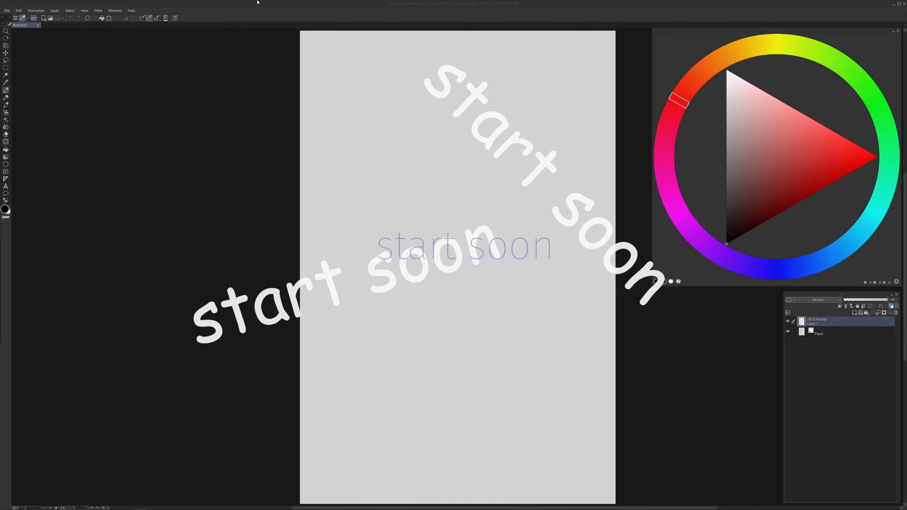
Paste the garden photo as a new layer, then enlarge it and place it around the middle of the canvas
click(295, 93)
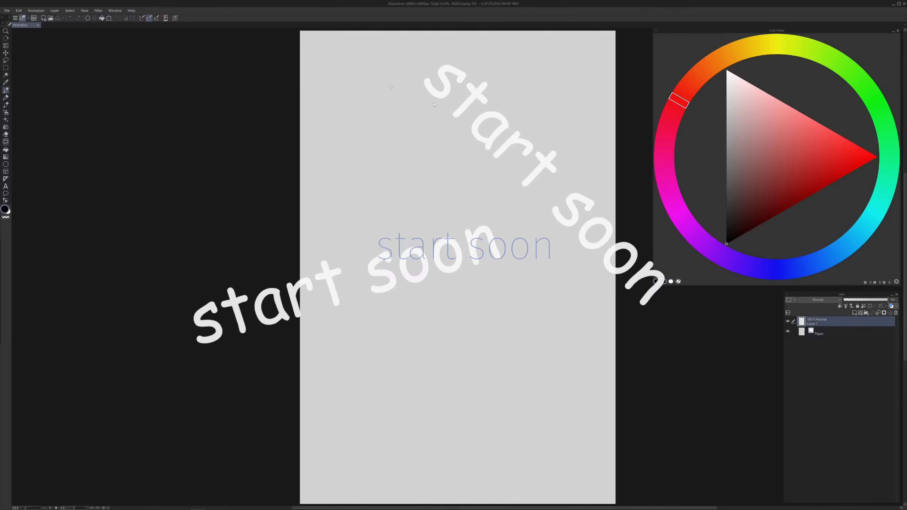
key(ctrl+v)
key(ctrl+t)
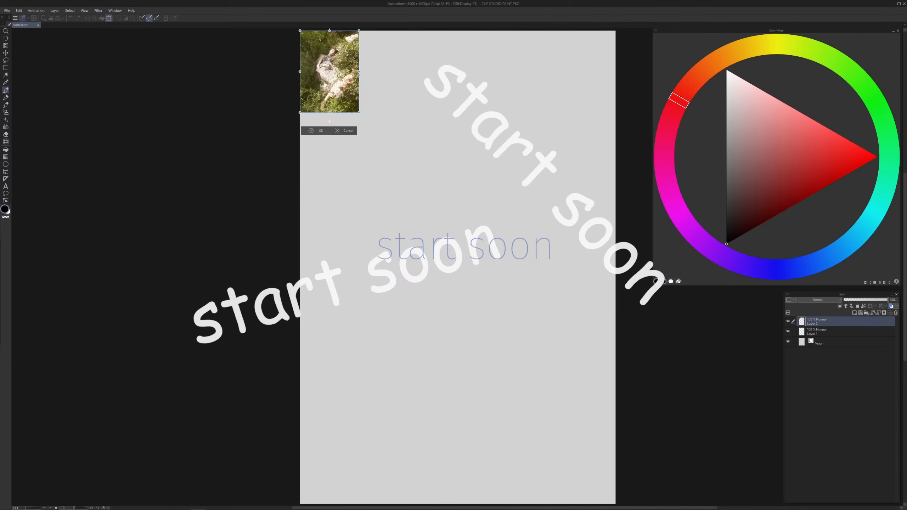
drag(359, 75, 480, 107)
drag(411, 148, 458, 278)
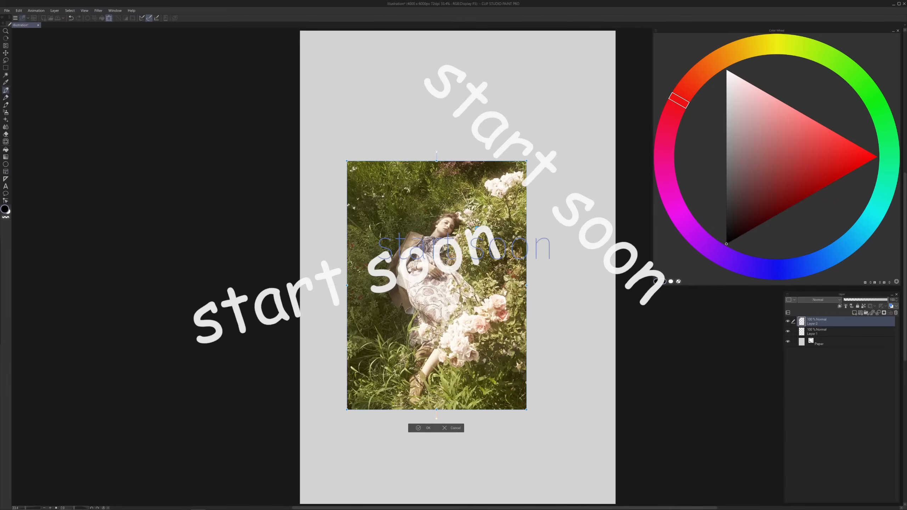
key(Return)
scroll(479, 232, up, 5)
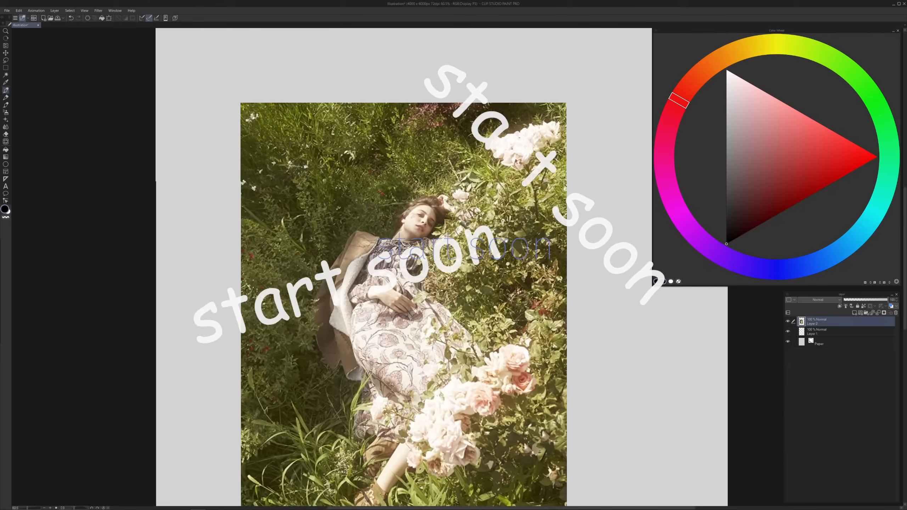
drag(507, 241, 448, 178)
scroll(448, 179, down, 1)
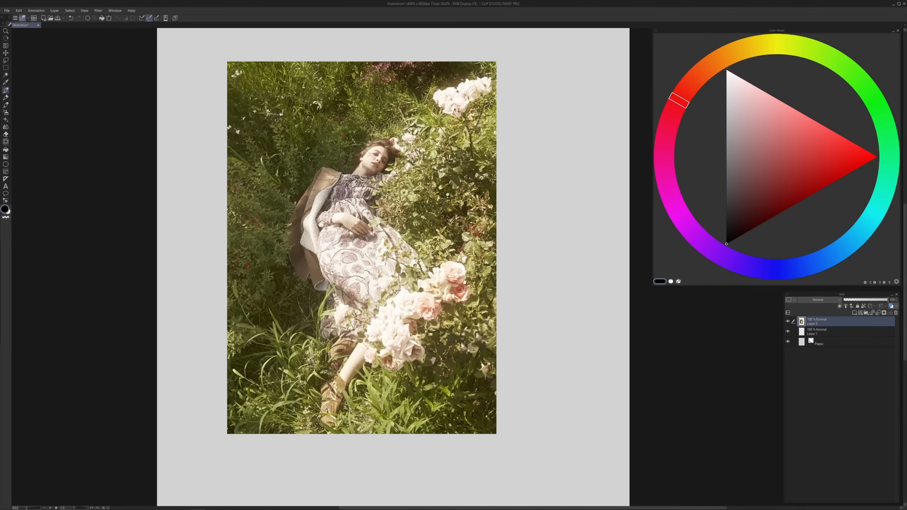
click(19, 10)
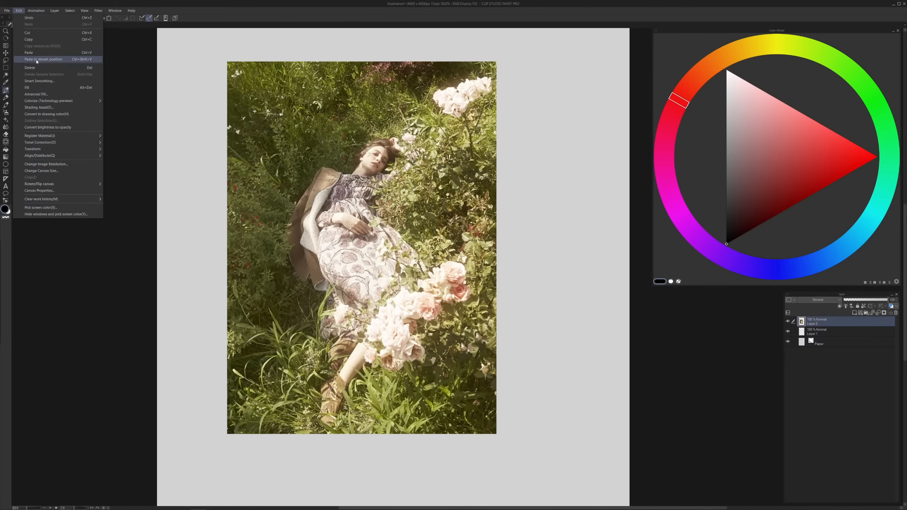
click(51, 171)
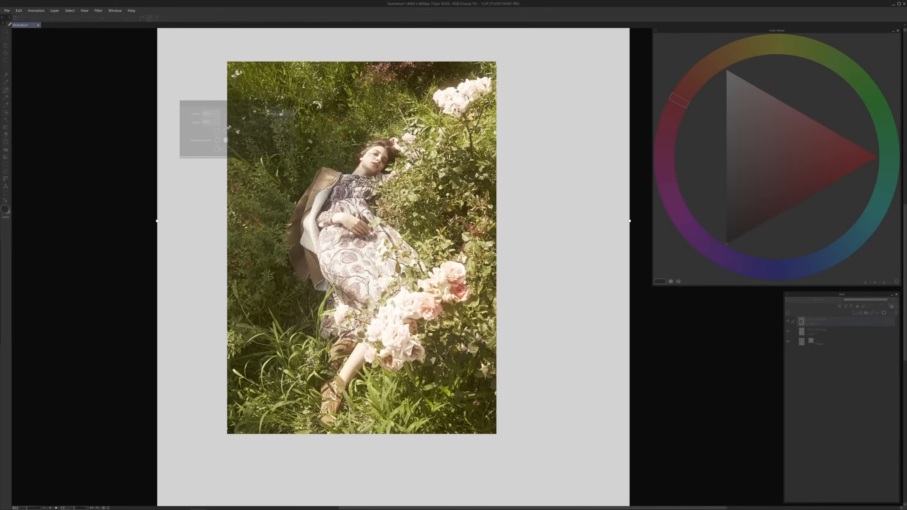
key(Escape)
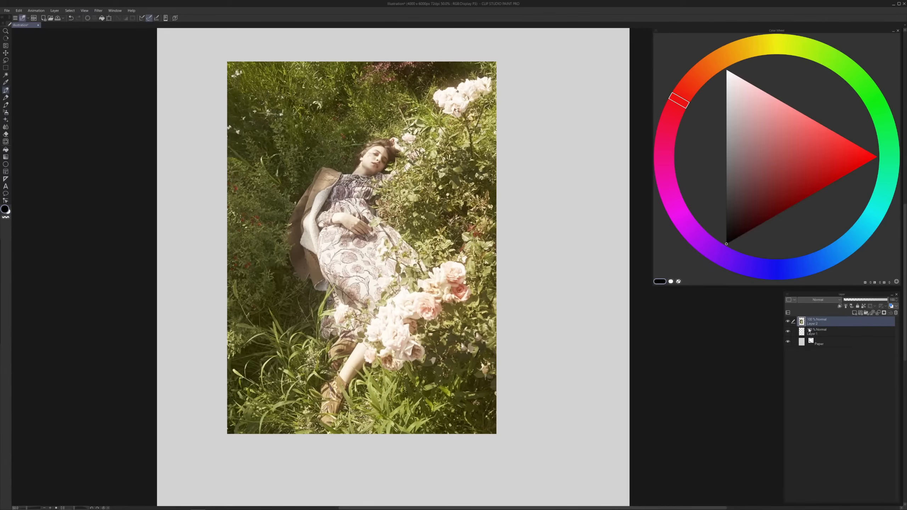
Shrink the pasted photo to about half its size and place it beside the canvas's left edge, above the middle
key(ctrl+t)
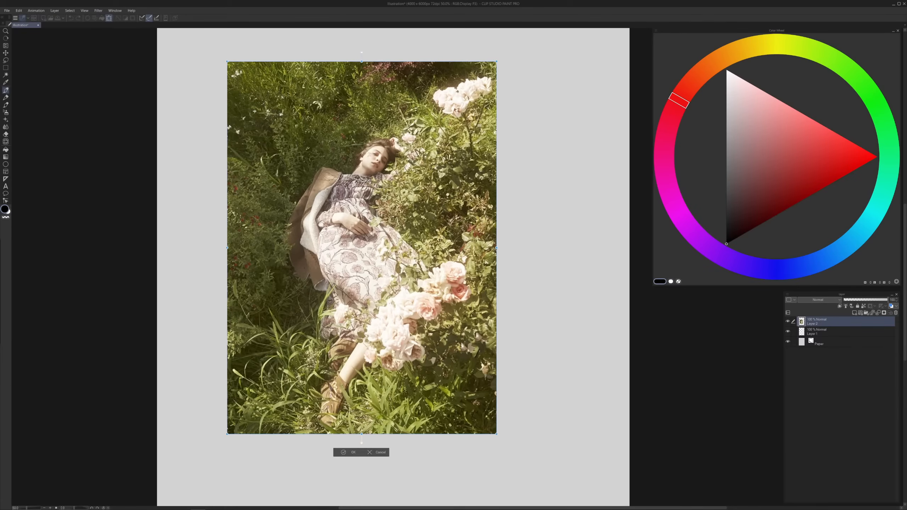
drag(496, 248, 358, 246)
drag(291, 246, 234, 154)
key(Return)
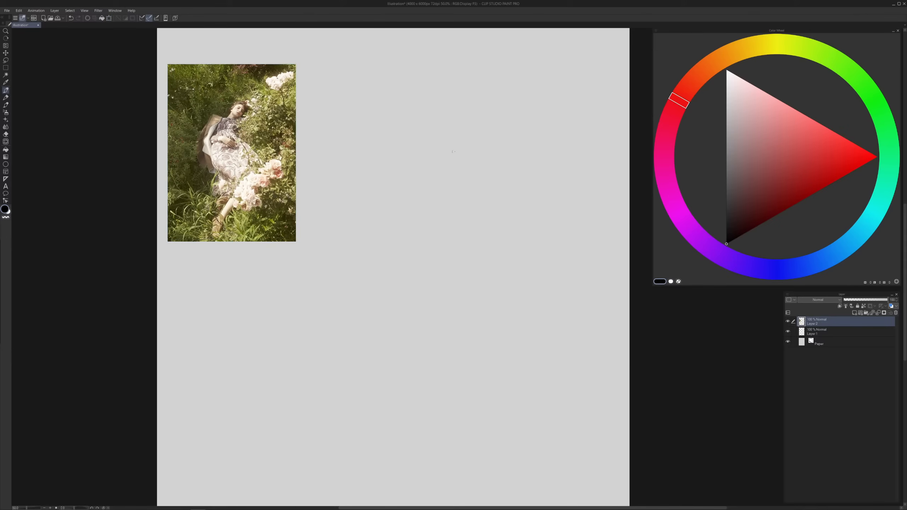
scroll(452, 152, down, 4)
drag(460, 204, 391, 257)
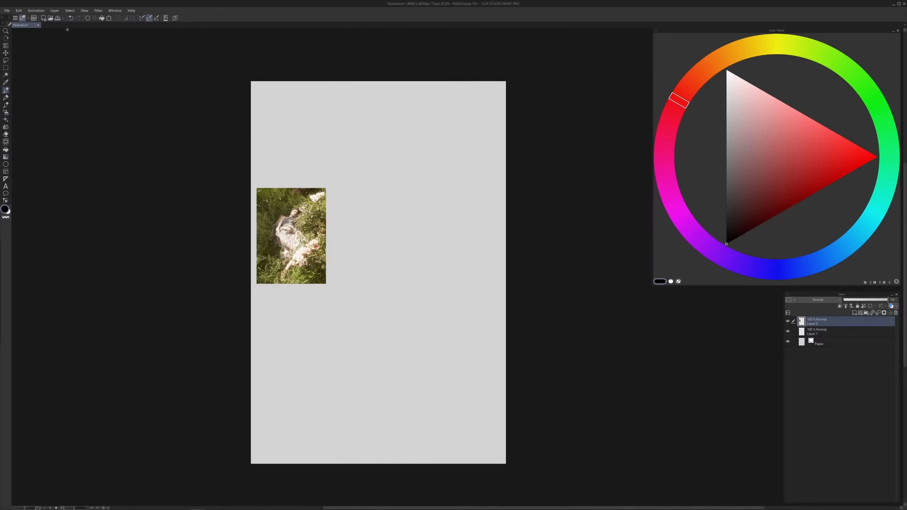
Show the Sub View palette and place it in the empty area beside the canvas
click(84, 11)
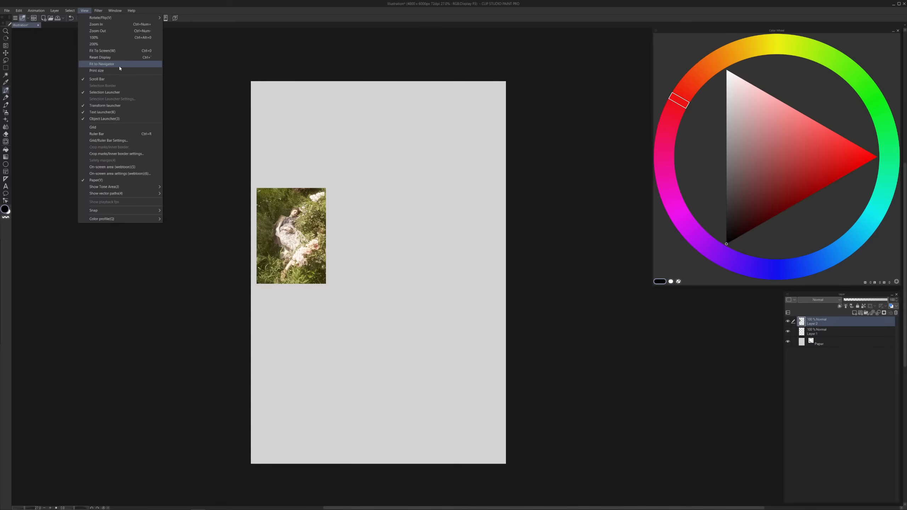
mouse_move(115, 10)
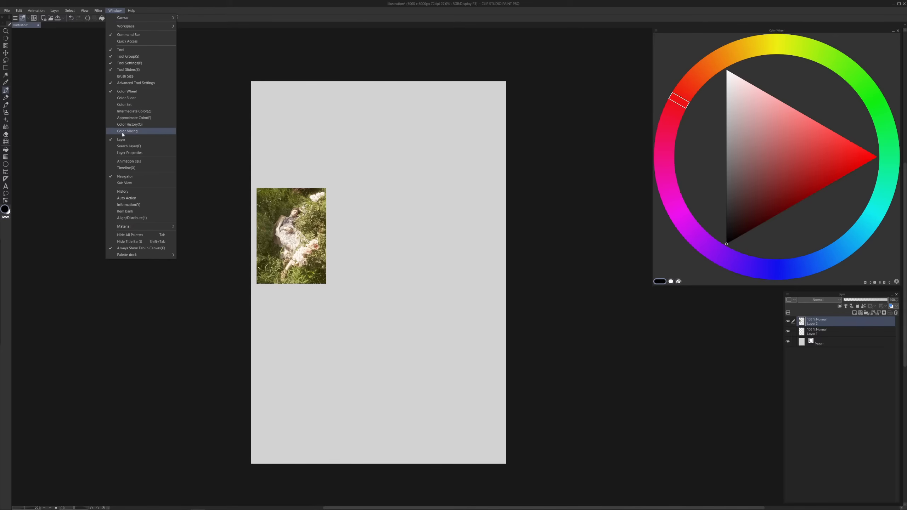
click(139, 184)
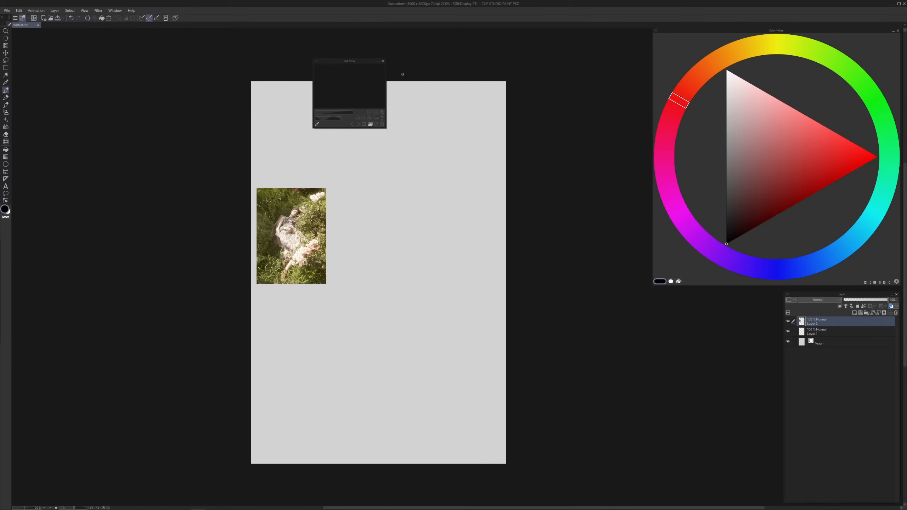
drag(358, 63, 152, 74)
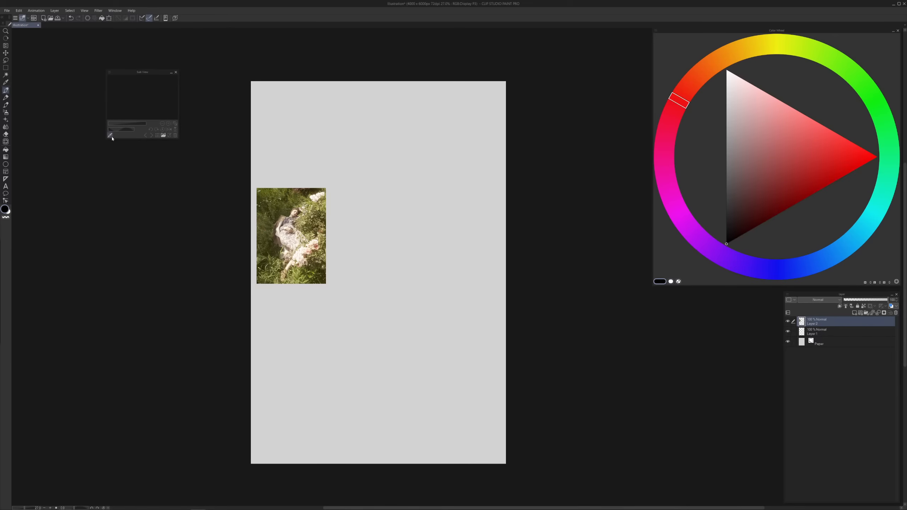
click(164, 136)
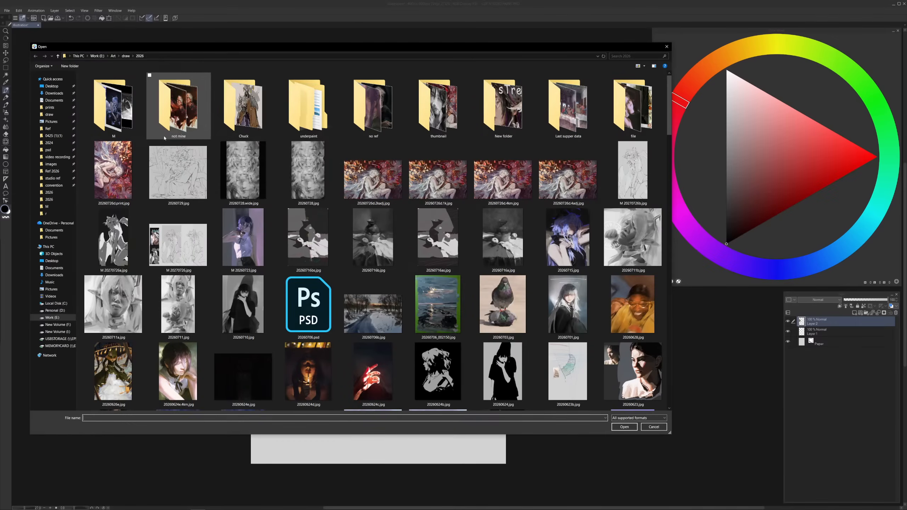
key(Escape)
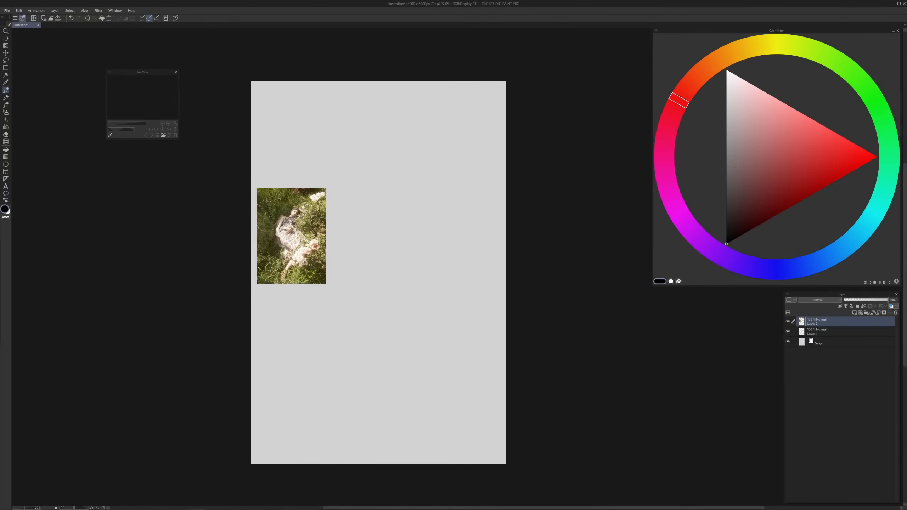
key(alt+Tab)
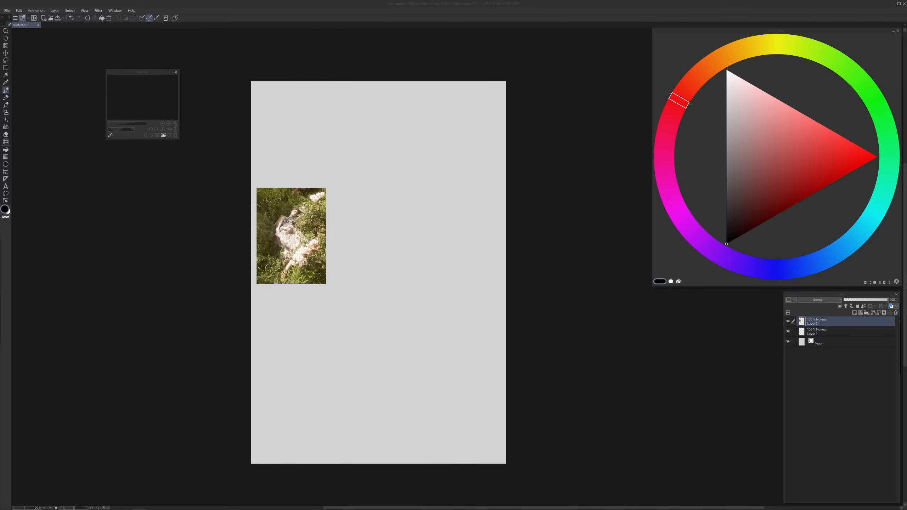
click(162, 136)
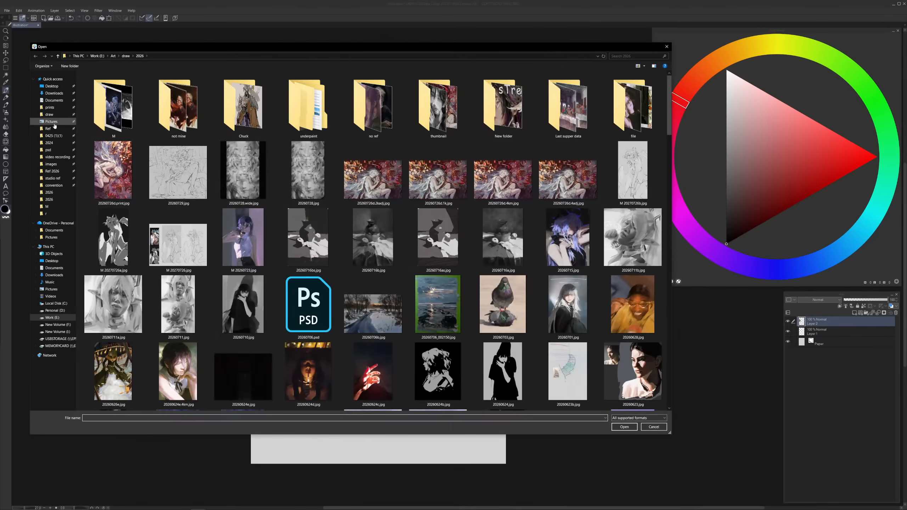
click(666, 46)
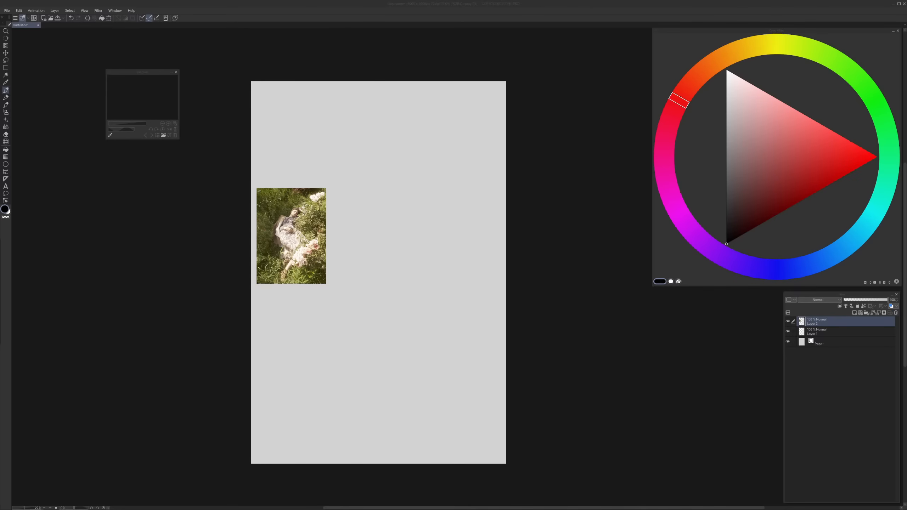
Load the garden photo into the Sub View, enlarge the palette and move it farther away from the canvas
drag(127, 117, 126, 98)
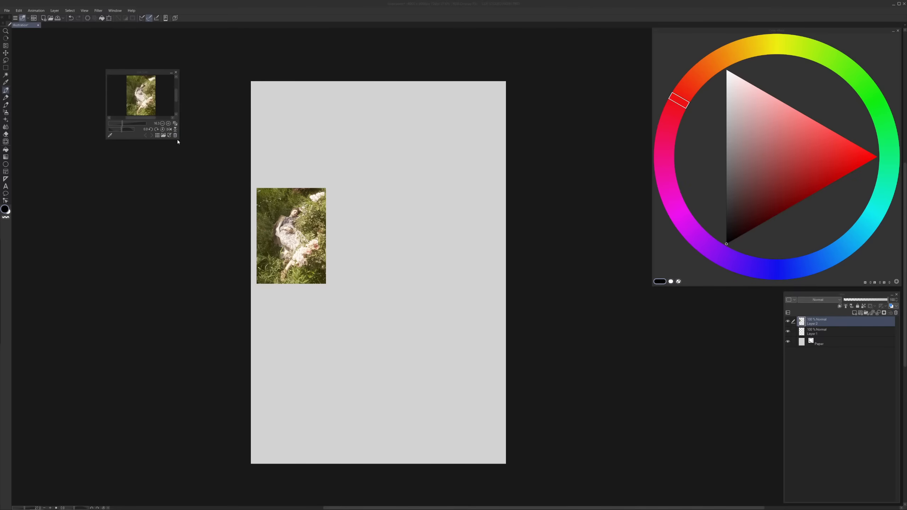
drag(175, 139, 264, 286)
scroll(219, 200, up, 2)
scroll(219, 200, up, 5)
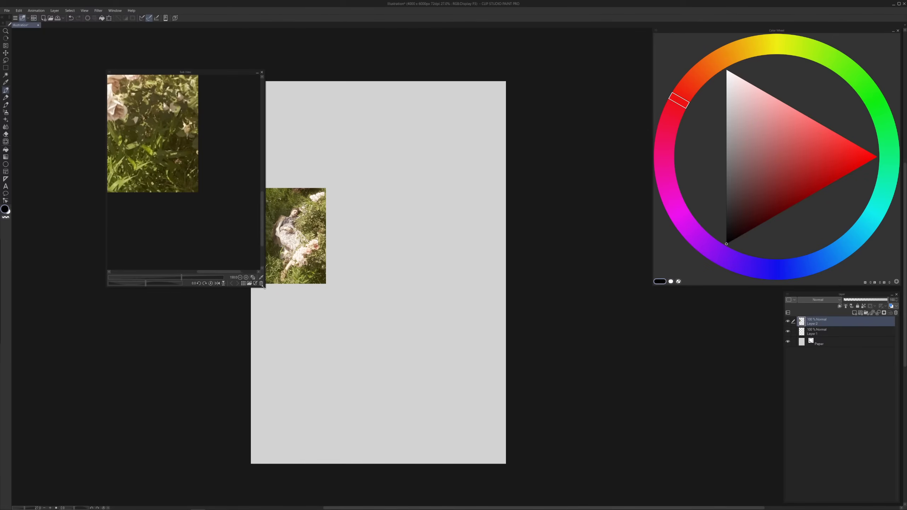
drag(264, 286, 234, 275)
drag(152, 73, 64, 39)
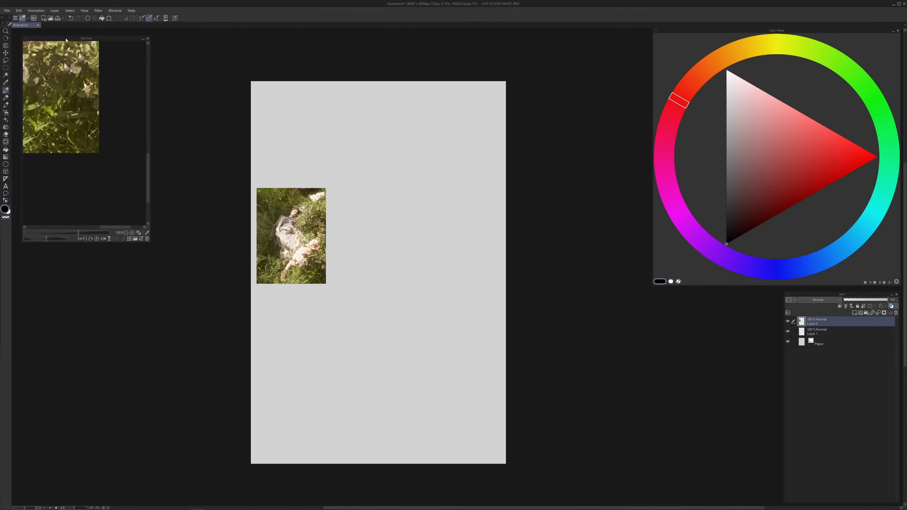
Frame the whole garden photo inside the Sub View and adjust the palette's size around it
drag(67, 84, 101, 158)
scroll(119, 163, down, 2)
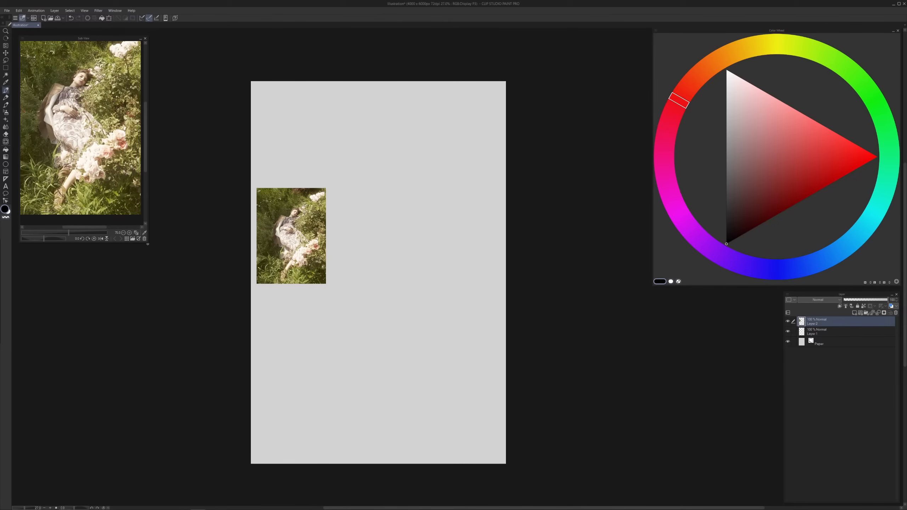
drag(147, 243, 168, 265)
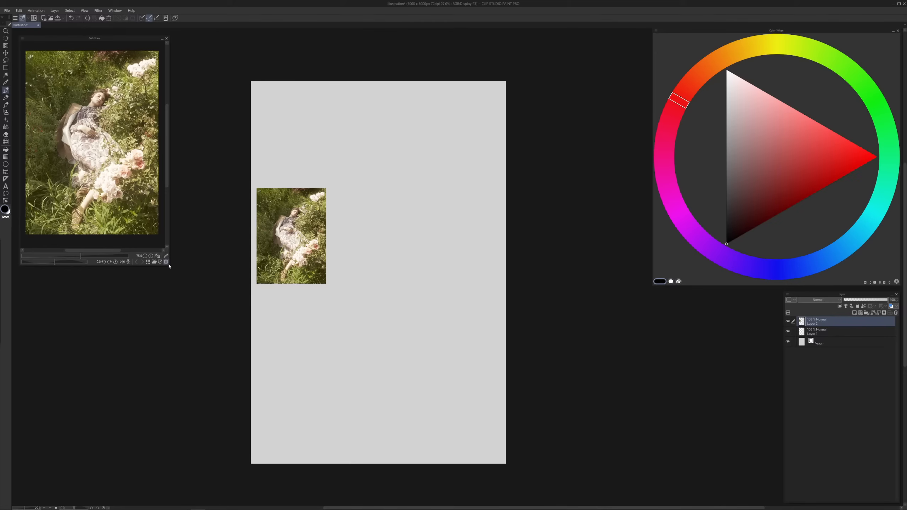
drag(169, 265, 160, 255)
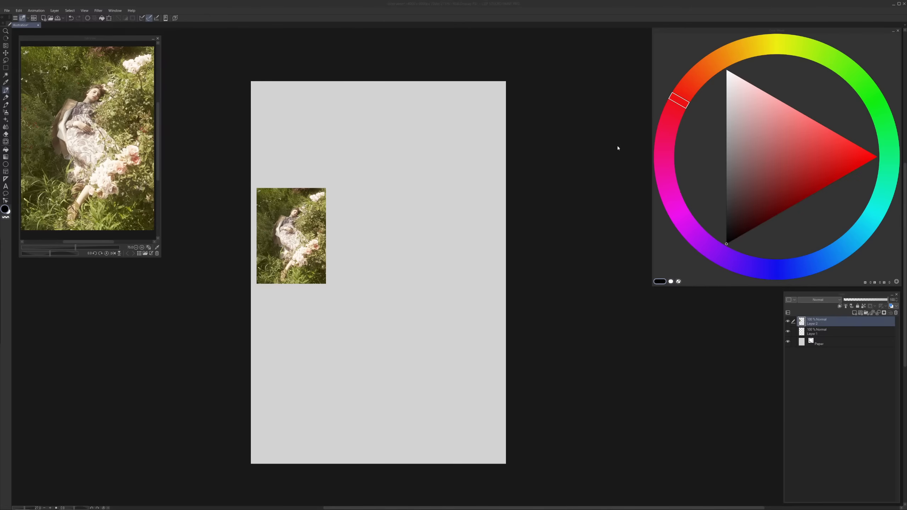
Hide the photo layer and block in a dark grey diagonal shape on Layer 1 across the canvas's upper half
click(788, 322)
click(820, 332)
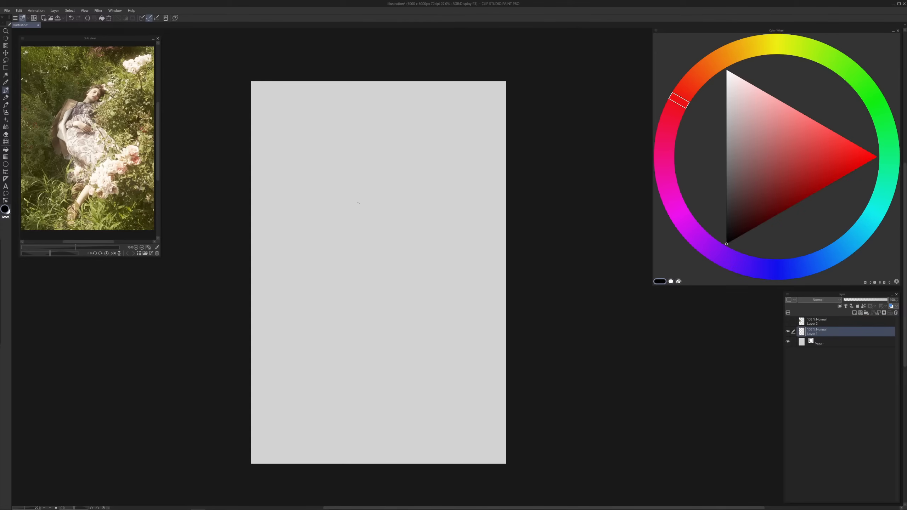
click(727, 208)
mouse_move(396, 240)
mouse_down()
mouse_move(414, 195)
mouse_move(290, 315)
mouse_up()
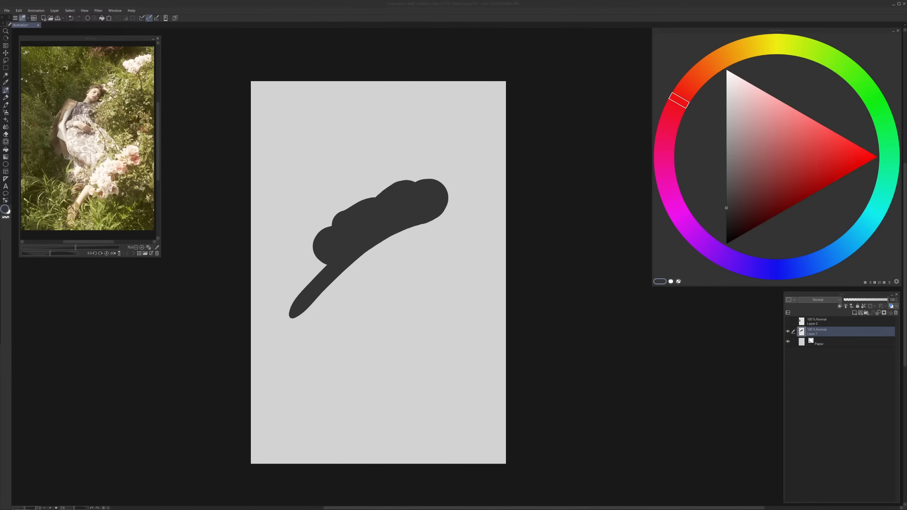
click(555, 257)
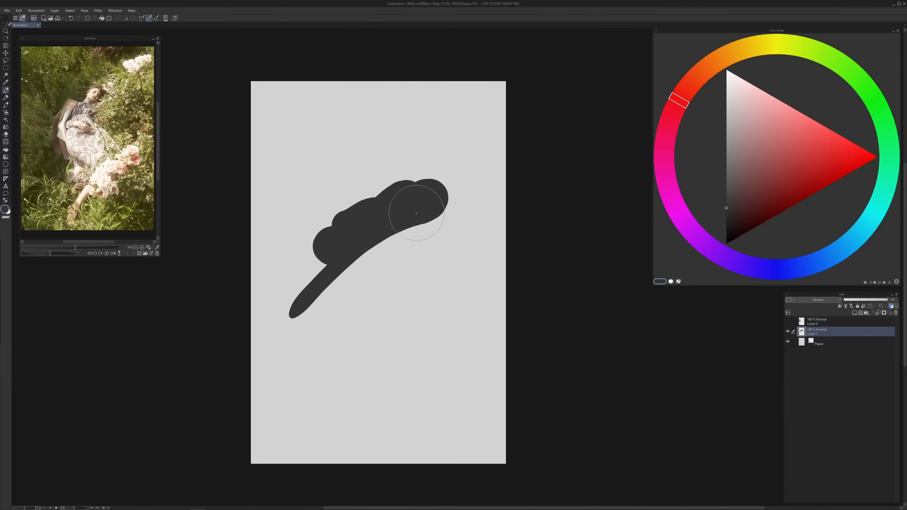
Move the Sub View closer to the canvas, enlarge it slightly and recentre the reference photo in it
drag(130, 42, 183, 48)
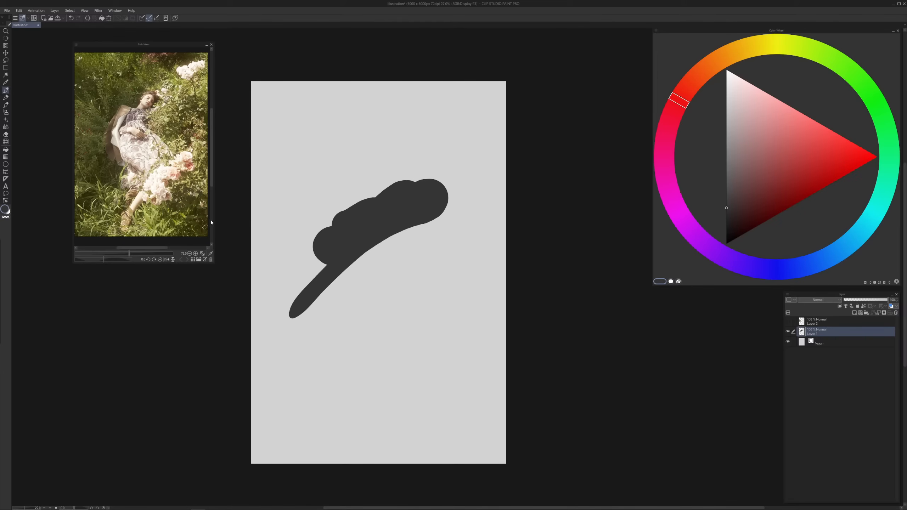
scroll(165, 154, down, 1)
scroll(170, 153, up, 1)
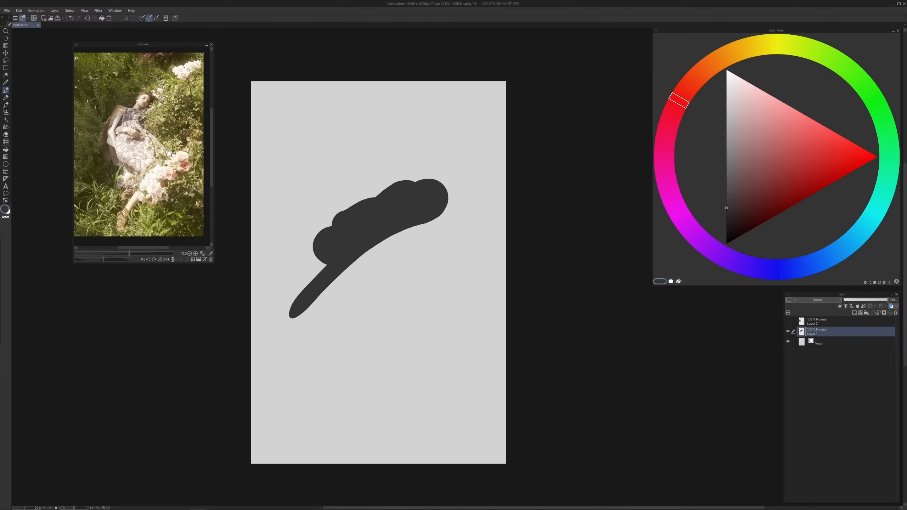
drag(214, 264, 227, 272)
drag(194, 179, 201, 182)
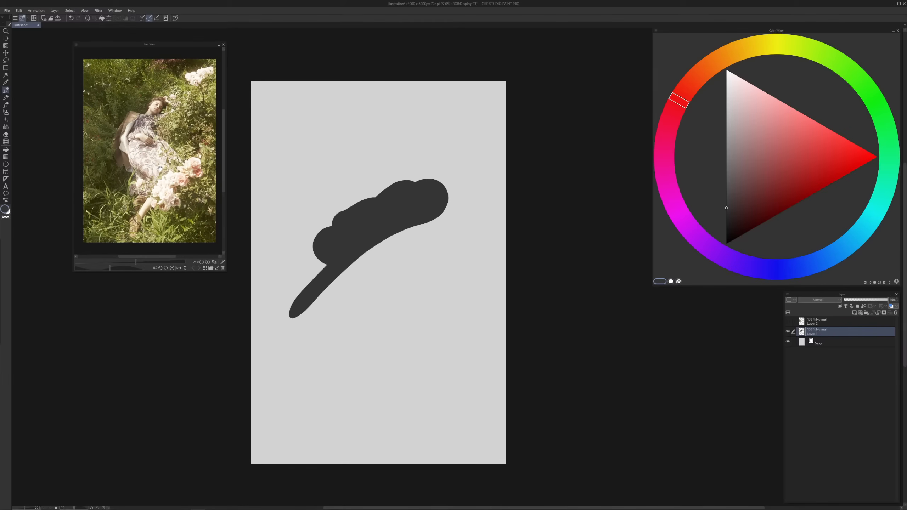
Trim the dark shape's lower edge and rounded upper end with light grey paint, then sample its dark grey again
drag(439, 171, 505, 284)
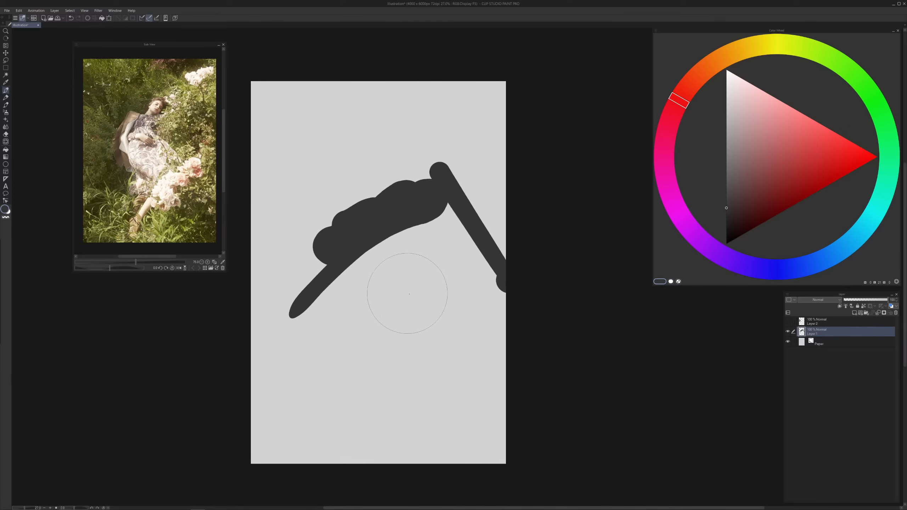
key(ctrl+z)
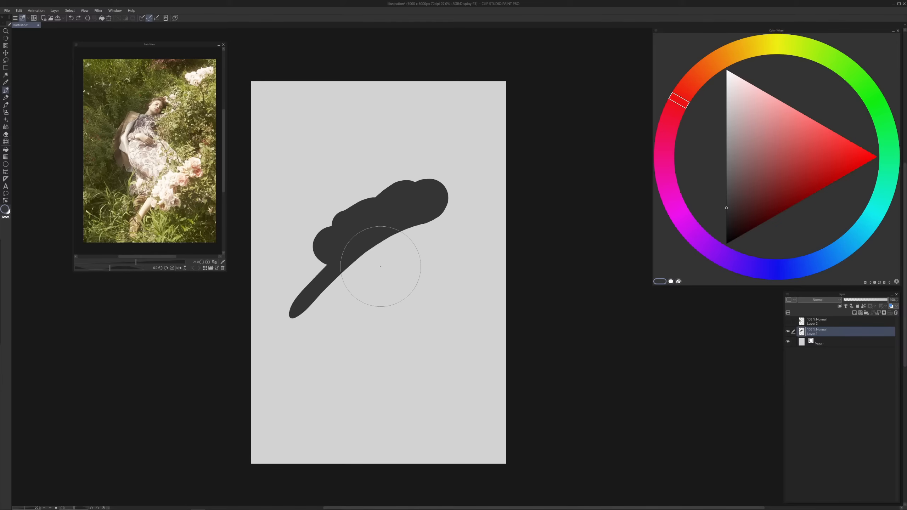
click(726, 100)
mouse_move(433, 228)
mouse_down()
mouse_move(453, 202)
mouse_move(446, 192)
mouse_up()
alt+click(364, 208)
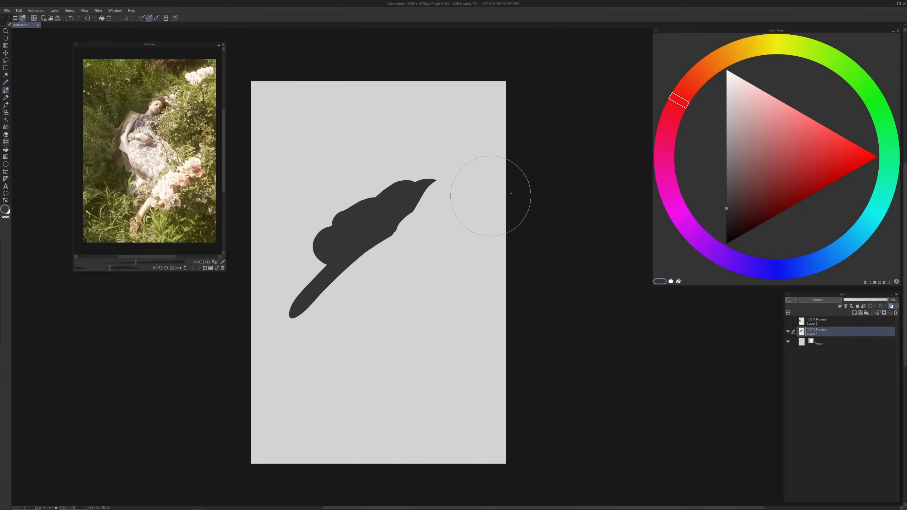
Paint over the dark shape with mid grey, building a large mass that reaches the canvas's top edge and an arm-like lobe toward the right edge
click(726, 181)
mouse_move(397, 200)
mouse_down()
mouse_move(313, 259)
mouse_move(410, 193)
mouse_move(385, 187)
mouse_move(366, 238)
mouse_move(360, 231)
mouse_move(328, 256)
mouse_move(312, 254)
mouse_move(311, 285)
mouse_move(295, 310)
mouse_up()
key(ctrl+z)
click(415, 190)
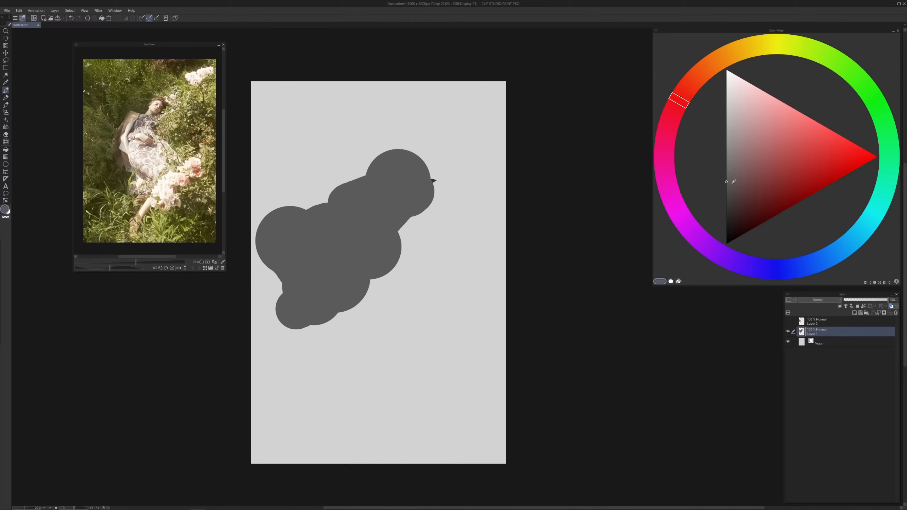
click(727, 184)
mouse_move(300, 277)
mouse_down()
mouse_move(277, 239)
mouse_move(340, 220)
mouse_move(389, 177)
mouse_move(376, 221)
mouse_move(363, 220)
mouse_move(404, 180)
mouse_move(389, 233)
mouse_move(416, 174)
mouse_move(386, 255)
mouse_move(372, 258)
mouse_move(436, 194)
mouse_move(391, 387)
mouse_up()
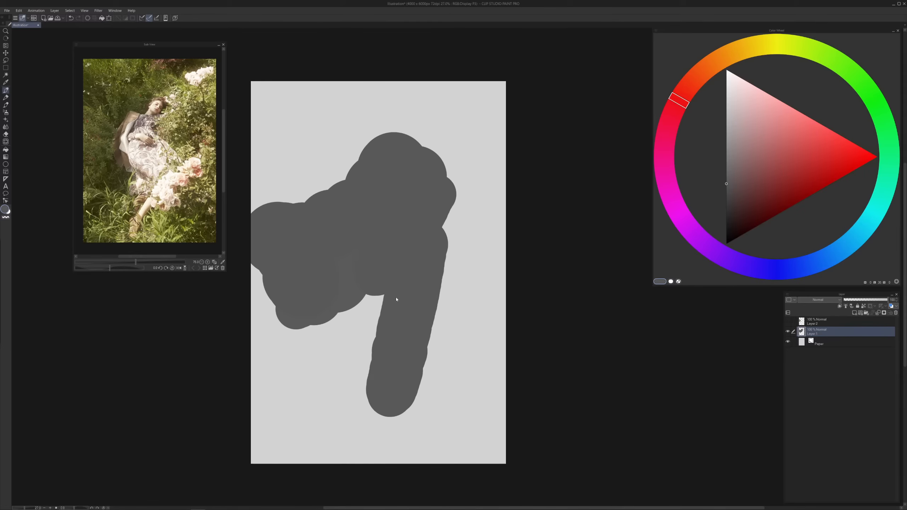
key(ctrl+z)
mouse_move(341, 221)
mouse_down()
mouse_move(352, 157)
mouse_move(334, 162)
mouse_move(379, 178)
mouse_move(320, 89)
mouse_move(327, 122)
mouse_up()
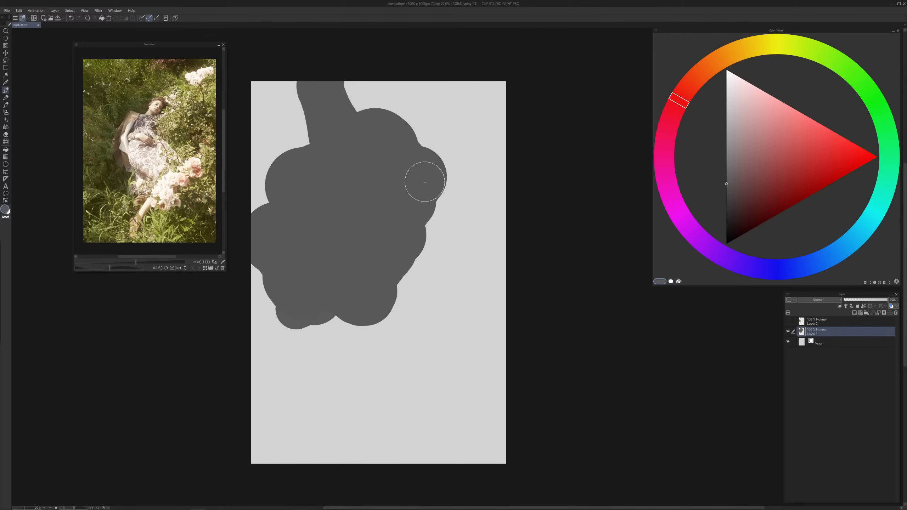
mouse_move(429, 209)
mouse_down()
mouse_move(459, 185)
mouse_move(467, 187)
mouse_move(437, 193)
mouse_up()
alt+click(432, 249)
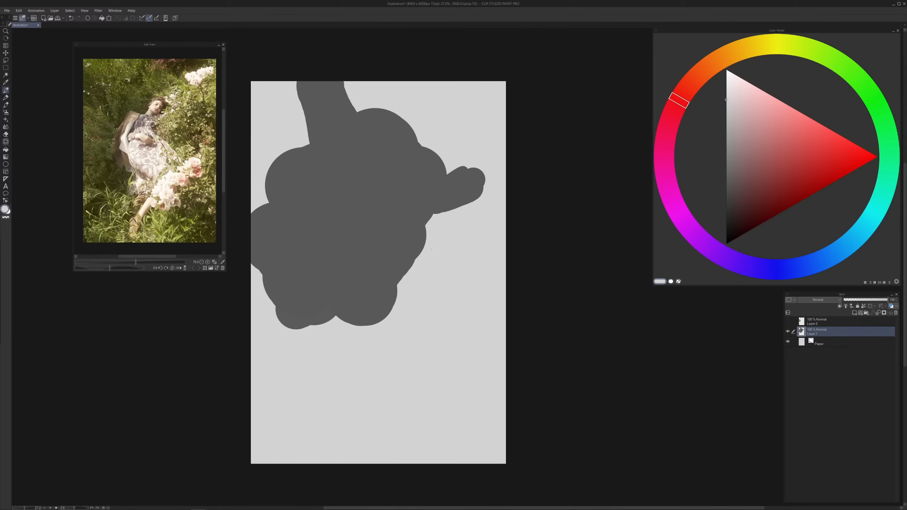
alt+click(399, 256)
Zoom out the reference photo in the Sub View, shrink the palette slightly and move it farther from the canvas
scroll(141, 123, down, 1)
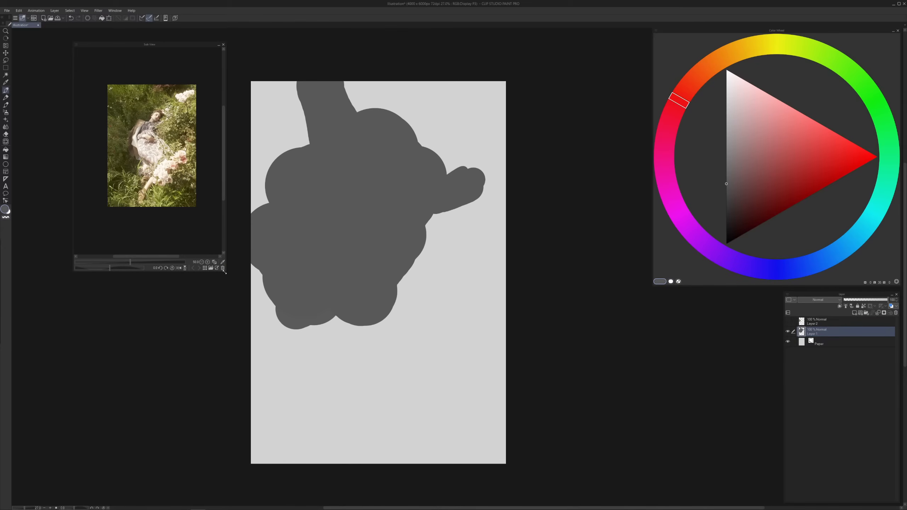
drag(224, 271, 218, 265)
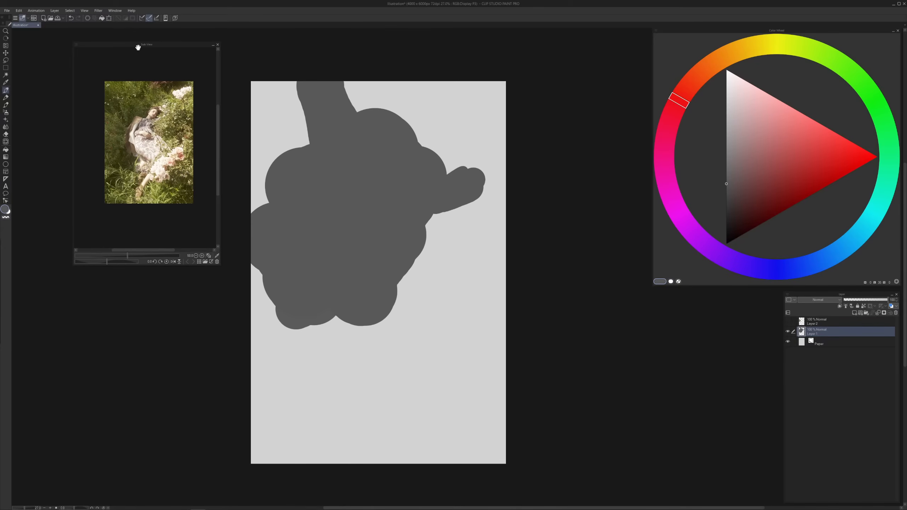
drag(137, 48, 77, 38)
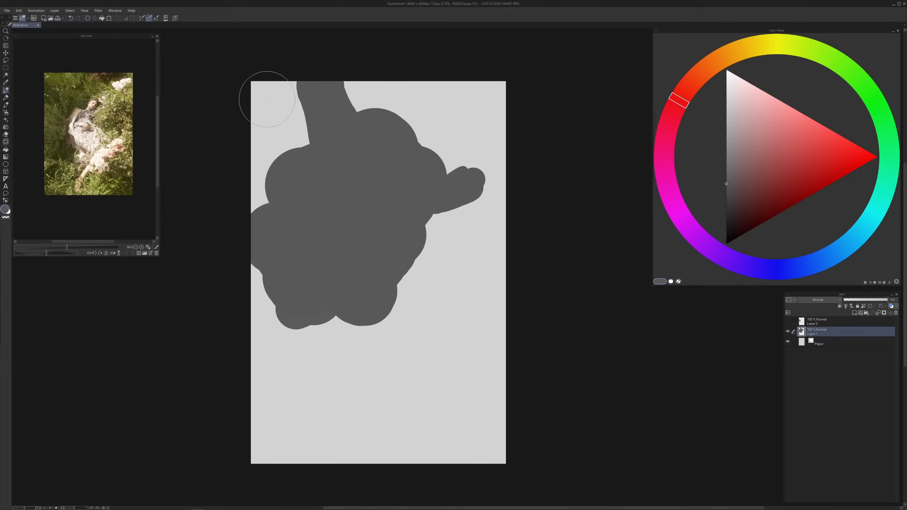
Fill the canvas's upper left with mid grey and carve a light grey diagonal figure silhouette into the mass
mouse_move(268, 88)
mouse_down()
mouse_move(264, 154)
mouse_move(259, 72)
mouse_move(272, 137)
mouse_move(292, 154)
mouse_move(302, 121)
mouse_move(277, 122)
mouse_move(254, 171)
mouse_move(268, 201)
mouse_move(345, 81)
mouse_move(351, 114)
mouse_move(439, 86)
mouse_move(433, 143)
mouse_up()
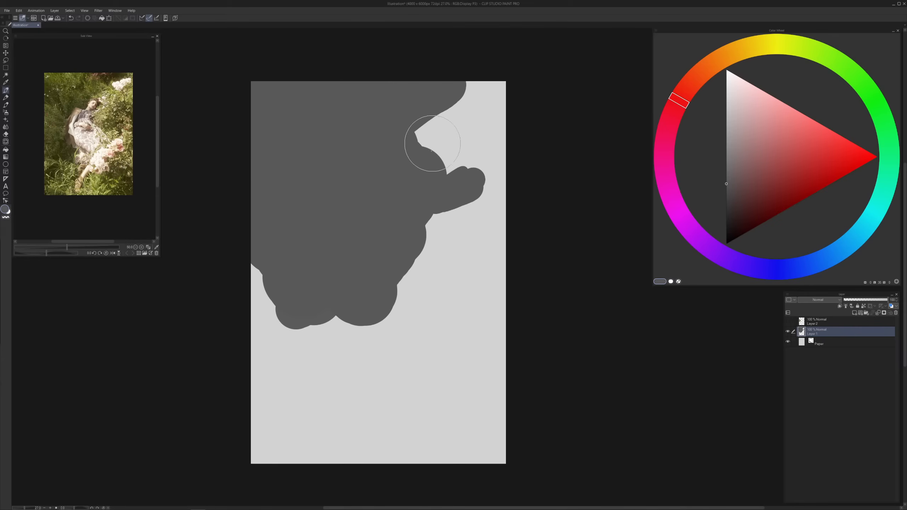
key(x)
mouse_move(409, 164)
mouse_down()
mouse_move(378, 216)
mouse_move(367, 215)
mouse_move(384, 240)
mouse_move(358, 228)
mouse_move(369, 292)
mouse_move(394, 284)
mouse_move(388, 246)
mouse_up()
key(])
Block in rounded mid grey masses across the canvas's lower left and lower right corner
alt+click(313, 232)
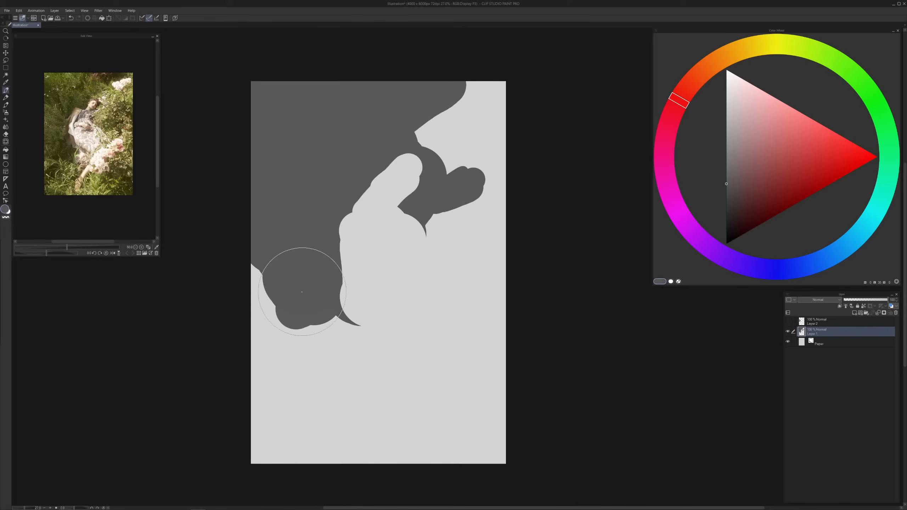
mouse_move(302, 292)
mouse_down()
mouse_move(327, 359)
mouse_move(319, 324)
mouse_move(321, 355)
mouse_move(271, 397)
mouse_up()
mouse_move(446, 397)
mouse_down()
mouse_move(412, 454)
mouse_move(420, 463)
mouse_up()
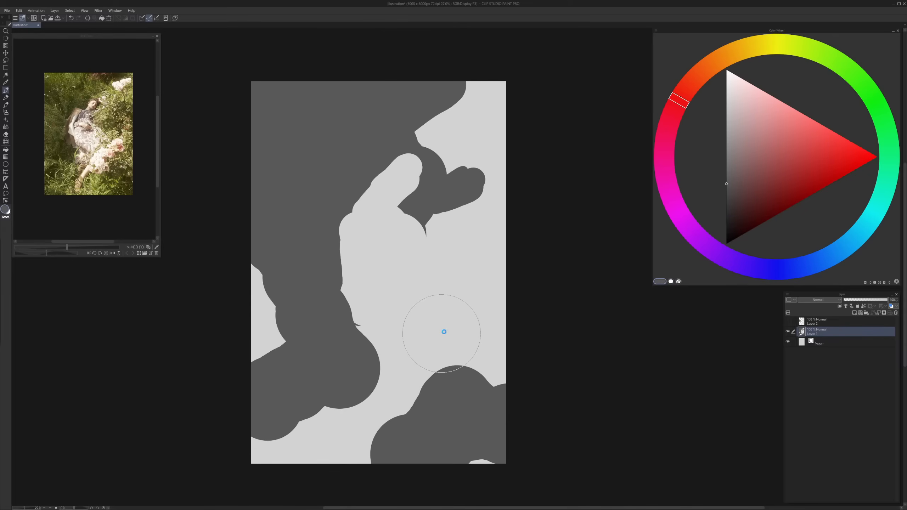
click(460, 326)
key(ctrl+z)
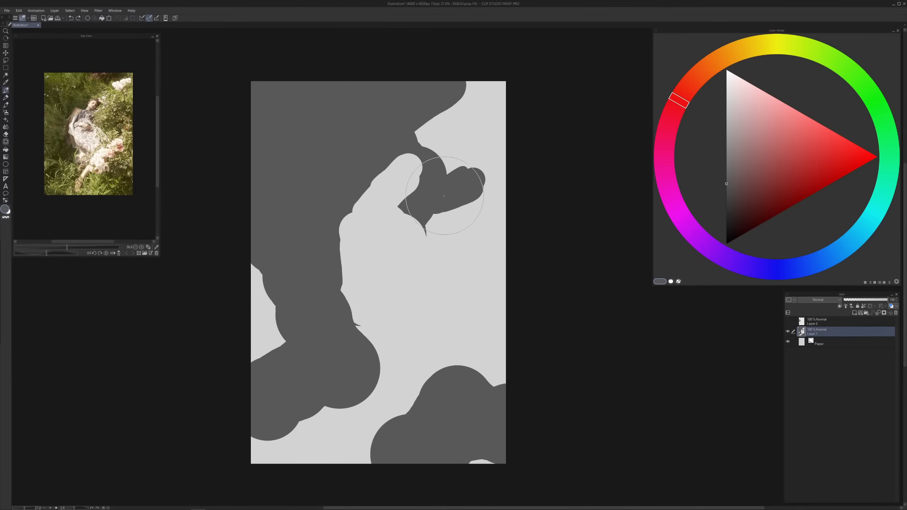
Extend the mid grey across the canvas's upper right, leaving a light patch there, and reshape the figure's head end with light grey
mouse_move(446, 150)
mouse_down()
mouse_move(471, 97)
mouse_move(496, 85)
mouse_move(497, 118)
mouse_move(462, 138)
mouse_move(431, 243)
mouse_move(344, 325)
mouse_up()
key(ctrl+z)
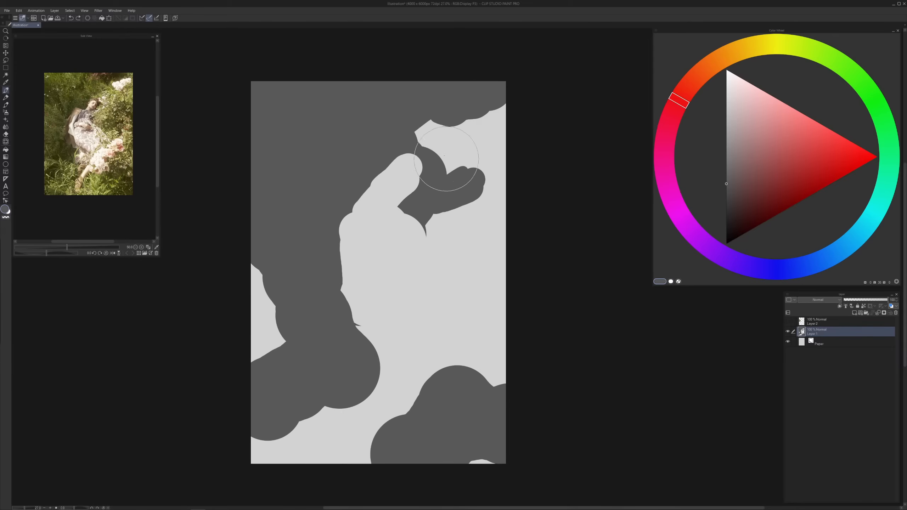
mouse_move(421, 145)
mouse_down()
mouse_move(443, 118)
mouse_move(434, 130)
mouse_move(445, 138)
mouse_move(499, 125)
mouse_move(487, 176)
mouse_move(494, 138)
mouse_move(471, 120)
mouse_move(434, 124)
mouse_move(458, 125)
mouse_up()
alt+click(469, 137)
key(ctrl+z)
alt+click(395, 134)
mouse_move(397, 115)
mouse_down()
mouse_move(424, 150)
mouse_move(416, 137)
mouse_move(415, 161)
mouse_move(402, 146)
mouse_move(382, 147)
mouse_move(425, 175)
mouse_up()
drag(385, 171, 401, 177)
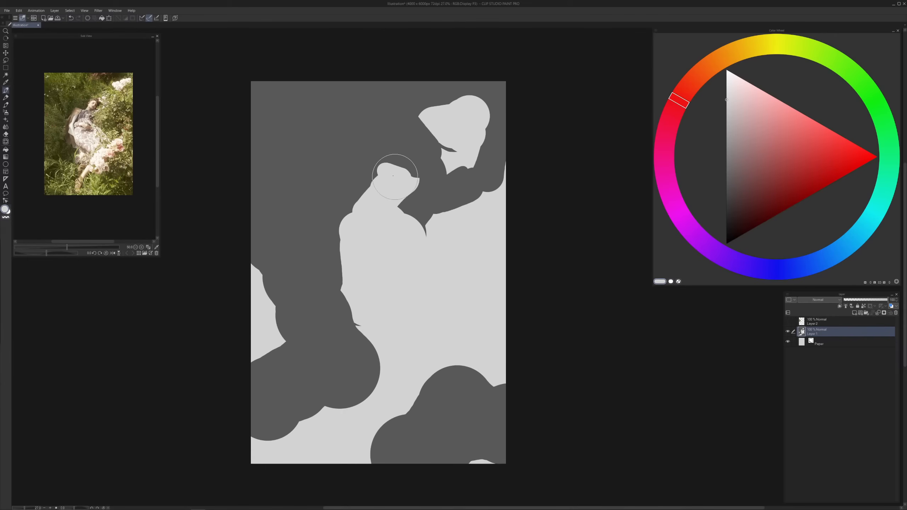
Extend the mid grey down the canvas's right edge beside the figure and shape its lower border with light grey
alt+click(424, 191)
mouse_move(427, 233)
mouse_down()
mouse_move(436, 260)
mouse_move(427, 233)
mouse_move(444, 251)
mouse_move(442, 229)
mouse_move(456, 252)
mouse_move(504, 191)
mouse_move(499, 164)
mouse_move(476, 239)
mouse_up()
key(ctrl+z)
alt+click(472, 282)
mouse_move(460, 280)
mouse_down()
mouse_move(477, 250)
mouse_move(497, 256)
mouse_up()
alt+click(461, 231)
key(bracketleft)
key(bracketleft)
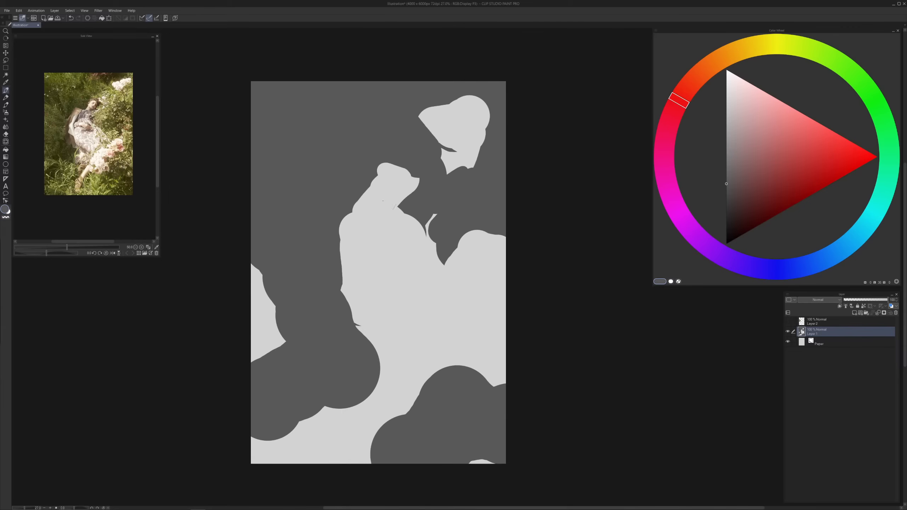
Change the image resolution to reduce the canvas to 2000 x 3000 px
click(20, 9)
mouse_move(41, 143)
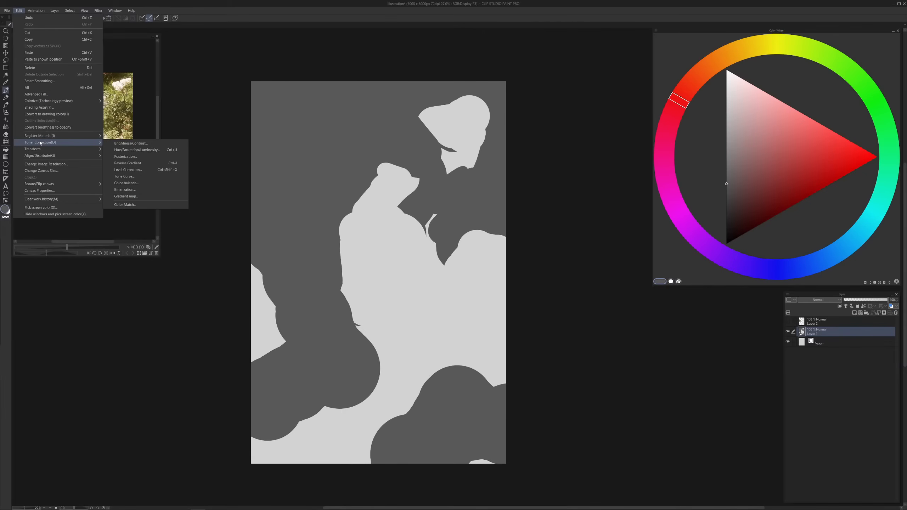
click(46, 164)
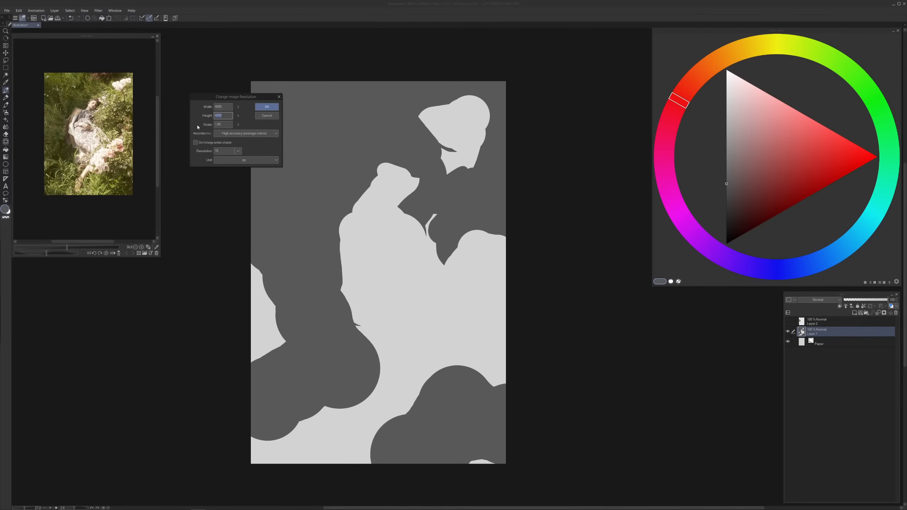
click(267, 107)
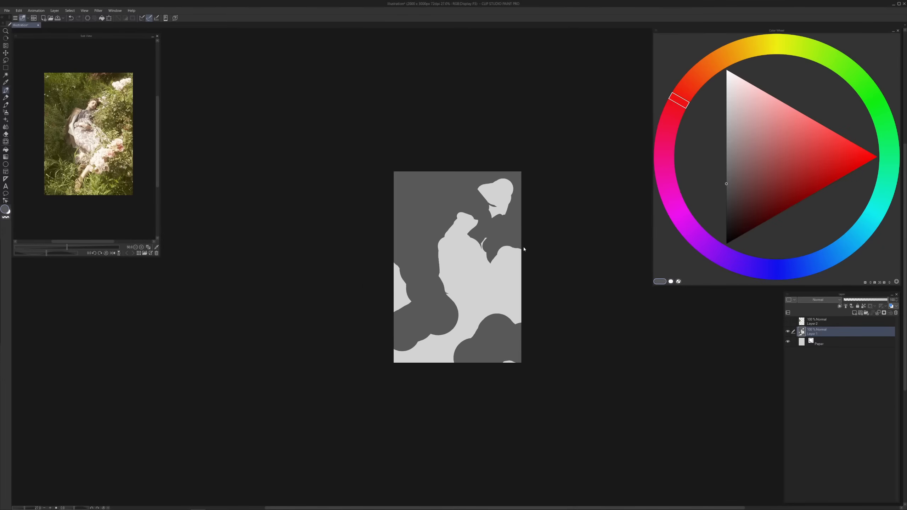
Paint mid grey between the figure's head and the upper right light patch, trimming the patch's underside
drag(507, 258, 412, 229)
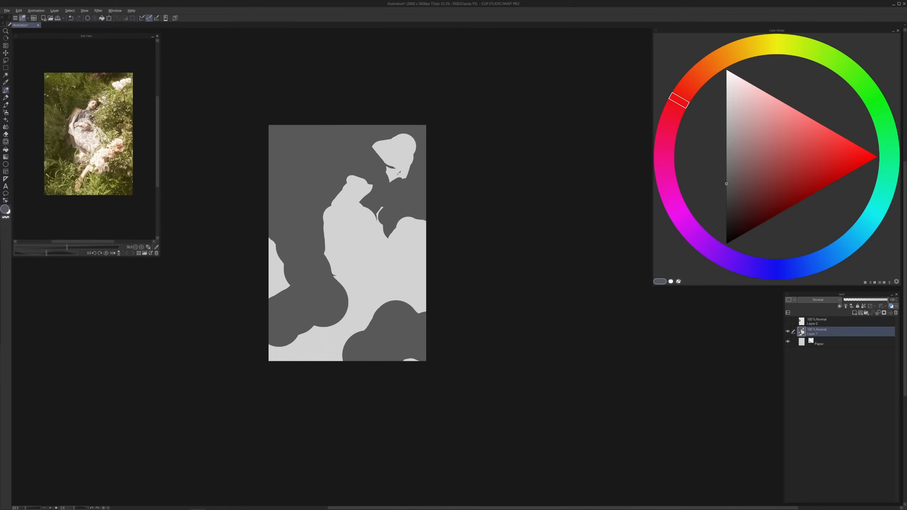
mouse_move(398, 171)
mouse_down()
mouse_move(409, 192)
mouse_move(385, 196)
mouse_move(365, 175)
mouse_move(370, 169)
mouse_move(375, 197)
mouse_up()
click(398, 157)
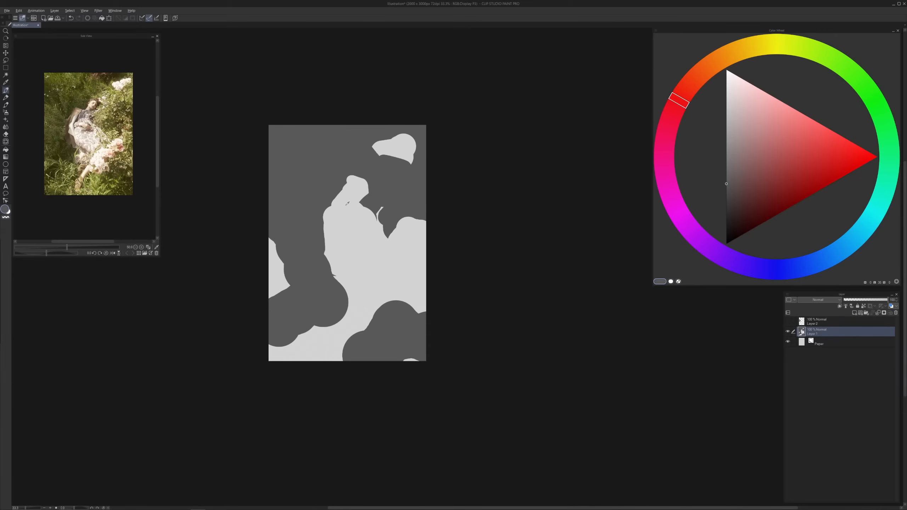
Refine the figure's head and neck outline with alternating light and mid grey strokes
alt+click(347, 204)
mouse_move(359, 179)
mouse_down()
mouse_move(339, 179)
mouse_move(348, 168)
mouse_move(332, 198)
mouse_up()
alt+click(339, 178)
key(ctrl+z)
alt+click(363, 185)
key(ctrl+z)
alt+click(363, 186)
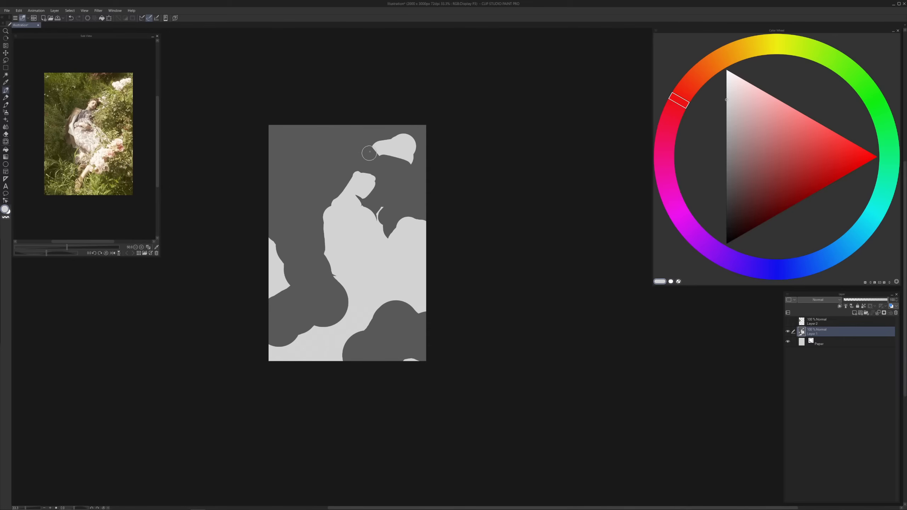
Add a small light dot beside the head, then reshape the figure's shoulder, waist and hips with light and mid grey
alt+click(383, 179)
drag(378, 180, 384, 171)
mouse_move(360, 204)
mouse_down()
mouse_move(332, 199)
mouse_move(323, 224)
mouse_move(349, 255)
mouse_move(324, 239)
mouse_move(330, 206)
mouse_move(324, 270)
mouse_move(312, 242)
mouse_move(350, 287)
mouse_move(342, 282)
mouse_move(348, 286)
mouse_move(335, 306)
mouse_move(365, 283)
mouse_move(343, 313)
mouse_move(315, 315)
mouse_move(373, 320)
mouse_move(357, 316)
mouse_move(404, 306)
mouse_up()
alt+click(337, 190)
alt+click(339, 201)
alt+click(305, 240)
alt+click(370, 294)
alt+click(324, 312)
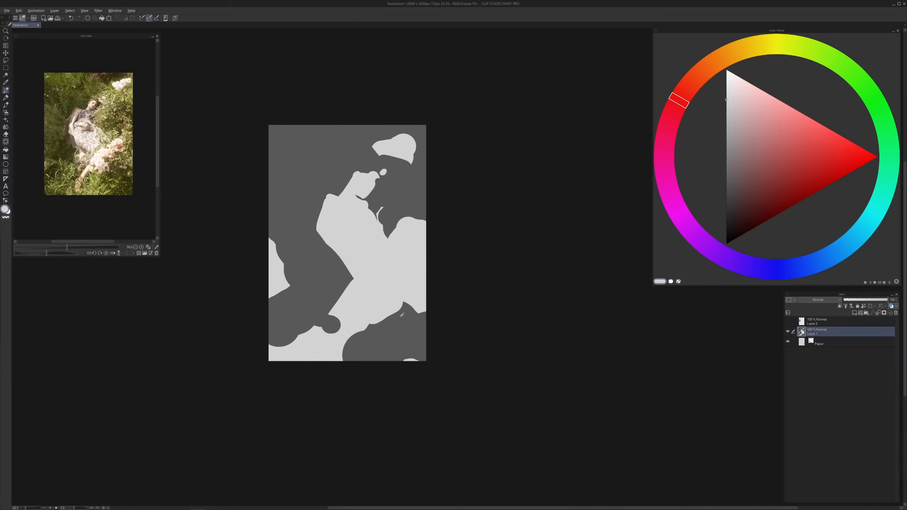
Paint mid grey foliage masses along the canvas's right edge and trim them back to the figure's contour with light grey
alt+click(401, 318)
mouse_move(409, 270)
mouse_down()
mouse_move(405, 291)
mouse_move(405, 281)
mouse_up()
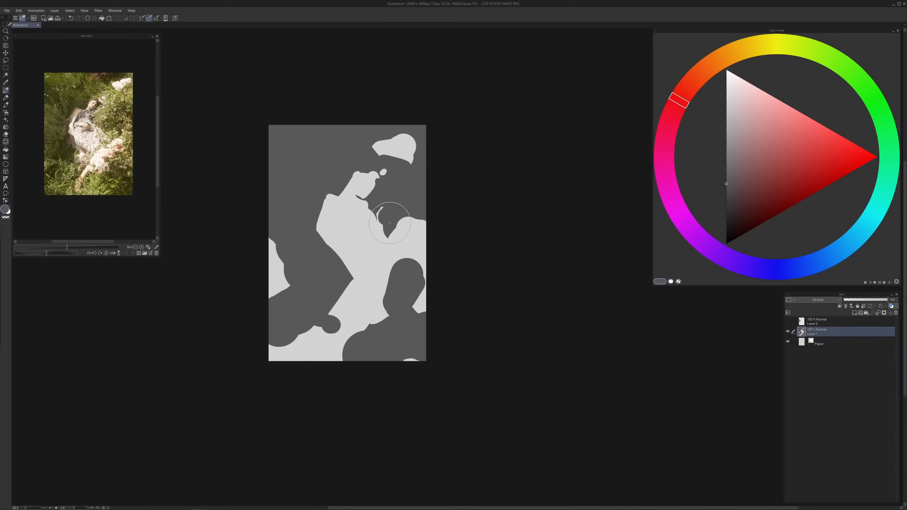
mouse_move(399, 229)
mouse_down()
mouse_move(418, 222)
mouse_move(396, 219)
mouse_move(398, 231)
mouse_move(378, 205)
mouse_move(401, 233)
mouse_move(382, 224)
mouse_move(405, 244)
mouse_move(422, 236)
mouse_move(418, 243)
mouse_move(415, 215)
mouse_move(411, 226)
mouse_move(423, 219)
mouse_move(428, 226)
mouse_move(411, 273)
mouse_move(424, 255)
mouse_move(416, 312)
mouse_up()
alt+click(416, 221)
alt+click(423, 296)
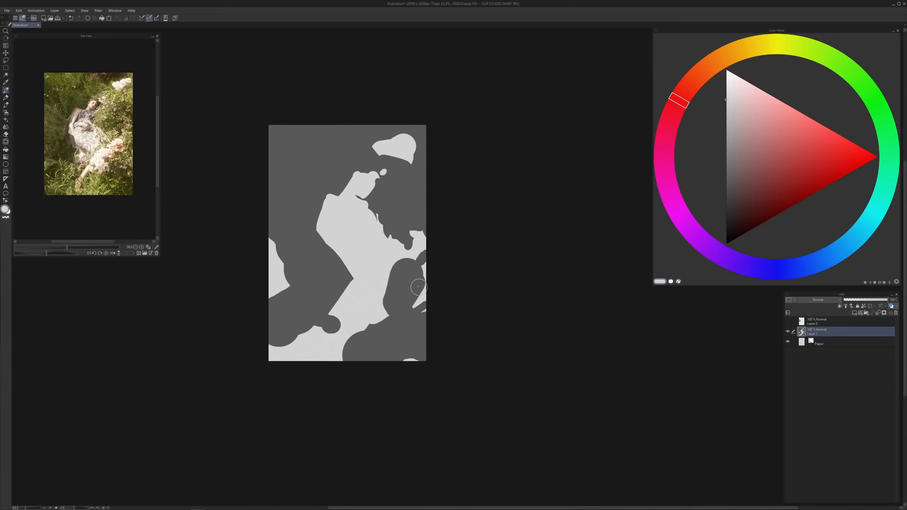
mouse_move(424, 265)
mouse_down()
mouse_move(419, 281)
mouse_move(400, 264)
mouse_move(407, 267)
mouse_move(397, 274)
mouse_up()
alt+click(396, 292)
alt+click(360, 268)
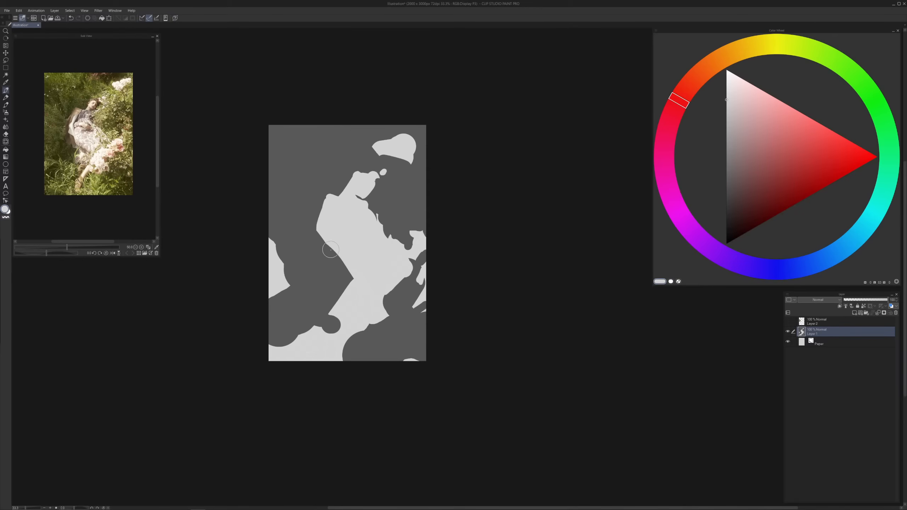
Refine the left contour of the figure's shoulder, elbow and waist with light and mid grey strokes
drag(323, 238, 355, 283)
key(ctrl+z)
drag(321, 238, 351, 280)
alt+click(329, 263)
drag(323, 194, 313, 233)
key(ctrl+z)
mouse_move(324, 195)
mouse_down()
mouse_move(308, 239)
mouse_move(327, 219)
mouse_move(331, 246)
mouse_up()
drag(329, 247, 342, 268)
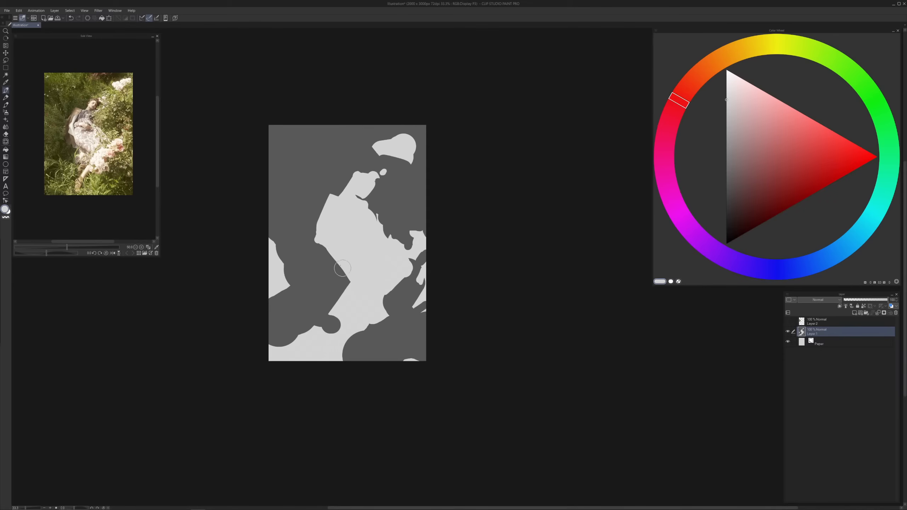
Cover the light patch at the canvas's left edge with mid grey and extend the light skirt shape in the lower left
alt+click(309, 277)
mouse_move(271, 232)
mouse_down()
mouse_move(283, 281)
mouse_move(268, 269)
mouse_move(271, 280)
mouse_up()
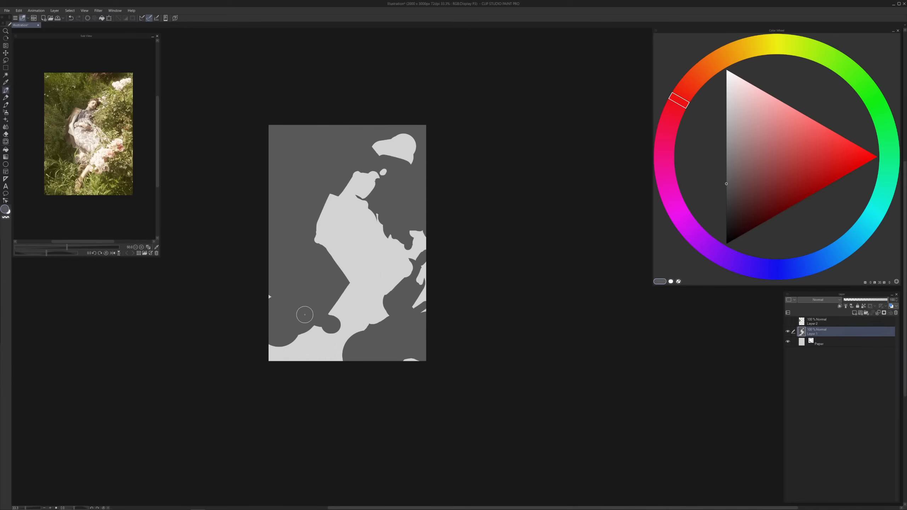
alt+click(296, 334)
mouse_move(297, 334)
mouse_down()
mouse_move(330, 324)
mouse_move(312, 309)
mouse_move(342, 311)
mouse_move(332, 312)
mouse_move(339, 283)
mouse_move(351, 287)
mouse_move(327, 304)
mouse_up()
alt+click(318, 299)
alt+click(361, 325)
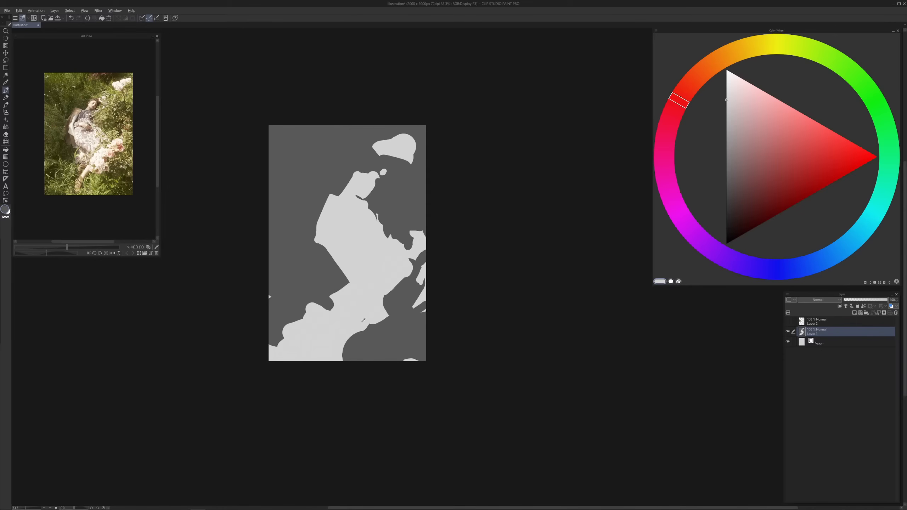
Open a mid grey oval gap in the lower light shape and form a narrow light strip beside it
alt+click(357, 343)
alt+click(357, 343)
mouse_move(345, 328)
mouse_down()
mouse_move(335, 344)
mouse_move(353, 327)
mouse_up()
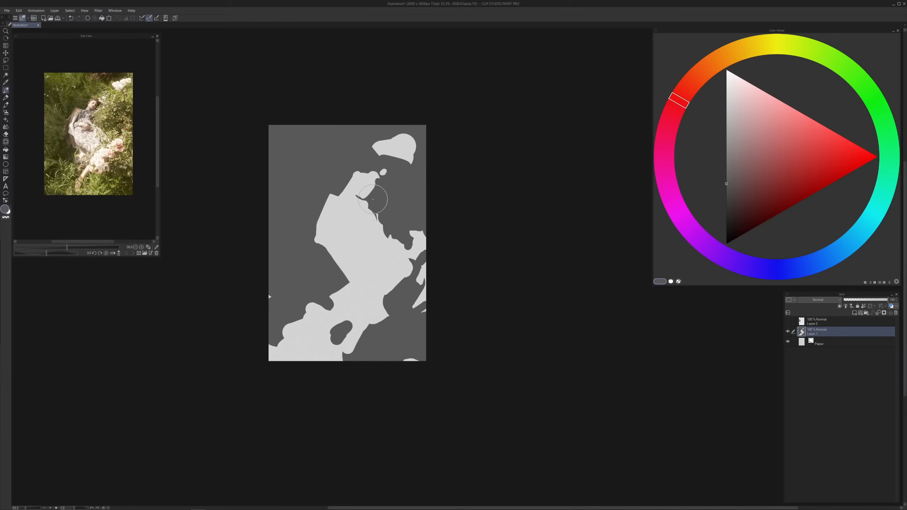
Paint a light grey arm shape from the figure toward the upper right and trim the light patch above it
mouse_move(375, 193)
mouse_down()
mouse_move(386, 219)
mouse_move(381, 244)
mouse_move(380, 211)
mouse_move(374, 215)
mouse_move(385, 220)
mouse_move(365, 222)
mouse_move(368, 201)
mouse_move(378, 186)
mouse_move(387, 191)
mouse_move(387, 206)
mouse_move(380, 183)
mouse_move(376, 202)
mouse_move(367, 198)
mouse_move(373, 193)
mouse_move(373, 205)
mouse_move(378, 193)
mouse_move(367, 199)
mouse_move(385, 188)
mouse_move(378, 209)
mouse_move(387, 207)
mouse_move(375, 192)
mouse_move(381, 178)
mouse_move(387, 185)
mouse_move(387, 176)
mouse_move(414, 181)
mouse_up()
alt+click(382, 211)
alt+click(382, 207)
alt+click(374, 203)
alt+click(416, 185)
mouse_move(365, 147)
mouse_down()
mouse_move(405, 162)
mouse_move(415, 165)
mouse_up()
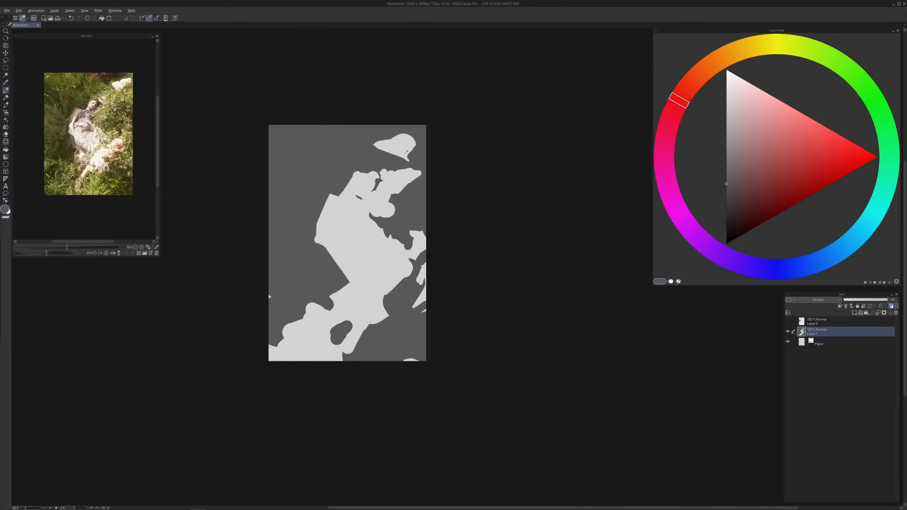
Paint a dark grey accent in the mid grey area right of the figure and refill it with a slightly lighter dark grey
alt+click(403, 168)
alt+click(411, 157)
drag(408, 197, 413, 203)
mouse_move(407, 200)
mouse_down()
mouse_move(393, 222)
mouse_move(414, 204)
mouse_move(393, 216)
mouse_move(409, 213)
mouse_move(382, 206)
mouse_up()
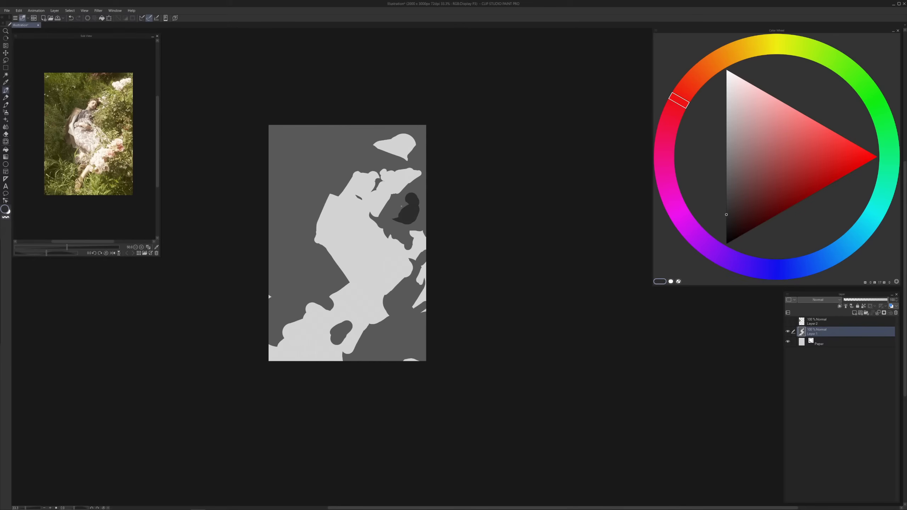
drag(328, 186, 320, 209)
key(ctrl+z)
key(g)
click(413, 220)
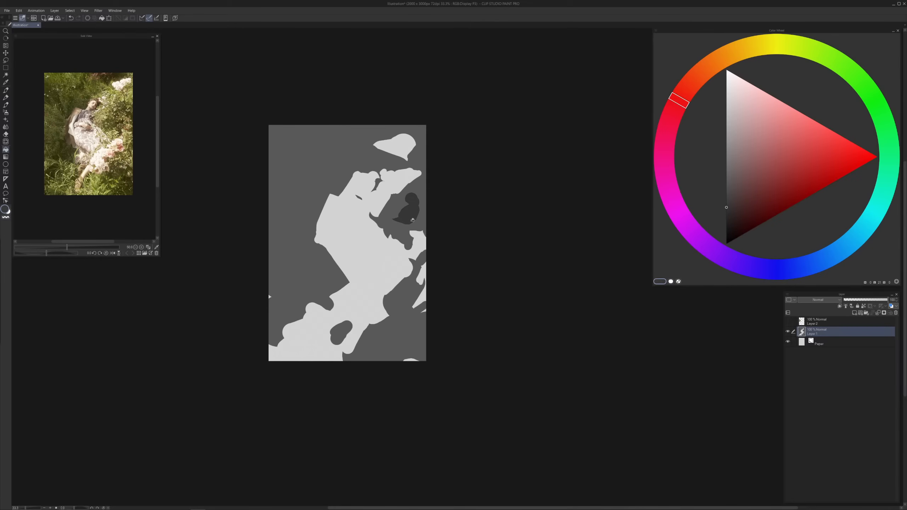
Add dark grey accents beside the figure's shoulder and left of its waist, trimming the waist accent with mid grey
key(p)
mouse_move(321, 204)
mouse_down()
mouse_move(323, 183)
mouse_move(321, 204)
mouse_up()
mouse_move(312, 243)
mouse_down()
mouse_move(308, 267)
mouse_move(325, 256)
mouse_move(314, 275)
mouse_move(296, 273)
mouse_move(330, 280)
mouse_move(307, 266)
mouse_move(302, 284)
mouse_move(291, 280)
mouse_move(317, 278)
mouse_move(310, 259)
mouse_move(292, 266)
mouse_move(307, 243)
mouse_move(298, 255)
mouse_move(323, 256)
mouse_move(321, 264)
mouse_move(322, 242)
mouse_move(330, 259)
mouse_move(334, 251)
mouse_move(324, 267)
mouse_move(337, 267)
mouse_move(334, 288)
mouse_up()
alt+click(326, 271)
alt+click(310, 265)
alt+click(308, 244)
alt+click(324, 256)
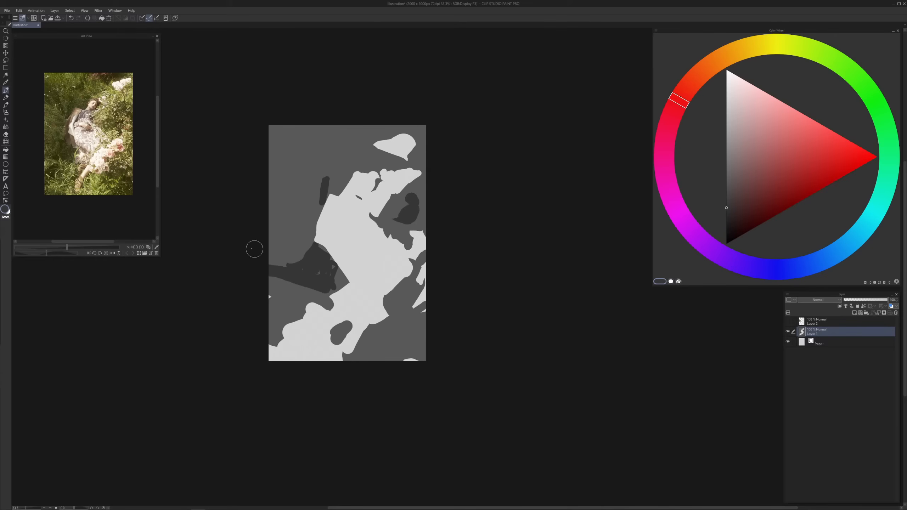
mouse_move(302, 283)
mouse_down()
mouse_move(317, 291)
mouse_move(308, 277)
mouse_move(329, 279)
mouse_move(323, 289)
mouse_up()
Block in a dark grey mass in the canvas's lower right corner and break up its edge with mid grey
mouse_move(393, 299)
mouse_down()
mouse_move(415, 313)
mouse_move(394, 315)
mouse_move(412, 318)
mouse_move(382, 319)
mouse_move(424, 339)
mouse_move(386, 319)
mouse_move(425, 335)
mouse_move(416, 315)
mouse_move(411, 324)
mouse_move(427, 325)
mouse_move(405, 341)
mouse_move(400, 327)
mouse_move(421, 343)
mouse_move(402, 357)
mouse_move(436, 355)
mouse_up()
key(ctrl+z)
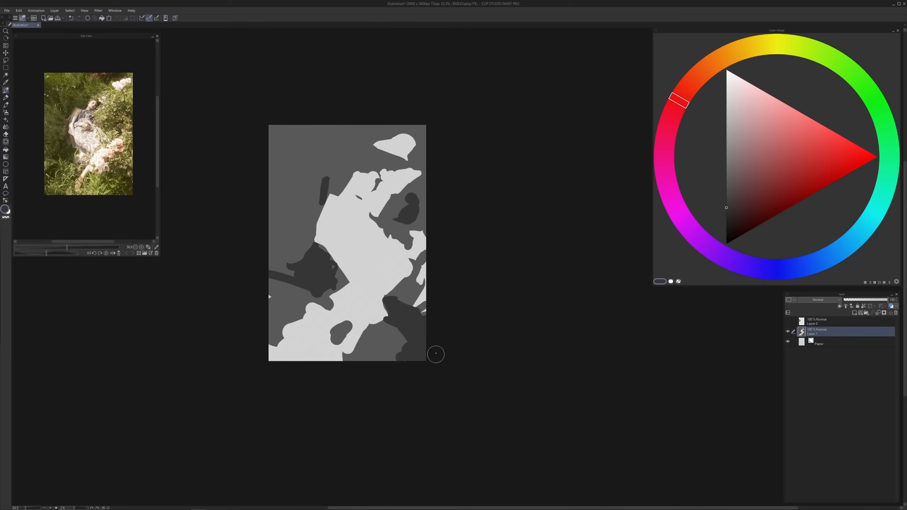
alt+click(390, 334)
alt+click(386, 321)
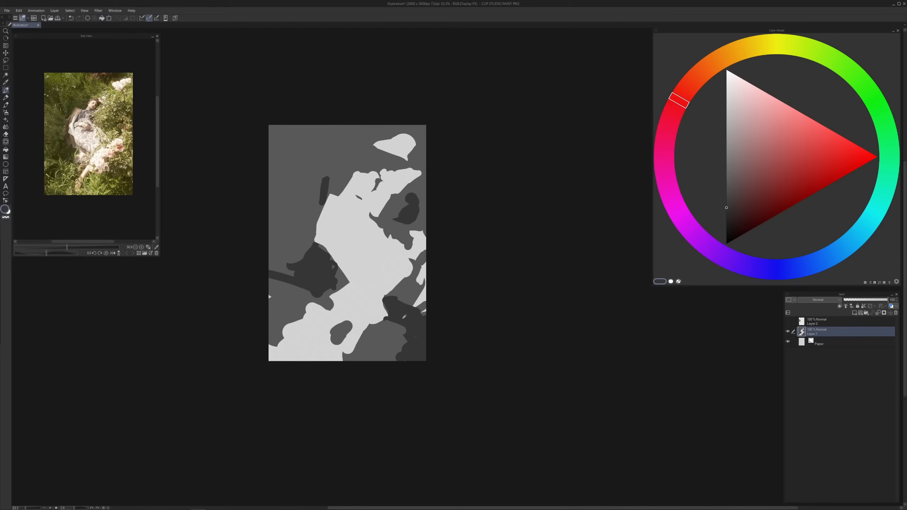
Paint a thin dark grey sliver across the figure's lower body and clean its edges with light grey
alt+click(386, 294)
alt+click(391, 300)
alt+click(399, 280)
mouse_move(381, 264)
mouse_down()
mouse_move(393, 263)
mouse_move(363, 286)
mouse_up()
alt+click(379, 281)
alt+click(366, 285)
Add dark grey shapes around the figure's head and along the canvas's top edge
mouse_move(367, 180)
mouse_down()
mouse_move(358, 174)
mouse_move(382, 183)
mouse_move(375, 173)
mouse_move(353, 176)
mouse_move(352, 149)
mouse_move(334, 191)
mouse_move(355, 169)
mouse_up()
key(ctrl+z)
alt+click(404, 206)
mouse_move(382, 130)
mouse_down()
mouse_move(362, 127)
mouse_move(388, 123)
mouse_move(357, 125)
mouse_move(371, 141)
mouse_up()
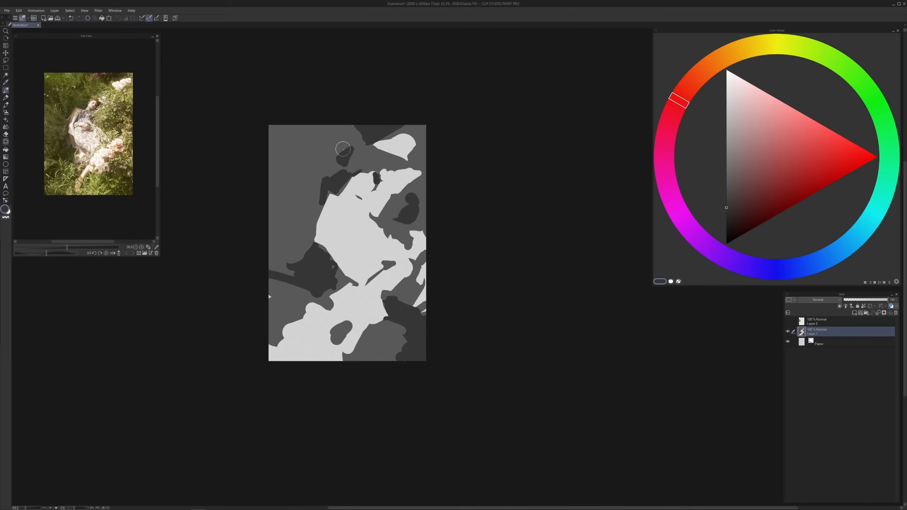
Extend the dark grey along the canvas's upper right edge and recut the light flower shape there into a smaller, irregular form
drag(354, 131, 410, 134)
drag(410, 170, 406, 160)
mouse_move(377, 138)
mouse_down()
mouse_move(395, 154)
mouse_move(403, 146)
mouse_move(401, 153)
mouse_move(396, 130)
mouse_move(391, 135)
mouse_move(416, 148)
mouse_up()
alt+click(380, 154)
alt+click(379, 139)
alt+click(395, 155)
alt+click(399, 131)
alt+click(408, 139)
alt+click(411, 158)
alt+click(403, 151)
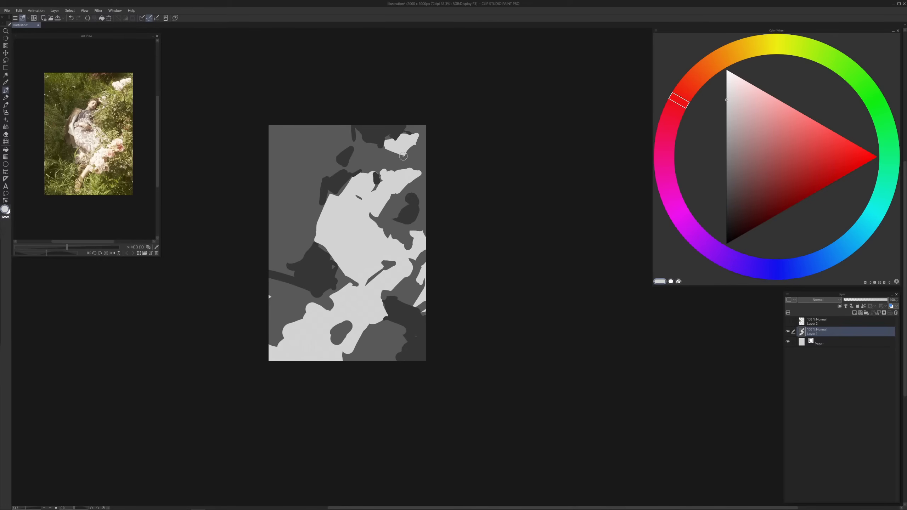
Paint light grey petal shapes above and beside the figure's head, joining them to the light mass on its right
alt+click(412, 200)
drag(404, 155, 408, 167)
alt+click(409, 173)
mouse_move(405, 159)
mouse_down()
mouse_move(401, 171)
mouse_move(377, 162)
mouse_up()
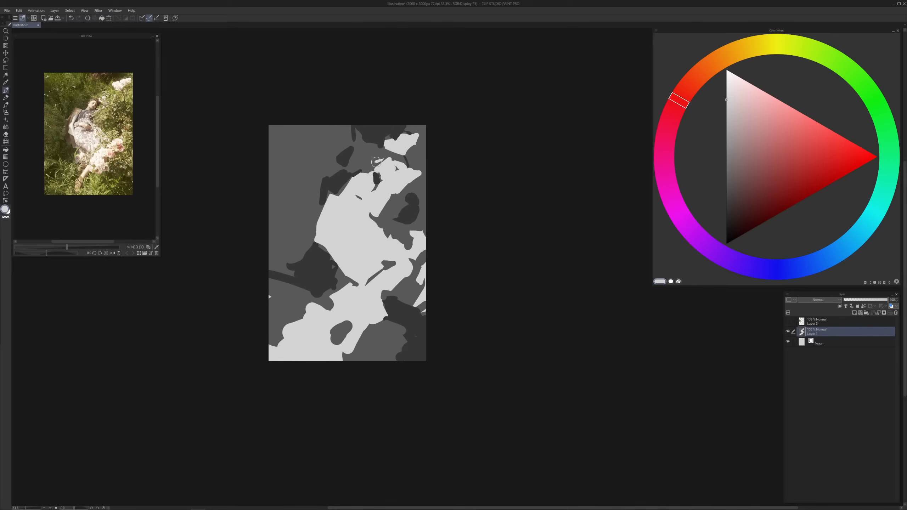
Add a light grey sliver at the canvas's top edge and small light accents right of the shoulder, trimming them with darker greys
drag(299, 131, 316, 140)
alt+click(302, 128)
alt+click(316, 136)
key(alt)
key(alt)
mouse_move(376, 171)
mouse_down()
mouse_move(387, 163)
mouse_move(373, 162)
mouse_move(419, 154)
mouse_move(412, 188)
mouse_move(420, 189)
mouse_move(418, 180)
mouse_move(396, 203)
mouse_up()
alt+click(393, 204)
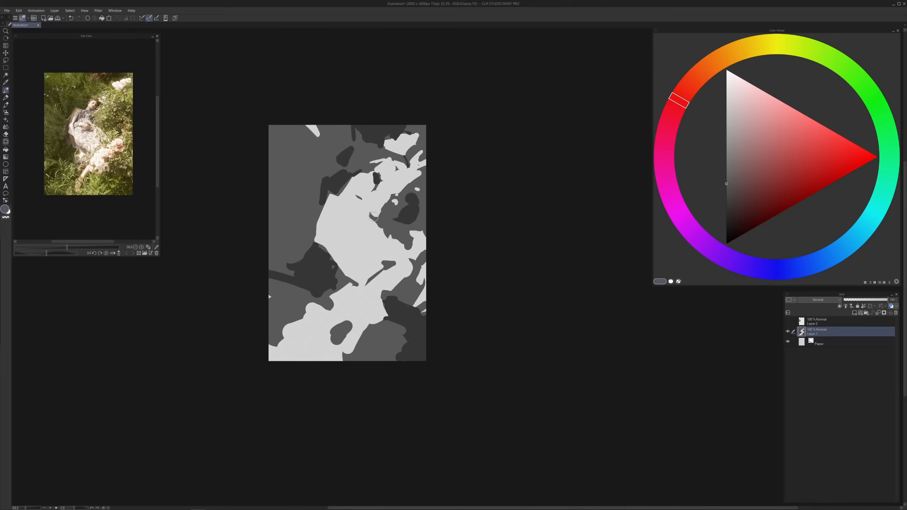
alt+click(373, 216)
alt+click(398, 211)
mouse_move(402, 217)
mouse_down()
mouse_move(401, 240)
mouse_move(400, 220)
mouse_up()
Block in a dark grey diagonal shape down the canvas's upper left side, tapering towards the figure
drag(257, 154, 286, 197)
key(ctrl+z)
mouse_move(259, 157)
mouse_down()
mouse_move(304, 215)
mouse_move(291, 196)
mouse_up()
alt+click(269, 187)
alt+click(300, 210)
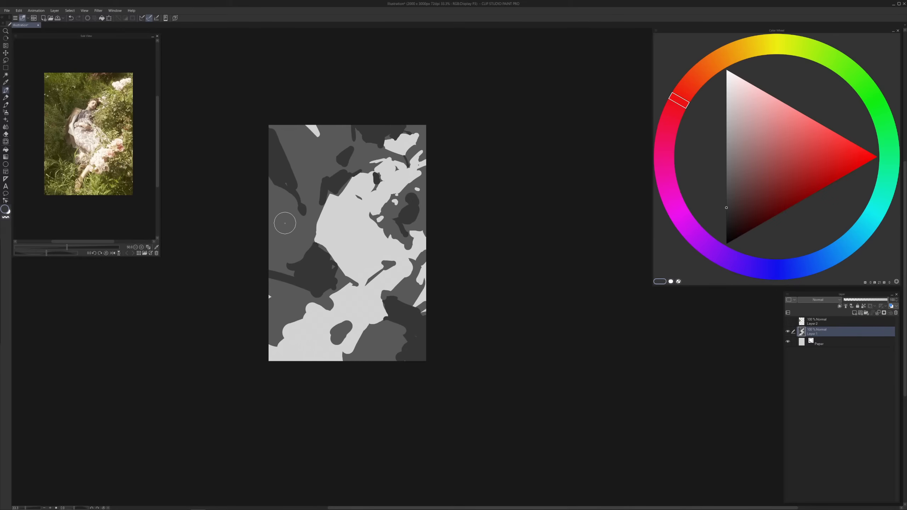
Enlarge the dark grey mass left of the figure, filling the area beside its arm and waist
mouse_move(304, 230)
mouse_down()
mouse_move(295, 253)
mouse_move(307, 257)
mouse_move(292, 240)
mouse_up()
mouse_move(313, 227)
mouse_down()
mouse_move(332, 194)
mouse_move(310, 230)
mouse_move(319, 246)
mouse_move(310, 232)
mouse_move(311, 256)
mouse_move(329, 261)
mouse_move(336, 275)
mouse_move(310, 287)
mouse_move(324, 293)
mouse_move(282, 246)
mouse_move(285, 274)
mouse_up()
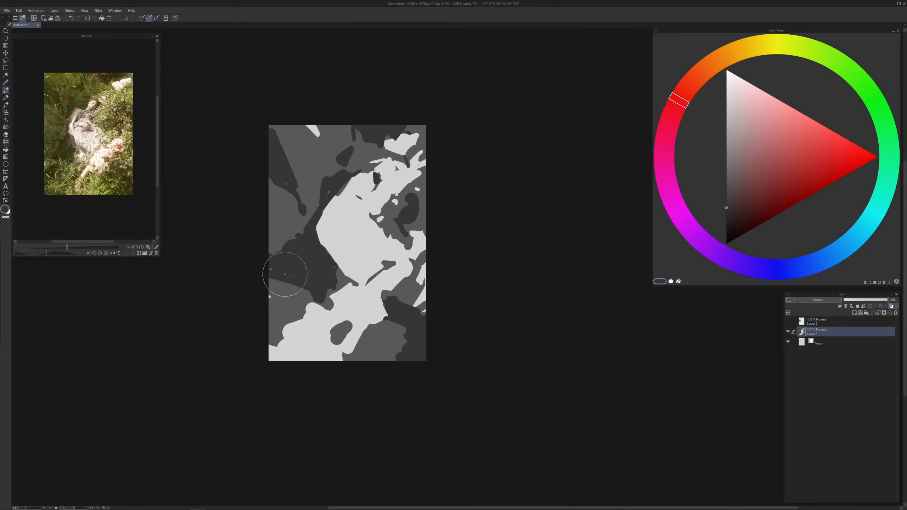
Shrink the brush and refine the contour of the figure's head and shoulder with dark and light grey
key(bracketleft)
key(bracketleft)
key(bracketleft)
key(bracketleft)
key(bracketleft)
key(bracketleft)
key(bracketleft)
key(bracketleft)
drag(362, 174, 345, 181)
drag(345, 189, 356, 187)
alt+click(340, 202)
mouse_move(334, 195)
mouse_down()
mouse_move(341, 196)
mouse_move(333, 196)
mouse_up()
key(ctrl+z)
Enlarge and recentre the reference photo, and duplicate the current brush tool
scroll(66, 118, up, 1)
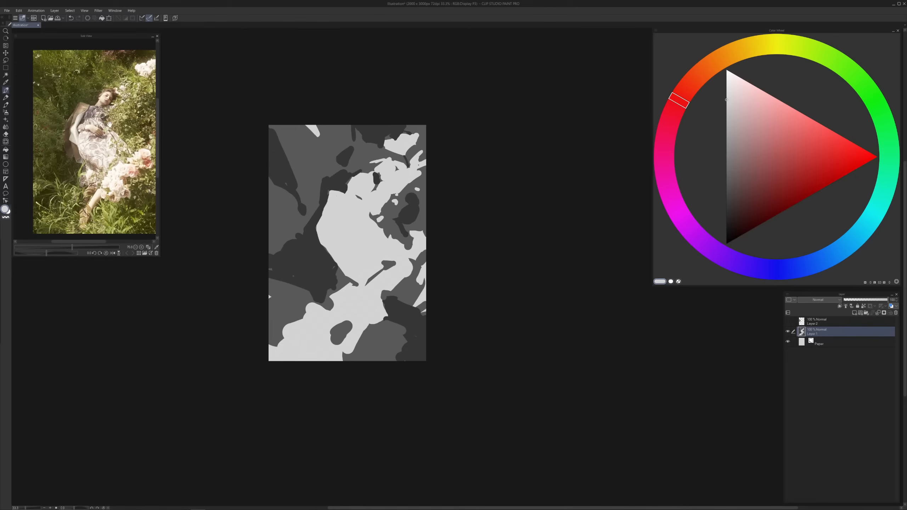
drag(98, 122, 83, 119)
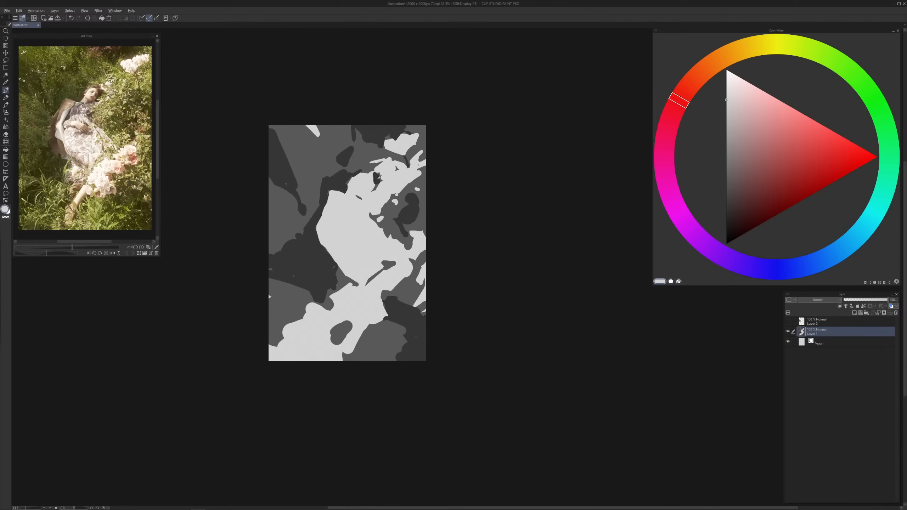
alt+click(395, 204)
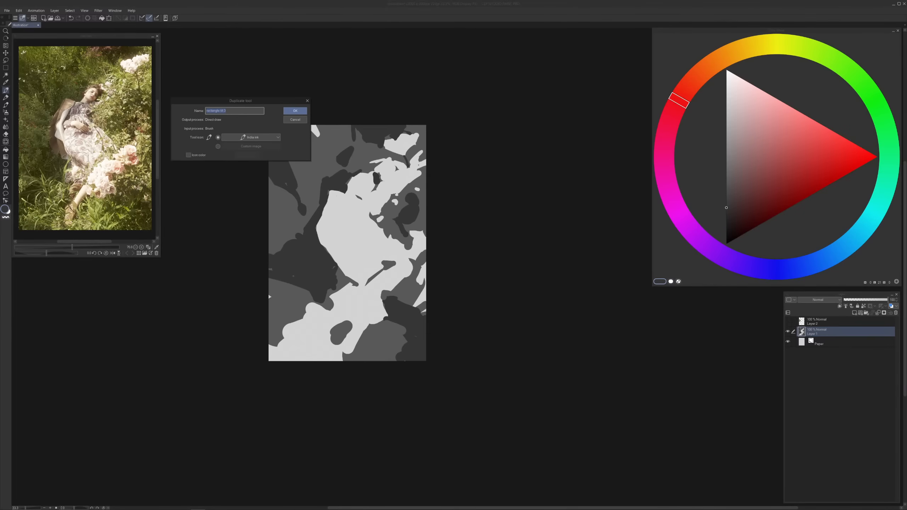
click(295, 110)
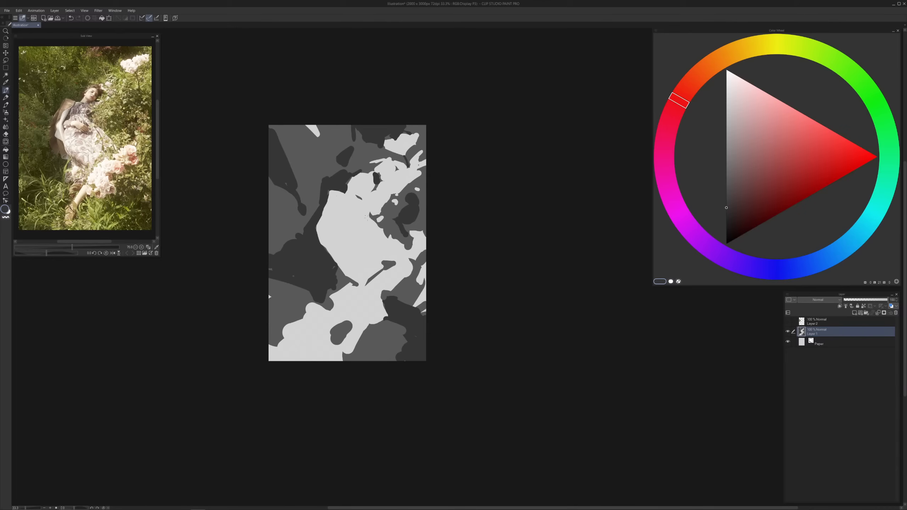
mouse_move(357, 211)
mouse_down()
mouse_move(351, 229)
mouse_move(360, 222)
mouse_move(348, 229)
mouse_move(365, 266)
mouse_up()
key(ctrl+z)
key(ctrl+z)
mouse_move(353, 207)
mouse_down()
mouse_move(348, 249)
mouse_move(367, 253)
mouse_up()
key(ctrl+z)
key(ctrl+z)
Break up the edge right of the shoulder with small grey marks and reshape the dark accents around the head
alt+click(391, 221)
drag(379, 221, 383, 220)
alt+click(396, 199)
drag(386, 209, 397, 212)
alt+click(396, 206)
alt+click(379, 178)
mouse_move(378, 177)
mouse_down()
mouse_move(377, 193)
mouse_move(354, 168)
mouse_up()
alt+click(358, 154)
Lasso jagged foliage shapes in the upper background and along the figure's right side, paint them dark grey, and deselect
key(m)
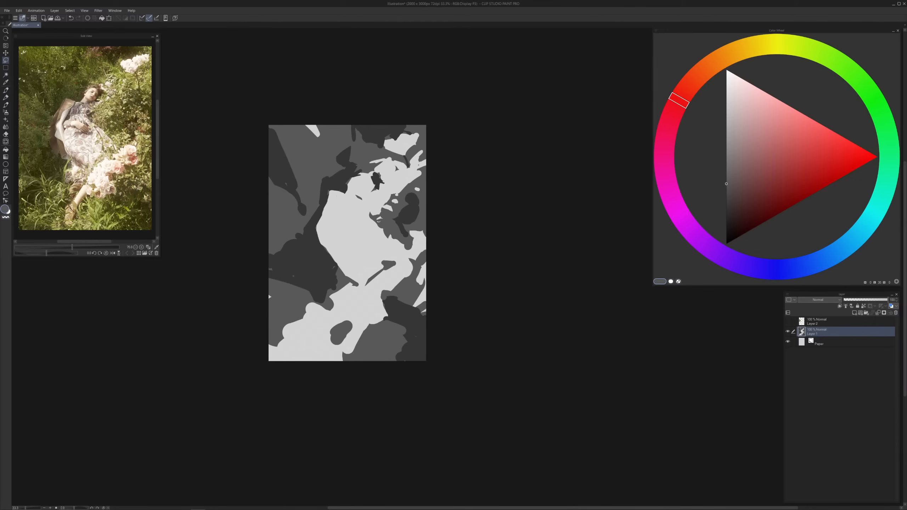
mouse_move(287, 159)
mouse_down()
mouse_move(311, 196)
mouse_move(294, 172)
mouse_move(318, 191)
mouse_move(332, 187)
mouse_move(302, 158)
mouse_move(321, 162)
mouse_move(330, 177)
mouse_move(336, 157)
mouse_move(343, 152)
mouse_up()
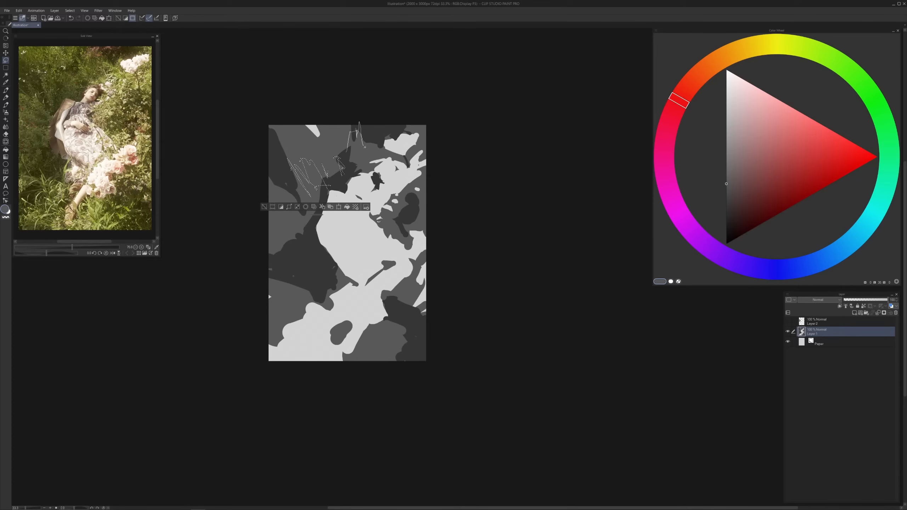
drag(360, 156, 360, 157)
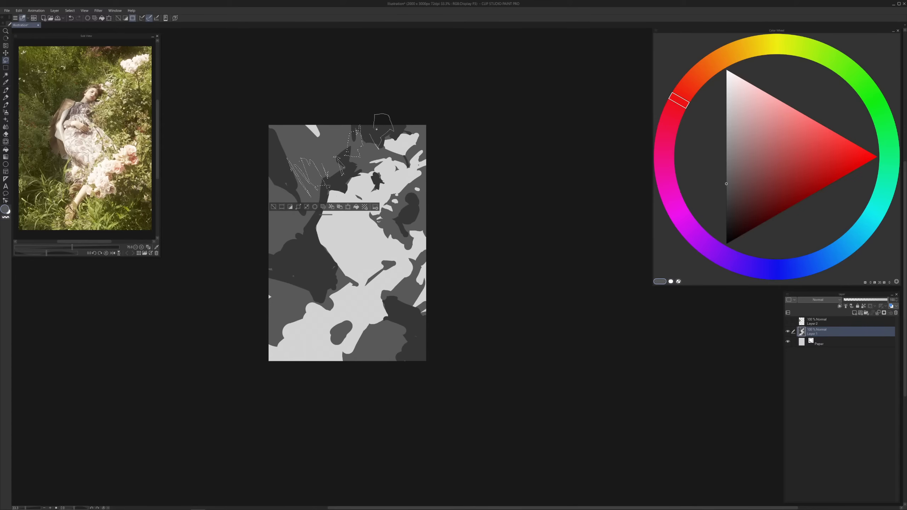
mouse_move(376, 129)
mouse_down()
mouse_move(394, 124)
mouse_move(421, 133)
mouse_up()
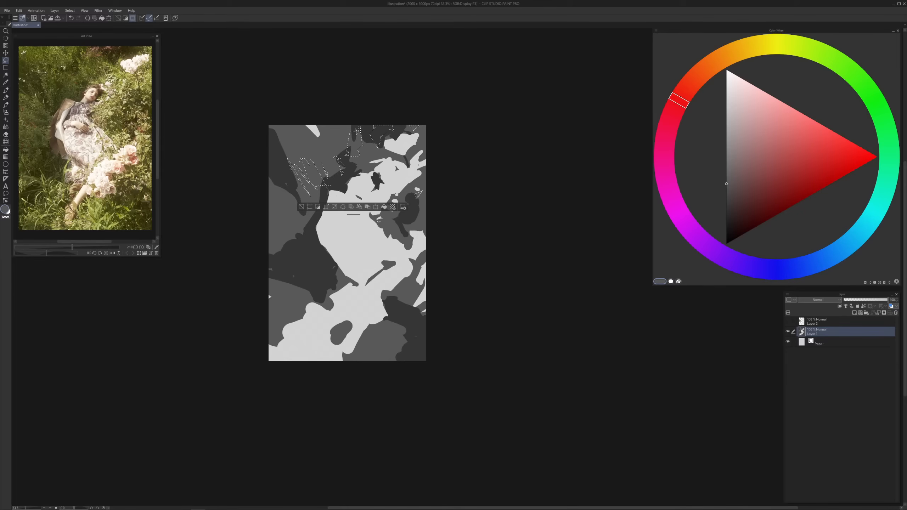
mouse_move(418, 193)
mouse_down()
mouse_move(425, 223)
mouse_move(419, 214)
mouse_up()
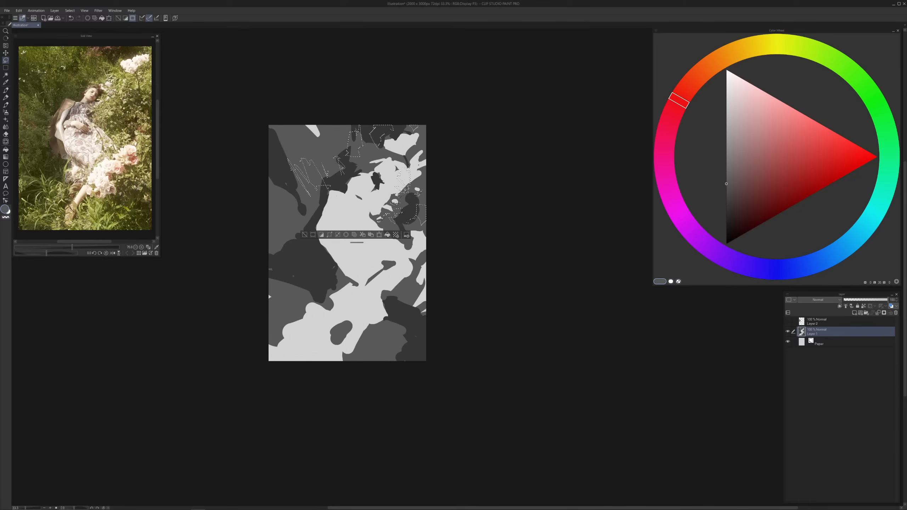
mouse_move(405, 304)
mouse_down()
mouse_move(394, 290)
mouse_move(398, 303)
mouse_move(415, 288)
mouse_up()
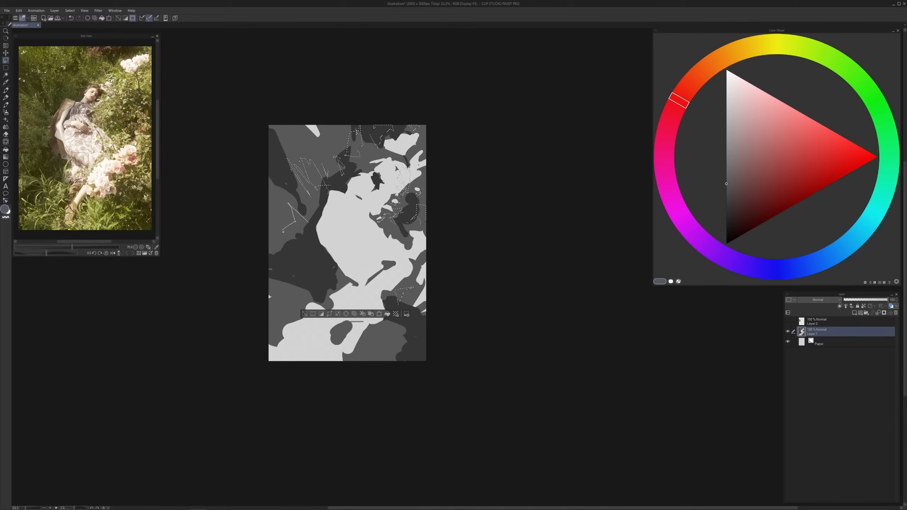
mouse_move(286, 235)
mouse_down()
mouse_move(280, 245)
mouse_move(303, 231)
mouse_move(282, 240)
mouse_move(286, 203)
mouse_move(365, 108)
mouse_up()
key(p)
mouse_move(400, 181)
mouse_down()
mouse_move(375, 264)
mouse_move(392, 304)
mouse_up()
key(ctrl+d)
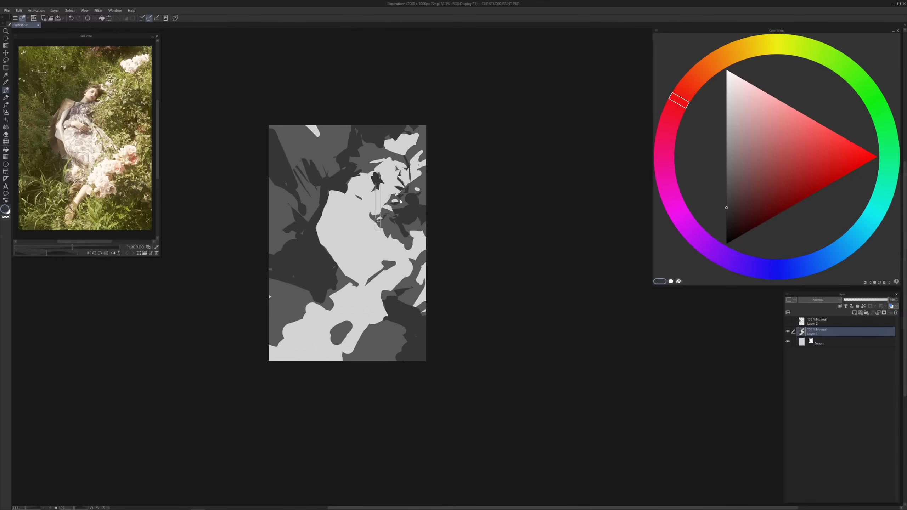
Paint small dark marks around the figure's face and neck and touch up the foliage edge beside the shoulder
drag(378, 189, 379, 179)
alt+click(371, 186)
drag(358, 197, 359, 196)
alt+click(357, 197)
alt+click(387, 209)
alt+click(385, 215)
alt+click(382, 218)
alt+click(376, 215)
mouse_move(371, 180)
mouse_down()
mouse_move(365, 197)
mouse_move(372, 188)
mouse_up()
key(ctrl+z)
Carve the figure's jaw and neck with dark grey, cleaning the edges with light grey
alt+click(366, 199)
drag(360, 199, 370, 197)
alt+click(367, 194)
alt+click(359, 198)
alt+click(365, 193)
Separate the figure's arm from the torso with a dark grey wedge and a thin line across the chest
drag(333, 222, 359, 215)
mouse_move(333, 219)
mouse_down()
mouse_move(339, 209)
mouse_move(332, 219)
mouse_up()
alt+click(341, 205)
alt+click(339, 215)
alt+click(342, 197)
alt+click(368, 184)
drag(342, 191, 343, 207)
key(ctrl+z)
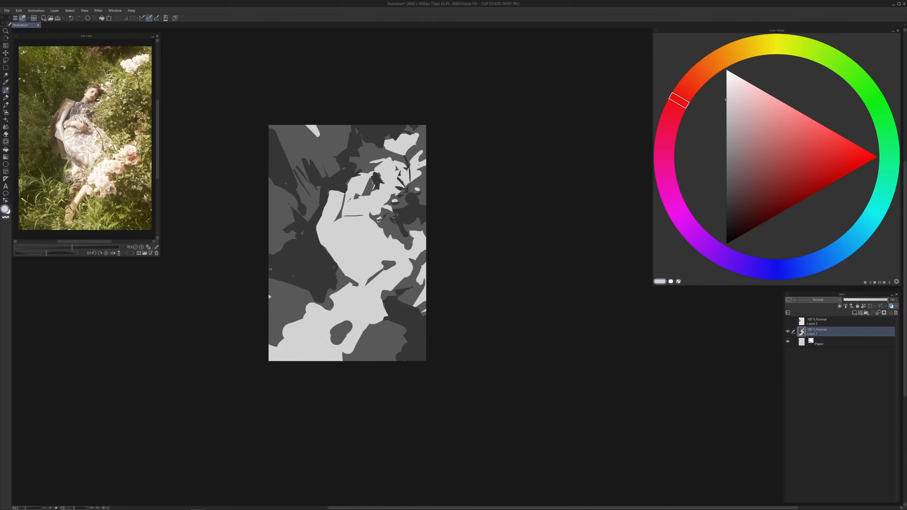
Clean up the contour between the figure's neck and shoulder with light and dark grey
alt+click(359, 196)
alt+click(353, 201)
alt+click(364, 193)
alt+click(358, 201)
alt+click(269, 297)
key(ctrl+z)
key(ctrl+z)
Shape the hair around the top of the figure's head with darker greys and extend the dark mass at the canvas's top edge
alt+click(361, 179)
alt+click(367, 181)
alt+click(356, 169)
alt+click(367, 177)
alt+click(370, 161)
alt+click(369, 164)
alt+click(375, 157)
drag(357, 129, 373, 123)
alt+click(379, 129)
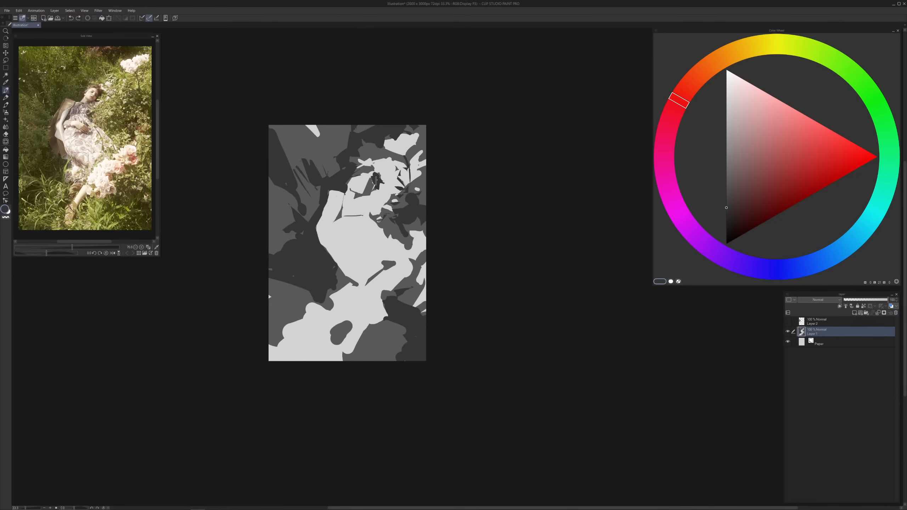
Refine the hairline beside the figure's face and start marking the facial features with darker grey
alt+click(385, 172)
alt+click(375, 178)
alt+click(370, 172)
alt+click(361, 180)
drag(360, 178, 364, 182)
alt+click(269, 296)
alt+click(361, 181)
Adjust the figure's facial shadows and chin by alternating light and darker grey touches
drag(364, 181, 359, 181)
alt+click(372, 184)
alt+click(364, 181)
alt+click(372, 181)
drag(364, 186, 363, 192)
alt+click(363, 178)
alt+click(365, 182)
Work closer on the face, refining the eye, cheek and jaw shapes with mid and light grey
scroll(364, 179, up, 1)
drag(390, 195, 388, 186)
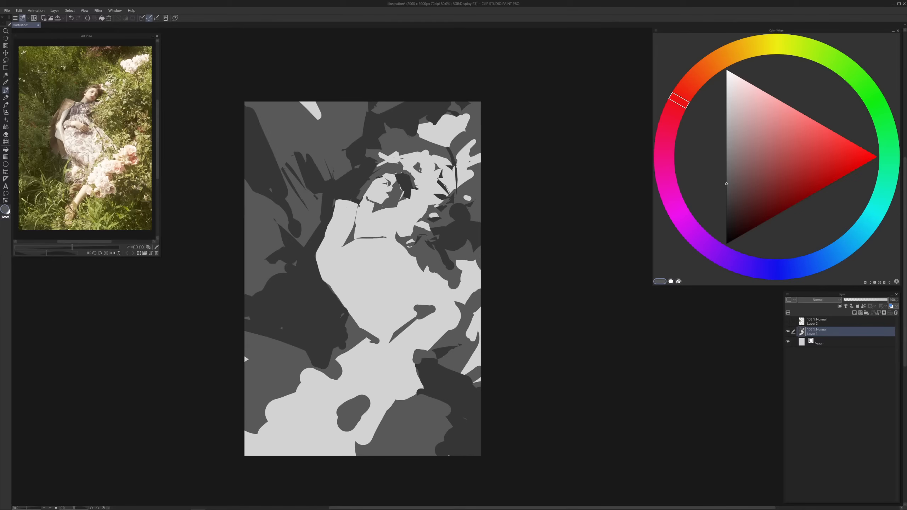
alt+click(244, 354)
alt+click(244, 354)
alt+click(376, 199)
drag(376, 199, 375, 207)
alt+click(380, 214)
drag(371, 195, 382, 205)
alt+click(395, 173)
alt+click(386, 181)
Touch up the edge of the hair beside the figure's face
key(x)
key(x)
key(x)
key(x)
key(x)
key(x)
alt+click(363, 193)
alt+click(371, 192)
Reshape the dark hair on the far side of the head, cutting light grey petals into its outer edge
alt+click(404, 180)
mouse_move(404, 181)
mouse_down()
mouse_move(402, 194)
mouse_move(395, 186)
mouse_move(404, 176)
mouse_up()
alt+click(399, 186)
alt+click(413, 177)
alt+click(407, 181)
alt+click(405, 170)
drag(407, 171, 410, 181)
alt+click(410, 171)
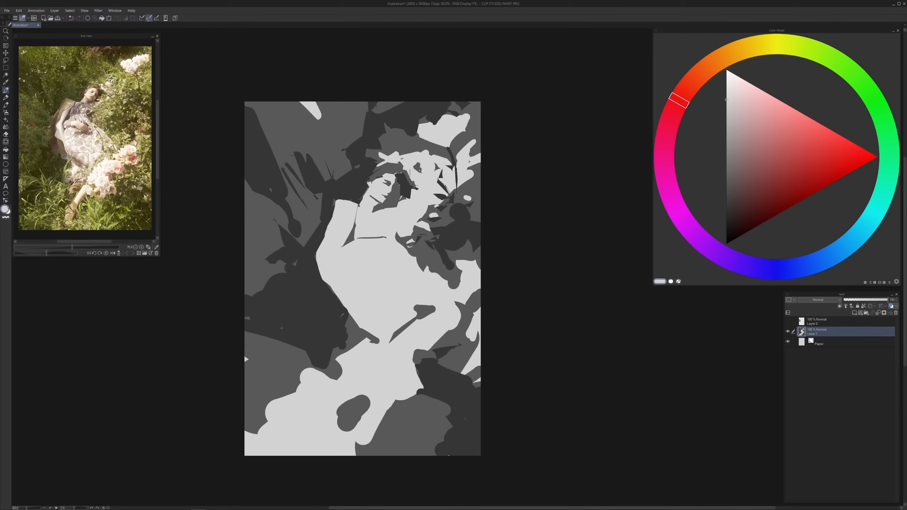
Break up the flower mass beside the hair into petals, alternating light and darker grey touches
alt+click(410, 173)
alt+click(408, 167)
drag(415, 186, 416, 185)
alt+click(426, 195)
alt+click(412, 186)
alt+click(422, 196)
alt+click(414, 186)
alt+click(419, 195)
alt+click(417, 194)
alt+click(422, 187)
Carve the light grey shape below the head into separate petals along the shoulder with mid grey gaps
mouse_move(414, 188)
mouse_down()
mouse_move(423, 208)
mouse_move(413, 209)
mouse_up()
alt+click(419, 194)
alt+click(422, 199)
alt+click(429, 212)
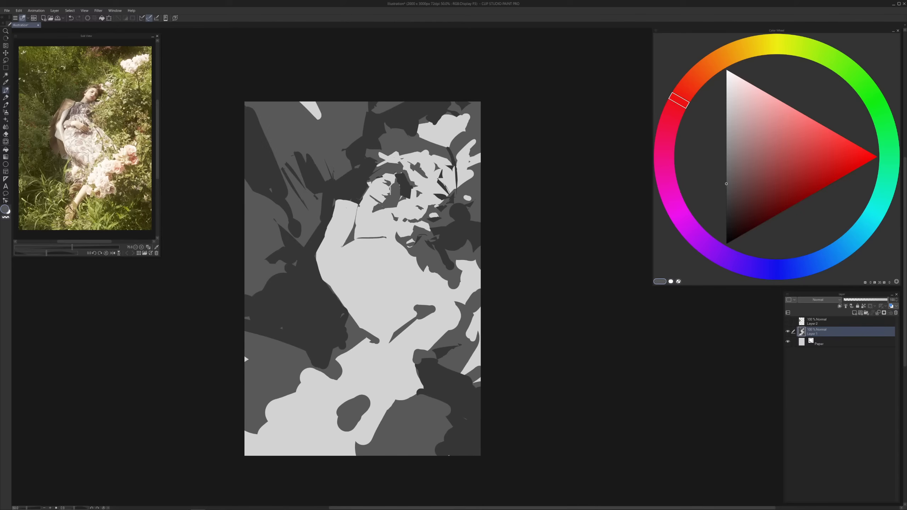
Refine the shadow shapes around the cheek, jaw and hair with alternating light, mid and dark grey touches
drag(393, 185, 392, 194)
alt+click(390, 187)
drag(396, 188, 394, 174)
alt+click(394, 187)
alt+click(387, 191)
alt+click(397, 193)
alt+click(382, 194)
alt+click(391, 194)
alt+click(385, 193)
alt+click(391, 193)
alt+click(384, 193)
drag(389, 189, 387, 191)
alt+click(393, 189)
Fill the neck and upper chest down to the neckline with a mid grey shadow shape
drag(379, 206, 381, 200)
alt+click(376, 206)
alt+click(371, 212)
mouse_move(357, 213)
mouse_down()
mouse_move(381, 208)
mouse_move(359, 213)
mouse_move(356, 236)
mouse_move(378, 212)
mouse_move(379, 232)
mouse_move(374, 224)
mouse_move(367, 232)
mouse_move(384, 235)
mouse_move(399, 223)
mouse_up()
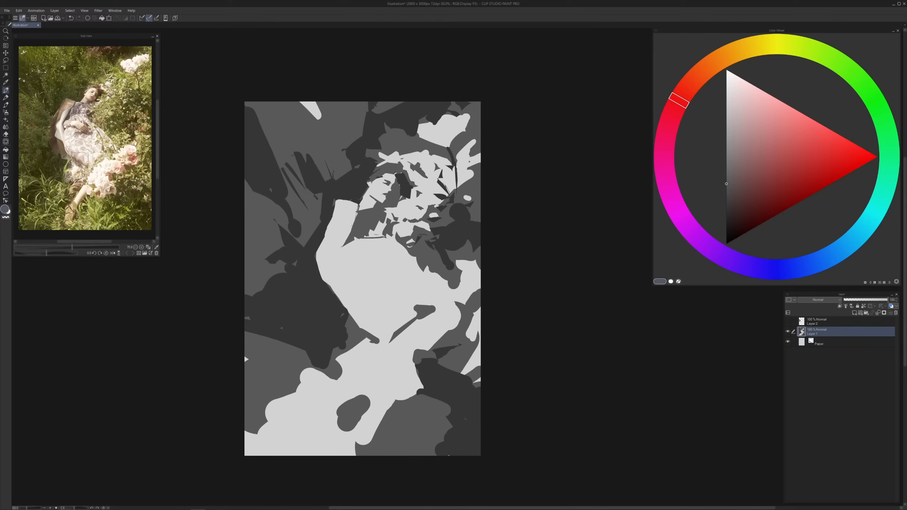
drag(355, 210, 359, 204)
key(ctrl+z)
Add a mid grey shadow line along the inner arm and a small mid grey patch on the bodice
alt+click(345, 244)
alt+click(346, 243)
drag(338, 246, 342, 263)
drag(385, 253, 372, 261)
drag(384, 260, 380, 253)
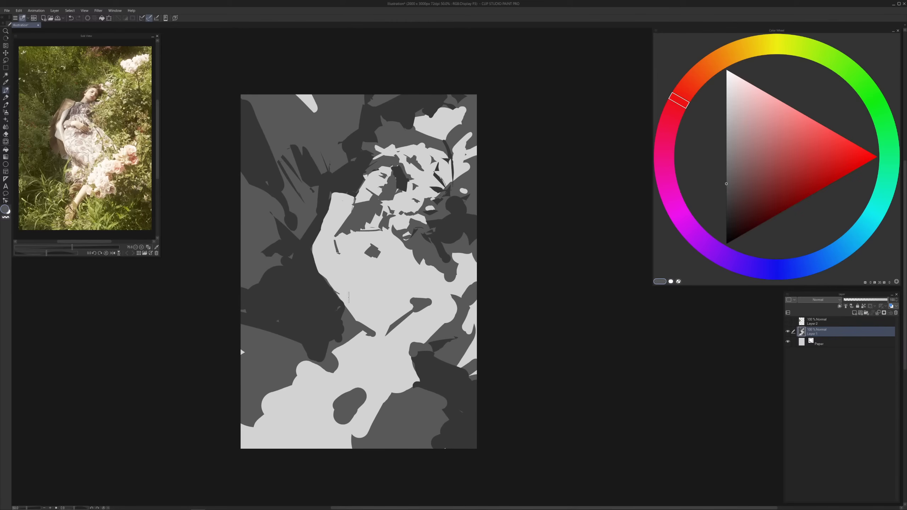
Draw a long mid grey fold along the dress's lower edge and cut the elbow's outline inward
drag(337, 295, 399, 333)
mouse_move(334, 261)
mouse_down()
mouse_move(335, 296)
mouse_move(318, 249)
mouse_move(337, 253)
mouse_move(322, 279)
mouse_move(321, 235)
mouse_move(311, 257)
mouse_move(320, 236)
mouse_move(323, 272)
mouse_up()
alt+click(333, 259)
alt+click(321, 279)
alt+click(325, 247)
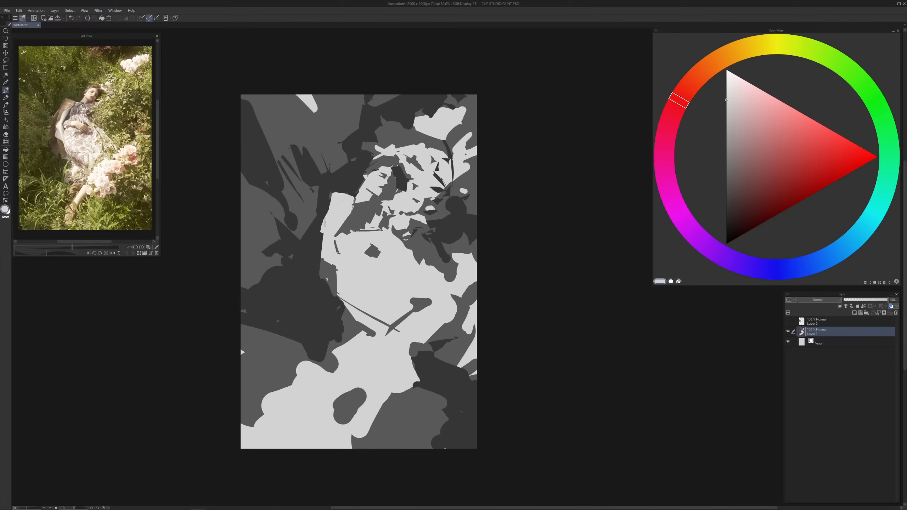
Straighten the outer edge of the raised arm and paint diagonal grass blades beside it
alt+click(320, 238)
mouse_move(324, 218)
mouse_down()
mouse_move(314, 246)
mouse_move(315, 237)
mouse_up()
drag(333, 202, 320, 250)
alt+click(325, 226)
alt+click(320, 230)
drag(315, 232, 301, 263)
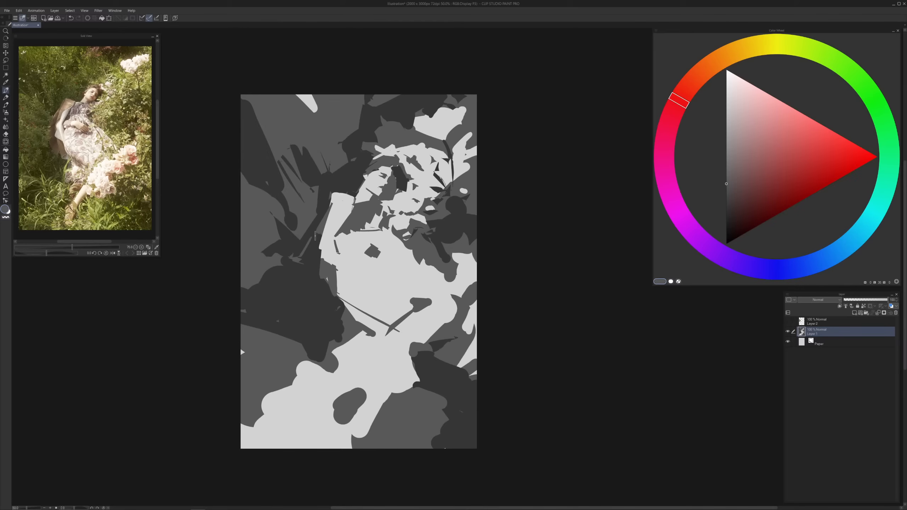
Paint light grey petals with darker gaps in the flower cluster beside the figure's knees
alt+click(427, 356)
mouse_move(440, 321)
mouse_down()
mouse_move(443, 334)
mouse_move(450, 328)
mouse_move(440, 336)
mouse_move(453, 343)
mouse_move(462, 327)
mouse_up()
alt+click(431, 323)
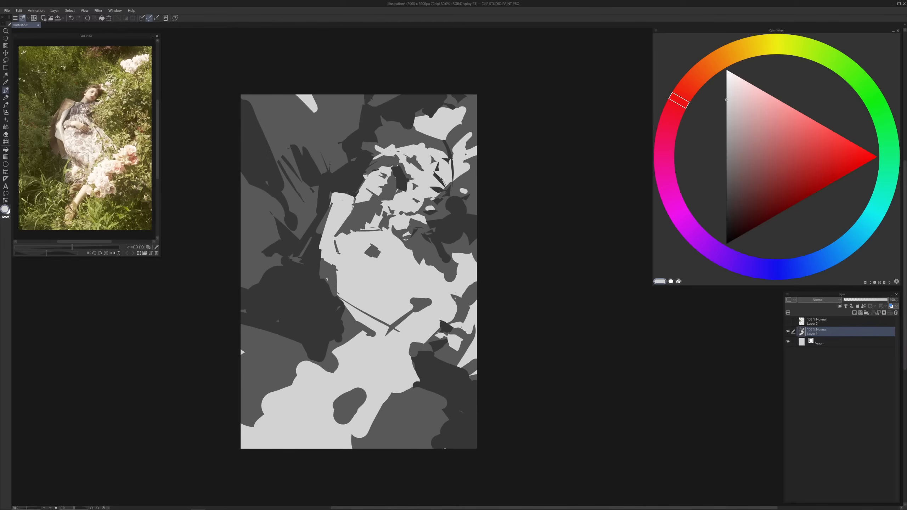
mouse_move(452, 291)
mouse_down()
mouse_move(449, 317)
mouse_move(445, 307)
mouse_move(456, 303)
mouse_move(458, 295)
mouse_up()
alt+click(460, 319)
alt+click(458, 292)
Reshape the foliage edge above the hip using a lassoed area, and break the nearby leaves with light grey flecks
key(m)
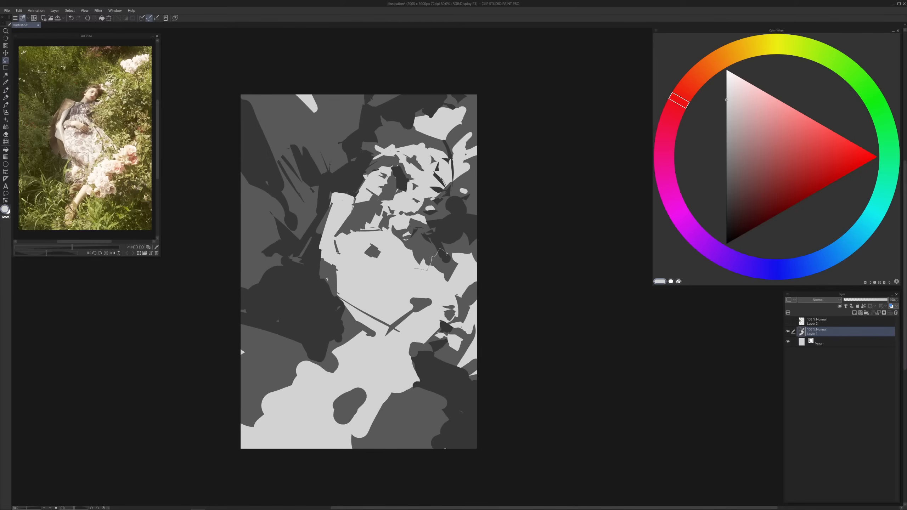
mouse_move(414, 269)
mouse_down()
mouse_move(438, 273)
mouse_move(441, 255)
mouse_move(452, 265)
mouse_up()
key(p)
key(ctrl+z)
key(ctrl+z)
alt+click(416, 236)
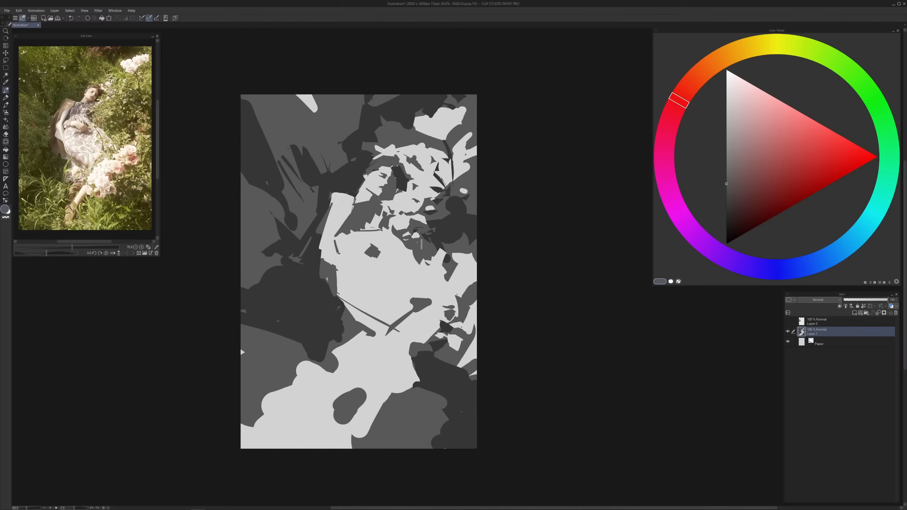
alt+click(407, 256)
alt+click(416, 252)
Paint a tapering mid grey fold down the dress near the waist and trim it with light grey
mouse_move(389, 237)
mouse_down()
mouse_move(410, 265)
mouse_move(410, 254)
mouse_move(422, 264)
mouse_up()
alt+click(390, 248)
alt+click(390, 238)
drag(394, 252, 411, 280)
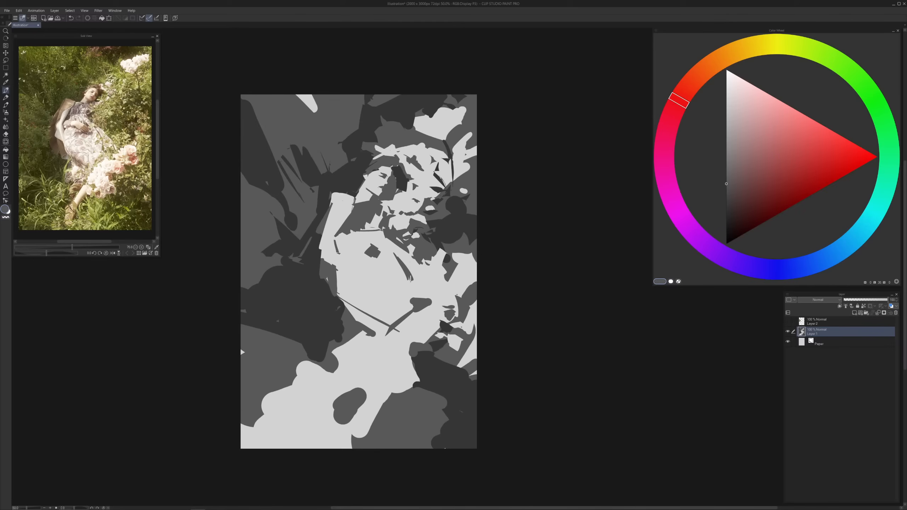
alt+click(405, 278)
drag(394, 251, 408, 281)
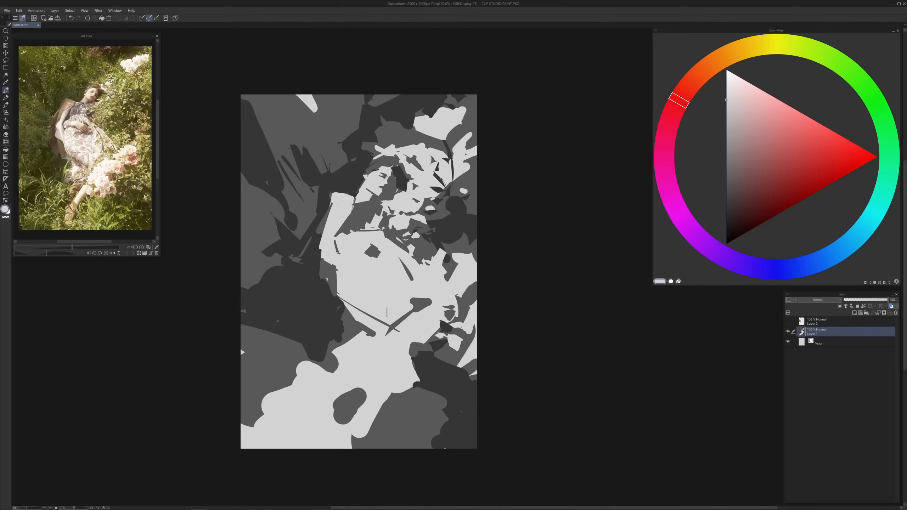
Rework the crossing skirt folds with light grey and add a small angular mid grey patch to the lower skirt
drag(386, 316, 389, 334)
alt+click(395, 328)
mouse_move(397, 330)
mouse_down()
mouse_move(387, 362)
mouse_move(422, 351)
mouse_move(374, 384)
mouse_move(368, 372)
mouse_move(384, 384)
mouse_move(401, 394)
mouse_up()
key(ctrl+z)
alt+click(372, 386)
alt+click(384, 382)
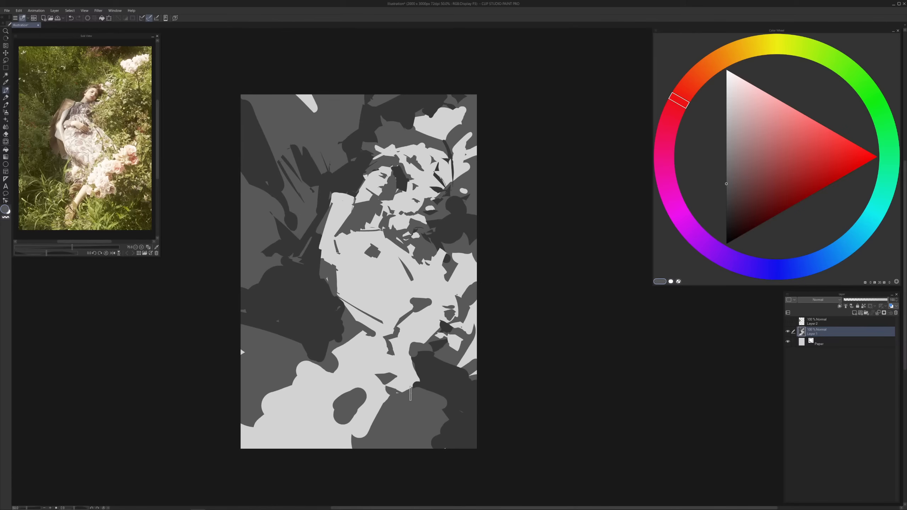
Adjust the lower skirt's edge against the dark bush with light and dark grey
alt+click(413, 371)
mouse_move(414, 355)
mouse_down()
mouse_move(417, 380)
mouse_move(423, 347)
mouse_up()
alt+click(420, 348)
alt+click(415, 359)
Shape the fold shadow across the hip and sharpen the mid grey patch above it into an angular shape
drag(407, 328, 391, 341)
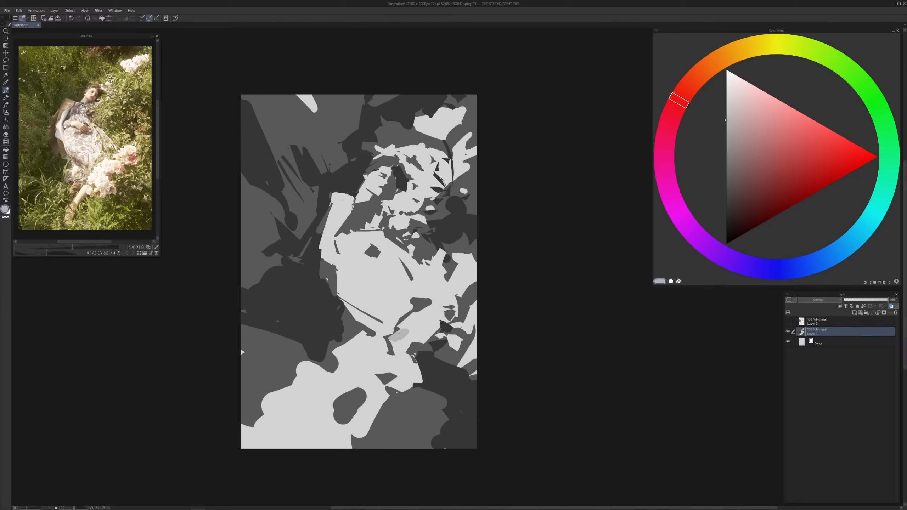
key(ctrl+z)
alt+click(402, 331)
drag(394, 338, 408, 330)
drag(435, 297, 428, 312)
alt+click(424, 303)
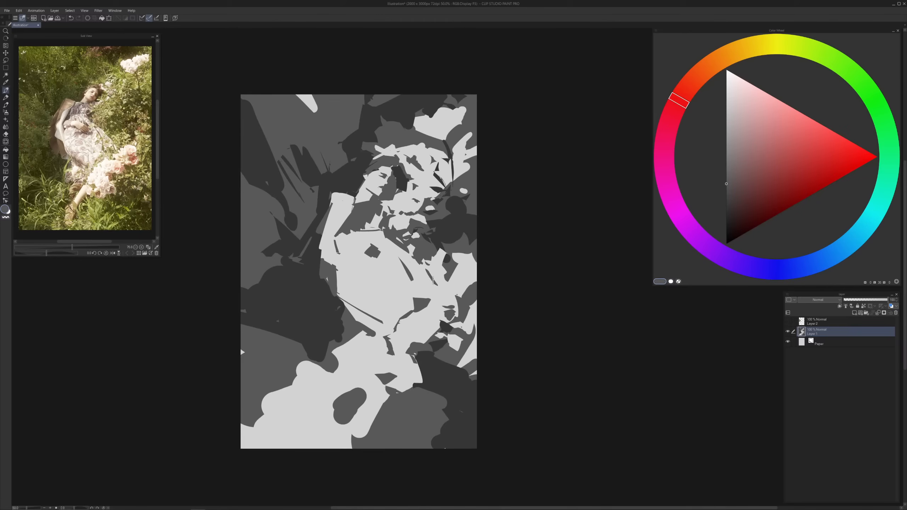
Add a thin mid grey fold beside the hip and refine the neighbouring petal edges
drag(425, 269, 435, 288)
alt+click(428, 268)
alt+click(435, 283)
alt+click(442, 284)
alt+click(453, 276)
Cut darker leaf gaps between the light flower petals on the far side of the head
alt+click(457, 184)
mouse_move(442, 179)
mouse_down()
mouse_move(447, 193)
mouse_move(446, 180)
mouse_move(447, 193)
mouse_move(459, 175)
mouse_up()
alt+click(457, 184)
alt+click(453, 173)
alt+click(459, 178)
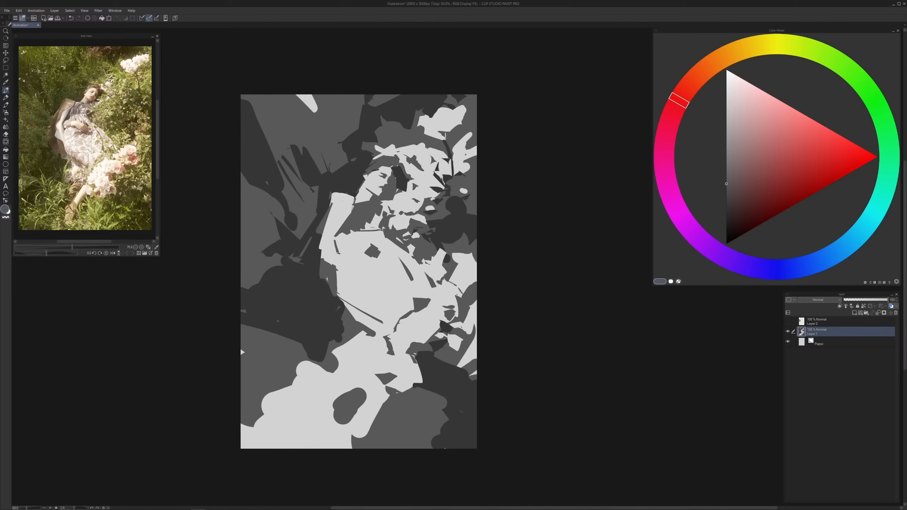
Reshape the light flower near the canvas's upper right corner with jagged petal edges
alt+click(433, 111)
alt+click(439, 126)
alt+click(450, 140)
Sharpen the petals and leaves above the figure's hair with light, mid and dark grey strokes
alt+click(411, 148)
mouse_move(401, 149)
mouse_down()
mouse_move(396, 129)
mouse_move(402, 149)
mouse_up()
key(ctrl+z)
mouse_move(396, 132)
mouse_down()
mouse_move(402, 150)
mouse_move(404, 131)
mouse_up()
alt+click(399, 145)
alt+click(399, 143)
mouse_move(375, 158)
mouse_down()
mouse_move(396, 157)
mouse_move(400, 141)
mouse_up()
Reshape the dark foliage above the raised arm and extend the dark grass blades in the background
alt+click(356, 118)
mouse_move(345, 126)
mouse_down()
mouse_move(347, 118)
mouse_move(356, 135)
mouse_up()
drag(272, 147, 282, 165)
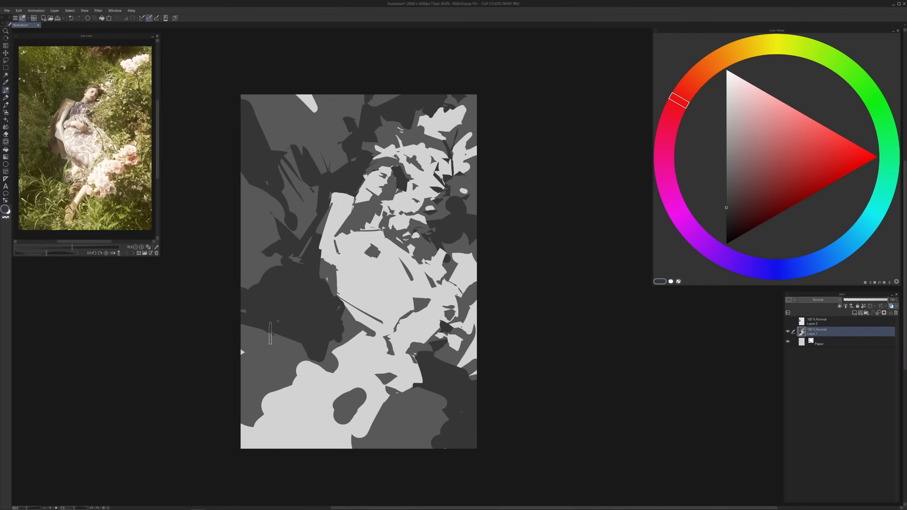
Block in a light patch and dark foliage shapes along the canvas's lower left edge
alt+click(243, 352)
mouse_move(242, 342)
mouse_down()
mouse_move(273, 367)
mouse_move(277, 354)
mouse_move(241, 385)
mouse_move(270, 361)
mouse_move(251, 393)
mouse_move(301, 393)
mouse_move(274, 392)
mouse_up()
alt+click(257, 339)
key(ctrl+z)
key(ctrl+z)
alt+click(299, 393)
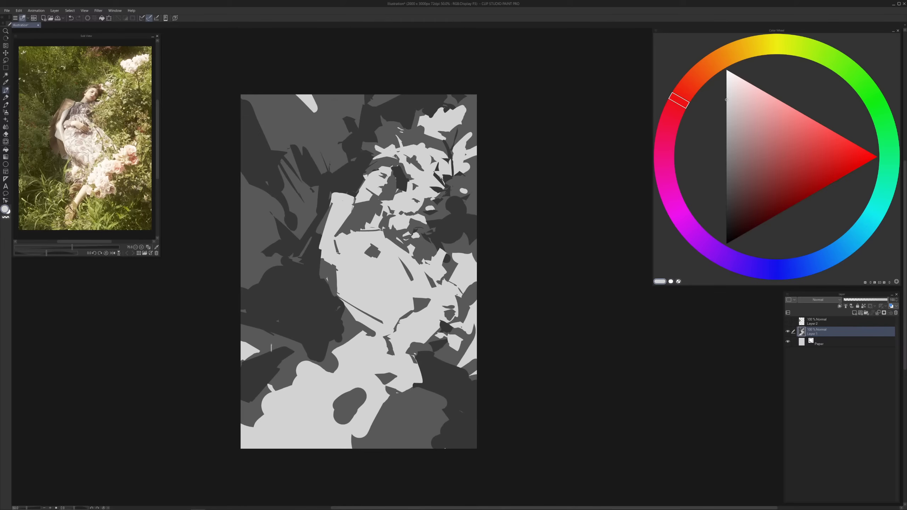
Draw thin curved light grey grass blades rising from the lower flowers and beside the skirt
mouse_move(252, 317)
mouse_down()
mouse_move(291, 389)
mouse_move(279, 329)
mouse_up()
mouse_move(280, 362)
mouse_down()
mouse_move(298, 365)
mouse_move(293, 374)
mouse_move(284, 363)
mouse_move(291, 386)
mouse_move(310, 359)
mouse_move(319, 364)
mouse_up()
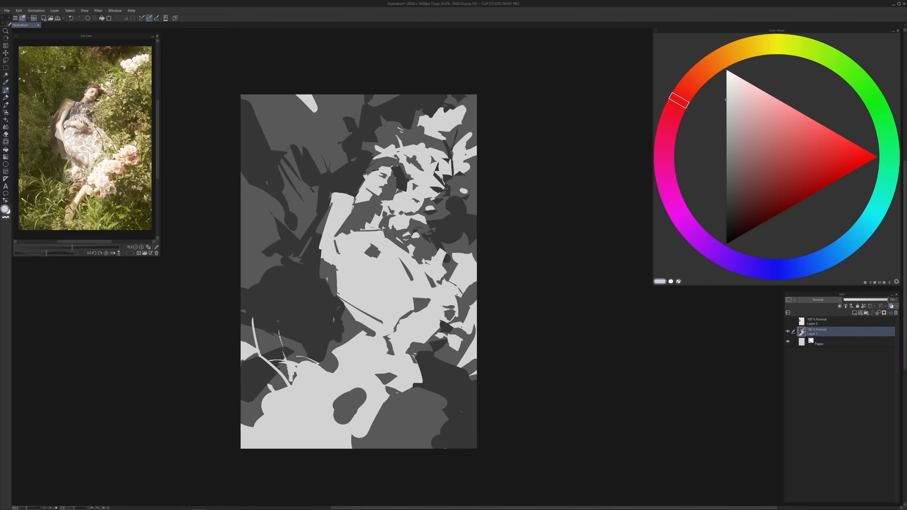
drag(349, 310, 335, 367)
Carve mid grey shadow between the lower flower mass and the leg, defining the skirt's hem
alt+click(358, 333)
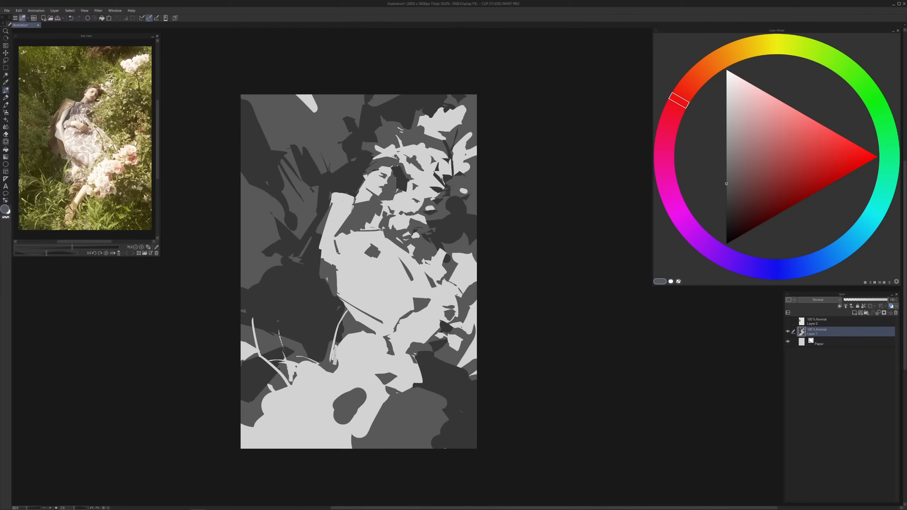
mouse_move(335, 357)
mouse_down()
mouse_move(360, 363)
mouse_move(341, 388)
mouse_move(384, 349)
mouse_move(354, 392)
mouse_move(362, 367)
mouse_move(353, 383)
mouse_move(378, 386)
mouse_move(359, 404)
mouse_move(386, 365)
mouse_move(350, 400)
mouse_move(383, 362)
mouse_move(348, 406)
mouse_up()
alt+click(380, 356)
alt+click(360, 368)
alt+click(385, 366)
key(ctrl+z)
key(ctrl+z)
alt+click(383, 377)
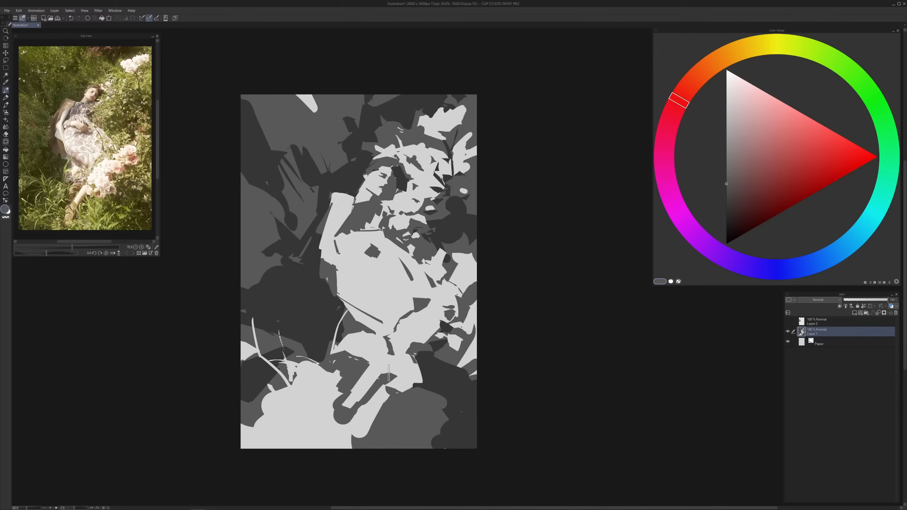
Paint a diagonal mid grey gap between the legs and extend the lower leg in light grey
drag(400, 370, 356, 406)
alt+click(354, 398)
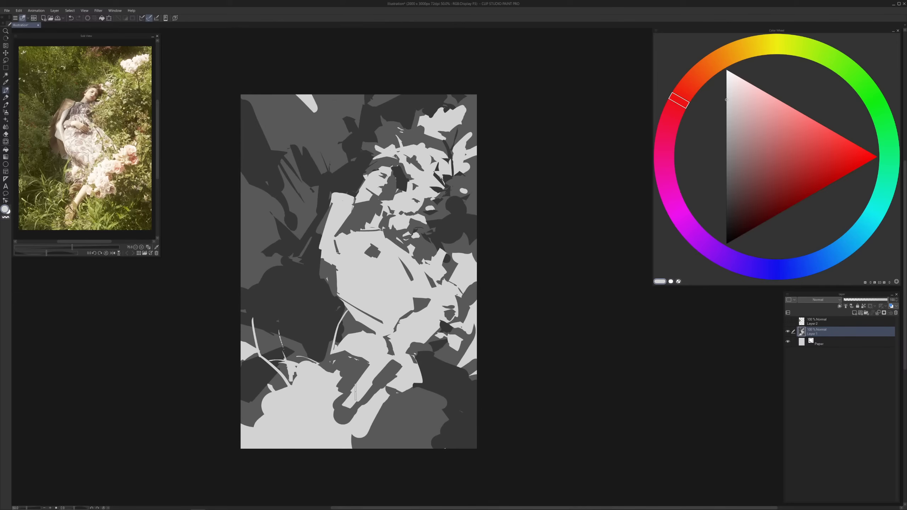
mouse_move(341, 405)
mouse_down()
mouse_move(356, 407)
mouse_move(346, 428)
mouse_move(339, 415)
mouse_up()
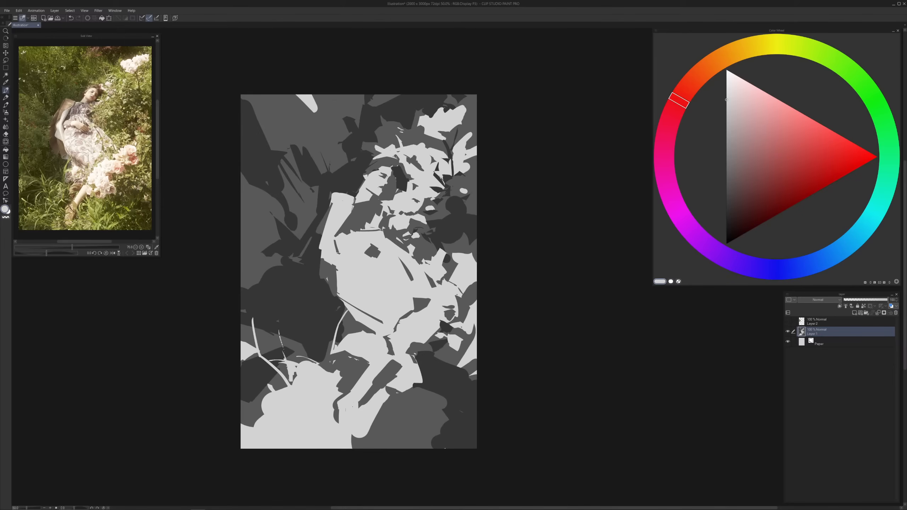
Break up the bush beside the feet with light grey blades and petals and darker foliage masses
alt+click(362, 397)
mouse_move(358, 403)
mouse_down()
mouse_move(354, 424)
mouse_move(366, 401)
mouse_move(434, 374)
mouse_move(363, 400)
mouse_move(376, 395)
mouse_move(381, 414)
mouse_move(370, 413)
mouse_move(383, 428)
mouse_move(378, 401)
mouse_move(388, 426)
mouse_move(392, 412)
mouse_move(380, 416)
mouse_move(370, 405)
mouse_move(389, 426)
mouse_move(382, 420)
mouse_move(379, 430)
mouse_move(387, 397)
mouse_move(395, 422)
mouse_up()
key(ctrl+z)
key(ctrl+z)
alt+click(367, 397)
alt+click(370, 413)
alt+click(395, 415)
alt+click(391, 408)
mouse_move(394, 428)
mouse_down()
mouse_move(442, 408)
mouse_move(447, 391)
mouse_move(416, 393)
mouse_move(438, 380)
mouse_move(400, 409)
mouse_move(421, 401)
mouse_move(407, 401)
mouse_move(416, 387)
mouse_move(421, 398)
mouse_move(426, 391)
mouse_move(433, 448)
mouse_move(443, 426)
mouse_move(453, 444)
mouse_move(439, 392)
mouse_up()
alt+click(442, 409)
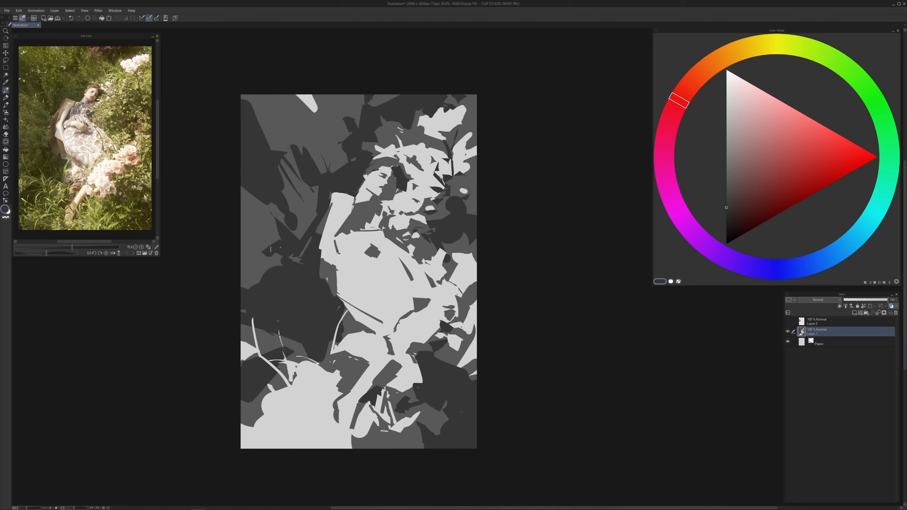
Add dark grey leaf and grass shapes to the background behind the raised arm
mouse_move(262, 238)
mouse_down()
mouse_move(275, 243)
mouse_move(280, 263)
mouse_up()
alt+click(255, 252)
alt+click(275, 258)
drag(244, 254, 271, 261)
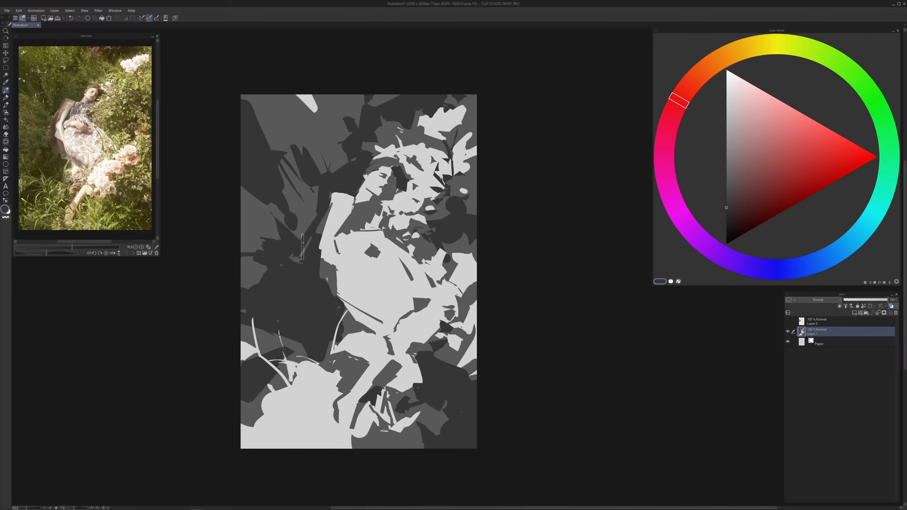
drag(297, 217, 301, 230)
drag(310, 185, 316, 224)
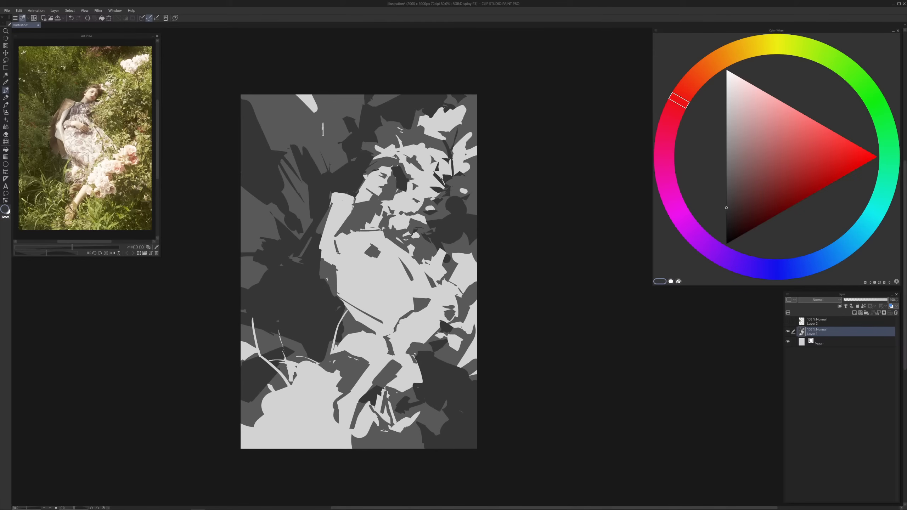
Scatter dark leaf shapes near the canvas's top edge and split the small light patch there
mouse_move(334, 113)
mouse_down()
mouse_move(329, 127)
mouse_move(340, 127)
mouse_move(329, 114)
mouse_move(323, 121)
mouse_move(342, 117)
mouse_move(315, 109)
mouse_up()
alt+click(337, 109)
alt+click(333, 124)
alt+click(321, 113)
Extend the light grey flower petals up into the canvas's upper right corner with darker gaps between them
alt+click(434, 181)
mouse_move(457, 141)
mouse_down()
mouse_move(465, 110)
mouse_move(475, 141)
mouse_move(475, 107)
mouse_move(467, 107)
mouse_move(478, 104)
mouse_move(465, 102)
mouse_move(473, 95)
mouse_move(475, 102)
mouse_up()
alt+click(471, 101)
alt+click(468, 114)
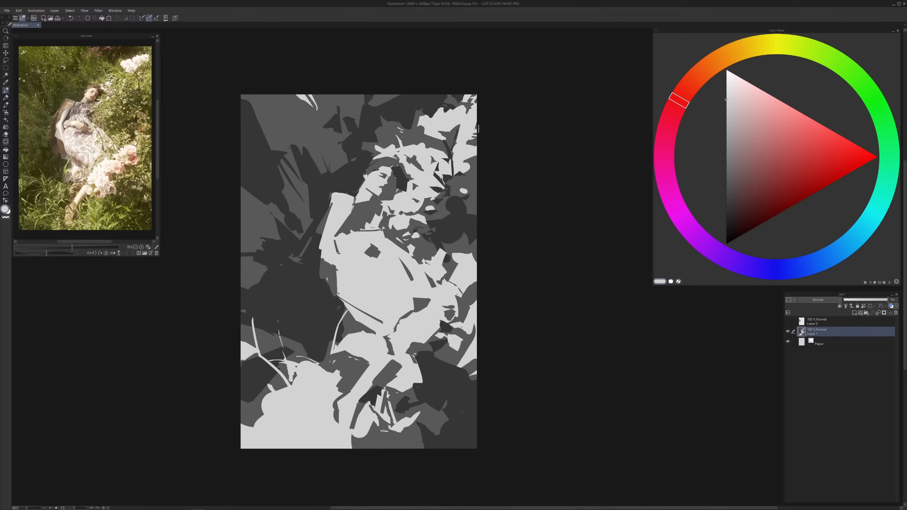
Refine the hair and brow shapes around the figure's head with sampled light and dark greys
drag(478, 141, 473, 144)
alt+click(391, 184)
alt+click(398, 156)
alt+click(382, 163)
alt+click(375, 163)
alt+click(387, 182)
alt+click(384, 181)
drag(384, 175, 391, 177)
Rework the light and shadow shapes along the figure's cheek, jaw and neck
alt+click(377, 188)
key(x)
key(x)
key(x)
drag(399, 186, 395, 191)
alt+click(396, 193)
mouse_move(379, 189)
mouse_down()
mouse_move(383, 198)
mouse_move(375, 197)
mouse_move(401, 176)
mouse_up()
key(ctrl+z)
Lasso the figure's face and copy it onto a separate layer
key(m)
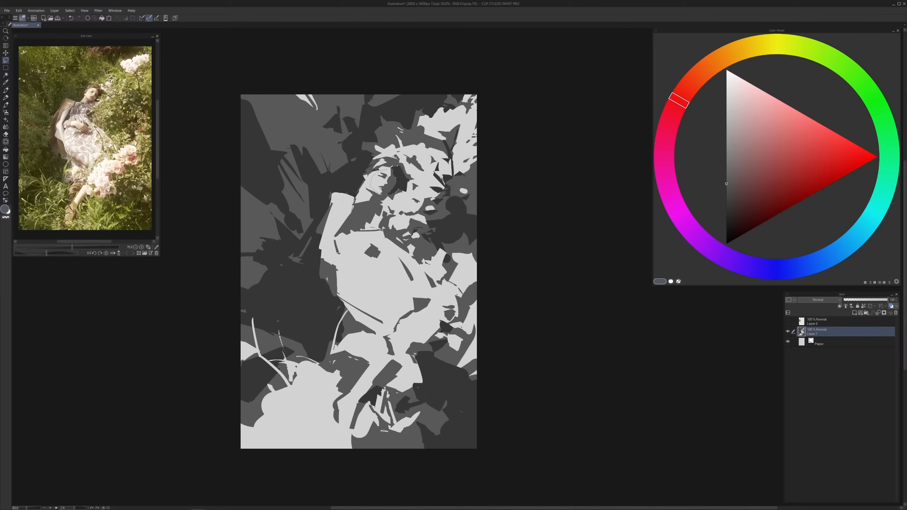
drag(395, 186, 396, 187)
click(397, 203)
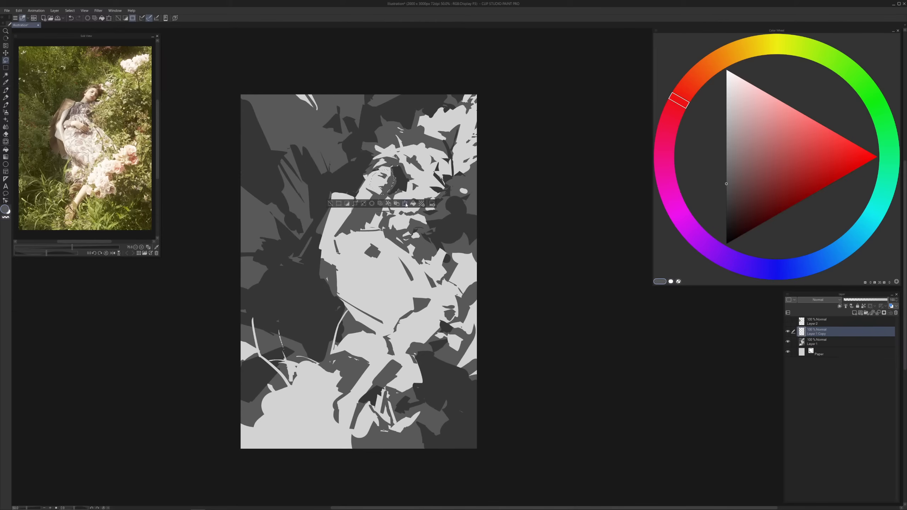
Transform the copied face to adjust its size and position on the head, and clear the selection
click(405, 204)
drag(408, 187, 393, 194)
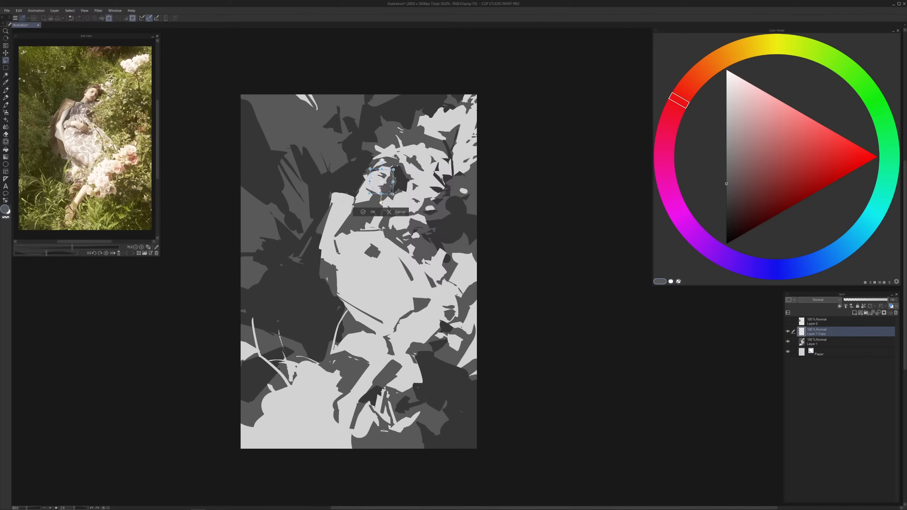
drag(389, 188, 387, 188)
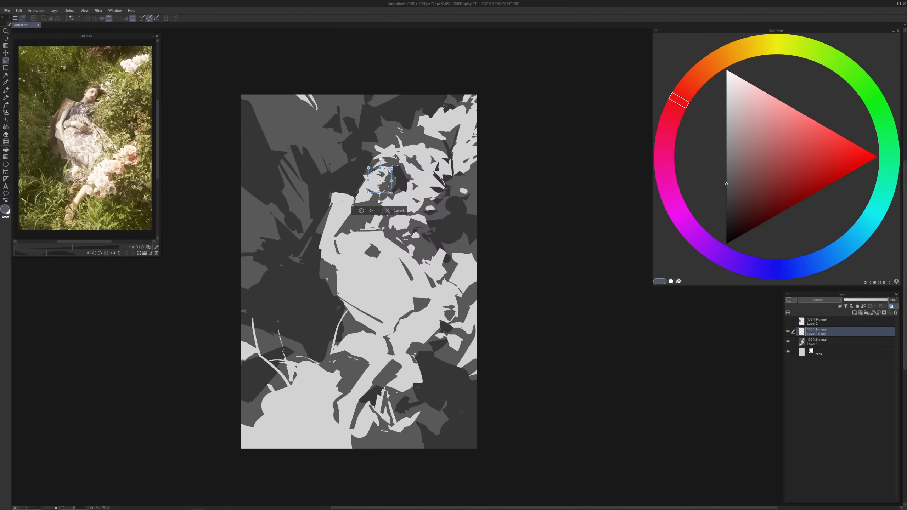
drag(390, 191, 388, 191)
drag(390, 194, 391, 195)
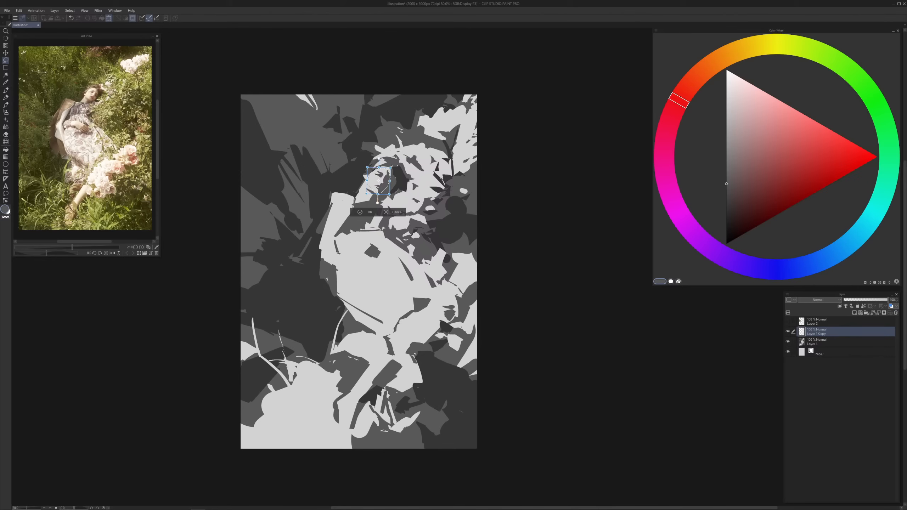
drag(390, 195, 388, 191)
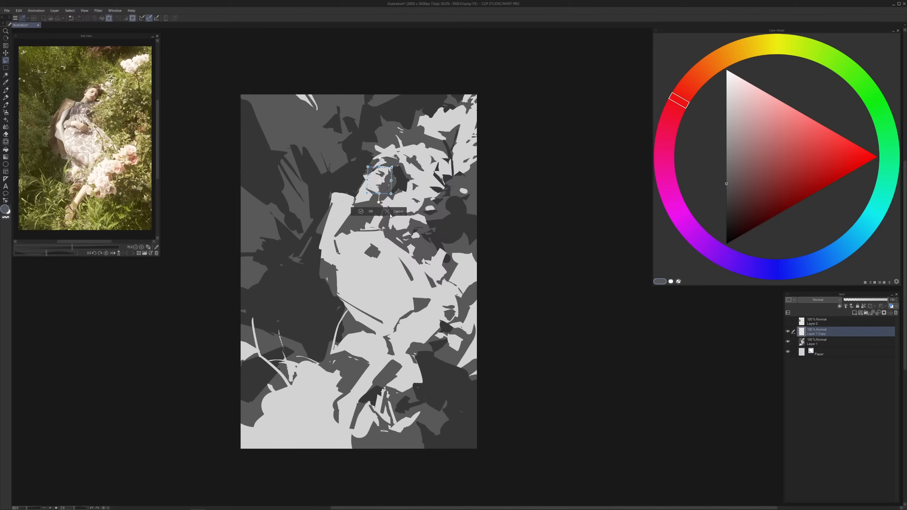
click(370, 211)
key(ctrl+d)
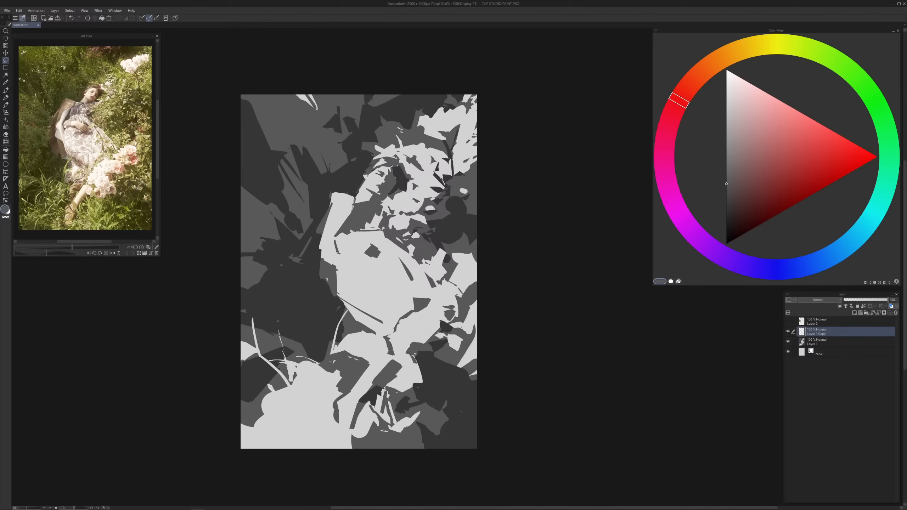
Blend the adjusted face into the hair and neck with sampled light, mid and dark grey shapes
key(p)
alt+click(400, 172)
alt+click(393, 184)
alt+click(401, 183)
drag(389, 180, 389, 184)
alt+click(388, 184)
alt+click(392, 185)
alt+click(382, 180)
alt+click(396, 185)
alt+click(391, 193)
alt+click(404, 181)
Try to cover parts of the light flowers behind the head with mid grey shapes
drag(402, 181, 445, 172)
drag(401, 192, 457, 179)
key(ctrl+z)
key(ctrl+z)
key(ctrl+z)
key(ctrl+z)
key(ctrl+z)
drag(440, 190, 462, 182)
key(ctrl+z)
alt+click(460, 182)
mouse_move(458, 176)
mouse_down()
mouse_move(443, 181)
mouse_move(450, 155)
mouse_up()
key(ctrl+z)
drag(441, 151, 411, 153)
drag(414, 147, 438, 135)
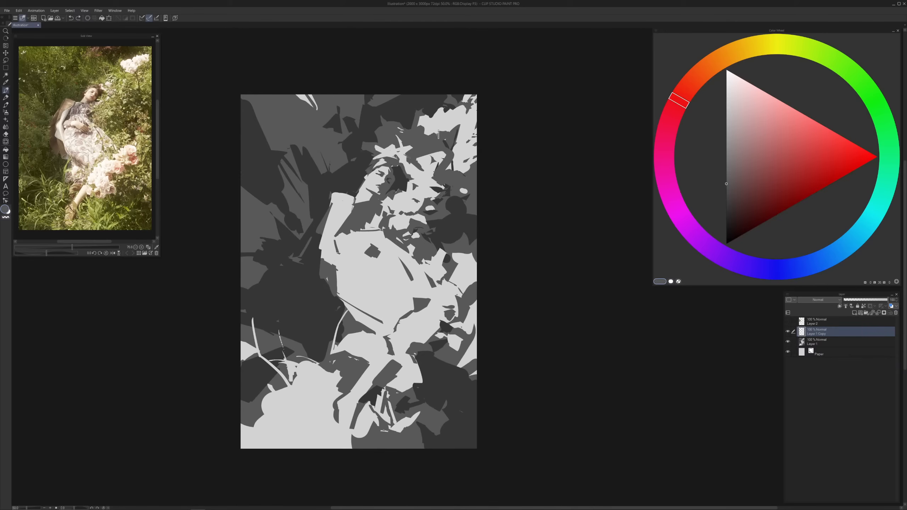
key(ctrl+z)
key(ctrl+z)
key(ctrl+z)
key(ctrl+z)
Try to add larger grey shapes rising above the figure's head
alt+click(400, 180)
mouse_move(401, 181)
mouse_down()
mouse_move(442, 177)
mouse_move(382, 140)
mouse_move(378, 151)
mouse_move(390, 123)
mouse_move(395, 155)
mouse_move(428, 136)
mouse_move(393, 118)
mouse_up()
key(ctrl+z)
key(ctrl+z)
key(ctrl+z)
key(ctrl+z)
key(ctrl+z)
alt+click(411, 150)
mouse_move(410, 143)
mouse_down()
mouse_move(430, 116)
mouse_move(386, 123)
mouse_up()
key(ctrl+z)
key(ctrl+z)
key(ctrl+z)
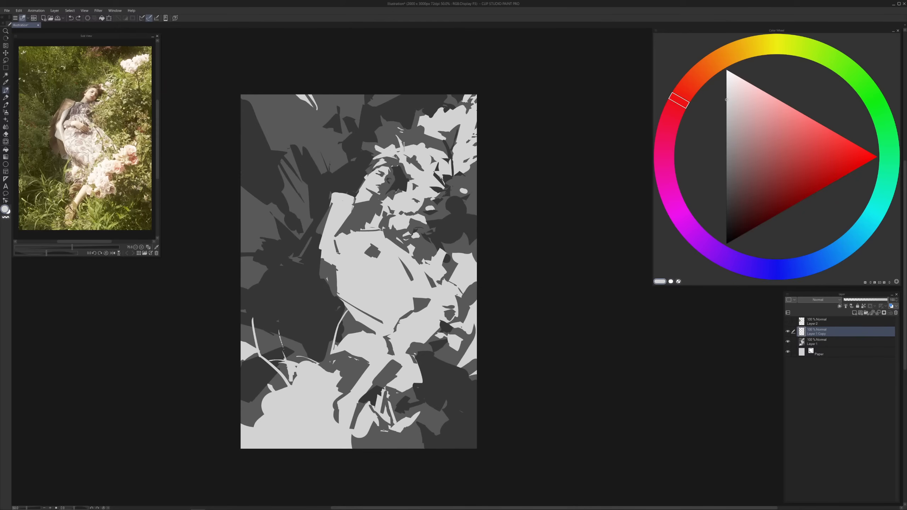
Break up the light flowers beside the head with mid grey gaps and small pointed petals
alt+click(406, 173)
alt+click(401, 163)
drag(400, 157, 402, 163)
alt+click(397, 160)
key(ctrl+z)
key(ctrl+y)
alt+click(442, 166)
alt+click(420, 143)
drag(415, 133, 411, 144)
alt+click(418, 106)
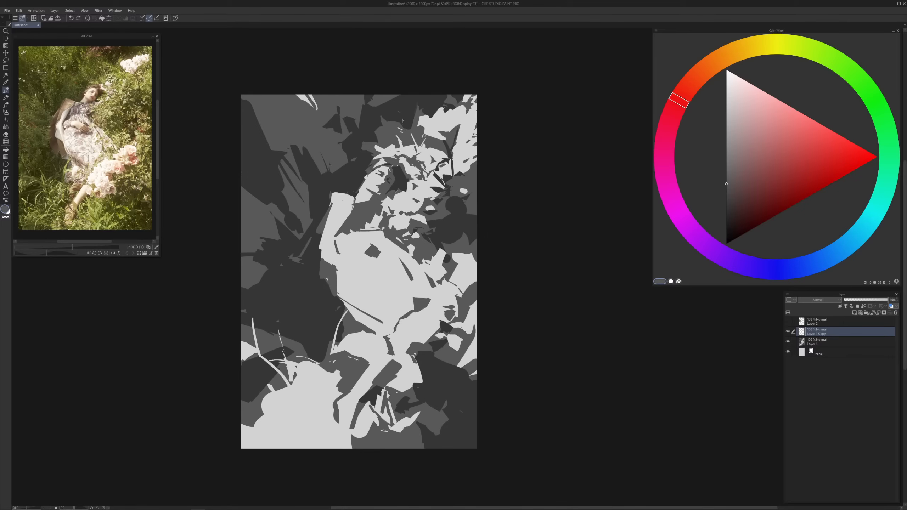
Scatter small light grey specks across the background foliage along the canvas's upper edge
alt+click(399, 117)
alt+click(387, 120)
alt+click(375, 103)
drag(374, 105, 380, 104)
click(326, 111)
click(269, 124)
click(274, 124)
click(247, 138)
click(252, 142)
click(277, 132)
Reshape the grass blades behind the raised arm with sampled dark and mid greys
alt+click(275, 177)
alt+click(280, 175)
alt+click(286, 165)
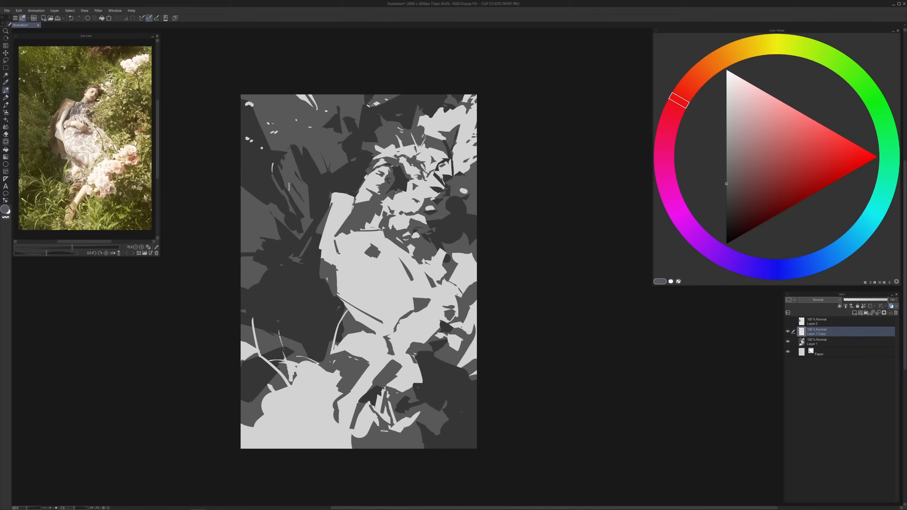
alt+click(308, 180)
Refine the outer edge of the raised arm's sleeve with light grey and mid grey shapes
alt+click(323, 219)
drag(332, 200, 324, 219)
key(ctrl+z)
alt+click(333, 208)
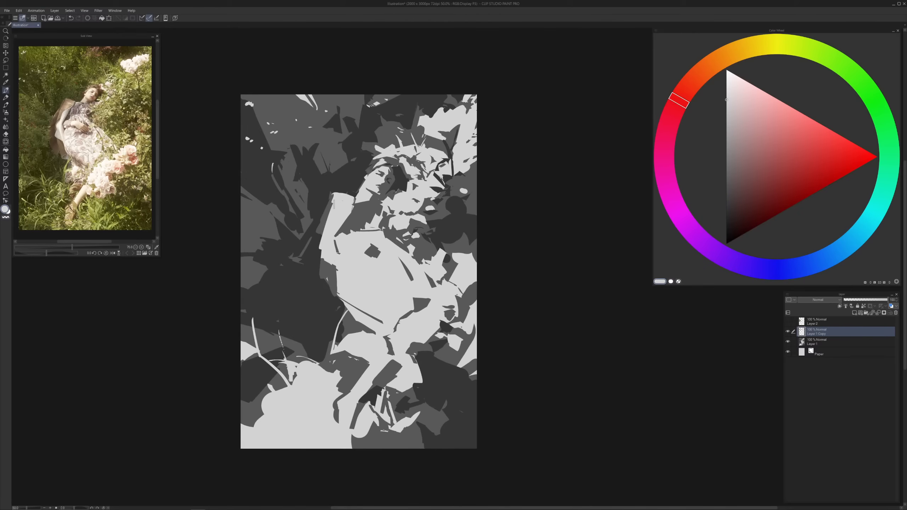
alt+click(316, 221)
alt+click(335, 209)
alt+click(325, 202)
alt+click(325, 215)
mouse_move(343, 218)
mouse_down()
mouse_move(329, 225)
mouse_move(353, 213)
mouse_up()
key(ctrl+z)
key(ctrl+z)
Add a mid grey shadow shape along the outside of the sleeve and down to the waist
alt+click(333, 226)
alt+click(319, 228)
mouse_move(322, 242)
mouse_down()
mouse_move(321, 228)
mouse_move(309, 239)
mouse_move(315, 286)
mouse_move(306, 255)
mouse_move(318, 261)
mouse_move(315, 288)
mouse_move(323, 277)
mouse_up()
key(ctrl+z)
key(ctrl+z)
alt+click(317, 293)
alt+click(323, 272)
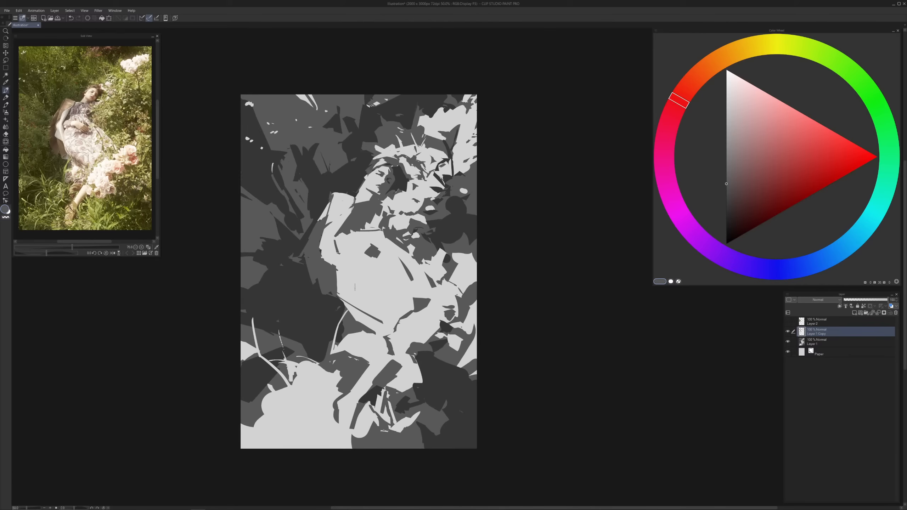
alt+click(347, 266)
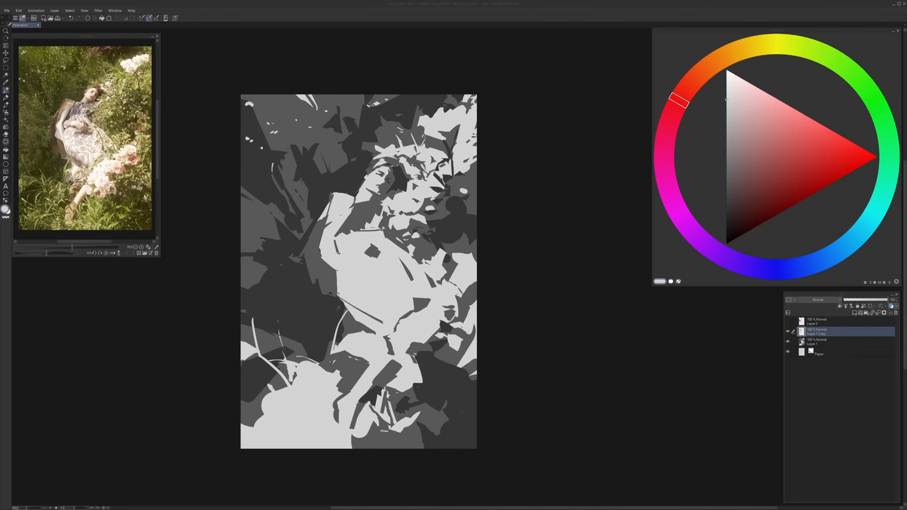
Try to add a light grey shape to the dark foliage below the upper flowers
click(518, 274)
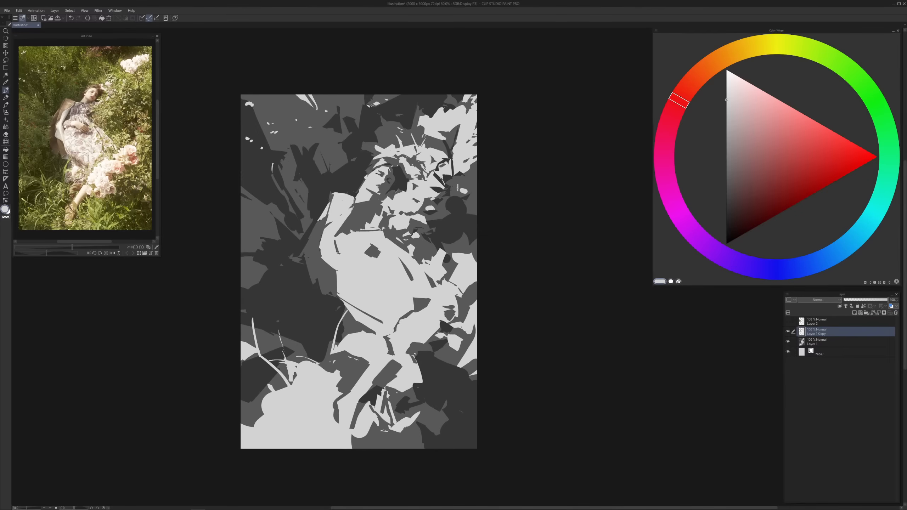
alt+click(458, 197)
alt+click(465, 188)
drag(439, 201, 456, 207)
key(ctrl+z)
key(ctrl+z)
key(ctrl+z)
Create a new layer and block in a light grey patch over the dark foliage near the canvas's edge
click(854, 312)
mouse_move(444, 195)
mouse_down()
mouse_move(461, 205)
mouse_move(469, 249)
mouse_up()
key(ctrl+z)
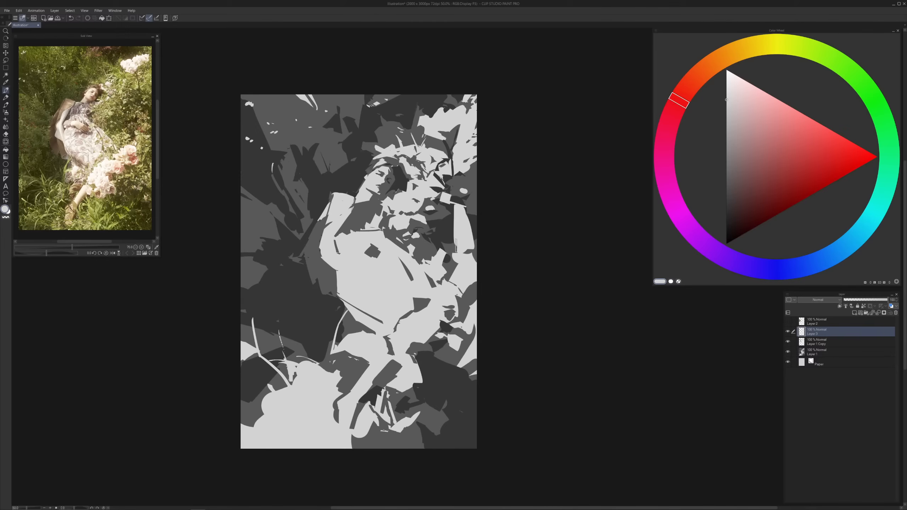
Carve the new light patch into leaf and petal shapes with sampled dark and light greys
alt+click(454, 238)
alt+click(468, 228)
drag(458, 218, 464, 214)
alt+click(471, 226)
alt+click(468, 239)
alt+click(473, 241)
alt+click(478, 243)
alt+click(477, 223)
alt+click(472, 218)
mouse_move(471, 221)
mouse_down()
mouse_move(474, 229)
mouse_move(446, 225)
mouse_up()
alt+click(461, 232)
drag(432, 248, 423, 262)
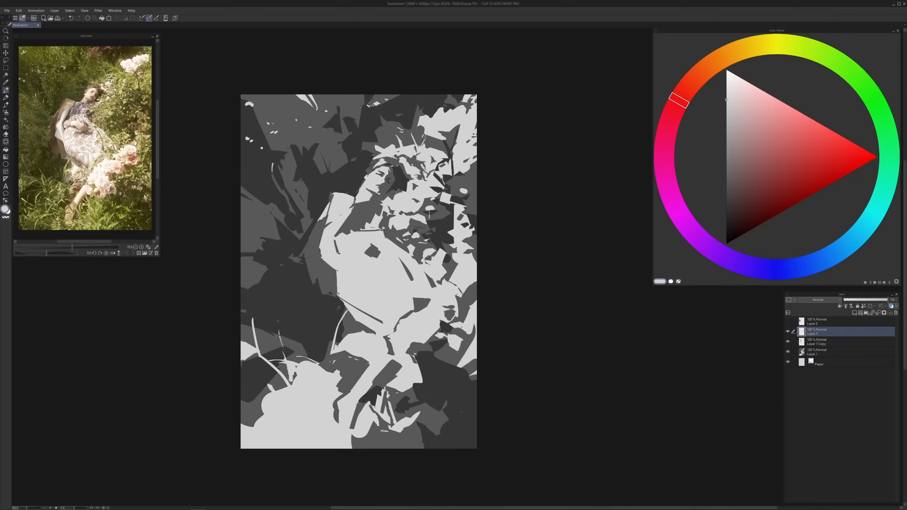
Sharpen the flower clusters beside the head and shoulder with extra light petals and grey gaps
alt+click(431, 203)
drag(412, 205, 411, 210)
alt+click(466, 183)
alt+click(465, 184)
alt+click(461, 183)
mouse_move(423, 151)
mouse_down()
mouse_move(437, 140)
mouse_move(447, 147)
mouse_move(440, 159)
mouse_up()
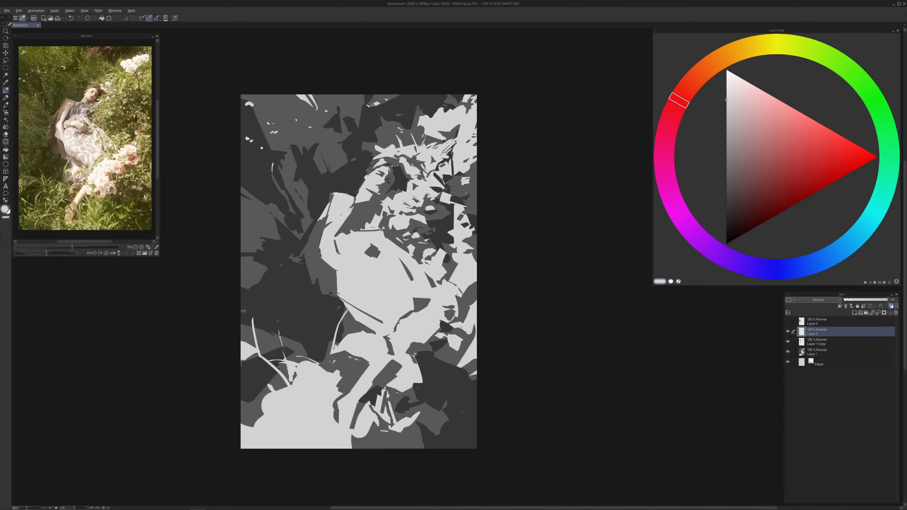
Add dark grey accents among the light petals beside the head, comparing the result with the layer hidden and shown
key(x)
key(x)
key(x)
key(x)
key(x)
click(788, 331)
click(788, 332)
click(787, 332)
click(787, 331)
key(x)
key(x)
key(x)
key(x)
alt+click(451, 183)
drag(450, 183, 459, 180)
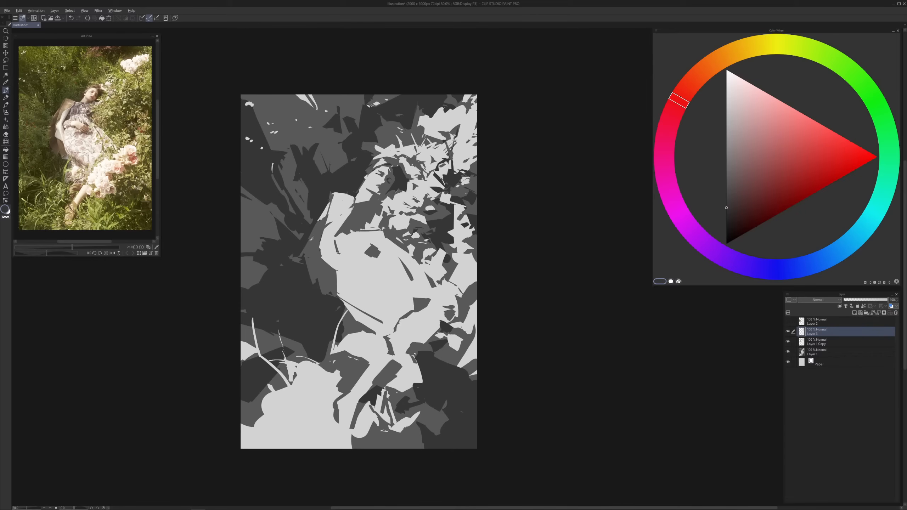
Touch up the inner shadow edge of the raised arm's sleeve with sampled light grey
alt+click(310, 237)
alt+click(344, 213)
drag(346, 217, 335, 237)
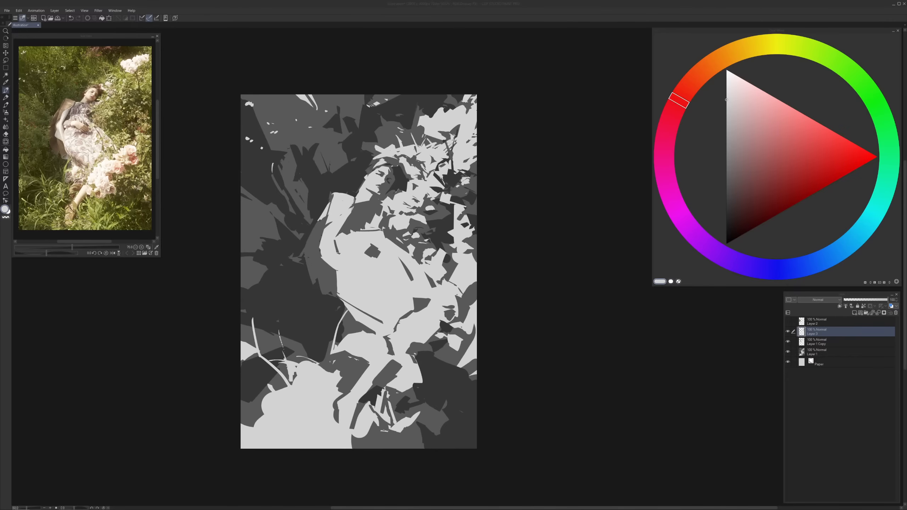
click(494, 285)
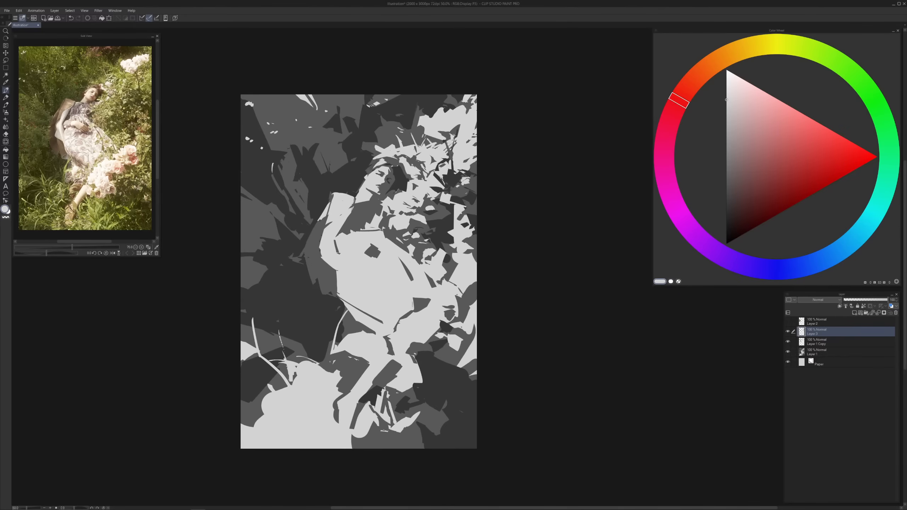
Paint over the dark line along the bodice's upper edge with sampled light grey
key(alt)
key(alt)
drag(354, 232, 364, 232)
alt+click(369, 220)
drag(408, 270, 408, 284)
drag(406, 315, 406, 313)
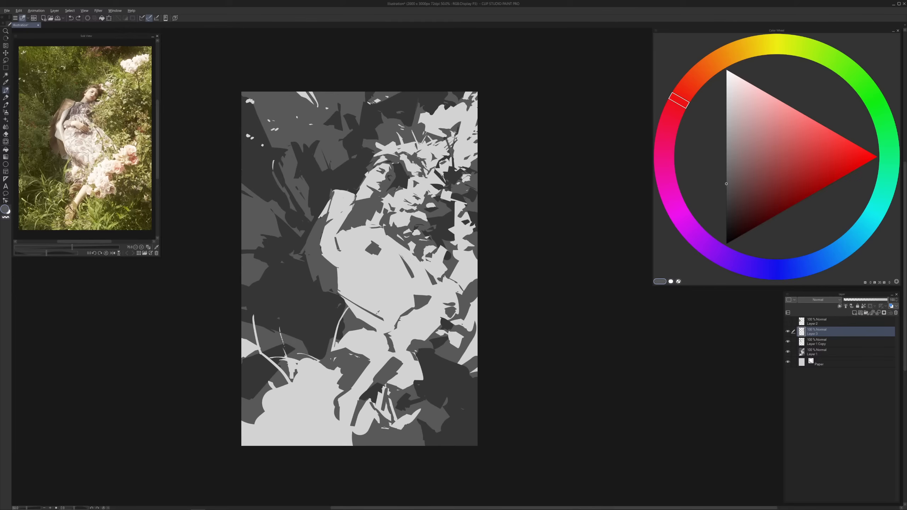
Redraw the shadow edge along the skirt's lower side with sampled dark, mid and light greys
alt+click(364, 286)
alt+click(352, 312)
drag(341, 299, 377, 325)
key(ctrl+z)
drag(339, 291, 383, 329)
alt+click(348, 293)
drag(342, 292, 380, 341)
alt+click(382, 329)
alt+click(378, 333)
alt+click(383, 331)
alt+click(397, 326)
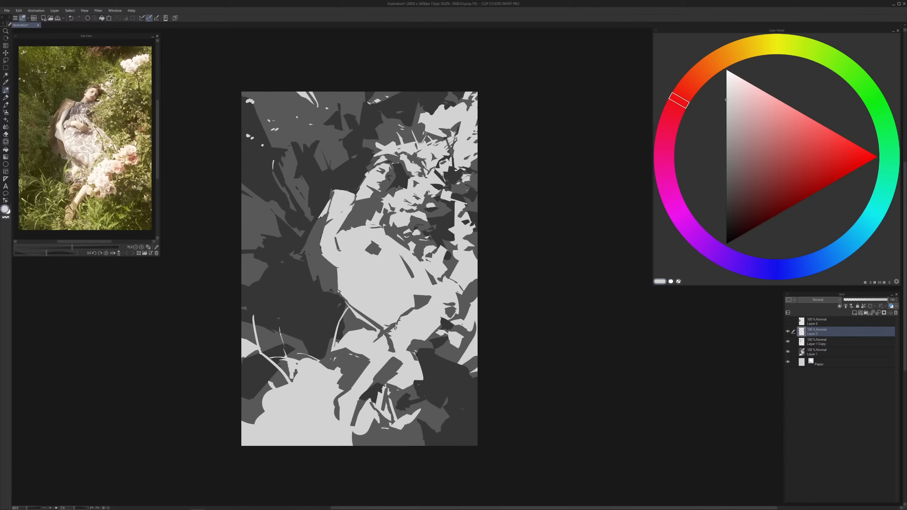
Carve the light patch below the skirt into leaf shapes around the legs with sampled greys
drag(396, 324, 391, 348)
alt+click(374, 329)
alt+click(395, 363)
drag(385, 325, 364, 357)
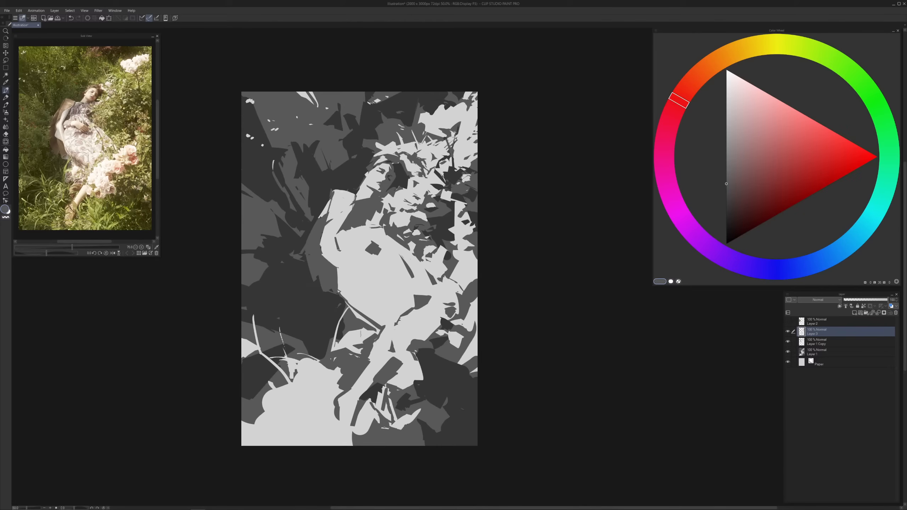
alt+click(368, 342)
drag(354, 363, 344, 379)
key(ctrl+z)
drag(350, 357, 331, 370)
Break up the dark bush beside the figure with small mid-grey leaf shapes
drag(314, 338, 327, 352)
key(ctrl+z)
alt+click(316, 342)
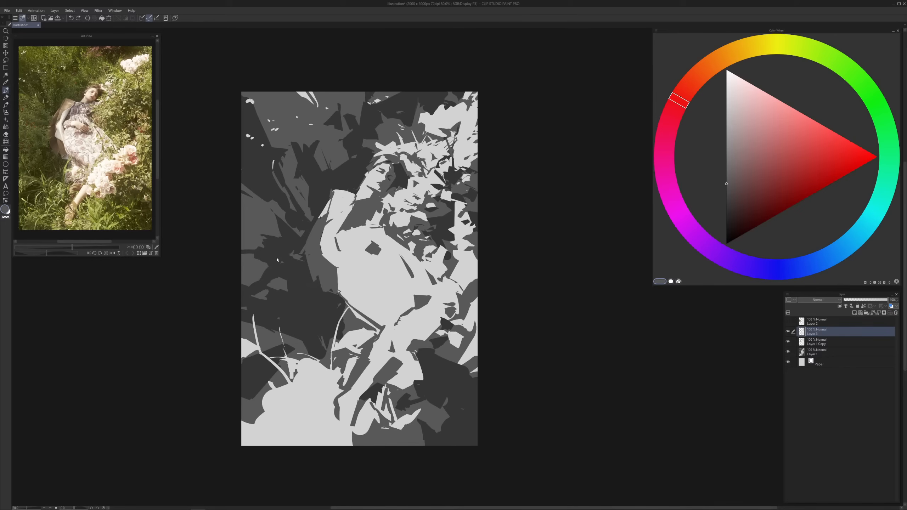
drag(270, 253, 291, 250)
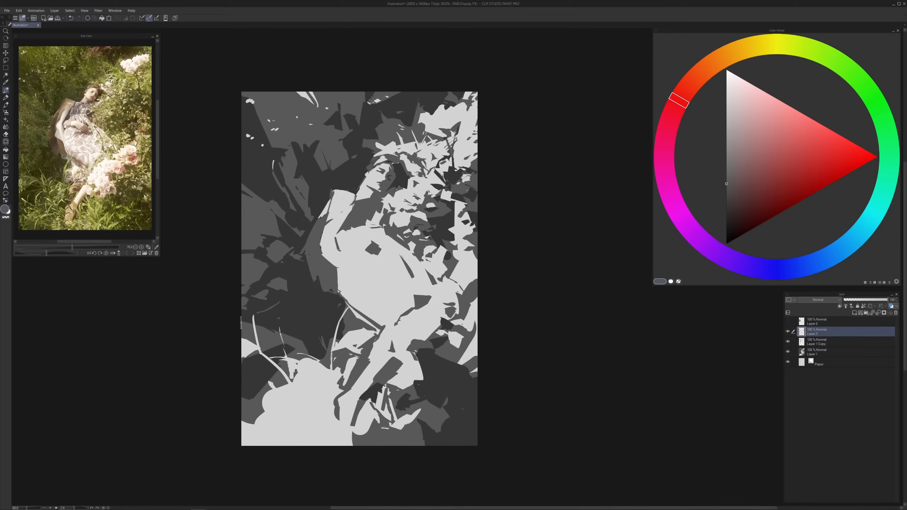
Add thin light grass blades fanning out from the edge of the large light grass mass
alt+click(244, 334)
drag(243, 333, 264, 338)
drag(271, 388, 253, 380)
mouse_move(264, 396)
mouse_down()
mouse_move(253, 380)
mouse_move(242, 385)
mouse_move(275, 390)
mouse_up()
mouse_move(269, 373)
mouse_down()
mouse_move(267, 361)
mouse_move(274, 388)
mouse_up()
mouse_move(273, 390)
mouse_down()
mouse_move(284, 381)
mouse_move(254, 392)
mouse_up()
key(ctrl+z)
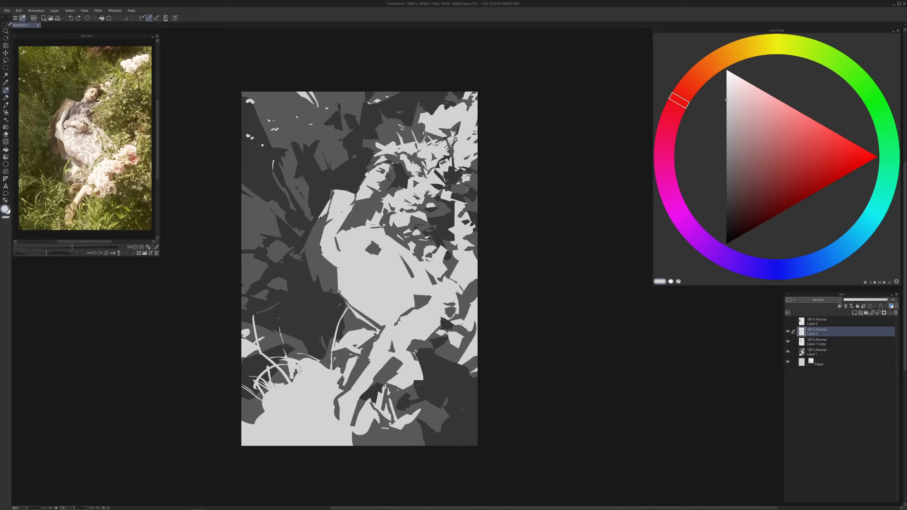
Cut mid-grey gaps into the large light grass mass and trim them with light blades
drag(300, 369, 290, 382)
mouse_move(265, 412)
mouse_down()
mouse_move(257, 420)
mouse_move(313, 427)
mouse_move(320, 389)
mouse_move(328, 427)
mouse_up()
alt+click(350, 353)
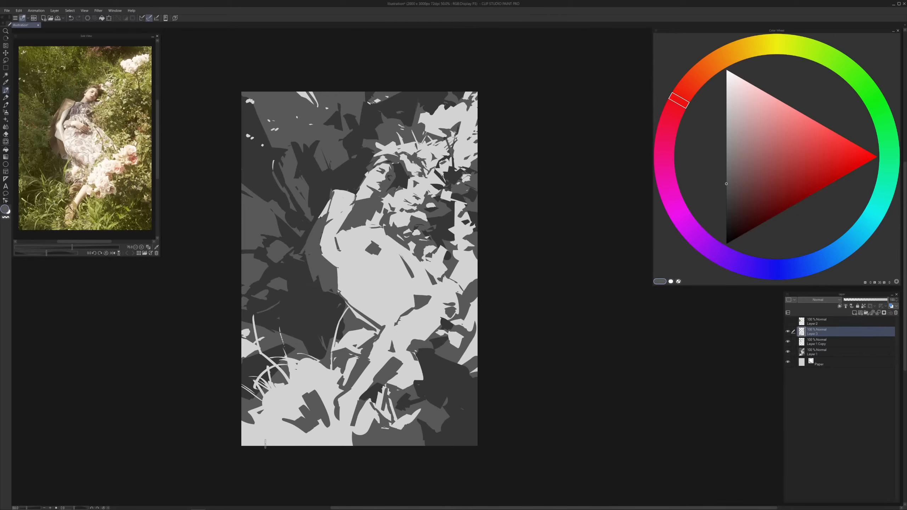
mouse_move(248, 432)
mouse_down()
mouse_move(300, 447)
mouse_move(282, 454)
mouse_up()
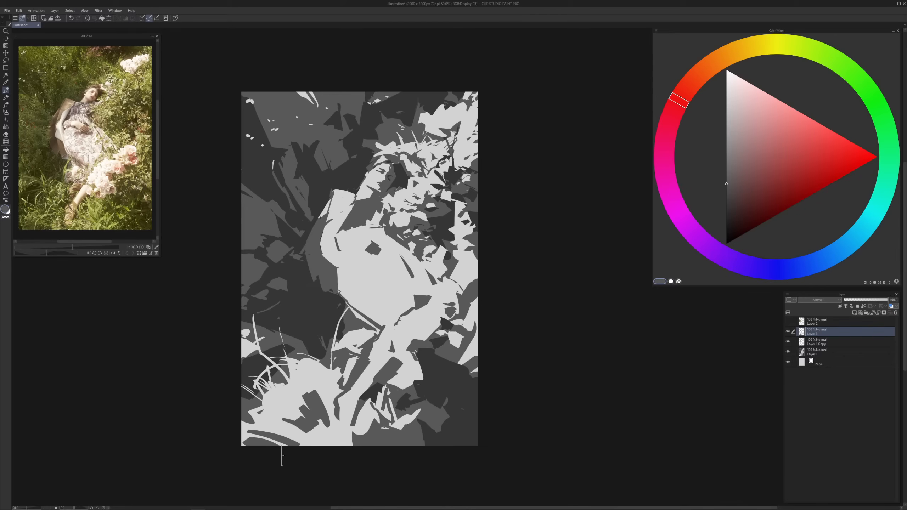
alt+click(273, 422)
drag(245, 430, 282, 436)
drag(318, 392, 328, 433)
drag(304, 394, 316, 410)
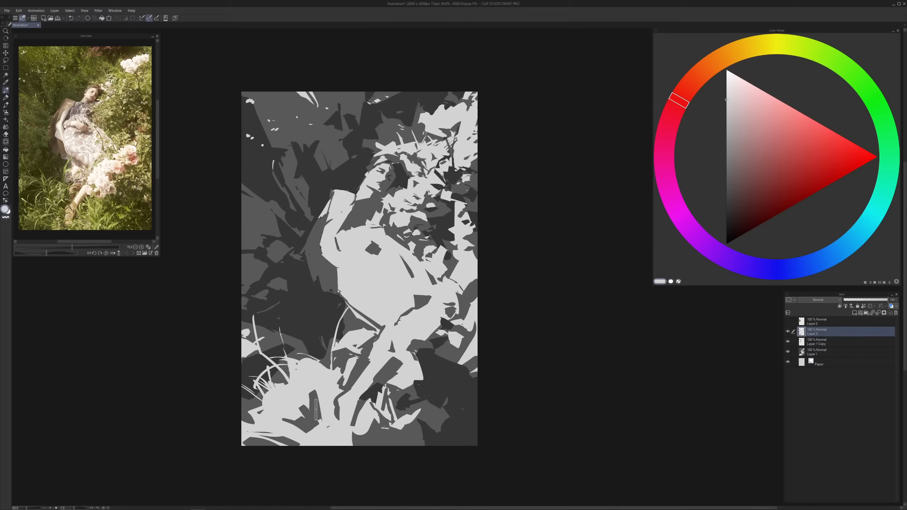
Break up the edge between the grass mass and the lower leg with dark accents and light strokes
alt+click(316, 410)
mouse_move(323, 400)
mouse_down()
mouse_move(338, 387)
mouse_move(326, 402)
mouse_move(332, 417)
mouse_move(335, 402)
mouse_move(322, 388)
mouse_move(310, 402)
mouse_move(337, 398)
mouse_up()
alt+click(333, 391)
key(alt)
click(319, 396)
alt+click(335, 393)
alt+click(371, 417)
alt+click(356, 422)
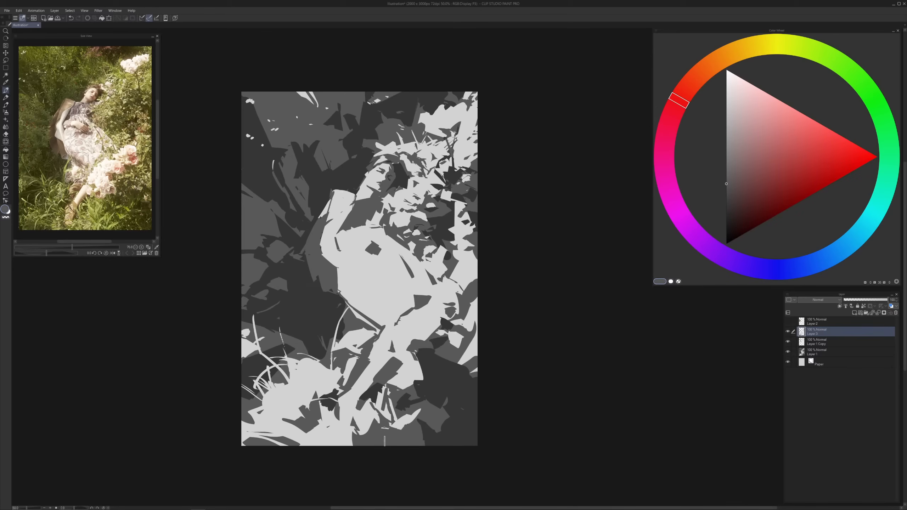
Extend the grass tufts beside the feet with light leaf and twig shapes over the dark ground
alt+click(376, 430)
mouse_move(376, 437)
mouse_down()
mouse_move(391, 444)
mouse_move(403, 432)
mouse_move(398, 443)
mouse_up()
mouse_move(428, 415)
mouse_down()
mouse_move(449, 396)
mouse_move(449, 411)
mouse_move(442, 391)
mouse_move(447, 398)
mouse_up()
alt+click(447, 408)
alt+click(451, 397)
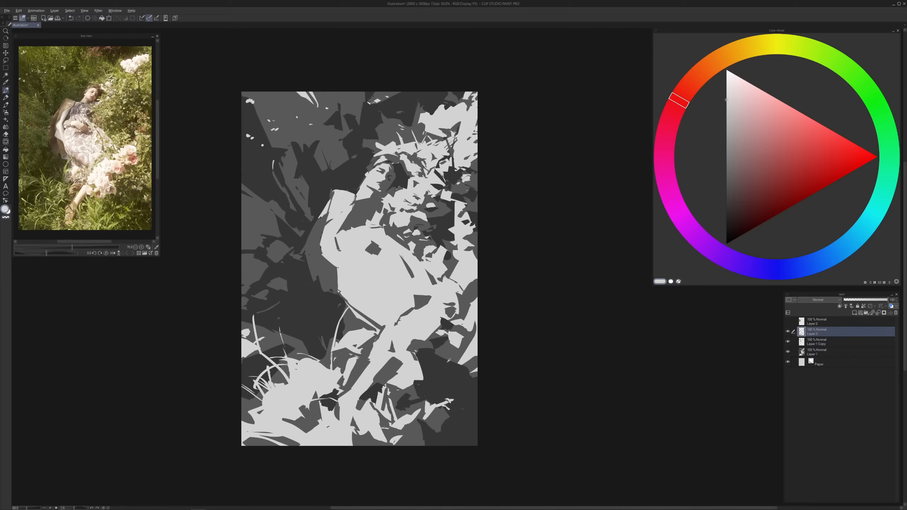
Break up the dark foliage beside the lower legs with sampled mid-grey leaf shapes
alt+click(449, 361)
mouse_move(435, 348)
mouse_down()
mouse_move(446, 368)
mouse_move(439, 380)
mouse_up()
alt+click(457, 372)
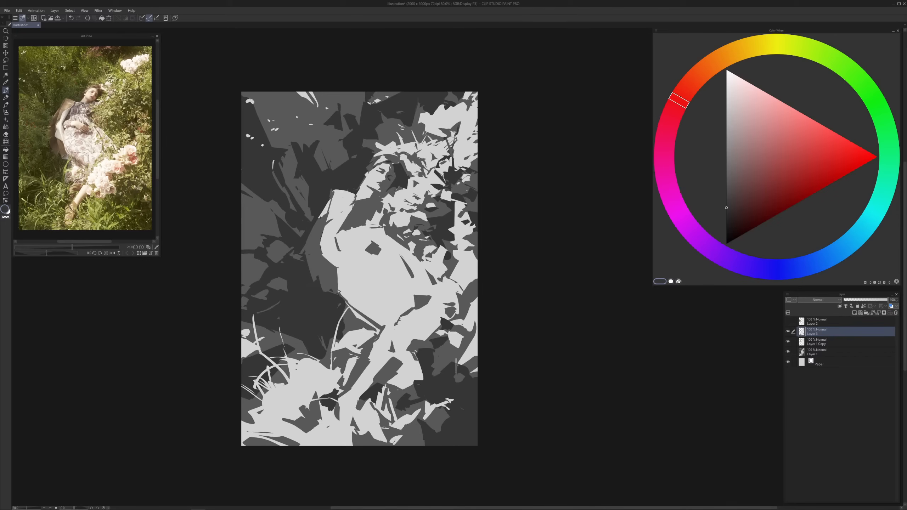
alt+click(455, 355)
drag(428, 349, 447, 349)
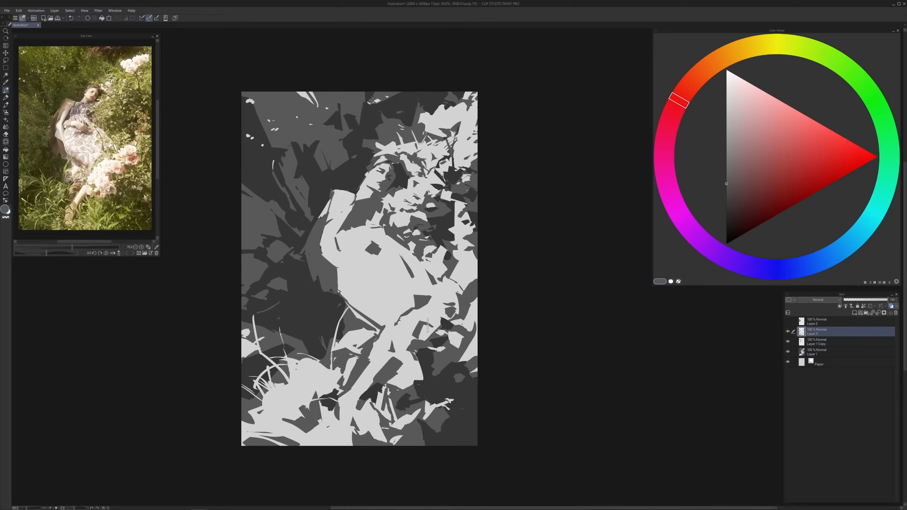
Sharpen the flowers and leaves along the skirt's outer side with light petals and dark grey gaps
alt+click(414, 334)
alt+click(419, 319)
alt+click(418, 321)
alt+click(414, 327)
drag(439, 293, 435, 292)
alt+click(438, 297)
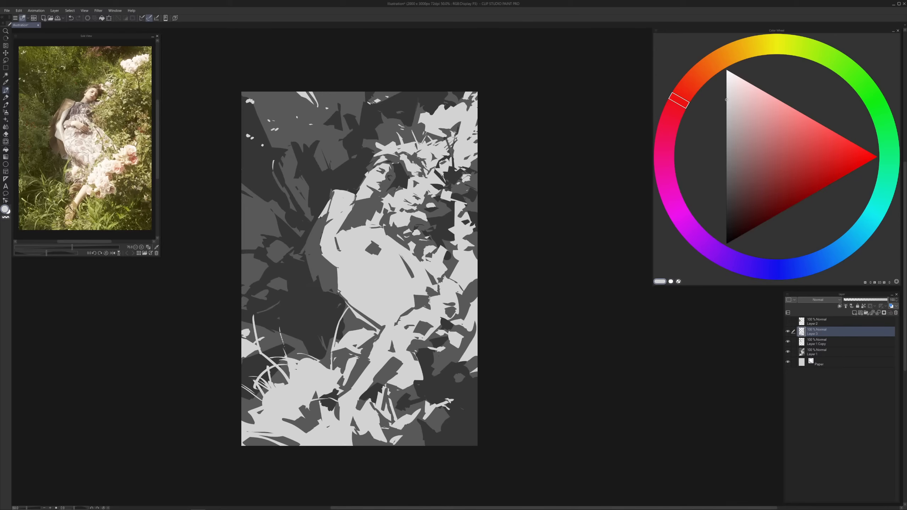
alt+click(433, 295)
alt+click(440, 290)
drag(454, 282, 451, 269)
key(ctrl+z)
alt+click(448, 255)
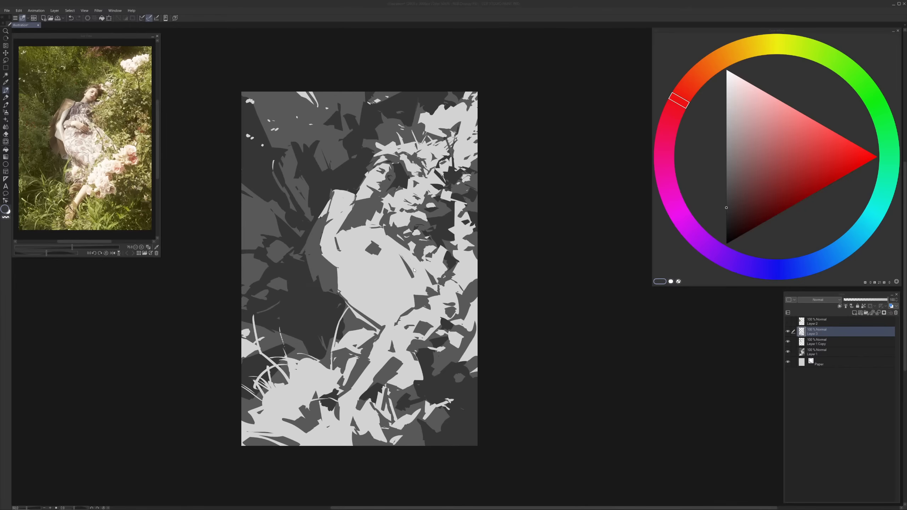
Shape the forearm and hand resting on the torso using sampled light and mid-grey shadow shapes
click(372, 248)
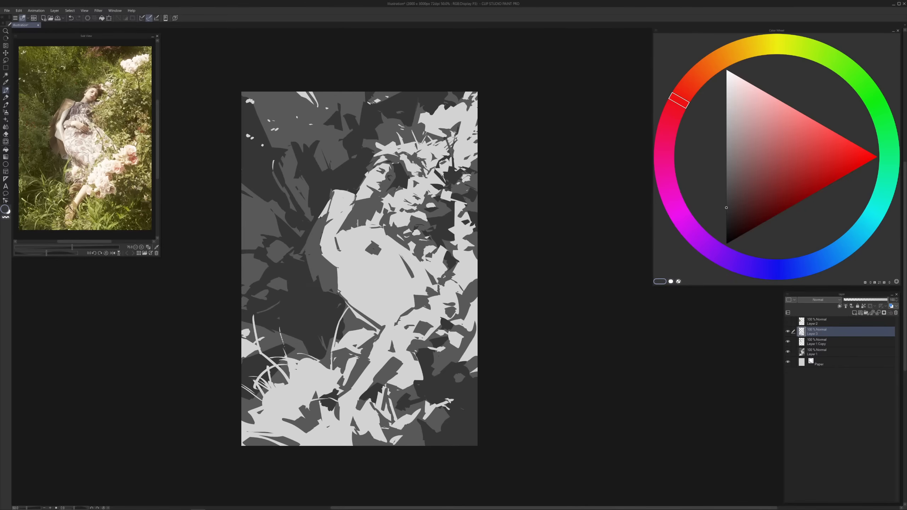
alt+click(343, 242)
alt+click(337, 245)
drag(335, 249, 363, 249)
alt+click(368, 240)
alt+click(374, 249)
mouse_move(372, 241)
mouse_down()
mouse_move(365, 250)
mouse_move(385, 249)
mouse_move(381, 255)
mouse_up()
alt+click(368, 258)
alt+click(376, 254)
alt+click(374, 256)
alt+click(378, 254)
alt+click(418, 246)
Refine the bent elbow and the grey cloth edge behind the sleeve, using sampled light, mid and dark greys
mouse_move(327, 232)
mouse_down()
mouse_move(333, 219)
mouse_move(322, 250)
mouse_up()
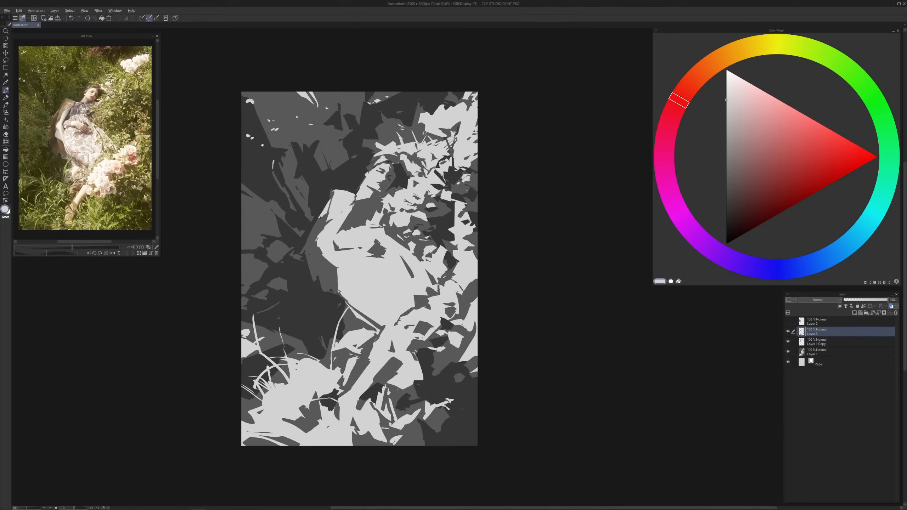
alt+click(314, 237)
alt+click(318, 246)
drag(315, 243, 319, 251)
key(ctrl+z)
key(ctrl+z)
alt+click(343, 284)
drag(330, 292, 339, 296)
mouse_move(304, 243)
mouse_down()
mouse_move(324, 284)
mouse_move(338, 290)
mouse_up()
key(ctrl+z)
drag(318, 218, 311, 235)
alt+click(316, 265)
alt+click(284, 260)
alt+click(293, 252)
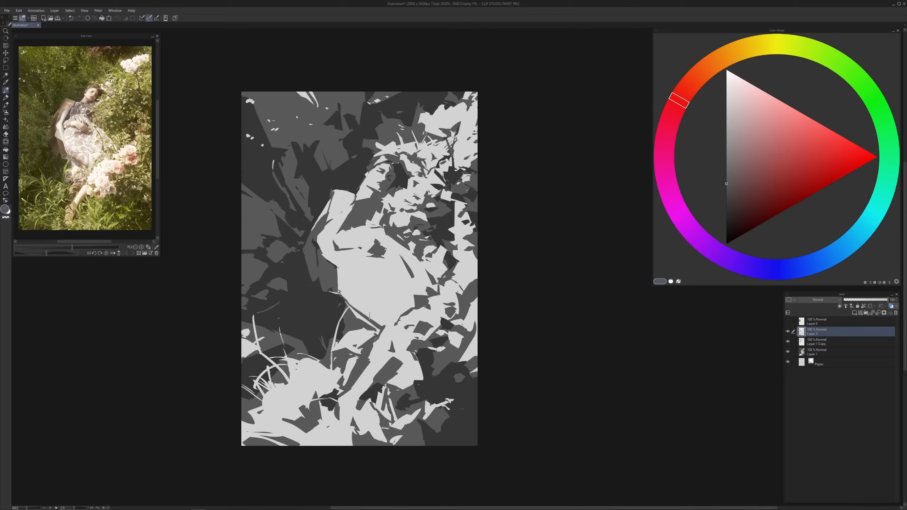
Clean up the sleeve's outer contour and add thin mid-grey strands beside the head
alt+click(317, 246)
drag(313, 239, 317, 264)
alt+click(316, 233)
alt+click(314, 244)
alt+click(329, 216)
drag(322, 218, 322, 225)
alt+click(320, 229)
alt+click(332, 195)
drag(350, 177, 362, 173)
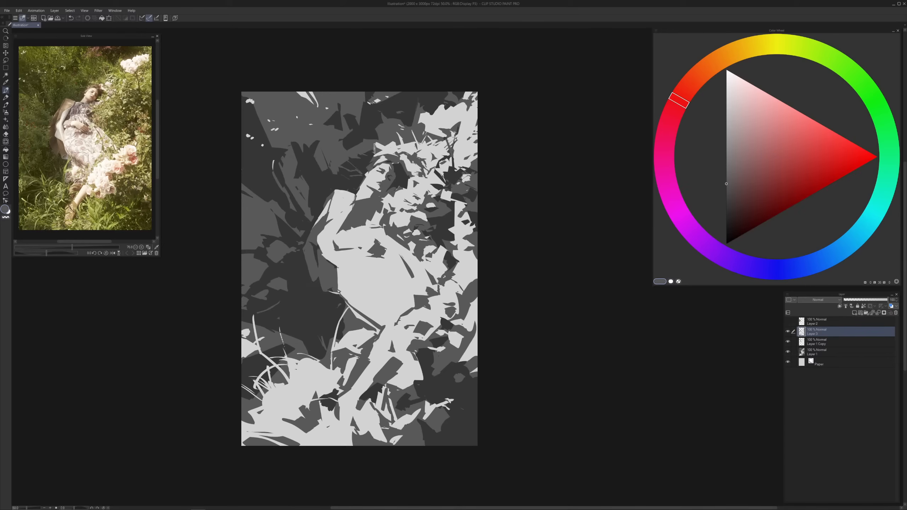
Break up the background foliage above the head with sampled dark grey leaf shapes
alt+click(373, 150)
alt+click(381, 125)
alt+click(378, 121)
alt+click(330, 109)
drag(347, 94, 357, 129)
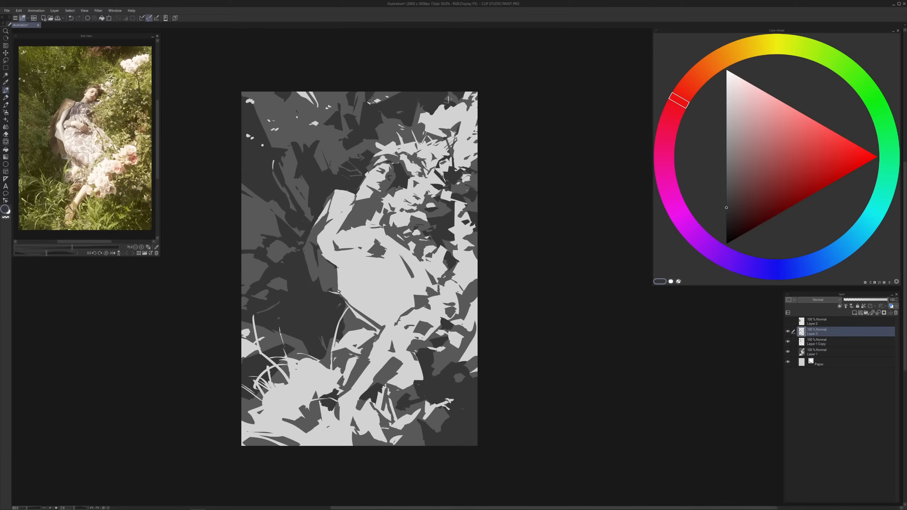
On a new layer, circle the upper flower cluster, headpiece and hand in red and trace the angular edges of the dark masses
drag(746, 197, 802, 170)
click(854, 313)
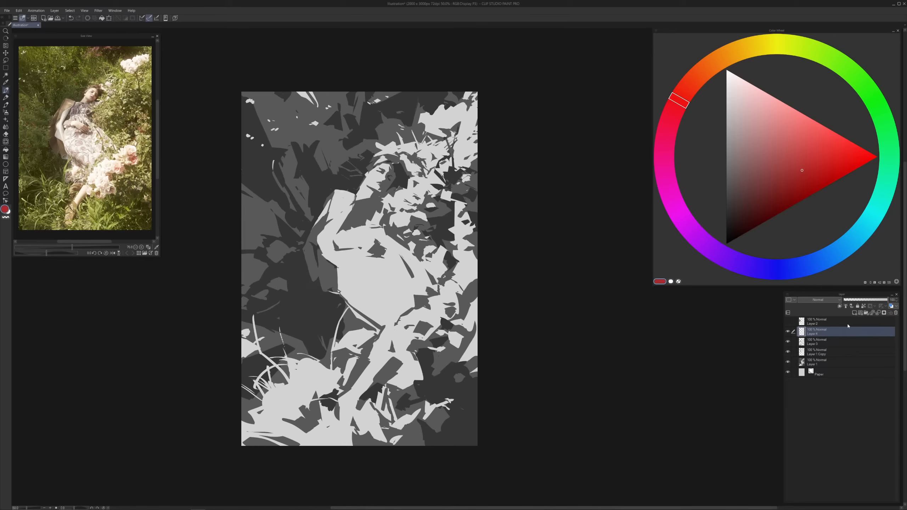
mouse_move(477, 104)
mouse_down()
mouse_move(473, 96)
mouse_move(477, 142)
mouse_move(427, 165)
mouse_move(407, 147)
mouse_move(421, 152)
mouse_up()
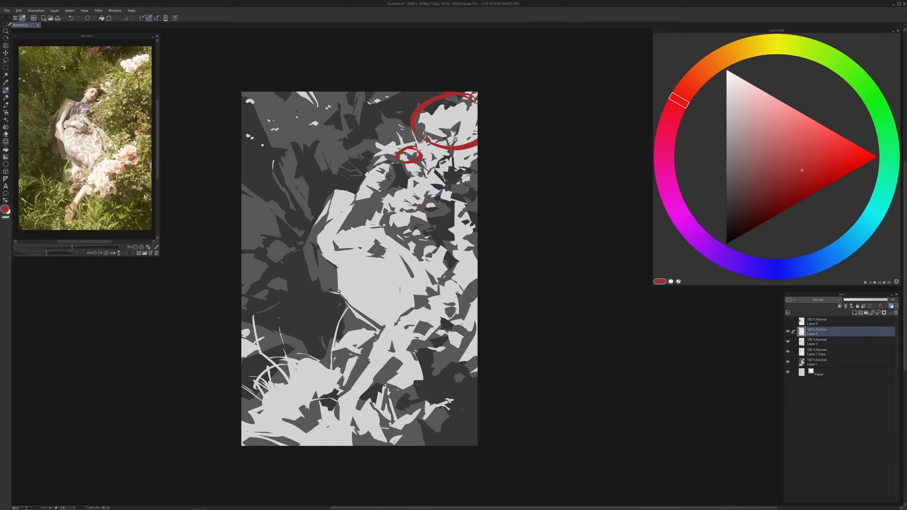
mouse_move(383, 237)
mouse_down()
mouse_move(375, 236)
mouse_move(389, 246)
mouse_up()
mouse_move(304, 270)
mouse_down()
mouse_move(273, 272)
mouse_move(291, 293)
mouse_move(274, 329)
mouse_up()
drag(414, 385, 420, 447)
drag(426, 346, 478, 361)
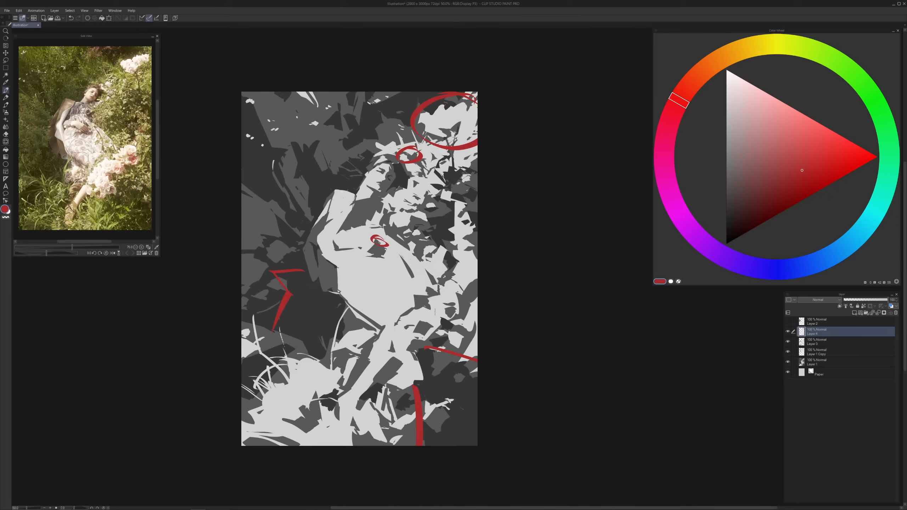
Add red markup to the leaves beside the skirt, the lower dark mass, the neckline and the middle flower edges
drag(437, 315, 463, 326)
mouse_move(387, 313)
mouse_down()
mouse_move(414, 312)
mouse_move(404, 321)
mouse_up()
key(ctrl+z)
mouse_move(429, 347)
mouse_down()
mouse_move(410, 369)
mouse_move(422, 371)
mouse_move(411, 387)
mouse_up()
drag(352, 197, 364, 199)
drag(464, 177, 475, 195)
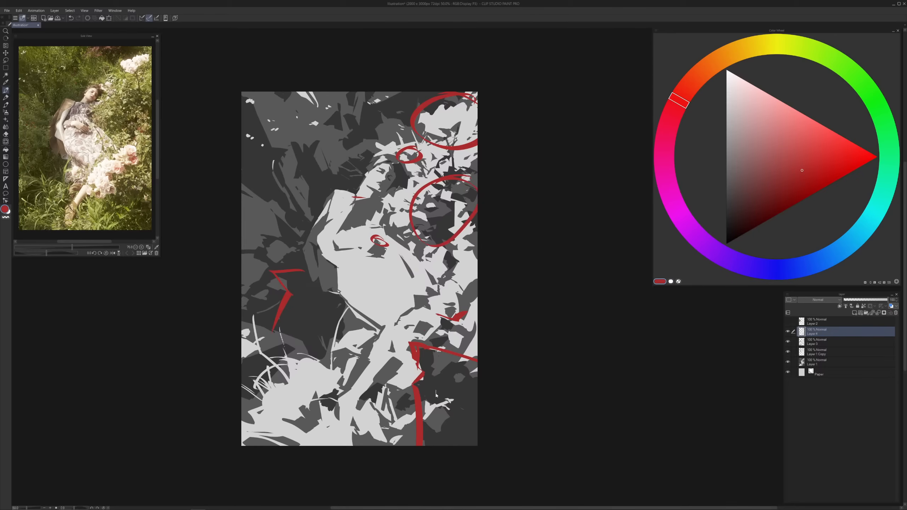
key(ctrl+z)
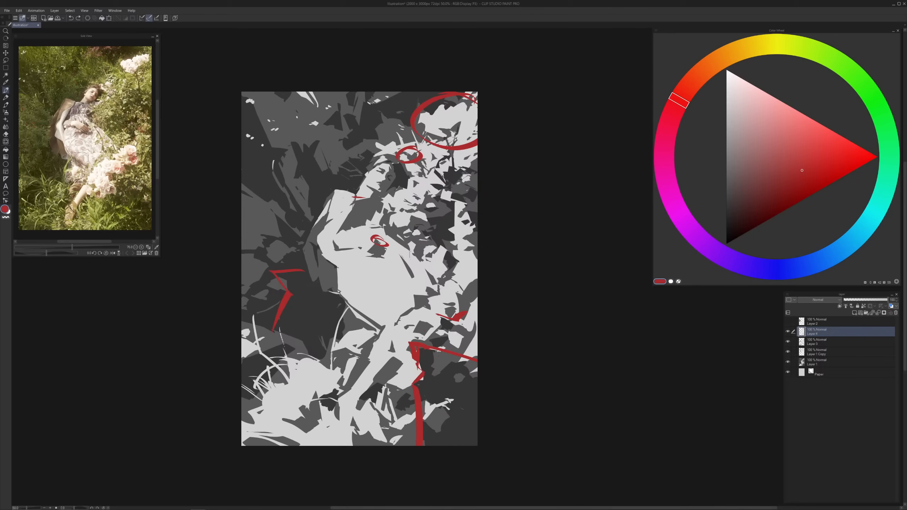
drag(437, 184, 413, 220)
drag(411, 245, 451, 252)
Mark the light areas inside the red flower and headpiece outlines with yellow
click(757, 56)
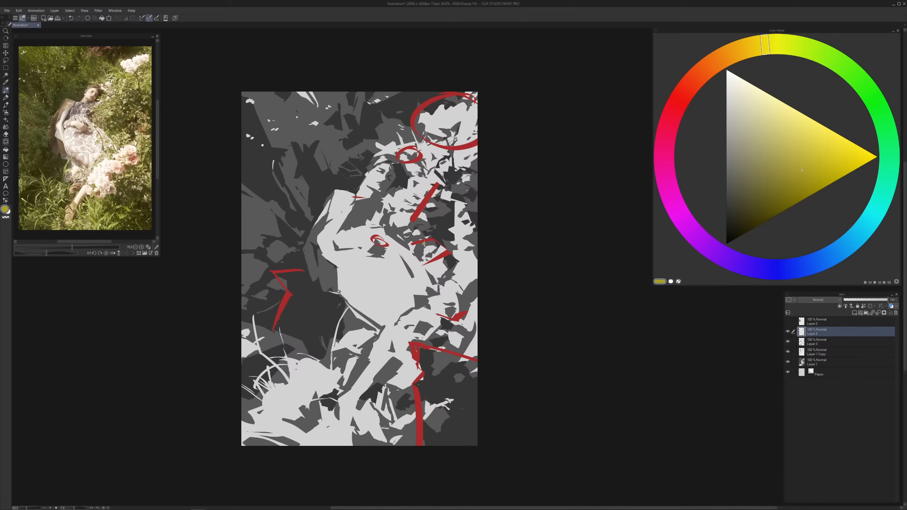
drag(424, 245, 427, 252)
drag(444, 118, 457, 115)
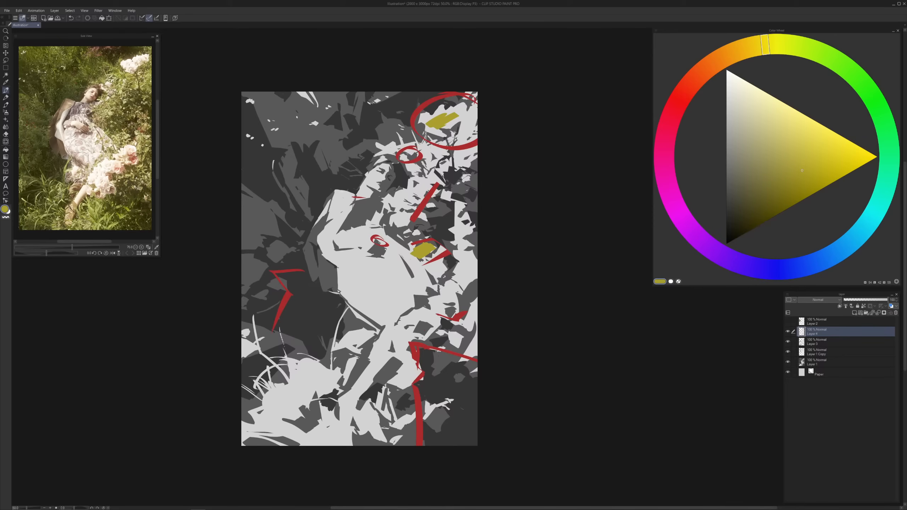
drag(406, 158, 413, 154)
Mark the neckline shadow and the dark side of the flower edge in blue, and its light side in yellow
click(779, 268)
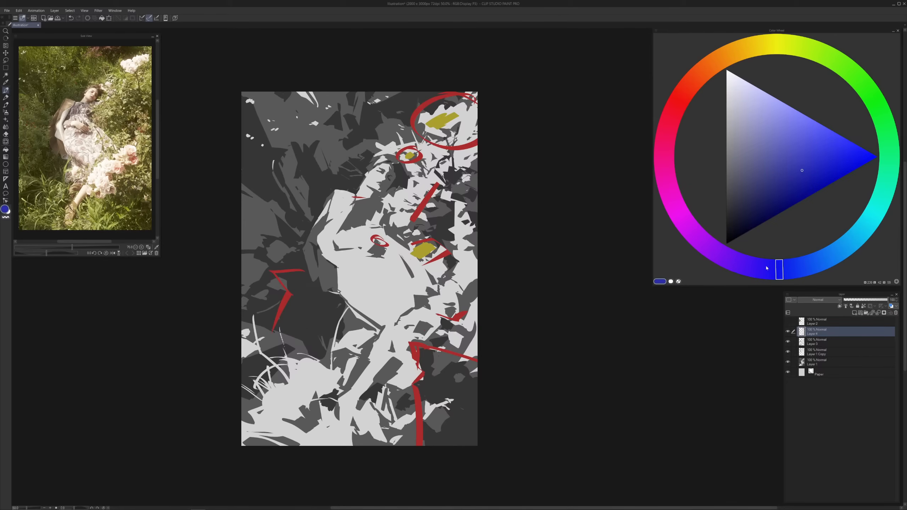
drag(357, 199, 360, 201)
drag(434, 196, 421, 221)
click(752, 46)
drag(419, 182, 407, 203)
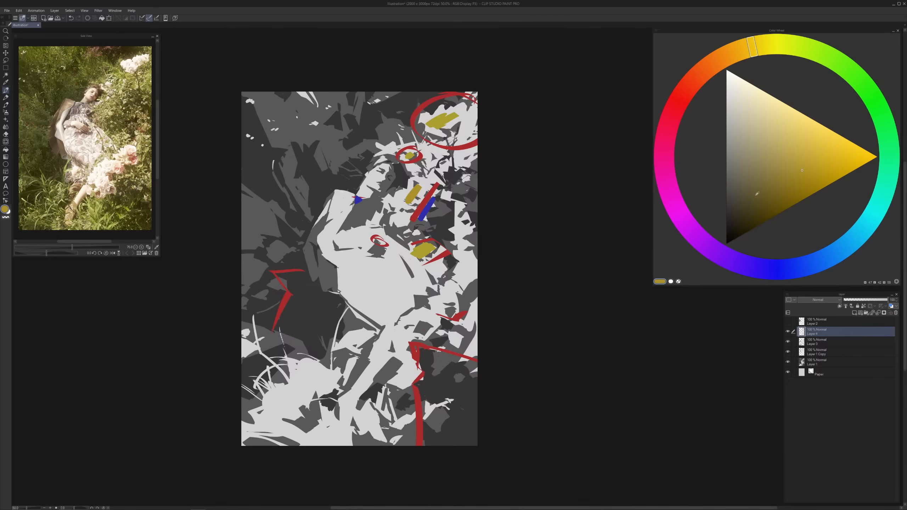
Hatch the lower dark foliage, the gap beside the skirt and the hand shadow in lighter blue
click(813, 263)
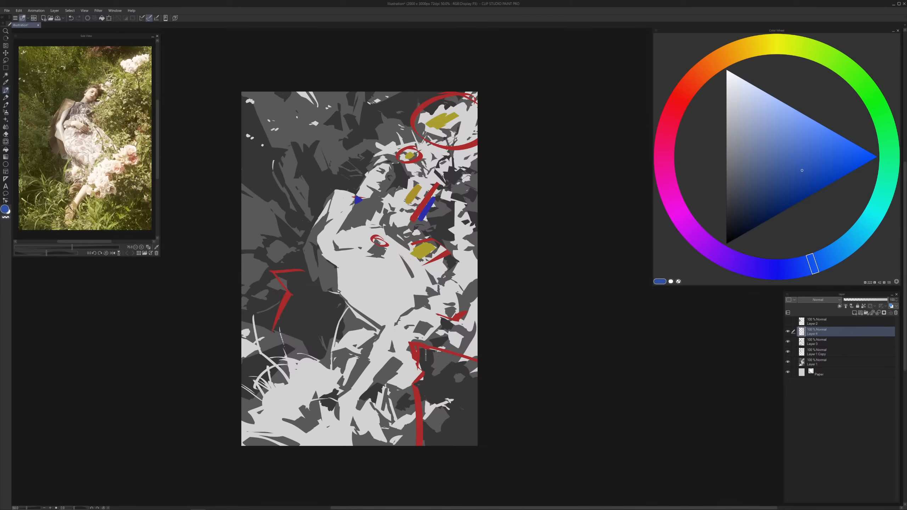
drag(428, 349, 420, 364)
drag(445, 354, 429, 378)
drag(462, 368, 438, 403)
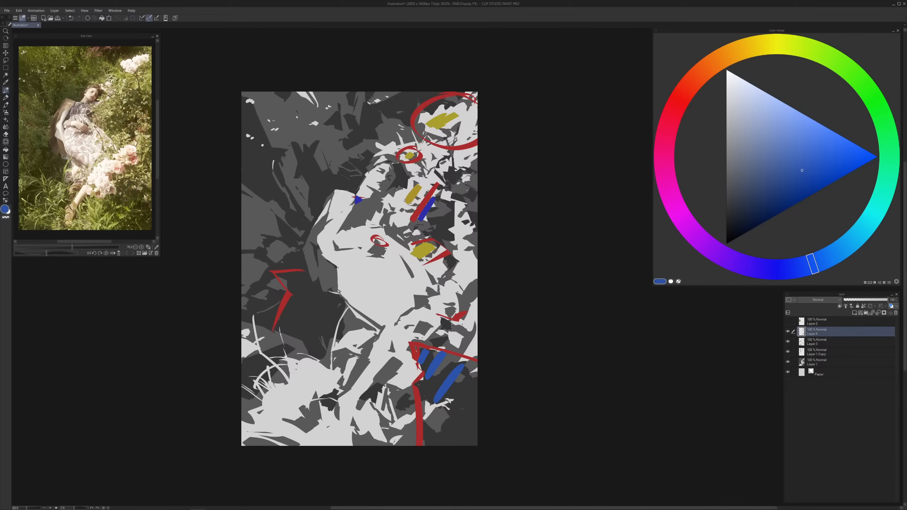
drag(447, 320, 472, 334)
drag(374, 240, 383, 245)
Hide the coloured markup layer, select the detail layer below it and compare the painting with that layer hidden and shown
click(787, 331)
click(817, 341)
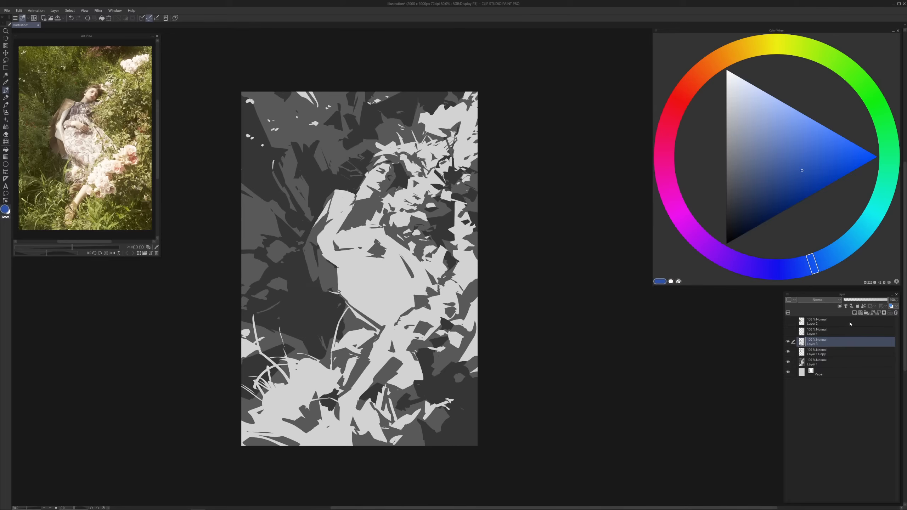
click(788, 343)
click(788, 343)
click(788, 343)
click(787, 343)
click(788, 344)
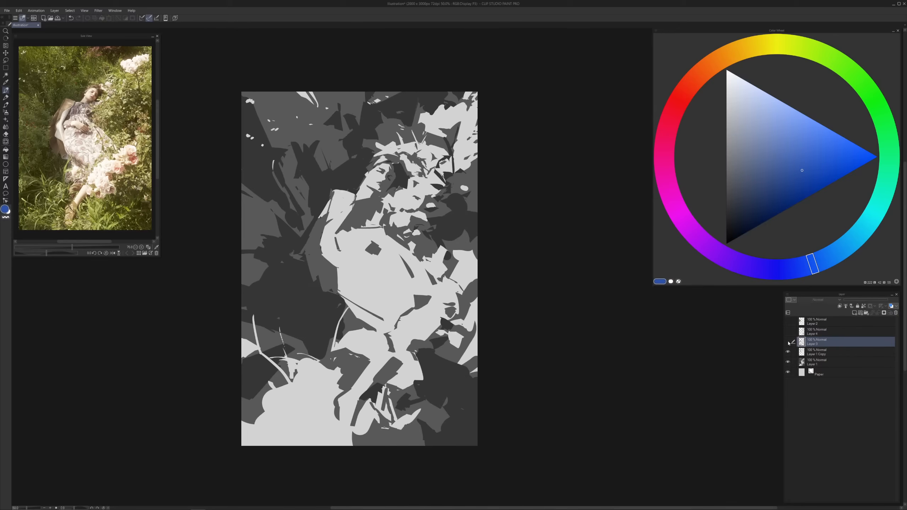
click(788, 344)
click(787, 343)
click(788, 344)
click(788, 343)
click(788, 342)
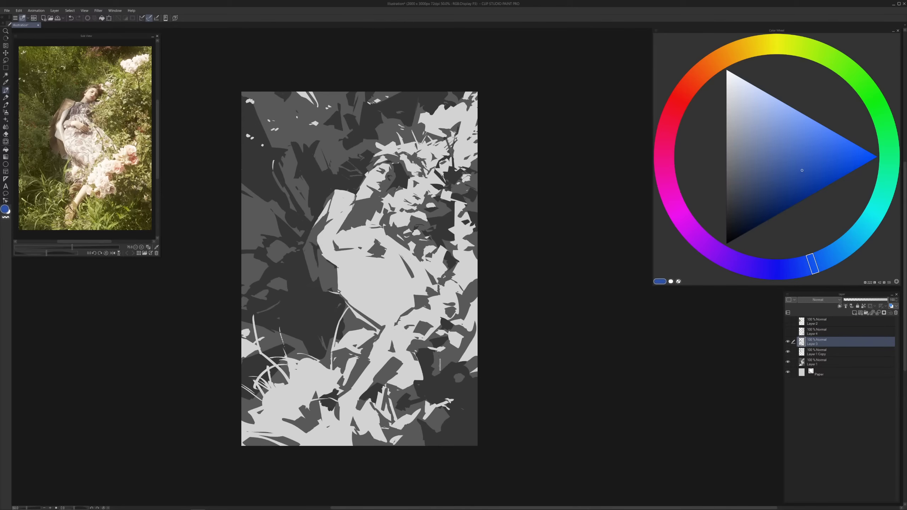
Erase the mid-grey leaf shapes from the dark foliage beside the lower legs
key(e)
mouse_move(423, 361)
mouse_down()
mouse_move(443, 371)
mouse_move(436, 348)
mouse_up()
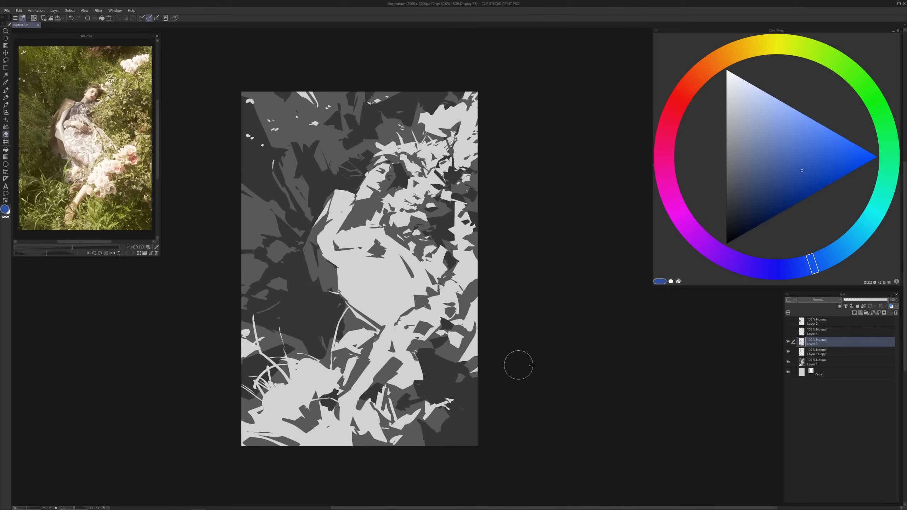
Compare the painting repeatedly with the detail layer hidden and shown to judge the added shapes
click(788, 341)
click(788, 341)
drag(454, 141, 448, 145)
click(788, 342)
click(788, 343)
click(788, 342)
click(788, 343)
click(788, 342)
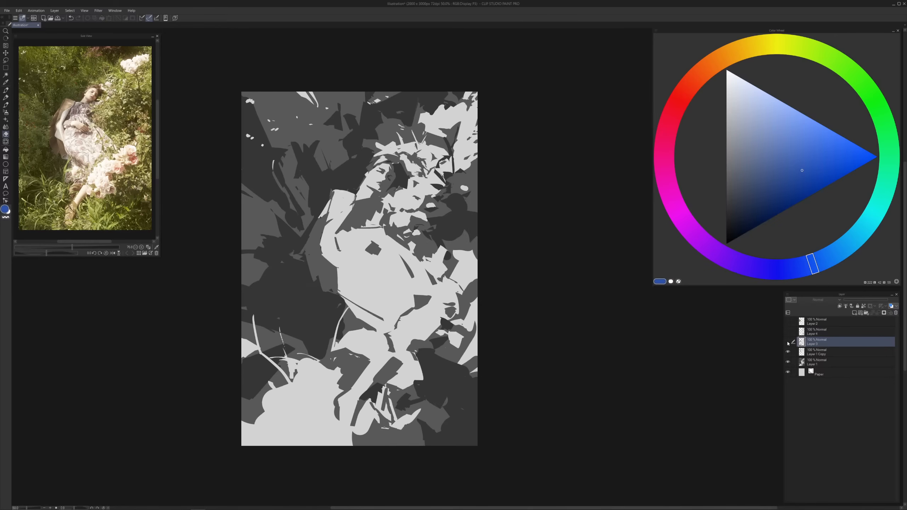
click(788, 342)
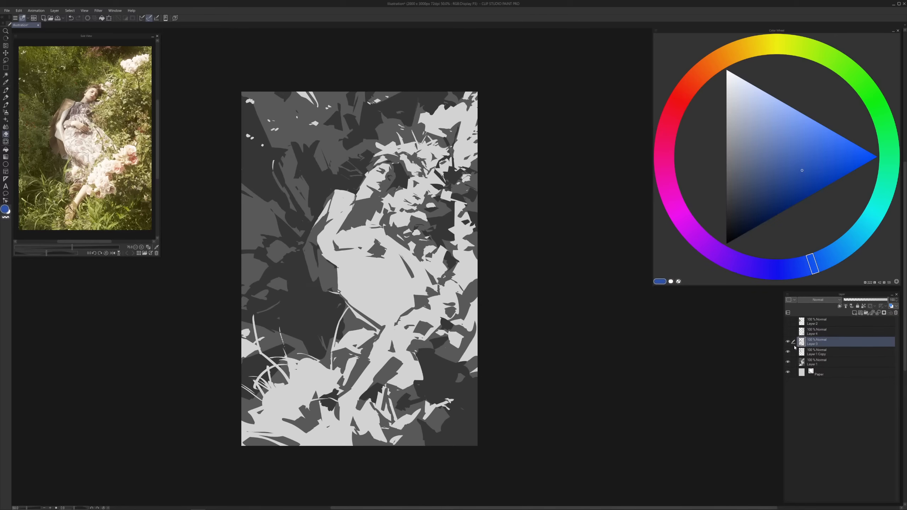
click(788, 342)
click(788, 342)
click(788, 342)
click(788, 342)
click(788, 342)
click(788, 343)
click(787, 342)
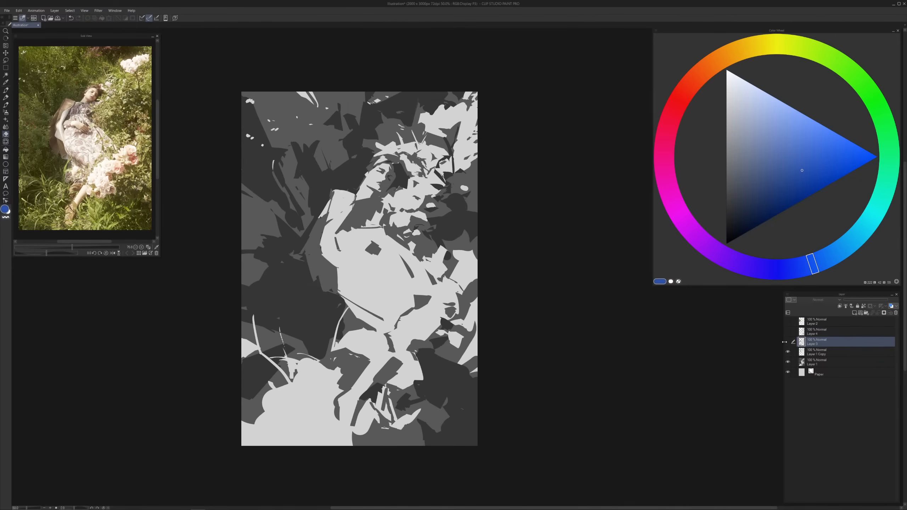
Merge the detail layer and the copy layer below it down into the base painting layer, and switch to the Pen tool
key(ctrl+e)
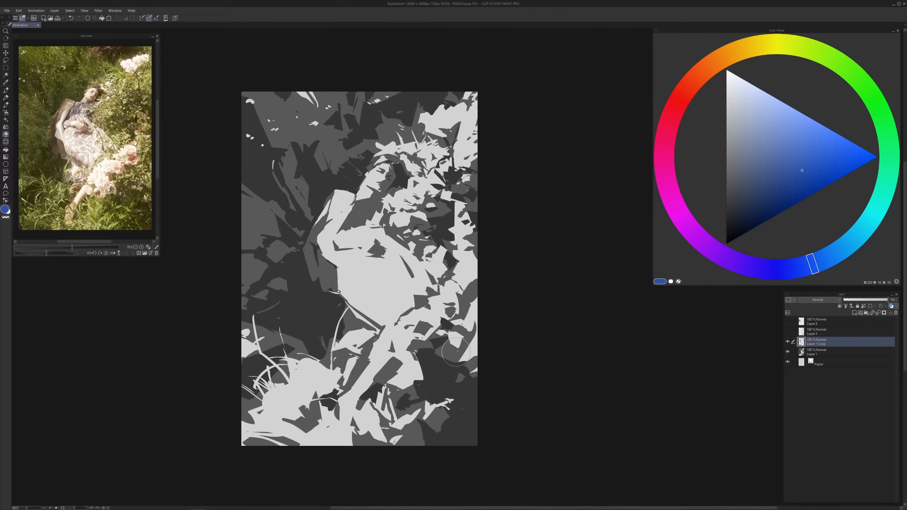
click(788, 343)
click(788, 343)
key(ctrl+e)
key(p)
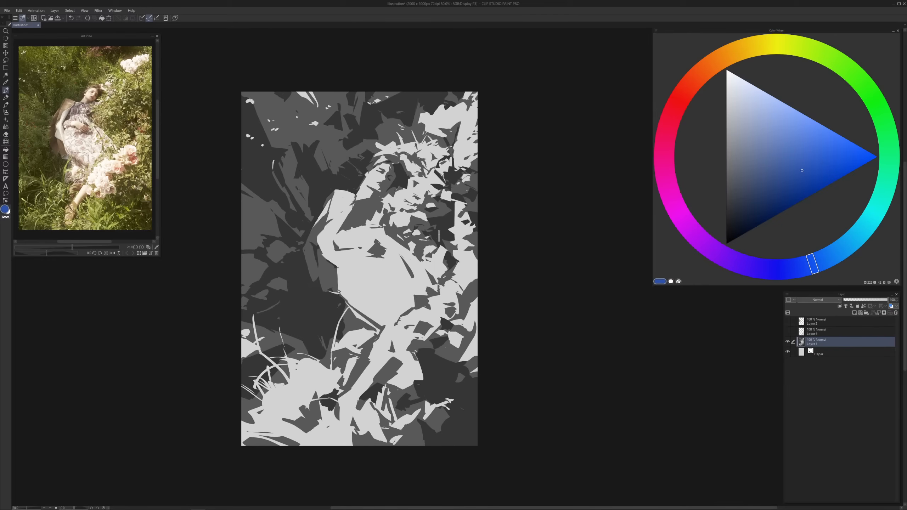
Check the coloured markup and paint sampled dark grey shadows among the flowers beside the figure's shoulder
key(alt)
click(792, 333)
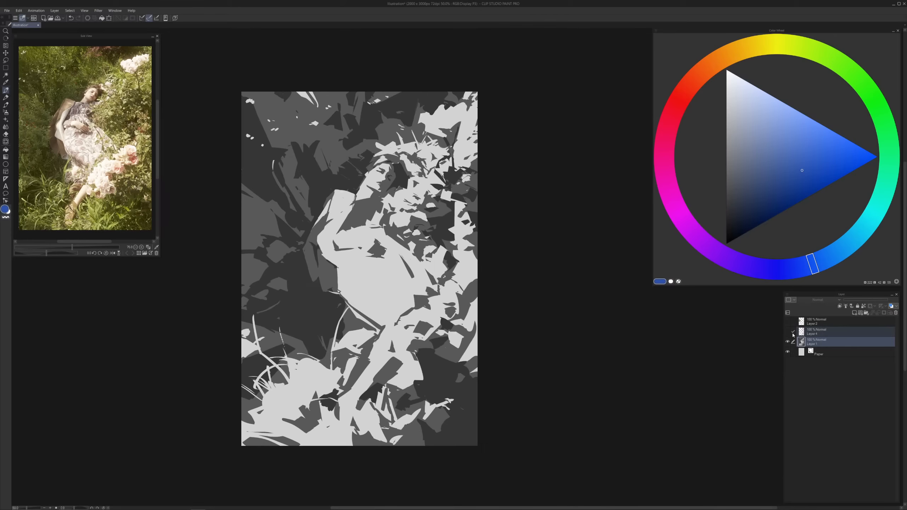
click(788, 333)
click(788, 333)
alt+click(433, 213)
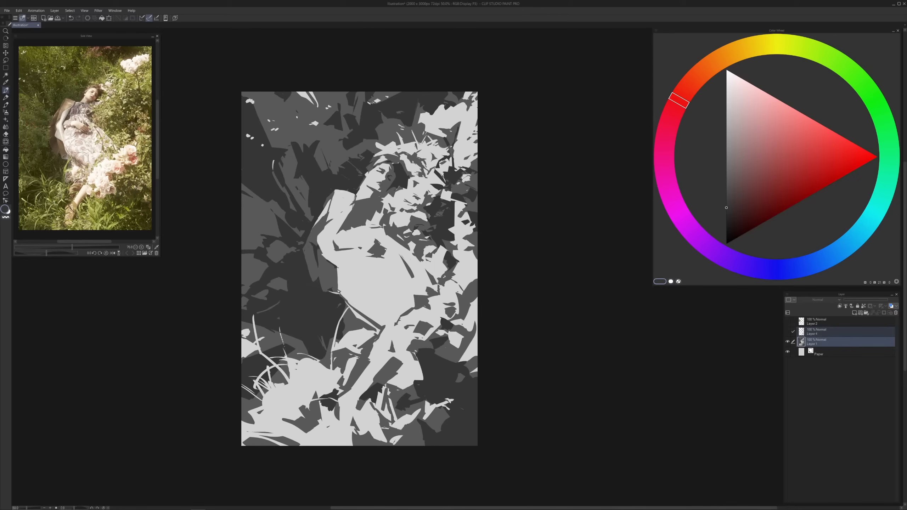
drag(422, 206, 430, 199)
alt+click(421, 206)
alt+click(430, 205)
Add a new layer above the merged painting and compare the picture with the coloured markup hidden and shown
click(788, 331)
click(788, 332)
click(855, 313)
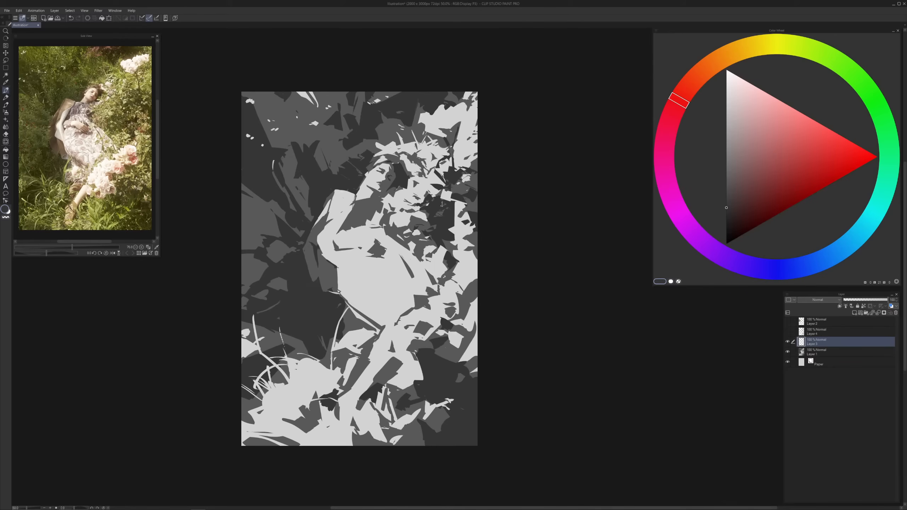
click(788, 332)
click(788, 332)
click(788, 332)
click(788, 332)
click(787, 331)
click(787, 321)
drag(787, 321, 787, 332)
Refine the flower edges beside the face and neck with sampled light and mid greys
alt+click(413, 192)
alt+click(421, 192)
alt+click(421, 192)
alt+click(421, 192)
alt+click(420, 193)
alt+click(414, 193)
mouse_move(406, 184)
mouse_down()
mouse_move(371, 214)
mouse_move(379, 225)
mouse_up()
alt+click(376, 209)
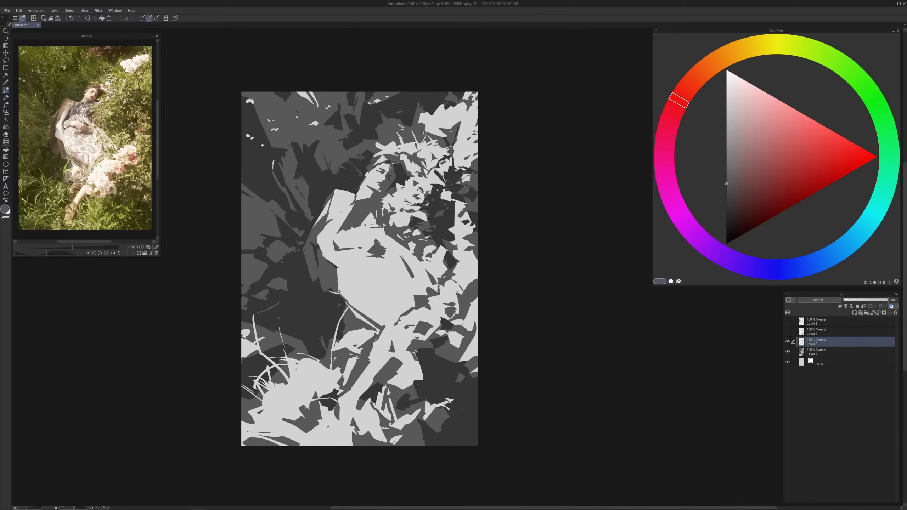
alt+click(396, 207)
mouse_move(395, 202)
mouse_down()
mouse_move(395, 218)
mouse_move(407, 225)
mouse_move(397, 236)
mouse_up()
key(ctrl+z)
key(ctrl+z)
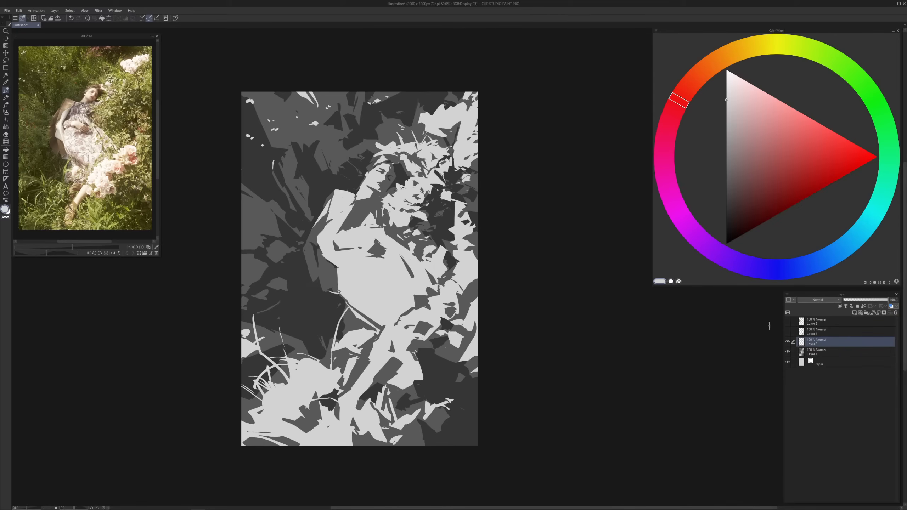
Paint a mid-grey accent into the flowers above the head and check the area against the coloured markup
alt+click(412, 159)
drag(409, 163, 409, 171)
drag(465, 235, 448, 251)
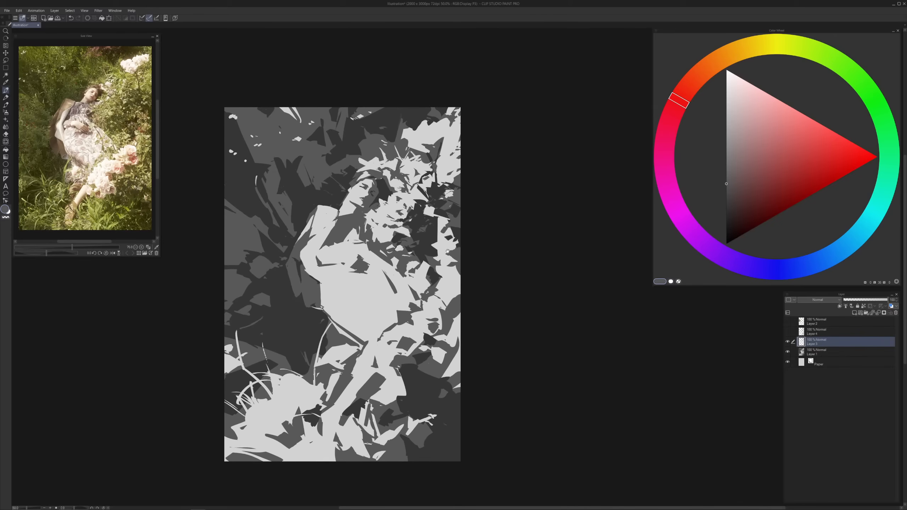
click(788, 332)
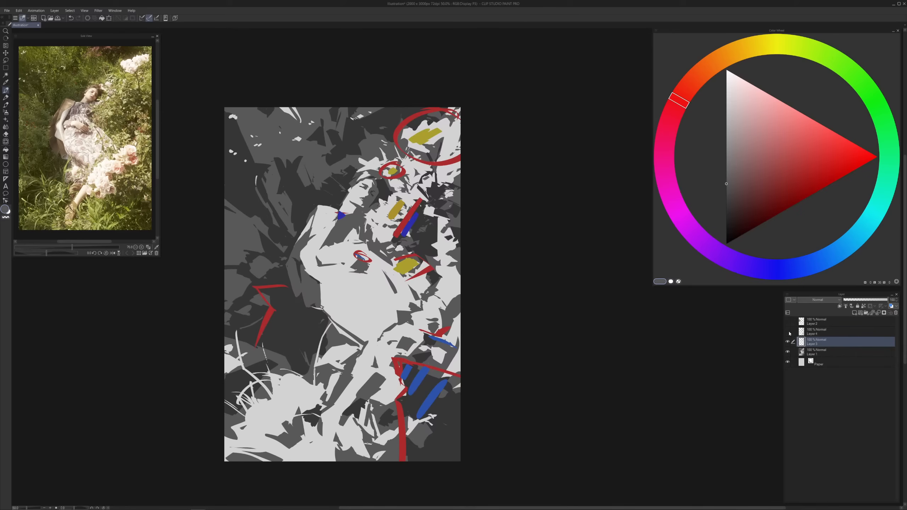
click(788, 333)
Break up the large flower cluster in the painting's upper corner with sampled light and mid-grey shapes
alt+click(414, 133)
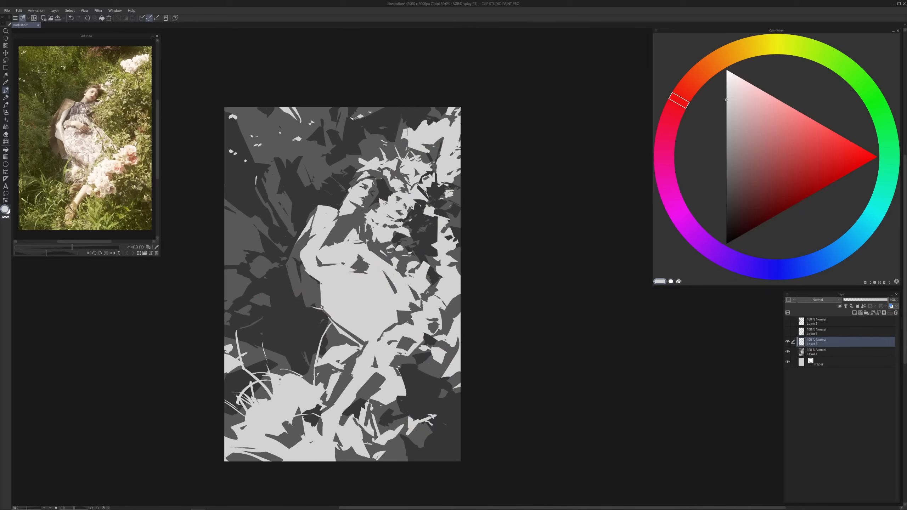
drag(412, 130, 419, 125)
alt+click(416, 121)
drag(410, 150, 414, 151)
alt+click(422, 152)
drag(414, 148, 422, 143)
mouse_move(443, 116)
mouse_down()
mouse_move(451, 134)
mouse_move(457, 118)
mouse_move(453, 132)
mouse_up()
drag(444, 144, 453, 140)
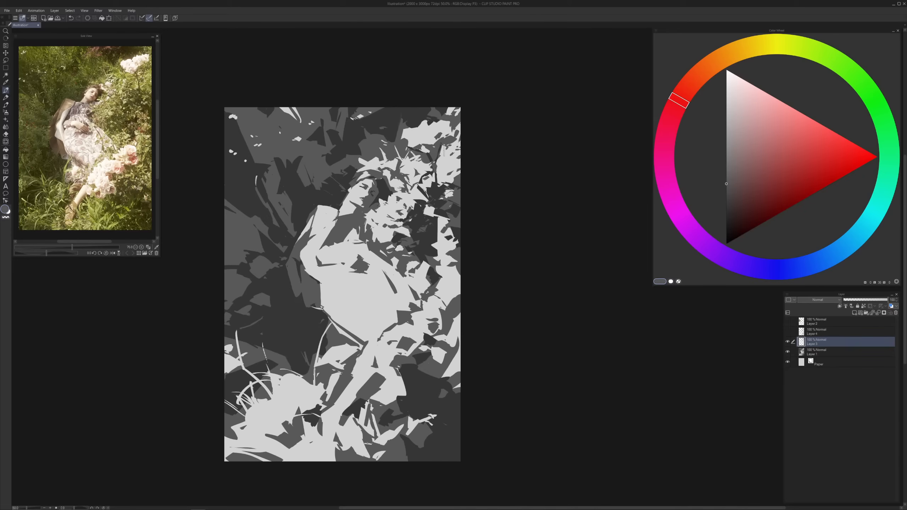
Reshape the inner edge of the upper flower cluster with sampled greys and check it against the coloured markup
alt+click(406, 137)
alt+click(399, 135)
alt+click(402, 140)
alt+click(398, 141)
alt+click(407, 123)
alt+click(424, 135)
mouse_move(409, 132)
mouse_down()
mouse_move(403, 127)
mouse_move(413, 125)
mouse_up()
click(788, 332)
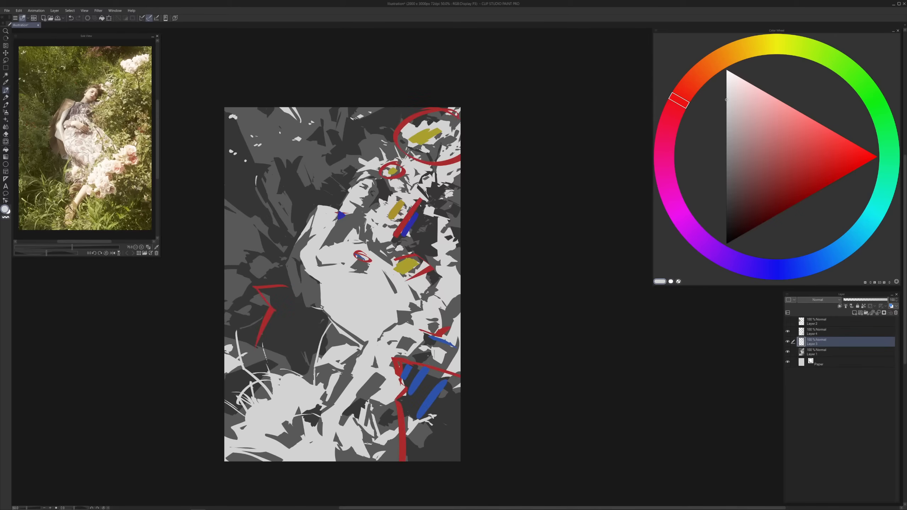
click(788, 332)
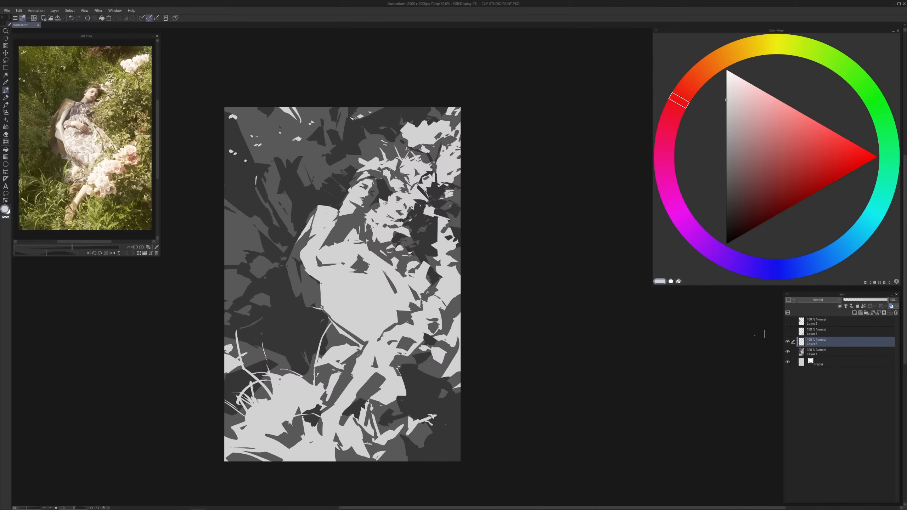
Rework the marked flower edge near the canvas border beside the lower skirt with sampled greys
alt+click(449, 347)
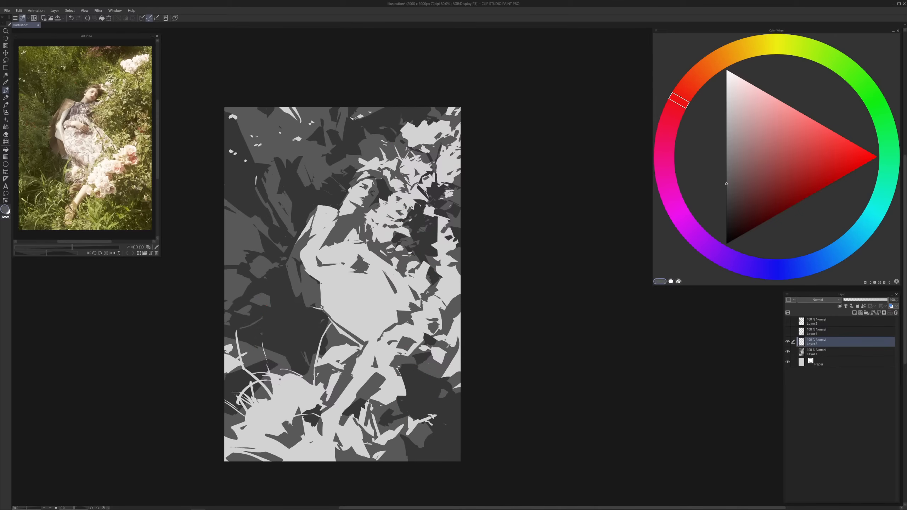
click(788, 332)
click(788, 332)
alt+click(438, 341)
mouse_move(431, 334)
mouse_down()
mouse_move(452, 346)
mouse_move(446, 333)
mouse_move(453, 326)
mouse_move(453, 339)
mouse_move(463, 328)
mouse_up()
key(ctrl+z)
alt+click(449, 345)
drag(459, 366, 455, 368)
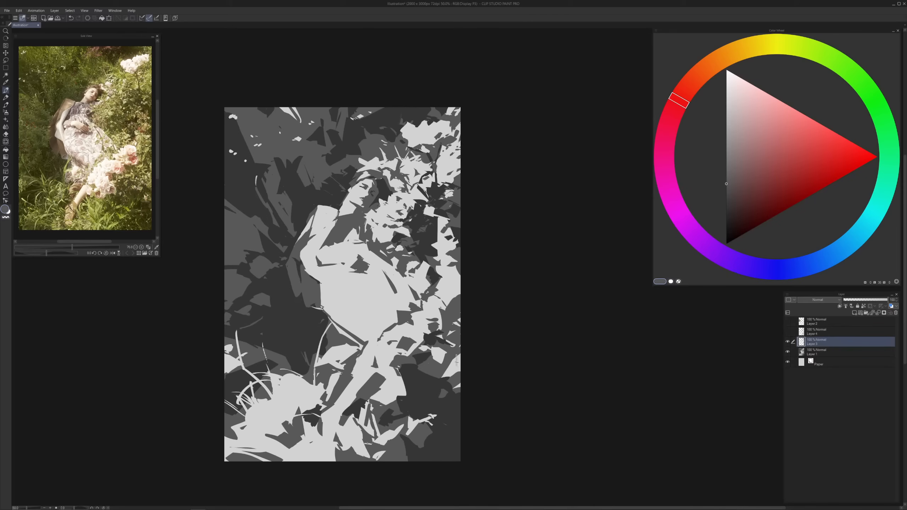
alt+click(437, 379)
Check the coloured markup and reshape the edge of the dark foliage behind the figure with dark and mid grey
click(792, 333)
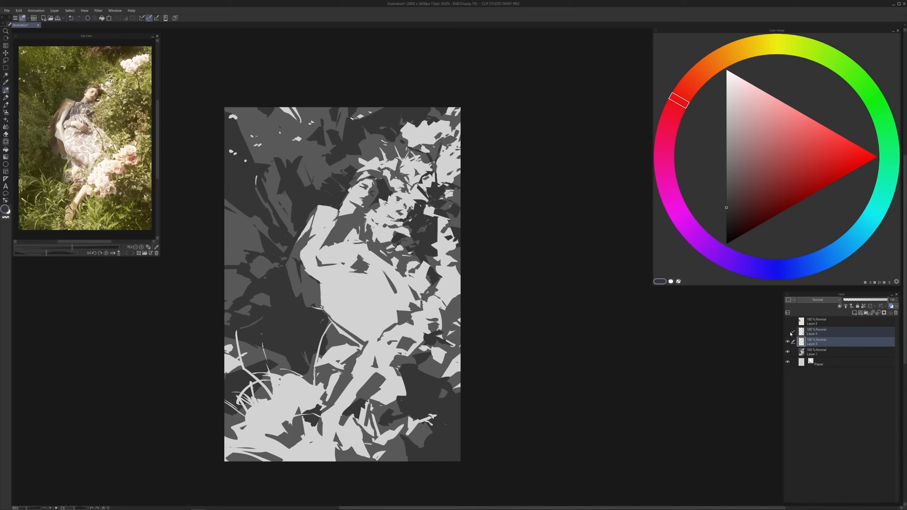
click(788, 333)
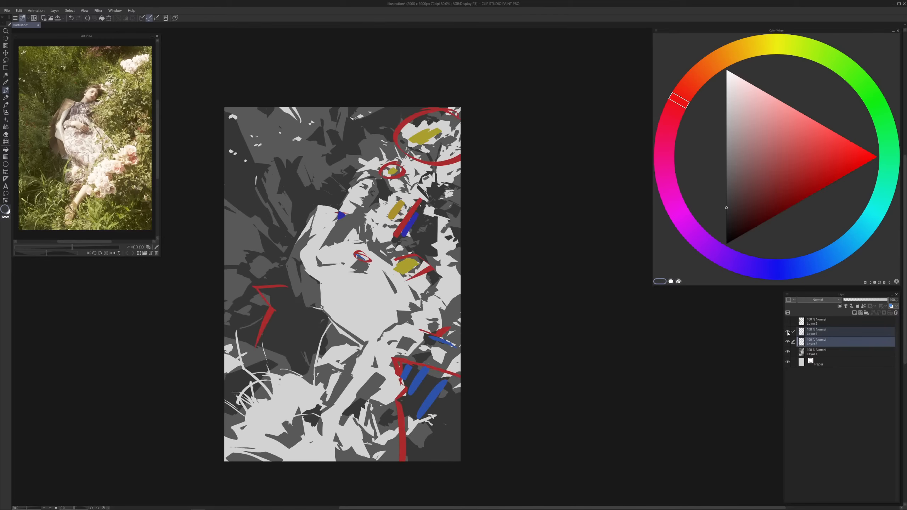
click(788, 333)
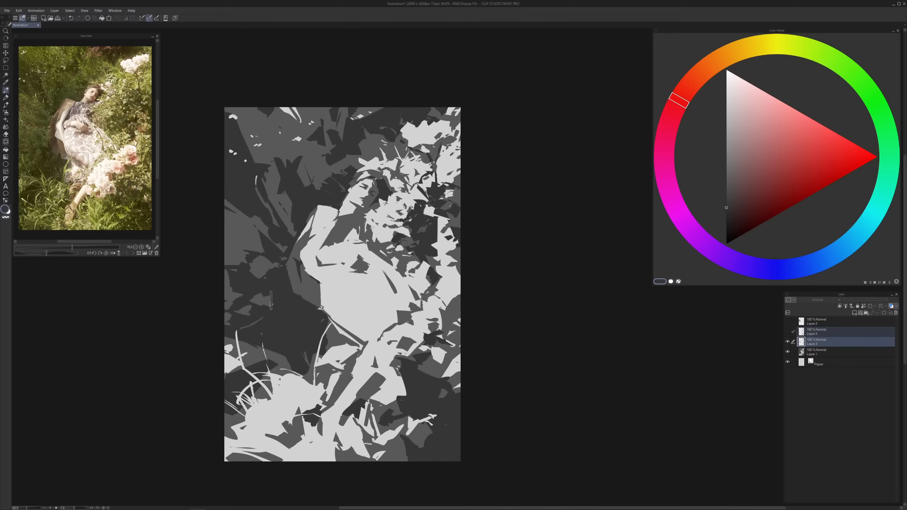
alt+click(306, 290)
drag(288, 278, 274, 286)
alt+click(292, 297)
alt+click(272, 278)
alt+click(246, 270)
alt+click(243, 221)
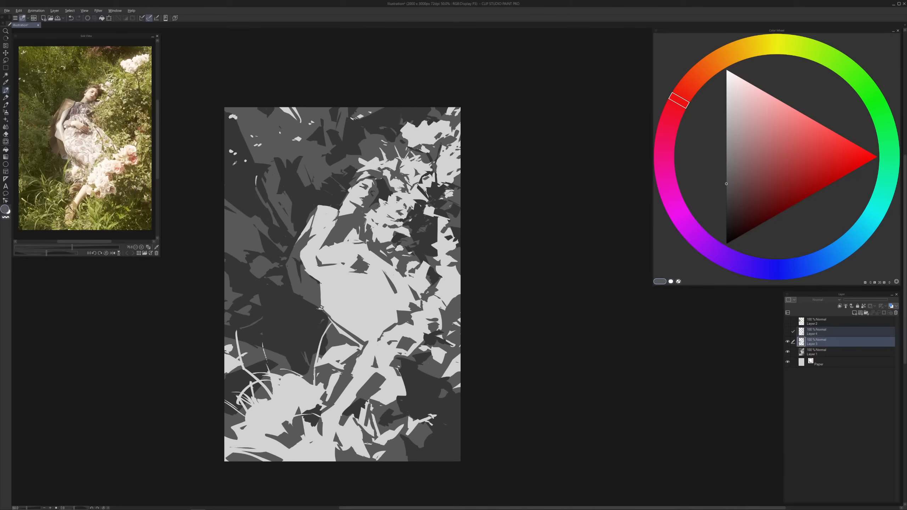
alt+click(232, 359)
Paint mid-grey leaves and twigs into the lower dark foliage beyond the feet, alternating with dark grey
alt+click(428, 381)
alt+click(433, 374)
alt+click(452, 393)
key(c)
key(c)
mouse_move(437, 418)
mouse_down()
mouse_move(408, 435)
mouse_move(432, 421)
mouse_move(453, 427)
mouse_move(420, 420)
mouse_move(448, 463)
mouse_up()
key(c)
alt+click(426, 442)
drag(402, 435, 416, 440)
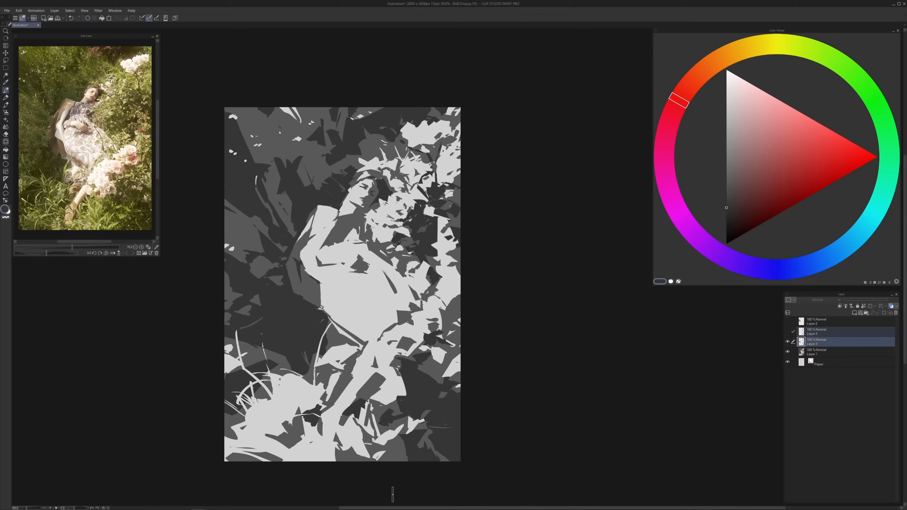
Cut sharper dark and mid-grey shapes into the light leaves around the feet and along the lower edge
alt+click(368, 397)
alt+click(363, 400)
drag(362, 396, 372, 428)
key(ctrl+z)
key(ctrl+z)
mouse_move(376, 396)
mouse_down()
mouse_move(371, 425)
mouse_move(390, 421)
mouse_up()
mouse_move(390, 453)
mouse_down()
mouse_move(413, 442)
mouse_move(388, 447)
mouse_move(400, 444)
mouse_move(387, 461)
mouse_move(406, 440)
mouse_move(350, 460)
mouse_up()
alt+click(379, 458)
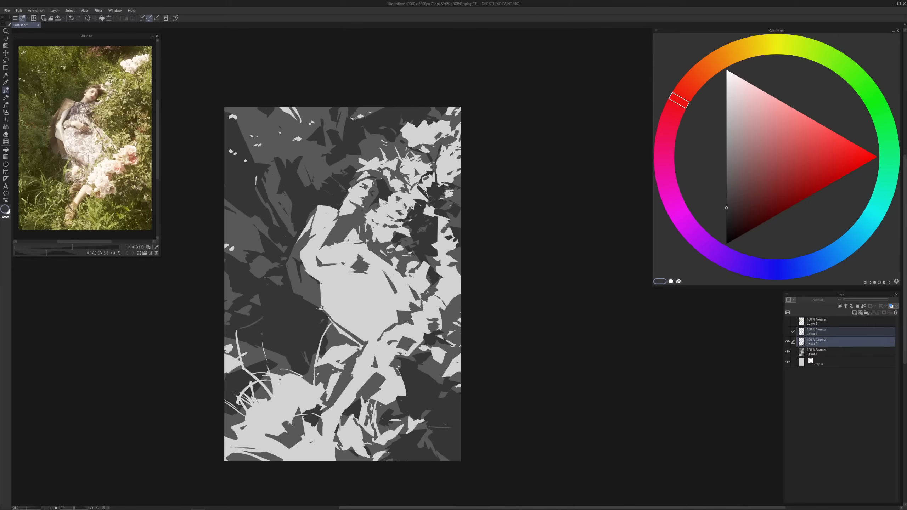
Add dark grey accents beside the feet and among the light grass blades in the lower corner
mouse_move(336, 429)
mouse_down()
mouse_move(335, 442)
mouse_move(344, 439)
mouse_up()
drag(242, 416, 270, 409)
alt+click(263, 416)
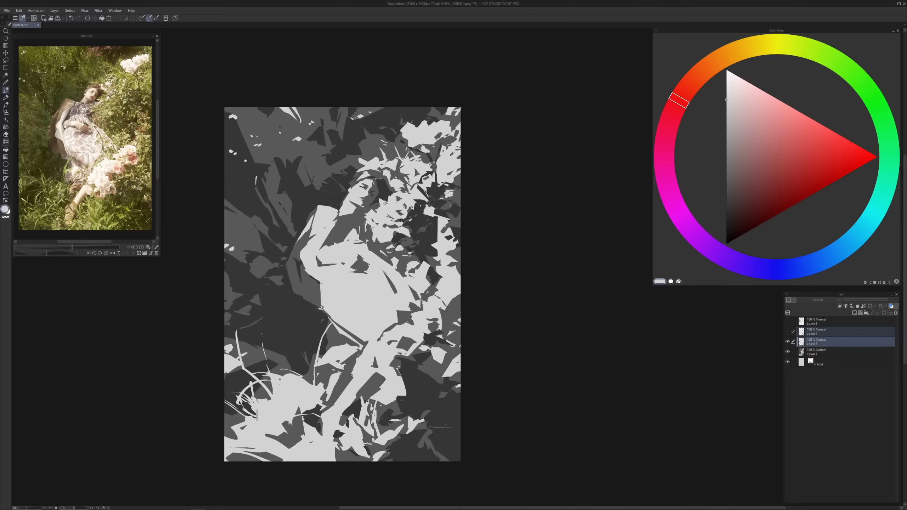
alt+click(228, 423)
Compare the painting with the detail layer and the coloured markup layer hidden and shown
click(787, 343)
click(787, 343)
click(788, 343)
click(787, 343)
click(788, 332)
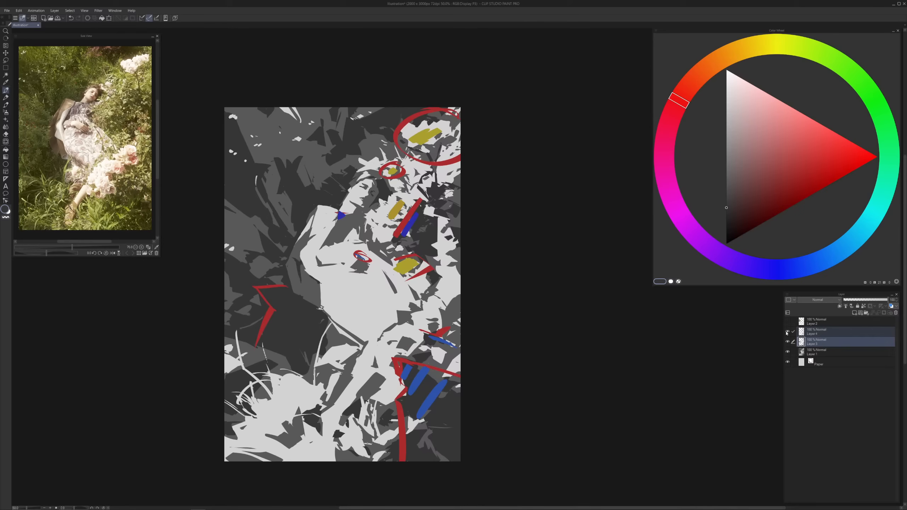
click(786, 333)
click(786, 333)
click(786, 333)
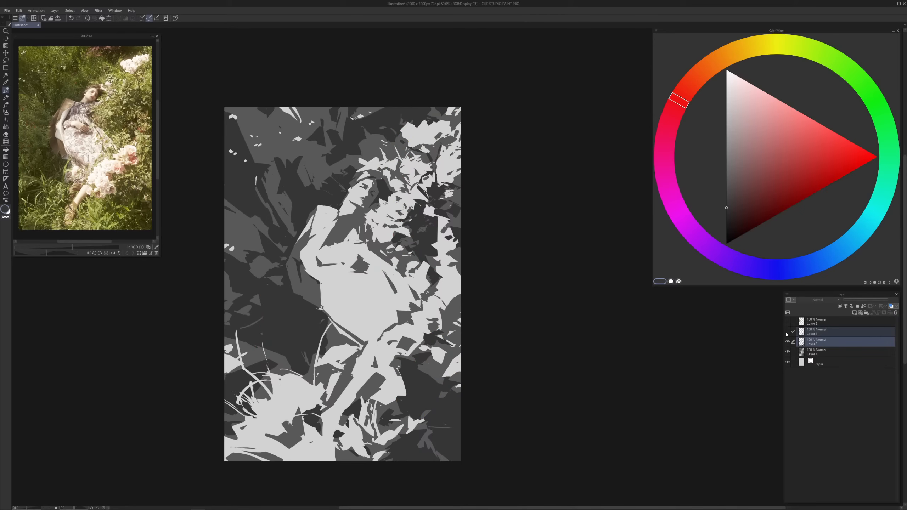
click(787, 343)
click(787, 342)
Select only the detail layer and paint mid-grey leaves and thin grass blades into the dark area behind the skirt
click(813, 344)
alt+click(255, 282)
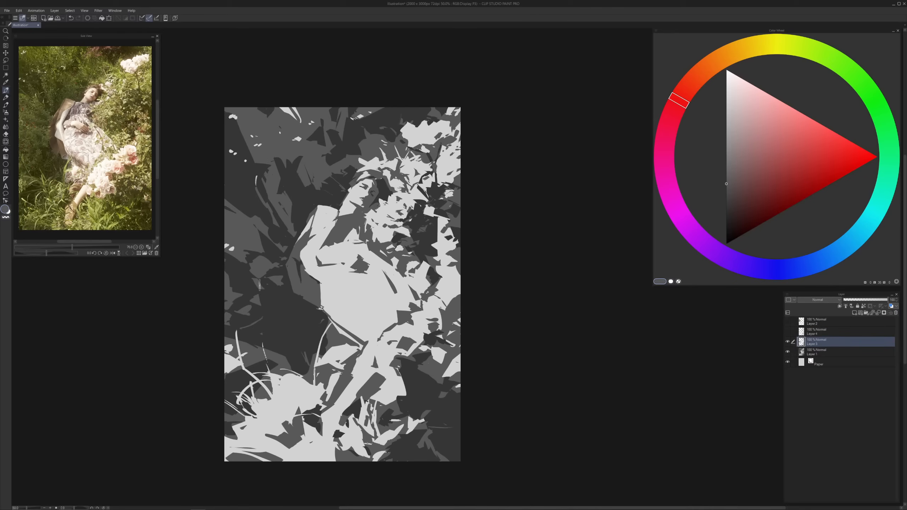
drag(255, 286, 257, 304)
alt+click(265, 294)
alt+click(256, 298)
drag(230, 274, 244, 289)
drag(283, 357, 285, 346)
alt+click(312, 360)
drag(299, 340, 308, 368)
mouse_move(284, 318)
mouse_down()
mouse_move(307, 310)
mouse_move(295, 322)
mouse_up()
alt+click(294, 321)
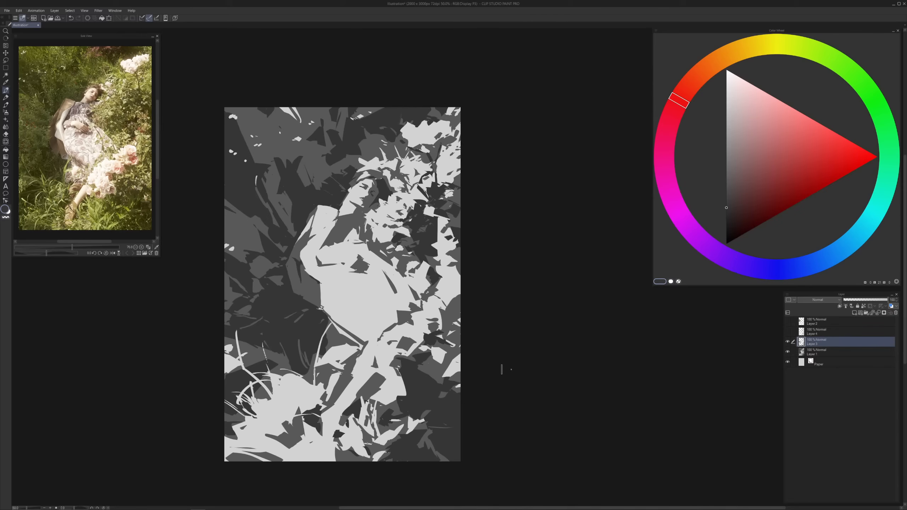
Check the coloured markup and refine the neckline shadow with sampled mid and dark greys
click(788, 333)
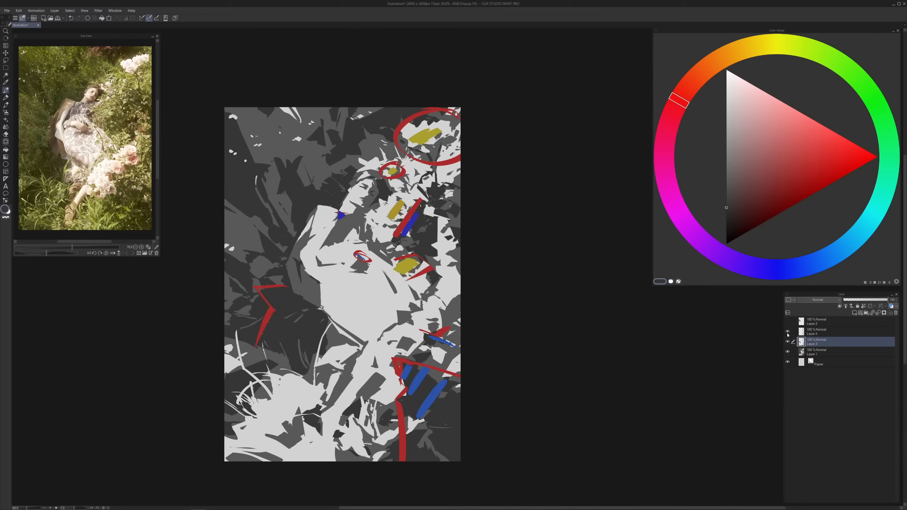
click(787, 333)
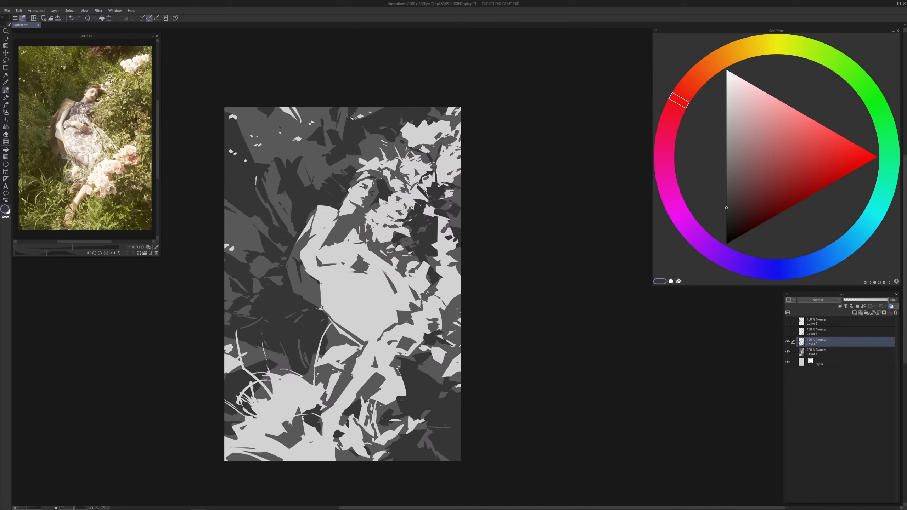
click(787, 332)
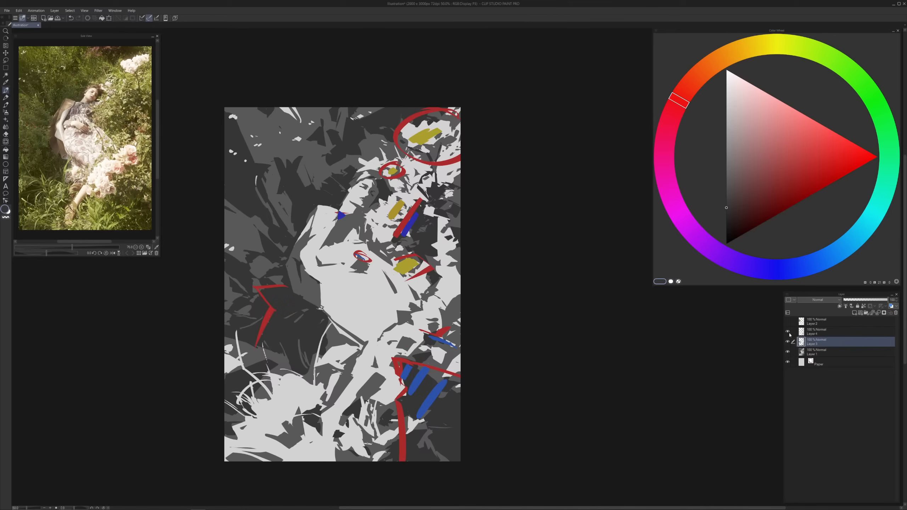
click(788, 333)
alt+click(342, 214)
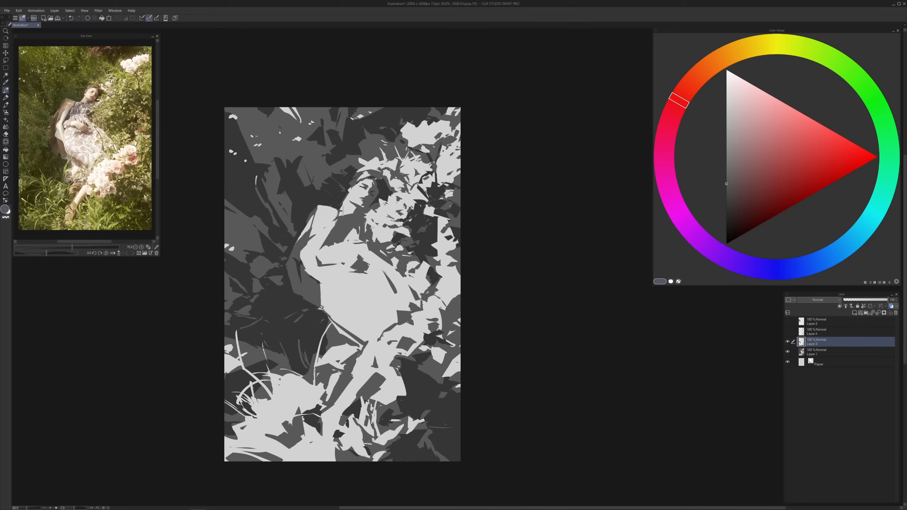
alt+click(348, 214)
Compare the finished details with the detail layer and then the coloured markup hidden and shown
click(787, 342)
click(787, 341)
click(787, 334)
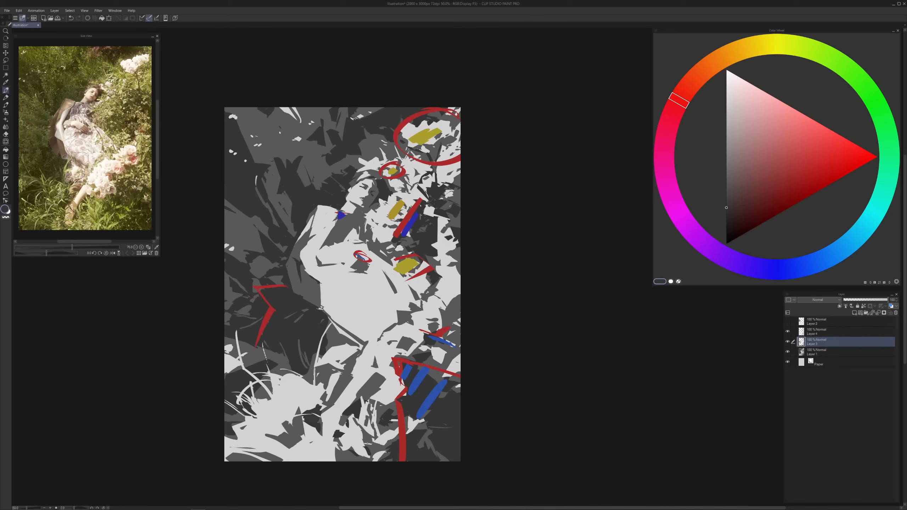
click(788, 332)
click(787, 332)
click(787, 332)
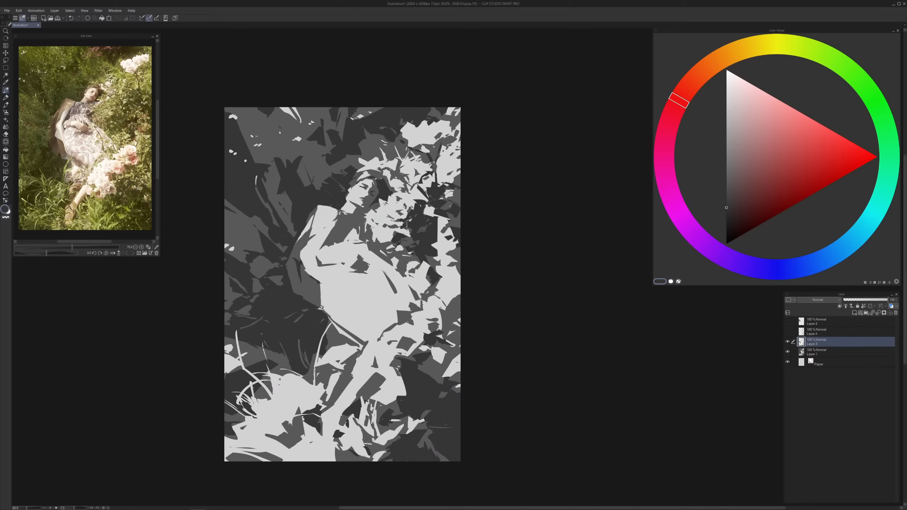
Refine the flower cluster beside the figure's shoulder with sampled light, mid and dark greys
alt+click(402, 214)
drag(399, 223, 396, 214)
alt+click(398, 201)
alt+click(417, 199)
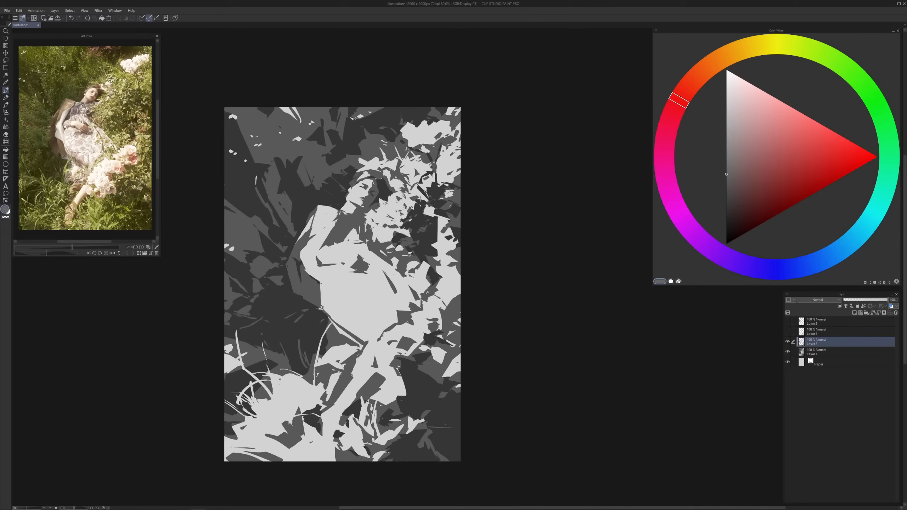
alt+click(418, 200)
alt+click(426, 194)
drag(420, 191, 424, 202)
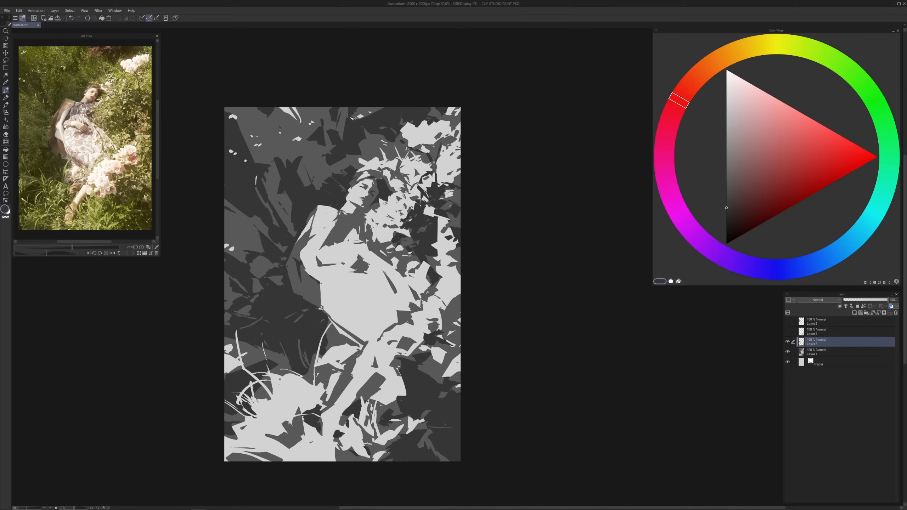
Check the coloured markup and break up the light mass beside the bodice into blossom shapes with sampled light and mid greys
click(788, 331)
click(793, 332)
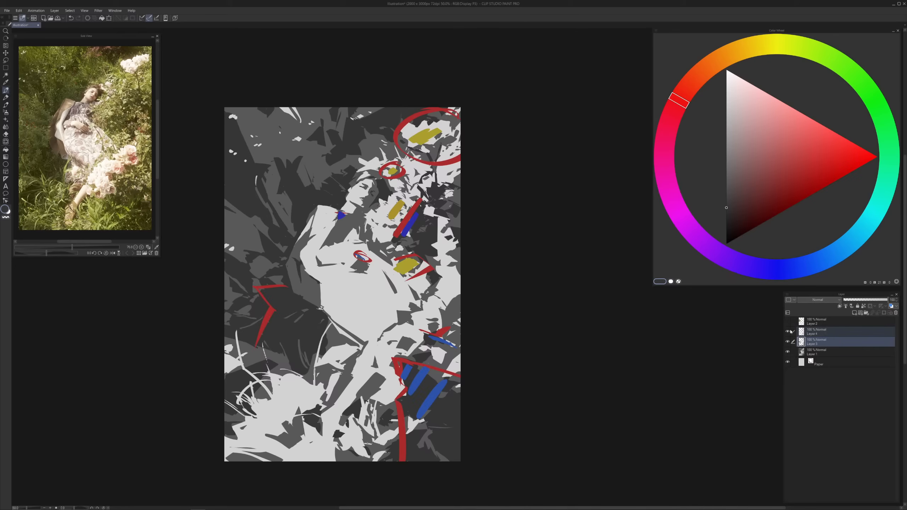
click(788, 332)
alt+click(410, 266)
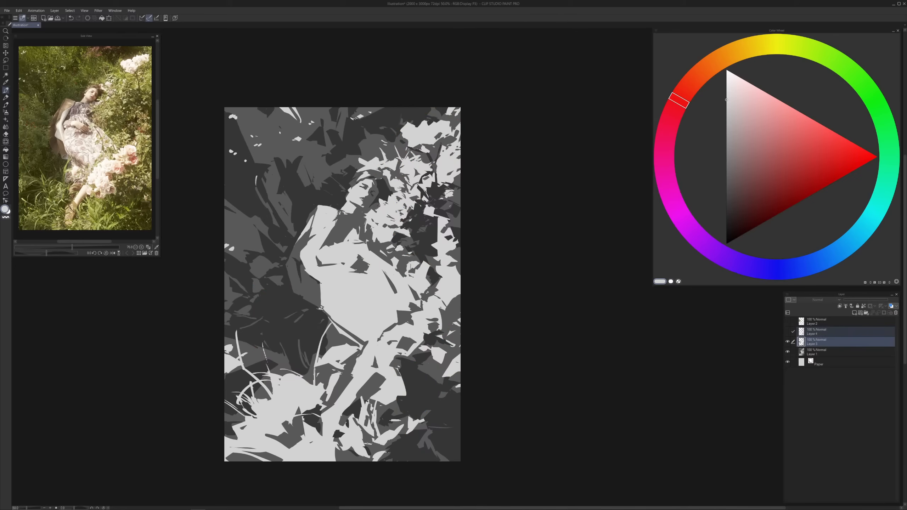
mouse_move(407, 260)
mouse_down()
mouse_move(400, 278)
mouse_move(417, 259)
mouse_up()
drag(430, 273, 427, 280)
alt+click(434, 274)
alt+click(421, 280)
alt+click(420, 280)
alt+click(428, 290)
drag(410, 286, 422, 297)
Check the coloured markup again and refine the skirt's hem near the flowers with sampled greys
click(788, 332)
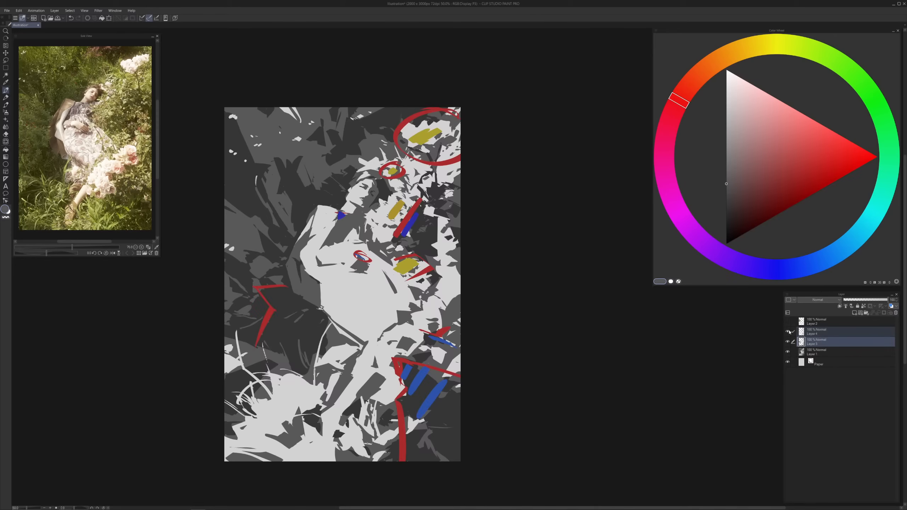
click(788, 332)
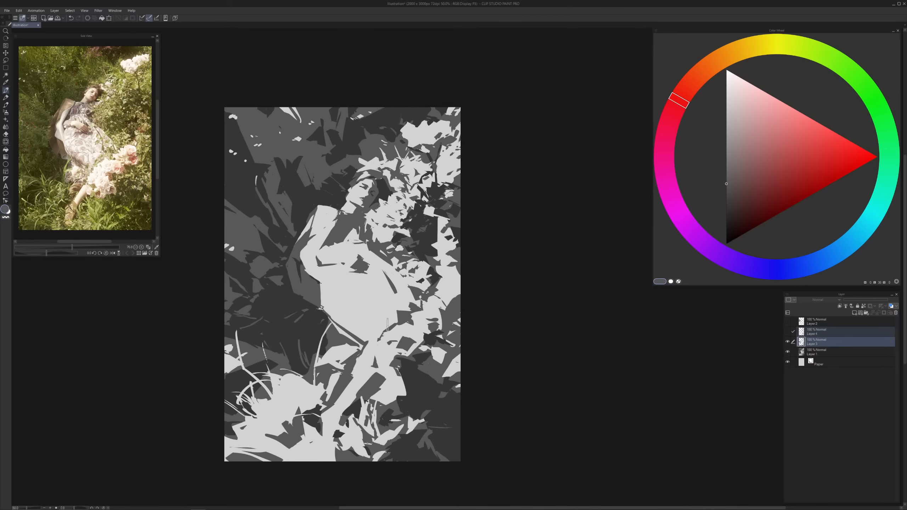
alt+click(382, 327)
drag(383, 336, 396, 325)
alt+click(403, 318)
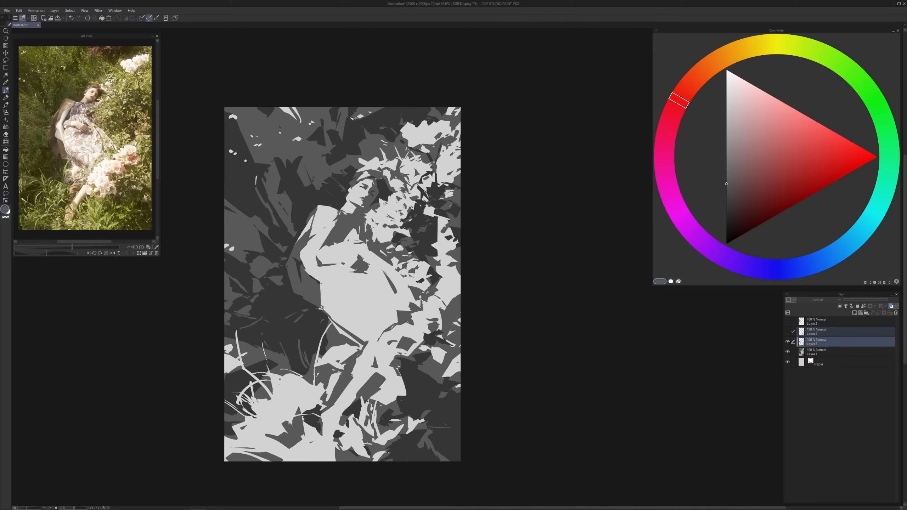
Compare with the coloured markup and reshape the blossoms between the skirt hem and the knees with sampled greys
click(787, 331)
click(788, 331)
alt+click(427, 335)
alt+click(395, 335)
mouse_move(403, 337)
mouse_down()
mouse_move(397, 349)
mouse_move(411, 346)
mouse_up()
alt+click(406, 344)
alt+click(389, 360)
drag(391, 352, 390, 371)
alt+click(402, 318)
drag(369, 373, 383, 370)
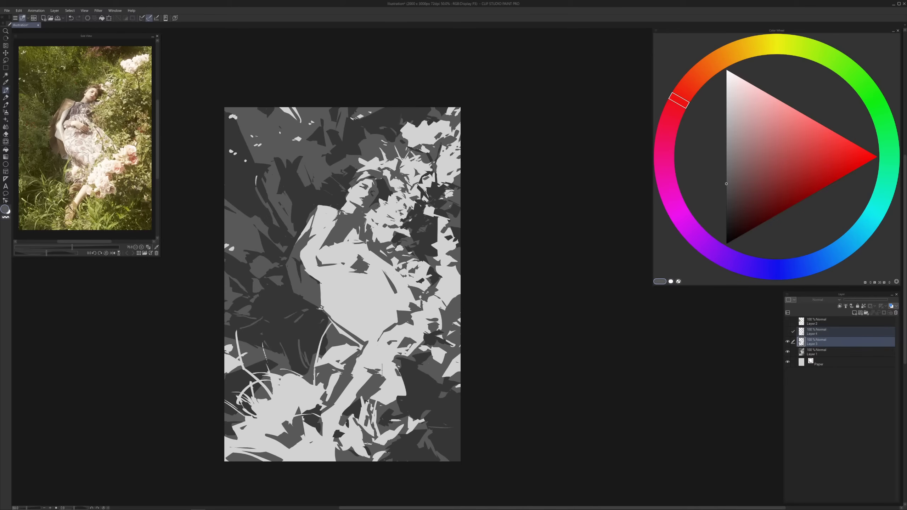
Cut petal-shaped edges into the light flower mass beside the lower leg with sampled mid and light greys
alt+click(395, 386)
alt+click(395, 393)
alt+click(392, 398)
mouse_move(374, 392)
mouse_down()
mouse_move(385, 379)
mouse_move(382, 394)
mouse_up()
alt+click(388, 384)
drag(377, 384, 372, 395)
Change the image resolution so the canvas is 4000 px wide
click(18, 10)
mouse_move(57, 143)
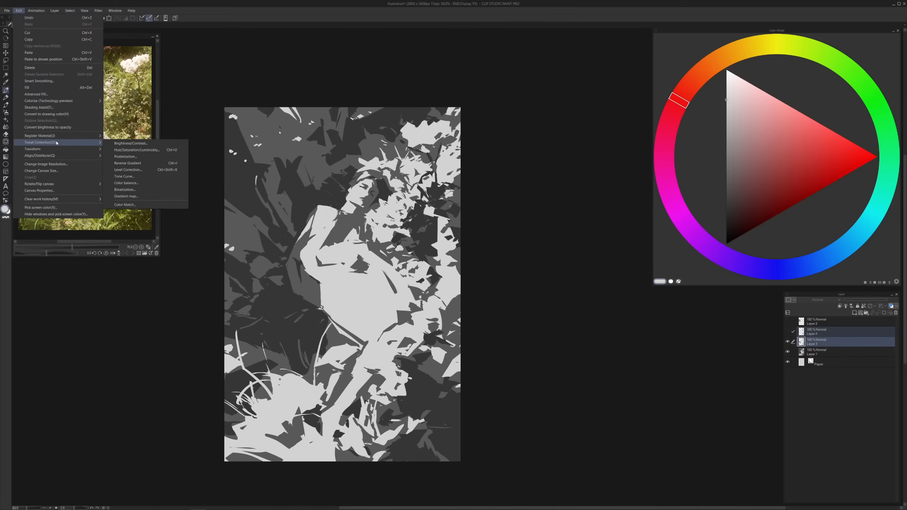
click(46, 165)
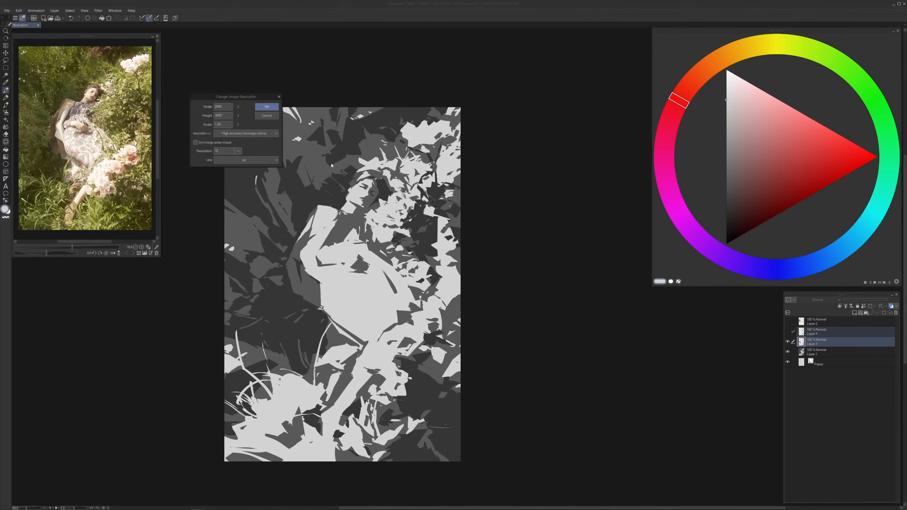
text(400)
click(267, 107)
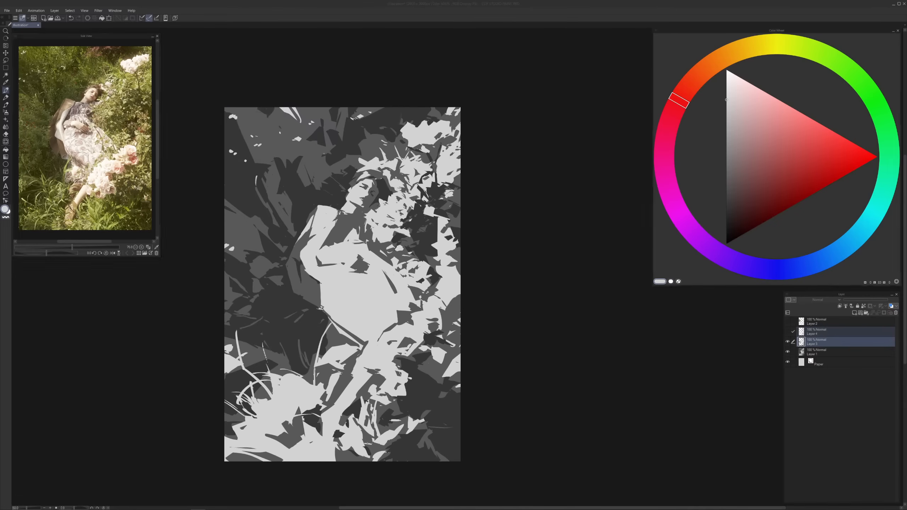
scroll(499, 246, down, 2)
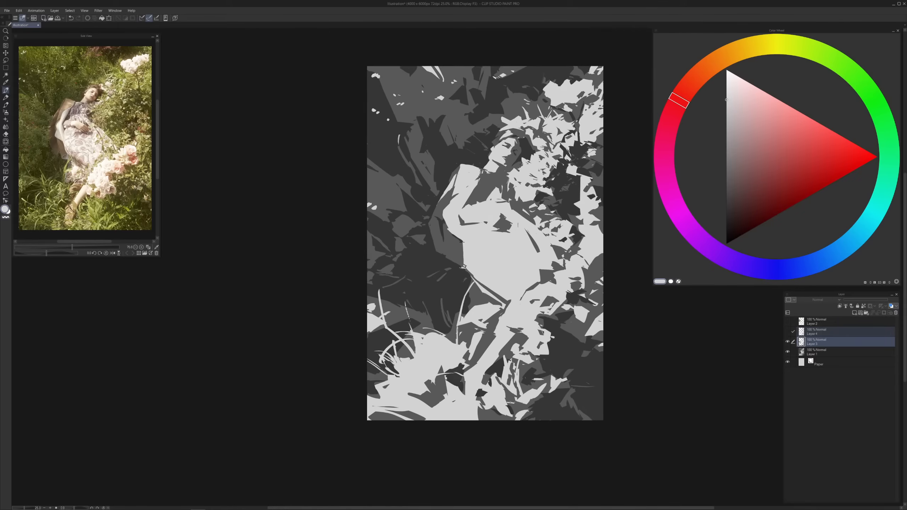
drag(508, 237, 420, 273)
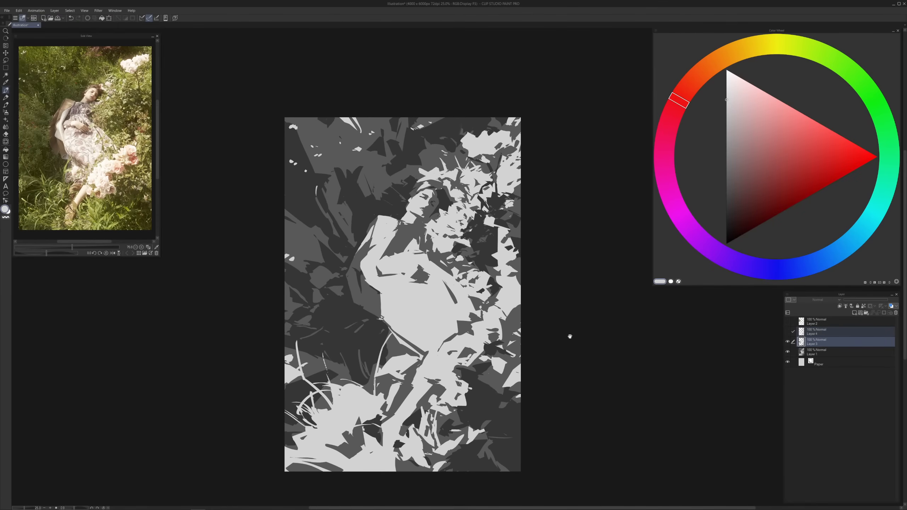
drag(570, 336, 536, 320)
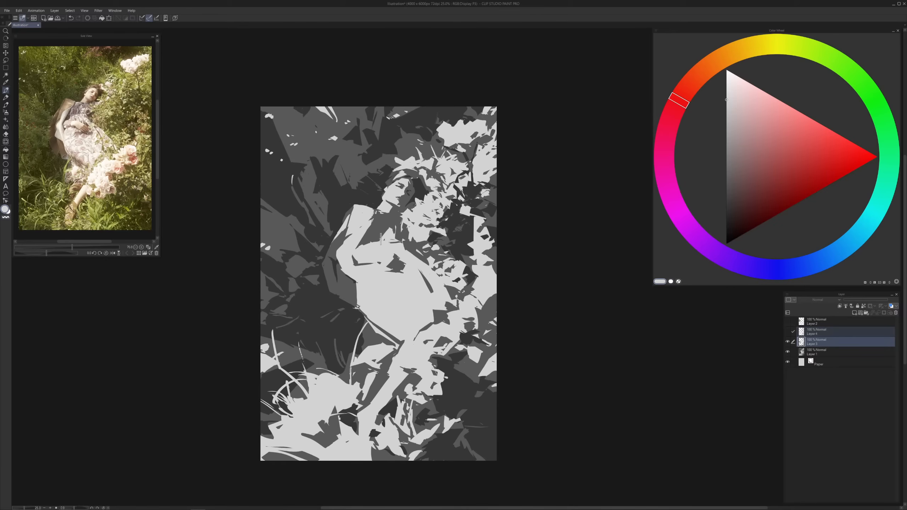
alt+click(367, 227)
alt+click(375, 201)
key(c)
key(c)
key(ctrl+z)
key(c)
mouse_move(365, 234)
mouse_down()
mouse_move(357, 246)
mouse_move(361, 235)
mouse_up()
key(ctrl+z)
Choose a lighter grey than the sampled flower grey and set up an empty layer above the merged painting
alt+click(475, 139)
drag(731, 87, 720, 81)
drag(463, 152, 447, 172)
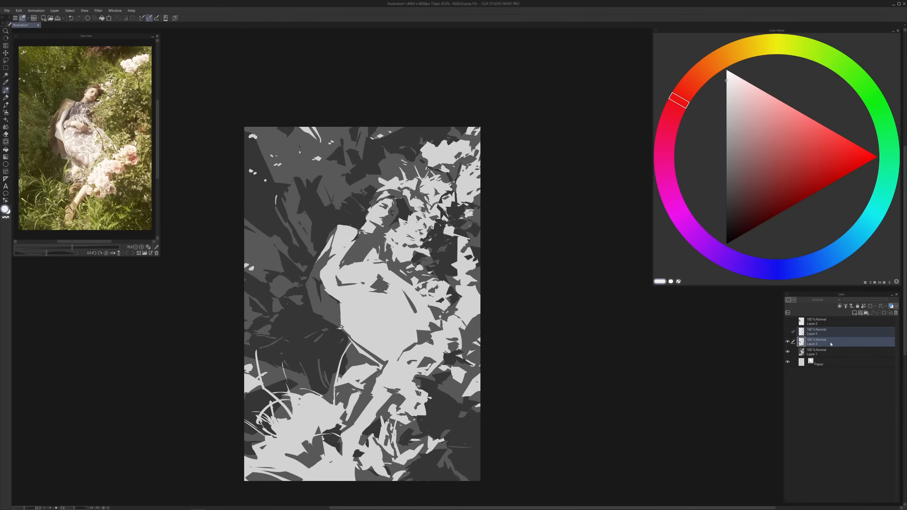
click(788, 342)
click(788, 343)
click(826, 342)
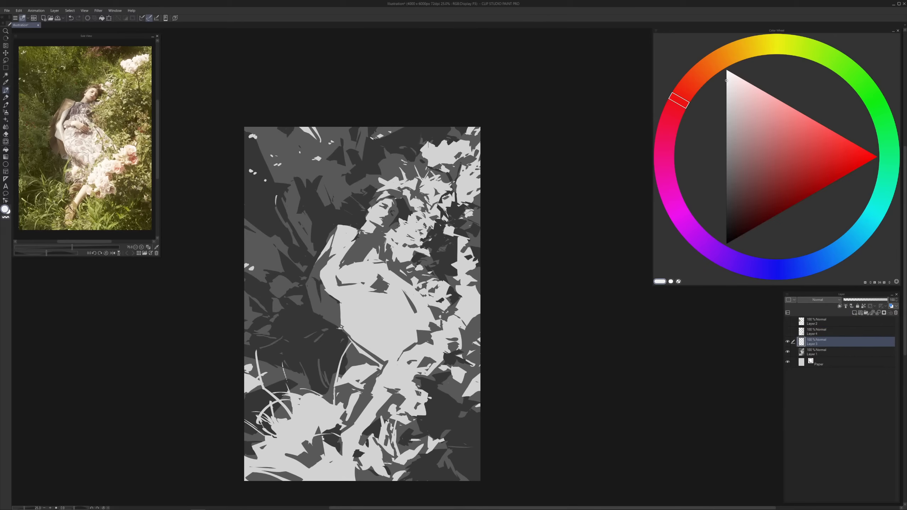
Paint near-white highlights on the large blossom in the painting's upper right, leaving light-grey accents inside it
mouse_move(428, 144)
mouse_down()
mouse_move(426, 154)
mouse_move(431, 148)
mouse_up()
key(ctrl+z)
mouse_move(432, 156)
mouse_down()
mouse_move(436, 167)
mouse_move(453, 154)
mouse_move(447, 163)
mouse_move(463, 142)
mouse_move(470, 153)
mouse_move(432, 153)
mouse_up()
alt+click(467, 148)
alt+click(439, 150)
alt+click(444, 157)
alt+click(433, 152)
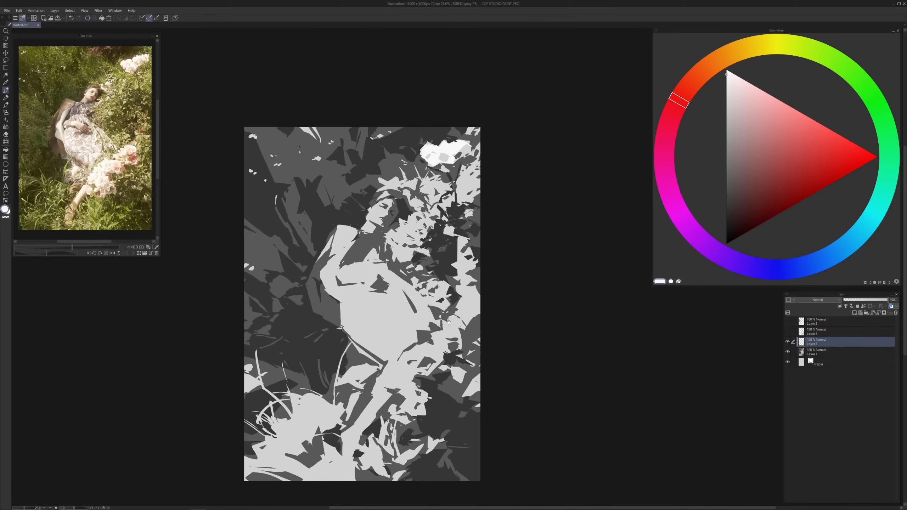
Add near-white highlights to the blossoms along the lower right side of the skirt
drag(449, 322, 454, 315)
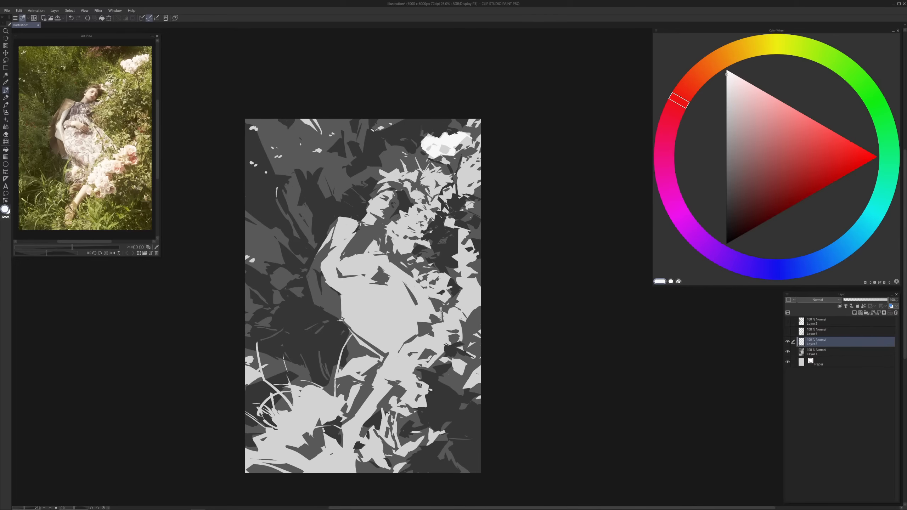
mouse_move(445, 317)
mouse_down()
mouse_move(455, 311)
mouse_move(446, 327)
mouse_up()
scroll(445, 333, down, 1)
mouse_move(423, 331)
mouse_down()
mouse_move(440, 330)
mouse_move(423, 338)
mouse_up()
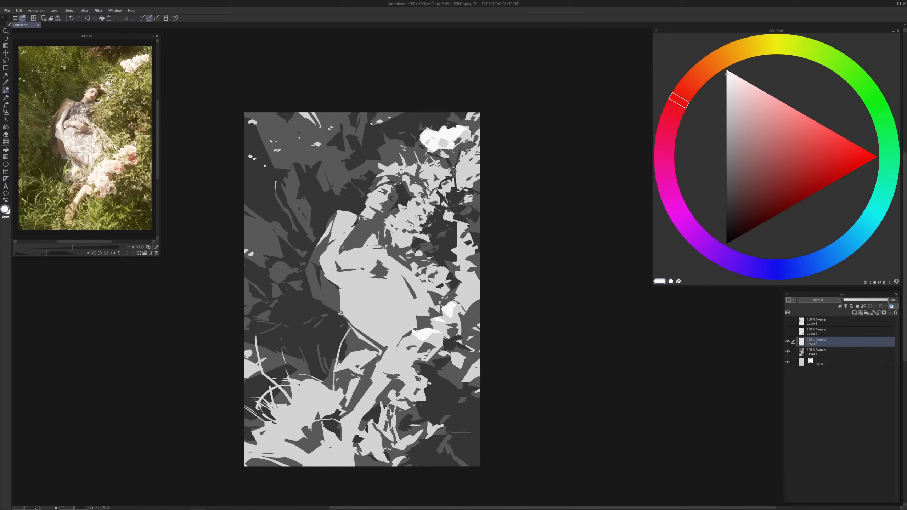
drag(406, 346, 416, 339)
Paint a near-white blossom below the skirt hem at the knees and shape its petals with sampled greys
key(c)
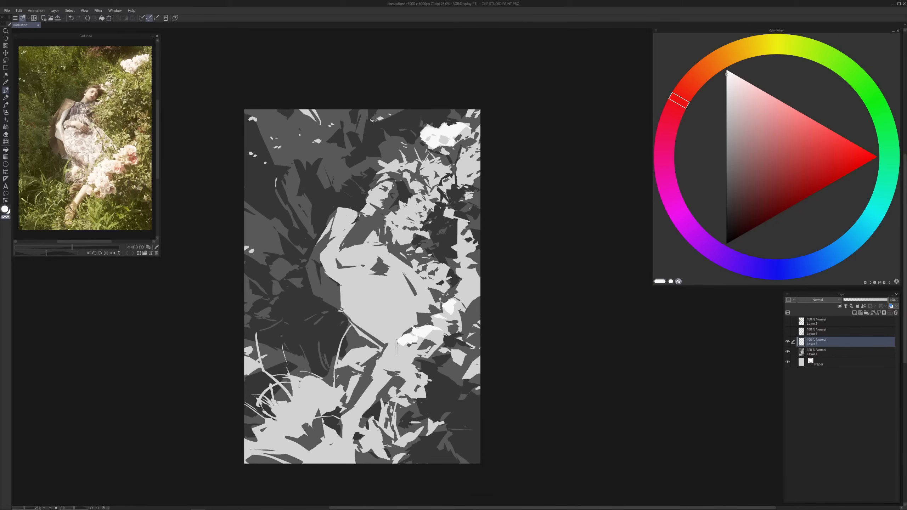
key(c)
mouse_move(394, 349)
mouse_down()
mouse_move(402, 372)
mouse_move(408, 351)
mouse_move(398, 356)
mouse_up()
alt+click(411, 348)
alt+click(413, 351)
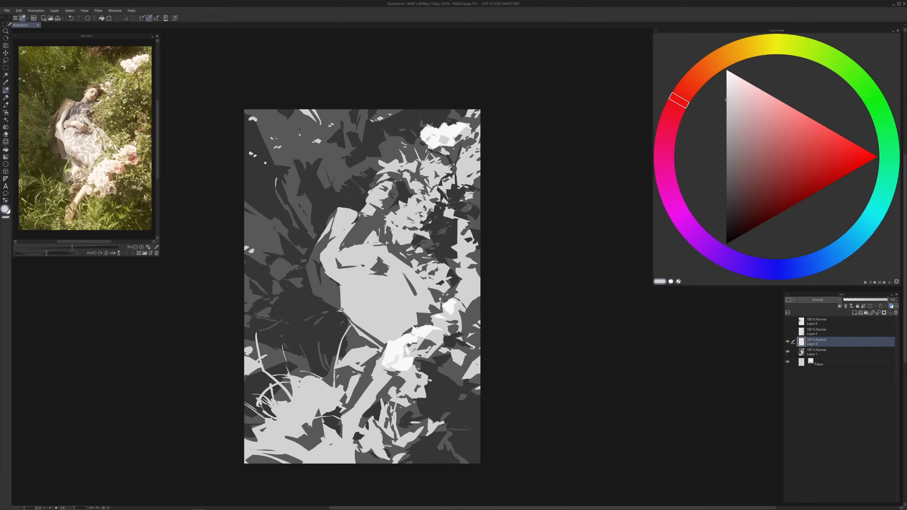
alt+click(407, 355)
alt+click(398, 353)
alt+click(397, 356)
drag(411, 376, 410, 367)
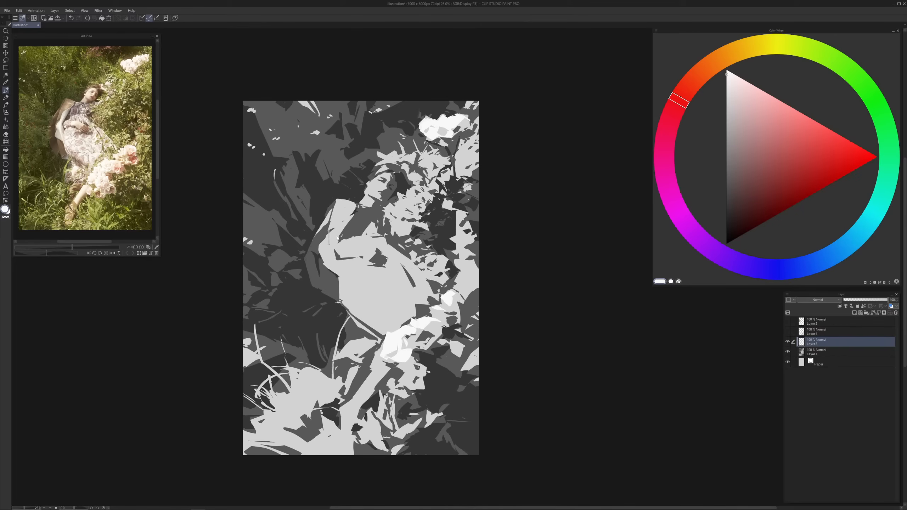
Paint a near-white highlight along the figure's bent arm and adjust its edges with sampled greys
drag(325, 244, 341, 234)
alt+click(326, 252)
alt+click(343, 230)
drag(328, 232, 339, 220)
alt+click(333, 239)
key(ctrl+z)
Paint a small near-white highlight on the bodice near the elbow and trim it with sampled light grey
mouse_move(353, 248)
mouse_down()
mouse_move(362, 248)
mouse_move(344, 255)
mouse_up()
key(ctrl+z)
alt+click(346, 254)
drag(350, 259, 357, 255)
alt+click(360, 249)
alt+click(367, 250)
drag(364, 248, 361, 254)
alt+click(359, 249)
Brighten the light patch just below the skirt hem and compare the last stroke undone and redone
drag(432, 313, 433, 306)
mouse_move(357, 341)
mouse_down()
mouse_move(390, 322)
mouse_move(363, 378)
mouse_up()
key(ctrl+z)
key(ctrl+y)
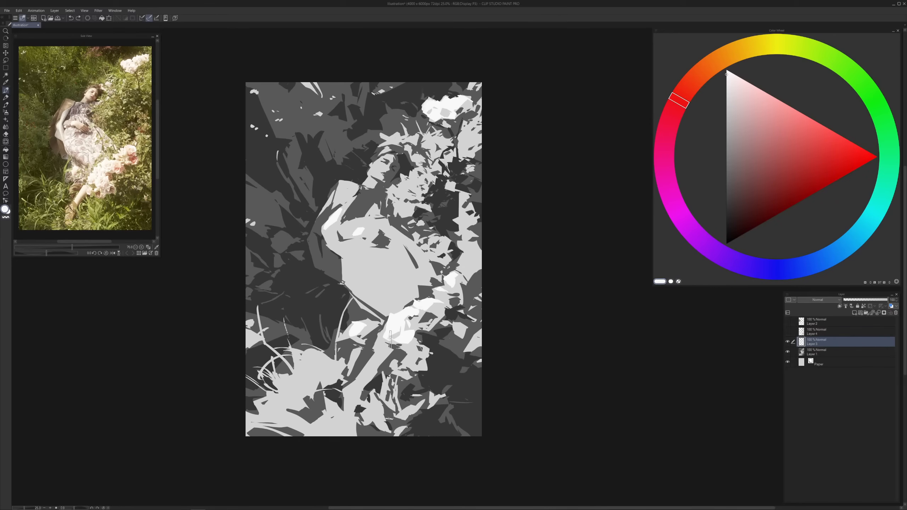
key(ctrl+z)
key(ctrl+y)
key(ctrl+z)
Paint a near-white highlight along the lower leg and refine its edges and the blossoms above with sampled greys
drag(384, 345, 360, 385)
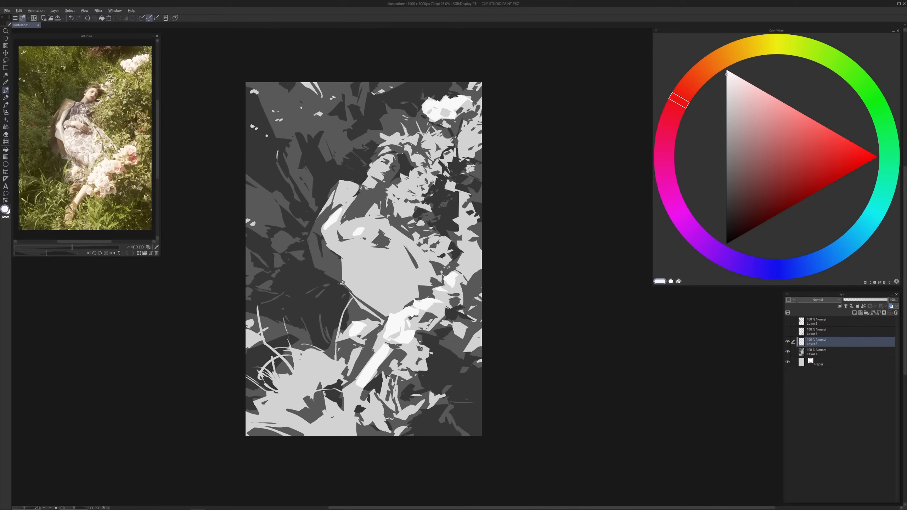
alt+click(382, 367)
drag(393, 349, 368, 384)
alt+click(364, 387)
alt+click(362, 391)
key(c)
key(c)
alt+click(357, 411)
mouse_move(381, 350)
mouse_down()
mouse_move(368, 368)
mouse_move(383, 343)
mouse_up()
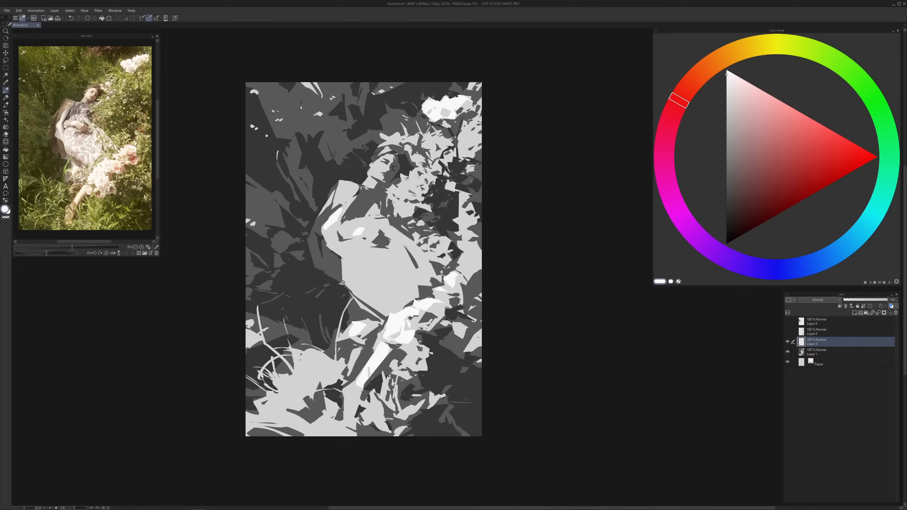
mouse_move(428, 314)
mouse_down()
mouse_move(438, 307)
mouse_move(440, 315)
mouse_up()
Compare the painting with the highlight layer hidden and shown
click(787, 342)
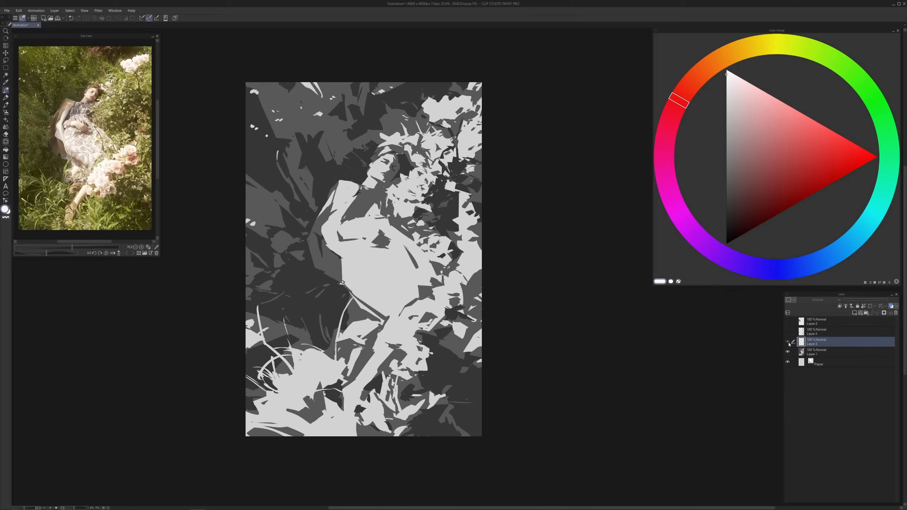
click(788, 342)
click(787, 343)
click(788, 342)
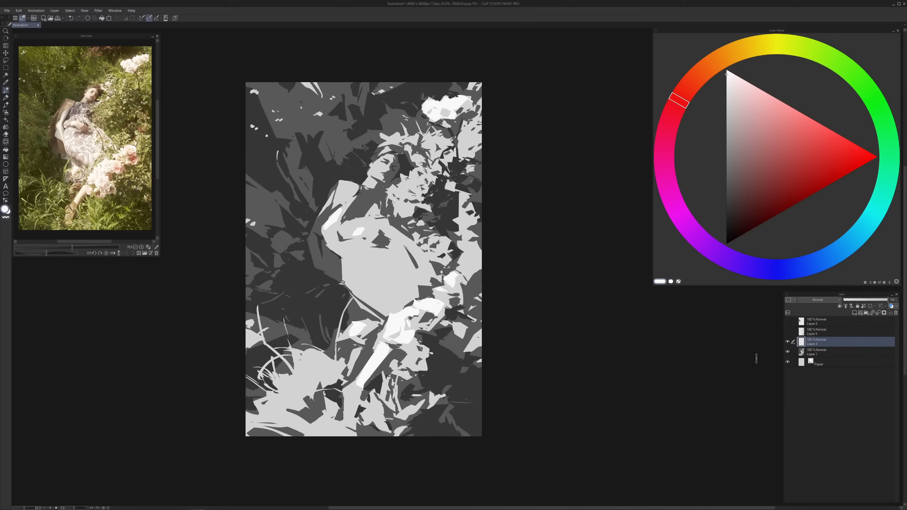
Add a new layer and paint textured dark and mid-grey variations into the background foliage above the figure
click(855, 312)
drag(401, 130, 389, 176)
alt+click(391, 203)
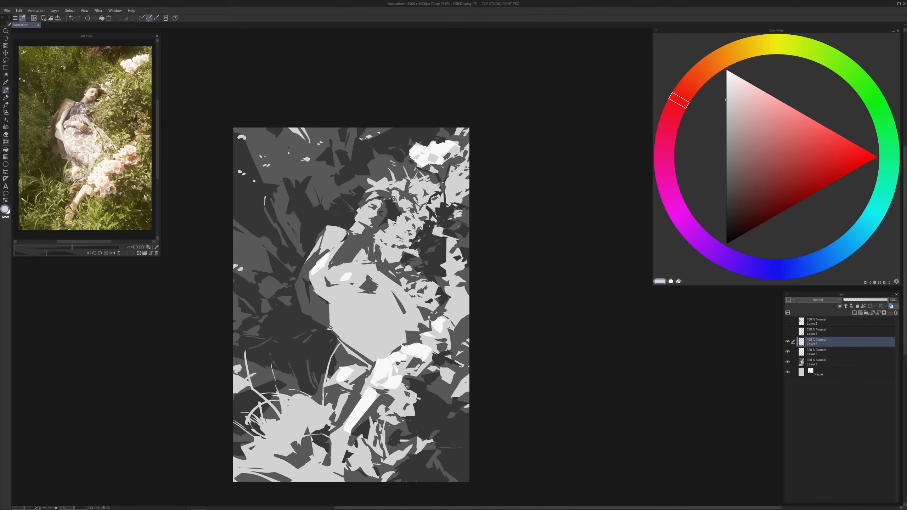
mouse_move(389, 195)
mouse_down()
mouse_move(372, 214)
mouse_move(396, 185)
mouse_move(389, 171)
mouse_move(393, 182)
mouse_move(347, 154)
mouse_move(311, 146)
mouse_move(282, 161)
mouse_move(307, 189)
mouse_move(293, 214)
mouse_move(316, 177)
mouse_move(286, 186)
mouse_move(293, 214)
mouse_move(314, 227)
mouse_up()
alt+click(342, 207)
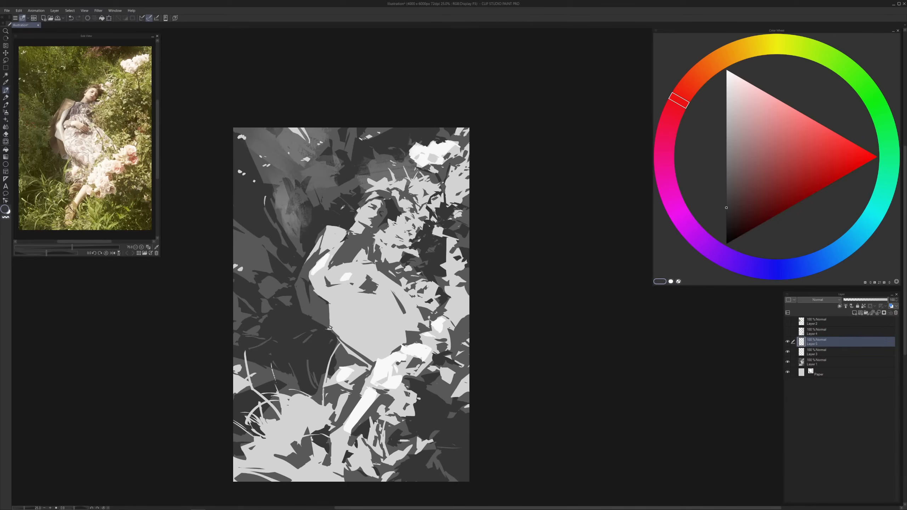
click(727, 221)
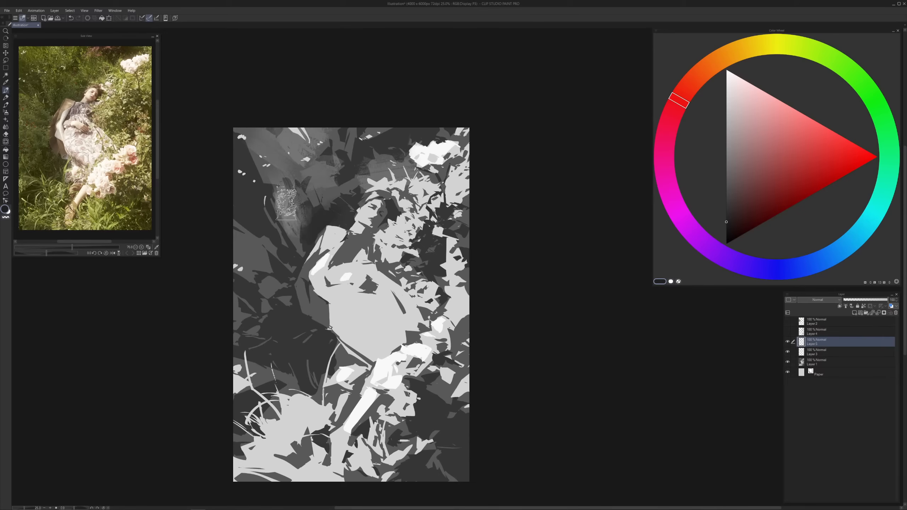
alt+click(317, 193)
mouse_move(317, 192)
mouse_down()
mouse_move(296, 250)
mouse_move(304, 208)
mouse_move(293, 184)
mouse_up()
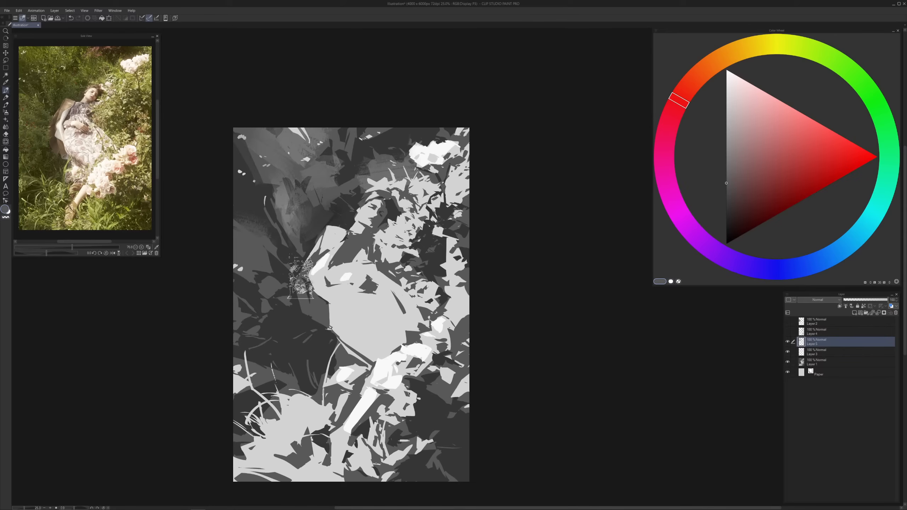
Paint textured sampled greys into the background foliage and cape beside the figure's elbow and waist
alt+click(262, 221)
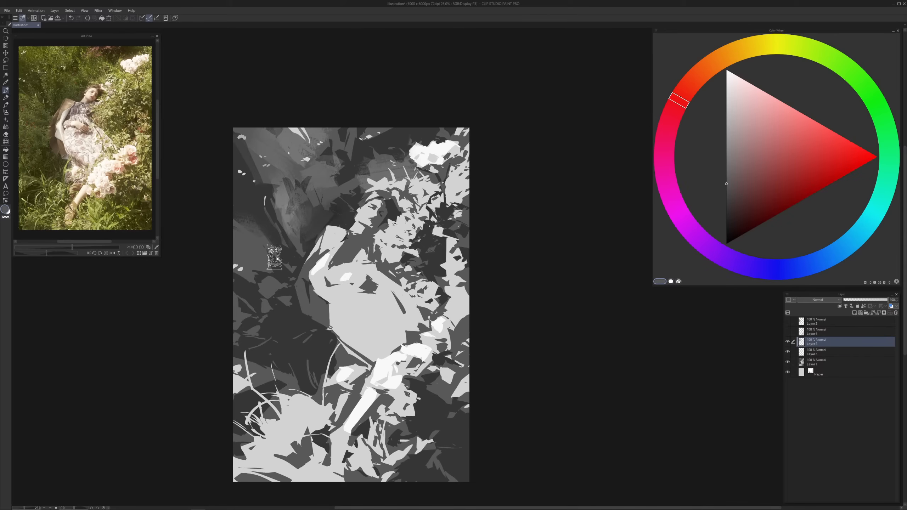
alt+click(266, 255)
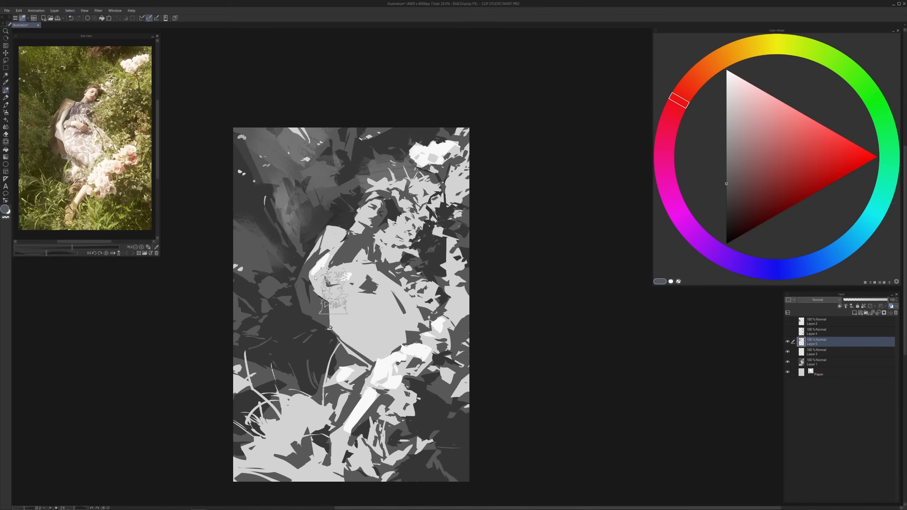
alt+click(309, 302)
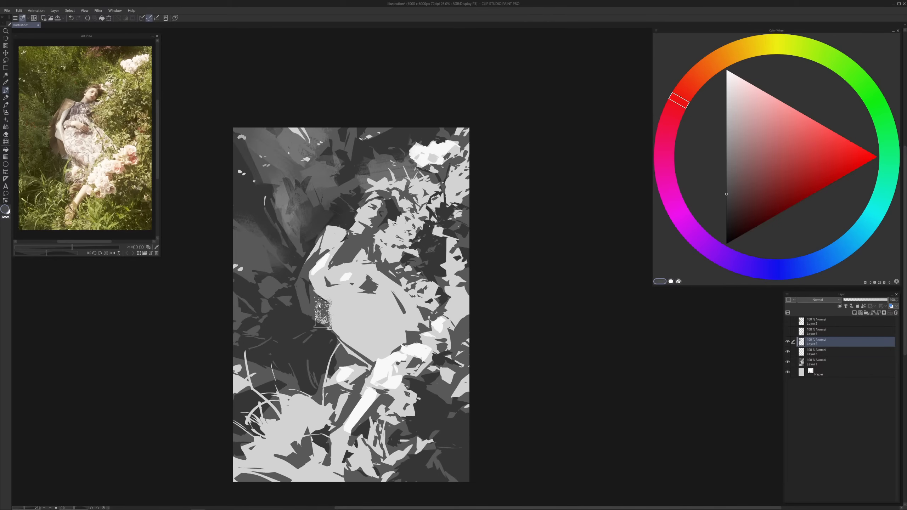
drag(305, 287, 305, 304)
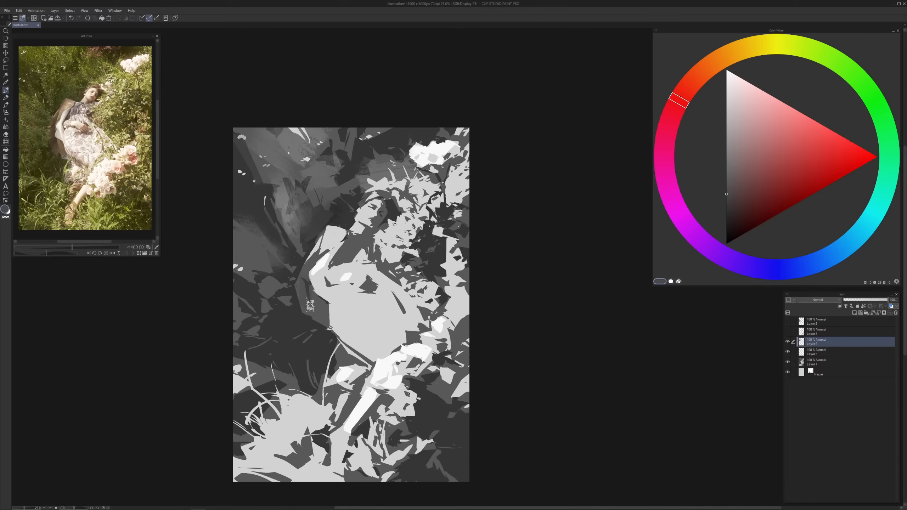
alt+click(326, 301)
Deepen the shadow in the foliage below the figure's hip with soft strokes of sampled dark grey
alt+click(304, 321)
mouse_move(305, 320)
mouse_down()
mouse_move(296, 339)
mouse_move(309, 331)
mouse_move(285, 328)
mouse_move(304, 317)
mouse_move(308, 332)
mouse_move(312, 320)
mouse_move(302, 322)
mouse_move(289, 297)
mouse_move(298, 315)
mouse_move(300, 303)
mouse_move(329, 333)
mouse_move(298, 391)
mouse_move(317, 375)
mouse_move(306, 358)
mouse_up()
alt+click(304, 323)
alt+click(308, 337)
alt+click(303, 322)
alt+click(302, 321)
alt+click(309, 359)
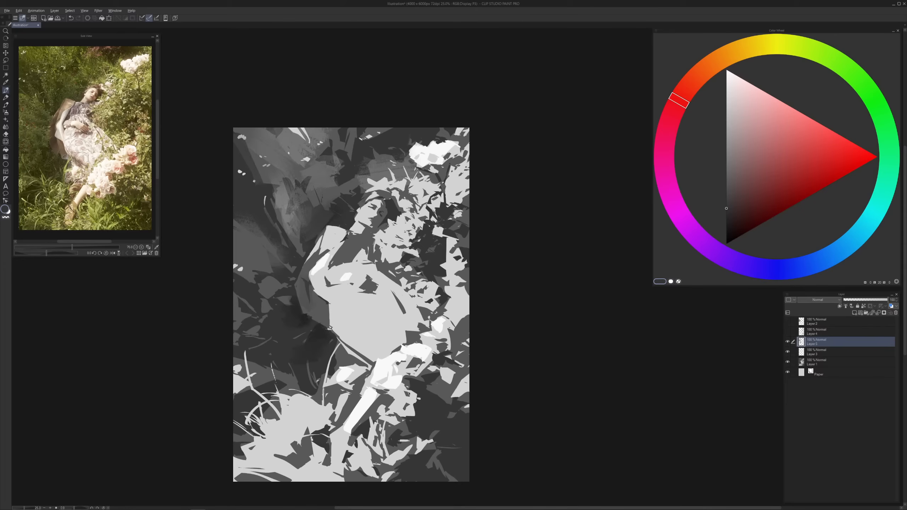
Select blade-shaped areas in the grass below the hip, paint textured light grey inside them, and clear the selection
alt+click(298, 398)
key([)
drag(275, 370, 286, 387)
key(l)
drag(245, 342, 294, 400)
drag(300, 342, 317, 396)
drag(316, 360, 312, 383)
mouse_move(327, 369)
mouse_down()
mouse_move(330, 411)
mouse_move(341, 345)
mouse_up()
key(b)
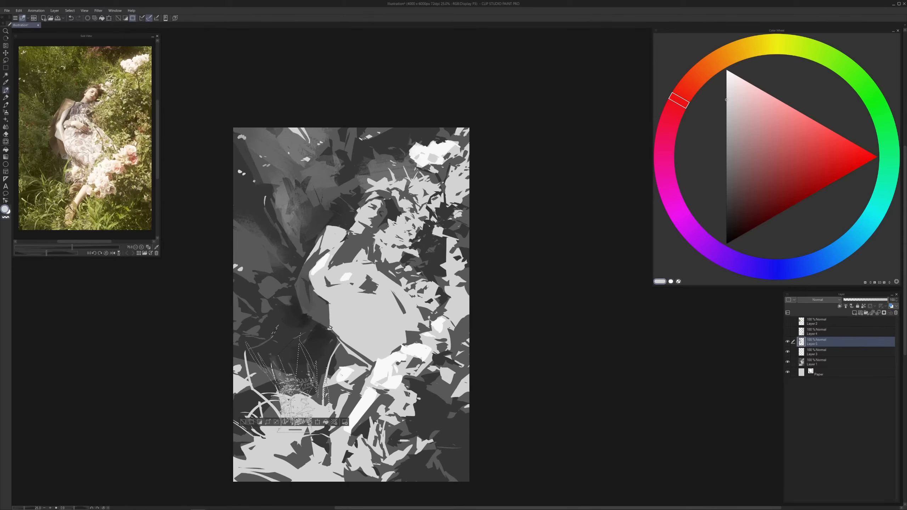
mouse_move(275, 390)
mouse_down()
mouse_move(302, 343)
mouse_move(317, 367)
mouse_up()
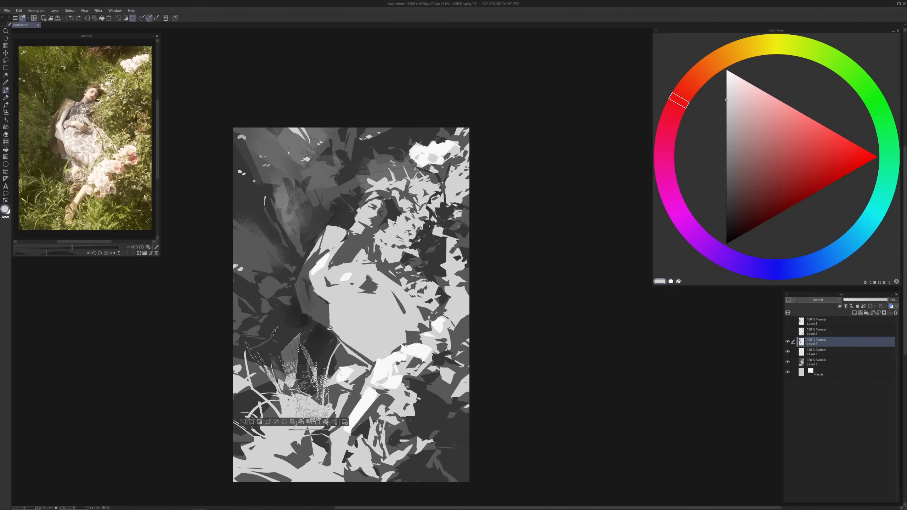
key(ctrl+d)
Lasso jagged leaf shapes in the lower-right foliage and irregular patches in the grass around the foot
drag(409, 384, 386, 363)
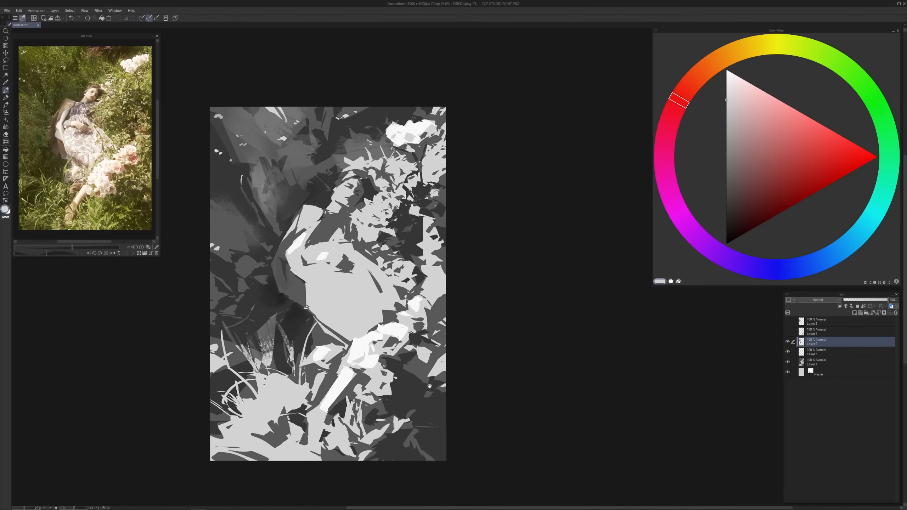
key(l)
mouse_move(432, 395)
mouse_down()
mouse_move(425, 371)
mouse_move(356, 390)
mouse_up()
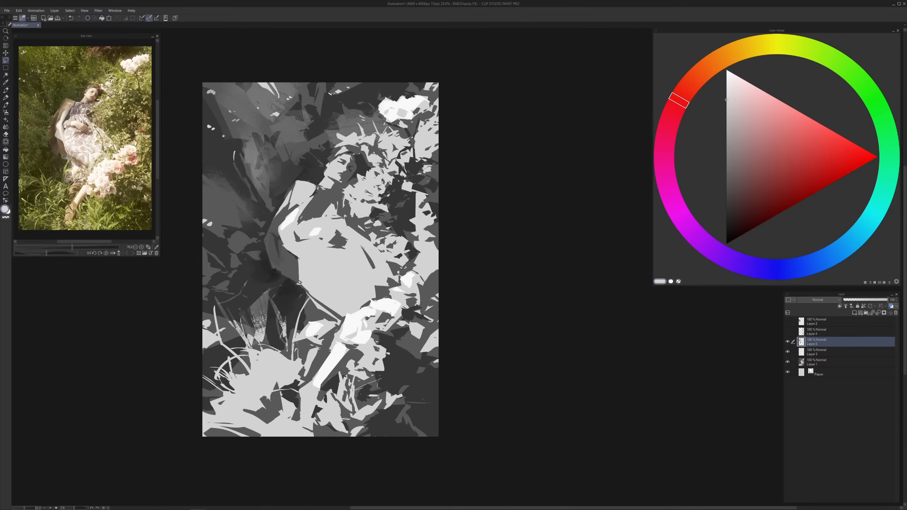
drag(406, 414, 420, 392)
drag(403, 436, 373, 423)
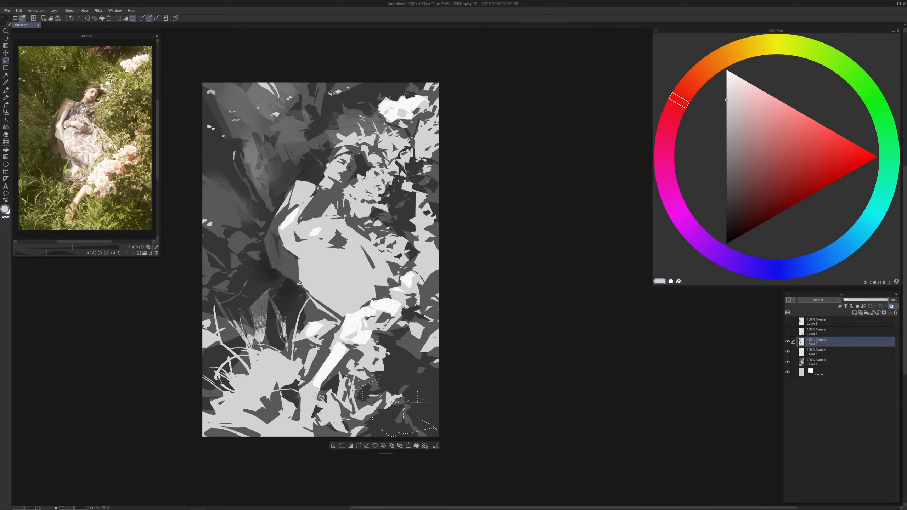
drag(319, 396, 333, 386)
mouse_move(251, 397)
mouse_down()
mouse_move(261, 397)
mouse_move(209, 399)
mouse_up()
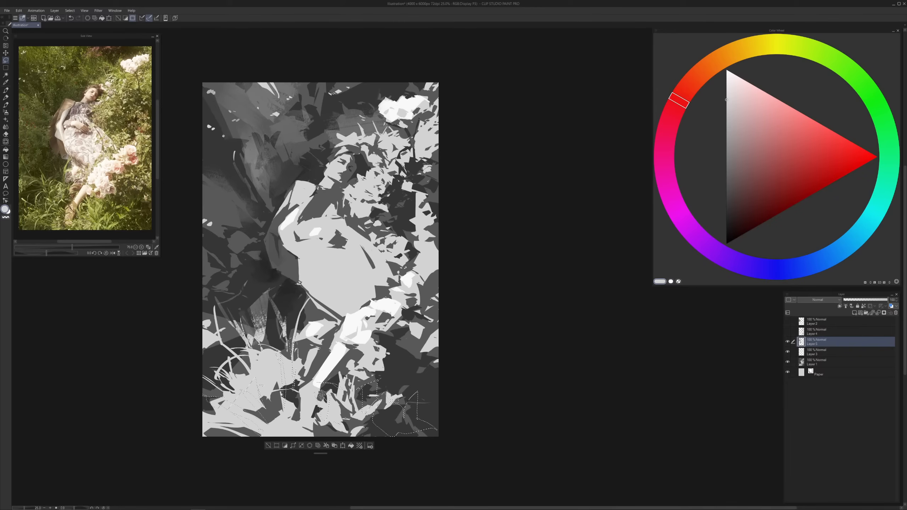
Paint a light textured leaf inside the lower-right selection and shade it with darker grey
key(p)
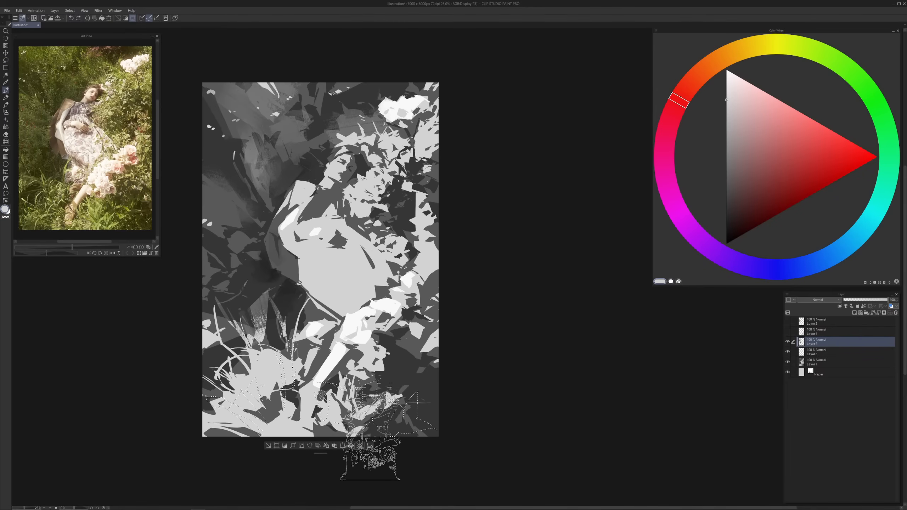
mouse_move(352, 443)
mouse_down()
mouse_move(390, 408)
mouse_move(507, 360)
mouse_move(419, 416)
mouse_move(422, 424)
mouse_move(451, 399)
mouse_move(444, 431)
mouse_up()
alt+click(423, 385)
click(727, 219)
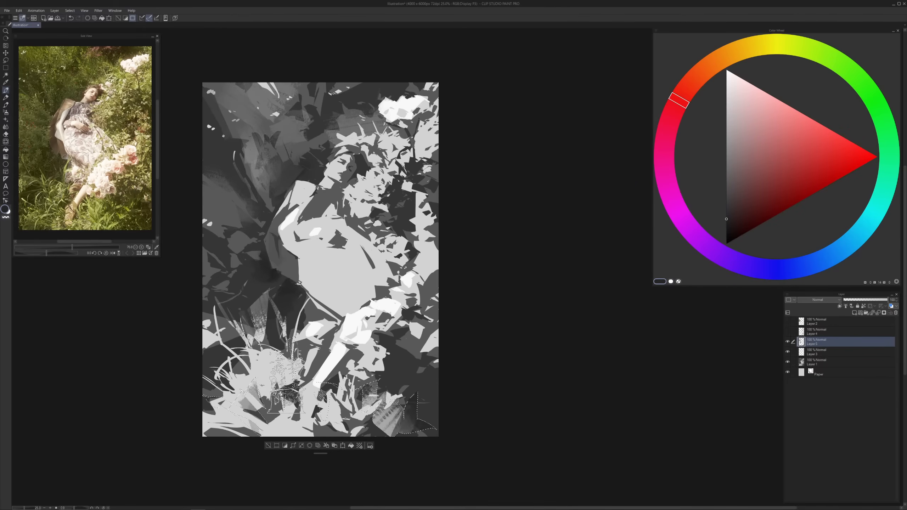
Break up the selected grass beside the foot with dark and sampled light texture, then clear the selection
drag(287, 382, 297, 385)
drag(263, 424, 241, 413)
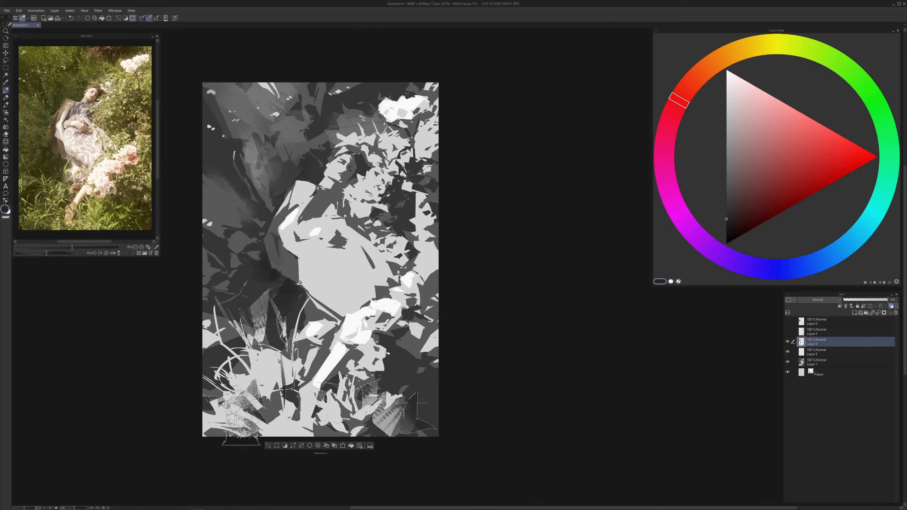
drag(307, 359, 301, 350)
click(726, 184)
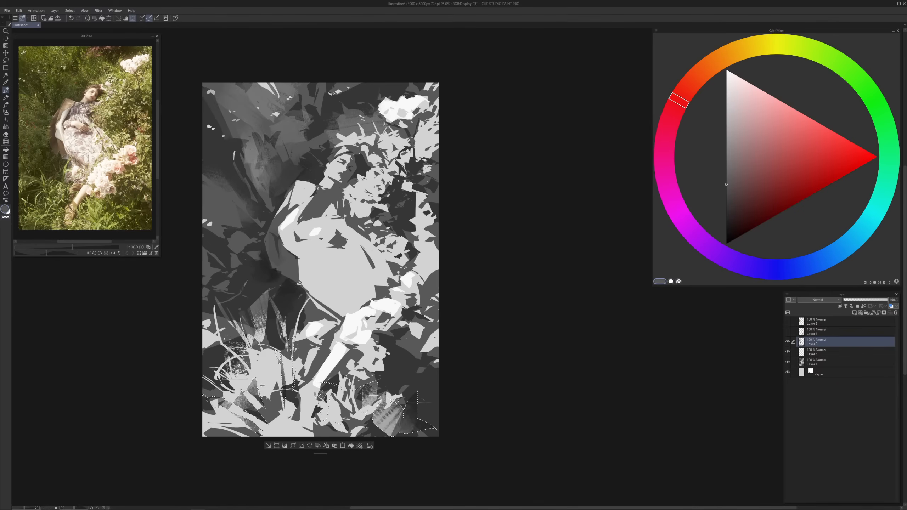
drag(220, 388, 271, 391)
key(ctrl+z)
alt+click(240, 377)
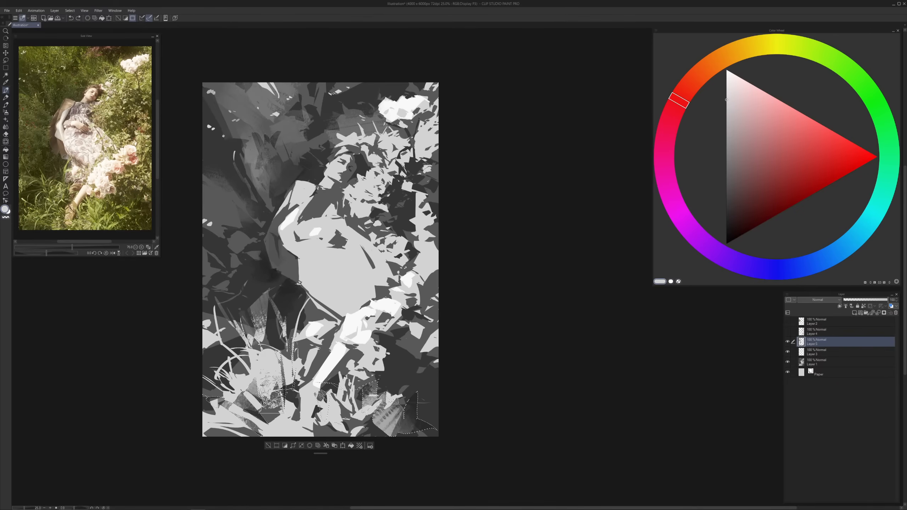
key(ctrl+d)
Shade the lower edge of the skirt with a soft mid-grey gradient
alt+click(251, 385)
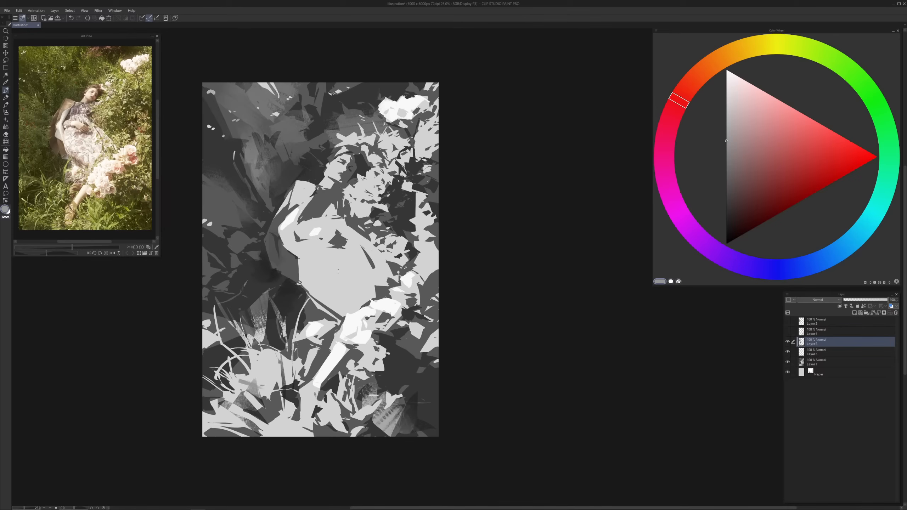
alt+click(308, 274)
drag(300, 282, 335, 309)
key(ctrl+z)
alt+click(325, 282)
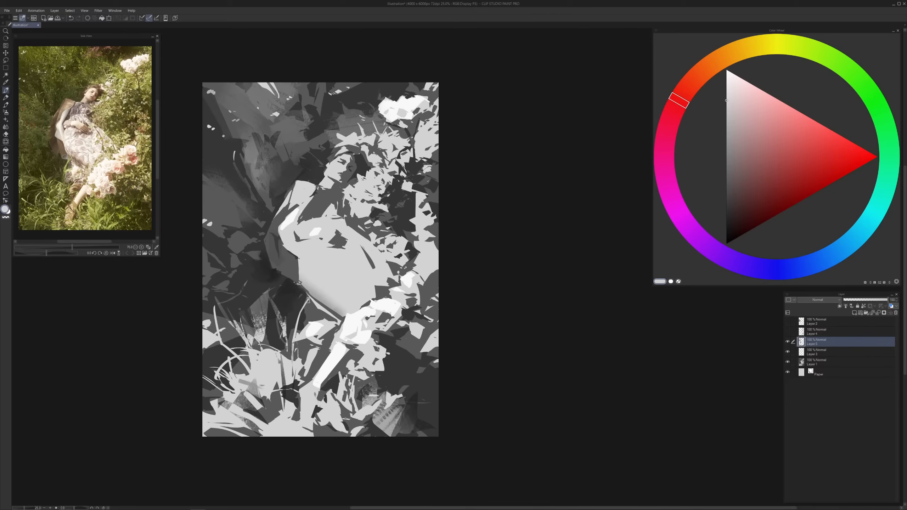
Soften and reshape the light patch just below the skirt hem with sampled greys and near-white
mouse_move(336, 316)
mouse_down()
mouse_move(316, 299)
mouse_move(327, 313)
mouse_move(306, 315)
mouse_up()
alt+click(317, 307)
alt+click(321, 323)
alt+click(317, 331)
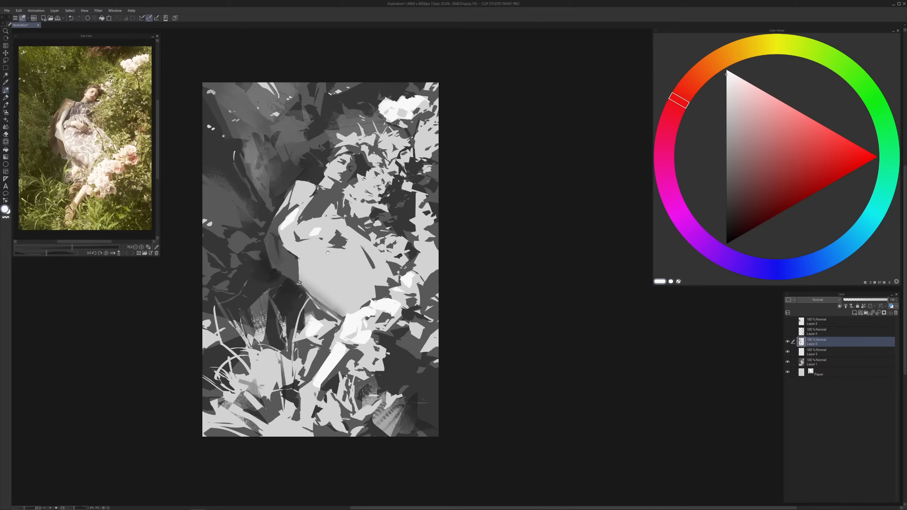
drag(328, 253, 340, 254)
key(alt)
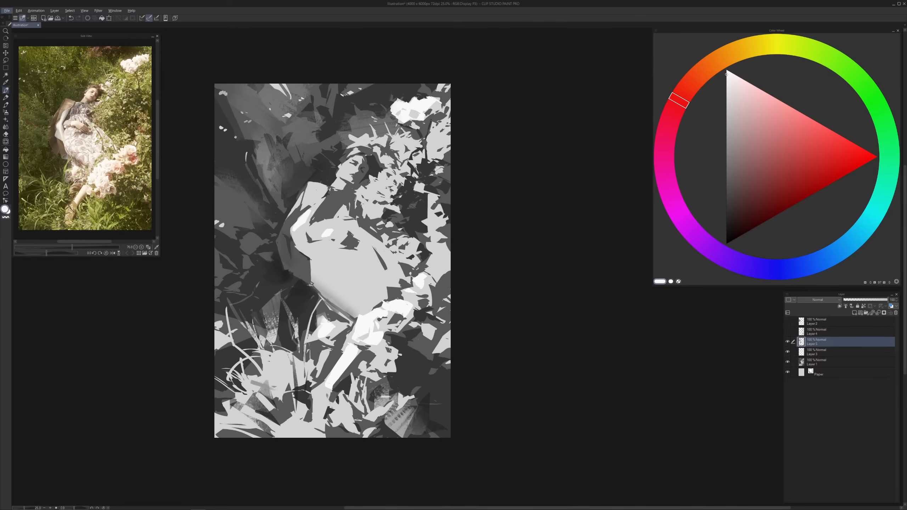
key(alt)
drag(323, 326, 321, 307)
key(alt)
key(alt)
Darken the gap beneath the skirt and refine the edge between the skirt and cape with sampled greys
alt+click(330, 313)
alt+click(314, 284)
drag(733, 218, 726, 220)
alt+click(331, 319)
drag(736, 218, 726, 218)
alt+click(314, 266)
drag(315, 263, 326, 297)
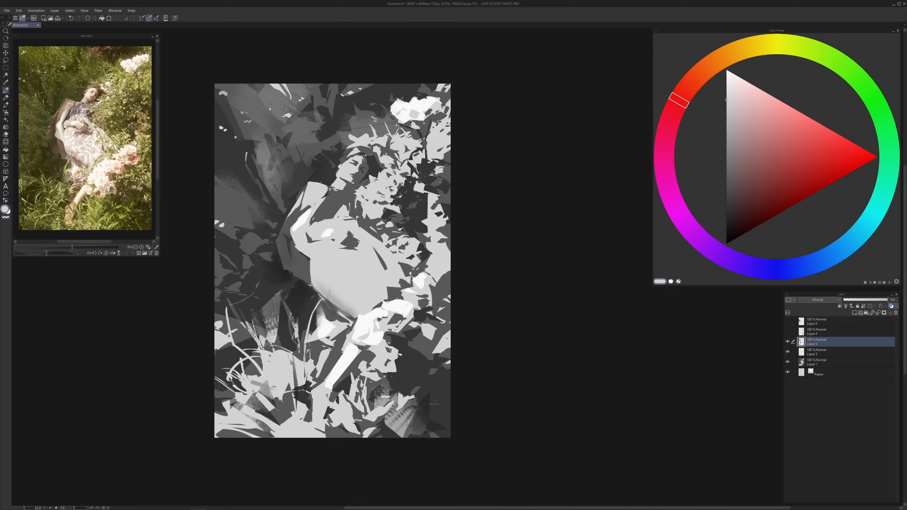
alt+click(342, 315)
alt+click(308, 289)
alt+click(302, 268)
Shade the cape over the figure's shoulder in mid-grey and refine its upper edge with sampled dark grey
alt+click(316, 205)
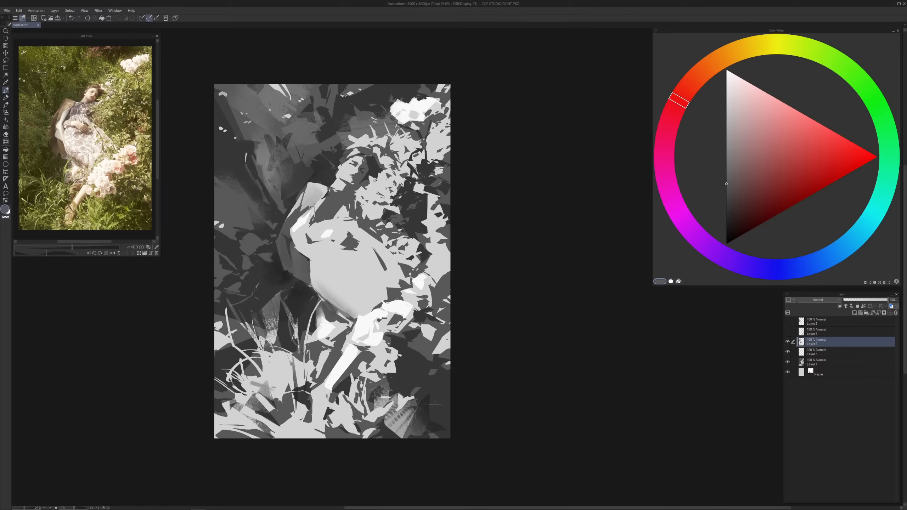
drag(302, 208, 318, 187)
key(ctrl+z)
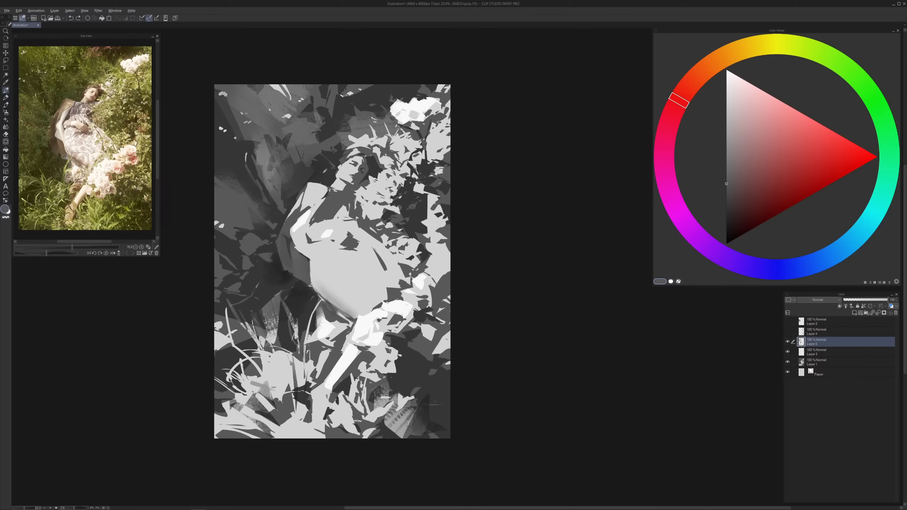
alt+click(325, 171)
mouse_move(317, 187)
mouse_down()
mouse_move(300, 213)
mouse_move(326, 186)
mouse_up()
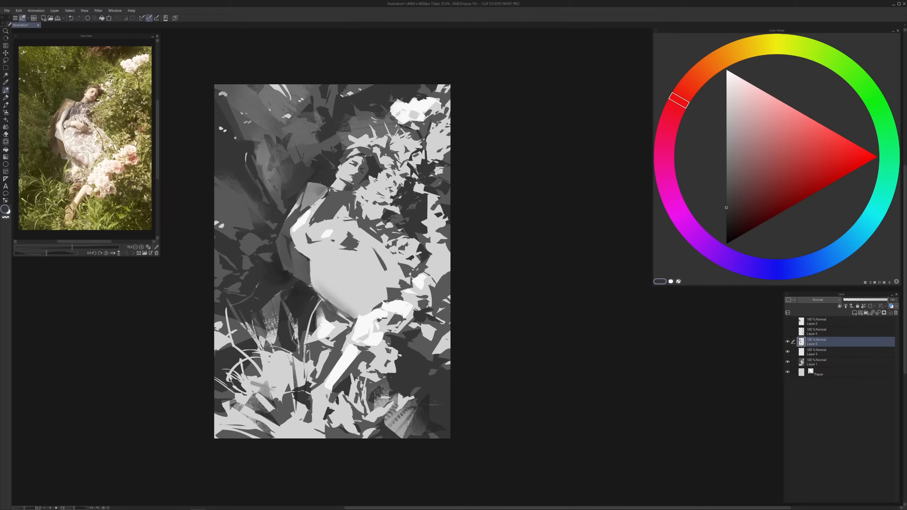
Refine the values of the figure's face and hair with small strokes of sampled greys
drag(354, 193, 404, 223)
alt+click(342, 206)
scroll(363, 224, up, 1)
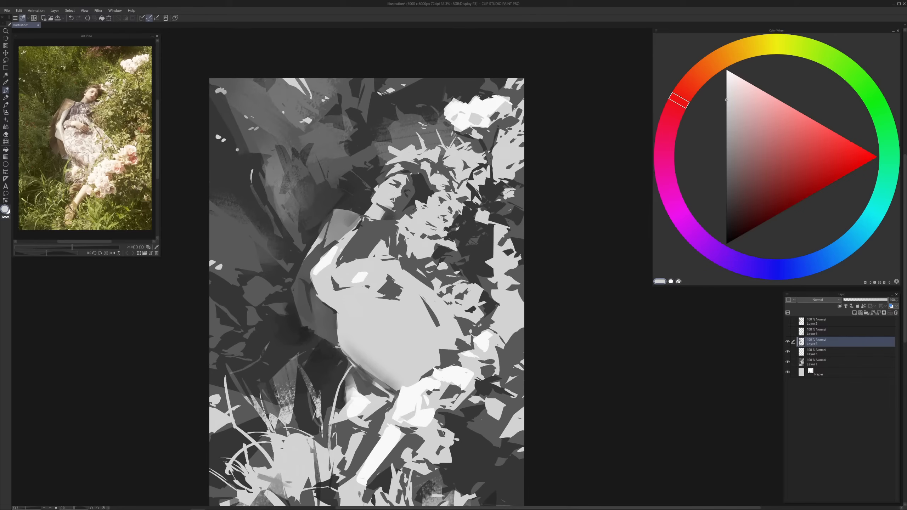
drag(393, 188, 400, 182)
alt+click(366, 178)
alt+click(386, 196)
alt+click(365, 190)
alt+click(385, 180)
alt+click(382, 184)
Add textured light and mid-grey strokes to the foliage just above the figure's head
mouse_move(391, 166)
mouse_down()
mouse_move(402, 147)
mouse_move(413, 159)
mouse_move(421, 135)
mouse_up()
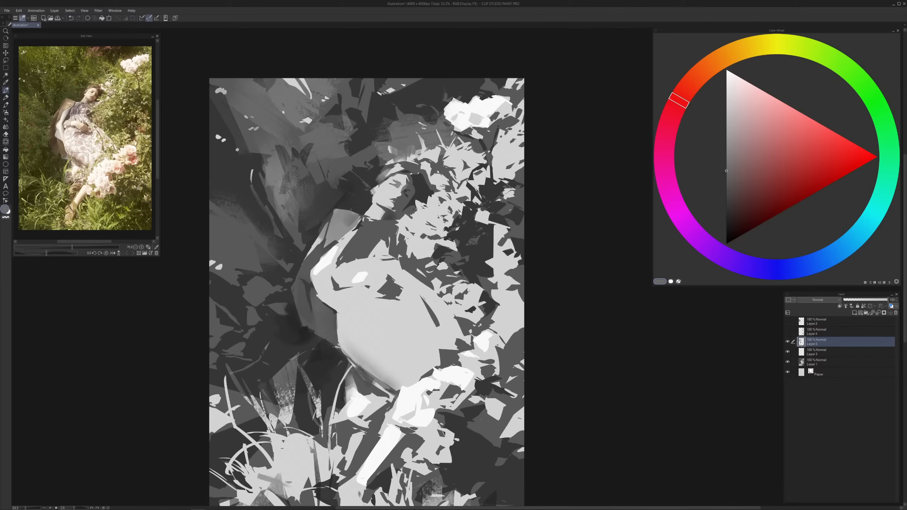
scroll(460, 214, down, 1)
alt+click(430, 171)
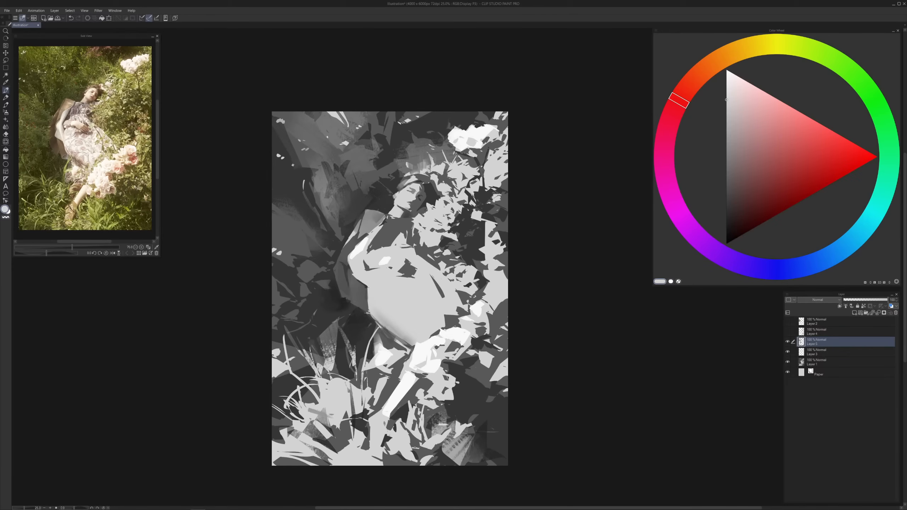
mouse_move(428, 161)
mouse_down()
mouse_move(422, 144)
mouse_move(433, 136)
mouse_move(390, 150)
mouse_up()
alt+click(433, 150)
alt+click(421, 150)
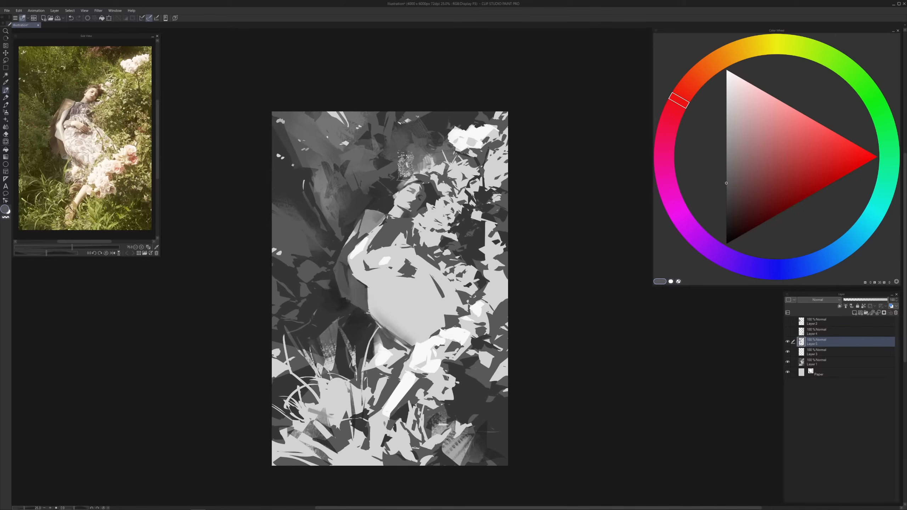
alt+click(395, 132)
Lasso spiky leaf shapes across the upper background foliage and paint lighter grey texture inside them
key(m)
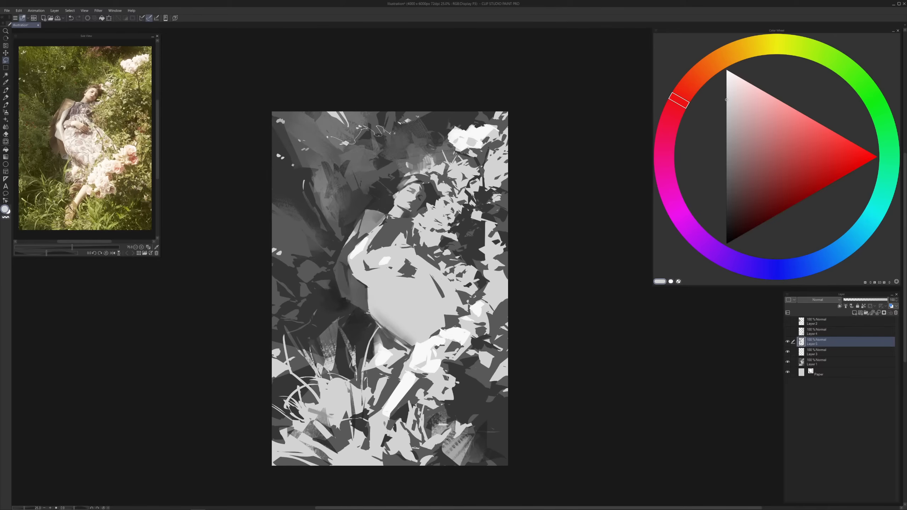
drag(397, 120, 398, 120)
mouse_move(291, 114)
mouse_down()
mouse_move(335, 154)
mouse_move(314, 116)
mouse_up()
mouse_move(282, 141)
mouse_down()
mouse_move(305, 168)
mouse_move(283, 143)
mouse_up()
mouse_move(273, 189)
mouse_down()
mouse_move(323, 234)
mouse_move(317, 225)
mouse_up()
mouse_move(313, 165)
mouse_down()
mouse_move(314, 215)
mouse_move(341, 236)
mouse_move(361, 183)
mouse_move(365, 206)
mouse_move(376, 200)
mouse_move(381, 174)
mouse_up()
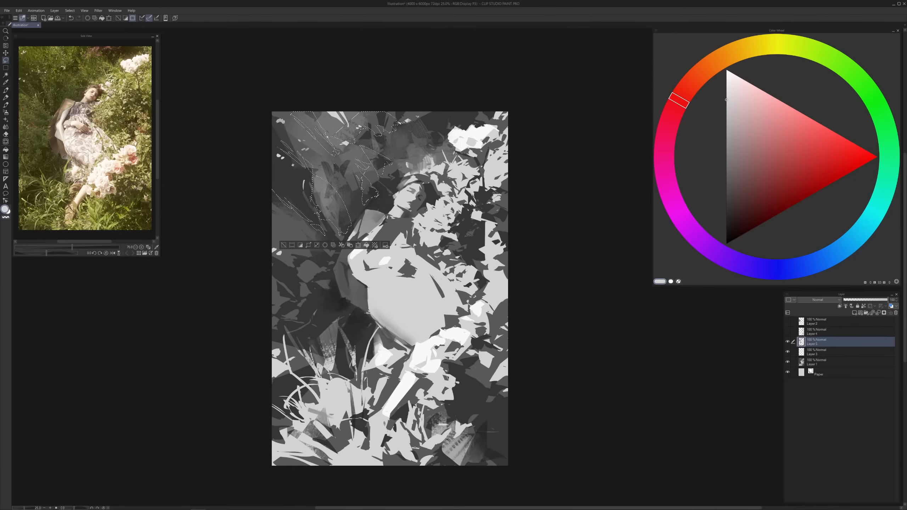
key(p)
mouse_move(389, 164)
mouse_down()
mouse_move(407, 200)
mouse_move(310, 165)
mouse_move(377, 171)
mouse_move(357, 256)
mouse_move(417, 241)
mouse_move(391, 281)
mouse_move(435, 238)
mouse_up()
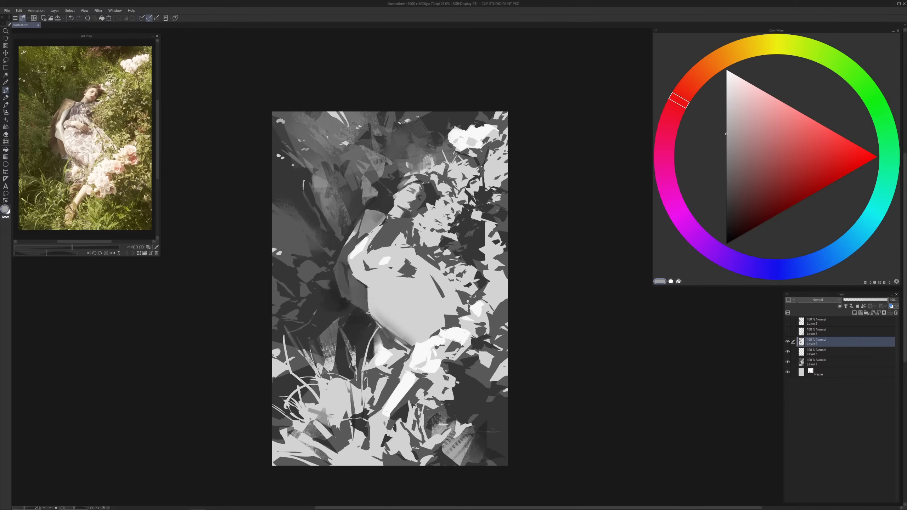
key(ctrl+z)
Enlarge the brush and blend sampled greys into the foliage beside and above the figure's head
alt+click(392, 168)
key(bracketright)
key(bracketright)
key(bracketright)
alt+click(392, 184)
drag(353, 189, 411, 158)
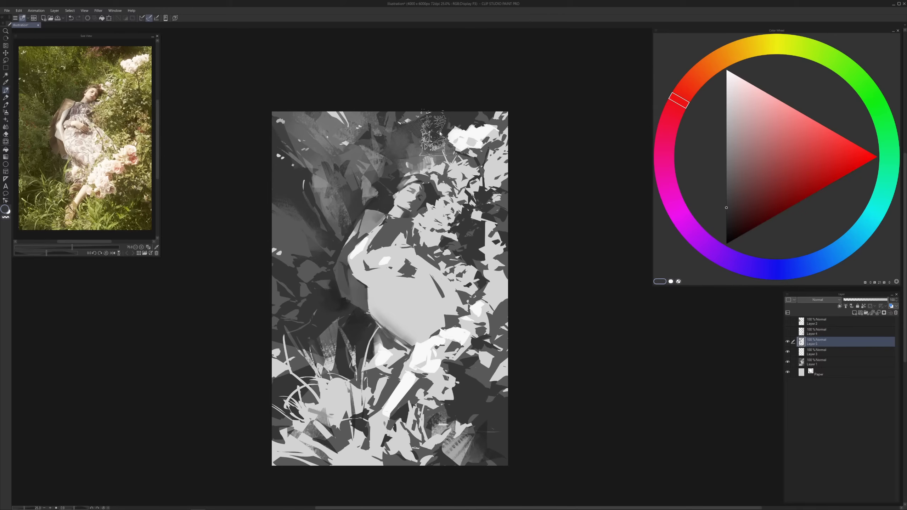
Darken the background beside the upper-right blossom cluster with progressively darker greys
click(434, 129)
click(725, 216)
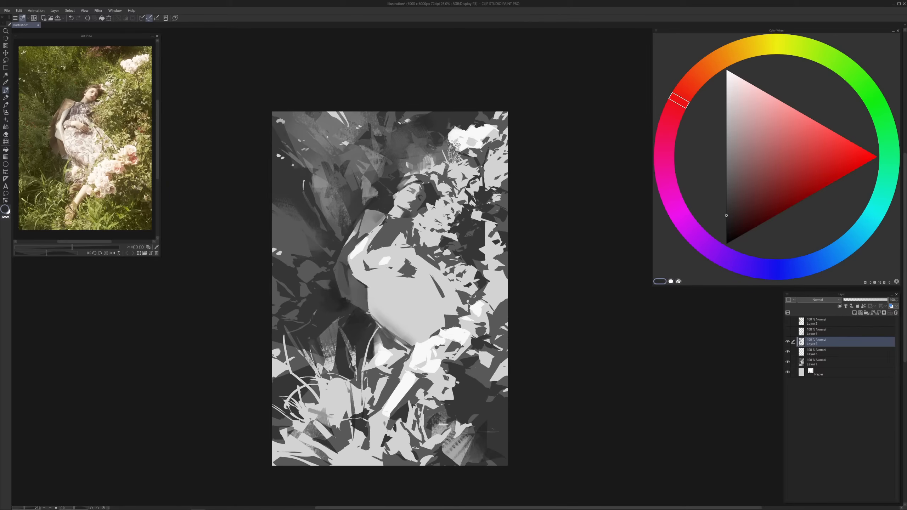
drag(444, 135, 447, 131)
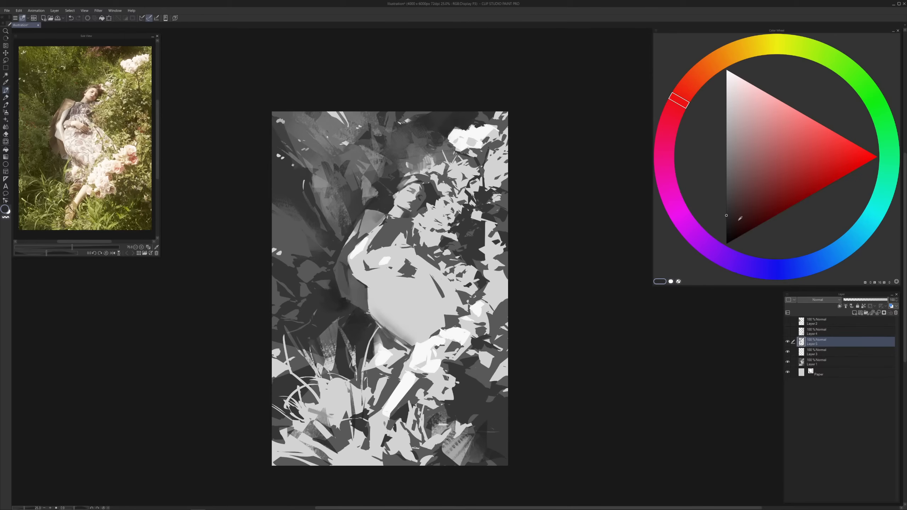
click(726, 224)
drag(441, 123, 432, 123)
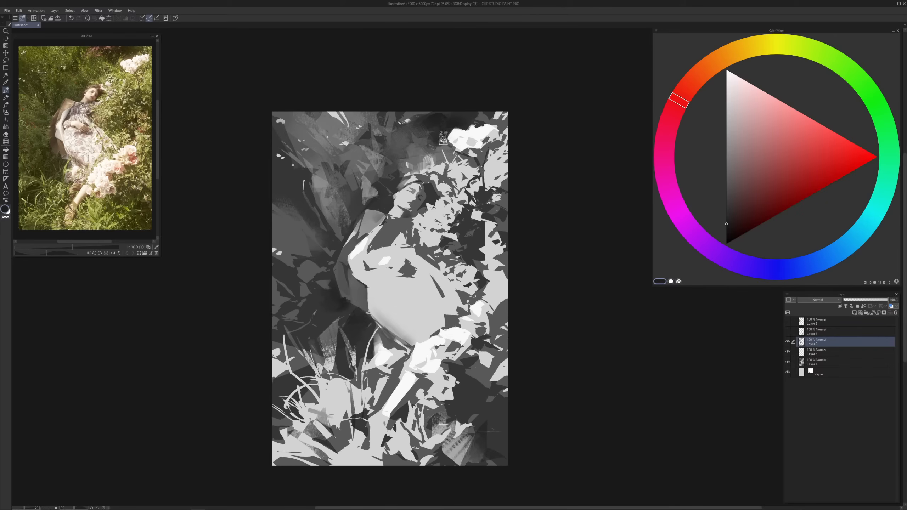
Sample dark greys and white around the upper-right blossom cluster and touch up its petals and the background above it
alt+click(455, 136)
alt+click(448, 143)
alt+click(484, 153)
alt+click(464, 143)
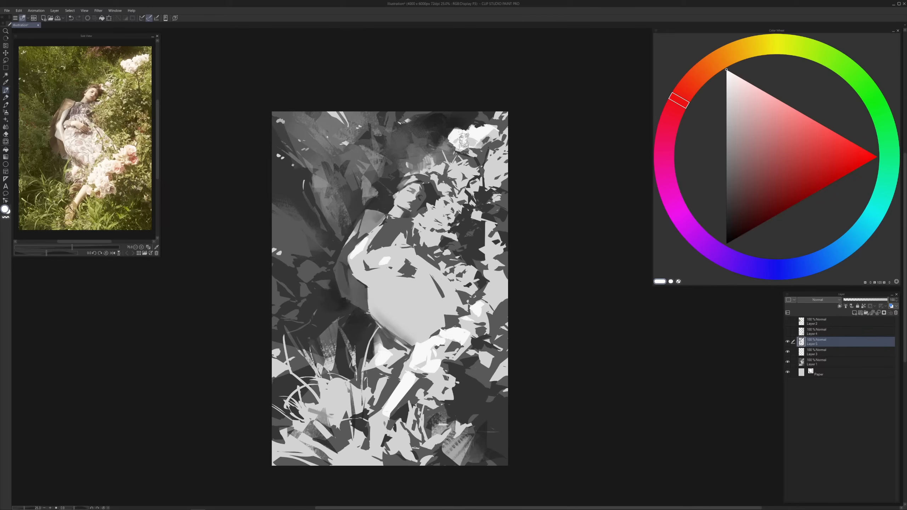
drag(464, 141, 484, 130)
alt+click(458, 125)
drag(457, 125, 465, 124)
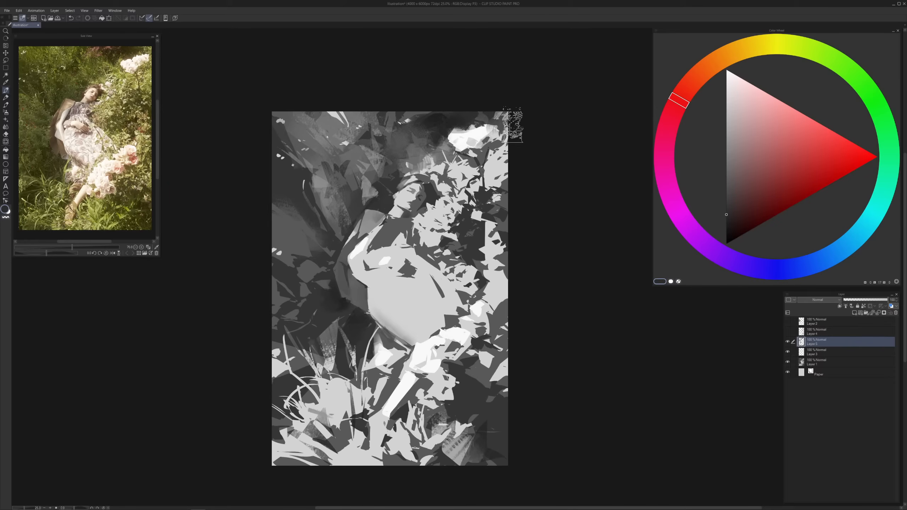
Undo the last background stroke and tone down the light foliage below the upper-right blossom cluster with mid greys
key(ctrl+z)
mouse_move(503, 124)
mouse_down()
mouse_move(492, 174)
mouse_move(484, 159)
mouse_move(510, 155)
mouse_move(487, 173)
mouse_up()
alt+click(497, 154)
alt+click(486, 155)
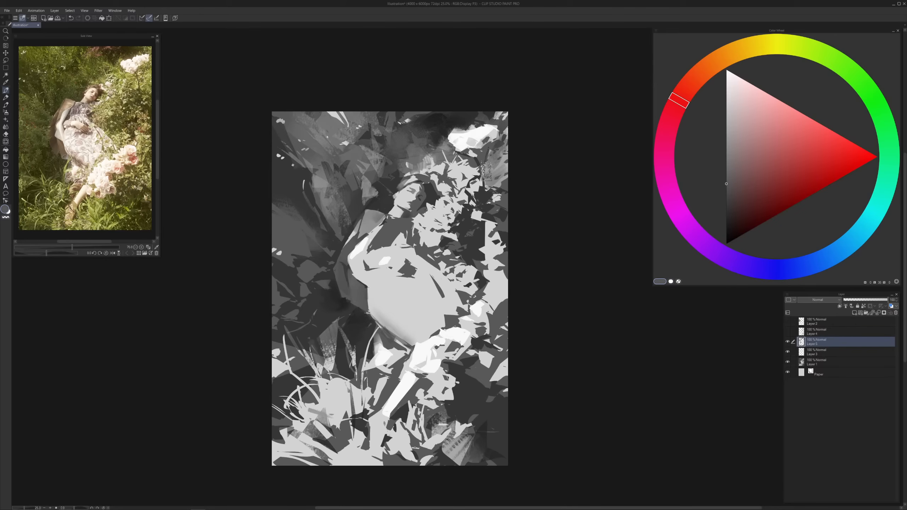
Enlarge the brush and soften the leaves beside the figure's neck and shoulder with sampled dark grey
alt+click(459, 229)
key(bracketright)
key(bracketright)
key(bracketright)
key(bracketright)
key(bracketright)
key(bracketright)
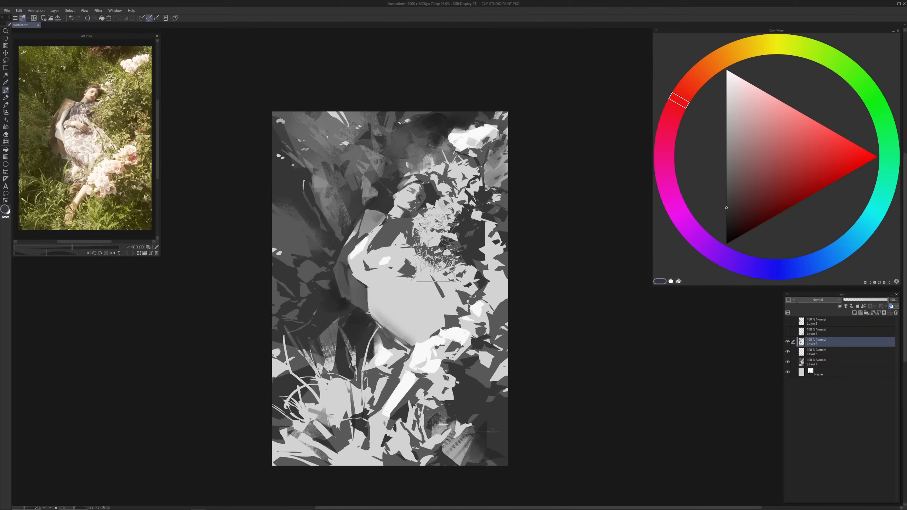
alt+click(475, 148)
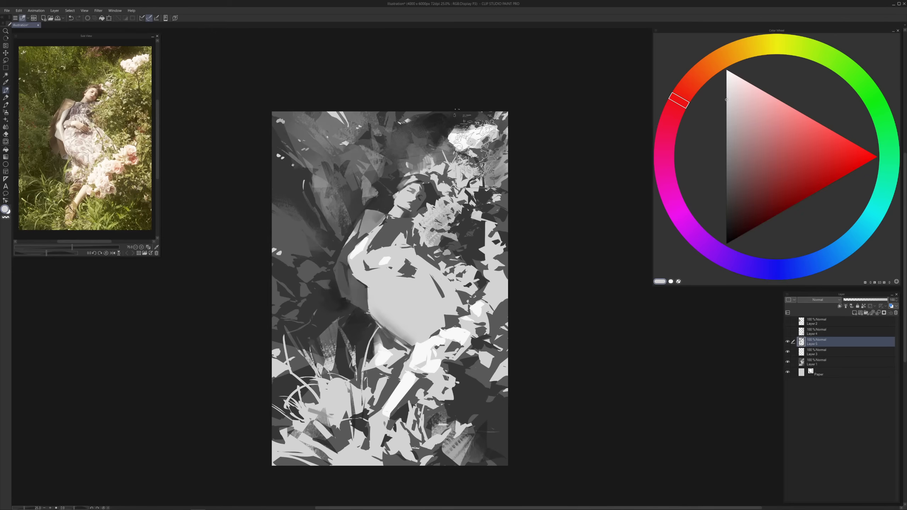
Sample white, shrink the brush, lasso leaf shapes in the foliage beside the figure's face and paint light texture inside them
alt+click(473, 144)
key(bracketleft)
key(bracketleft)
key(bracketleft)
key(bracketleft)
key(bracketleft)
key(bracketleft)
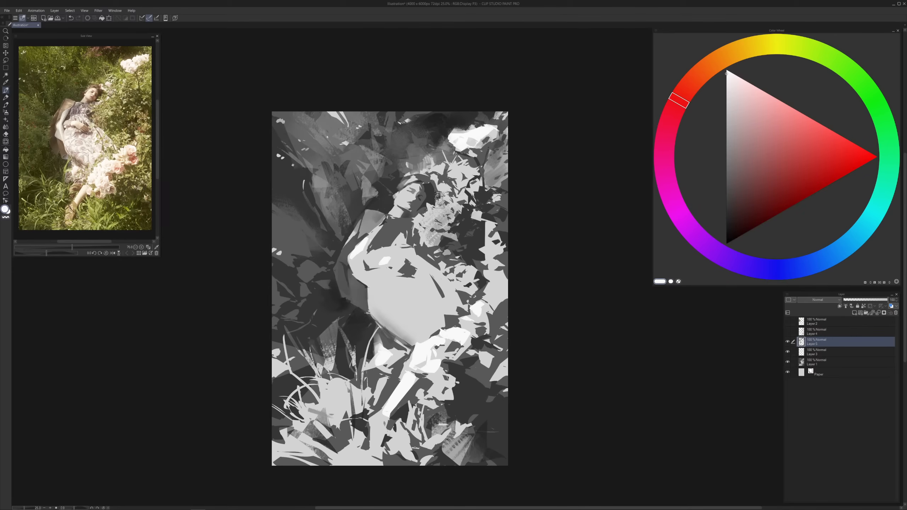
key(m)
mouse_move(431, 230)
mouse_down()
mouse_move(445, 205)
mouse_move(456, 184)
mouse_up()
mouse_move(452, 168)
mouse_down()
mouse_move(444, 148)
mouse_move(426, 154)
mouse_move(472, 177)
mouse_move(498, 170)
mouse_move(488, 173)
mouse_move(507, 182)
mouse_up()
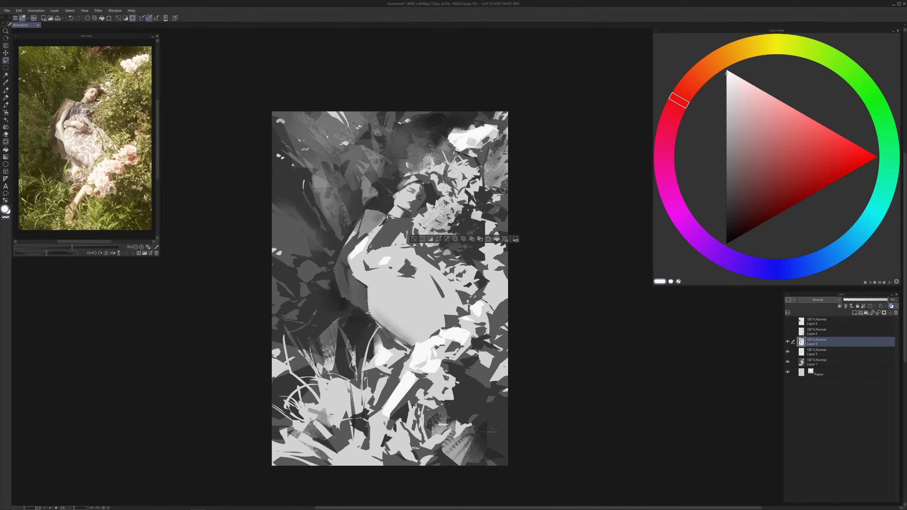
key(p)
drag(436, 221, 441, 213)
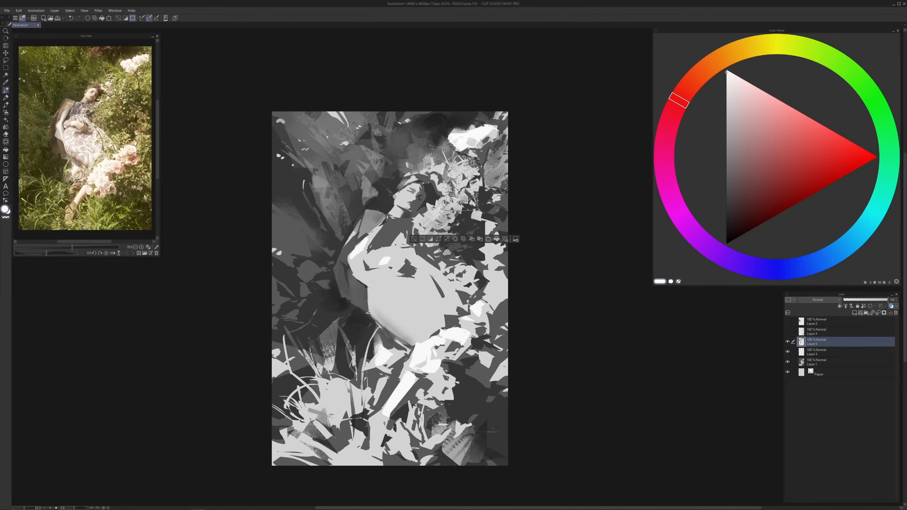
drag(507, 189, 514, 175)
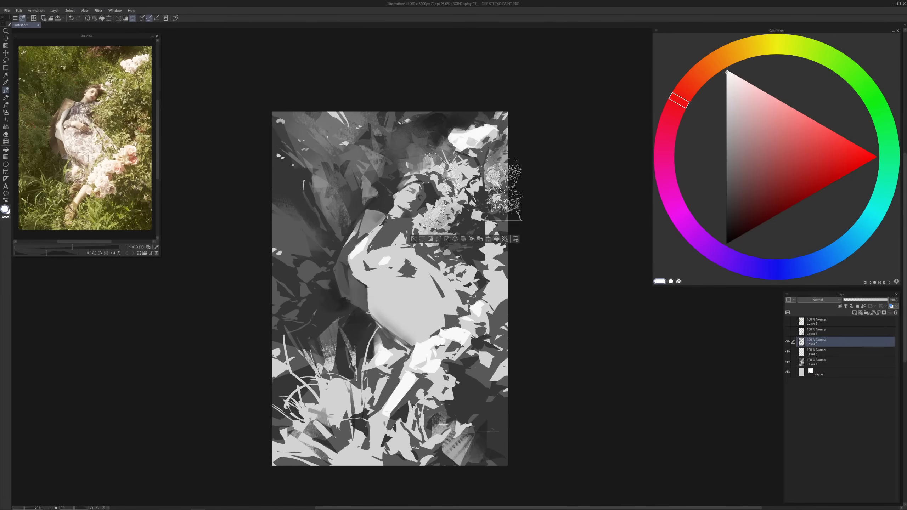
Undo the mid-grey stroke, work lighter greys into the selected leaf shapes and clear the selection
alt+click(447, 175)
alt+click(471, 201)
drag(454, 171, 457, 195)
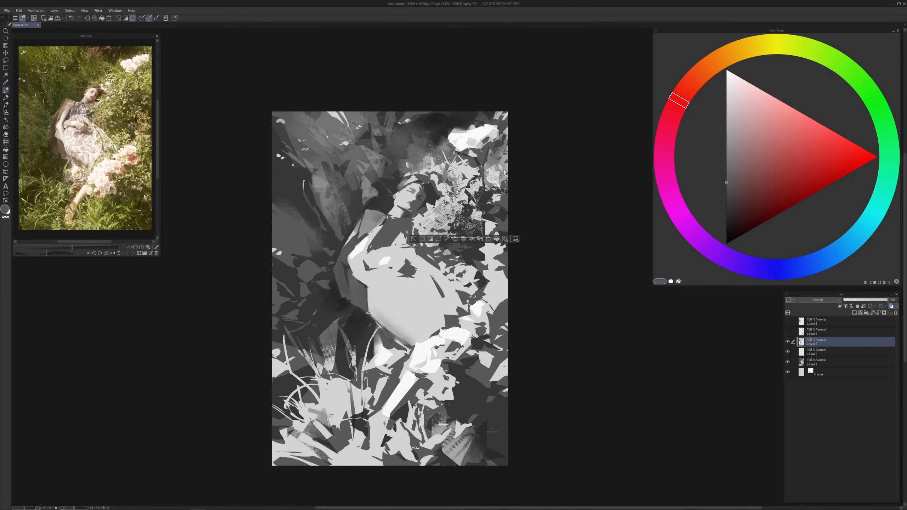
key(ctrl+z)
alt+click(466, 181)
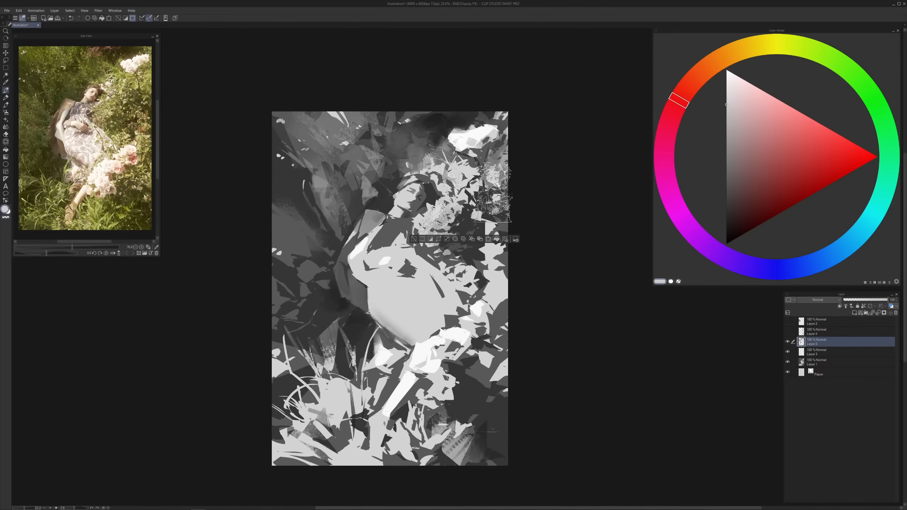
alt+click(470, 178)
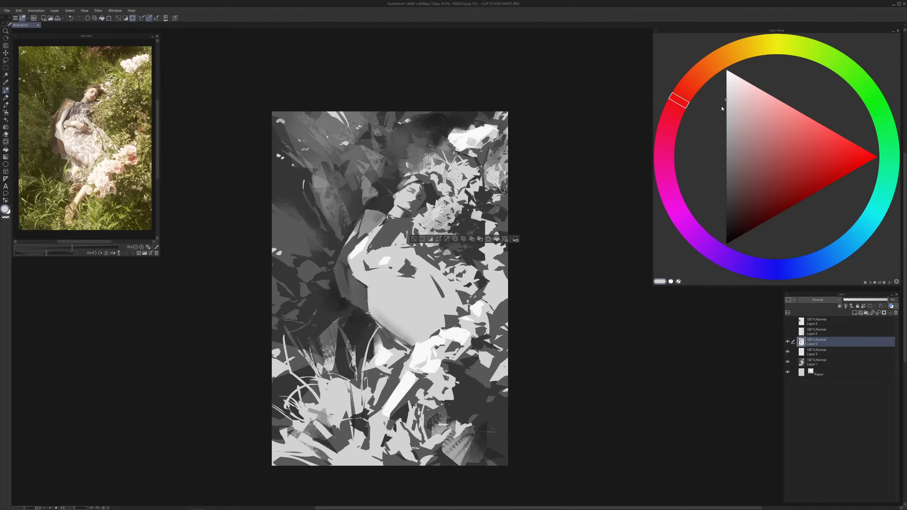
click(726, 88)
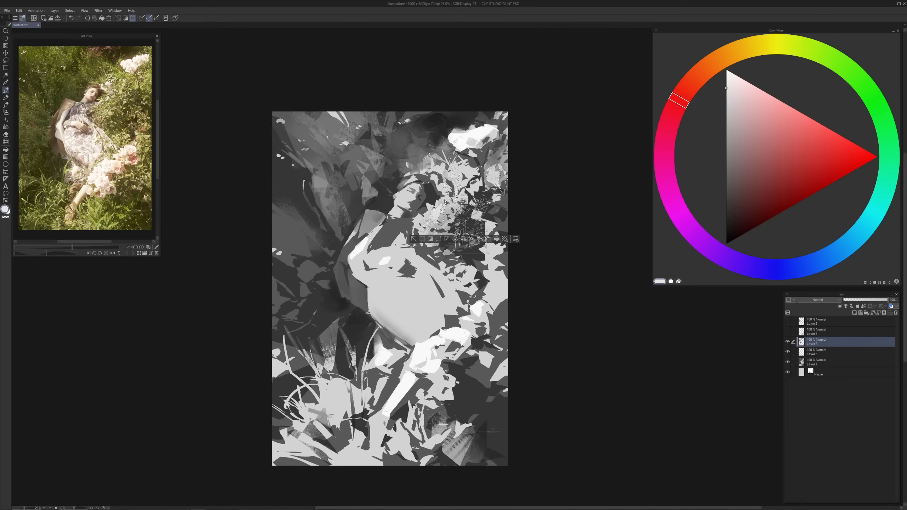
key(ctrl+d)
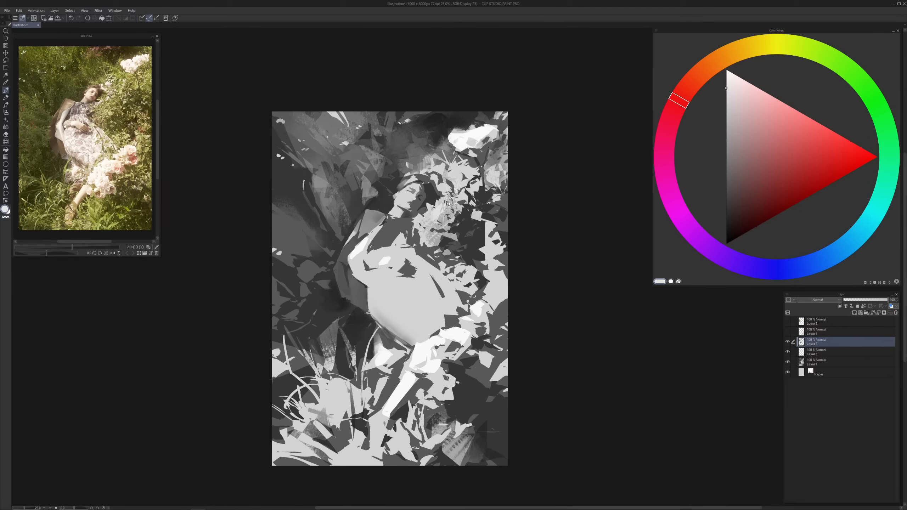
Blend sampled light and dark greys into the leaves just above and beside the figure's hair
alt+click(435, 179)
alt+click(432, 184)
alt+click(442, 170)
alt+click(443, 179)
alt+click(459, 169)
alt+click(438, 170)
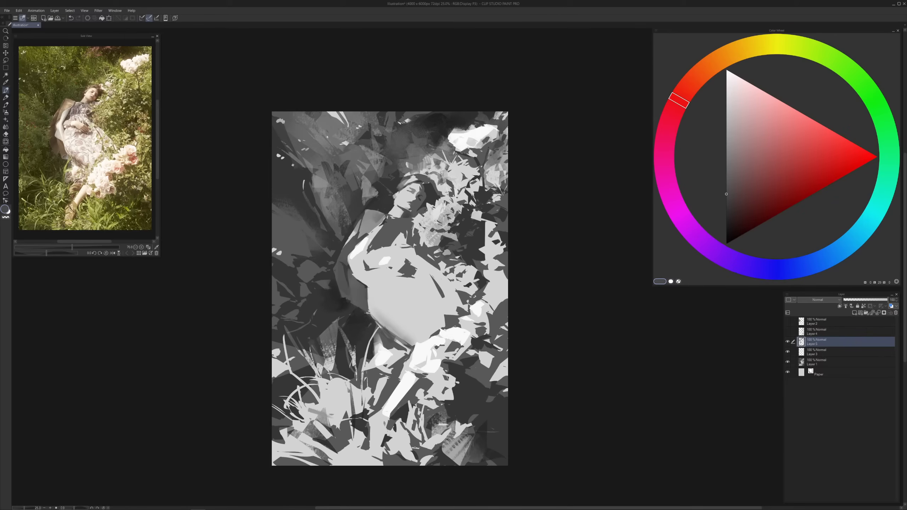
Undo the last stroke, lasso a leaf shape above the figure's head, darken it with a sampled grey and deselect
key(ctrl+z)
key(l)
mouse_move(438, 163)
mouse_down()
mouse_move(420, 148)
mouse_move(428, 156)
mouse_move(401, 153)
mouse_move(408, 157)
mouse_move(399, 130)
mouse_move(414, 155)
mouse_move(411, 129)
mouse_move(416, 154)
mouse_move(434, 133)
mouse_move(427, 117)
mouse_move(434, 132)
mouse_move(440, 123)
mouse_move(433, 143)
mouse_move(407, 141)
mouse_move(421, 170)
mouse_move(433, 121)
mouse_move(409, 160)
mouse_up()
key(b)
alt+click(442, 123)
key(ctrl+d)
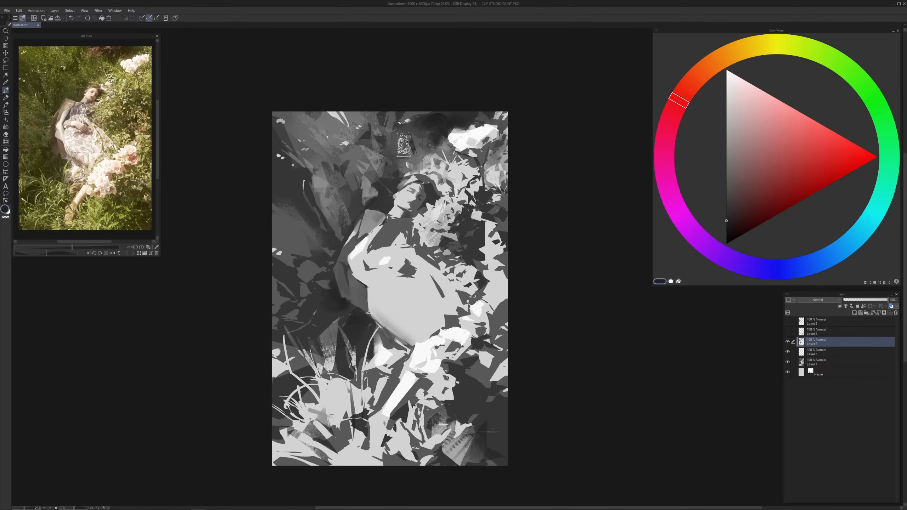
Lasso spiky leaf shapes in the background above the figure's head, paint them dark grey and clear the selection
key(m)
mouse_move(392, 155)
mouse_down()
mouse_move(405, 175)
mouse_move(395, 137)
mouse_up()
key(b)
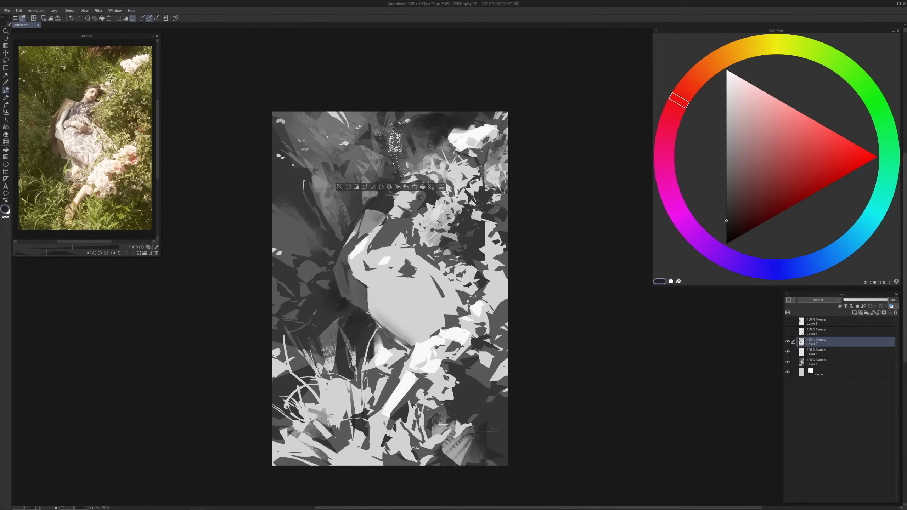
mouse_move(388, 168)
mouse_down()
mouse_move(401, 174)
mouse_move(419, 156)
mouse_move(394, 159)
mouse_up()
key(ctrl+d)
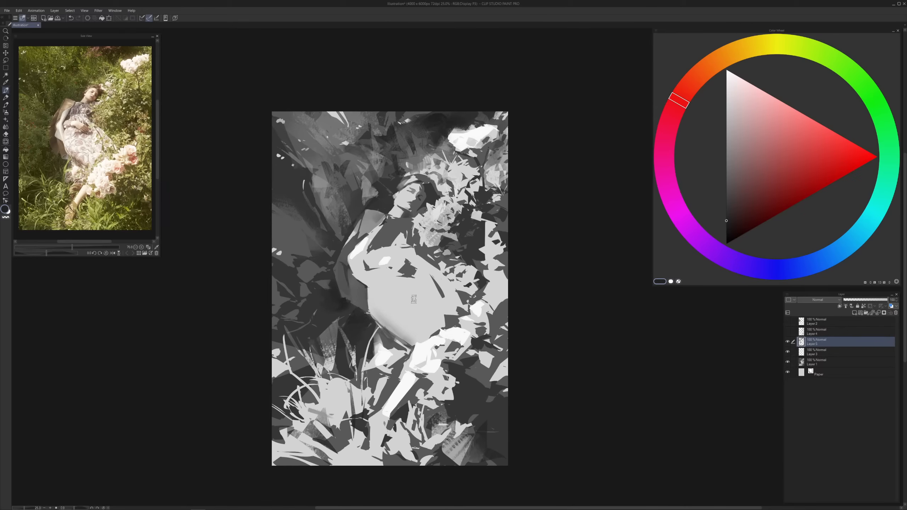
Add soft light-grey shading across the middle of the dress, undoing the first stroke
drag(444, 356, 442, 336)
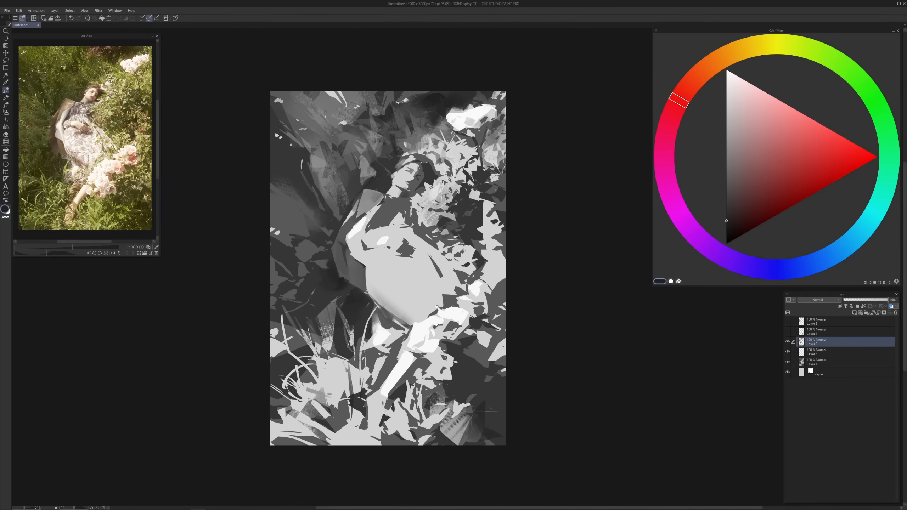
alt+click(410, 250)
mouse_move(403, 268)
mouse_down()
mouse_move(383, 268)
mouse_move(405, 282)
mouse_move(394, 280)
mouse_move(421, 295)
mouse_up()
key(ctrl+z)
alt+click(409, 272)
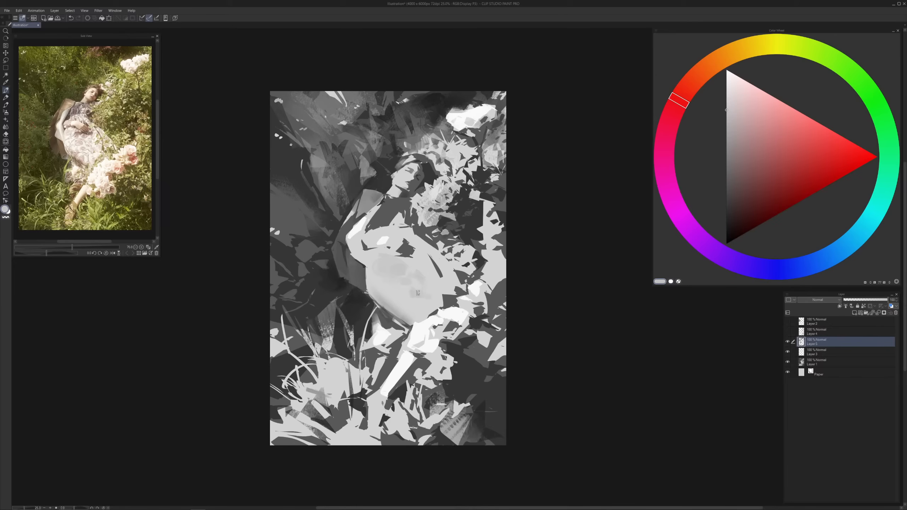
Paint darker grey fold marks on the lower and outer parts of the dress using sampled greys
alt+click(438, 272)
drag(411, 296, 429, 297)
alt+click(435, 288)
drag(430, 257, 442, 277)
alt+click(448, 296)
drag(416, 257, 413, 265)
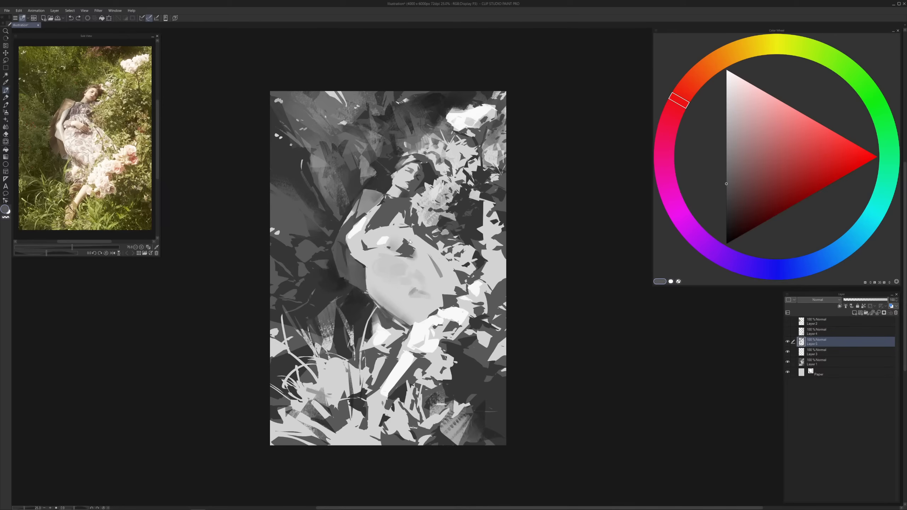
Shade around the figure's hand and soften the edge of the chest with sampled greys, redoing the chest stroke
alt+click(405, 256)
alt+click(411, 237)
alt+click(413, 192)
alt+click(397, 219)
key(ctrl+z)
drag(398, 218, 401, 223)
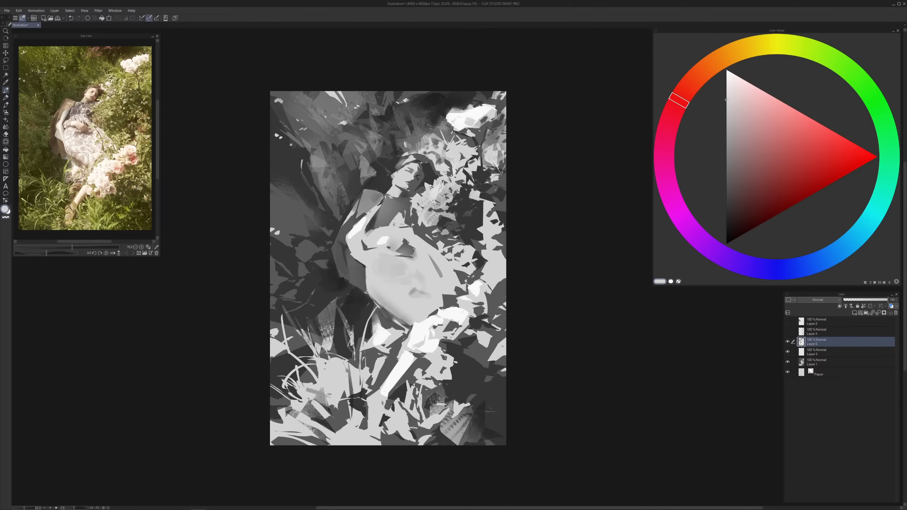
Blend the chest shading, lasso part of the figure's shoulder, brush over it and clear the selection
alt+click(399, 224)
alt+click(400, 217)
key(l)
drag(370, 207, 362, 212)
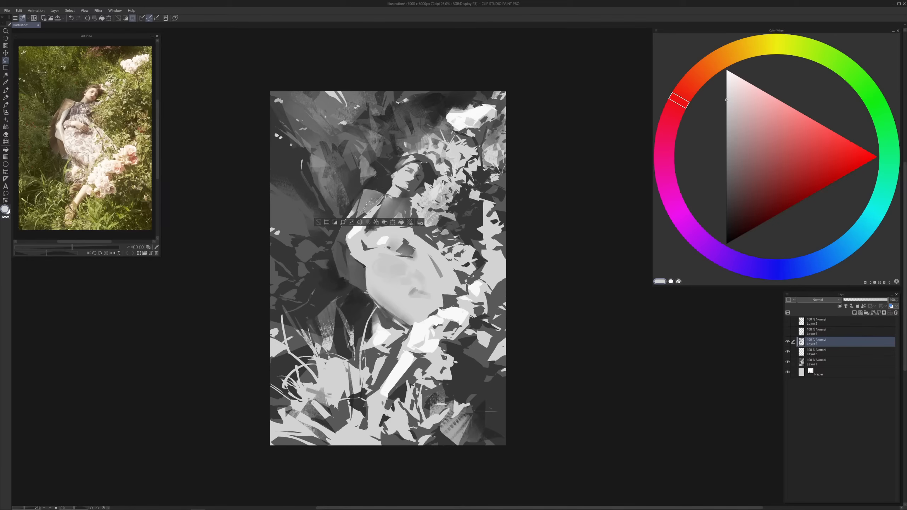
key(b)
key(ctrl+d)
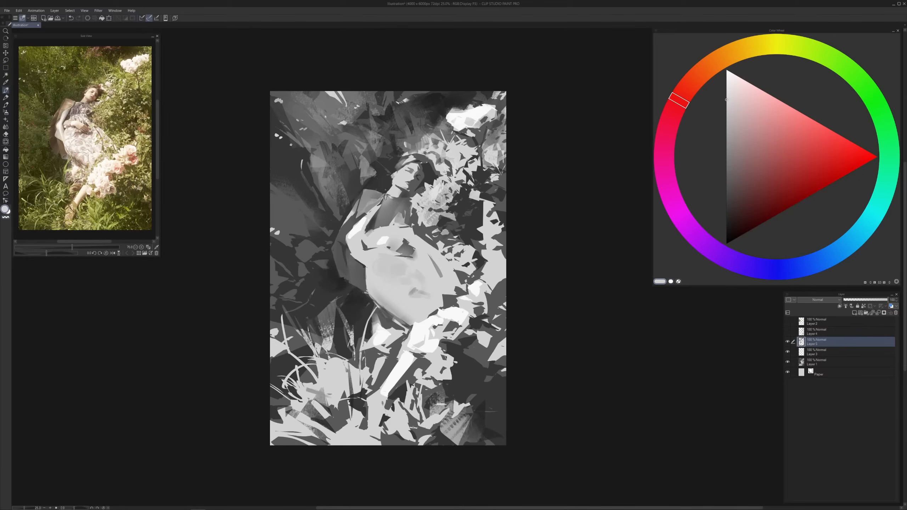
Try a sampled grey stroke over the figure's shoulder, undo it and resample greys from the arm and background
alt+click(375, 188)
drag(355, 207, 364, 193)
key(ctrl+z)
alt+click(361, 209)
alt+click(308, 248)
Lasso several spiky leaf shapes across the left-hand and upper background foliage
key(m)
mouse_move(306, 269)
mouse_down()
mouse_move(274, 245)
mouse_move(281, 257)
mouse_up()
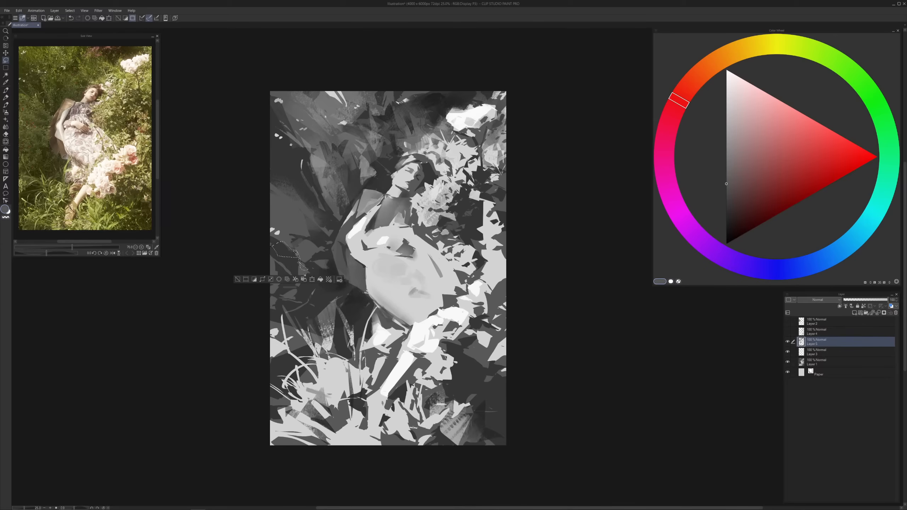
mouse_move(290, 288)
mouse_down()
mouse_move(315, 291)
mouse_move(274, 306)
mouse_move(310, 246)
mouse_move(279, 211)
mouse_move(315, 245)
mouse_up()
mouse_move(311, 224)
mouse_down()
mouse_move(289, 187)
mouse_move(296, 189)
mouse_move(316, 222)
mouse_move(265, 160)
mouse_move(291, 187)
mouse_move(281, 155)
mouse_move(296, 154)
mouse_move(319, 216)
mouse_up()
mouse_move(327, 137)
mouse_down()
mouse_move(325, 110)
mouse_move(393, 112)
mouse_move(403, 136)
mouse_move(428, 106)
mouse_move(381, 114)
mouse_up()
key(p)
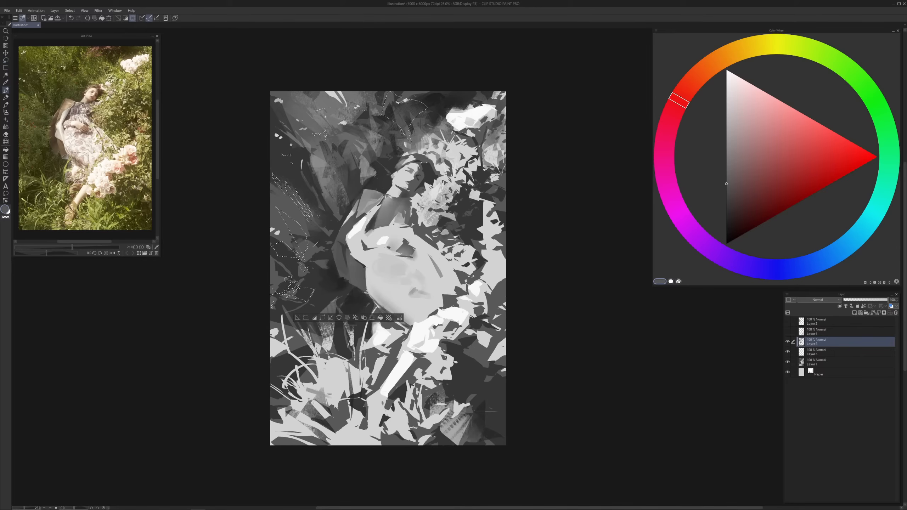
Paint lighter grey texture inside the selected leaf shapes of the background foliage and clear the selection
mouse_move(405, 196)
mouse_down()
mouse_move(450, 186)
mouse_move(447, 156)
mouse_up()
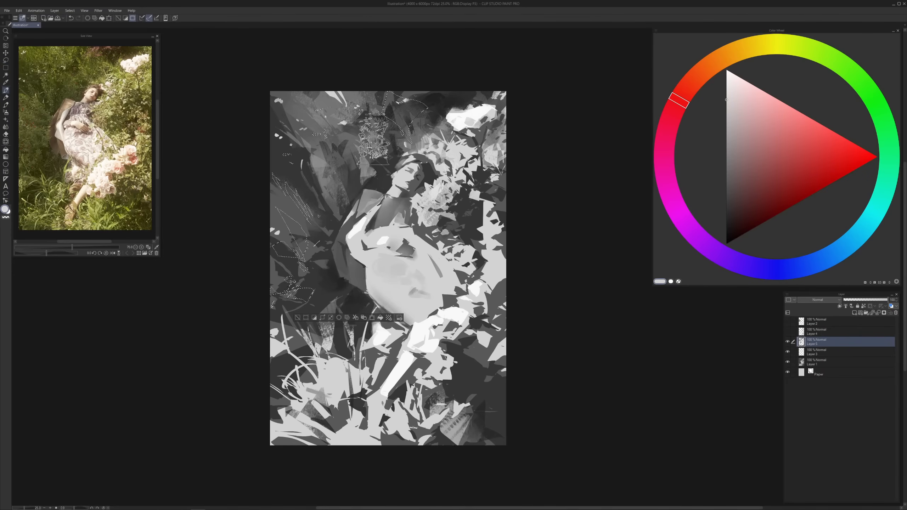
alt+click(403, 119)
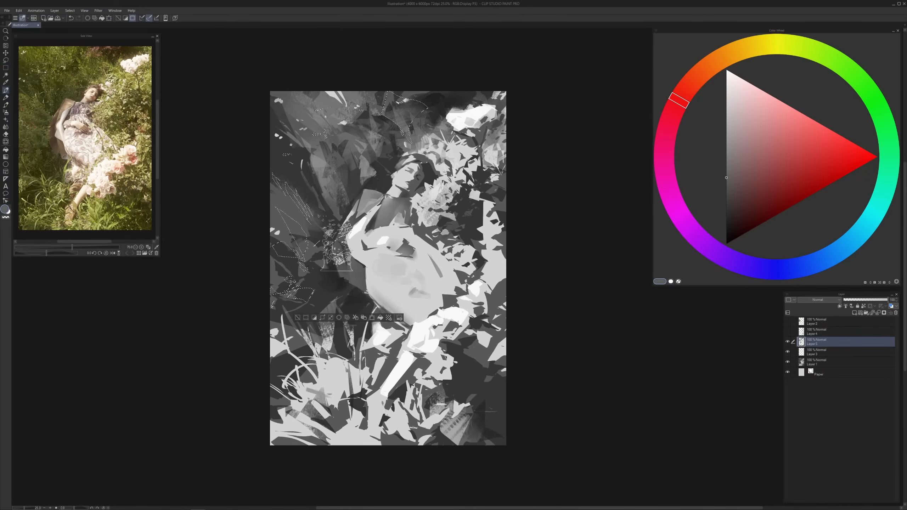
mouse_move(310, 219)
mouse_down()
mouse_move(304, 242)
mouse_move(294, 238)
mouse_up()
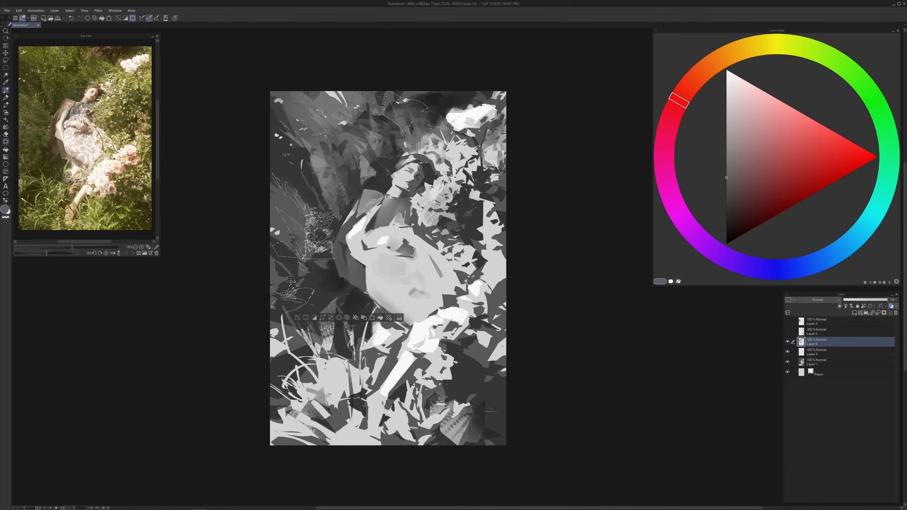
click(725, 158)
mouse_move(284, 212)
mouse_down()
mouse_move(296, 230)
mouse_move(282, 264)
mouse_move(314, 286)
mouse_move(309, 294)
mouse_up()
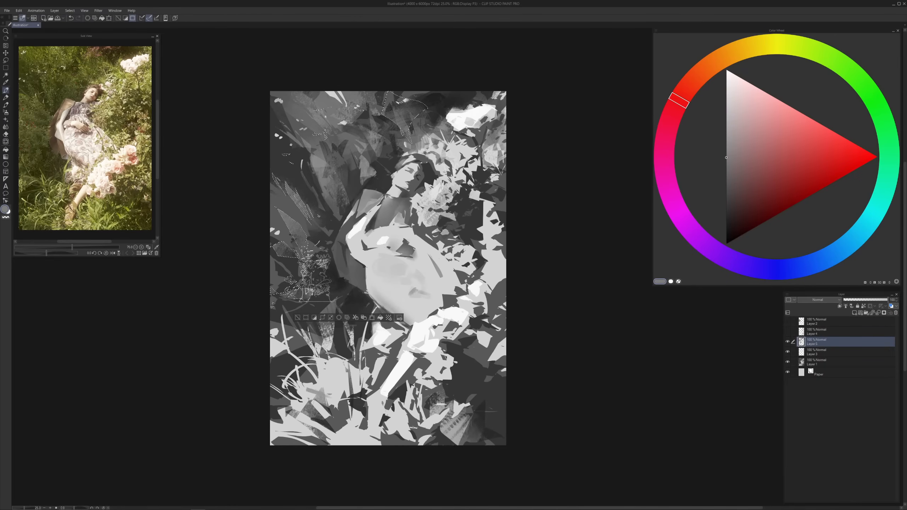
key(ctrl+d)
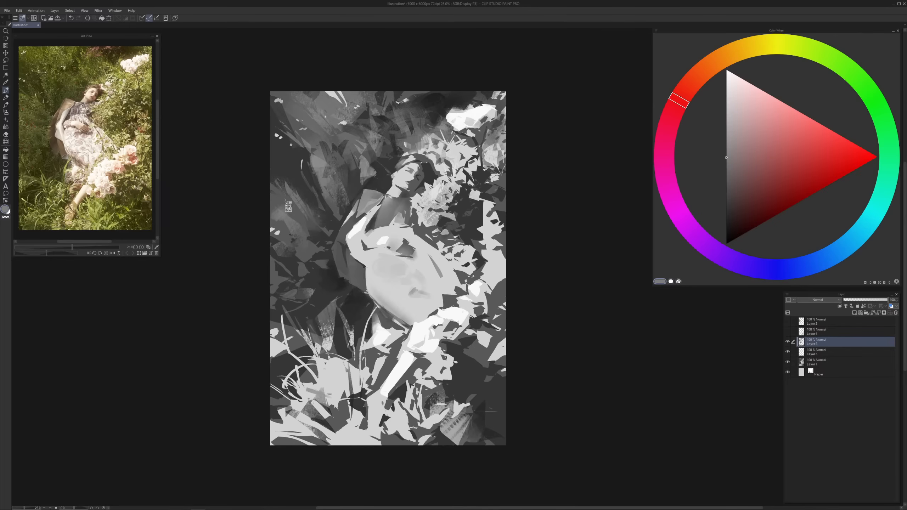
Enlarge the brush and blend sampled grey into the foliage along the canvas's left edge
alt+click(287, 208)
key(])
key(])
key(])
drag(273, 202, 281, 218)
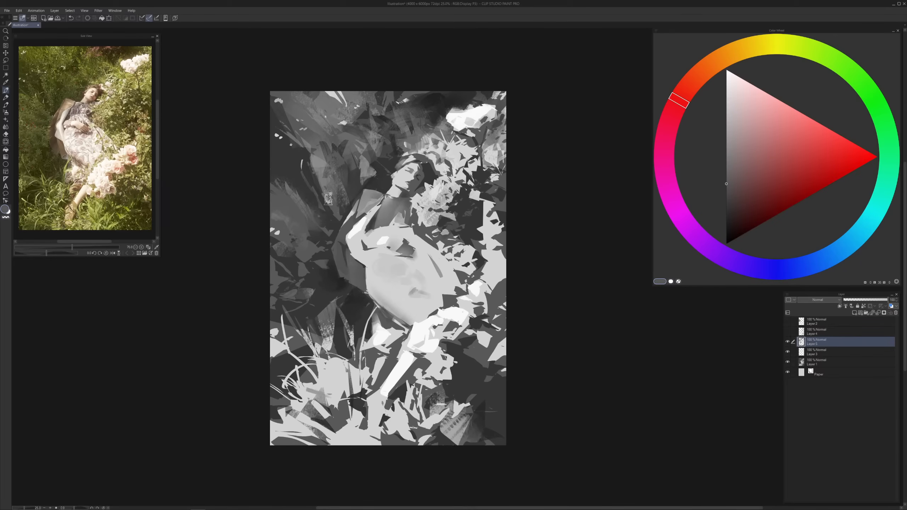
Vary the dark background beside the figure's back and arm with sampled and darker greys
alt+click(339, 283)
drag(729, 189, 688, 228)
alt+click(334, 221)
alt+click(336, 228)
alt+click(333, 231)
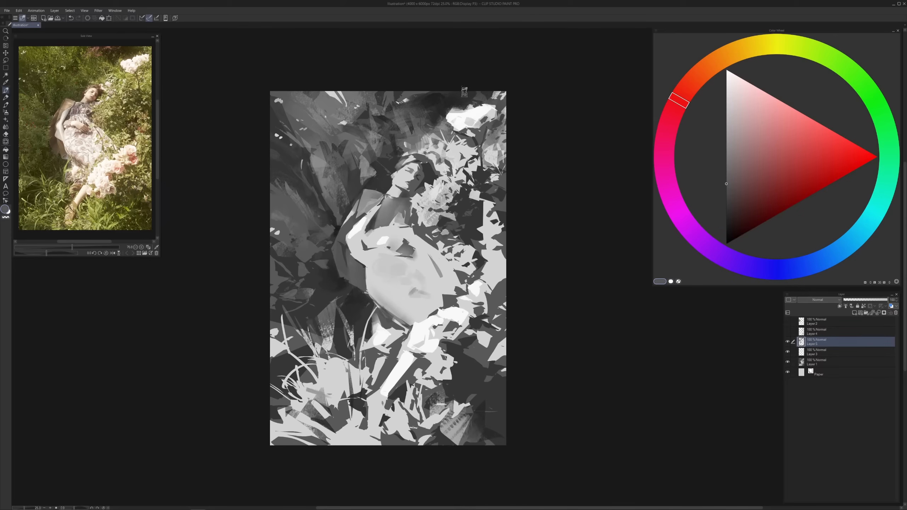
Cover the bright patches in the canvas's upper-right corner with sampled grey
alt+click(499, 94)
alt+click(497, 104)
mouse_move(497, 99)
mouse_down()
mouse_move(508, 88)
mouse_move(507, 107)
mouse_up()
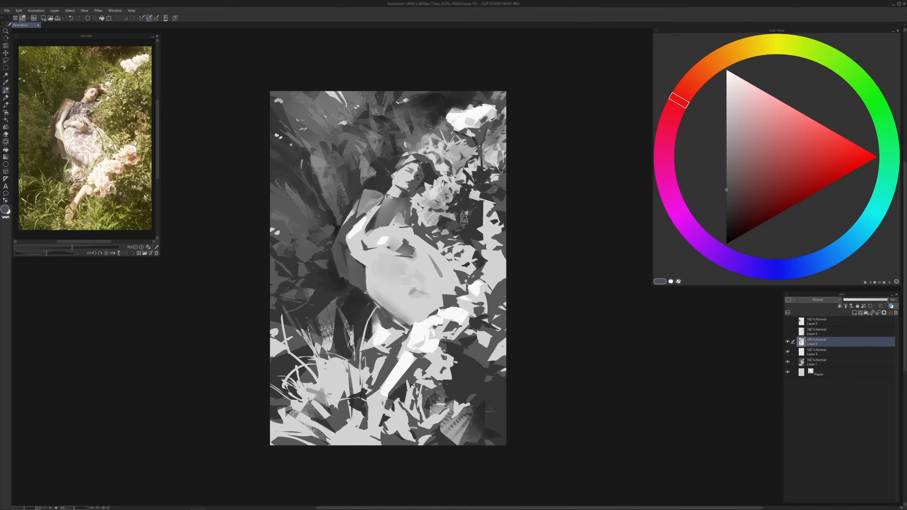
Paint a textured grey shadow along the dress's right side with sampled grey, undoing the first stroke, and reduce the brush size
alt+click(461, 213)
alt+click(466, 204)
alt+click(446, 244)
drag(453, 275, 417, 247)
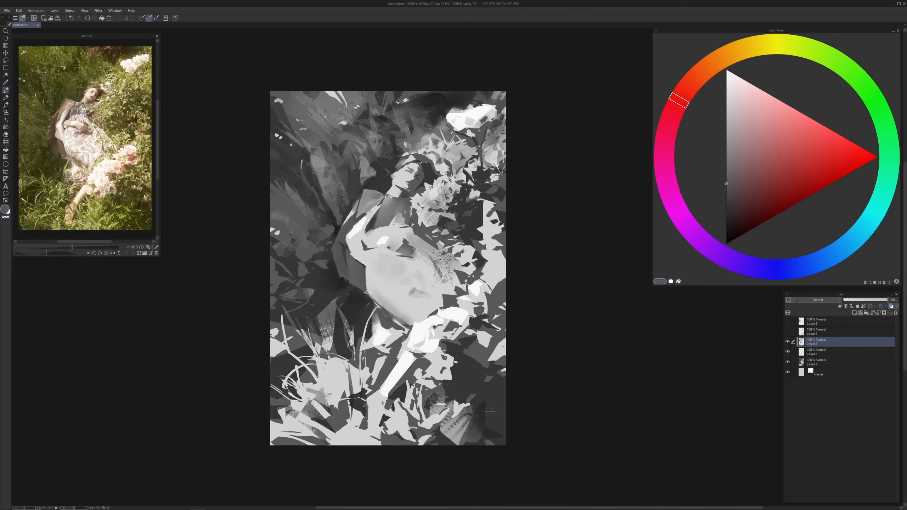
key(ctrl+z)
drag(461, 266, 429, 252)
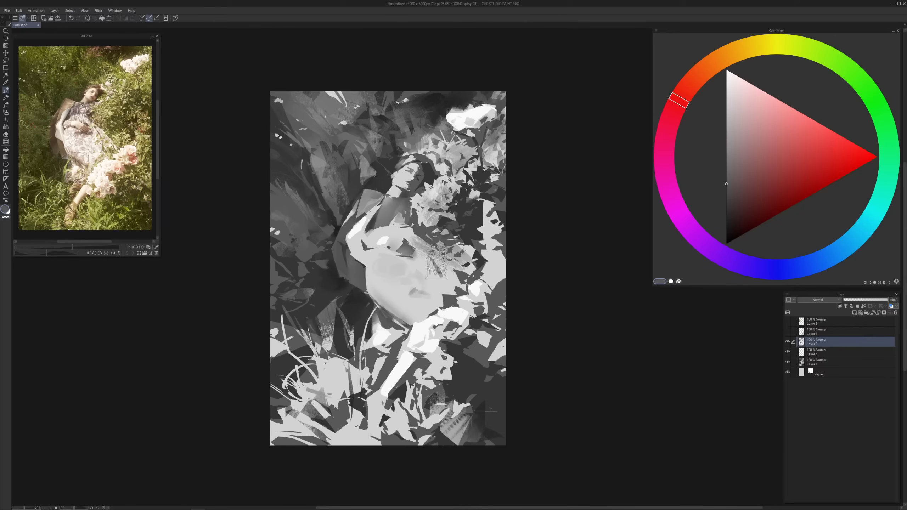
key(bracketleft)
key(bracketleft)
key(bracketleft)
key(bracketleft)
key(bracketleft)
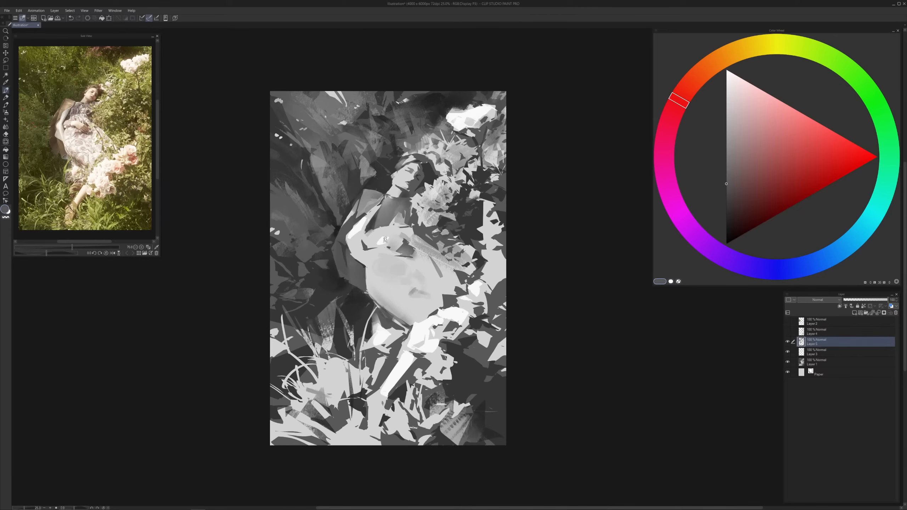
Touch up the dress's waist and upper skirt with sampled light greys
alt+click(388, 223)
alt+click(393, 274)
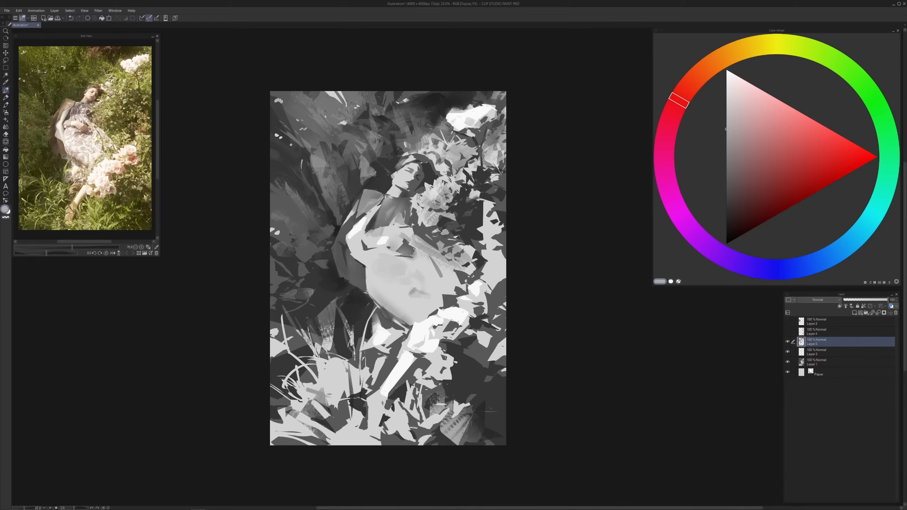
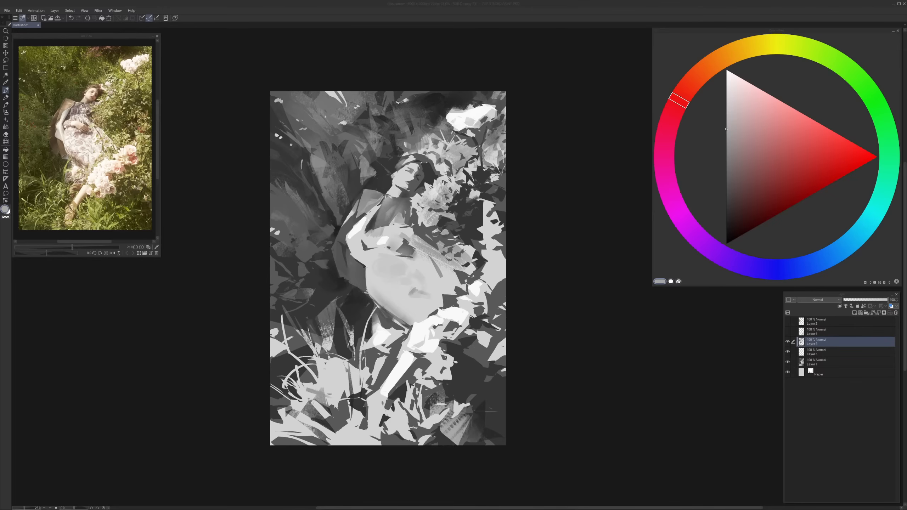
click(561, 268)
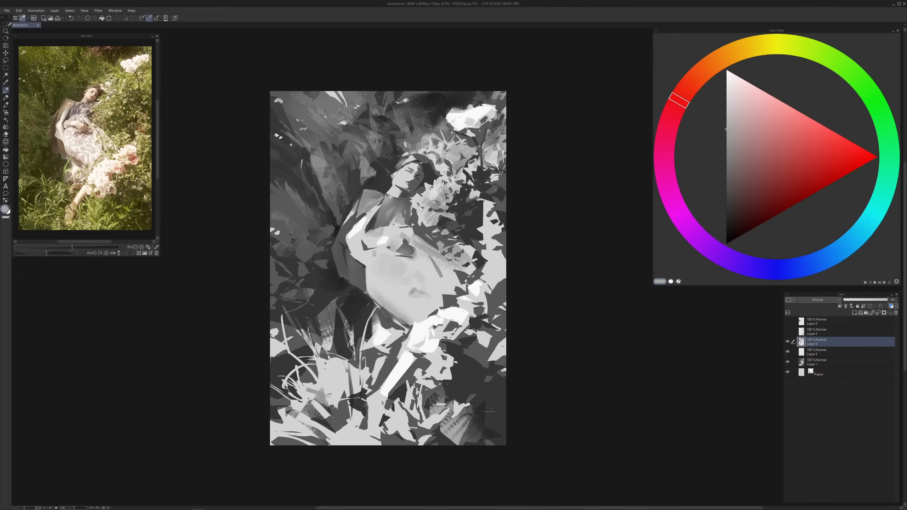
Darken and blend the background and jacket edge beside the left side of the skirt with sampled and darker greys
alt+click(360, 284)
alt+click(360, 298)
click(726, 224)
drag(344, 288, 350, 292)
alt+click(335, 284)
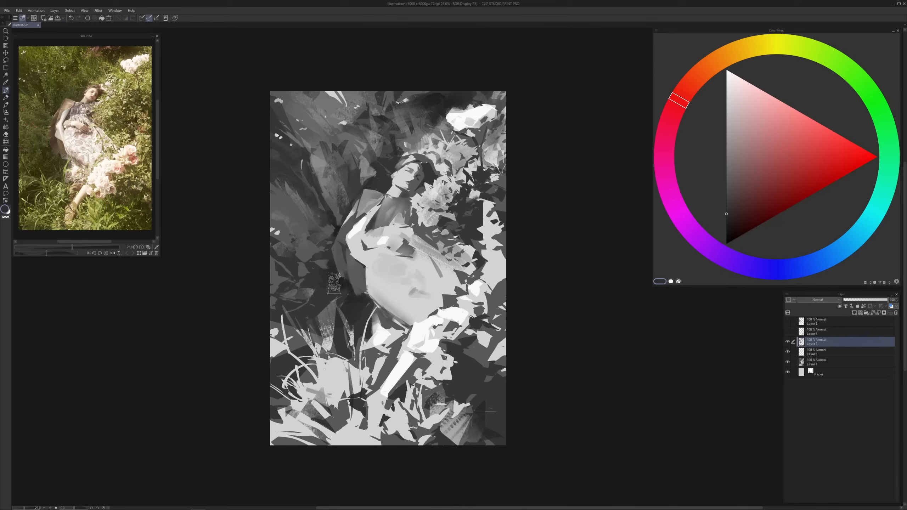
alt+click(321, 296)
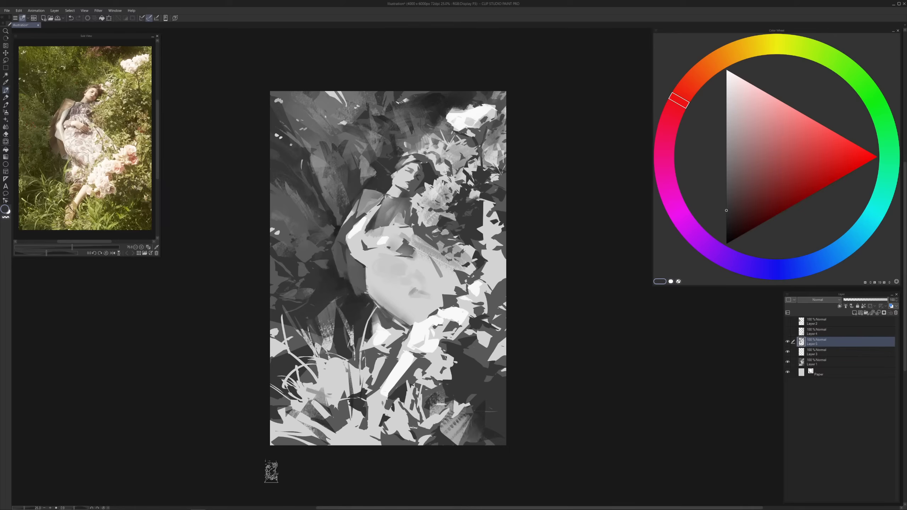
Add grey texture to the bright leaf in the lower-left grass clump and darken the gaps beside it
alt+click(338, 370)
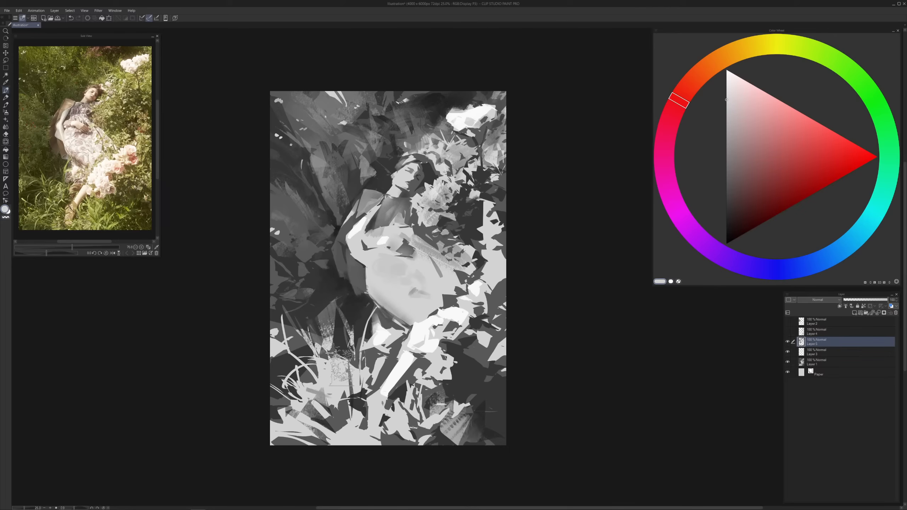
mouse_move(349, 339)
mouse_down()
mouse_move(352, 364)
mouse_move(337, 361)
mouse_move(349, 357)
mouse_move(345, 342)
mouse_move(331, 365)
mouse_move(337, 375)
mouse_move(334, 367)
mouse_move(320, 376)
mouse_move(341, 375)
mouse_move(329, 394)
mouse_up()
alt+click(334, 365)
alt+click(337, 386)
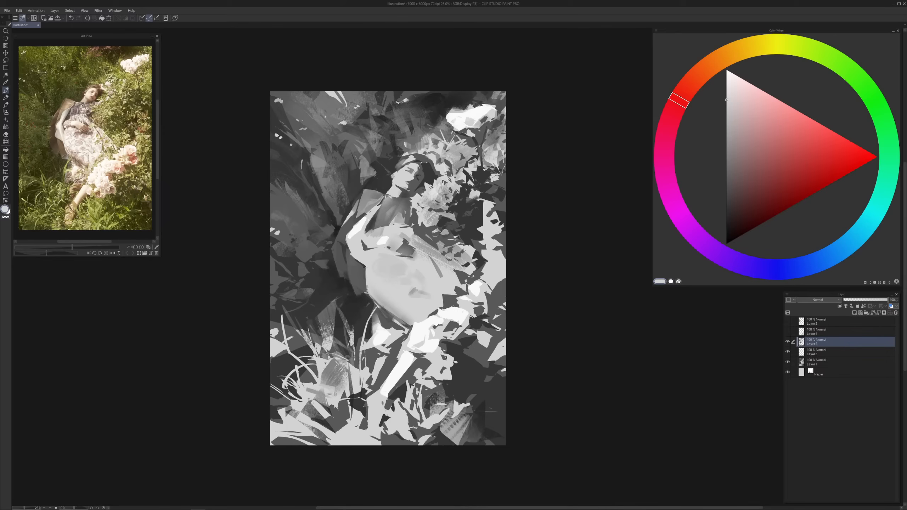
click(726, 221)
mouse_move(302, 382)
mouse_down()
mouse_move(300, 374)
mouse_move(321, 395)
mouse_up()
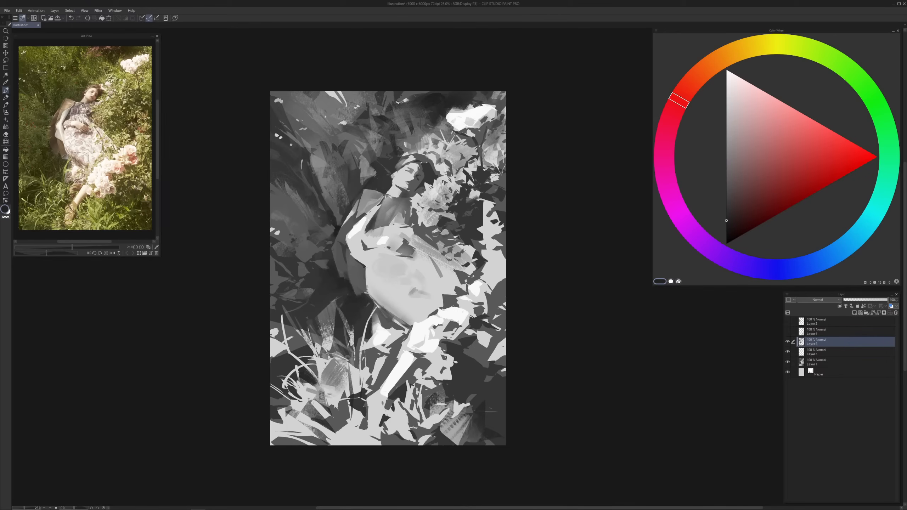
Break up the bright grass along the canvas's lower-left edge with sampled greys and a smaller brush
alt+click(332, 393)
alt+click(308, 398)
mouse_move(310, 397)
mouse_down()
mouse_move(323, 368)
mouse_move(343, 375)
mouse_move(374, 432)
mouse_up()
key(bracketleft)
key(bracketleft)
key(bracketleft)
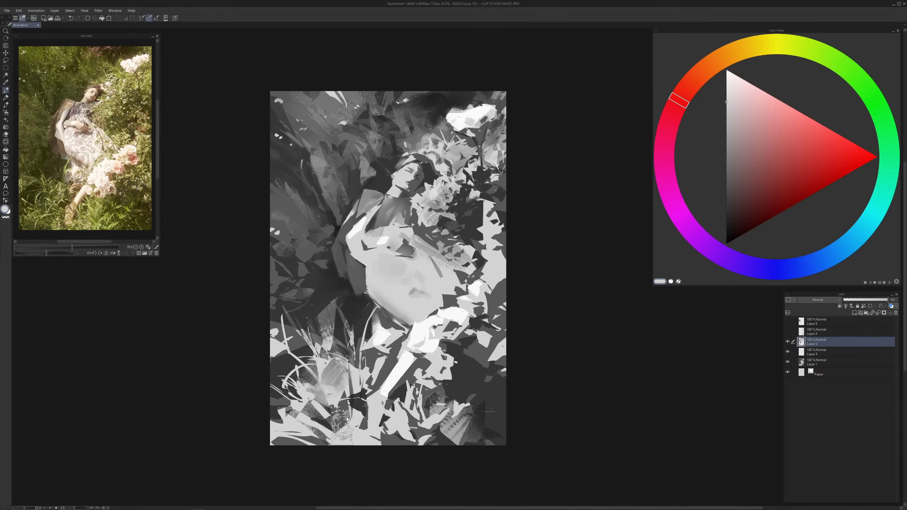
alt+click(364, 420)
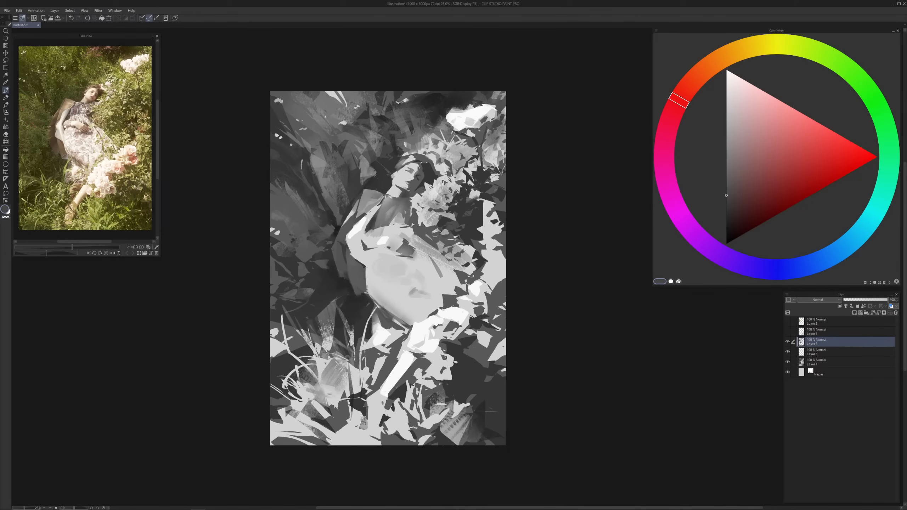
mouse_move(343, 428)
mouse_down()
mouse_move(292, 439)
mouse_move(283, 429)
mouse_move(323, 437)
mouse_move(274, 439)
mouse_move(315, 448)
mouse_move(282, 451)
mouse_move(271, 446)
mouse_move(295, 424)
mouse_move(279, 444)
mouse_move(271, 425)
mouse_move(315, 449)
mouse_up()
alt+click(348, 429)
alt+click(325, 434)
alt+click(279, 440)
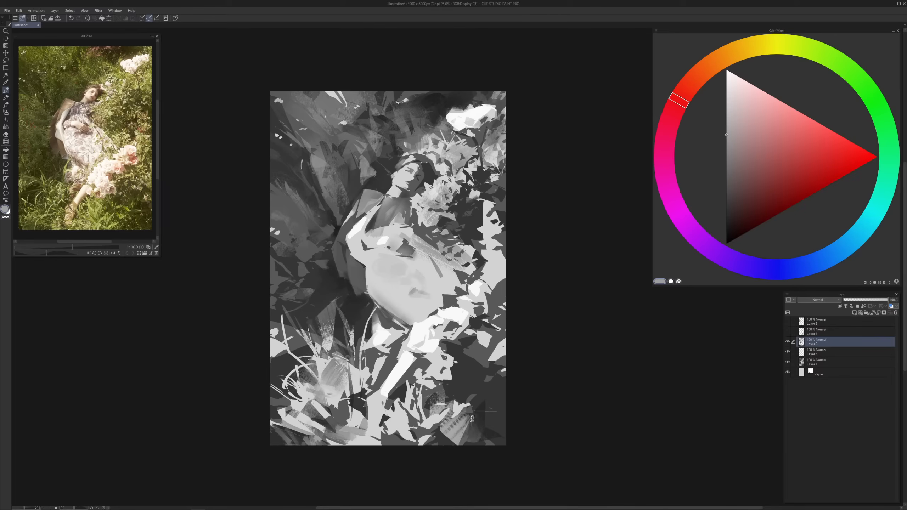
Lasso several small leaf shapes in the lower-right foliage and along the canvas's right edge
key(l)
drag(466, 426, 473, 431)
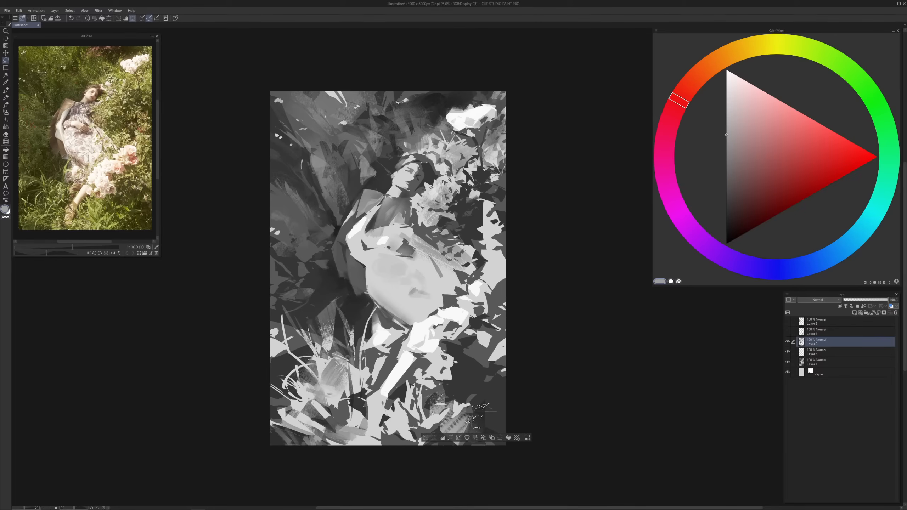
drag(442, 396, 425, 424)
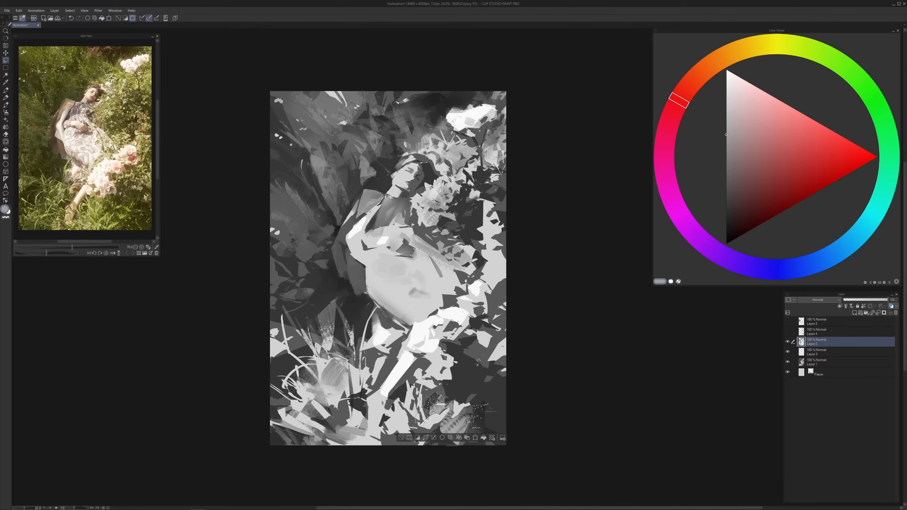
drag(471, 344, 482, 337)
drag(500, 328, 489, 311)
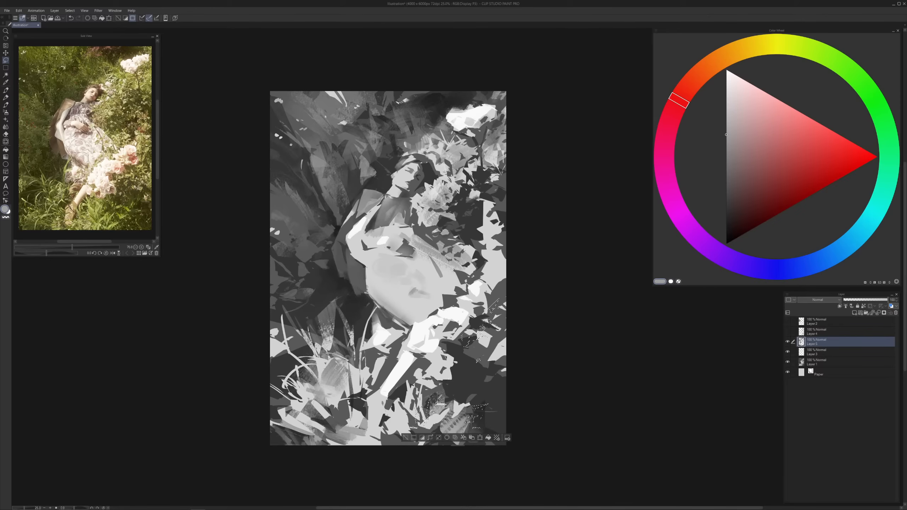
drag(486, 355, 496, 343)
mouse_move(500, 305)
mouse_down()
mouse_move(506, 317)
mouse_move(503, 286)
mouse_up()
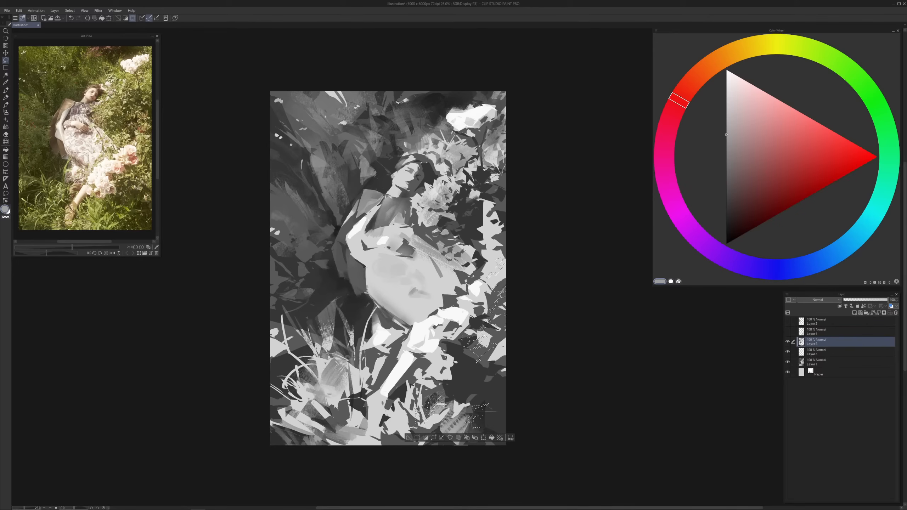
Brush light and mid-grey texture inside the selected leaf shapes on the right side and clear the selection
key(p)
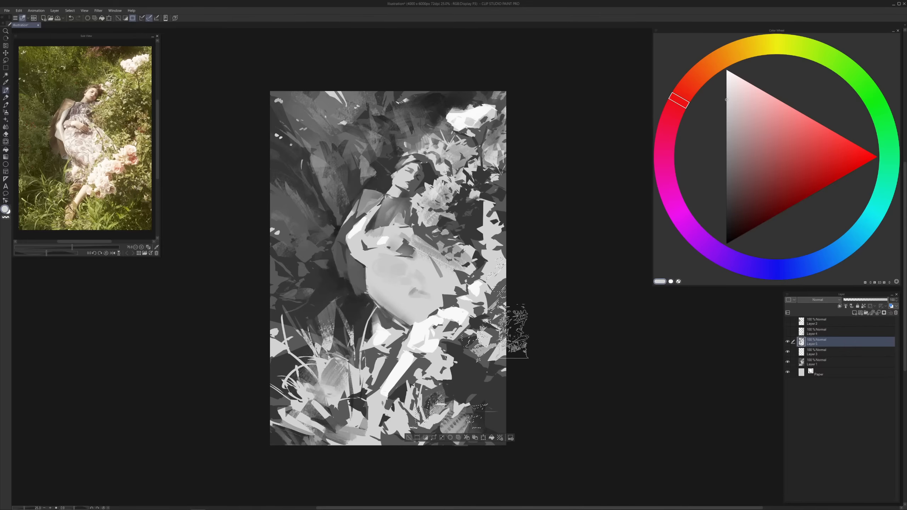
drag(471, 376, 472, 358)
drag(500, 431, 483, 413)
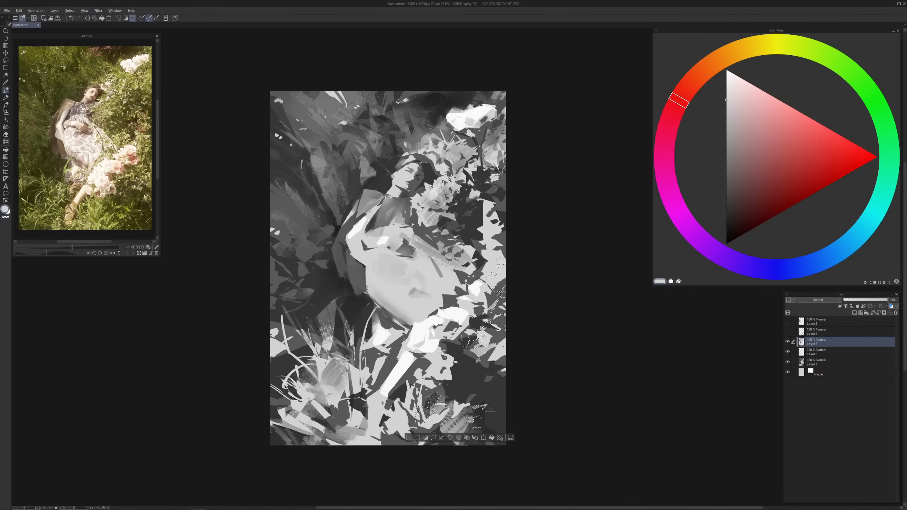
alt+click(494, 314)
drag(504, 284, 508, 272)
key(ctrl+d)
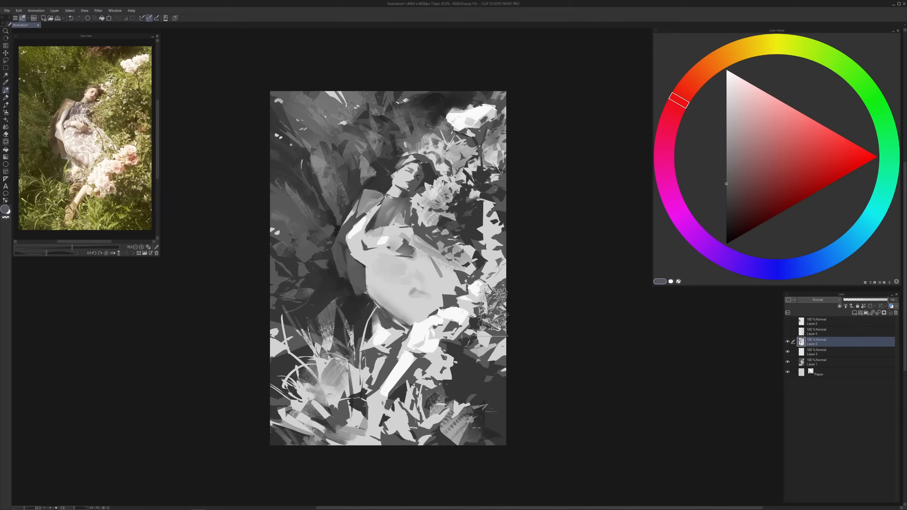
Reduce the brush and tone down the bright patch on the canvas's right edge with grey, undoing the first stroke
key(bracketleft)
key(bracketleft)
mouse_move(485, 261)
mouse_down()
mouse_move(500, 290)
mouse_move(482, 269)
mouse_move(503, 287)
mouse_move(494, 260)
mouse_up()
key(ctrl+z)
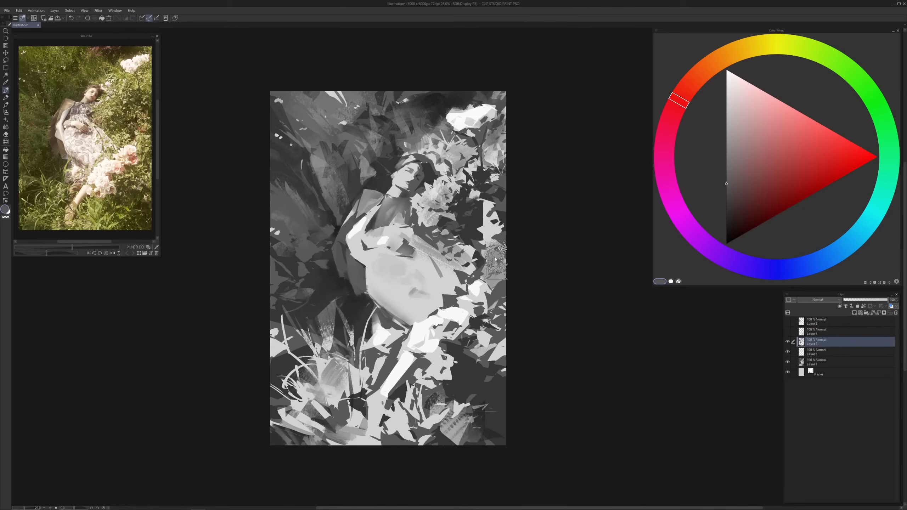
key(bracketleft)
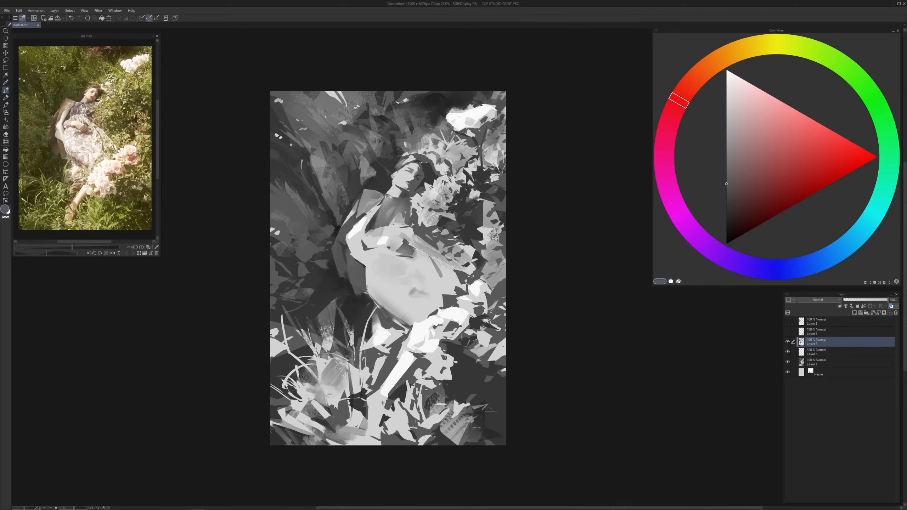
Select part of the foliage along the right edge, vary it with sampled greys and clear the selection
alt+click(490, 235)
key(m)
mouse_move(502, 242)
mouse_down()
mouse_move(477, 270)
mouse_move(506, 246)
mouse_move(480, 268)
mouse_move(508, 260)
mouse_move(506, 251)
mouse_move(503, 295)
mouse_up()
key(b)
alt+click(496, 249)
key(ctrl+d)
alt+click(503, 256)
Soften the skirt's right edge and lower hem with sampled white and grey using a smaller brush
alt+click(488, 296)
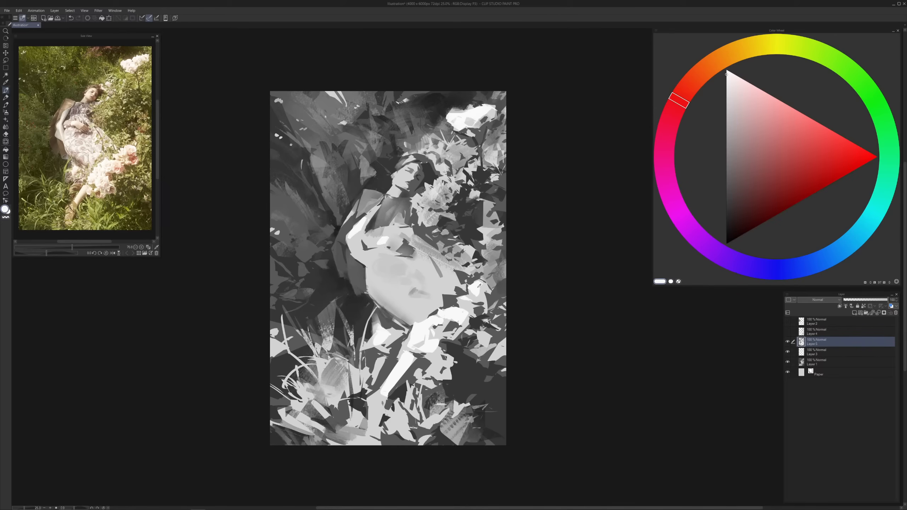
key([)
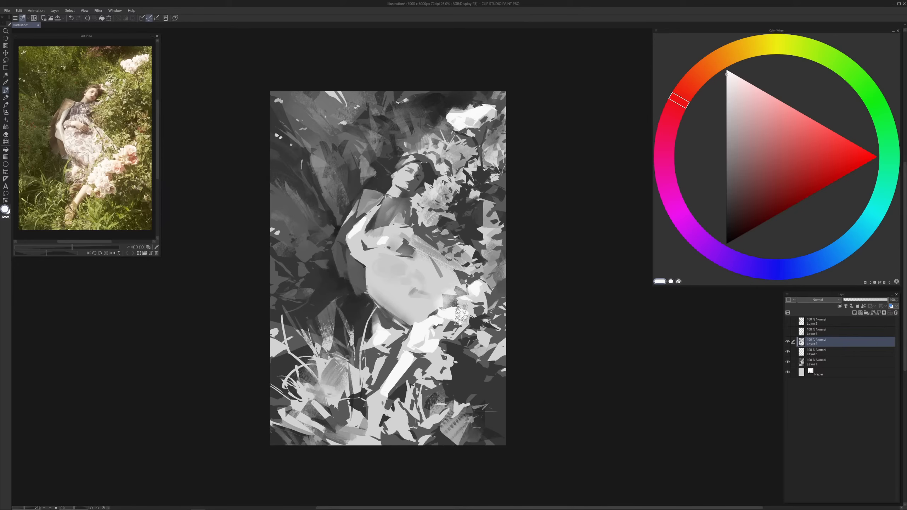
drag(472, 300, 461, 297)
alt+click(444, 284)
alt+click(443, 268)
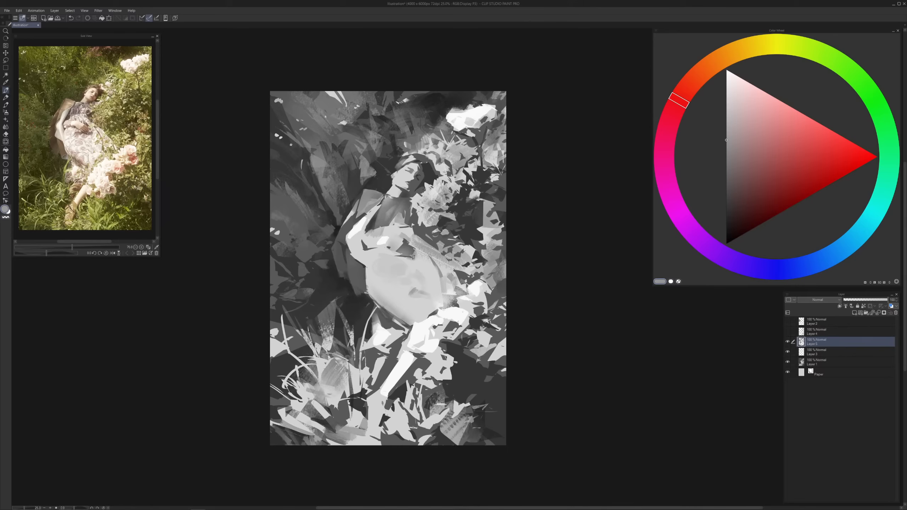
Refine the figure's bent sleeve and elbow with short strokes of sampled grey
alt+click(437, 240)
click(365, 260)
click(363, 257)
click(362, 244)
click(348, 227)
click(362, 252)
drag(362, 227, 362, 239)
drag(357, 251, 360, 259)
alt+click(363, 269)
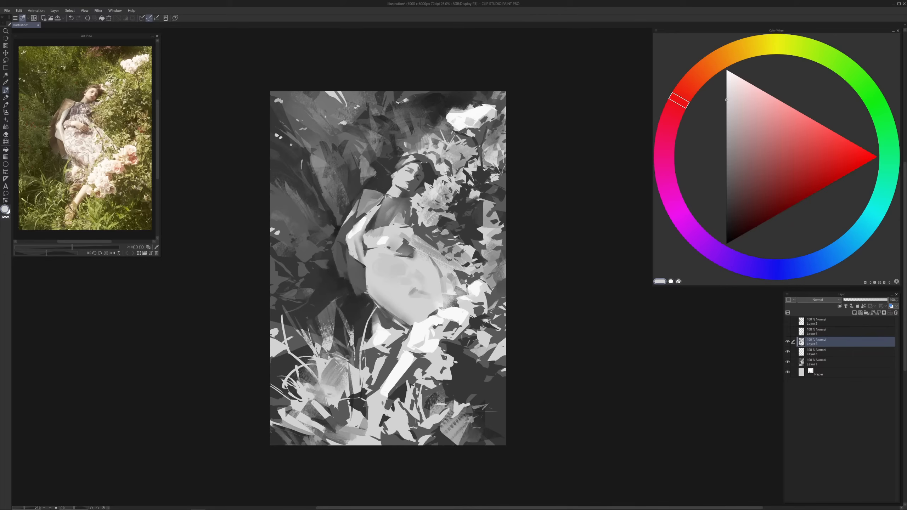
Shade the jacket's lapel and shoulder and the background beside them with sampled greys
alt+click(351, 230)
alt+click(363, 220)
alt+click(364, 218)
alt+click(377, 186)
drag(368, 177, 376, 170)
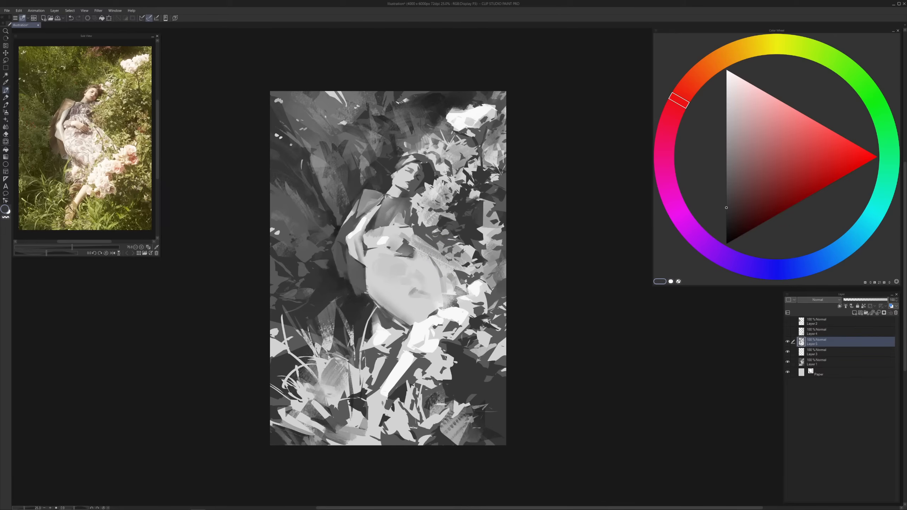
Refine the edge between the figure's face and dark hair with sampled greys
scroll(434, 175, up, 1)
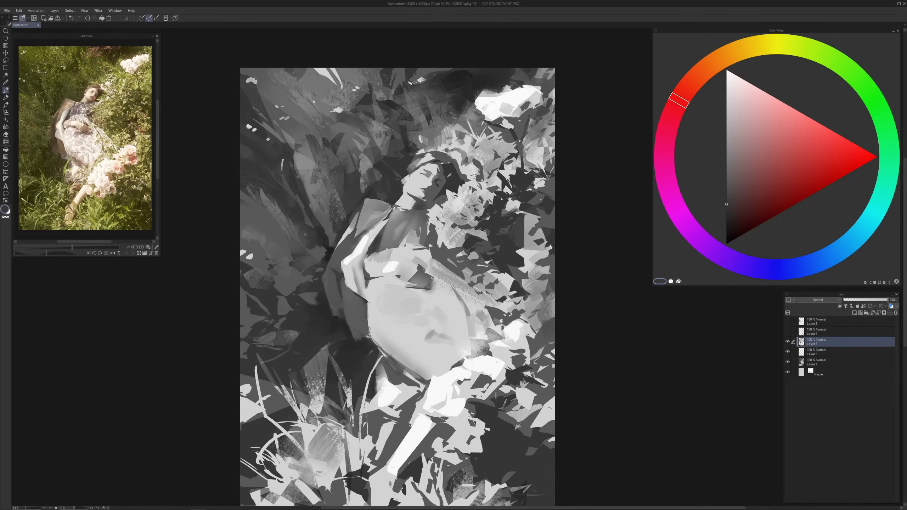
alt+click(441, 186)
alt+click(433, 172)
alt+click(440, 178)
alt+click(454, 180)
key(alt+Tab)
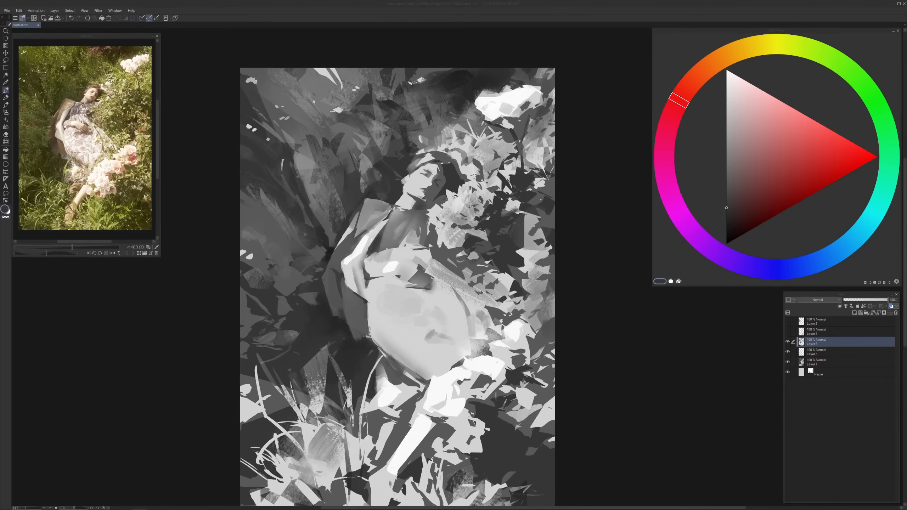
key(alt+Tab)
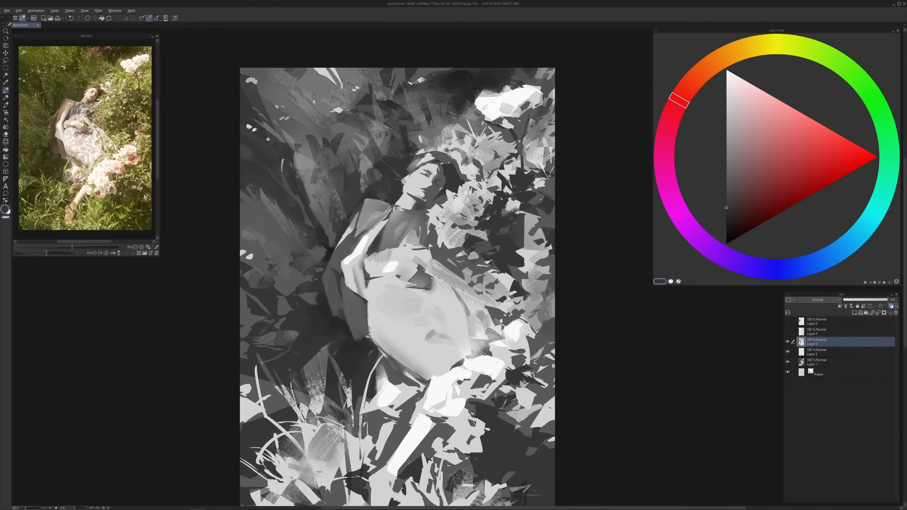
Shade the figure's cheek, jaw and neck with sampled light and dark greys
alt+click(433, 198)
key(x)
alt+click(424, 200)
alt+click(410, 202)
alt+click(422, 207)
alt+click(438, 195)
alt+click(438, 195)
alt+click(444, 157)
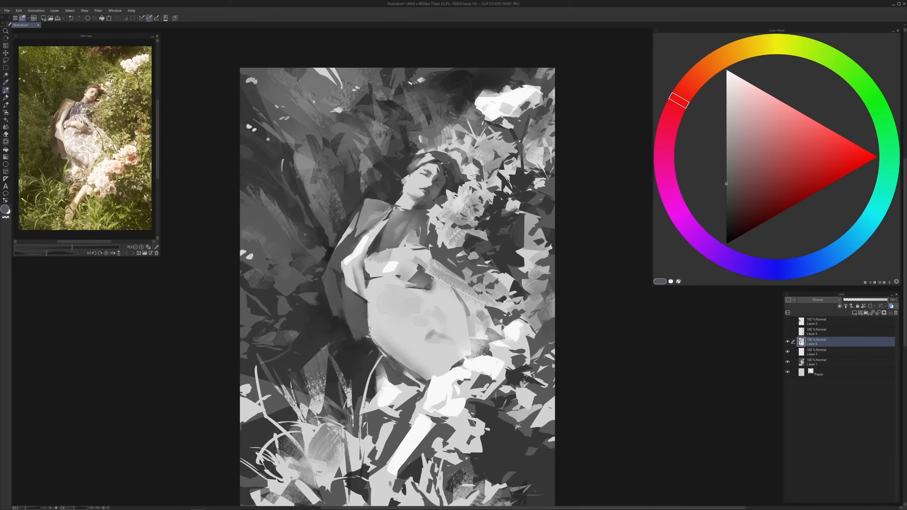
Add value variation to the figure's hair and headband with sampled greys
alt+click(448, 182)
alt+click(447, 173)
alt+click(433, 170)
drag(431, 154, 433, 158)
alt+click(425, 161)
alt+click(453, 160)
Blend sampled greys into the foliage above the head and along the canvas's upper edge
alt+click(438, 126)
drag(443, 152, 445, 141)
alt+click(446, 137)
alt+click(436, 130)
mouse_move(436, 131)
mouse_down()
mouse_move(417, 121)
mouse_move(433, 143)
mouse_move(445, 116)
mouse_up()
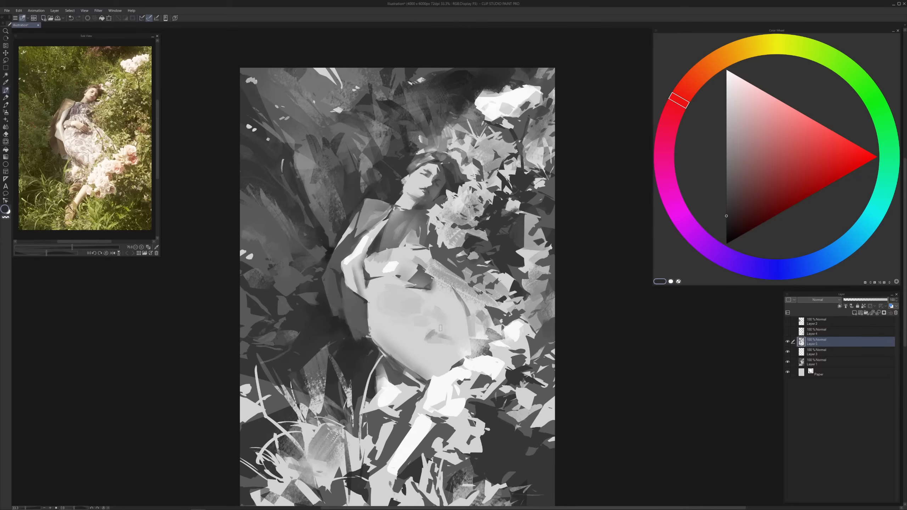
alt+click(427, 81)
mouse_move(372, 75)
mouse_down()
mouse_move(365, 72)
mouse_move(371, 78)
mouse_up()
Lasso angular leaf shapes in the dark foliage above the figure and texture them with sampled light, mid and dark greys
scroll(423, 380, down, 1)
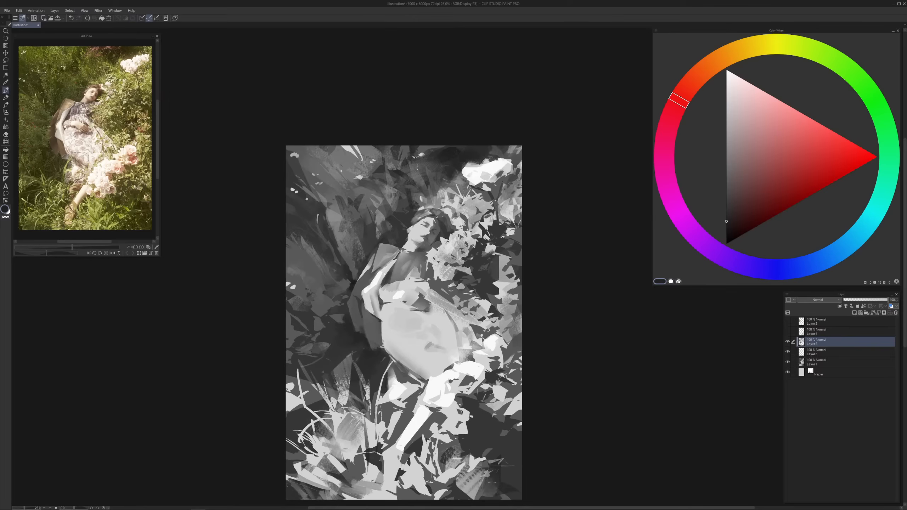
key(l)
mouse_move(405, 145)
mouse_down()
mouse_move(413, 160)
mouse_move(377, 145)
mouse_move(363, 157)
mouse_move(334, 143)
mouse_up()
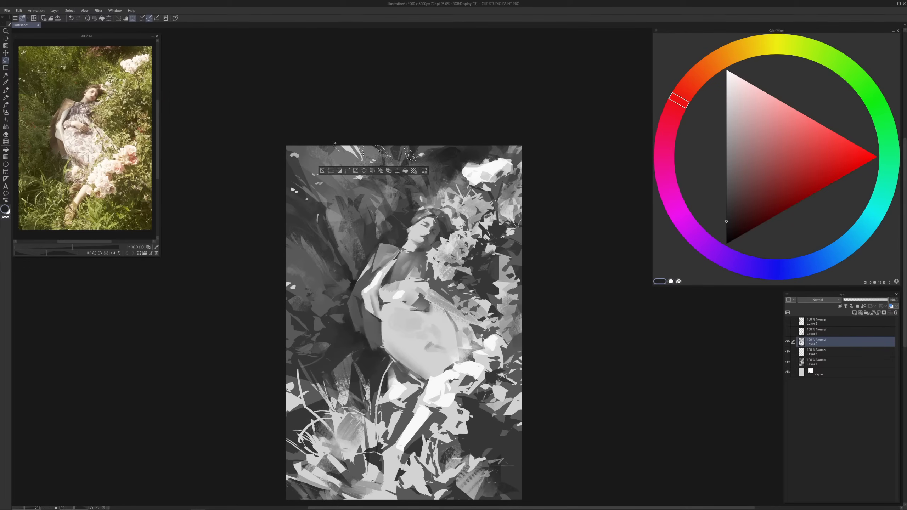
drag(351, 183, 366, 203)
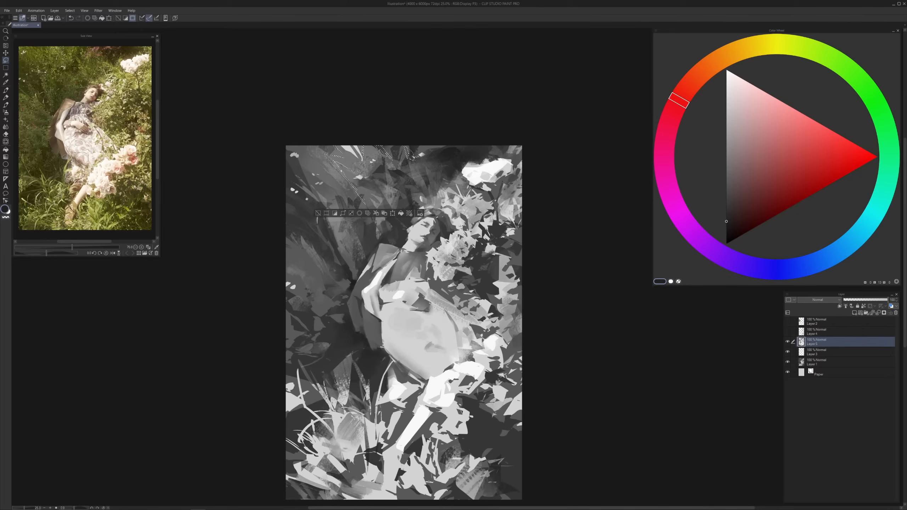
mouse_move(312, 150)
mouse_down()
mouse_move(324, 180)
mouse_move(322, 147)
mouse_move(302, 170)
mouse_move(318, 168)
mouse_move(338, 192)
mouse_up()
key(p)
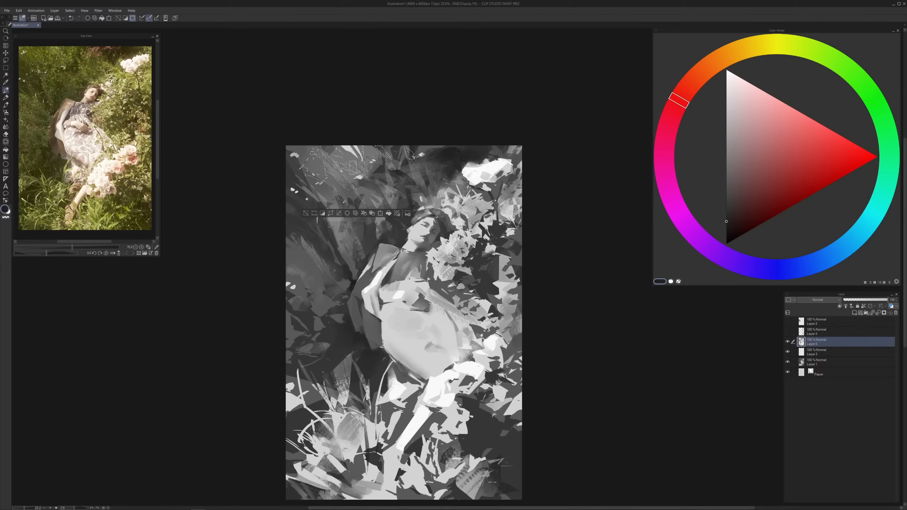
alt+click(359, 176)
drag(320, 181, 315, 160)
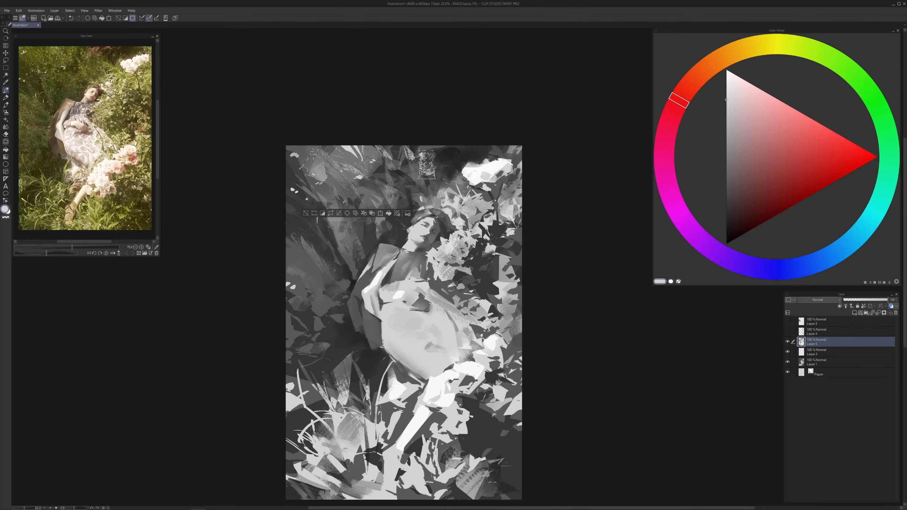
alt+click(356, 194)
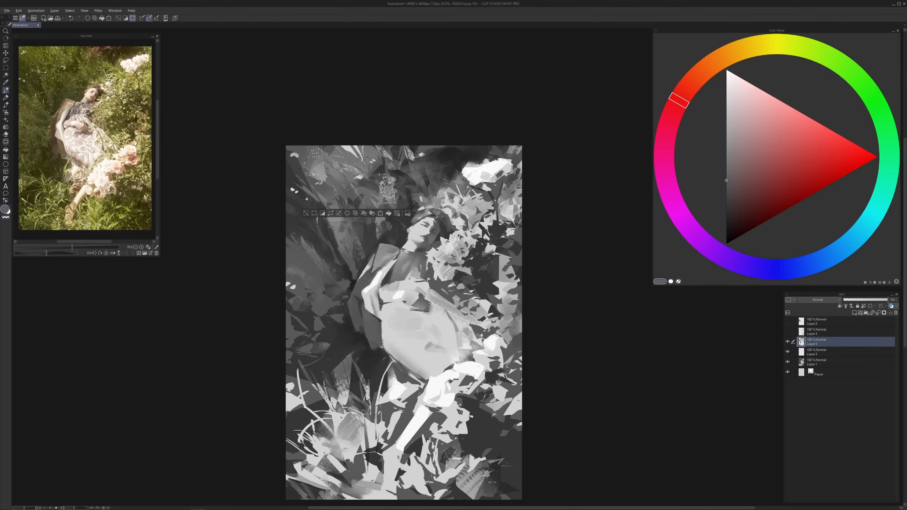
alt+click(364, 176)
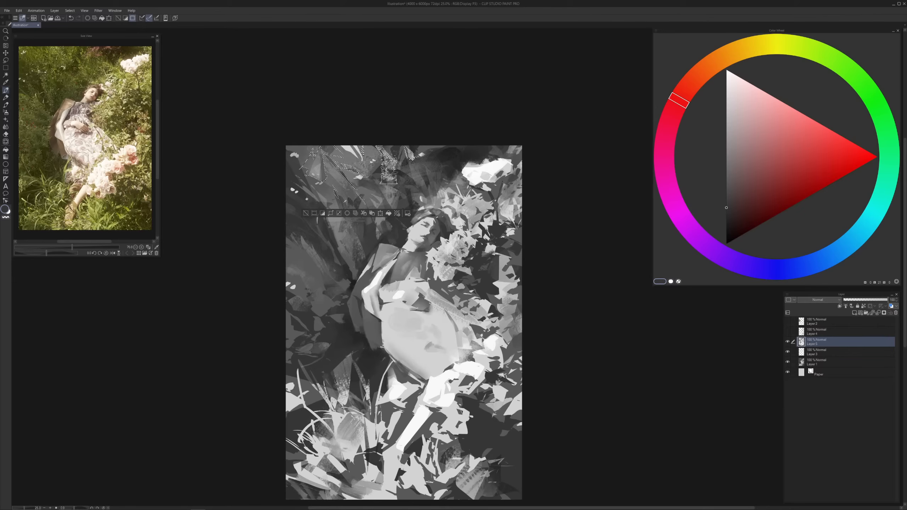
Merge the active layer with the one below, clear the selection and blend a sampled grey into the upper foliage
key(ctrl+e)
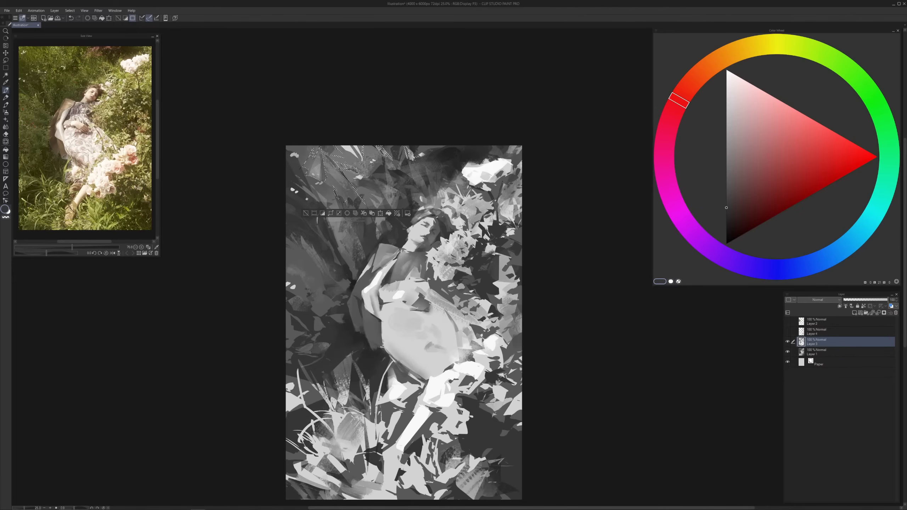
key(ctrl+d)
alt+click(354, 194)
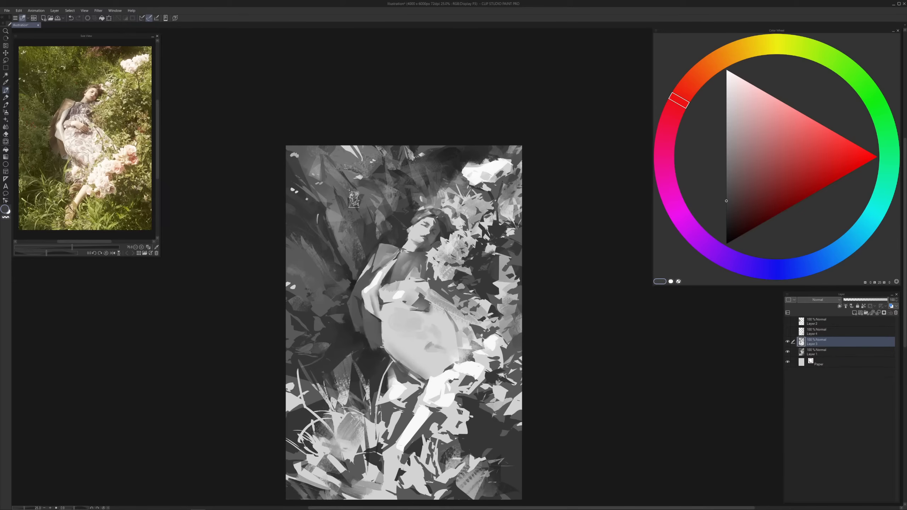
drag(351, 179, 336, 179)
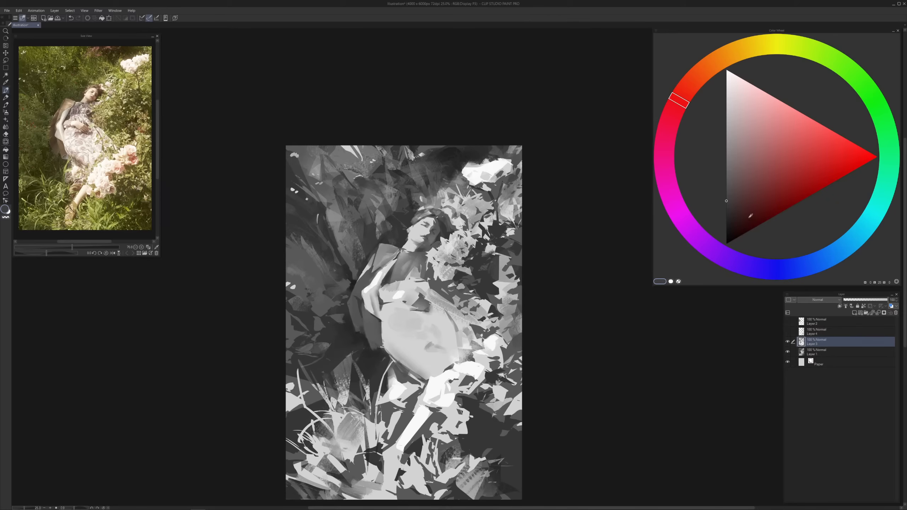
Add speckled leaf texture to the dark foliage beside the figure with a sampled light grey, undoing the last stroke
click(727, 218)
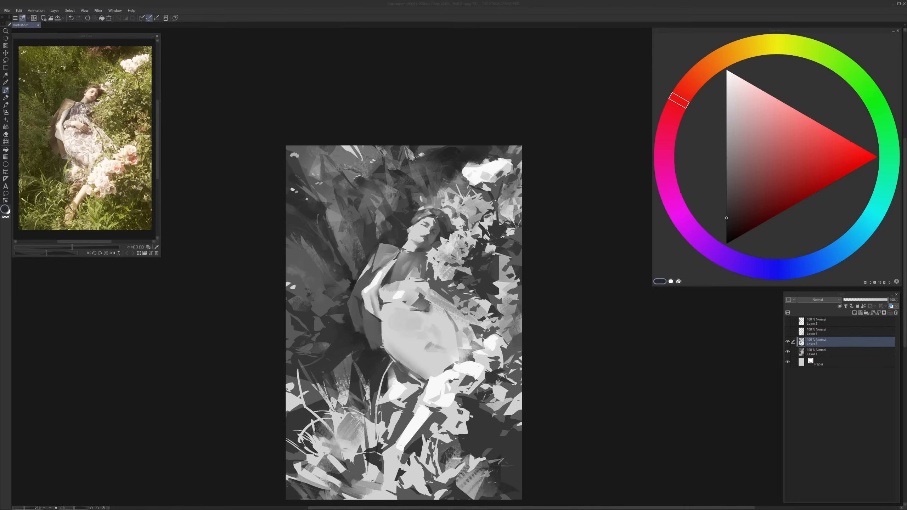
click(609, 315)
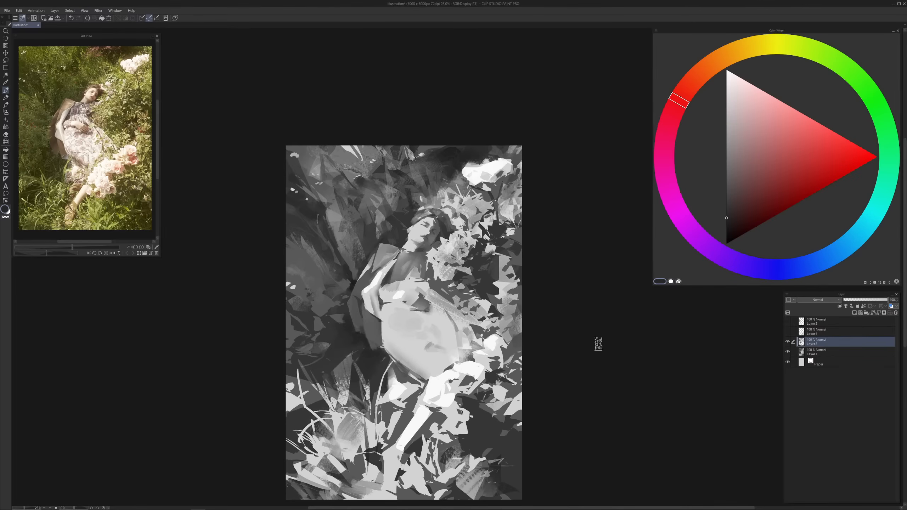
scroll(586, 363, down, 1)
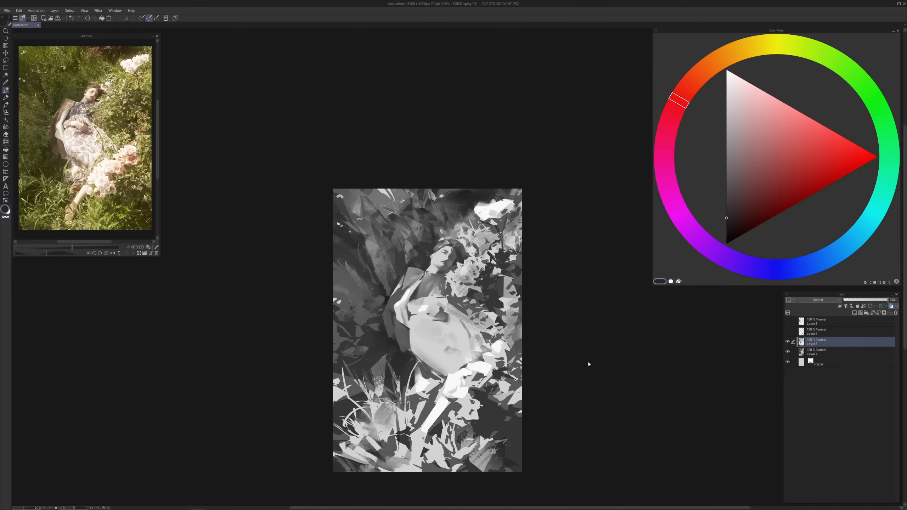
alt+click(412, 332)
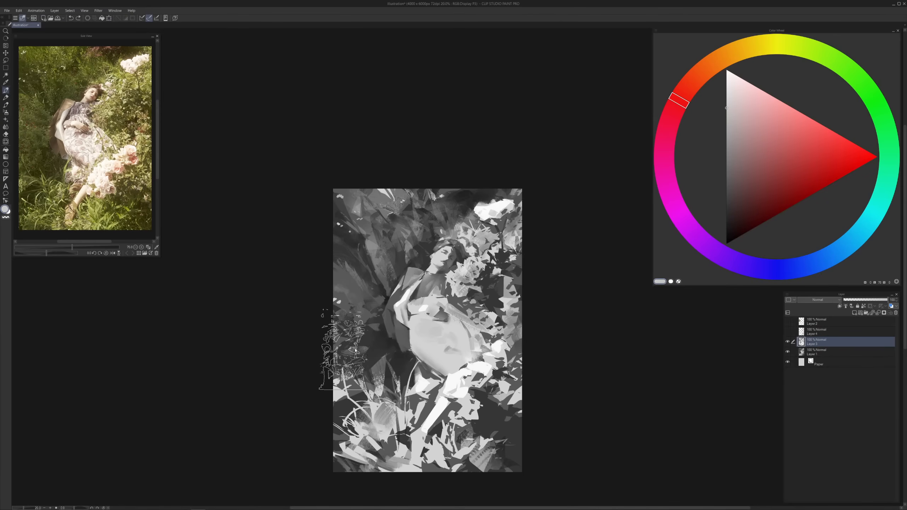
mouse_move(339, 347)
mouse_down()
mouse_move(350, 307)
mouse_move(365, 332)
mouse_move(360, 369)
mouse_move(378, 349)
mouse_move(387, 355)
mouse_move(369, 362)
mouse_move(409, 365)
mouse_up()
key(ctrl+z)
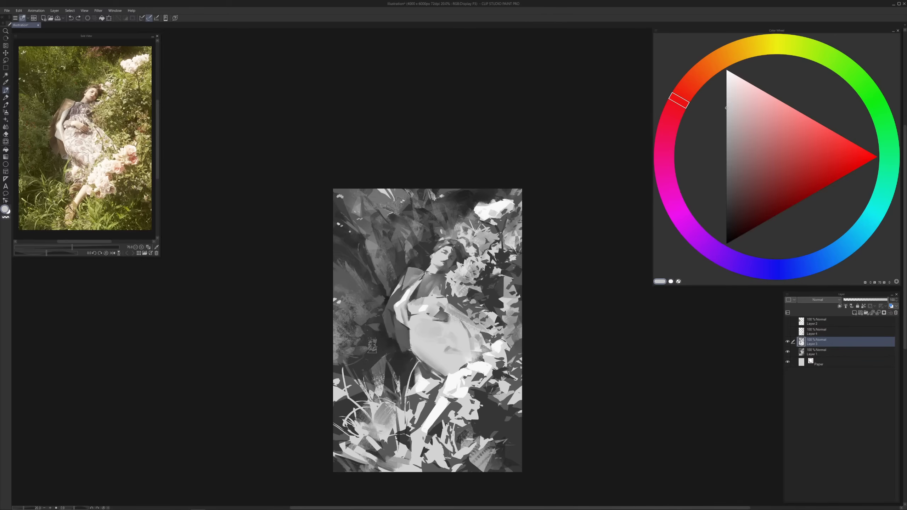
Lasso small leaf shapes beside the skirt and in the foliage beyond the leg, and fill them with sampled greys
key(m)
mouse_move(378, 353)
mouse_down()
mouse_move(362, 358)
mouse_move(391, 348)
mouse_move(407, 361)
mouse_up()
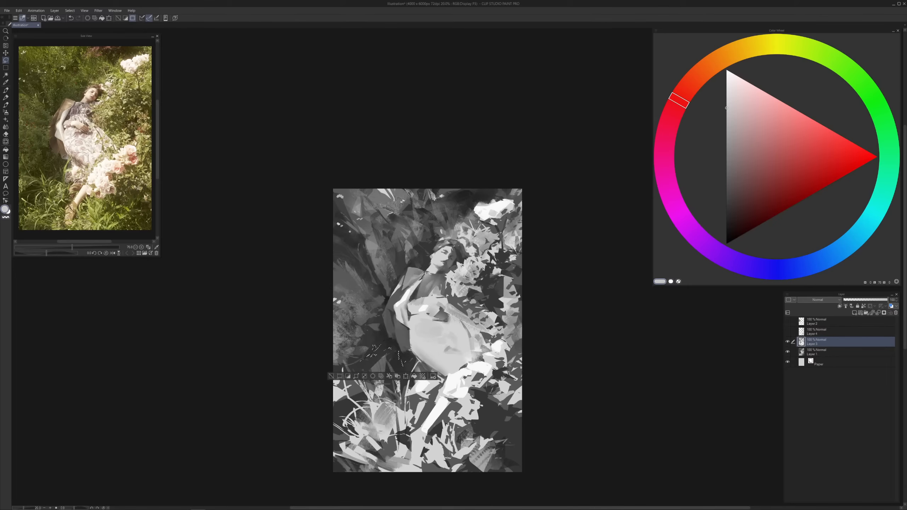
drag(510, 345, 514, 349)
mouse_move(512, 384)
mouse_down()
mouse_move(518, 392)
mouse_move(499, 428)
mouse_move(508, 438)
mouse_move(491, 404)
mouse_up()
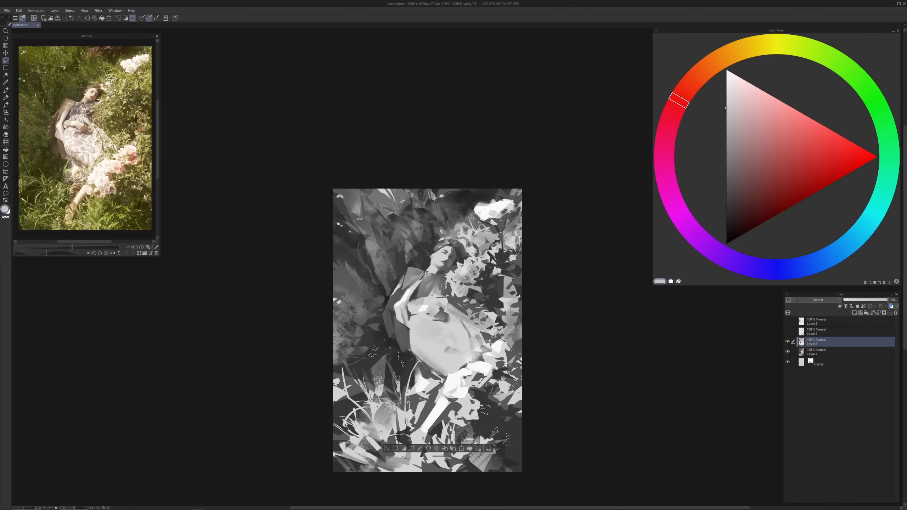
key(p)
alt+click(390, 351)
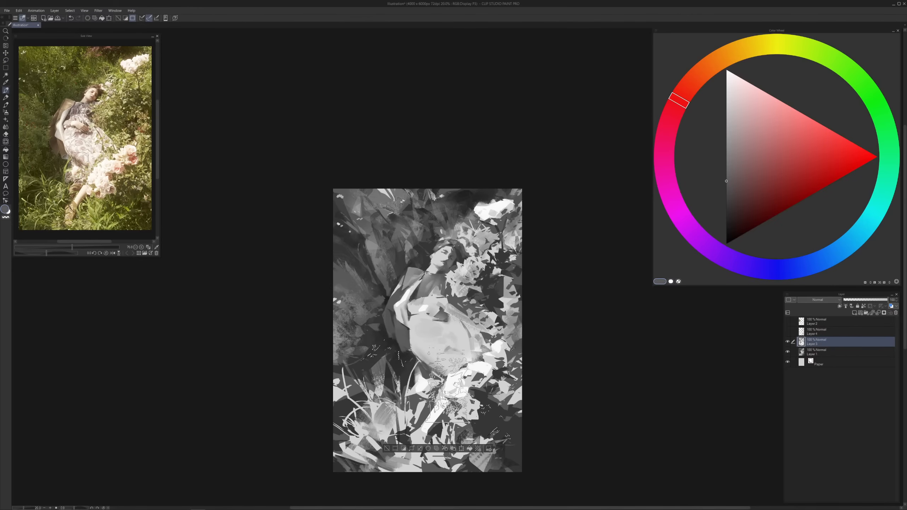
alt+click(515, 398)
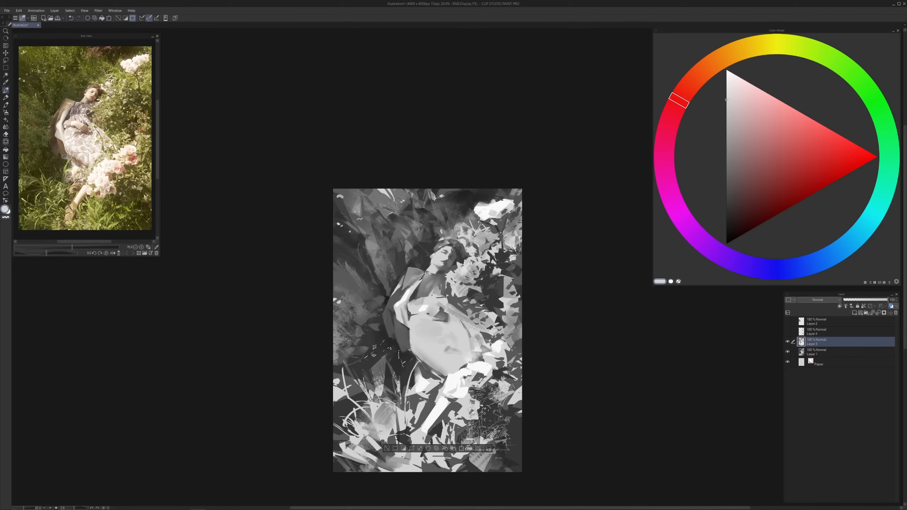
key(ctrl+d)
Break up the white blossom at the skirt's hem with sampled light and dark greys
drag(483, 410, 456, 356)
alt+click(457, 335)
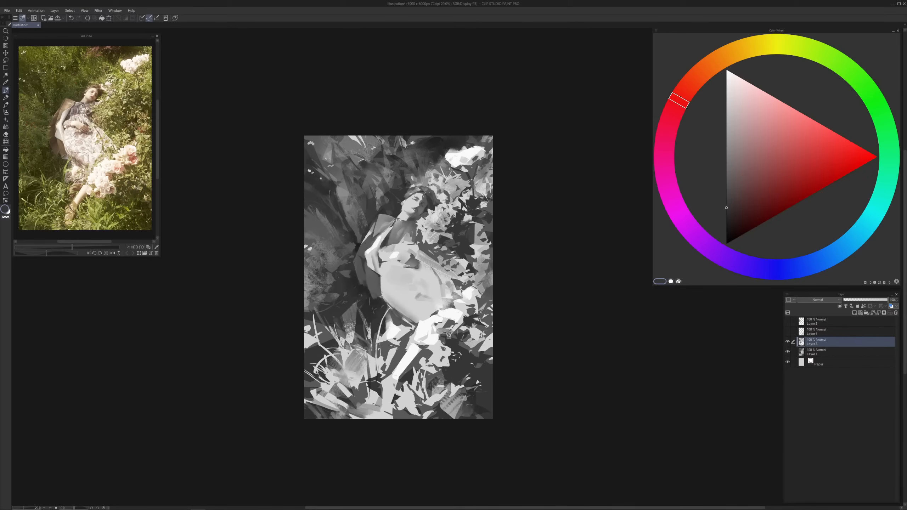
alt+click(441, 326)
alt+click(452, 320)
mouse_move(452, 319)
mouse_down()
mouse_move(447, 329)
mouse_move(464, 318)
mouse_move(459, 327)
mouse_up()
alt+click(453, 336)
click(449, 325)
alt+click(457, 309)
Refine the edges of the upper blossom beside the skirt with picked and sampled light greys
click(726, 99)
alt+click(471, 320)
alt+click(475, 305)
alt+click(473, 305)
click(474, 302)
alt+click(474, 304)
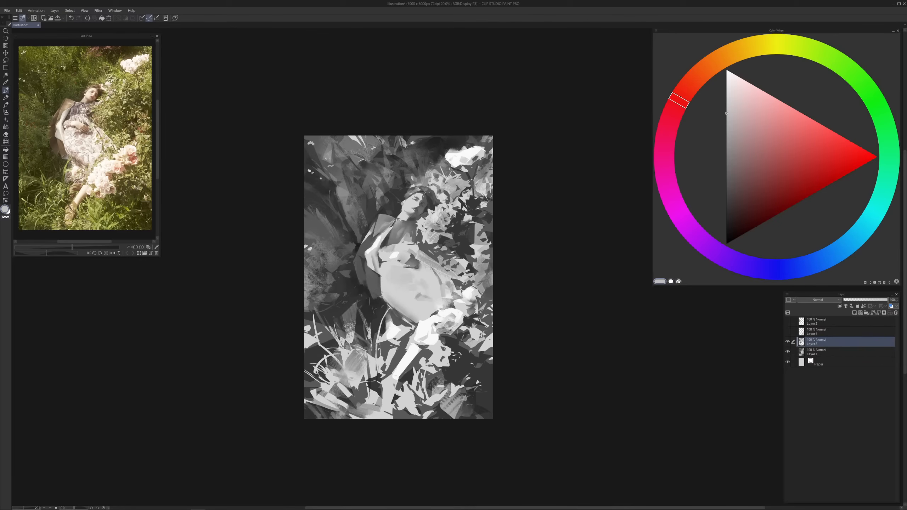
drag(480, 304, 483, 305)
Lasso a rounded shape for the upper blossom beside the skirt, paint it in a sampled light tone and clear the selection
key(l)
drag(455, 303, 460, 292)
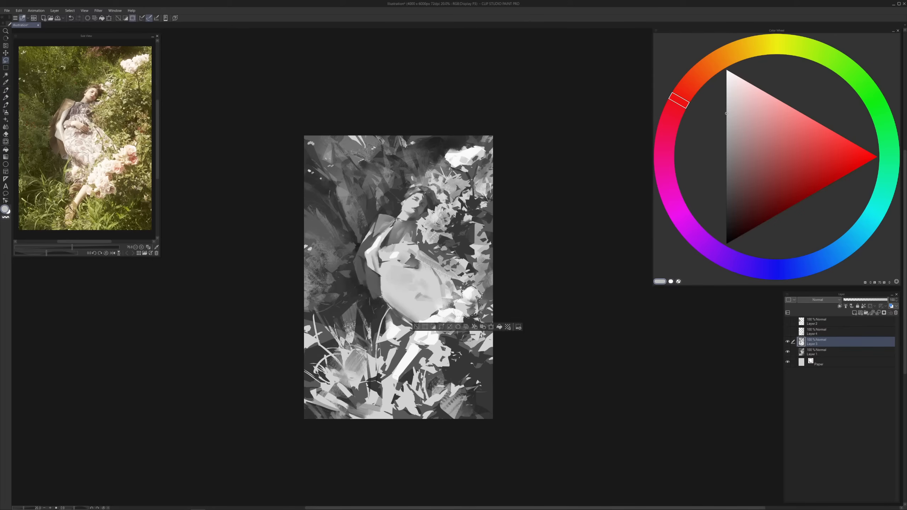
key(p)
alt+click(469, 288)
key(ctrl+a)
key(x)
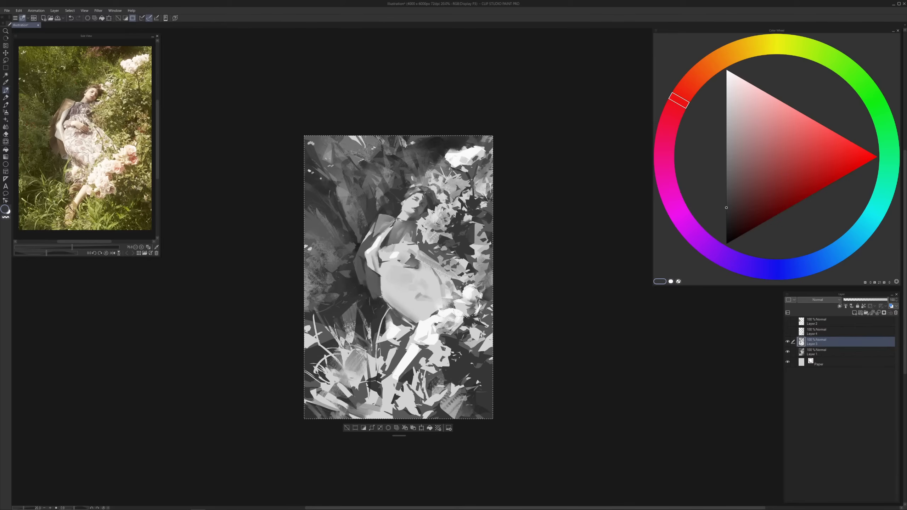
key(x)
key(x)
key(x)
key(x)
key(ctrl+d)
Paint dark and mid-grey petal folds into the rounded blossom beside the skirt
scroll(479, 339, up, 1)
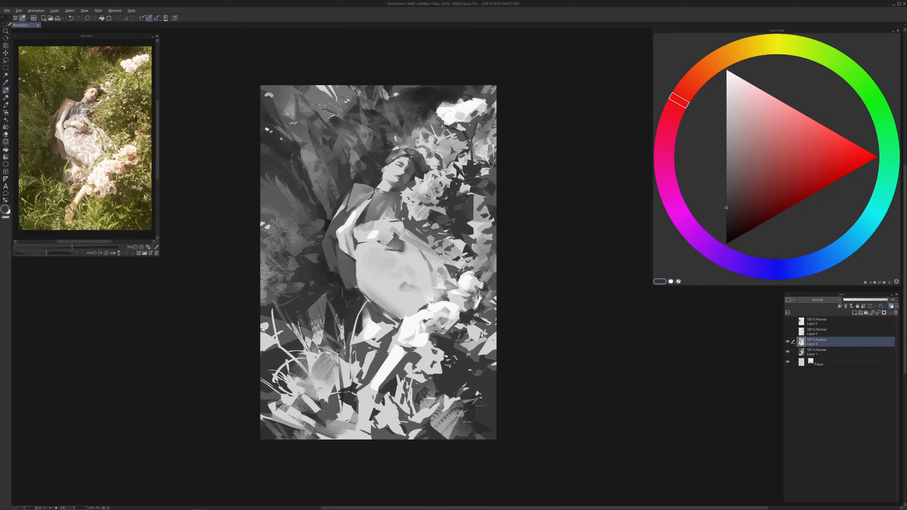
drag(467, 288, 468, 281)
key(x)
click(726, 154)
drag(457, 318, 458, 316)
alt+click(459, 304)
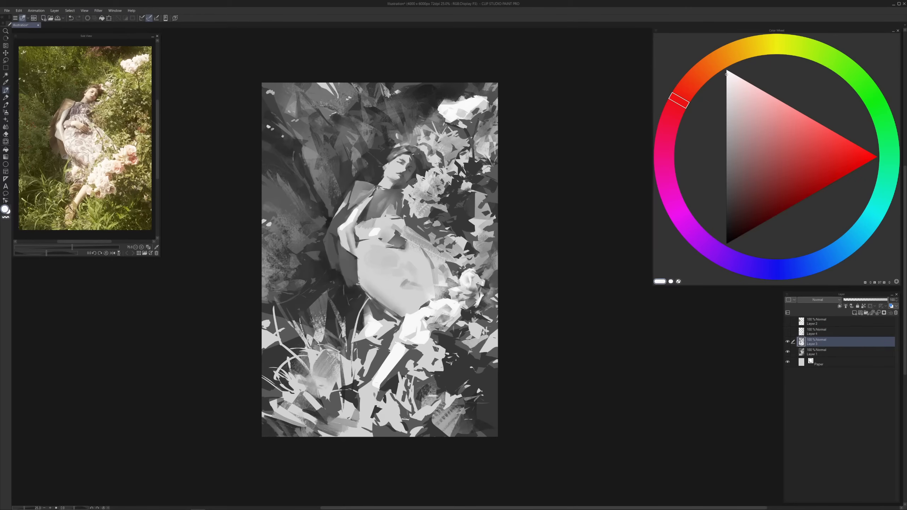
Define petal shadows in the blossom at the skirt's hem with sampled tones and a dark grey
alt+click(465, 306)
alt+click(458, 303)
alt+click(464, 306)
drag(447, 318, 442, 316)
alt+click(458, 306)
click(726, 207)
drag(439, 325, 431, 333)
Model the hem blossom's lit petals with a mid grey, a near-white and sampled light tones
click(726, 164)
click(726, 75)
alt+click(431, 325)
alt+click(424, 333)
mouse_move(424, 321)
mouse_down()
mouse_move(424, 350)
mouse_move(426, 325)
mouse_up()
alt+click(433, 337)
alt+click(422, 336)
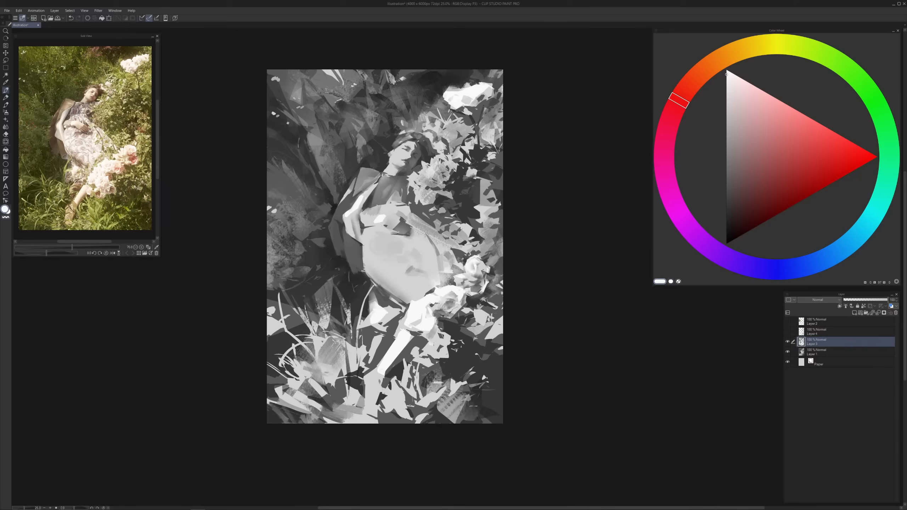
Paint petals and shadow gaps into the lower blossom beside the leg with sampled greys
alt+click(434, 341)
mouse_move(440, 336)
mouse_down()
mouse_move(445, 346)
mouse_move(435, 354)
mouse_move(443, 355)
mouse_up()
alt+click(442, 340)
alt+click(446, 343)
alt+click(429, 347)
alt+click(438, 364)
drag(432, 361, 421, 368)
Brush sampled grey strokes into the foreground leaves below the leg to break up their flat shapes
drag(424, 358, 407, 410)
mouse_move(409, 385)
mouse_down()
mouse_move(422, 404)
mouse_move(408, 417)
mouse_up()
mouse_move(393, 401)
mouse_down()
mouse_move(385, 410)
mouse_move(406, 421)
mouse_up()
drag(413, 388, 419, 402)
drag(430, 386, 421, 413)
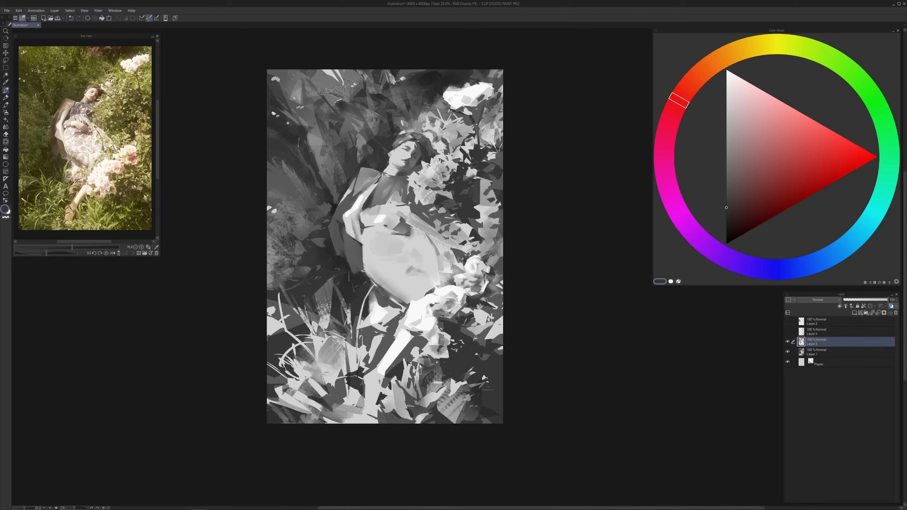
Shade the figure's lower leg along its length with a dark grey and sampled mid greys
click(726, 226)
mouse_move(412, 353)
mouse_down()
mouse_move(401, 363)
mouse_move(421, 354)
mouse_move(388, 371)
mouse_move(414, 339)
mouse_move(386, 372)
mouse_up()
alt+click(412, 343)
alt+click(405, 341)
alt+click(410, 347)
drag(412, 338, 377, 392)
alt+click(399, 347)
alt+click(389, 368)
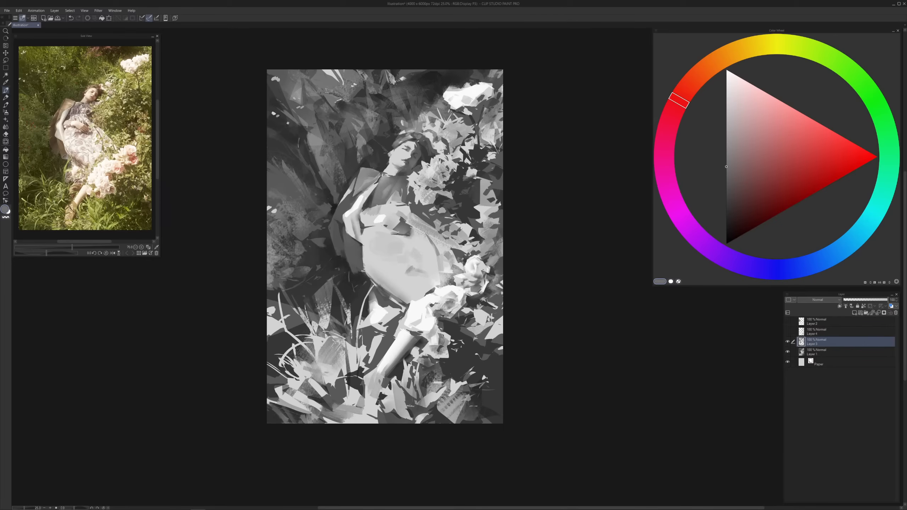
Lasso the foot area at the end of the leg, paint its shading in grey and clear the selection
key(l)
mouse_move(376, 385)
mouse_down()
mouse_move(357, 379)
mouse_move(389, 339)
mouse_up()
mouse_move(348, 376)
mouse_down()
mouse_move(351, 349)
mouse_move(338, 378)
mouse_up()
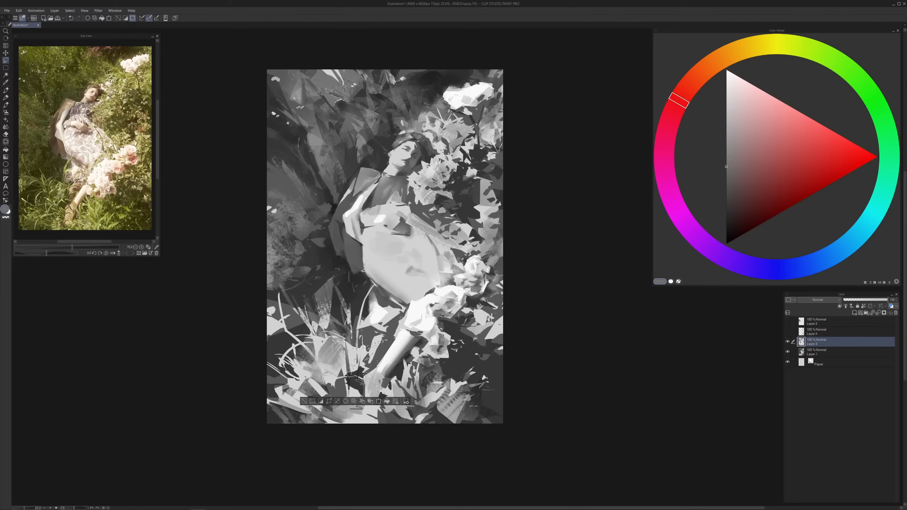
key(p)
key(x)
key(x)
mouse_move(339, 368)
mouse_down()
mouse_move(361, 390)
mouse_move(423, 386)
mouse_up()
key(ctrl+d)
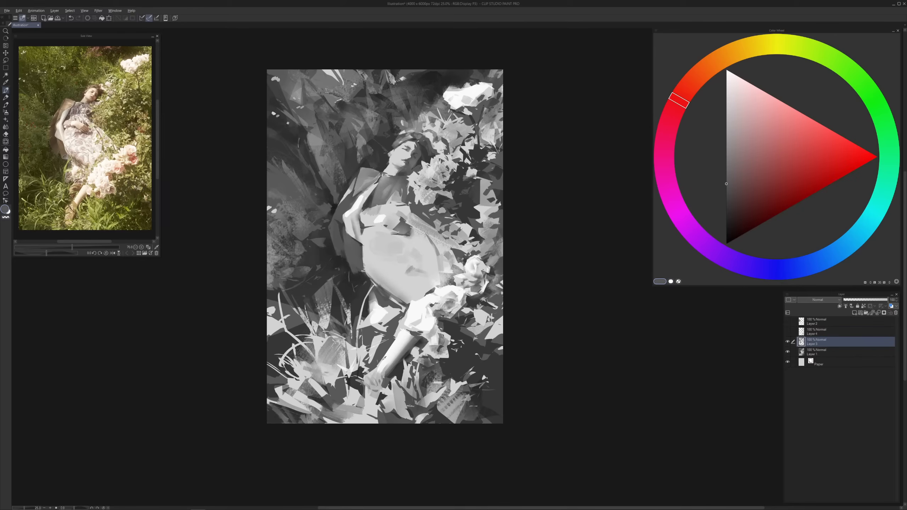
Brush mid grey over the light foreground leaves beneath the foot
key(x)
key(x)
drag(355, 409, 370, 430)
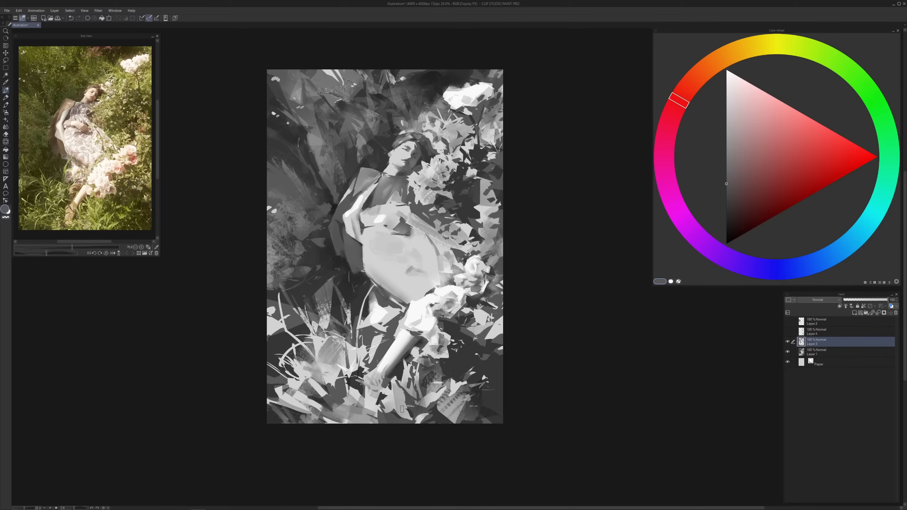
Darken the foliage in the canvas's lower-right corner with sampled and picked dark greys, undoing one stroke
scroll(471, 384, down, 1)
drag(497, 396, 491, 367)
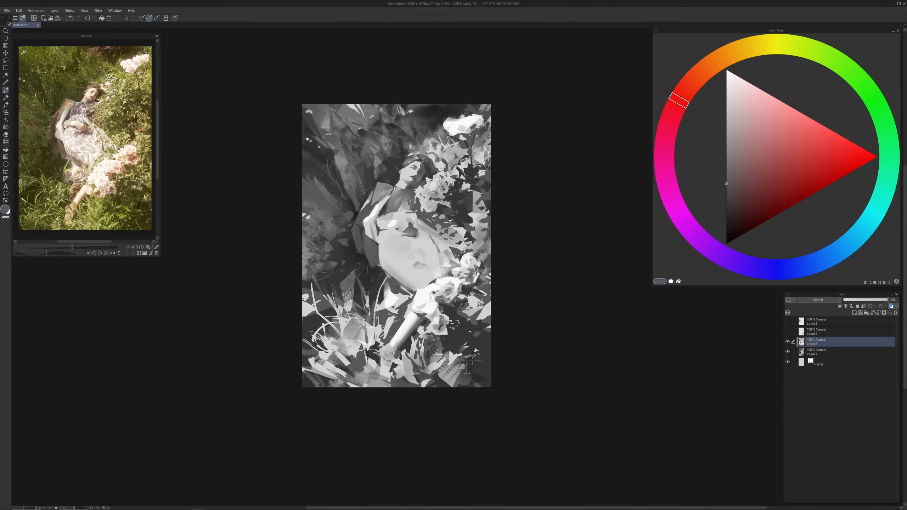
alt+click(471, 372)
alt+click(474, 382)
key(ctrl+z)
click(727, 225)
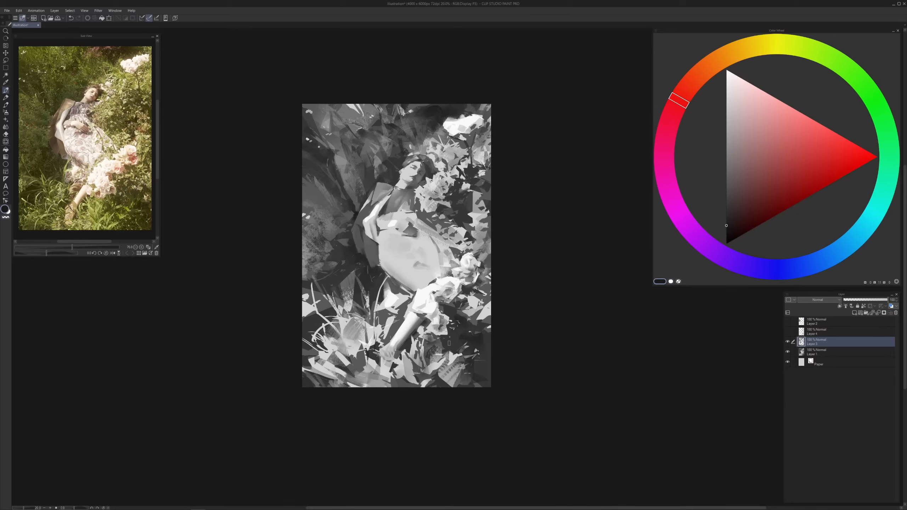
alt+click(457, 333)
Lasso small leaf shapes in the dark foliage beside the figure's shoulder and above the head
key(m)
drag(349, 227, 352, 223)
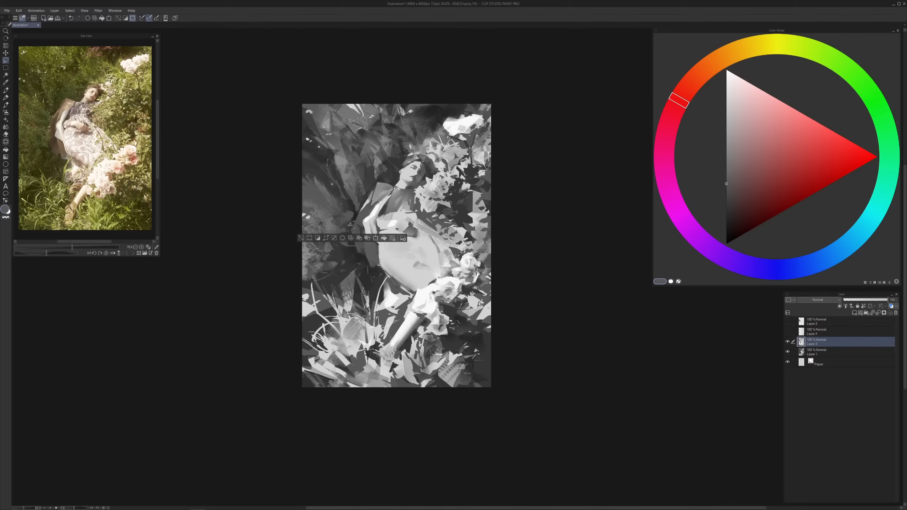
mouse_move(317, 169)
mouse_down()
mouse_move(323, 163)
mouse_move(317, 171)
mouse_up()
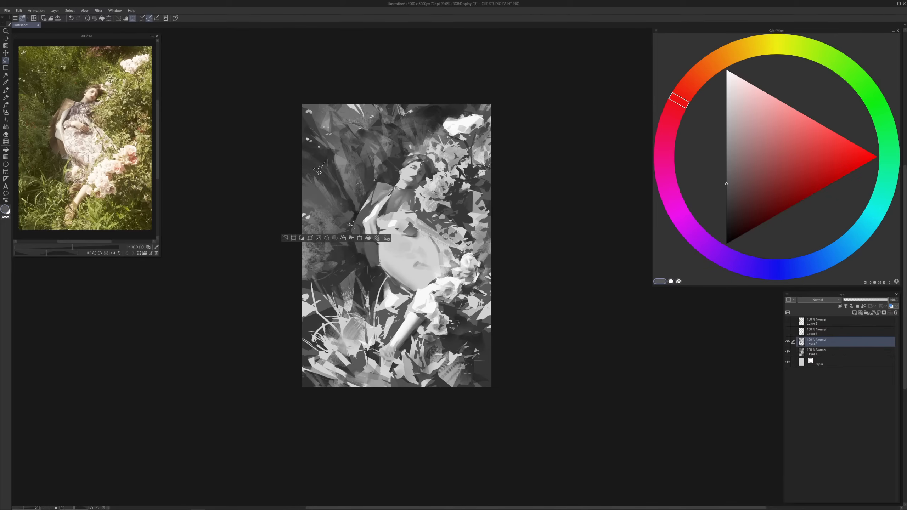
drag(375, 167, 371, 166)
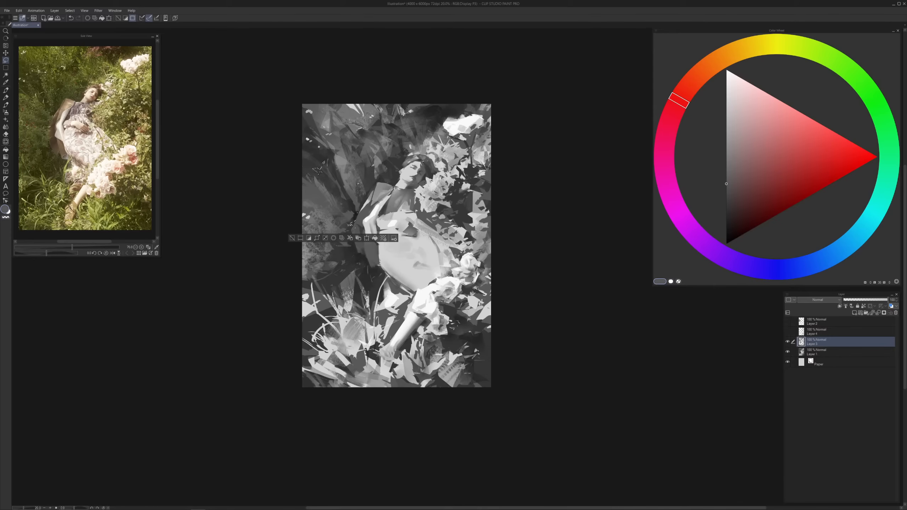
drag(427, 132, 444, 206)
scroll(440, 168, up, 1)
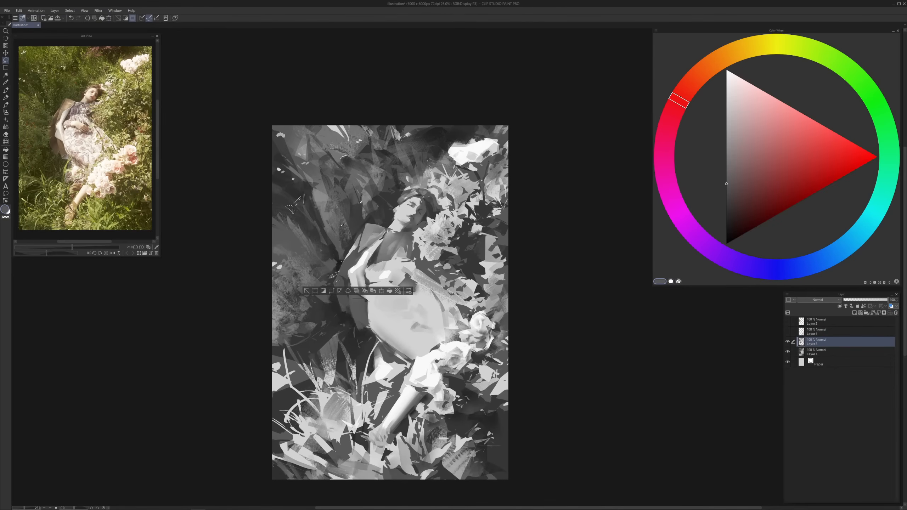
Lasso-select angular patches in the upper background and grass, paint sampled grey tones inside them, and clear the selection
mouse_move(402, 135)
mouse_down()
mouse_move(390, 150)
mouse_move(415, 142)
mouse_up()
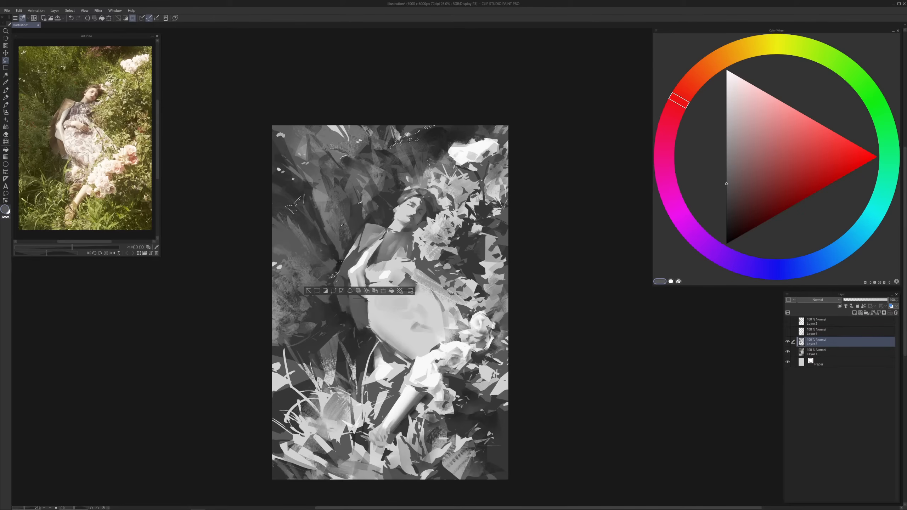
drag(496, 124, 481, 129)
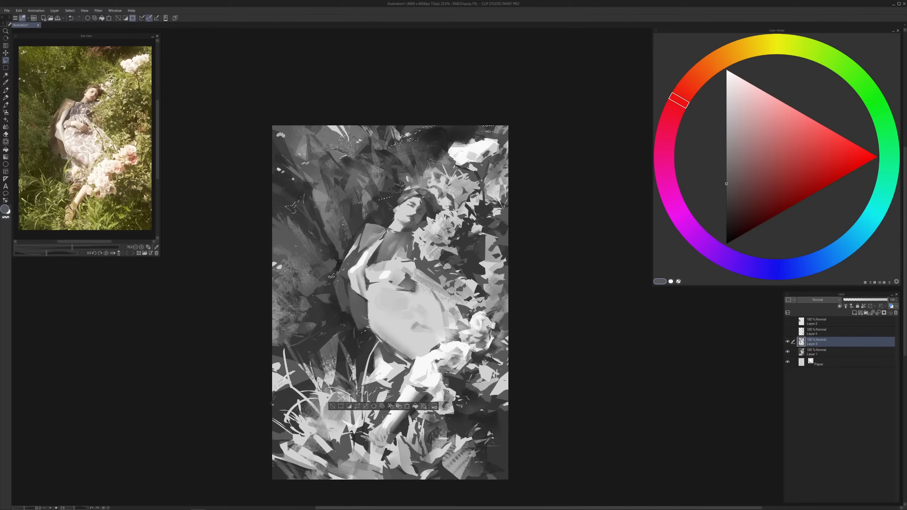
key(p)
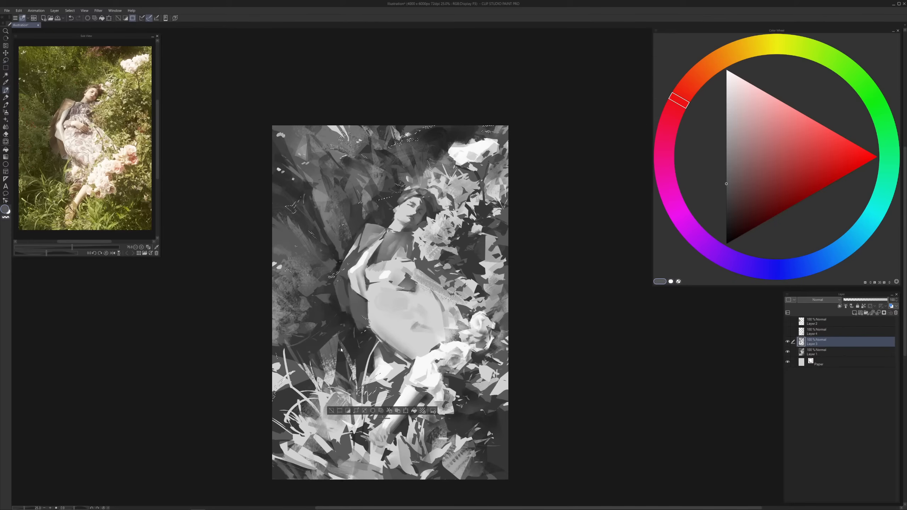
alt+click(375, 321)
drag(374, 311, 374, 333)
key(ctrl+z)
alt+click(362, 291)
drag(300, 197, 291, 210)
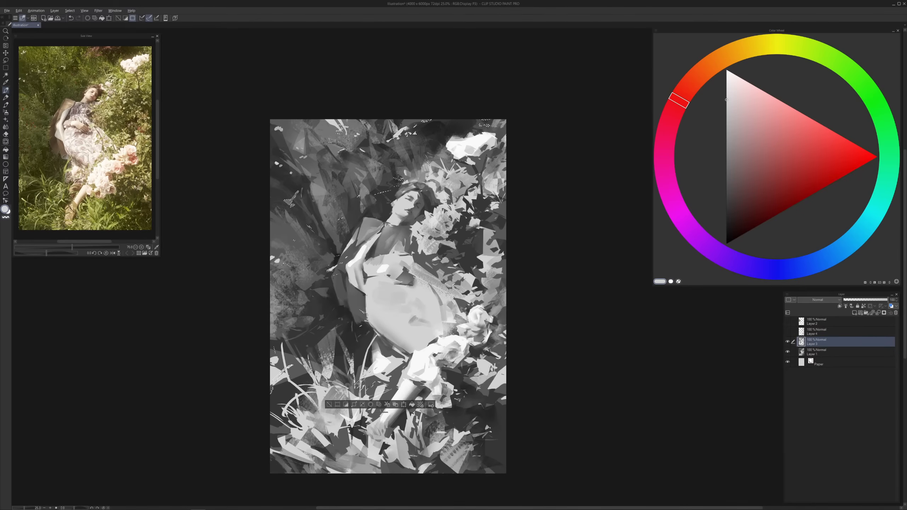
key(x)
key(ctrl+d)
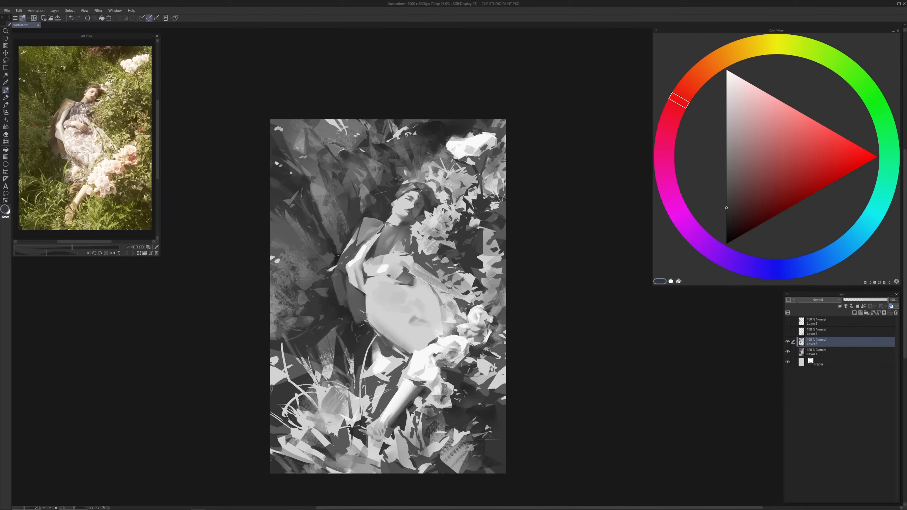
Refine the outer edge of the skirt beside the roses with dark accents and sampled greys, undoing unwanted strokes
key(m)
mouse_move(431, 302)
mouse_down()
mouse_move(450, 310)
mouse_move(433, 299)
mouse_up()
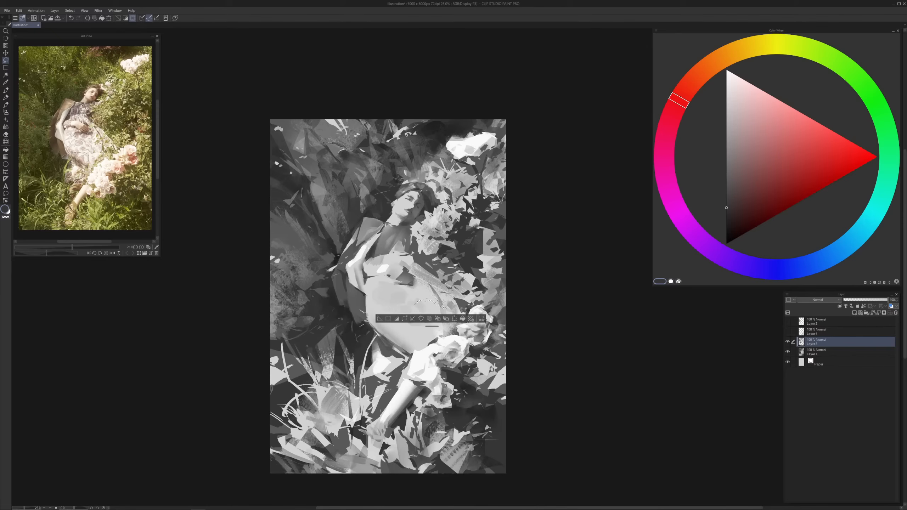
key(p)
key(ctrl+d)
key(ctrl+z)
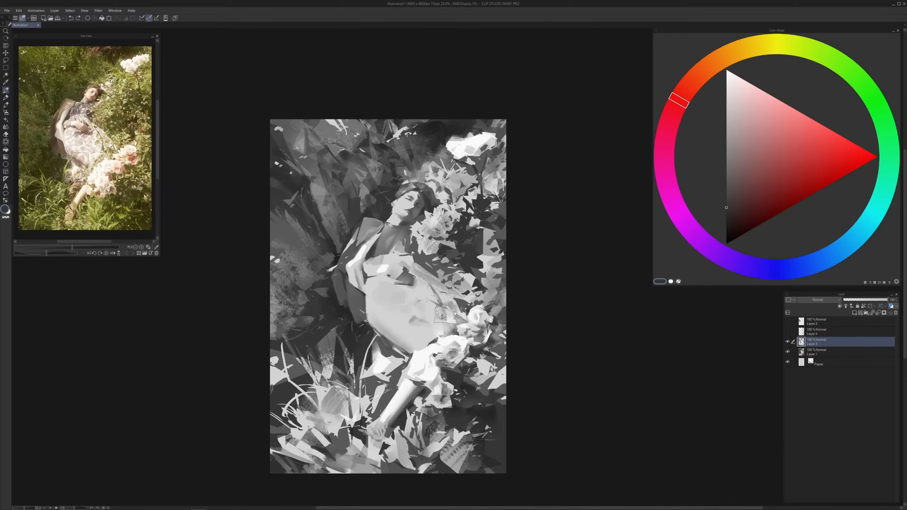
drag(454, 300, 458, 319)
alt+click(458, 320)
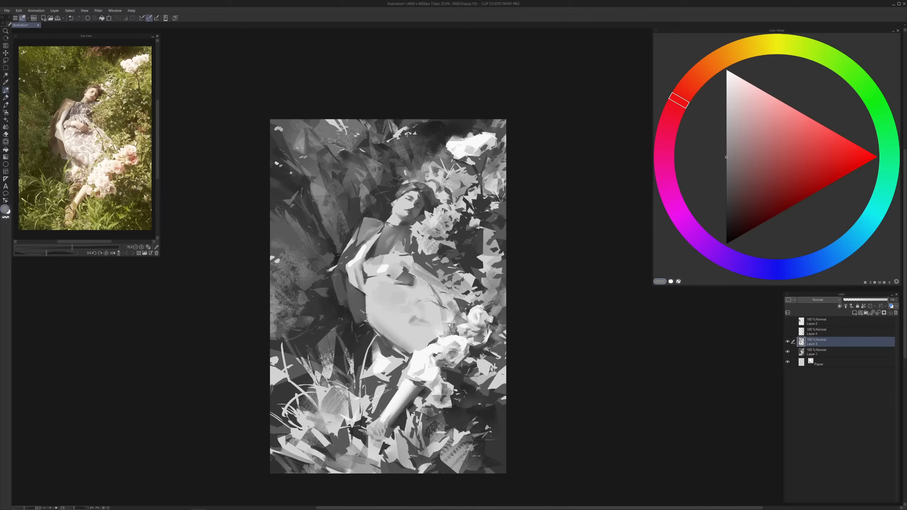
alt+click(465, 295)
alt+click(456, 306)
drag(444, 308, 444, 327)
key(ctrl+z)
key(ctrl+z)
Lasso-select angular shapes across the chest and neighbouring flowers, paint them with sampled greys, and clear the selection
alt+click(472, 250)
key(l)
drag(434, 240, 430, 245)
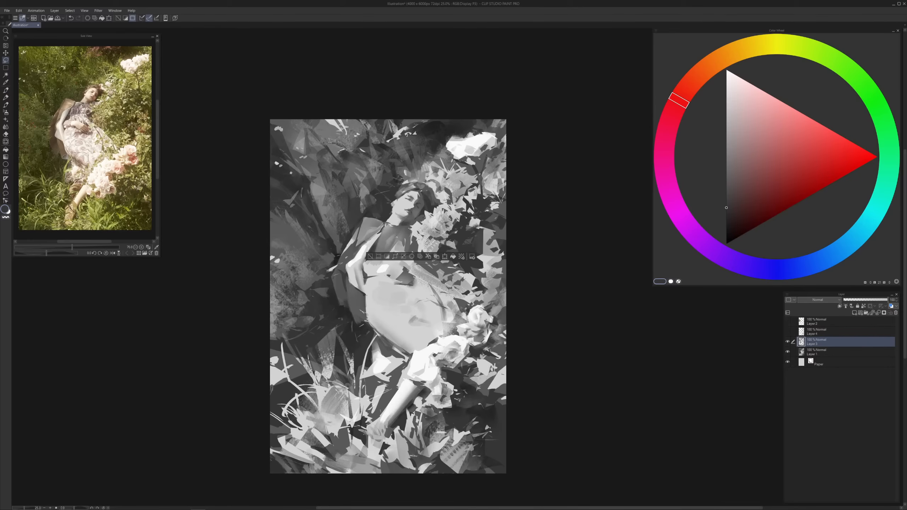
drag(403, 232, 389, 247)
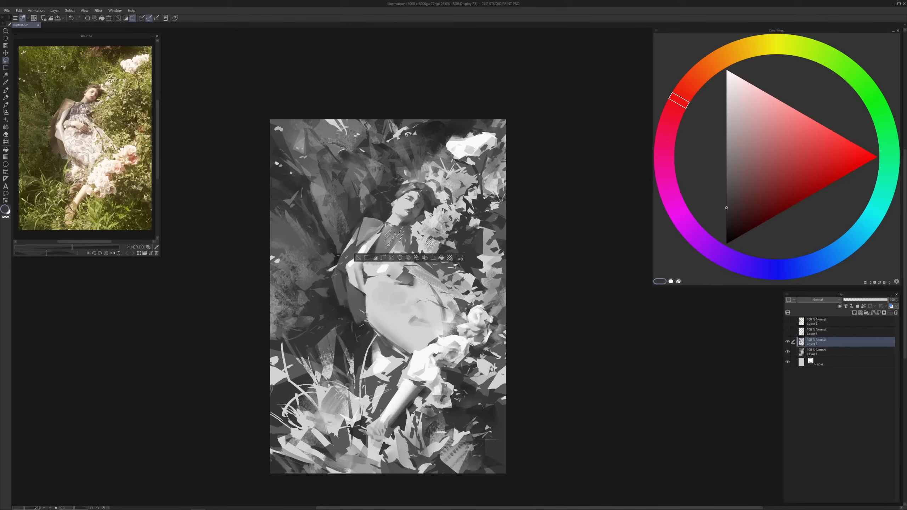
key(ctrl+z)
key(b)
alt+click(419, 235)
mouse_move(393, 243)
mouse_down()
mouse_move(430, 232)
mouse_move(448, 244)
mouse_up()
alt+click(440, 246)
key(ctrl+d)
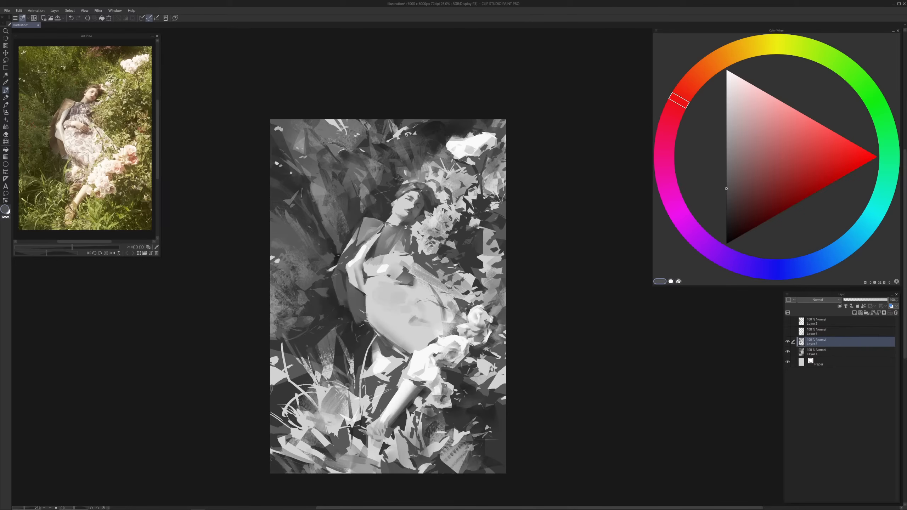
Touch up the neck, neckline and hair edge using near-black and sampled grey tones
alt+click(422, 214)
click(726, 227)
alt+click(410, 225)
alt+click(413, 227)
alt+click(386, 227)
alt+click(385, 230)
Sample greys around the coat's shoulder and paint dark strokes into the upper background foliage
scroll(381, 255, up, 1)
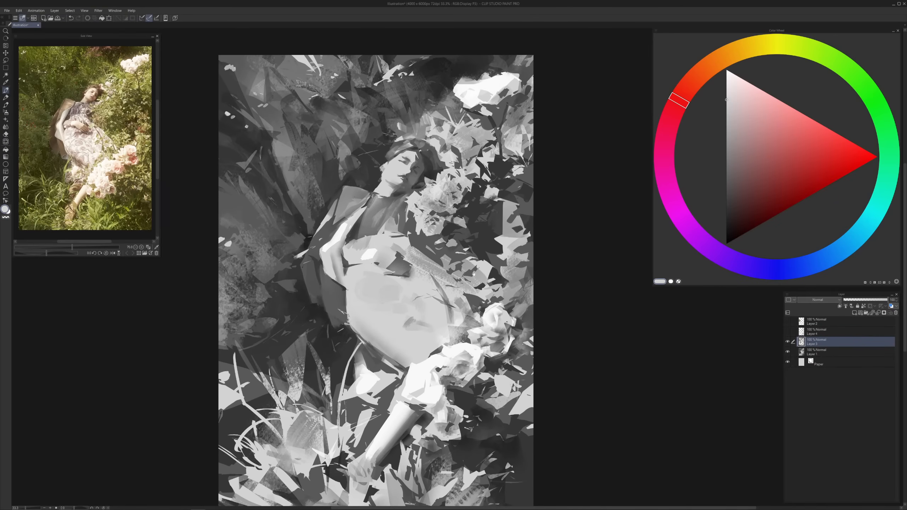
alt+click(353, 177)
alt+click(347, 179)
alt+click(369, 97)
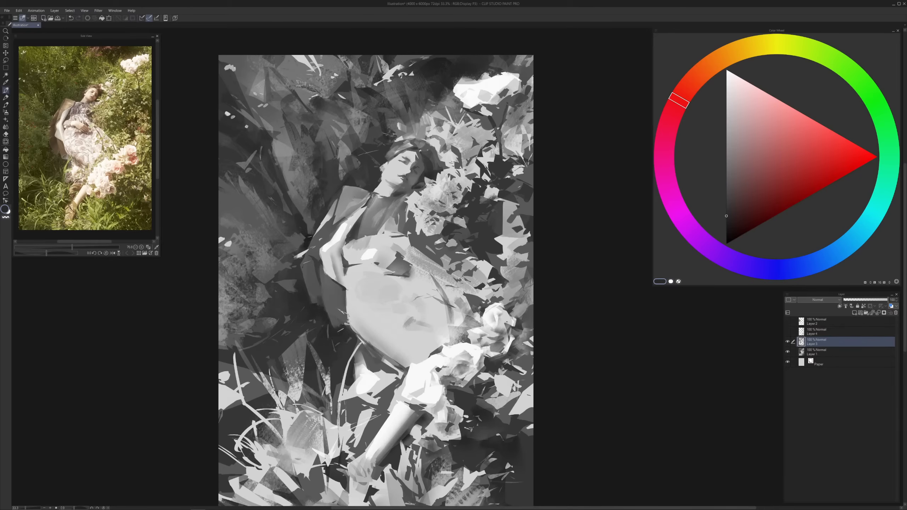
mouse_move(285, 130)
mouse_down()
mouse_move(292, 156)
mouse_move(295, 105)
mouse_move(301, 118)
mouse_up()
mouse_move(289, 86)
mouse_down()
mouse_move(272, 69)
mouse_move(291, 62)
mouse_move(294, 81)
mouse_up()
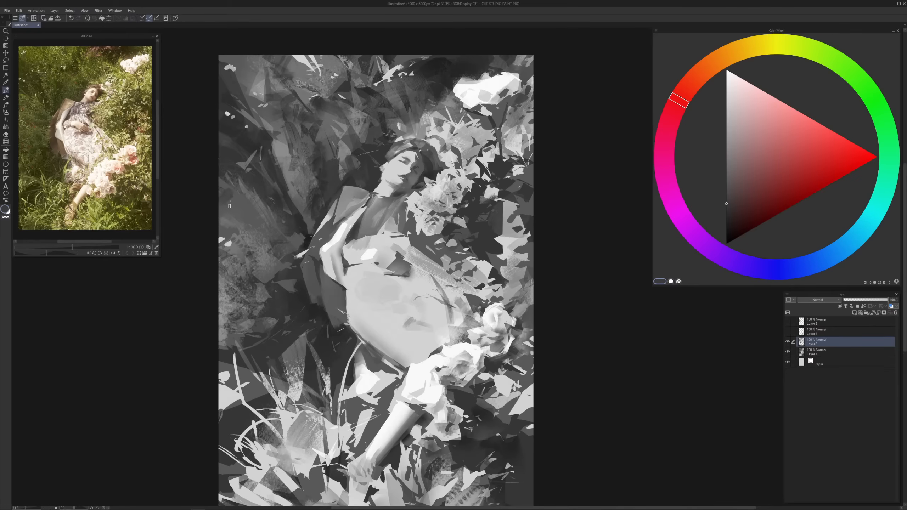
Rework the textured bush beside the figure with sampled mid-grey strokes, undoing the stroke down its outer edge
alt+click(255, 252)
mouse_move(233, 243)
mouse_down()
mouse_move(228, 271)
mouse_move(225, 257)
mouse_move(245, 274)
mouse_move(224, 317)
mouse_up()
key(ctrl+z)
alt+click(242, 284)
alt+click(246, 265)
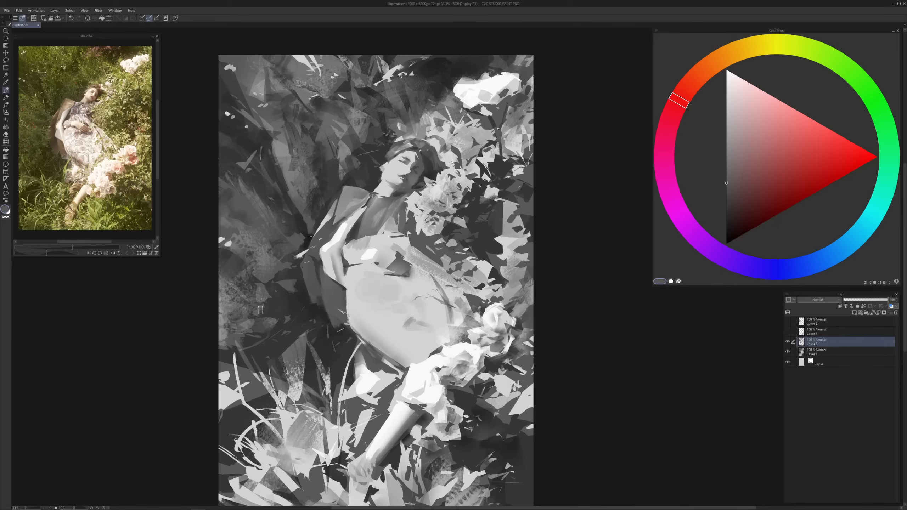
alt+click(268, 312)
Lasso-select jagged leaf shapes between the bush and the coat, paint them with sampled greys, and clear the selection
key(m)
mouse_move(289, 301)
mouse_down()
mouse_move(274, 299)
mouse_move(297, 298)
mouse_up()
mouse_move(299, 286)
mouse_down()
mouse_move(304, 275)
mouse_move(294, 272)
mouse_move(306, 307)
mouse_move(258, 308)
mouse_up()
key(p)
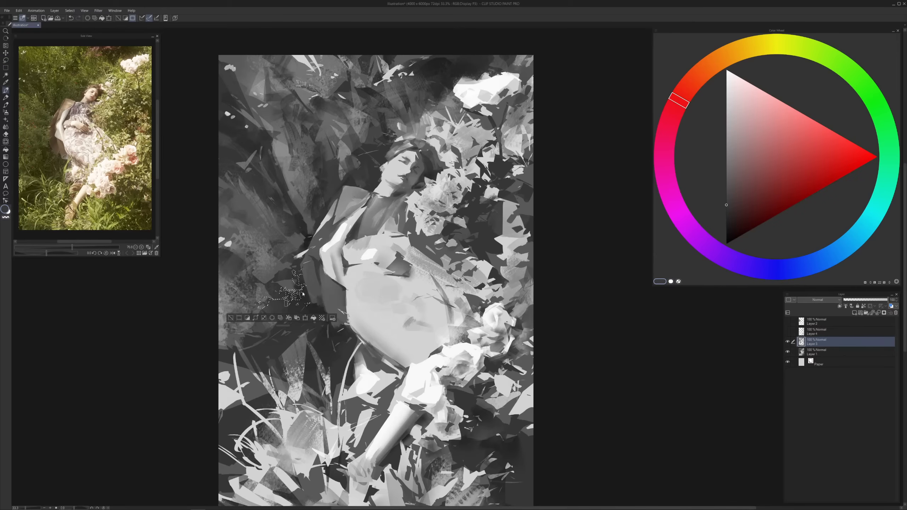
alt+click(278, 264)
alt+click(275, 317)
key(ctrl+d)
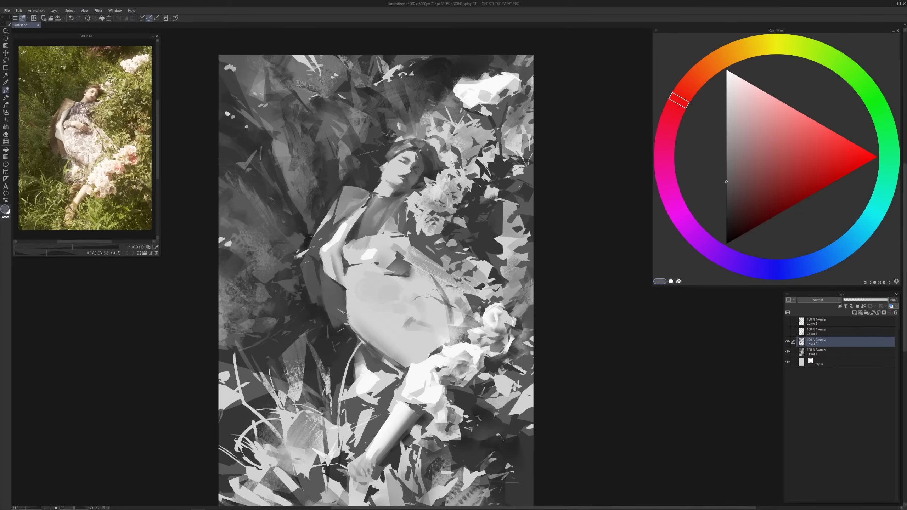
alt+click(271, 308)
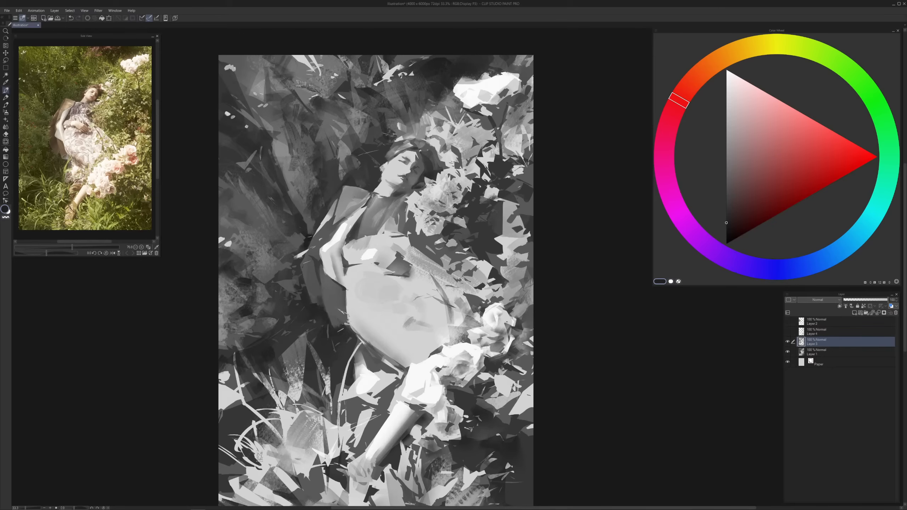
Merge the painted greyscale layer down and set the blank layer above it to Color blending mode
key(ctrl+e)
click(818, 299)
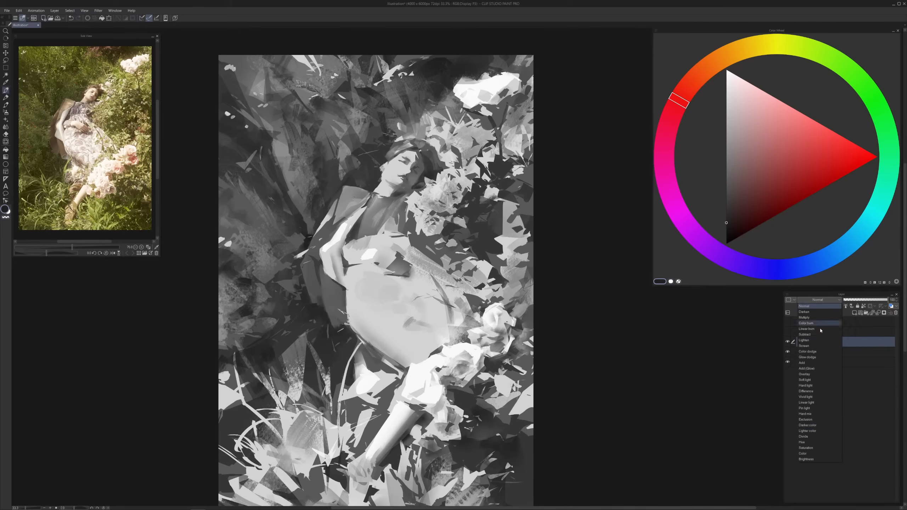
click(810, 453)
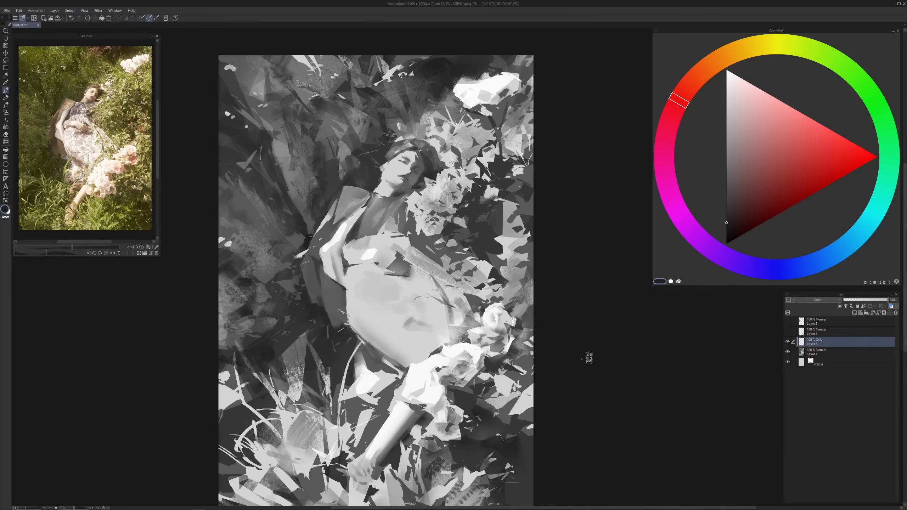
Tint the background foliage and grass with broad strokes of a dark, muted yellow-green
scroll(538, 403, down, 1)
drag(493, 371, 438, 318)
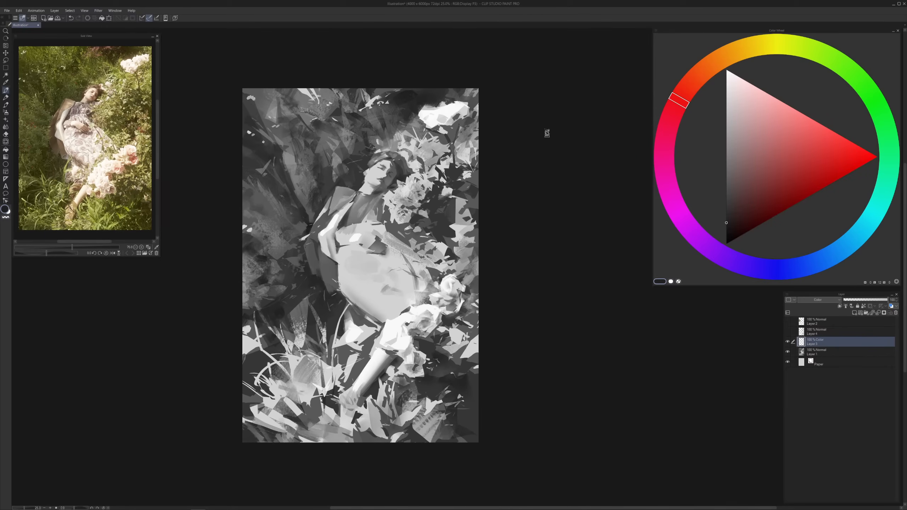
click(790, 47)
click(740, 203)
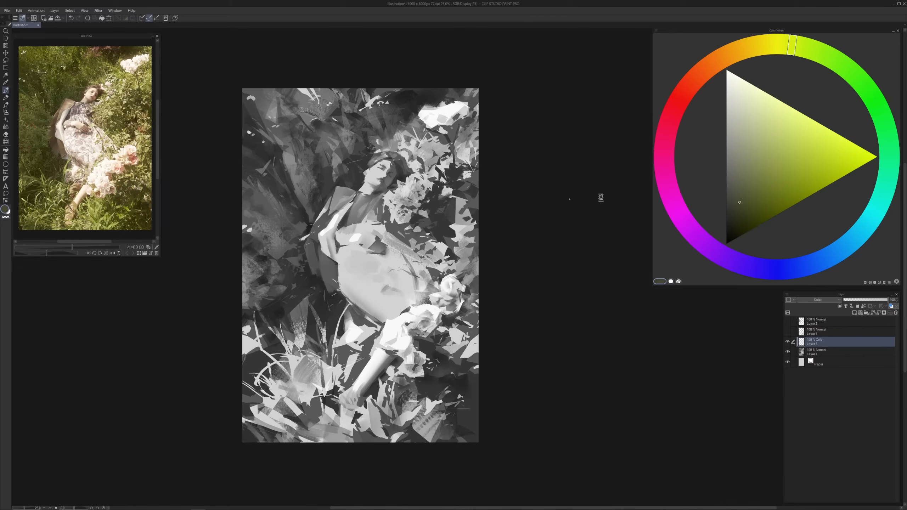
mouse_move(289, 92)
mouse_down()
mouse_move(293, 195)
mouse_move(246, 294)
mouse_move(444, 131)
mouse_up()
mouse_move(475, 218)
mouse_down()
mouse_move(460, 264)
mouse_move(463, 354)
mouse_move(426, 424)
mouse_move(432, 407)
mouse_move(269, 359)
mouse_move(323, 432)
mouse_move(302, 303)
mouse_up()
Add a dab of muted orange-brown to the foliage beyond the figure's skirt
click(700, 74)
click(748, 194)
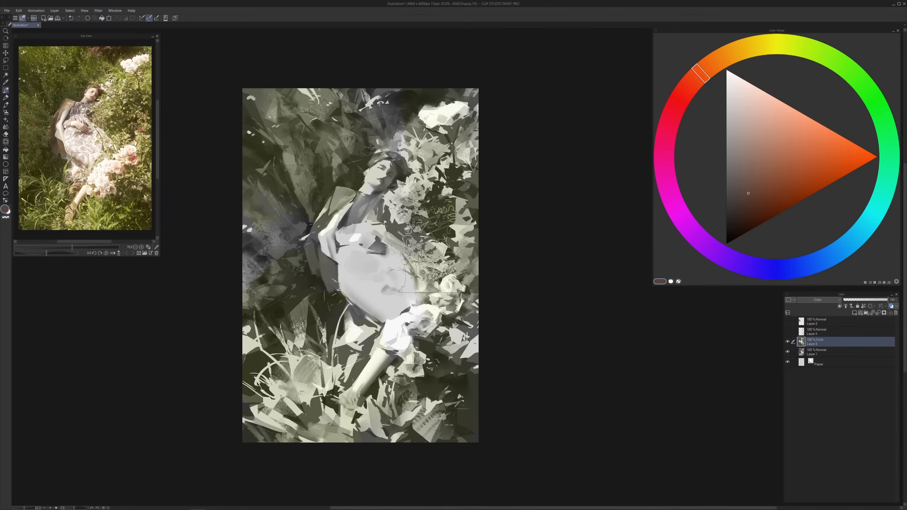
click(447, 234)
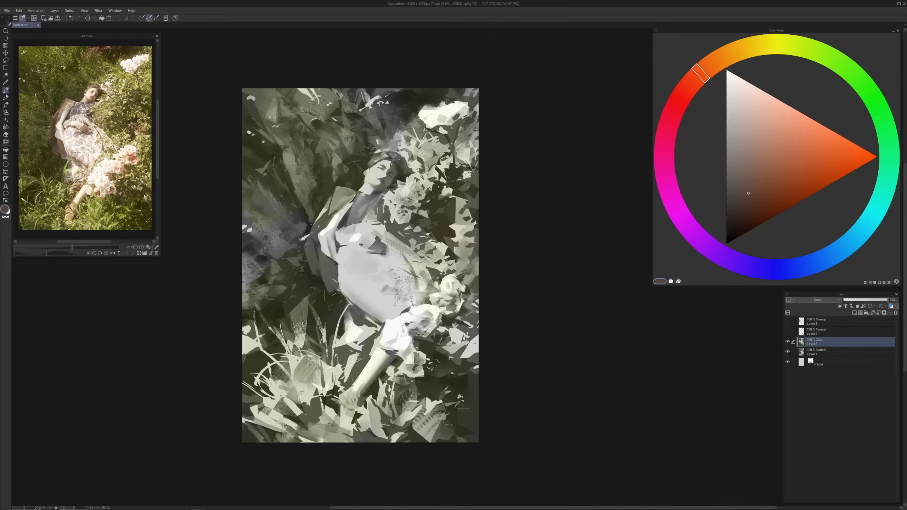
Tint the skirt and bodice with a muted pink, using a less saturated shade on the bodice
click(664, 165)
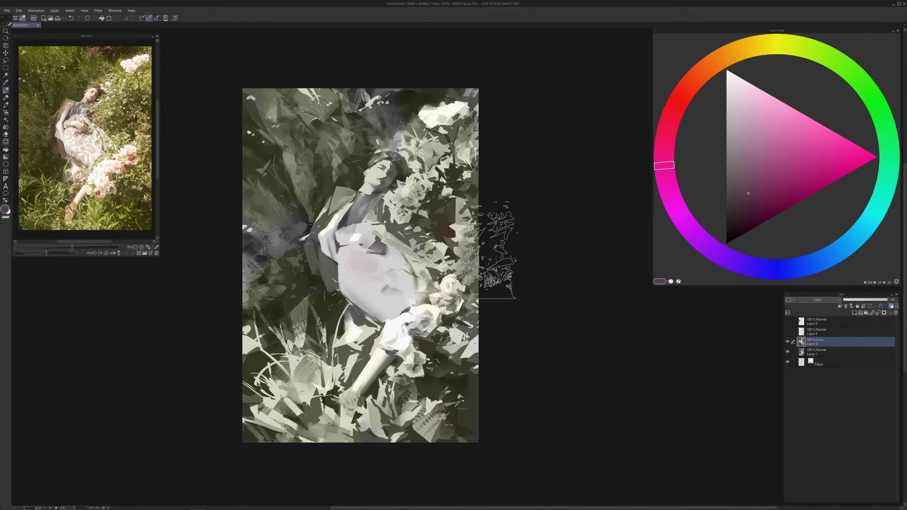
mouse_move(368, 243)
mouse_down()
mouse_move(378, 267)
mouse_move(341, 251)
mouse_up()
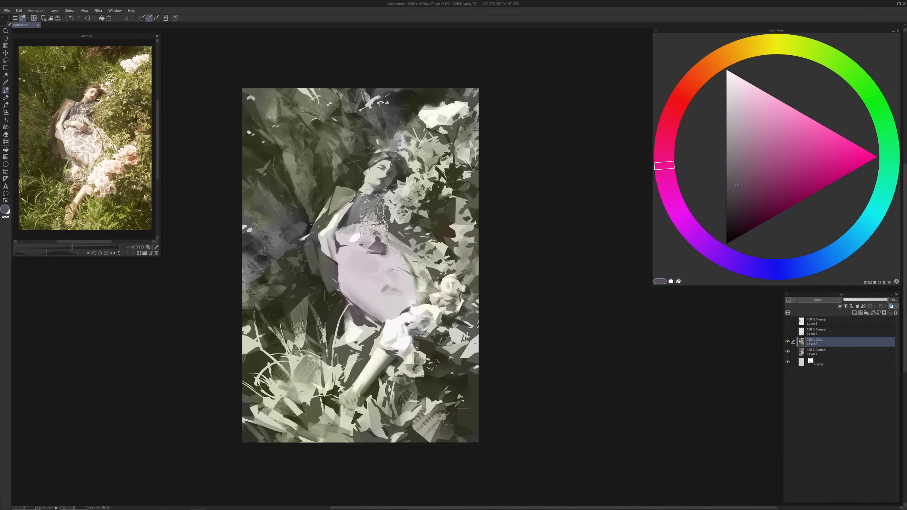
mouse_move(375, 219)
mouse_down()
mouse_move(370, 229)
mouse_move(369, 204)
mouse_up()
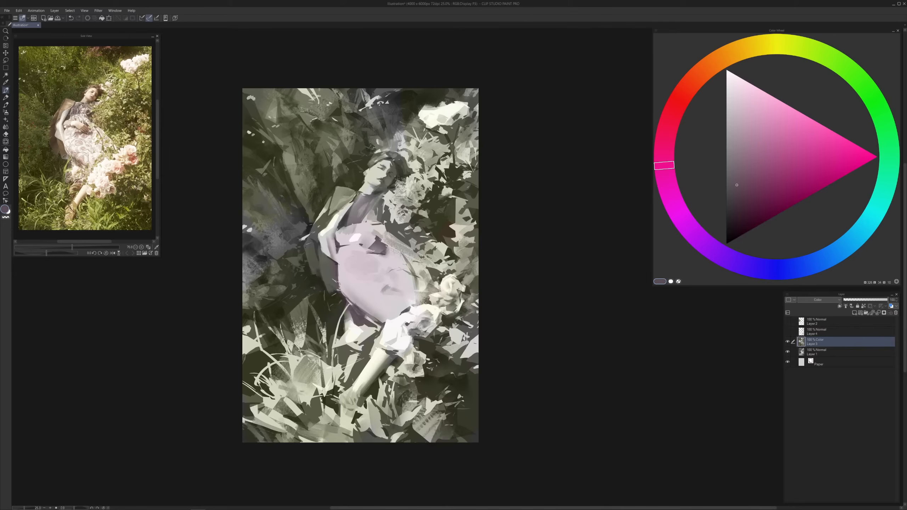
Tint the face and neck with a muted red, then brush a desaturated orange over the face and hair
click(702, 71)
click(681, 96)
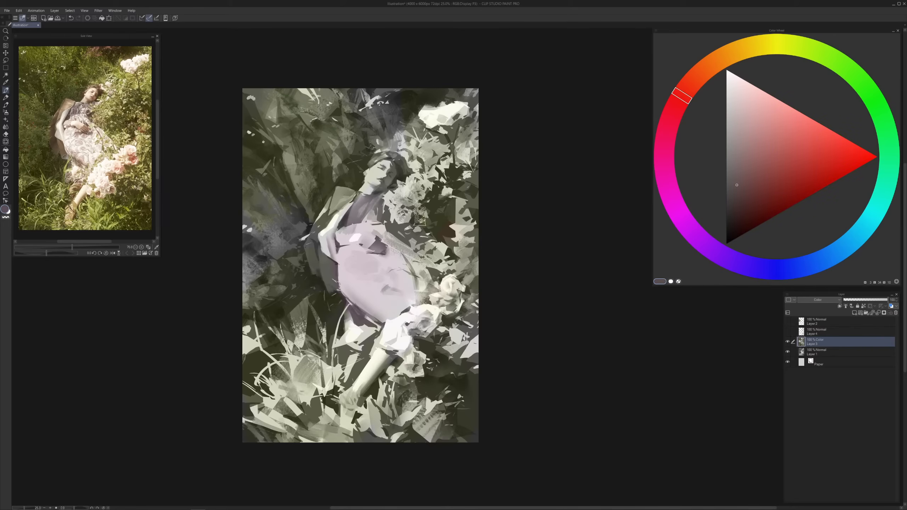
drag(375, 180, 387, 175)
click(726, 67)
click(731, 194)
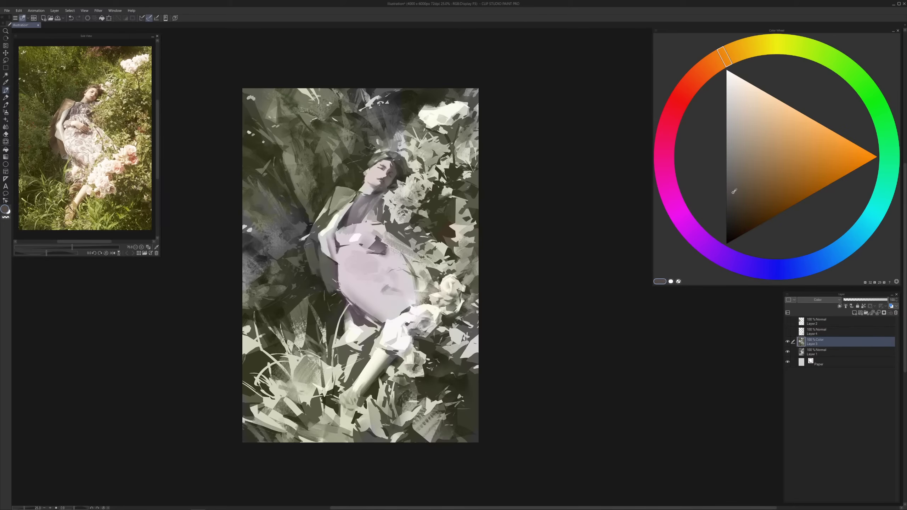
drag(370, 166, 398, 158)
Enlarge the brush and vary the background tint above the head, over the shadowed bush and around the lower roses
click(738, 193)
key(bracketright)
drag(386, 122, 371, 141)
click(683, 93)
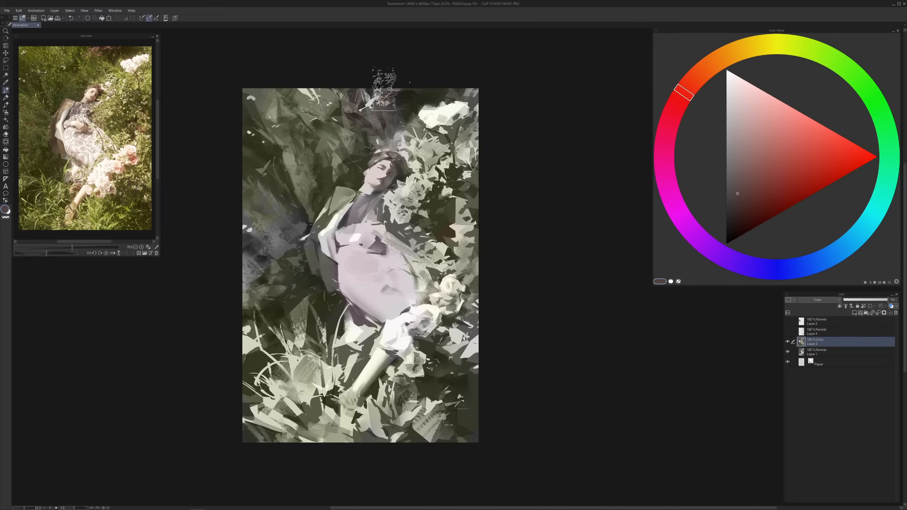
alt+click(268, 273)
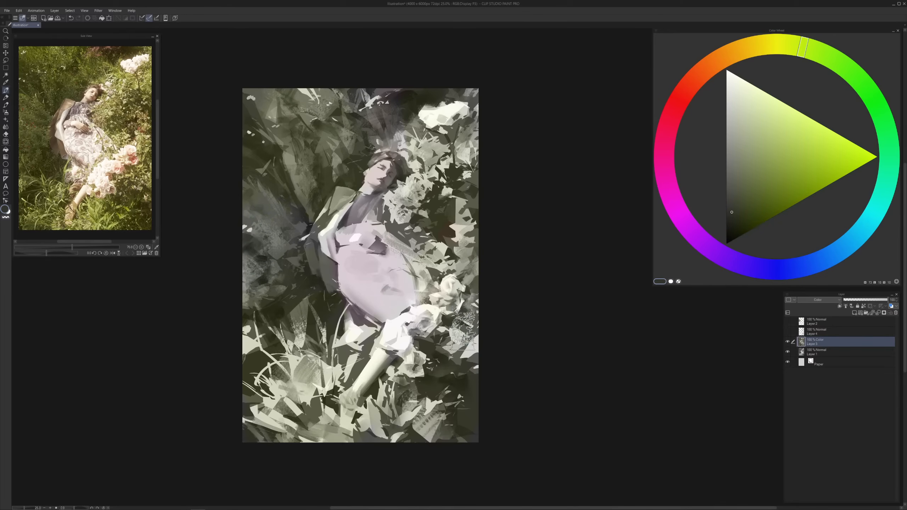
alt+click(461, 314)
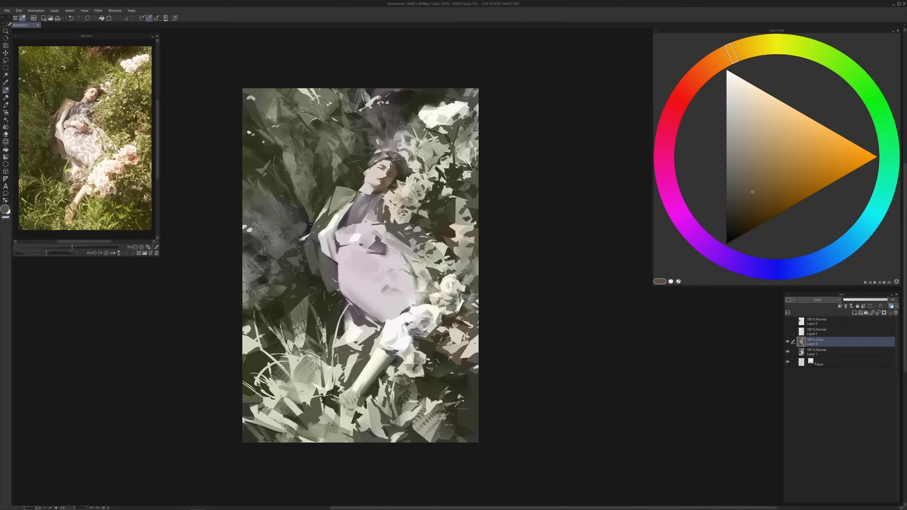
Tint the skirt's shaded edge and the area beneath it muted red, the adjoining roses pale pink and the jacket a greyed warm brown
scroll(372, 393, down, 1)
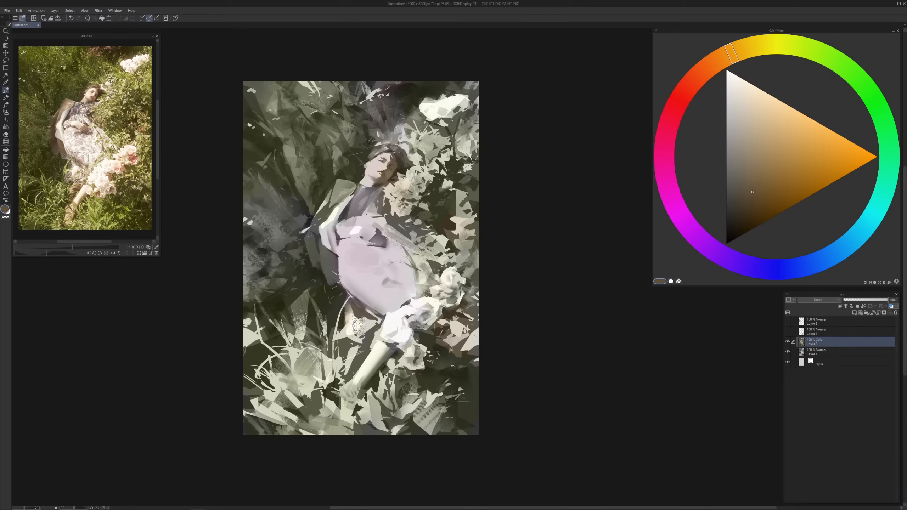
click(674, 115)
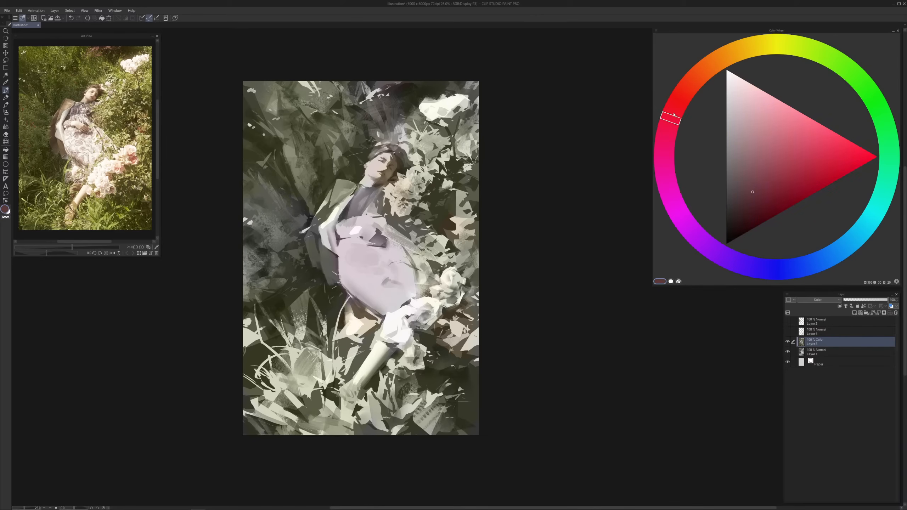
click(746, 180)
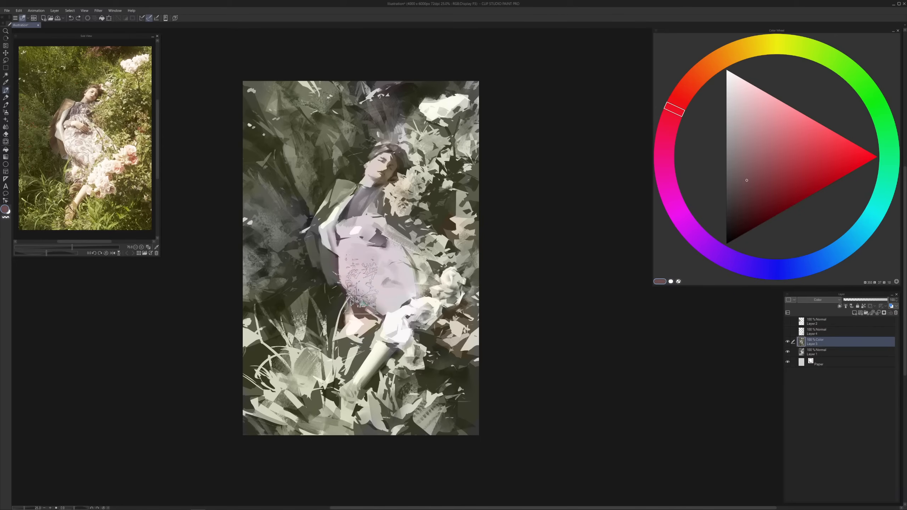
click(732, 152)
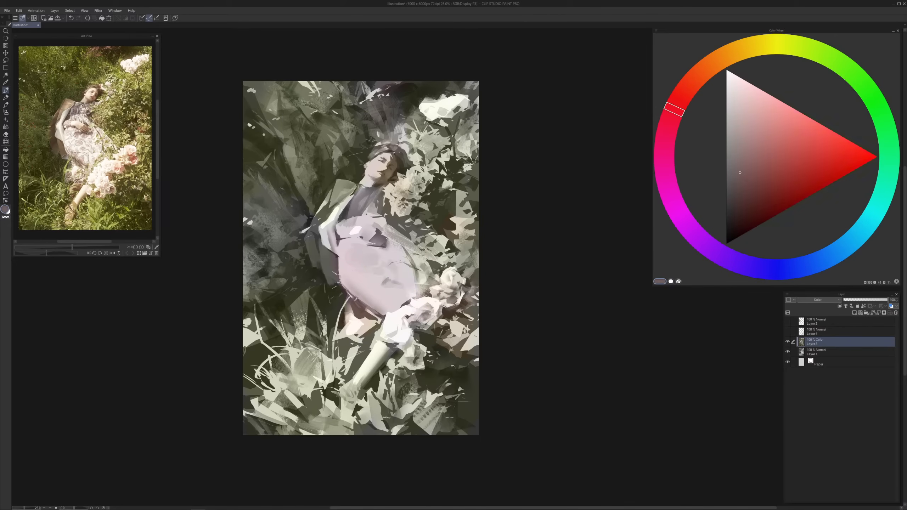
click(688, 86)
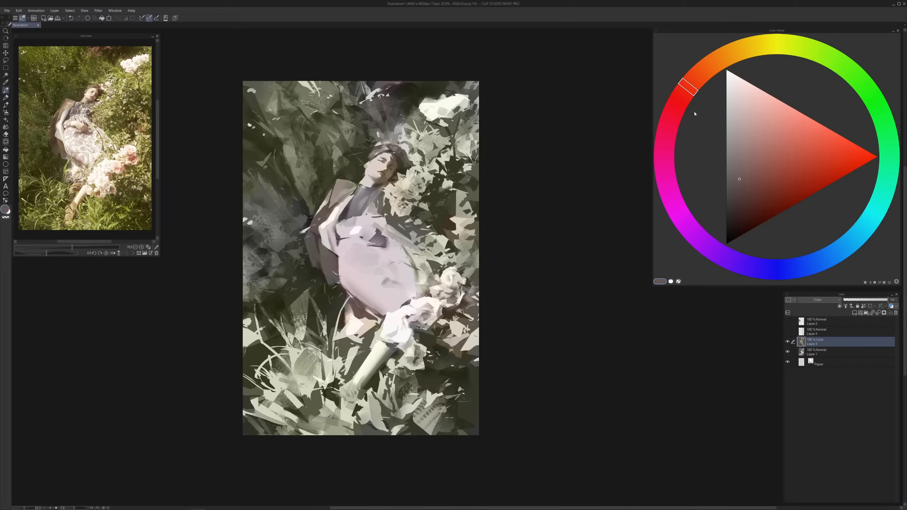
Glaze muted orange over the shadowed bush behind the figure, then brush a sampled olive tone through the background foliage
drag(694, 114, 729, 90)
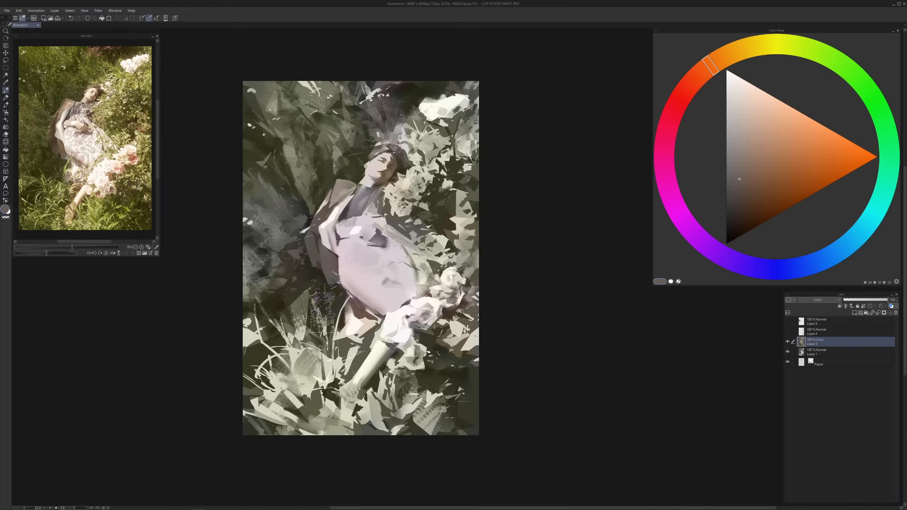
mouse_move(264, 235)
mouse_down()
mouse_move(301, 290)
mouse_move(290, 262)
mouse_move(272, 279)
mouse_move(293, 264)
mouse_up()
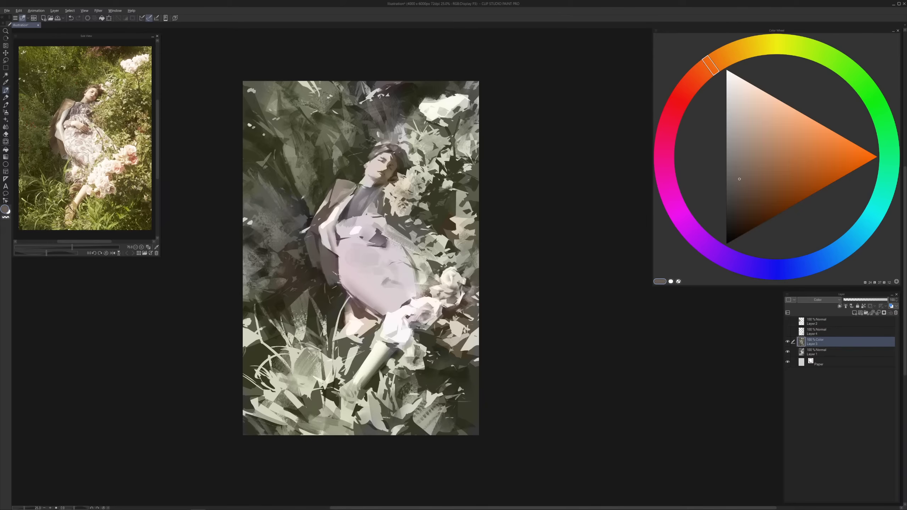
alt+click(278, 203)
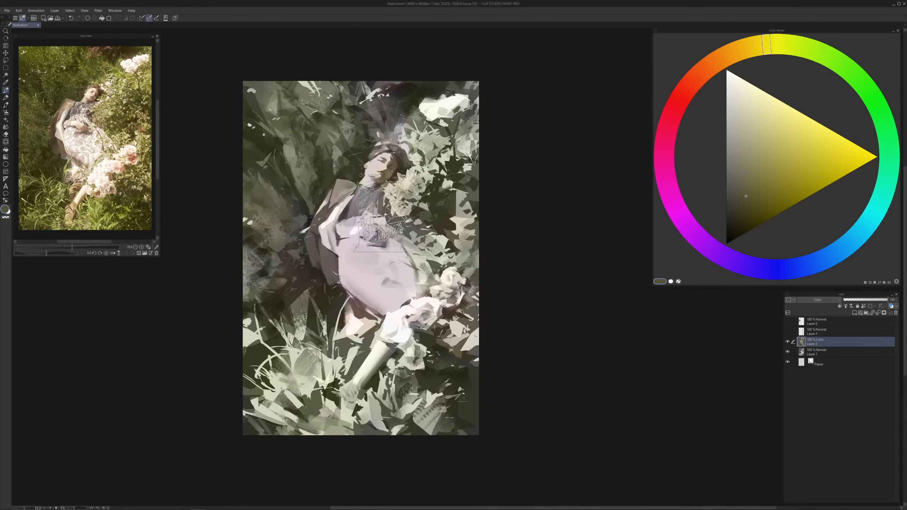
drag(310, 139, 315, 122)
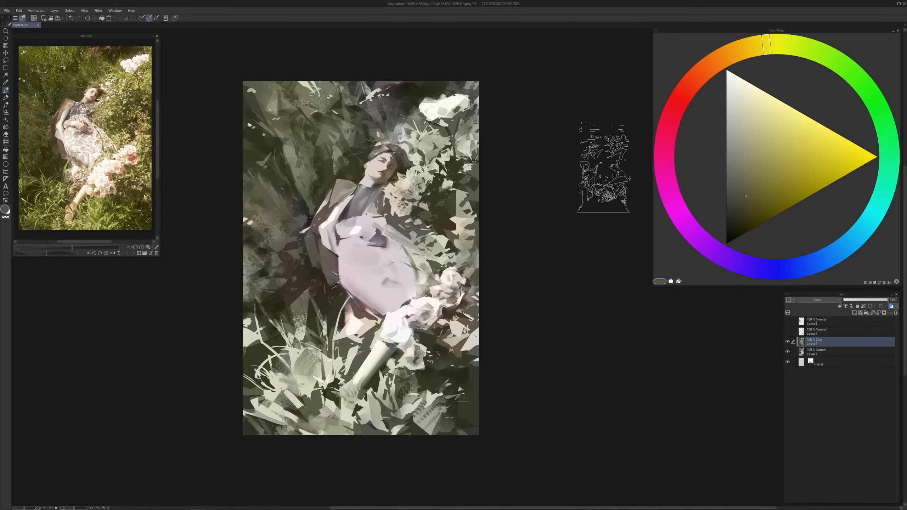
Tint the pale leaves and blossoms beside the head with a muted orange, using a smaller brush
click(742, 52)
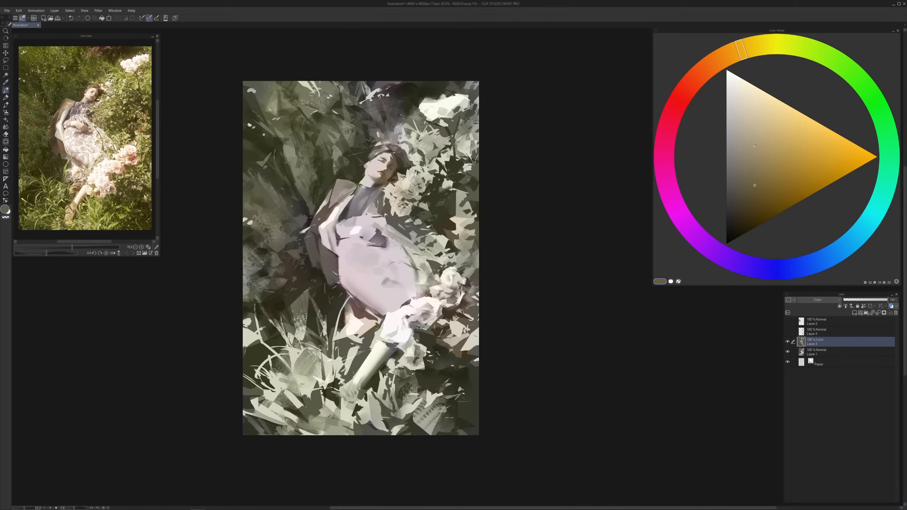
click(725, 55)
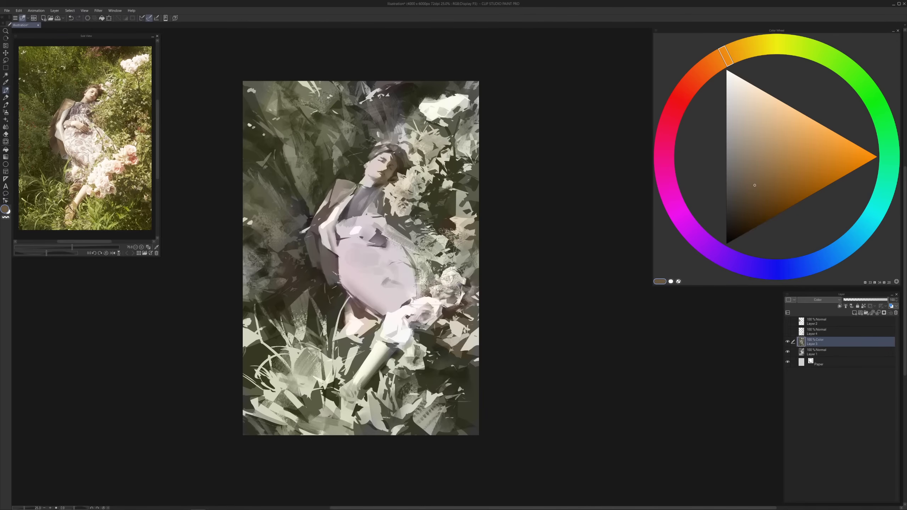
key(bracketleft)
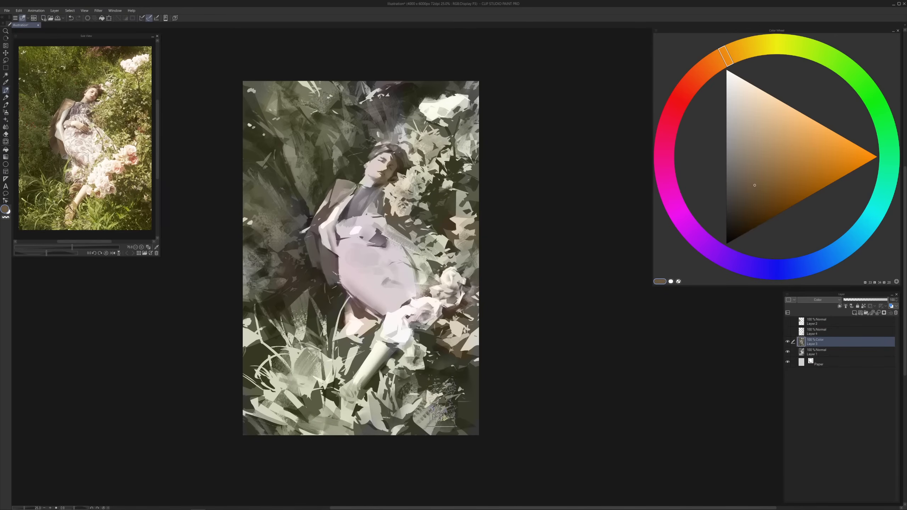
Colour the leaves by the foot with a muted green, then tint the lower-left grass a more yellow green
click(791, 45)
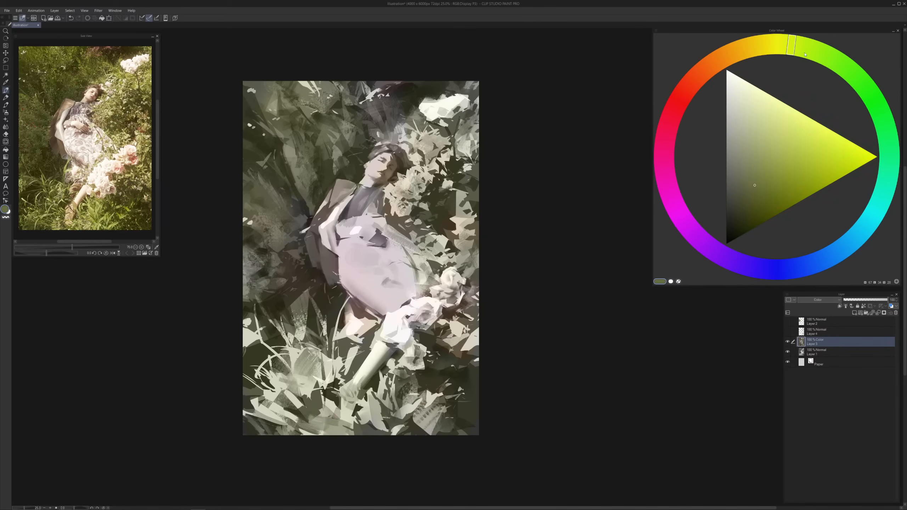
drag(805, 54, 817, 65)
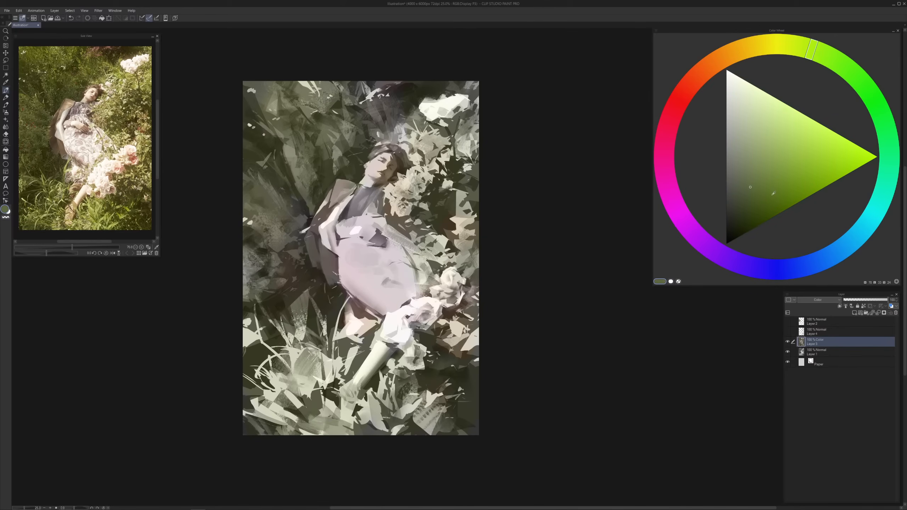
mouse_move(373, 375)
mouse_down()
mouse_move(380, 415)
mouse_move(393, 417)
mouse_move(411, 388)
mouse_up()
click(824, 57)
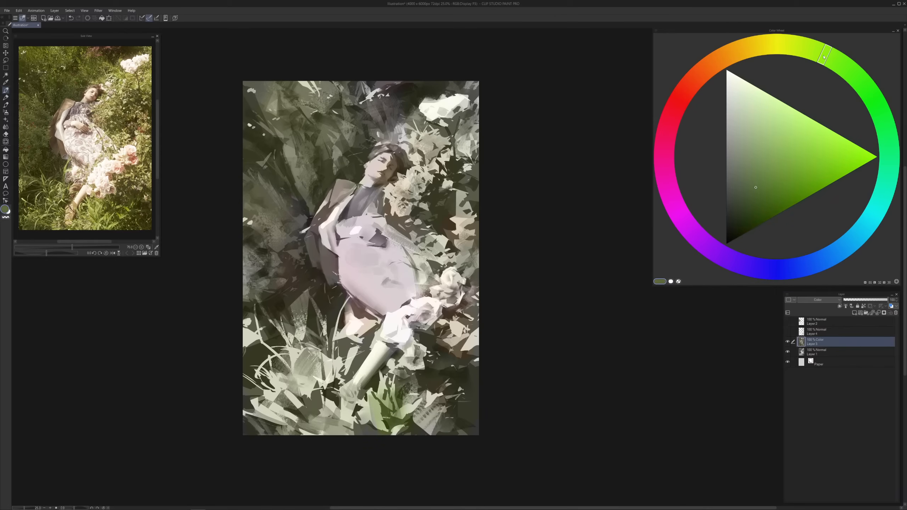
click(764, 189)
mouse_move(388, 402)
mouse_down()
mouse_move(360, 388)
mouse_move(316, 427)
mouse_move(321, 388)
mouse_move(305, 370)
mouse_move(289, 393)
mouse_up()
click(810, 46)
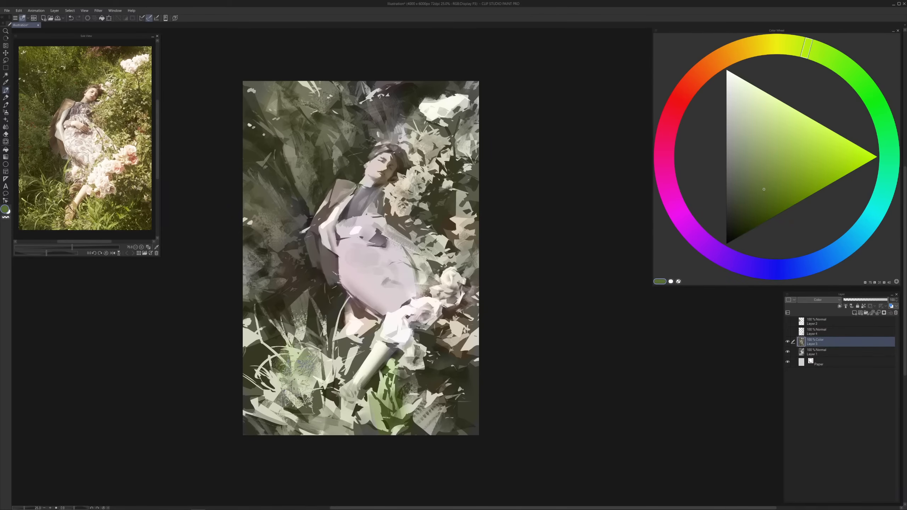
click(773, 45)
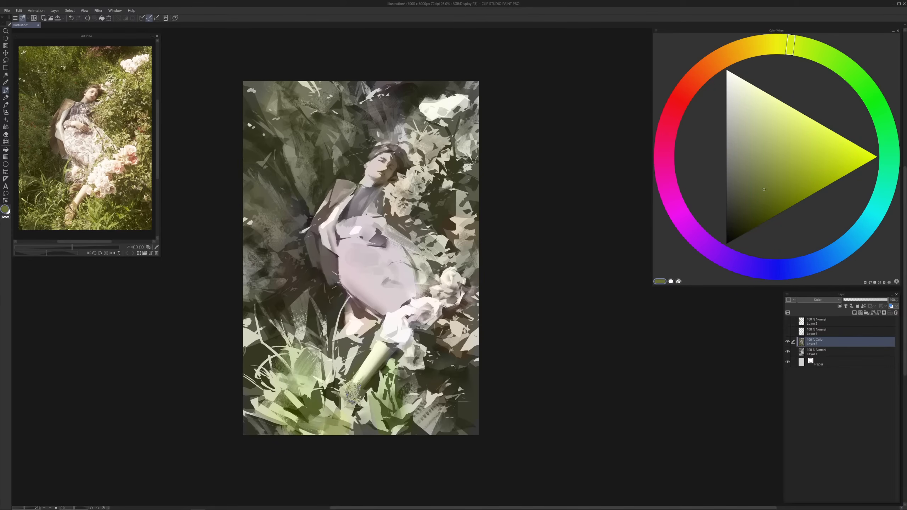
Tint the lower leg with a sampled pale pinkish tone, then warm the hands with a stronger pink
alt+click(382, 326)
mouse_move(367, 380)
mouse_down()
mouse_move(383, 355)
mouse_move(352, 397)
mouse_move(359, 373)
mouse_up()
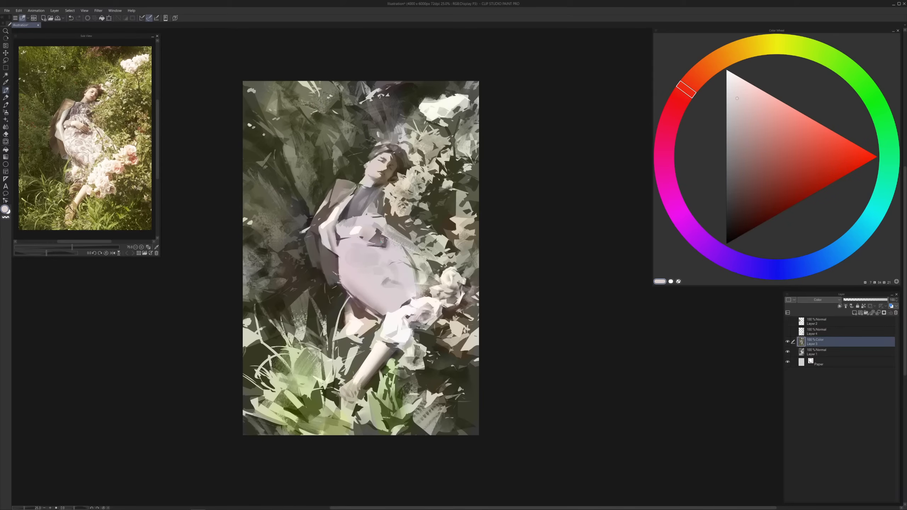
click(692, 105)
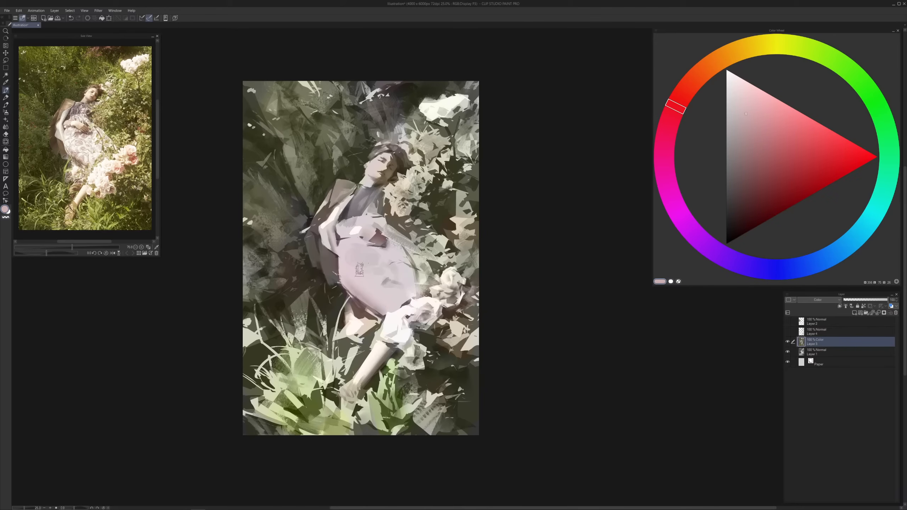
click(696, 77)
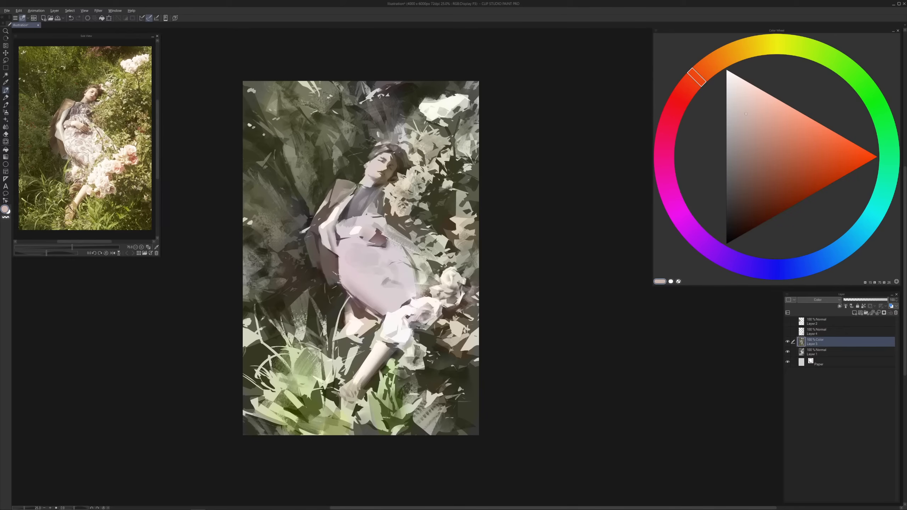
Colour the hair a muted reddish brown and tint the white flowers at the painting's upper right with soft pink
alt+click(303, 296)
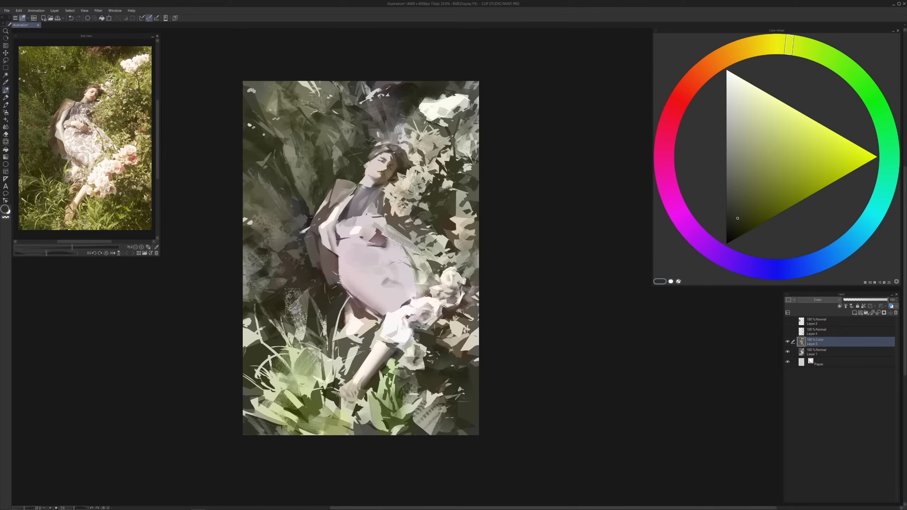
scroll(332, 411, down, 1)
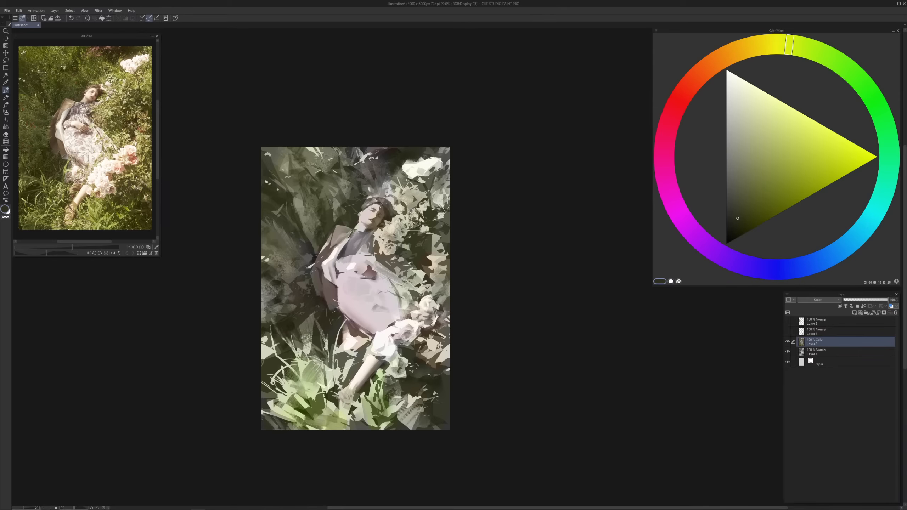
alt+click(449, 184)
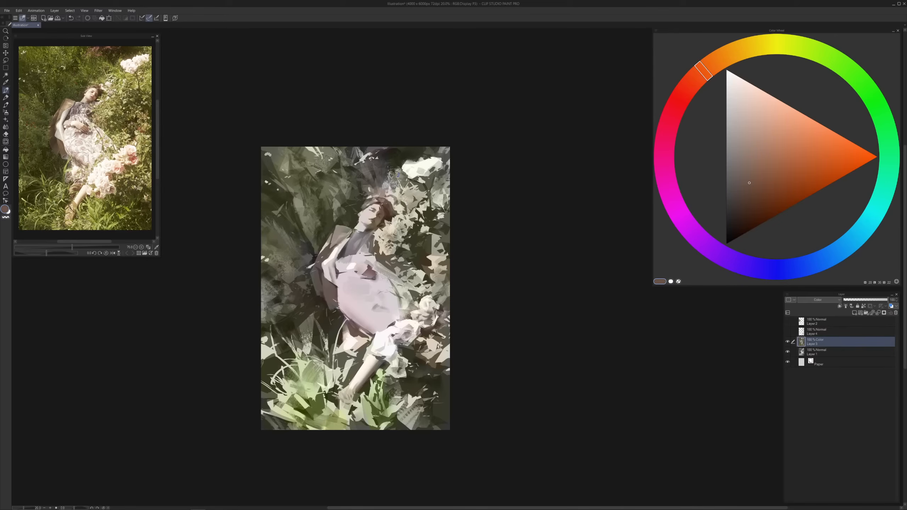
click(679, 100)
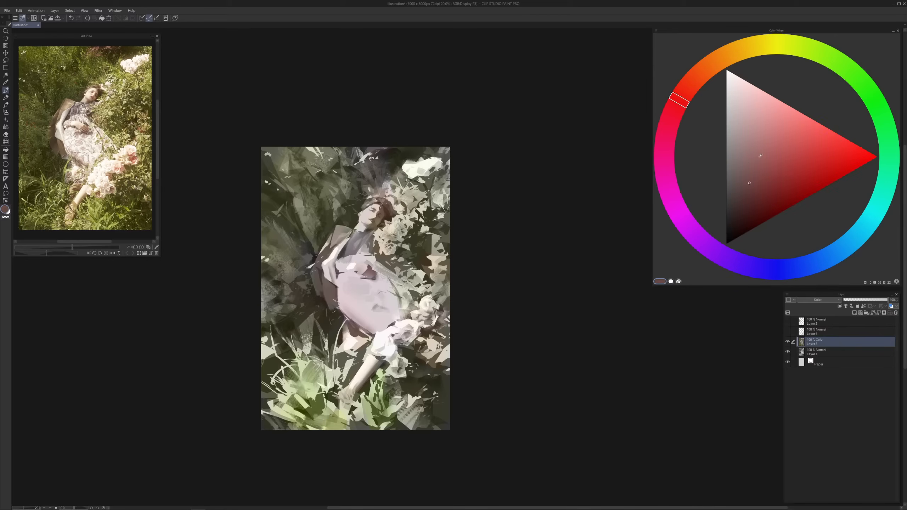
click(740, 169)
Brush saturated green above the head and yellow-green over the upper-left foliage and the lower-right leaves
drag(740, 67, 815, 52)
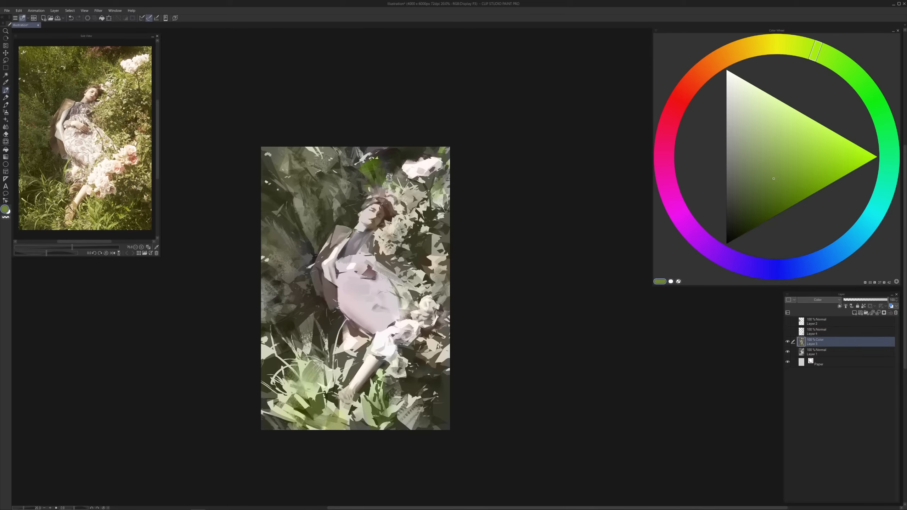
drag(798, 47, 787, 45)
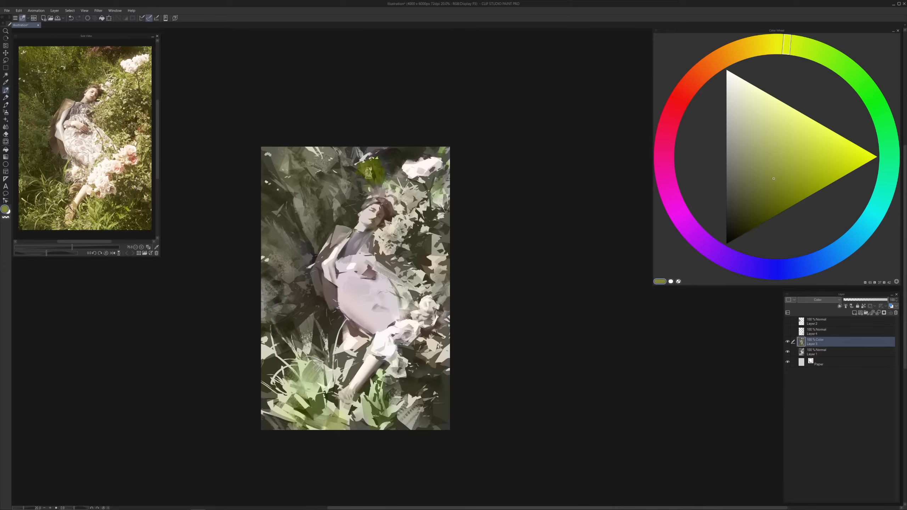
mouse_move(361, 156)
mouse_down()
mouse_move(331, 152)
mouse_move(339, 174)
mouse_up()
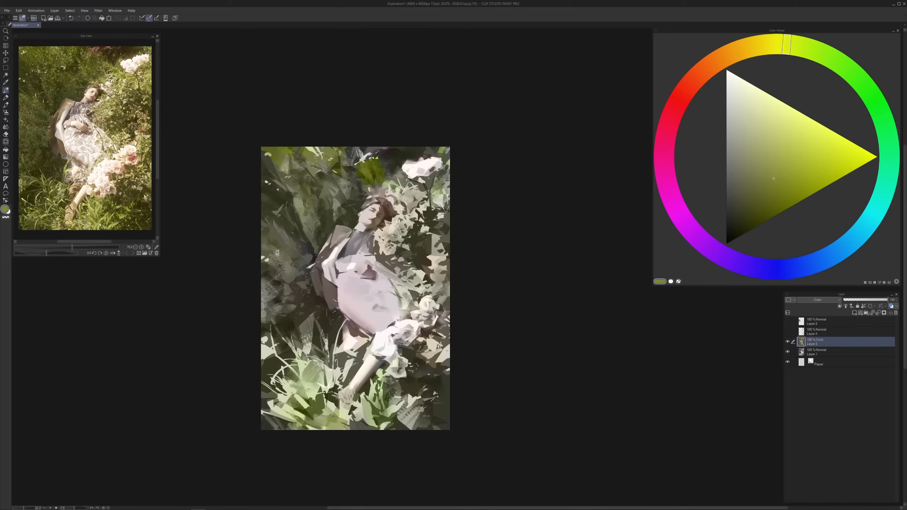
mouse_move(277, 253)
mouse_down()
mouse_move(268, 285)
mouse_move(291, 274)
mouse_up()
key(ctrl+z)
drag(419, 392, 417, 388)
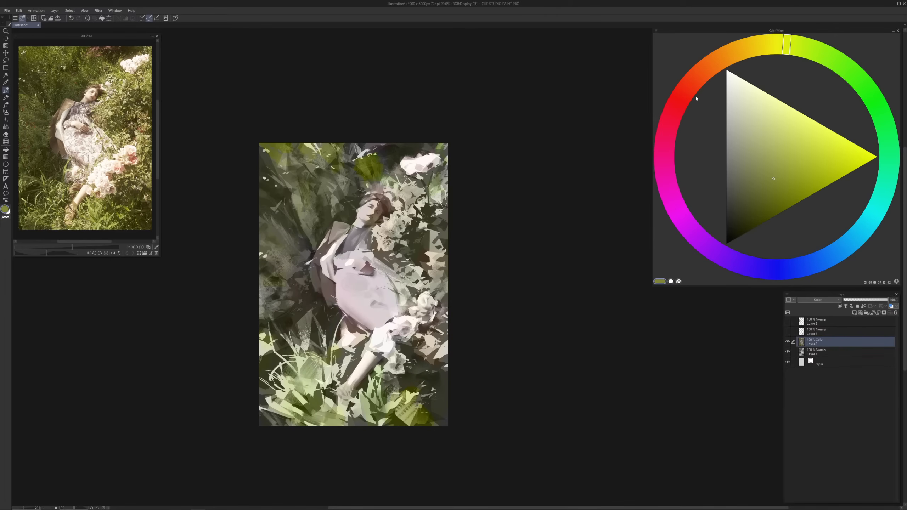
Tint the dark lower-right corner reddish brown and blend it into the nearby leaves with sampled brown and olive tones
click(701, 73)
mouse_move(424, 357)
mouse_down()
mouse_move(414, 371)
mouse_move(417, 365)
mouse_move(433, 388)
mouse_move(424, 385)
mouse_move(448, 394)
mouse_move(446, 410)
mouse_move(446, 377)
mouse_move(455, 391)
mouse_up()
alt+click(423, 377)
alt+click(422, 404)
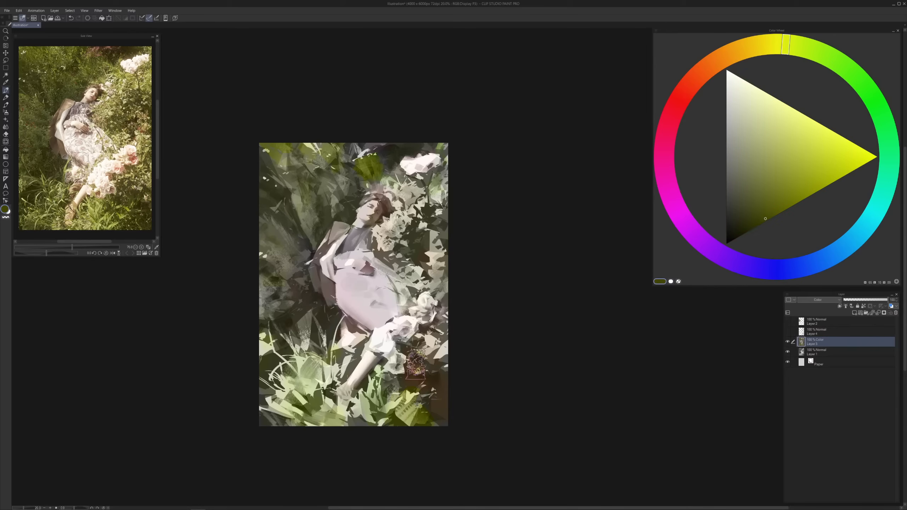
alt+click(420, 379)
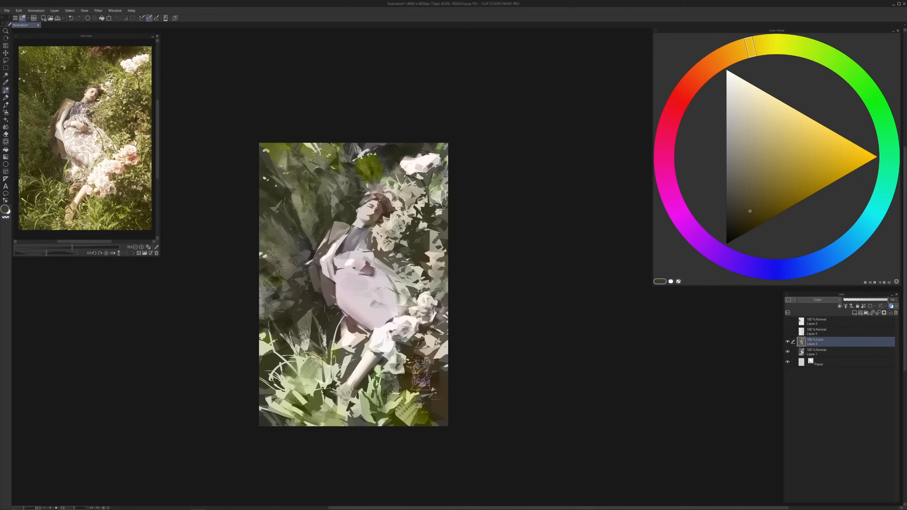
drag(437, 382, 400, 380)
alt+click(422, 377)
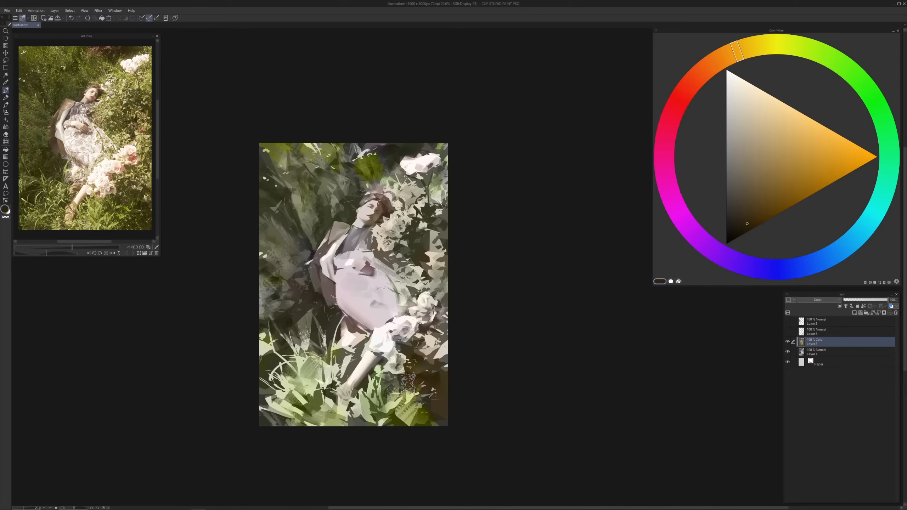
alt+click(406, 379)
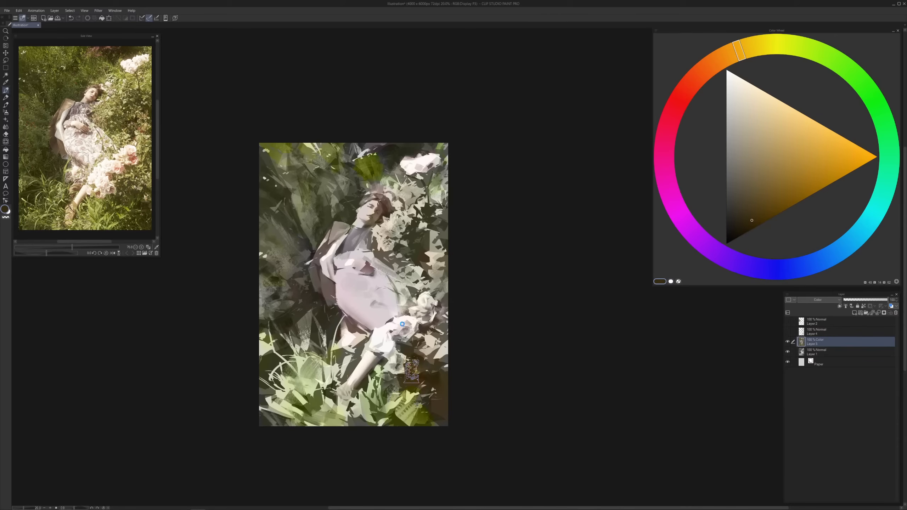
drag(702, 85, 698, 88)
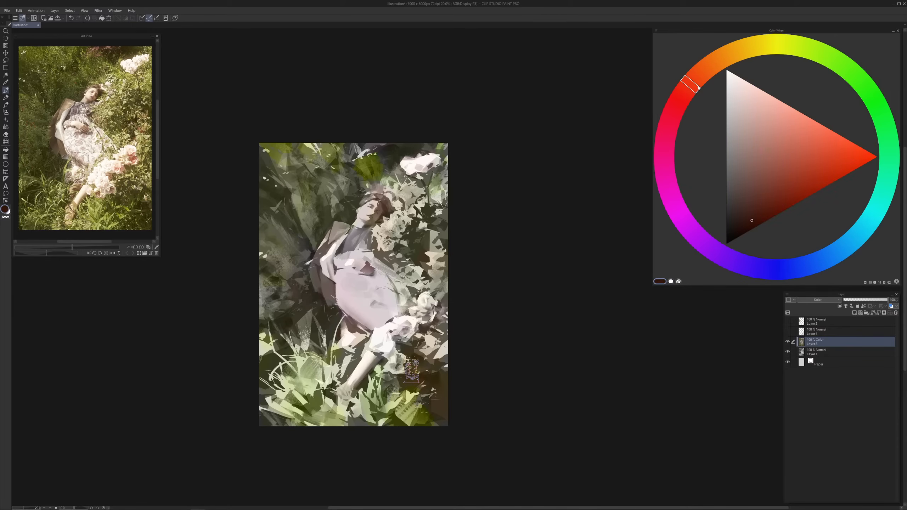
Save the painting as 20260801 in Clip Studio format inside the 2026 folder's "file" subfolder
key(ctrl+s)
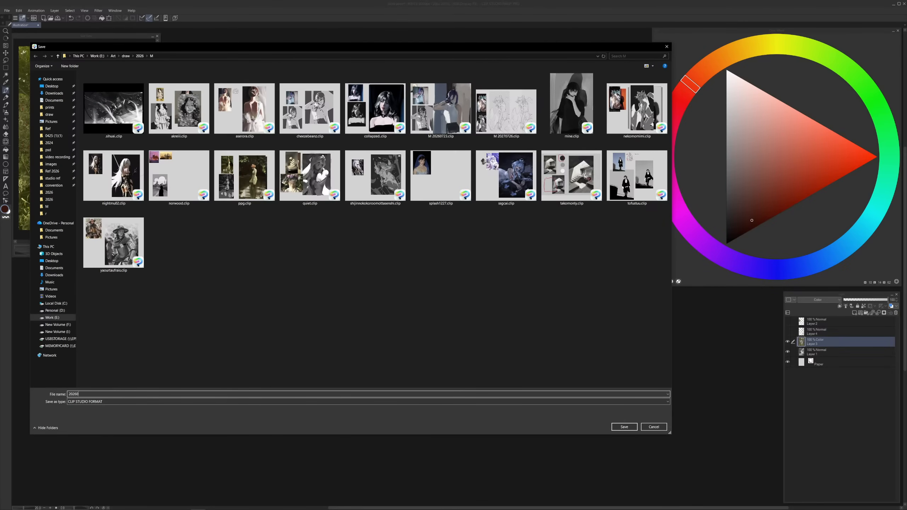
click(140, 56)
click(638, 140)
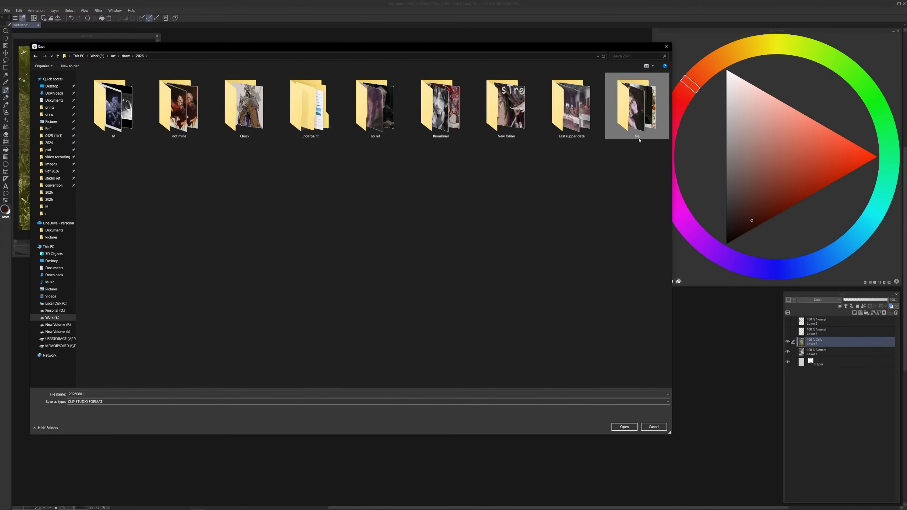
double_click(620, 136)
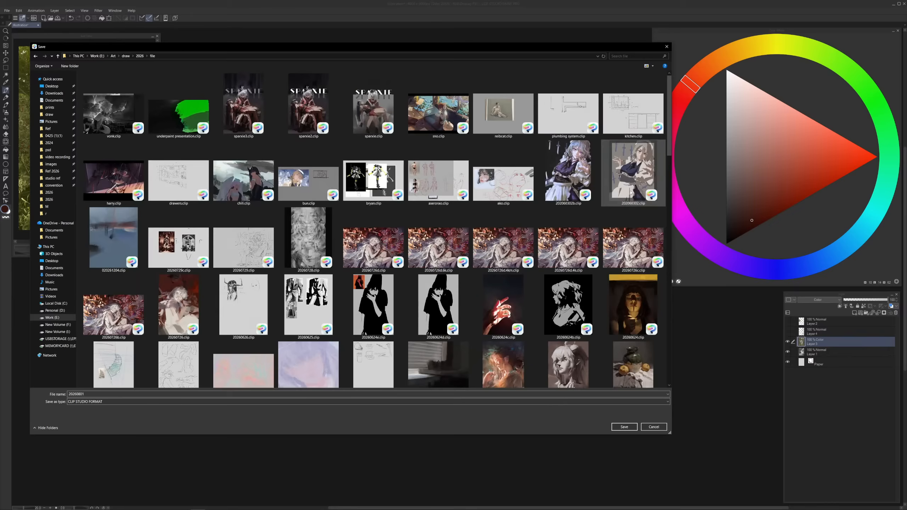
click(622, 427)
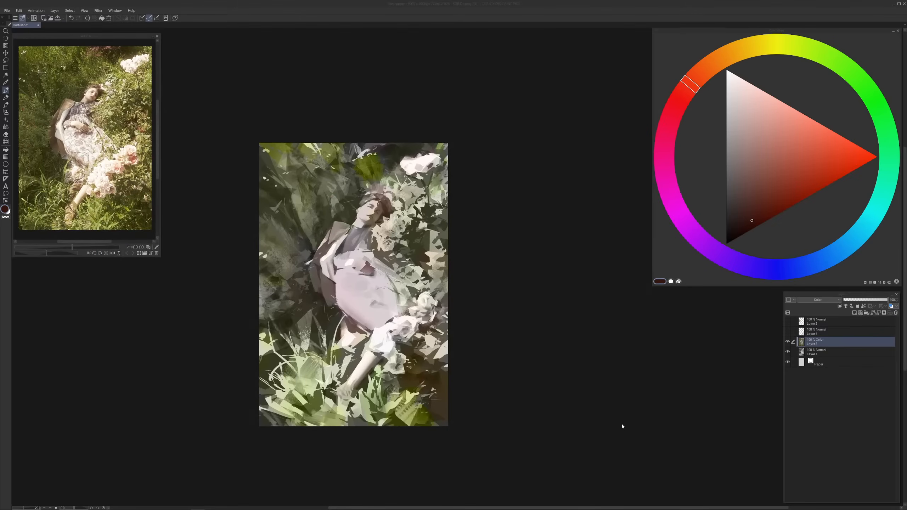
Mute the saturated green above the head with sampled olive tones and tint the dark patch at the painting's top edge deep red
alt+click(368, 171)
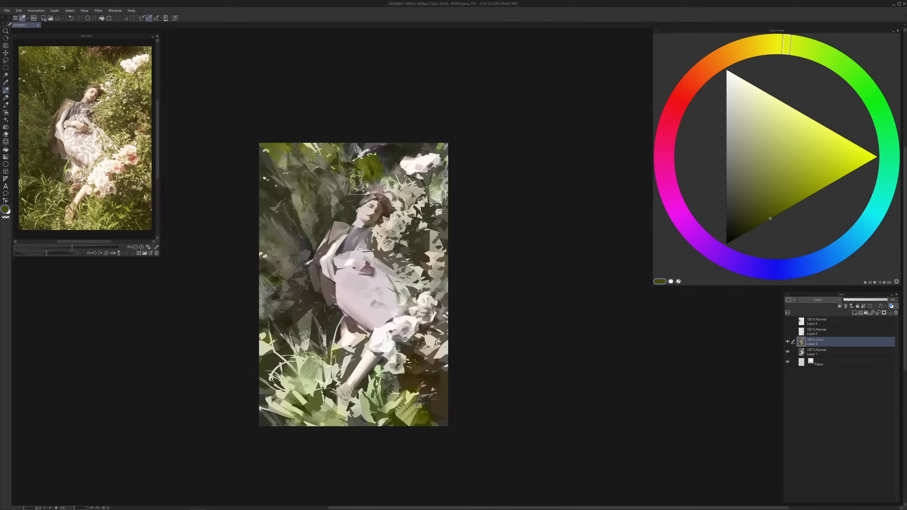
mouse_move(357, 181)
mouse_down()
mouse_move(380, 163)
mouse_move(375, 177)
mouse_move(362, 147)
mouse_move(384, 158)
mouse_move(364, 156)
mouse_up()
alt+click(386, 167)
alt+click(355, 166)
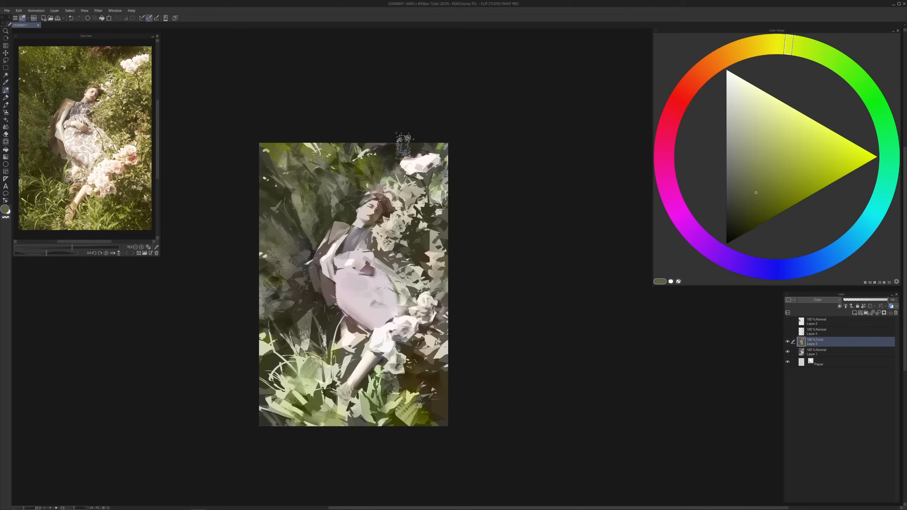
alt+click(400, 143)
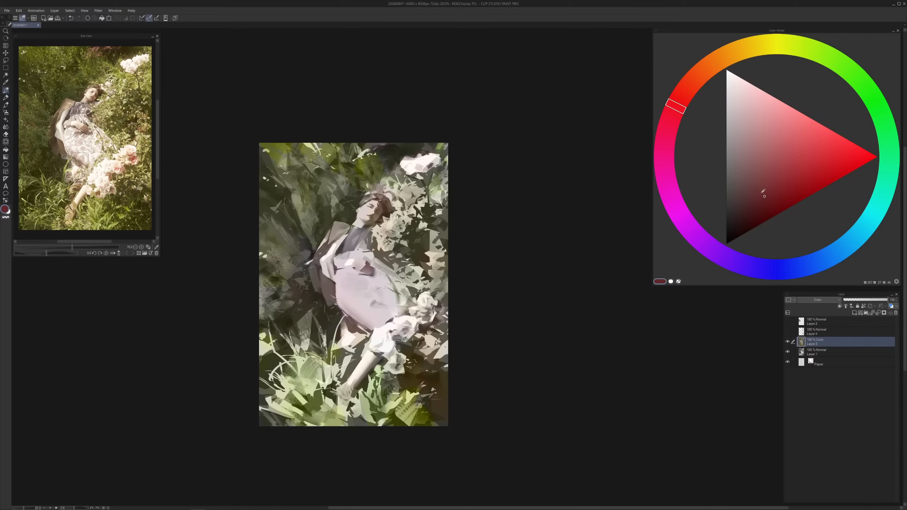
drag(371, 144, 375, 154)
Colour the roses beside the skirt hem soft pink and the lower rose beside the leg a warmer red
click(688, 90)
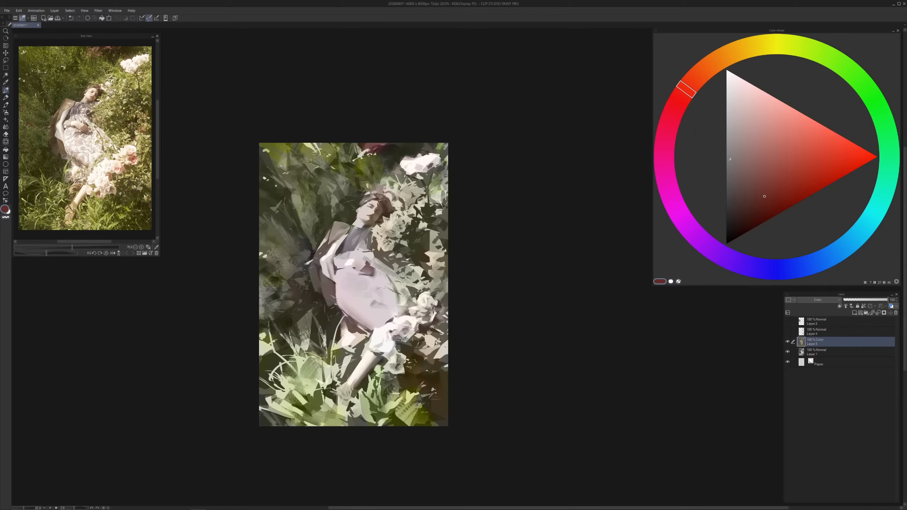
click(669, 123)
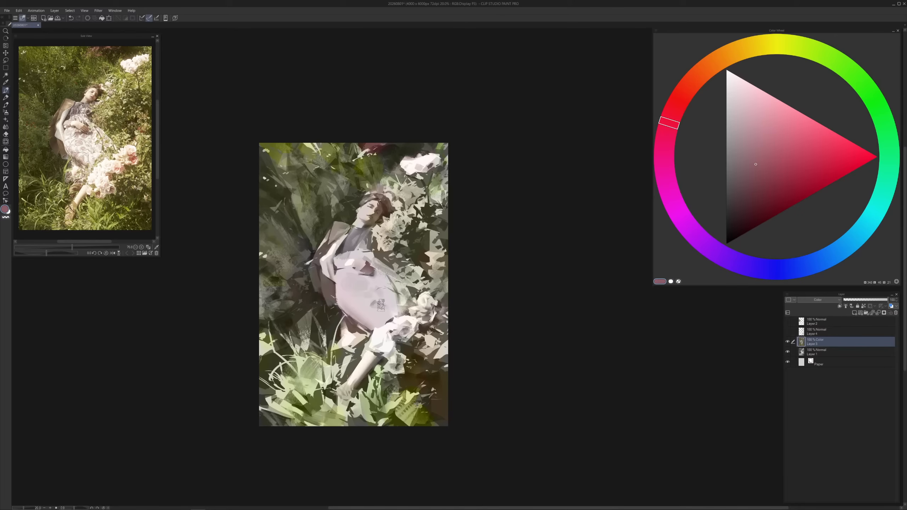
mouse_move(403, 314)
mouse_down()
mouse_move(397, 334)
mouse_move(425, 307)
mouse_move(443, 324)
mouse_move(429, 311)
mouse_up()
click(683, 95)
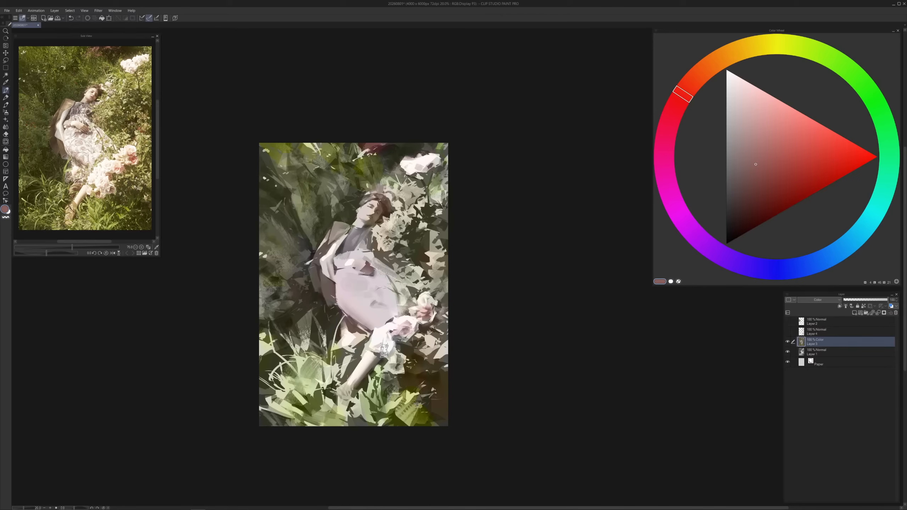
mouse_move(397, 359)
mouse_down()
mouse_move(378, 372)
mouse_move(382, 360)
mouse_up()
Warm the skin below the skirt hem with a reddish brown sampled from the dark top edge
alt+click(401, 143)
alt+click(382, 149)
alt+click(362, 144)
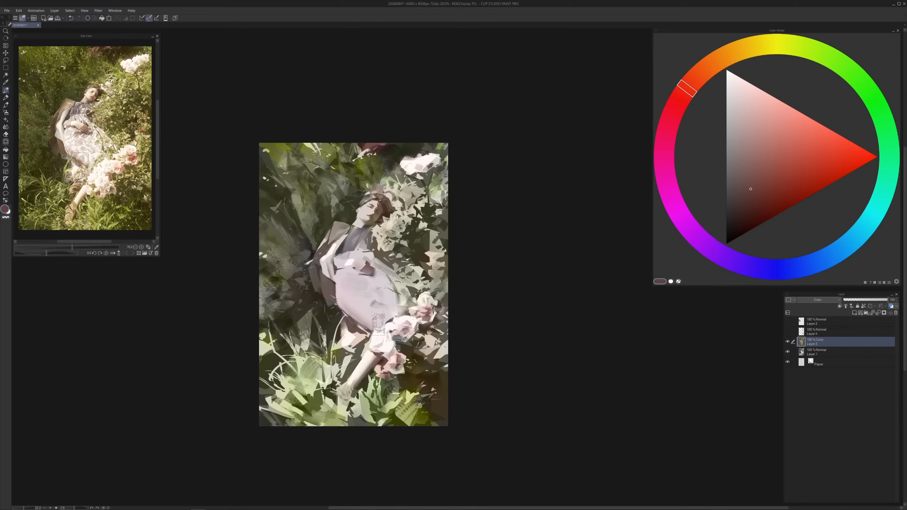
Blend the foliage around the figure with sampled olive, yellow-green and brown tones
alt+click(332, 198)
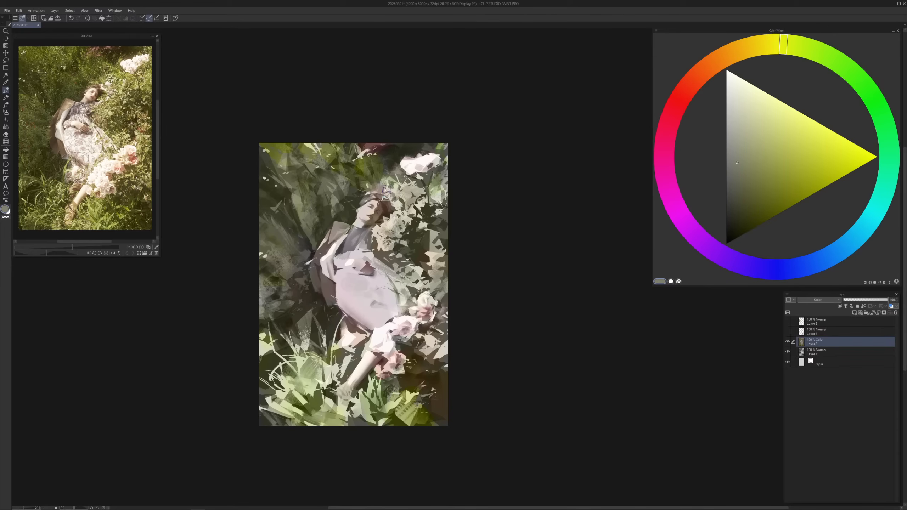
alt+click(381, 175)
alt+click(409, 396)
alt+click(439, 348)
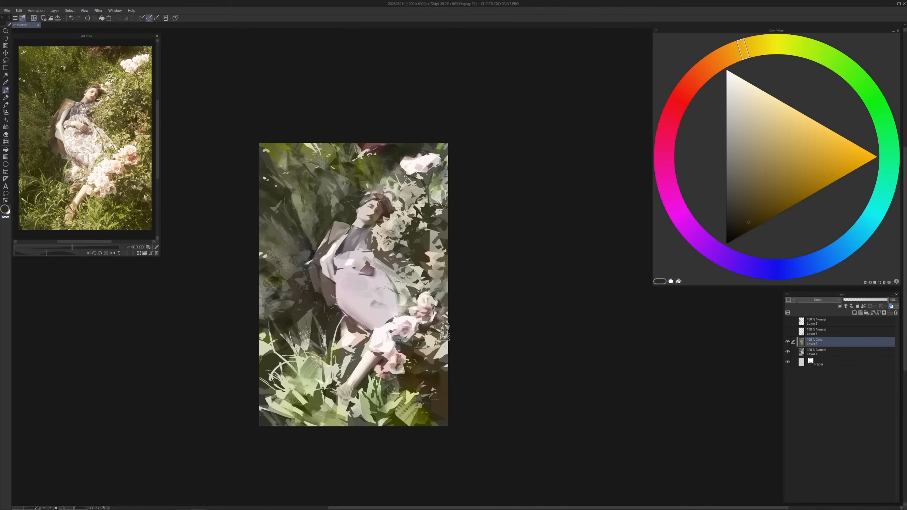
alt+click(443, 334)
alt+click(411, 398)
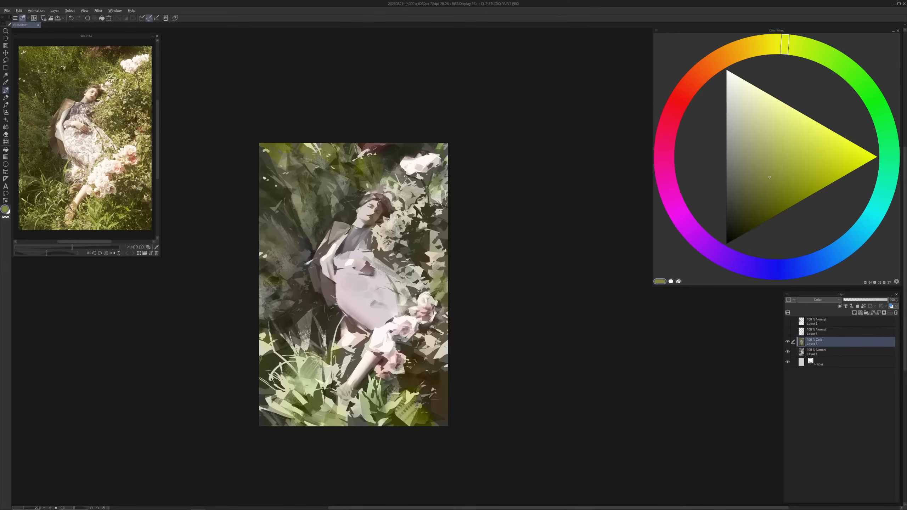
alt+click(434, 238)
alt+click(428, 240)
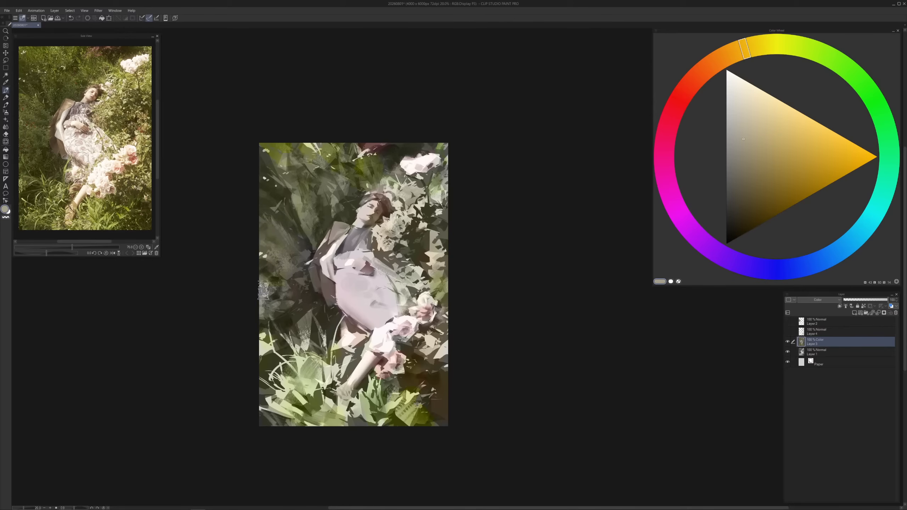
alt+click(282, 283)
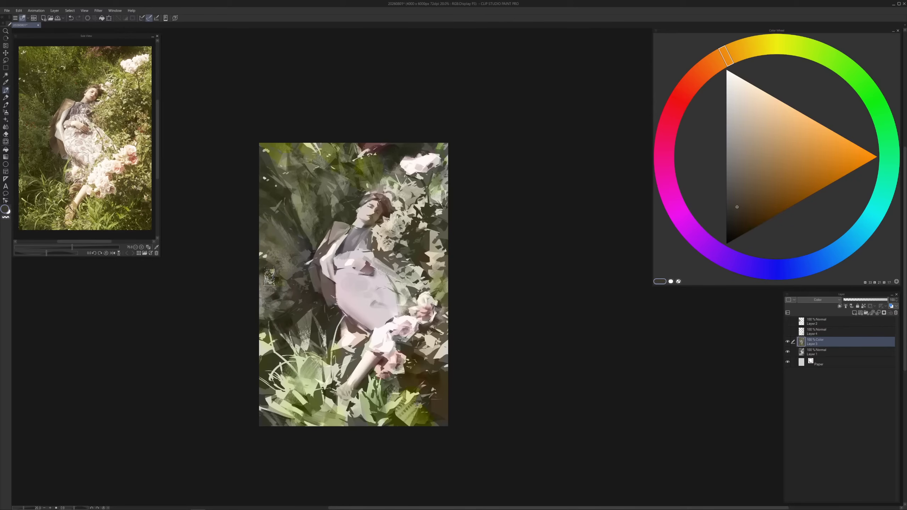
Tint the jacket's collar and shoulder a warm orange-brown, shifting the hue towards red
alt+click(350, 242)
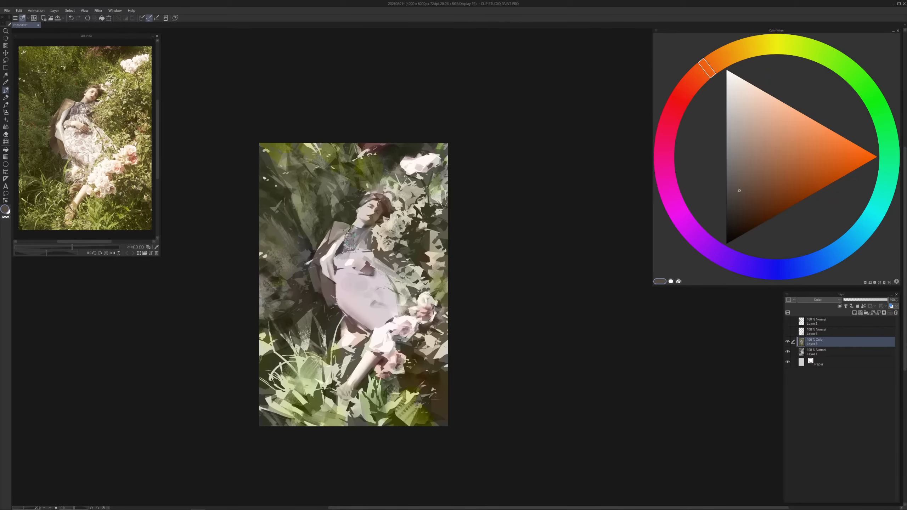
click(712, 66)
click(753, 187)
mouse_move(341, 229)
mouse_down()
mouse_move(324, 247)
mouse_move(361, 232)
mouse_move(348, 233)
mouse_move(381, 214)
mouse_up()
click(686, 89)
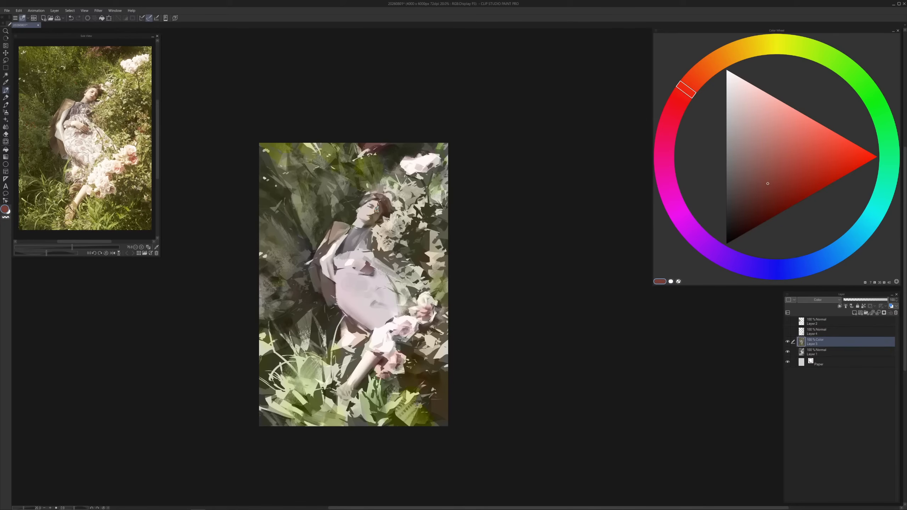
Tone the bodice and skirt with sampled greyish mauve tints
scroll(379, 207, up, 1)
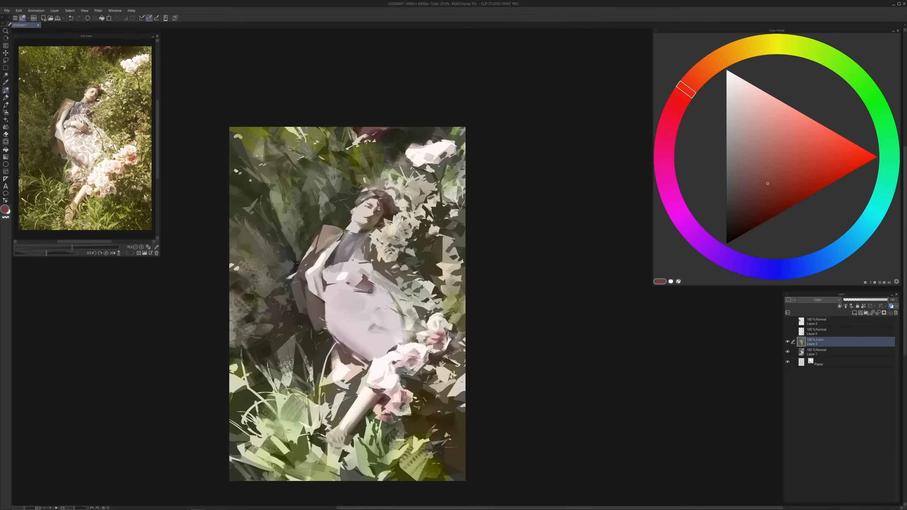
scroll(387, 227, down, 1)
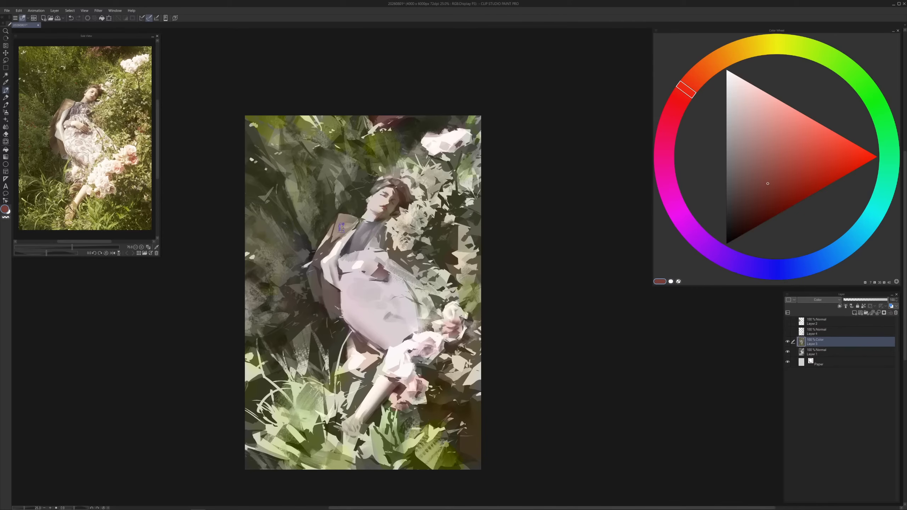
alt+click(355, 242)
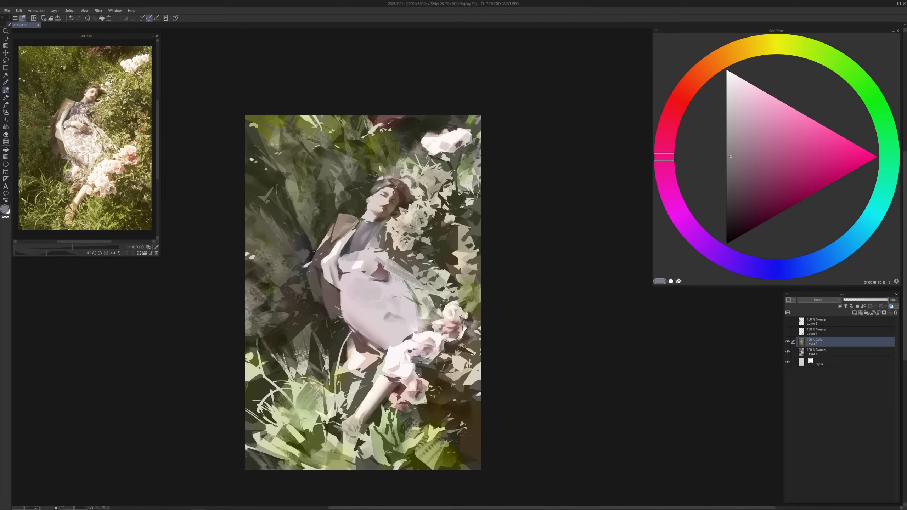
alt+click(359, 291)
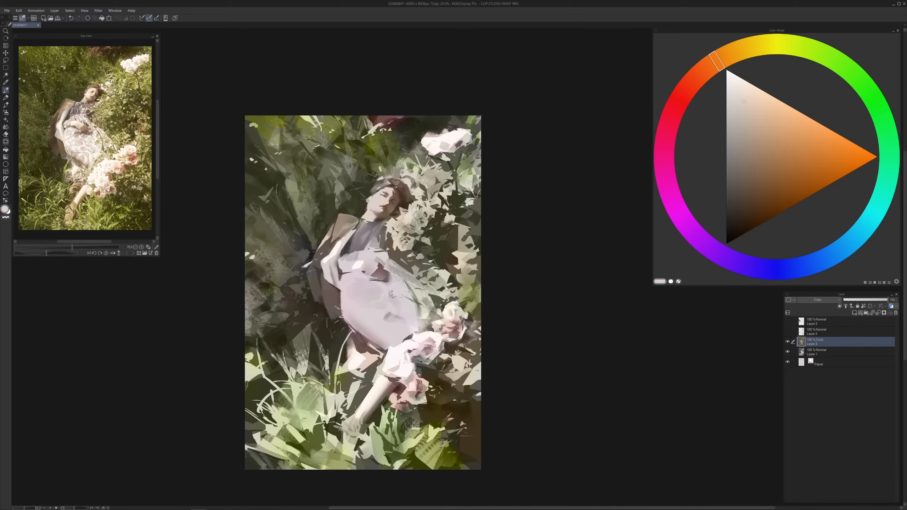
Brush olive-ochre over the dark foliage between the hair and upper white flowers, and a reddish-orange patch into the upper-left leaves
alt+click(385, 147)
click(748, 51)
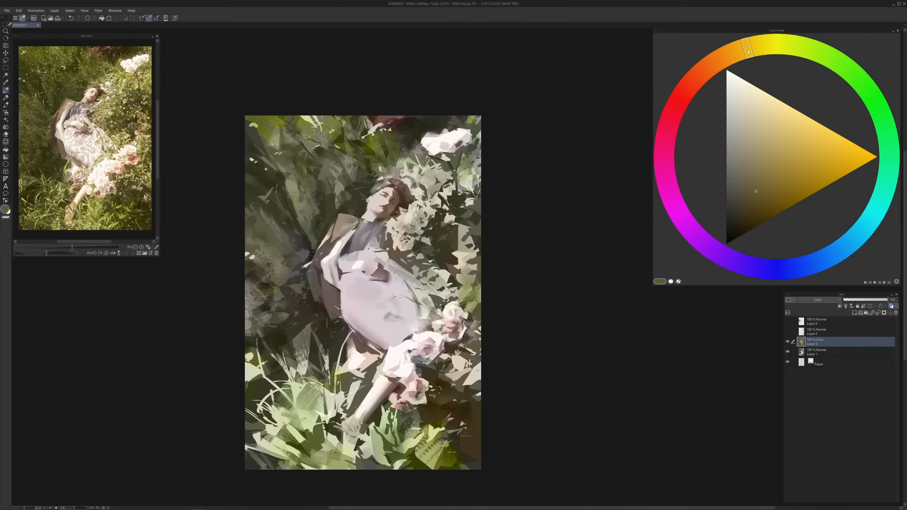
mouse_move(408, 189)
mouse_down()
mouse_move(413, 161)
mouse_move(402, 172)
mouse_move(422, 166)
mouse_move(416, 152)
mouse_move(442, 148)
mouse_up()
drag(691, 93, 698, 76)
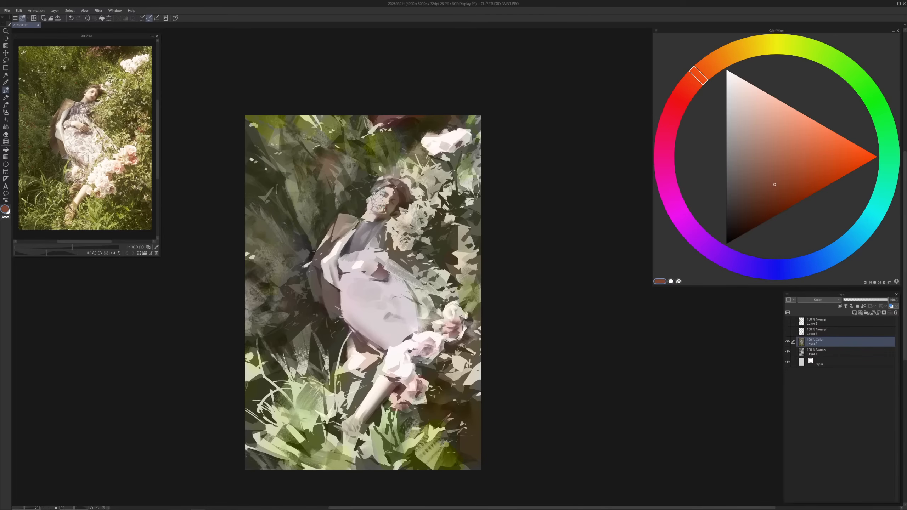
alt+click(380, 202)
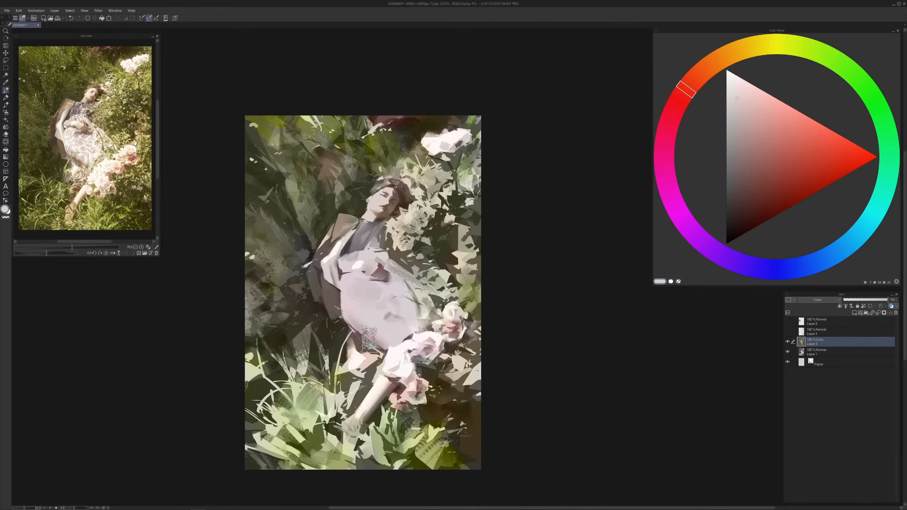
Merge the greyscale base layer into the paper layer and add a new Normal layer above the Color layer
scroll(368, 340, down, 1)
drag(372, 342, 381, 247)
alt+click(354, 261)
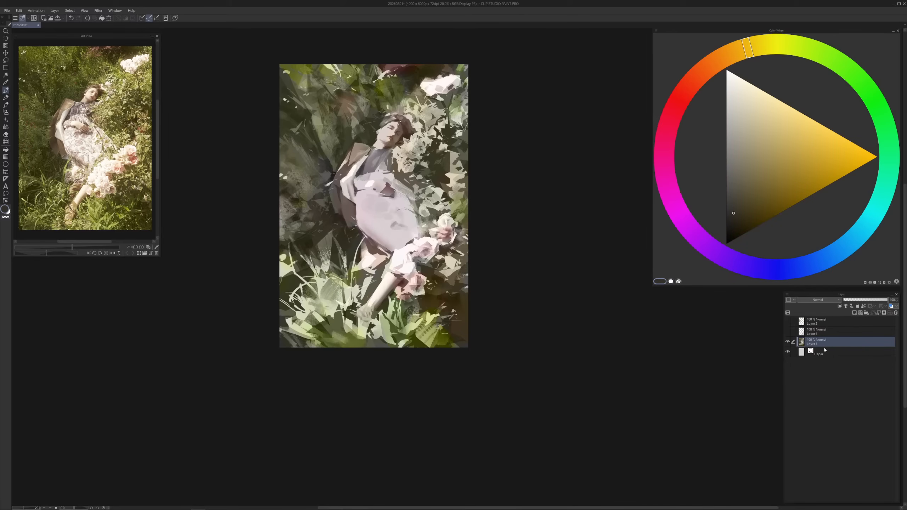
click(812, 355)
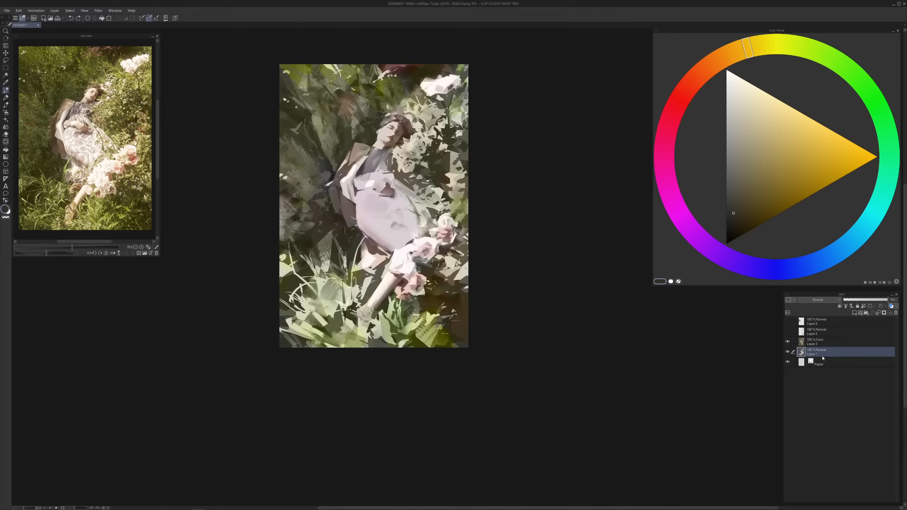
key(ctrl+e)
click(818, 343)
click(855, 313)
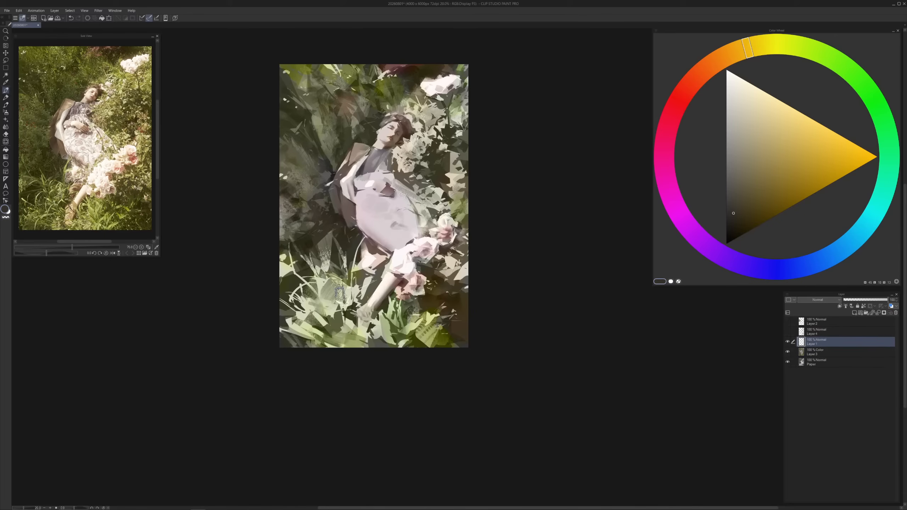
Paint a dark olive accent into the lower-left grass on the new layer, using a sampled green shifted towards yellow
alt+click(352, 275)
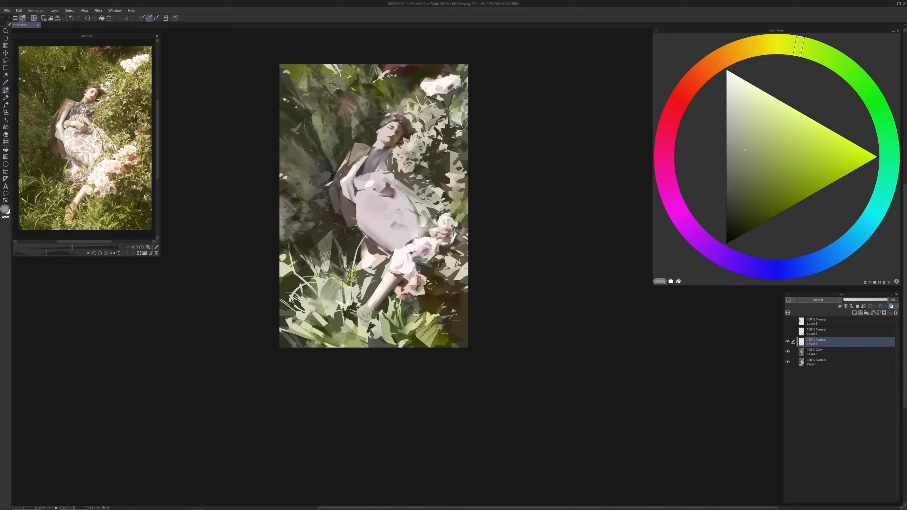
click(767, 49)
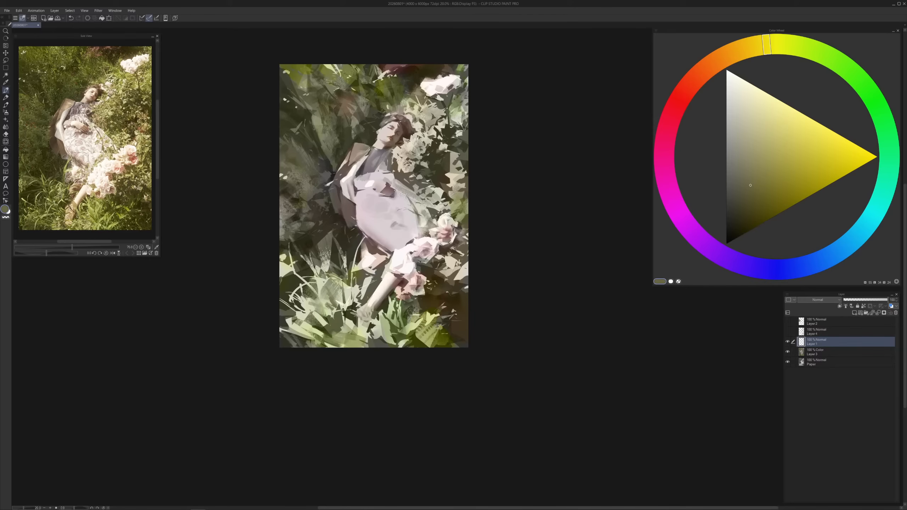
mouse_move(321, 314)
mouse_down()
mouse_move(316, 303)
mouse_move(324, 315)
mouse_up()
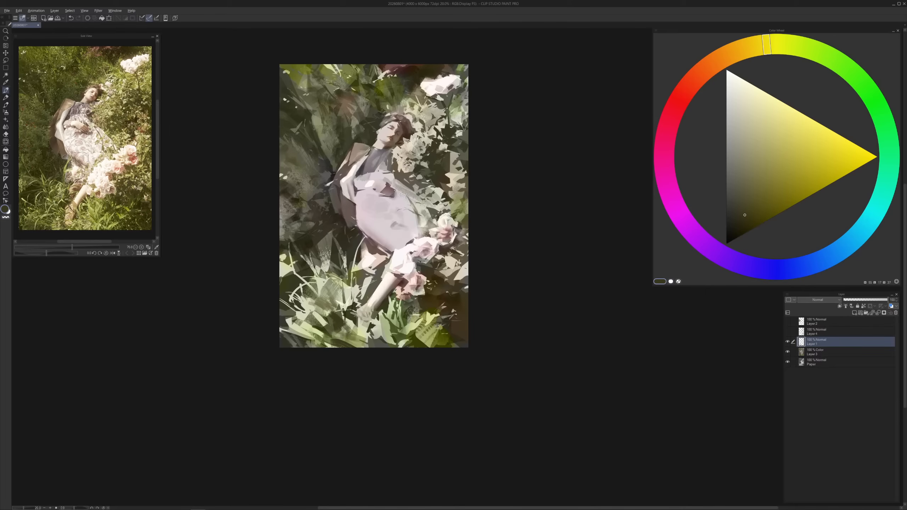
Extend the foot downwards with sampled brownish skin tones and cut its edge back with dark green
alt+click(399, 282)
mouse_move(396, 281)
mouse_down()
mouse_move(358, 319)
mouse_move(366, 342)
mouse_up()
alt+click(389, 283)
alt+click(373, 310)
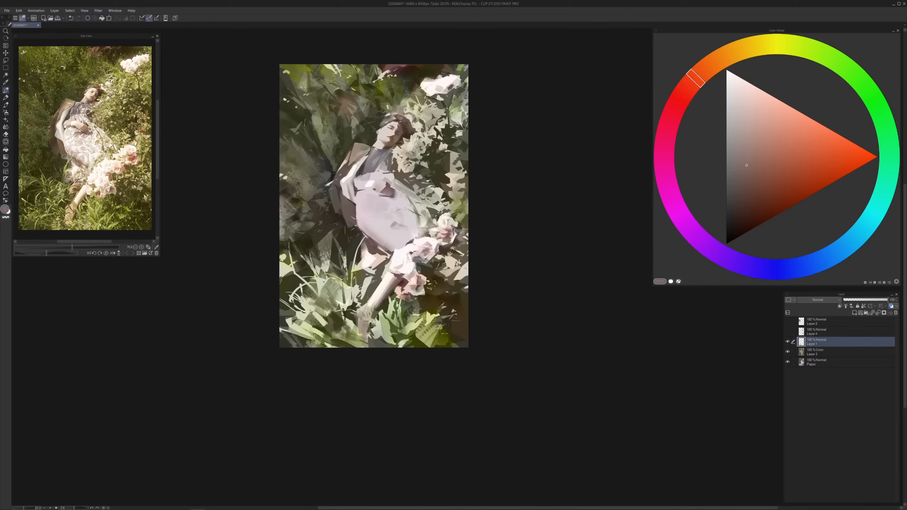
alt+click(362, 323)
mouse_move(361, 322)
mouse_down()
mouse_move(370, 331)
mouse_move(366, 306)
mouse_up()
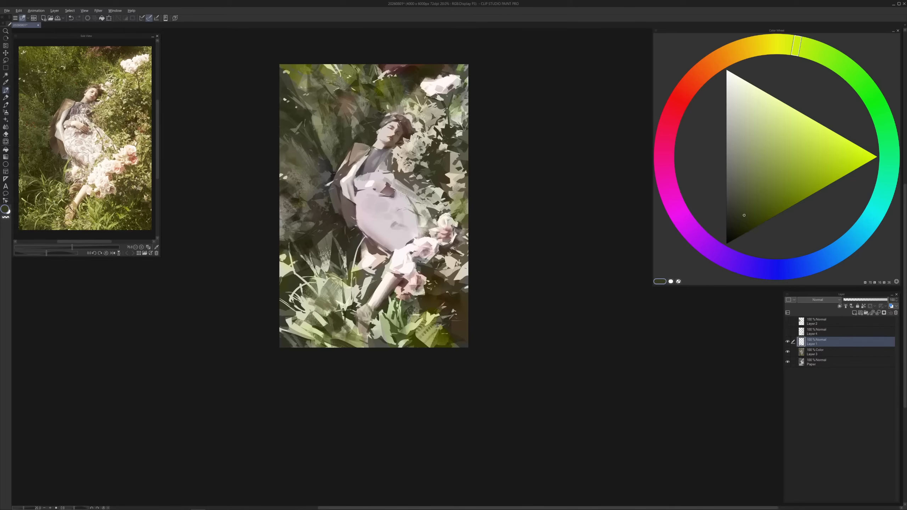
Paint a sampled dark brown shadow between the bent knee and the lower leg
alt+click(402, 248)
alt+click(372, 286)
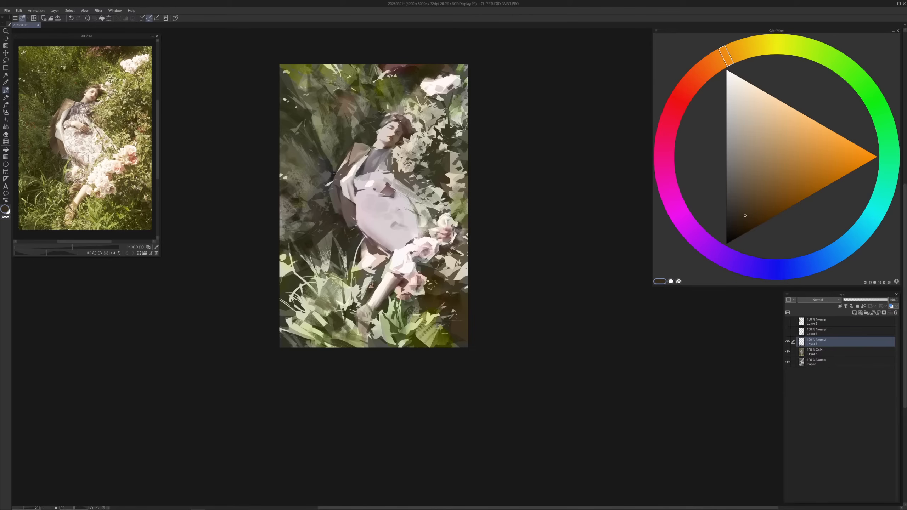
mouse_move(375, 276)
mouse_down()
mouse_move(392, 254)
mouse_move(389, 277)
mouse_up()
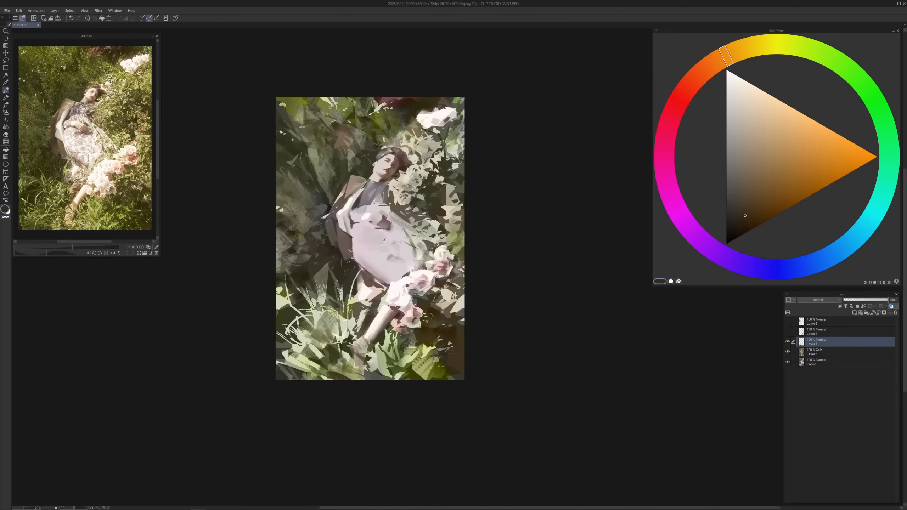
Paint muted reddish pattern marks over the skirt inside a freehand selection, deselect, and add sampled near-white highlights to the dress
alt+click(380, 252)
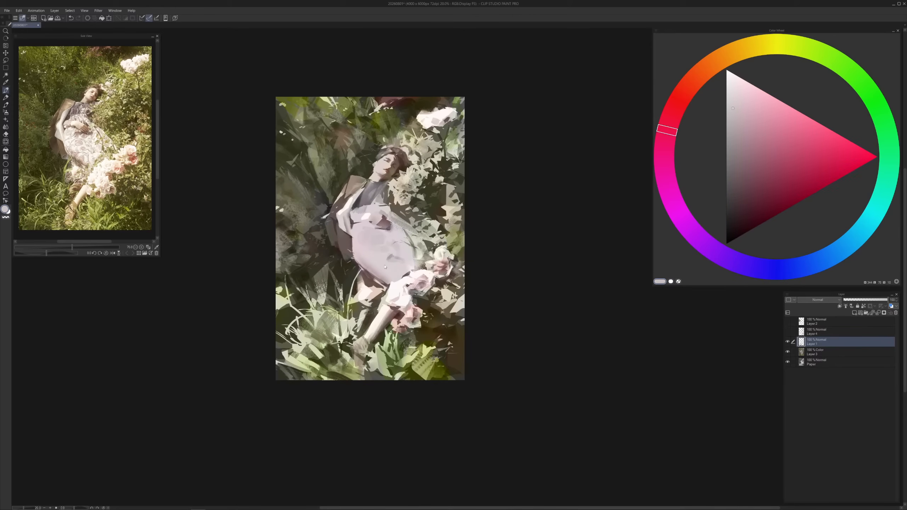
scroll(383, 266, up, 1)
alt+click(385, 207)
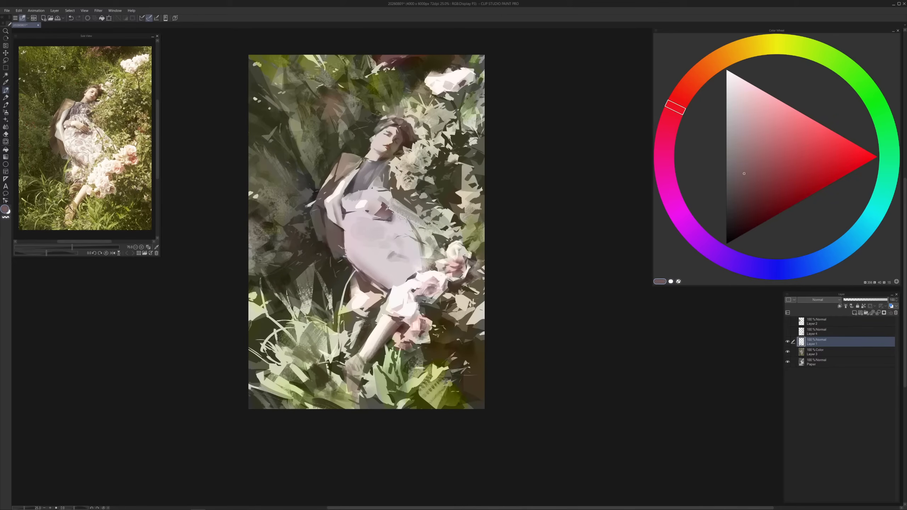
alt+click(382, 213)
key(m)
mouse_move(365, 215)
mouse_down()
mouse_move(356, 235)
mouse_move(371, 227)
mouse_move(384, 235)
mouse_move(380, 223)
mouse_move(403, 237)
mouse_move(393, 262)
mouse_move(401, 268)
mouse_move(385, 267)
mouse_move(407, 264)
mouse_move(392, 247)
mouse_move(403, 236)
mouse_move(415, 262)
mouse_move(398, 223)
mouse_move(413, 228)
mouse_move(413, 239)
mouse_move(361, 202)
mouse_move(369, 197)
mouse_move(345, 200)
mouse_move(358, 201)
mouse_move(346, 210)
mouse_move(365, 187)
mouse_up()
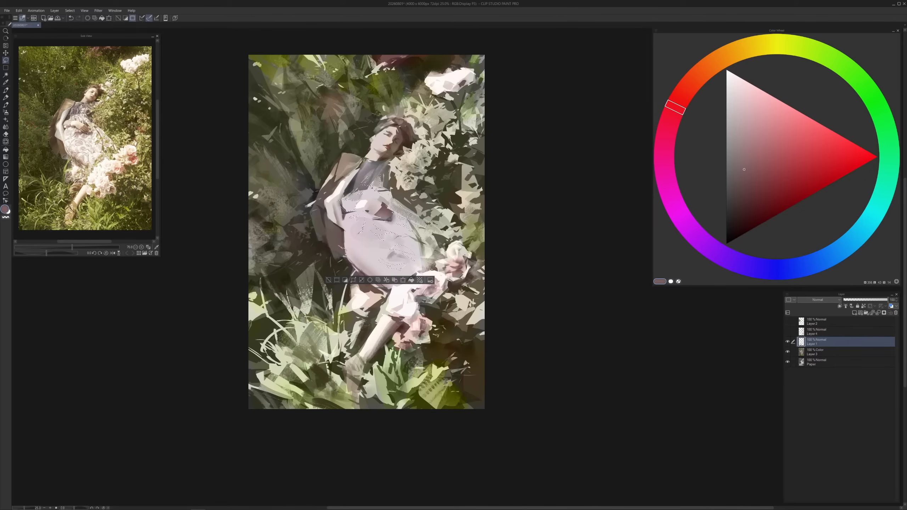
key(p)
mouse_move(377, 202)
mouse_down()
mouse_move(382, 195)
mouse_move(361, 210)
mouse_up()
mouse_move(393, 243)
mouse_down()
mouse_move(376, 196)
mouse_move(376, 212)
mouse_move(346, 196)
mouse_move(371, 187)
mouse_up()
mouse_move(358, 231)
mouse_down()
mouse_move(364, 225)
mouse_move(405, 252)
mouse_move(390, 267)
mouse_up()
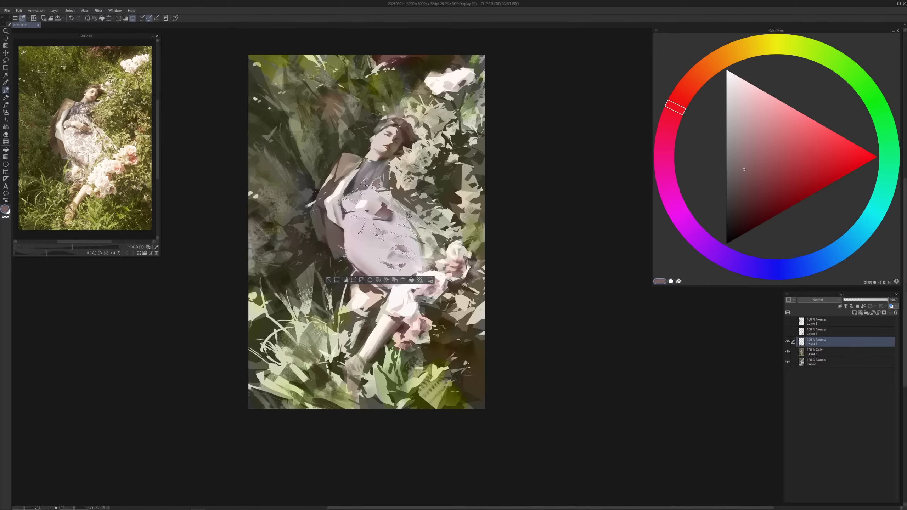
click(744, 196)
key(ctrl+d)
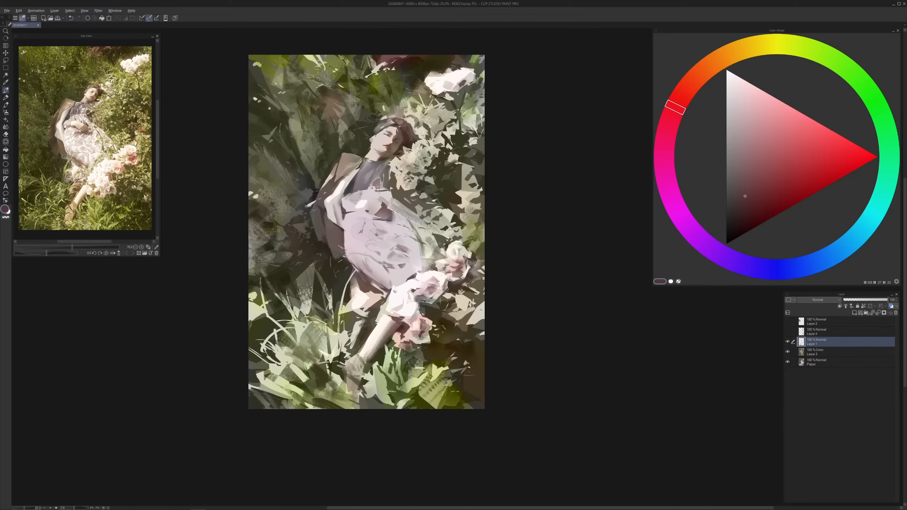
alt+click(448, 86)
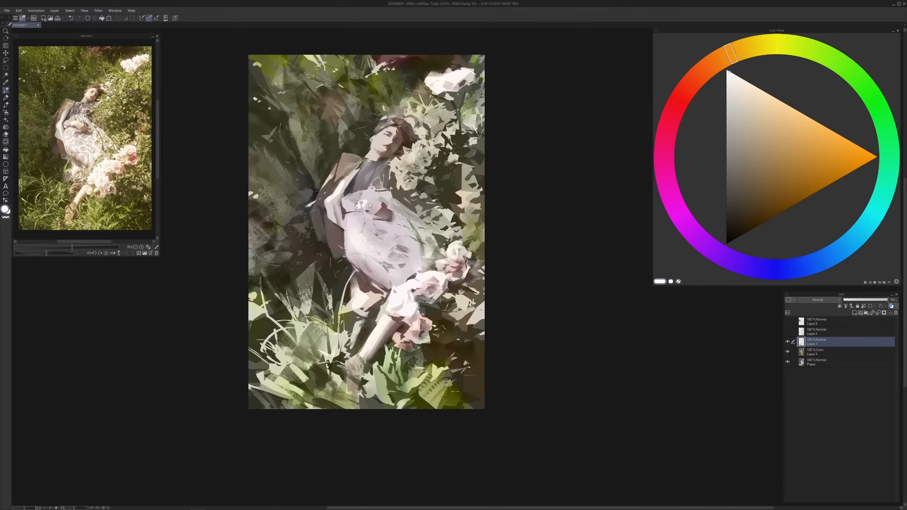
Add a small dark red accent along the inner edge of the white sleeve and touch up beside it with sampled dark grey
alt+click(386, 157)
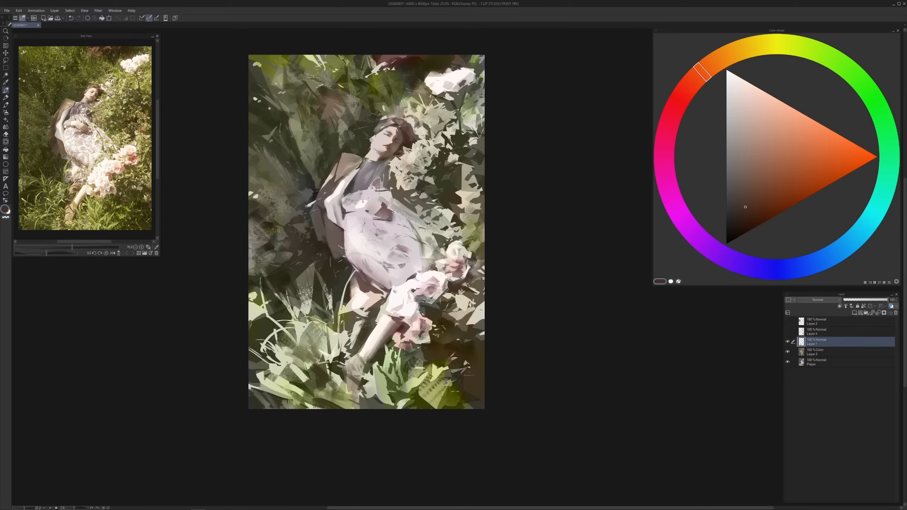
click(681, 96)
click(769, 207)
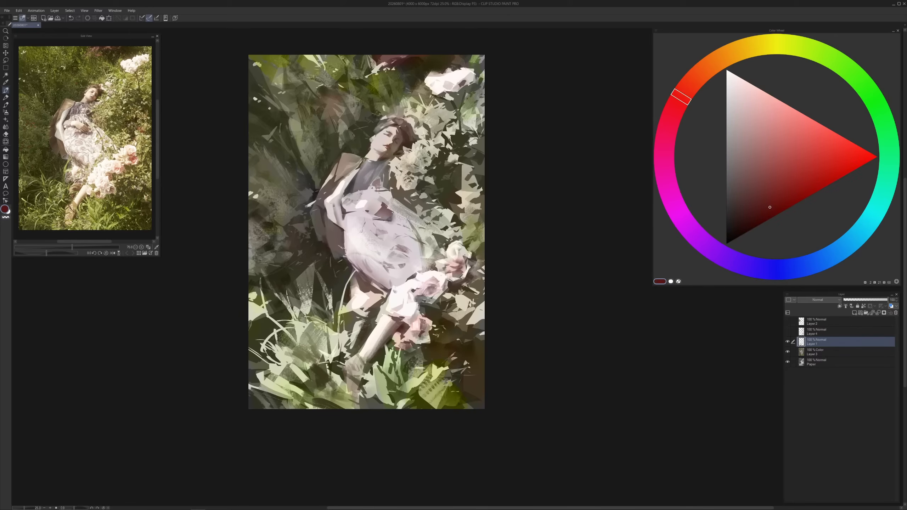
drag(345, 197, 344, 198)
alt+click(350, 195)
drag(349, 202, 341, 236)
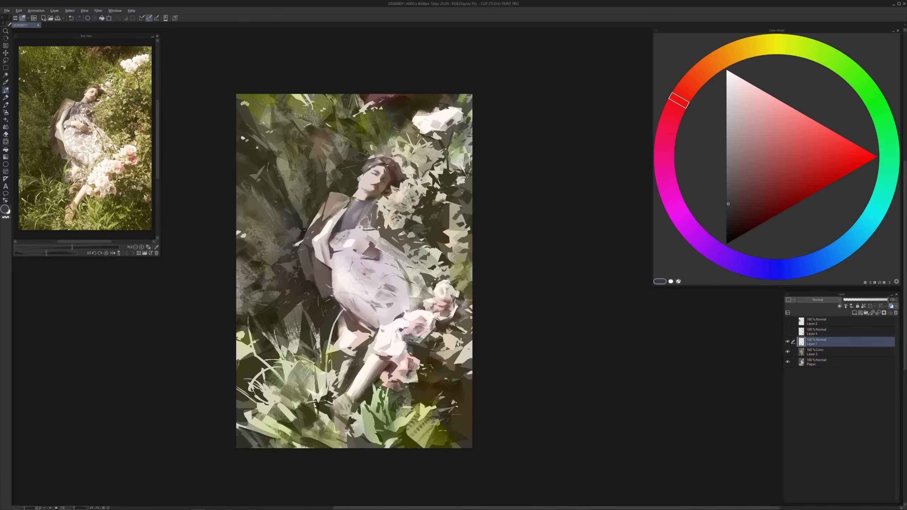
Refine the white sleeve against the blouse and jacket by alternating near-white and sampled dark grey tones
click(731, 73)
alt+click(332, 236)
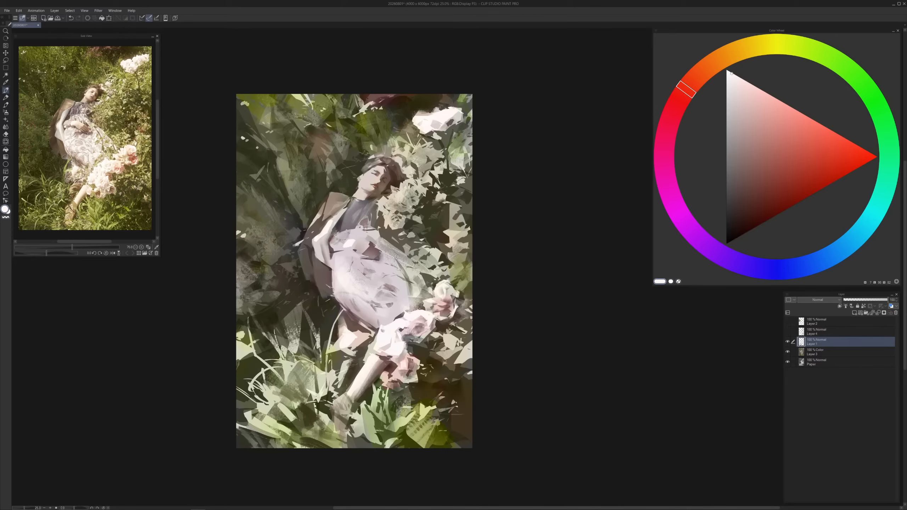
alt+click(339, 230)
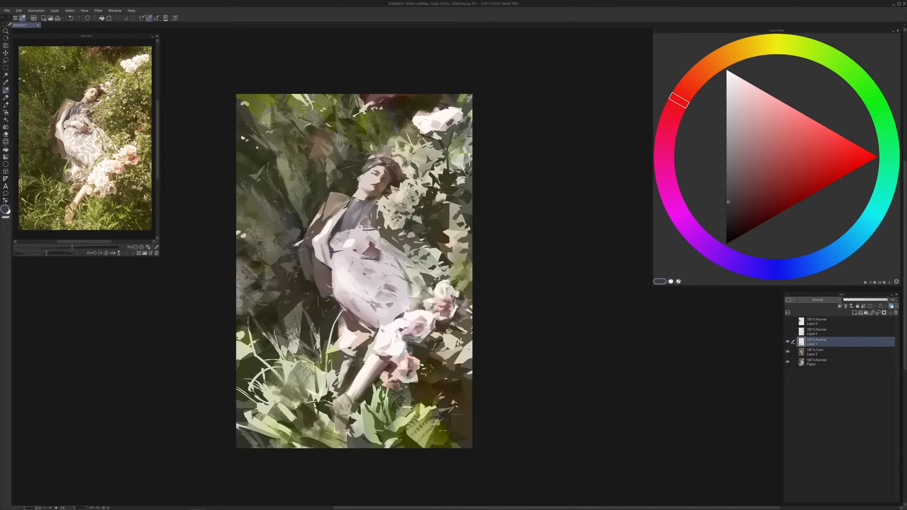
alt+click(330, 236)
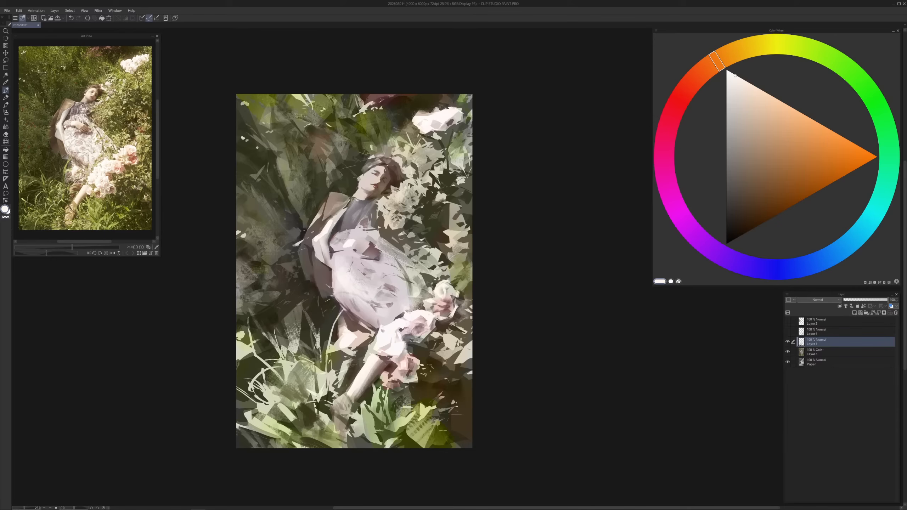
alt+click(323, 247)
alt+click(329, 224)
drag(332, 217, 329, 223)
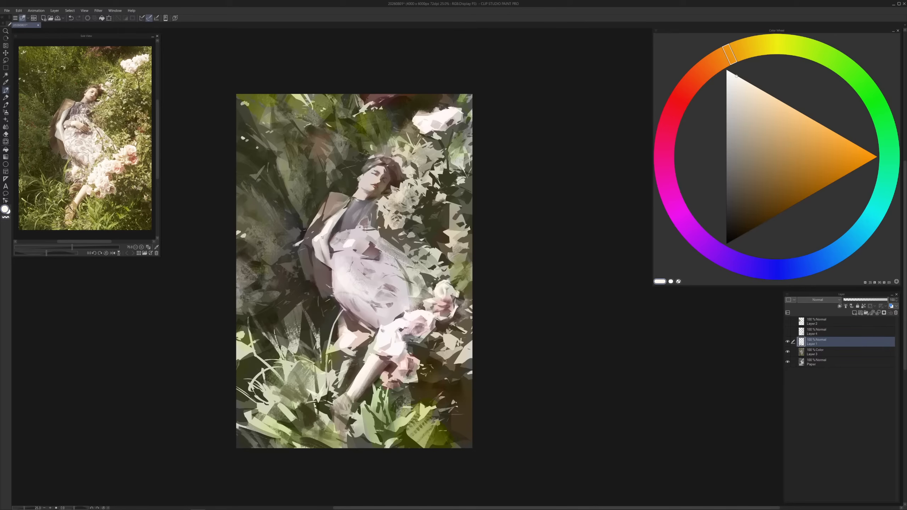
Darken the foliage around the head with a near-black brown, lassoing patches between the leaves beside the jacket, and deselect
alt+click(339, 202)
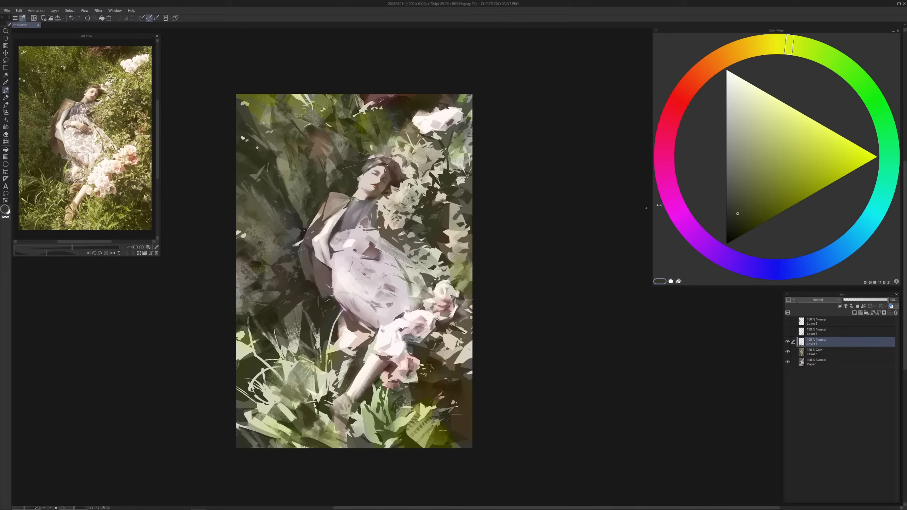
alt+click(737, 223)
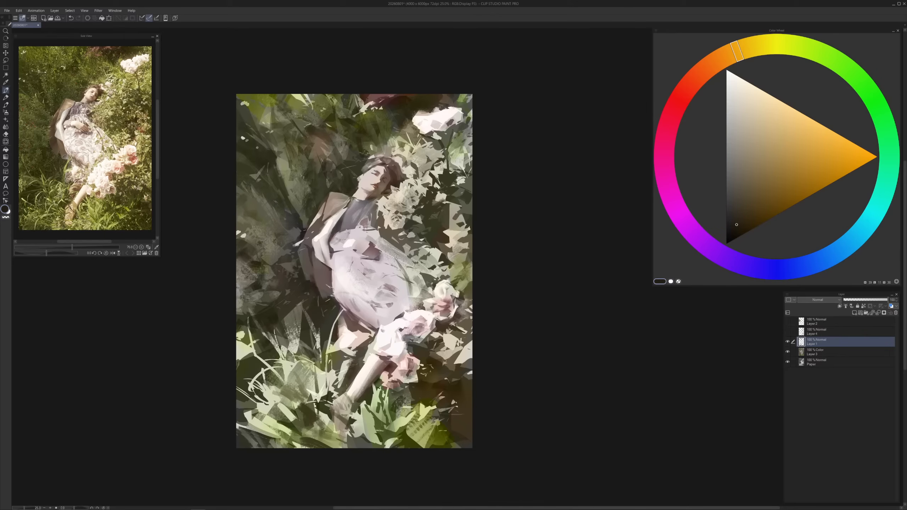
key(m)
mouse_move(300, 179)
mouse_down()
mouse_move(319, 200)
mouse_move(285, 196)
mouse_up()
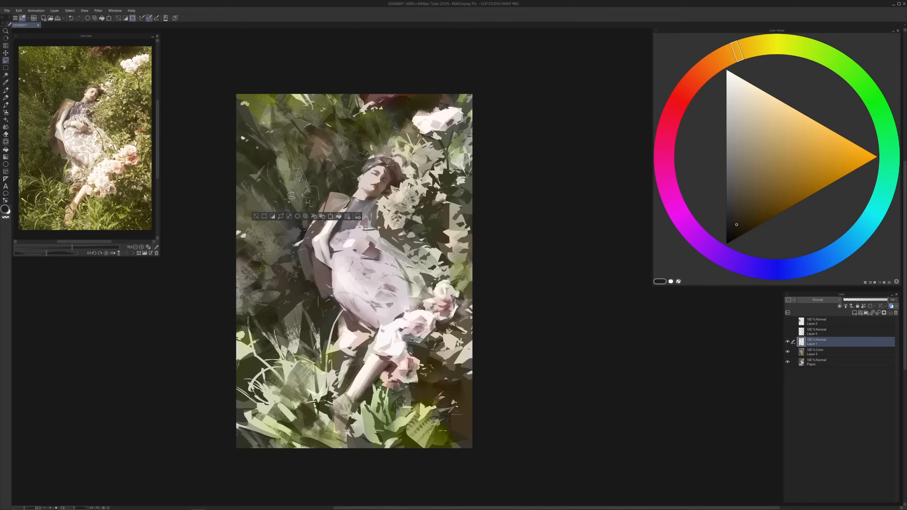
key(p)
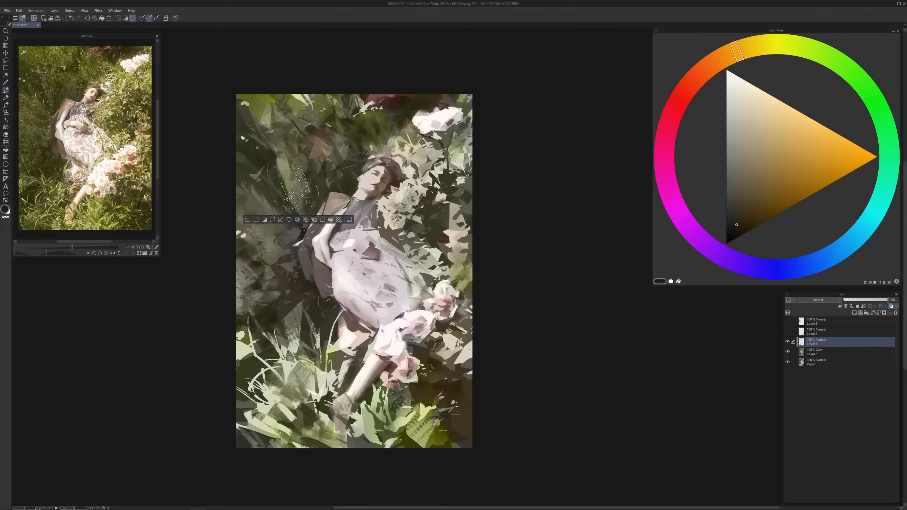
key(ctrl+d)
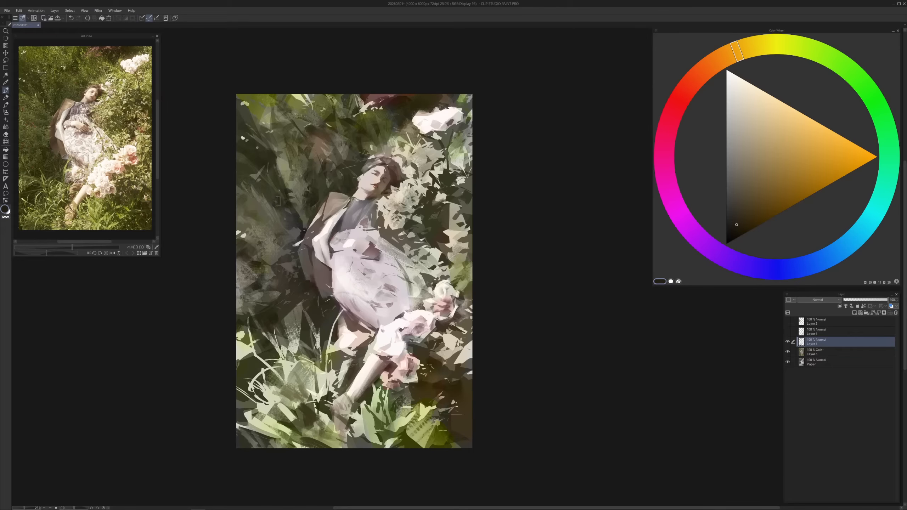
Touch up the upper-left foliage with sampled dark and yellow-green tones, undoing one stroke along the painting's edge
alt+click(309, 178)
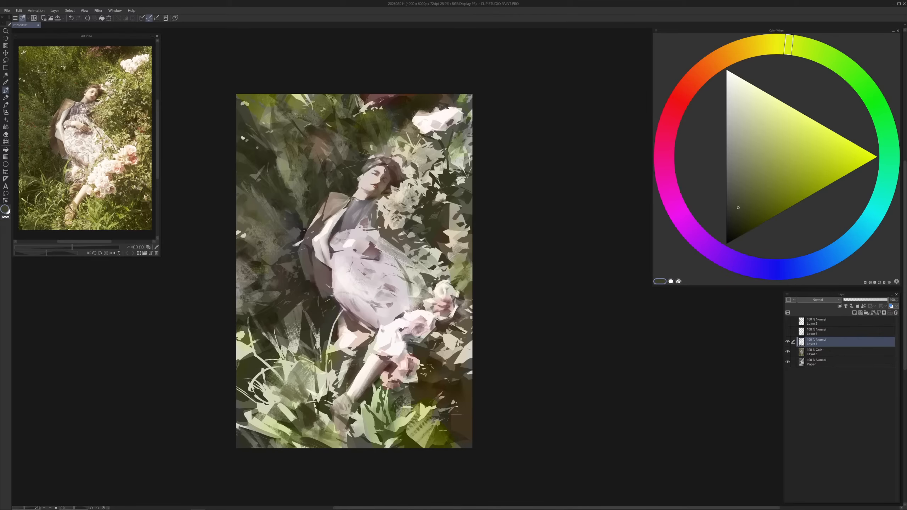
alt+click(271, 119)
alt+click(266, 122)
drag(260, 122, 251, 96)
key(ctrl+z)
alt+click(249, 116)
mouse_move(266, 130)
mouse_down()
mouse_move(262, 110)
mouse_move(259, 125)
mouse_move(267, 111)
mouse_move(273, 131)
mouse_up()
alt+click(270, 129)
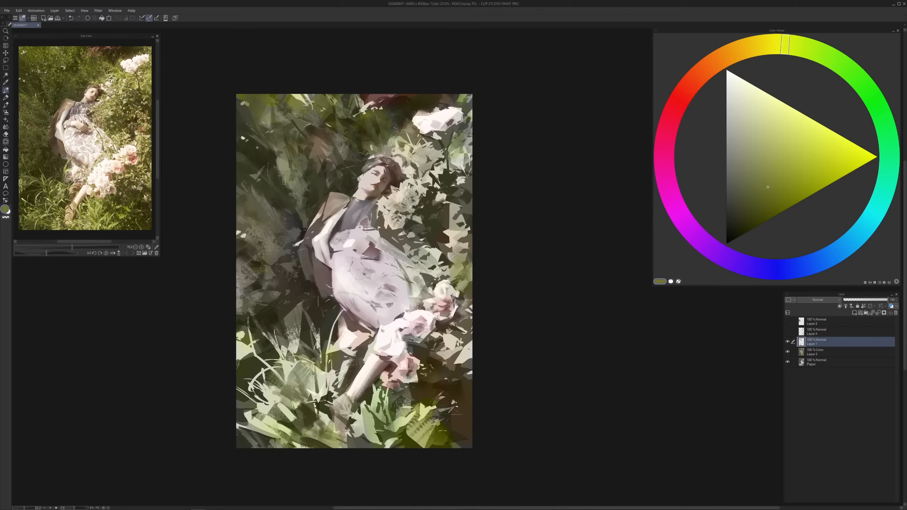
Lower the Color layer's opacity to about 87% and make the Normal layer above it active again
scroll(322, 322, down, 1)
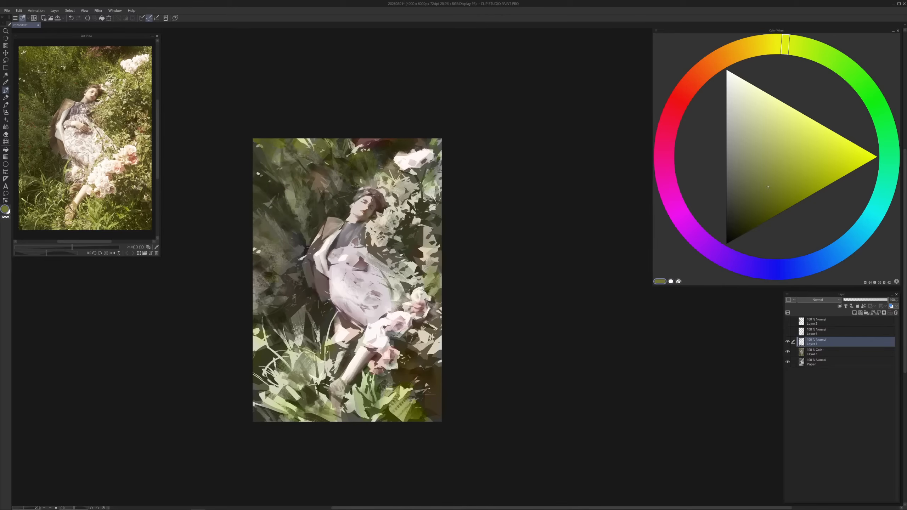
click(834, 355)
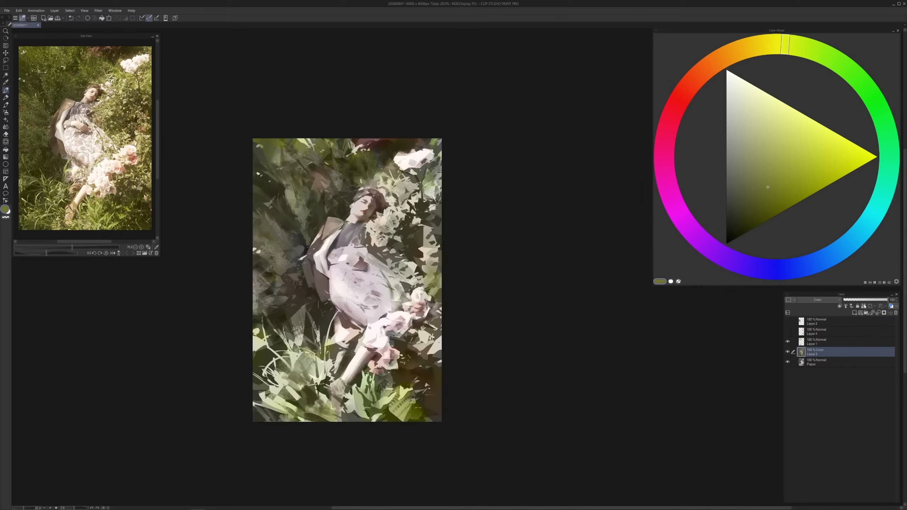
click(880, 300)
drag(880, 300, 884, 301)
click(833, 340)
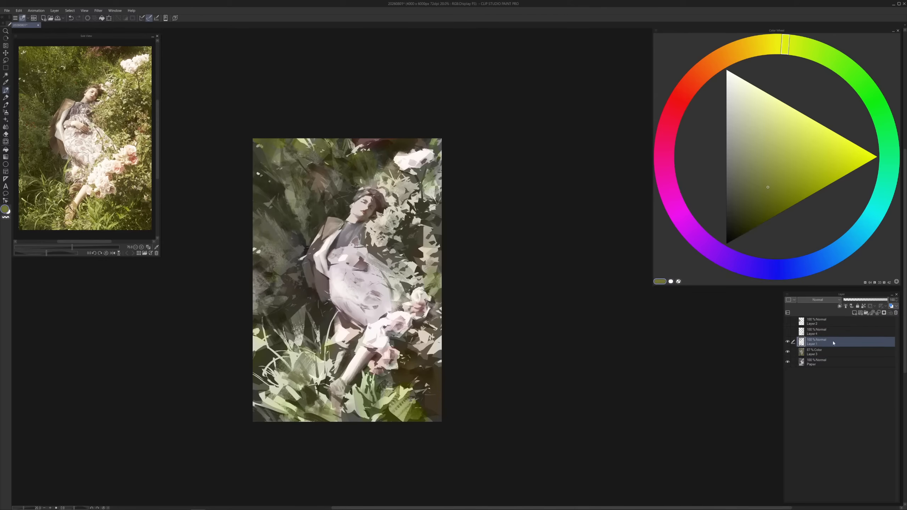
Paint salmon-pink petal accents on the white rose in the upper-right corner and balance them with sampled near-white
alt+click(413, 165)
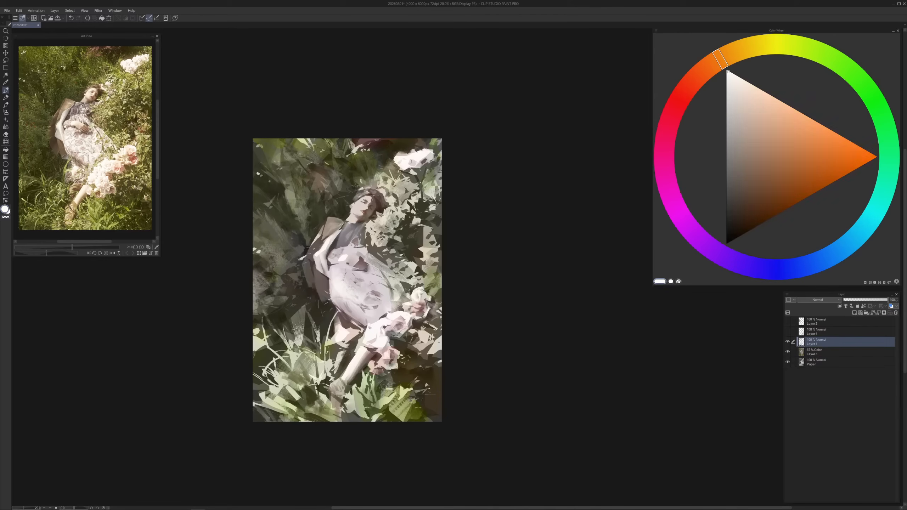
alt+click(416, 165)
alt+click(418, 164)
click(783, 126)
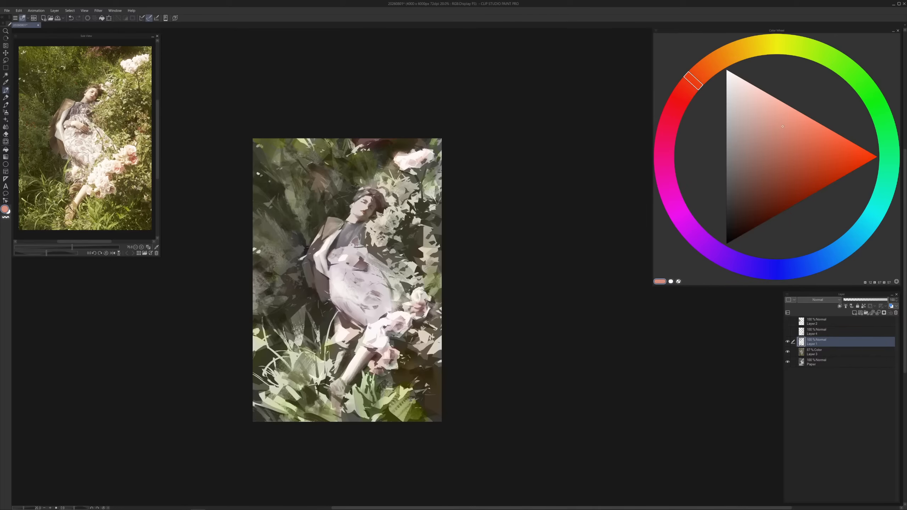
alt+click(423, 155)
alt+click(422, 157)
click(764, 107)
alt+click(412, 165)
drag(411, 163, 415, 163)
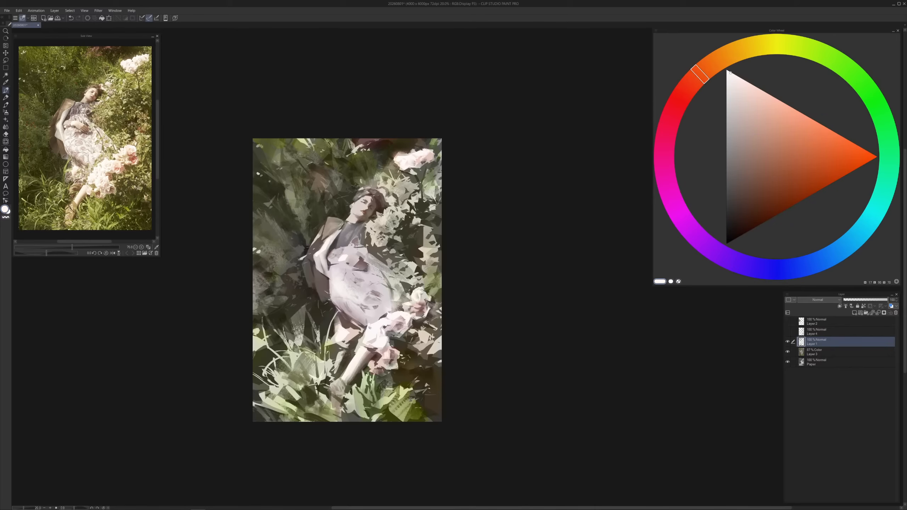
Retouch the top of the hair with sampled dark brown and undo the last stroke there
alt+click(414, 172)
alt+click(375, 189)
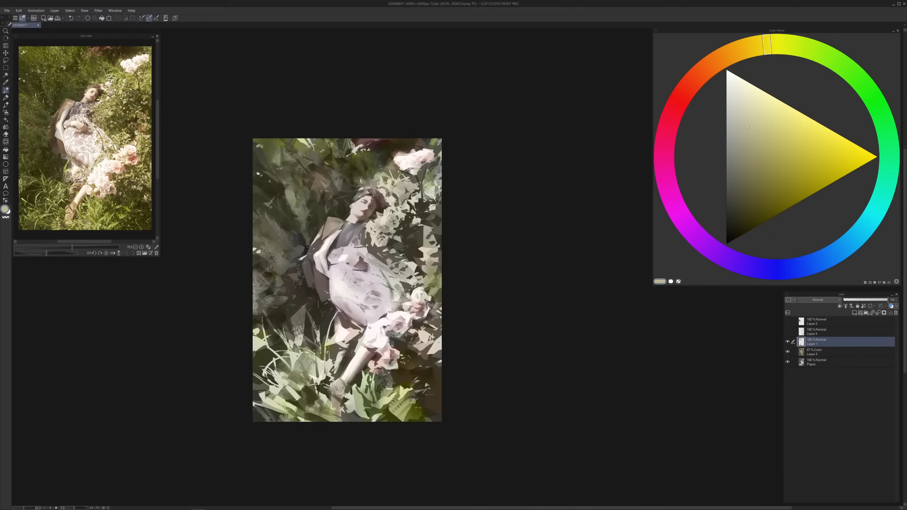
alt+click(380, 201)
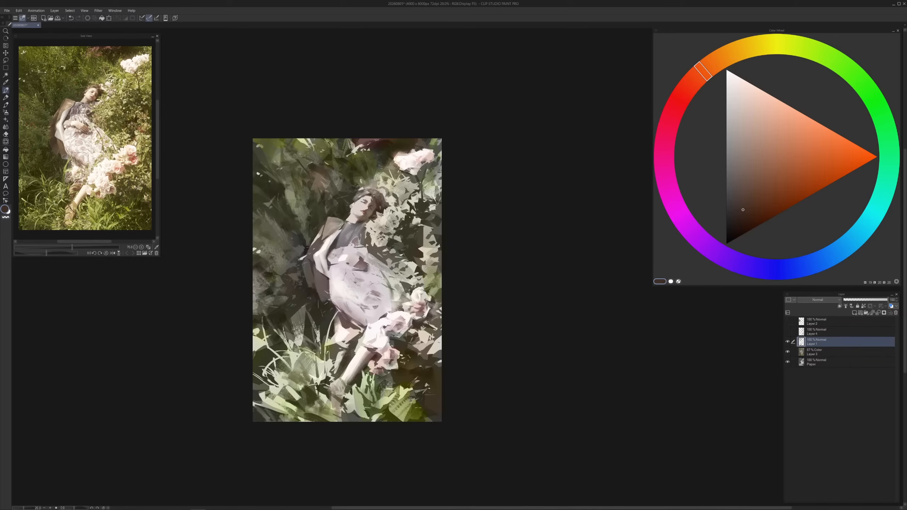
alt+click(378, 200)
drag(370, 187, 375, 187)
key(ctrl+z)
Clean up the outline of the hair using sampled foliage greens around it and dark browns along its edge
alt+click(375, 169)
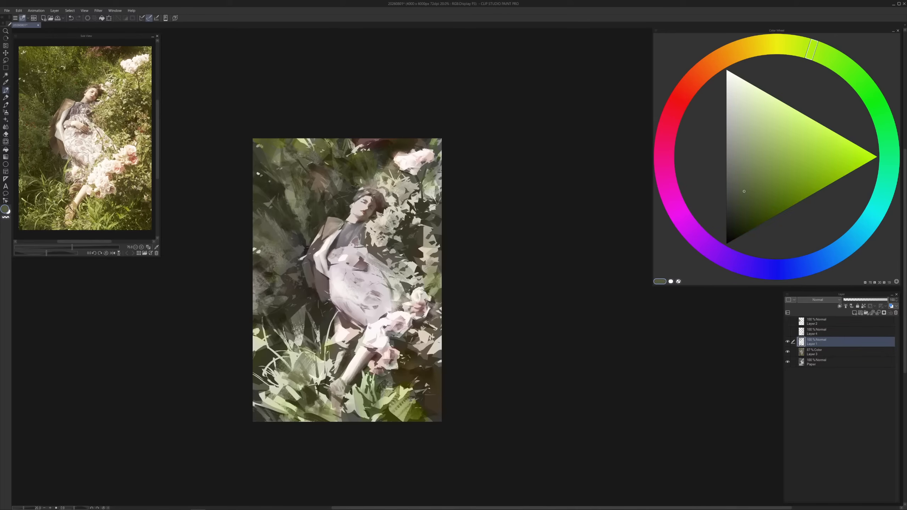
alt+click(383, 176)
alt+click(386, 172)
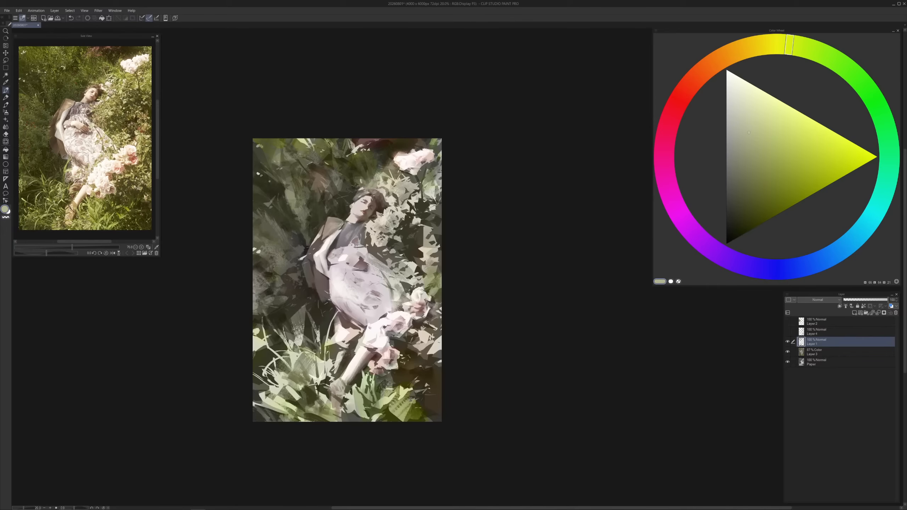
alt+click(356, 193)
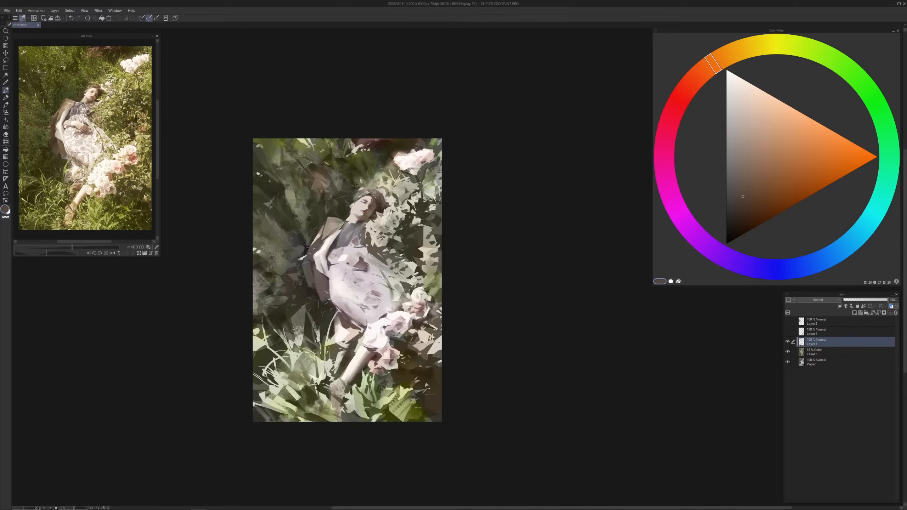
alt+click(356, 192)
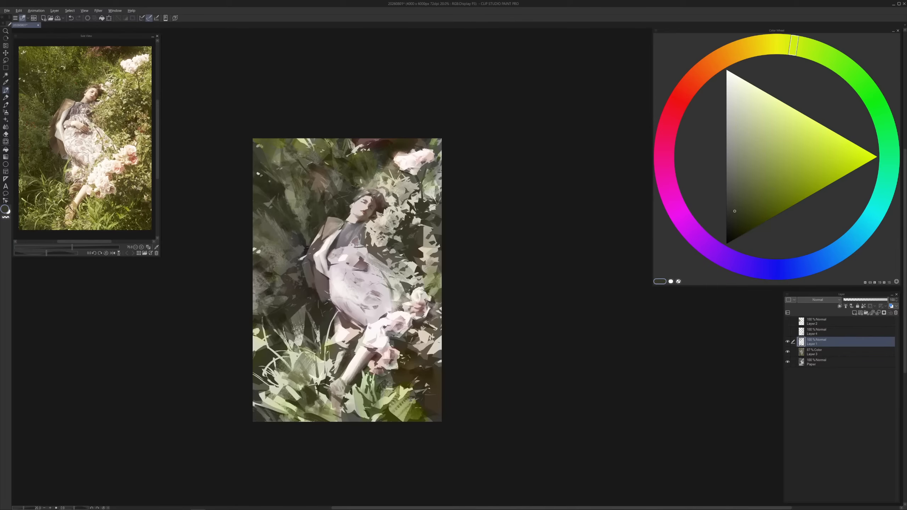
alt+click(358, 191)
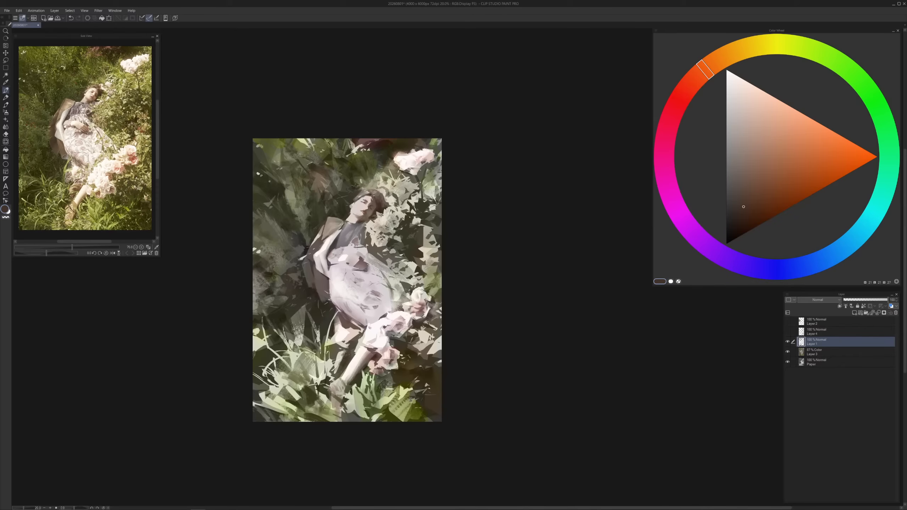
Rework the mauve shadow beside the hand at the dress's waist with sampled mauve-grey and near-white tones
scroll(393, 268, up, 1)
drag(379, 277, 389, 273)
alt+click(363, 256)
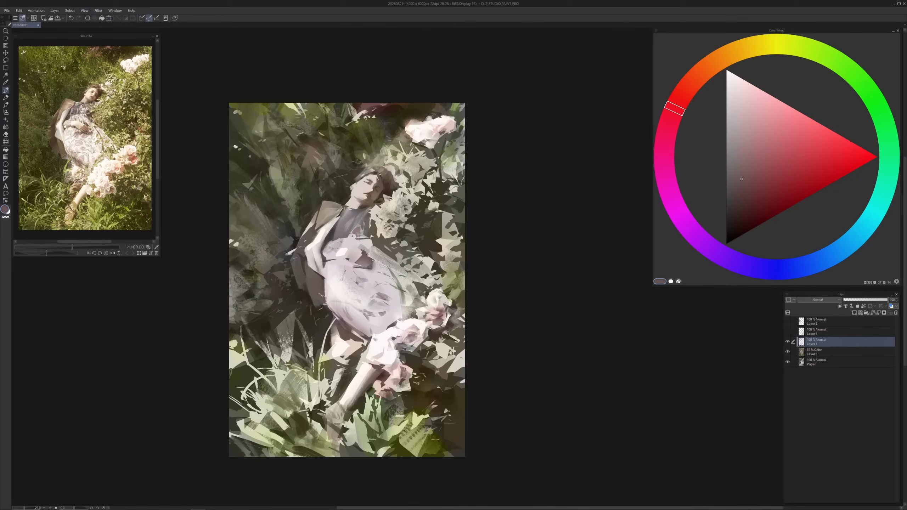
alt+click(369, 252)
alt+click(363, 257)
alt+click(344, 249)
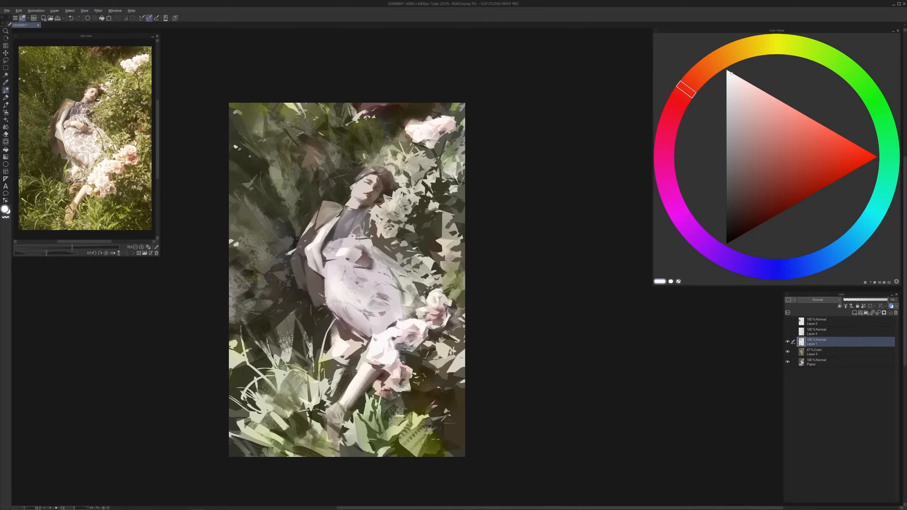
Refine the hand and cuff at the dress's waist with sampled near-white, dark brown and pale mauve tones
alt+click(366, 234)
alt+click(354, 253)
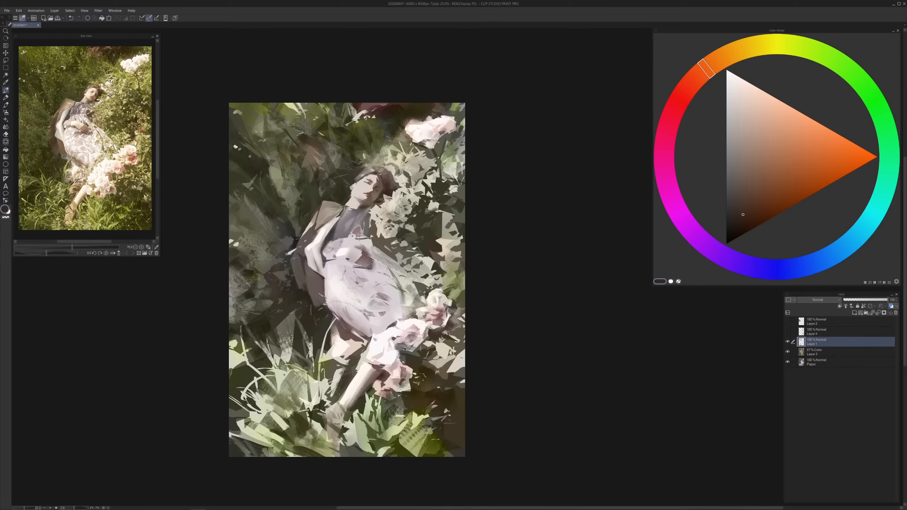
alt+click(337, 253)
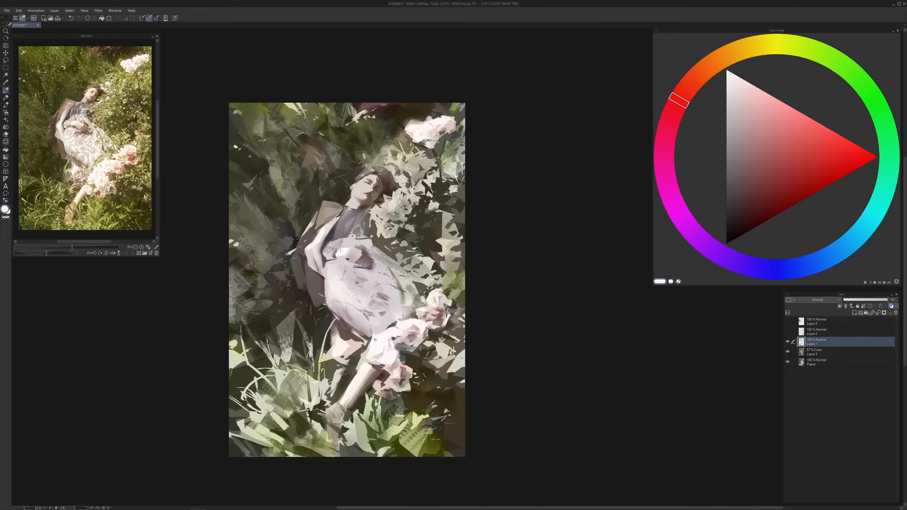
alt+click(337, 253)
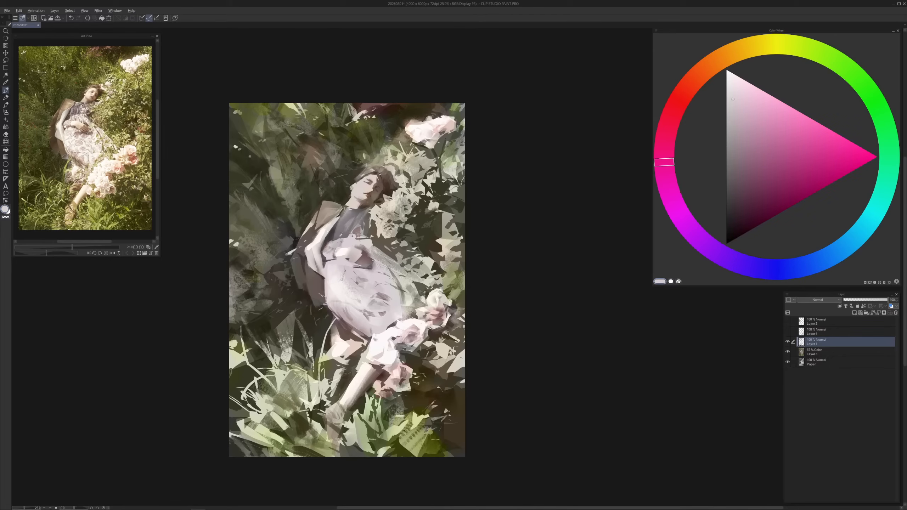
alt+click(337, 252)
Reshape the shadow beneath the hand at the waist with sampled dark grey and muted mauve tones
alt+click(368, 264)
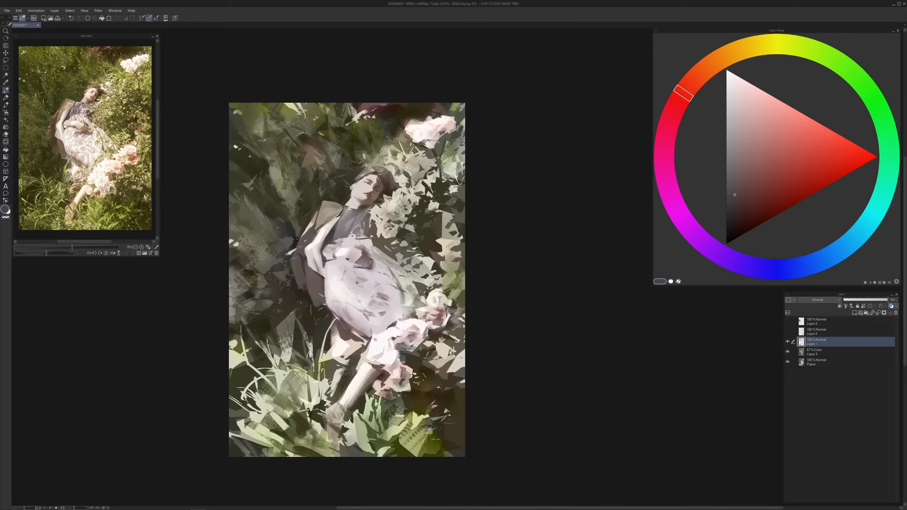
alt+click(372, 256)
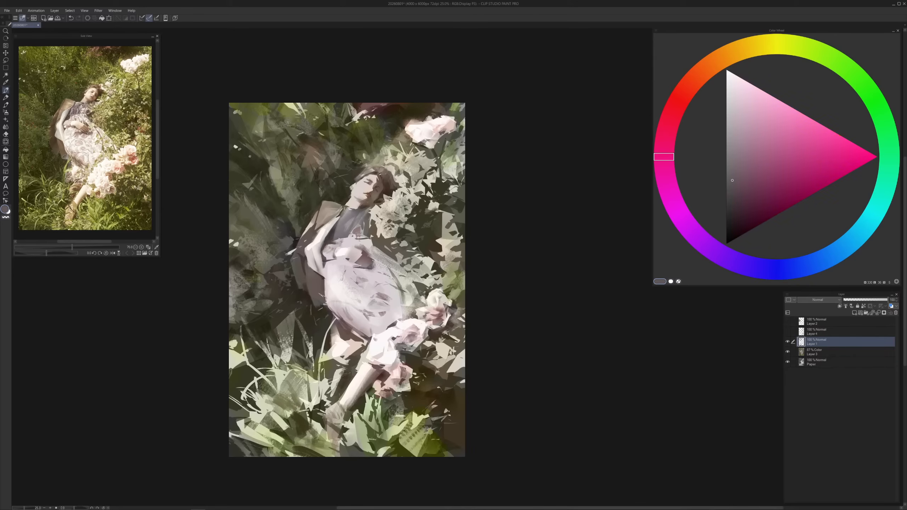
alt+click(372, 265)
alt+click(362, 268)
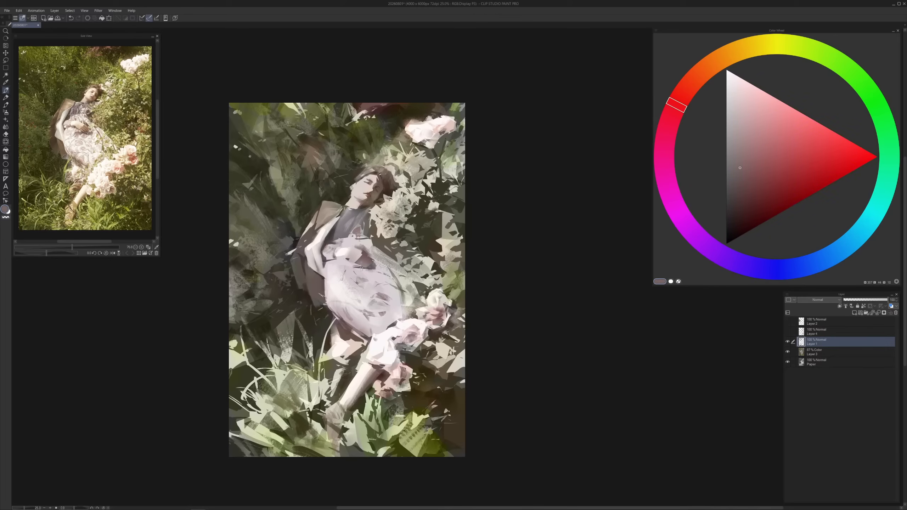
Repaint the fingers and adjoining dress folds with sampled mauve-grey and pale tones, and undo the last stroke
drag(357, 255, 349, 258)
alt+click(352, 254)
alt+click(358, 255)
alt+click(364, 260)
alt+click(366, 267)
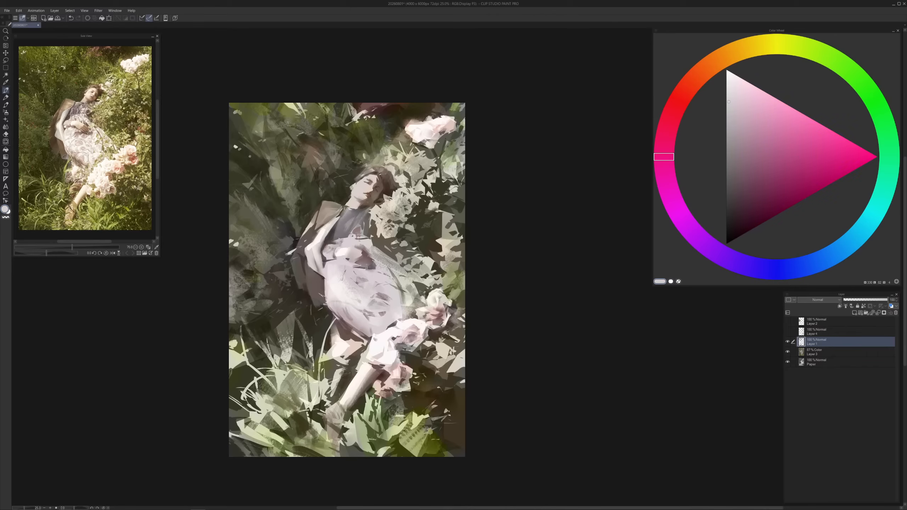
alt+click(367, 256)
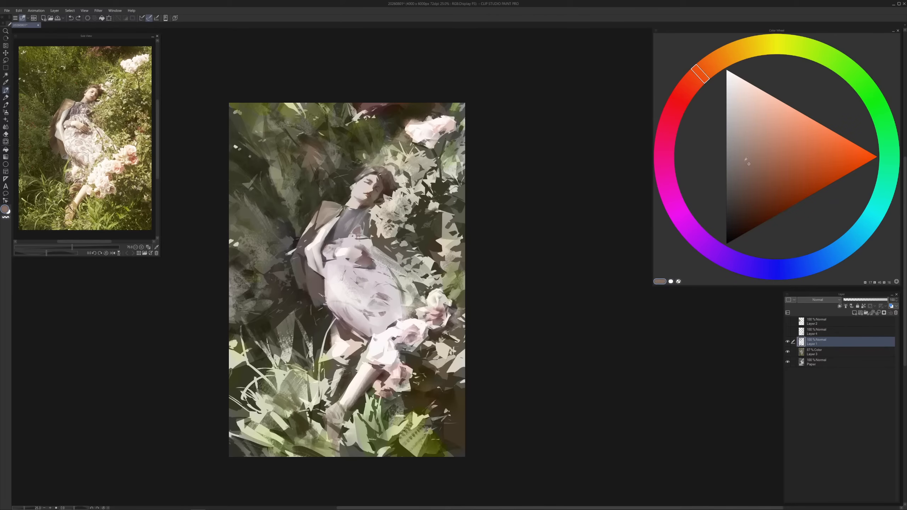
click(747, 134)
key(ctrl+z)
Paint a near-black accent between the sleeve's cuff and the dress at the waist
scroll(390, 243, up, 1)
alt+click(375, 211)
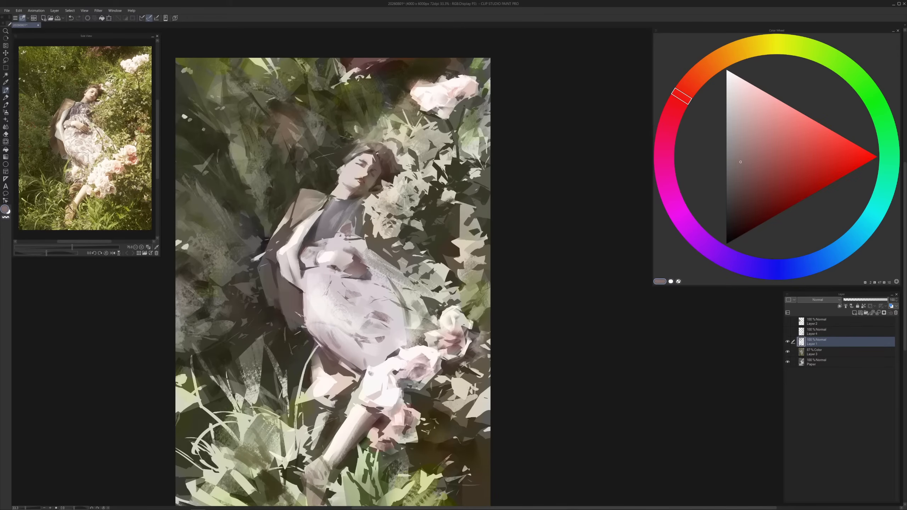
alt+click(332, 270)
alt+click(306, 268)
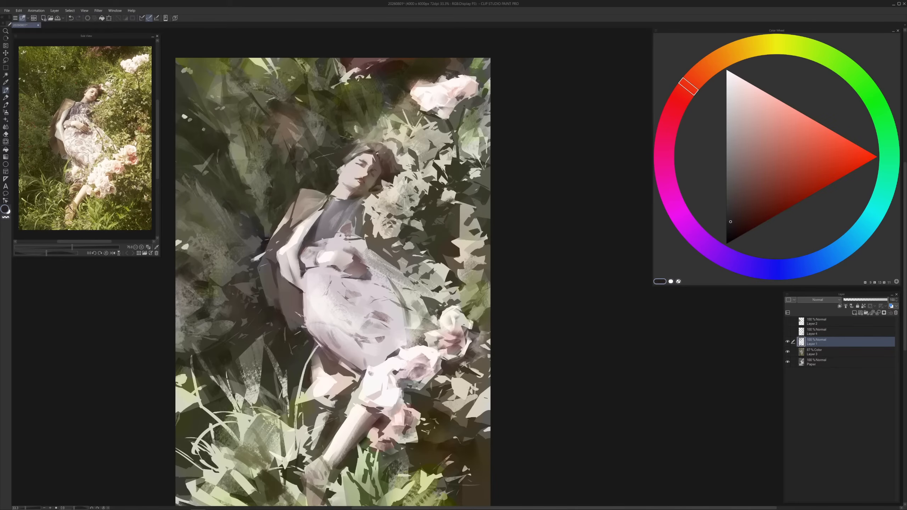
drag(302, 268, 300, 280)
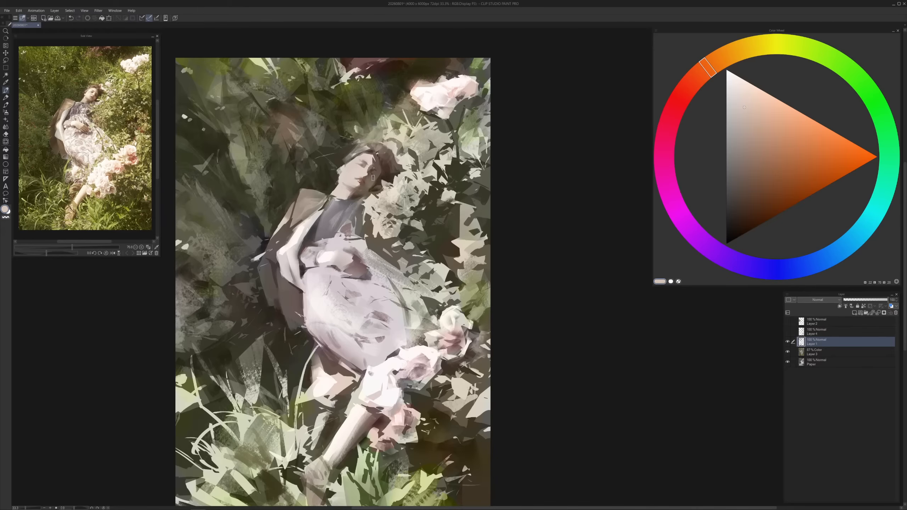
Touch up the face with sampled beige and rework the foliage behind the head with sampled olive and brown
alt+click(357, 163)
alt+click(359, 140)
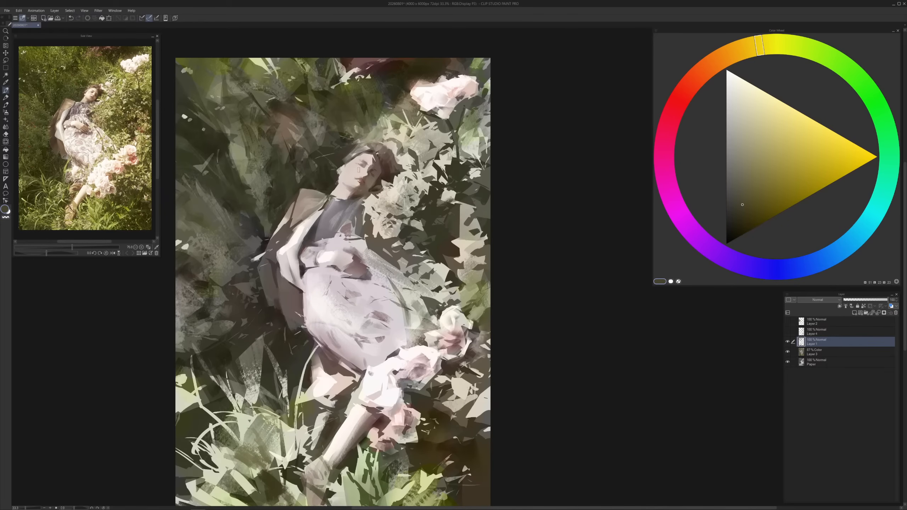
alt+click(313, 137)
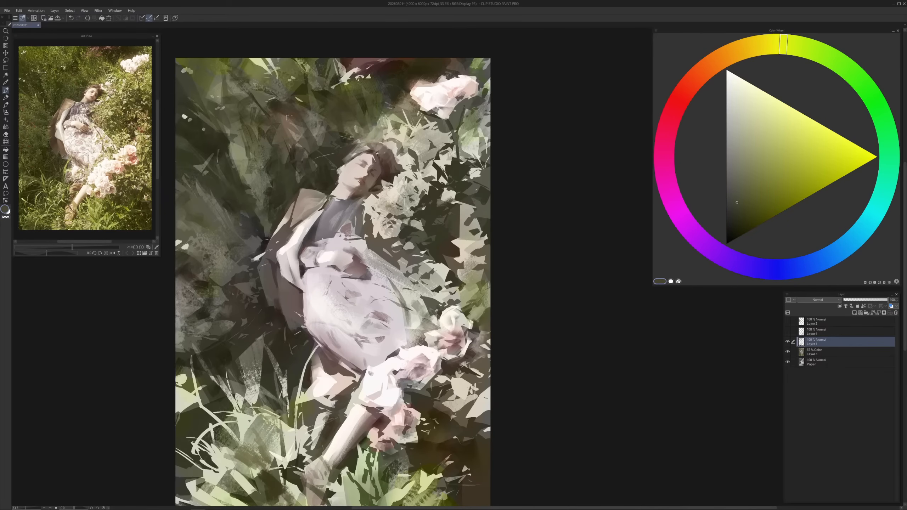
alt+click(298, 133)
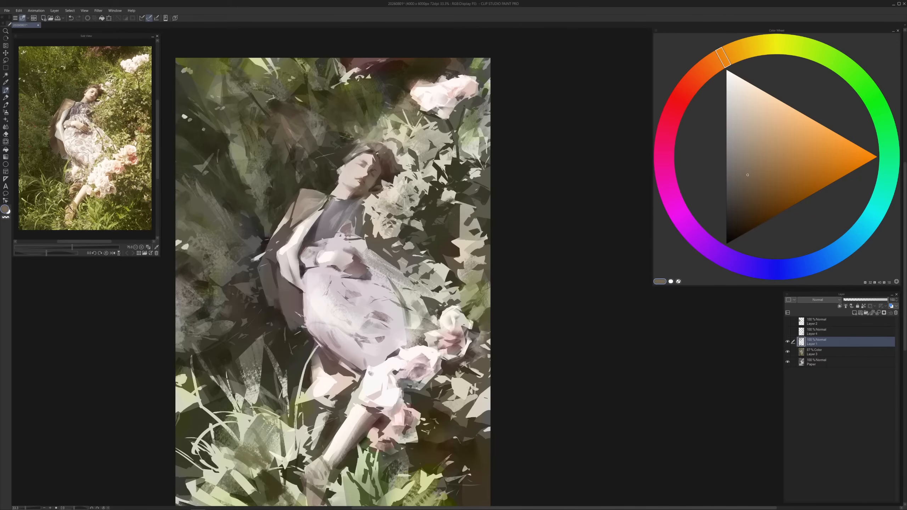
key(ctrl+minus)
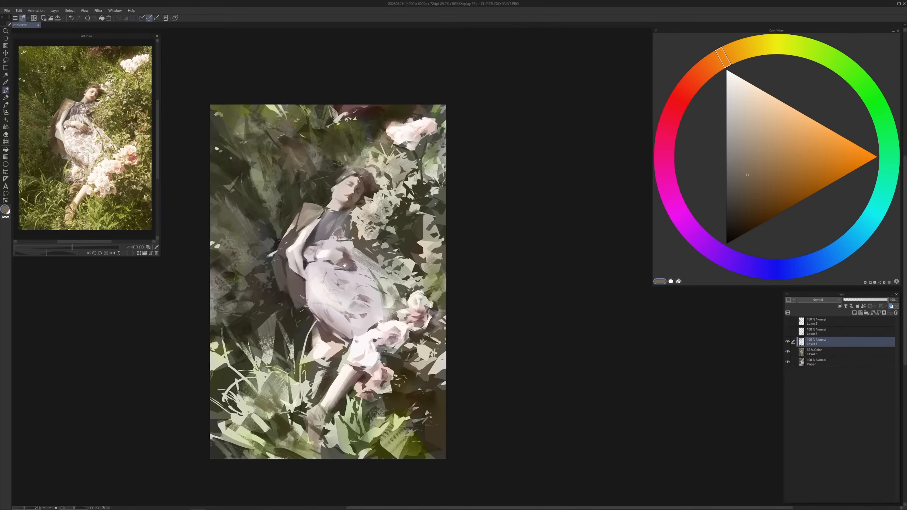
Break up the brown patch in the foliage above the coat with sampled dark olive strokes
drag(345, 265, 349, 264)
alt+click(303, 181)
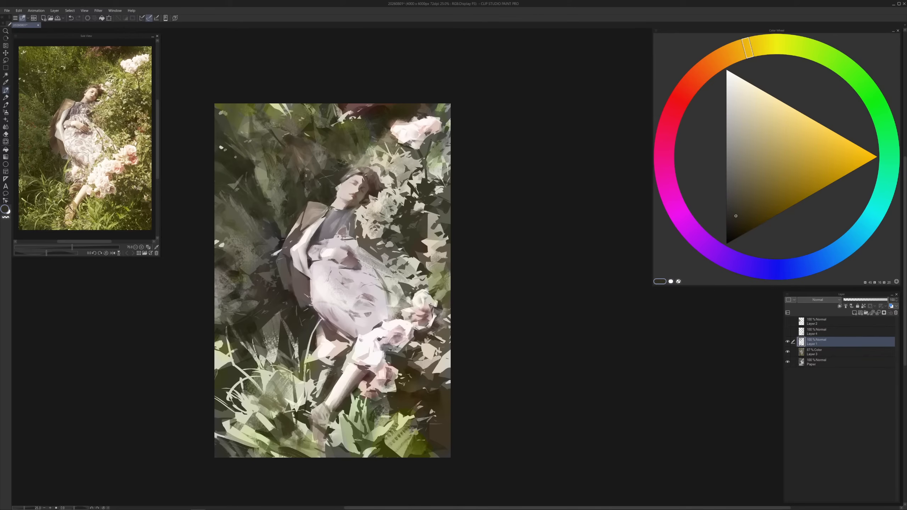
alt+click(307, 147)
alt+click(311, 160)
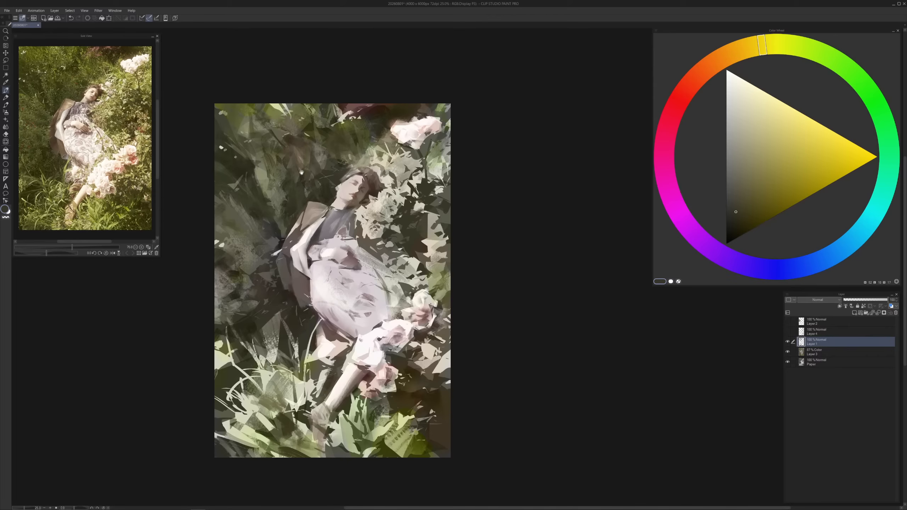
drag(301, 173, 325, 180)
drag(306, 142, 300, 155)
Rework the dark foliage in the painting's upper-left area with sampled olive greens
alt+click(297, 154)
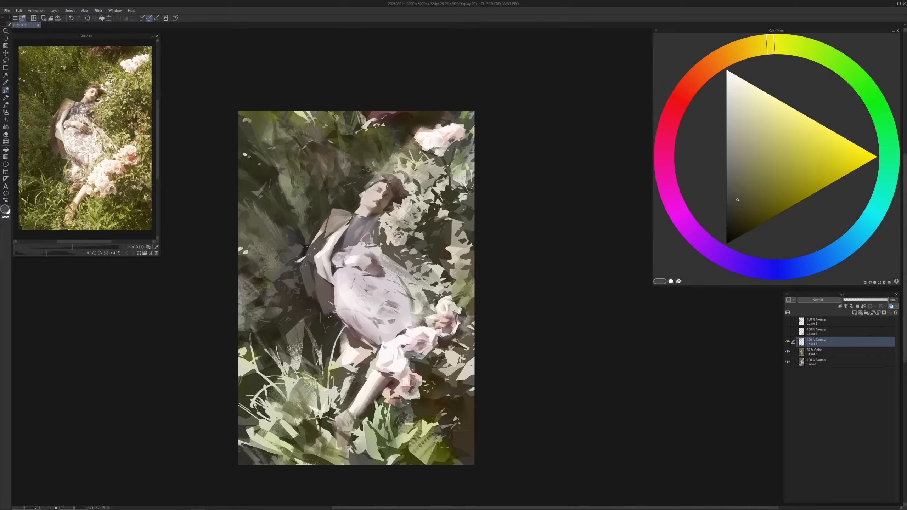
alt+click(287, 159)
alt+click(281, 165)
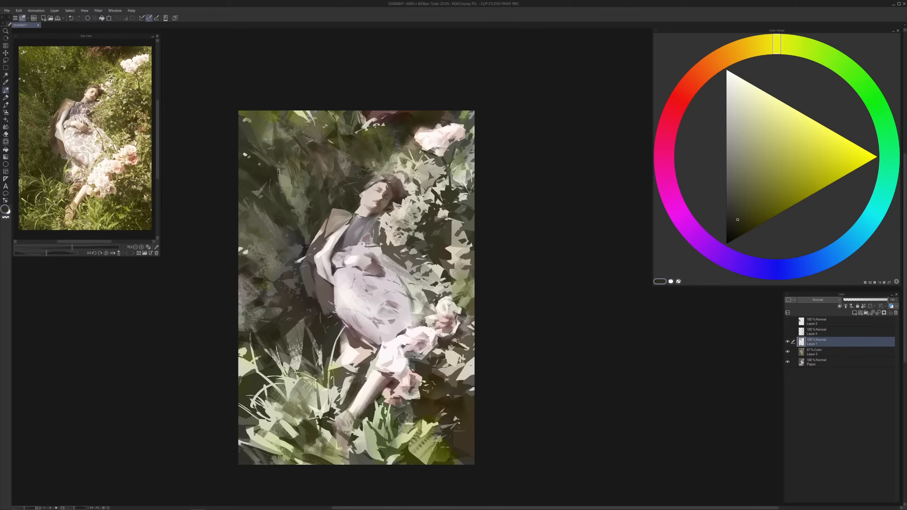
alt+click(278, 145)
Retouch the foliage and light accents around the coat's elbow with sampled near-black, near-white and pale yellow-green
alt+click(294, 209)
alt+click(297, 231)
alt+click(297, 245)
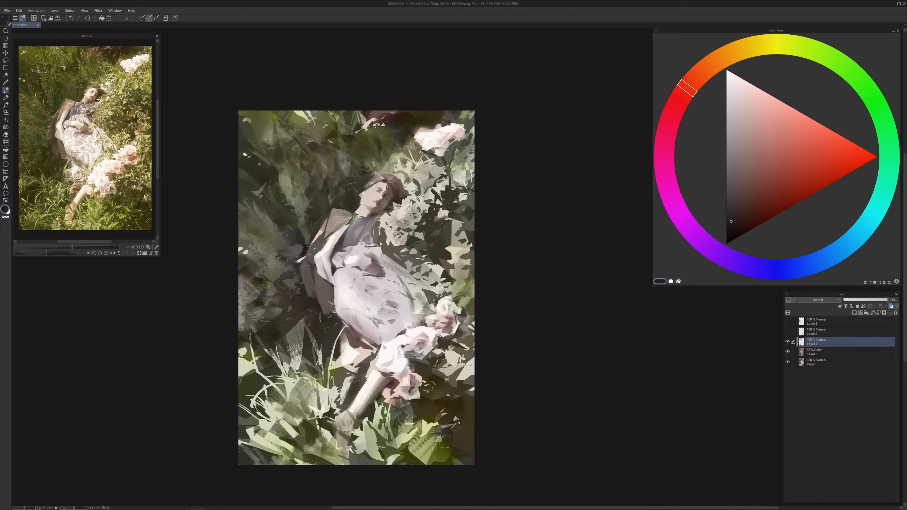
alt+click(297, 260)
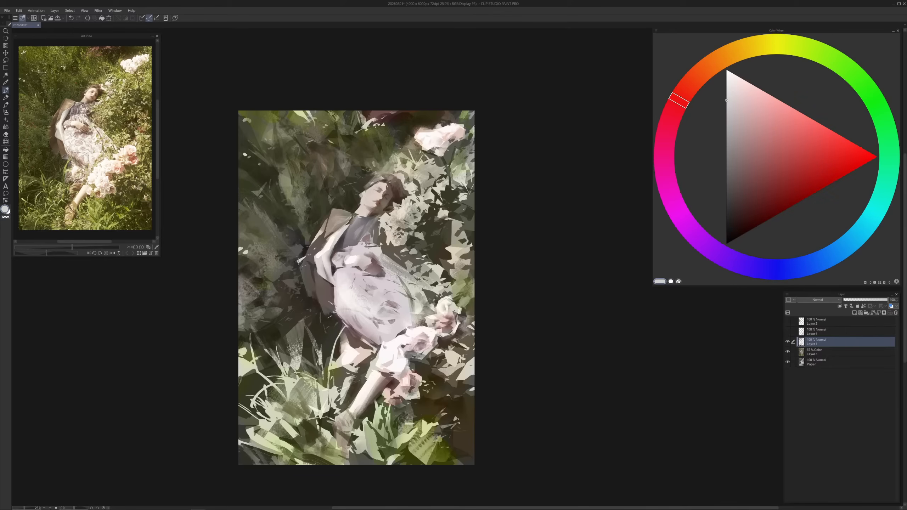
alt+click(307, 115)
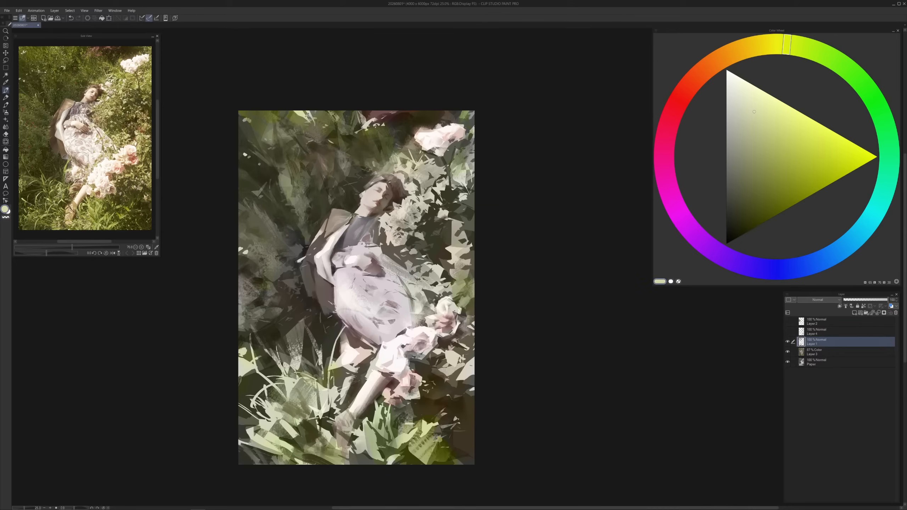
alt+click(299, 260)
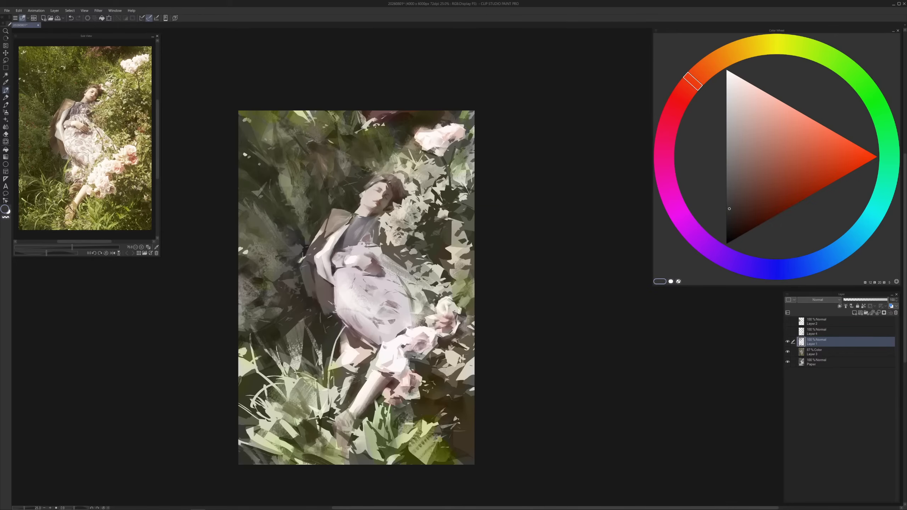
alt+click(301, 258)
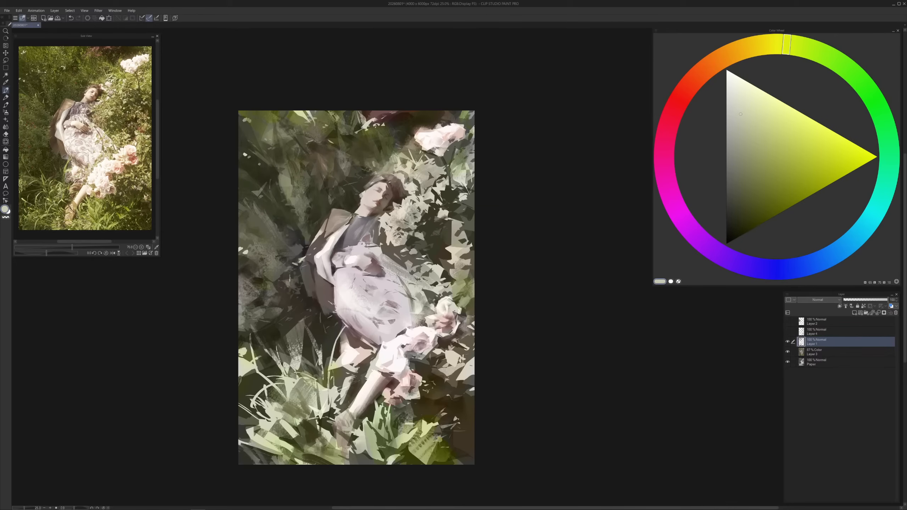
Darken the foliage left of the coat and the tops of the grass blades with sampled dark olive
alt+click(291, 280)
alt+click(282, 298)
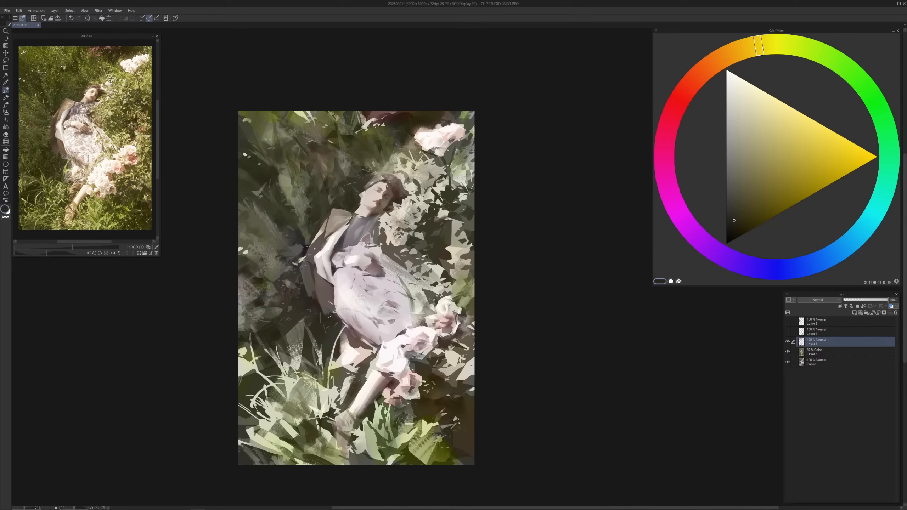
alt+click(272, 332)
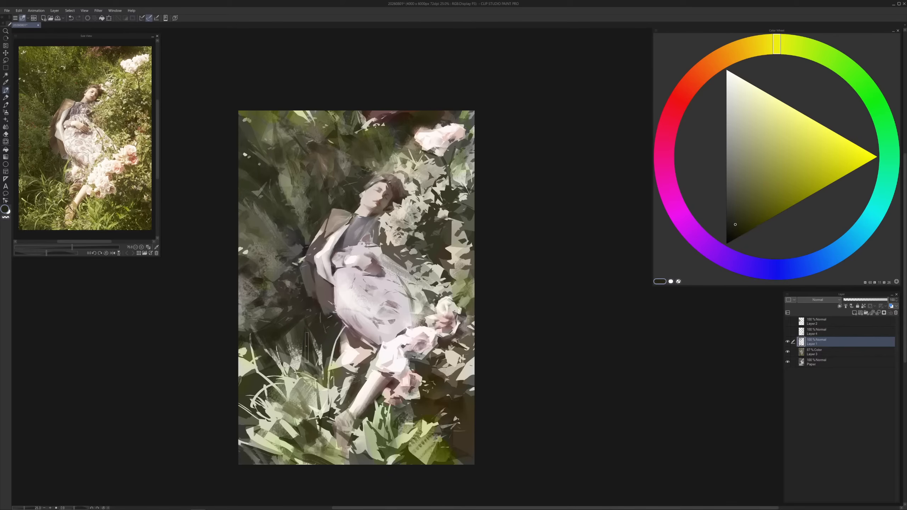
scroll(381, 352, down, 1)
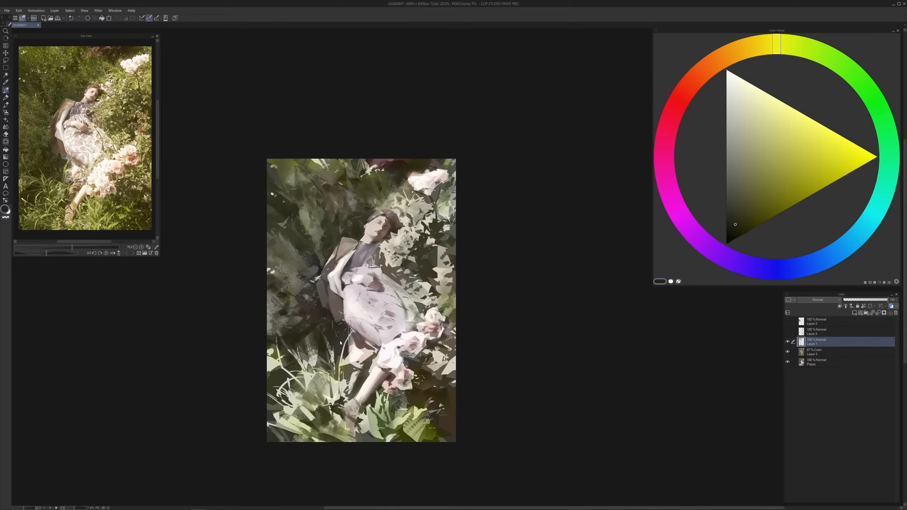
Clean up the coat's lower outer edge with sampled dark olive and grey-brown tones
alt+click(322, 323)
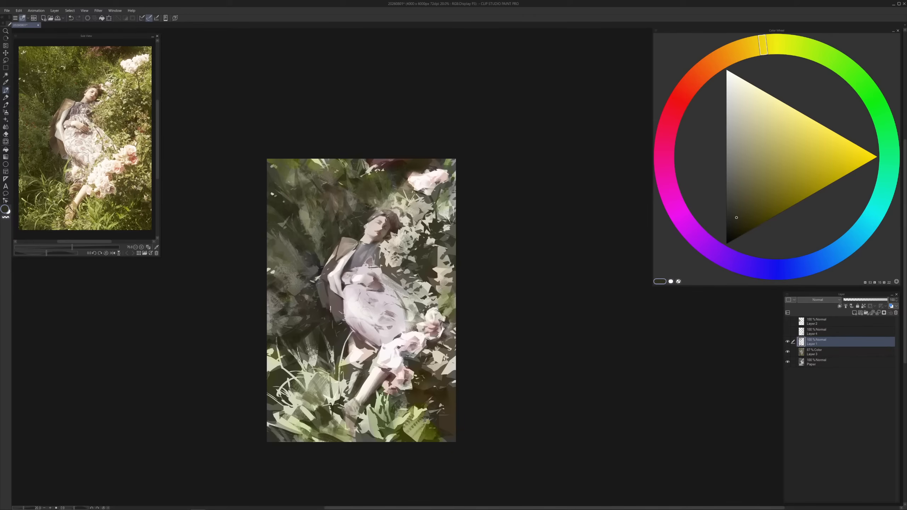
alt+click(330, 307)
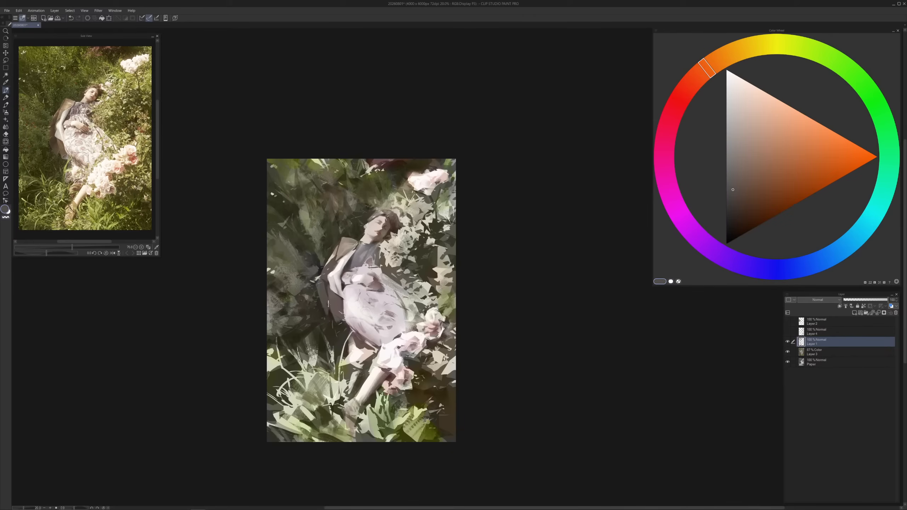
alt+click(326, 303)
alt+click(323, 302)
Refine the white sleeve and hand with sampled near-white and pale pink-grey, and undo the last stroke
alt+click(332, 285)
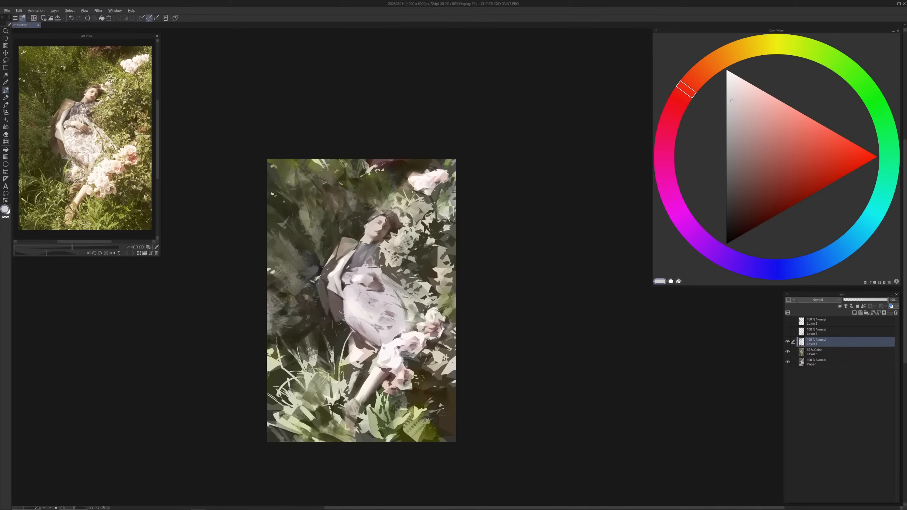
alt+click(329, 284)
alt+click(347, 284)
drag(344, 287, 349, 285)
alt+click(348, 288)
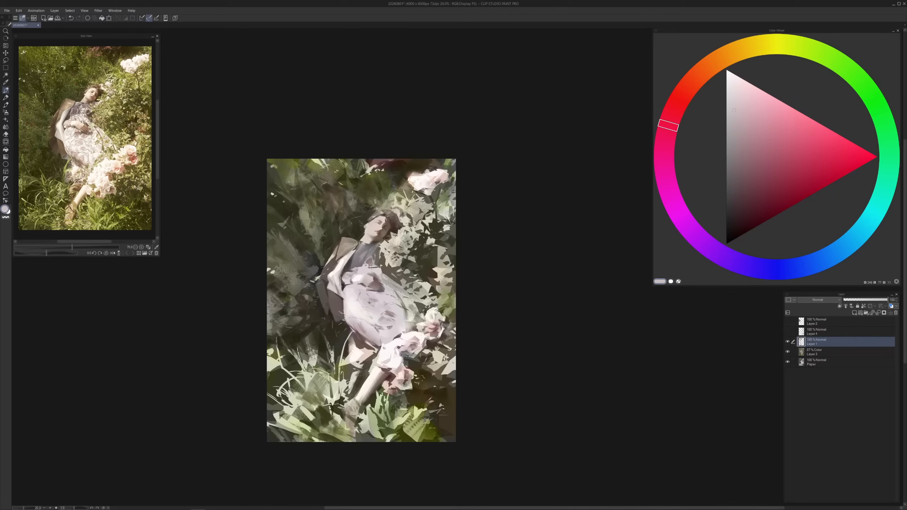
key(ctrl+z)
Deepen the shadow between the white sleeve and the dress with sampled dark grey
alt+click(340, 293)
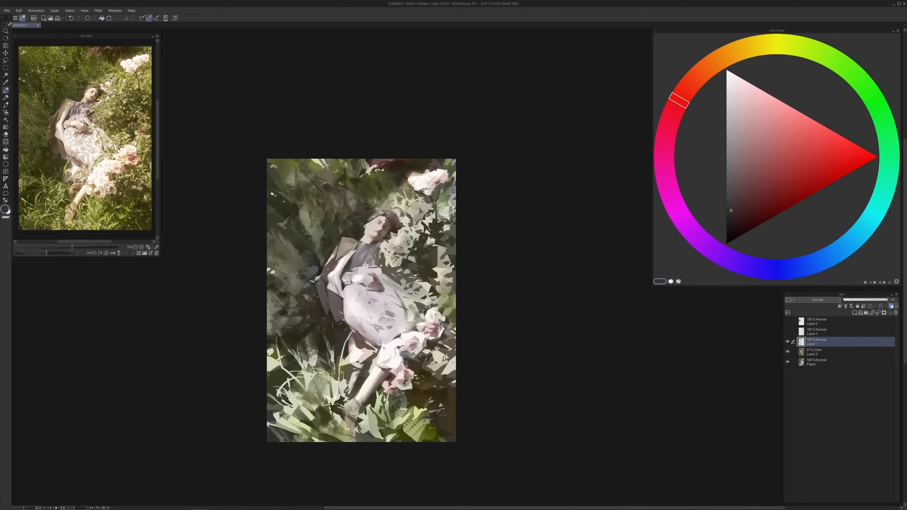
alt+click(339, 294)
drag(341, 284, 342, 293)
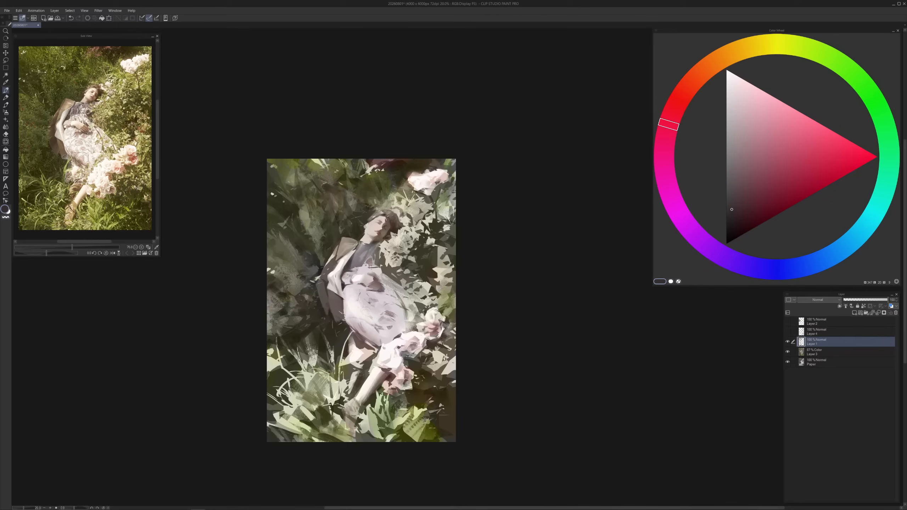
Deepen the shadow along the coat's outer edge near the elbow with a sampled near-black brown, undoing the first stroke
scroll(330, 283, up, 1)
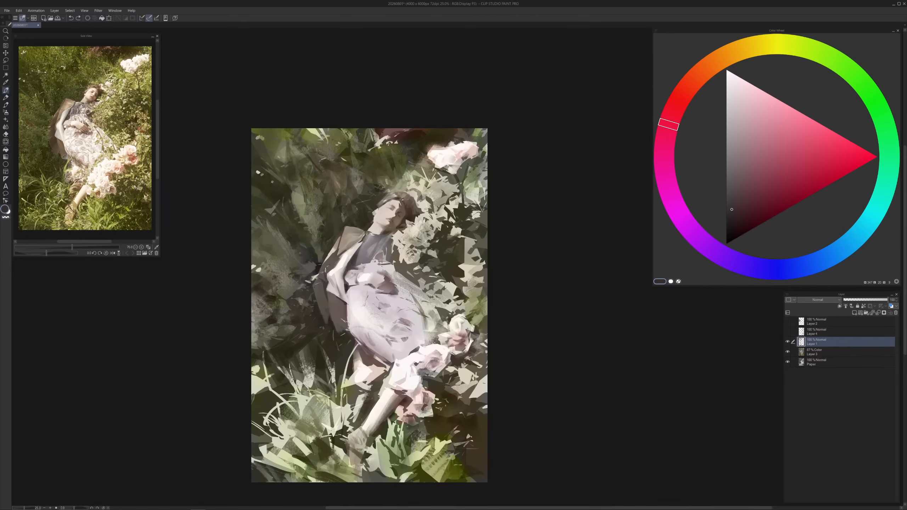
drag(325, 271, 337, 247)
key(ctrl+z)
alt+click(321, 266)
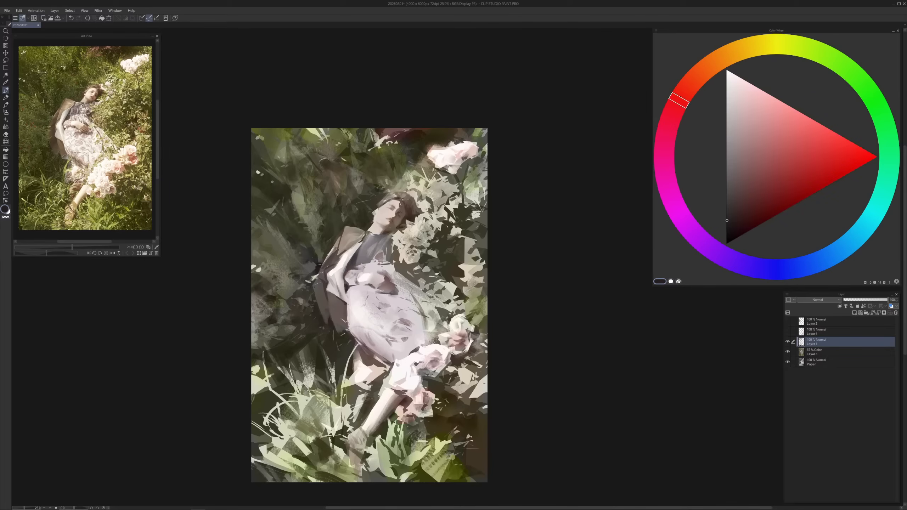
alt+click(322, 267)
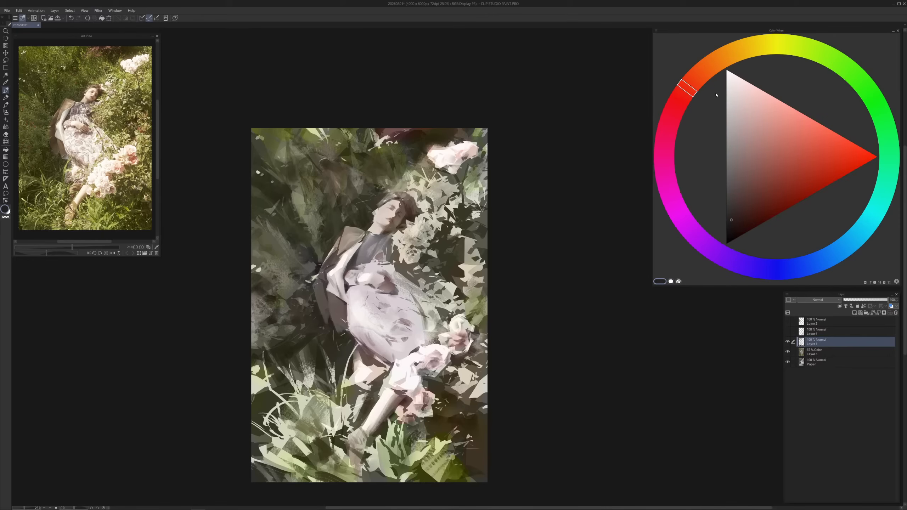
click(730, 225)
scroll(347, 422, down, 1)
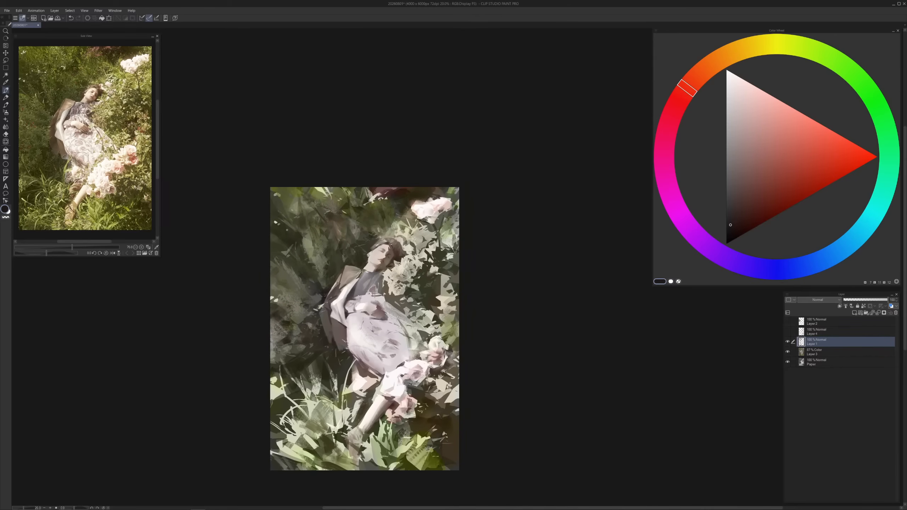
Add pale yellow accents to the blossoms beside the woman's face
drag(455, 346, 450, 306)
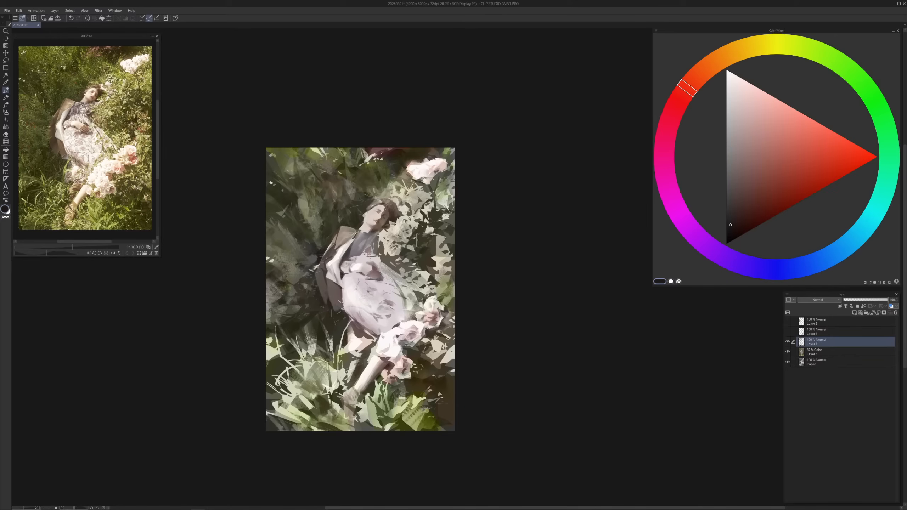
alt+click(410, 249)
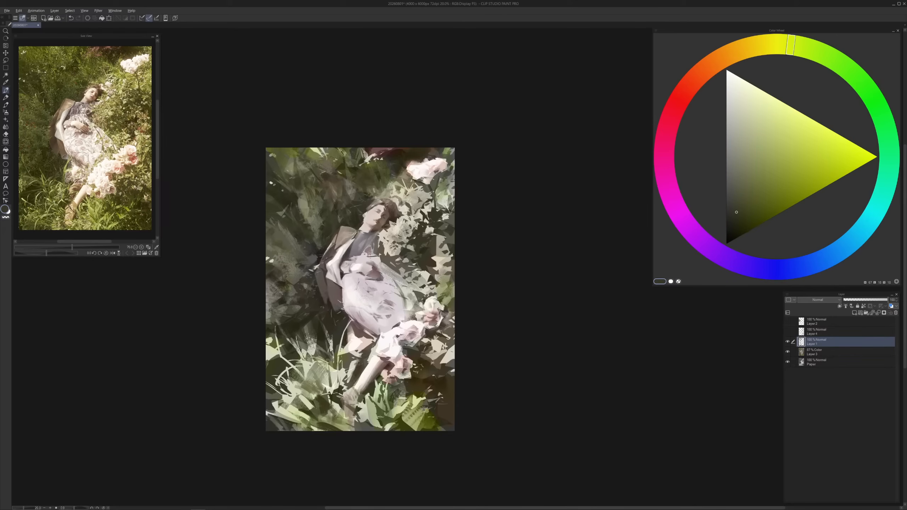
alt+click(404, 237)
click(772, 45)
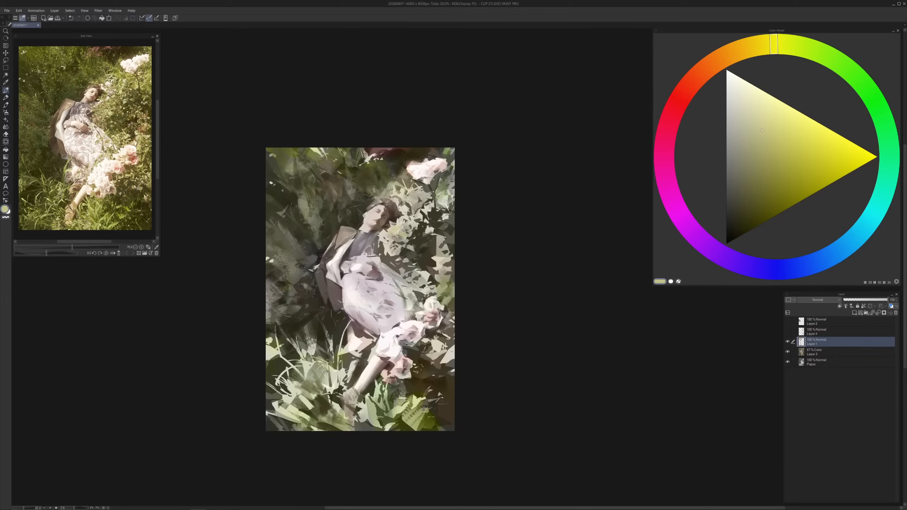
Work orange-brown and dark olive tones into the rose bush to the right of the face
alt+click(427, 222)
click(727, 56)
click(767, 173)
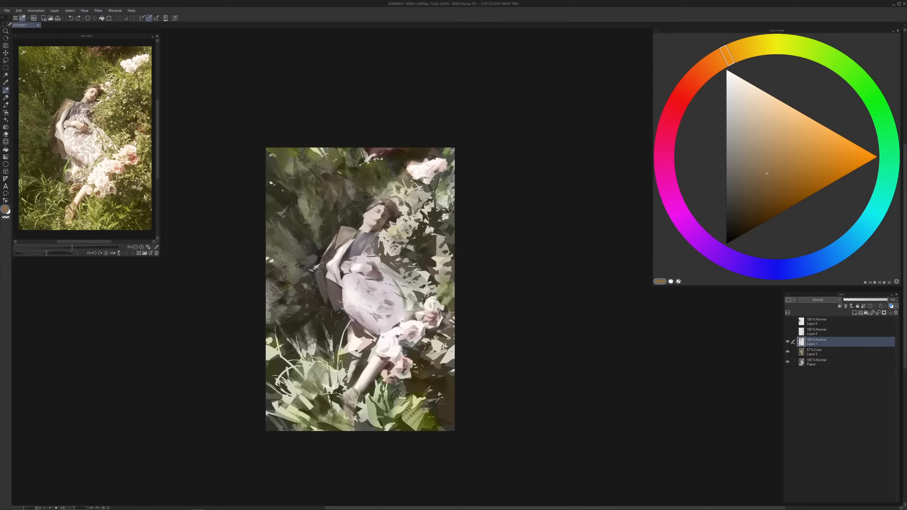
click(777, 44)
click(738, 213)
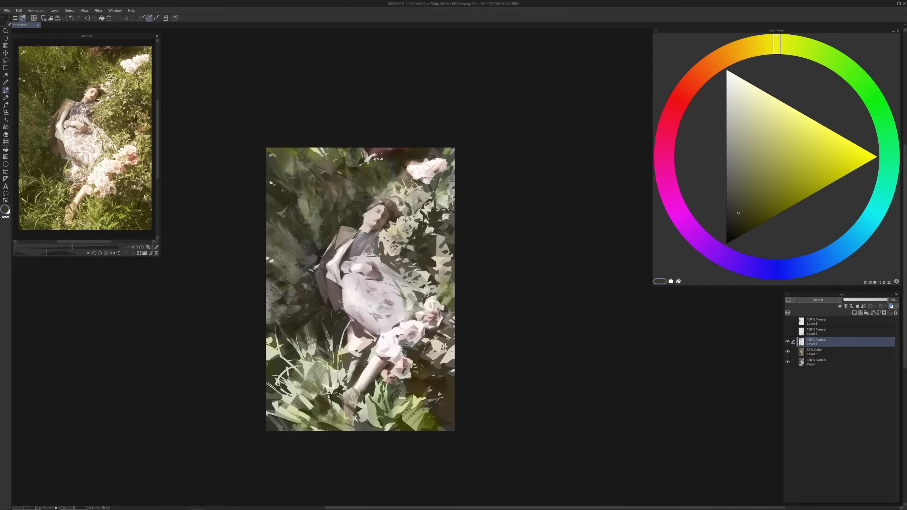
Place a pale pink blossom in the bush above the woman's head and set dark olive tones around it
alt+click(410, 194)
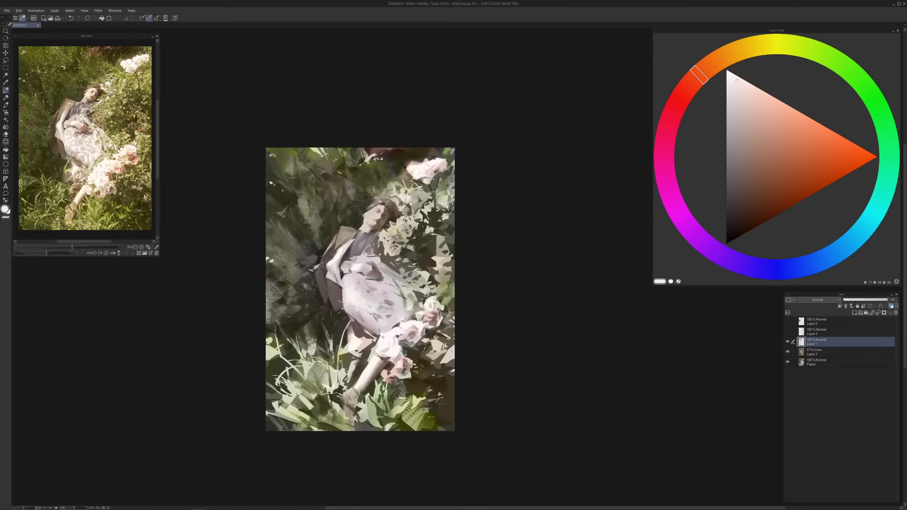
alt+click(459, 156)
click(780, 107)
click(766, 44)
click(739, 206)
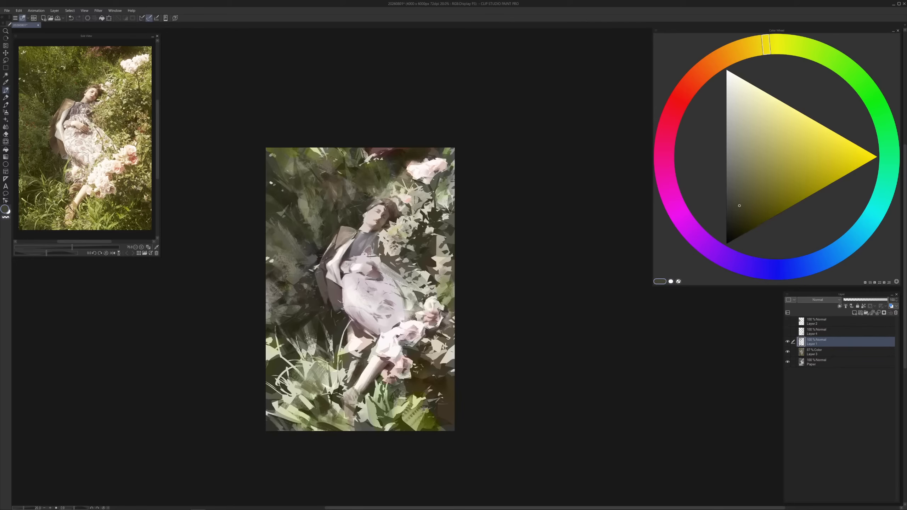
Refine the leaves and blossoms between the face and the bush with sampled foliage tones and pale yellow-grey
alt+click(421, 198)
alt+click(414, 238)
scroll(417, 251, up, 1)
alt+click(411, 225)
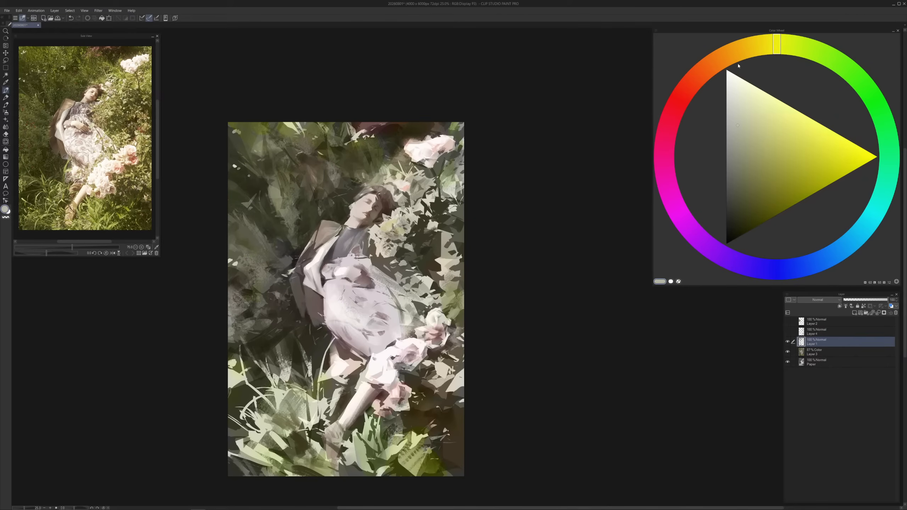
Scatter light orange and salmon accents down the rose bush beside the face and the dress
click(723, 57)
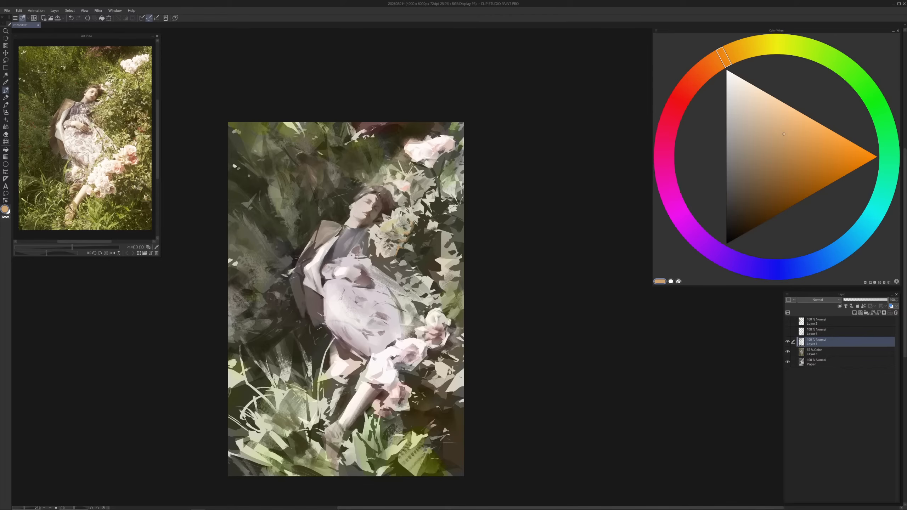
drag(417, 220, 433, 203)
drag(428, 238, 430, 277)
drag(430, 276, 434, 292)
click(705, 70)
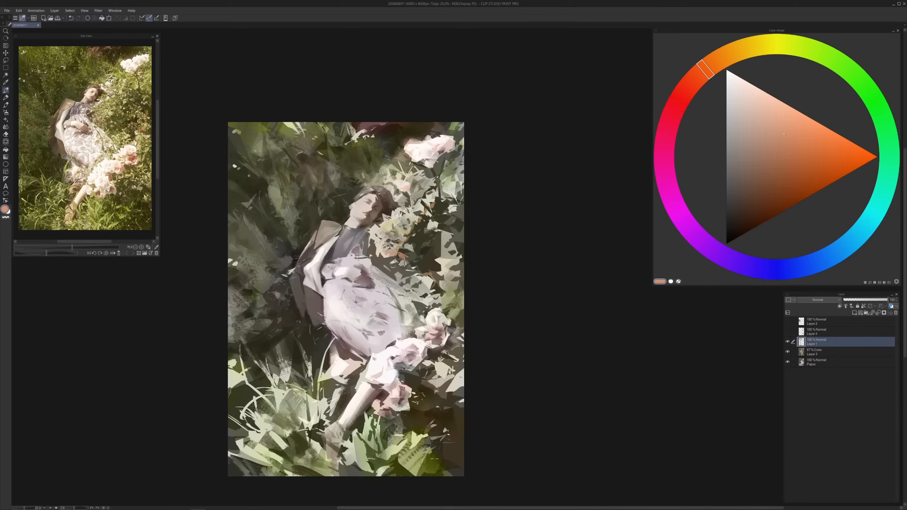
drag(422, 295, 422, 306)
Break up the bush at the painting's right edge with sampled dark olive, reddish brown and muted tan patches
alt+click(424, 271)
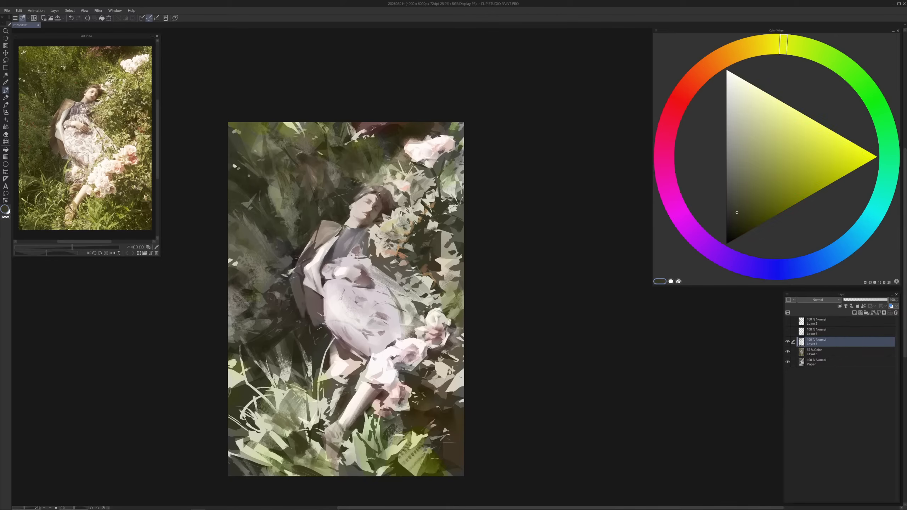
alt+click(417, 262)
alt+click(417, 261)
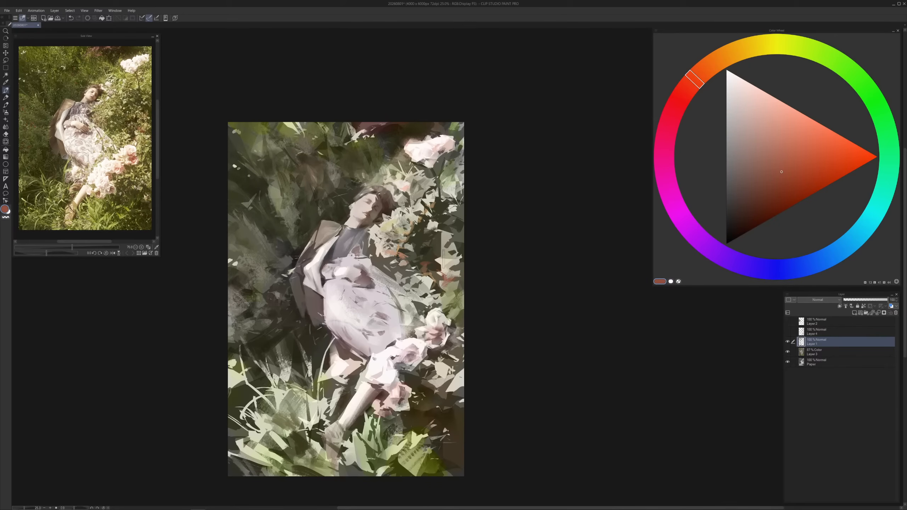
alt+click(441, 249)
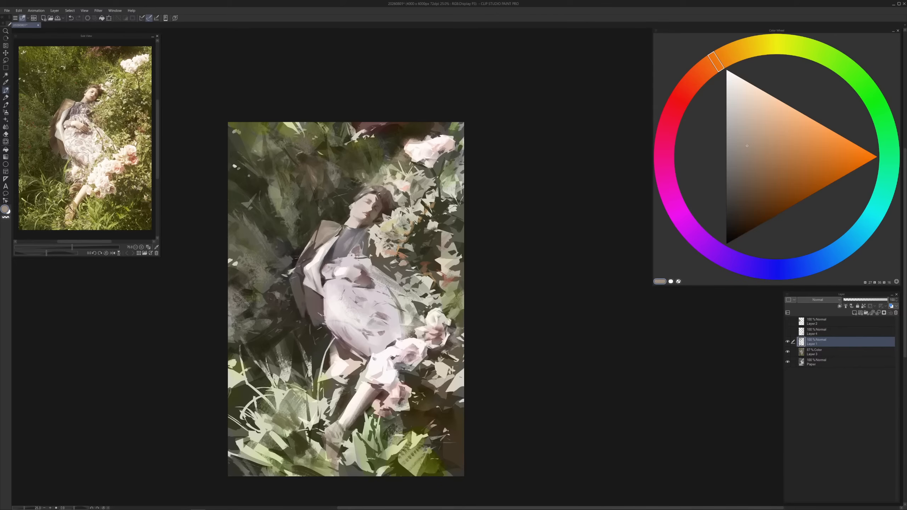
alt+click(440, 258)
alt+click(436, 260)
alt+click(451, 258)
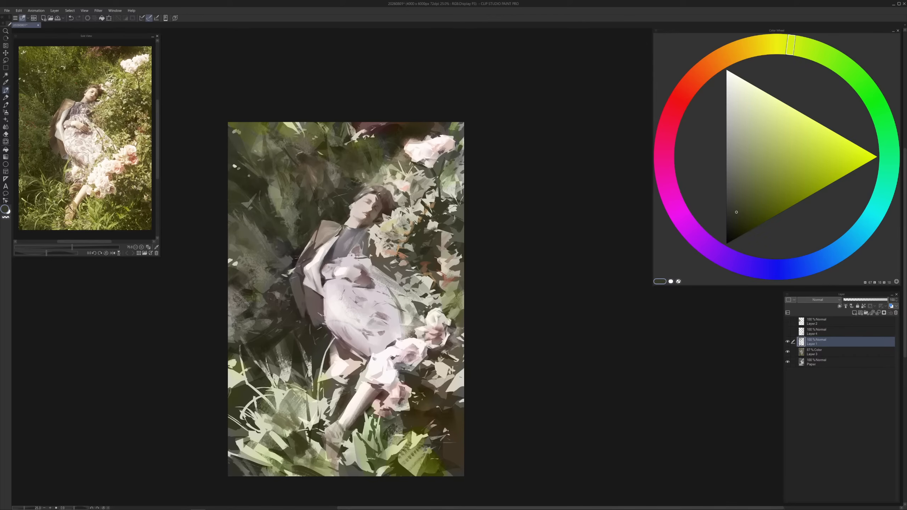
Darken the gaps between the leaves below the upper rose with deep olive
click(734, 218)
alt+click(459, 195)
drag(447, 195, 450, 190)
alt+click(439, 195)
Refine the leaves beside the face with dark olive-brown and touch up the upper rose by the skirt with pale yellow-grey
alt+click(419, 212)
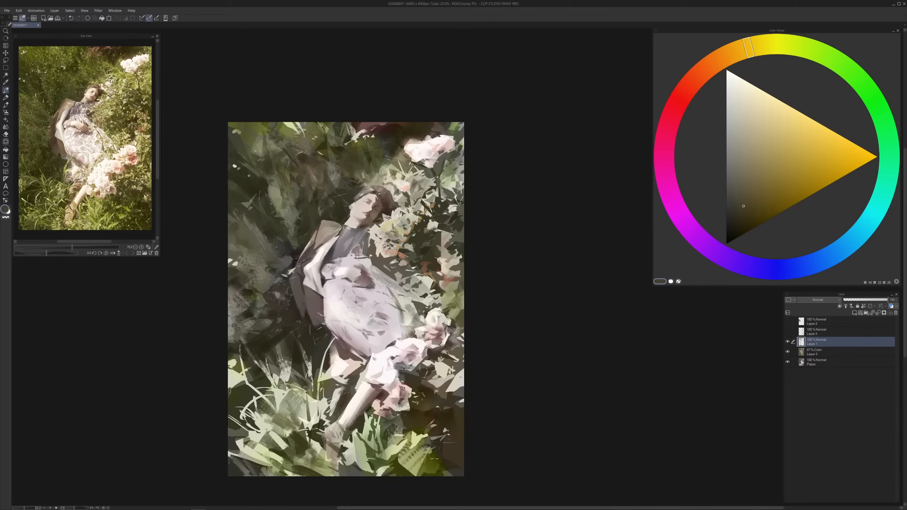
mouse_move(419, 212)
mouse_down()
mouse_move(427, 235)
mouse_move(430, 223)
mouse_up()
alt+click(411, 222)
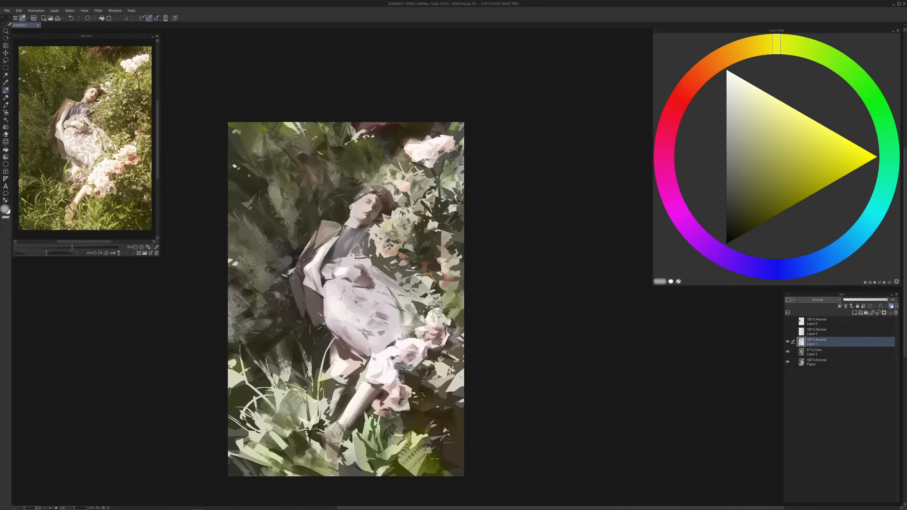
drag(435, 309, 437, 312)
Try large textured strokes in sampled olive tones over the dark foliage behind the coat, undoing the unwanted ones
key(e)
key(b)
alt+click(272, 200)
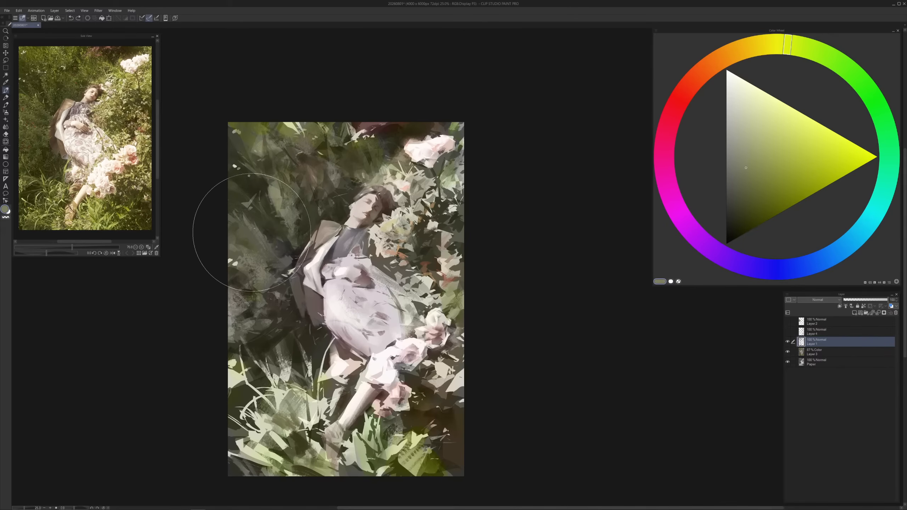
mouse_move(252, 233)
mouse_down()
mouse_move(240, 253)
mouse_move(264, 212)
mouse_move(305, 186)
mouse_move(290, 186)
mouse_move(309, 166)
mouse_move(288, 158)
mouse_move(294, 152)
mouse_move(259, 171)
mouse_move(283, 151)
mouse_move(284, 165)
mouse_move(309, 183)
mouse_move(309, 204)
mouse_move(315, 198)
mouse_move(249, 293)
mouse_move(250, 274)
mouse_move(246, 290)
mouse_move(258, 266)
mouse_move(252, 302)
mouse_move(272, 249)
mouse_move(262, 227)
mouse_move(259, 316)
mouse_move(248, 300)
mouse_move(252, 317)
mouse_move(261, 300)
mouse_up()
key(ctrl+z)
alt+click(264, 227)
key(ctrl+z)
key(ctrl+z)
alt+click(256, 290)
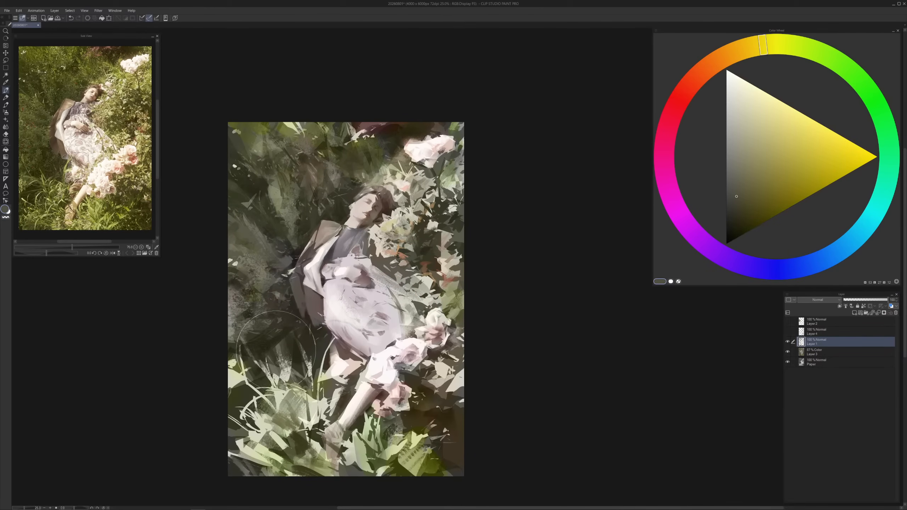
Add textured pale green flecks to the grass and leaves along the painting's bottom edge
alt+click(276, 456)
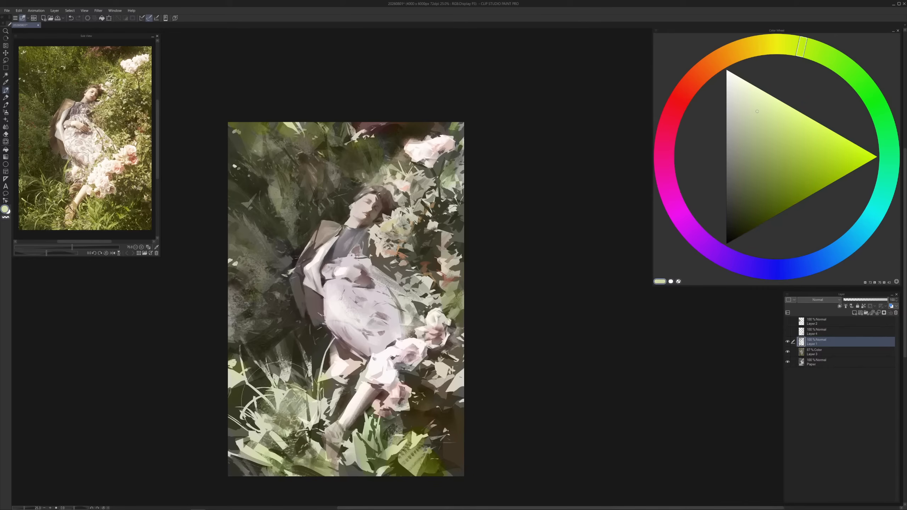
mouse_move(308, 447)
mouse_down()
mouse_move(310, 467)
mouse_move(322, 459)
mouse_move(312, 470)
mouse_move(390, 452)
mouse_move(362, 465)
mouse_move(441, 448)
mouse_move(411, 453)
mouse_move(446, 439)
mouse_move(433, 464)
mouse_move(452, 449)
mouse_move(441, 470)
mouse_move(466, 449)
mouse_move(422, 421)
mouse_move(393, 467)
mouse_move(400, 463)
mouse_move(419, 425)
mouse_move(386, 467)
mouse_move(403, 454)
mouse_up()
alt+click(446, 422)
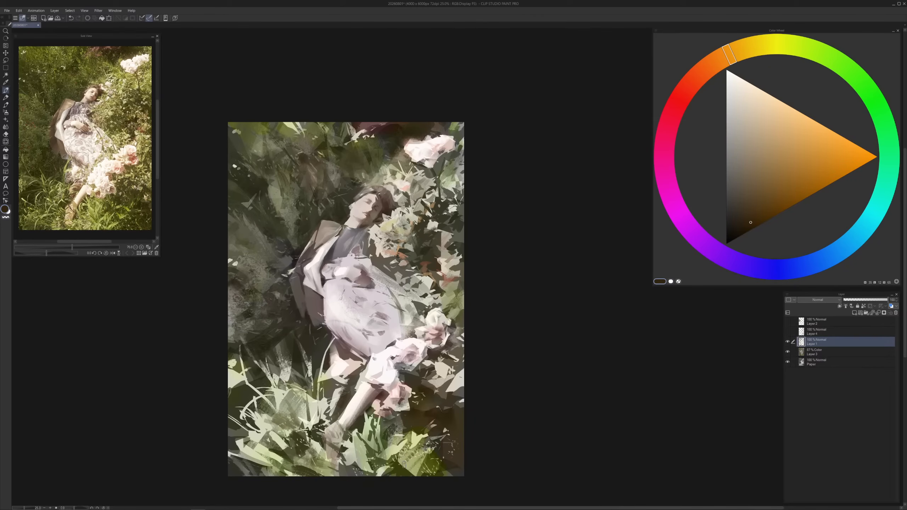
Refine the shadows and foliage at the lower right beside the roses with sampled dark brown, olive and grey-brown
key(b)
alt+click(428, 416)
drag(433, 428, 424, 388)
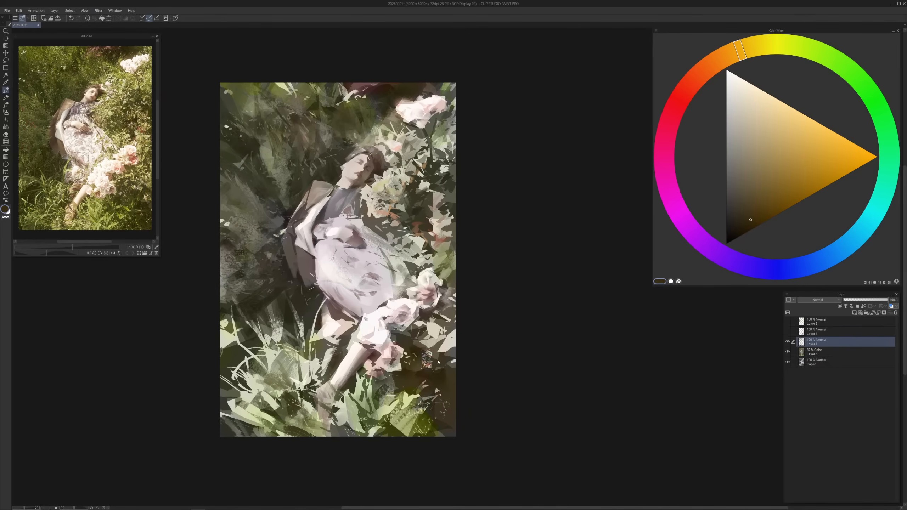
alt+click(436, 306)
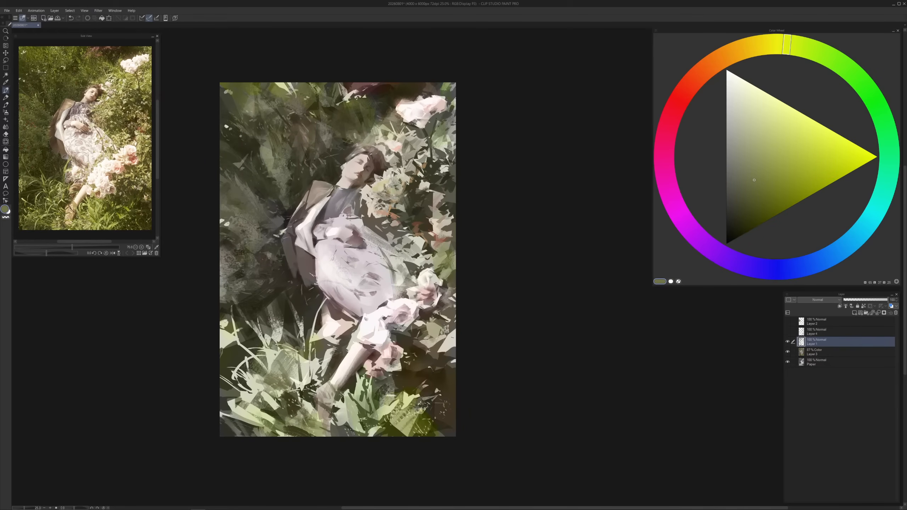
alt+click(441, 335)
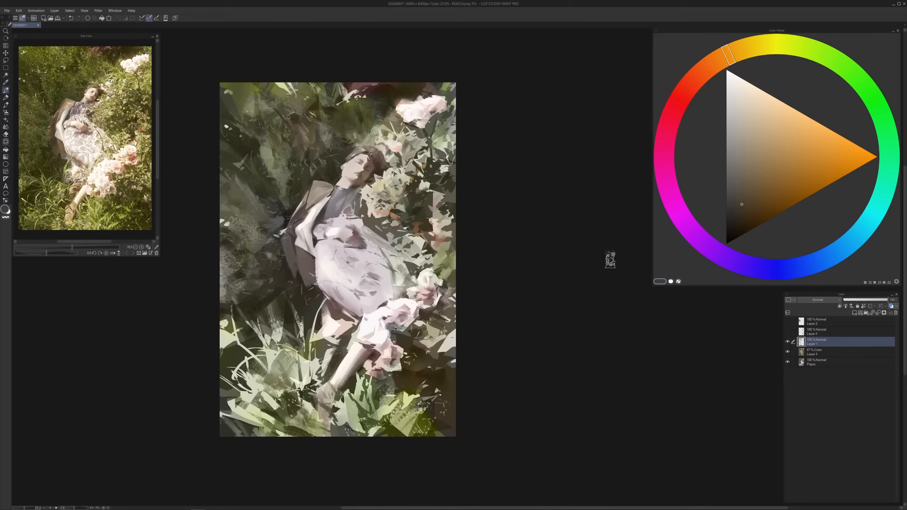
scroll(356, 225, down, 1)
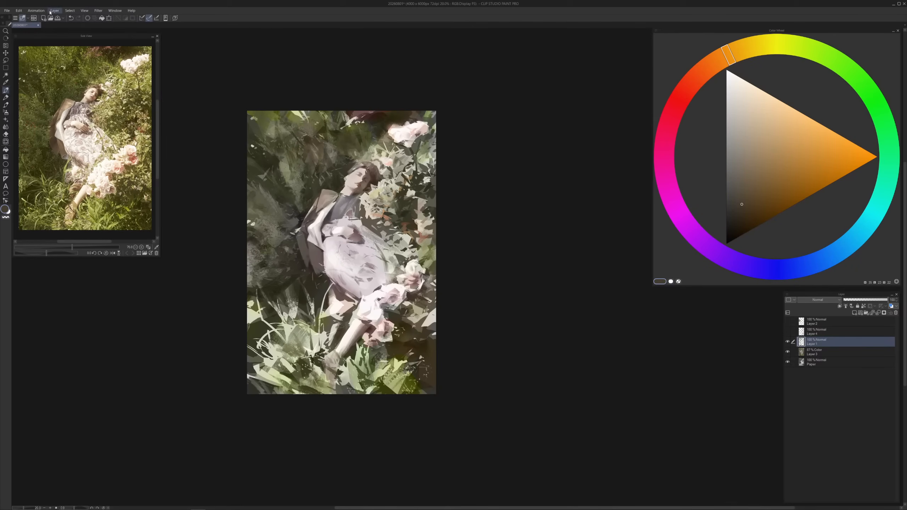
click(19, 10)
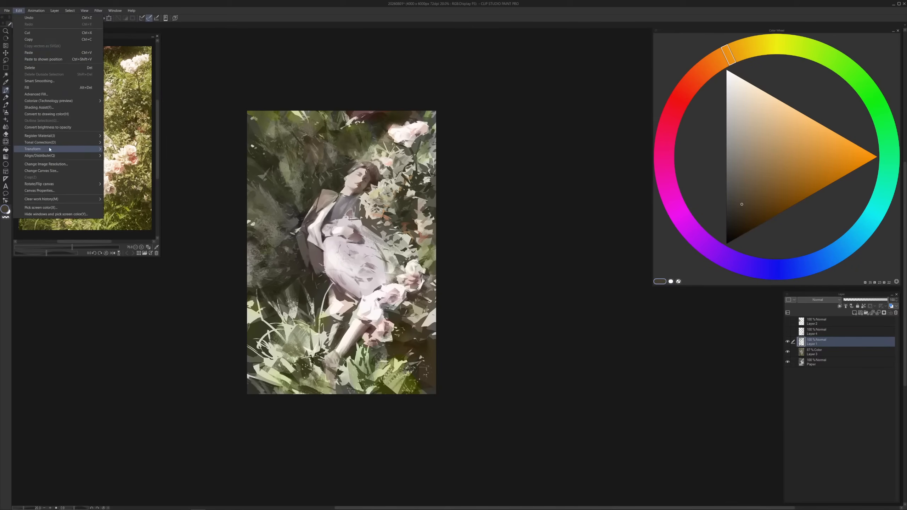
mouse_move(42, 143)
click(402, 136)
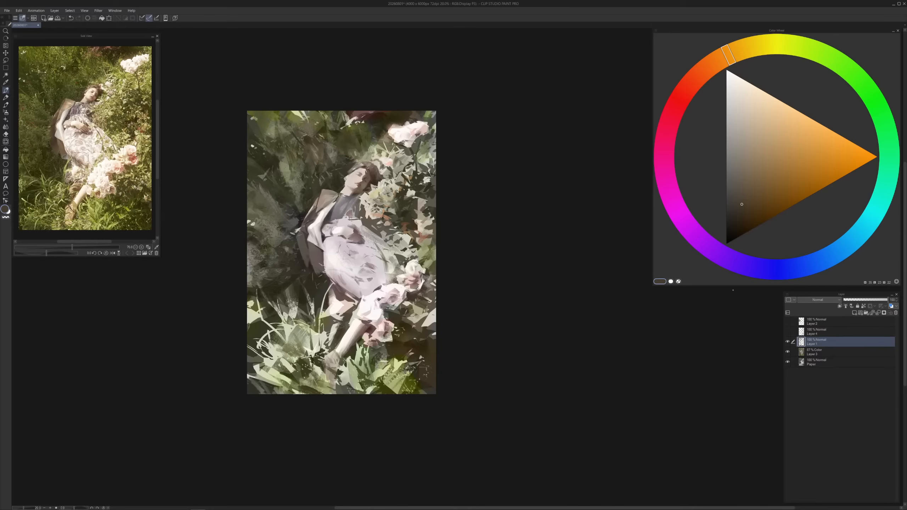
Compare the painting with the Color layer hidden and shown, and set that layer's opacity to 74%
click(787, 352)
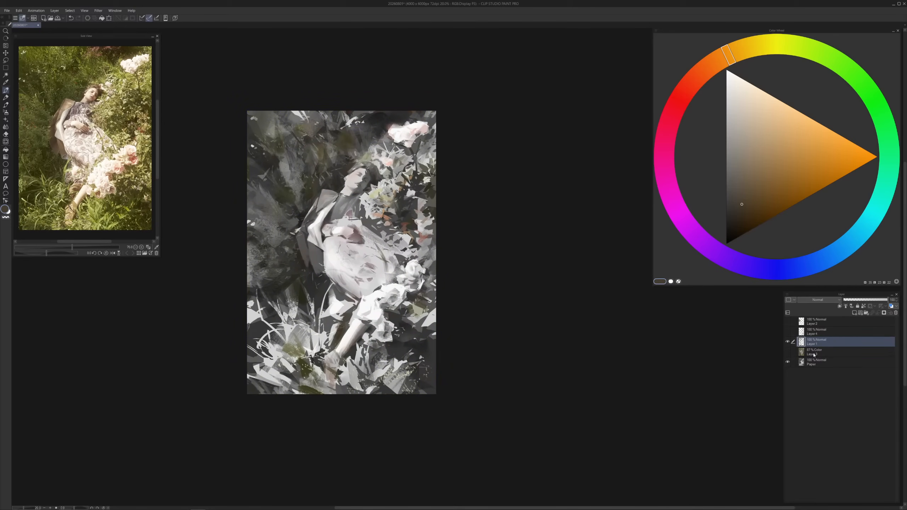
click(832, 352)
click(788, 352)
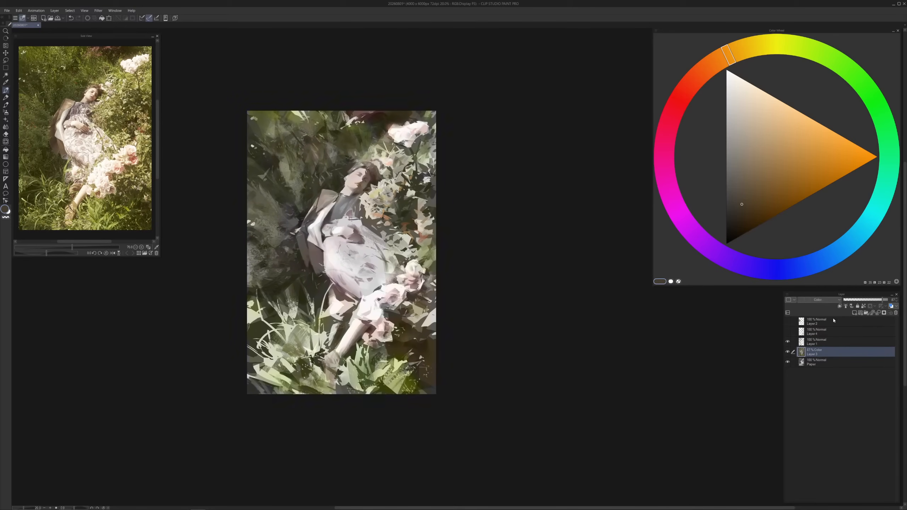
click(876, 300)
Duplicate the Paper layer, hide the original and merge the visible layers into Layer 1
click(846, 344)
click(828, 363)
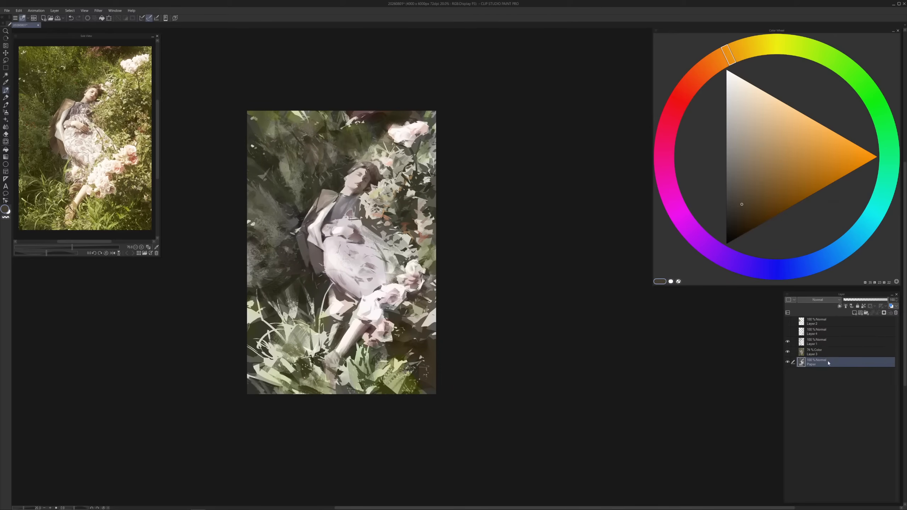
right_click(827, 362)
click(863, 246)
click(820, 343)
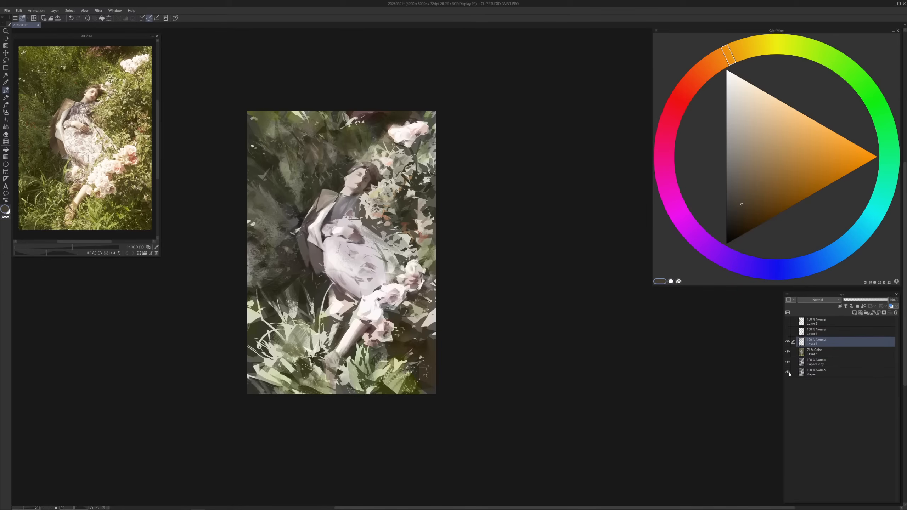
key(ctrl+shift+e)
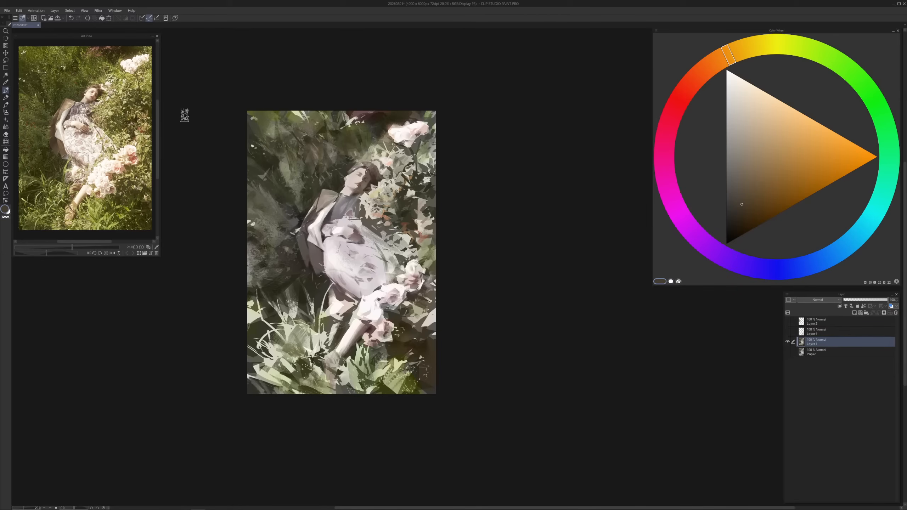
Open the Tone Curve correction for Layer 1
click(18, 10)
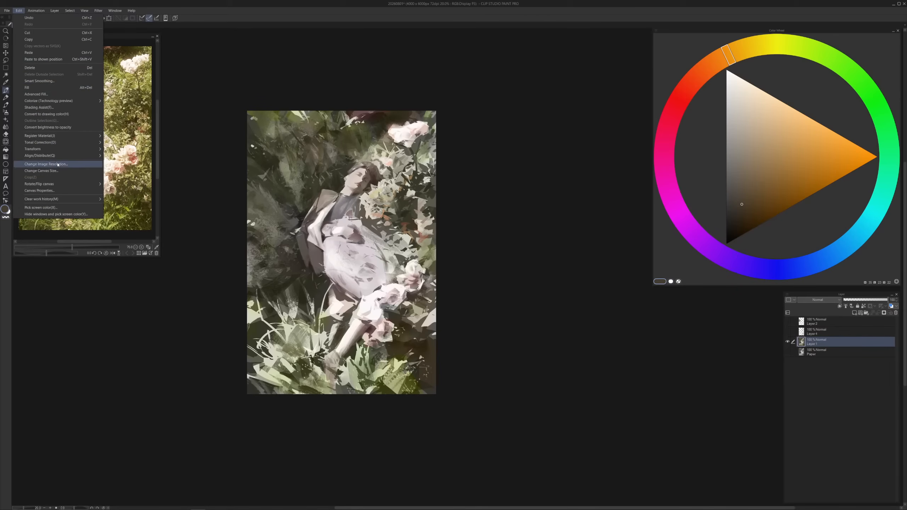
mouse_move(54, 142)
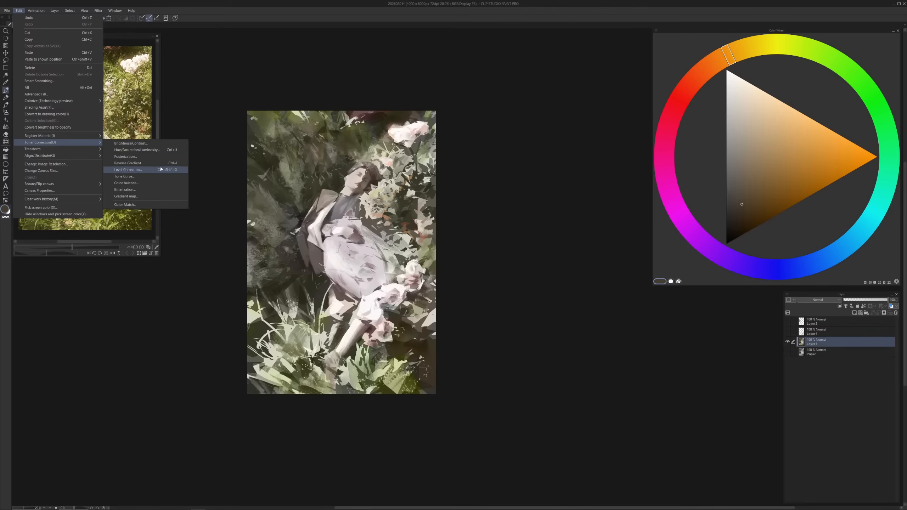
click(124, 176)
Try reshaping the midtones and highlights on the combined RGB curve, and reset the curve
click(601, 127)
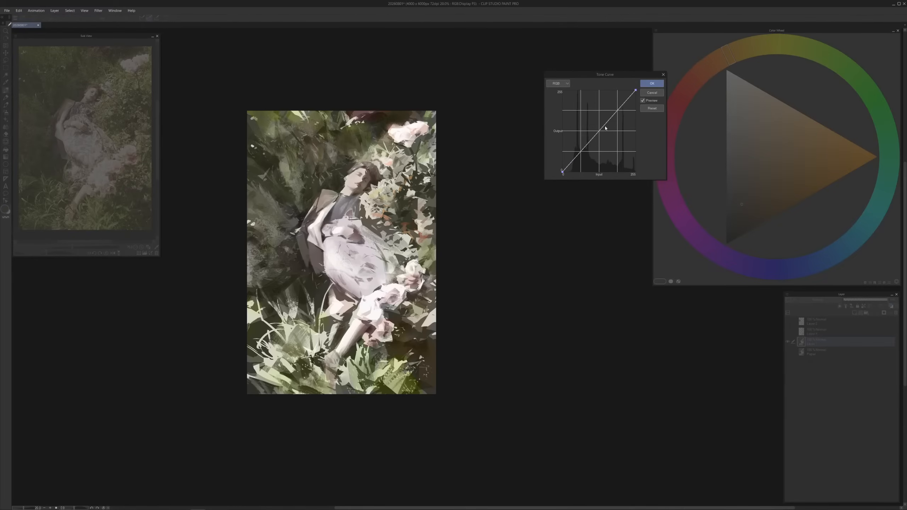
drag(601, 126, 604, 130)
click(618, 117)
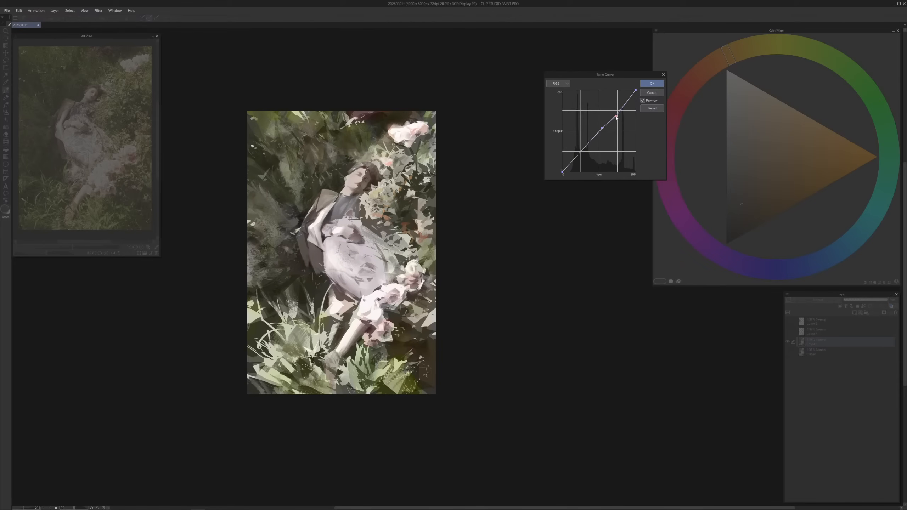
mouse_move(619, 118)
mouse_down()
mouse_move(603, 156)
mouse_move(609, 109)
mouse_up()
click(652, 109)
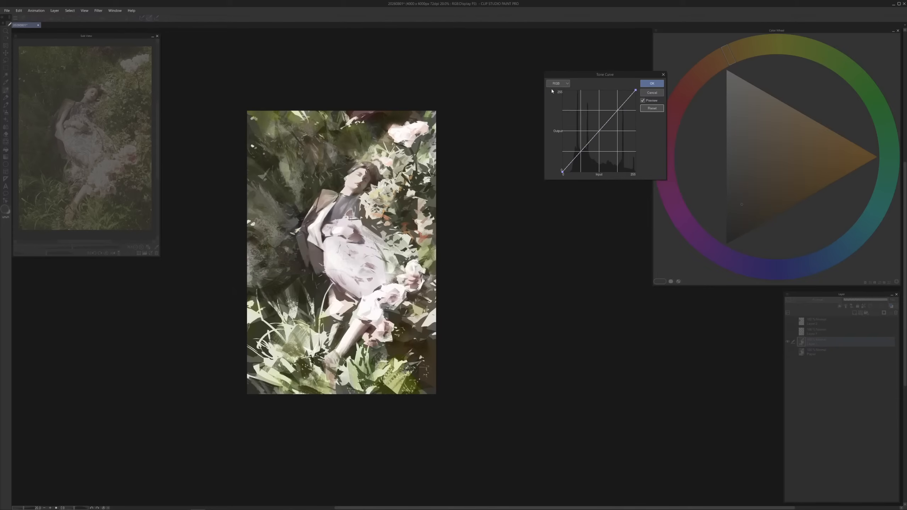
Adjust the shadow part of the Red channel's tone curve with two control points
click(558, 83)
click(557, 94)
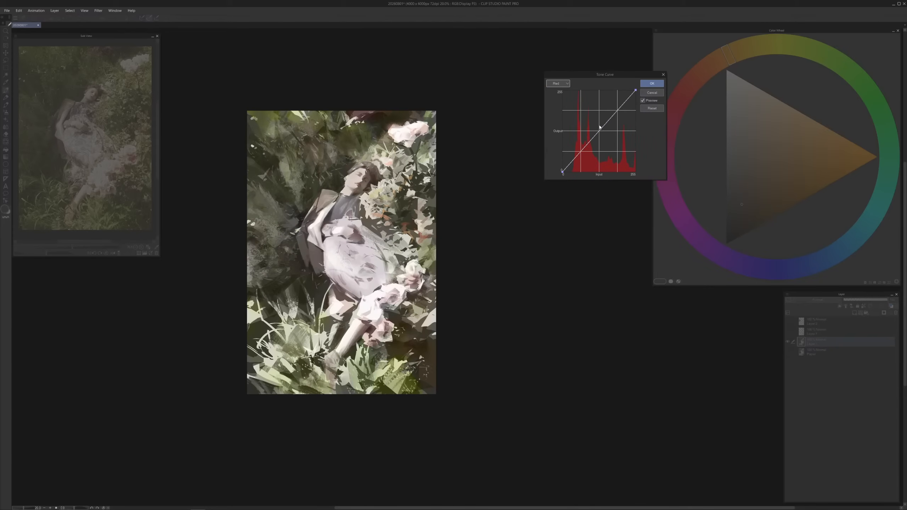
drag(584, 150, 575, 154)
click(587, 147)
Adjust the Green channel's tone curve with control points in the midtones and highlights
click(569, 85)
click(563, 102)
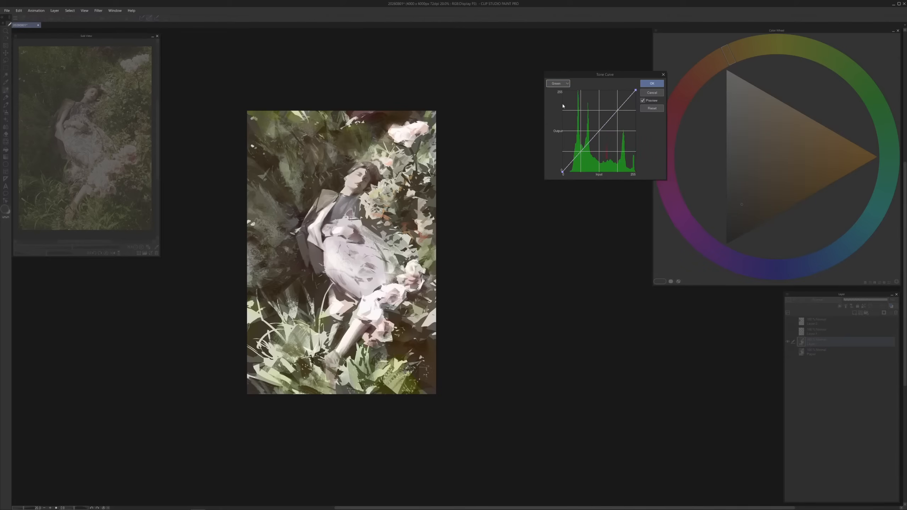
click(602, 127)
mouse_move(611, 118)
mouse_down()
mouse_move(611, 108)
mouse_move(619, 113)
mouse_up()
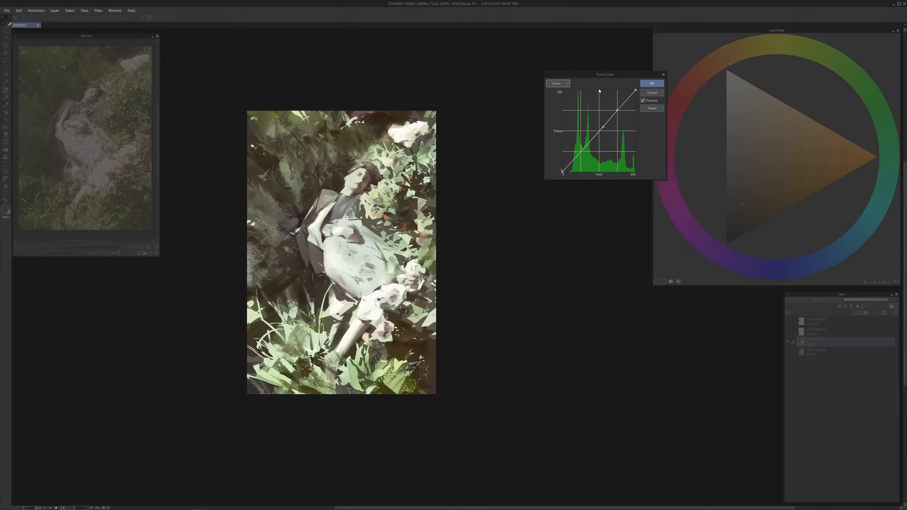
Lower the highlights of the Blue channel's curve, add a shadow control point, and apply the tone curve to Layer 1
click(558, 83)
click(559, 107)
click(601, 127)
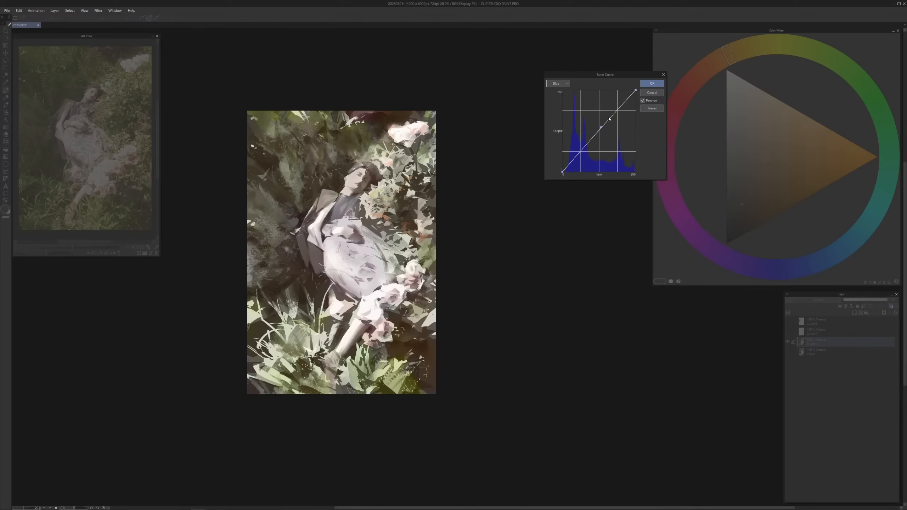
mouse_move(609, 119)
mouse_down()
mouse_move(624, 126)
mouse_move(603, 129)
mouse_up()
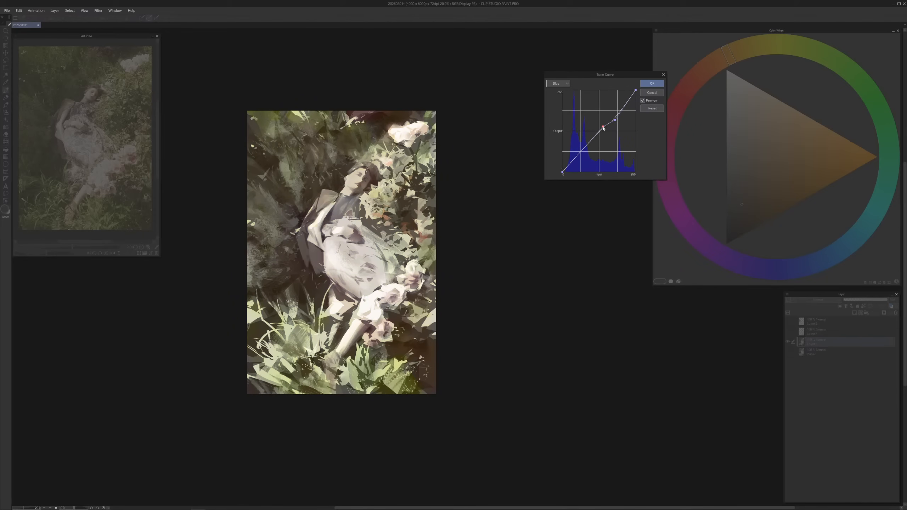
click(585, 144)
click(643, 100)
click(651, 84)
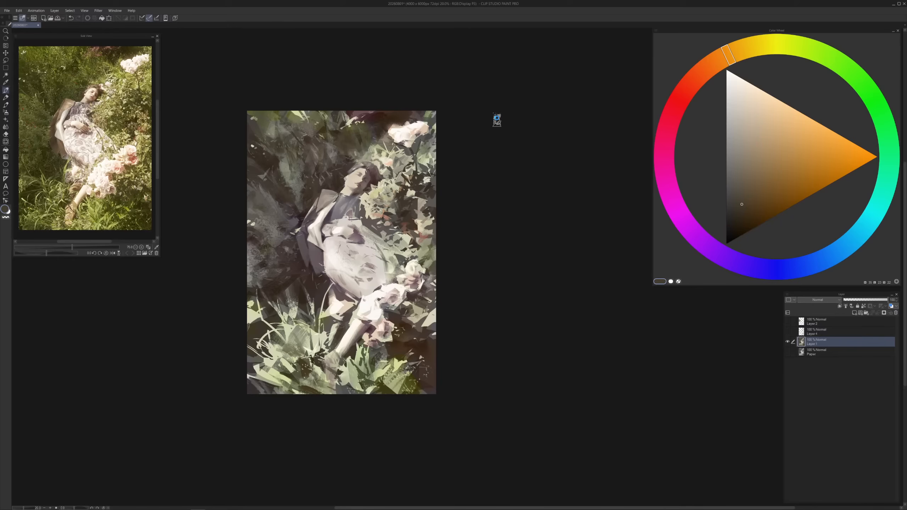
Touch up the dark area along the painting's top edge beside the white rose with sampled dark brown and muted mauve
alt+click(394, 118)
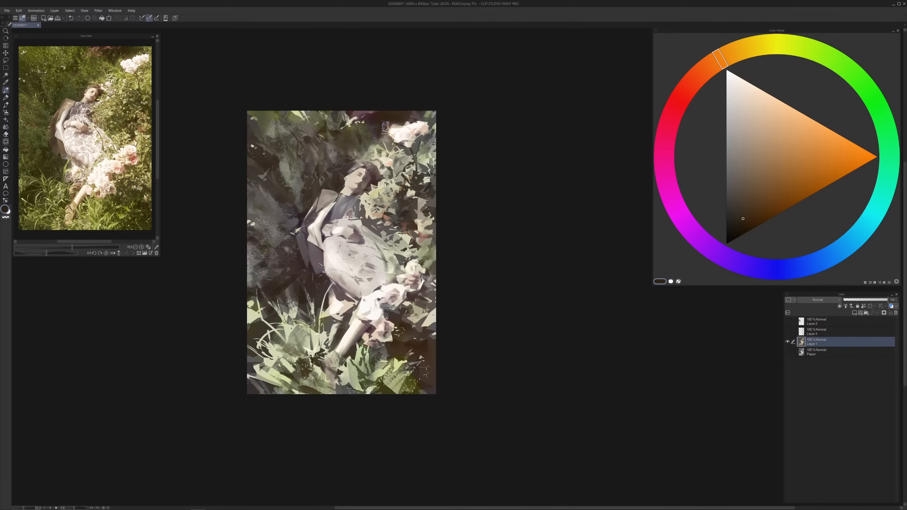
alt+click(367, 117)
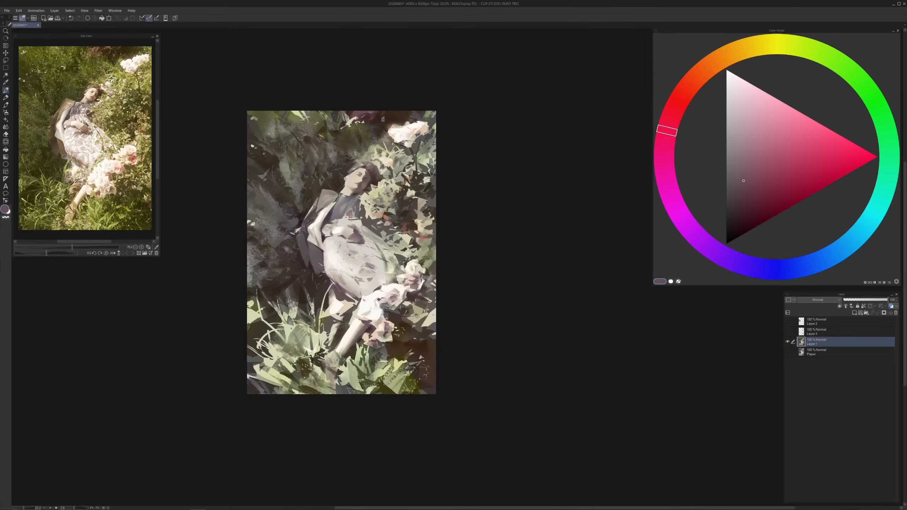
alt+click(382, 122)
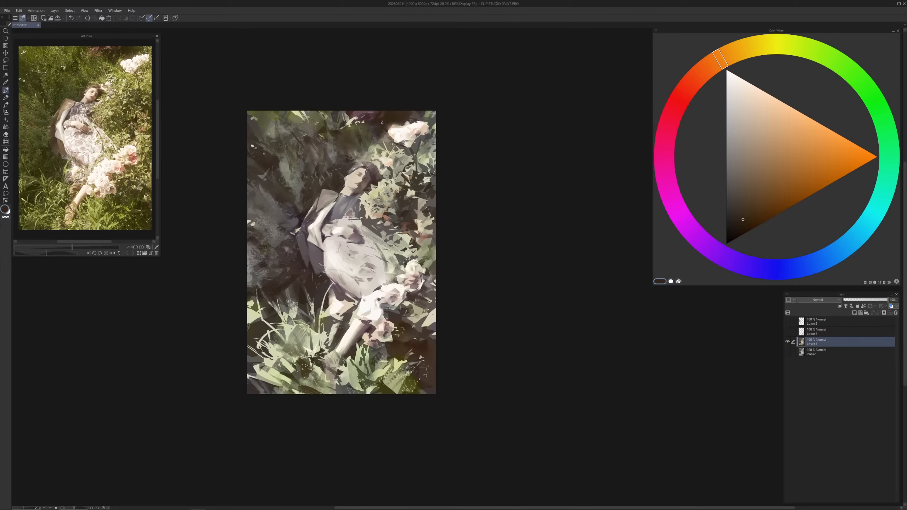
alt+click(367, 112)
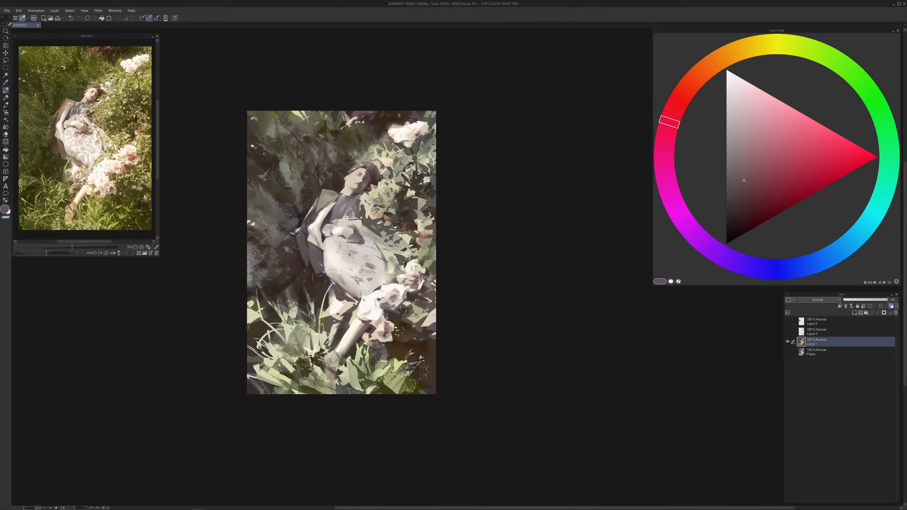
Lasso small patches along the painting's top edge near the white rose, paint them with crimson and orange-red, and deselect
key(m)
drag(374, 117, 398, 119)
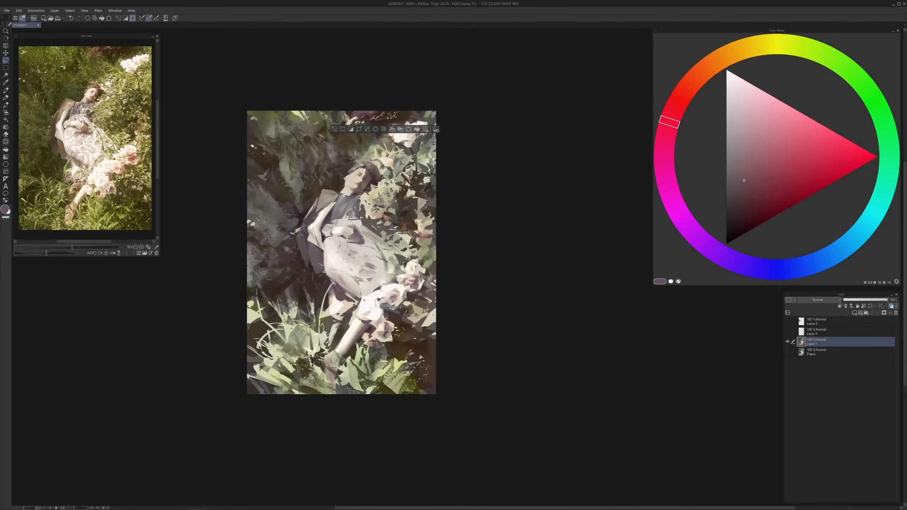
drag(361, 111, 345, 114)
key(b)
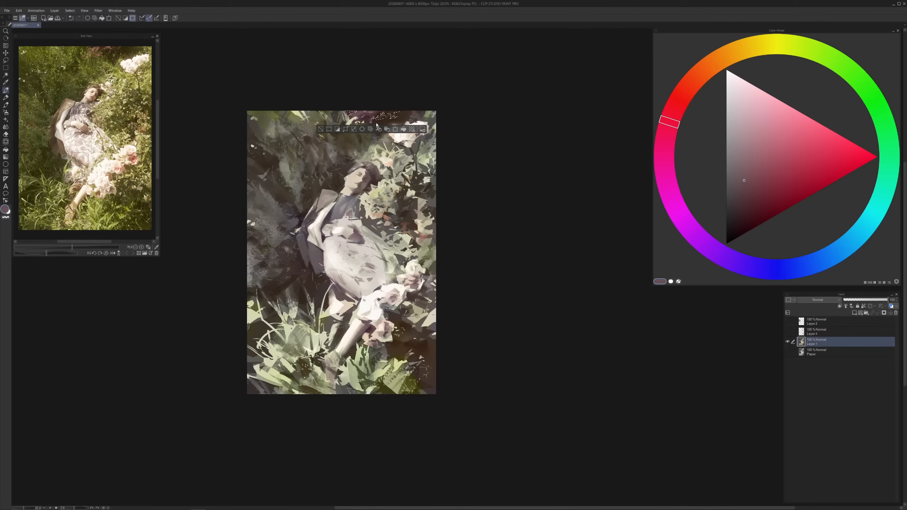
click(773, 181)
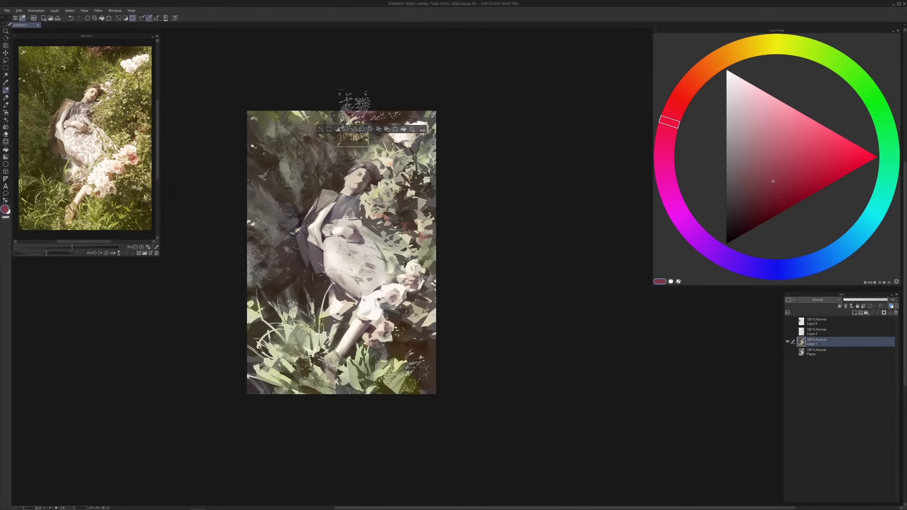
click(699, 85)
key(ctrl+d)
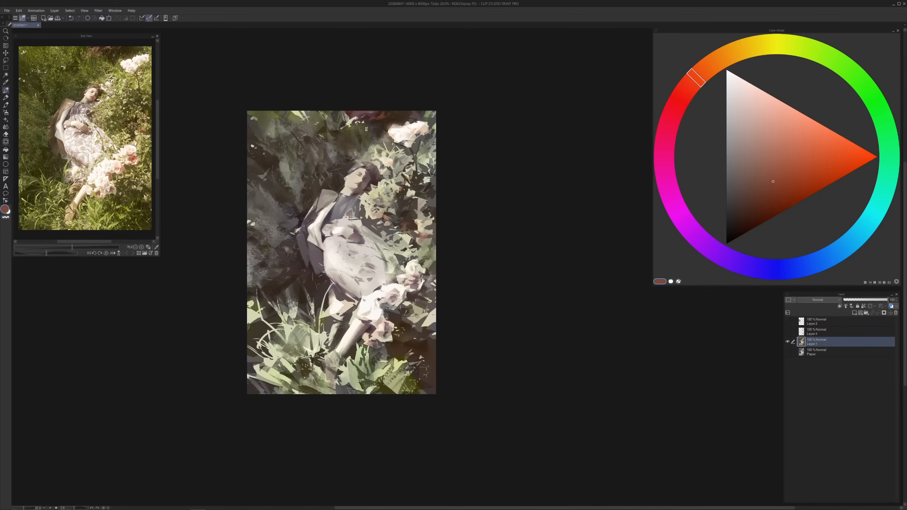
Darken the foliage between the woman's head and the top edge with sampled dark brown and a deepened olive
alt+click(376, 134)
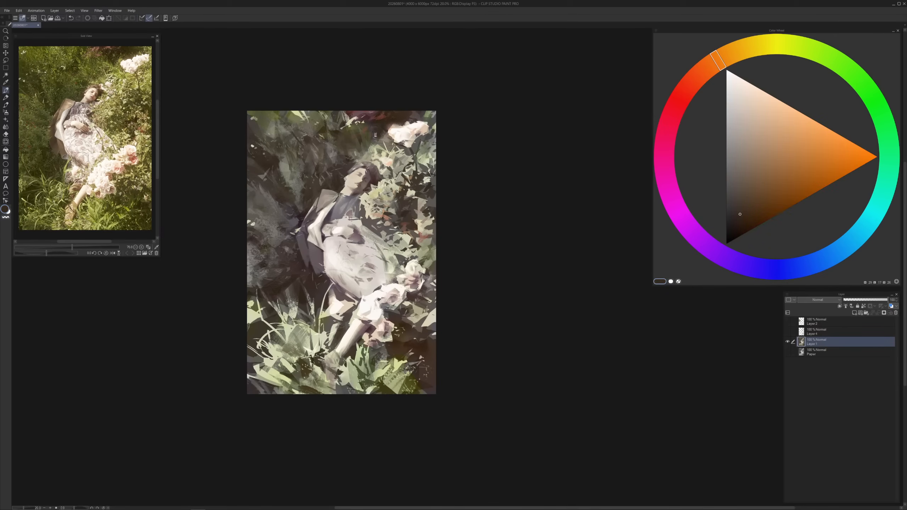
alt+click(371, 127)
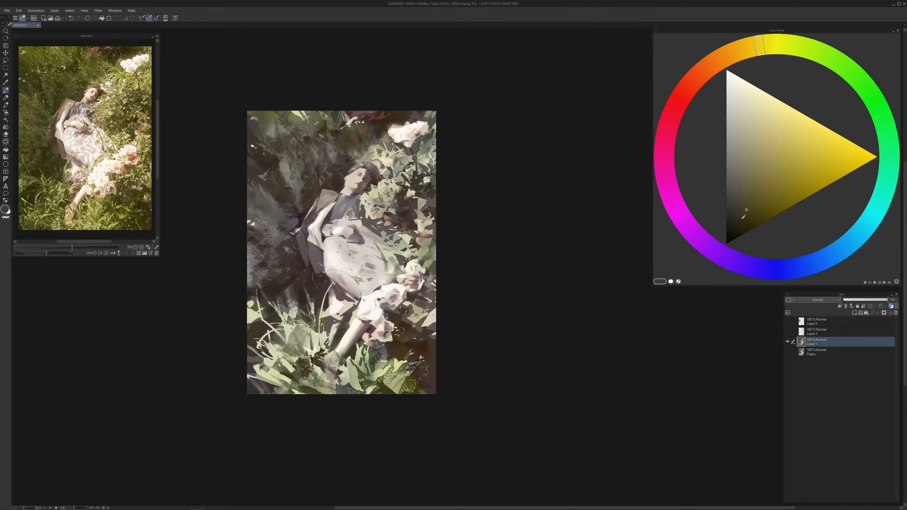
click(742, 220)
Try painting muted yellow-green into small lassoed shapes above the woman's head, undo the stroke, and deselect
key(m)
mouse_move(331, 145)
mouse_down()
mouse_move(357, 145)
mouse_move(379, 127)
mouse_up()
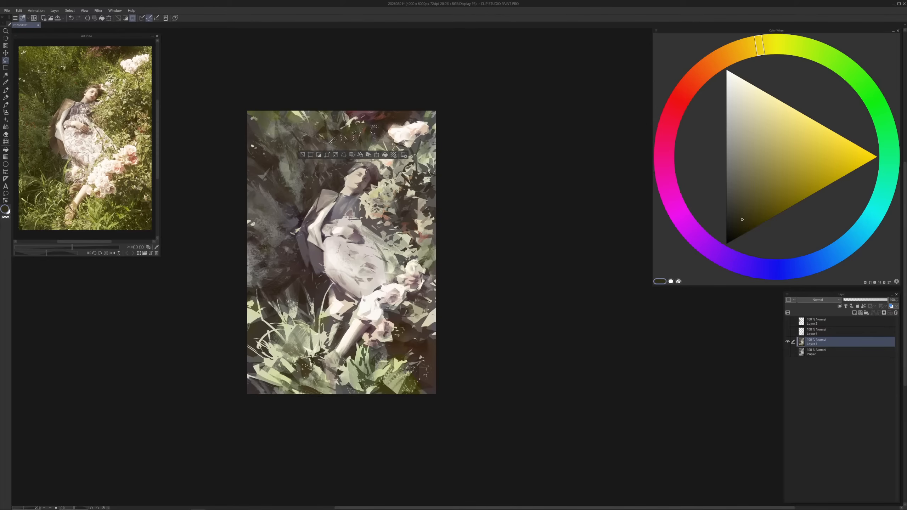
key(p)
alt+click(356, 123)
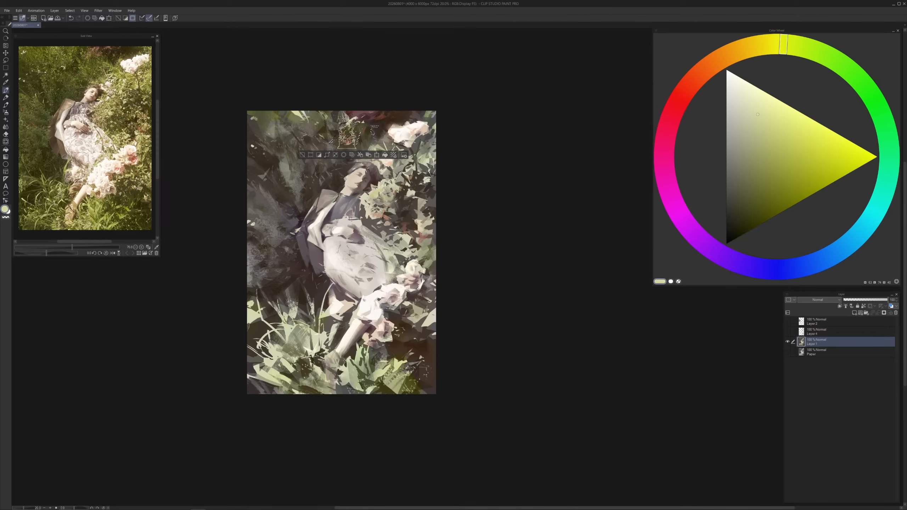
click(760, 140)
drag(760, 140, 763, 146)
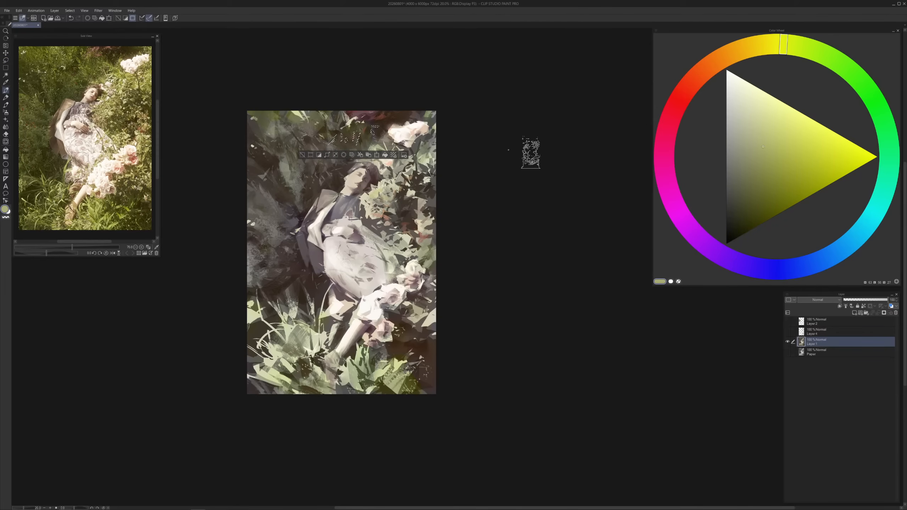
mouse_move(371, 135)
mouse_down()
mouse_move(334, 139)
mouse_move(371, 137)
mouse_move(342, 138)
mouse_up()
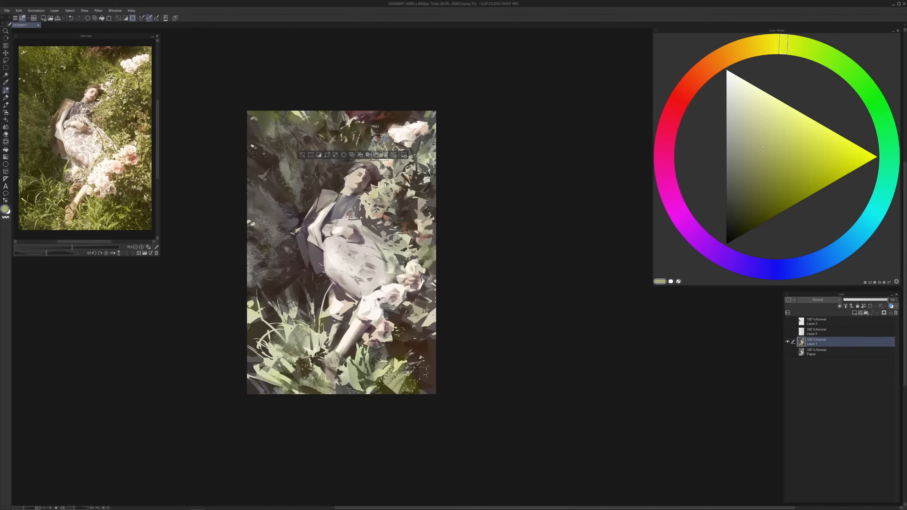
key(ctrl+z)
key(ctrl+d)
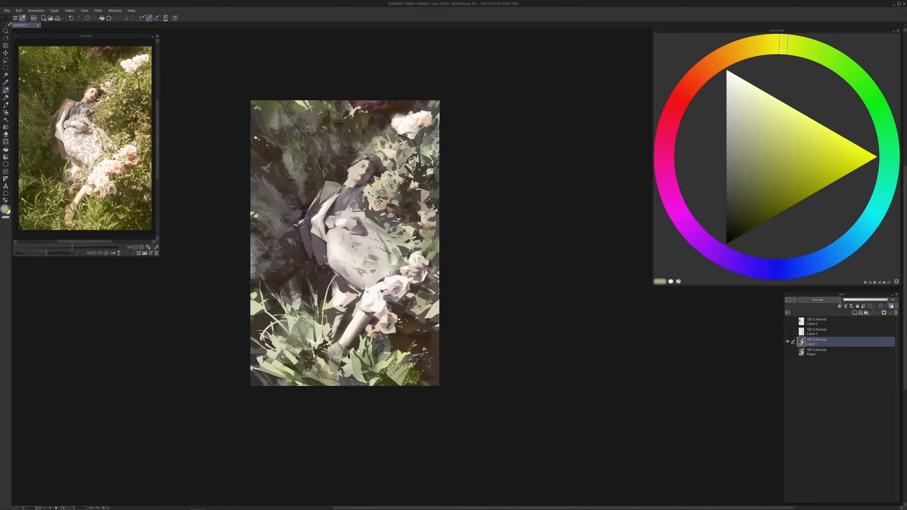
Choose a very dark yellow-brown from sampled grass shadow and lasso irregular patches across the bottom foliage and along the lower right edge
scroll(357, 357, down, 1)
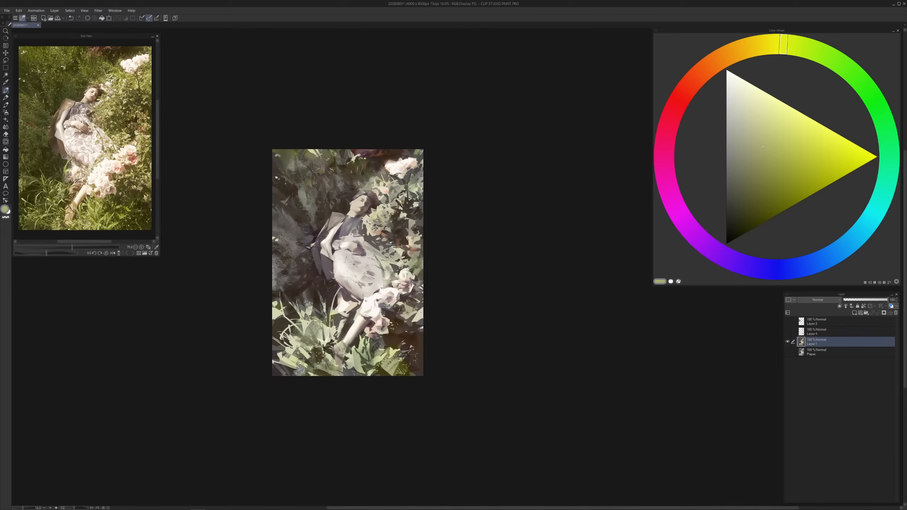
alt+click(301, 366)
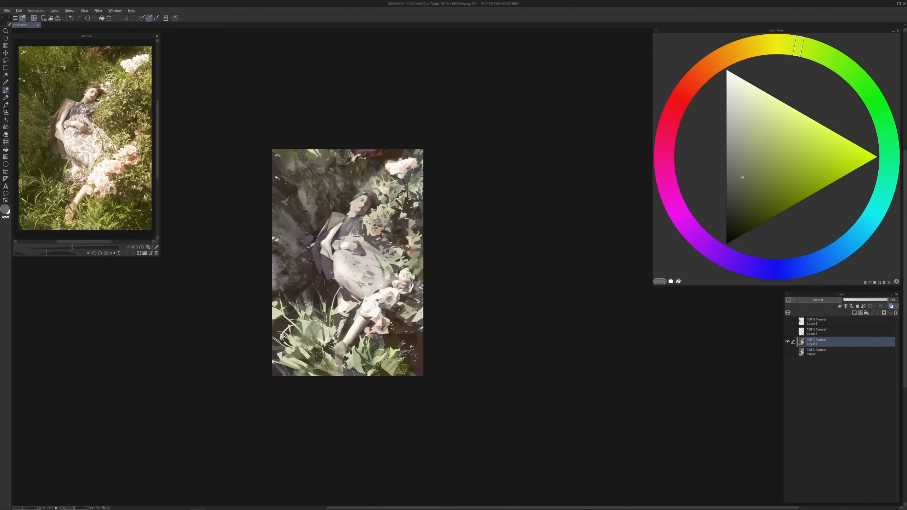
alt+click(310, 354)
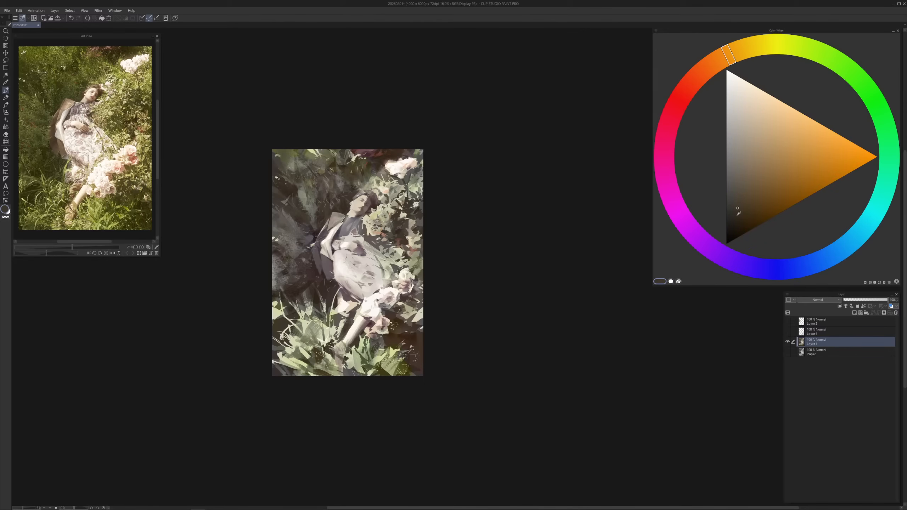
click(748, 51)
drag(736, 213, 734, 221)
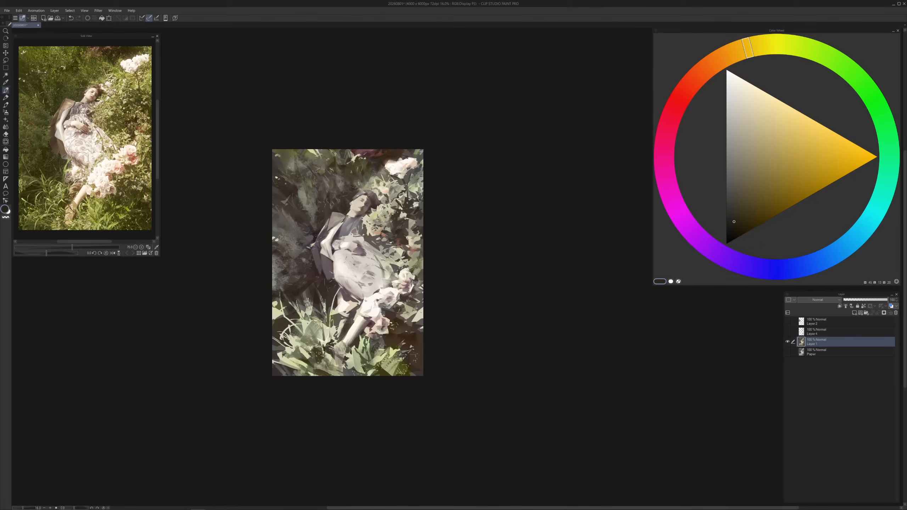
mouse_move(283, 324)
mouse_down()
mouse_move(275, 330)
mouse_move(295, 339)
mouse_move(284, 349)
mouse_move(313, 362)
mouse_move(306, 368)
mouse_move(318, 336)
mouse_move(332, 364)
mouse_move(346, 366)
mouse_up()
key(l)
drag(347, 363, 402, 372)
drag(399, 366, 411, 370)
mouse_move(413, 363)
mouse_down()
mouse_move(413, 371)
mouse_move(425, 351)
mouse_move(420, 335)
mouse_up()
mouse_move(406, 343)
mouse_down()
mouse_move(418, 335)
mouse_move(410, 345)
mouse_up()
drag(419, 366, 421, 368)
drag(416, 341, 415, 347)
Paint the selected bottom foliage with dark brown and sampled olive, deselect, and touch up the shadows beneath the roses with sampled dark brown
key(p)
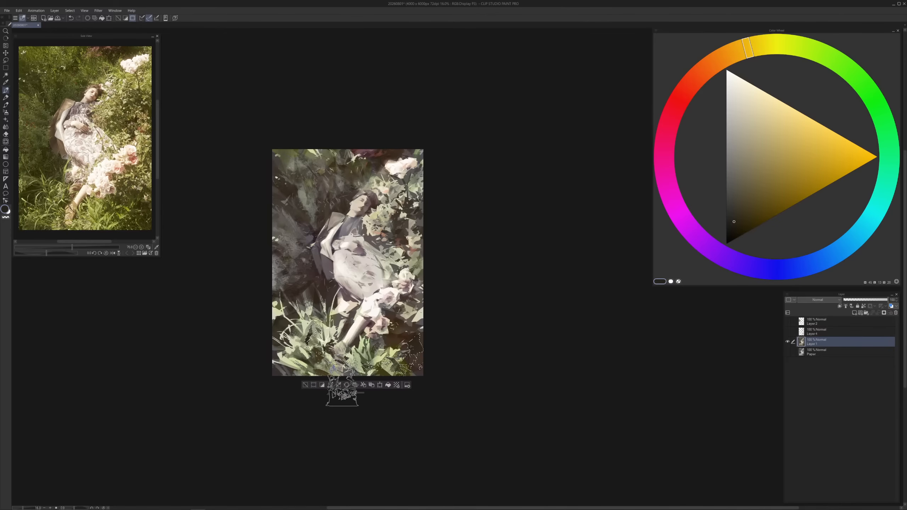
alt+click(304, 344)
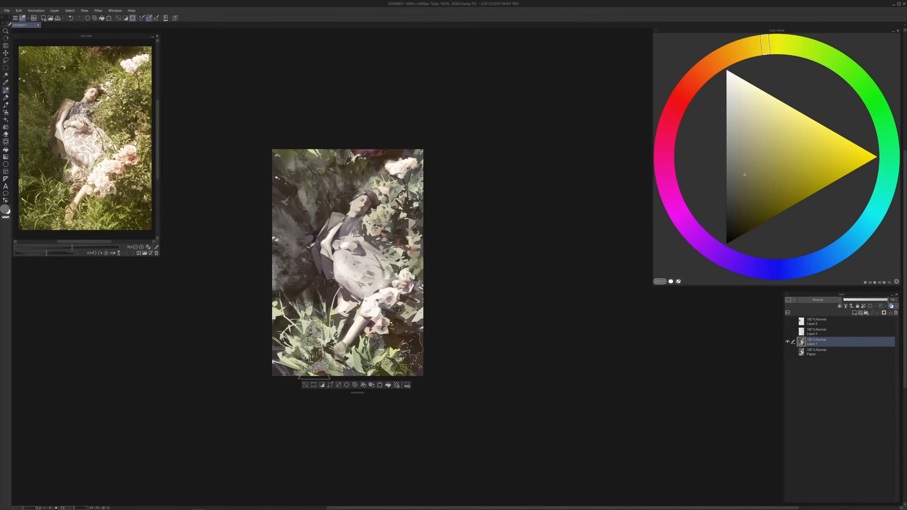
alt+click(369, 367)
key(ctrl+d)
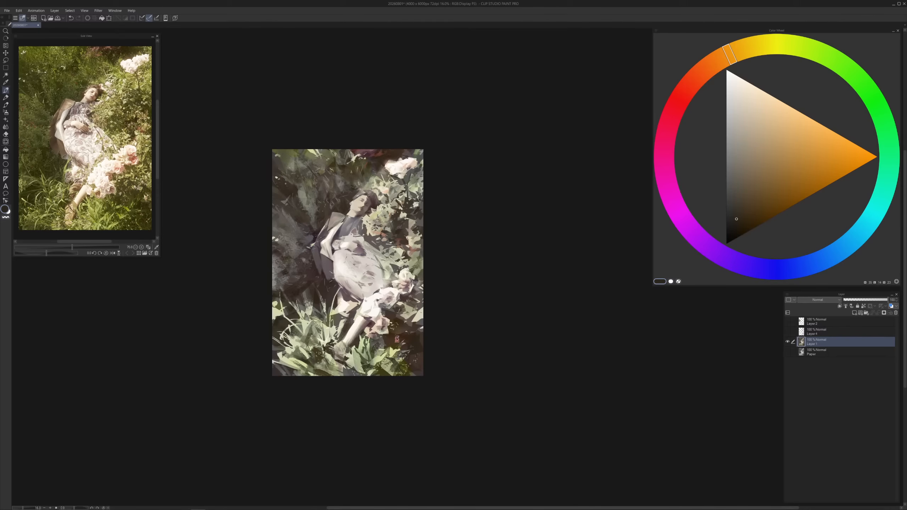
alt+click(397, 337)
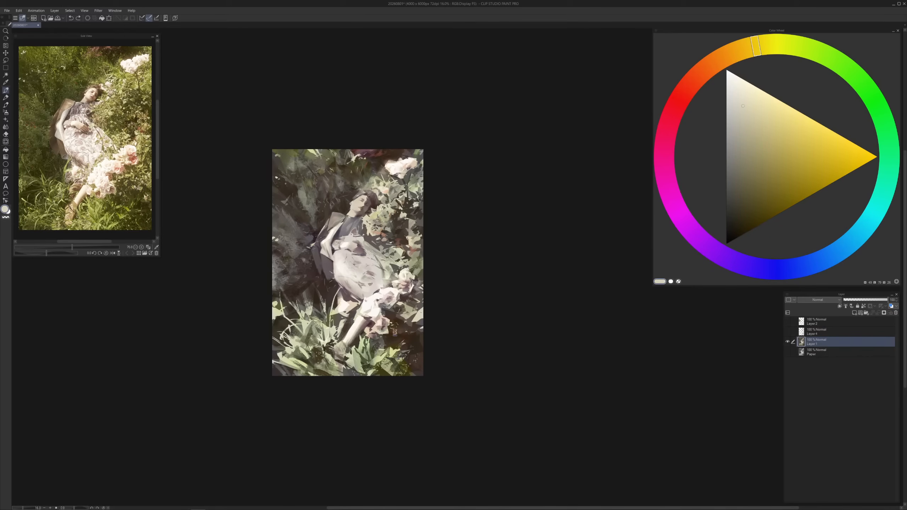
alt+click(401, 331)
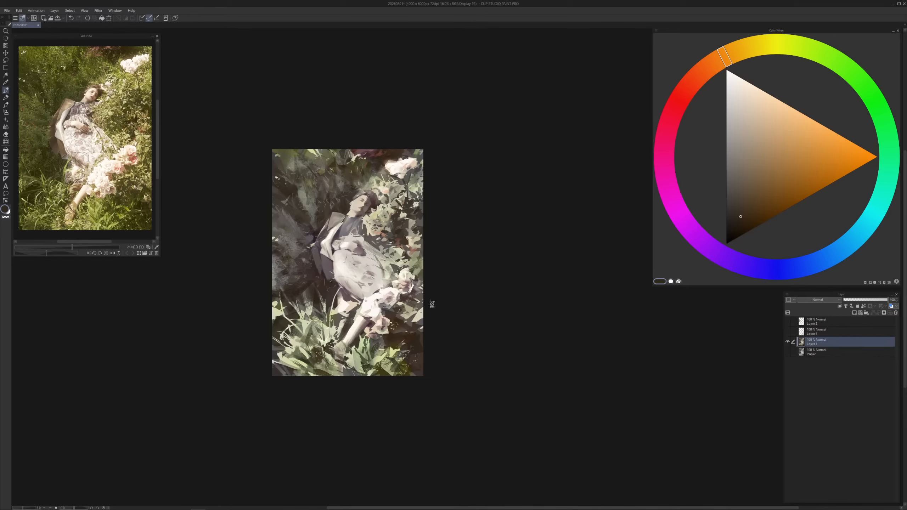
Raise the painting layer's saturation slightly with the Hue/Saturation/Luminosity correction
click(18, 11)
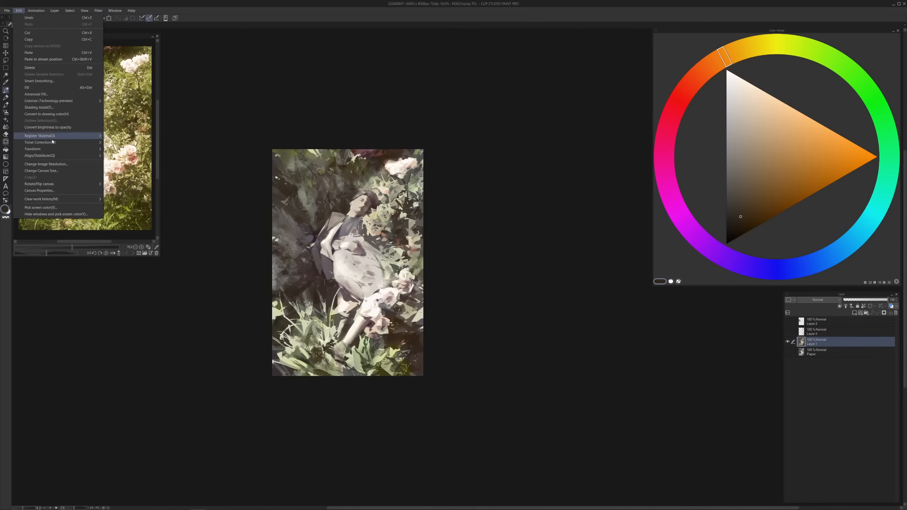
mouse_move(89, 142)
click(135, 150)
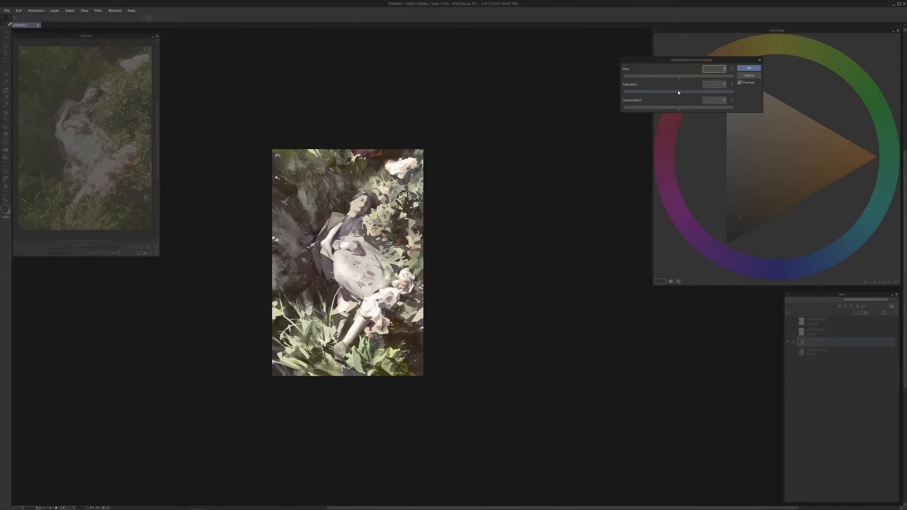
mouse_move(679, 92)
mouse_down()
mouse_move(692, 93)
mouse_move(683, 94)
mouse_up()
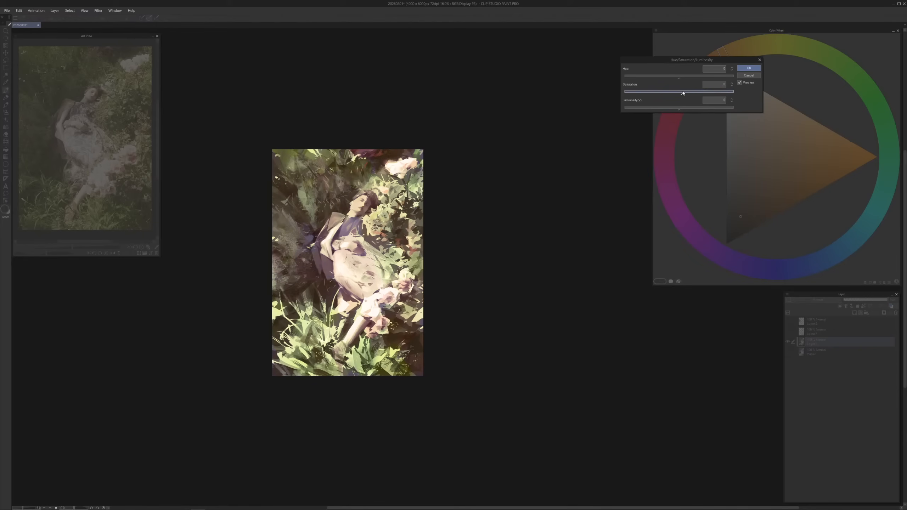
click(747, 68)
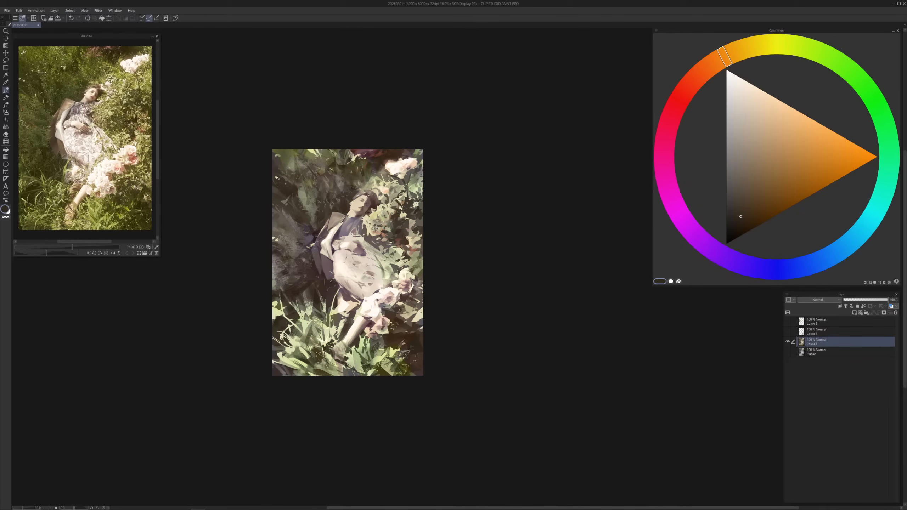
alt+click(306, 193)
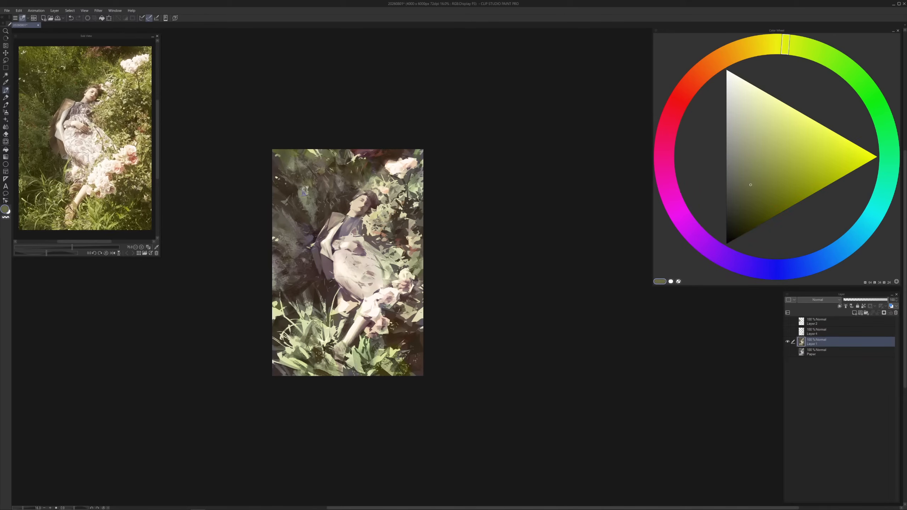
mouse_move(319, 168)
mouse_down()
mouse_move(309, 229)
mouse_move(295, 181)
mouse_move(306, 202)
mouse_move(300, 208)
mouse_move(285, 173)
mouse_move(295, 208)
mouse_up()
key(ctrl+z)
Lasso irregular patches in the dark foliage between the canvas's left edge and the reclining woman
key(m)
mouse_move(298, 192)
mouse_down()
mouse_move(317, 230)
mouse_move(308, 207)
mouse_move(287, 217)
mouse_move(310, 234)
mouse_move(307, 244)
mouse_move(274, 233)
mouse_up()
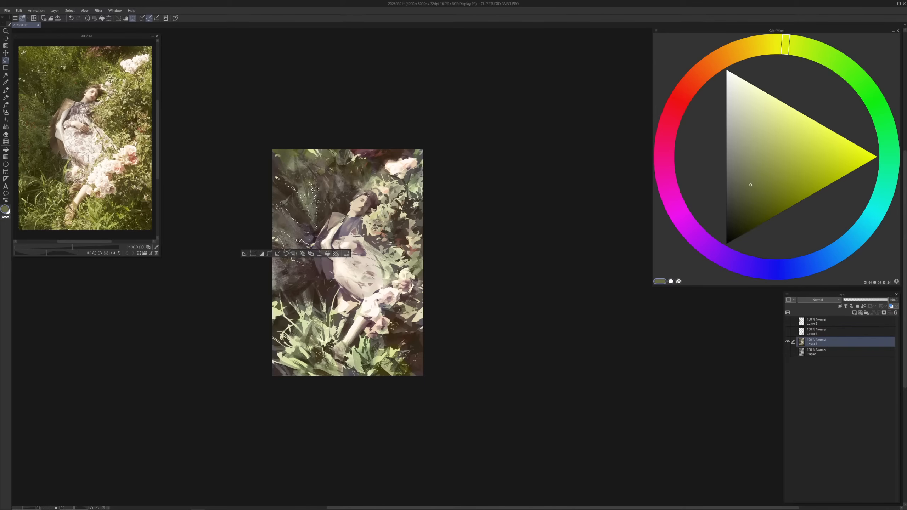
drag(269, 273, 272, 256)
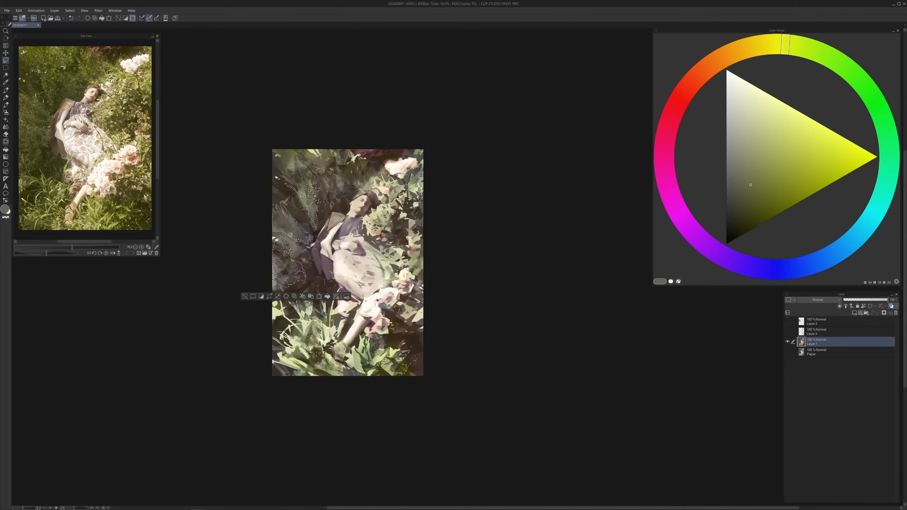
Add a new layer above the painting, brush muted olive and sampled dark brown into the selected foliage, and deselect
key(p)
alt+click(304, 204)
alt+click(288, 218)
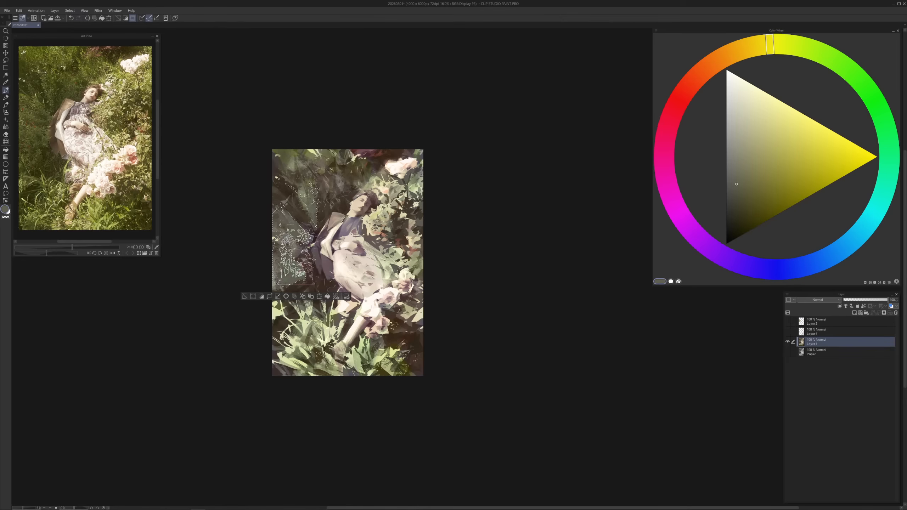
click(750, 185)
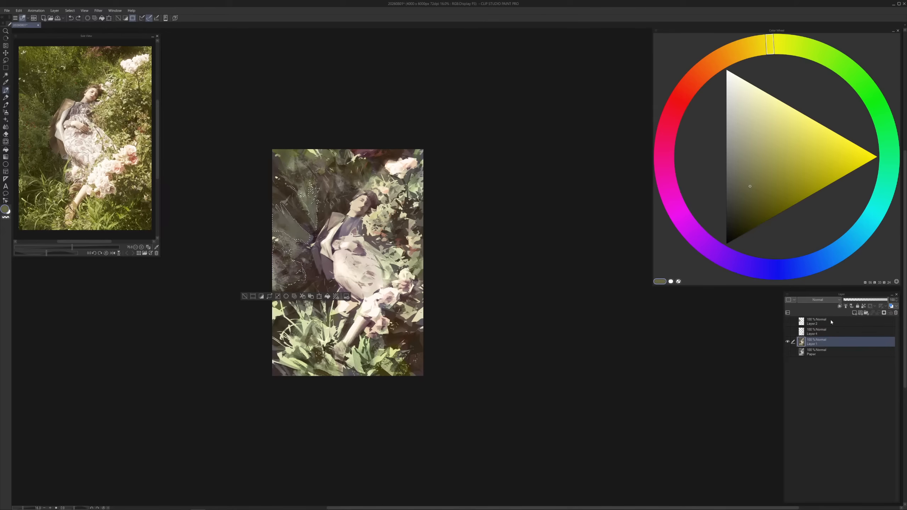
click(854, 313)
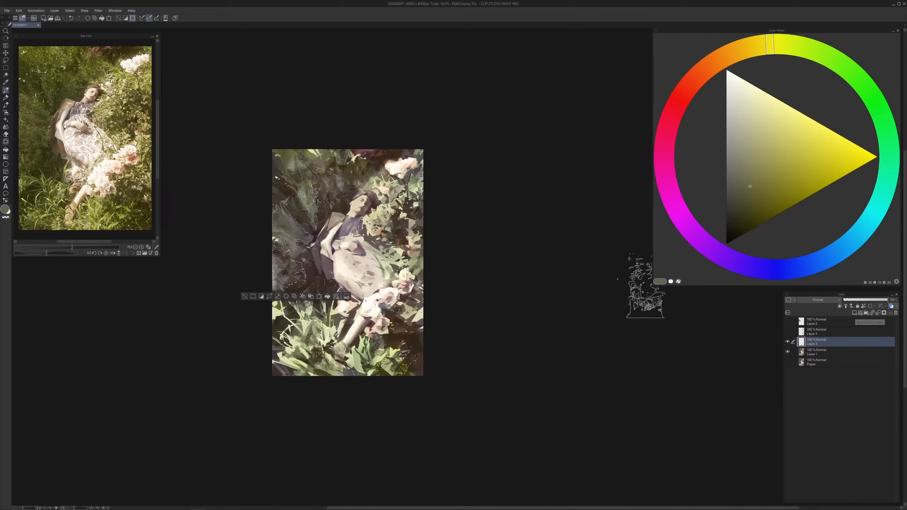
mouse_move(294, 234)
mouse_down()
mouse_move(328, 217)
mouse_move(343, 234)
mouse_up()
alt+click(319, 227)
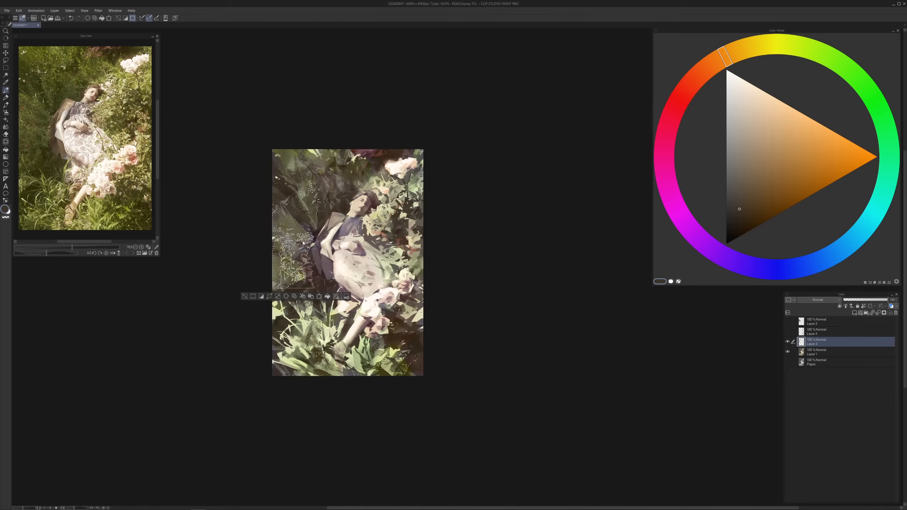
mouse_move(314, 236)
mouse_down()
mouse_move(344, 258)
mouse_move(343, 292)
mouse_up()
key(ctrl+d)
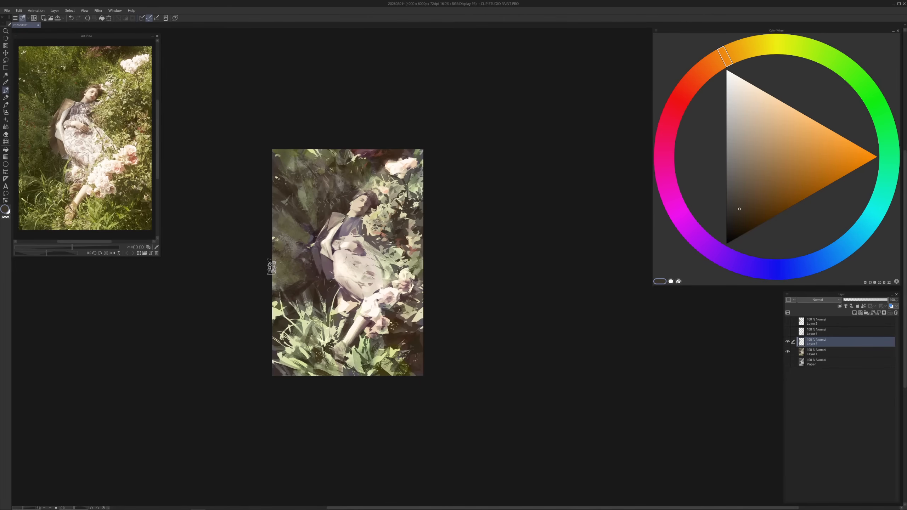
alt+click(283, 217)
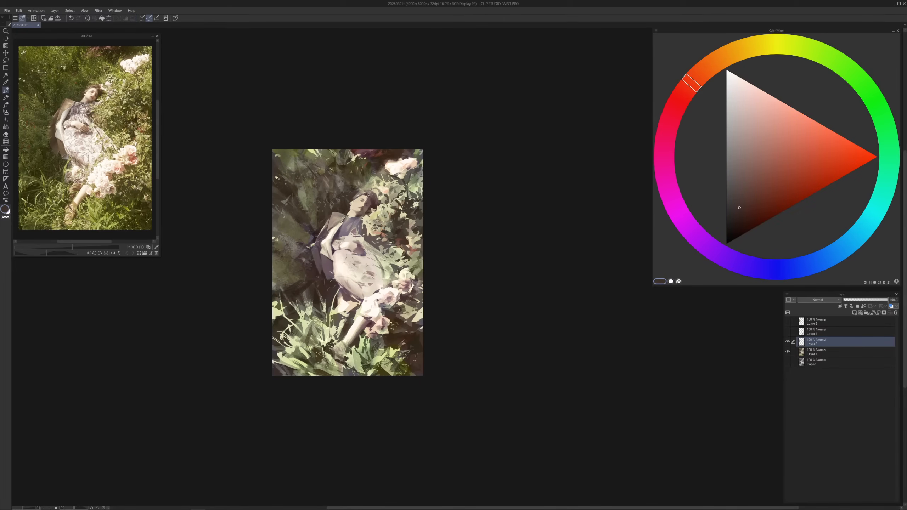
alt+click(295, 261)
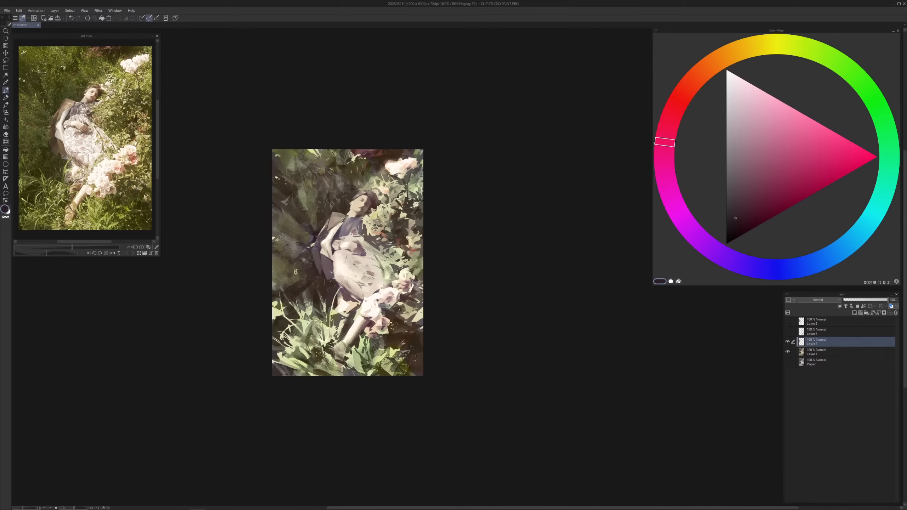
drag(283, 273, 285, 284)
key(ctrl+z)
Sample olive from the foliage and lasso small leaf shapes at several heights beside the canvas's left edge
alt+click(283, 272)
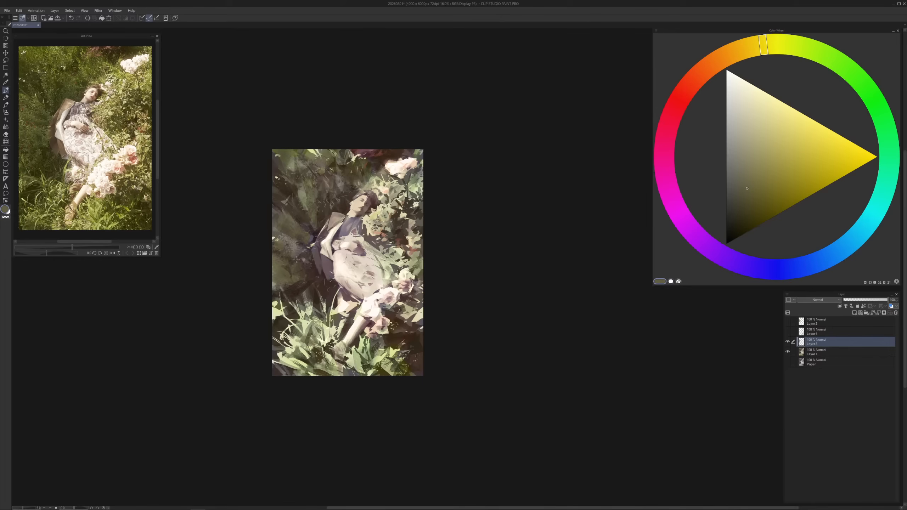
key(l)
mouse_move(286, 239)
mouse_down()
mouse_move(274, 247)
mouse_move(302, 260)
mouse_up()
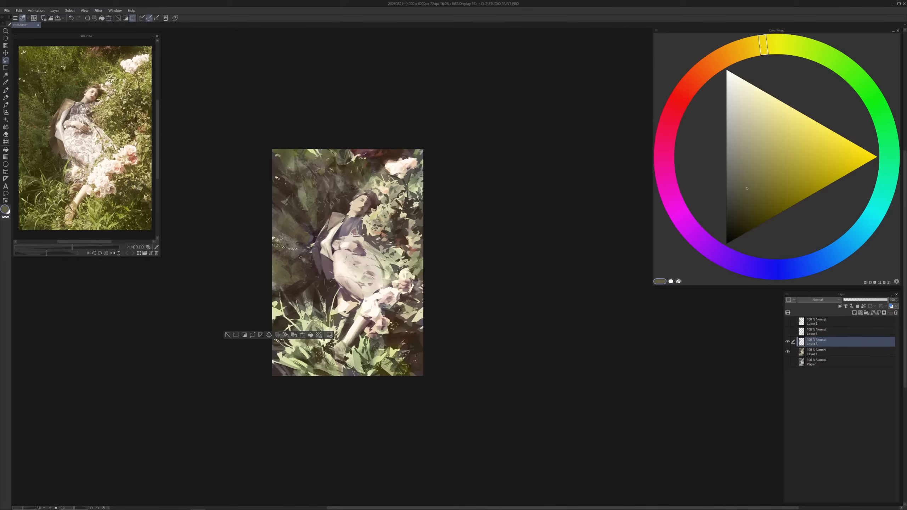
drag(287, 195, 281, 211)
drag(285, 180, 297, 173)
Paint pale yellow-green leaf accents into the lassoed shapes, sample a dark plum shadow, and deselect
key(p)
alt+click(299, 178)
drag(297, 230, 298, 248)
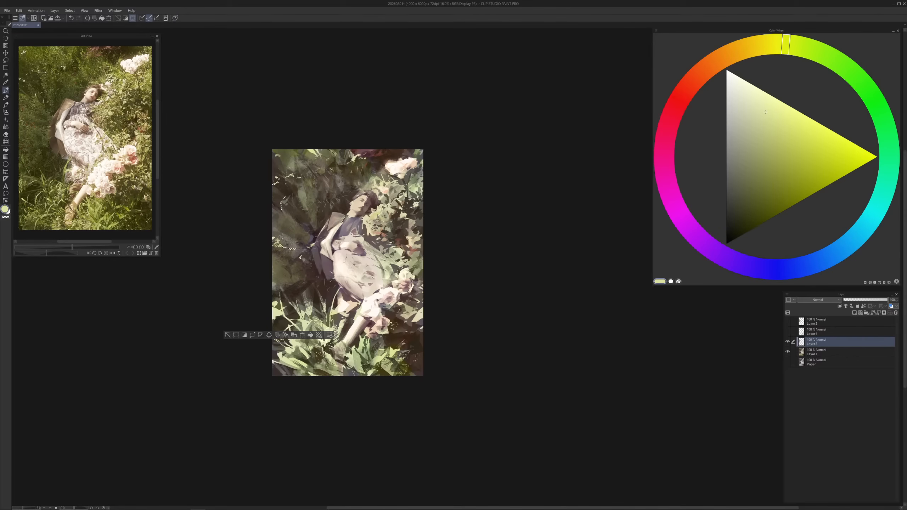
alt+click(298, 258)
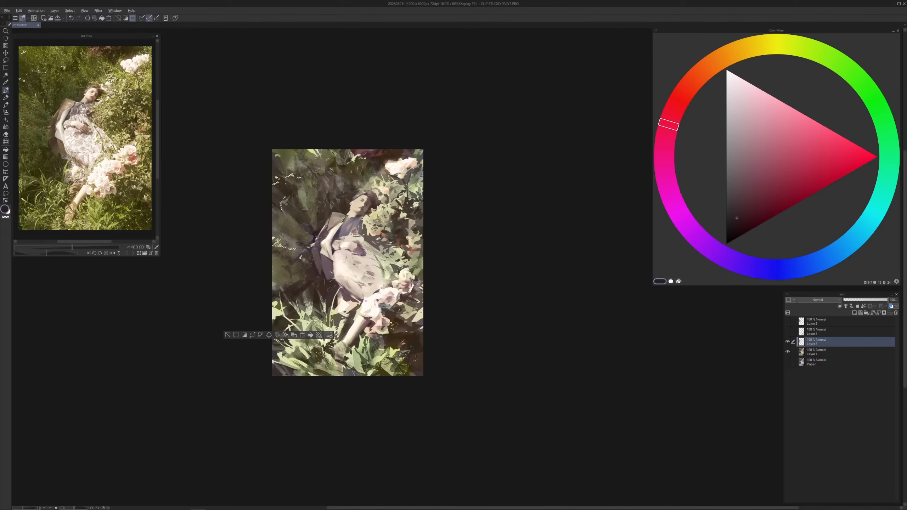
key(ctrl+d)
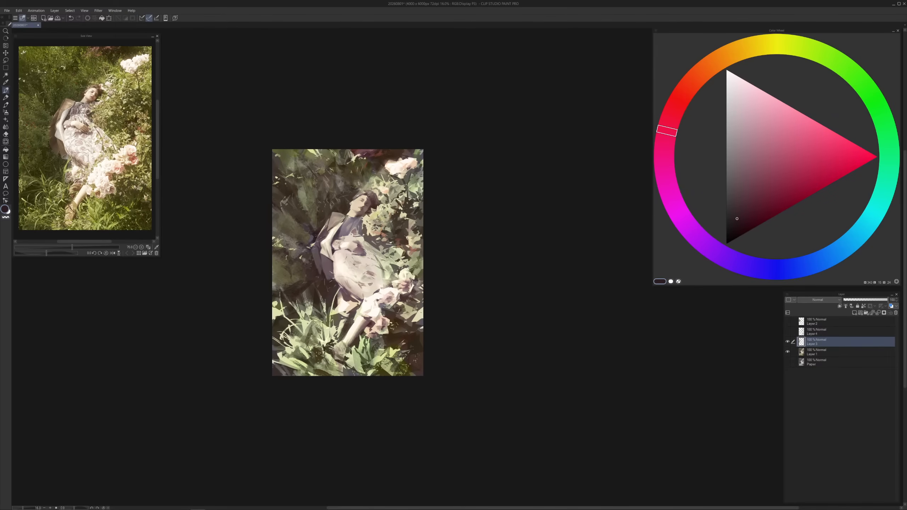
Touch up the foliage beside the woman's jacket with dark plum and olives and browns sampled from the surrounding leaves
drag(296, 262, 299, 256)
alt+click(284, 263)
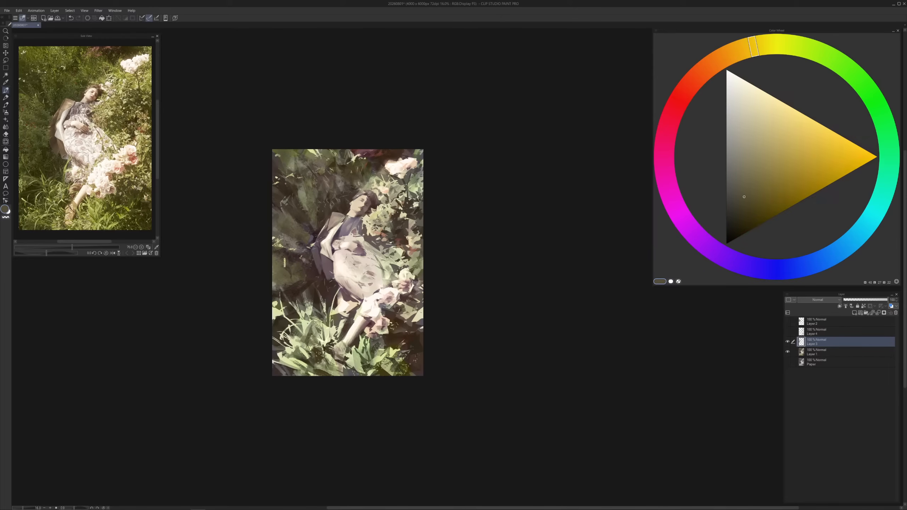
alt+click(282, 264)
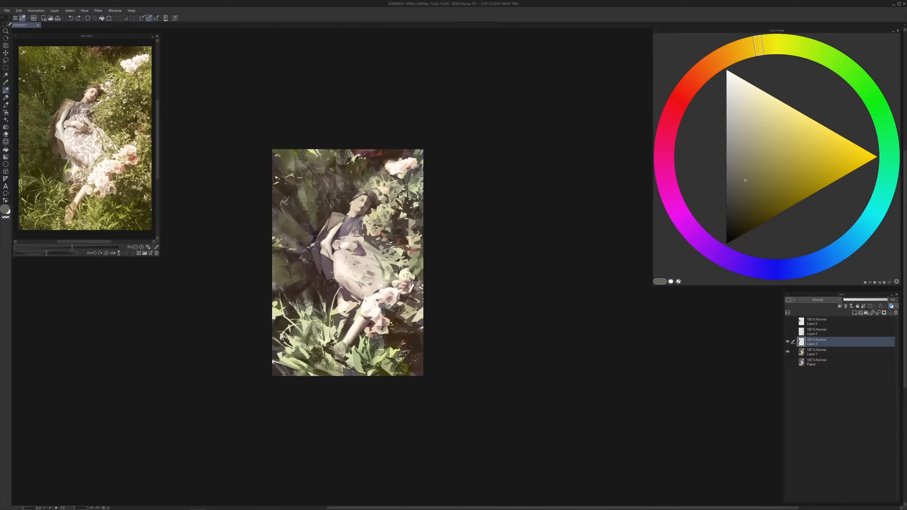
alt+click(288, 234)
alt+click(291, 240)
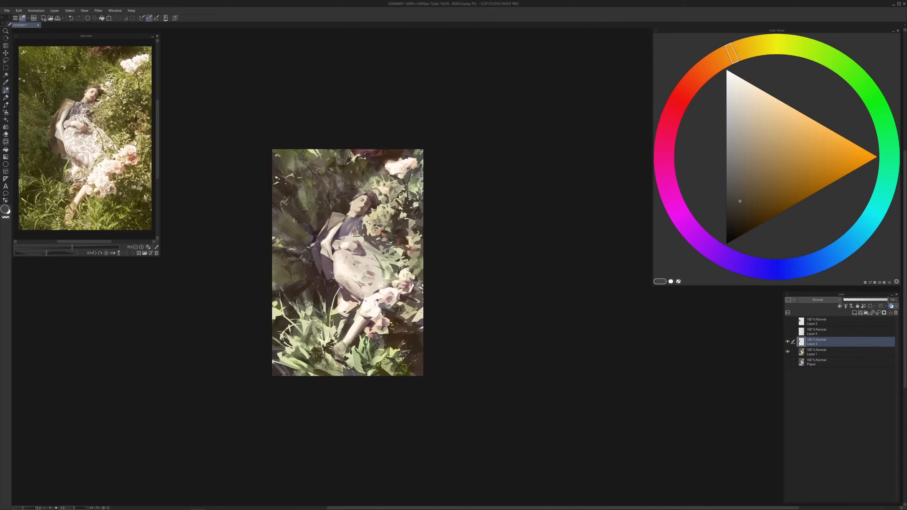
alt+click(287, 226)
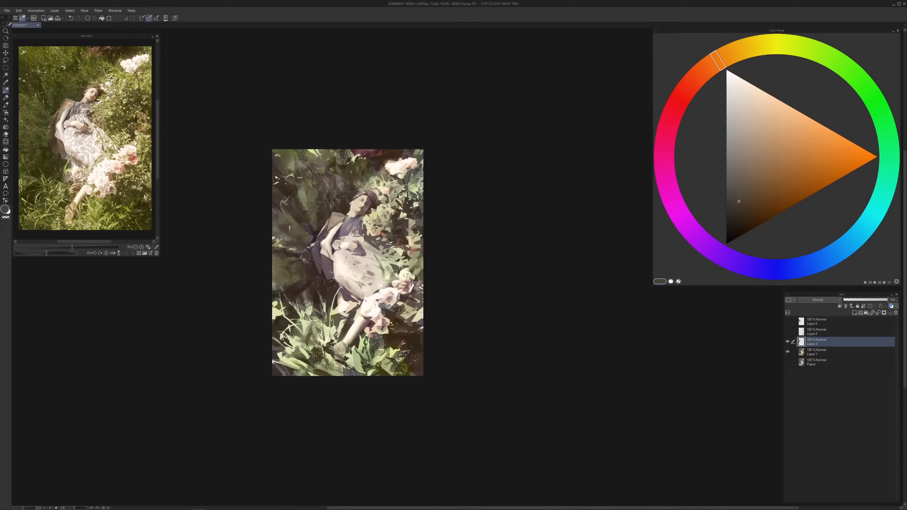
alt+click(292, 230)
alt+click(291, 229)
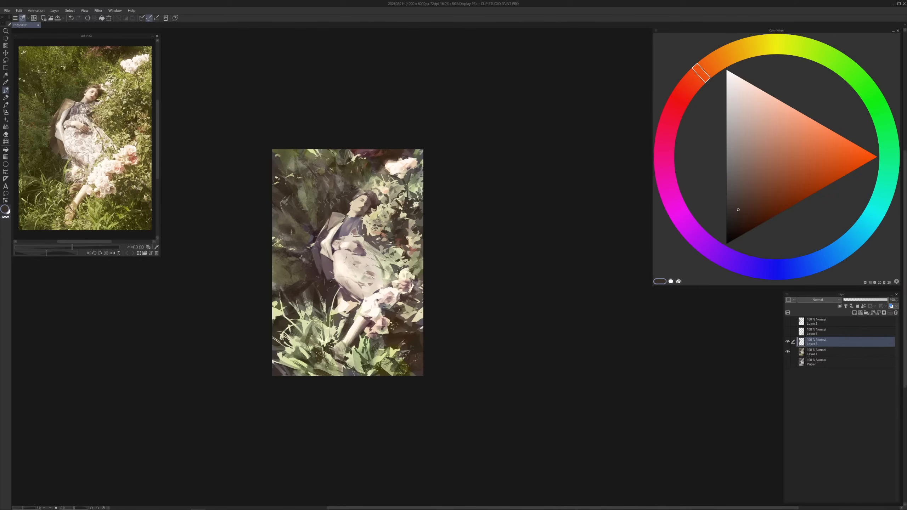
alt+click(293, 224)
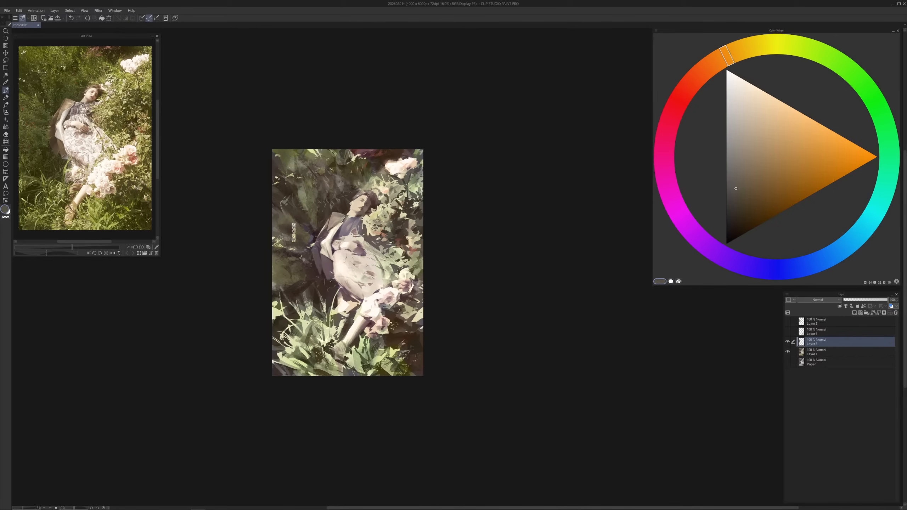
Undo the stray stroke, lasso a small patch in the foliage beside the jacket, paint it with sampled muted tones, and deselect
drag(326, 244, 337, 270)
key(ctrl+z)
key(m)
drag(295, 232, 295, 231)
key(p)
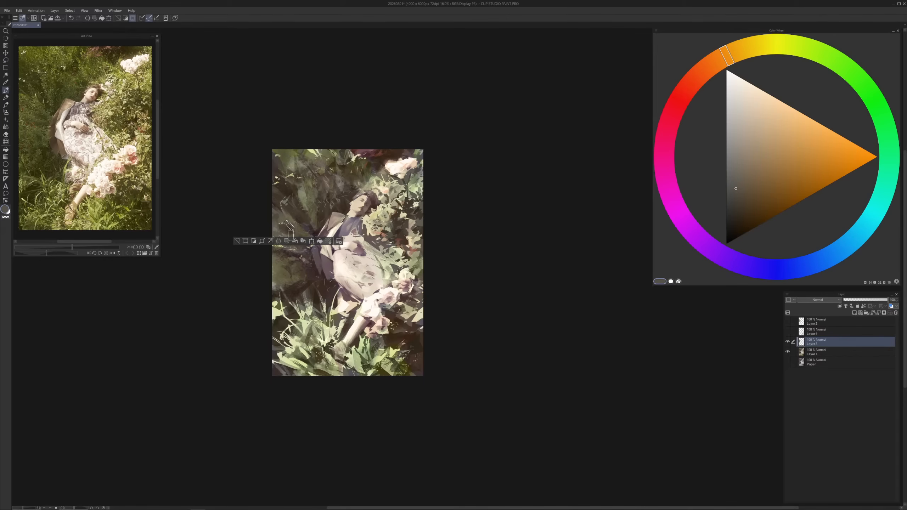
alt+click(302, 218)
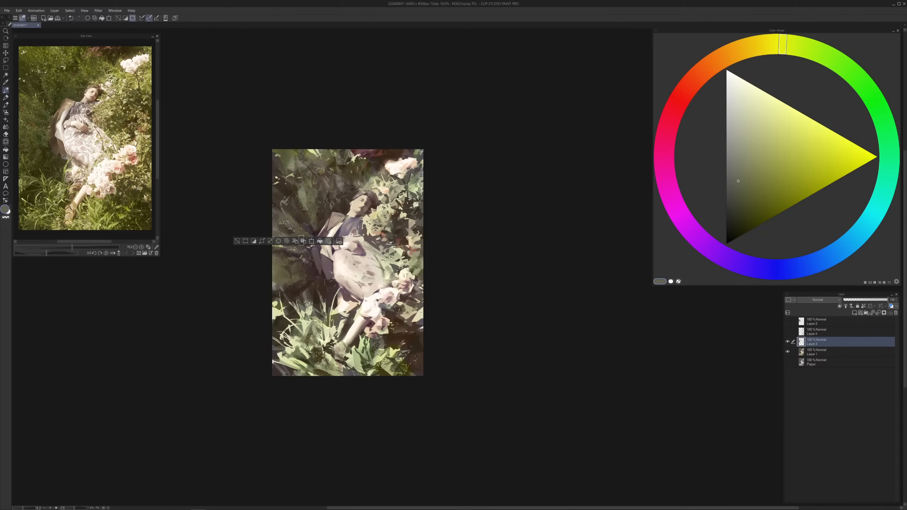
key(ctrl+d)
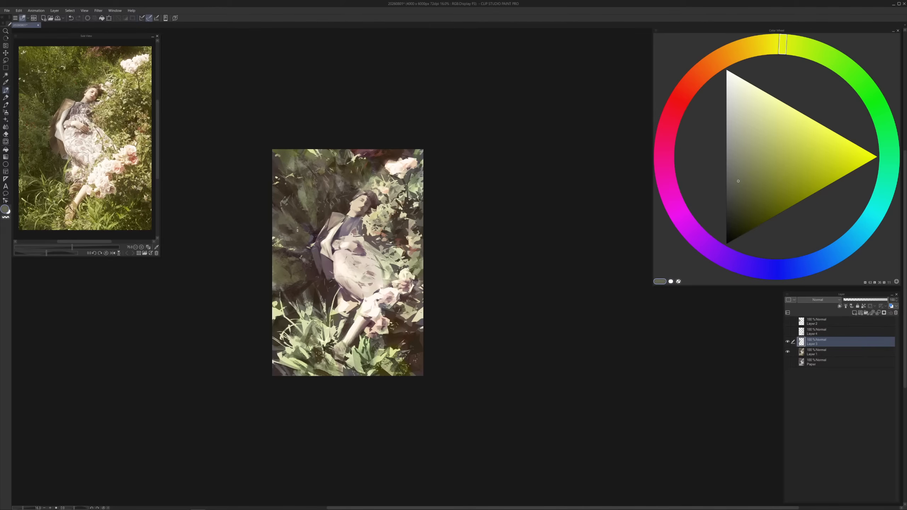
Darken the foliage above the woman's jacket with dark browns sampled from the nearby shadows
alt+click(298, 226)
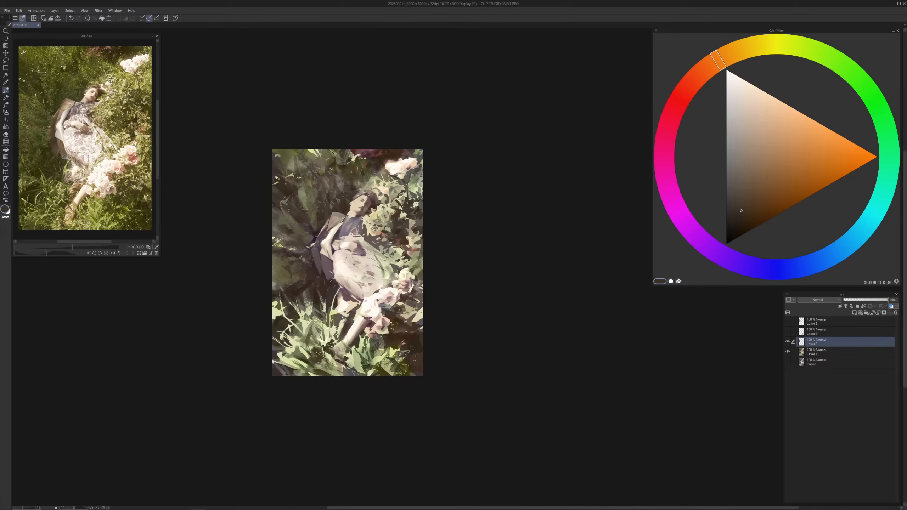
drag(288, 211, 293, 225)
alt+click(331, 235)
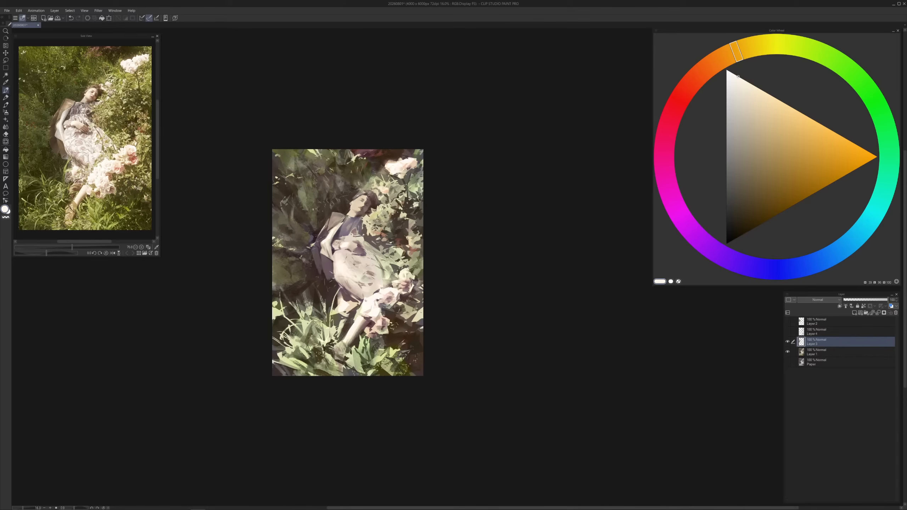
alt+click(302, 217)
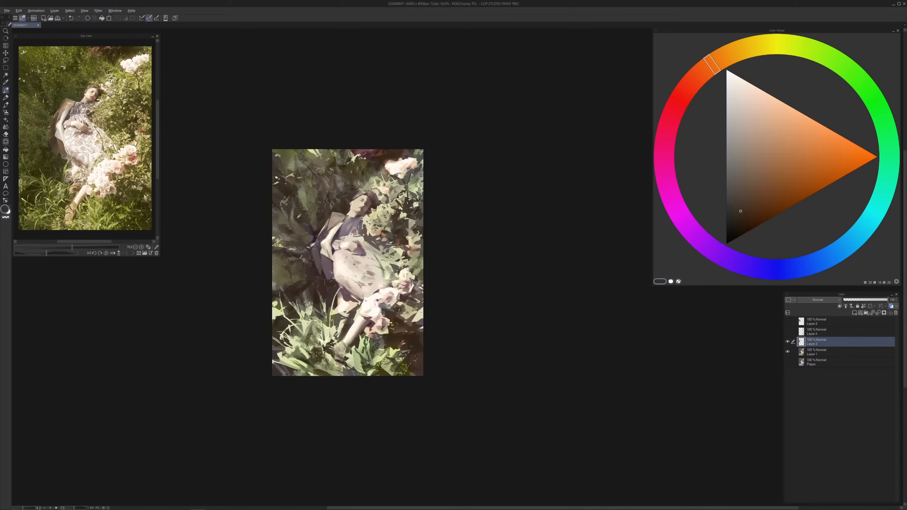
alt+click(299, 218)
drag(297, 214, 294, 225)
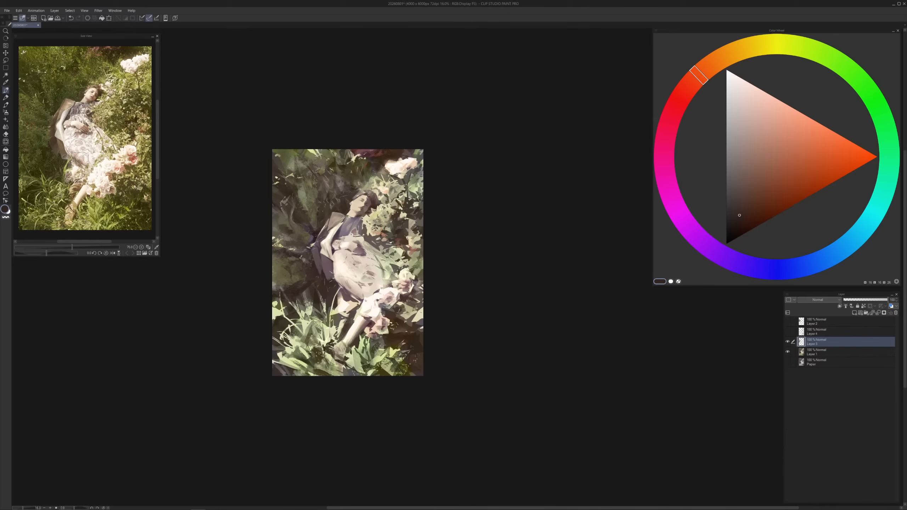
Touch up the woman's pale skirt and the flowers at its hem with a lightened cream, then sample a muted plum
alt+click(344, 268)
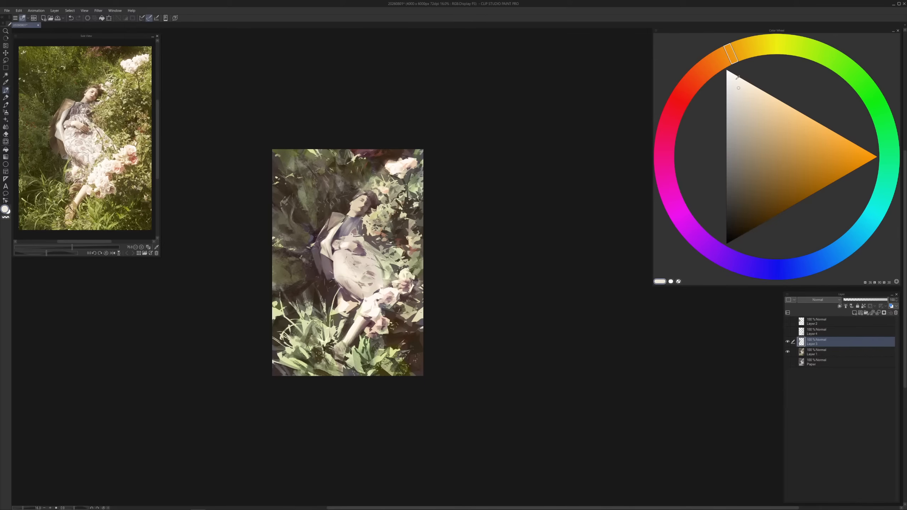
click(737, 81)
scroll(404, 357, up, 2)
drag(405, 357, 446, 473)
alt+click(405, 383)
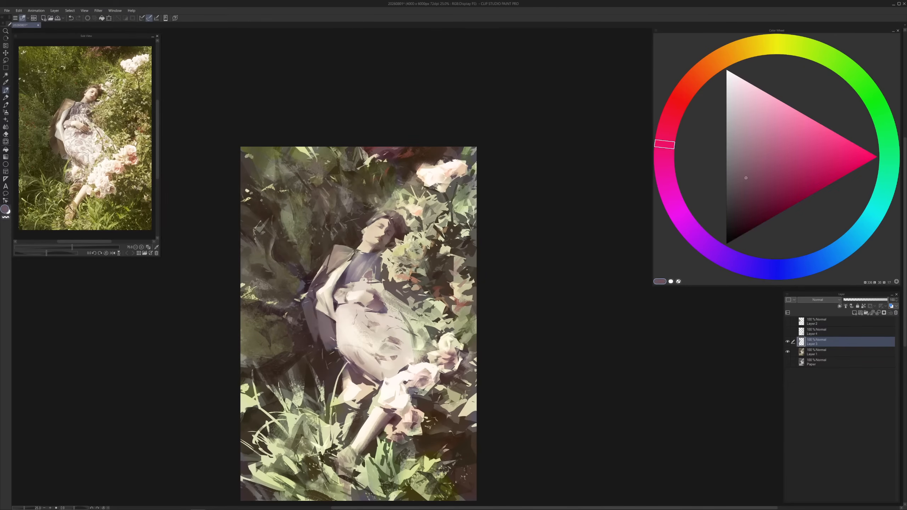
Refine the woman's hairline and the edge of her face with sampled browns and pale skin tones, finishing with a darkened brown
alt+click(392, 218)
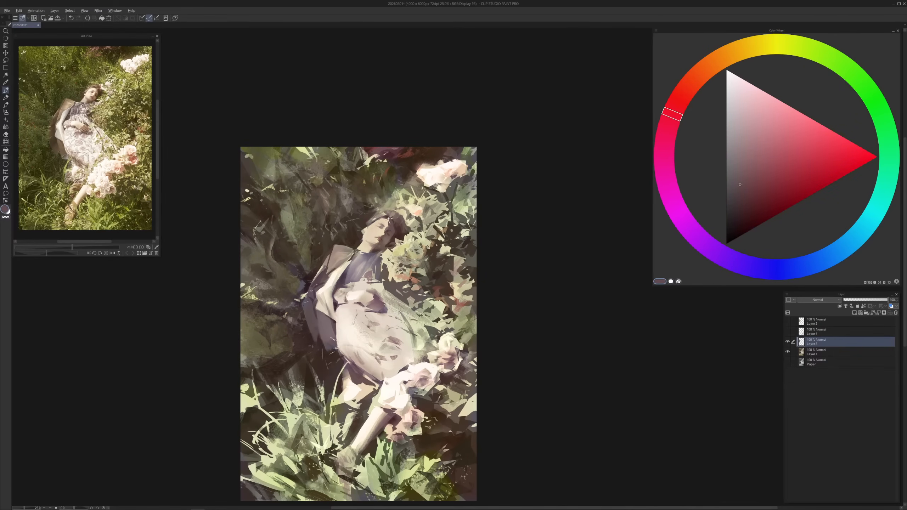
alt+click(390, 221)
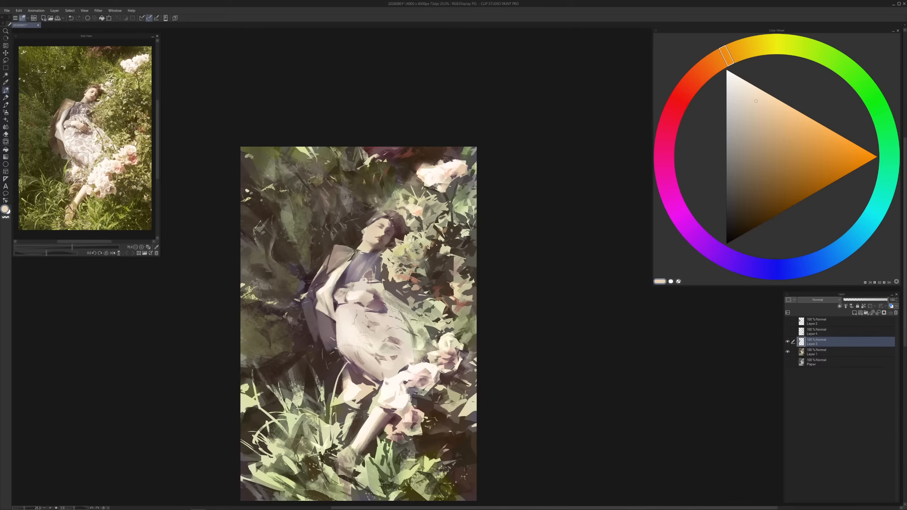
alt+click(393, 232)
alt+click(389, 222)
alt+click(390, 231)
alt+click(398, 236)
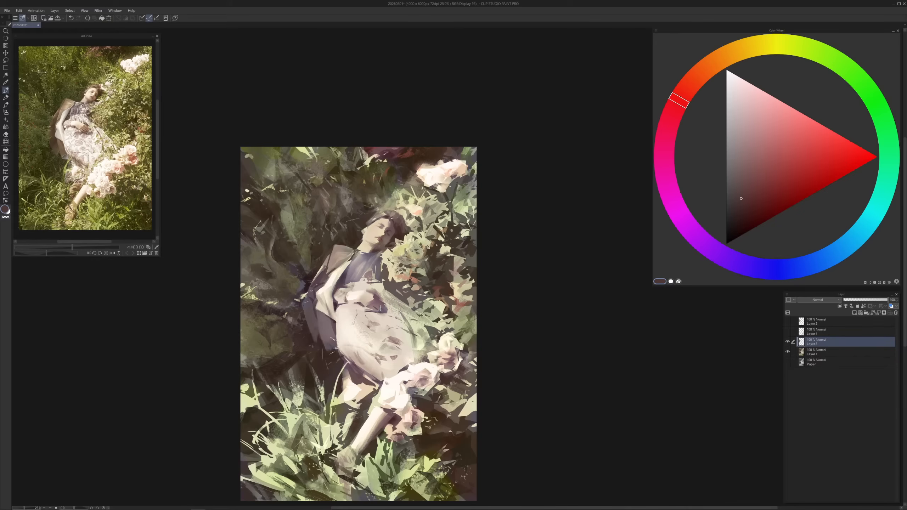
click(740, 214)
Refine the shadows around the woman's hands and waist with sampled mauves and warm greys, plus a deeper reddish brown
alt+click(375, 304)
alt+click(384, 303)
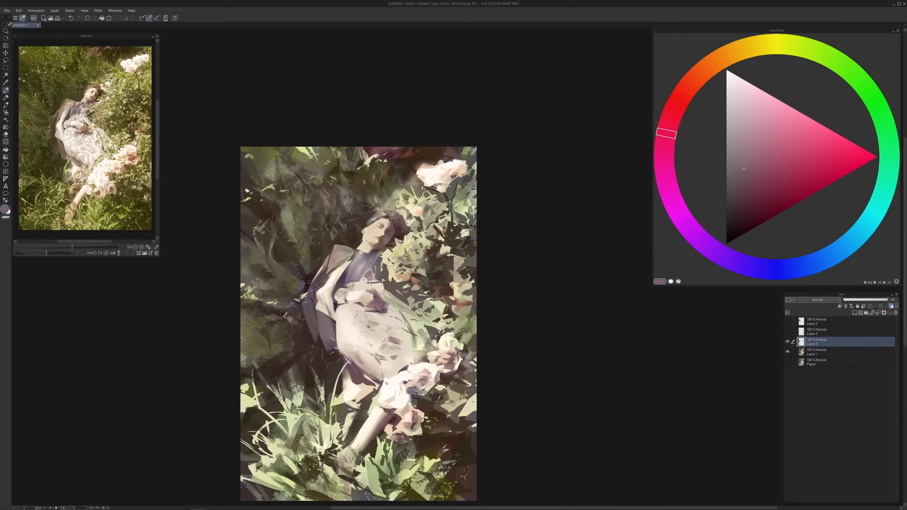
alt+click(386, 299)
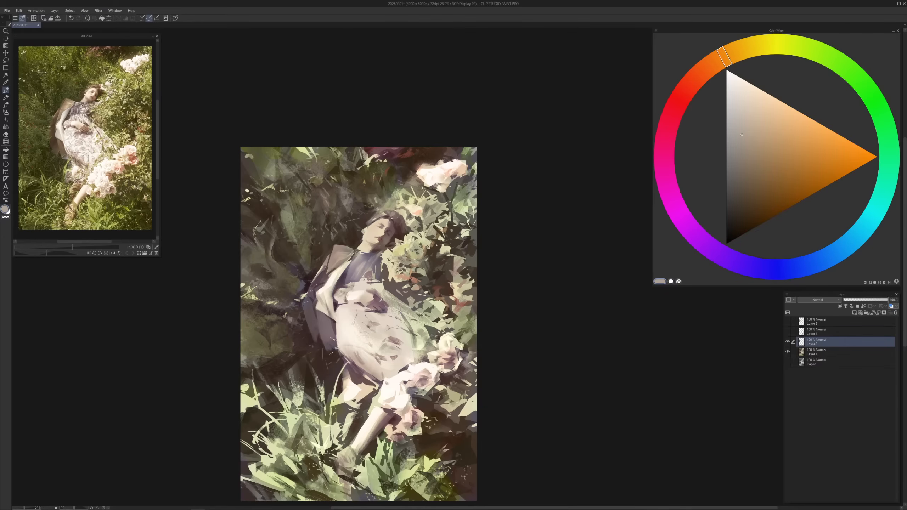
alt+click(385, 304)
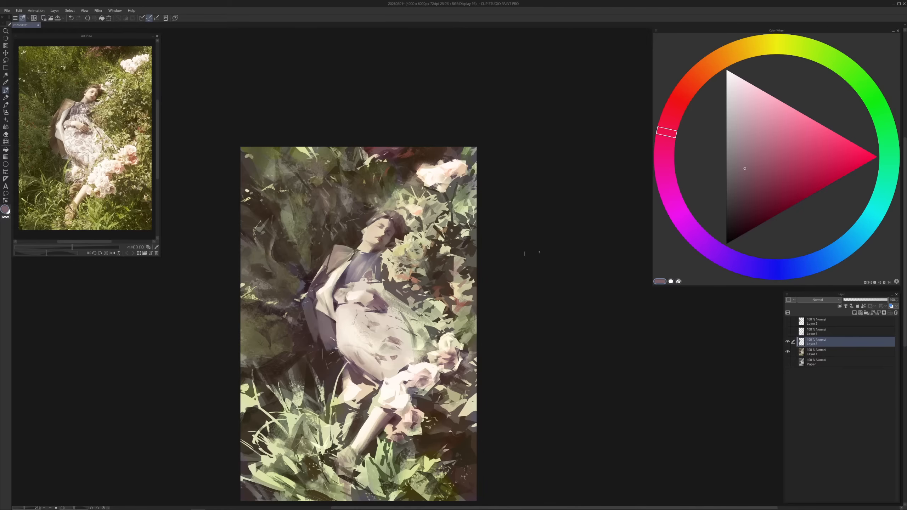
alt+click(393, 289)
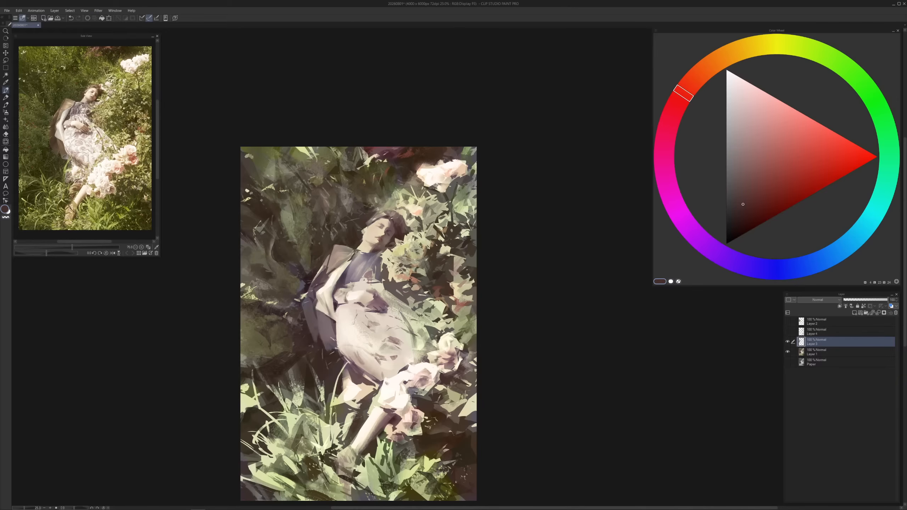
click(739, 219)
drag(425, 326, 430, 329)
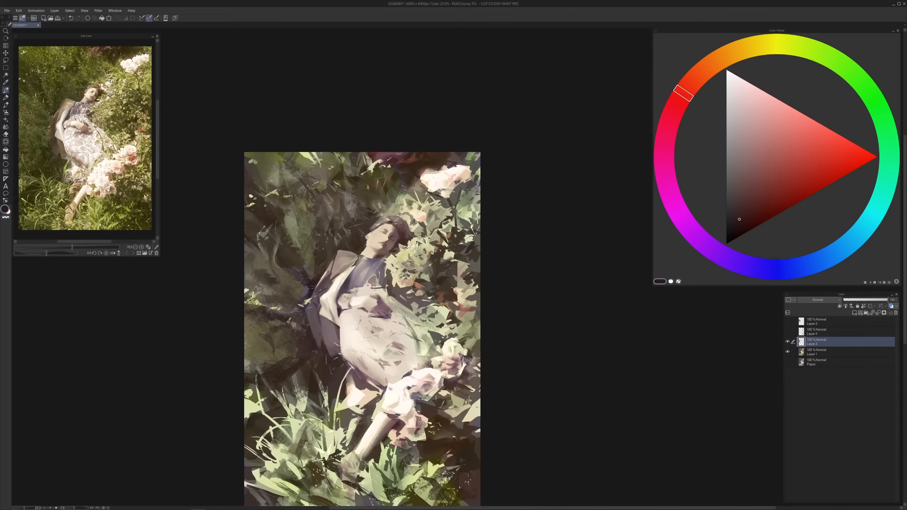
Rework the edges of the woman's hair against the foliage with near-black browns and a sampled olive
click(734, 219)
alt+click(404, 238)
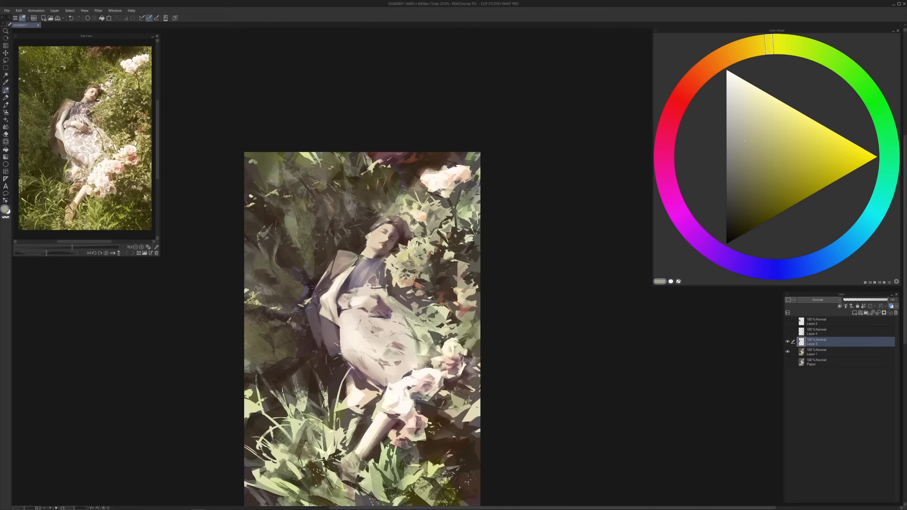
alt+click(404, 236)
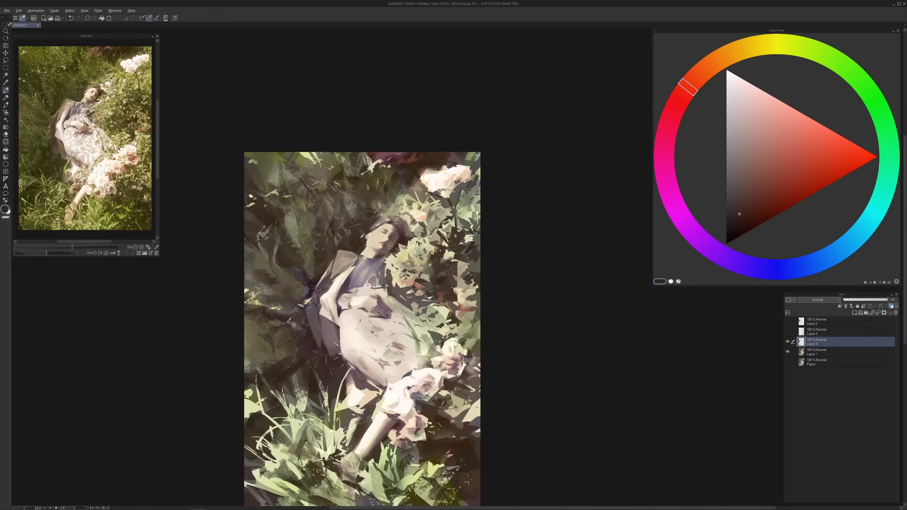
key(x)
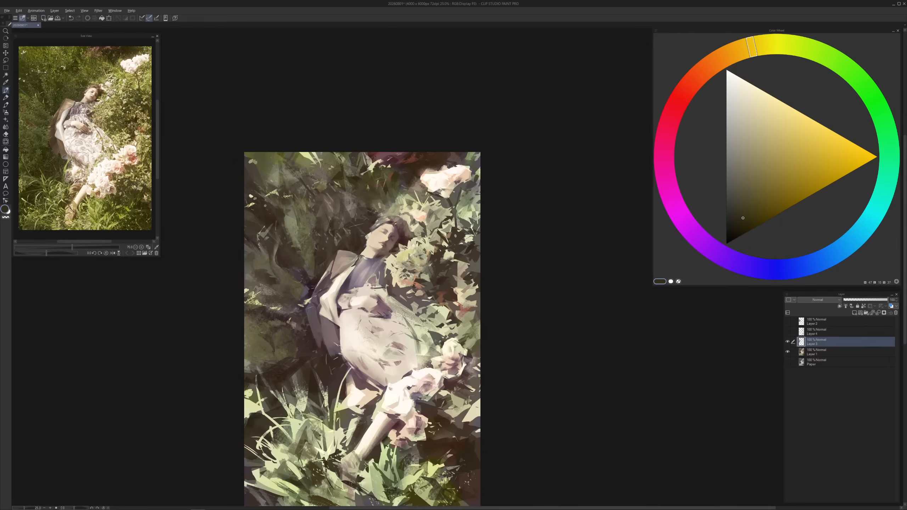
alt+click(372, 221)
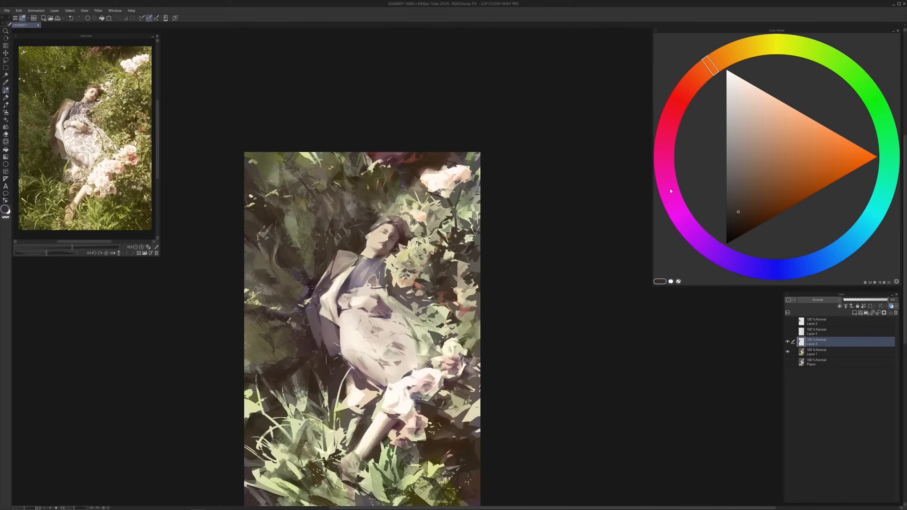
click(734, 220)
Sample the white rose at the painting's upper edge, shift the colour to a saturated peach, and tint its petals
alt+click(314, 179)
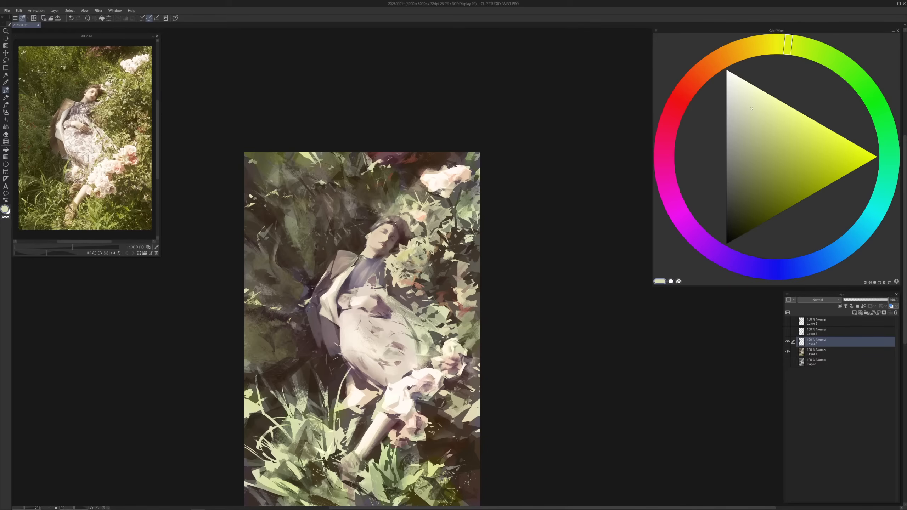
alt+click(431, 175)
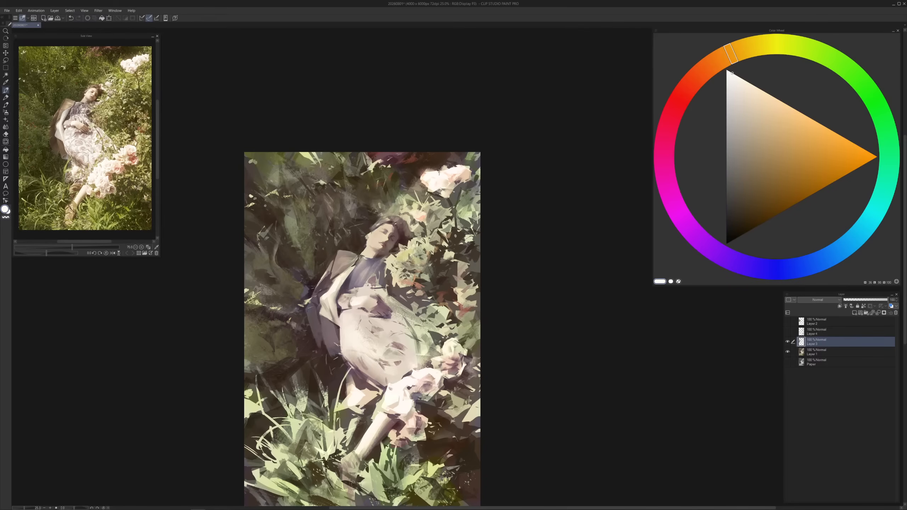
drag(788, 121, 779, 100)
drag(720, 66, 712, 72)
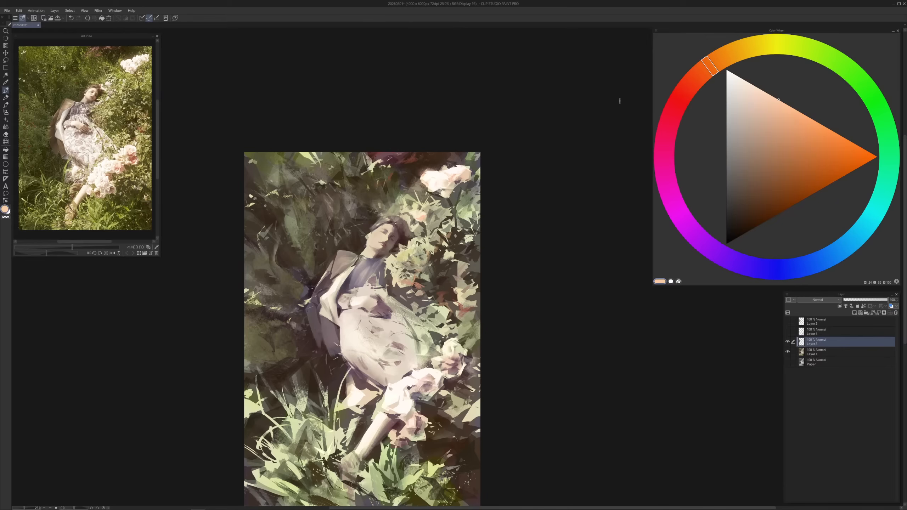
mouse_move(424, 172)
mouse_down()
mouse_move(419, 181)
mouse_move(441, 167)
mouse_up()
Paint a saturated red accent into the rose beside the skirt, mixed from its sampled dusky pink, and resample the petals
drag(445, 302, 443, 253)
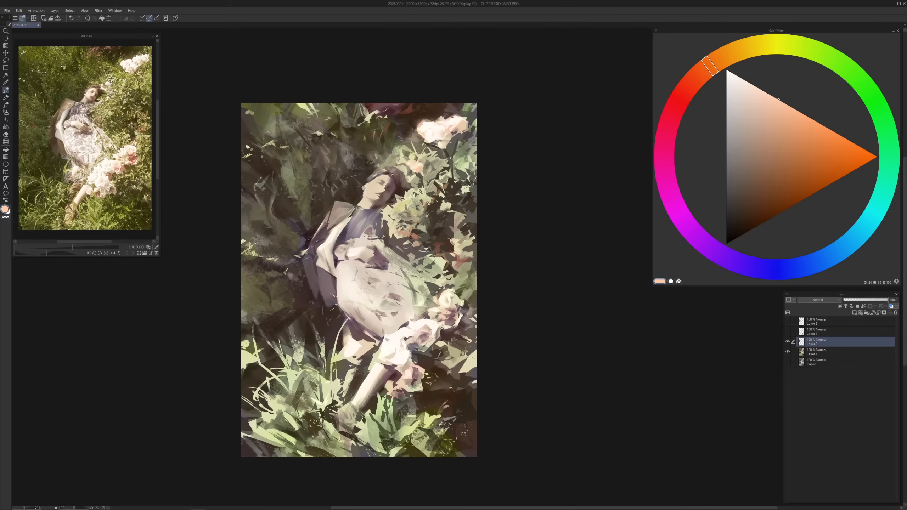
drag(419, 327, 427, 309)
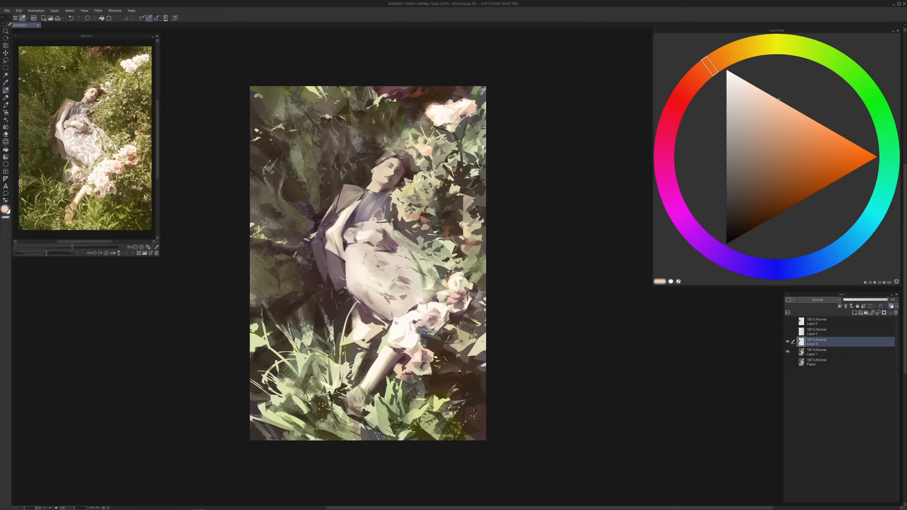
alt+click(461, 297)
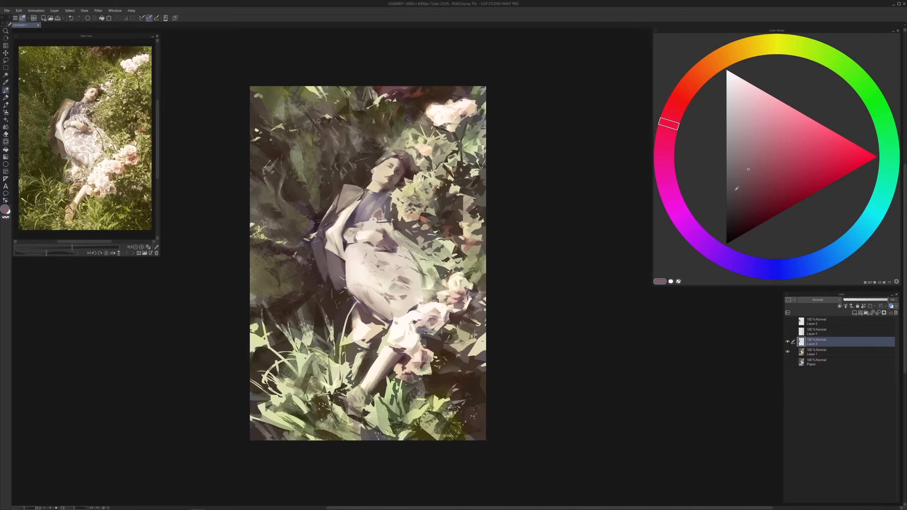
click(784, 184)
click(677, 107)
click(783, 171)
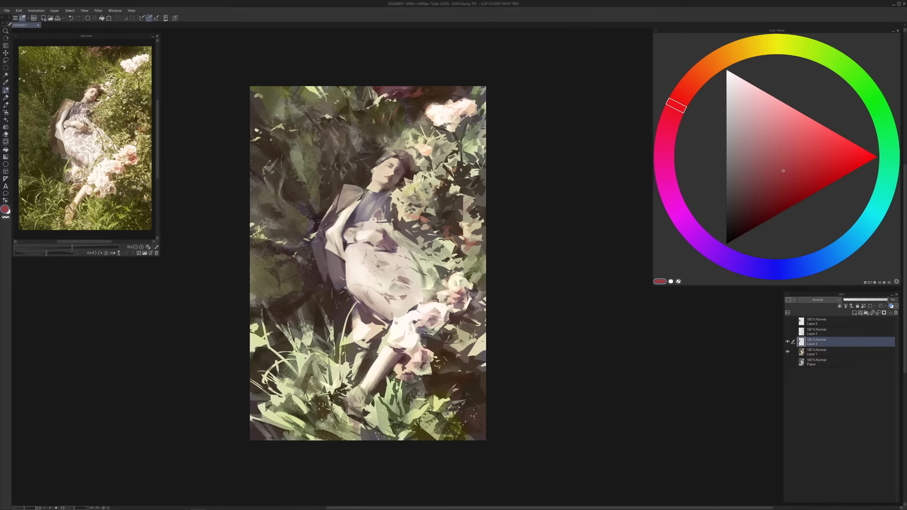
alt+click(459, 294)
alt+click(459, 299)
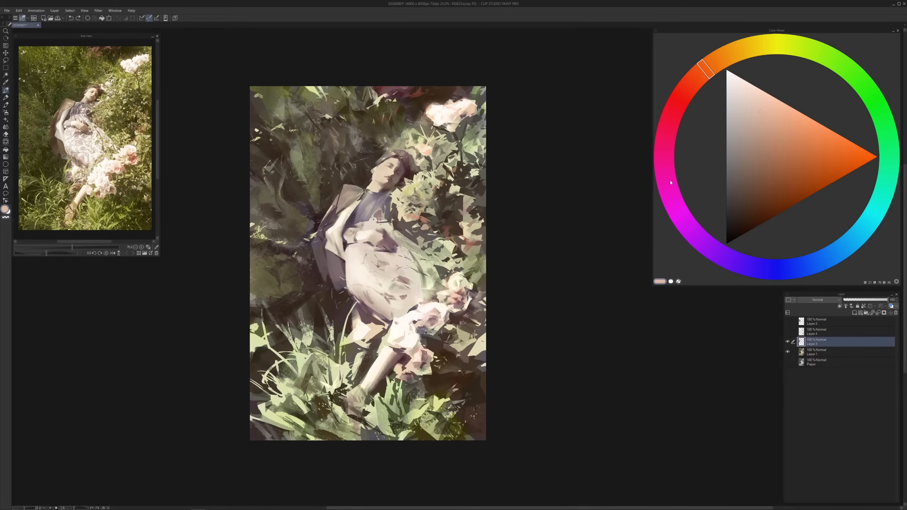
Shape the petals and shadowed underside of the rose beside the skirt with sampled reds and creams and a dark brown
alt+click(460, 299)
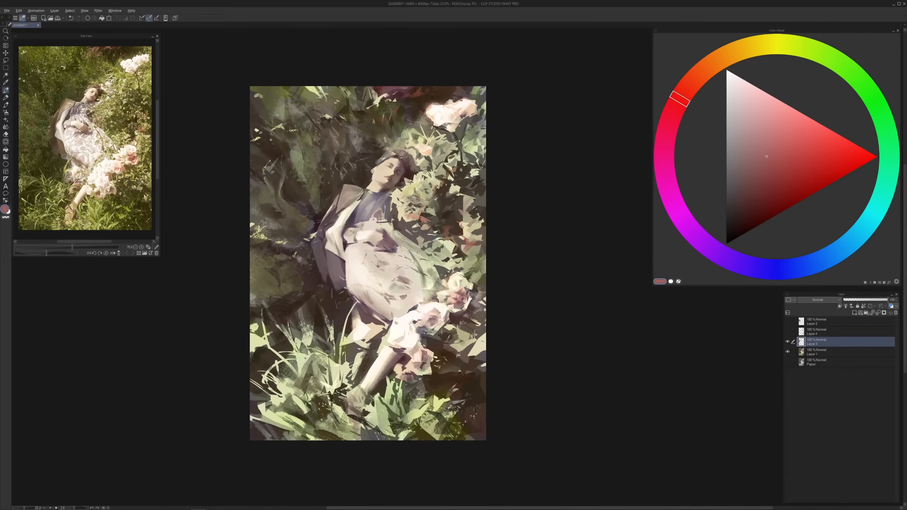
alt+click(461, 293)
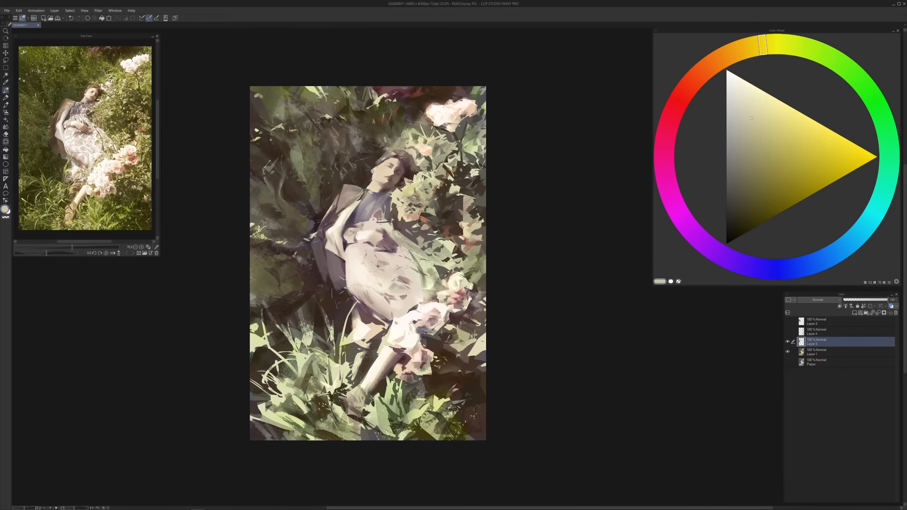
alt+click(452, 303)
alt+click(451, 305)
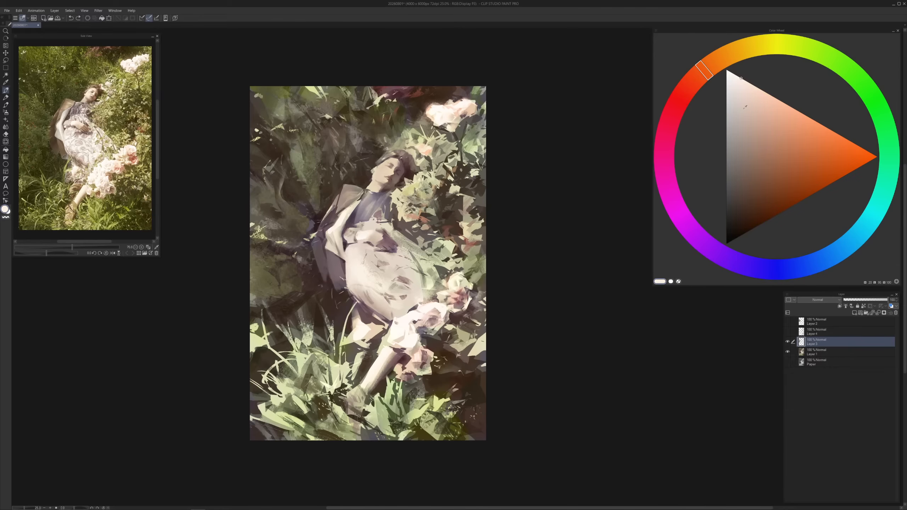
drag(465, 303, 460, 309)
alt+click(452, 310)
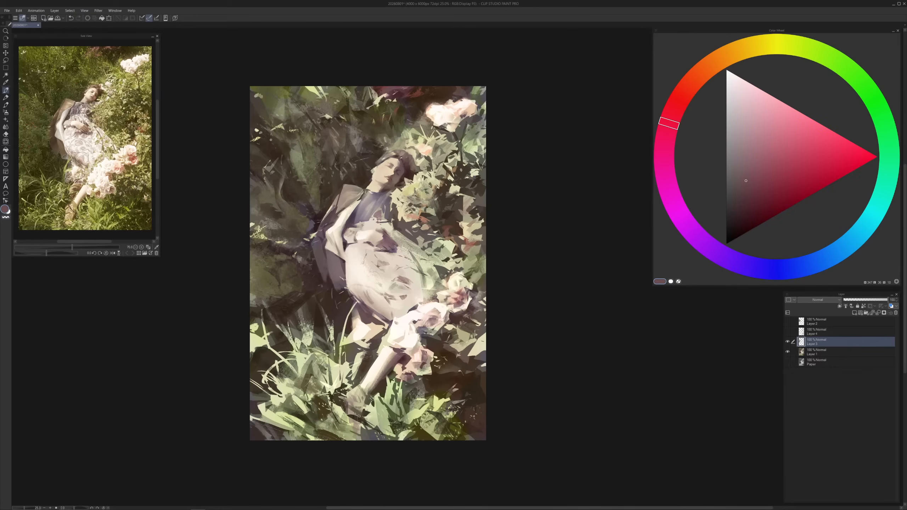
alt+click(470, 309)
click(733, 208)
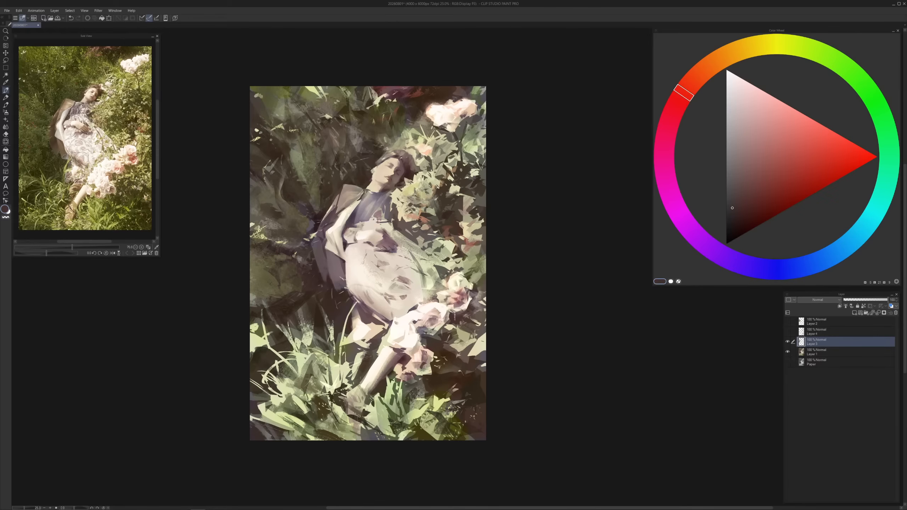
drag(451, 312, 450, 321)
Paint olive and light green grass blades beside the woman's legs with colours sampled from the foliage
alt+click(272, 274)
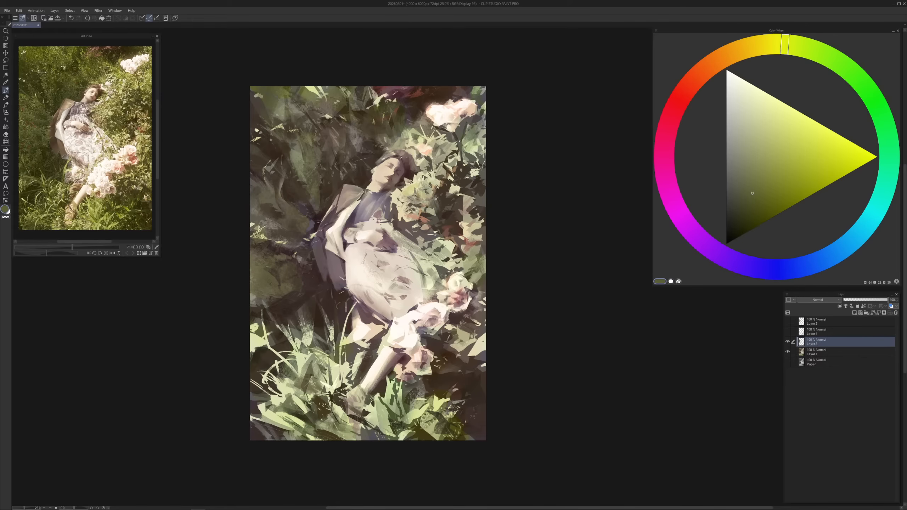
drag(349, 316, 338, 337)
alt+click(343, 337)
drag(393, 374, 393, 386)
alt+click(390, 388)
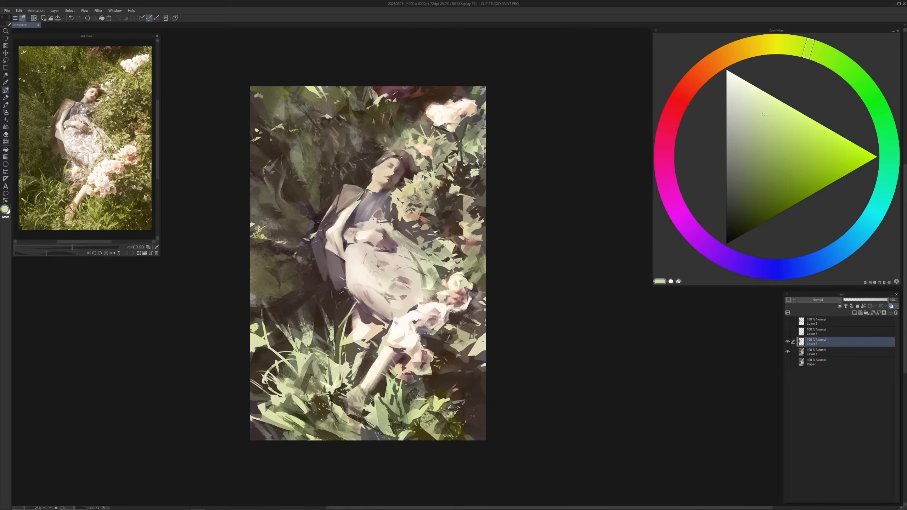
Refine the flowers over the woman's leg with sampled muted brown and petal tones, adding near-white strokes along the upper petals
alt+click(403, 362)
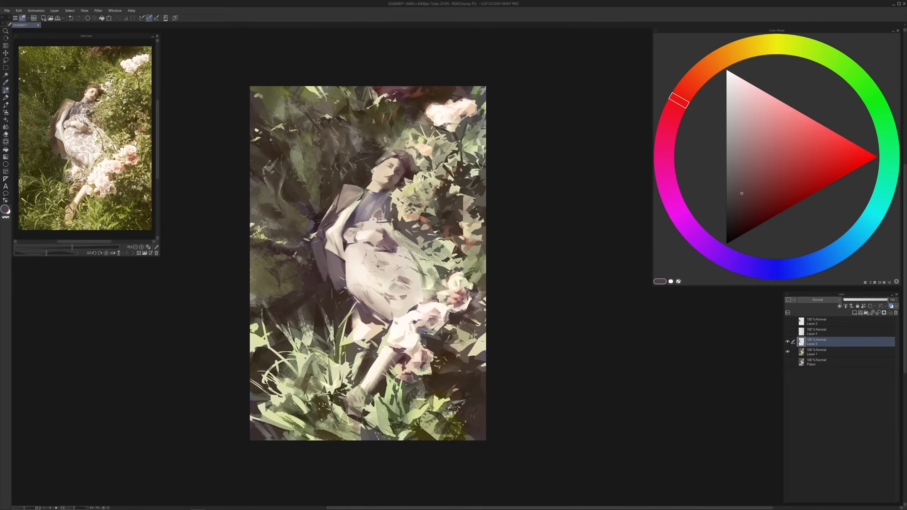
alt+click(403, 349)
alt+click(406, 351)
alt+click(411, 314)
mouse_move(411, 314)
mouse_down()
mouse_move(424, 326)
mouse_move(431, 312)
mouse_up()
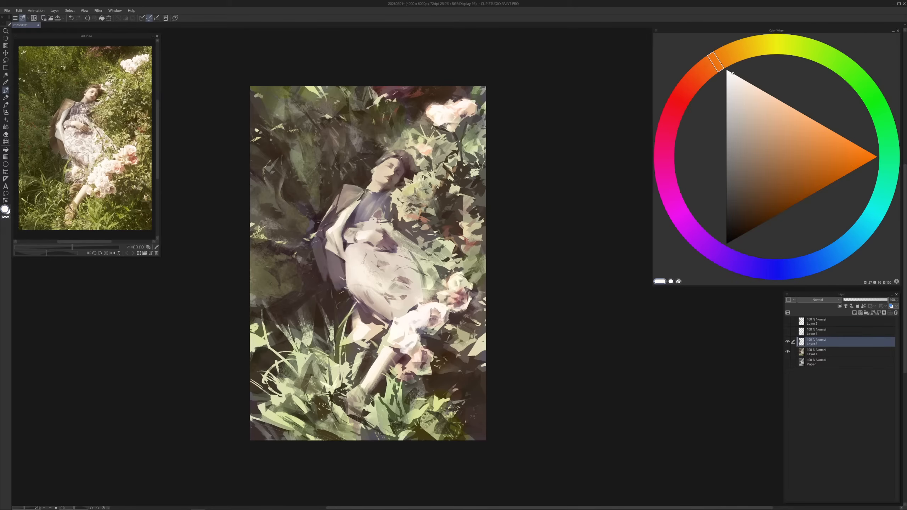
Define the centre of the white rose at the skirt's hem with sampled dusky red, a lighter pink and near-white
alt+click(435, 315)
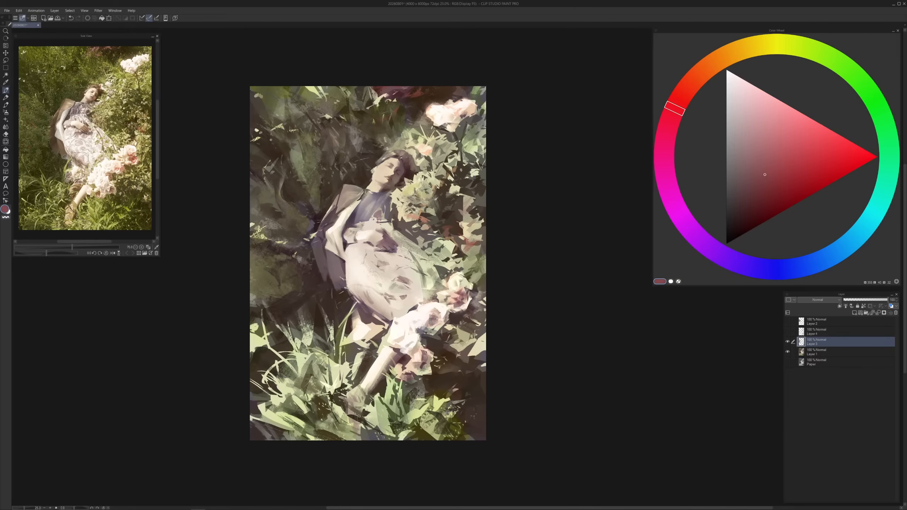
alt+click(435, 315)
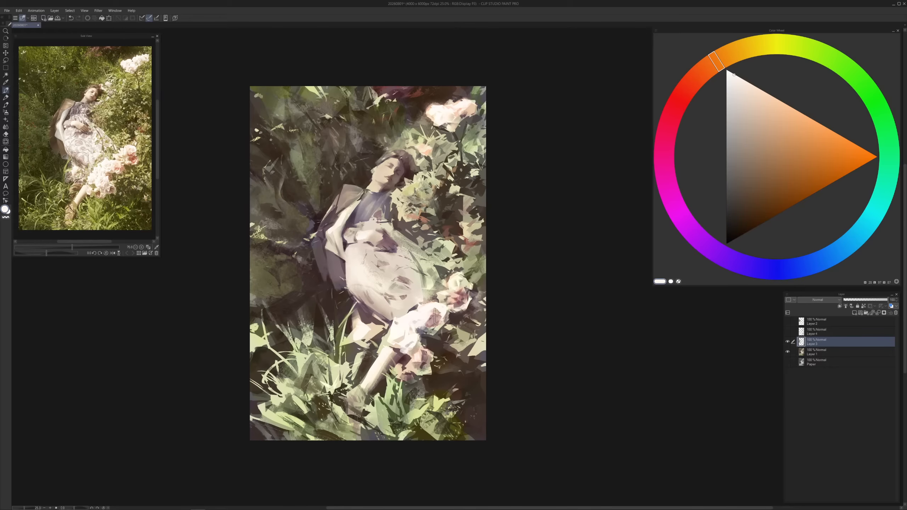
alt+click(447, 317)
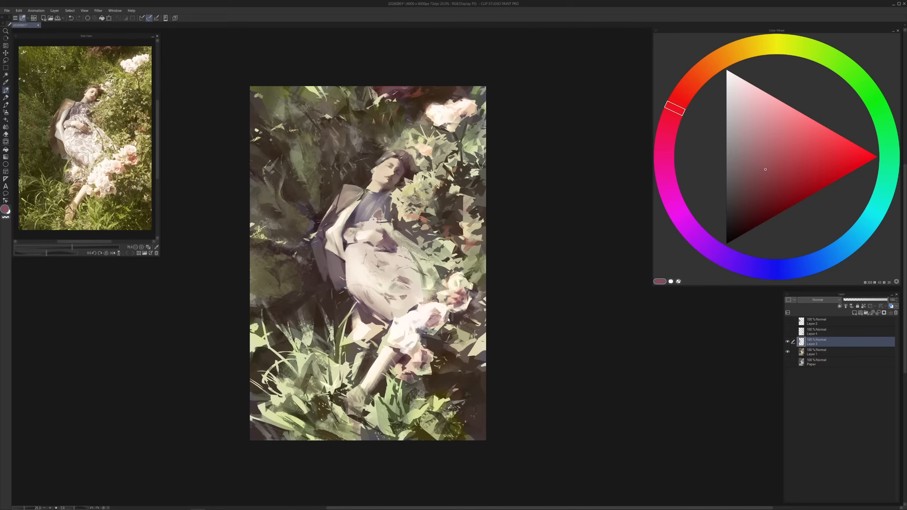
drag(428, 318, 439, 316)
click(764, 112)
alt+click(424, 319)
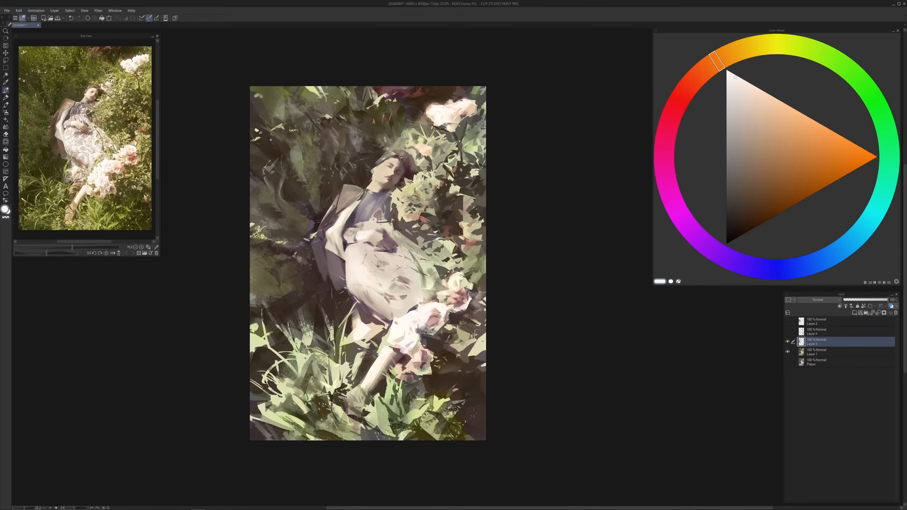
Refine the petals of the white rose at the skirt's hem and its neighbour with sampled pink, peach and near-white tones
alt+click(435, 322)
alt+click(439, 319)
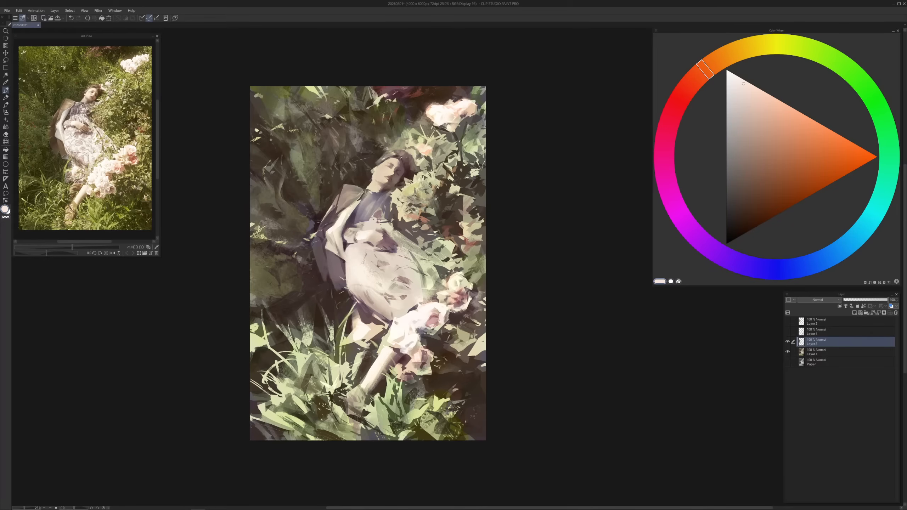
alt+click(432, 308)
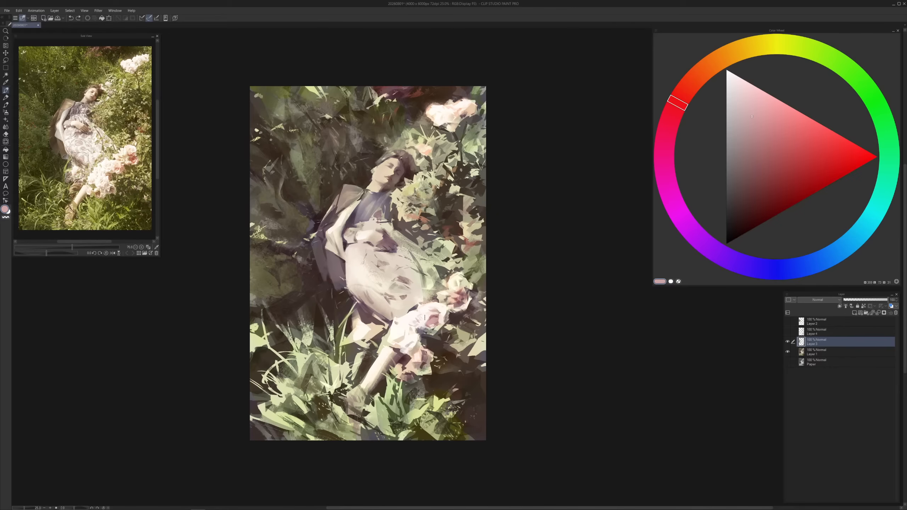
alt+click(425, 315)
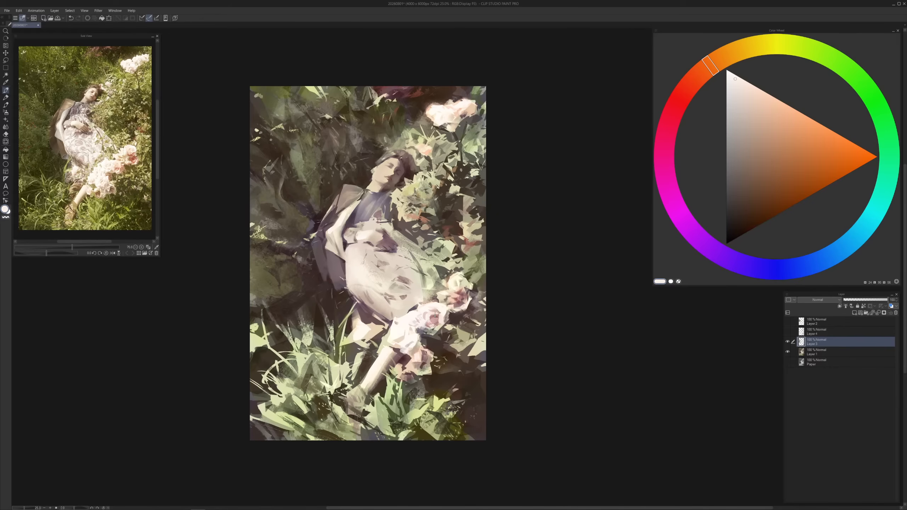
drag(435, 313, 434, 323)
key(ctrl+z)
drag(430, 313, 439, 326)
mouse_move(452, 300)
mouse_down()
mouse_move(438, 291)
mouse_move(448, 292)
mouse_up()
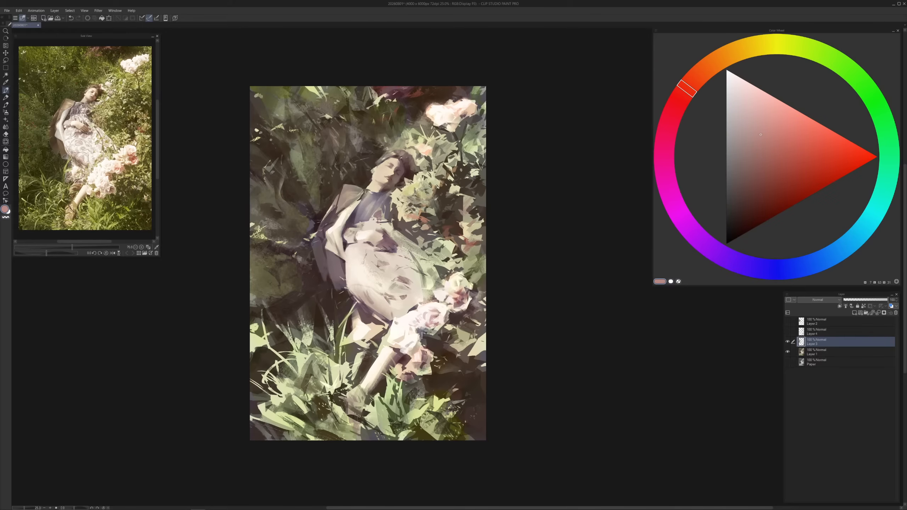
Shape the flowers over the woman's leg with dusky red and near-white strokes, sampling dark red, grey and light green nearby
drag(422, 330, 429, 352)
drag(420, 321, 425, 334)
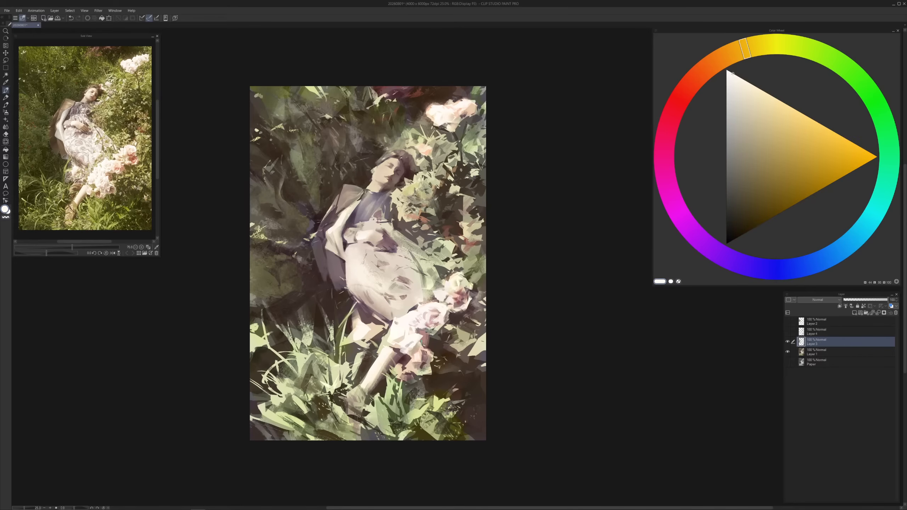
drag(431, 354, 432, 360)
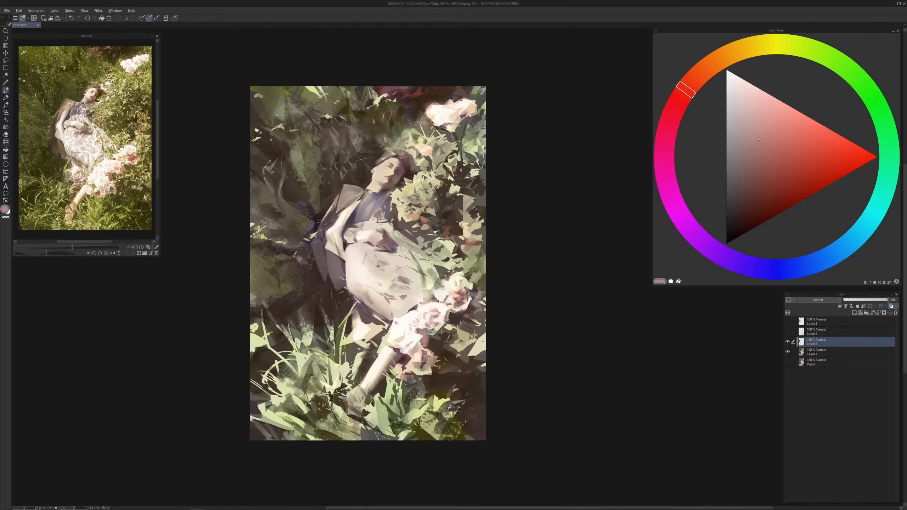
alt+click(429, 363)
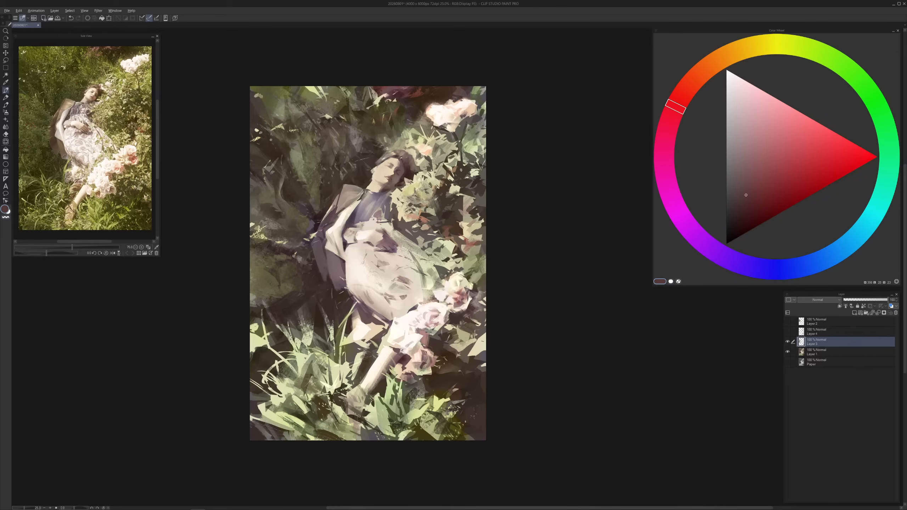
alt+click(402, 352)
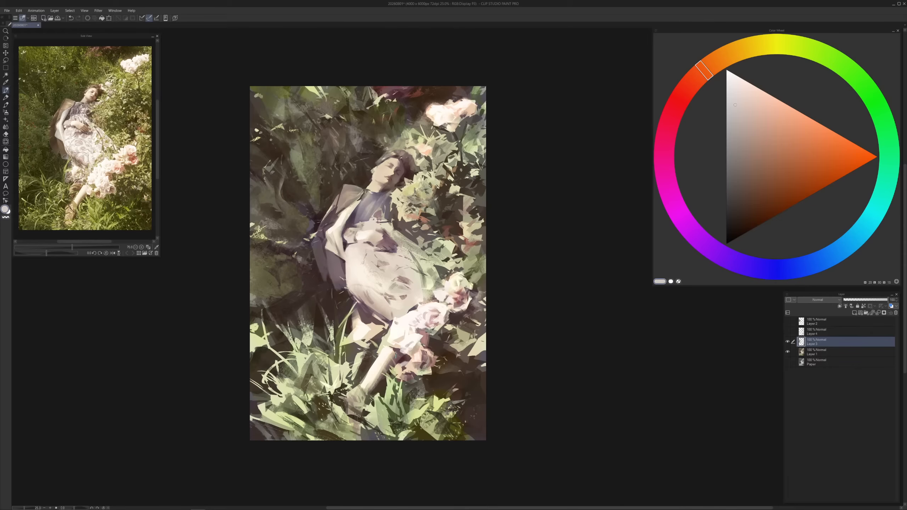
alt+click(401, 356)
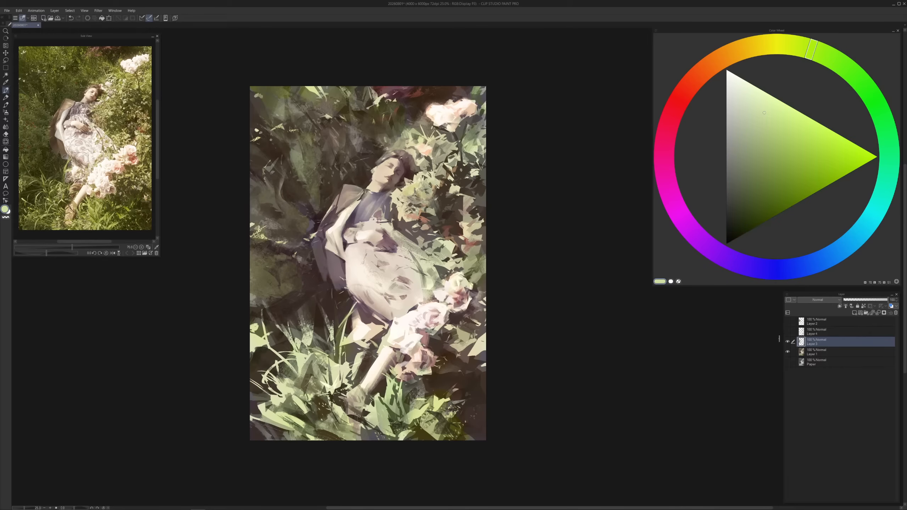
Merge the painted layer down and fill a layer in Color mode above it with neutral grey
key(ctrl+e)
click(818, 299)
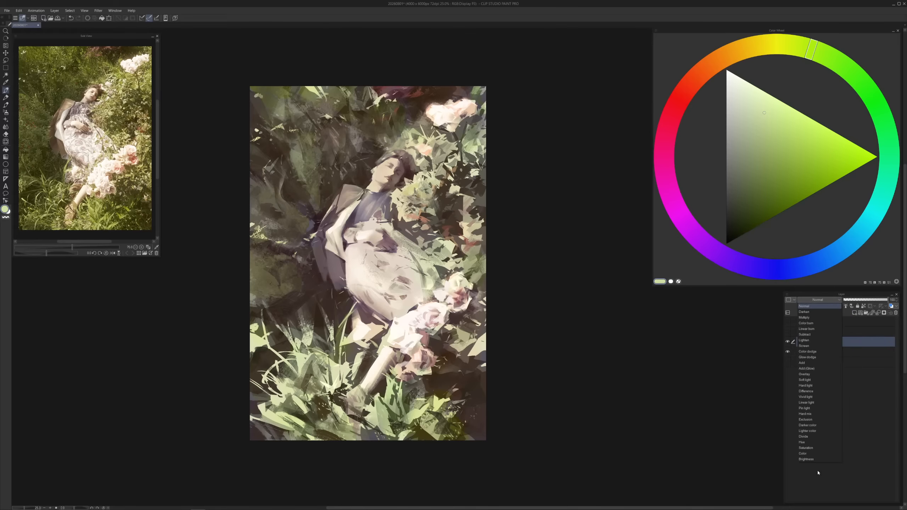
click(814, 454)
key(c)
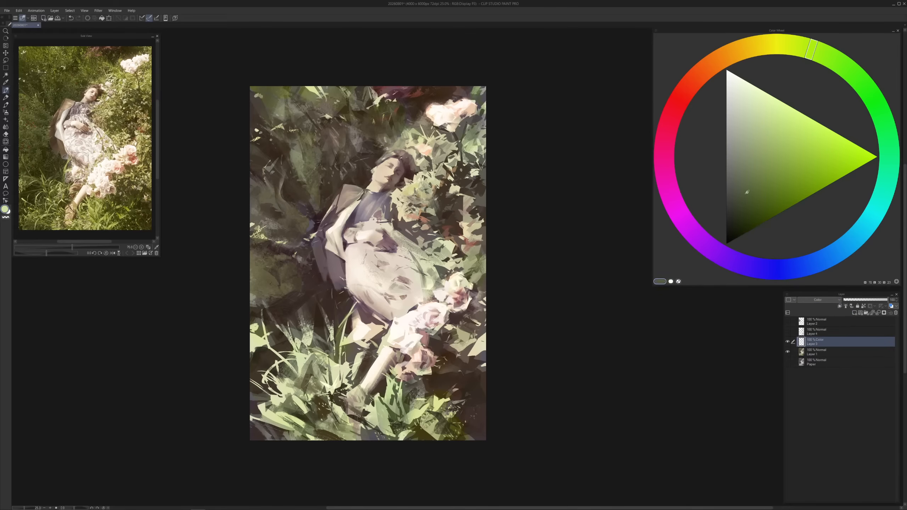
key(g)
key(alt+BackSpace)
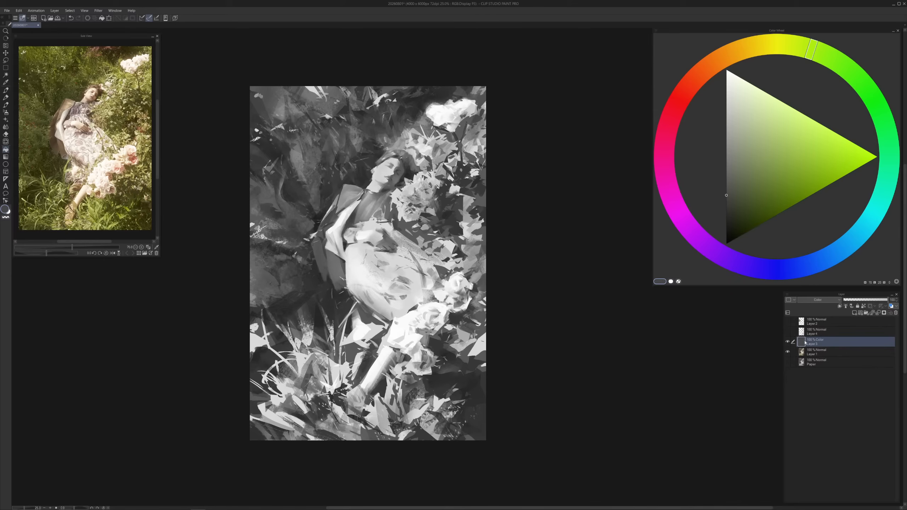
Hide the grey Color layer and rework the foliage above the woman's head on Layer 1 with sampled yellow-green and dark olive
click(788, 341)
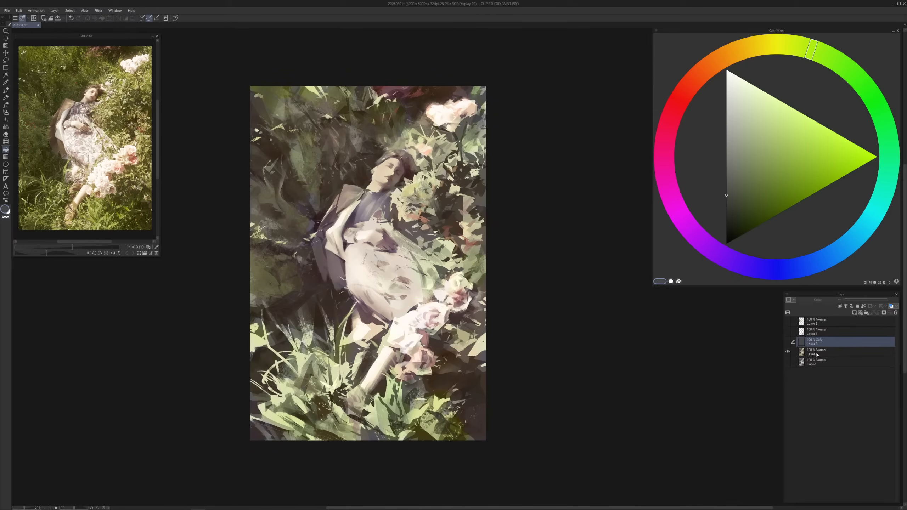
click(821, 351)
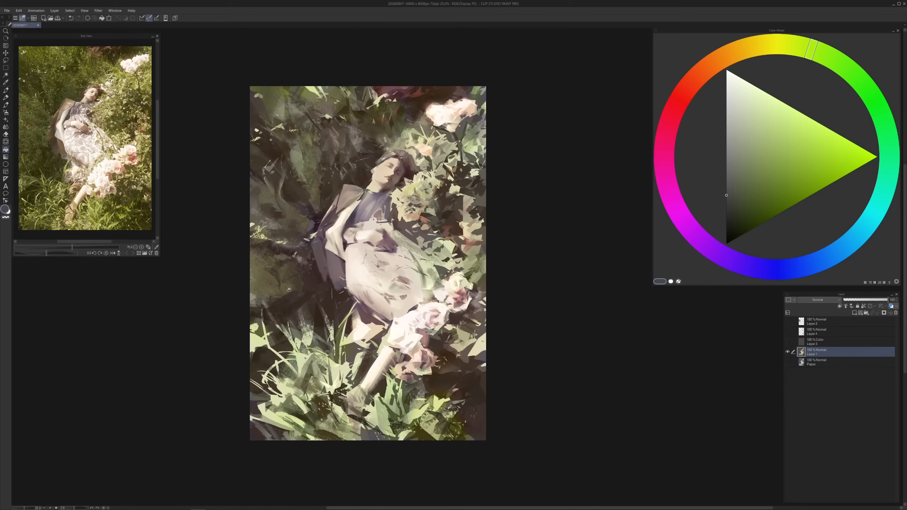
key(p)
alt+click(414, 132)
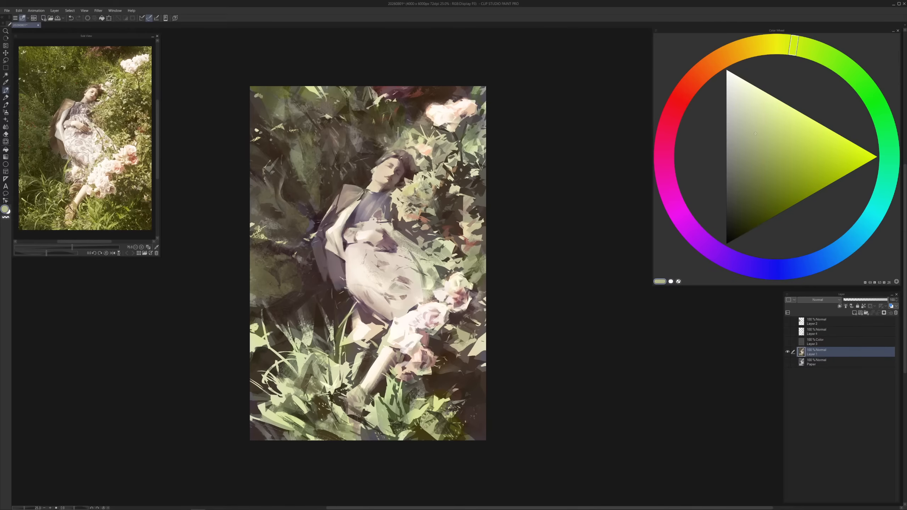
alt+click(402, 124)
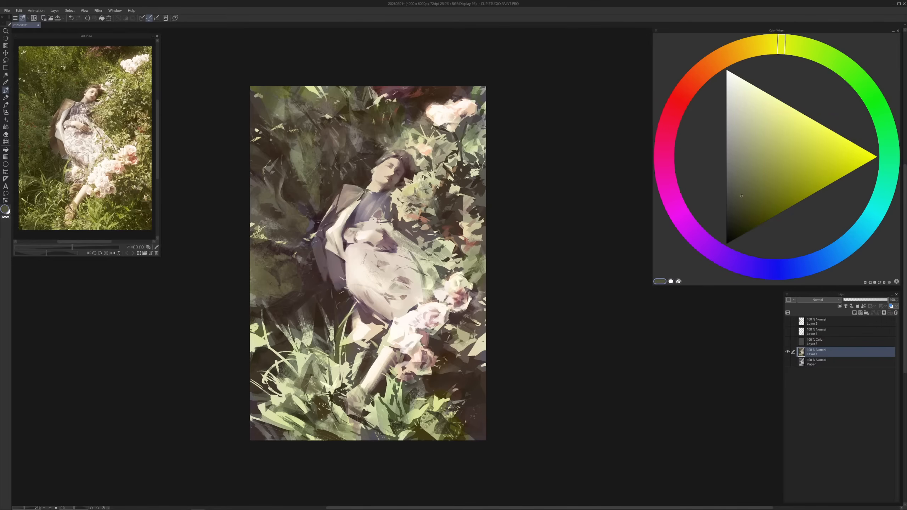
alt+click(401, 133)
click(791, 51)
click(740, 216)
alt+click(401, 120)
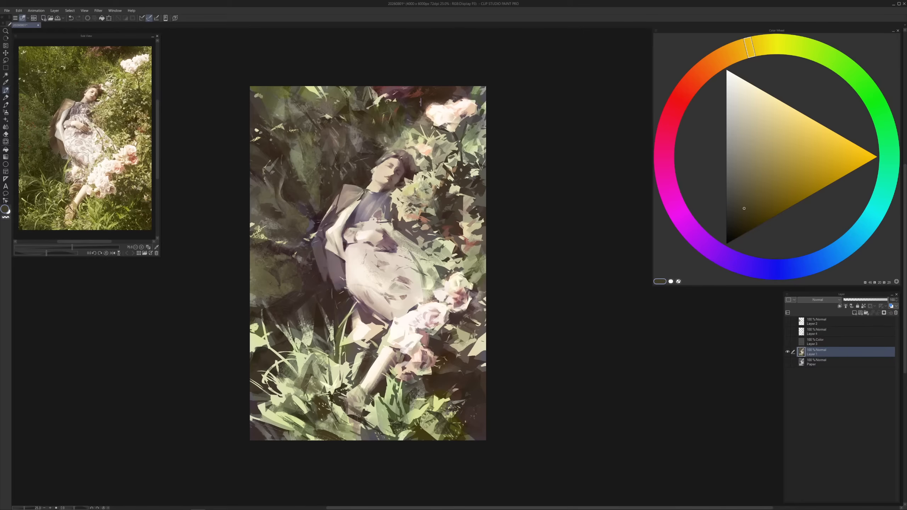
Refine the dark foliage beside the upper white roses with sampled deep browns
alt+click(421, 102)
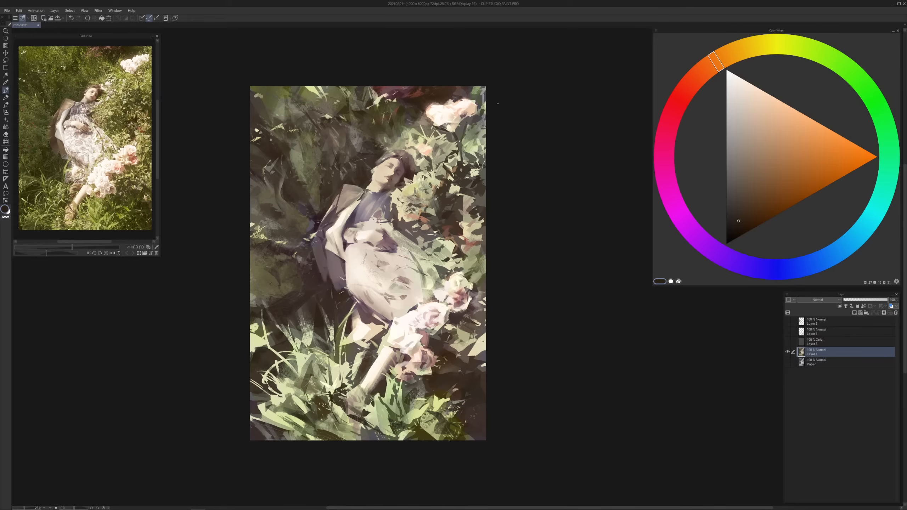
alt+click(421, 96)
alt+click(447, 89)
alt+click(424, 96)
alt+click(423, 95)
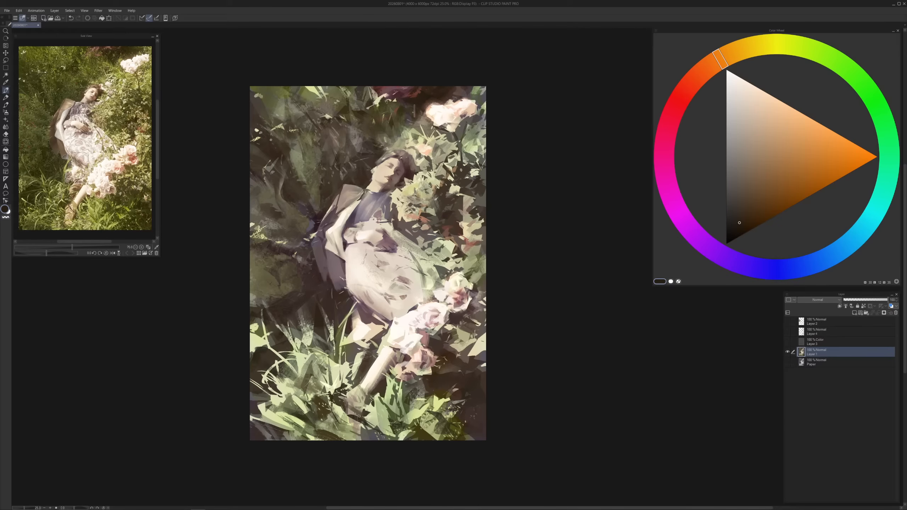
alt+click(428, 100)
alt+click(423, 102)
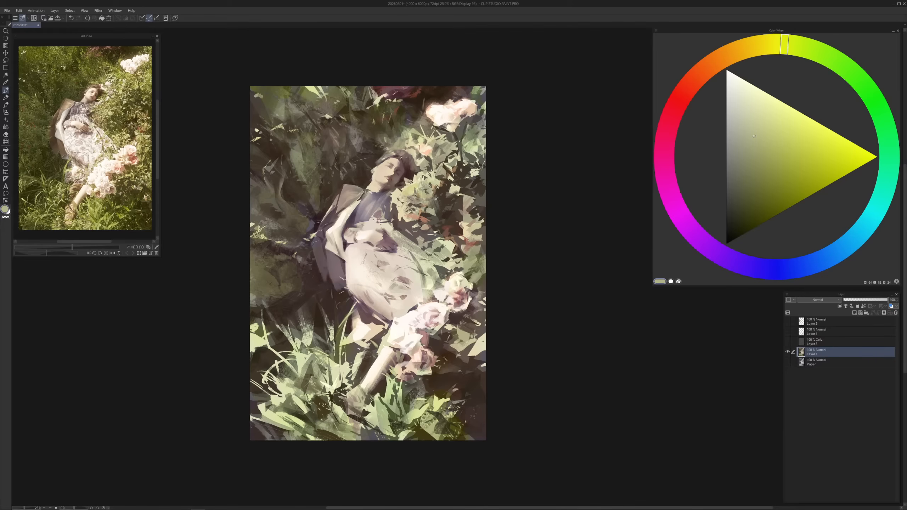
Touch up the leaves and shadows at the painting's upper edge with sampled pale yellow-green and dark brown, undoing the last stroke
alt+click(311, 88)
alt+click(305, 91)
drag(306, 87, 309, 88)
alt+click(317, 86)
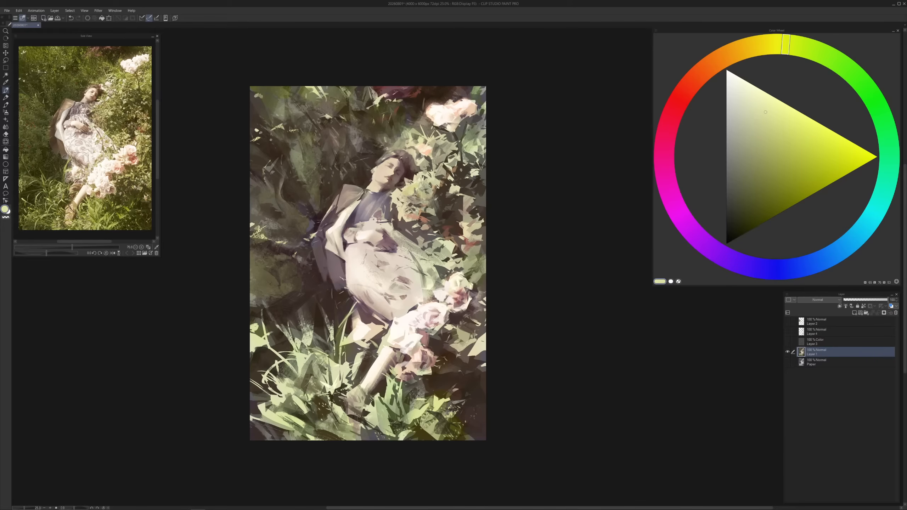
alt+click(317, 95)
alt+click(323, 112)
alt+click(324, 110)
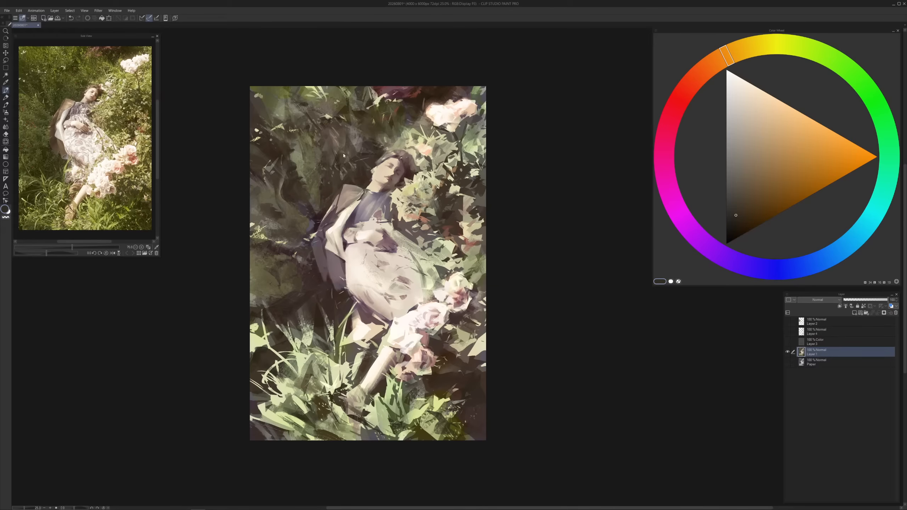
key(ctrl+z)
click(739, 222)
alt+click(302, 197)
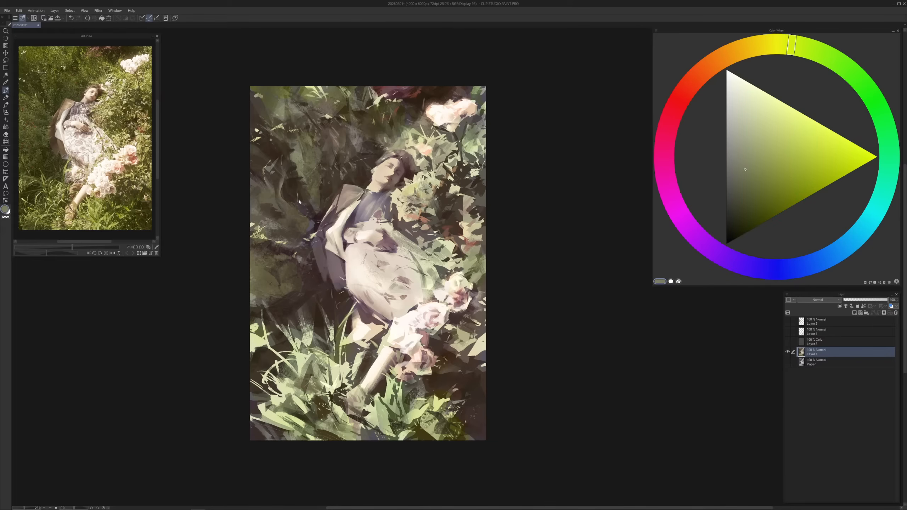
drag(297, 183, 303, 214)
key(ctrl+z)
drag(298, 186, 298, 202)
key(ctrl+z)
Rework the shadowed background foliage beside the woman's shoulder with sampled olive and a dark purplish grey
alt+click(290, 197)
alt+click(292, 206)
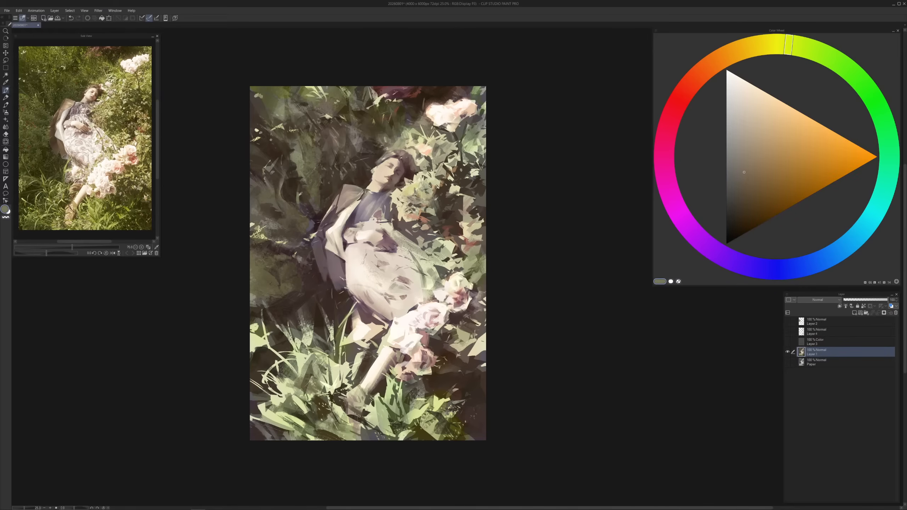
alt+click(310, 209)
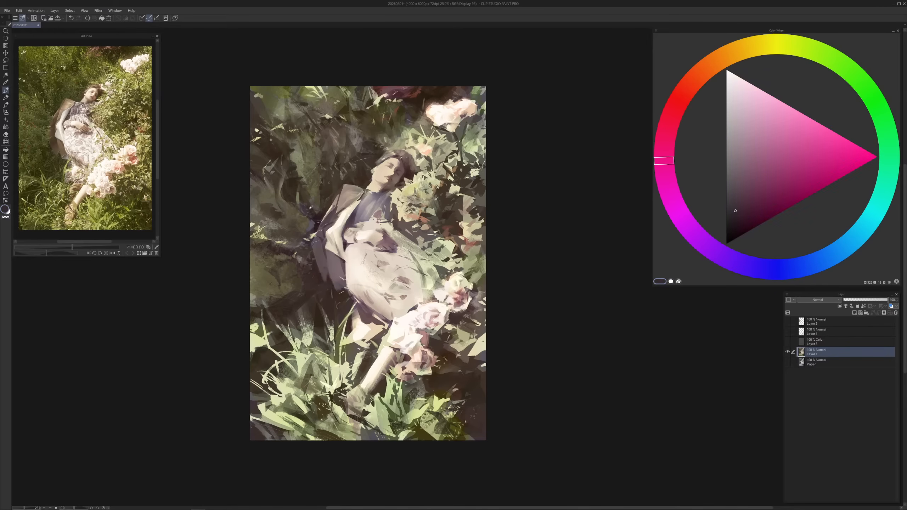
drag(299, 208, 301, 214)
Darken the foreground grass with a light olive grey on a new Multiply layer and merge it into the painting
scroll(373, 388, down, 1)
drag(373, 388, 372, 344)
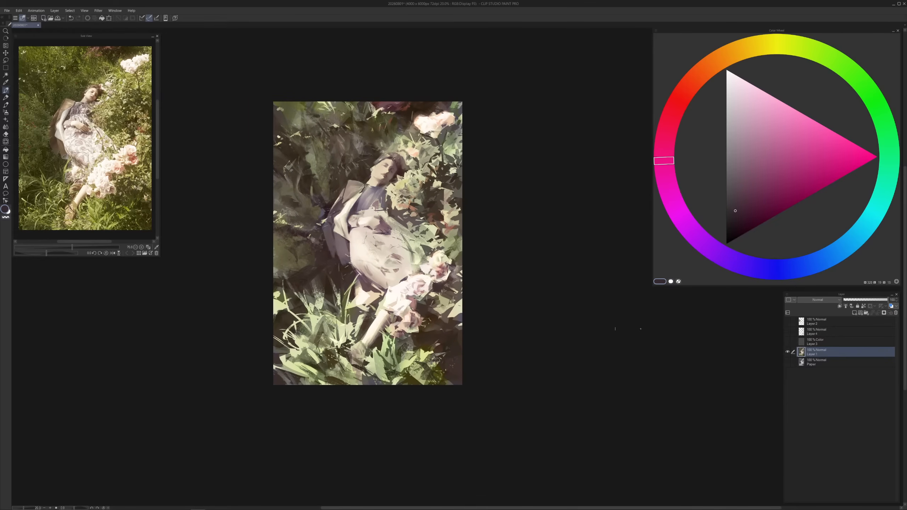
click(854, 313)
click(827, 302)
click(817, 322)
alt+click(296, 246)
click(736, 124)
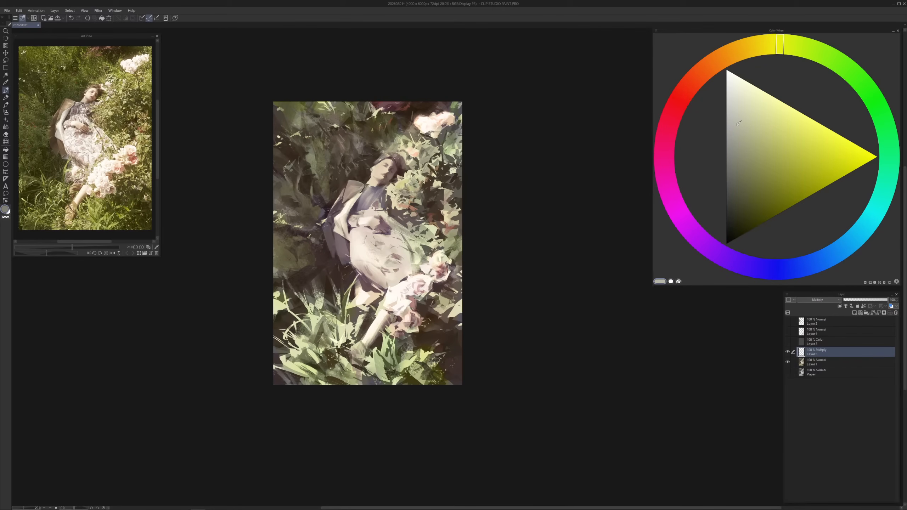
mouse_move(322, 289)
mouse_down()
mouse_move(299, 391)
mouse_move(343, 321)
mouse_move(300, 397)
mouse_up()
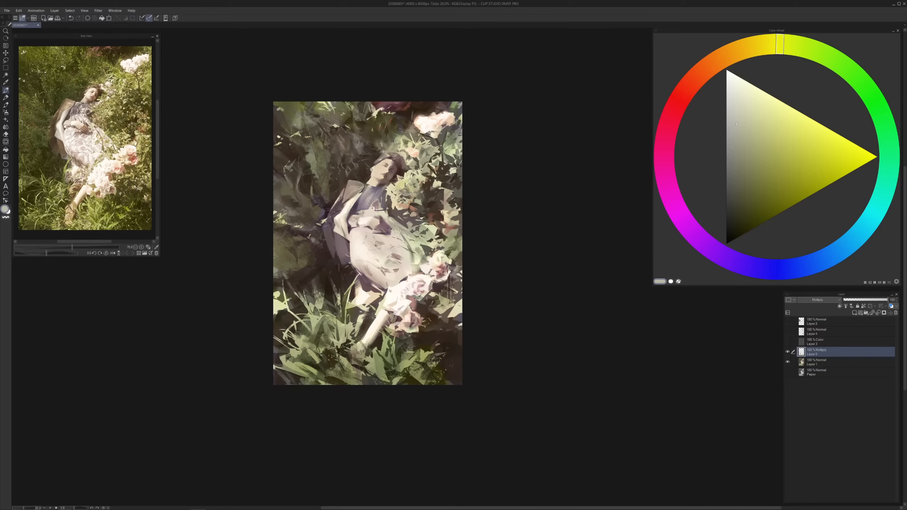
key(ctrl+e)
Sample pale yellow from the flowers beside the woman's head and a hair tone, and choose a deeper dark red
alt+click(410, 181)
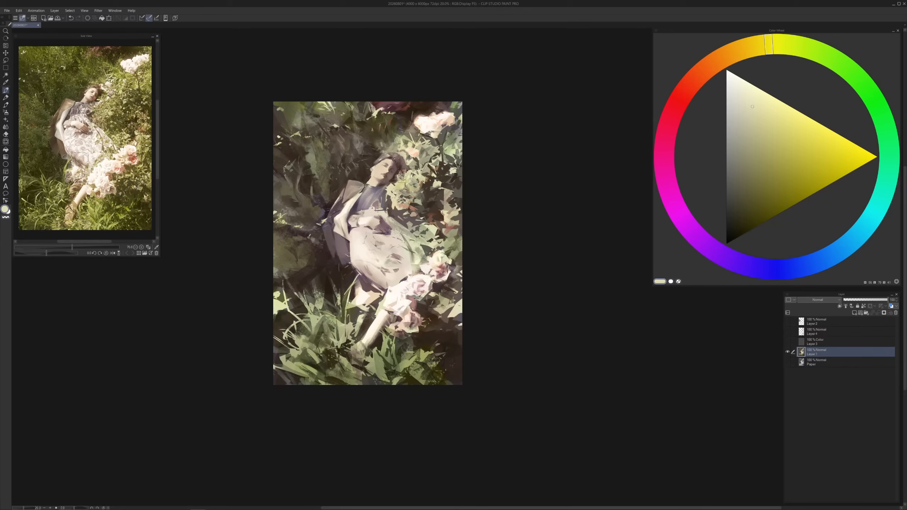
scroll(420, 182, up, 2)
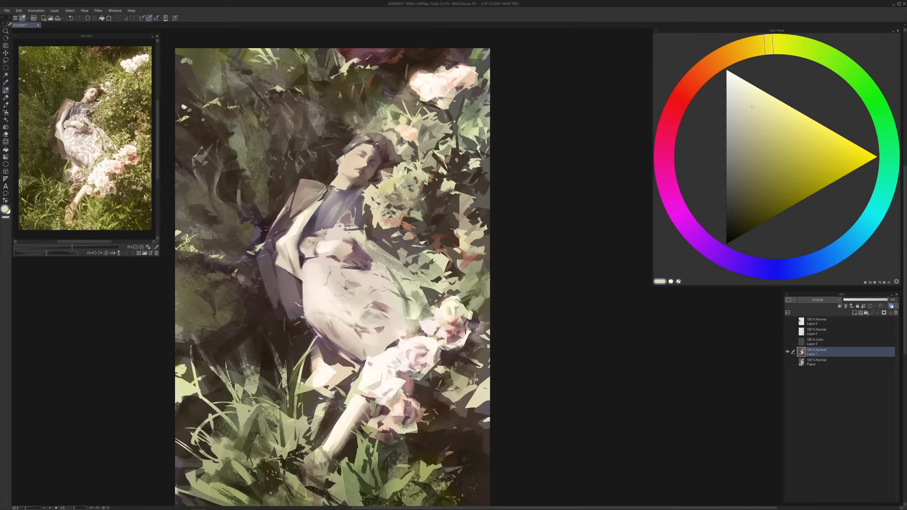
alt+click(374, 162)
click(769, 195)
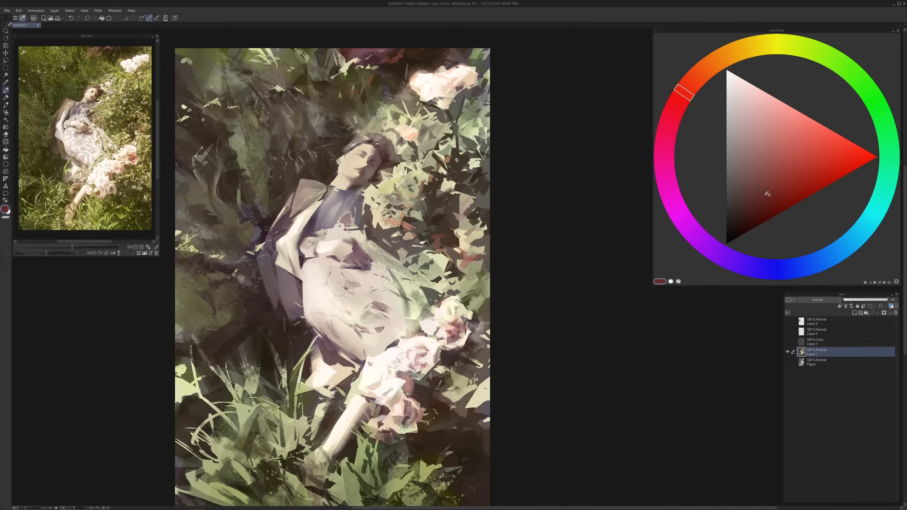
scroll(489, 179, up, 1)
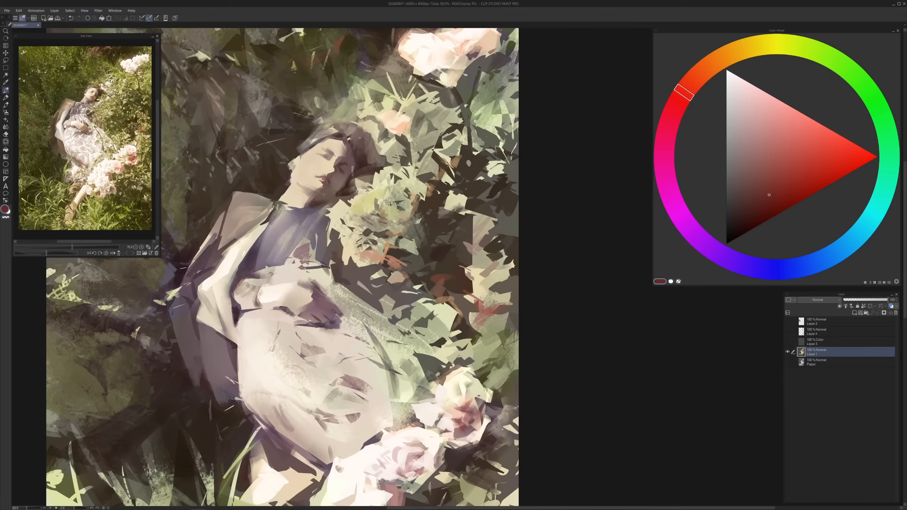
Refine the woman's hair and the edge of her face with sampled dark browns, a near-black and a pale skin tone
alt+click(347, 166)
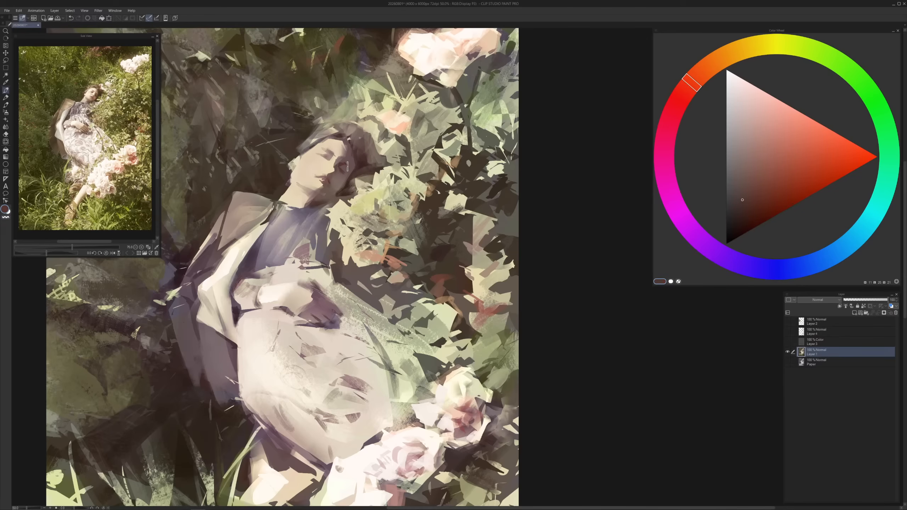
alt+click(354, 167)
alt+click(369, 164)
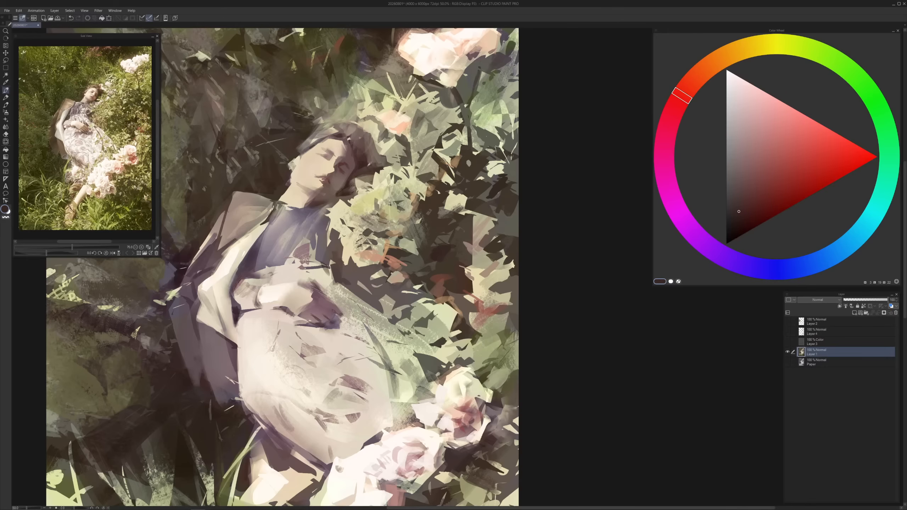
click(735, 225)
click(736, 228)
alt+click(334, 175)
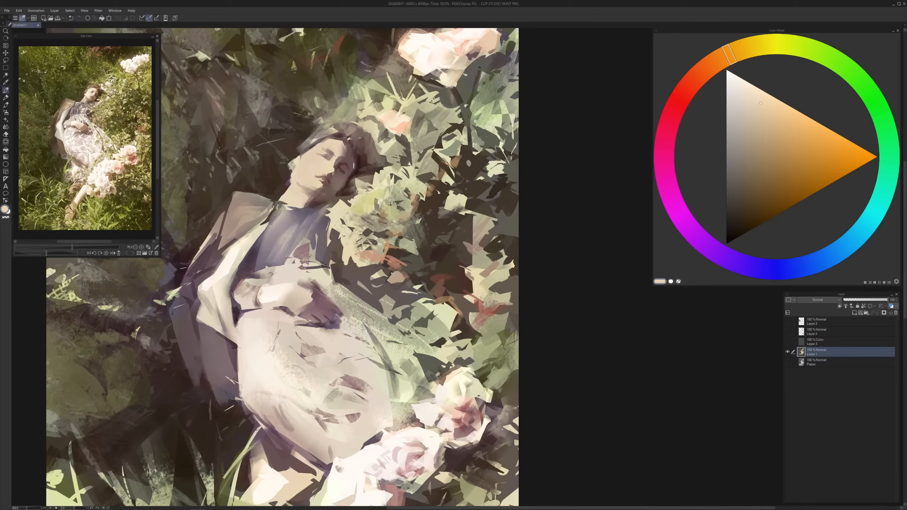
Refine the woman's nose, eye and cheek with sampled greyish browns, pale skin tones and a reddish orange
alt+click(336, 171)
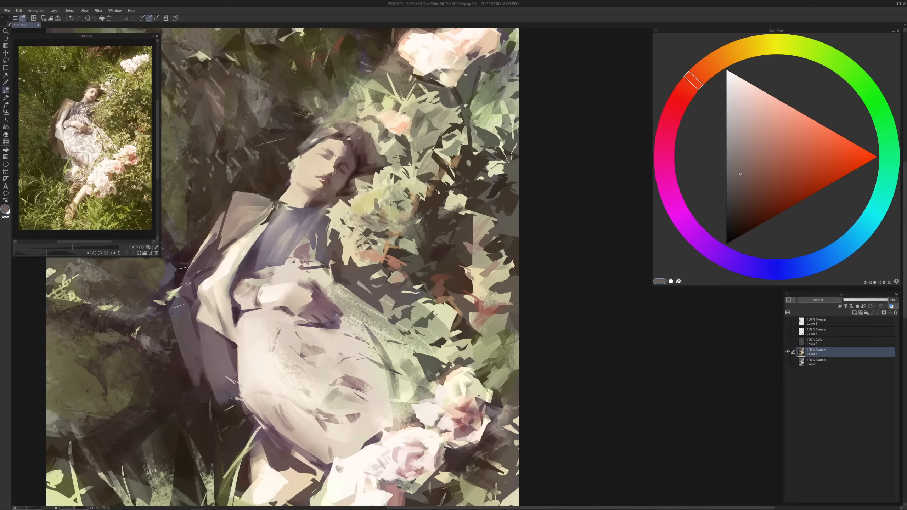
alt+click(328, 174)
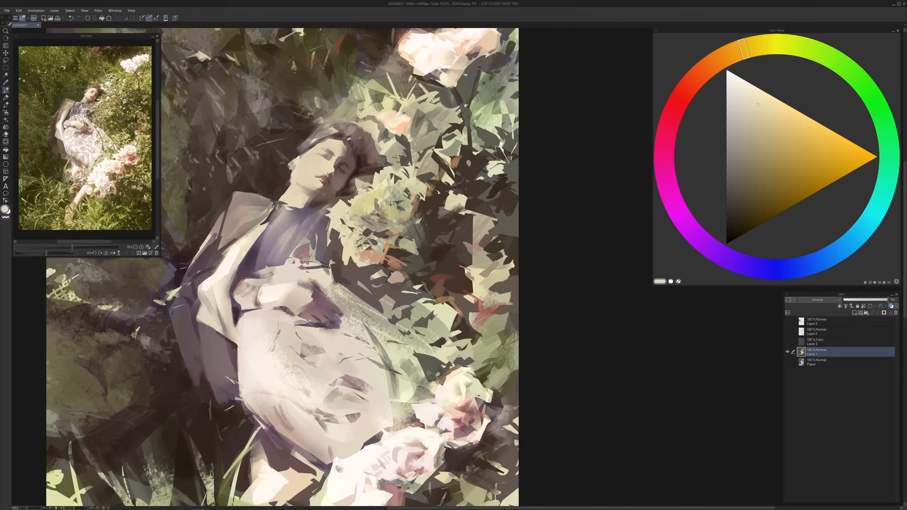
alt+click(331, 174)
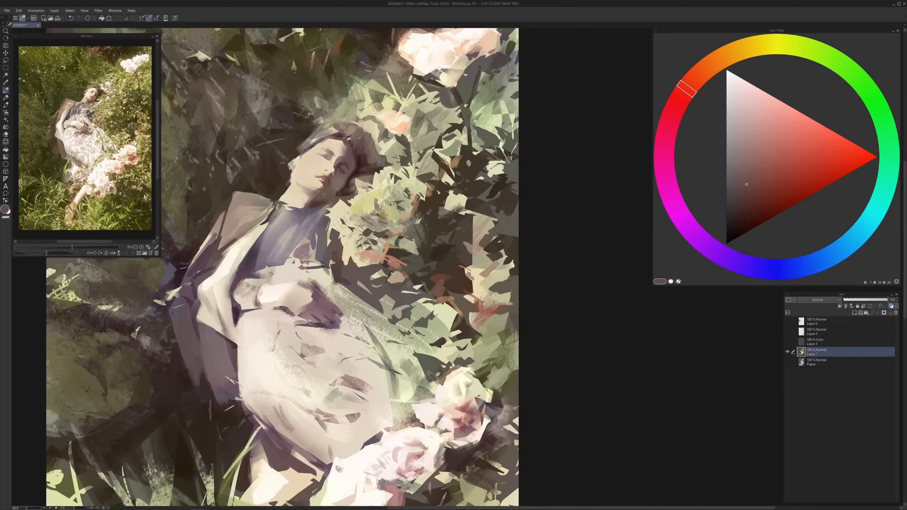
alt+click(329, 171)
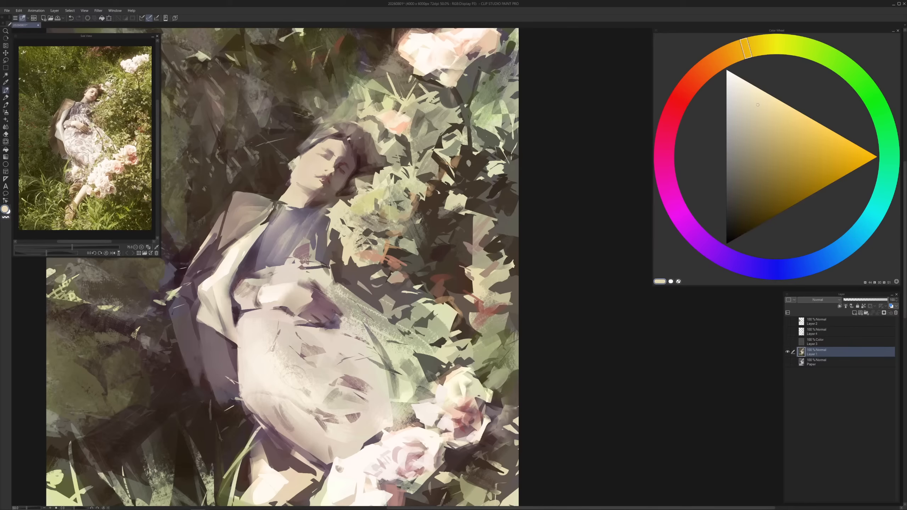
alt+click(343, 163)
alt+click(321, 161)
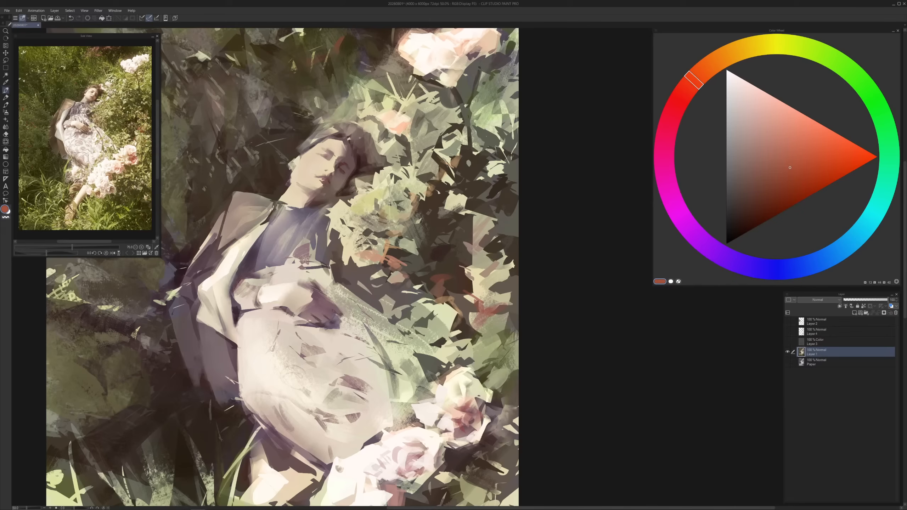
alt+click(301, 192)
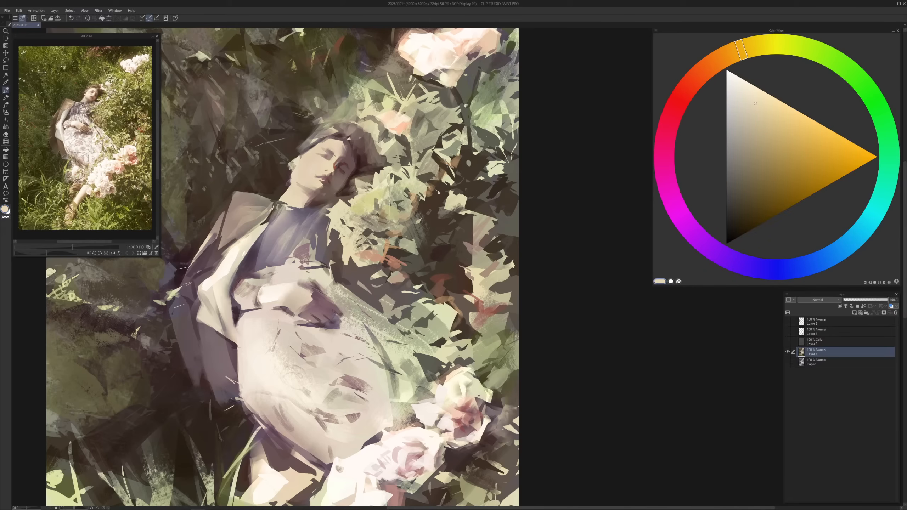
alt+click(336, 166)
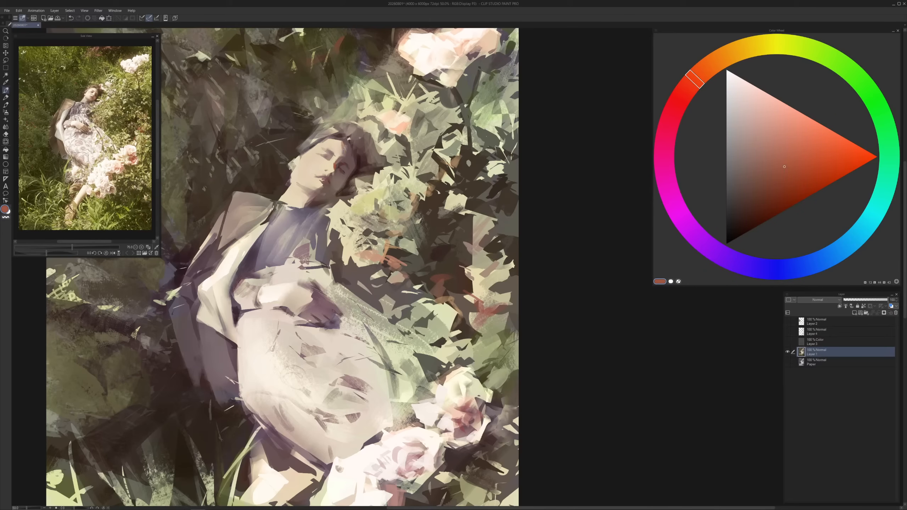
Warm the woman's hairline with reddish orange and rework the front of her hair with sampled skin and hair tones
mouse_move(343, 141)
mouse_down()
mouse_move(334, 139)
mouse_move(343, 141)
mouse_up()
alt+click(319, 141)
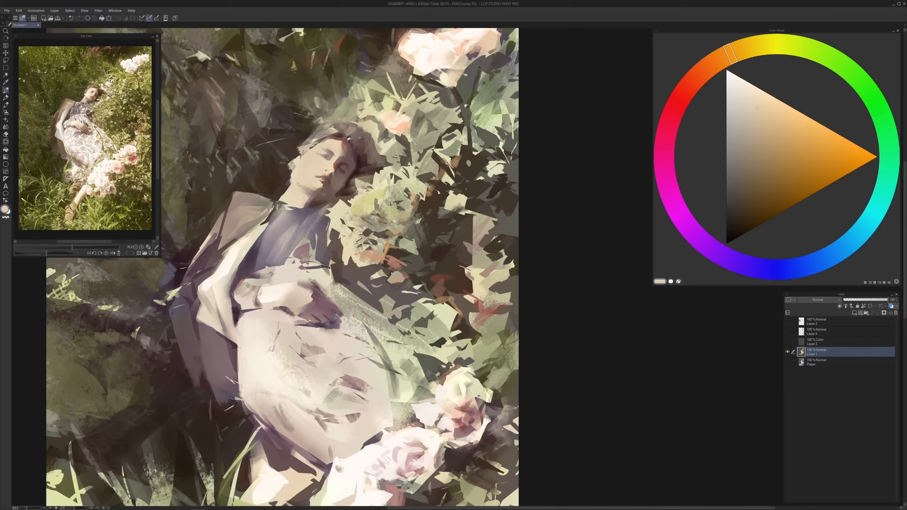
alt+click(294, 147)
mouse_move(305, 145)
mouse_down()
mouse_move(297, 153)
mouse_move(350, 132)
mouse_move(328, 124)
mouse_move(345, 125)
mouse_up()
alt+click(308, 151)
alt+click(321, 138)
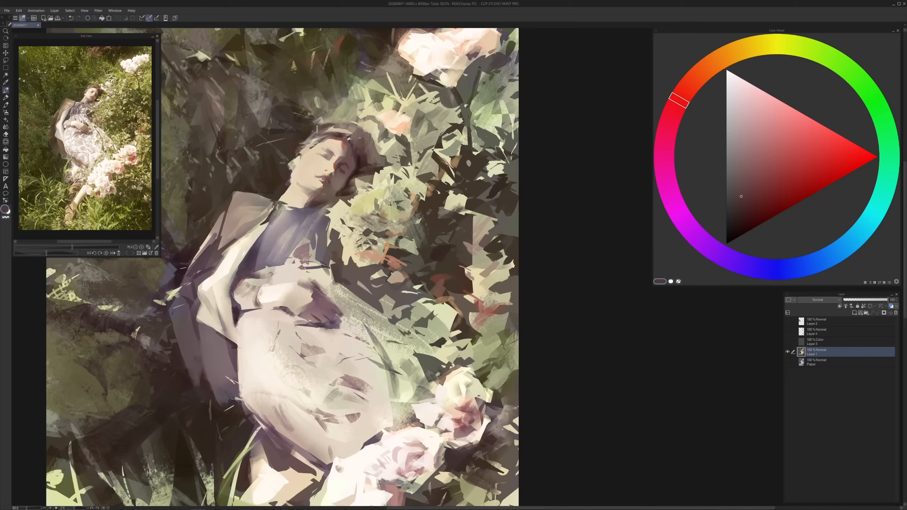
Rework the upper edge of the hair and the background just above it with sampled dark olive and brown tones
alt+click(330, 117)
alt+click(319, 96)
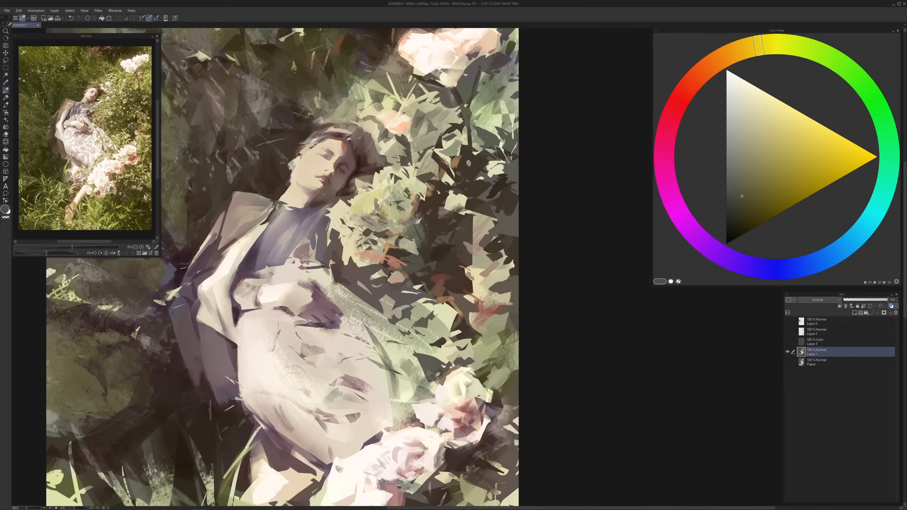
drag(324, 119, 328, 110)
alt+click(328, 96)
drag(328, 96, 329, 113)
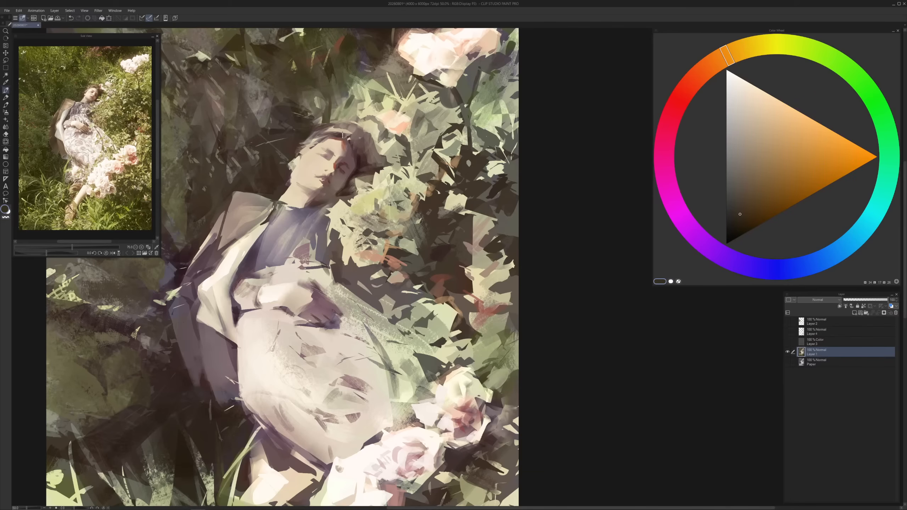
Sharpen the edge of the woman's ear, jaw and neck with near-black browns and sampled pale skin tones
click(744, 222)
alt+click(291, 166)
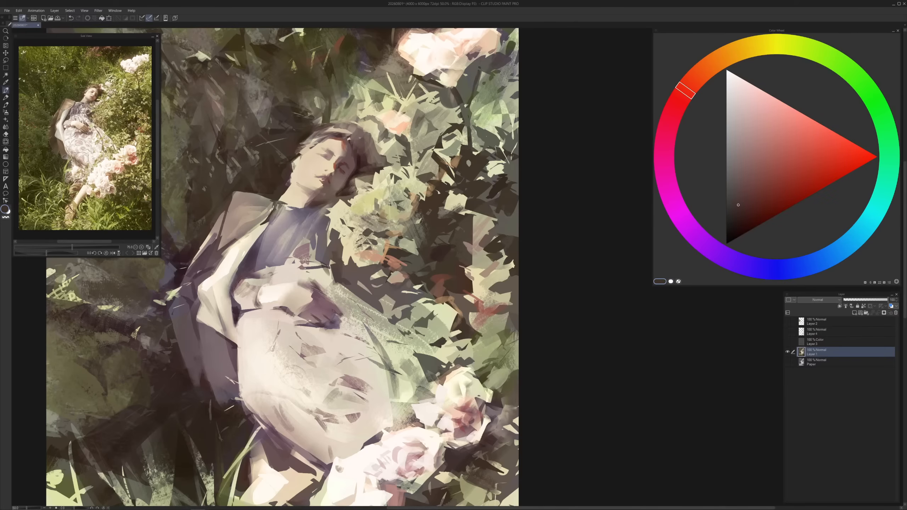
alt+click(291, 170)
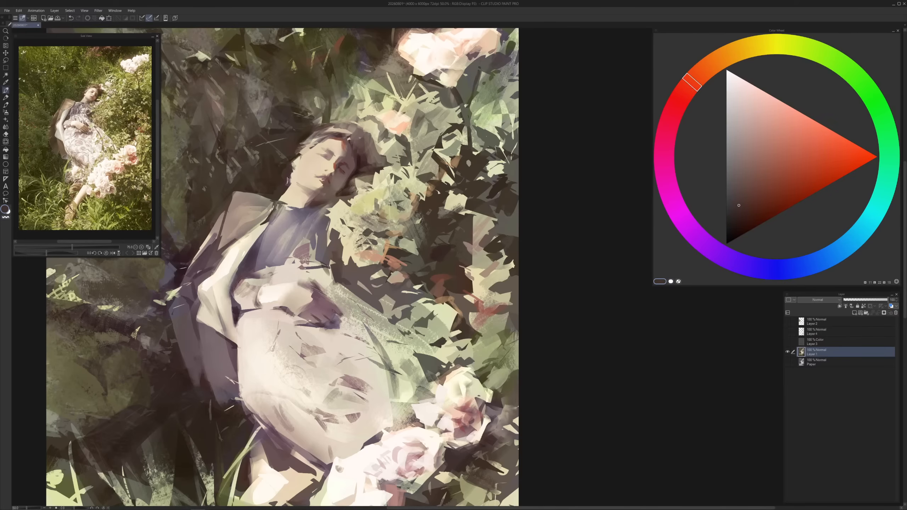
alt+click(291, 175)
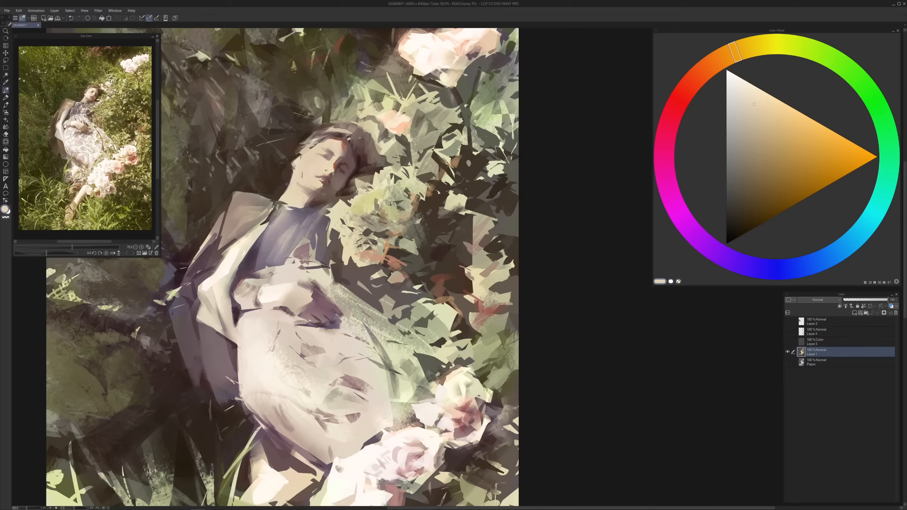
alt+click(295, 178)
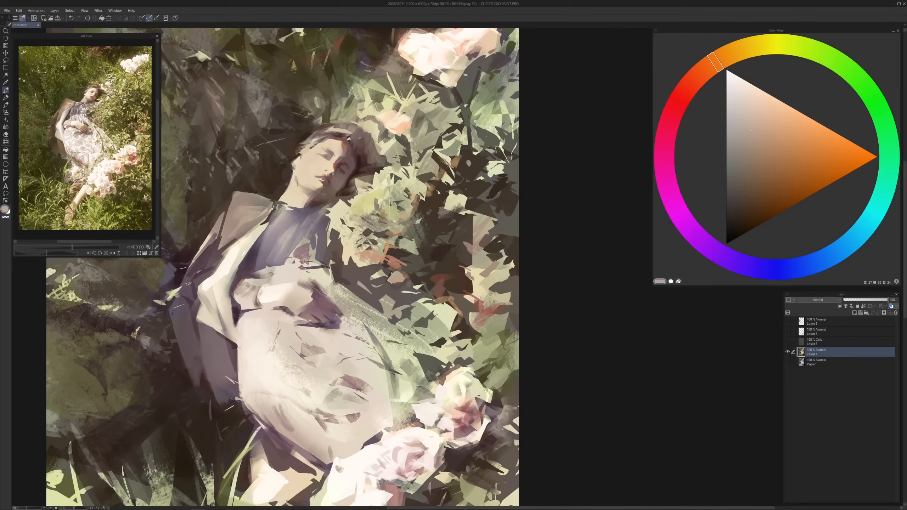
alt+click(299, 186)
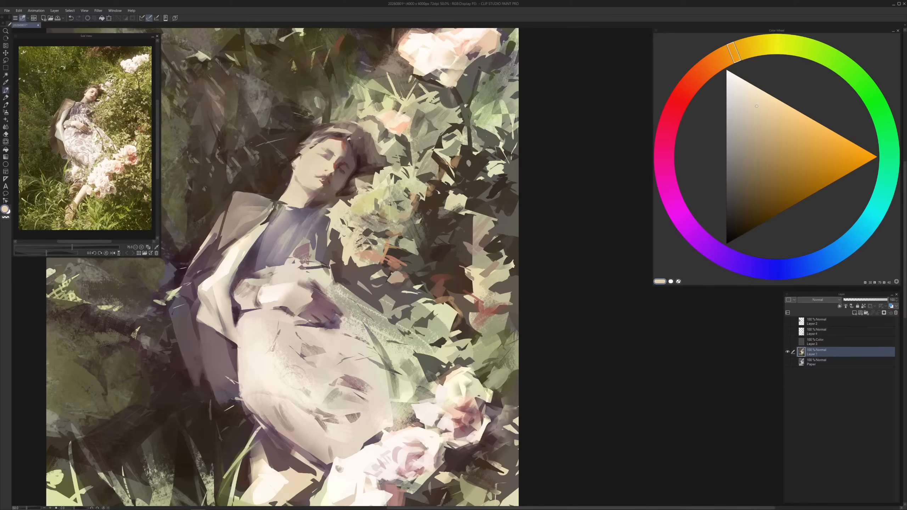
Shade the woman's upper cheek with a sampled pinkish grey, a muted tan and pale skin tones
alt+click(313, 157)
alt+click(314, 154)
alt+click(316, 159)
alt+click(326, 155)
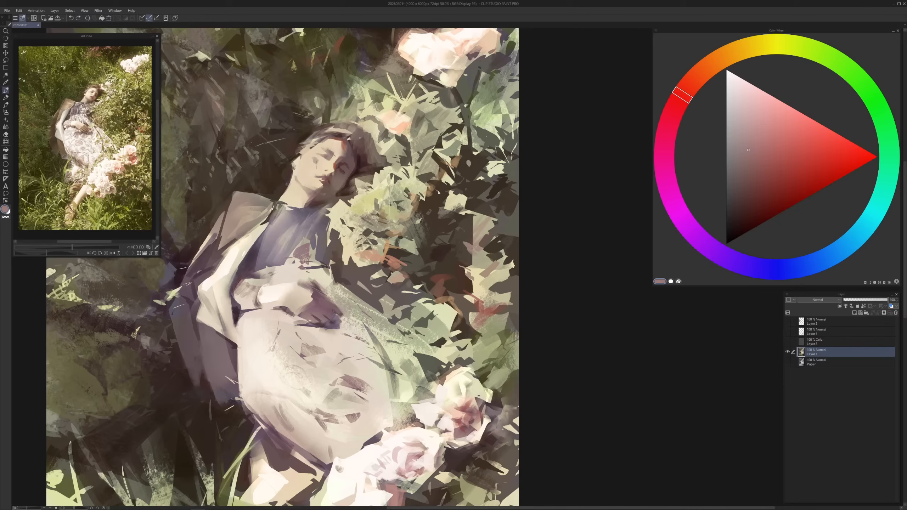
alt+click(316, 164)
alt+click(313, 162)
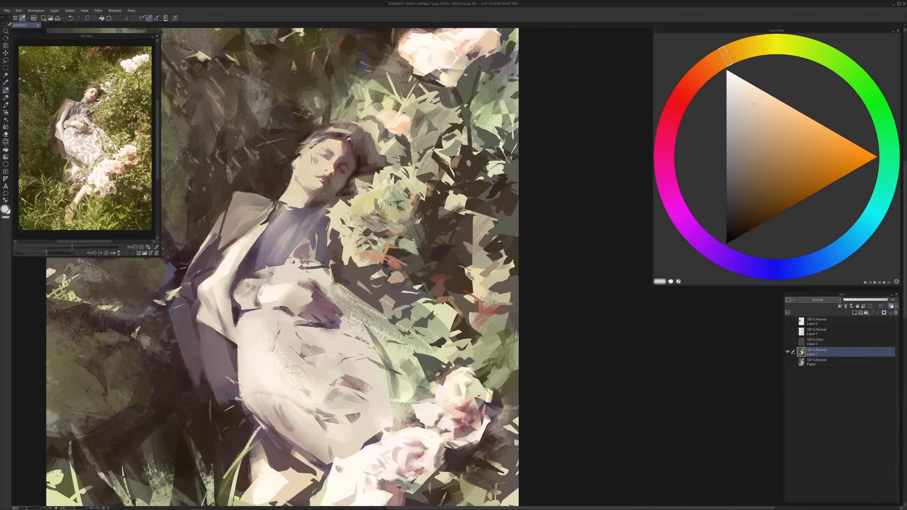
alt+click(313, 159)
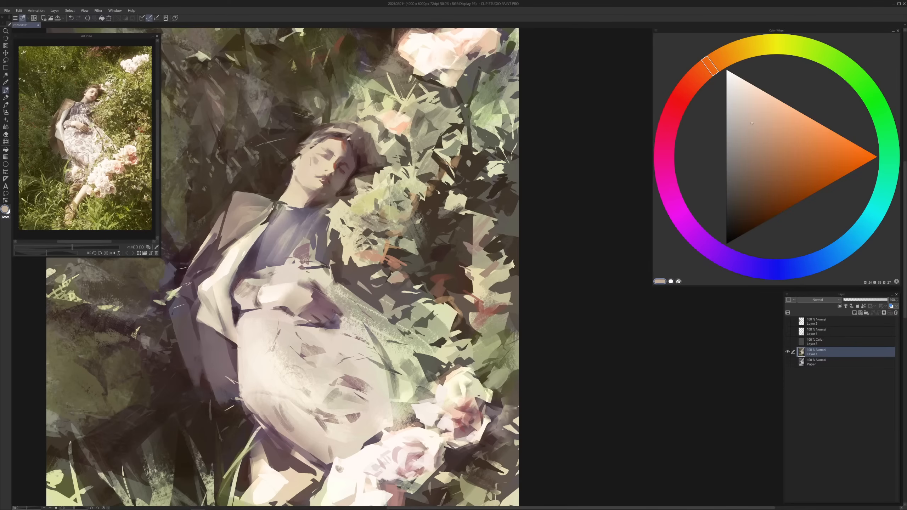
Blend the cheek shading with sampled skin tones and lighten the cheek with a paler cream
alt+click(317, 157)
alt+click(311, 155)
alt+click(317, 160)
alt+click(313, 156)
alt+click(313, 156)
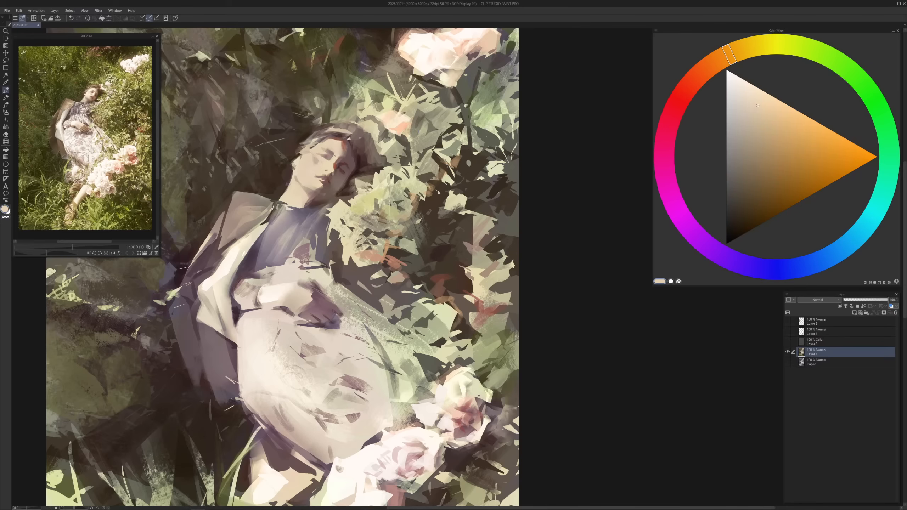
click(745, 94)
drag(325, 160, 324, 156)
Deepen the shadows of the facial features and the hair beside the face with dark reds and a near-black red
alt+click(345, 166)
click(769, 194)
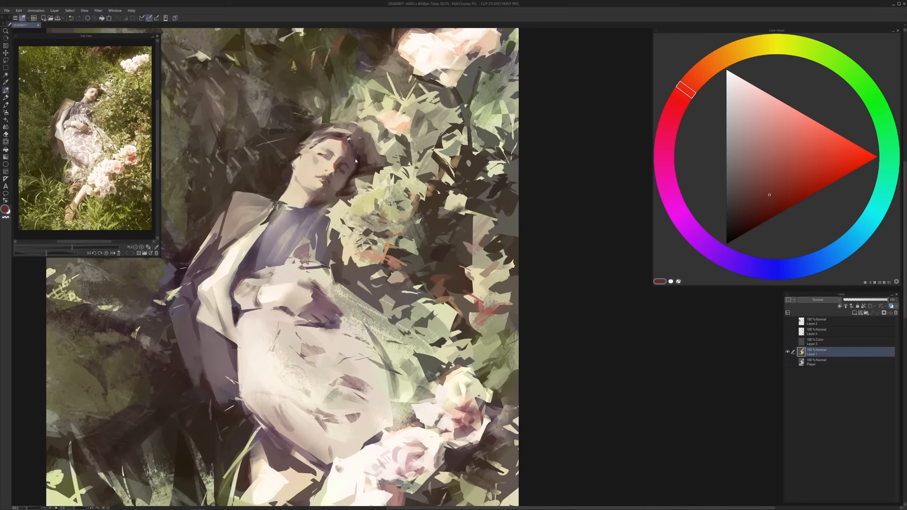
click(754, 199)
alt+click(322, 152)
alt+click(326, 153)
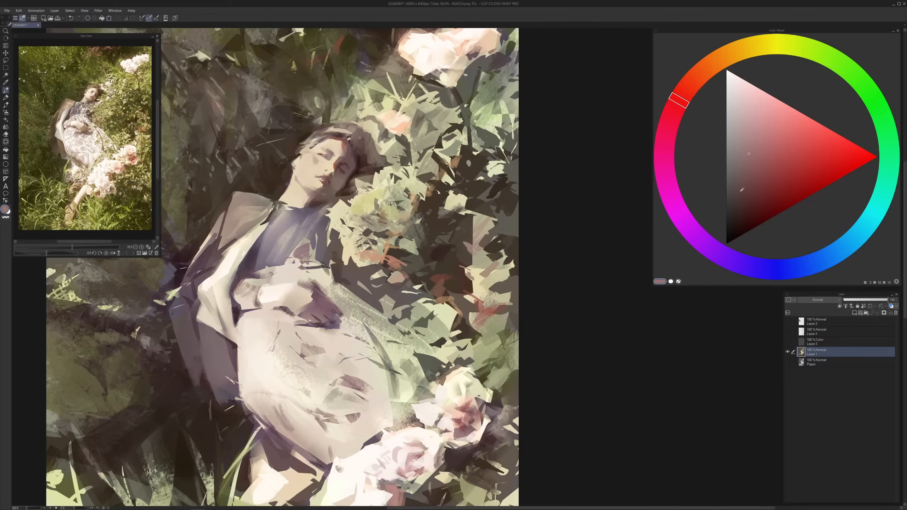
click(746, 208)
drag(369, 184, 368, 189)
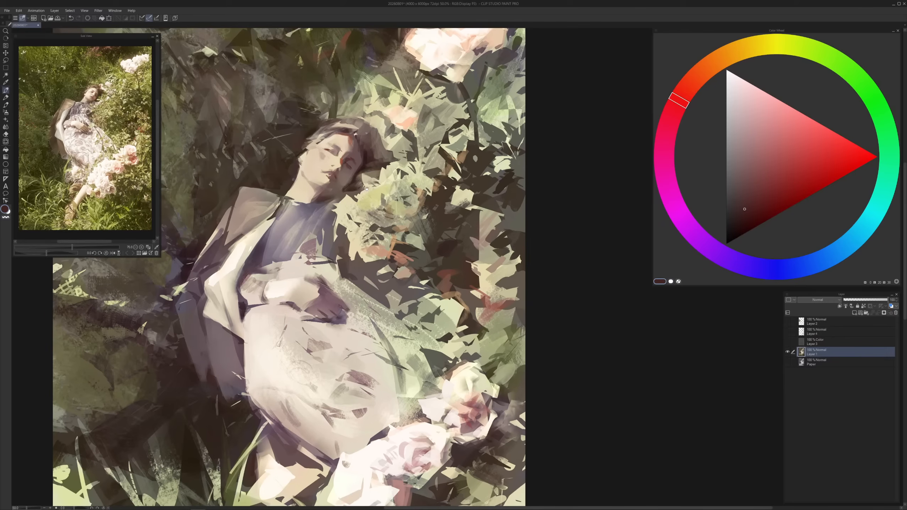
Rework the jacket lapel and the blouse collar with sampled light grey and dark greyish brown
alt+click(276, 221)
mouse_move(276, 216)
mouse_down()
mouse_move(254, 248)
mouse_move(269, 239)
mouse_up()
alt+click(273, 217)
alt+click(272, 222)
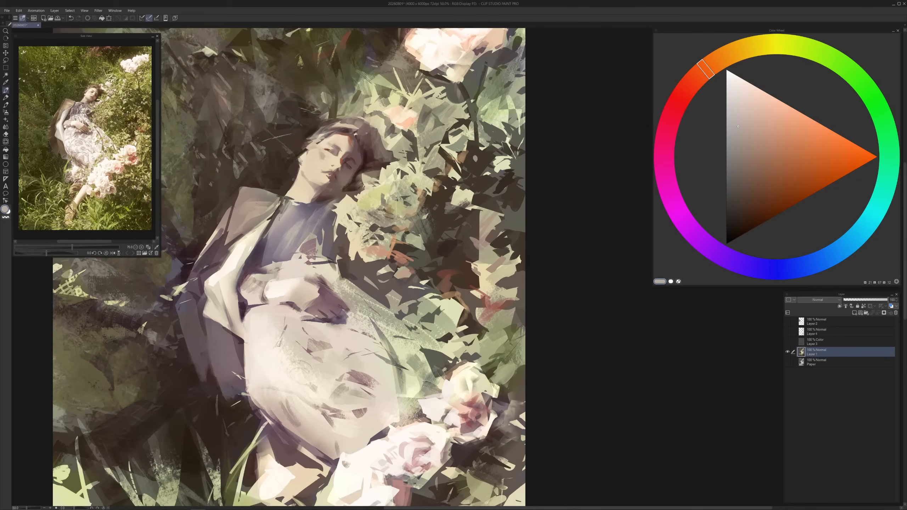
alt+click(279, 218)
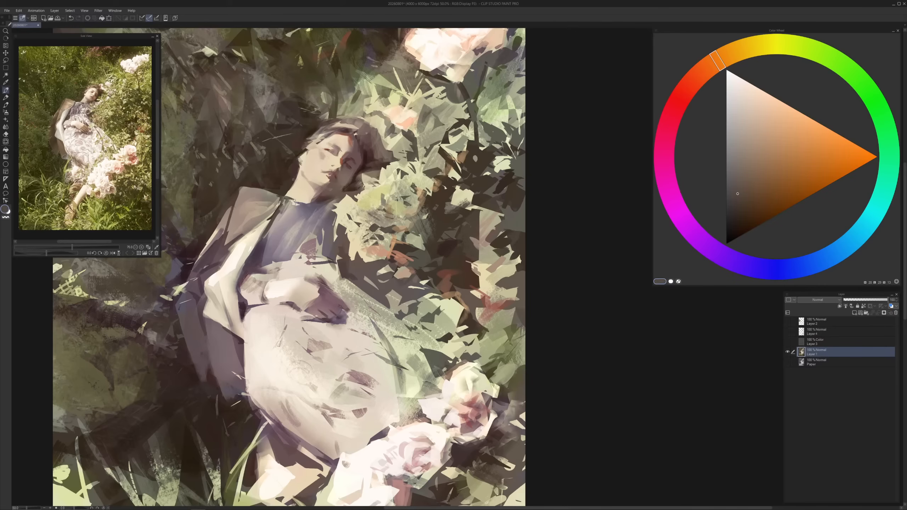
drag(295, 201, 310, 204)
Refine the neckline and the blouse edge beside the flowers with sampled near-black red and pale yellow
alt+click(367, 162)
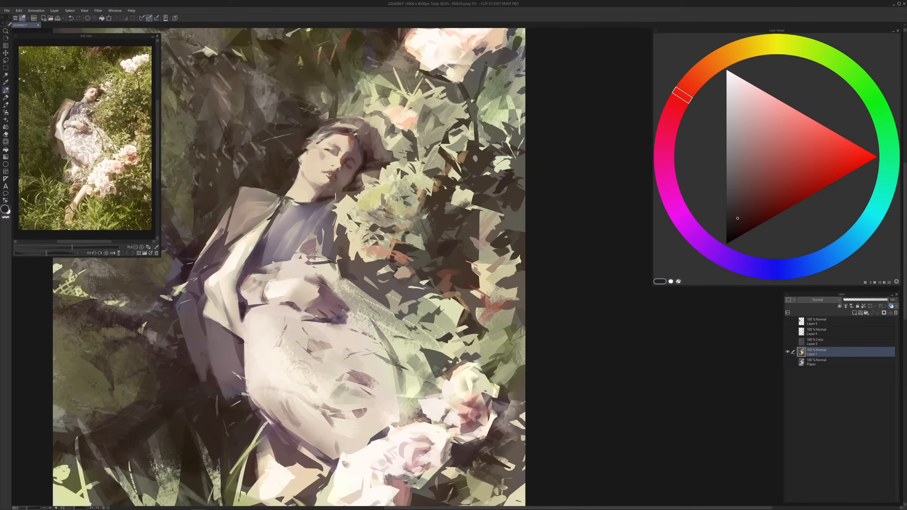
alt+click(324, 199)
alt+click(327, 200)
alt+click(357, 182)
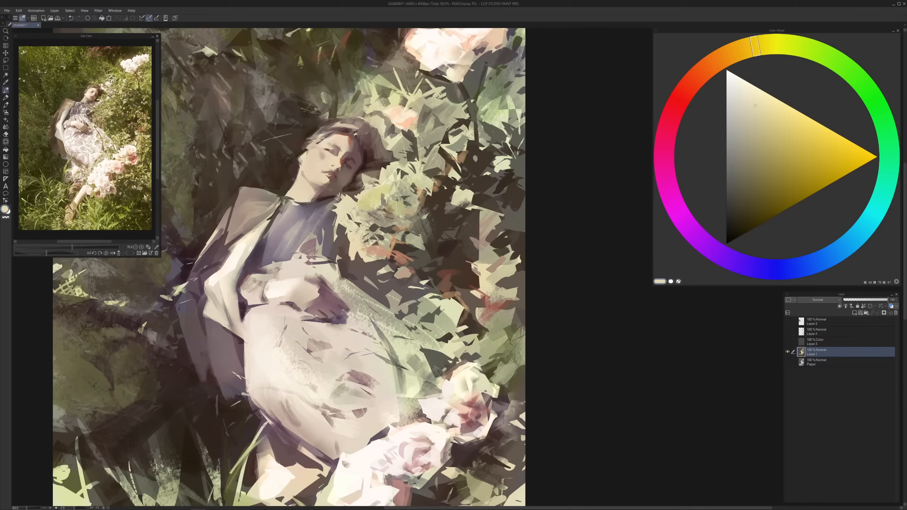
alt+click(342, 201)
alt+click(336, 204)
alt+click(329, 200)
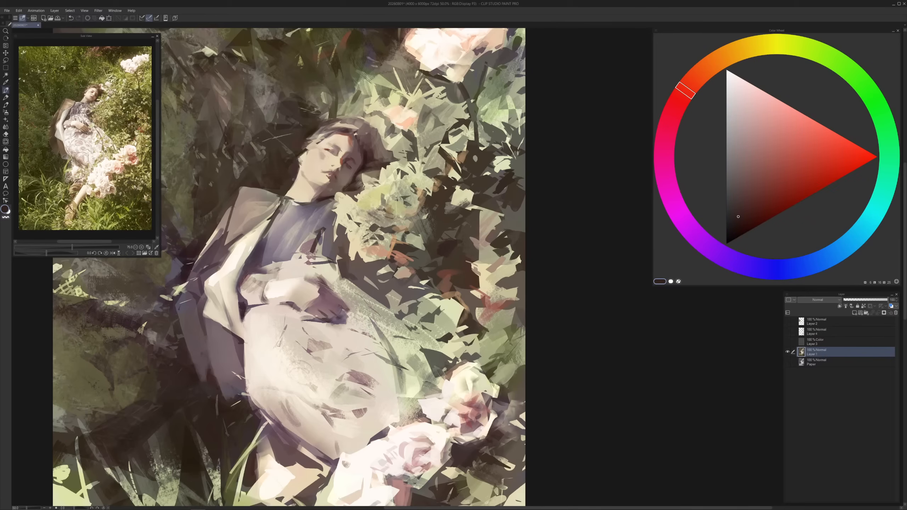
Paint dark fold strokes across the woman's blouse with sampled greyish browns, a mauve grey and a near-black red
alt+click(321, 250)
alt+click(319, 244)
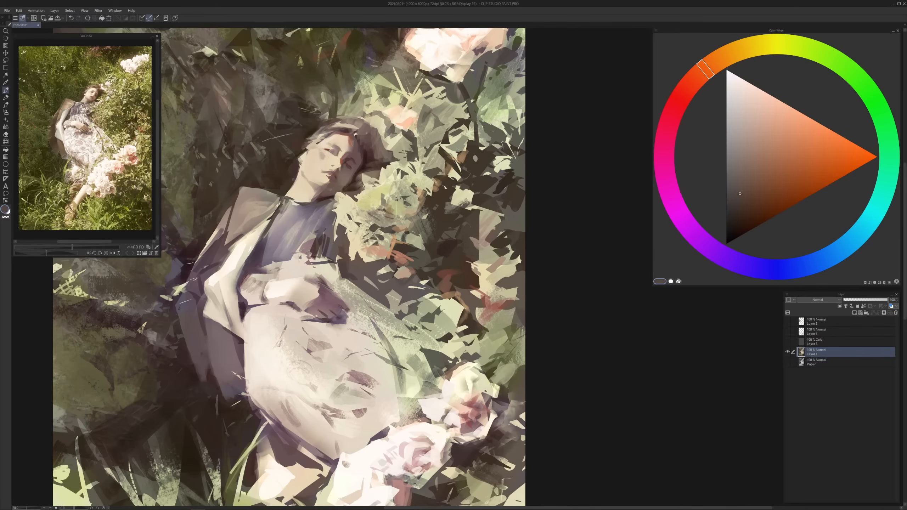
alt+click(311, 237)
alt+click(297, 242)
alt+click(282, 246)
mouse_move(269, 236)
mouse_down()
mouse_move(274, 263)
mouse_move(284, 260)
mouse_up()
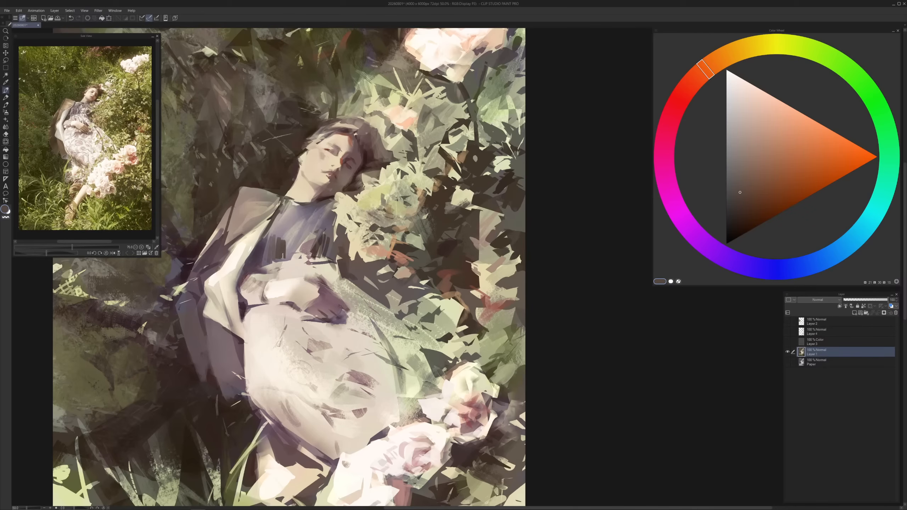
alt+click(291, 251)
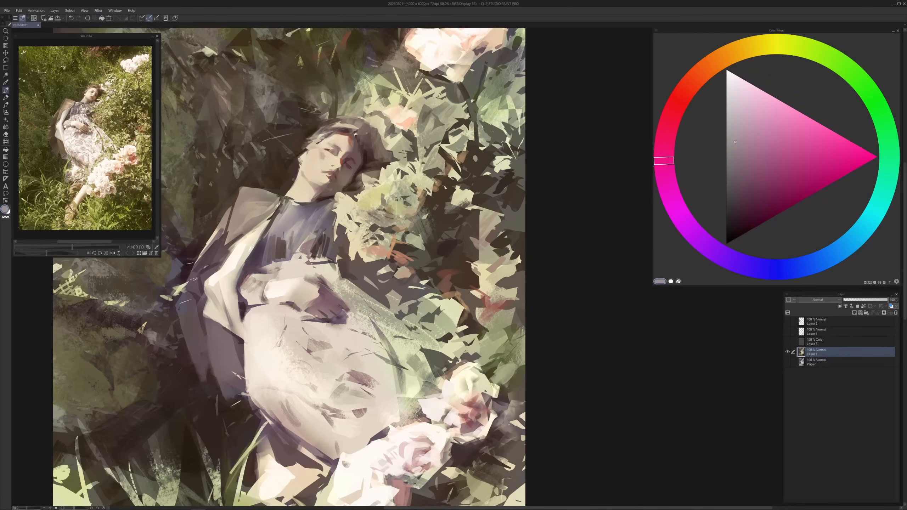
alt+click(279, 254)
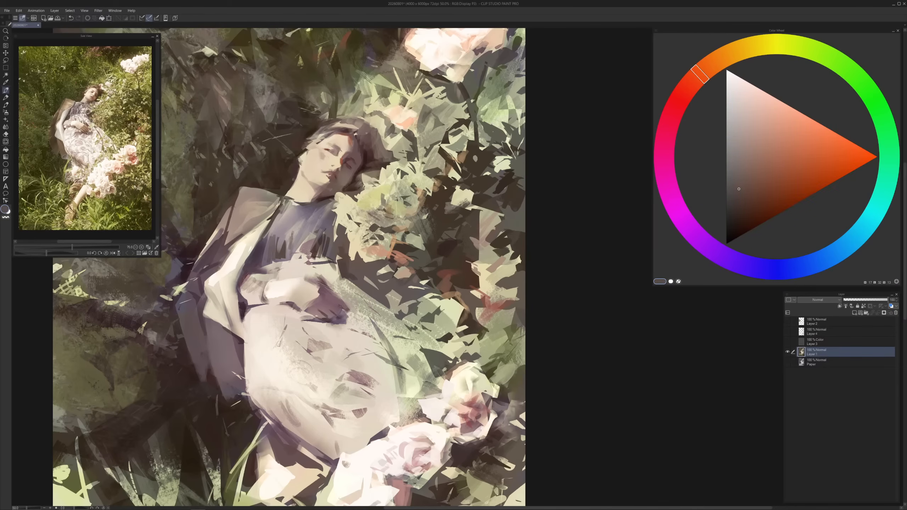
alt+click(317, 211)
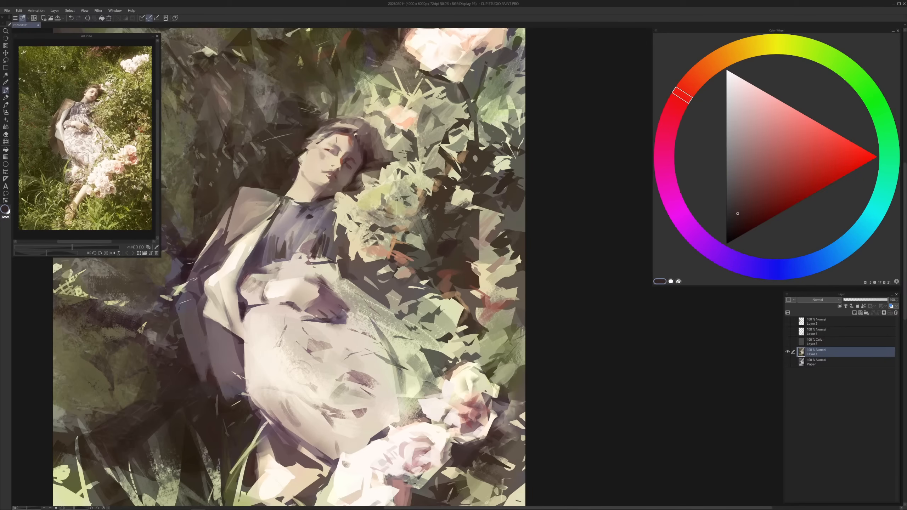
Refine the woman's forehead, nose and mouth with sampled brownish red and pale skin tones, and choose a deep red
alt+click(352, 136)
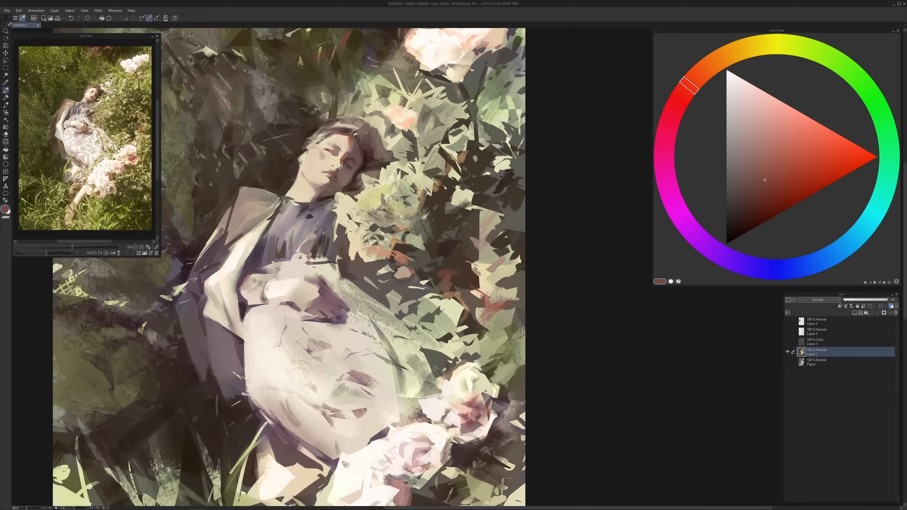
alt+click(342, 165)
alt+click(317, 143)
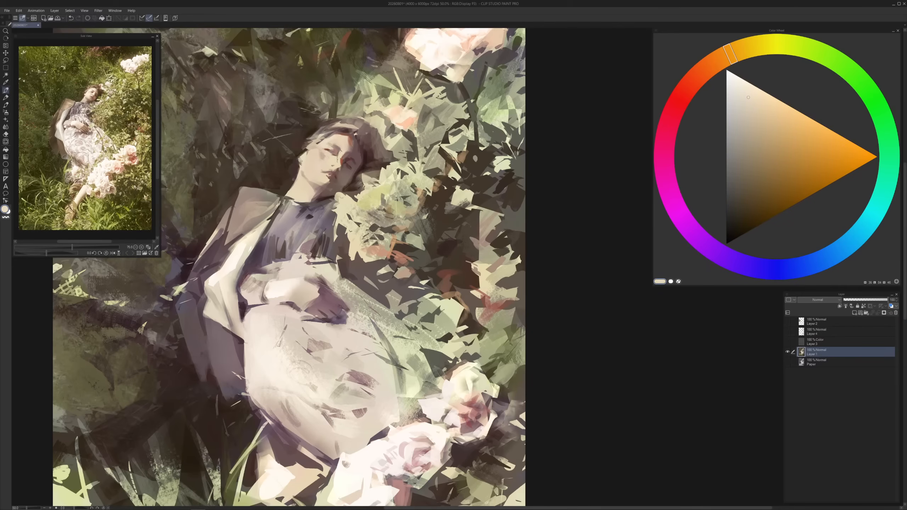
alt+click(457, 150)
alt+click(325, 163)
alt+click(334, 176)
click(789, 183)
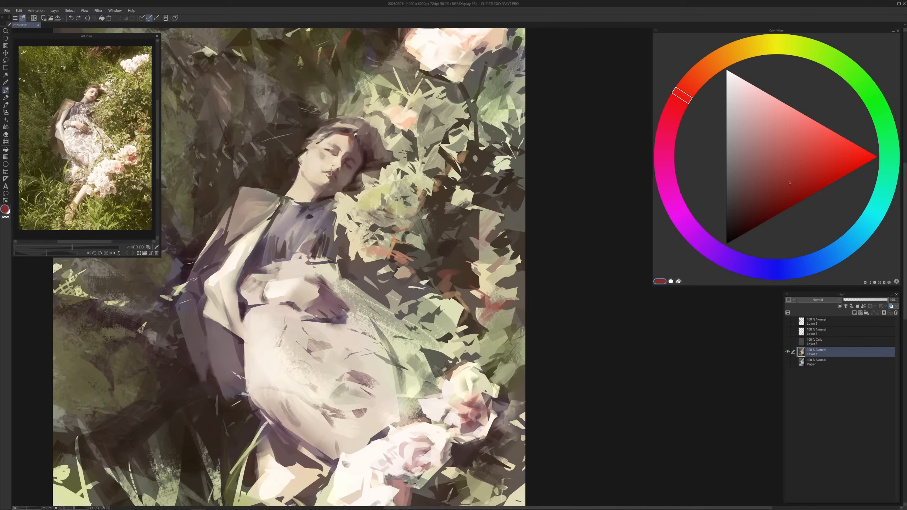
Refine the woman's lips and the skin around her mouth with skin and muted red tones sampled from the face
alt+click(327, 170)
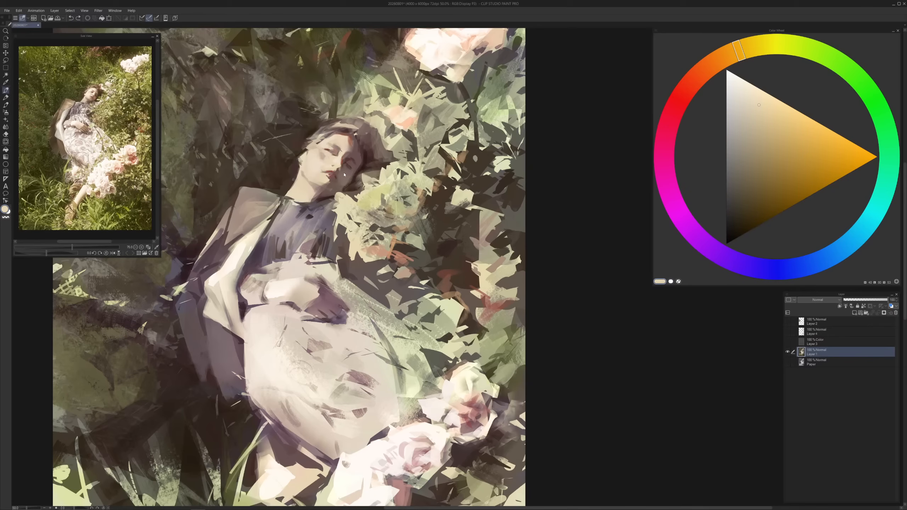
alt+click(338, 171)
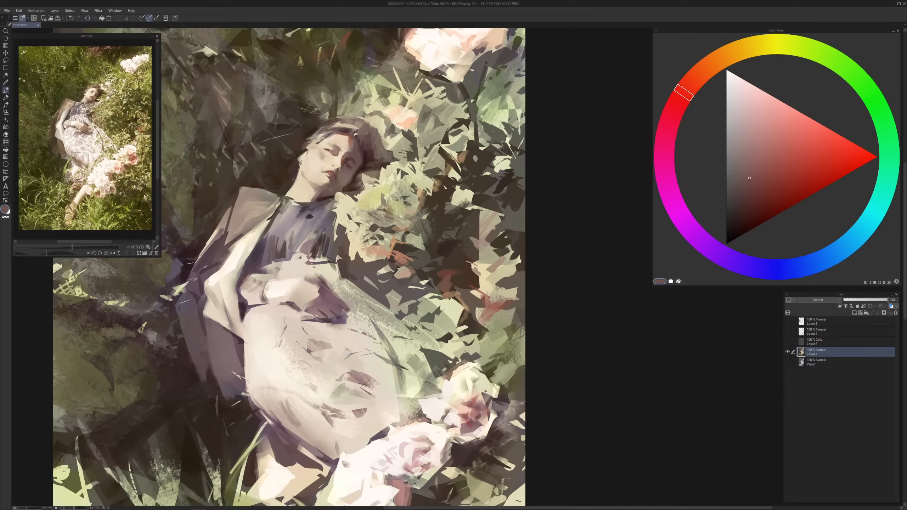
alt+click(333, 172)
alt+click(331, 174)
Mix a warm orange-red and paint accents beside the nose and on the forehead, blending them with sampled skin tones
click(795, 156)
click(700, 75)
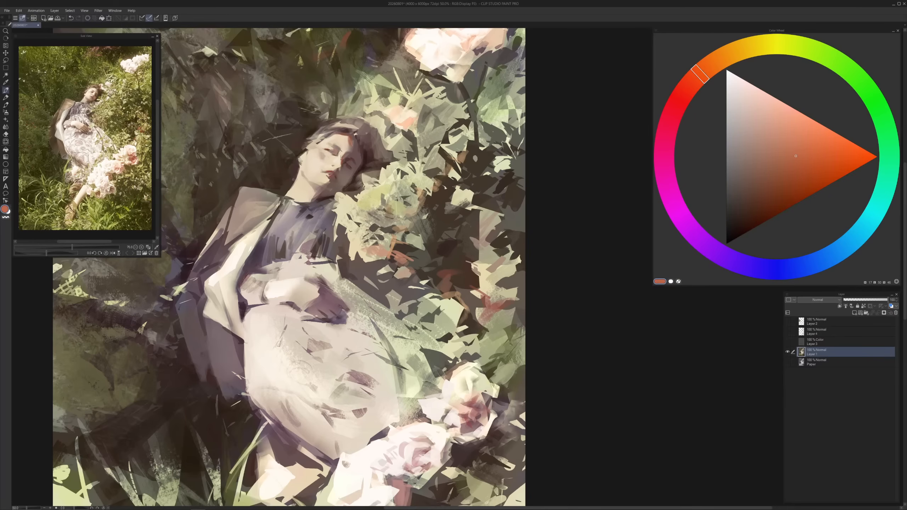
drag(340, 155, 343, 161)
alt+click(322, 157)
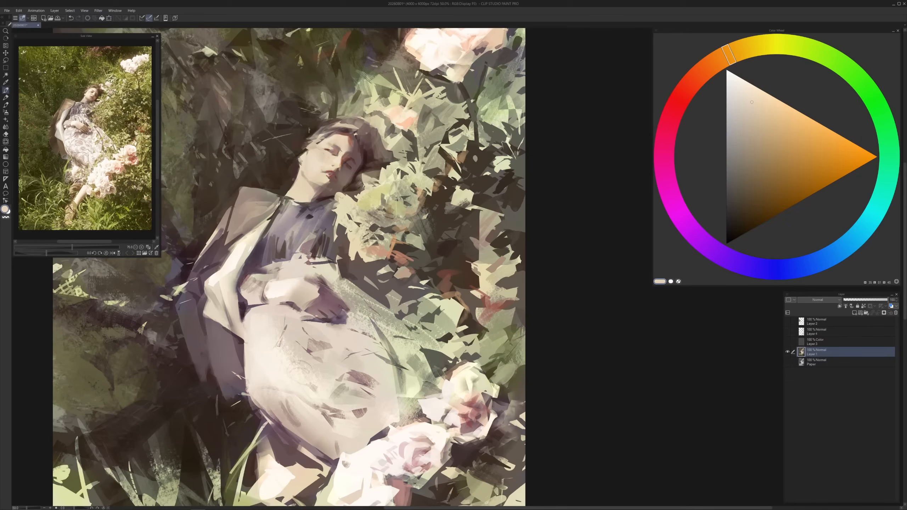
alt+click(342, 139)
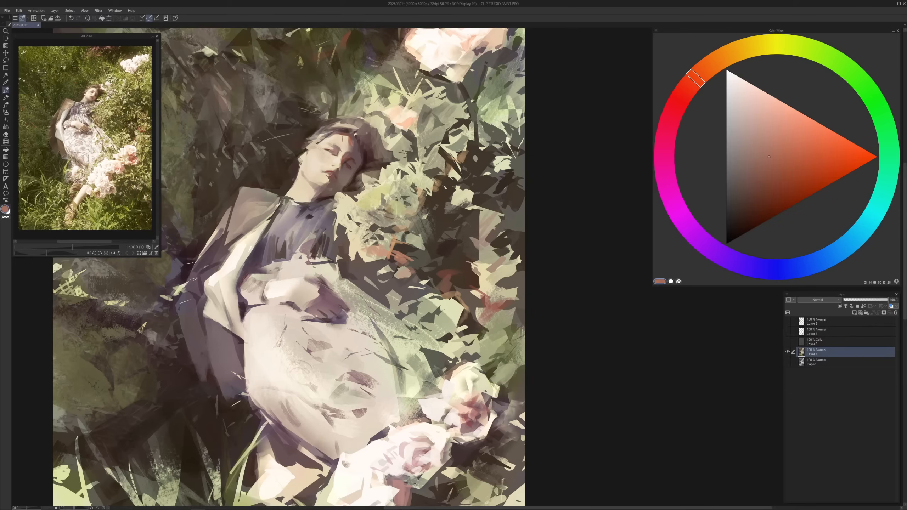
Shape the woman's ear and the adjoining face edge with sampled light skin, reddish and dark brown tones, undoing a misplaced stroke
alt+click(311, 158)
alt+click(309, 158)
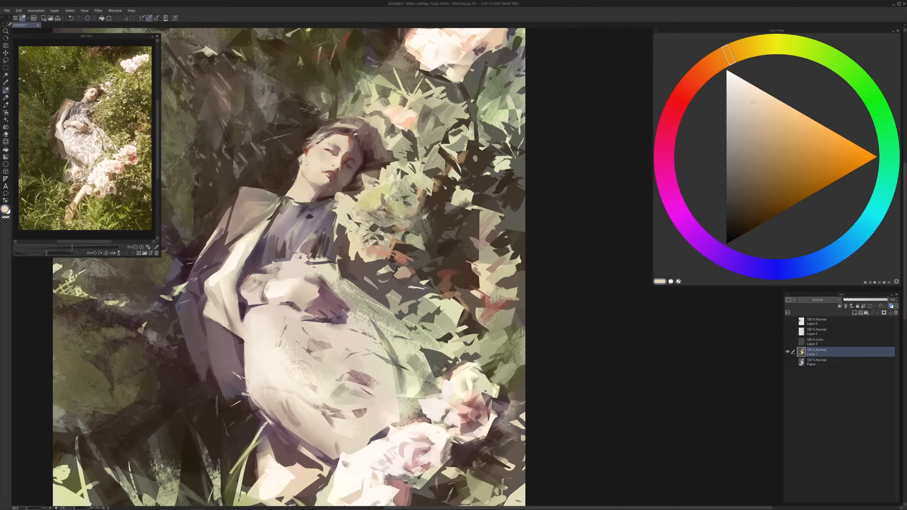
alt+click(302, 160)
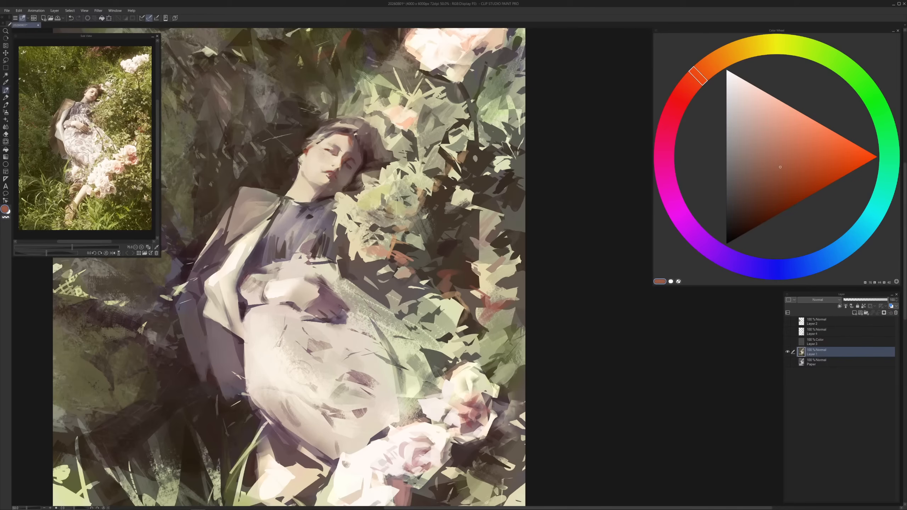
alt+click(297, 163)
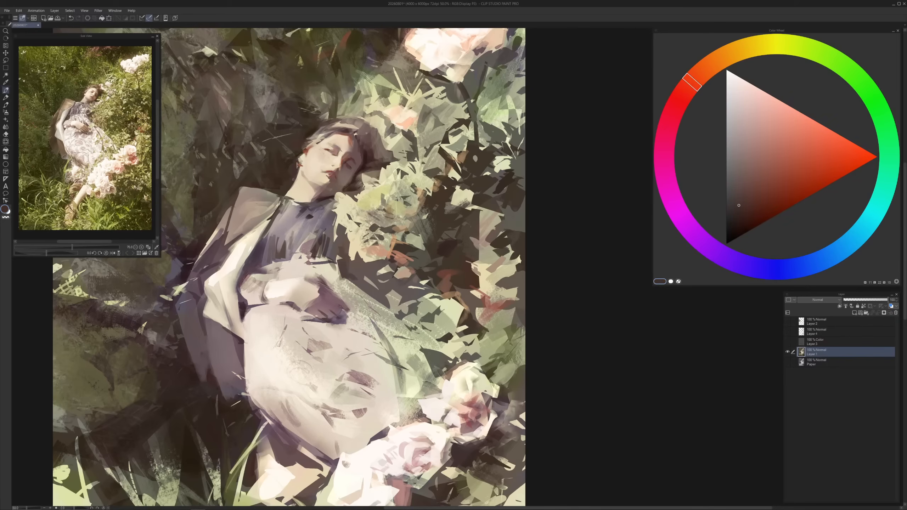
alt+click(303, 171)
drag(298, 158, 298, 165)
alt+click(293, 161)
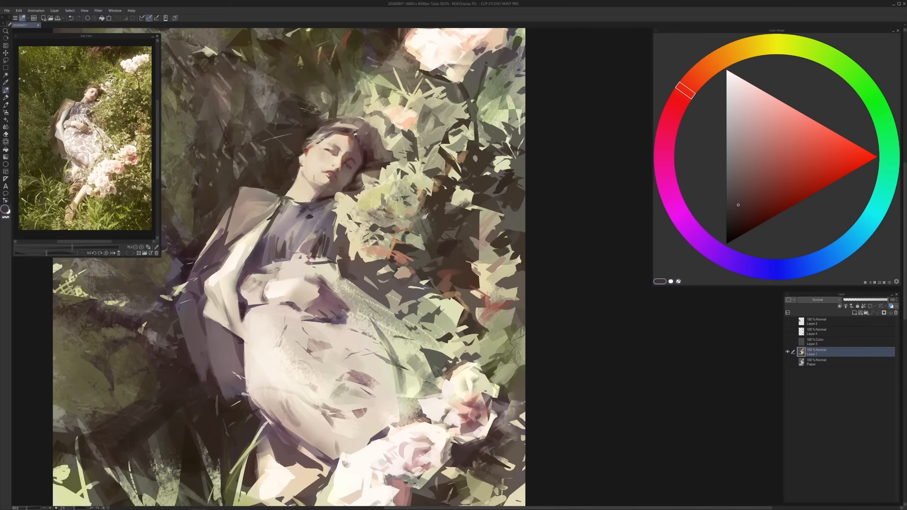
key(ctrl+z)
alt+click(298, 164)
Paint a sampled grey-brown stroke behind the neck and a pale greyish stroke along the dress edge beside the jacket lapel
alt+click(286, 177)
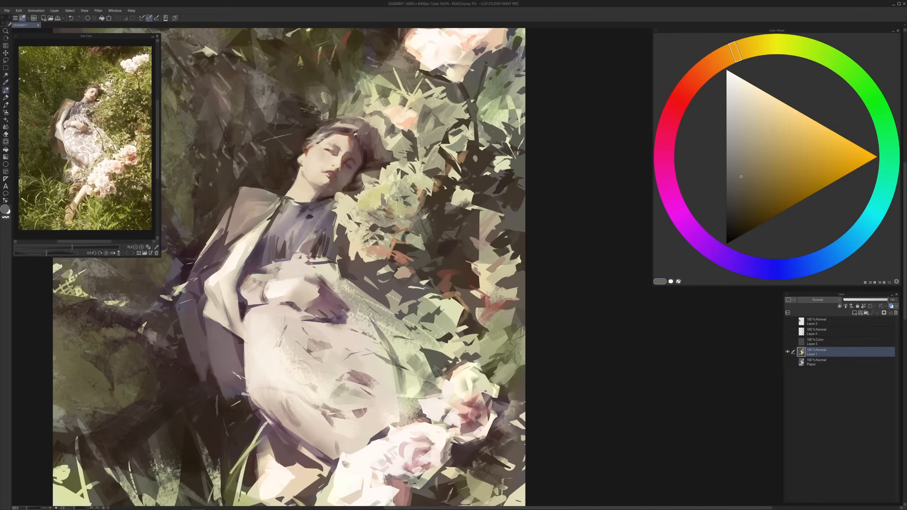
mouse_move(276, 191)
mouse_down()
mouse_move(280, 172)
mouse_move(293, 179)
mouse_up()
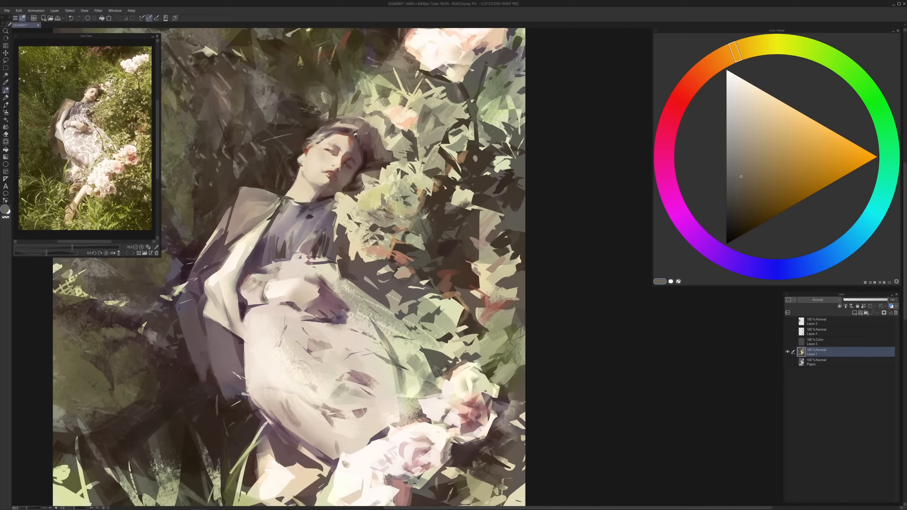
alt+click(308, 228)
alt+click(306, 254)
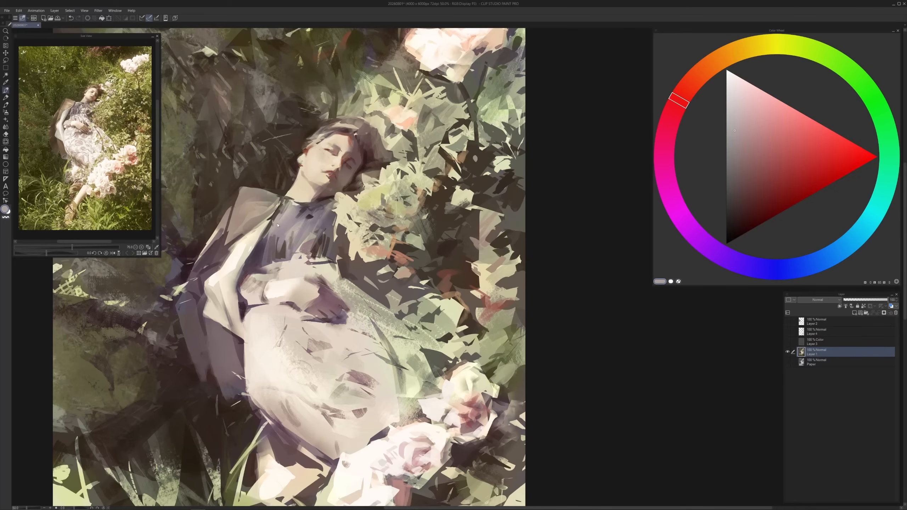
drag(278, 215, 266, 234)
Define the dress neckline across the base of the neck with a sampled dark grey-brown
alt+click(297, 198)
alt+click(289, 198)
alt+click(286, 198)
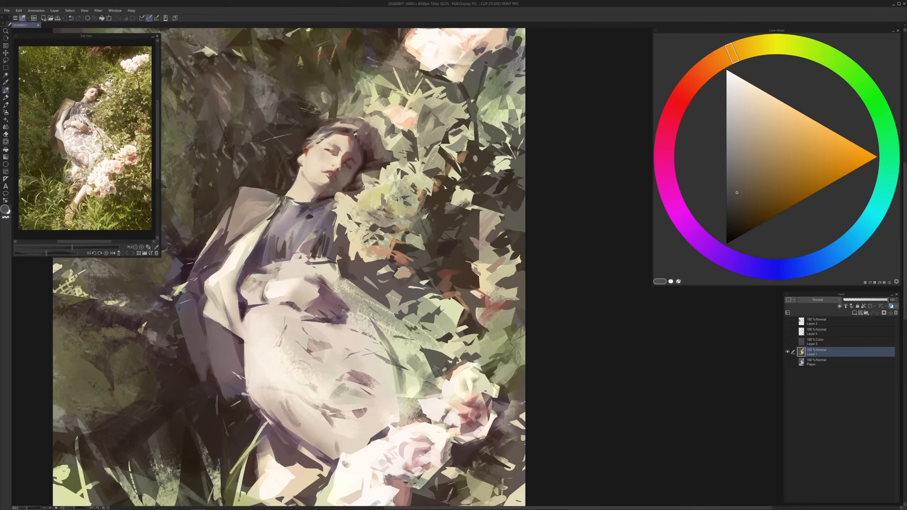
drag(286, 198, 307, 203)
alt+click(323, 199)
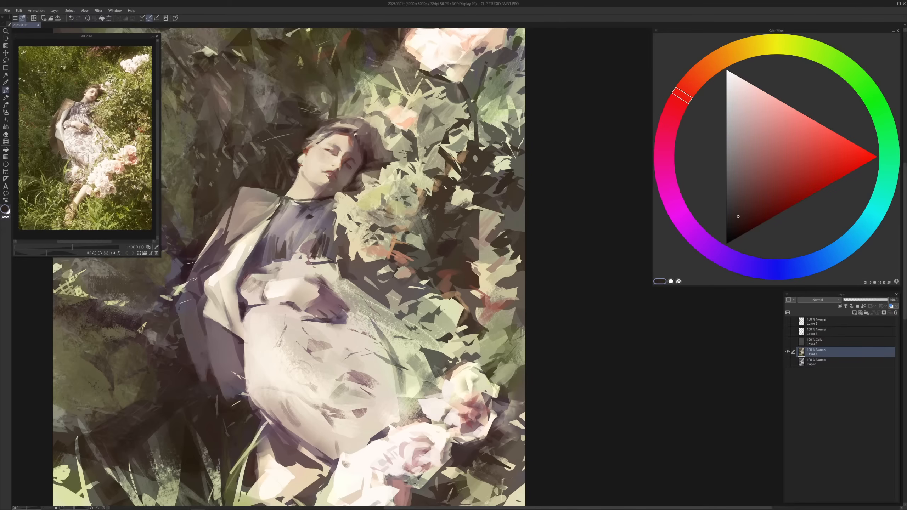
Clean up the neck contour and the neckline below the chin with sampled light skin and dark brown tones
alt+click(297, 175)
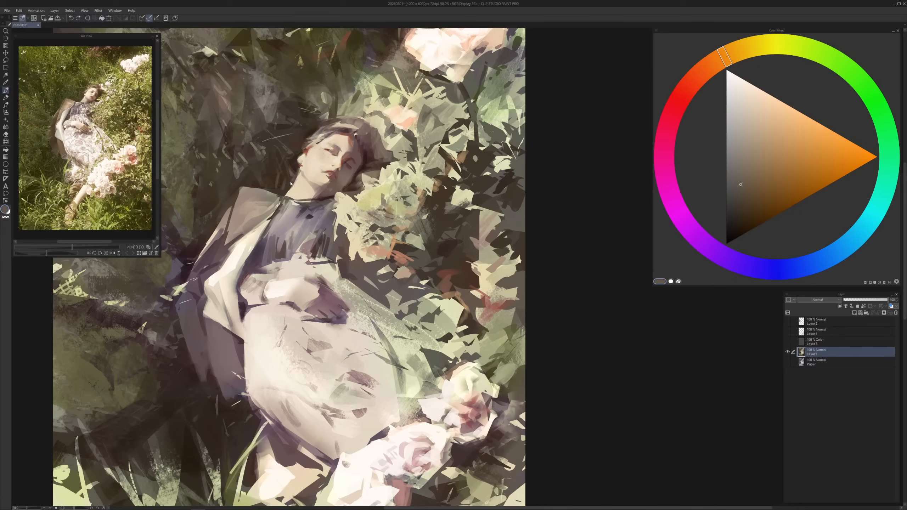
alt+click(298, 167)
alt+click(300, 180)
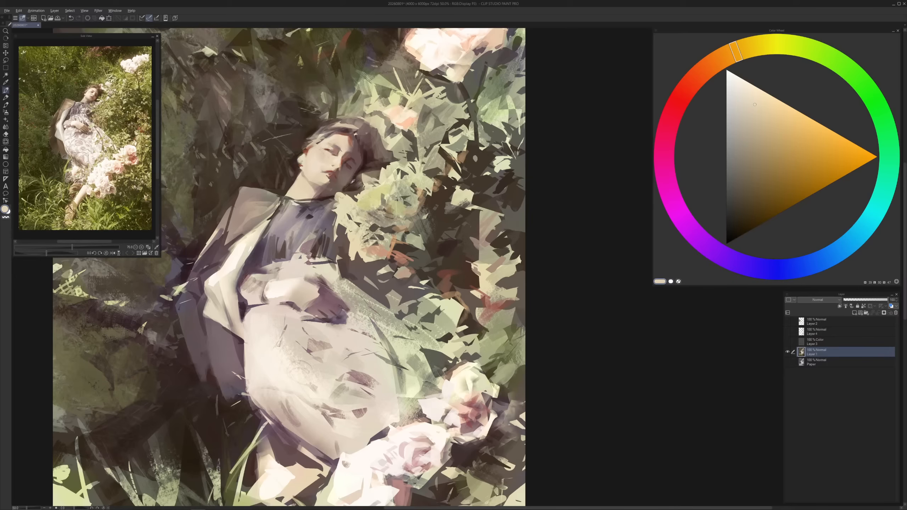
alt+click(333, 195)
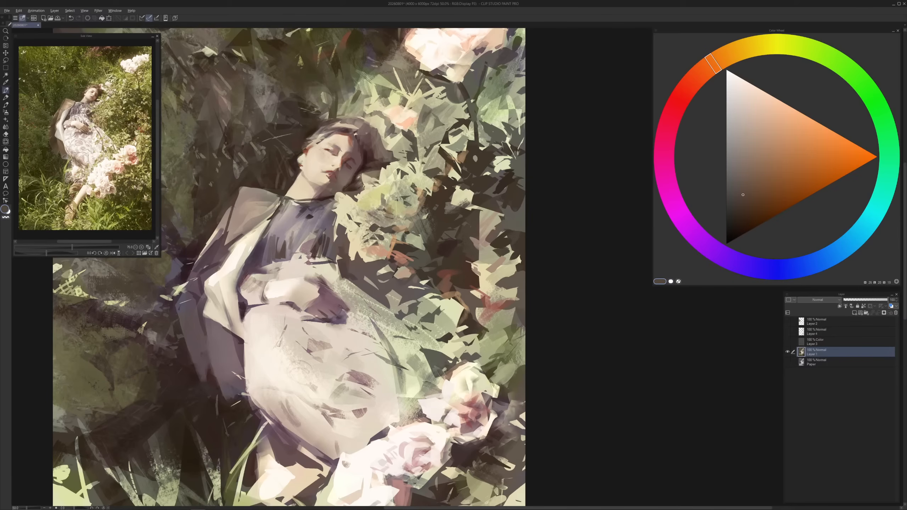
alt+click(331, 194)
alt+click(333, 195)
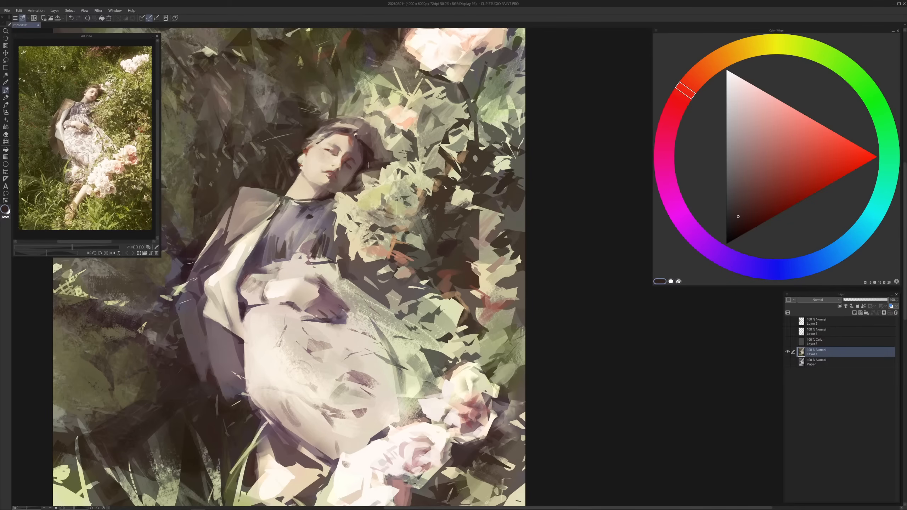
Refine the hair on top of the head with sampled dark reddish-brown and light tan tones
alt+click(357, 125)
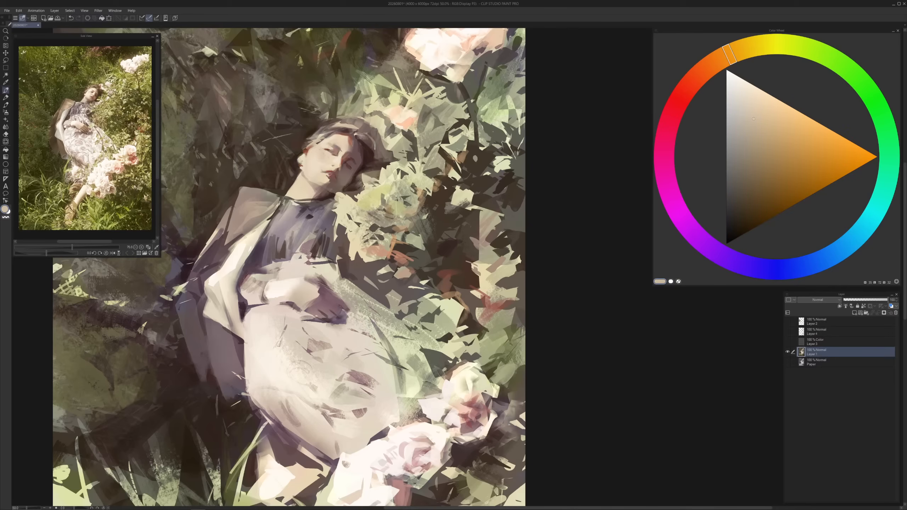
alt+click(350, 118)
alt+click(350, 126)
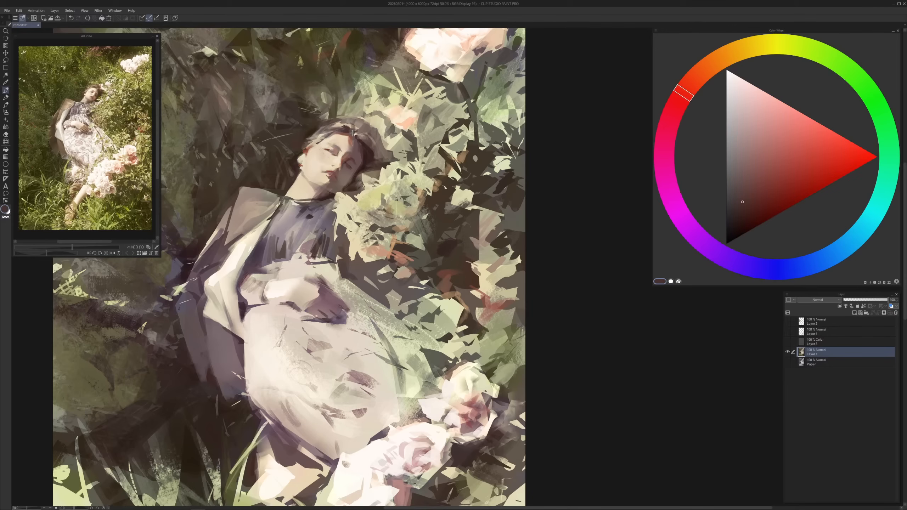
alt+click(351, 122)
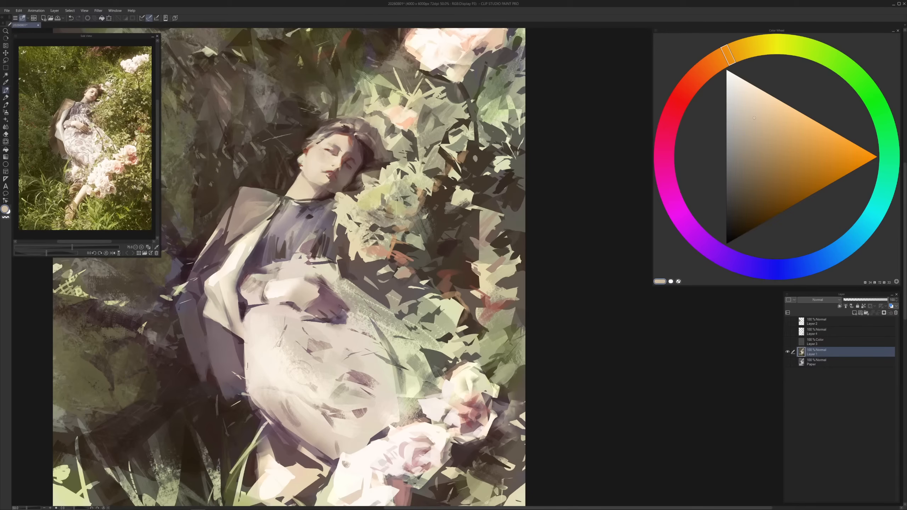
Refine the eye nearer the ear and the bridge of the nose with sampled skin tones and a dark red
scroll(252, 425, down, 1)
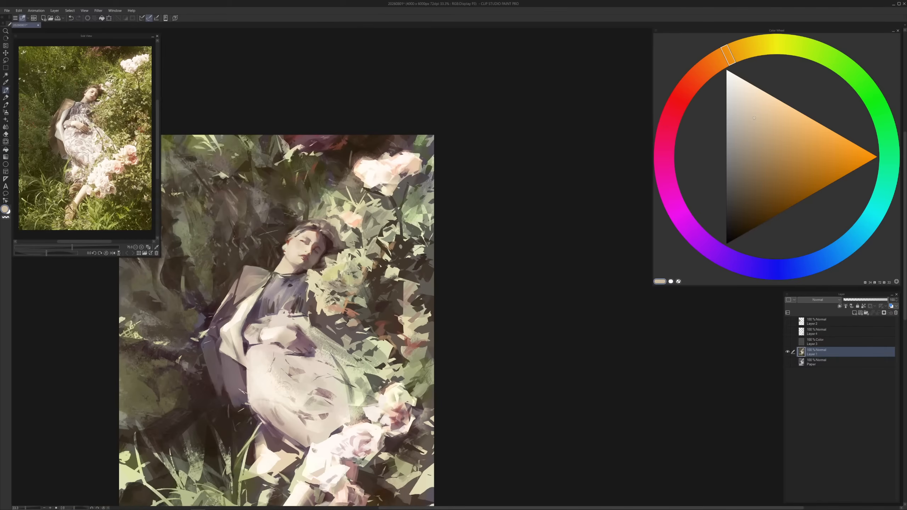
drag(252, 424, 278, 389)
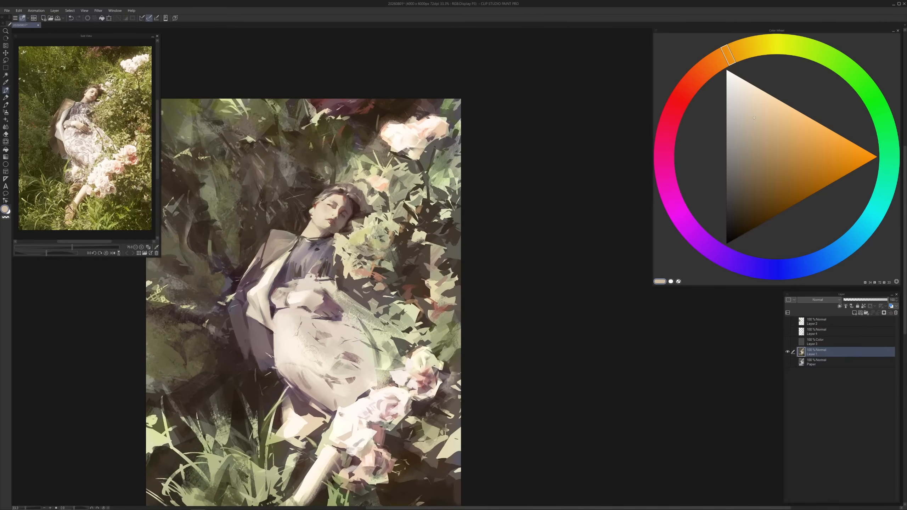
scroll(397, 325, up, 2)
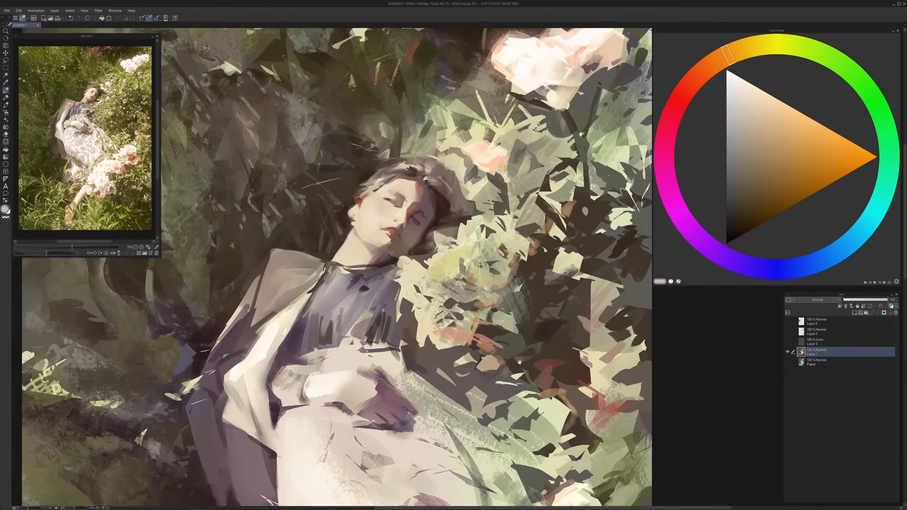
alt+click(397, 196)
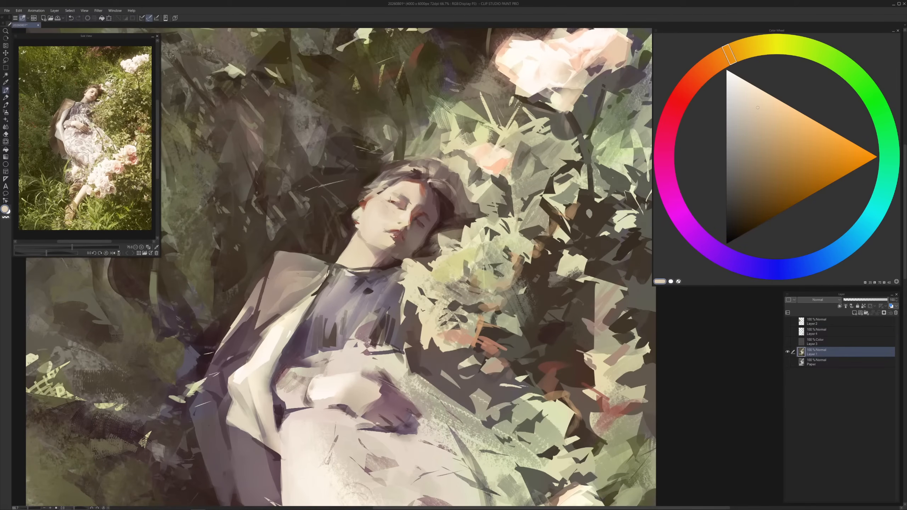
alt+click(394, 203)
click(766, 199)
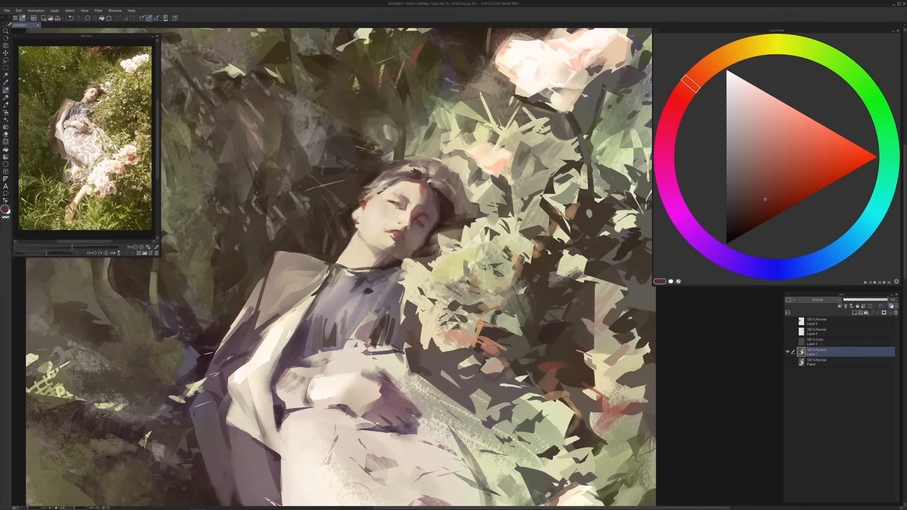
alt+click(401, 206)
alt+click(402, 210)
alt+click(409, 208)
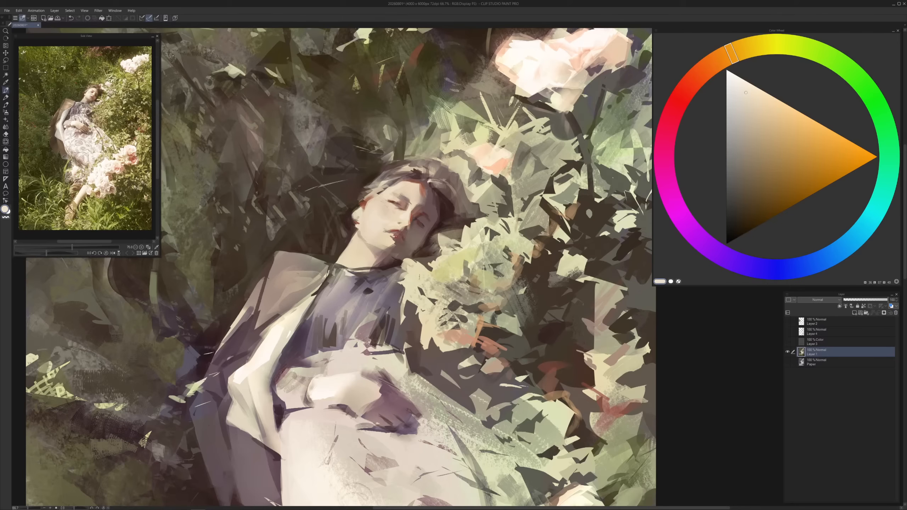
Refine the eye and cheek nearer the foliage with dark reddish-brown, muted red and light skin tones
alt+click(421, 214)
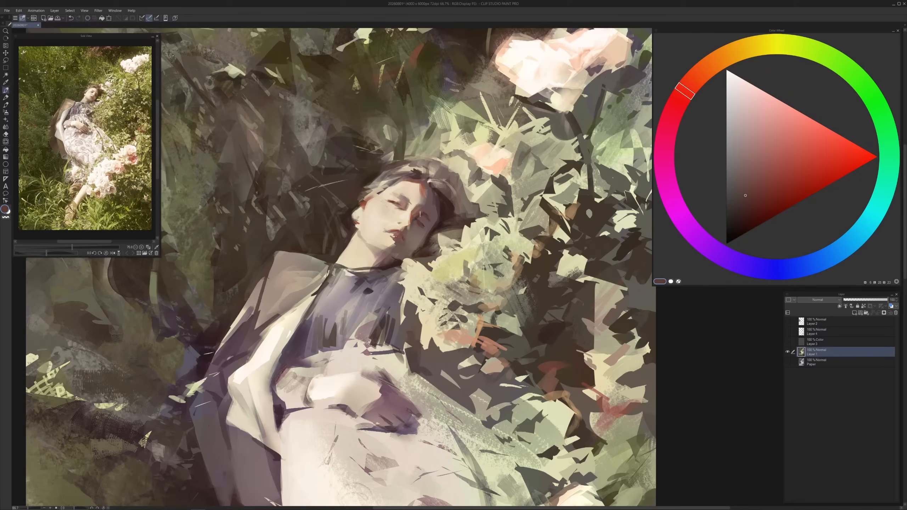
alt+click(421, 213)
alt+click(419, 217)
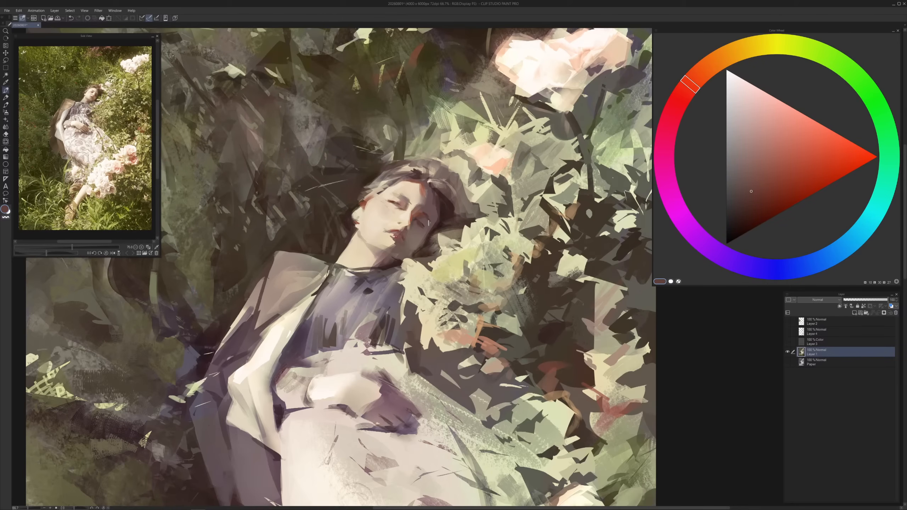
click(757, 207)
alt+click(416, 227)
alt+click(420, 215)
alt+click(423, 226)
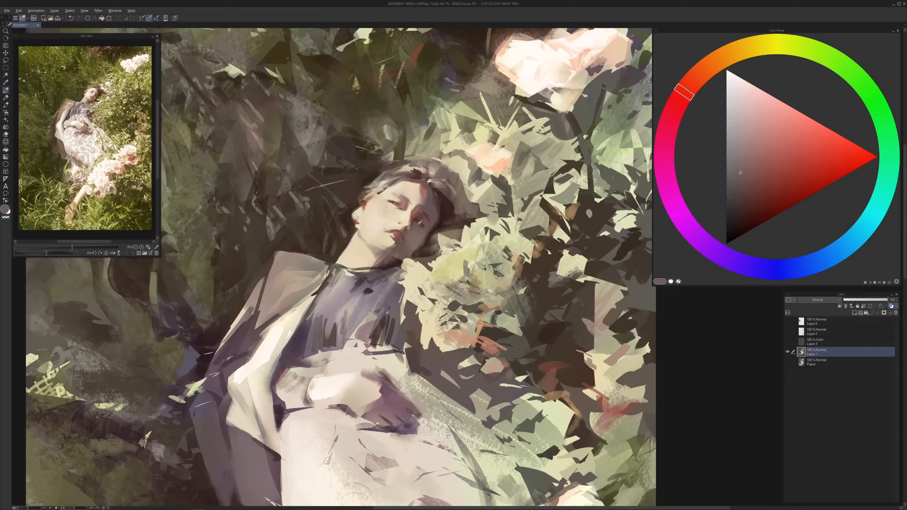
alt+click(420, 223)
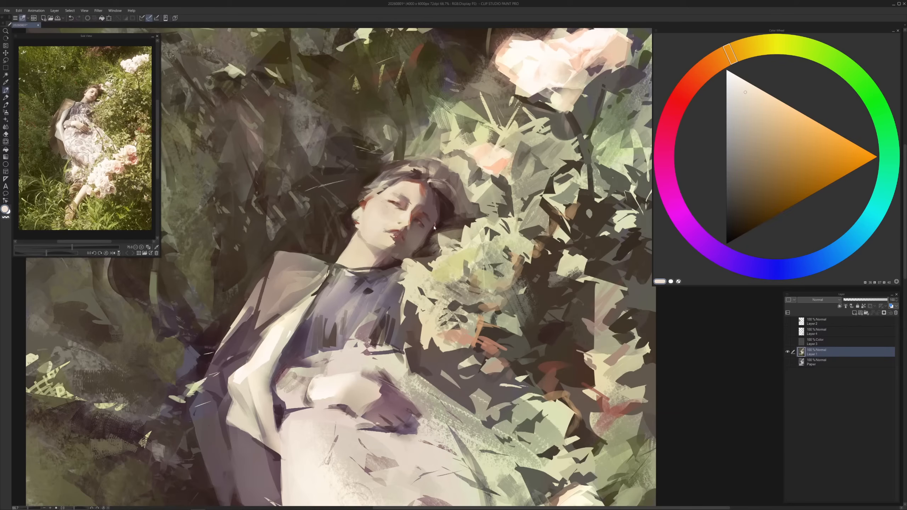
alt+click(418, 222)
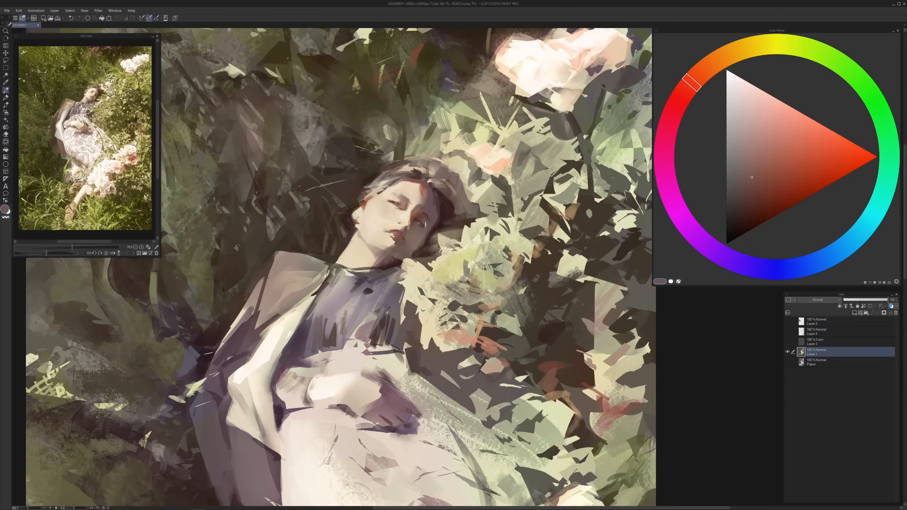
scroll(375, 403, down, 2)
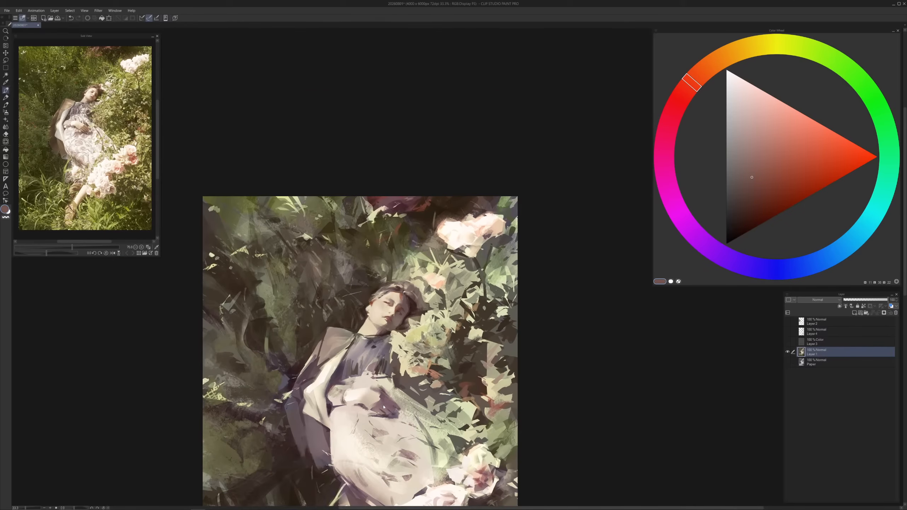
drag(461, 437, 482, 362)
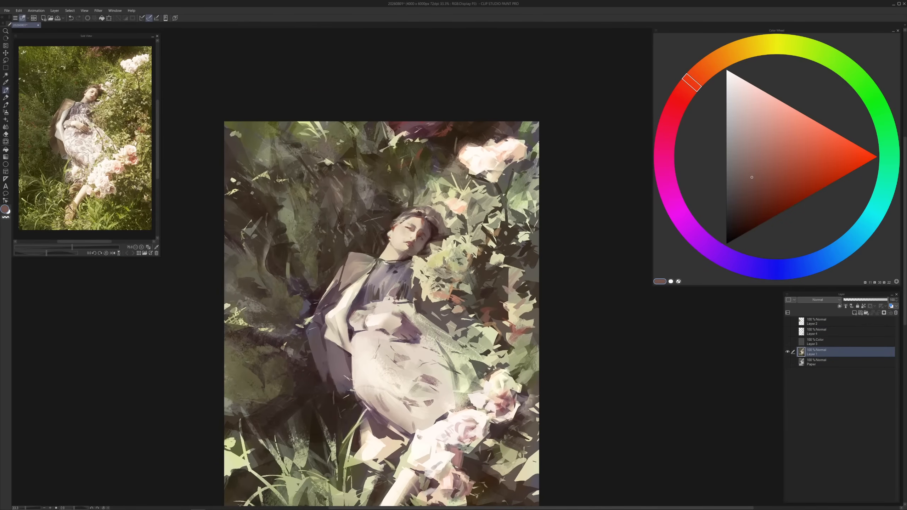
scroll(497, 389, up, 2)
drag(379, 100, 391, 210)
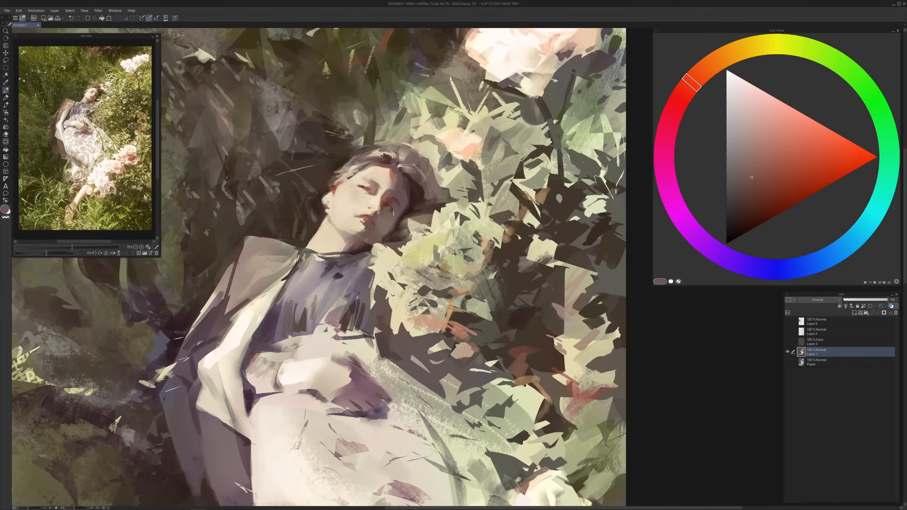
Rework the shadows around the eye nearer the foliage with sampled muted red and very dark red tones
alt+click(391, 210)
alt+click(391, 209)
alt+click(388, 207)
alt+click(387, 212)
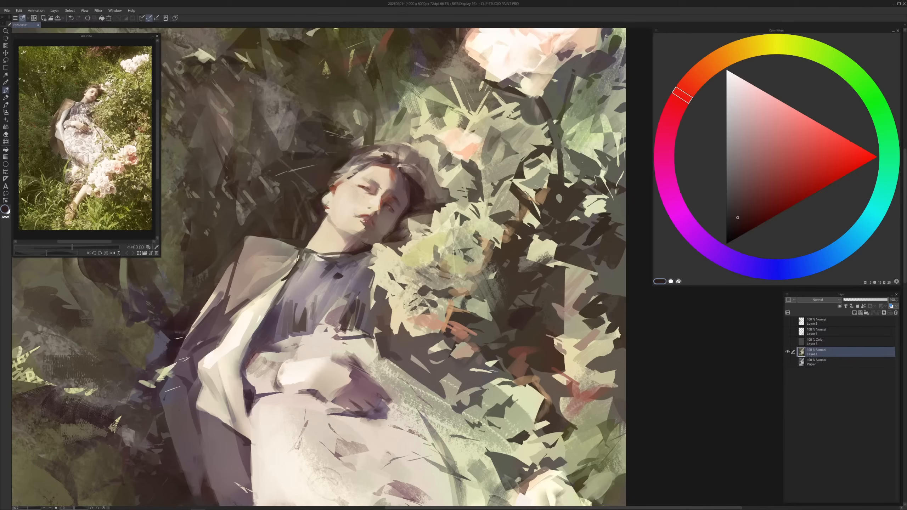
Refine the forehead and hairline with sampled light skin and muted greyish-red tones
scroll(404, 305, down, 1)
alt+click(393, 204)
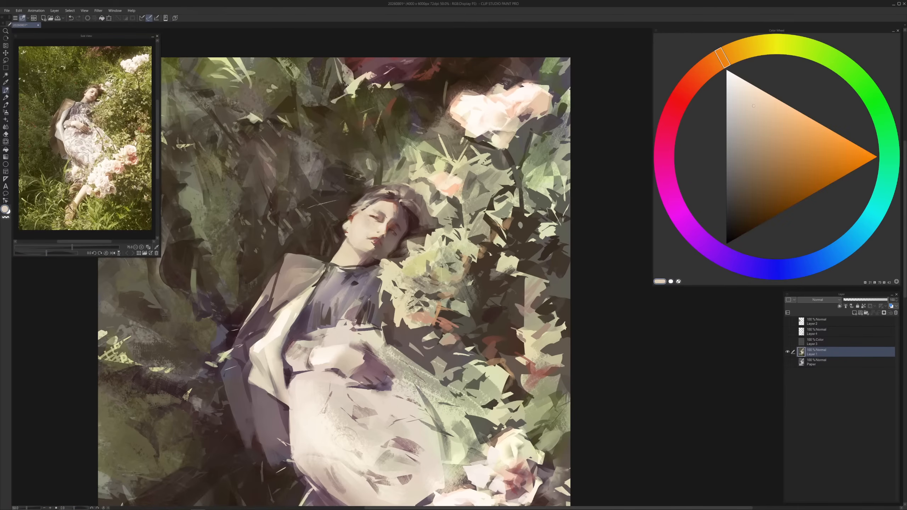
alt+click(395, 213)
alt+click(392, 207)
alt+click(393, 209)
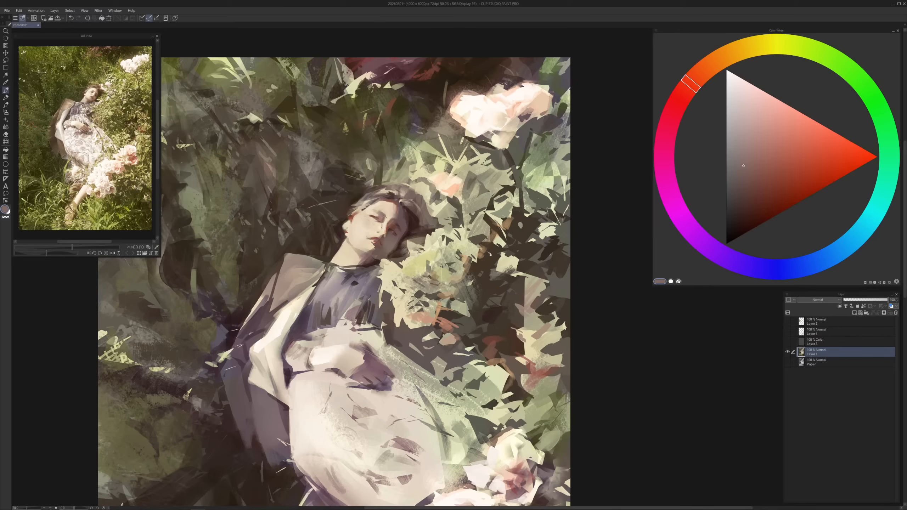
Model the jaw, chin and neck with sampled muted reddish shadow tones and light tan skin tones
alt+click(383, 253)
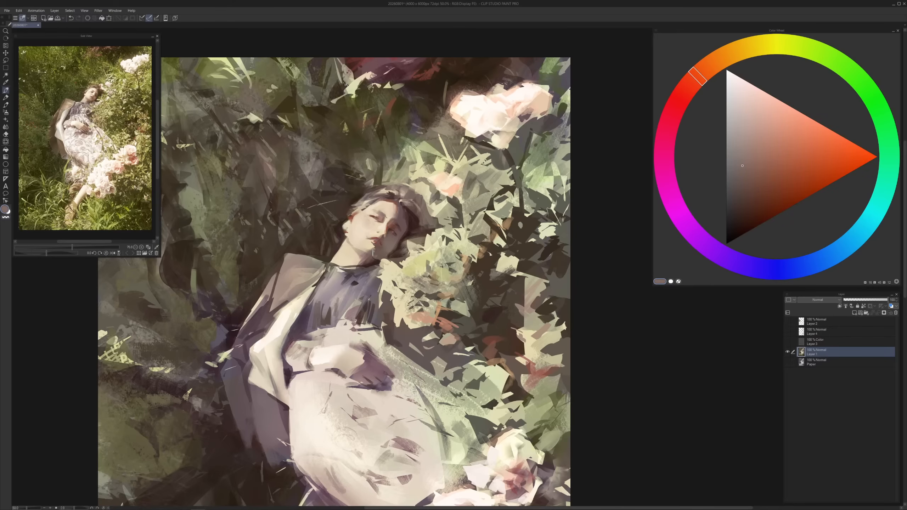
alt+click(376, 246)
alt+click(365, 248)
alt+click(354, 256)
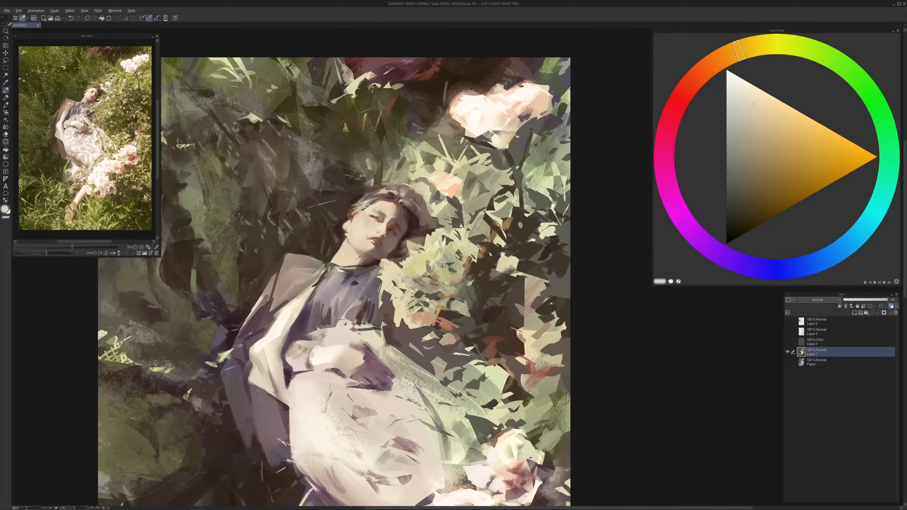
alt+click(360, 256)
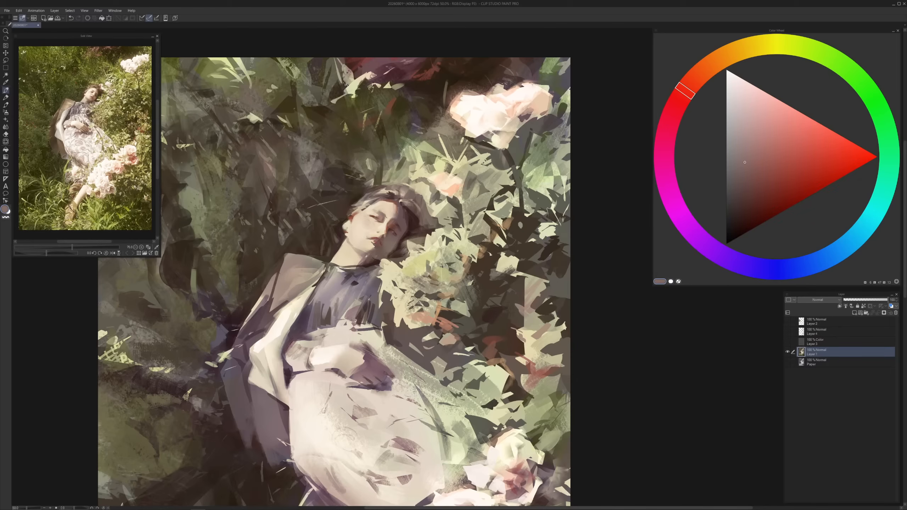
alt+click(359, 256)
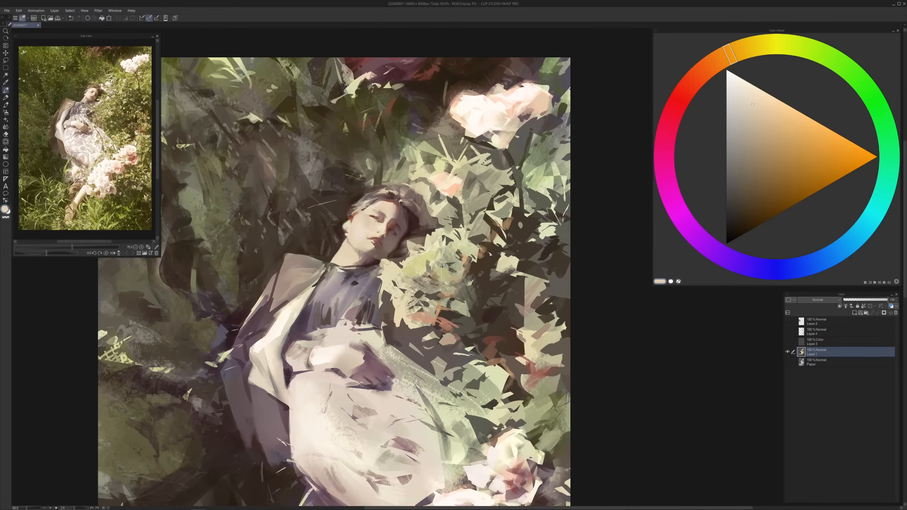
alt+click(356, 260)
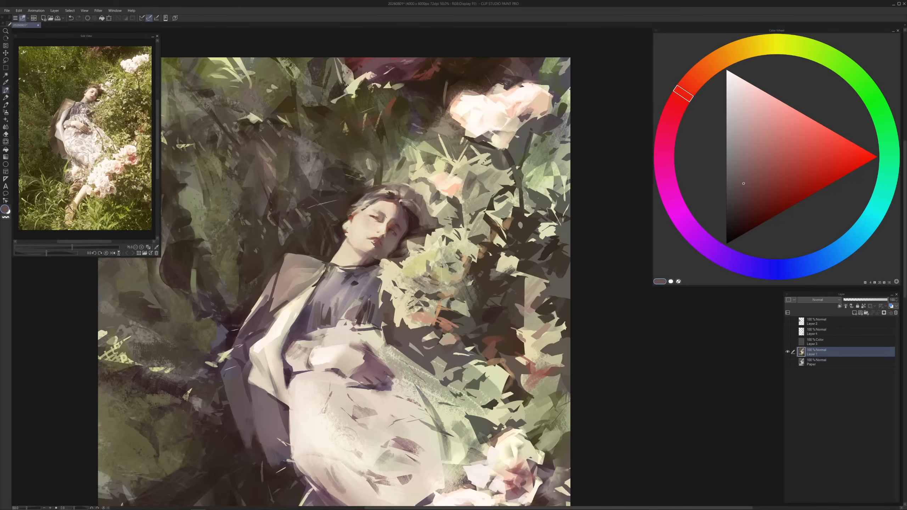
alt+click(343, 260)
alt+click(373, 255)
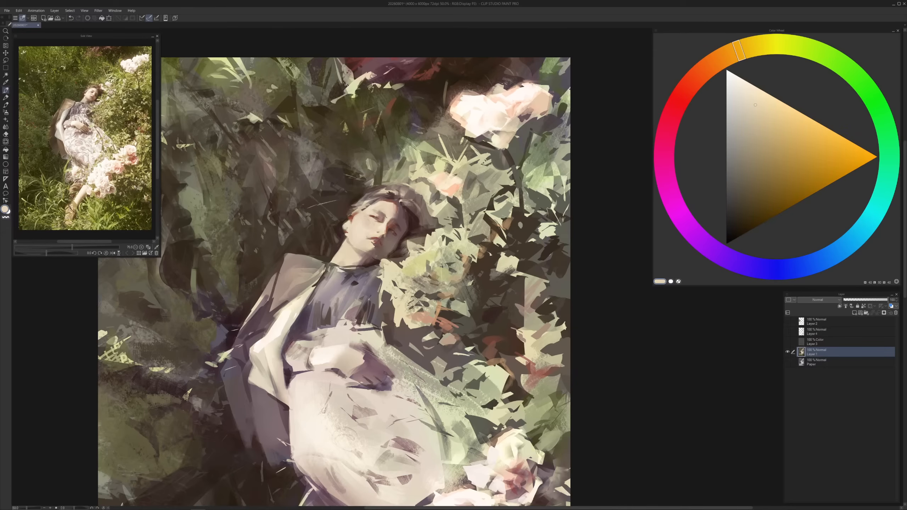
Touch up the mouth and the shaded cheek and eye nearer the foliage with sampled dark reddish-brown tones
alt+click(373, 240)
alt+click(395, 233)
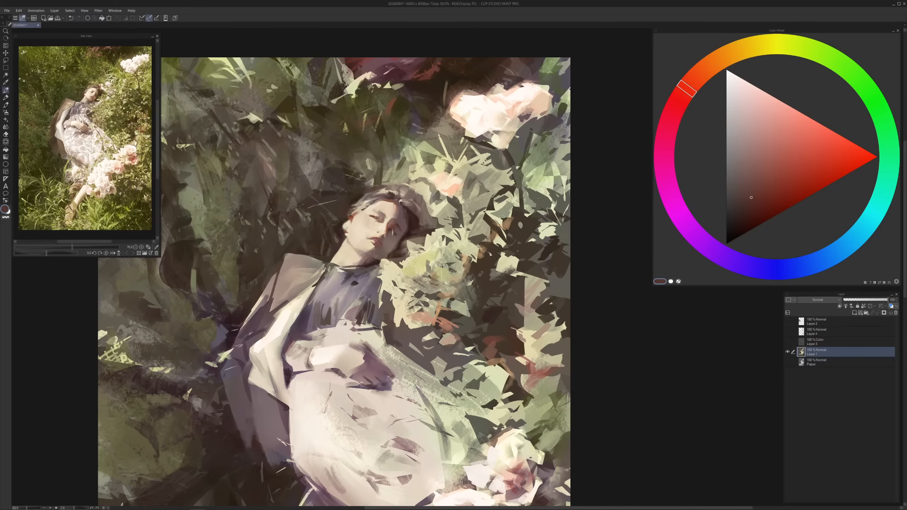
alt+click(392, 232)
alt+click(392, 233)
alt+click(393, 231)
Refine the shaded hand and waist next to the foliage with sampled dark brown, mauve and light tan tones
scroll(410, 407, down, 1)
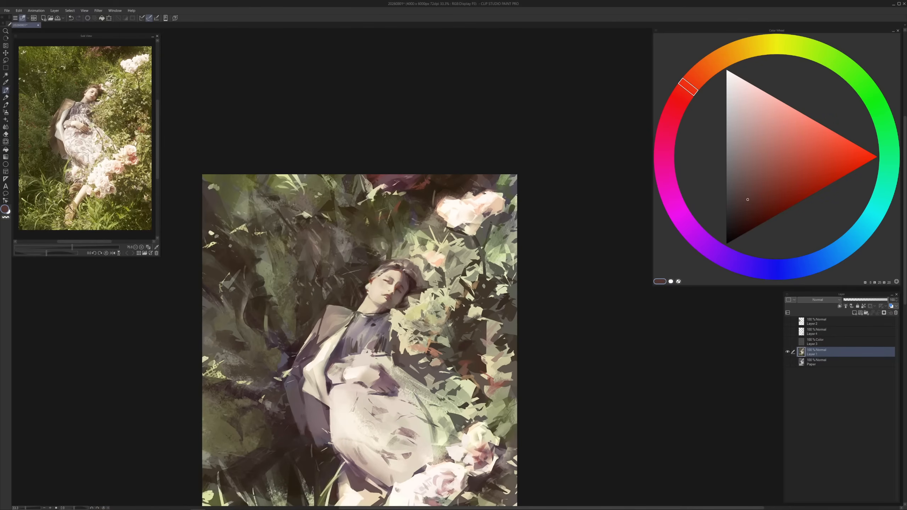
drag(398, 490, 400, 371)
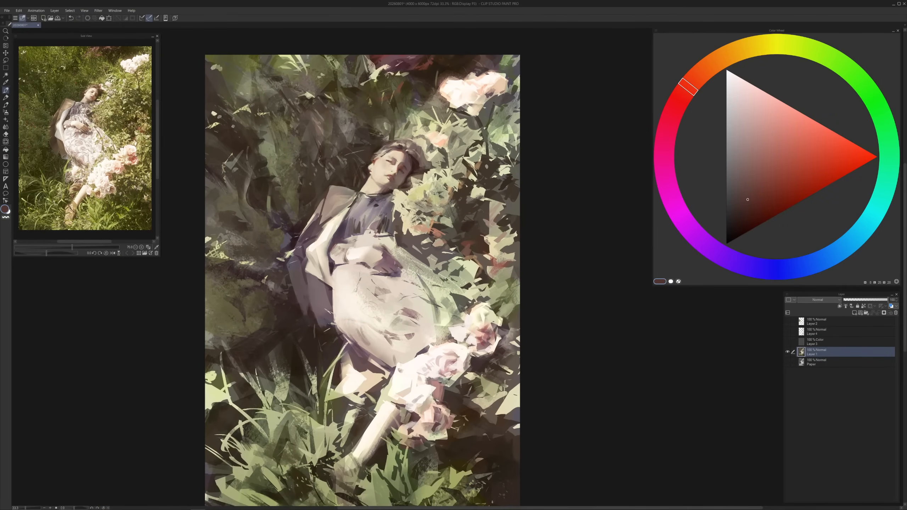
alt+click(404, 270)
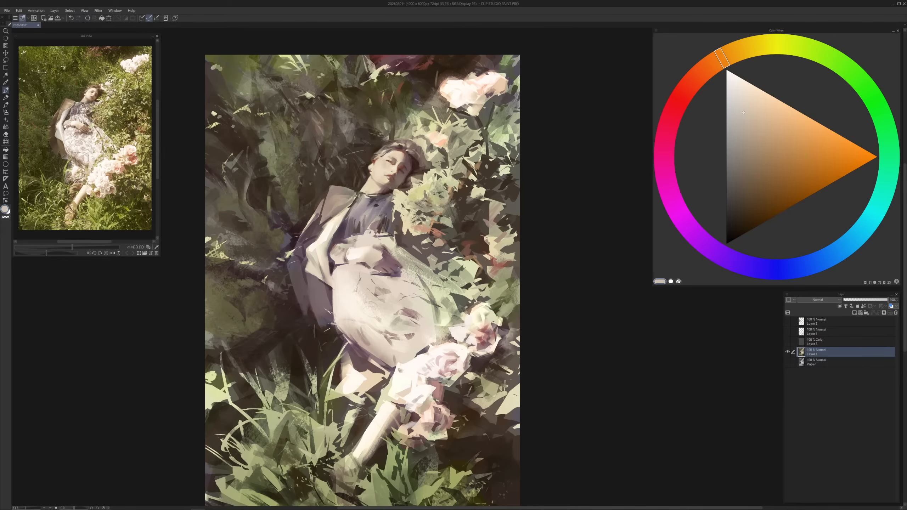
alt+click(441, 229)
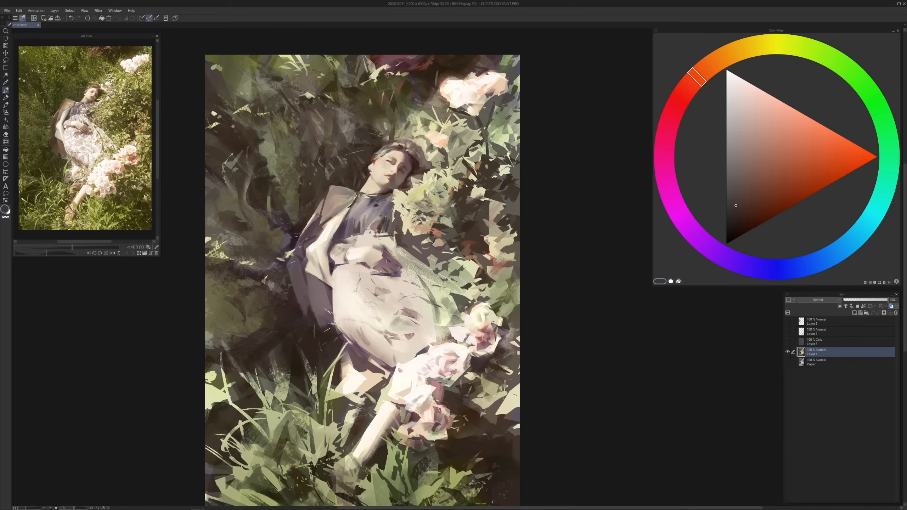
alt+click(386, 257)
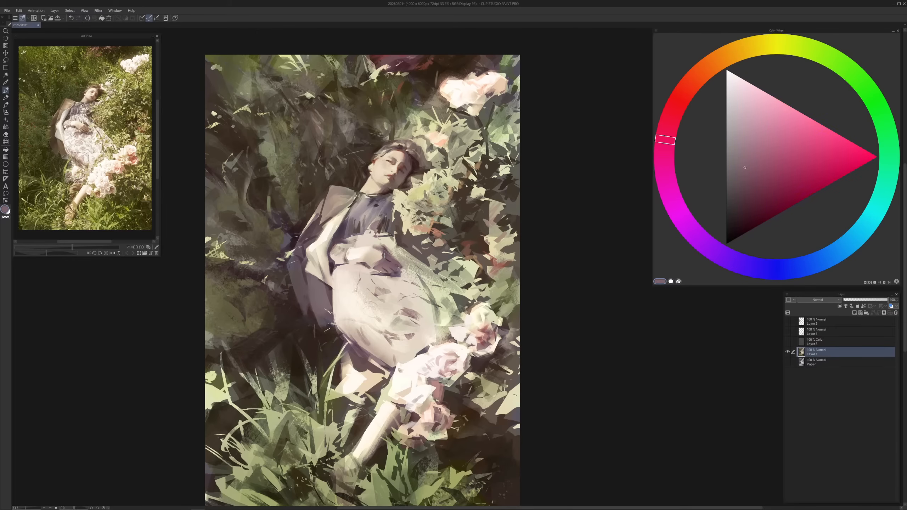
alt+click(383, 256)
alt+click(384, 254)
drag(379, 259, 378, 266)
alt+click(377, 258)
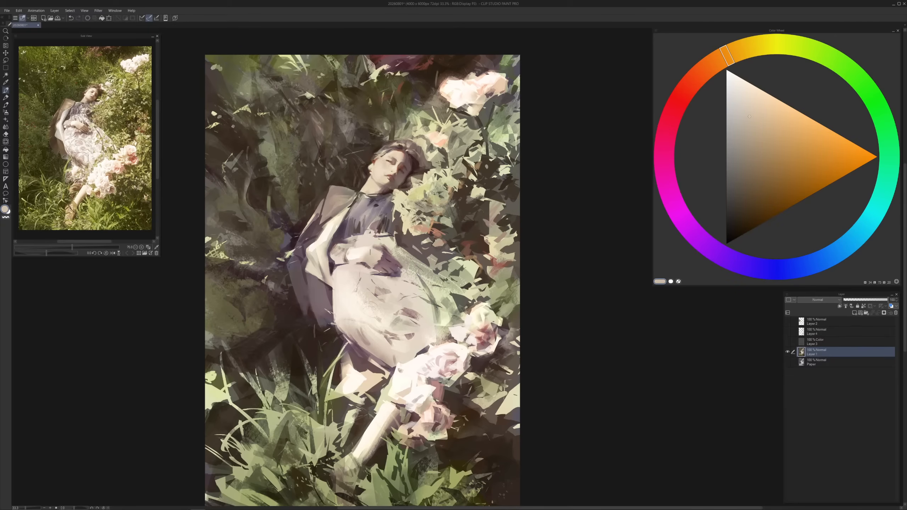
Paint the sunlit hand and sleeve cuff with sampled off-white tones and a picked salmon red
alt+click(365, 258)
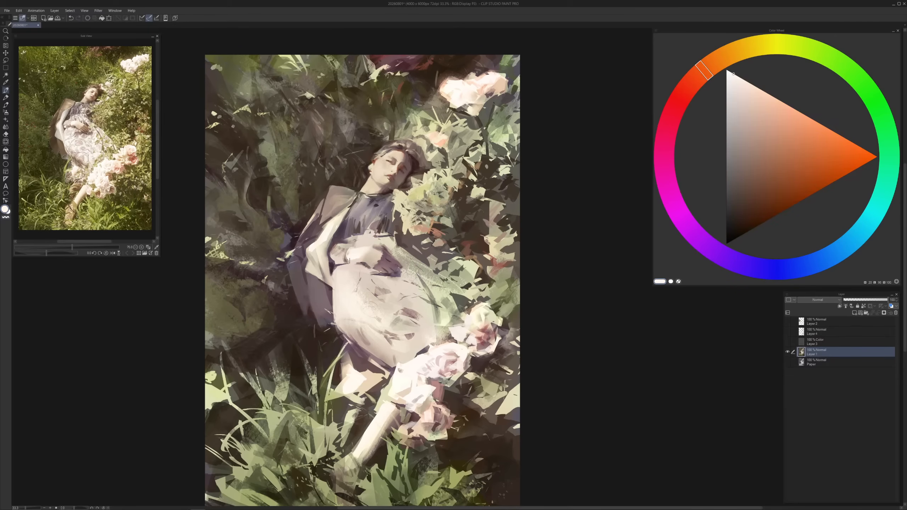
alt+click(375, 256)
alt+click(351, 256)
drag(349, 264, 365, 261)
alt+click(343, 255)
click(776, 138)
click(692, 84)
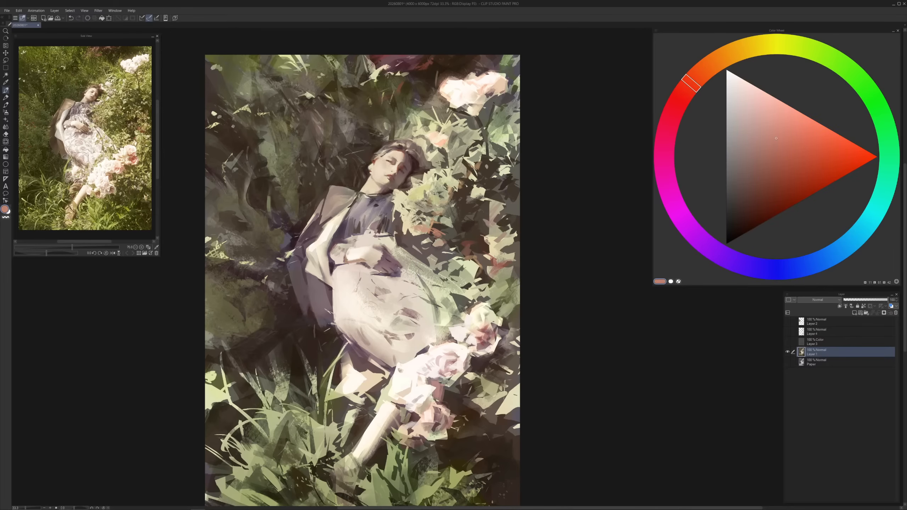
click(771, 172)
Clean up the edge between the sunlit hand and the skirt's waist with sampled cream and dark plum tones
alt+click(342, 270)
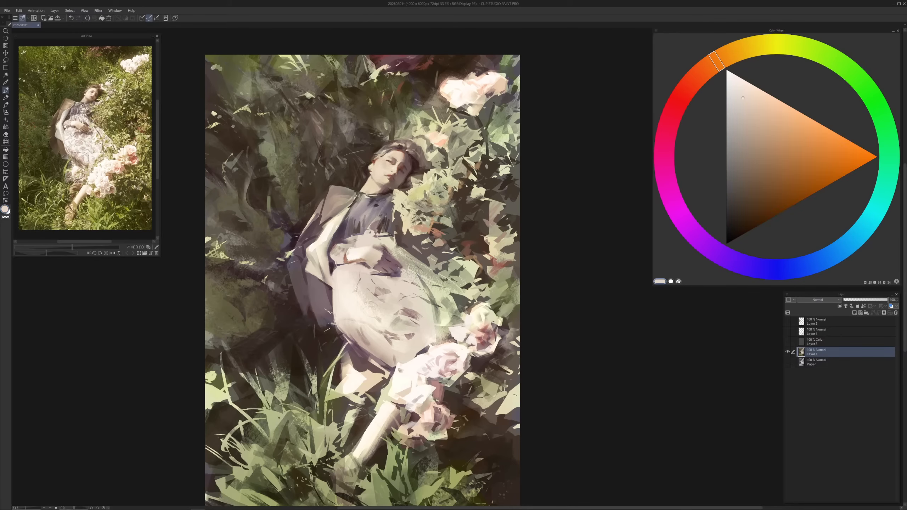
alt+click(334, 267)
mouse_move(342, 262)
mouse_down()
mouse_move(336, 267)
mouse_move(347, 265)
mouse_up()
alt+click(332, 268)
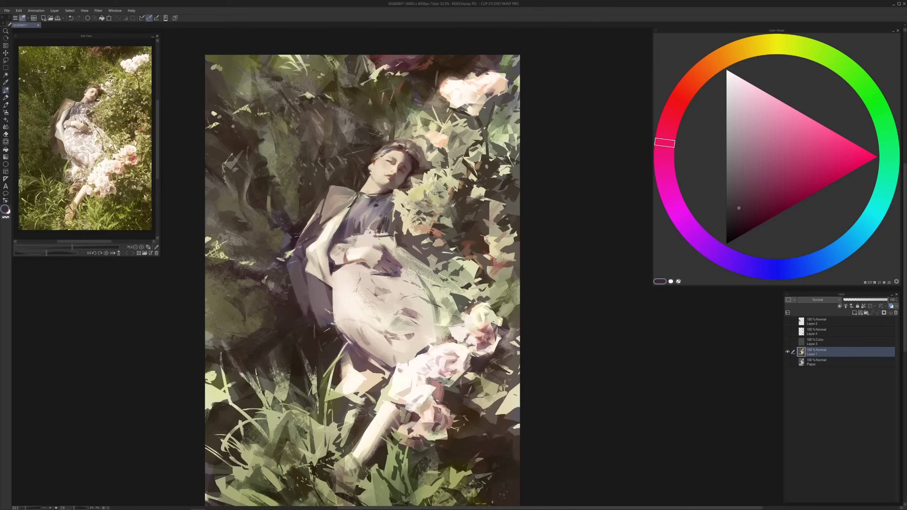
Refine the skirt's lower edge and the adjoining rose petals with sampled near-white and pale yellow-green tones
alt+click(411, 361)
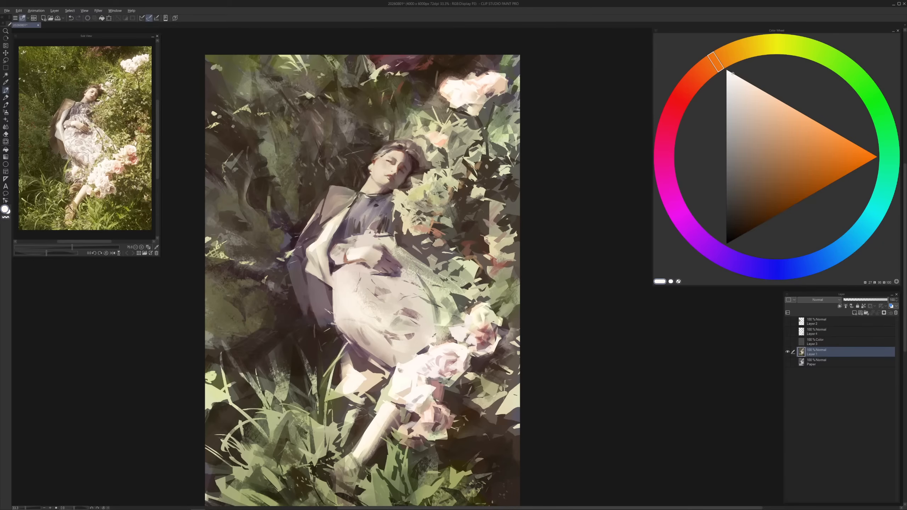
alt+click(426, 345)
alt+click(427, 348)
alt+click(442, 332)
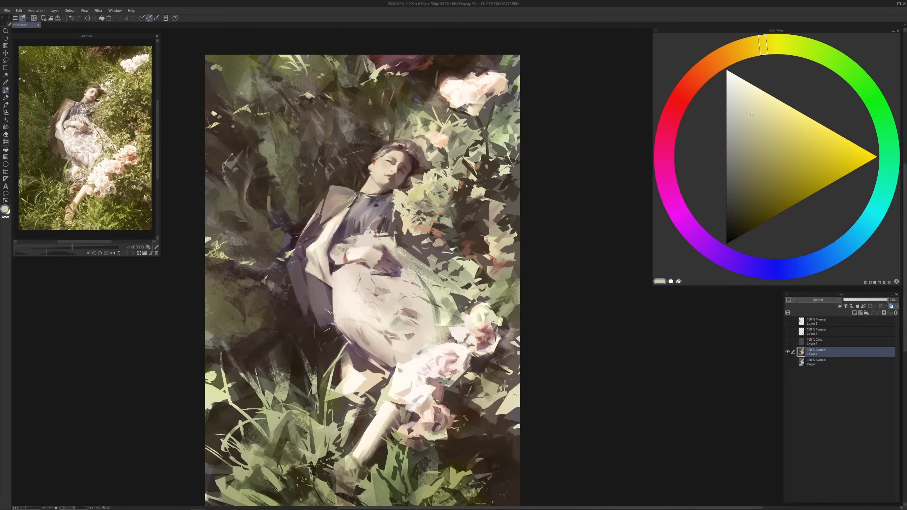
alt+click(433, 345)
alt+click(439, 350)
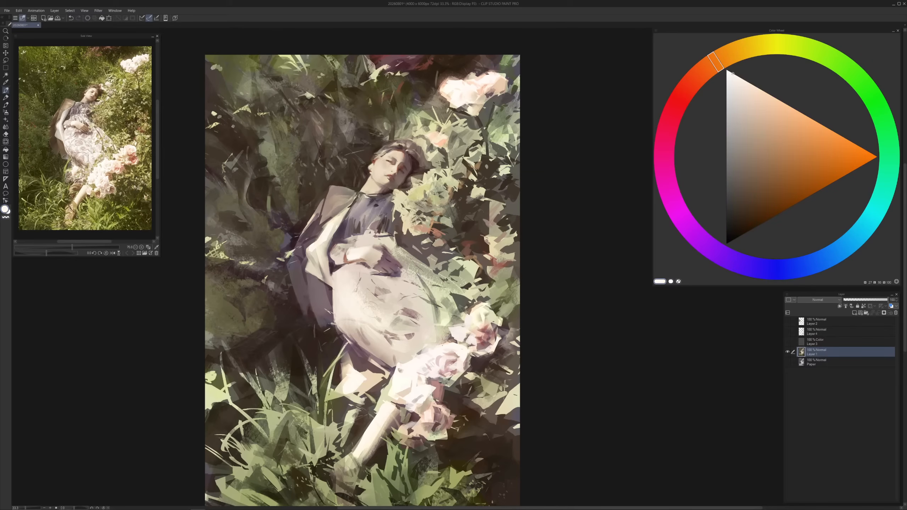
Touch up the lower roses and the knee below the skirt with sampled peach and creamy white tones
alt+click(451, 111)
drag(389, 392, 393, 366)
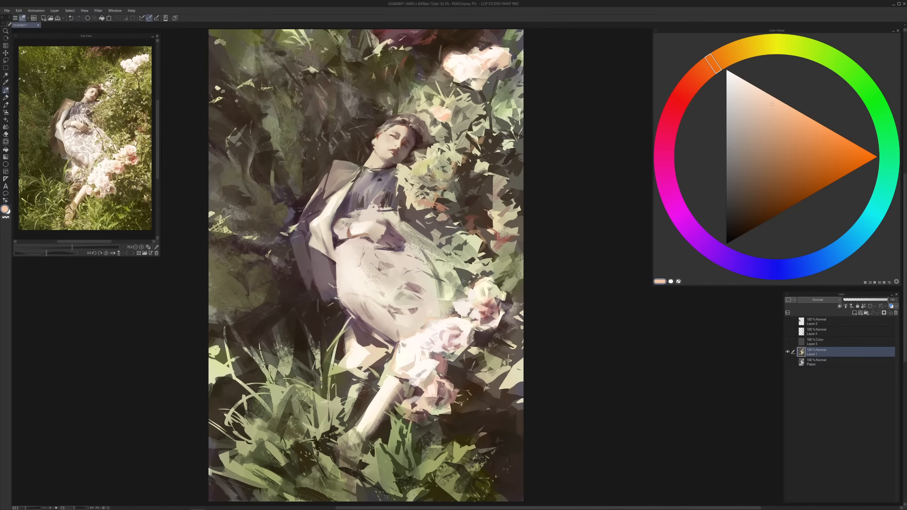
alt+click(379, 351)
alt+click(361, 347)
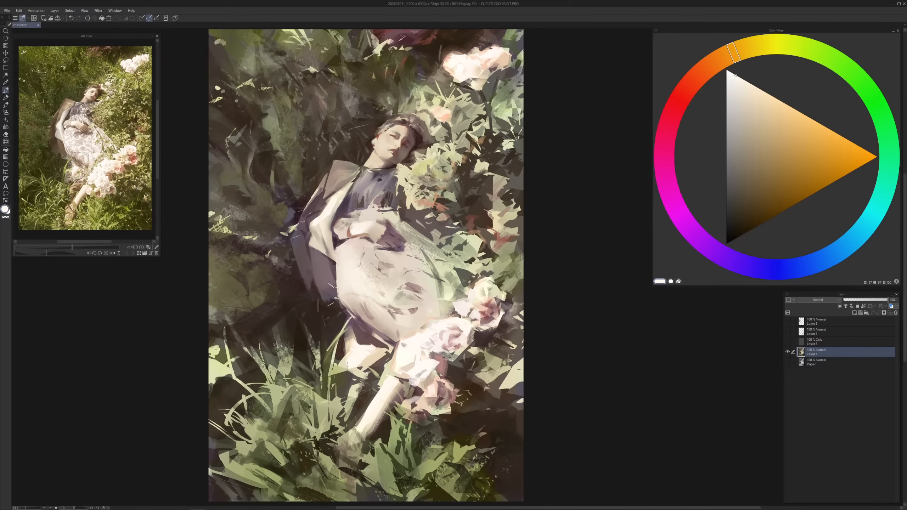
Refine the foliage beside the jacket's outer edge with sampled dark olive, pale yellow-green and muted green tones
alt+click(280, 270)
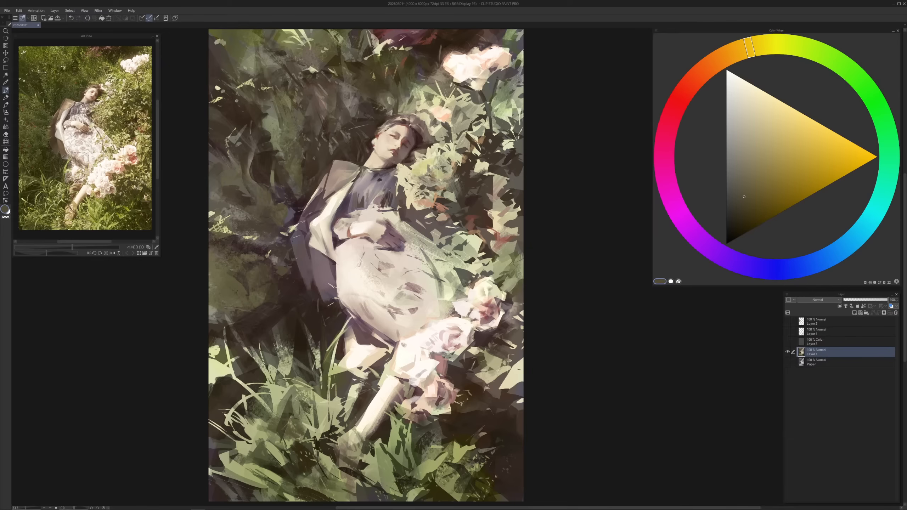
alt+click(292, 228)
drag(300, 255, 290, 259)
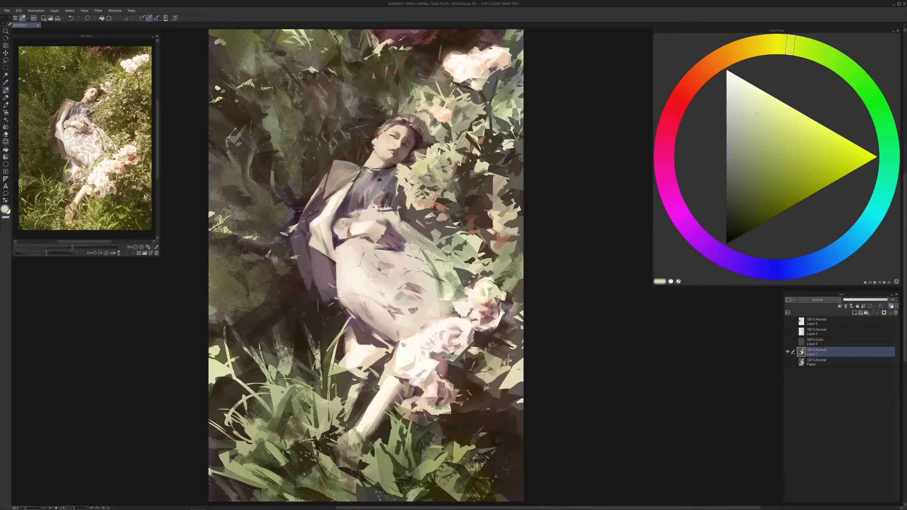
alt+click(293, 264)
alt+click(294, 265)
drag(306, 323, 306, 334)
Shift the painted layer's hue slightly towards warmer tones with a Hue/Saturation/Luminosity correction
scroll(266, 310, down, 1)
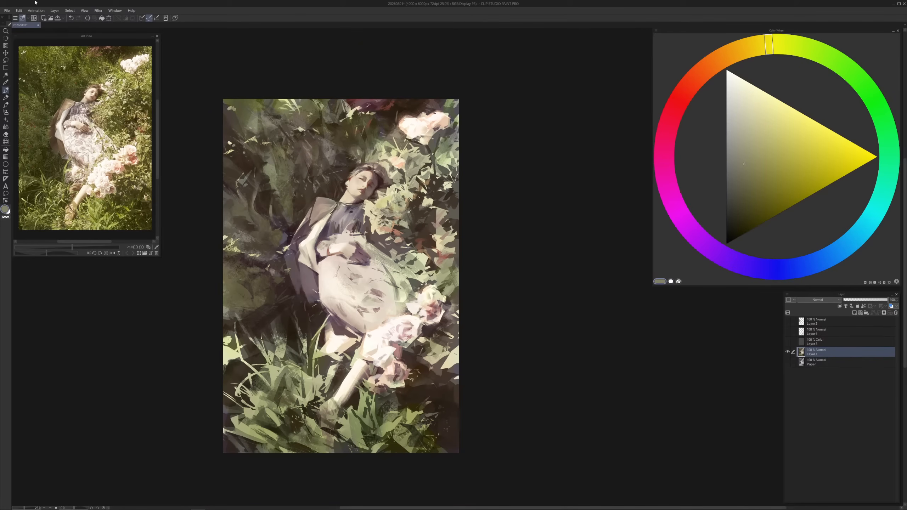
click(18, 10)
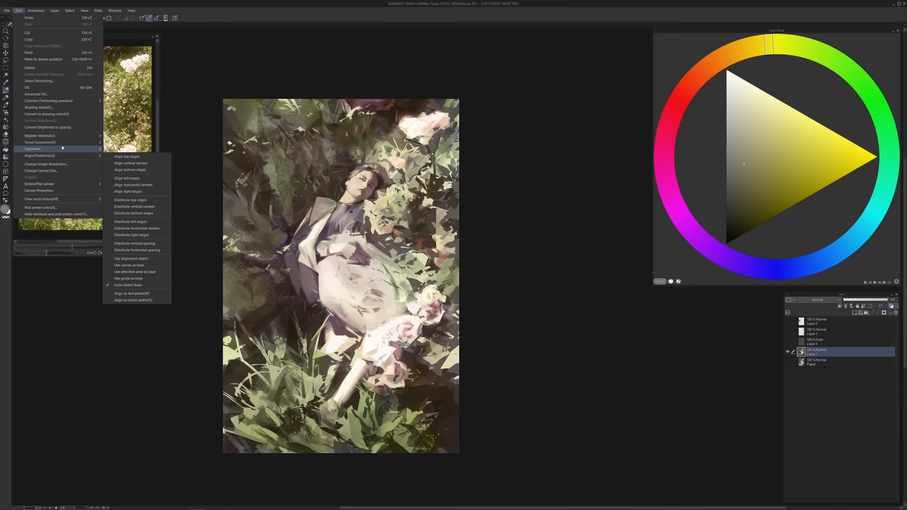
mouse_move(64, 143)
click(143, 150)
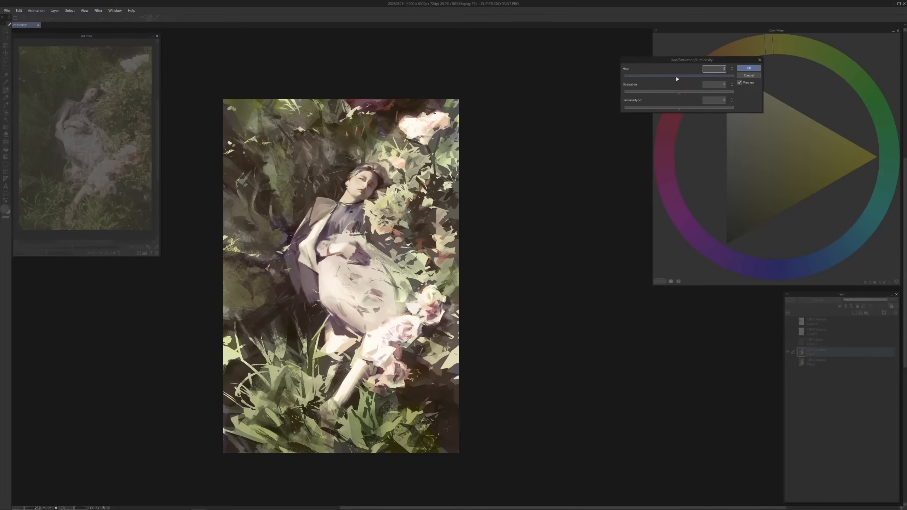
click(676, 78)
drag(677, 81, 675, 81)
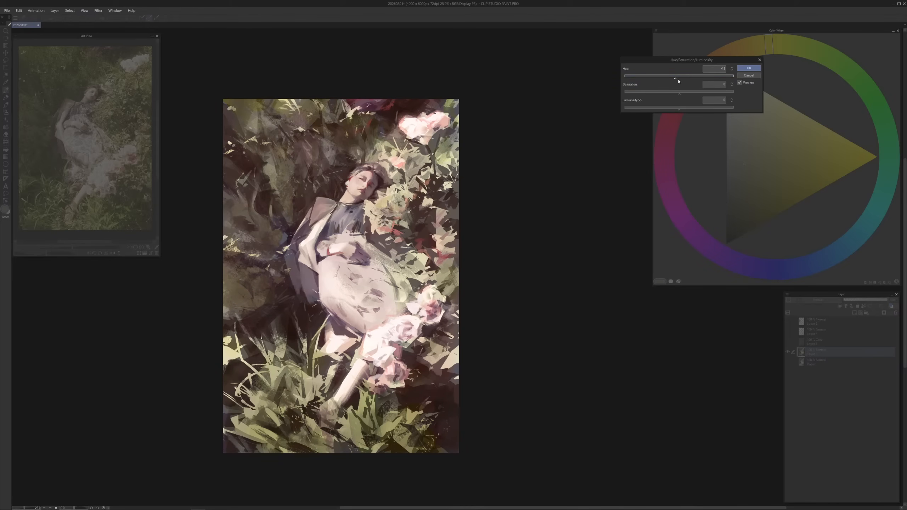
drag(679, 81, 675, 81)
click(749, 68)
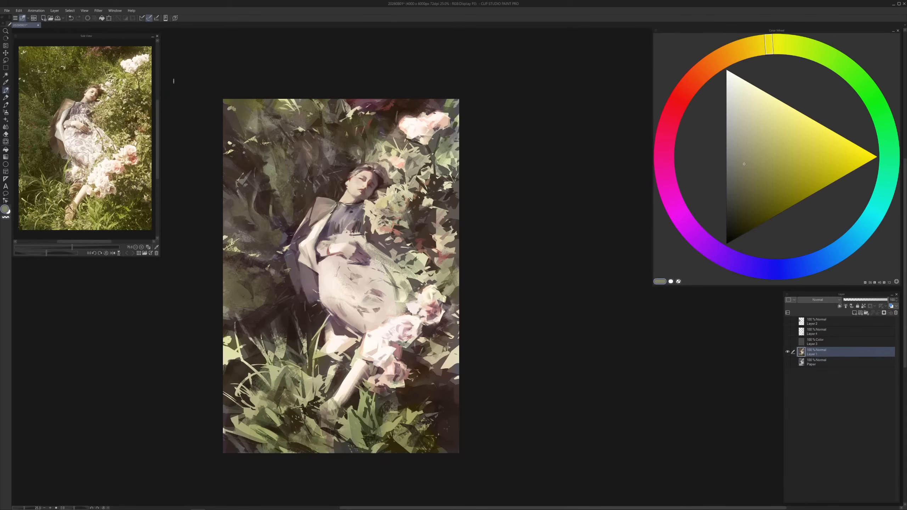
Refine the shadowed foliage beside the jacket's shoulder with sampled dark brown and muted olive tones
alt+click(267, 196)
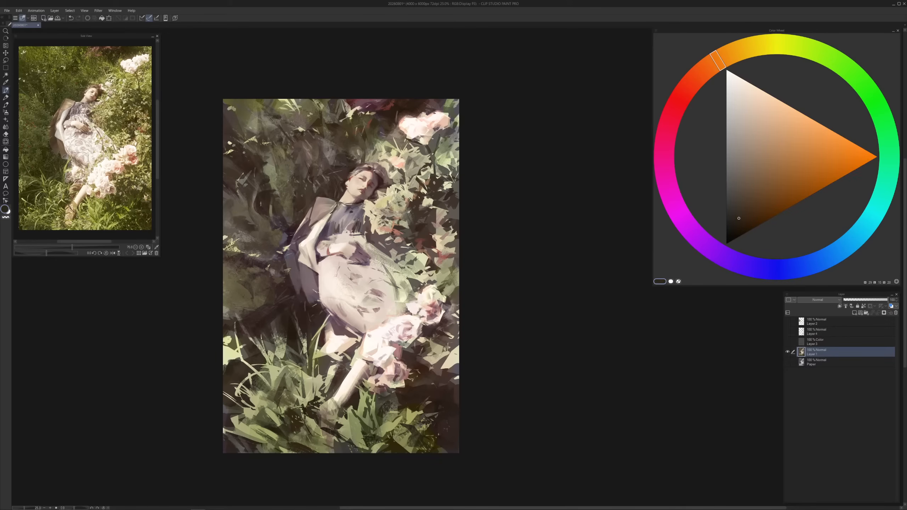
alt+click(271, 205)
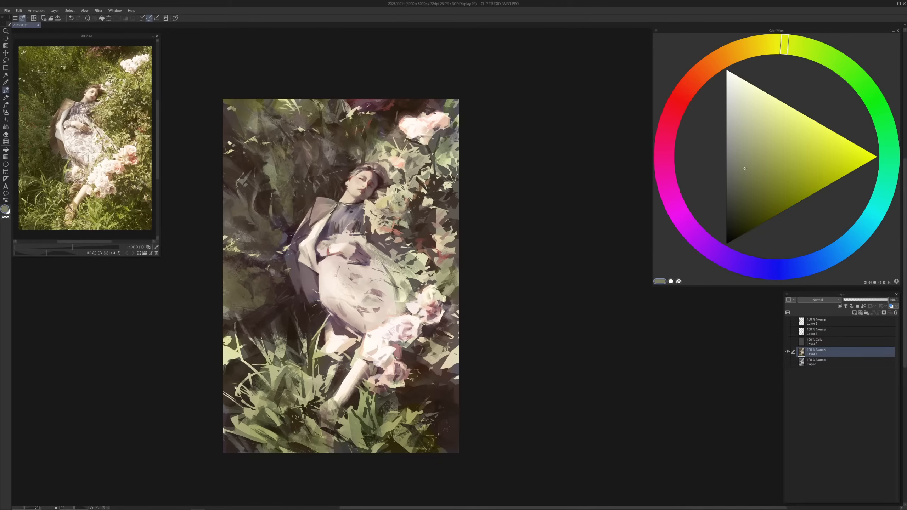
alt+click(260, 205)
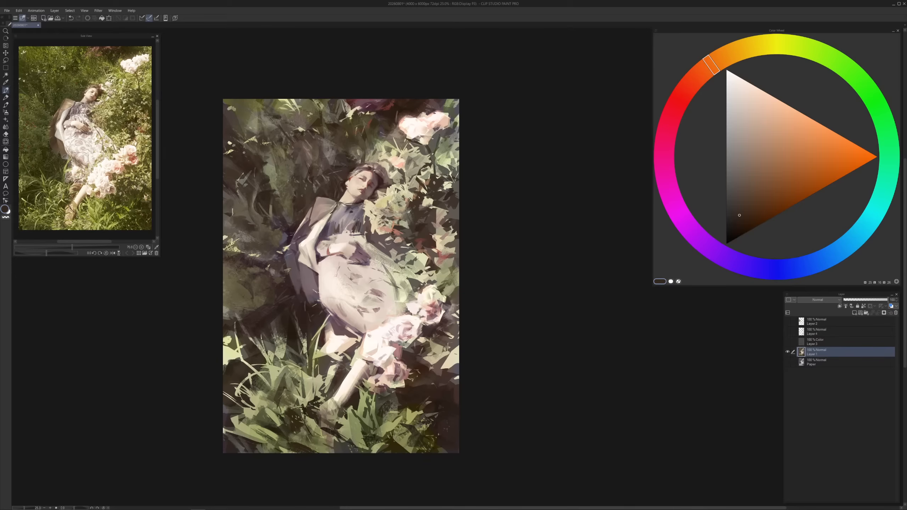
Add muted red accents to the dark foliage beside the jacket and blend them with sampled dark tones
alt+click(463, 190)
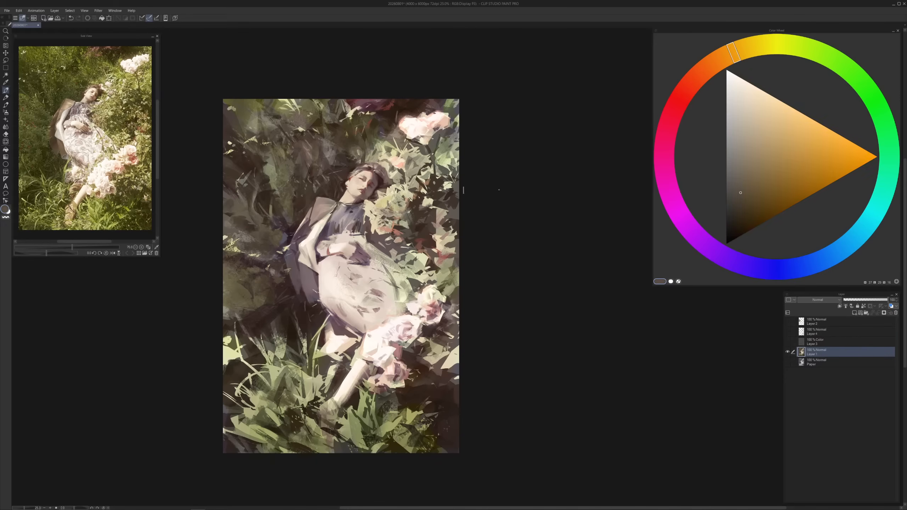
drag(702, 82, 683, 92)
click(756, 190)
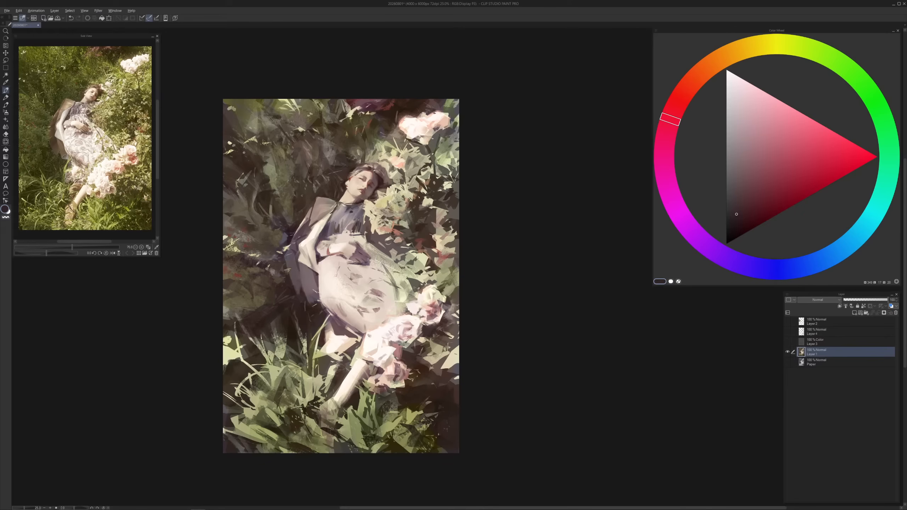
alt+click(255, 255)
alt+click(255, 265)
alt+click(289, 316)
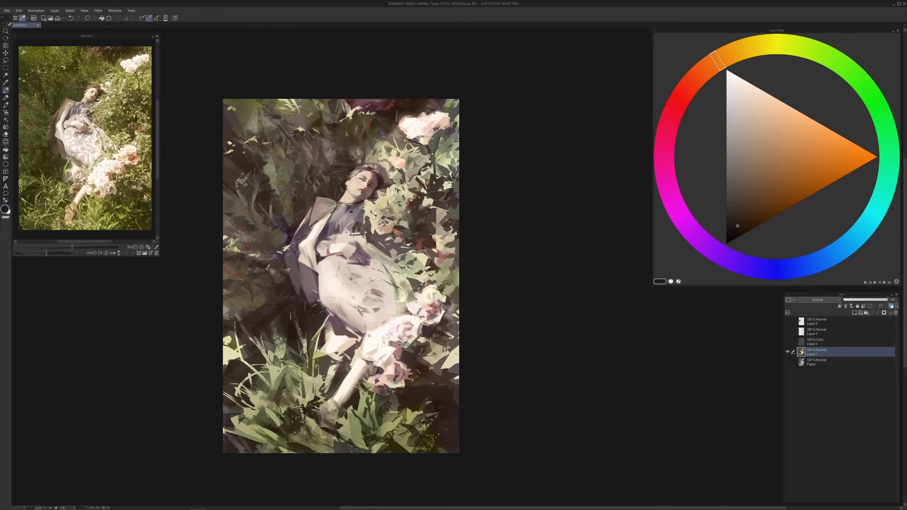
Rework the deep shadows between the jacket's lower edge and the grass with sampled near-black brown and olive-brown tones
drag(272, 285, 268, 305)
alt+click(268, 294)
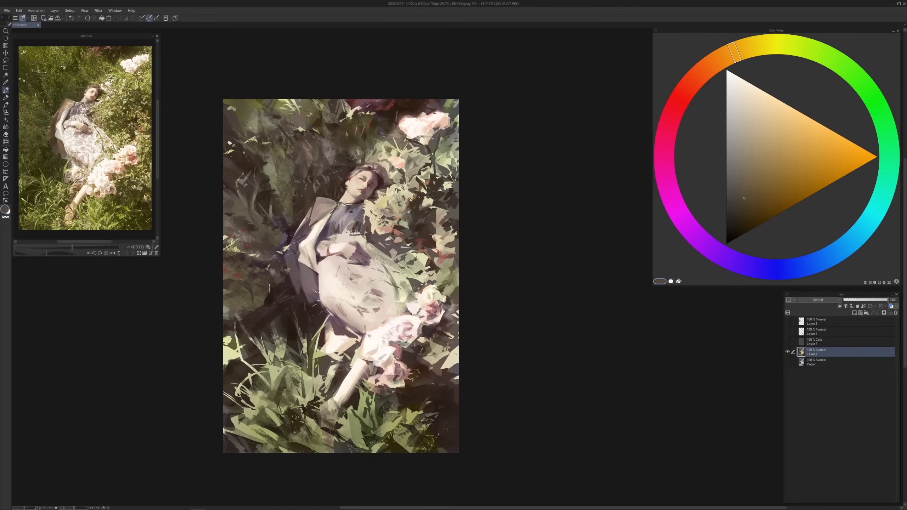
alt+click(272, 298)
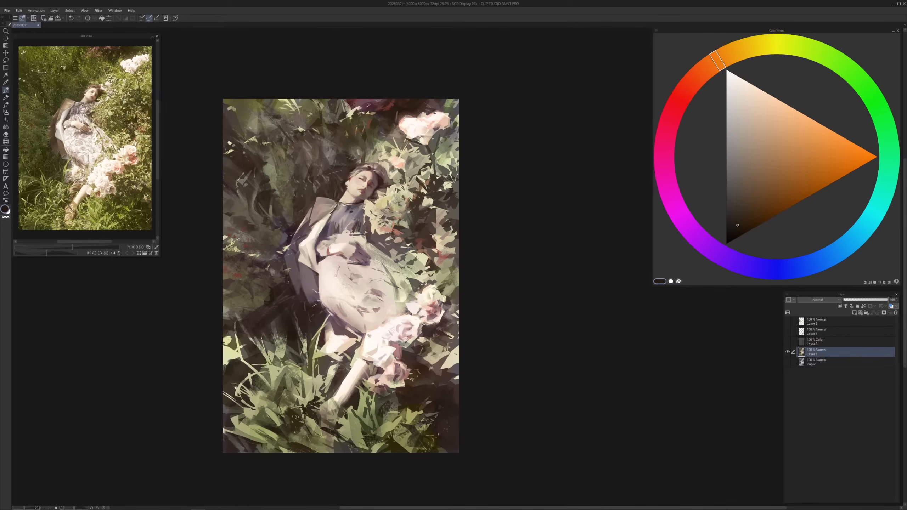
alt+click(269, 296)
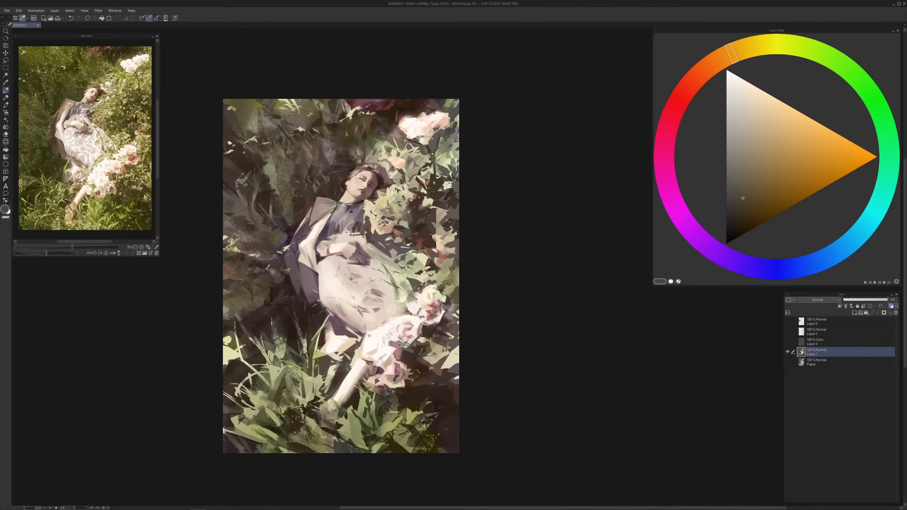
alt+click(276, 326)
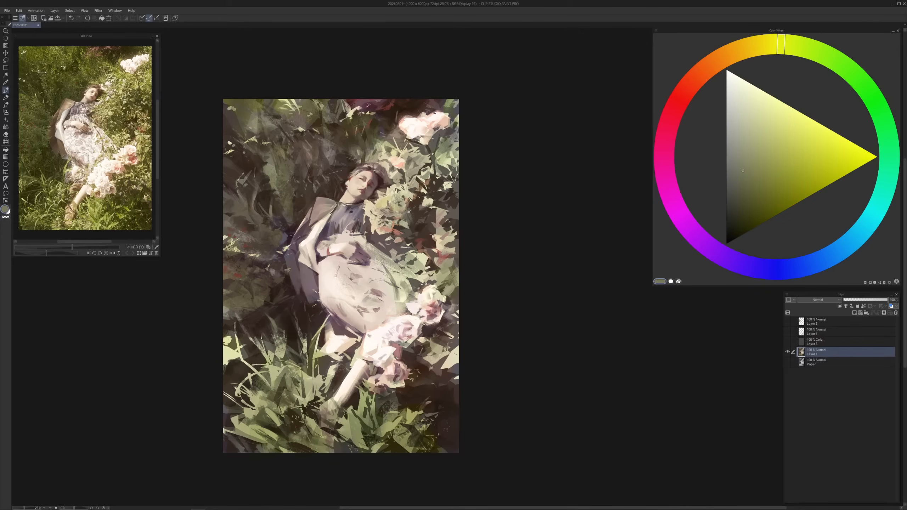
Shape the grass blades at the painting's lower left with sampled muted olive and dark brown tones
drag(281, 331, 291, 350)
alt+click(230, 311)
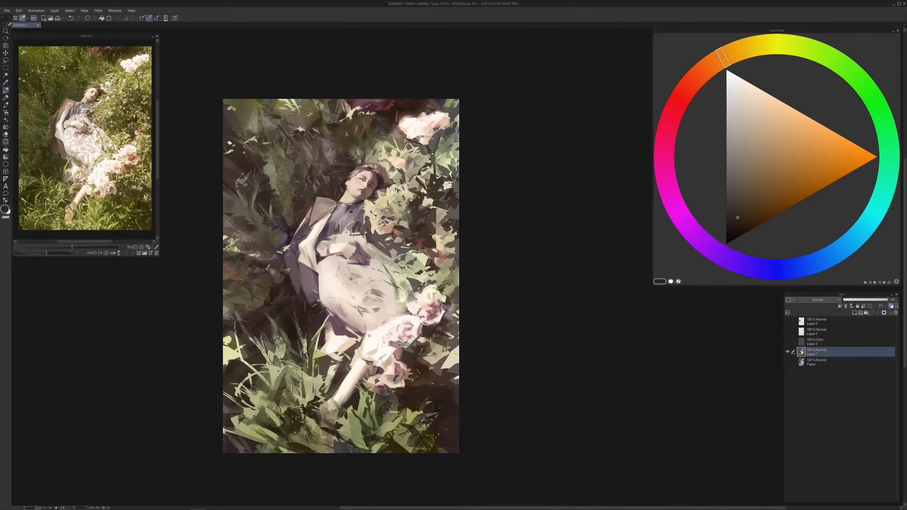
mouse_move(290, 374)
mouse_down()
mouse_move(280, 391)
mouse_move(275, 356)
mouse_move(257, 343)
mouse_up()
alt+click(247, 374)
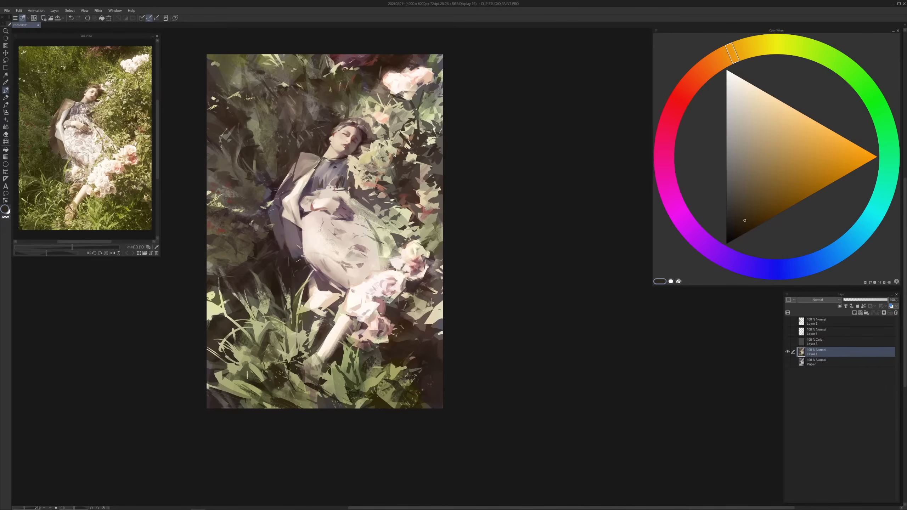
Paint a warmer, yellow-shifted highlight on the leaves in the painting's lower-left corner, replacing a first yellow-green stroke
alt+click(237, 392)
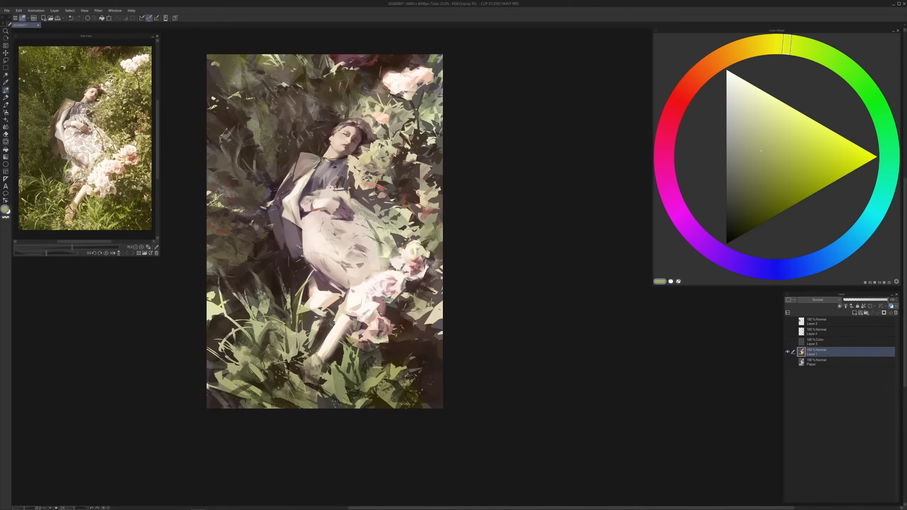
drag(224, 402, 252, 386)
key(ctrl+z)
alt+click(240, 390)
click(773, 143)
click(757, 45)
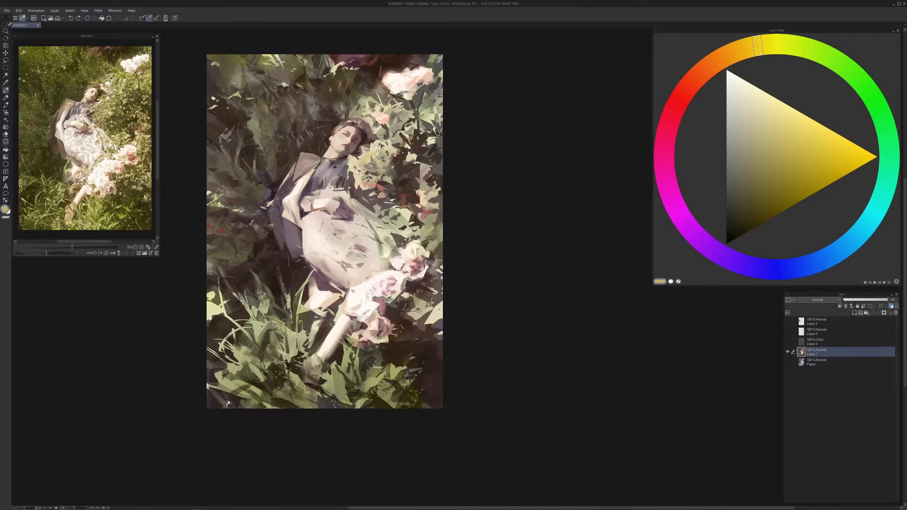
drag(222, 407, 230, 392)
Add lighter pale yellow strokes to the leaves along the painting's bottom edge below the foot
click(767, 113)
mouse_move(289, 386)
mouse_down()
mouse_move(317, 406)
mouse_move(336, 404)
mouse_move(325, 409)
mouse_up()
mouse_move(336, 391)
mouse_down()
mouse_move(340, 409)
mouse_move(346, 389)
mouse_up()
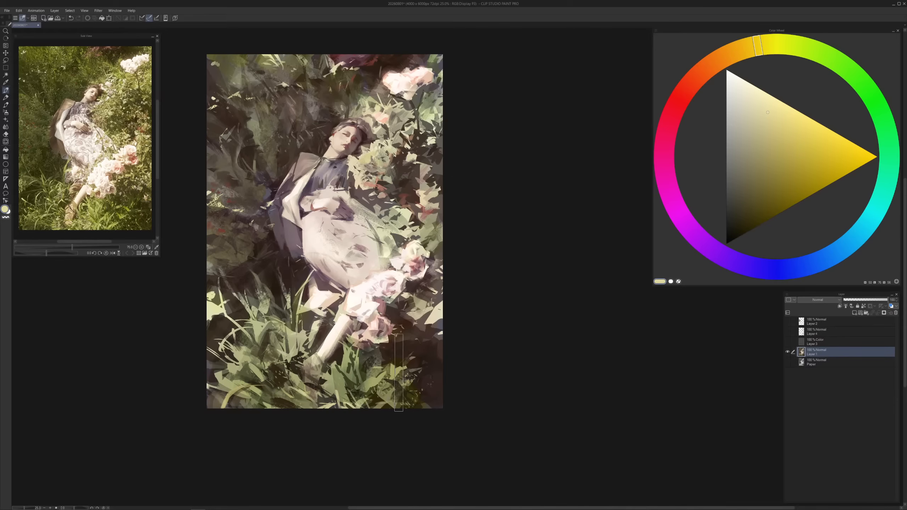
Refine the leaves and shadows below the lower roses with sampled dark brown and yellow-green tones
alt+click(395, 357)
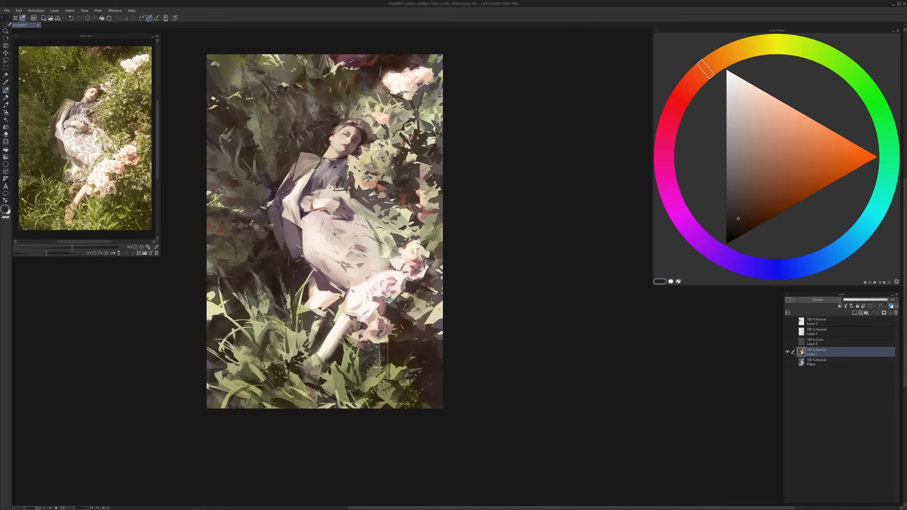
alt+click(370, 384)
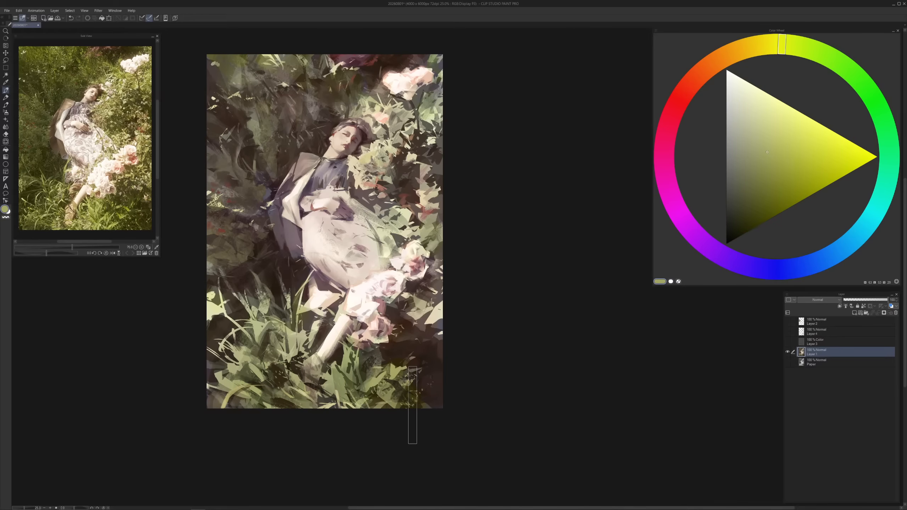
alt+click(436, 375)
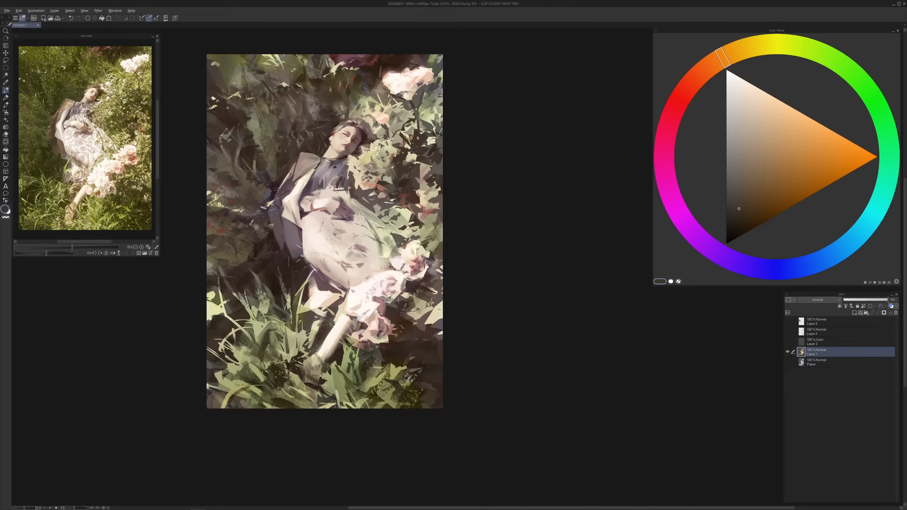
alt+click(410, 379)
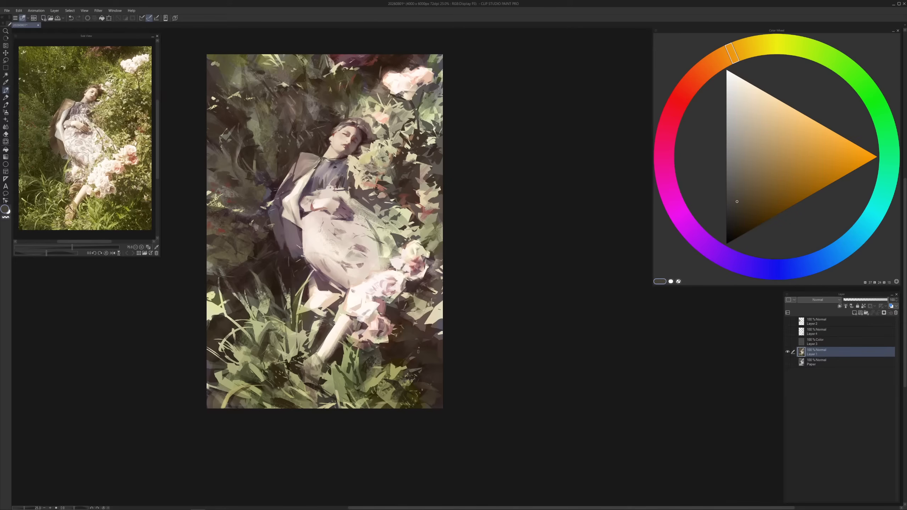
alt+click(418, 342)
alt+click(420, 350)
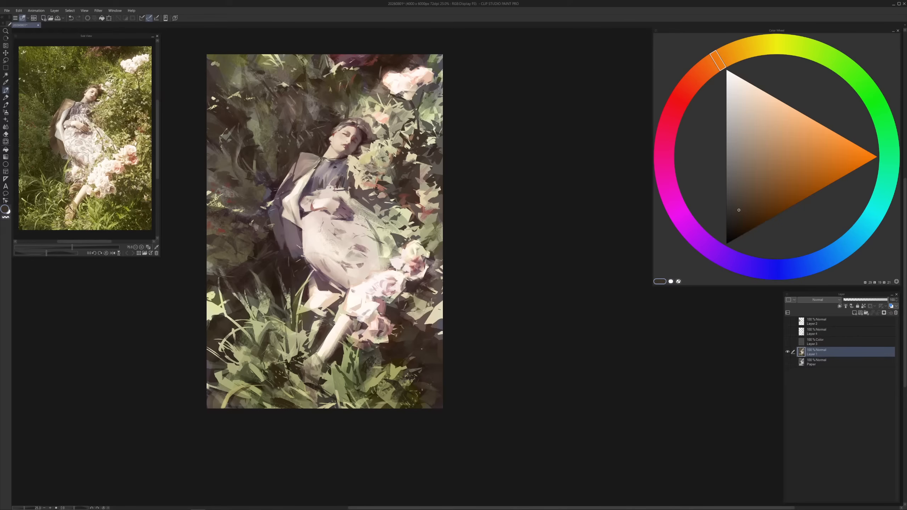
Touch up the leaves along the painting's right edge beside the lower roses with sampled muted grey and pale yellow tones
alt+click(426, 331)
alt+click(431, 325)
drag(435, 321, 428, 324)
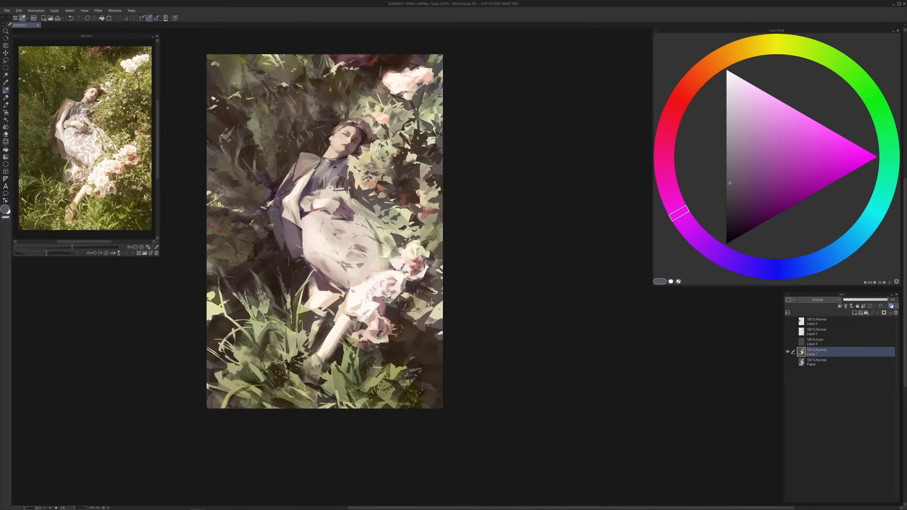
alt+click(440, 300)
alt+click(439, 314)
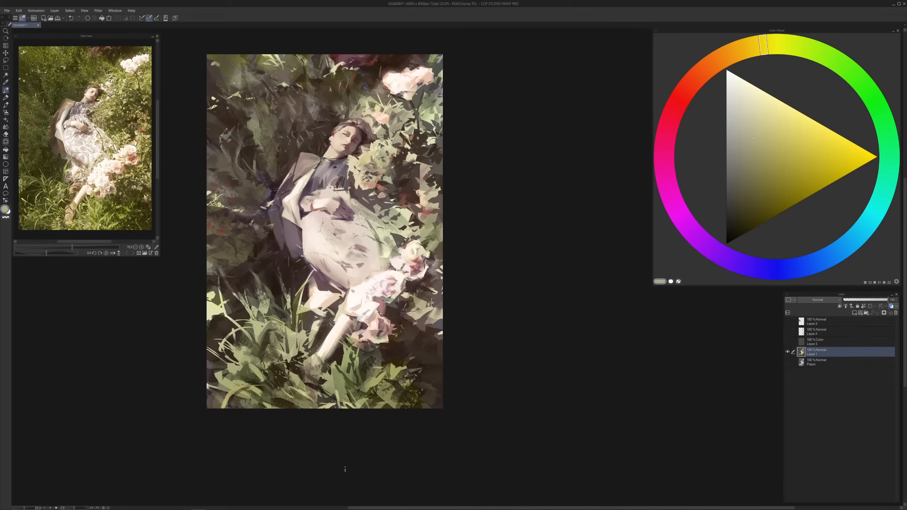
Soften the foliage above the jacket and beside the head with sampled olive-grey and dark brown strokes
alt+click(269, 136)
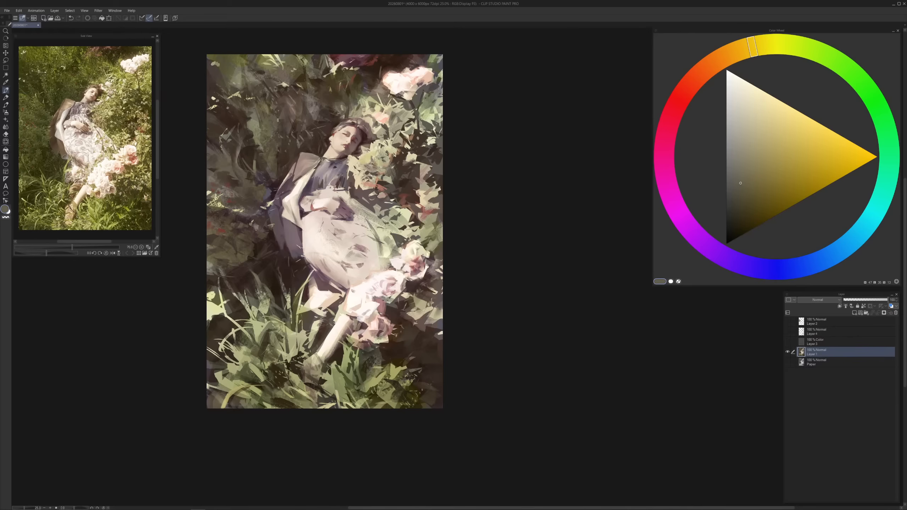
drag(285, 149, 285, 153)
alt+click(246, 129)
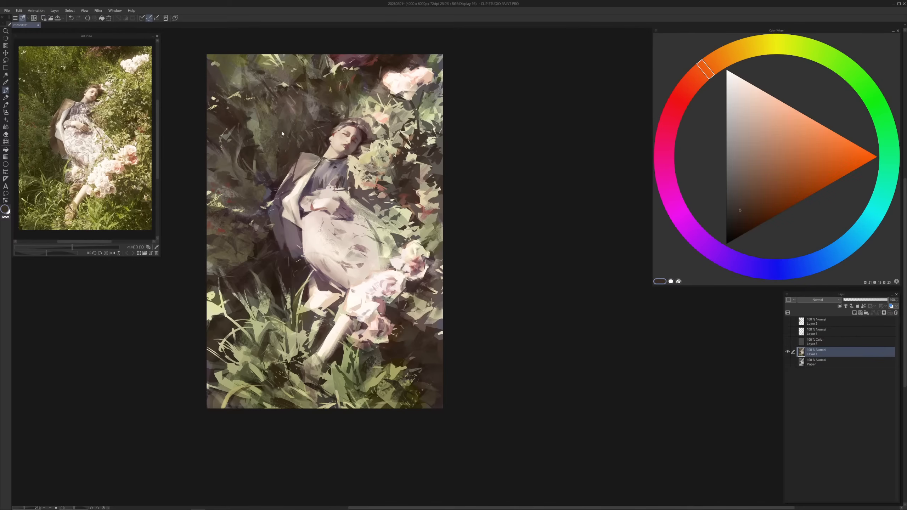
drag(280, 140, 319, 124)
scroll(337, 348, down, 1)
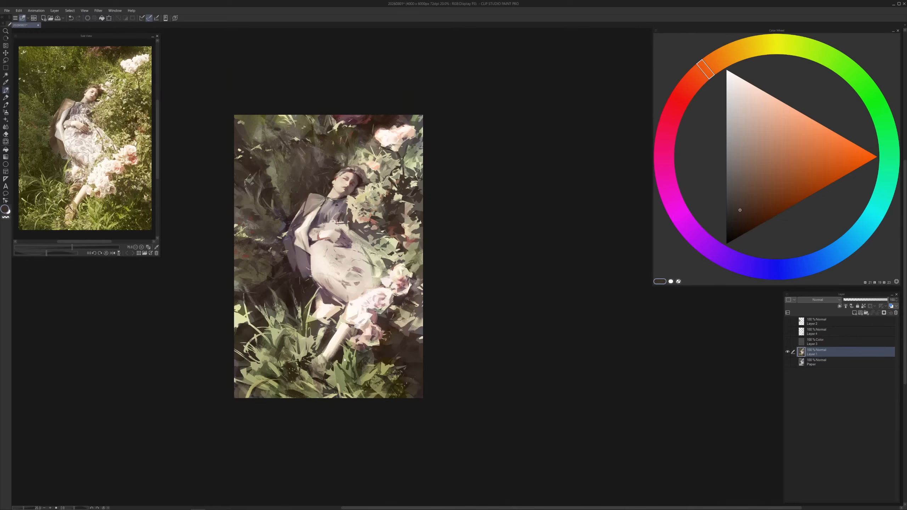
alt+click(266, 255)
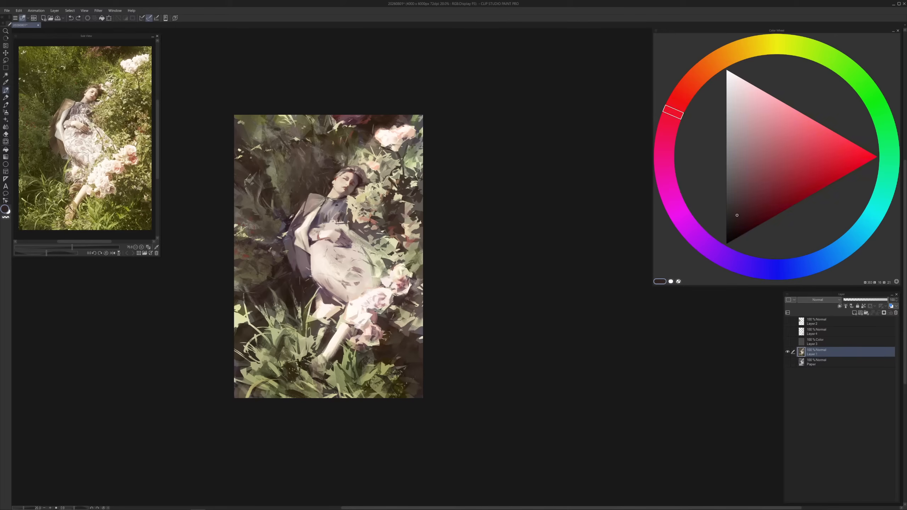
mouse_move(273, 219)
mouse_down()
mouse_move(252, 235)
mouse_move(250, 222)
mouse_up()
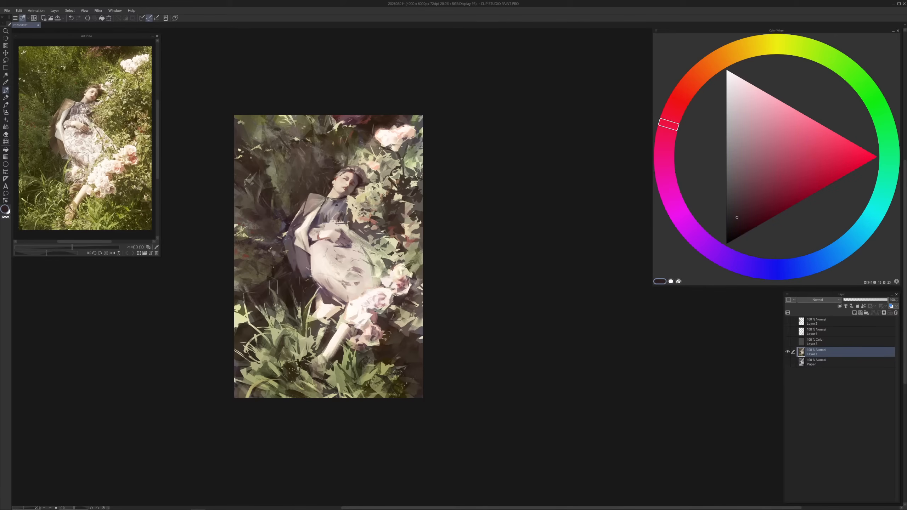
mouse_move(261, 273)
mouse_down()
mouse_move(277, 256)
mouse_move(270, 309)
mouse_move(239, 305)
mouse_move(296, 320)
mouse_up()
key(ctrl+z)
key(ctrl+z)
Refine the grass shadows and the foliage below the roses with a smaller brush in dark brown and pale beige tones
key([)
alt+click(258, 336)
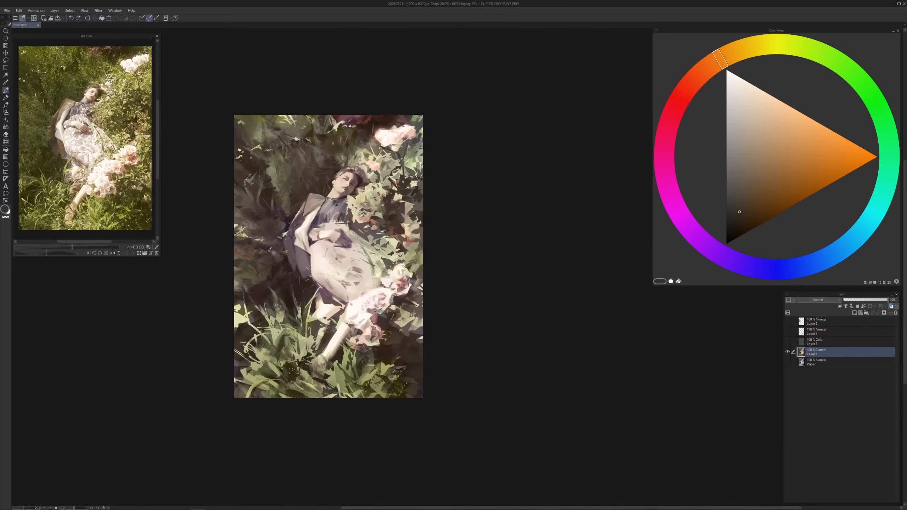
click(739, 219)
alt+click(399, 344)
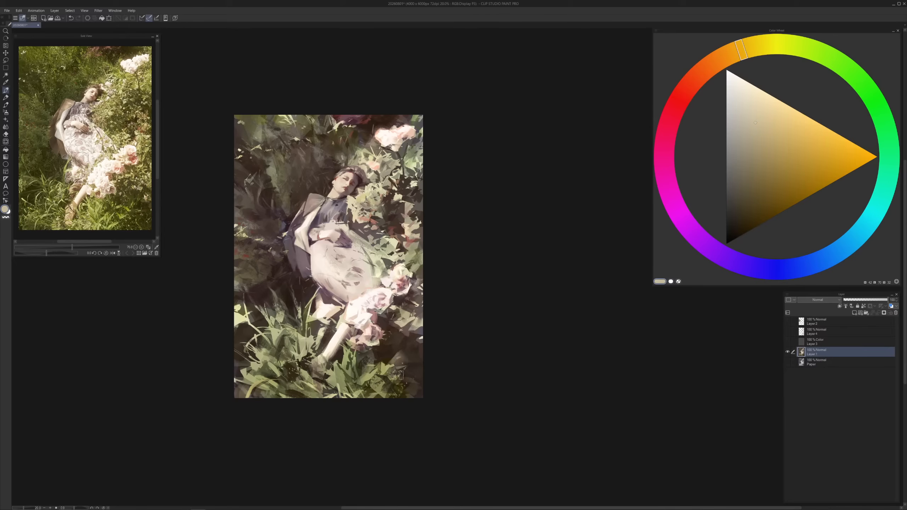
alt+click(401, 358)
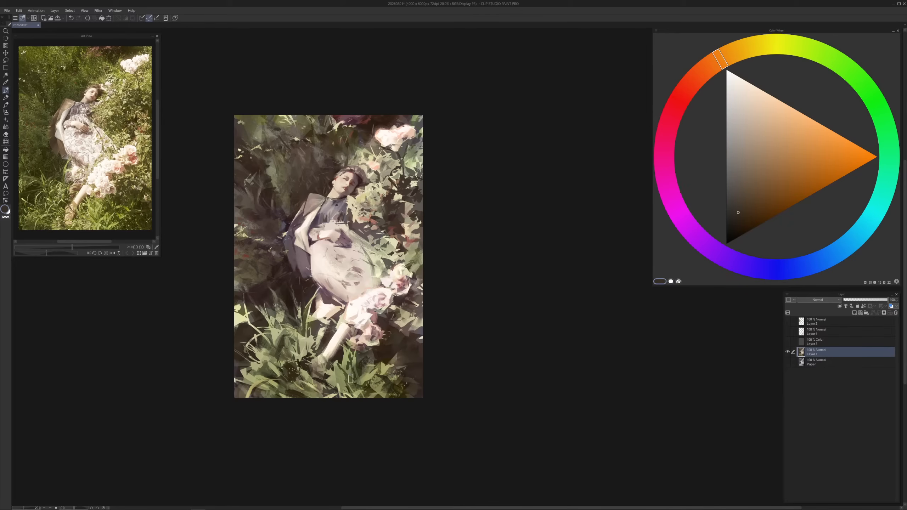
Brighten the grass and leaves across the painting's lower left with light yellow and pale yellow-green strokes
alt+click(370, 392)
click(778, 138)
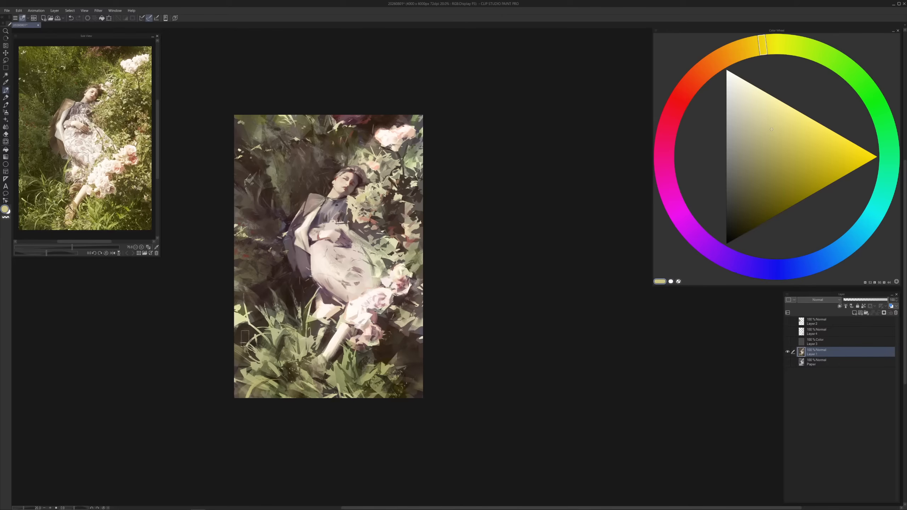
alt+click(244, 343)
mouse_move(245, 345)
mouse_down()
mouse_move(253, 321)
mouse_move(270, 364)
mouse_move(285, 354)
mouse_up()
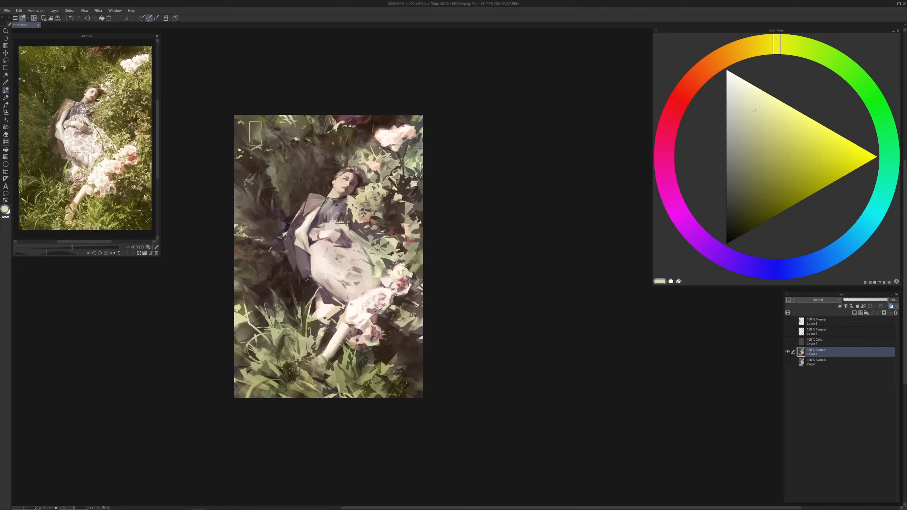
Brush pale yellow-green and sampled dark brown over the painting's upper-left foliage and undo the last stroke
drag(256, 133, 246, 119)
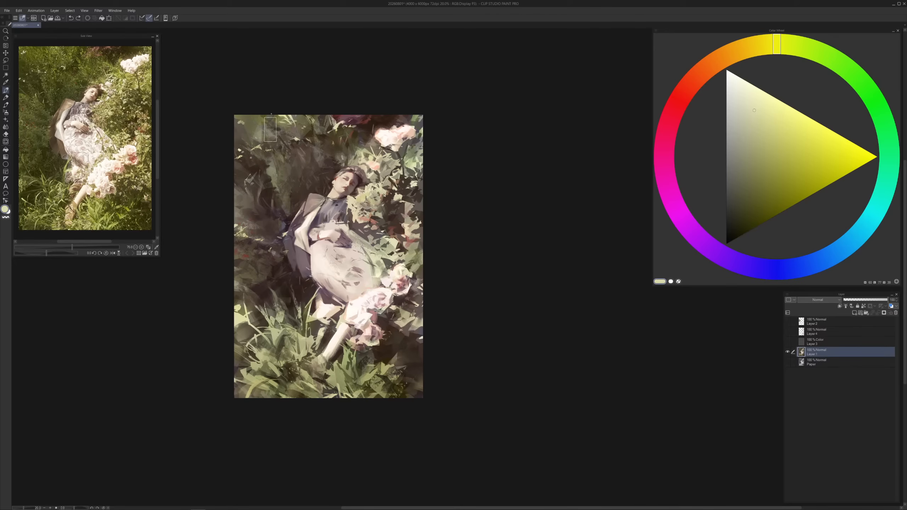
alt+click(294, 144)
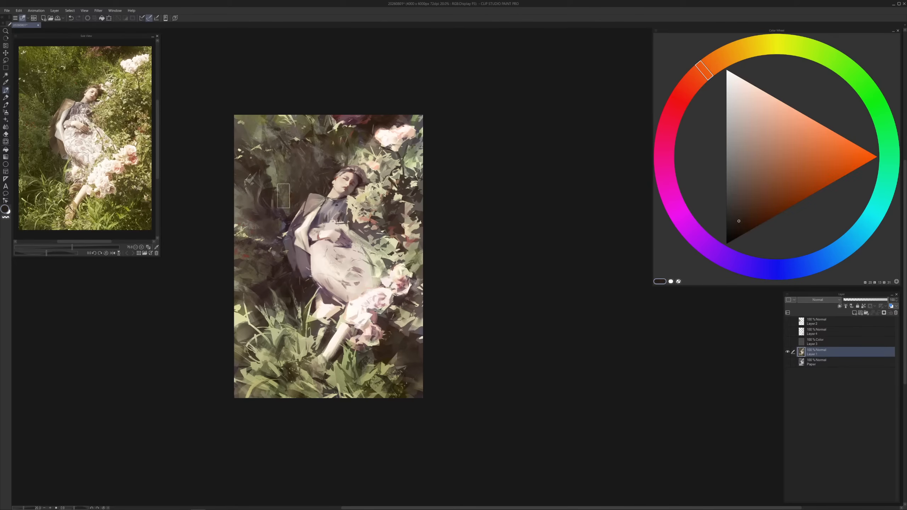
key(ctrl+z)
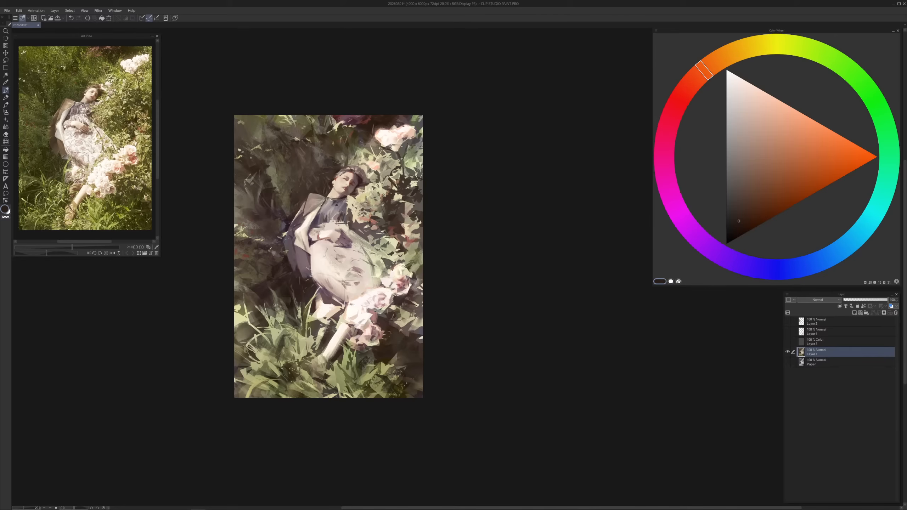
Refine the foliage between the woman and the painting's right edge with dark brown and sampled olive tones
drag(414, 224, 413, 211)
alt+click(413, 211)
click(760, 46)
click(787, 163)
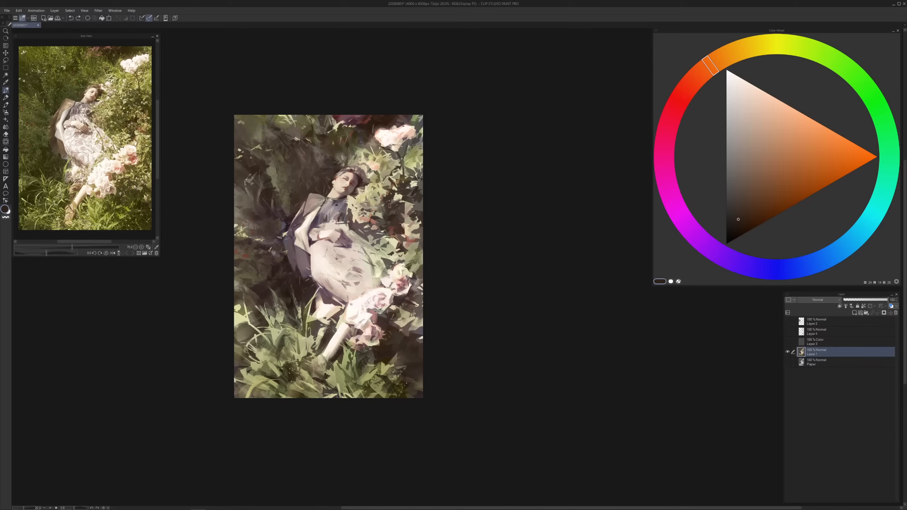
drag(736, 216, 734, 213)
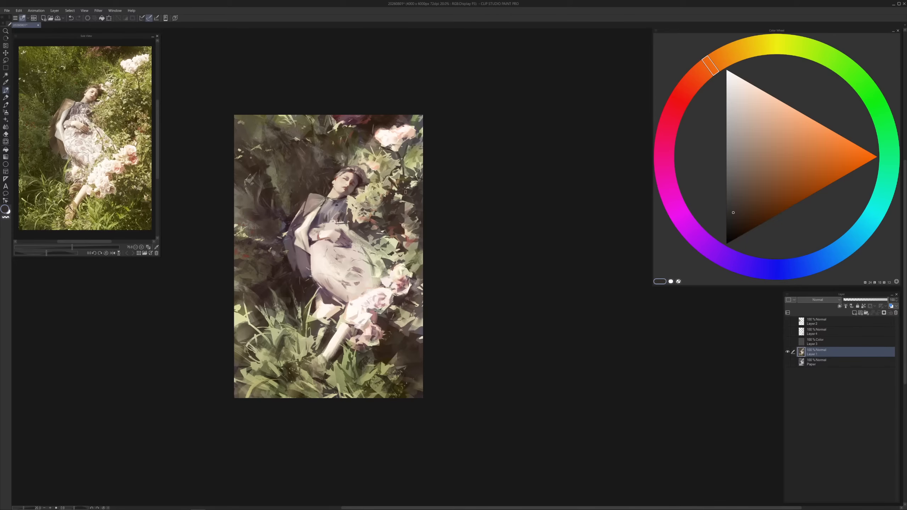
alt+click(400, 193)
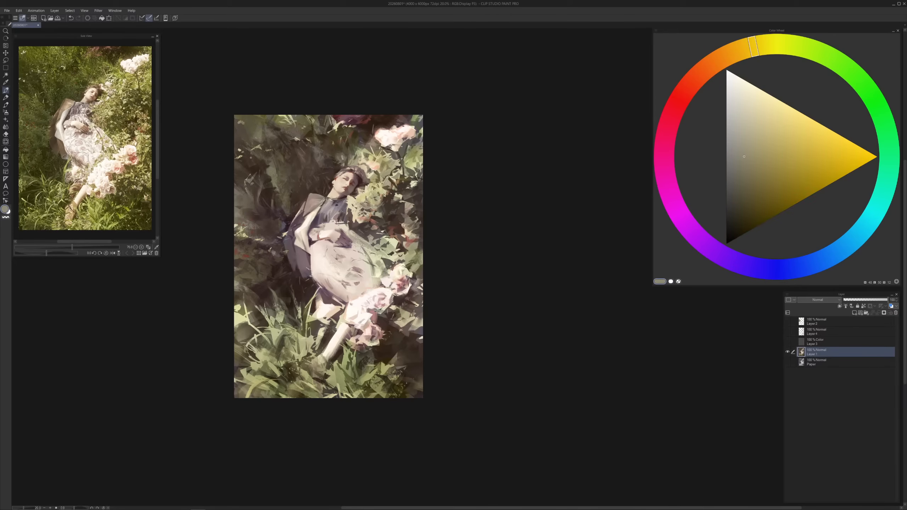
alt+click(392, 212)
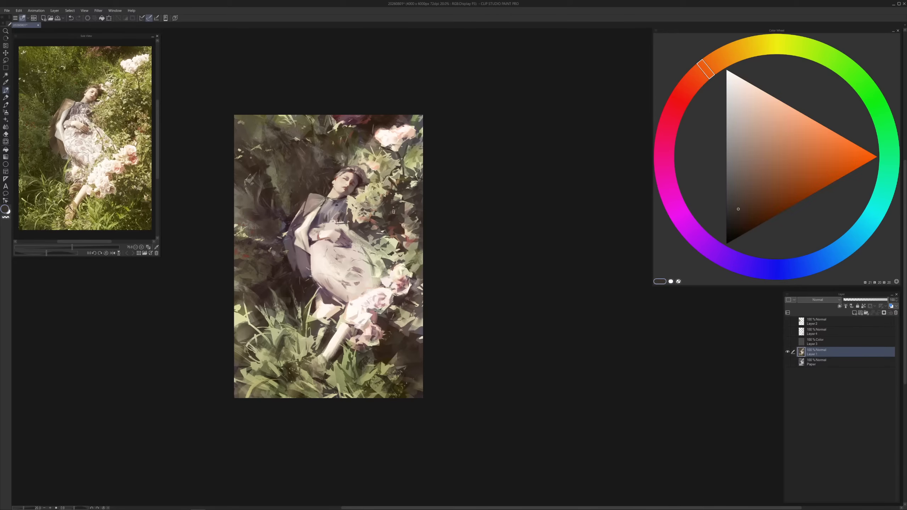
Work sampled dark brown and olive tones into the foliage above the head and beside the jacket, and undo the last stroke
alt+click(337, 172)
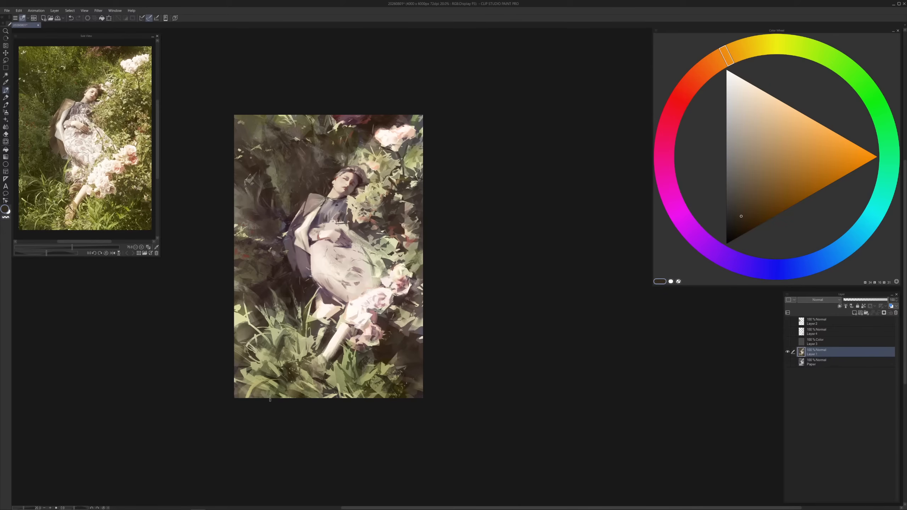
alt+click(372, 136)
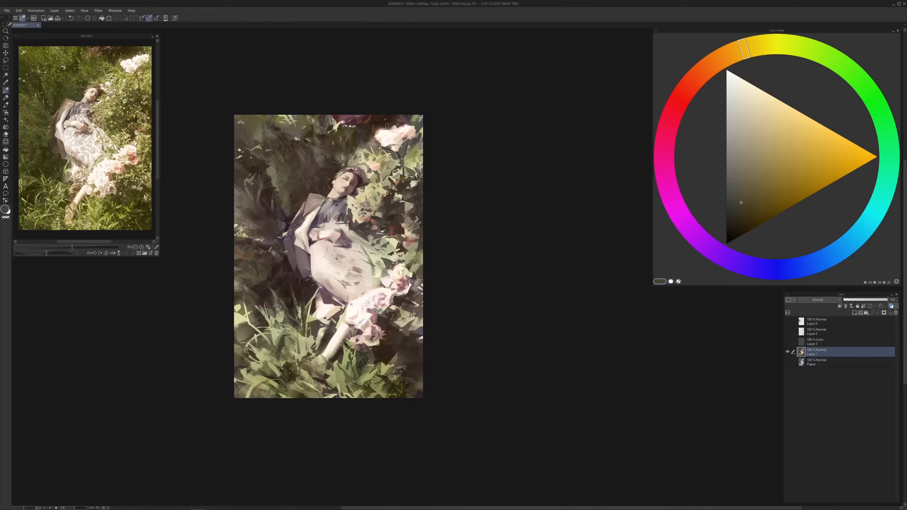
alt+click(363, 140)
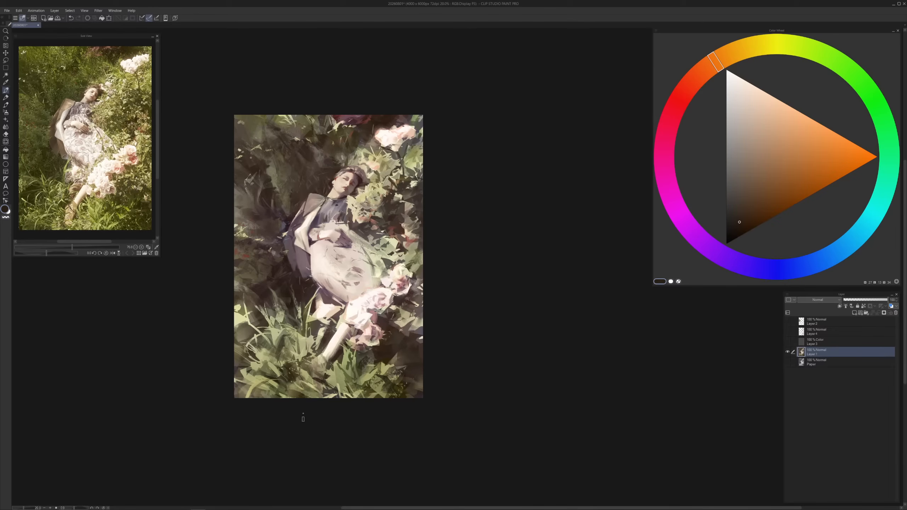
alt+click(272, 276)
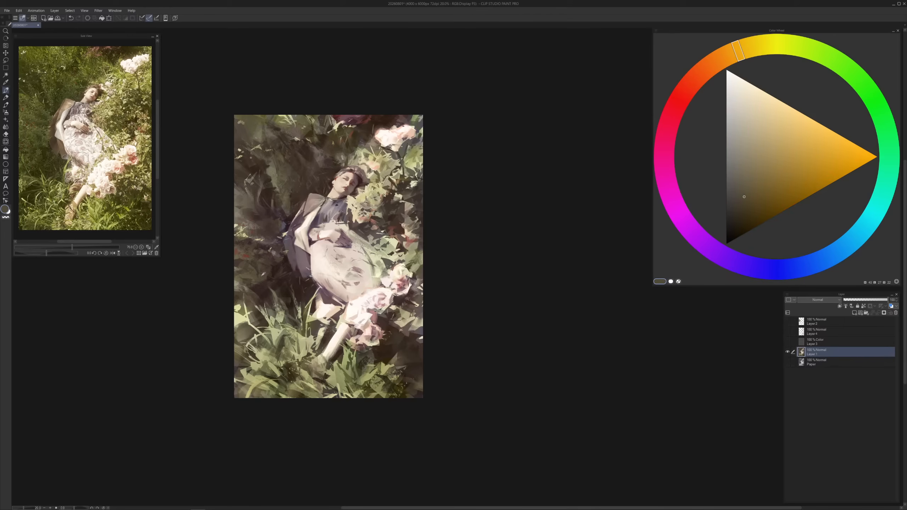
drag(273, 278, 283, 288)
key(ctrl+z)
alt+click(293, 277)
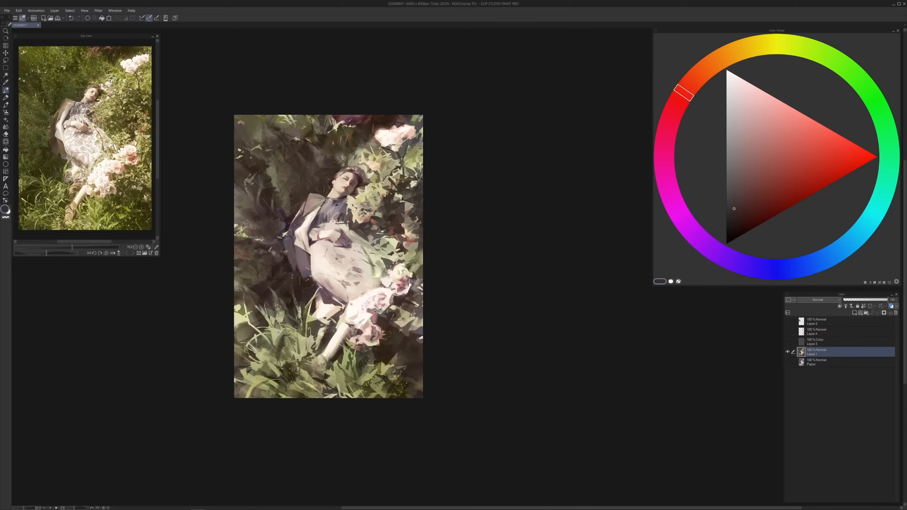
Touch up the skirt's left edge and the adjoining jacket with muted brown, sampled cream and mauve-grey tones
alt+click(351, 265)
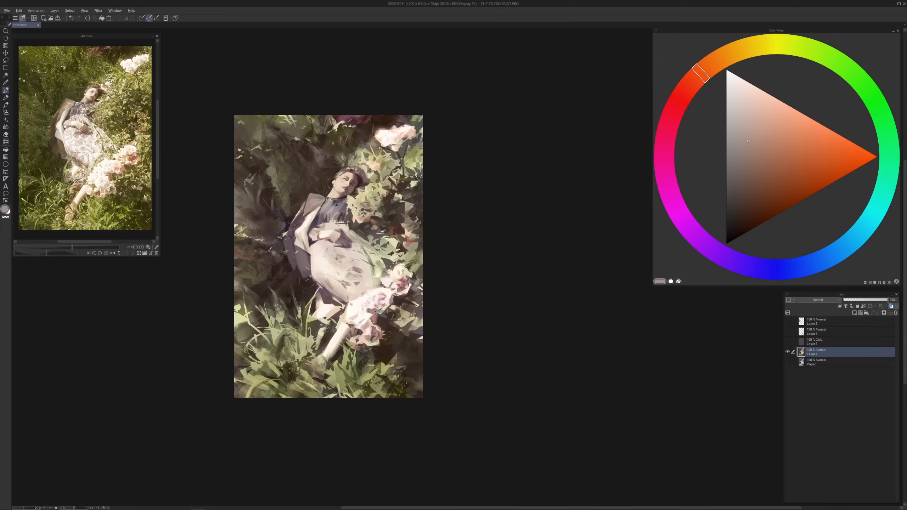
alt+click(345, 241)
click(702, 78)
click(745, 176)
drag(303, 277, 309, 276)
alt+click(313, 275)
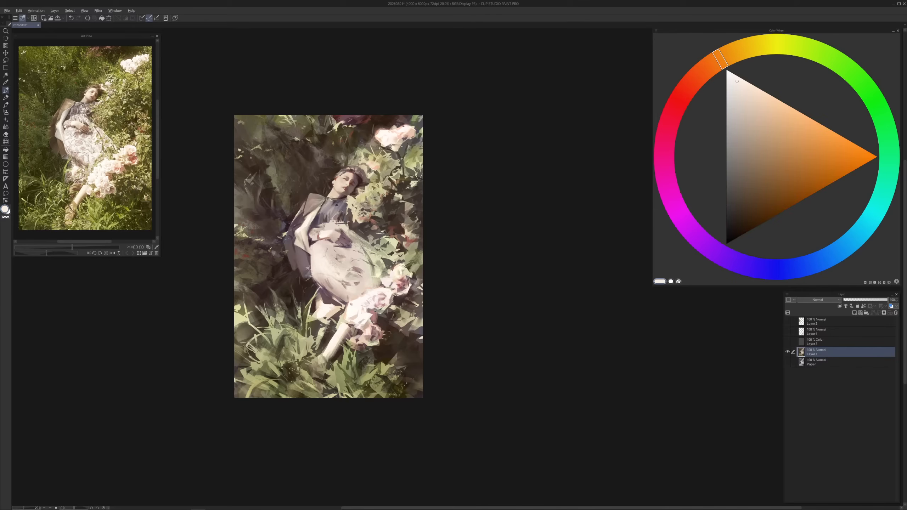
alt+click(325, 260)
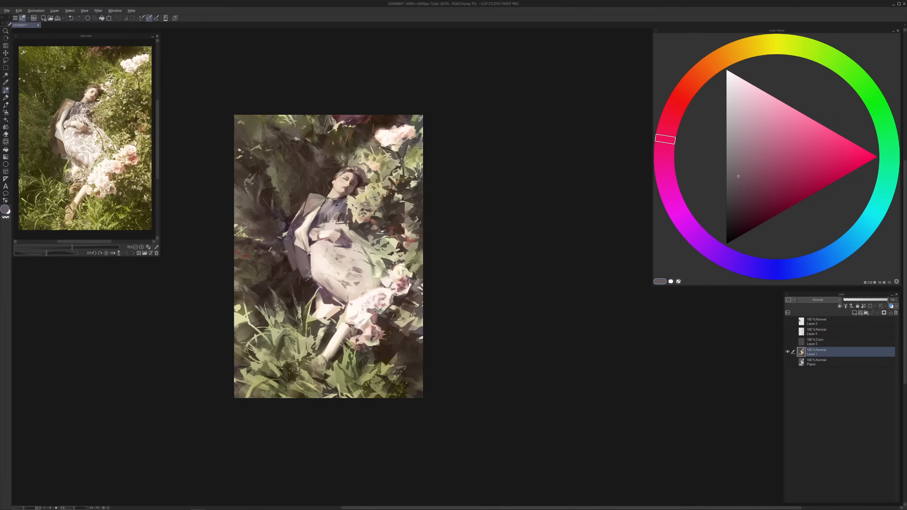
alt+click(306, 261)
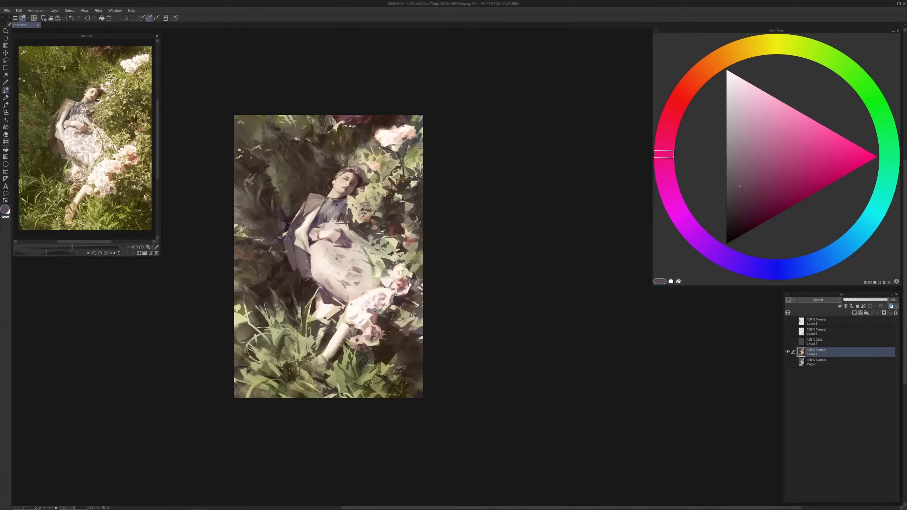
alt+click(311, 249)
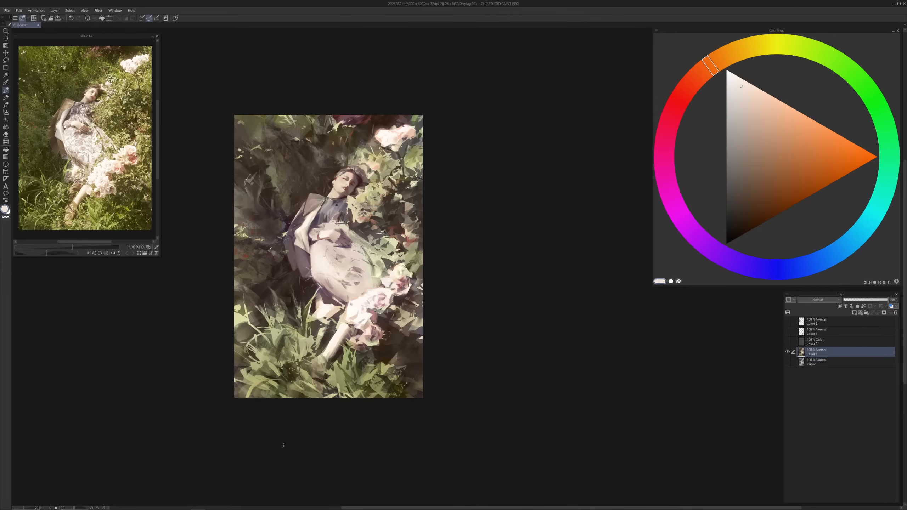
Refine the leaves along the skirt's right edge with sampled dark brown, pale beige and pale yellow-green
alt+click(393, 345)
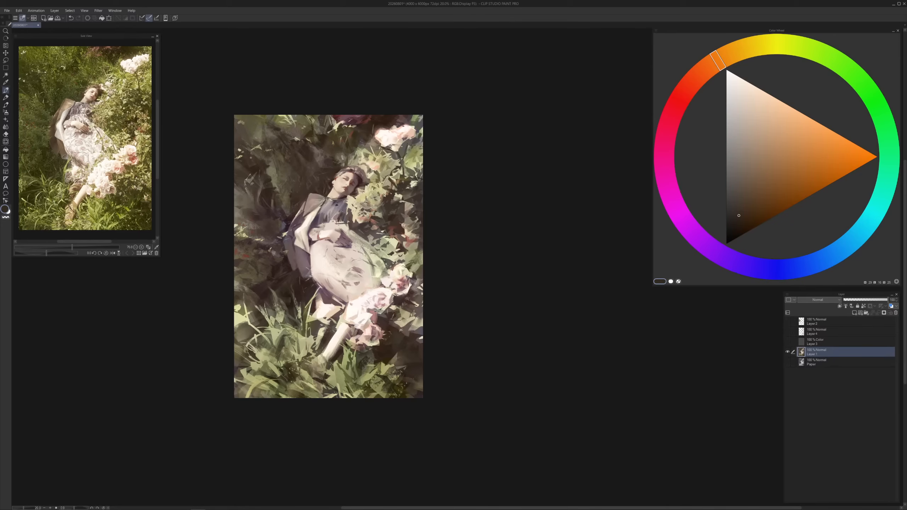
alt+click(367, 263)
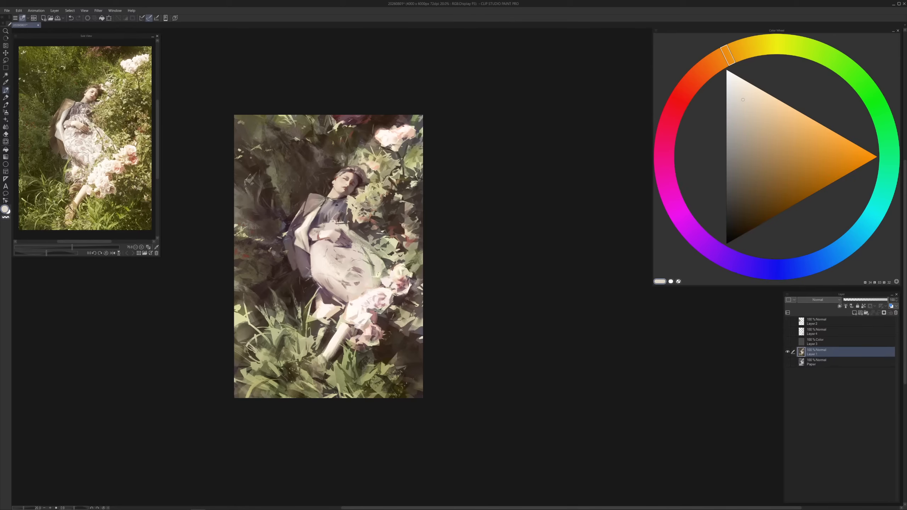
alt+click(380, 255)
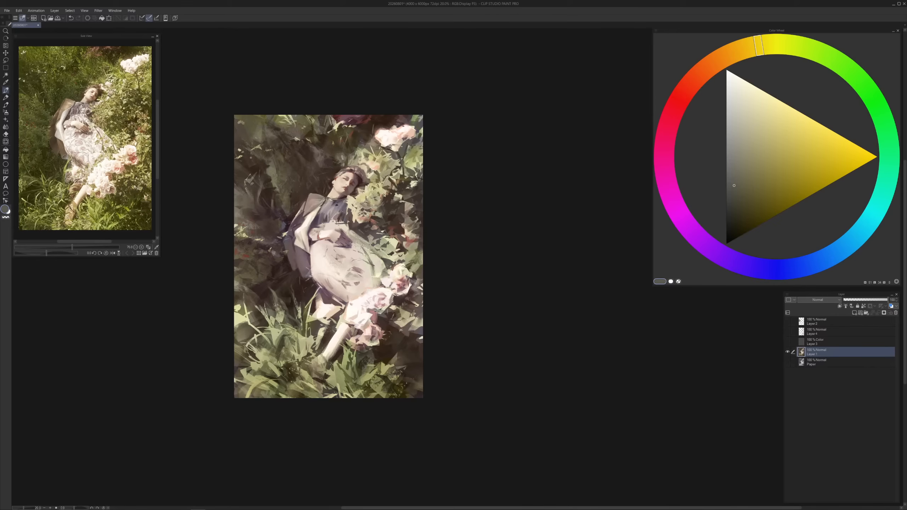
alt+click(370, 242)
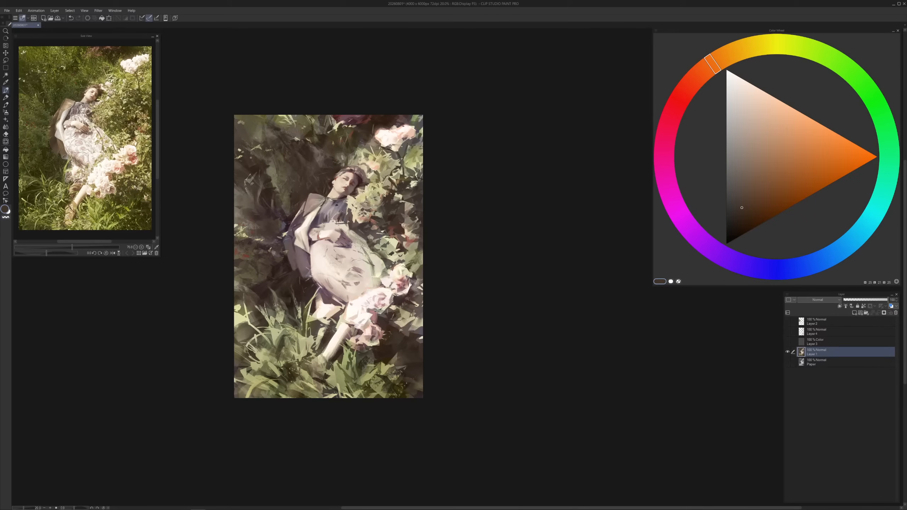
alt+click(385, 251)
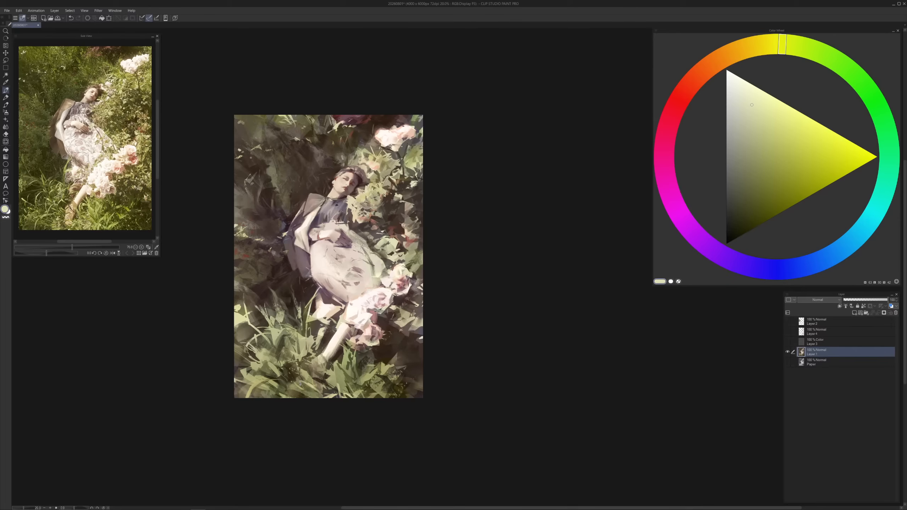
Rework the lower leg with sampled warm brown and skin tones, and undo the last stroke along it
alt+click(341, 348)
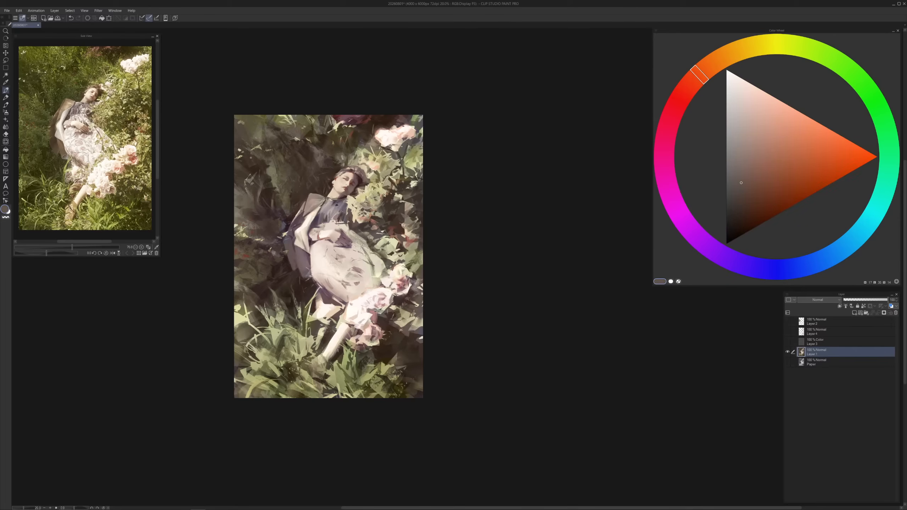
alt+click(345, 343)
alt+click(338, 352)
alt+click(337, 348)
alt+click(335, 342)
alt+click(336, 341)
drag(337, 343, 321, 360)
alt+click(334, 356)
key(ctrl+z)
Add a new layer directly above the painted layer
click(854, 313)
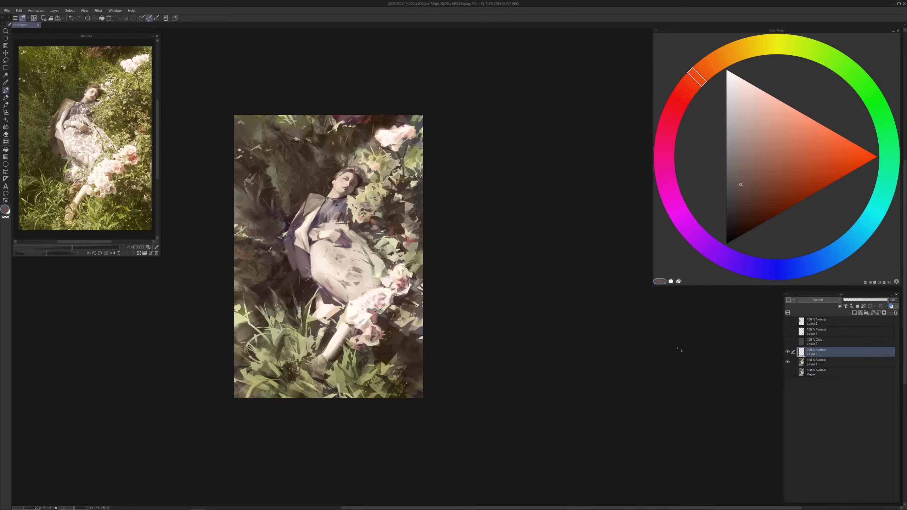
scroll(516, 379, up, 1)
drag(439, 237, 460, 316)
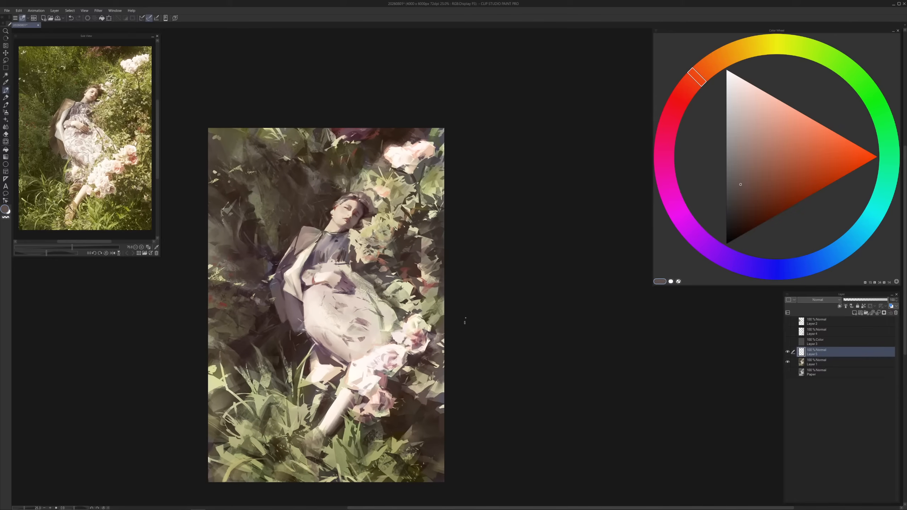
Try neutral grey strokes over the hair and face, and undo them
mouse_move(697, 76)
mouse_down()
mouse_move(780, 45)
mouse_move(724, 57)
mouse_up()
click(726, 173)
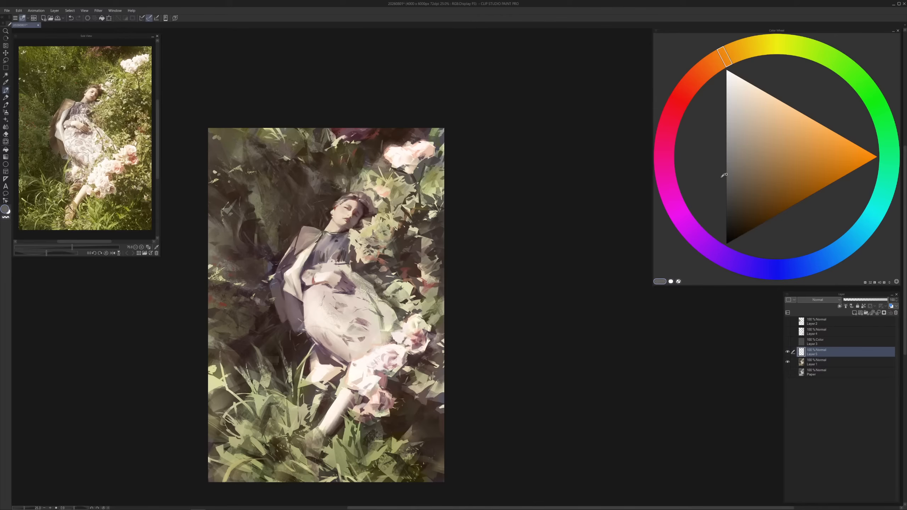
drag(330, 205, 345, 196)
key(ctrl+z)
drag(344, 206, 338, 220)
key(ctrl+z)
Refine the hair and its surroundings with light grey, dark neutral and sampled face tones on the new layer
drag(719, 193, 694, 194)
scroll(371, 202, up, 1)
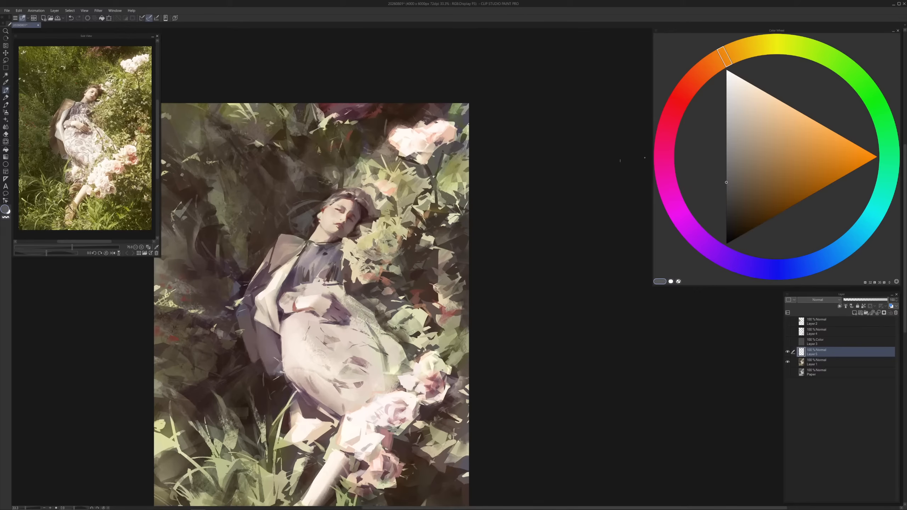
drag(726, 155, 726, 130)
drag(738, 93, 726, 94)
drag(345, 193, 347, 202)
alt+click(352, 192)
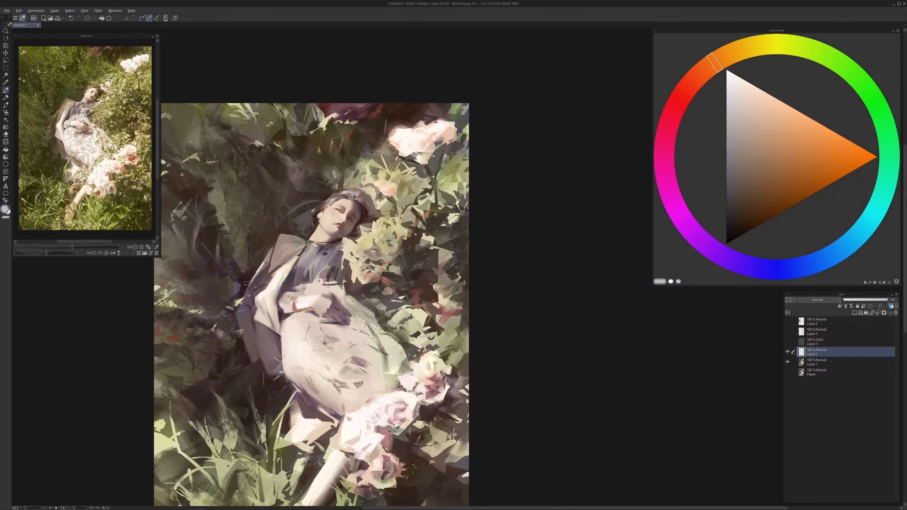
alt+click(315, 209)
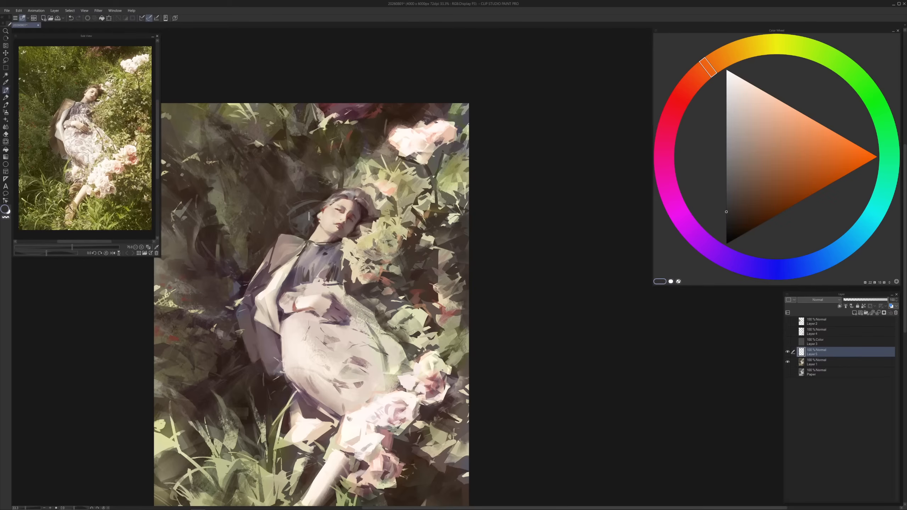
alt+click(301, 220)
alt+click(357, 207)
alt+click(364, 220)
alt+click(361, 221)
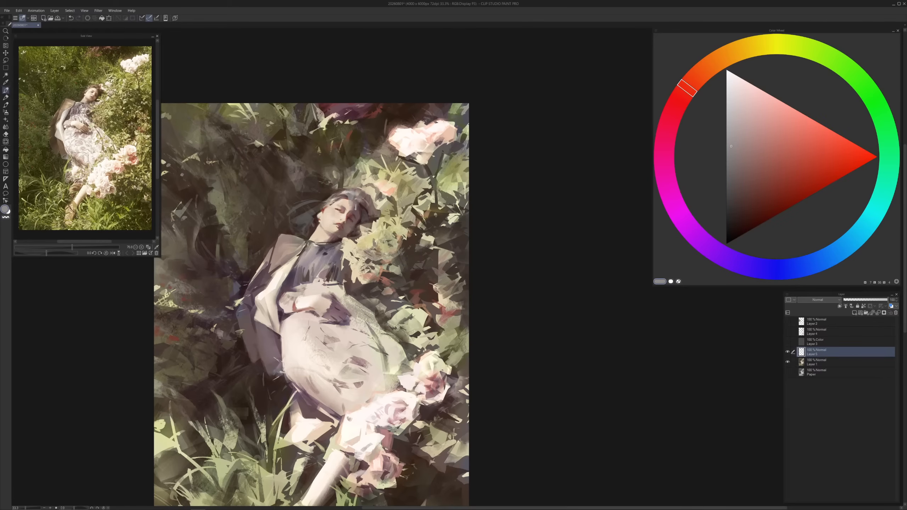
Paint pale grey highlights down the forehead at the hairline and along the cheek
click(726, 98)
drag(347, 194, 353, 203)
drag(353, 234, 353, 242)
drag(348, 205, 347, 196)
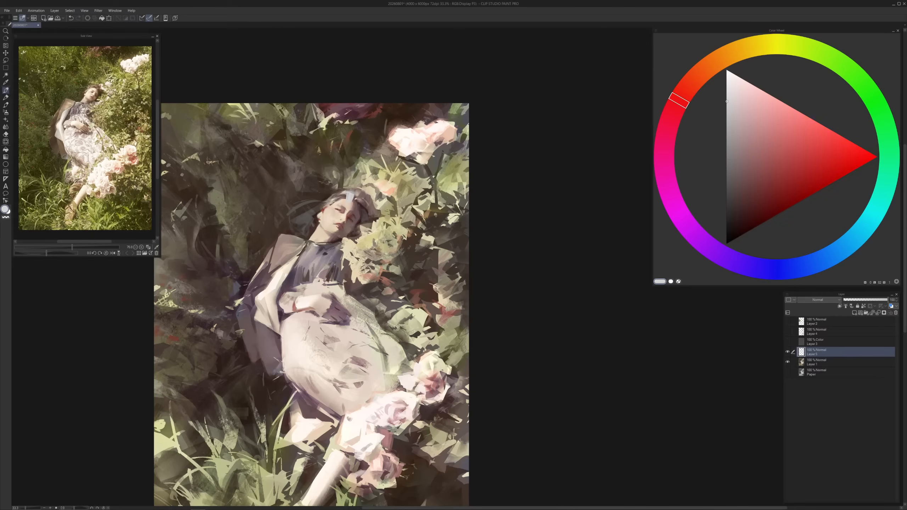
click(726, 90)
drag(327, 203, 324, 217)
Darken the background behind the hair with near-black, sampled olive-brown and dark reddish-brown strokes
key(alt)
drag(730, 207, 726, 223)
alt+click(329, 193)
alt+click(336, 183)
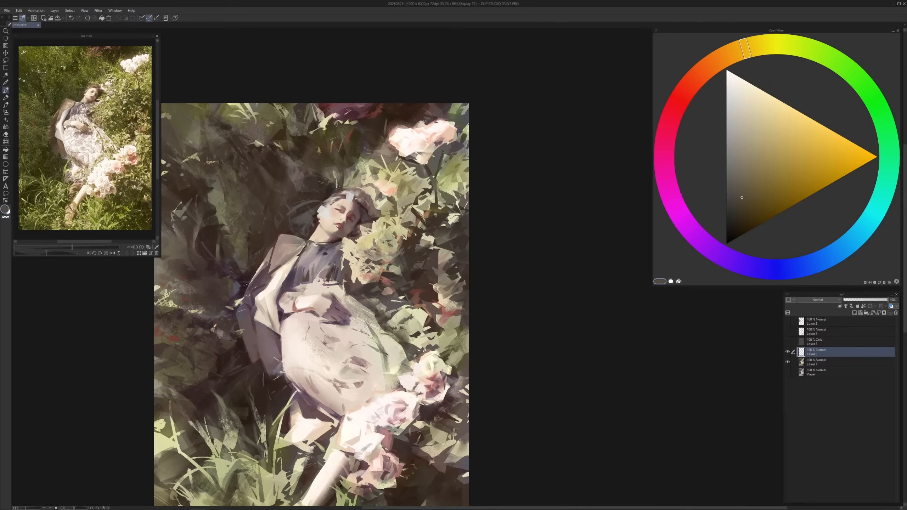
alt+click(333, 186)
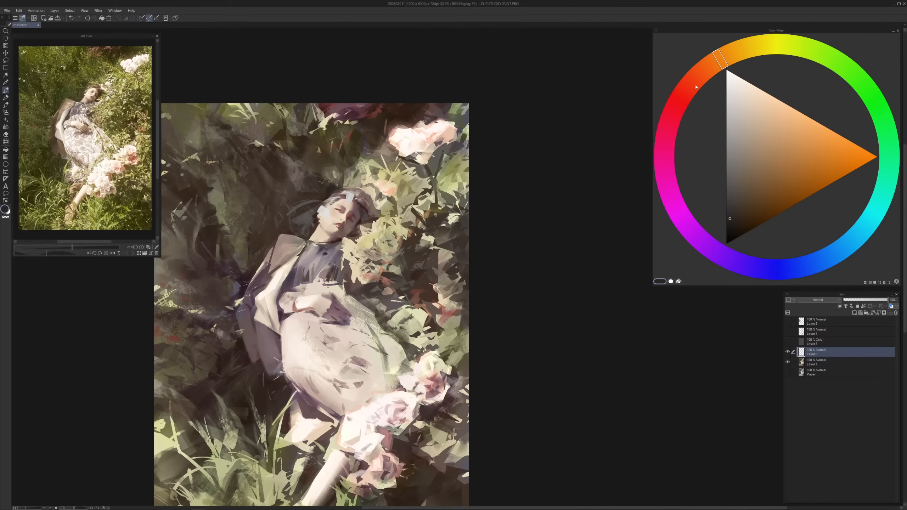
click(695, 87)
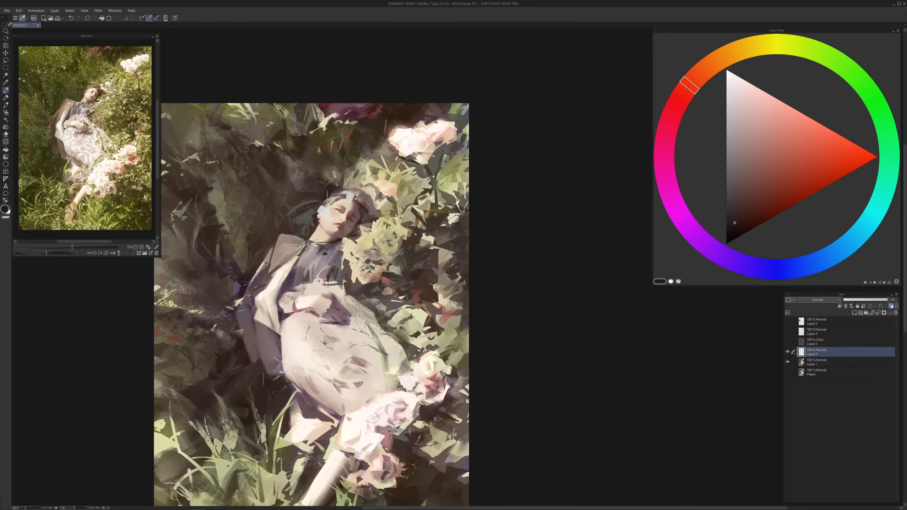
alt+click(332, 191)
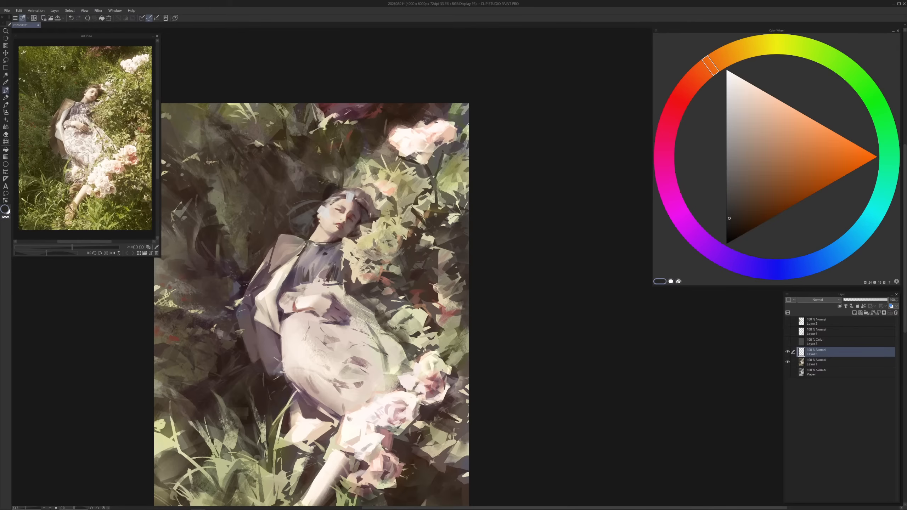
Refine the top outline of the hair with a muted grey and sampled dark background tones
scroll(370, 215, up, 1)
drag(313, 158, 347, 172)
drag(730, 54, 721, 59)
click(731, 181)
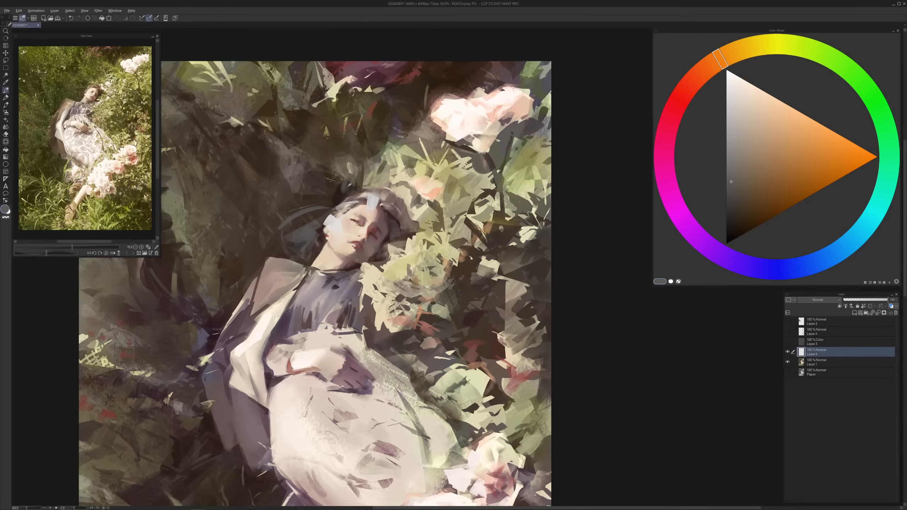
alt+click(350, 185)
drag(347, 179, 348, 187)
alt+click(353, 190)
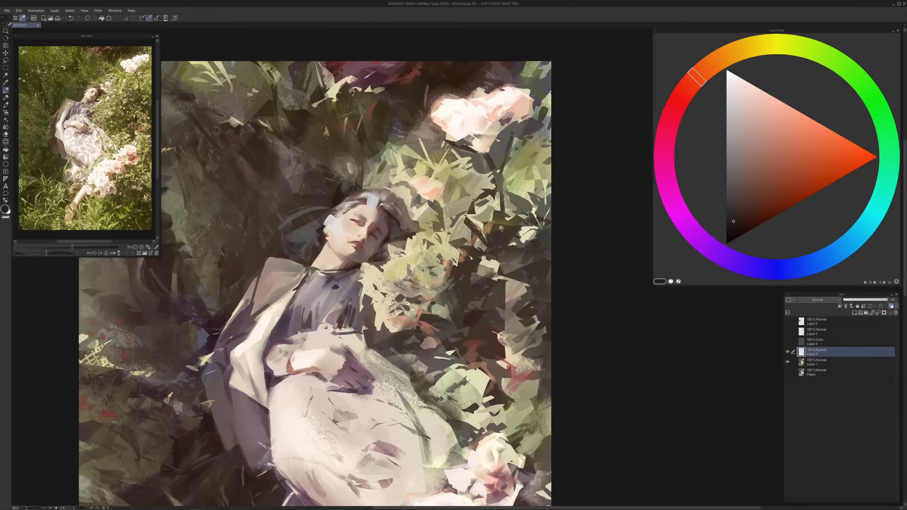
scroll(417, 271, down, 1)
drag(416, 271, 425, 268)
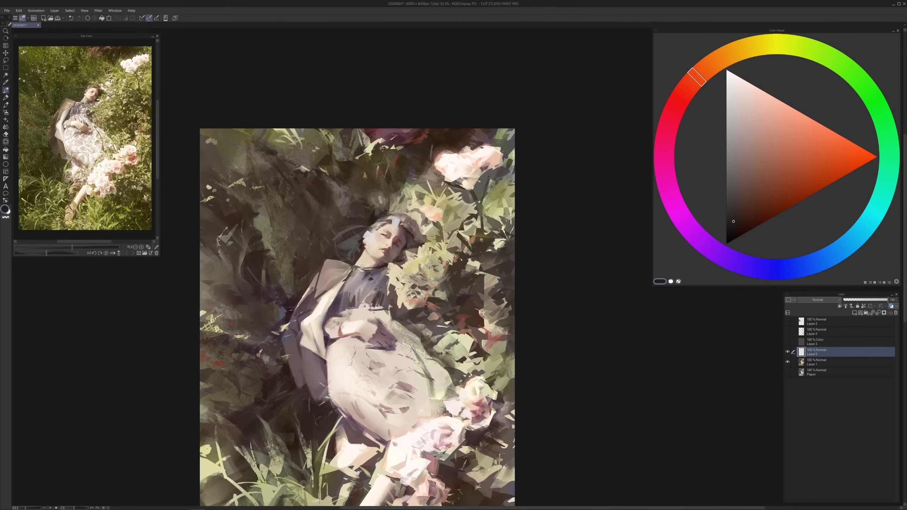
Refine the top and side of the hair with sampled near-black, light grey and dark neutral tones
alt+click(382, 211)
alt+click(374, 218)
alt+click(411, 226)
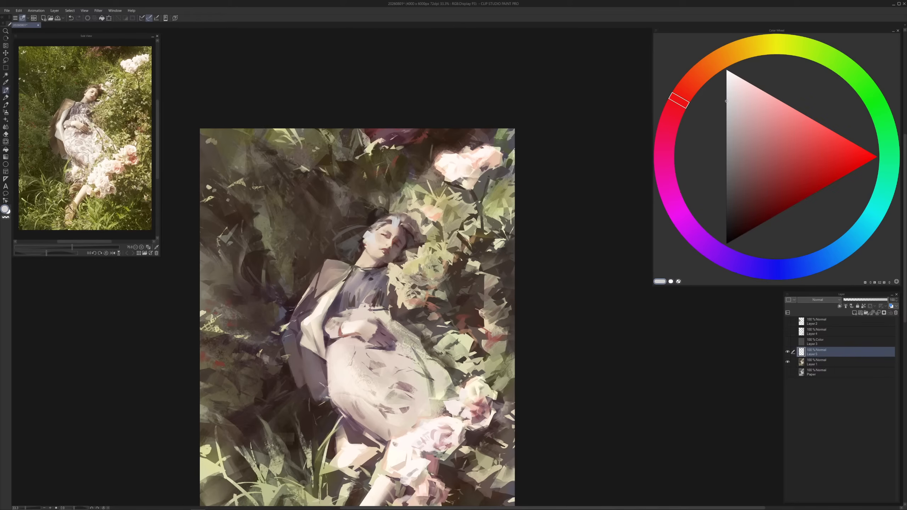
alt+click(405, 220)
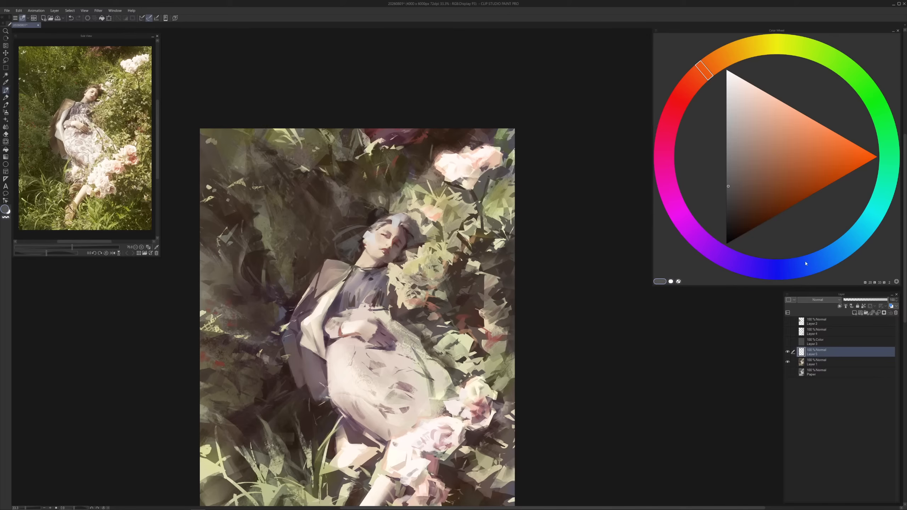
Tint the hair with muted violet strokes, shifting the colour through blue-violet to a light greyish blue
click(677, 111)
click(732, 198)
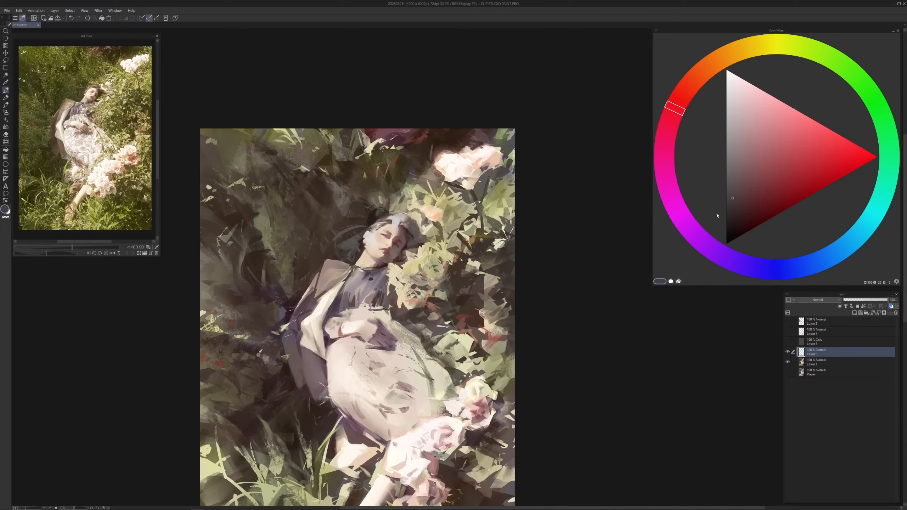
click(718, 254)
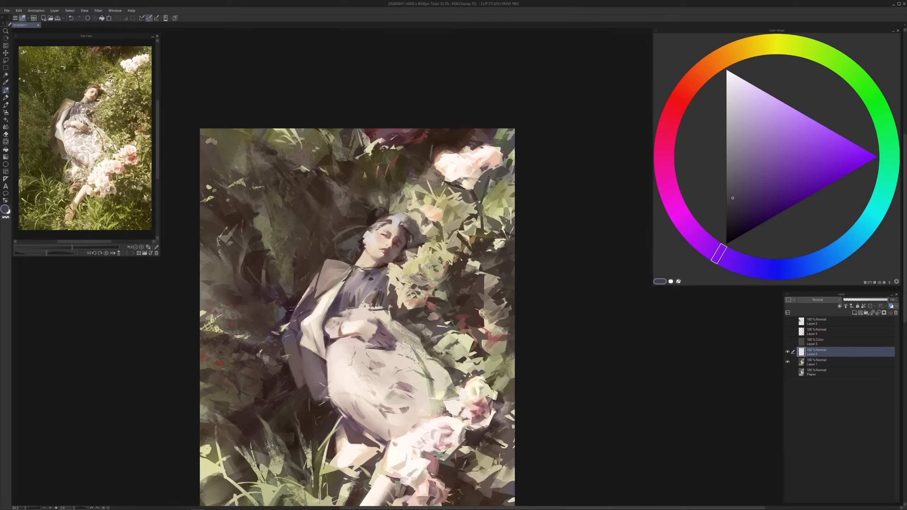
click(740, 264)
click(738, 149)
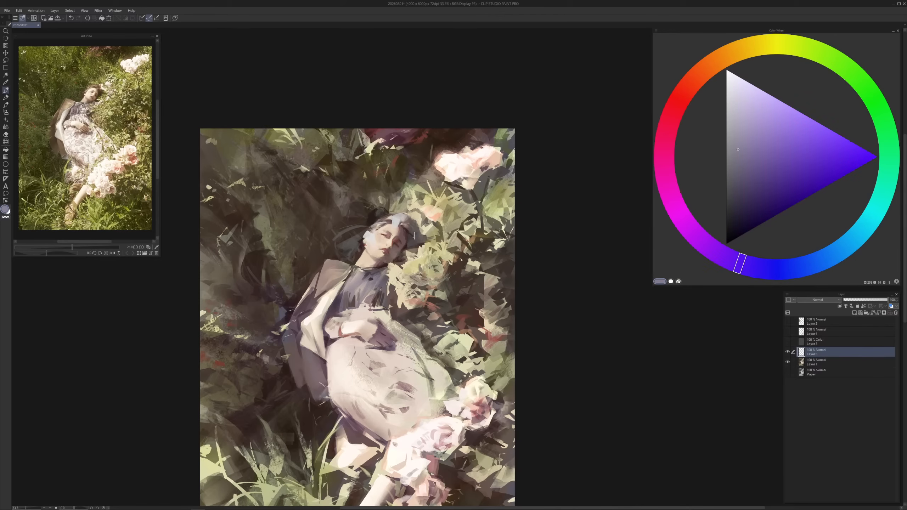
click(772, 259)
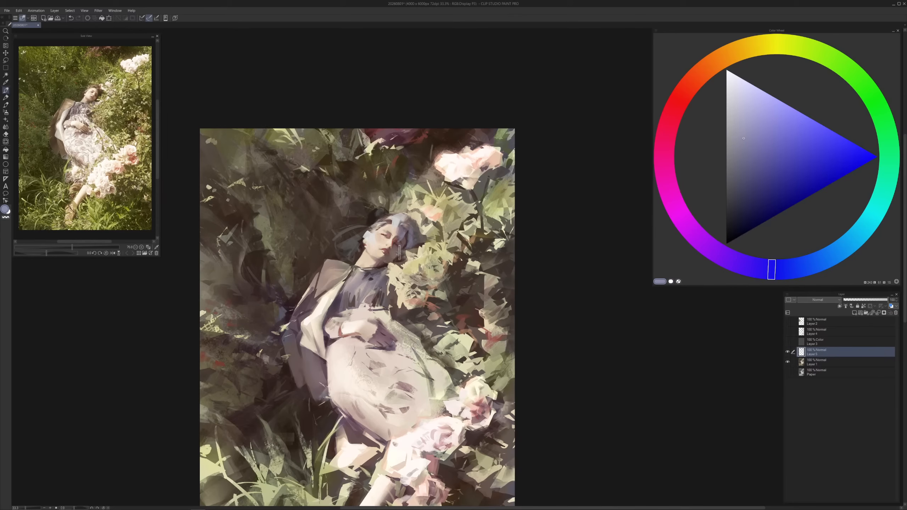
Undo the last hair stroke and rework the crown with sampled warm grey and light grey tones
key(ctrl+z)
alt+click(405, 217)
drag(401, 211, 400, 213)
alt+click(404, 217)
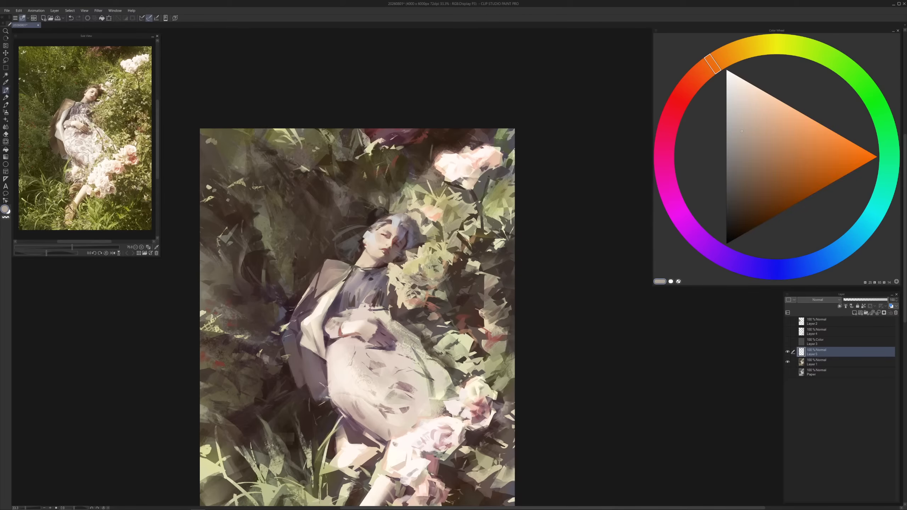
alt+click(419, 221)
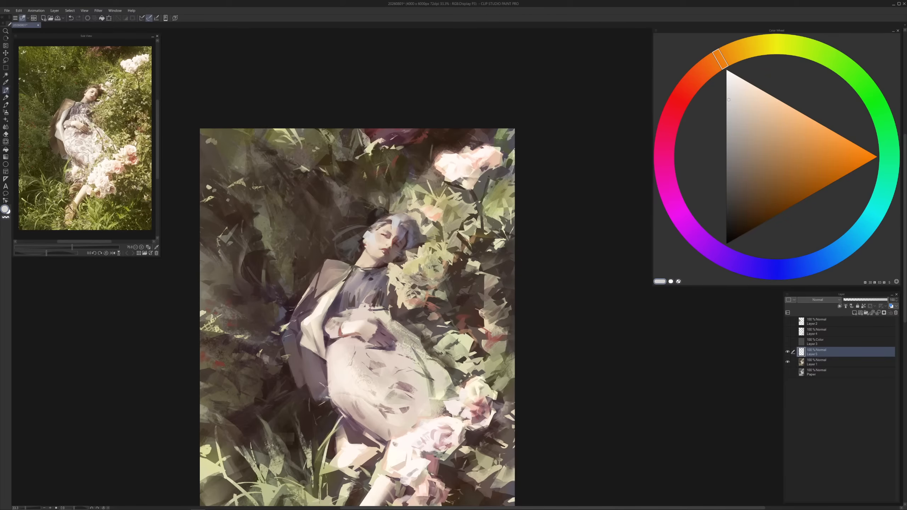
alt+click(394, 224)
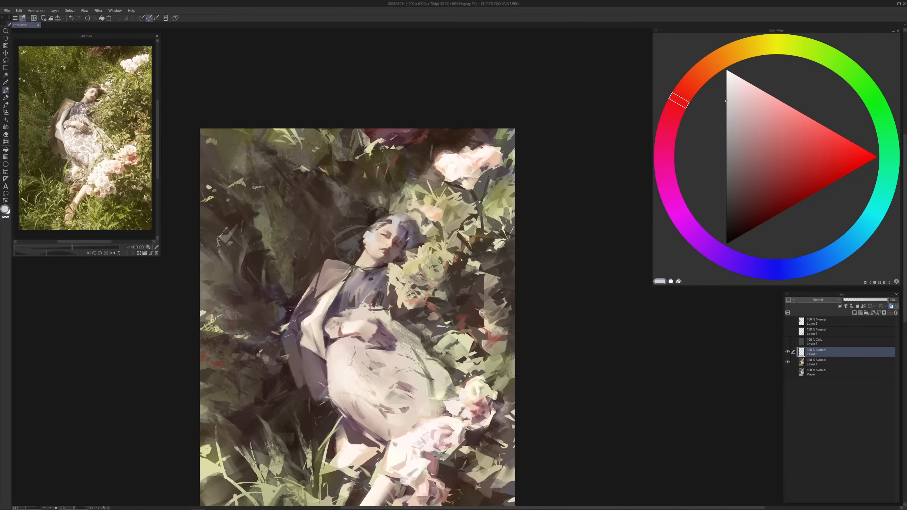
Paint a muted blue strand down the side of the hair beside the forehead
alt+click(404, 233)
click(781, 267)
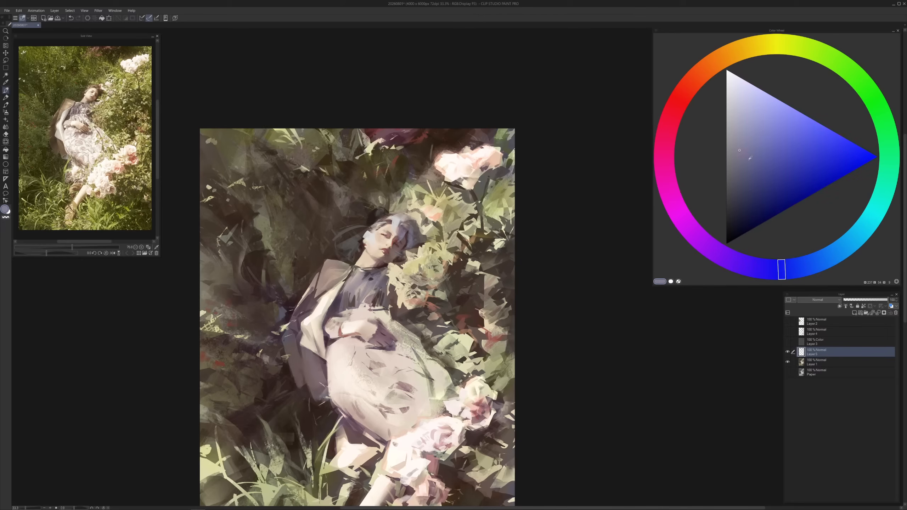
key(c)
key(c)
drag(404, 216, 406, 230)
Blend the blue strand into the forehead with sampled hair and skin tones, undoing the last stroke
alt+click(396, 227)
alt+click(402, 230)
alt+click(403, 218)
alt+click(405, 229)
alt+click(402, 229)
drag(405, 214, 410, 226)
key(ctrl+z)
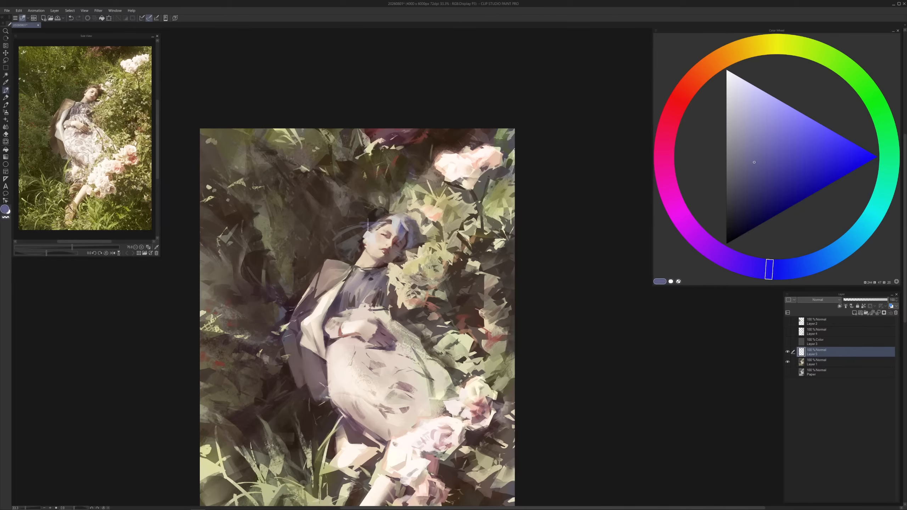
Undo the last stroke and reshape the hair edge beside the cheek with sampled dark grey background tones
alt+click(357, 233)
key(ctrl+z)
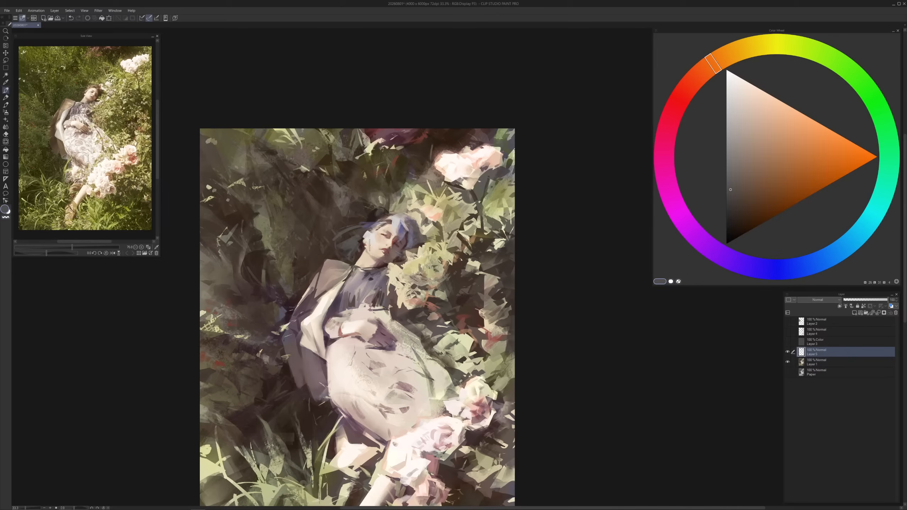
alt+click(353, 245)
alt+click(348, 230)
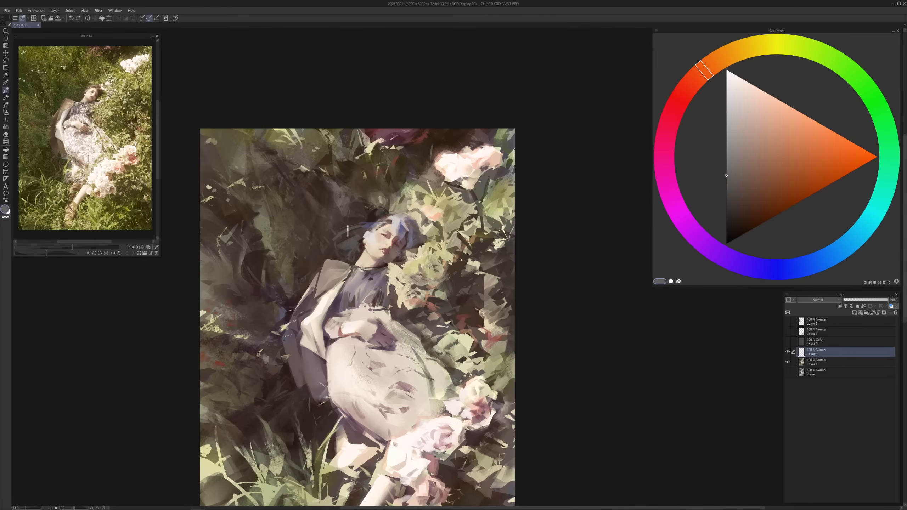
drag(366, 232, 371, 244)
alt+click(369, 235)
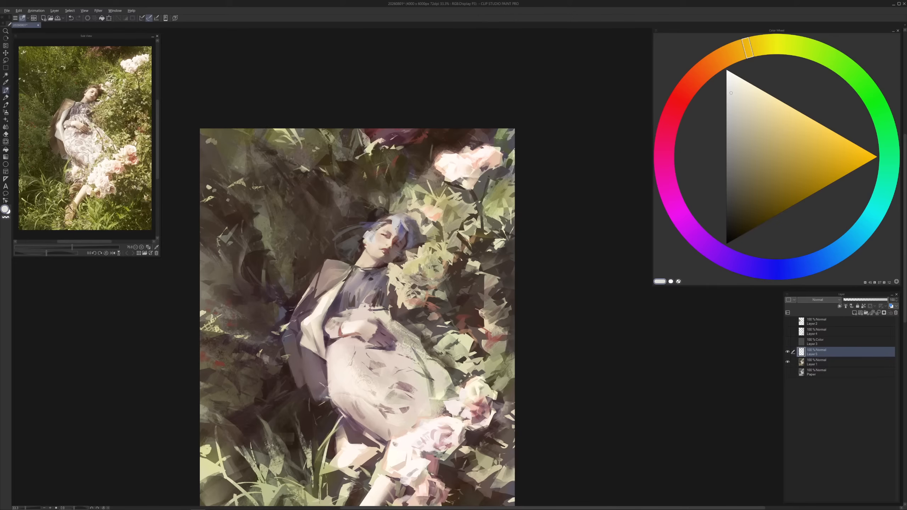
Rework the fringe across the forehead with sampled hair tones and undo the last four strokes
alt+click(398, 227)
mouse_move(380, 230)
mouse_down()
mouse_move(388, 224)
mouse_move(373, 231)
mouse_move(386, 232)
mouse_move(382, 225)
mouse_move(391, 242)
mouse_move(399, 237)
mouse_up()
alt+click(397, 220)
key(ctrl+z)
key(ctrl+z)
key(ctrl+z)
key(ctrl+z)
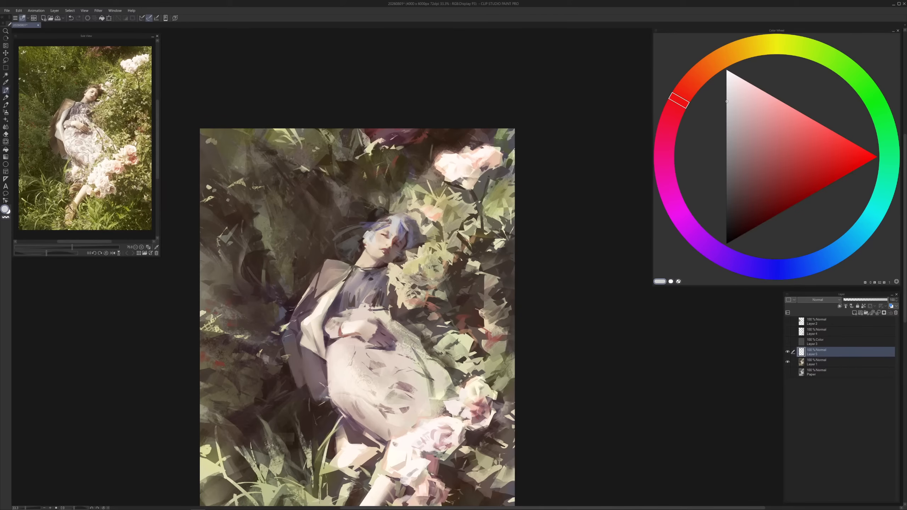
Paint light strands from the crown to the hairline, blending them with sampled hair and background tones
drag(388, 216, 379, 226)
alt+click(402, 230)
alt+click(387, 222)
alt+click(391, 222)
alt+click(354, 231)
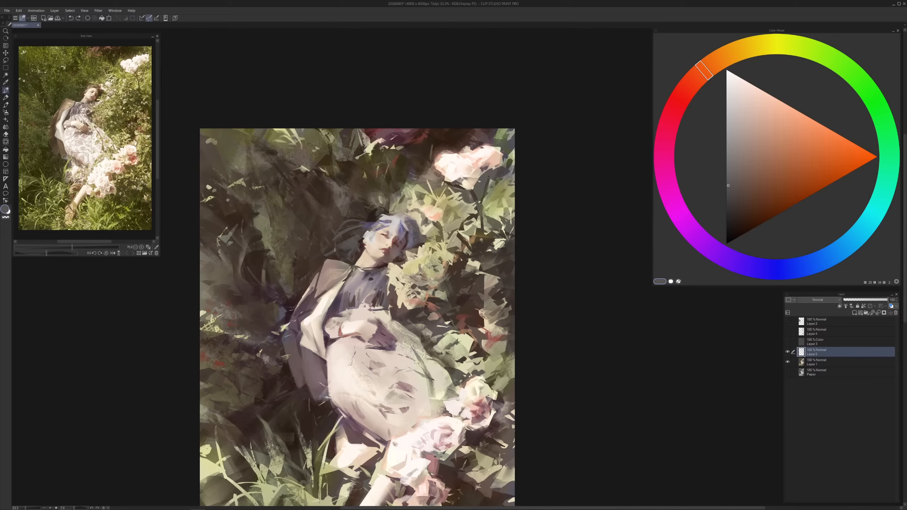
Add muted blue-violet accents to the shadows around the cape and hair
key(alt)
click(760, 260)
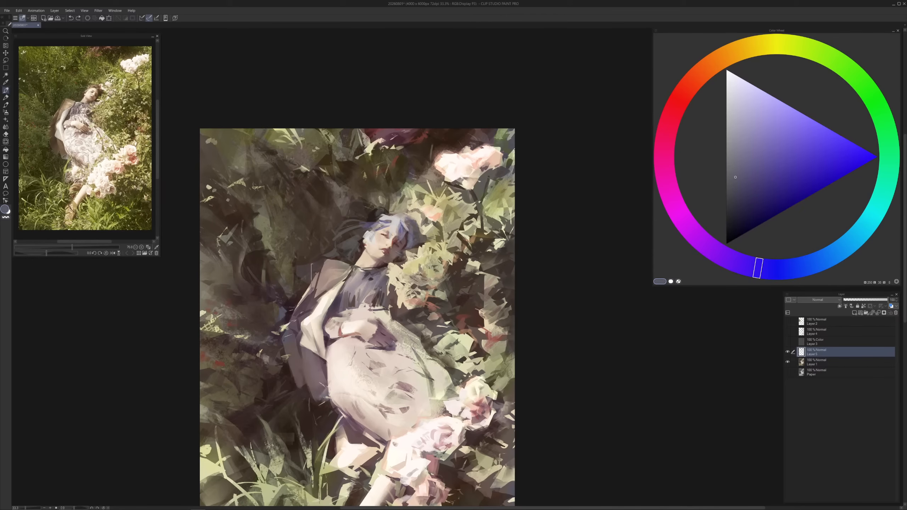
scroll(417, 334, down, 1)
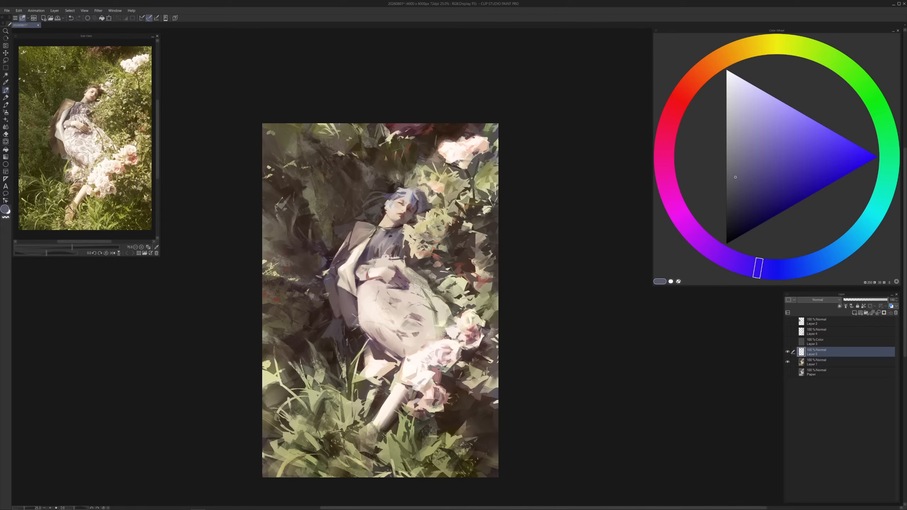
scroll(390, 343, right, 1)
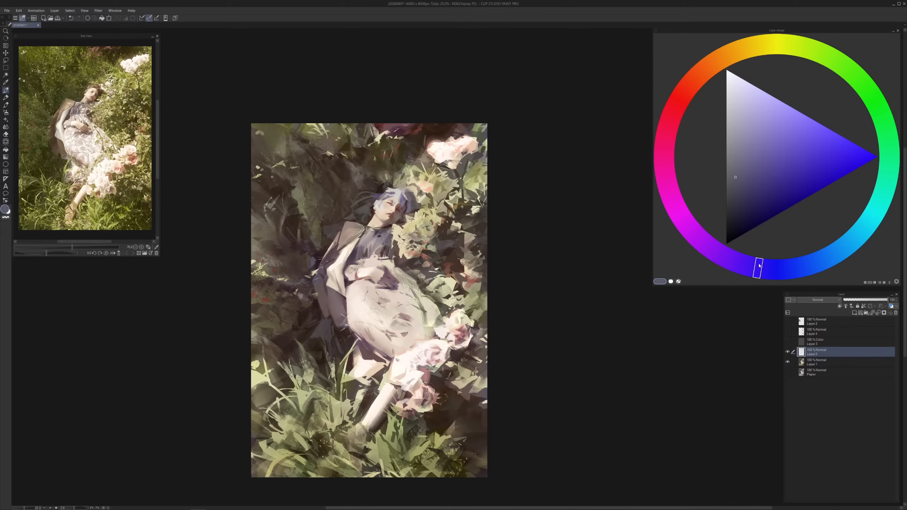
Paint muted blue accents among the dark foliage beside the woman, balancing them with sampled brown and dark violet tones
click(740, 191)
click(782, 269)
click(759, 160)
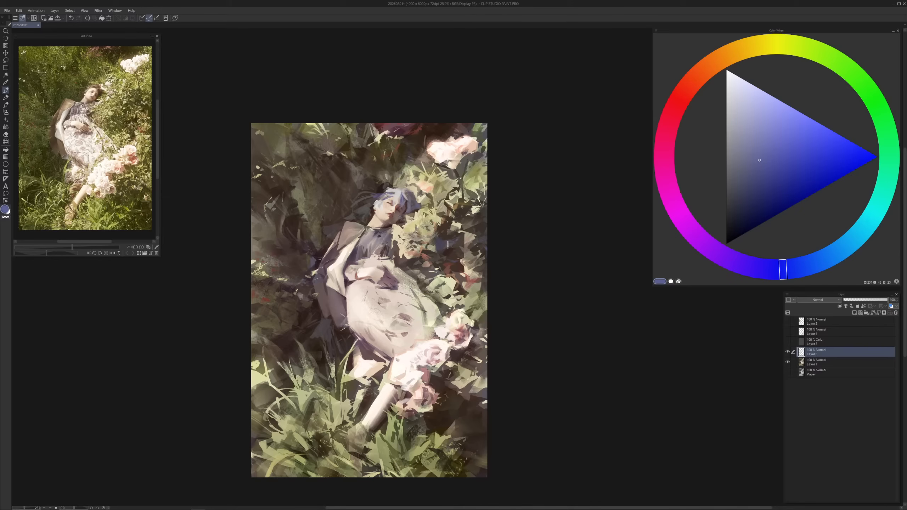
alt+click(466, 236)
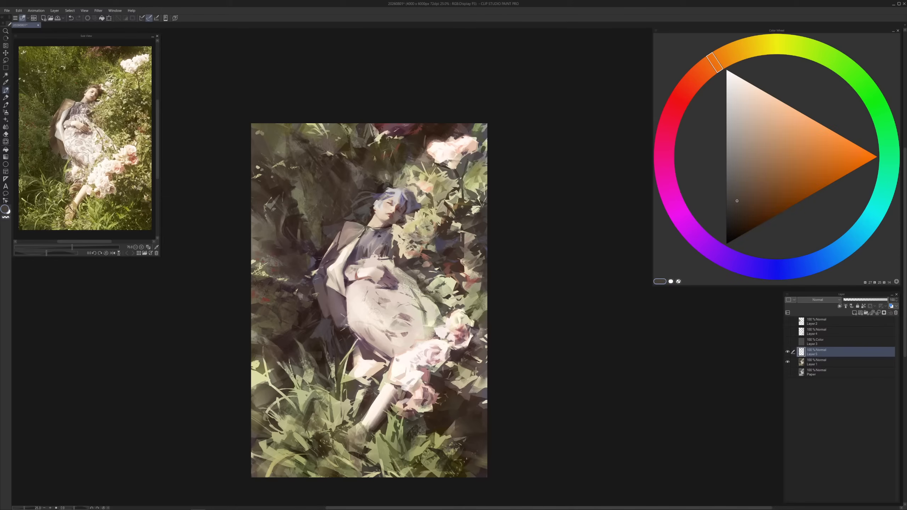
alt+click(464, 237)
alt+click(443, 236)
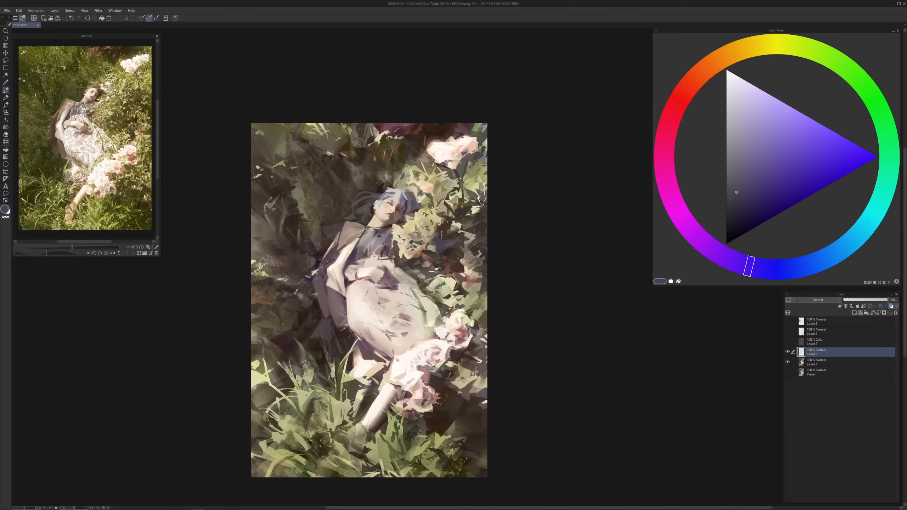
Refine the shadowed side of the hair with sampled muted violet, reddish-grey and light grey tones
scroll(416, 192, up, 1)
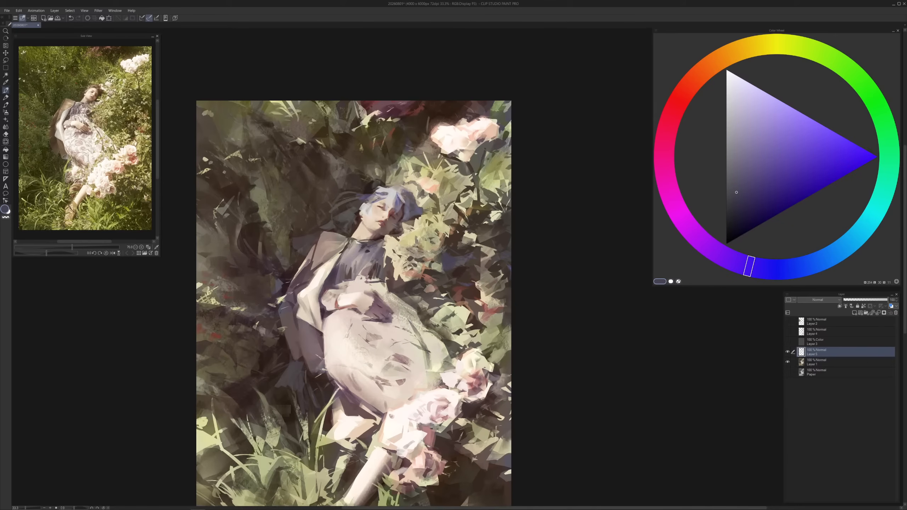
alt+click(413, 188)
alt+click(410, 203)
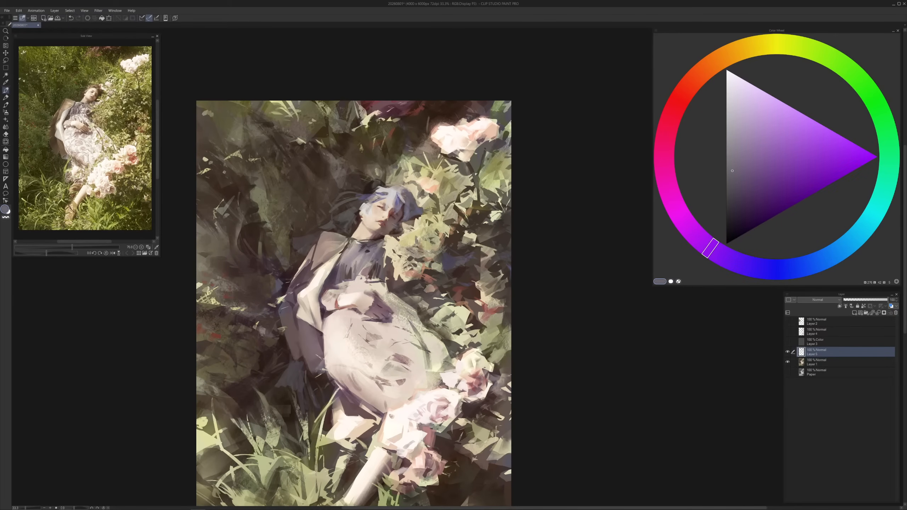
alt+click(409, 199)
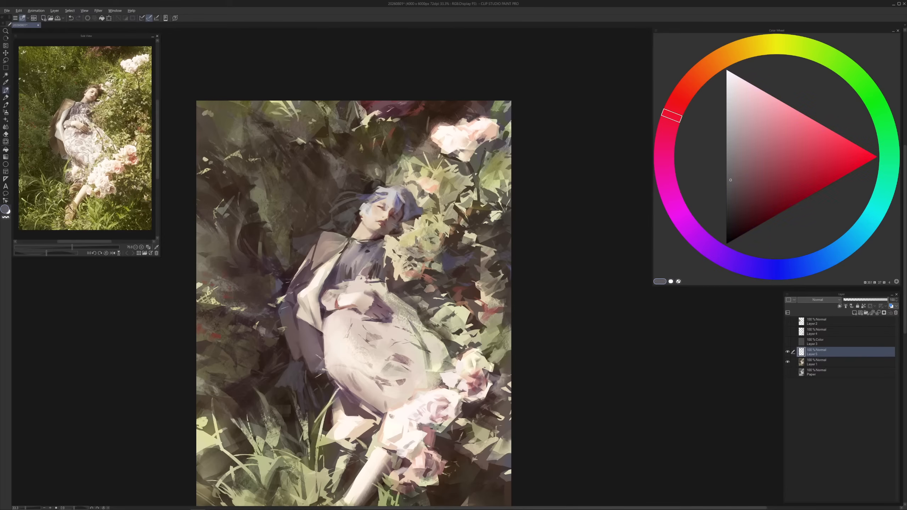
alt+click(409, 198)
alt+click(396, 195)
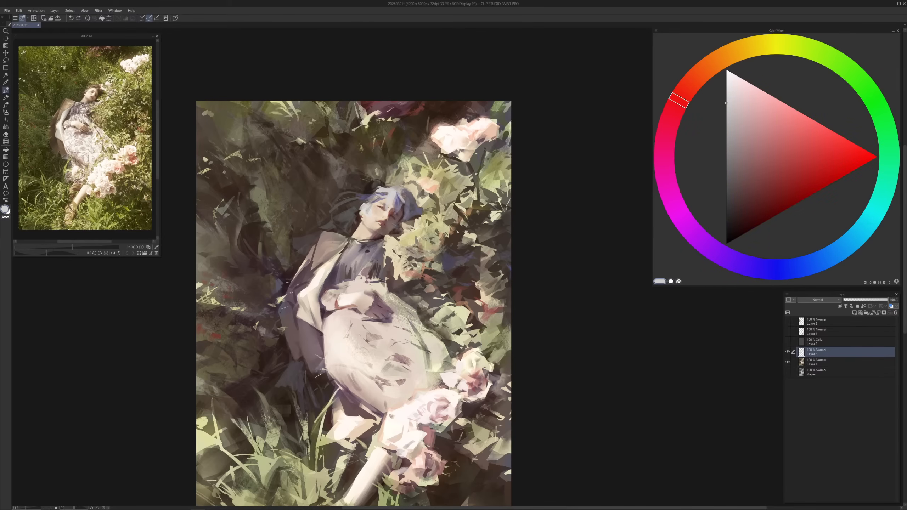
Undo the light stroke above the head and paint a brighter periwinkle-blue accent on the upper side of the hair
drag(393, 182, 405, 176)
key(ctrl+z)
click(799, 268)
click(783, 136)
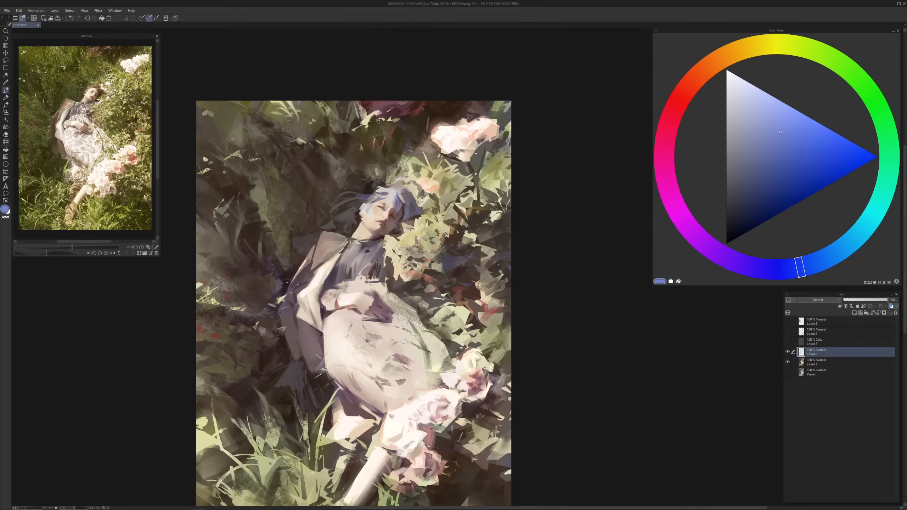
drag(410, 185, 407, 191)
Clean up the outline above the hair with sampled dark brown and olive-grey background tones, undoing one stroke
alt+click(376, 186)
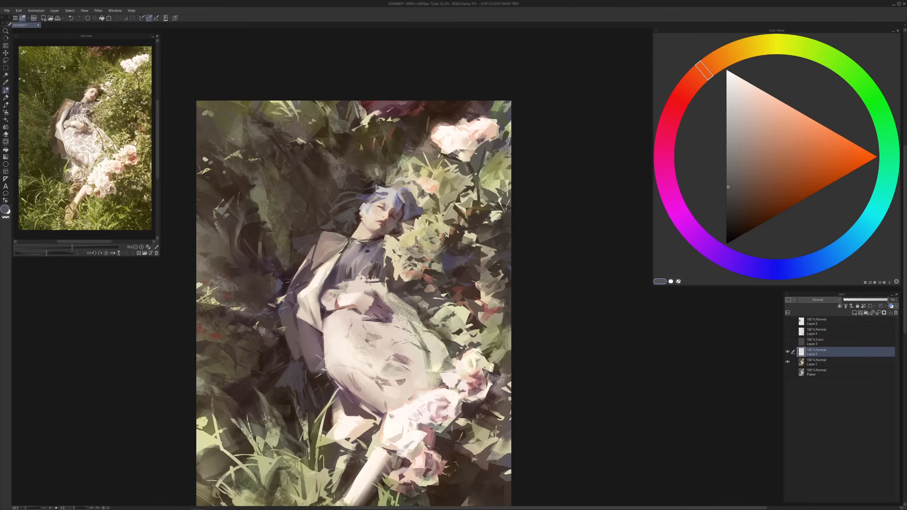
alt+click(373, 187)
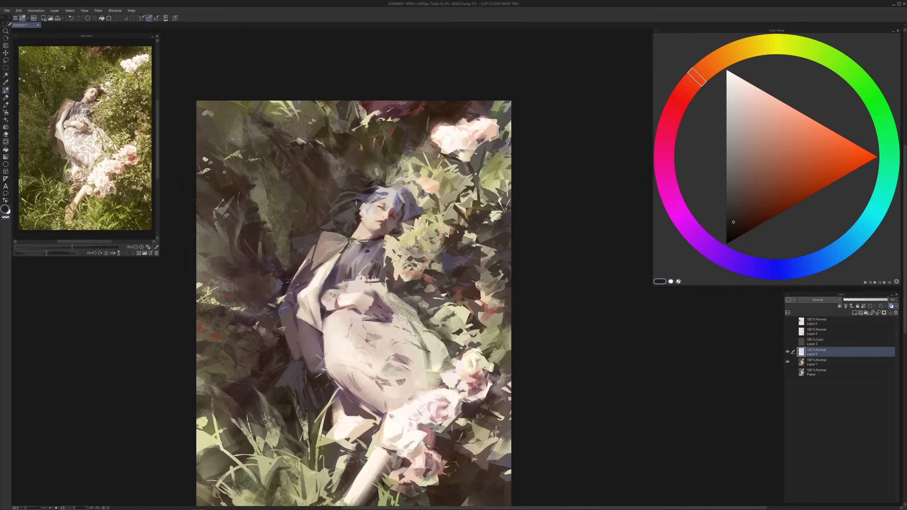
key(ctrl+z)
alt+click(380, 181)
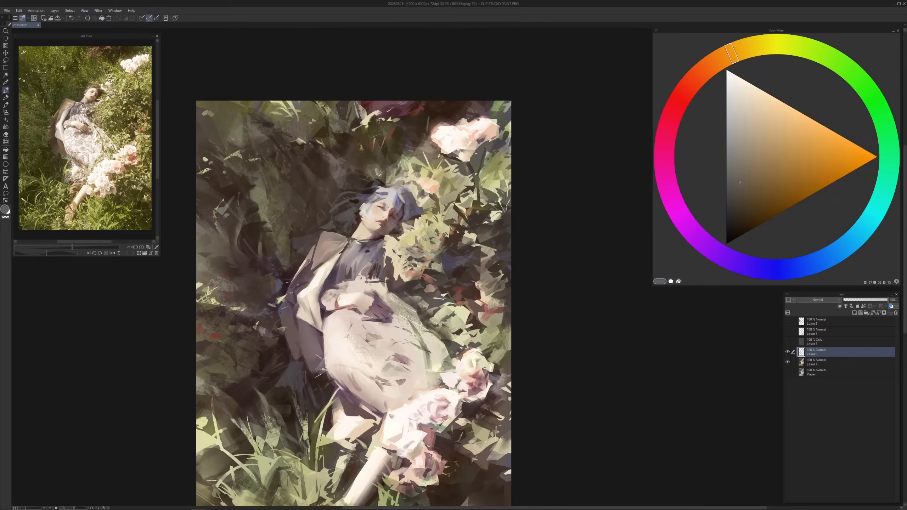
alt+click(383, 182)
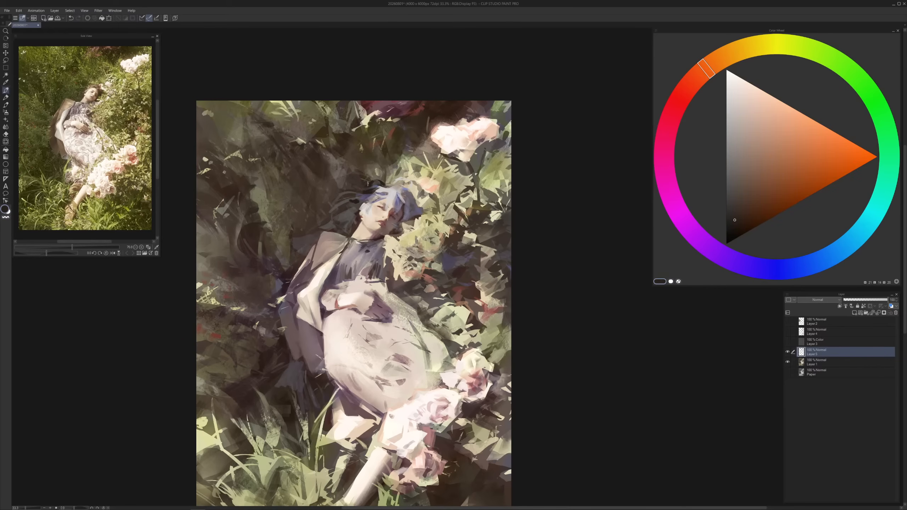
alt+click(411, 214)
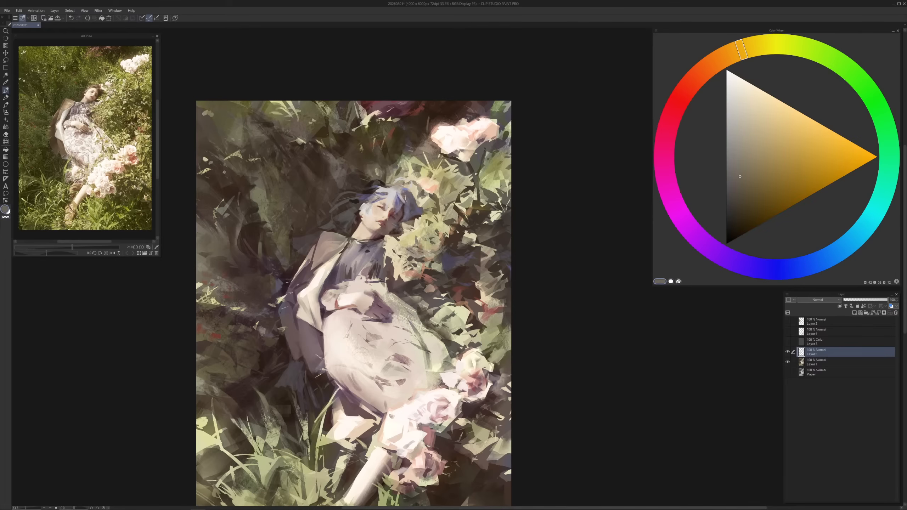
Refine the shadowed side of the hair with sampled muted blue and violet tones and a darker blue
drag(421, 177, 419, 202)
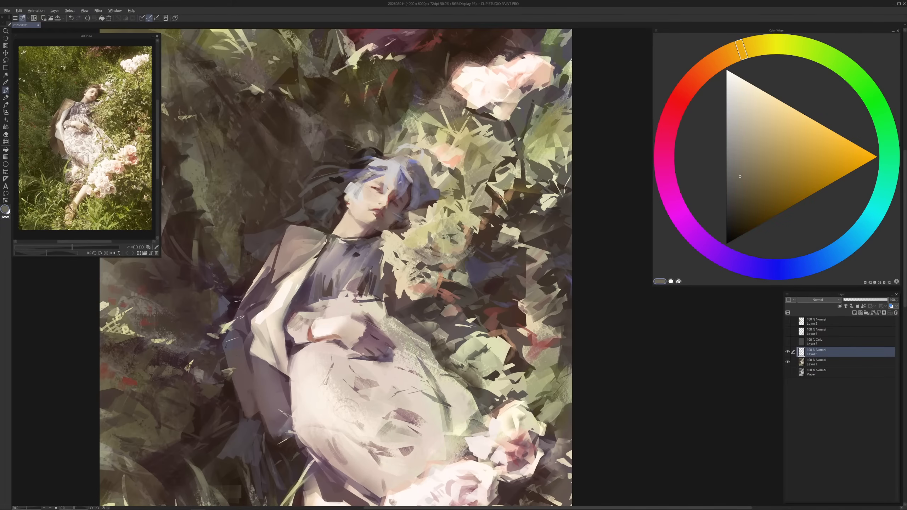
alt+click(403, 189)
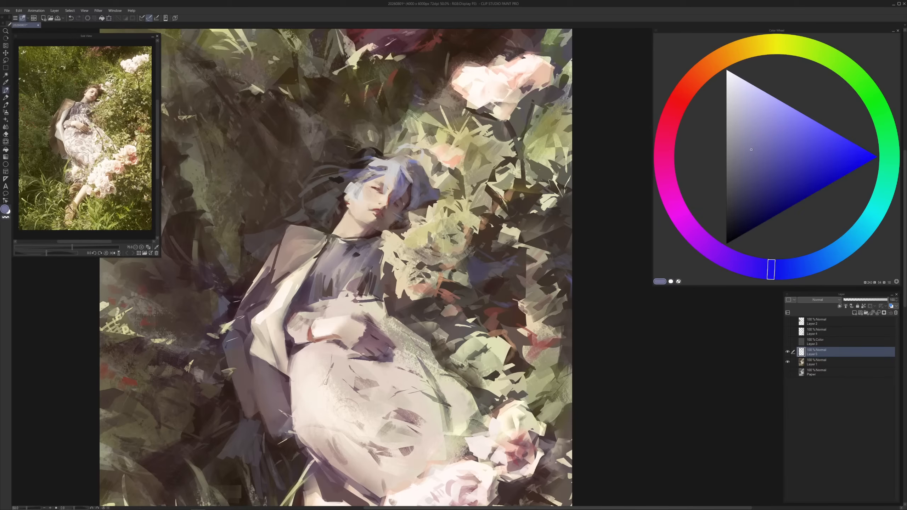
alt+click(421, 186)
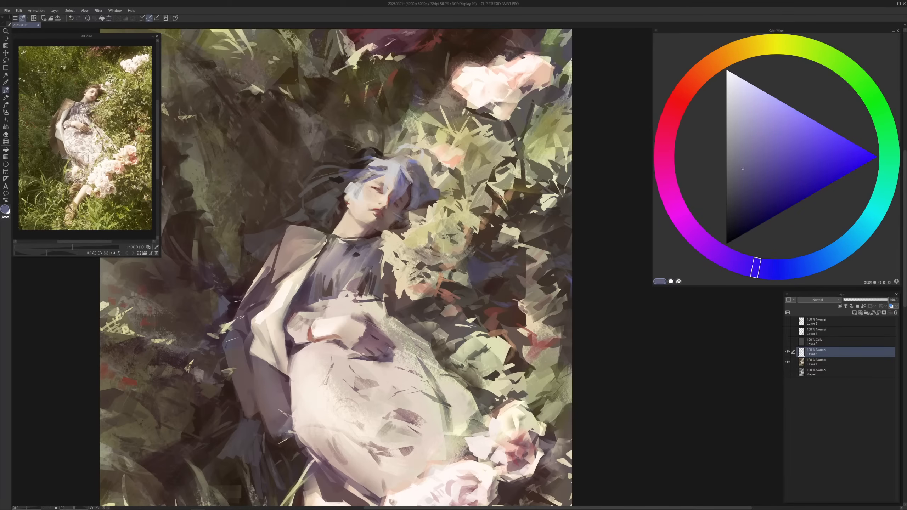
alt+click(414, 188)
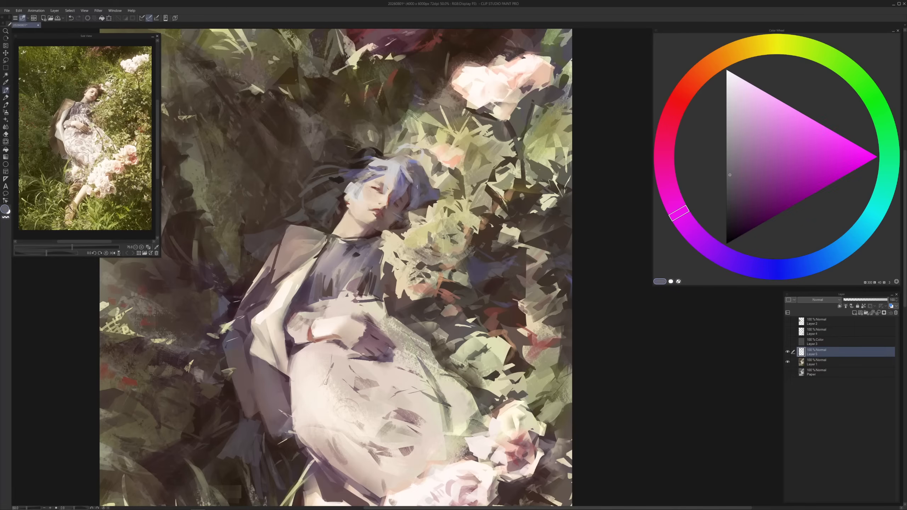
click(765, 269)
click(746, 194)
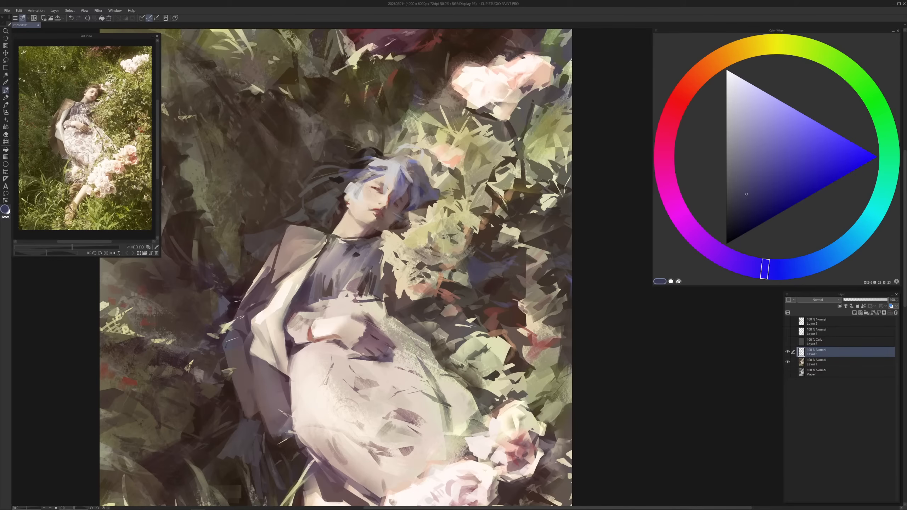
Deepen the shadow between the face and hair with reddish grey and dark violet, blending with sampled muted blue-violet tones
alt+click(413, 203)
alt+click(414, 211)
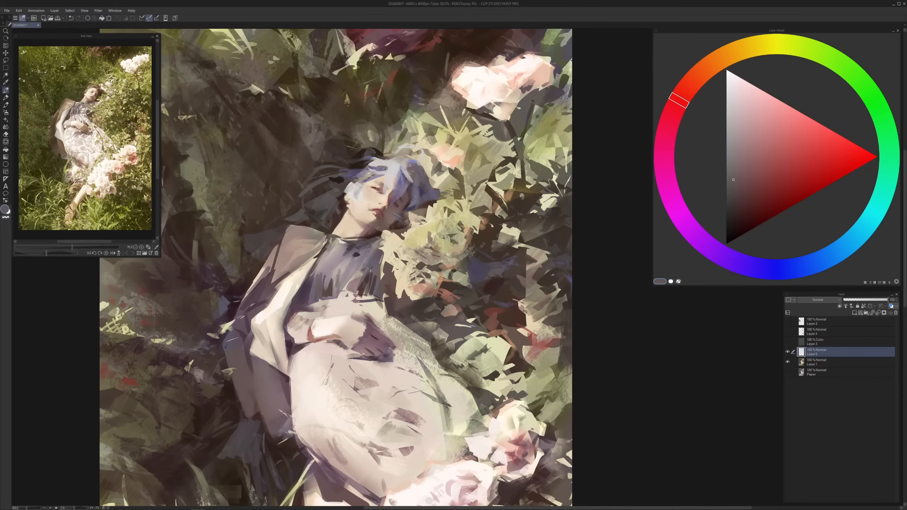
click(739, 204)
click(713, 250)
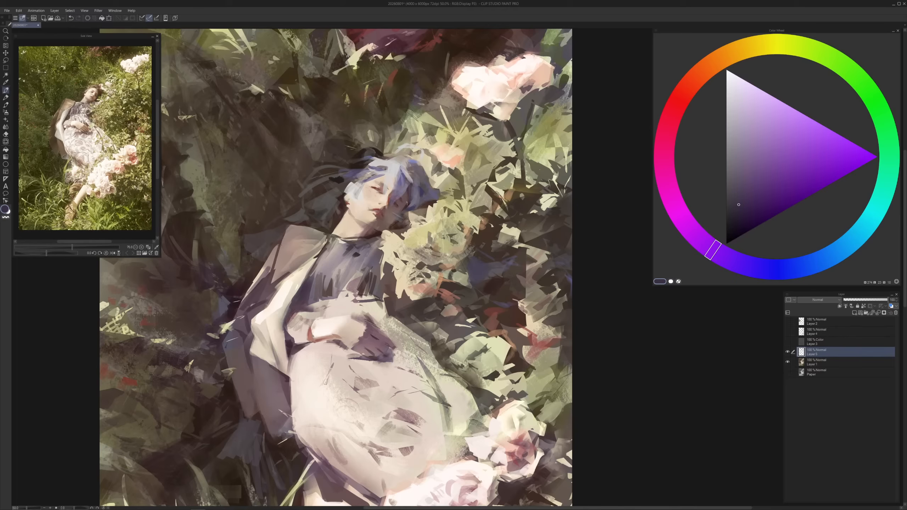
alt+click(407, 187)
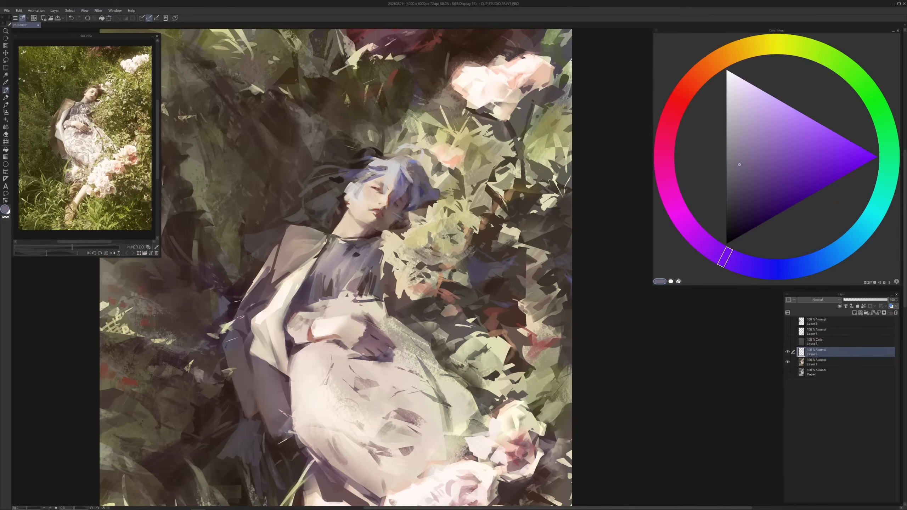
alt+click(400, 196)
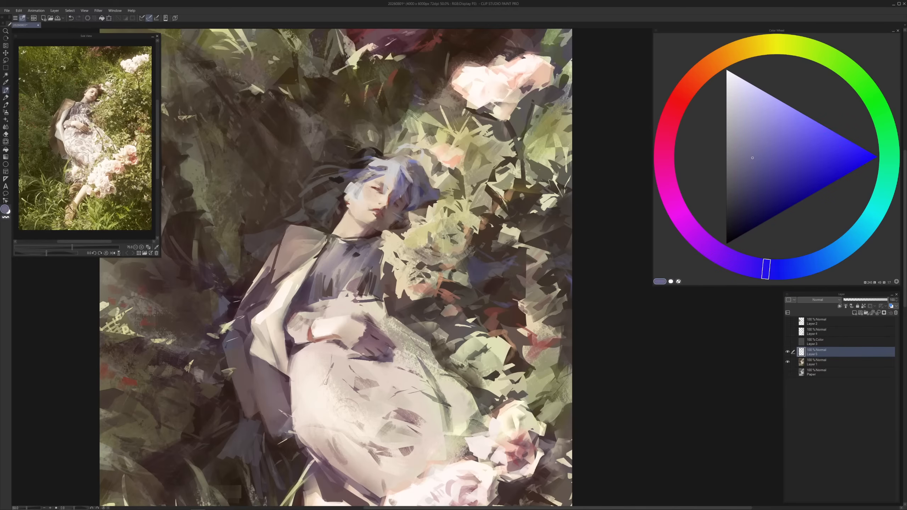
Refine the lips and the skin around the mouth with sampled reddish-brown and light peach tones
alt+click(389, 214)
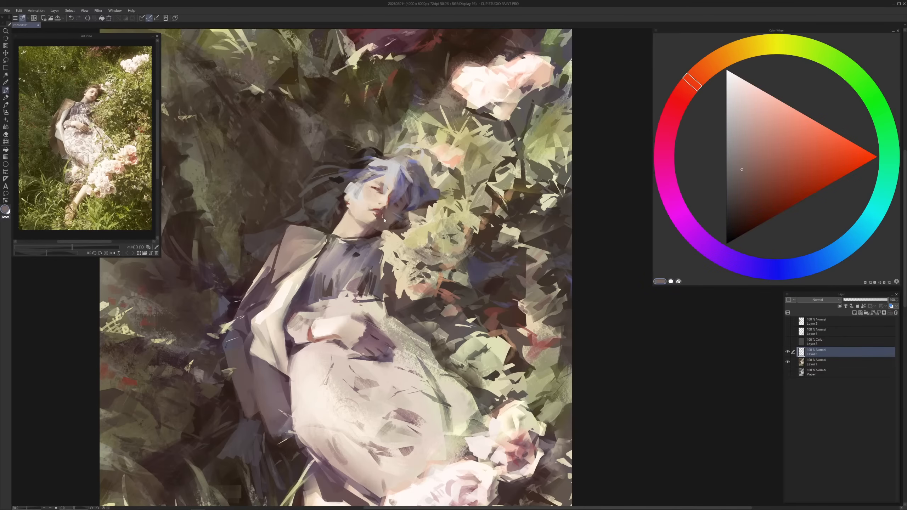
alt+click(381, 215)
alt+click(387, 211)
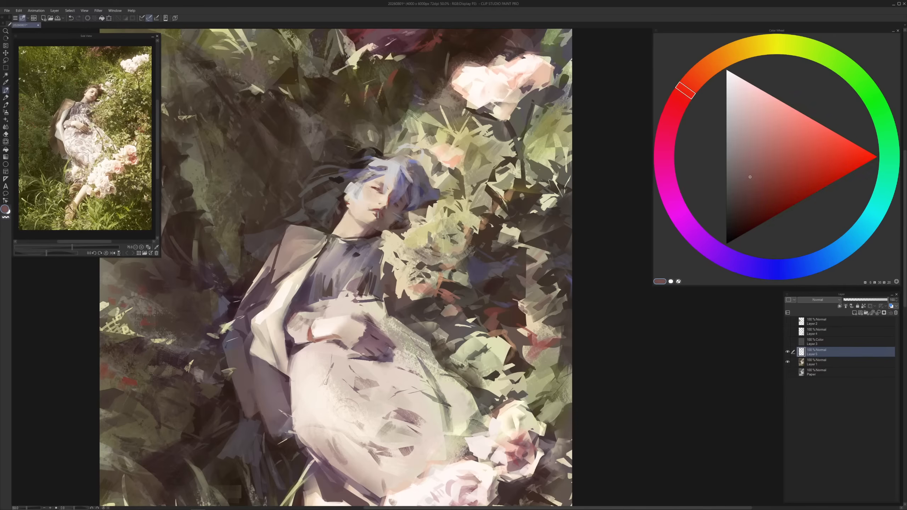
alt+click(379, 214)
alt+click(376, 208)
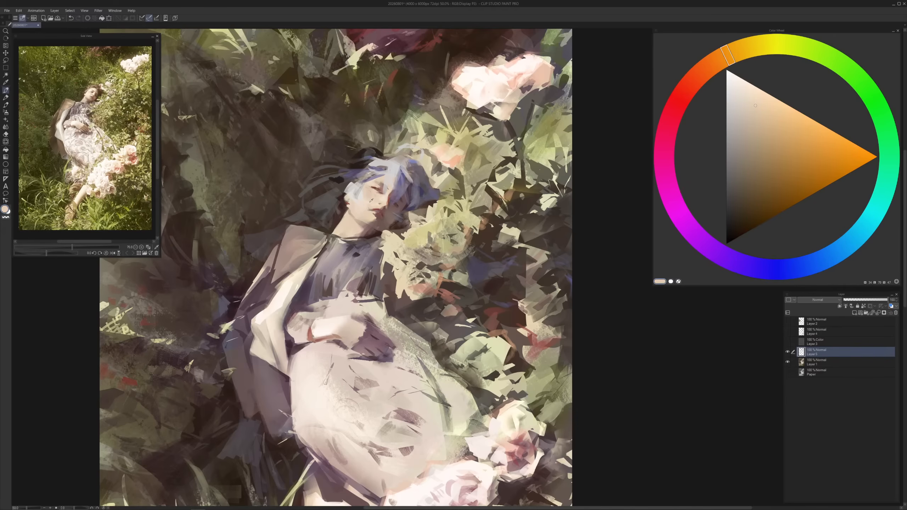
alt+click(382, 210)
key(alt)
key(alt)
scroll(399, 378, down, 1)
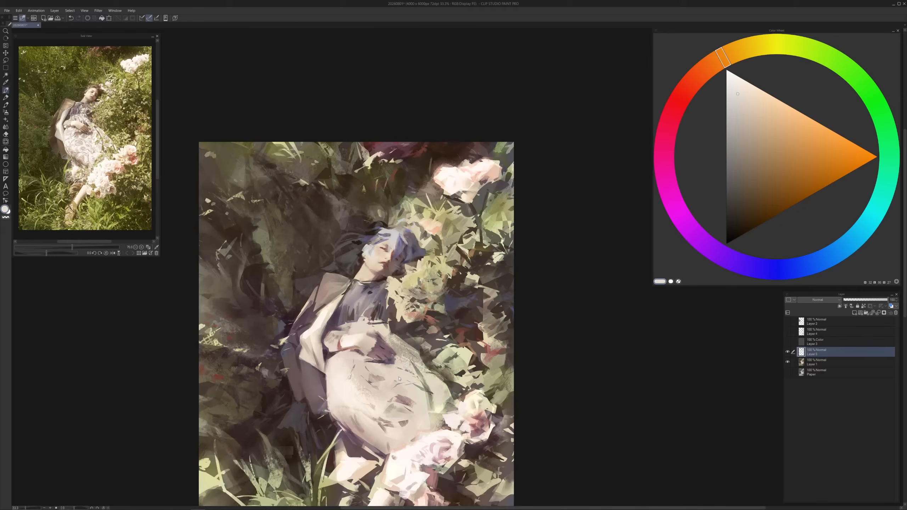
Refine the fringe and the skin around the shaded eye with sampled light peach and muted periwinkle tones
scroll(402, 391, up, 2)
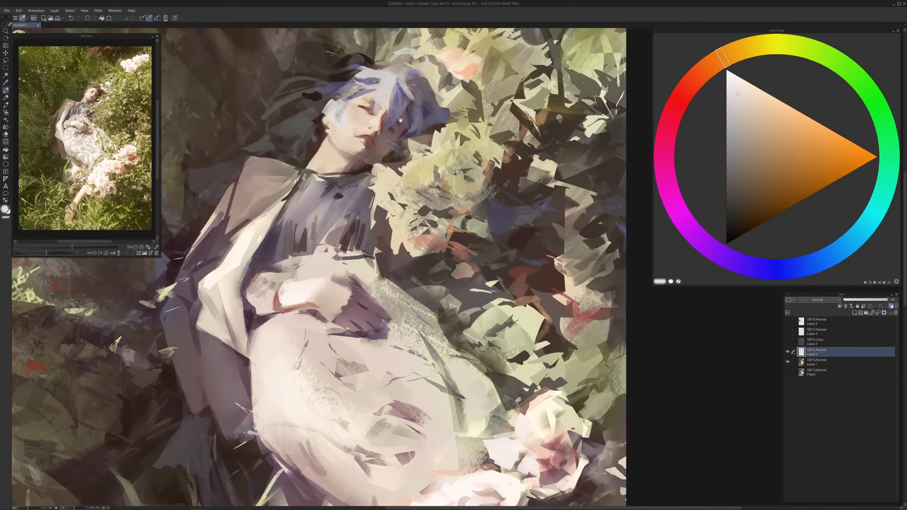
mouse_move(400, 120)
mouse_down()
mouse_move(401, 184)
mouse_move(377, 173)
mouse_move(383, 164)
mouse_up()
alt+click(389, 204)
alt+click(397, 182)
alt+click(377, 167)
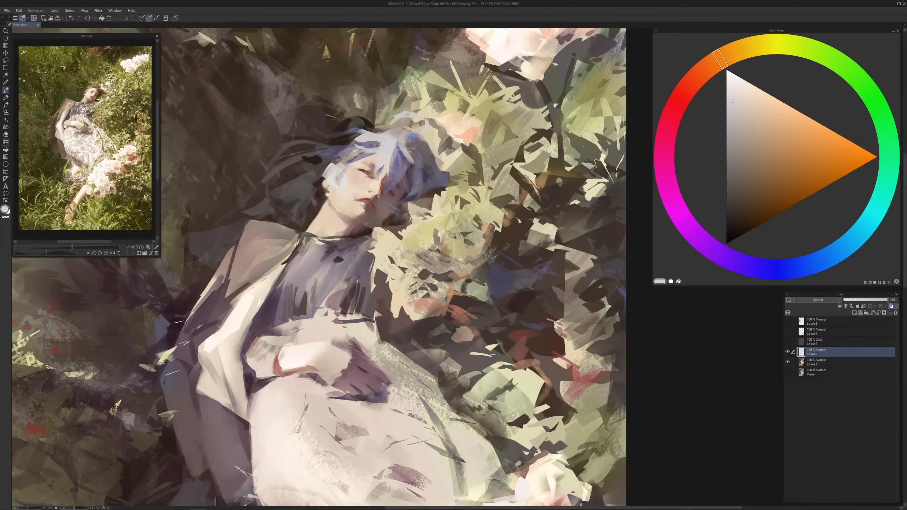
alt+click(382, 167)
alt+click(382, 169)
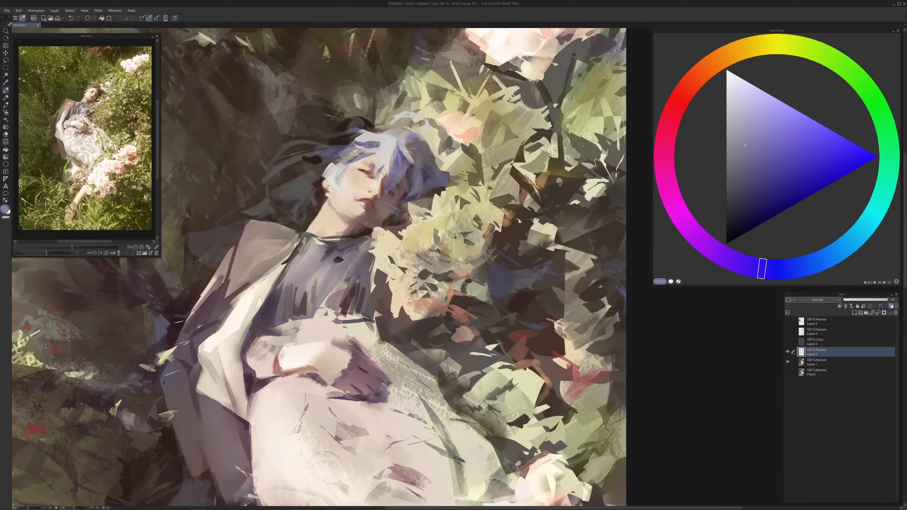
alt+click(385, 175)
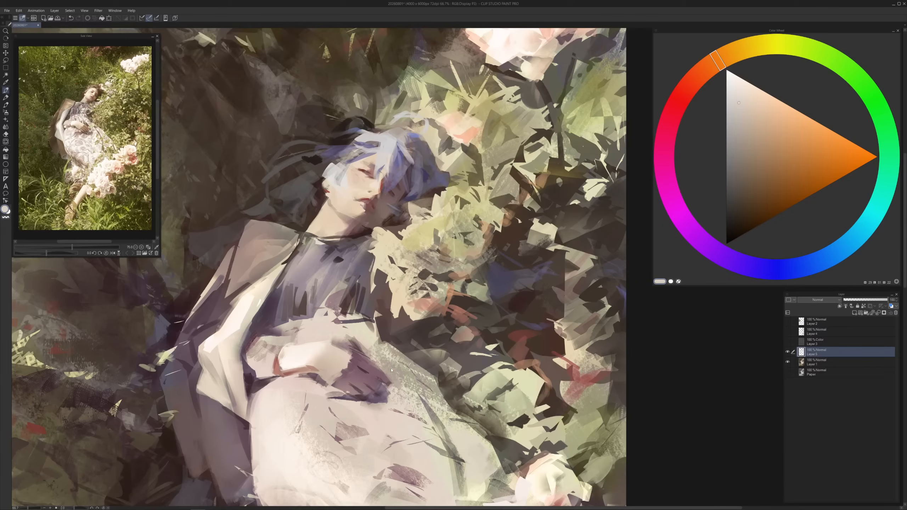
scroll(391, 370, down, 2)
drag(391, 370, 390, 355)
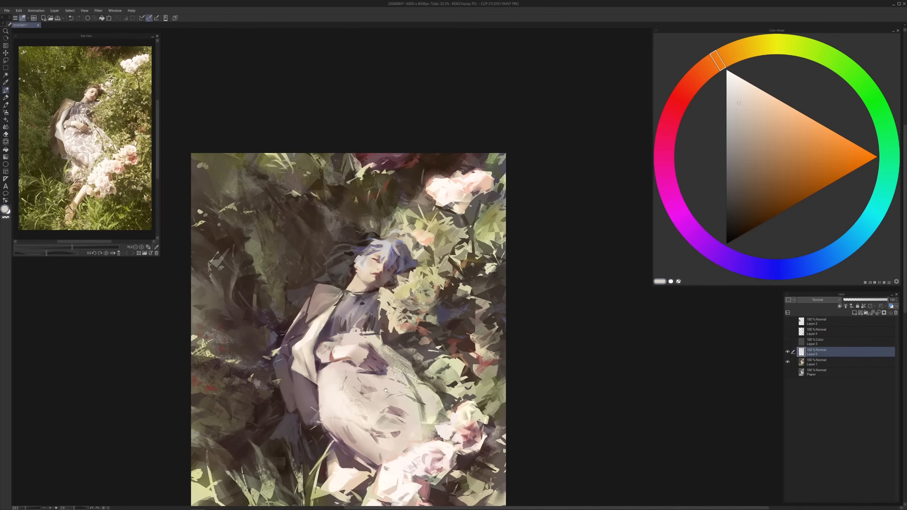
scroll(389, 356, up, 1)
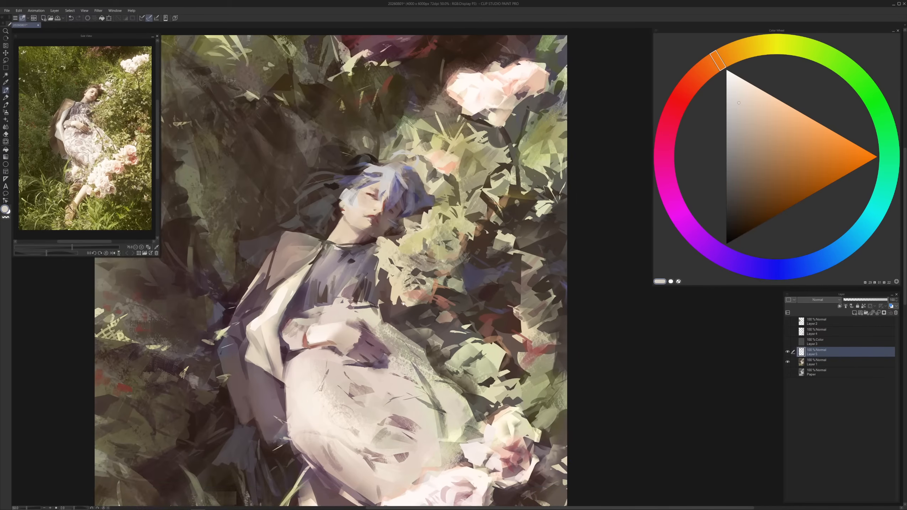
Touch up the lit top of the hair with sampled light grey tones
alt+click(386, 188)
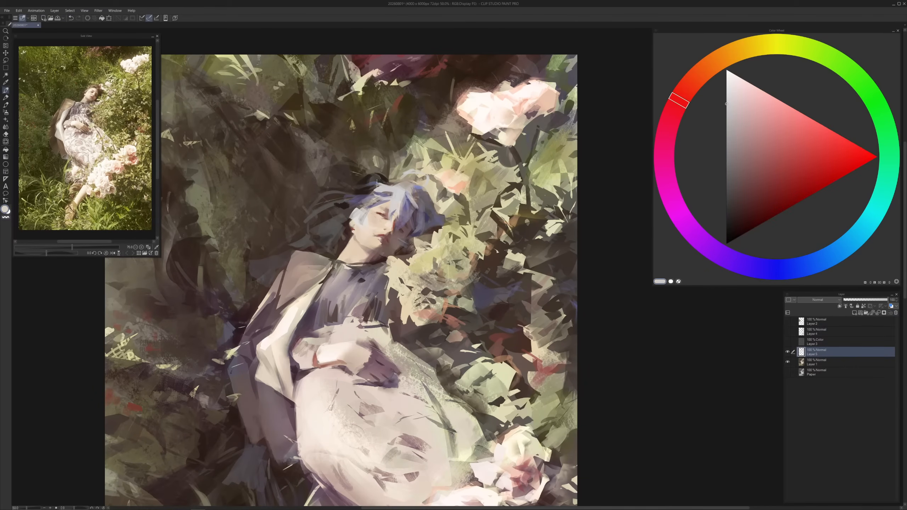
alt+click(377, 184)
alt+click(373, 183)
drag(379, 201, 356, 201)
Paint a blue lock of hair beside the neck above the cloak's shoulder, undoing the first strokes and blending with sampled tones
scroll(400, 333, down, 1)
mouse_move(349, 265)
mouse_down()
mouse_move(357, 247)
mouse_move(361, 258)
mouse_up()
key(ctrl+z)
key(ctrl+z)
alt+click(415, 228)
alt+click(347, 255)
alt+click(359, 254)
alt+click(351, 260)
alt+click(335, 256)
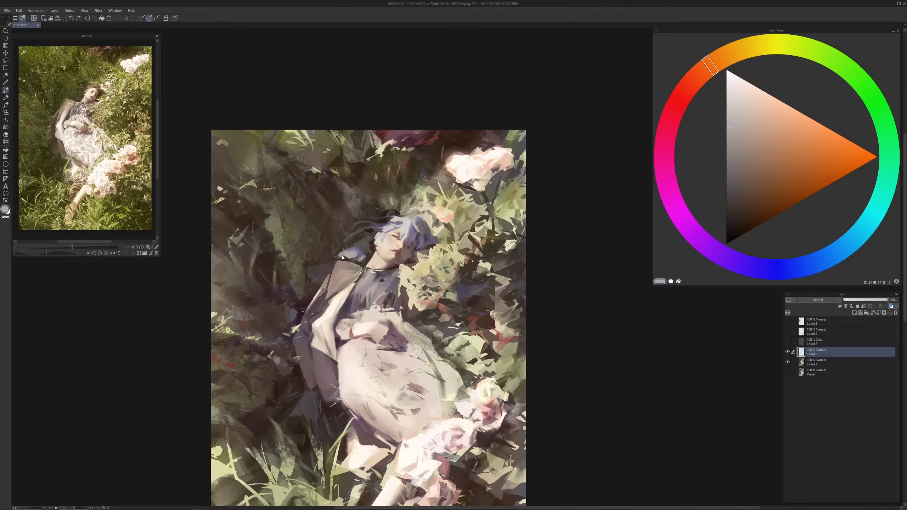
alt+click(359, 244)
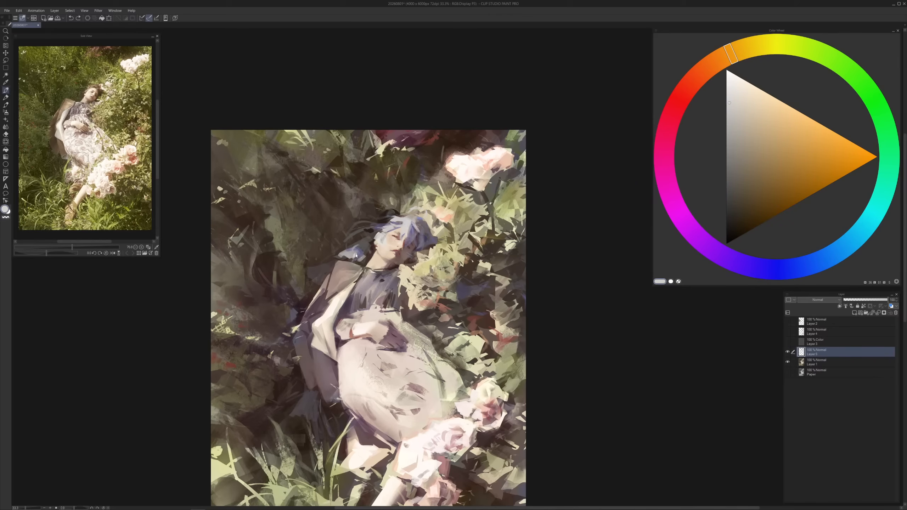
Define the hair edge along the cheek and jaw with sampled light skin and muted blue-violet tones
scroll(412, 275, up, 1)
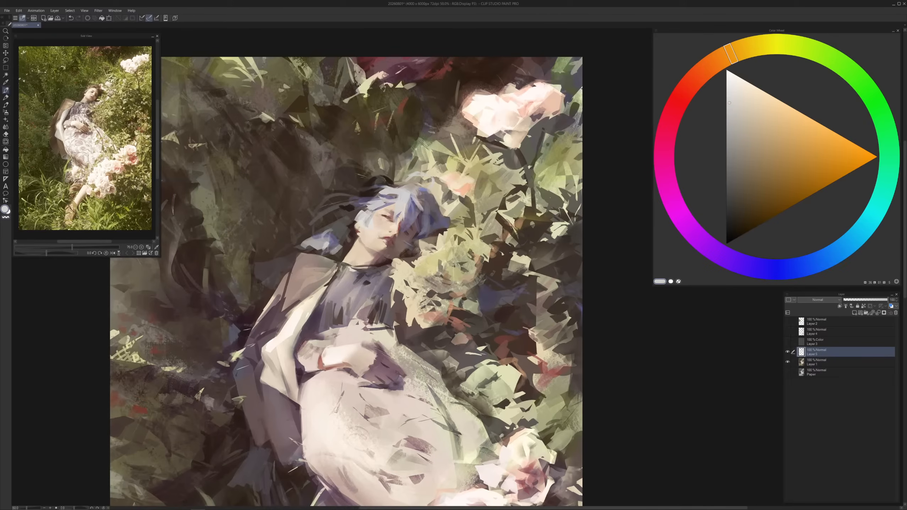
drag(412, 275, 422, 277)
alt+click(385, 315)
alt+click(376, 323)
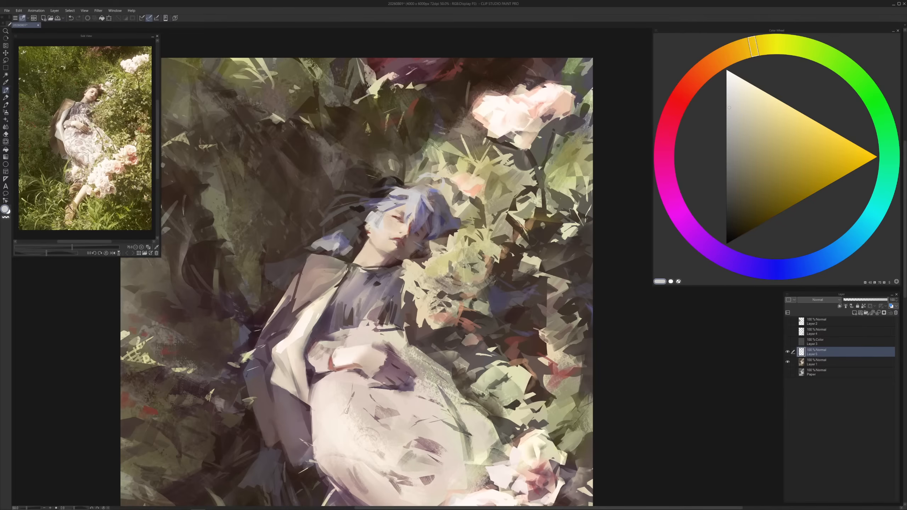
alt+click(365, 226)
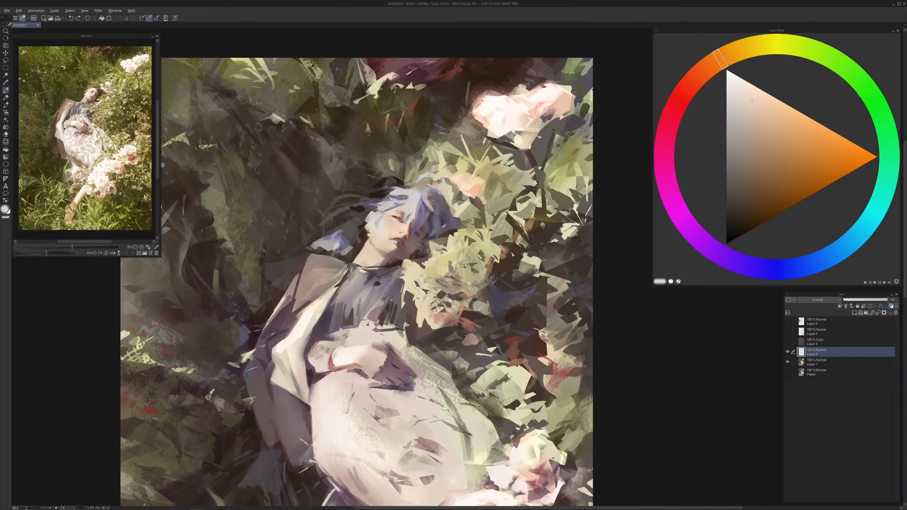
alt+click(365, 227)
alt+click(365, 229)
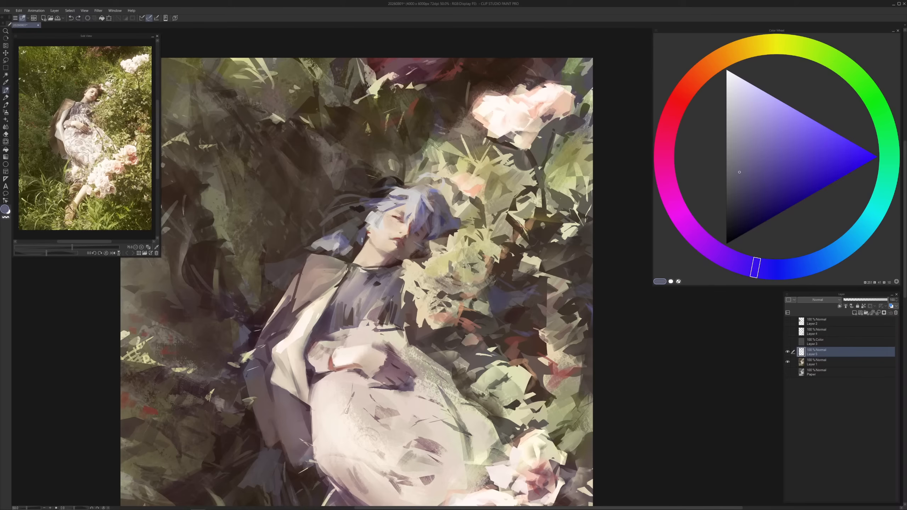
alt+click(365, 230)
drag(365, 229, 361, 245)
Shape the junction of the blue lock and the neck with sampled skin and reddish-grey tones, undoing one stroke
alt+click(361, 253)
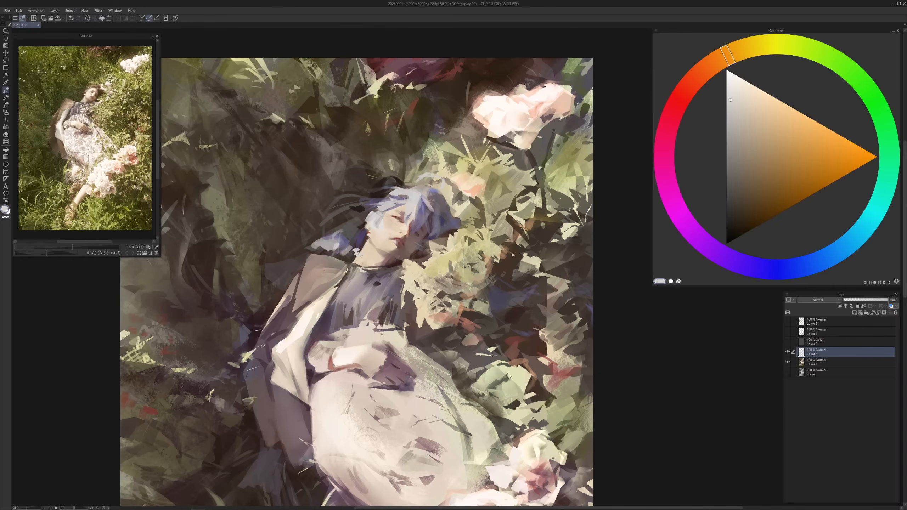
key(ctrl+z)
mouse_move(354, 252)
mouse_down()
mouse_move(352, 235)
mouse_move(355, 253)
mouse_up()
alt+click(401, 244)
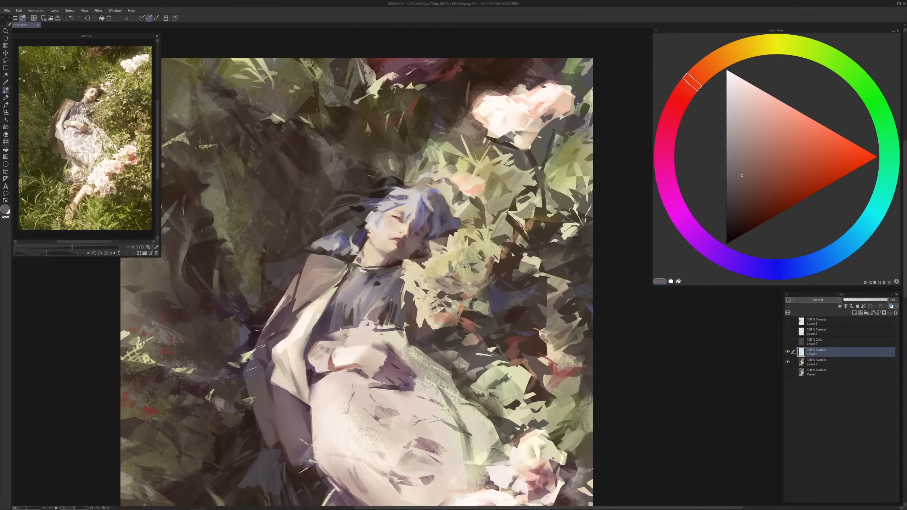
alt+click(354, 253)
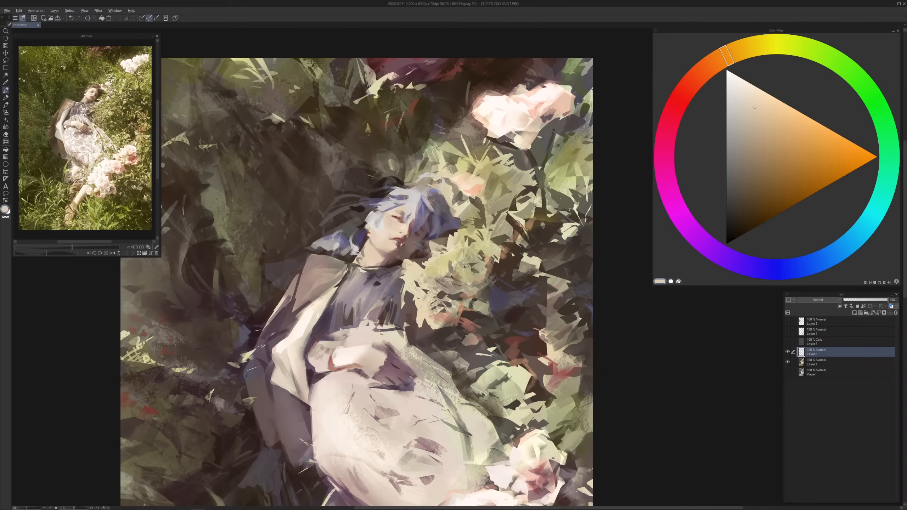
alt+click(356, 260)
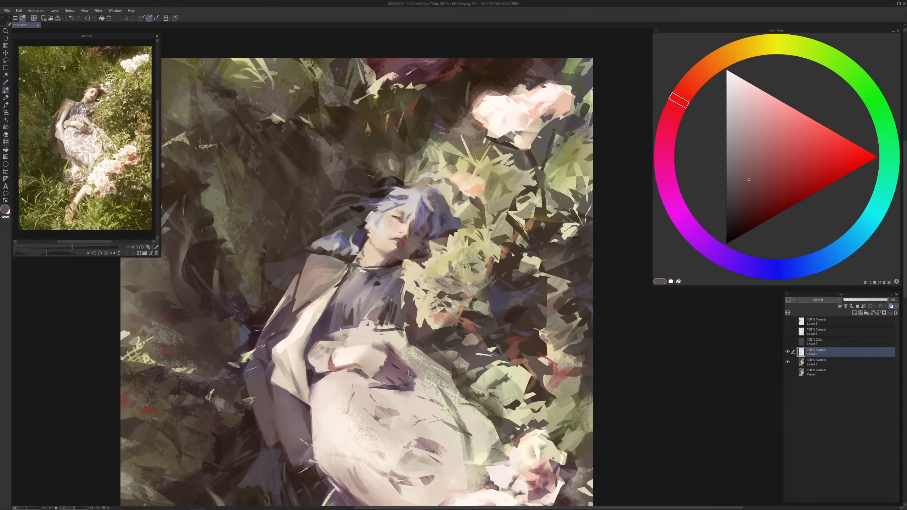
Refine the hair strands beside the cheek and neck with sampled light grey, dark blue-violet and reddish-grey tones
scroll(409, 374, down, 3)
scroll(440, 296, up, 3)
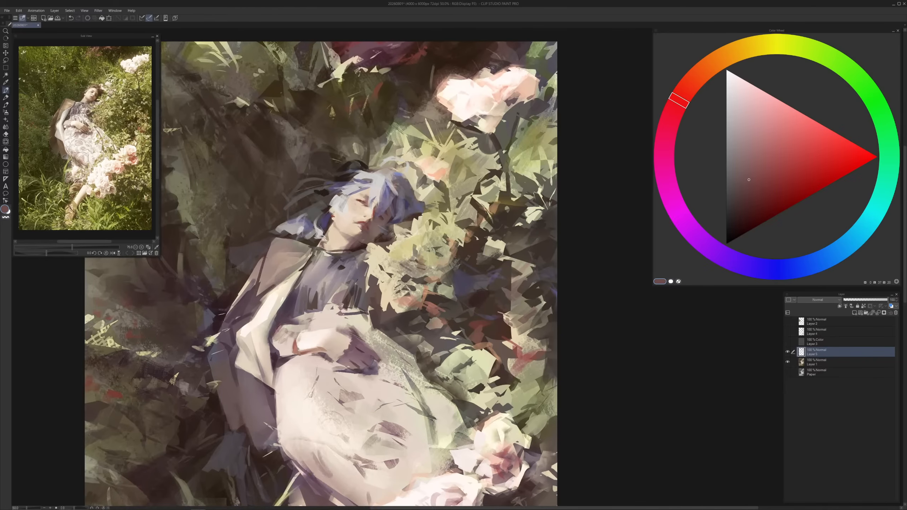
drag(362, 209, 377, 213)
alt+click(376, 213)
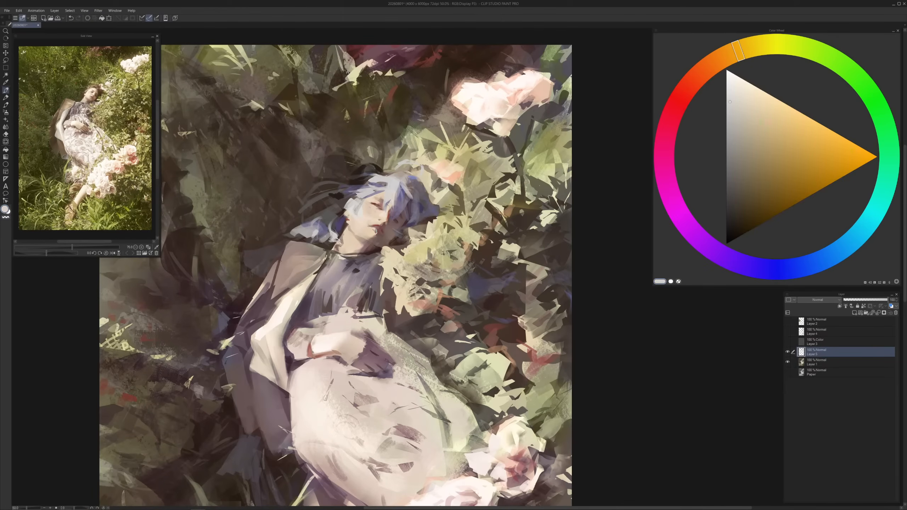
alt+click(355, 215)
drag(338, 223, 338, 228)
alt+click(339, 228)
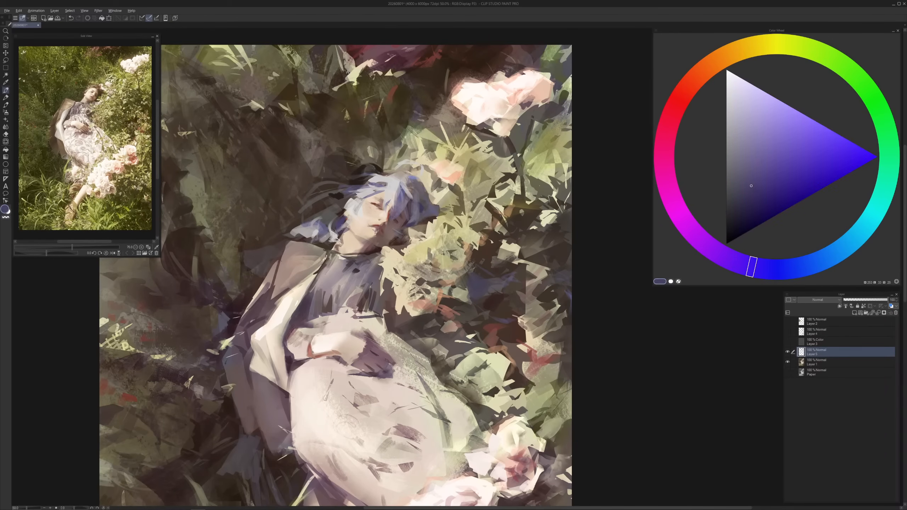
alt+click(346, 231)
mouse_move(342, 236)
mouse_down()
mouse_move(344, 246)
mouse_move(349, 238)
mouse_up()
alt+click(346, 232)
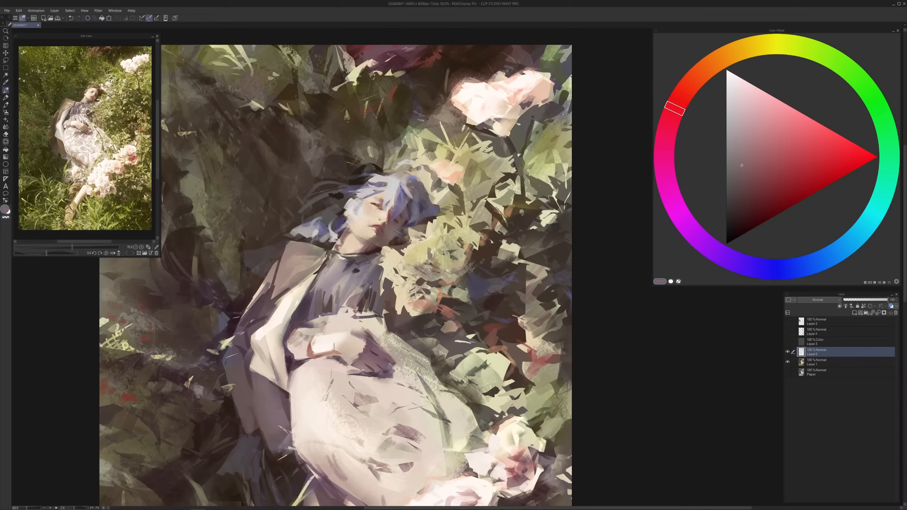
scroll(364, 212, down, 3)
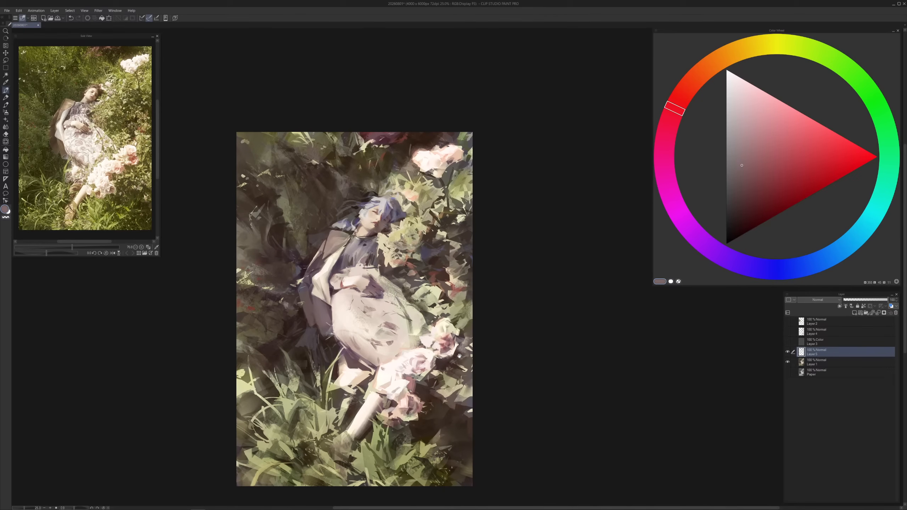
Dab small muted blue accents into the dark foliage behind the woman's head and adjust them with sampled dark blue tones
key(ctrl+z)
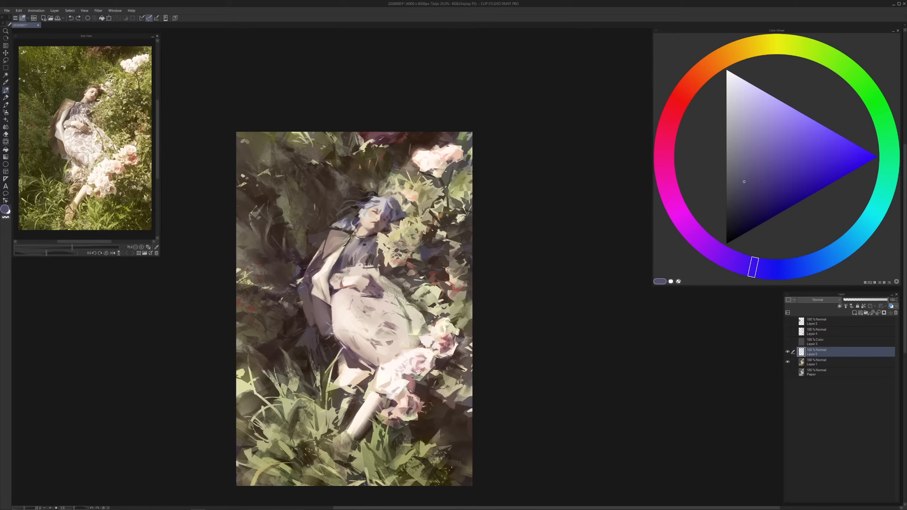
click(315, 207)
click(796, 268)
click(820, 253)
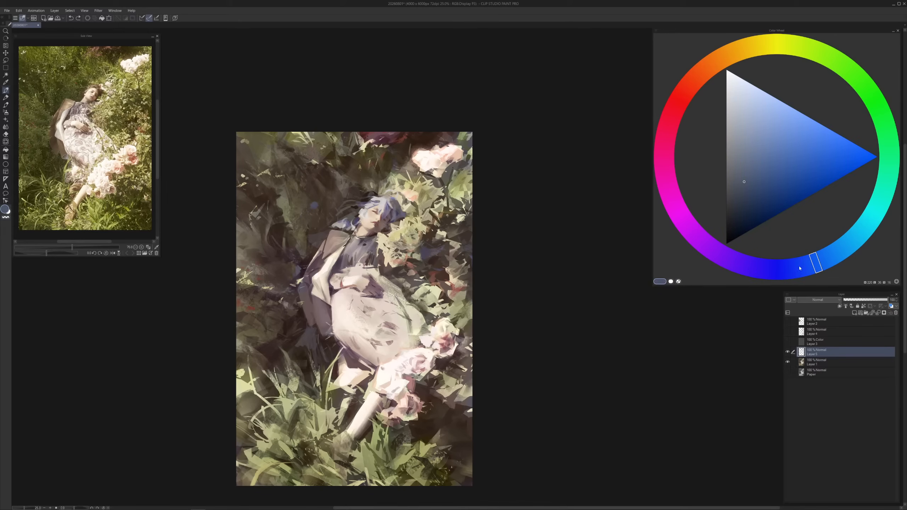
click(787, 268)
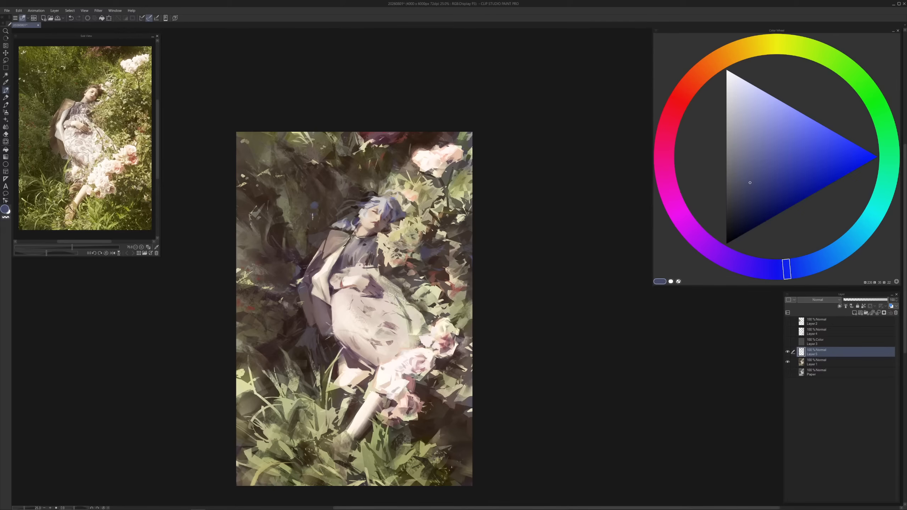
alt+click(321, 217)
alt+click(311, 205)
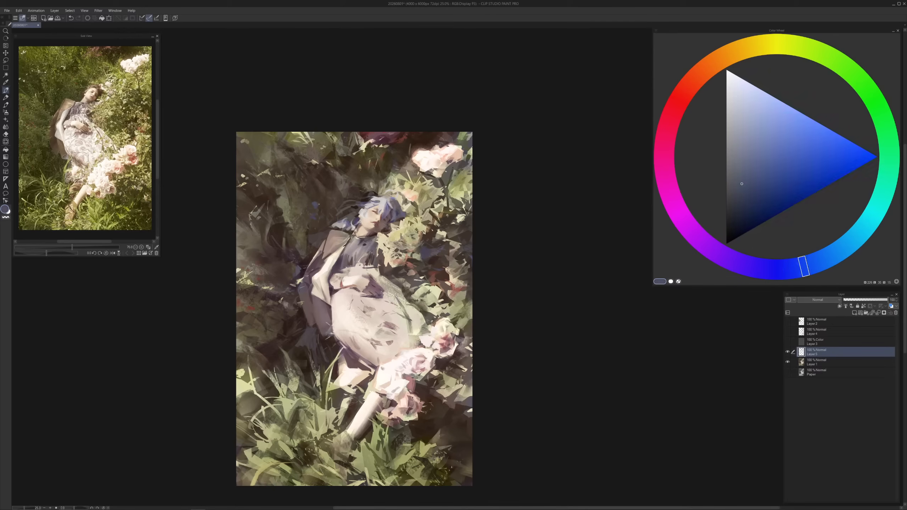
alt+click(342, 201)
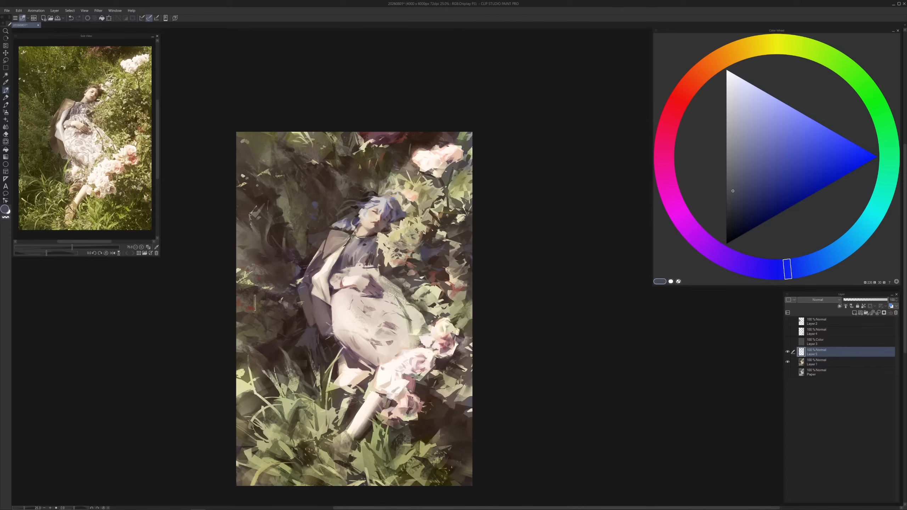
Paint a blue flower patch in the dark foliage beside the cloak with muted and lighter blues, undoing one stroke
drag(246, 302, 267, 312)
click(743, 178)
mouse_move(277, 309)
mouse_down()
mouse_move(315, 338)
mouse_move(269, 297)
mouse_up()
key(ctrl+z)
click(773, 159)
click(758, 136)
drag(268, 292, 266, 295)
alt+click(265, 306)
click(737, 187)
drag(278, 286, 278, 283)
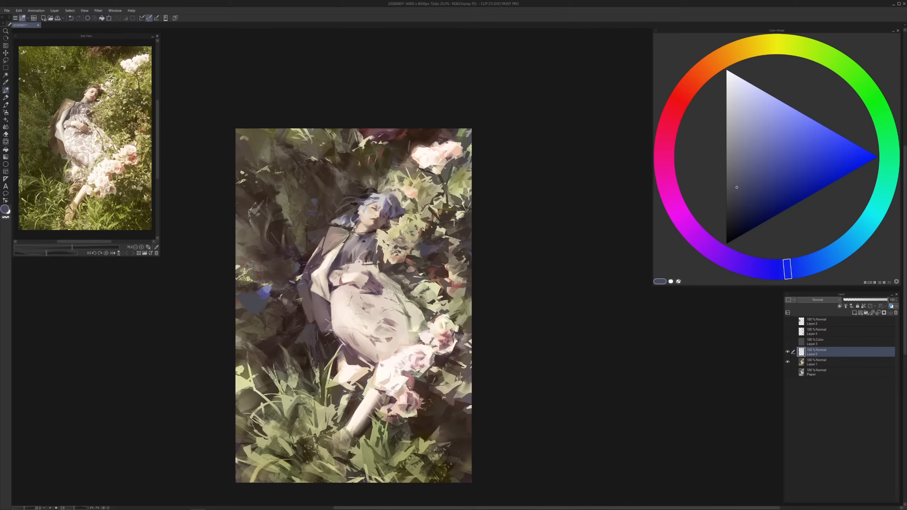
Paint dark blue patches into the foliage around the lower roses and add medium blue to them, undoing the first stroke
drag(454, 223, 459, 241)
key(ctrl+z)
drag(458, 333, 451, 292)
drag(451, 349, 456, 340)
click(759, 156)
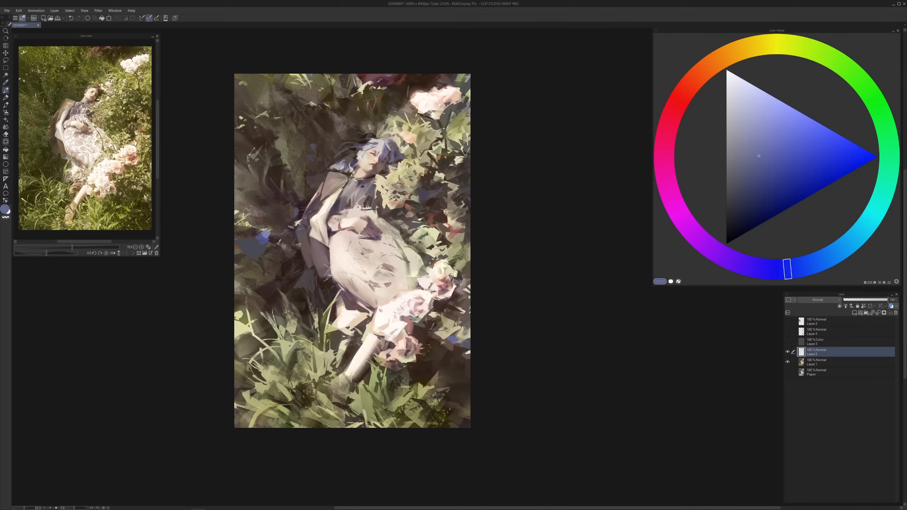
drag(452, 347, 450, 352)
Break up the blue flowers beside the lower roses with sampled dark tones, then add lighter blue petals there and near the cloak
alt+click(460, 353)
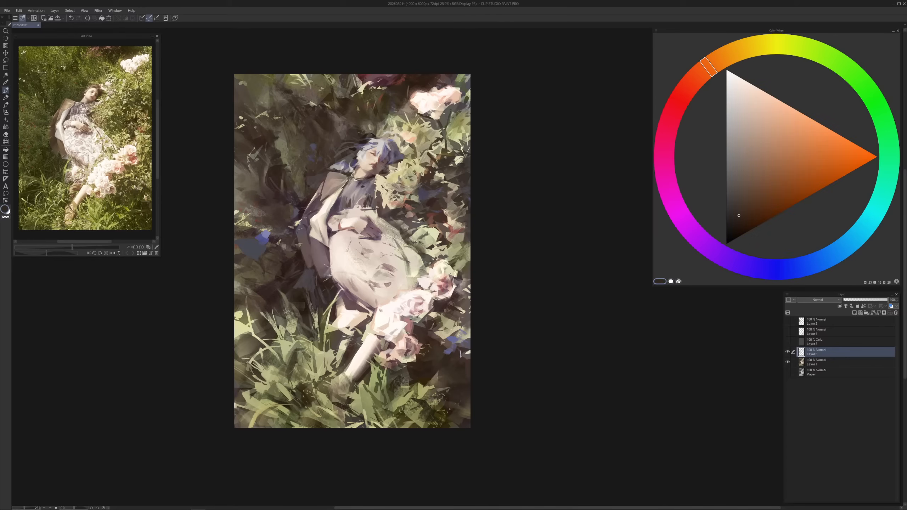
alt+click(460, 346)
alt+click(454, 340)
click(766, 133)
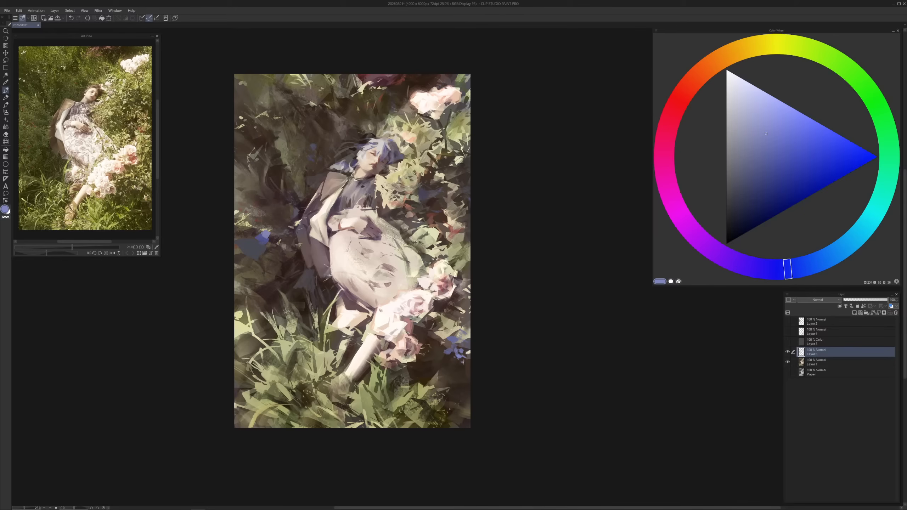
drag(448, 364, 454, 366)
drag(409, 395, 412, 392)
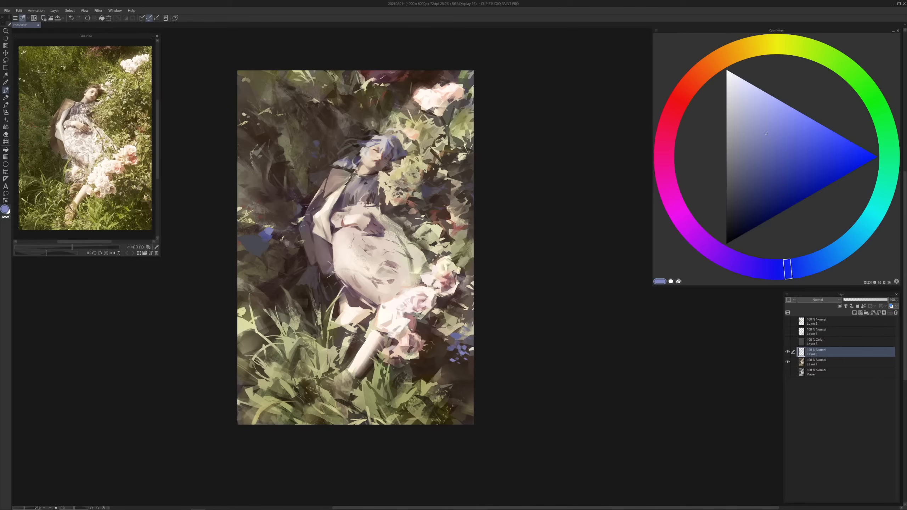
drag(475, 366, 472, 377)
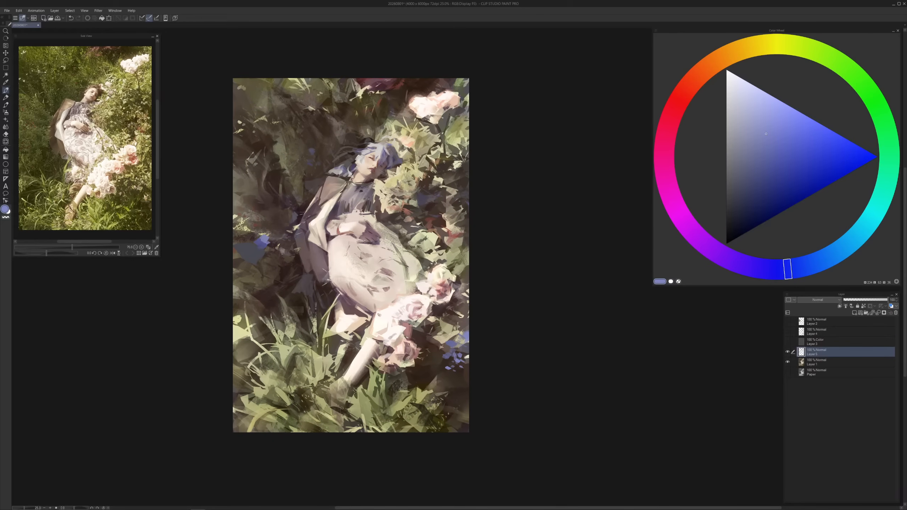
alt+click(264, 240)
drag(292, 221, 297, 227)
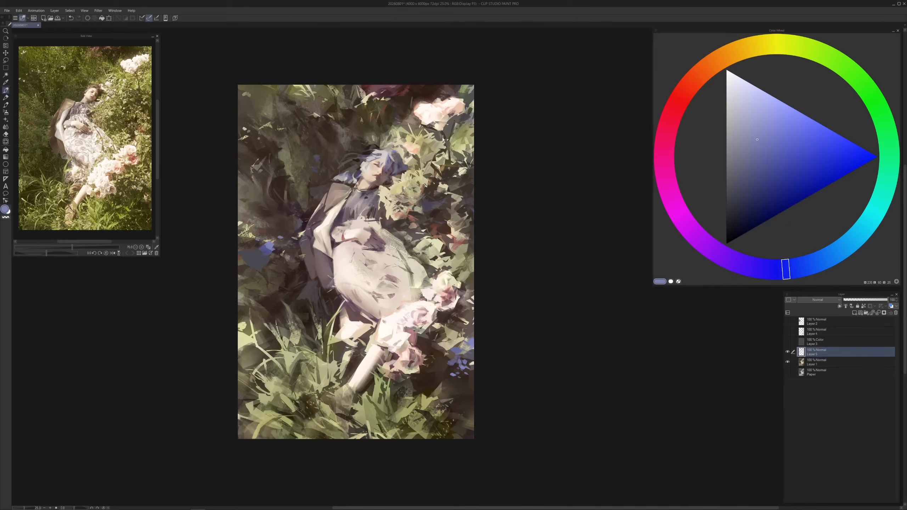
alt+click(411, 102)
mouse_move(428, 92)
mouse_down()
mouse_move(418, 122)
mouse_move(457, 116)
mouse_up()
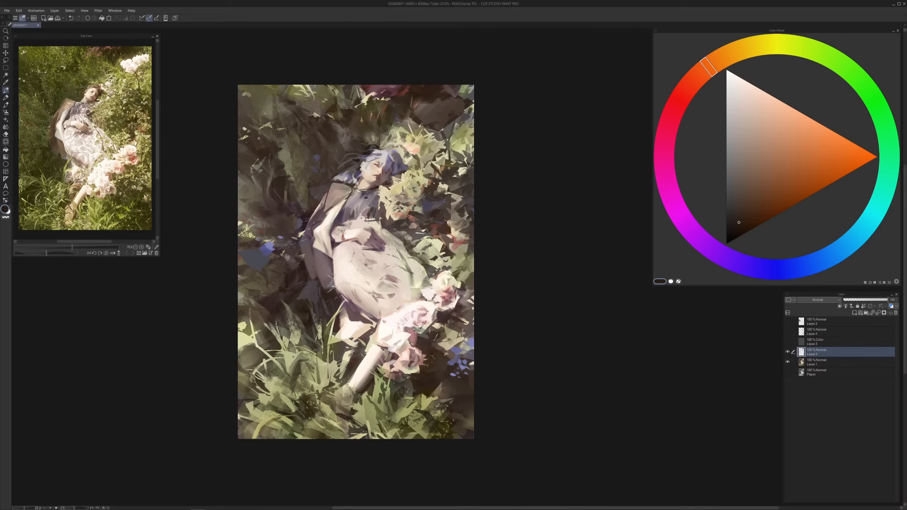
key(ctrl+z)
alt+click(415, 111)
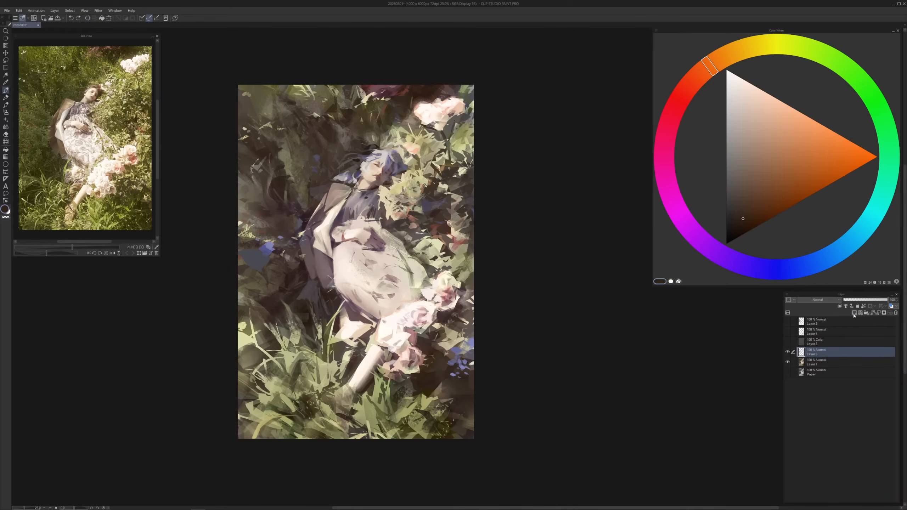
alt+click(434, 216)
alt+click(423, 102)
alt+click(418, 99)
drag(411, 110, 437, 99)
key(ctrl+z)
Create a new layer and cover the upper rose with muted blue sampled from the lower flowers, using a smaller brush
click(854, 313)
alt+click(434, 94)
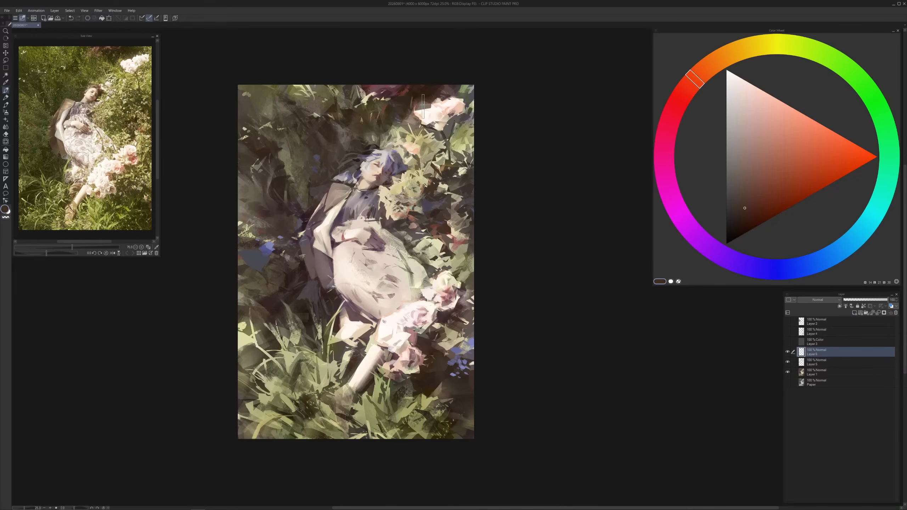
drag(417, 103, 426, 102)
mouse_move(425, 102)
mouse_down()
mouse_move(464, 100)
mouse_move(451, 124)
mouse_move(431, 111)
mouse_move(451, 113)
mouse_move(440, 90)
mouse_up()
alt+click(459, 363)
key(bracketleft)
key(bracketleft)
key(bracketleft)
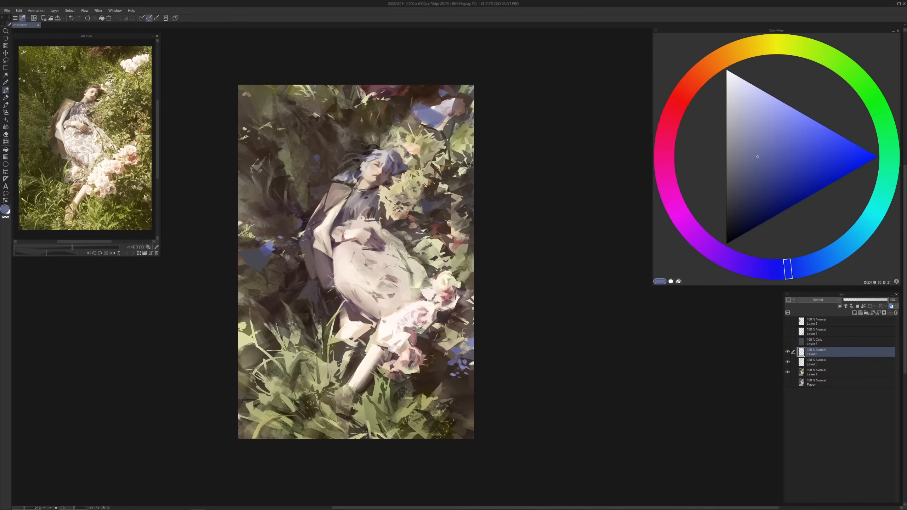
drag(442, 104, 445, 123)
Vary the petals of the upper blue blossom with sampled pale lavender, muted blue and grey tones
alt+click(439, 109)
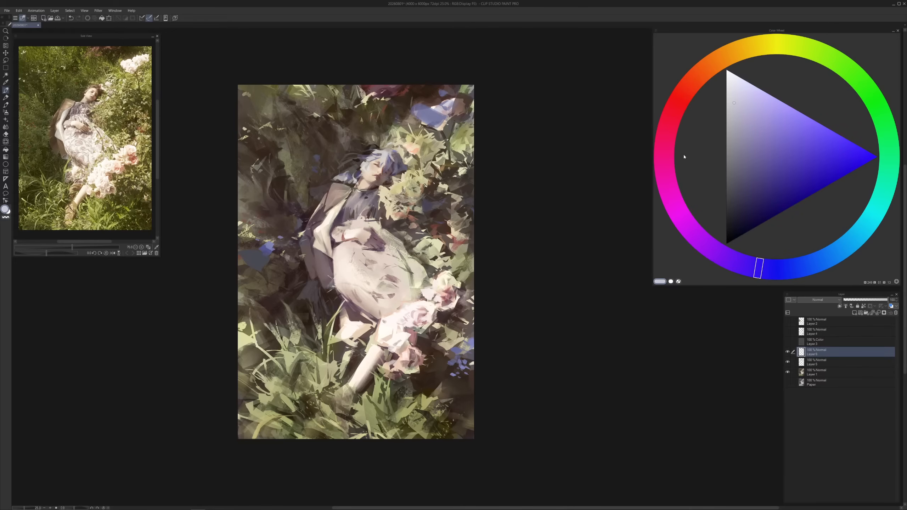
alt+click(435, 115)
alt+click(420, 104)
alt+click(426, 111)
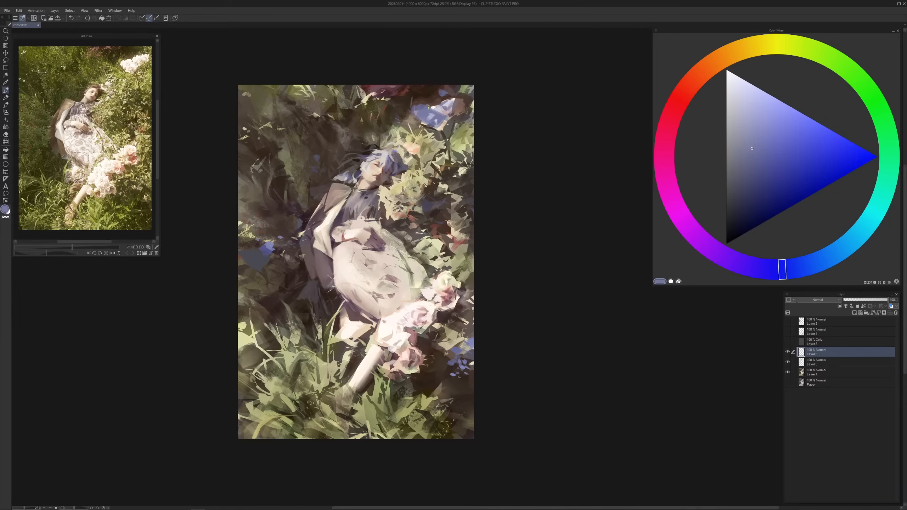
alt+click(430, 108)
alt+click(429, 109)
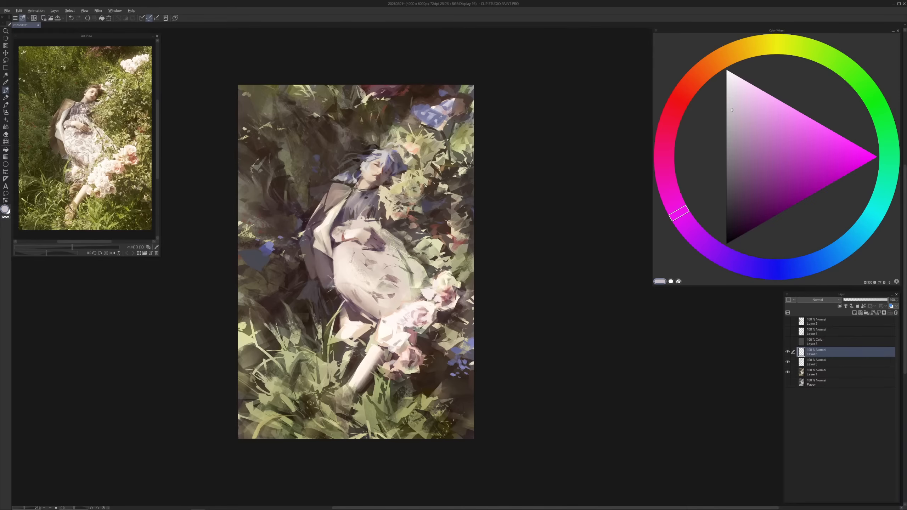
click(782, 270)
alt+click(353, 172)
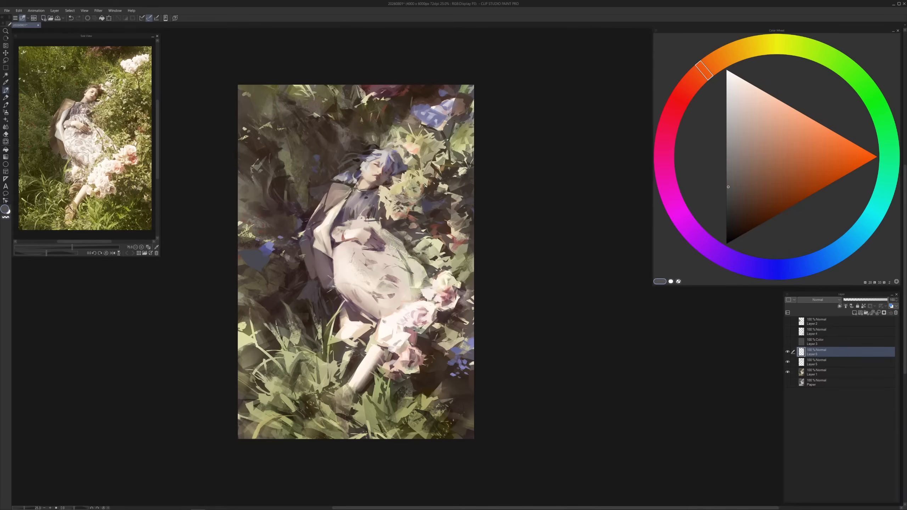
Shape the lower petals of the upper blue blossom with sampled grey and light blue-violet tones
drag(436, 110, 438, 121)
alt+click(426, 125)
alt+click(438, 109)
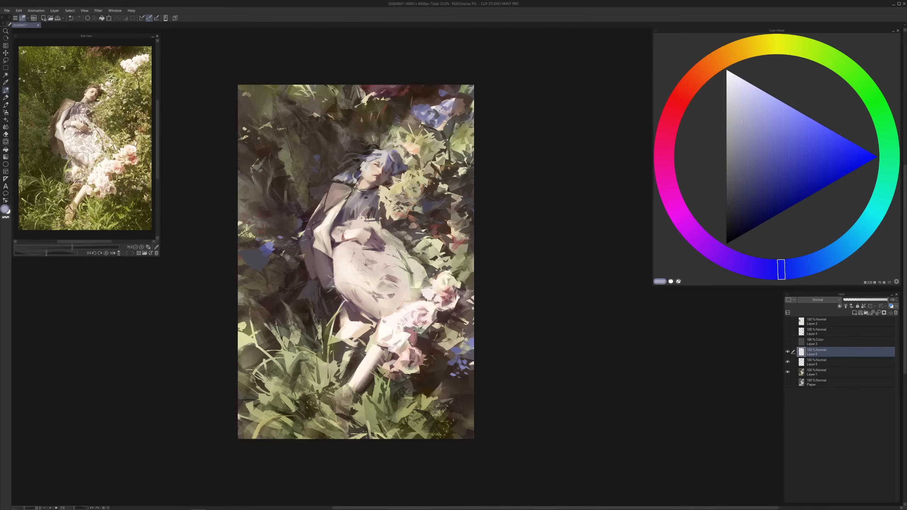
alt+click(438, 110)
drag(430, 120, 428, 125)
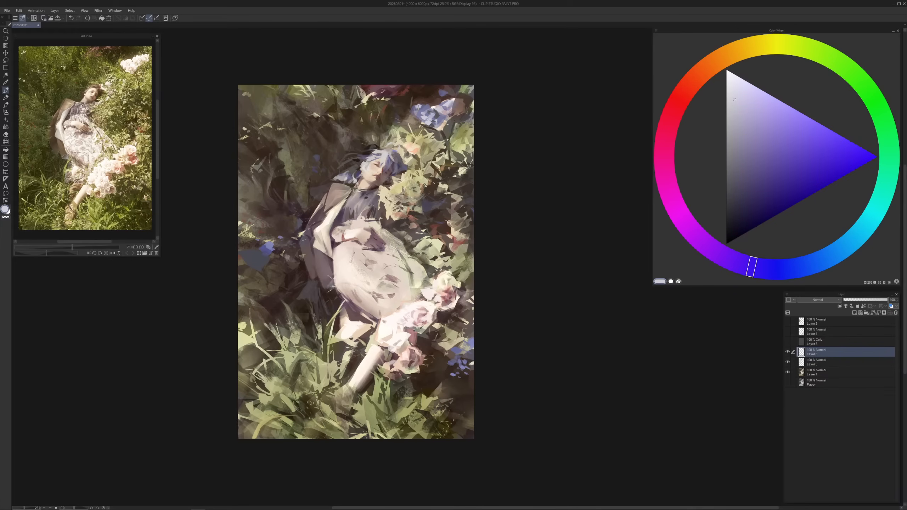
Cut into the edges of the upper blue blossom with sampled dark brown and grey-olive background tones
alt+click(420, 107)
alt+click(424, 101)
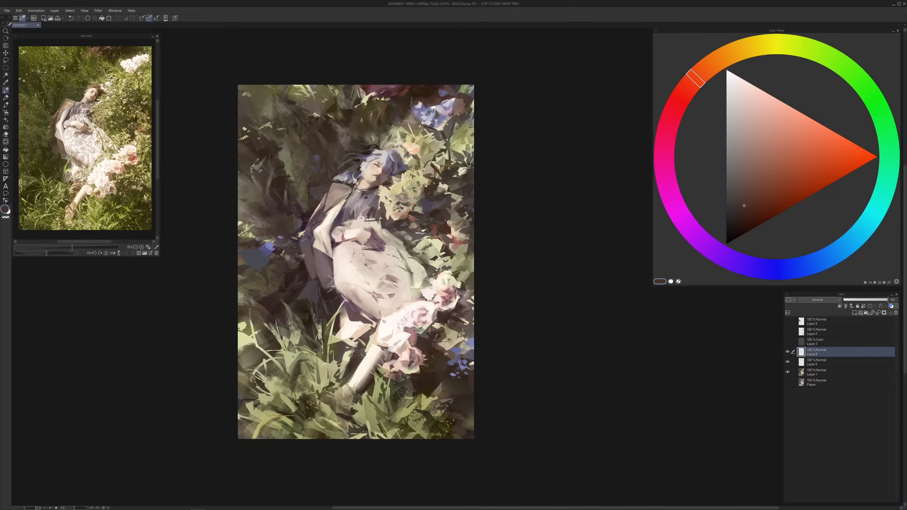
alt+click(411, 97)
alt+click(407, 95)
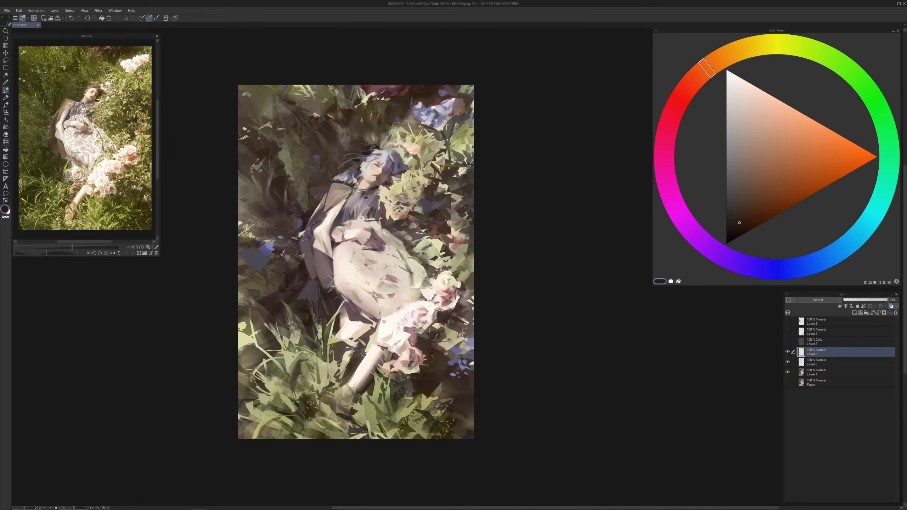
alt+click(447, 131)
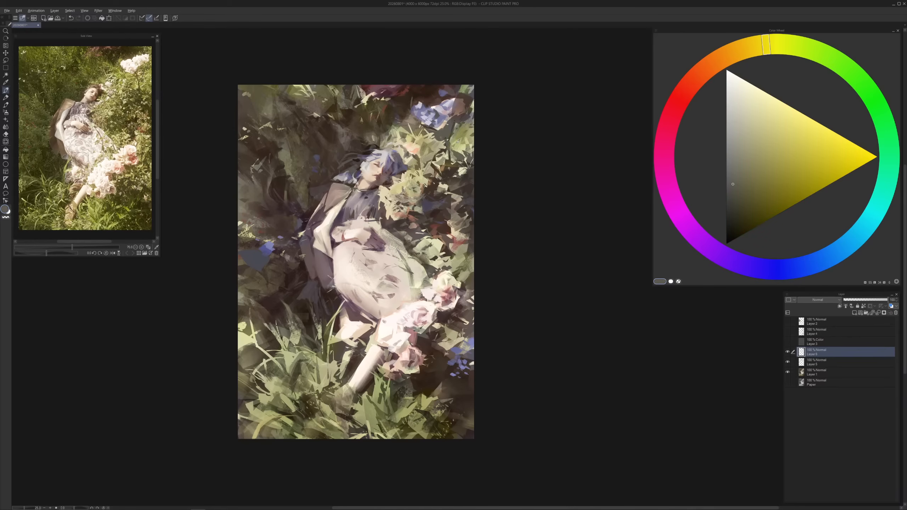
alt+click(447, 138)
mouse_move(445, 128)
mouse_down()
mouse_move(449, 142)
mouse_move(441, 106)
mouse_up()
Repaint the remaining pink part of the upper rose with sampled tones, undo the last stroke and choose a clearer blue
alt+click(450, 117)
alt+click(449, 116)
alt+click(438, 98)
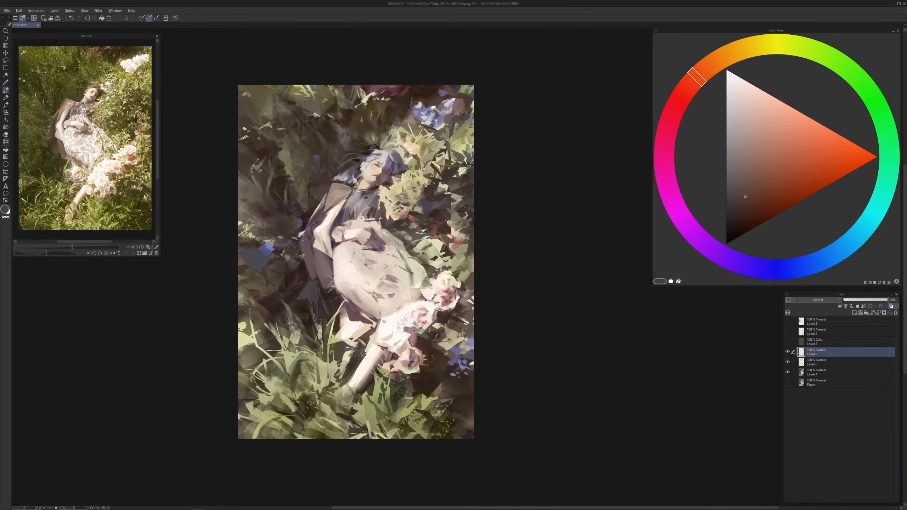
alt+click(451, 103)
mouse_move(454, 92)
mouse_down()
mouse_move(460, 100)
mouse_move(473, 89)
mouse_move(473, 102)
mouse_up()
drag(465, 105, 462, 115)
key(ctrl+z)
alt+click(436, 119)
click(770, 136)
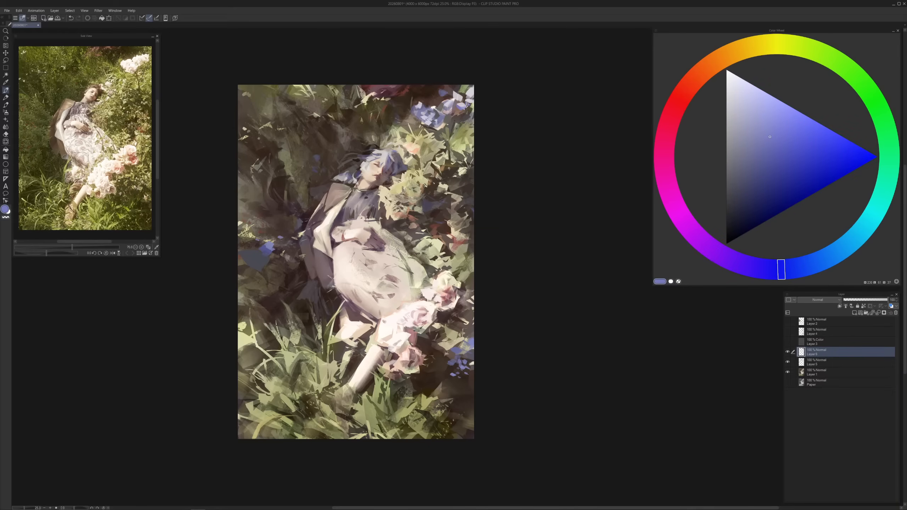
Add small light blue petals across the upper flower cluster, adjusting the brush size and brightening the sampled blue
drag(466, 100, 452, 100)
key(])
key(])
alt+click(435, 112)
click(771, 126)
key([)
key([)
drag(443, 117, 460, 116)
Add saturated blue accents to the upper, cloak-side and lower flower clusters, breaking up the lower one with a sampled dark tone
click(808, 122)
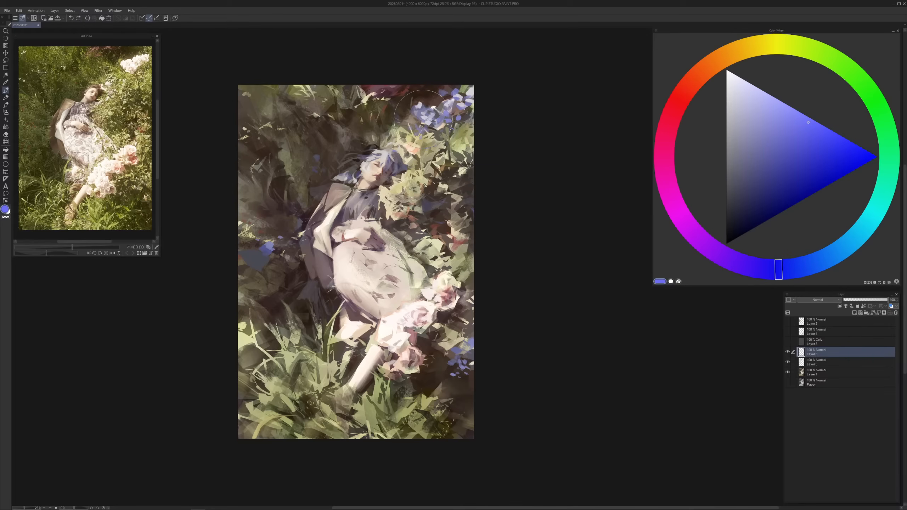
mouse_move(422, 118)
mouse_down()
mouse_move(423, 133)
mouse_move(413, 127)
mouse_move(422, 132)
mouse_up()
drag(262, 253, 264, 257)
click(257, 247)
key(ctrl+z)
click(470, 365)
click(473, 373)
mouse_move(461, 360)
mouse_down()
mouse_move(445, 382)
mouse_move(462, 389)
mouse_up()
alt+click(464, 375)
mouse_move(463, 375)
mouse_down()
mouse_move(447, 384)
mouse_move(461, 375)
mouse_up()
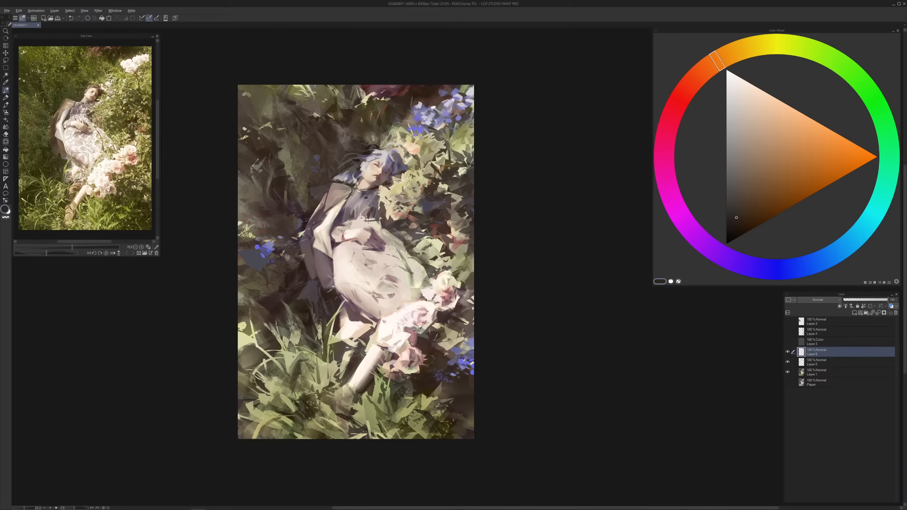
Duplicate the base painting layer, hide the original and merge the visible painting layers into one
key(alt)
key(l)
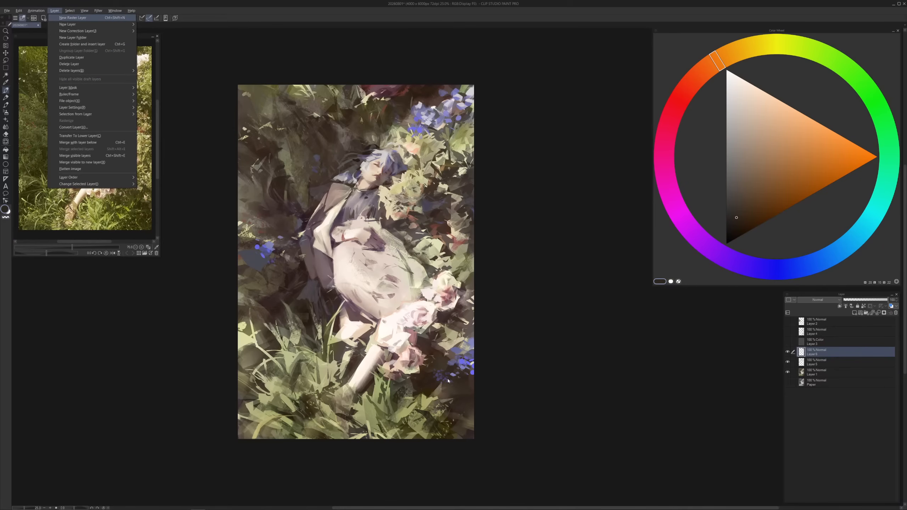
key(Escape)
click(814, 372)
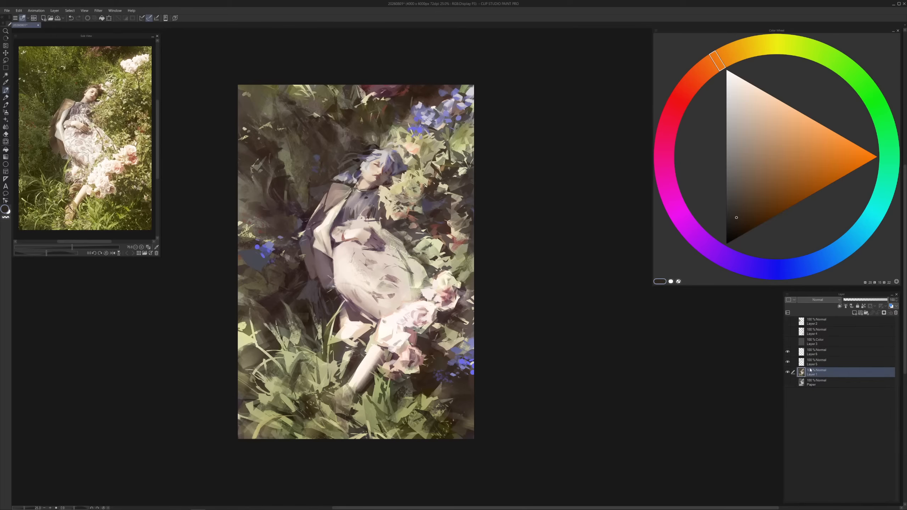
right_click(814, 372)
click(837, 257)
click(788, 352)
click(788, 352)
click(801, 352)
click(787, 382)
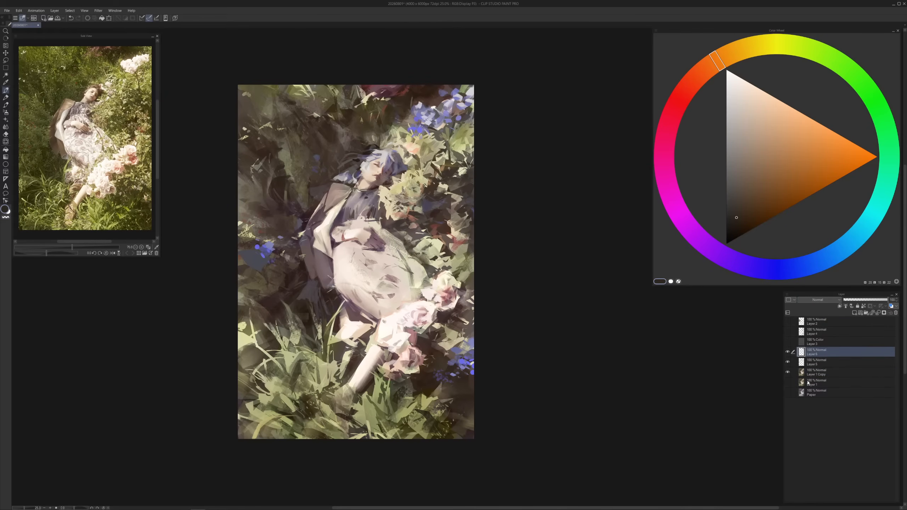
key(ctrl+shift+e)
key(m)
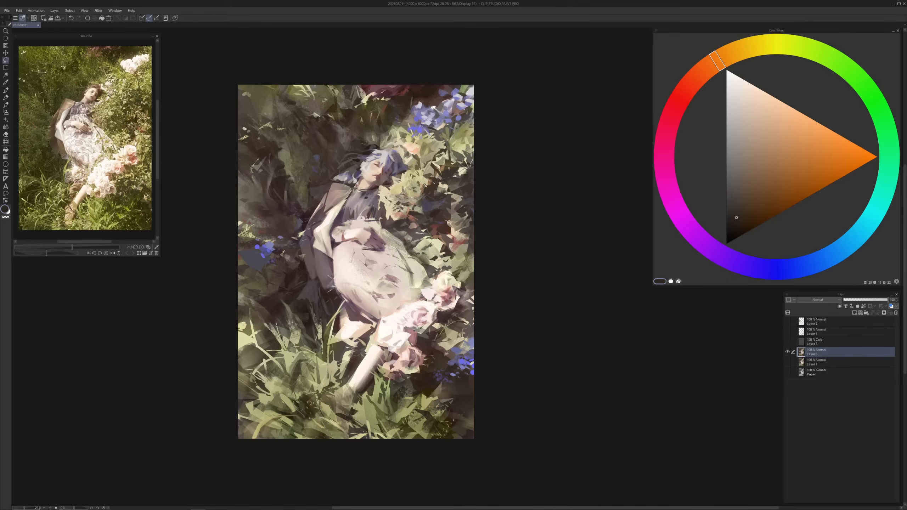
Copy the lower corner with the blue flowers and part of the roses onto a new layer, clearing the selection
mouse_move(426, 369)
mouse_down()
mouse_move(460, 441)
mouse_move(463, 322)
mouse_up()
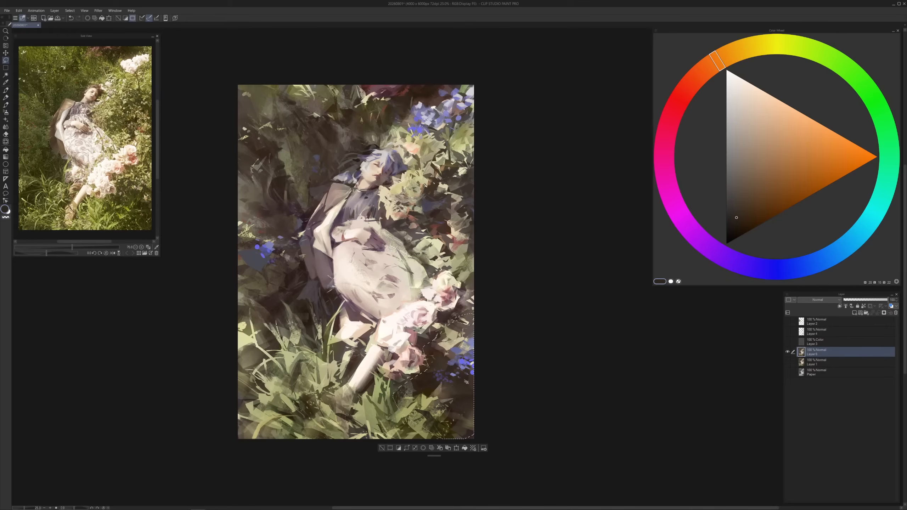
key(ctrl+c)
key(ctrl+v)
drag(447, 390, 441, 393)
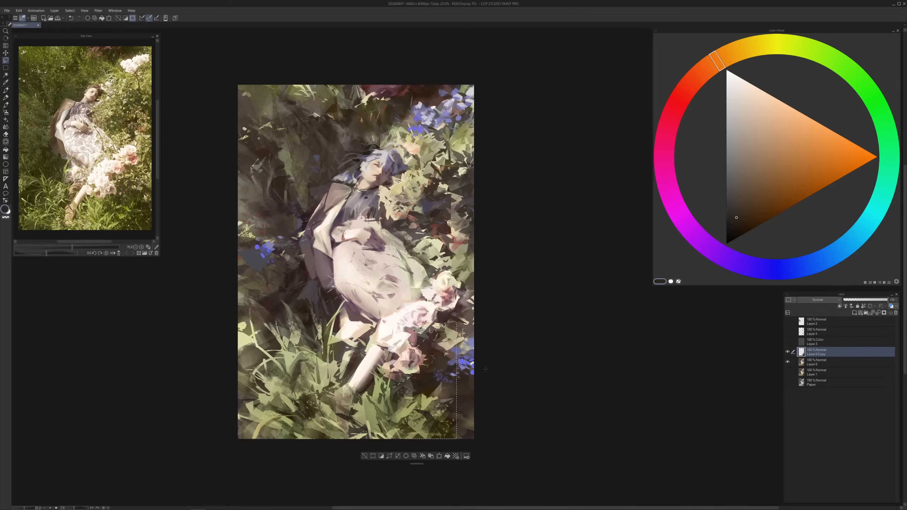
key(ctrl+d)
Enlarge, rotate and move the copied flower patch so its blue blossoms fill the dark lower corner beneath the roses
key(ctrl+t)
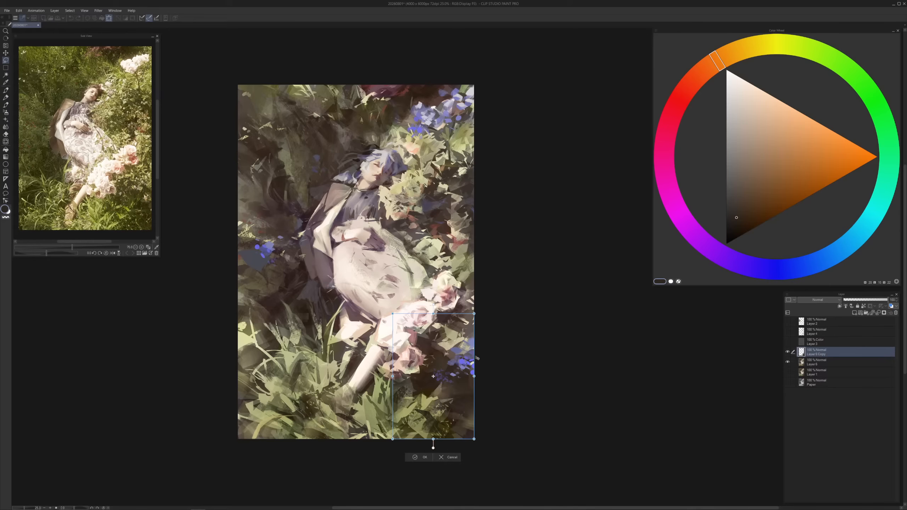
drag(480, 375, 493, 329)
drag(433, 376, 405, 394)
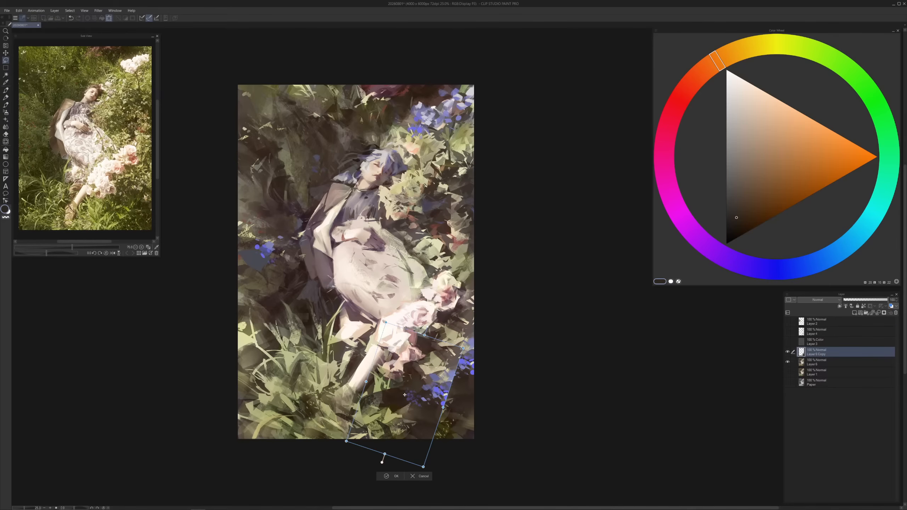
drag(463, 348, 507, 385)
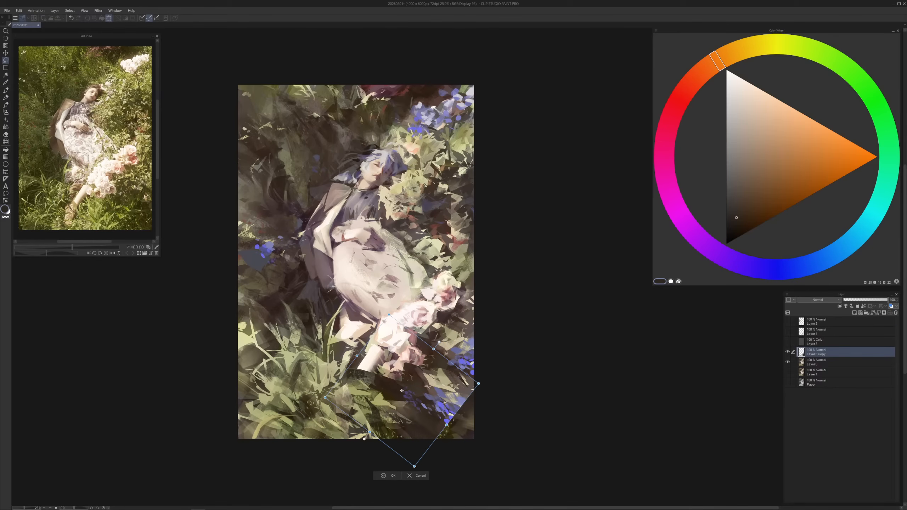
drag(402, 391, 412, 392)
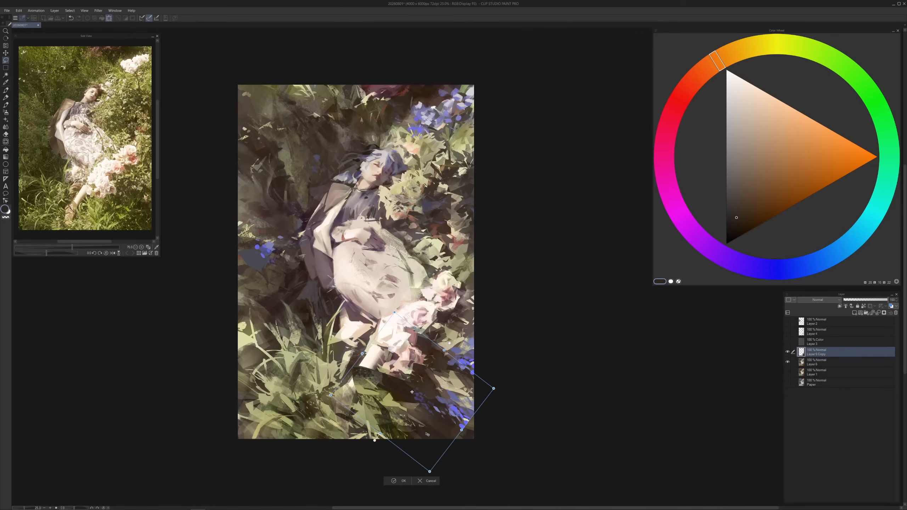
drag(380, 433, 479, 419)
key(Return)
key(ctrl+t)
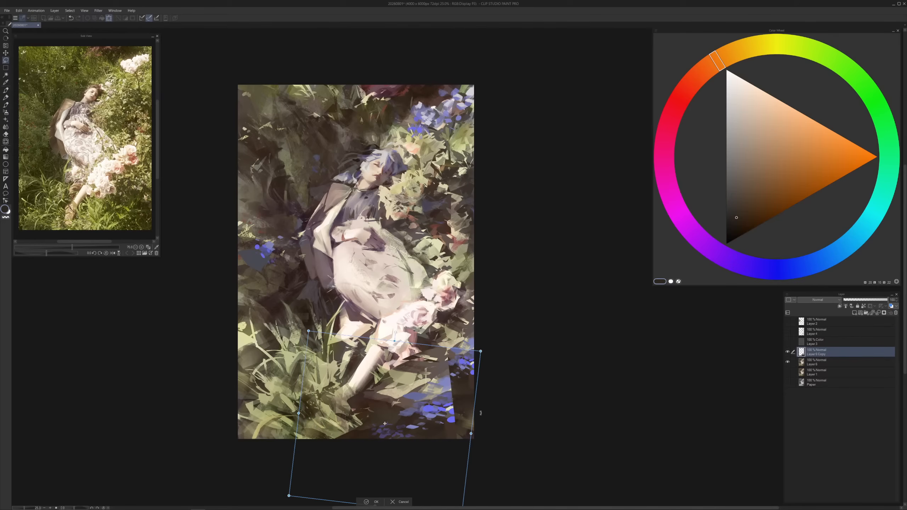
key(Return)
Erase the copied patch's hard edges and its overlap on the roses and grass to blend it into the foliage
scroll(357, 357, down, 3)
key(e)
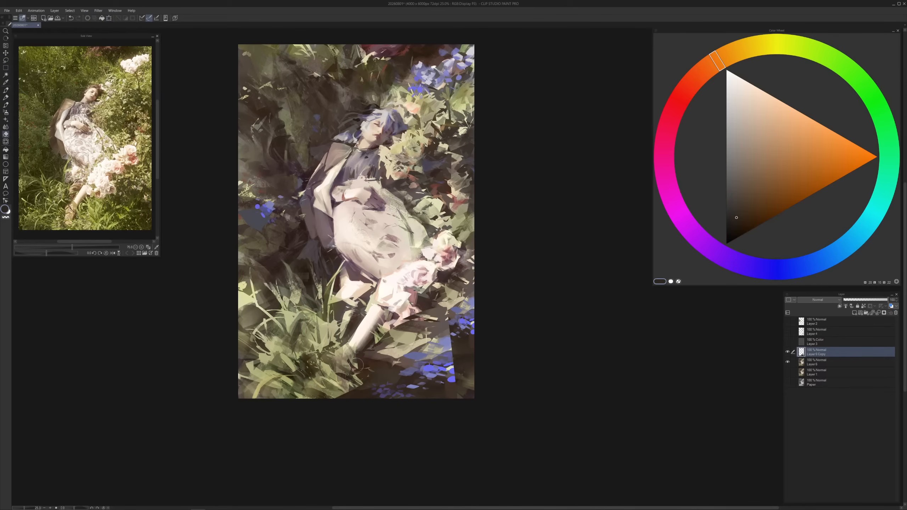
mouse_move(357, 366)
mouse_down()
mouse_move(356, 403)
mouse_move(355, 395)
mouse_move(375, 406)
mouse_move(356, 378)
mouse_move(372, 369)
mouse_move(376, 343)
mouse_move(387, 350)
mouse_move(411, 317)
mouse_move(413, 334)
mouse_move(428, 310)
mouse_move(449, 331)
mouse_move(438, 313)
mouse_move(445, 333)
mouse_move(402, 355)
mouse_move(459, 368)
mouse_move(382, 357)
mouse_move(462, 343)
mouse_move(448, 338)
mouse_move(455, 375)
mouse_move(442, 331)
mouse_up()
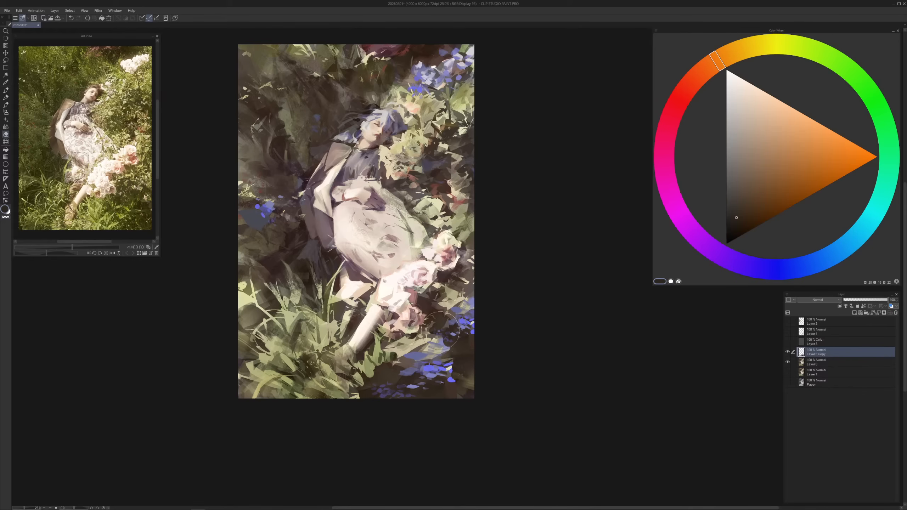
Paint light blue petals between the two lower flower patches, using a brightened sampled blue
key(p)
alt+click(456, 347)
click(778, 126)
drag(447, 342, 450, 346)
drag(453, 340, 459, 366)
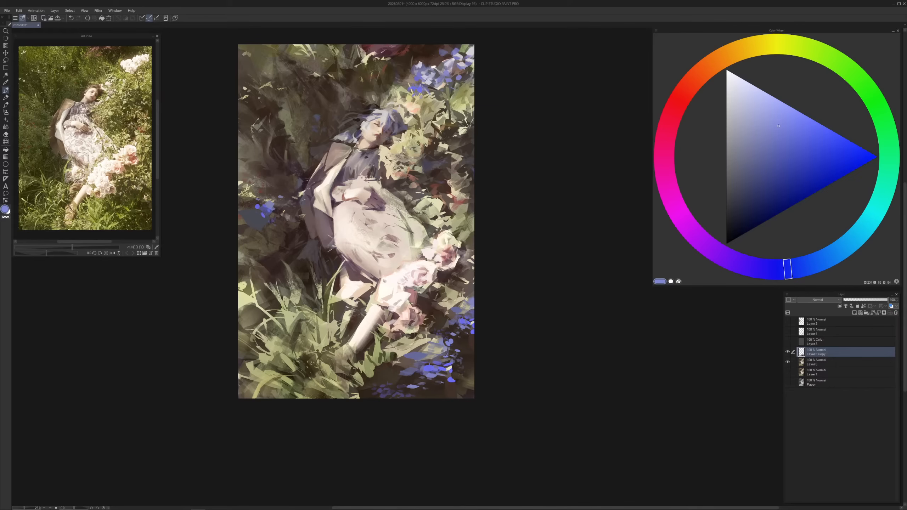
mouse_move(401, 351)
mouse_down()
mouse_move(399, 363)
mouse_move(427, 364)
mouse_up()
key(ctrl+z)
key(minus)
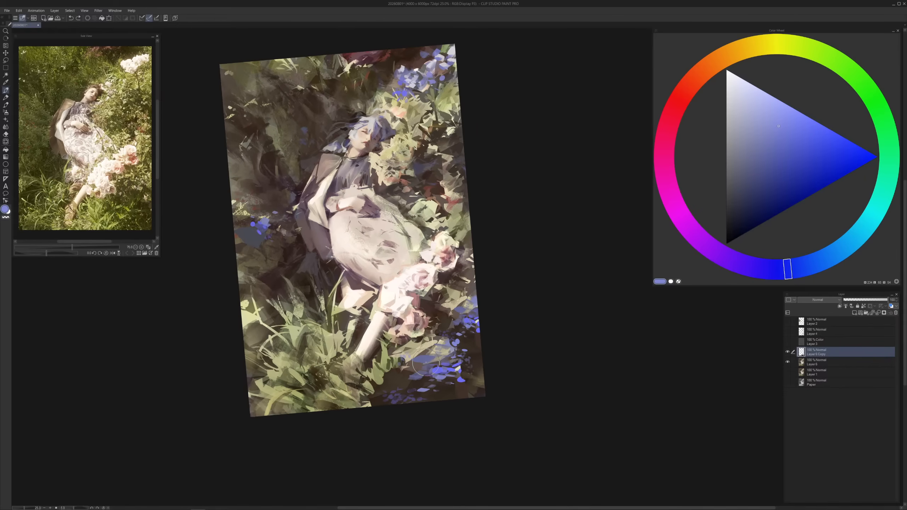
key(r)
drag(498, 166, 514, 164)
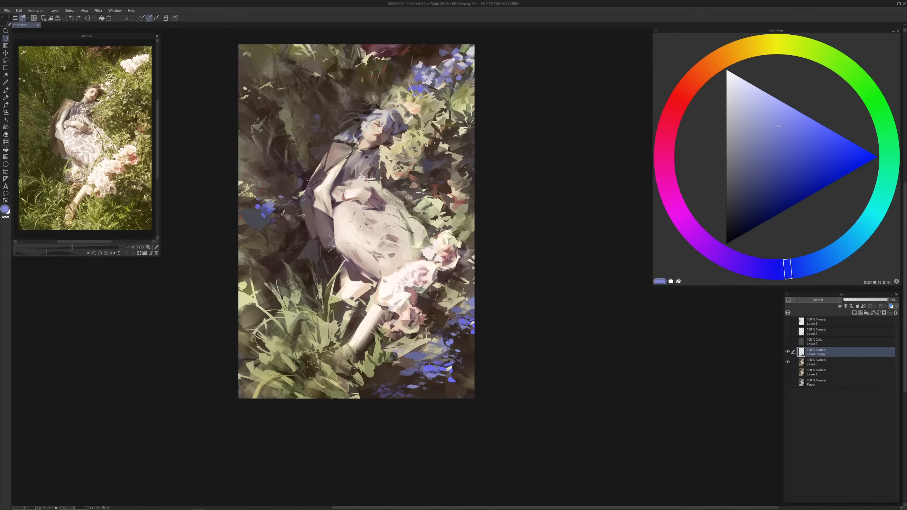
Choose a muted teal-blue and repaint the large blue shape beside the cloak
key(p)
click(836, 253)
drag(778, 180, 772, 186)
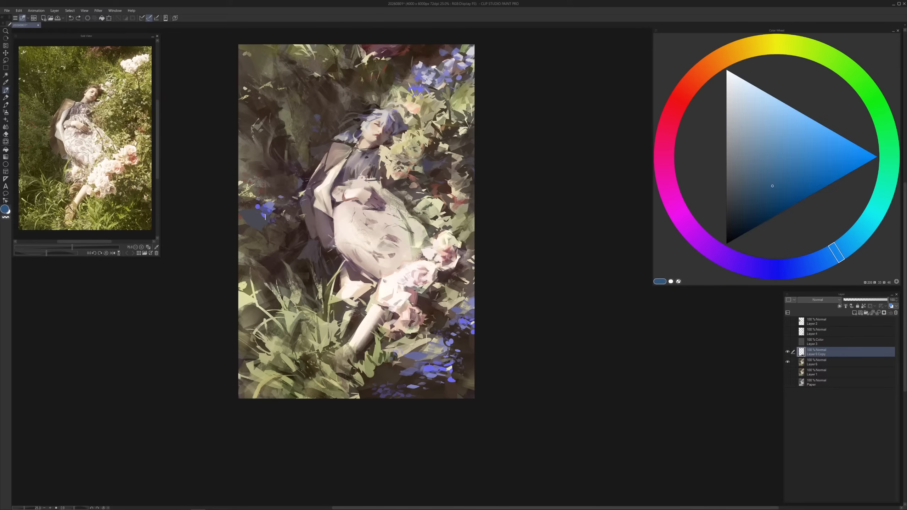
drag(260, 219, 263, 218)
drag(478, 266, 443, 302)
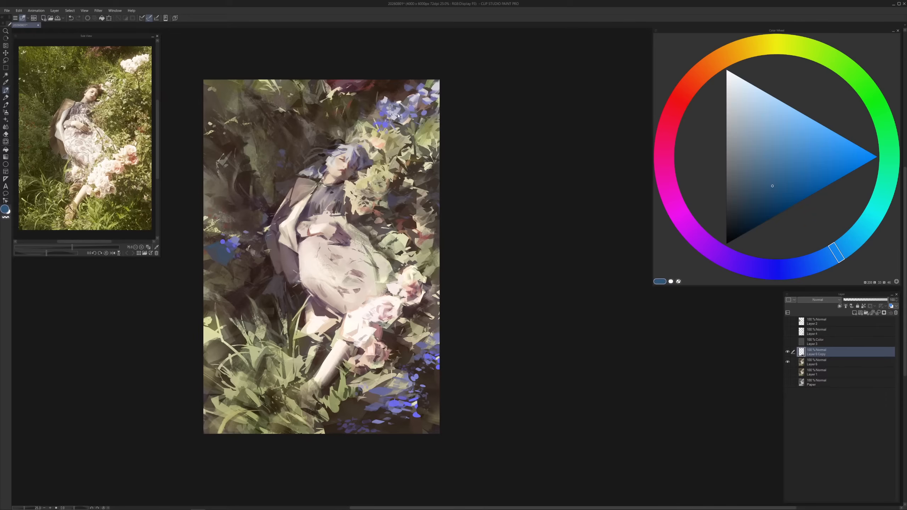
Vary the blue flower clusters with small lavender, pale blue and saturated blue petal accents
click(749, 266)
click(768, 120)
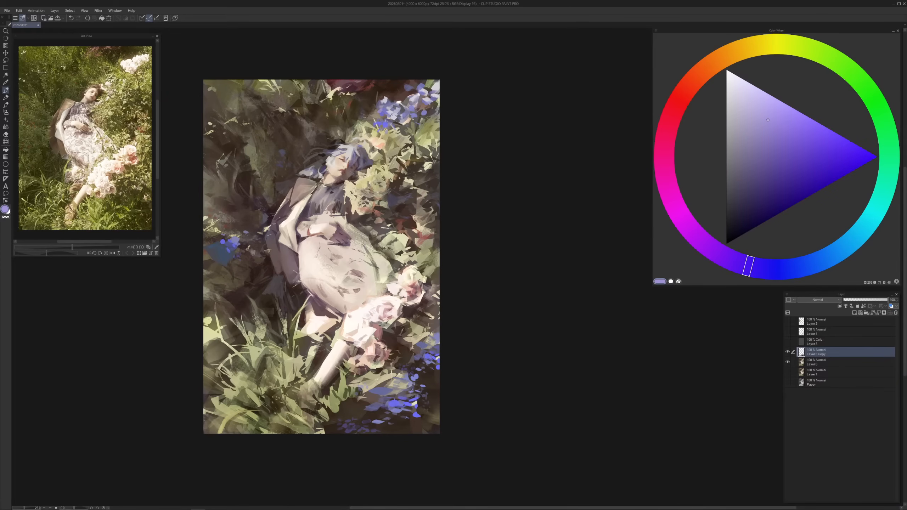
click(810, 123)
click(738, 263)
click(745, 80)
drag(805, 265, 774, 264)
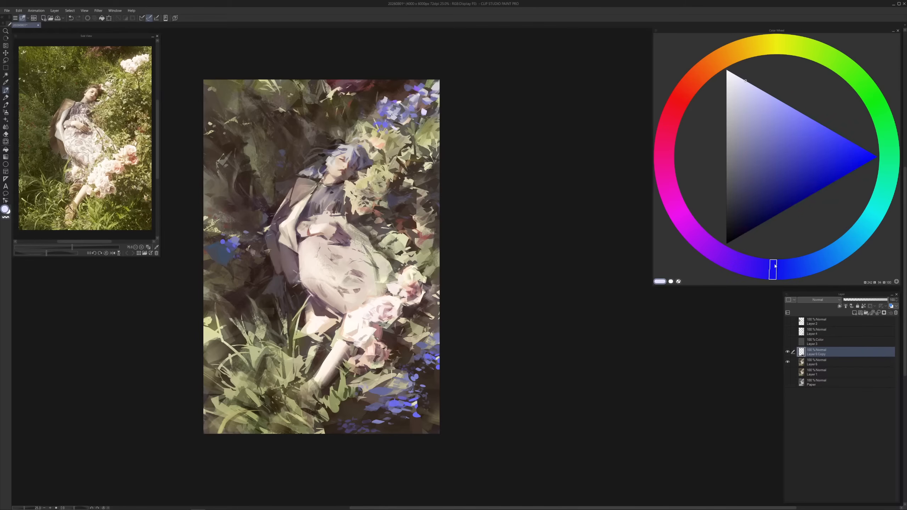
drag(829, 122, 842, 138)
click(795, 266)
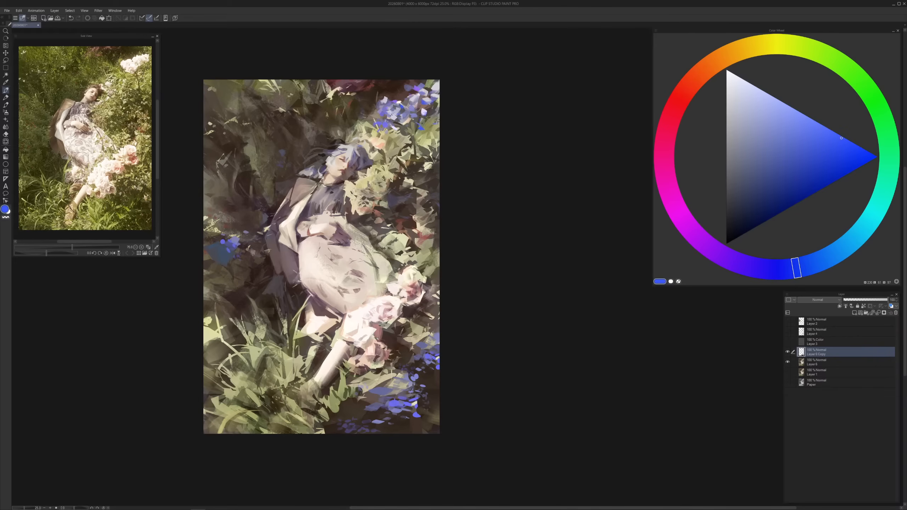
Extend the upper blue flower cluster along the canvas edge beside the dark red rose, using sampled foliage and petal tones
key(c)
key(c)
key(c)
key(c)
alt+click(351, 85)
alt+click(377, 90)
alt+click(400, 106)
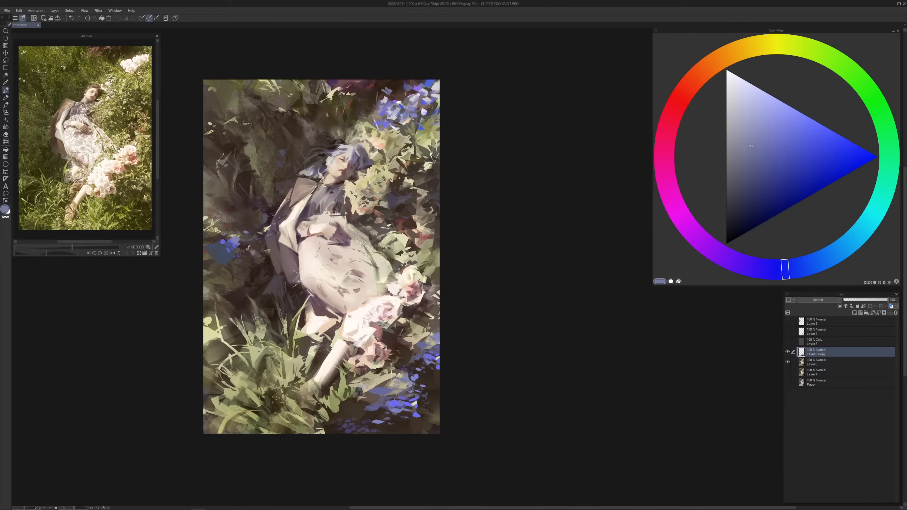
alt+click(403, 87)
alt+click(281, 345)
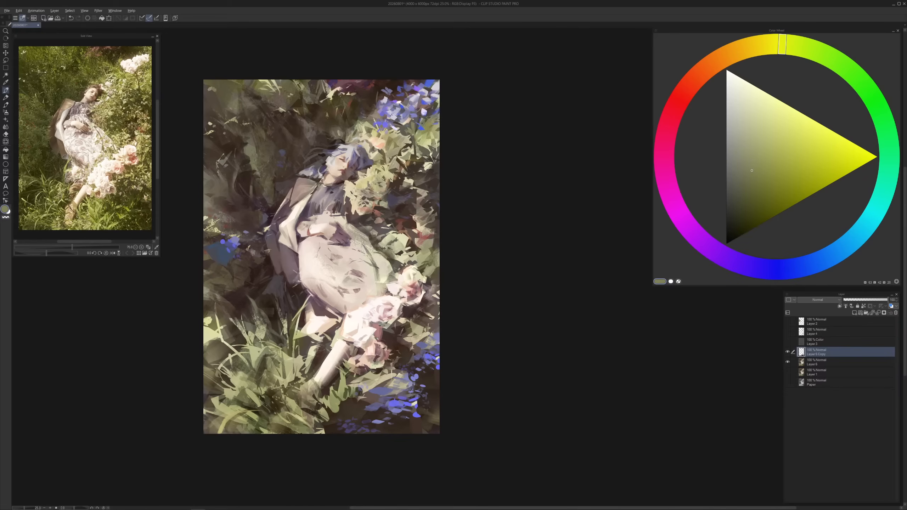
alt+click(412, 84)
Select scattered petal shapes around the dark red rose, fill them with sampled blue and clear the selection
key(m)
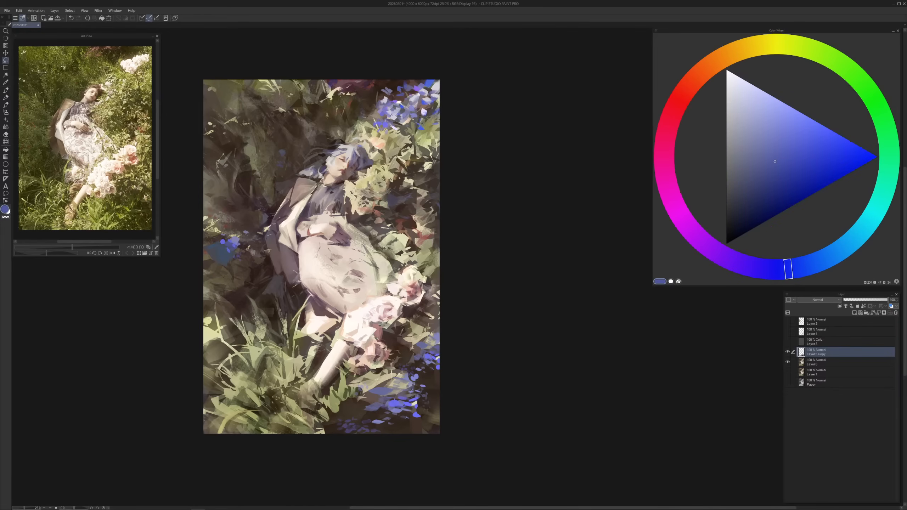
mouse_move(360, 107)
mouse_down()
mouse_move(338, 101)
mouse_move(339, 91)
mouse_up()
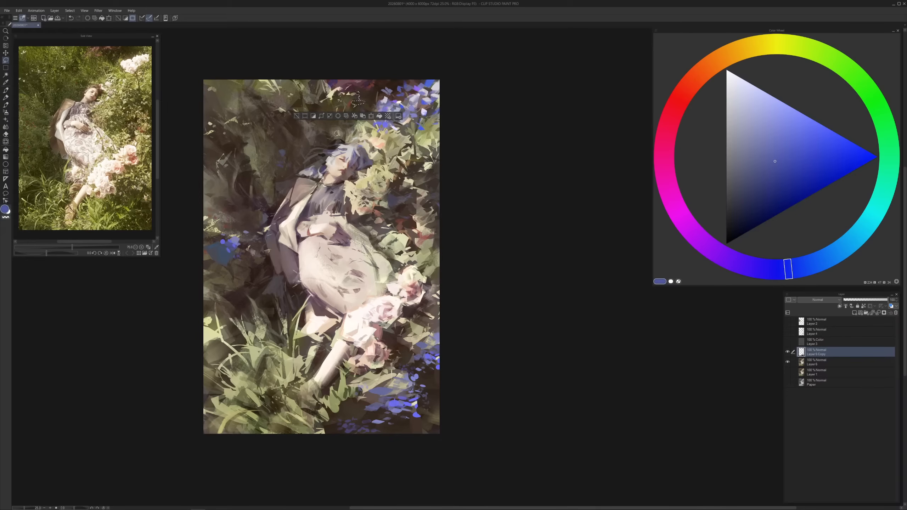
drag(338, 135, 338, 131)
drag(304, 180, 303, 183)
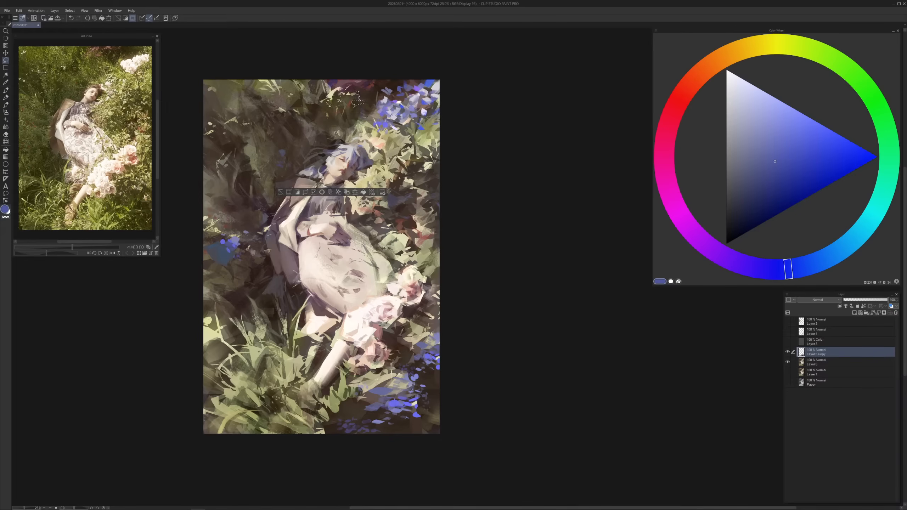
mouse_move(329, 104)
mouse_down()
mouse_move(345, 86)
mouse_move(368, 86)
mouse_move(362, 81)
mouse_up()
key(p)
alt+click(400, 97)
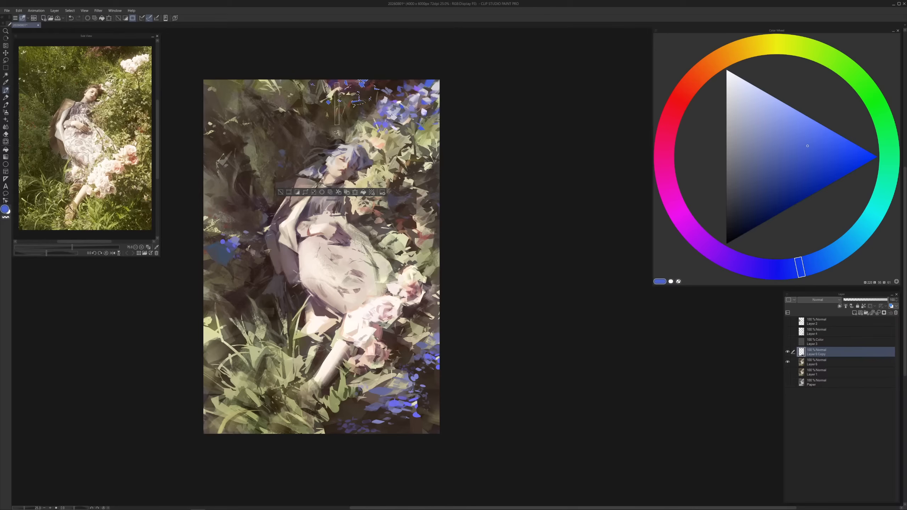
key(ctrl+d)
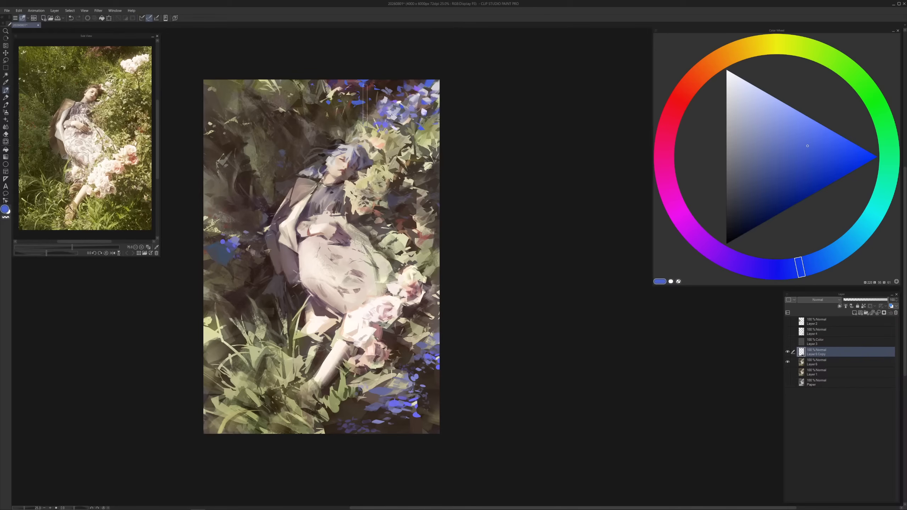
Refine the new blue petals near the dark red rose with sampled dark and blue tones, adding pale lavender highlights
alt+click(365, 109)
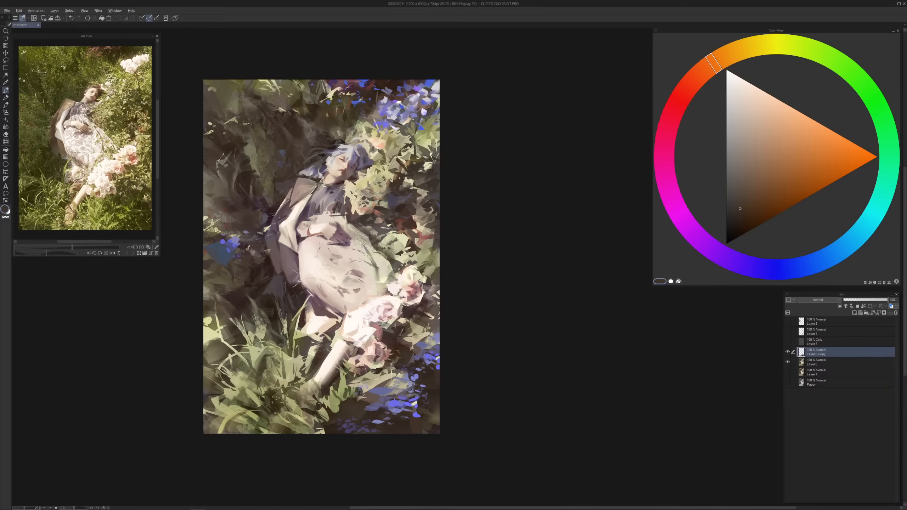
alt+click(356, 102)
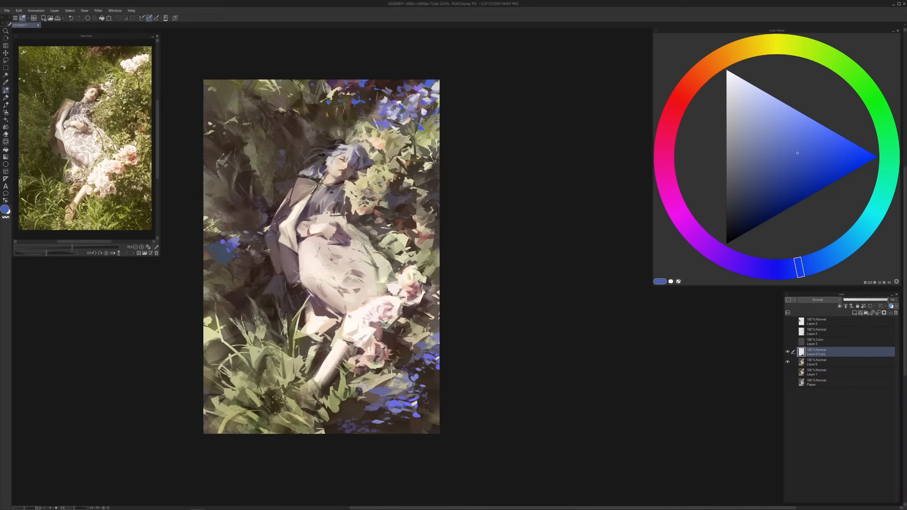
alt+click(424, 94)
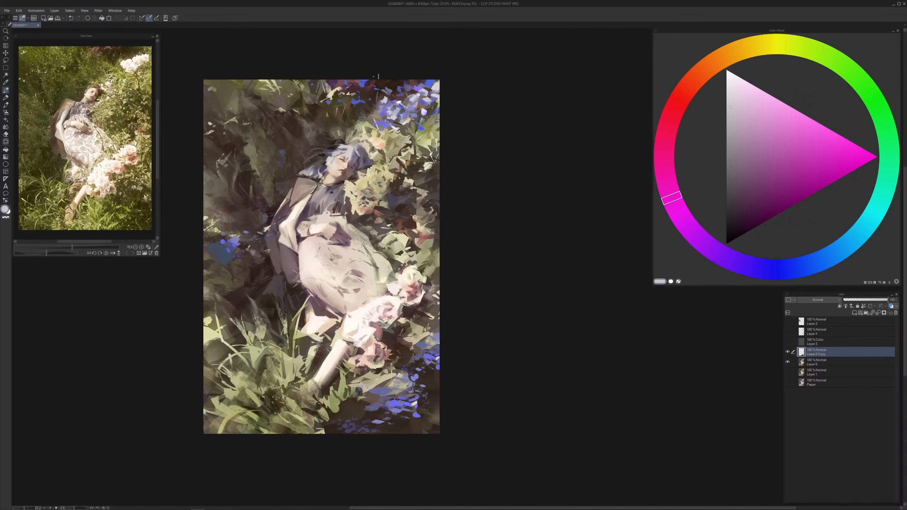
click(769, 268)
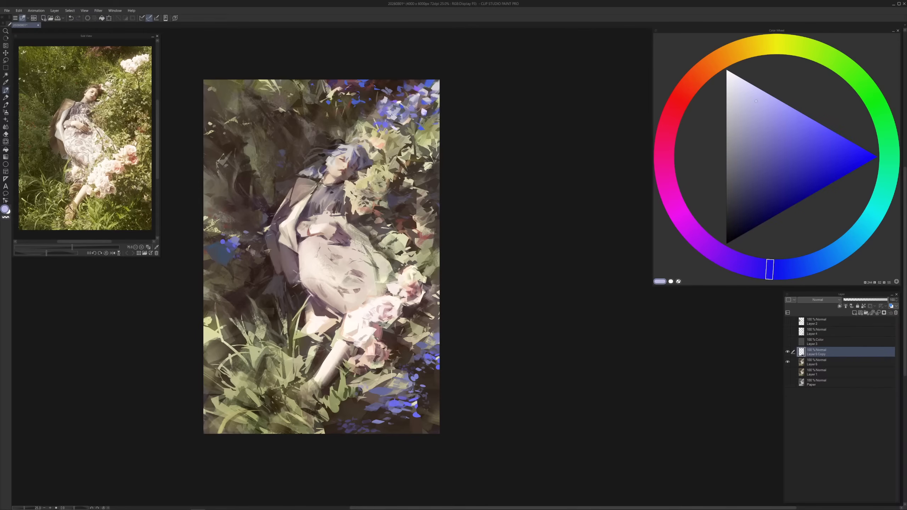
drag(328, 101, 329, 103)
click(355, 100)
Blend the petals around the dark red rose using sampled muted blue, dark red and brighter blue
alt+click(332, 92)
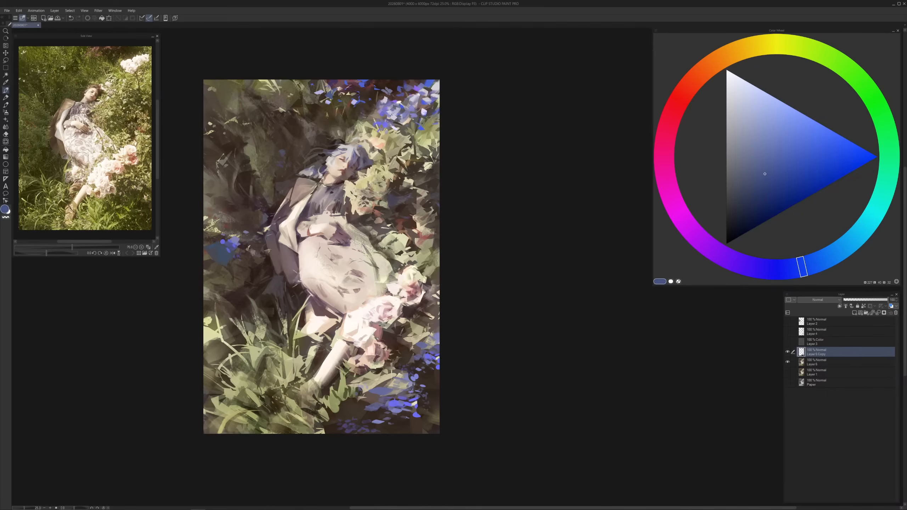
alt+click(331, 94)
alt+click(338, 87)
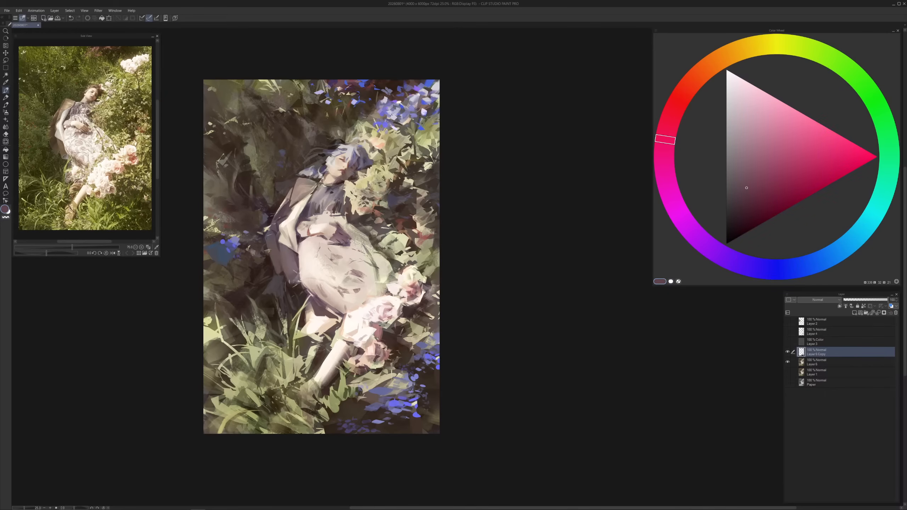
alt+click(364, 82)
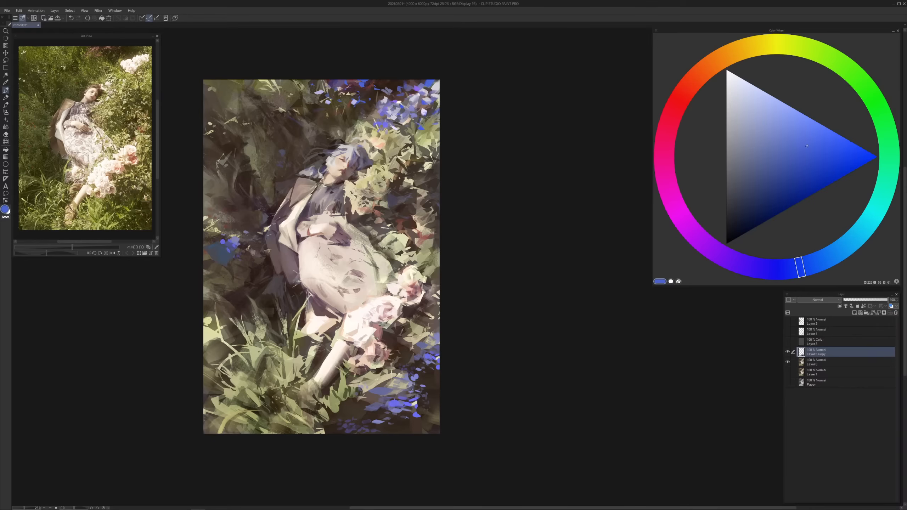
Select small petal shapes along the outer edge of the woman's cape, paint them blue and clear the selection
drag(309, 314, 342, 270)
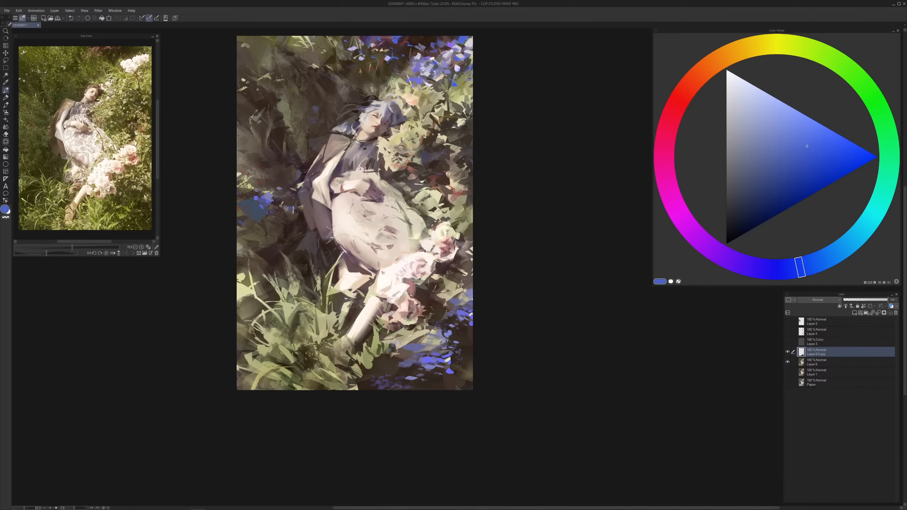
key(m)
scroll(345, 213, up, 1)
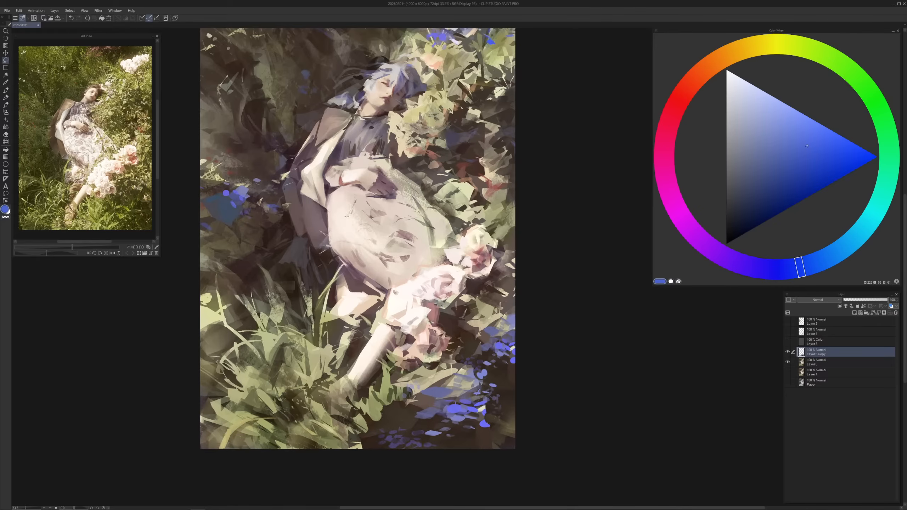
drag(297, 170, 288, 298)
drag(304, 188, 306, 193)
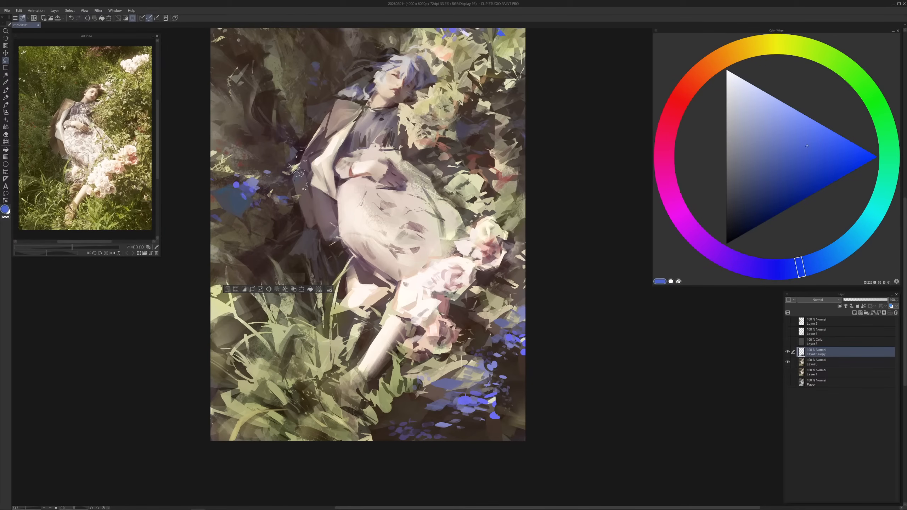
drag(299, 155, 310, 158)
key(p)
drag(454, 42, 430, 116)
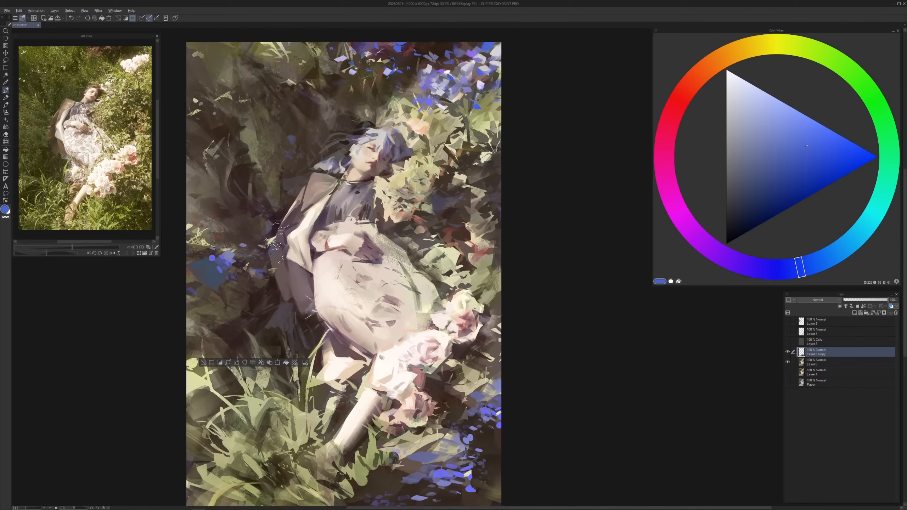
drag(275, 229, 280, 259)
key(ctrl+d)
Add finer blue petal accents along the cape's outer edge with a smaller brush
key(bracketleft)
key(bracketleft)
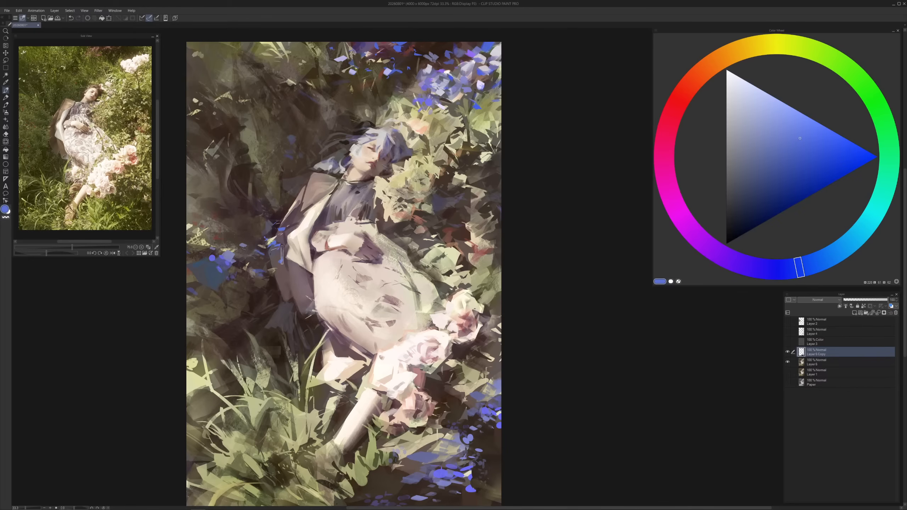
drag(282, 255, 264, 243)
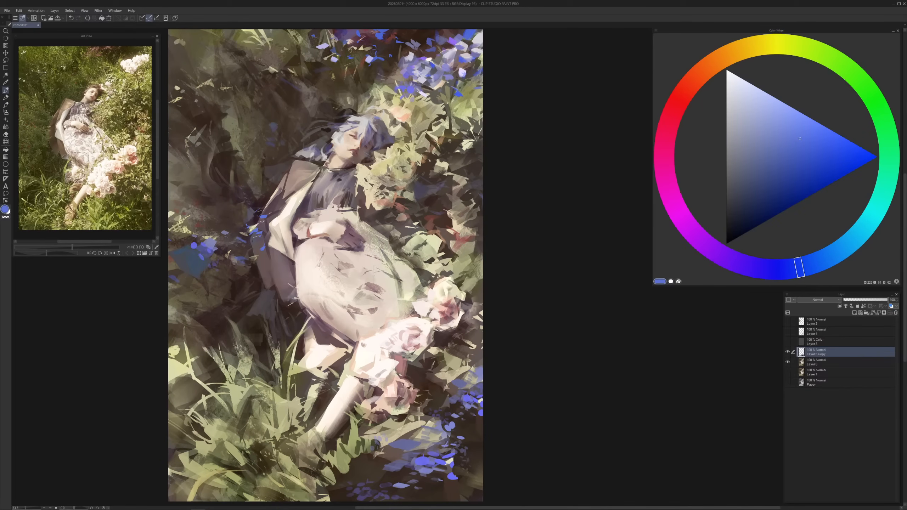
drag(371, 206, 373, 199)
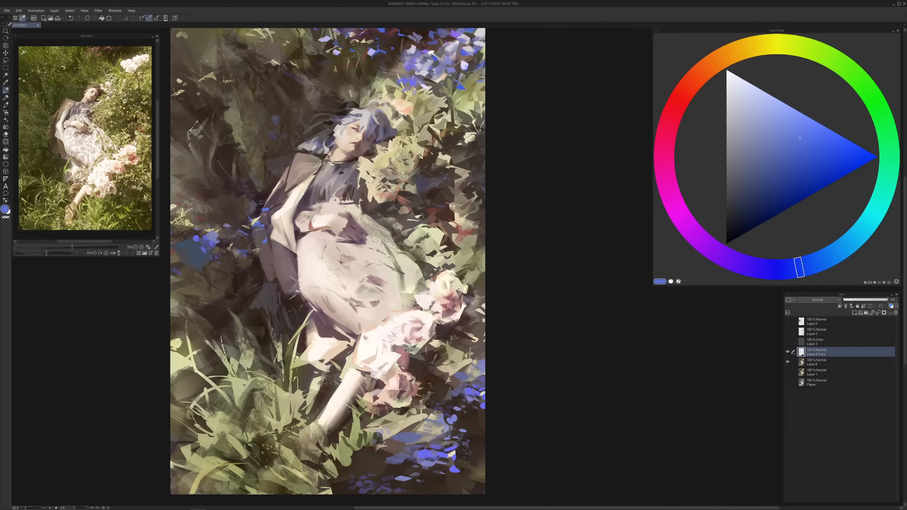
Refine the lower edge of the pale rose beside the woman's chest with sampled peach, cream and dark tones
alt+click(365, 195)
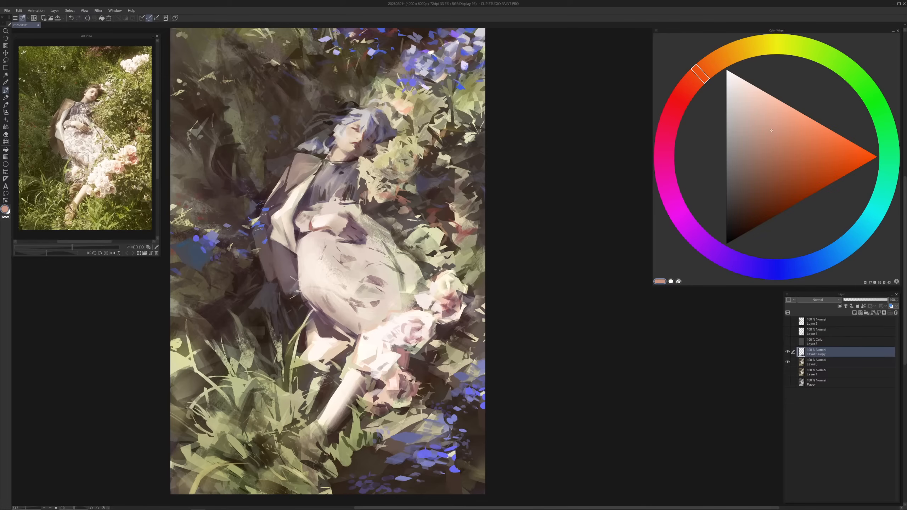
alt+click(371, 193)
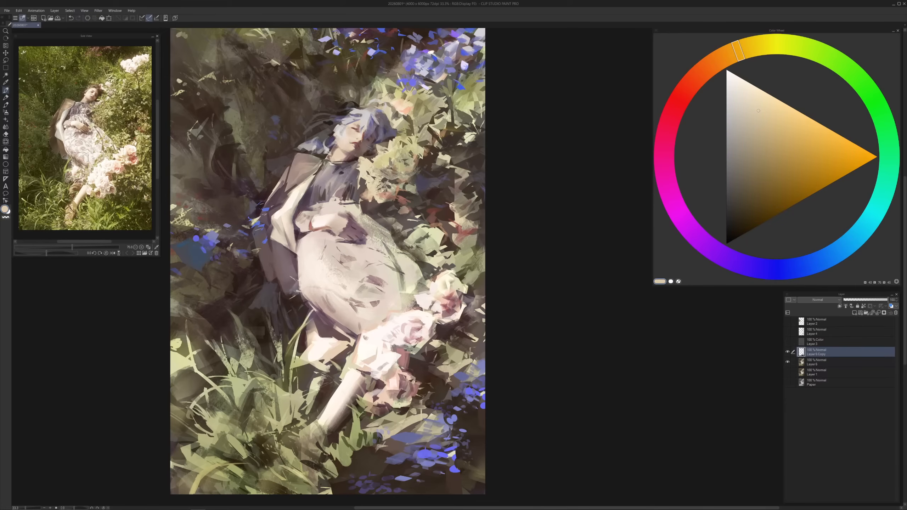
alt+click(393, 200)
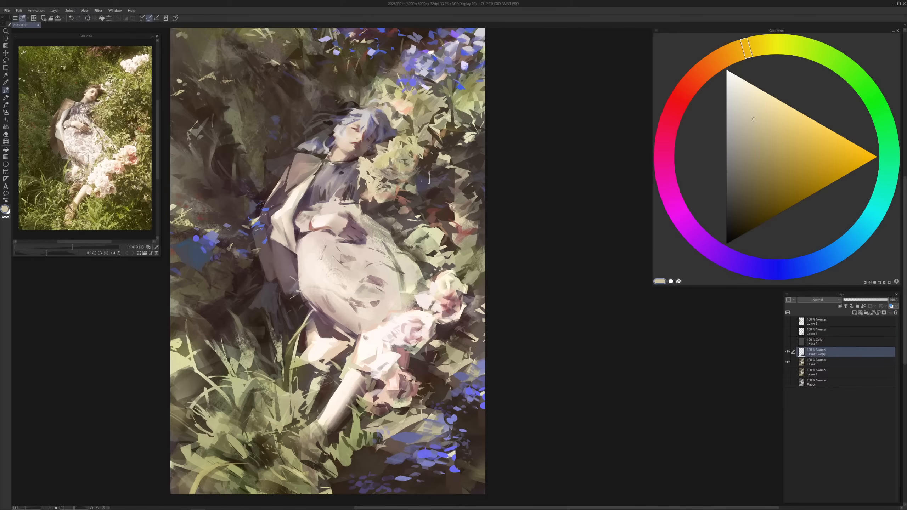
alt+click(401, 200)
alt+click(400, 203)
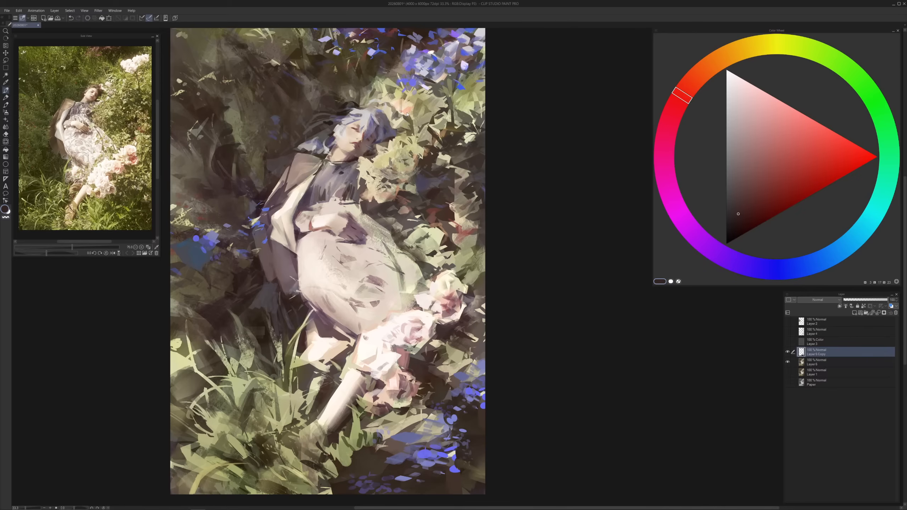
drag(406, 113, 412, 103)
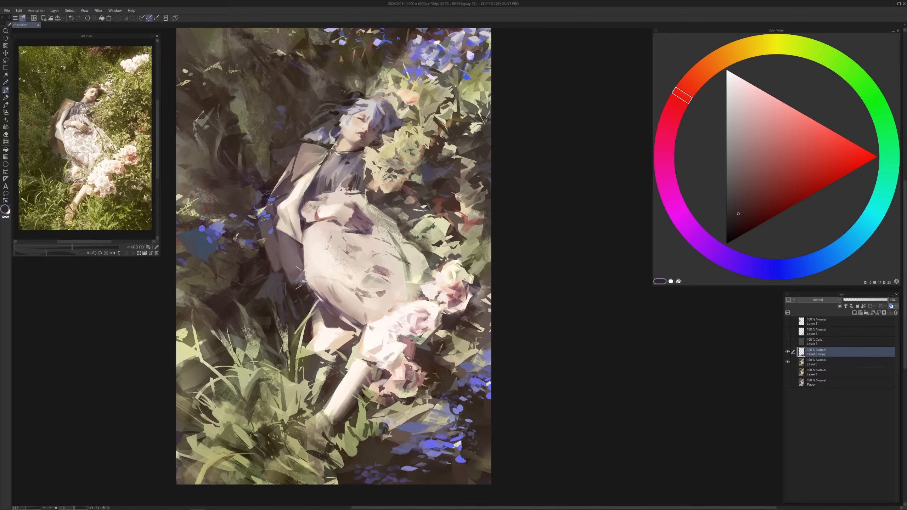
Paint a small cluster of blue petals beside the woman's hands, adding a pale lavender highlight
alt+click(365, 218)
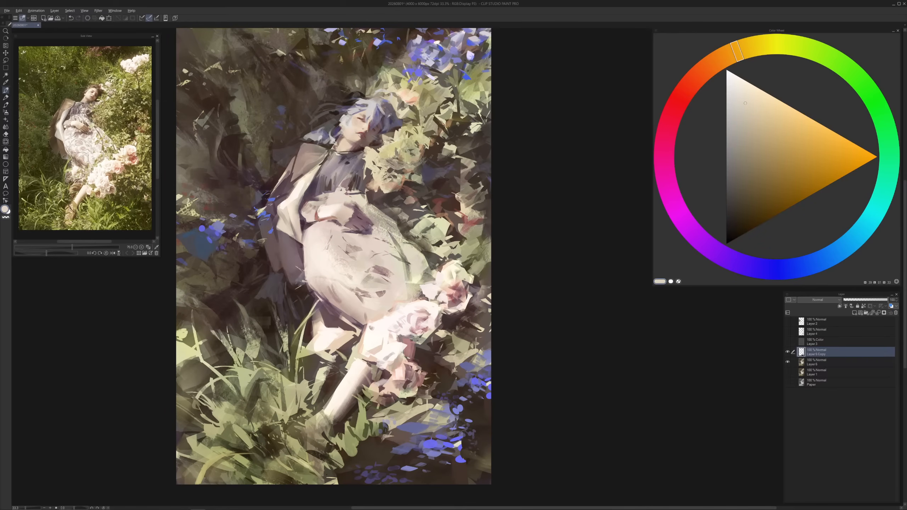
alt+click(413, 185)
alt+click(368, 222)
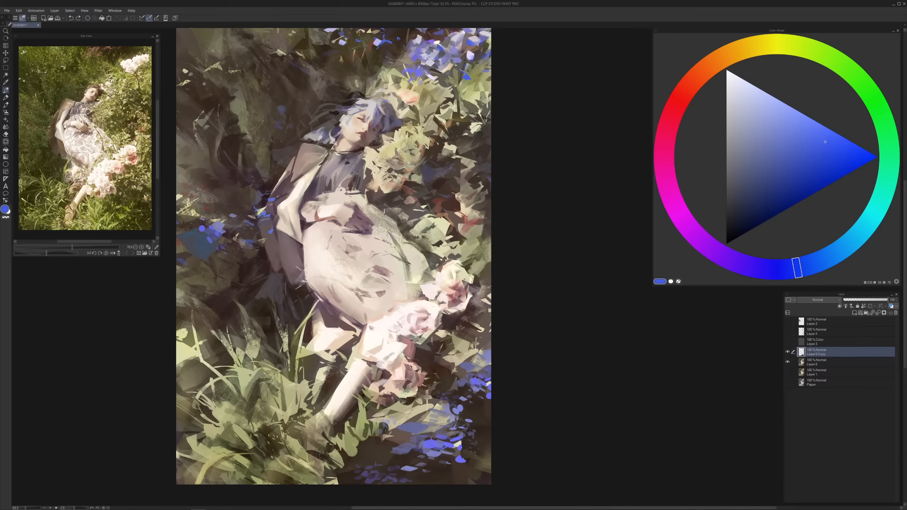
drag(368, 204, 373, 204)
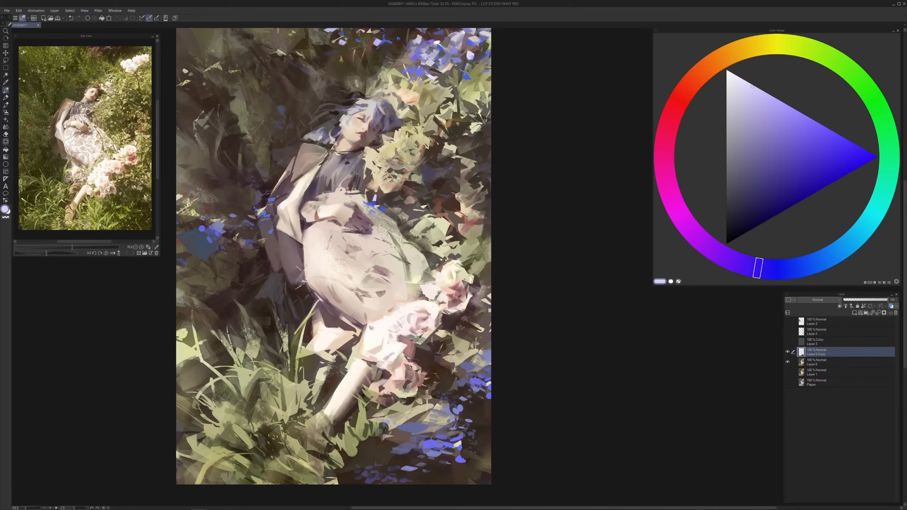
alt+click(389, 198)
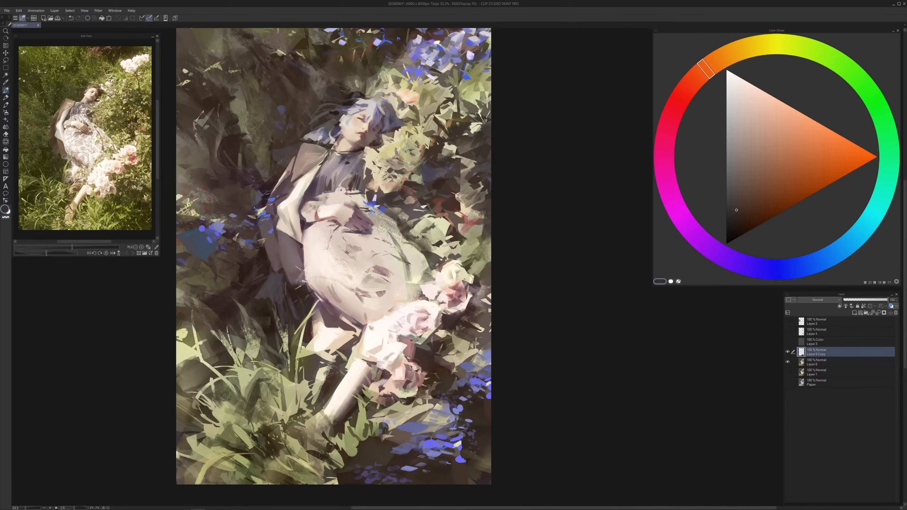
Undo the last stroke beside the hands, touch up the area and sample the petals' muted blue
key(ctrl+z)
drag(336, 222, 326, 230)
key(c)
key(c)
alt+click(373, 205)
Select more petal shapes above the hands, paint them with sampled bright blue and lavender, and clear the selection
key(m)
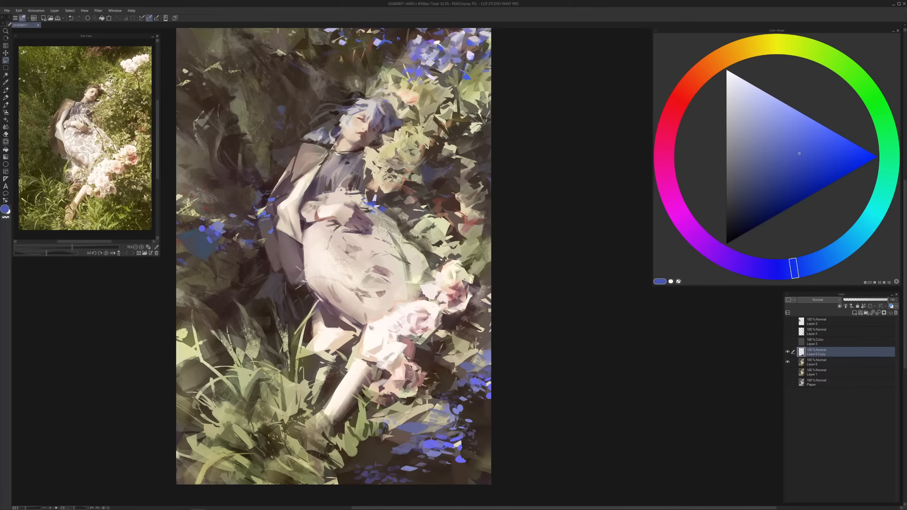
mouse_move(368, 199)
mouse_down()
mouse_move(384, 202)
mouse_move(373, 213)
mouse_move(351, 200)
mouse_move(360, 206)
mouse_up()
key(p)
alt+click(429, 57)
alt+click(464, 75)
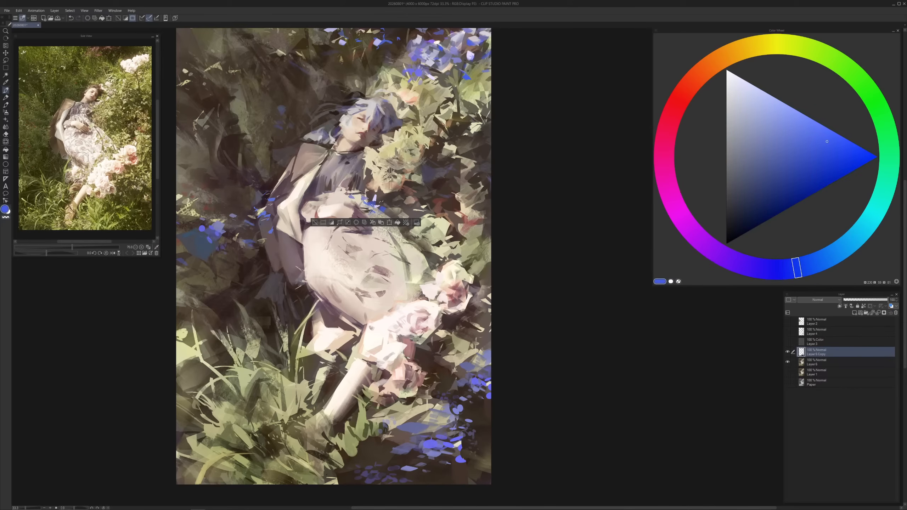
alt+click(370, 210)
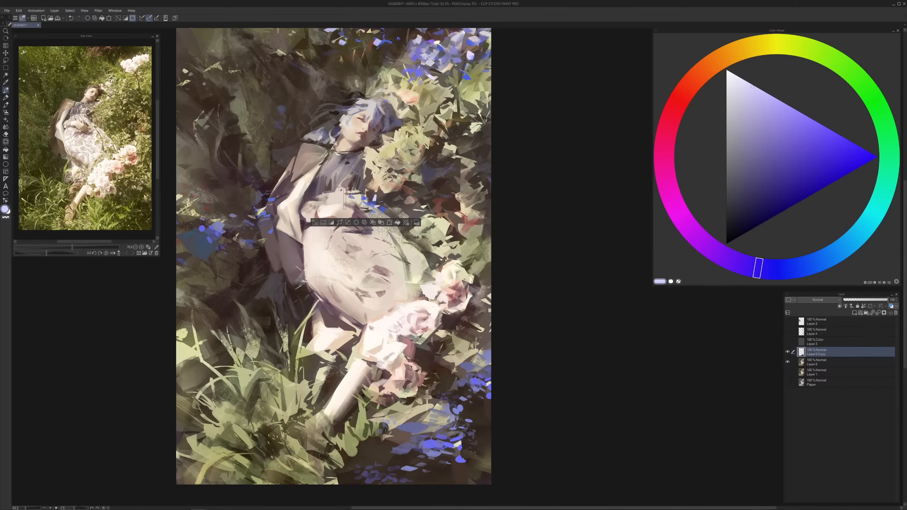
key(ctrl+d)
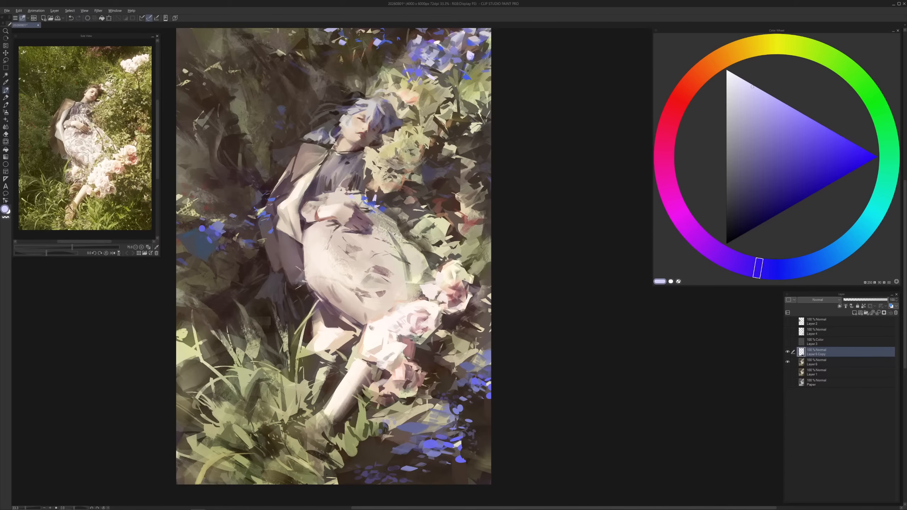
Blend the blue petals beside the hands into the dress using sampled grey and muted blue tones
alt+click(394, 226)
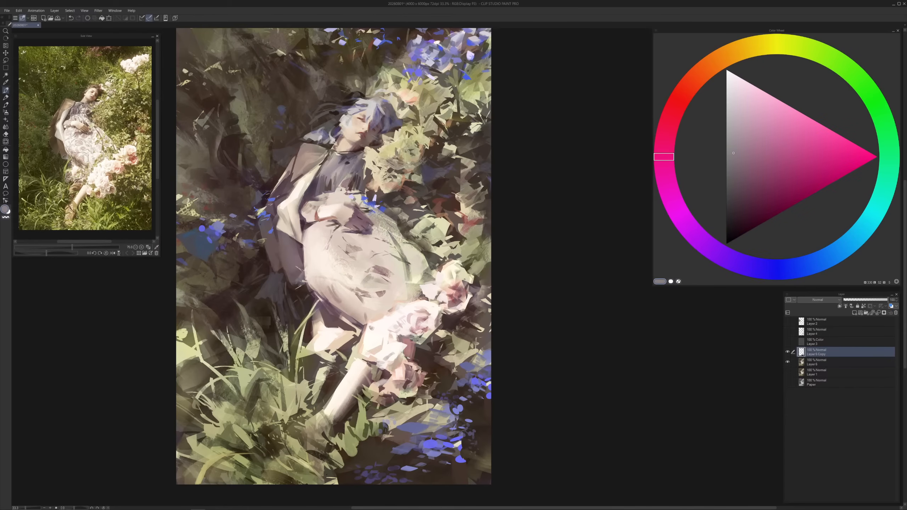
alt+click(383, 208)
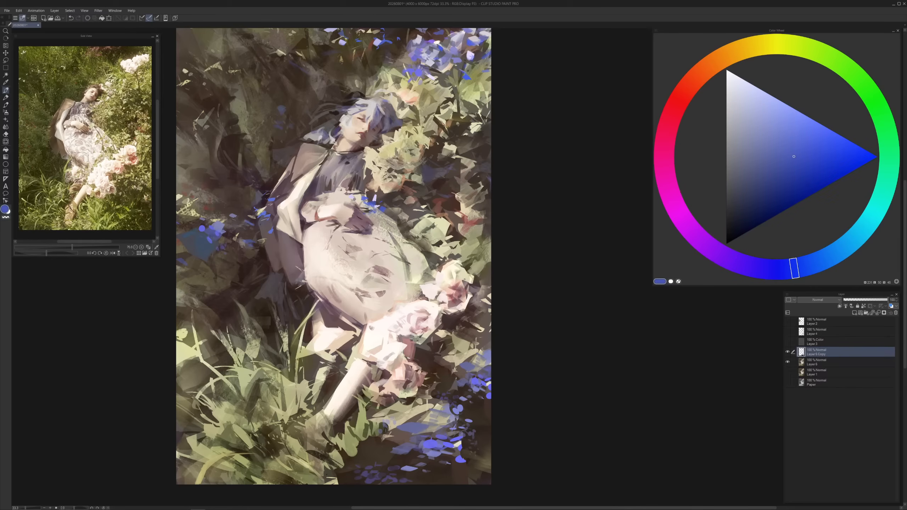
alt+click(366, 206)
scroll(378, 386, down, 1)
drag(508, 358, 467, 308)
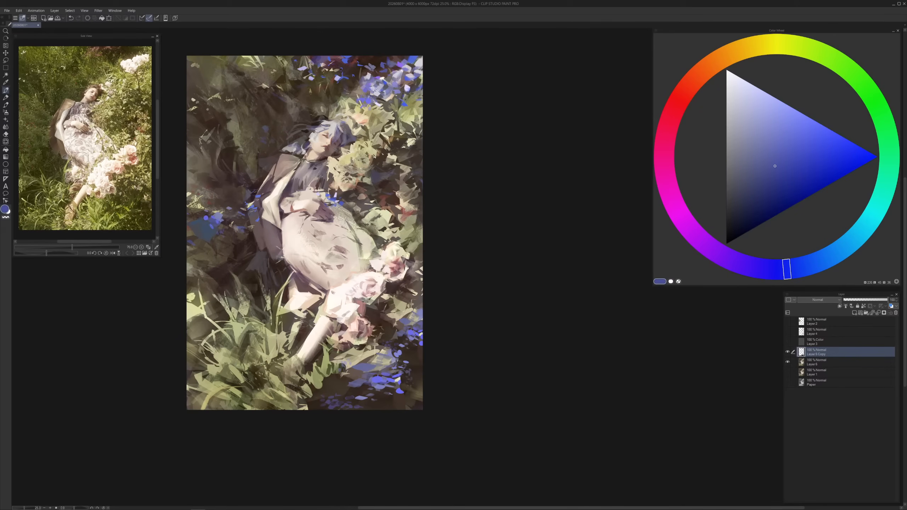
Paint brighter, more saturated blue strands across the crown and sides of the woman's hair
scroll(422, 198, up, 1)
drag(375, 162, 454, 191)
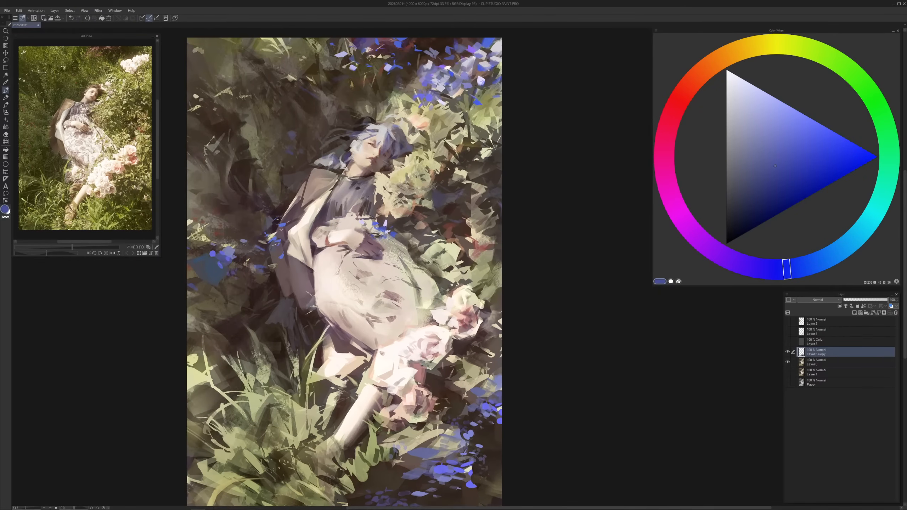
alt+click(362, 134)
click(799, 256)
click(811, 146)
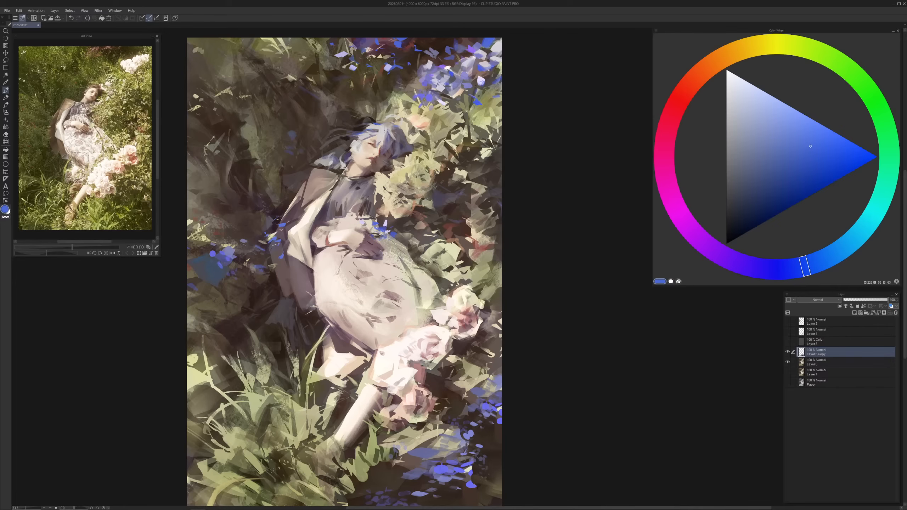
drag(385, 128, 385, 137)
drag(406, 142, 411, 142)
drag(354, 137, 352, 146)
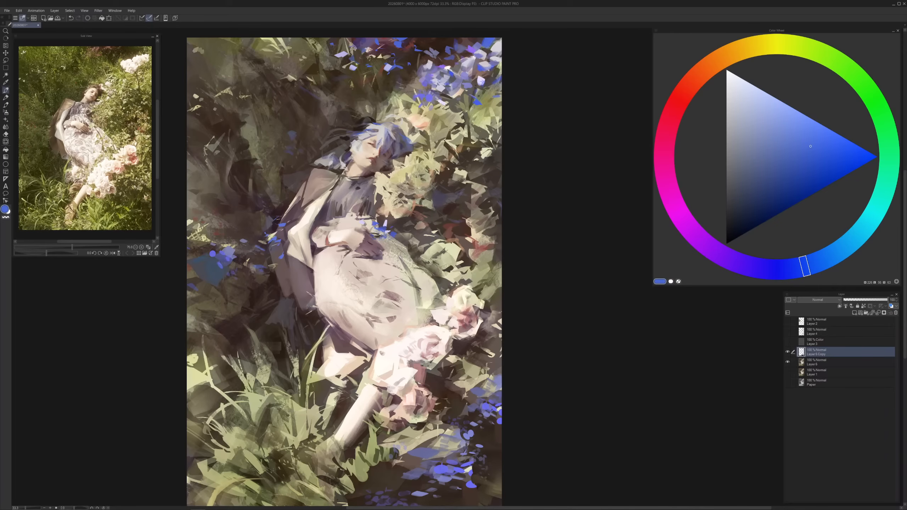
Refine the hair strands beside the woman's cheek with sampled dark grey and muted blue
alt+click(349, 147)
alt+click(344, 148)
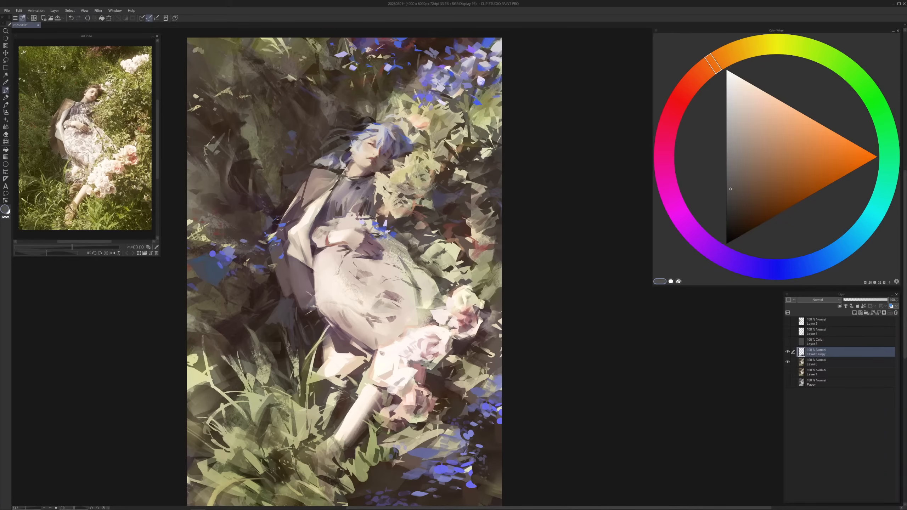
alt+click(361, 154)
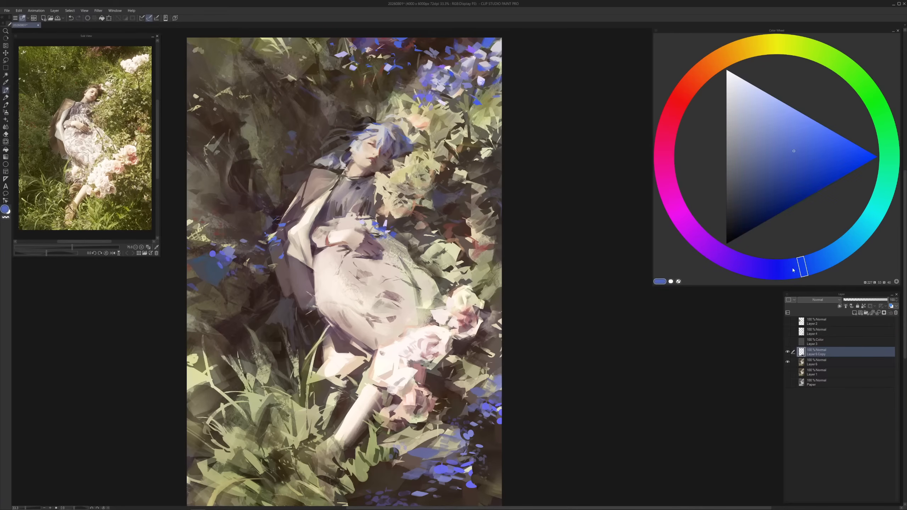
Paint loose violet-blue strokes in the dark foliage behind the woman's head and soften them with sampled dark tones
drag(793, 270, 779, 270)
click(811, 148)
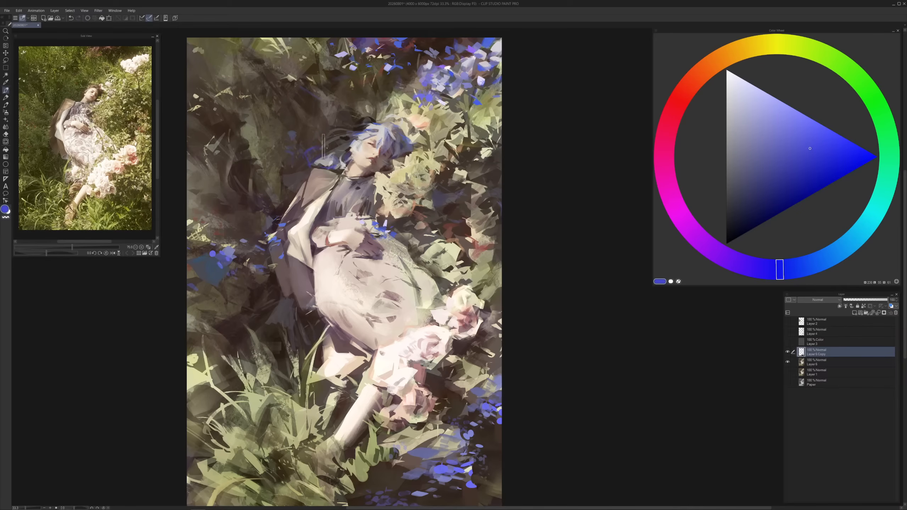
alt+click(322, 137)
key(c)
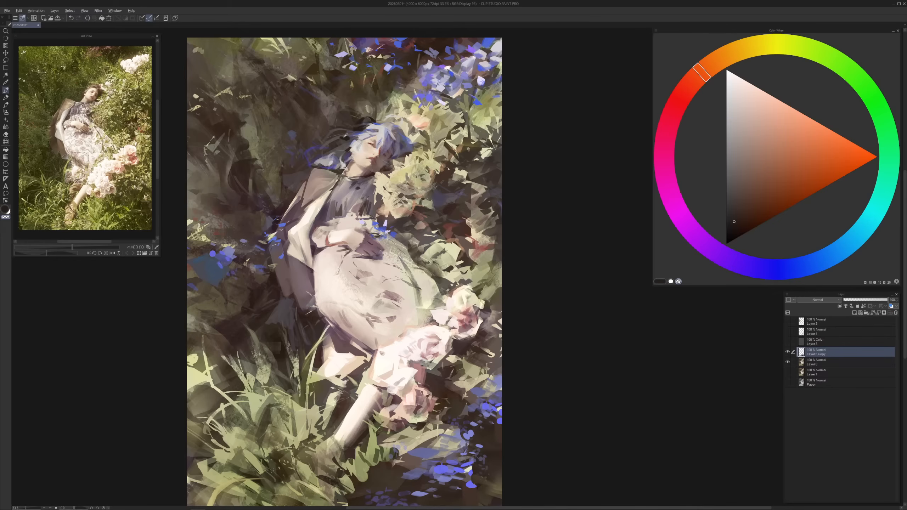
alt+click(311, 138)
drag(336, 134, 336, 145)
Refine the upper outline of the hair against the foliage using sampled dark brown, grey and muted blue
alt+click(362, 124)
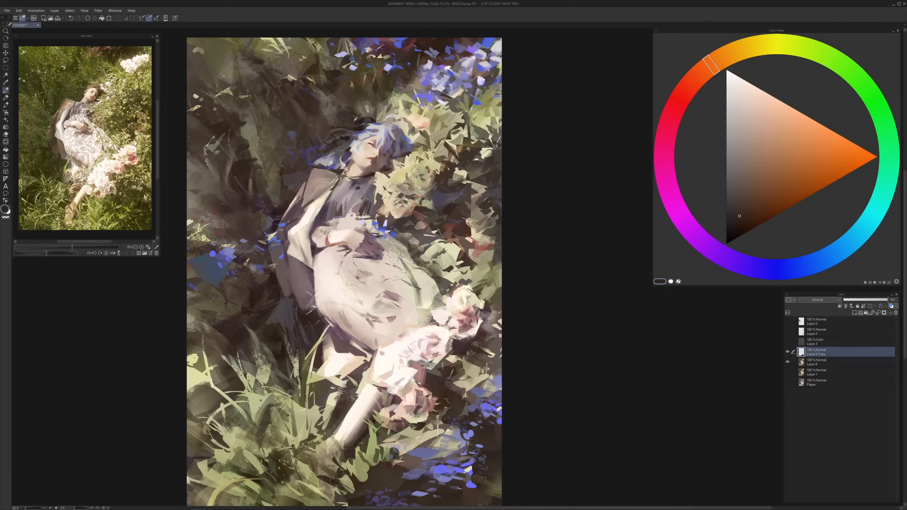
alt+click(369, 120)
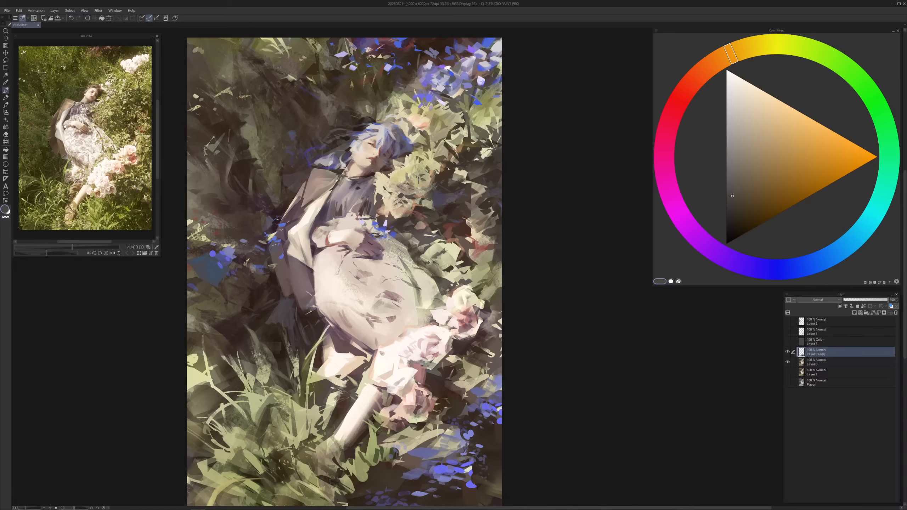
alt+click(397, 125)
alt+click(401, 128)
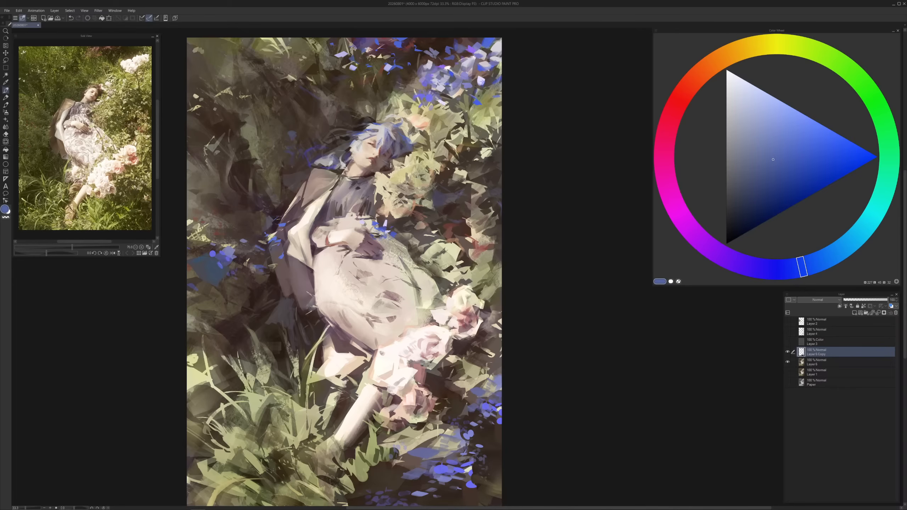
Refine the woman's closed eye and the strands falling beside it with sampled muted red-brown, light blue and grey-violet
scroll(375, 143, up, 3)
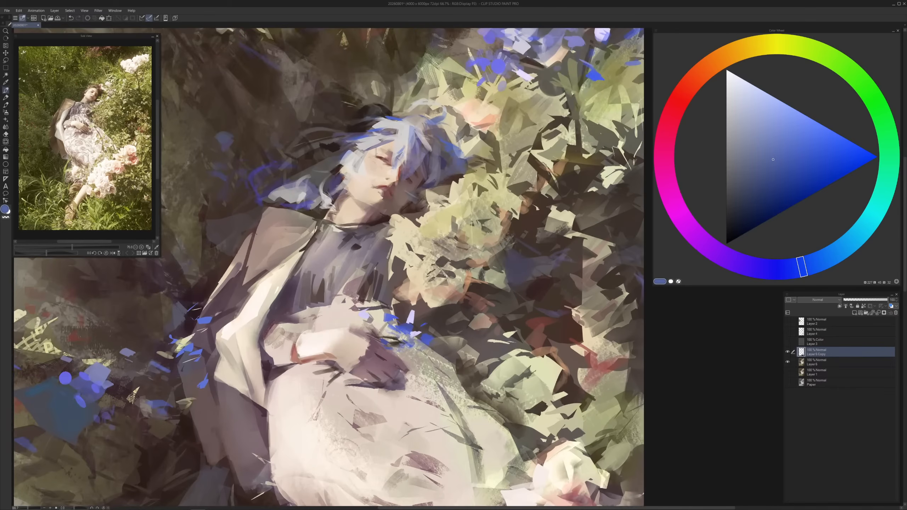
alt+click(375, 159)
alt+click(377, 159)
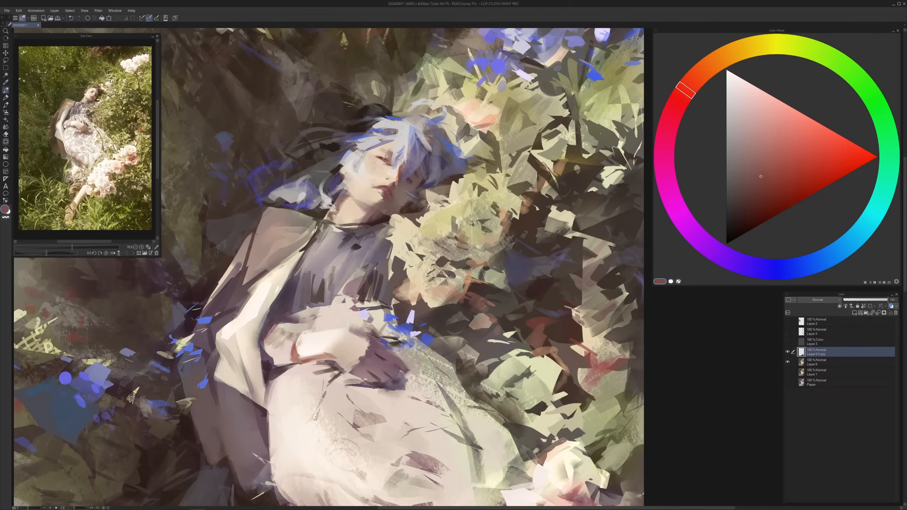
alt+click(379, 160)
alt+click(402, 147)
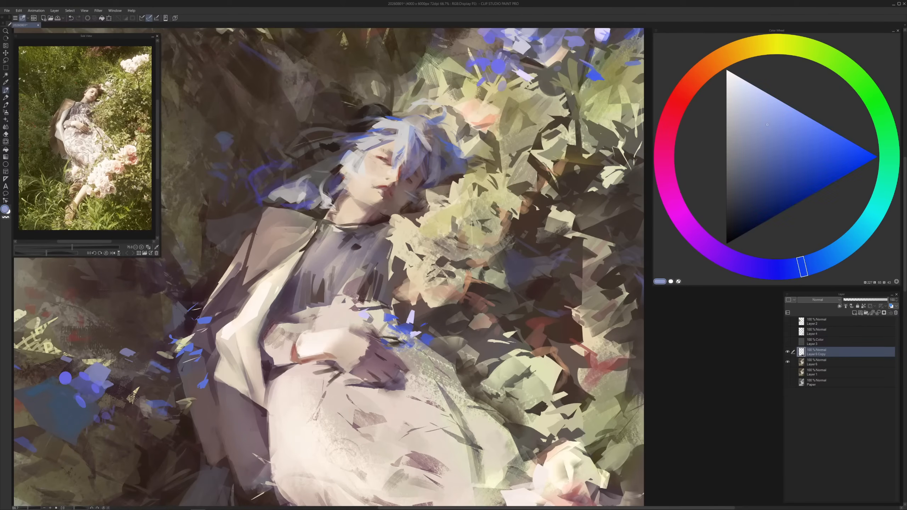
alt+click(392, 157)
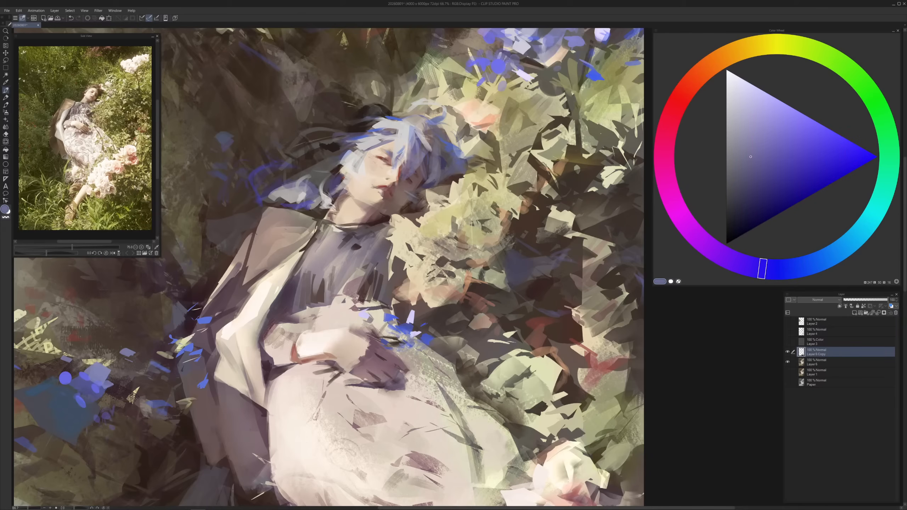
Touch up the woman's cheek and jaw with sampled pale peach and warm beige skin tones
key(ctrl+minus)
key(ctrl+minus)
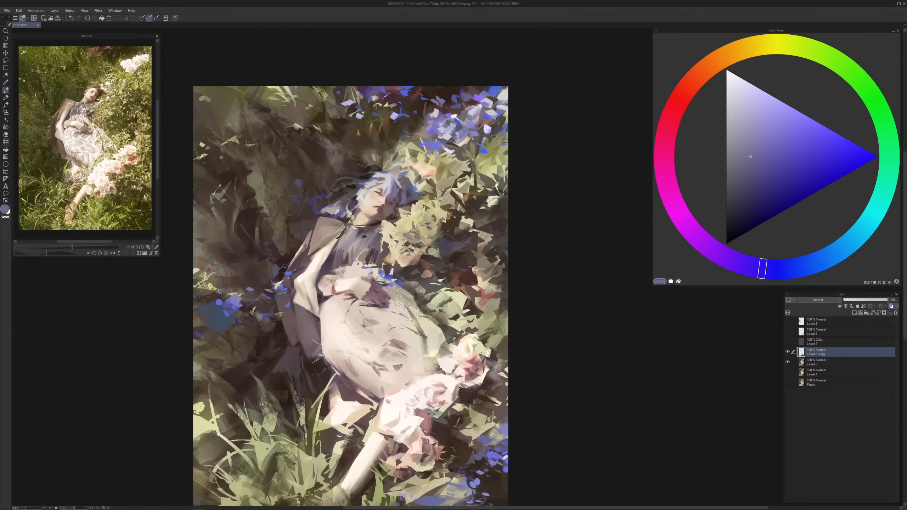
key(ctrl+plus)
drag(399, 333, 399, 353)
alt+click(355, 195)
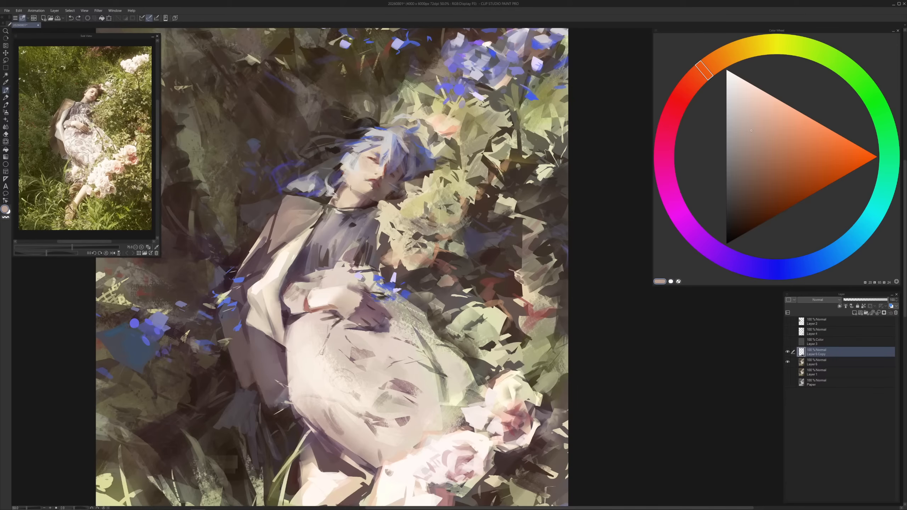
alt+click(362, 193)
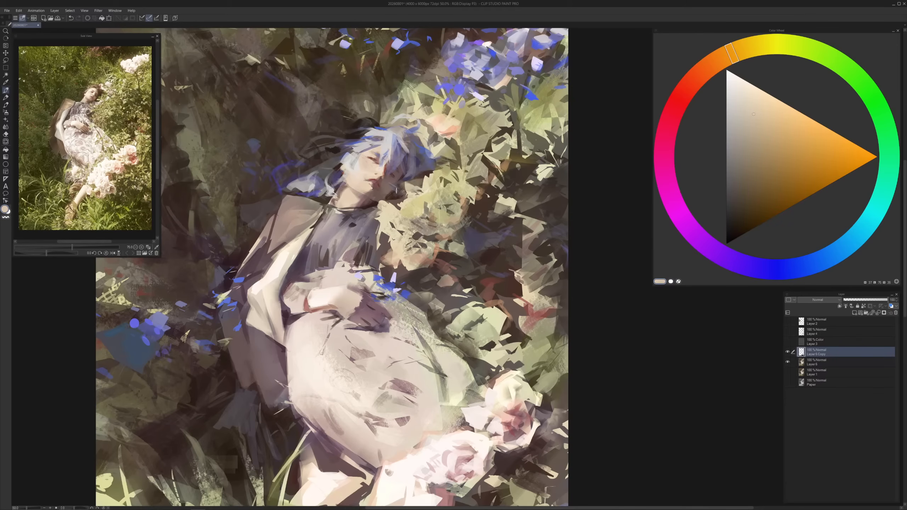
alt+click(345, 183)
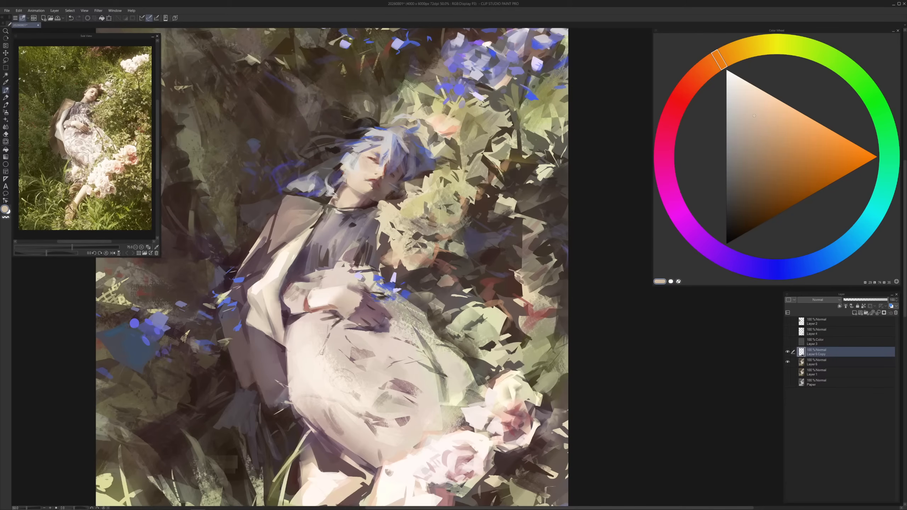
alt+click(346, 182)
Refine the jawline and chin using sampled brick red, light tan and greyed peach
alt+click(351, 193)
alt+click(351, 193)
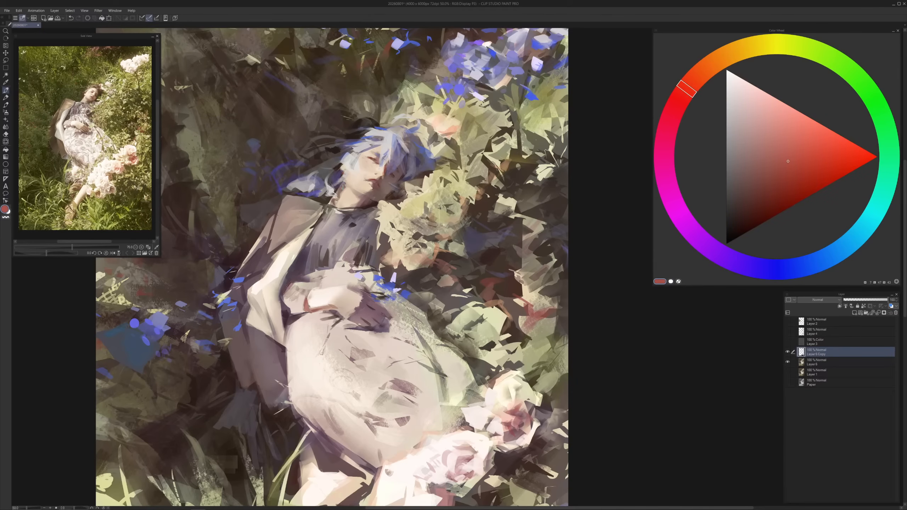
alt+click(351, 193)
alt+click(352, 193)
alt+click(352, 193)
alt+click(366, 200)
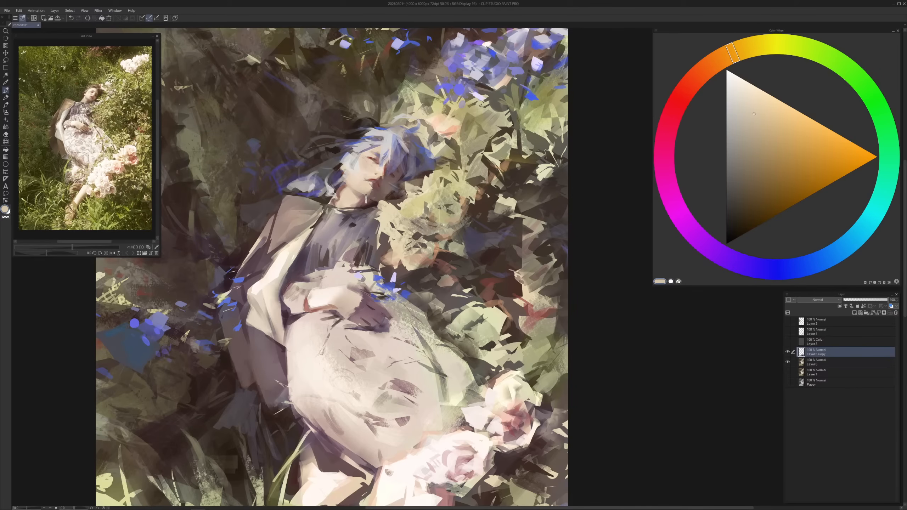
alt+click(359, 191)
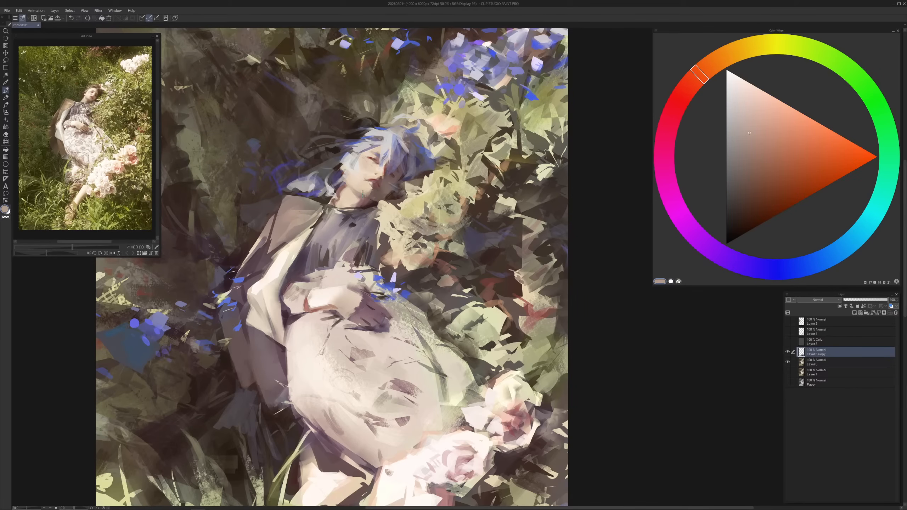
Try salmon, cream and greyed violet touches on the face and the hair beside the cheek, undoing the last strokes
alt+click(381, 189)
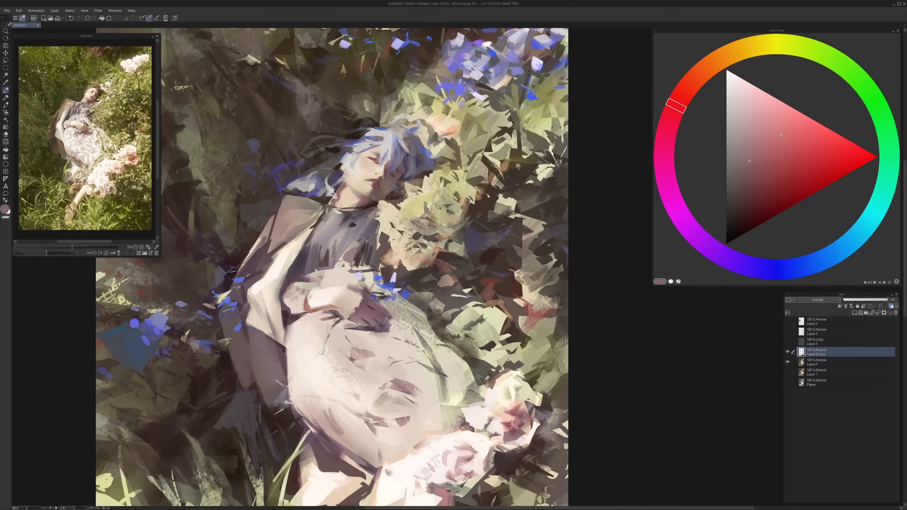
click(770, 150)
click(695, 78)
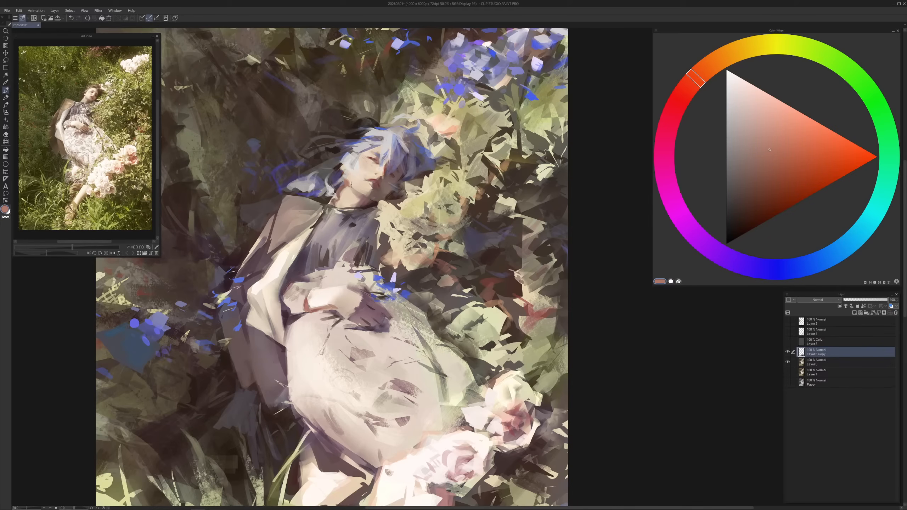
key(ctrl+z)
alt+click(352, 180)
alt+click(359, 166)
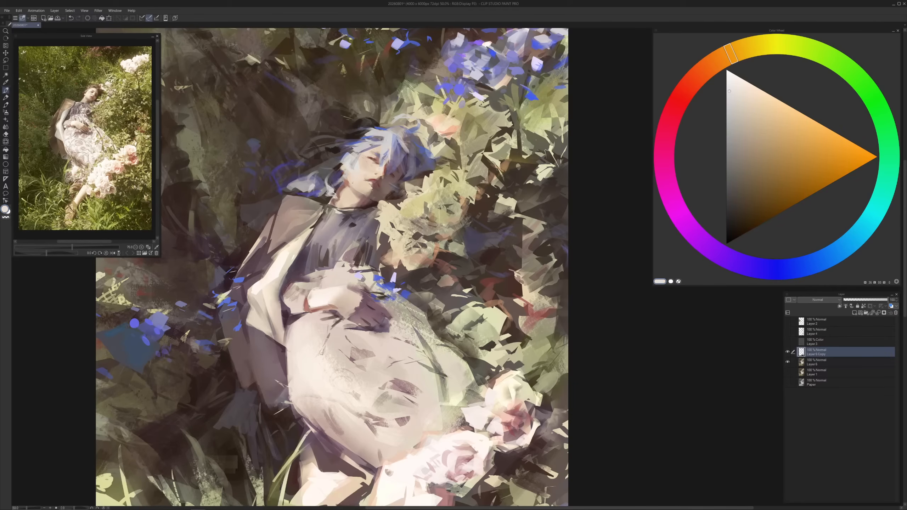
alt+click(358, 162)
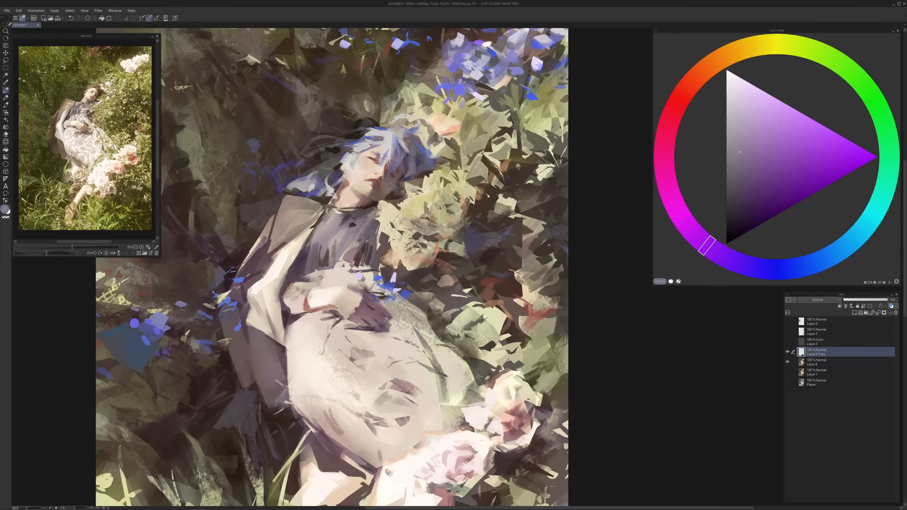
key(ctrl+z)
Smooth the cheek below the eye with sampled light peach skin tones and save the painting
alt+click(374, 160)
alt+click(365, 164)
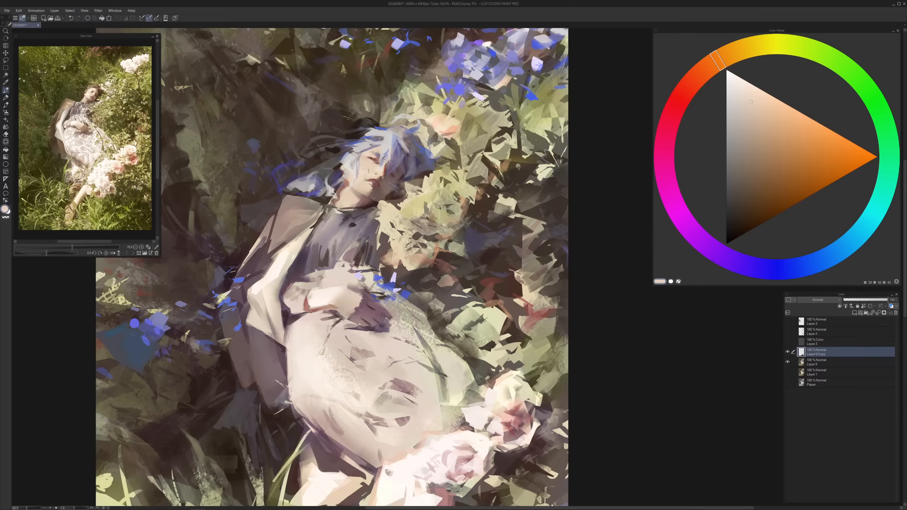
alt+click(360, 170)
key(ctrl+s)
Add a small deep red accent on the cheek beneath the eye and blend it with sampled pale peach
alt+click(373, 158)
click(791, 177)
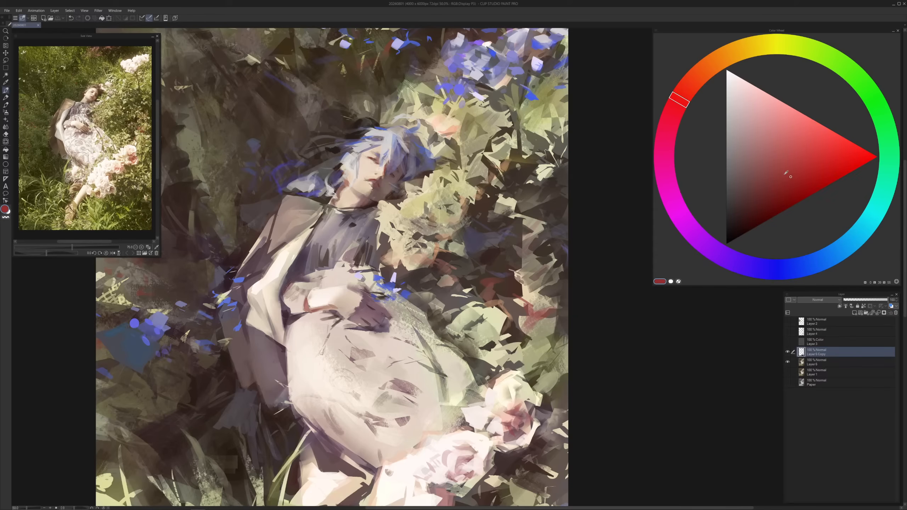
drag(363, 159, 366, 167)
alt+click(367, 170)
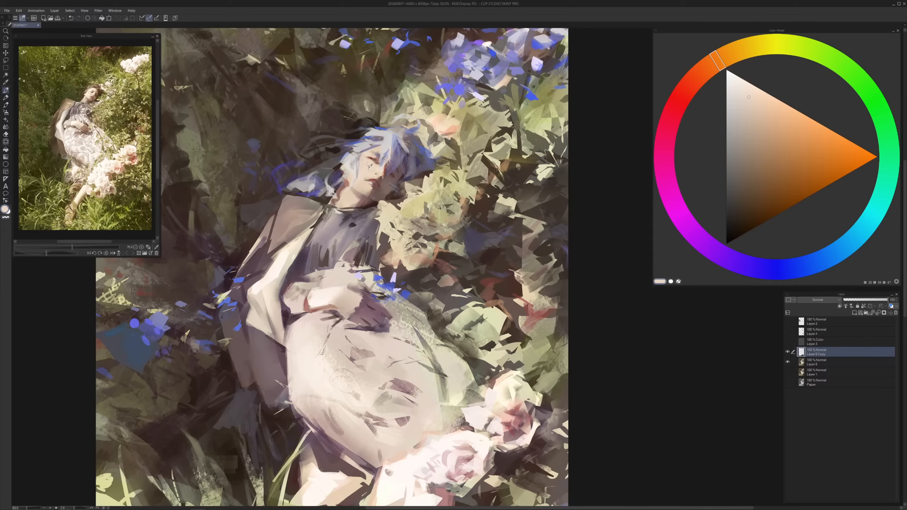
Repaint the edge of the jaw and the hair beside the neck with sampled cream and muted reddish brown
alt+click(348, 185)
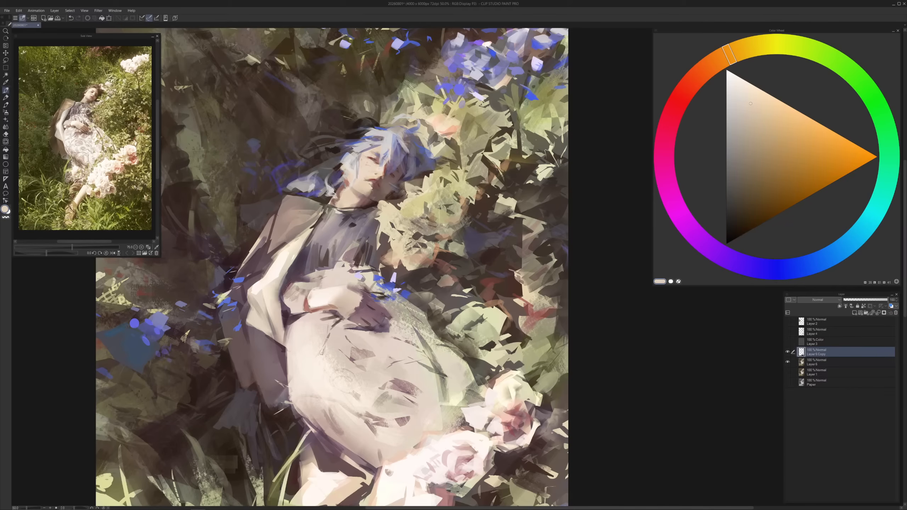
drag(346, 184, 339, 199)
alt+click(341, 191)
alt+click(346, 193)
alt+click(338, 195)
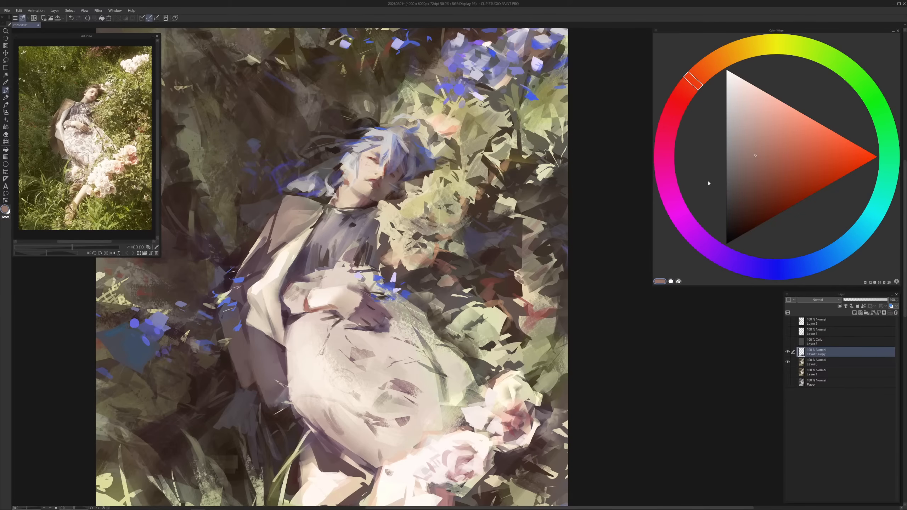
Paint a red-brown accent along the outer cheek, and pick a darker muted blue for the hair beside the face
click(781, 173)
click(698, 75)
drag(365, 154, 361, 161)
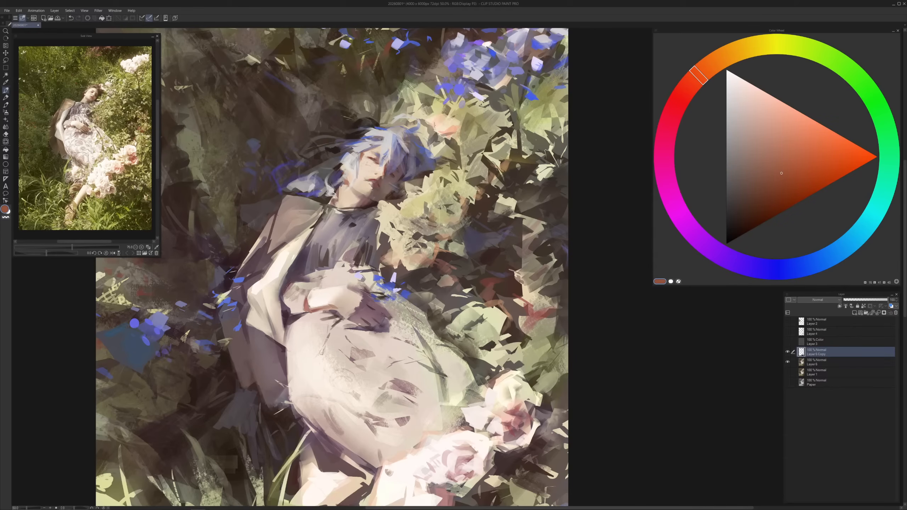
alt+click(399, 154)
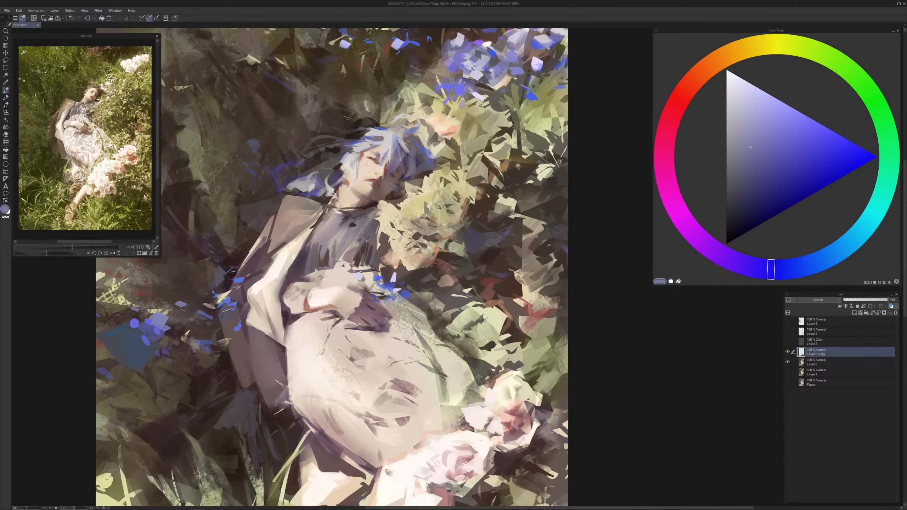
click(763, 174)
Define the lips with dark red and clean up their edges using sampled light peach and muted red
alt+click(361, 181)
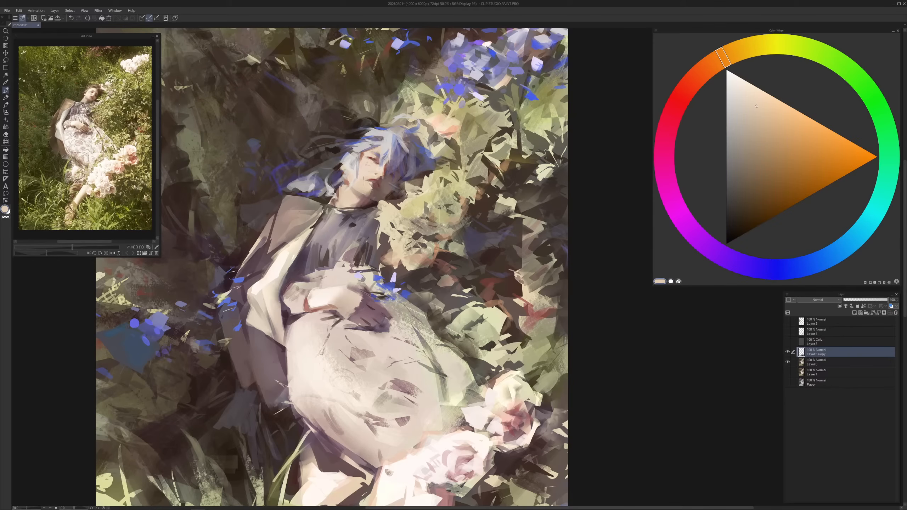
alt+click(375, 181)
click(776, 195)
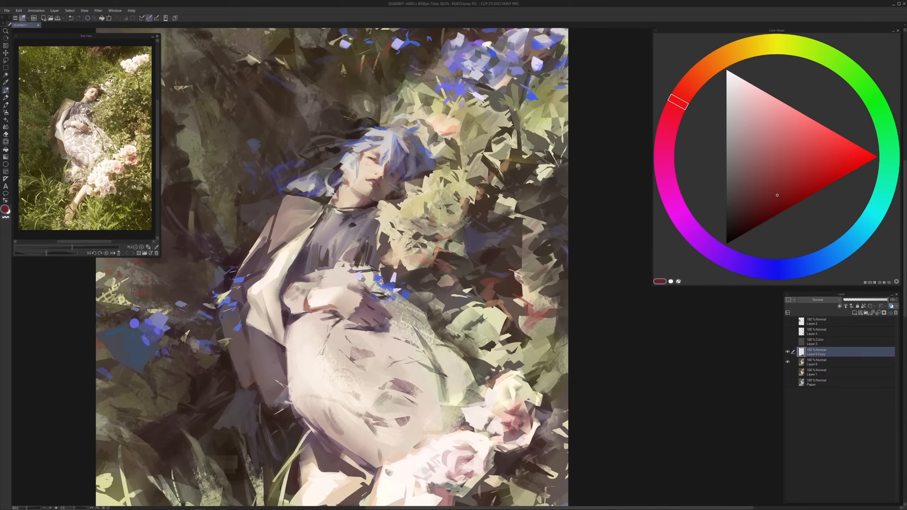
alt+click(365, 183)
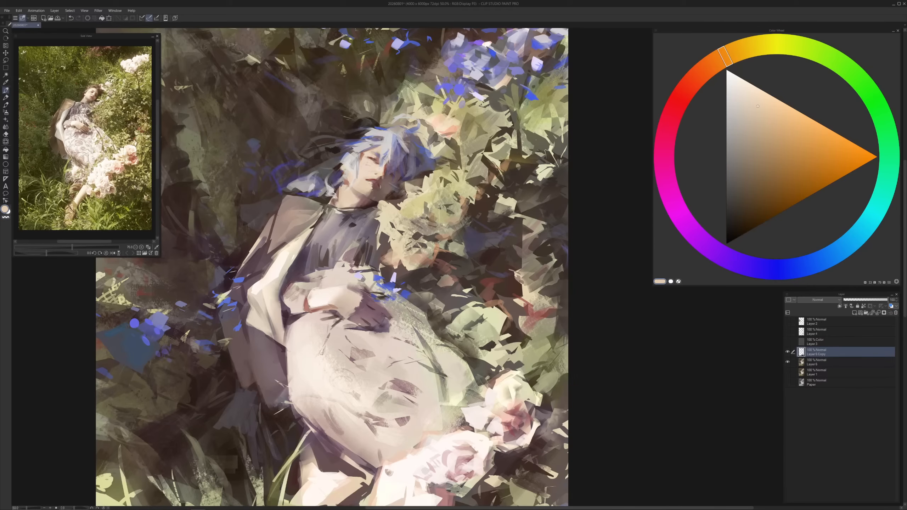
alt+click(373, 184)
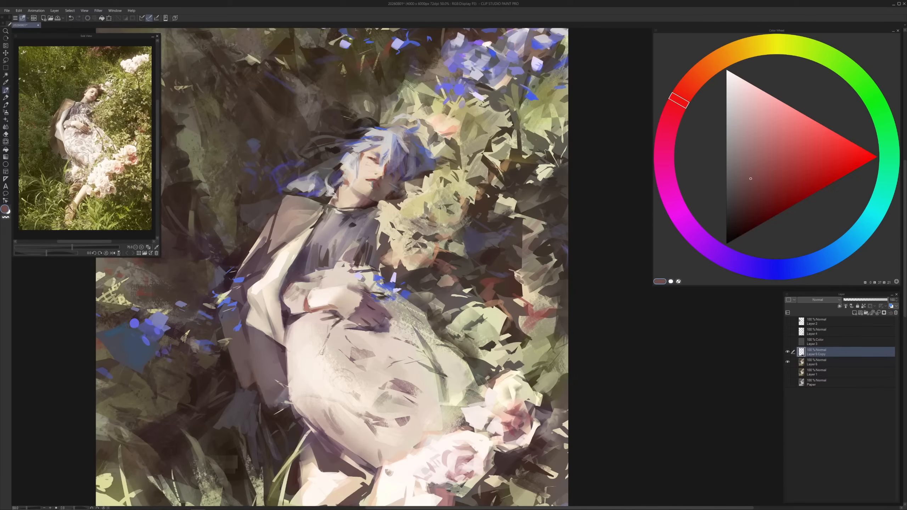
alt+click(367, 185)
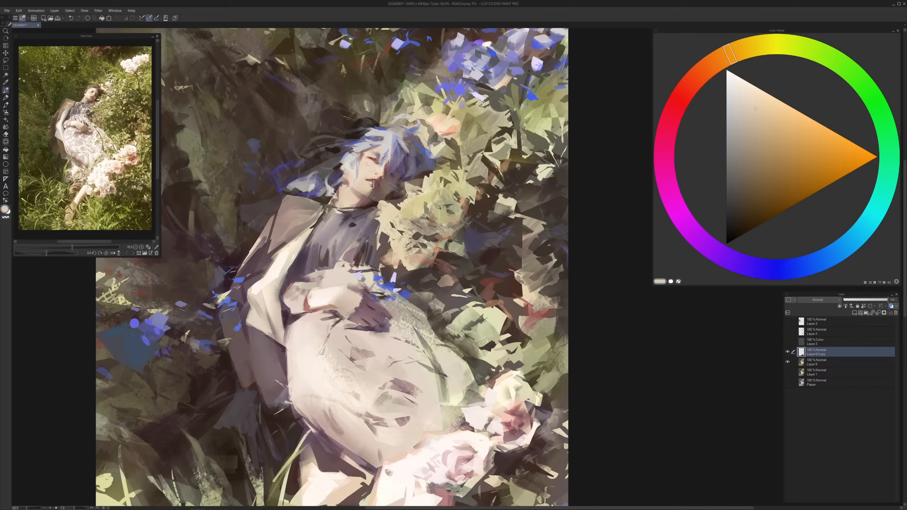
Refine the cheek and jaw with sampled reddish and peach tones, and shade the hair beside the neck in dark violet-blue
alt+click(380, 178)
alt+click(367, 160)
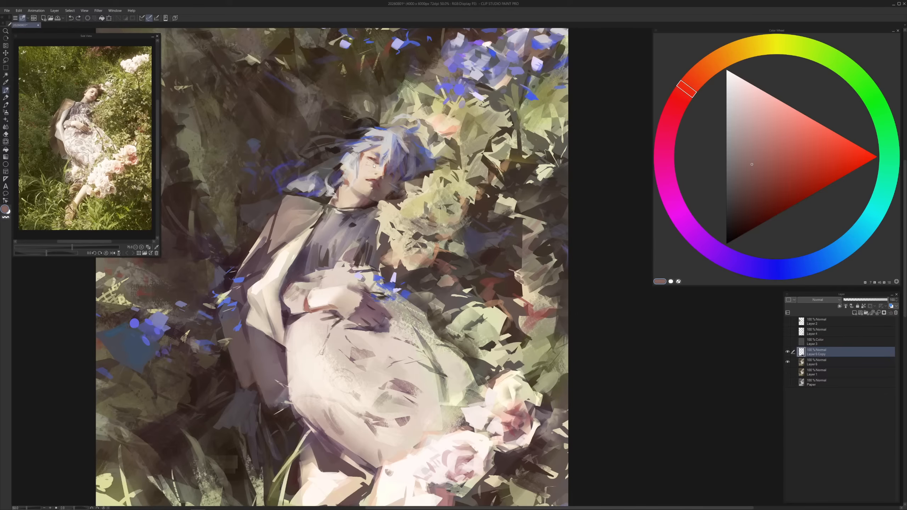
alt+click(354, 193)
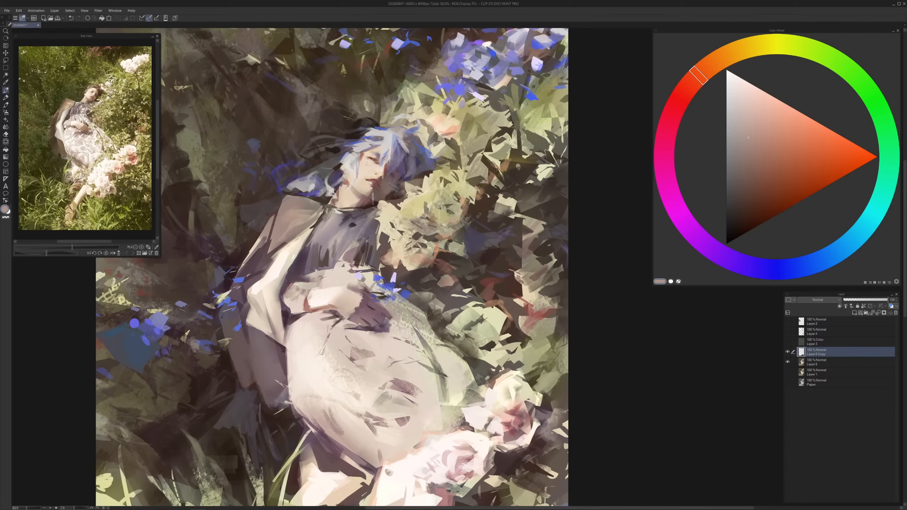
alt+click(352, 193)
alt+click(350, 194)
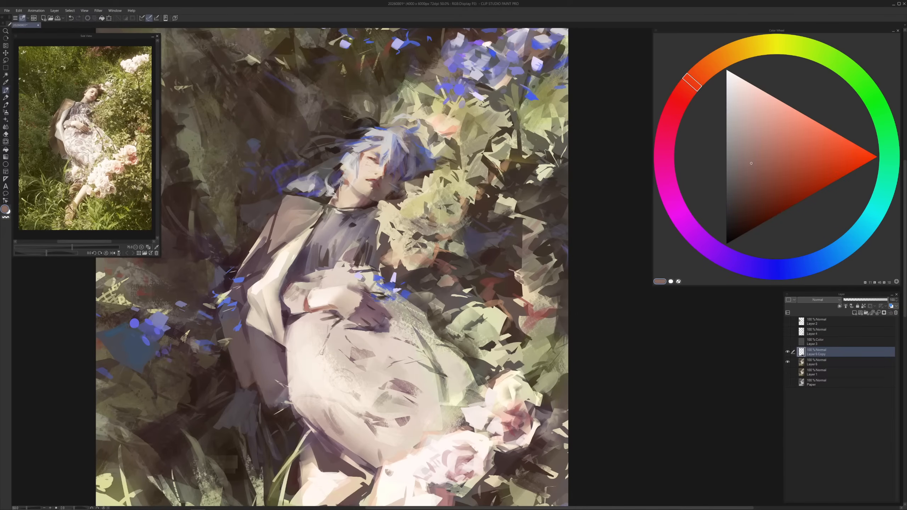
alt+click(340, 190)
alt+click(339, 188)
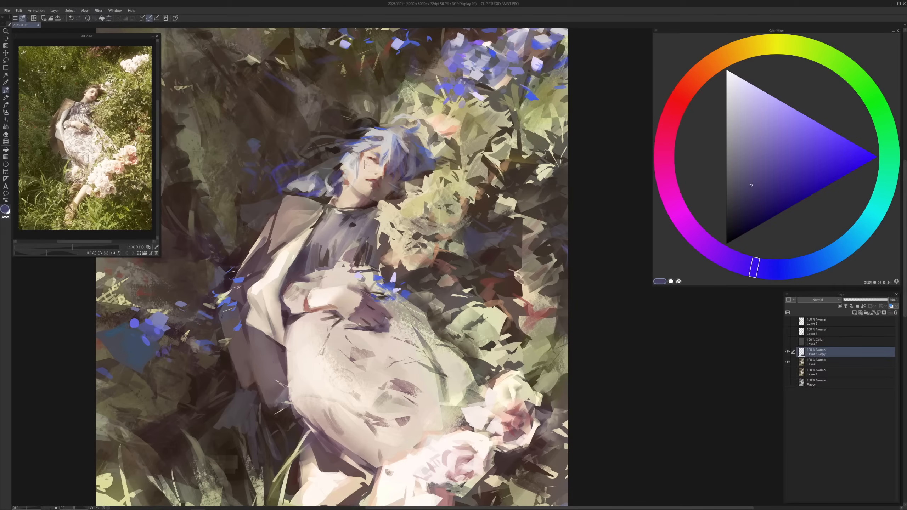
Paint a near-white highlight strand down the fringe over the woman's forehead
alt+click(364, 158)
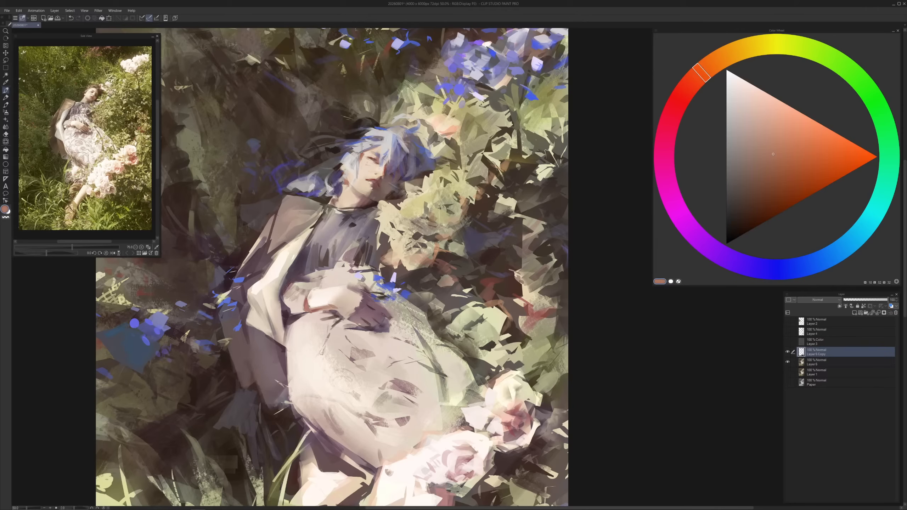
mouse_move(718, 61)
mouse_down()
mouse_move(727, 55)
mouse_move(720, 59)
mouse_up()
click(730, 92)
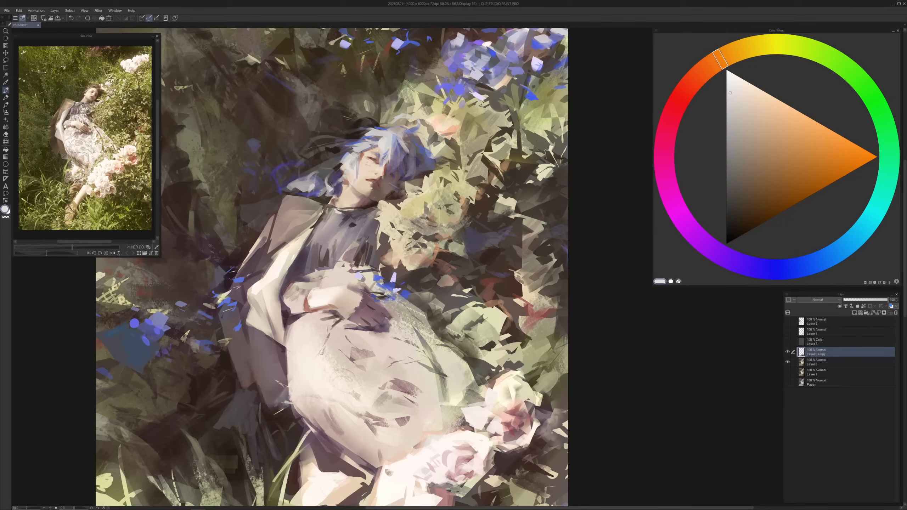
drag(378, 140, 378, 152)
Trim and retouch the hair beside the face using transparent colour and sampled blue, muted blue and pale warm tones
alt+click(385, 129)
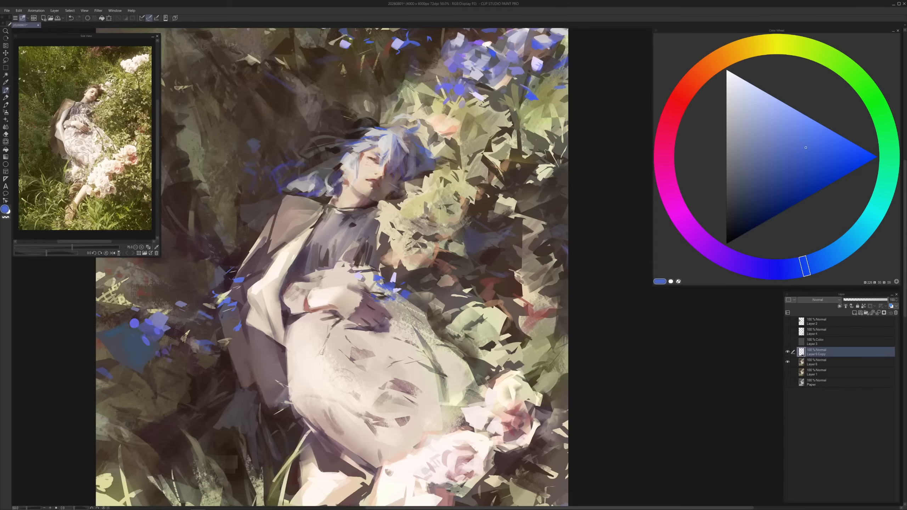
key(c)
alt+click(369, 149)
key(c)
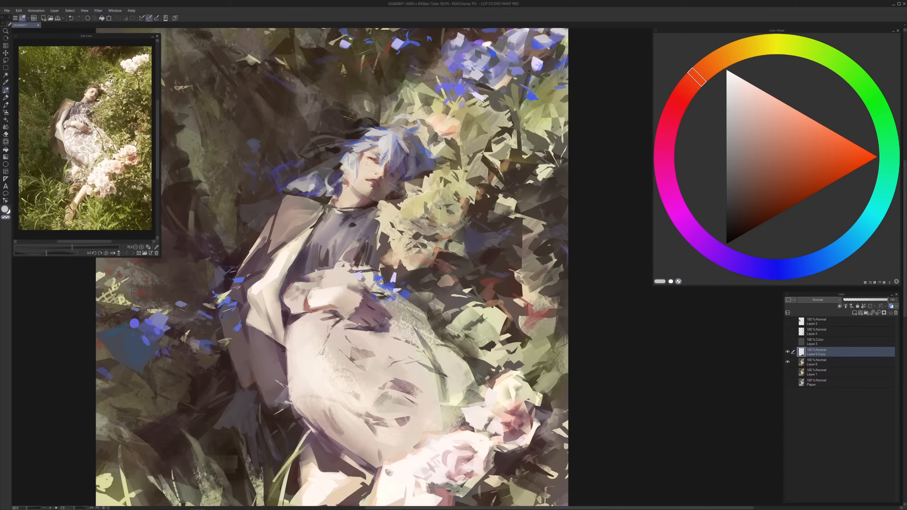
alt+click(346, 165)
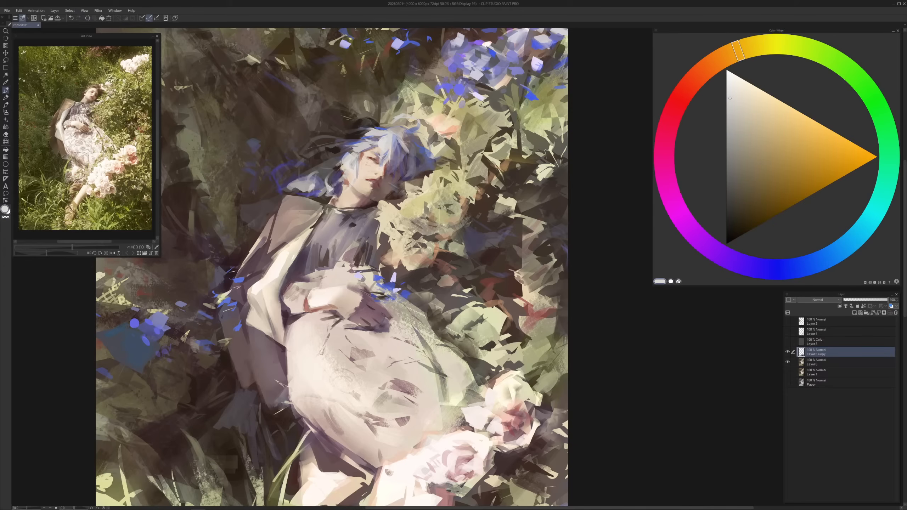
alt+click(338, 163)
alt+click(339, 163)
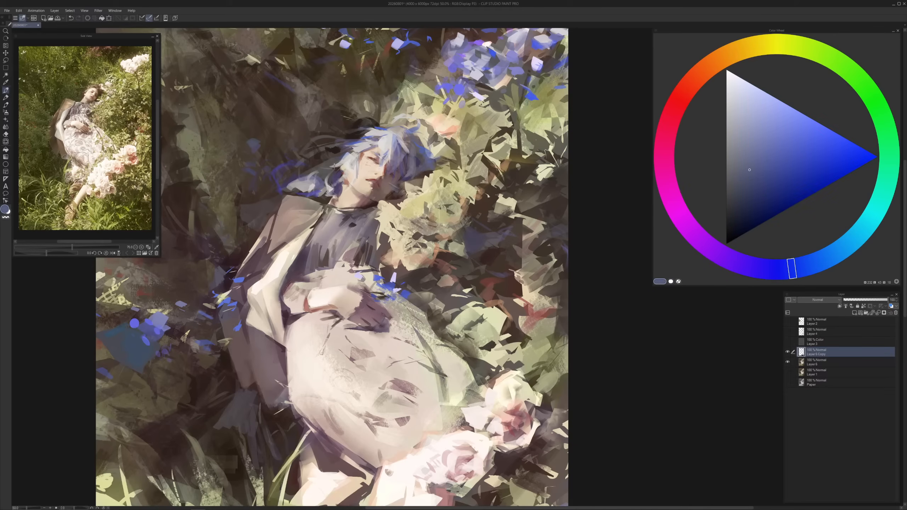
alt+click(342, 167)
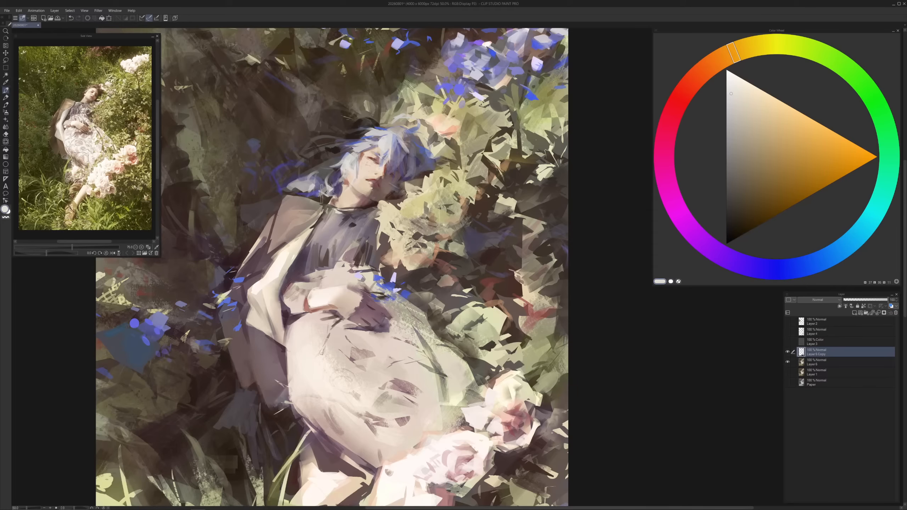
Paint pale and light-blue hair strands falling over the collar and shoulder, adjusting their edges with sampled surrounding colours
drag(316, 196, 330, 215)
alt+click(400, 173)
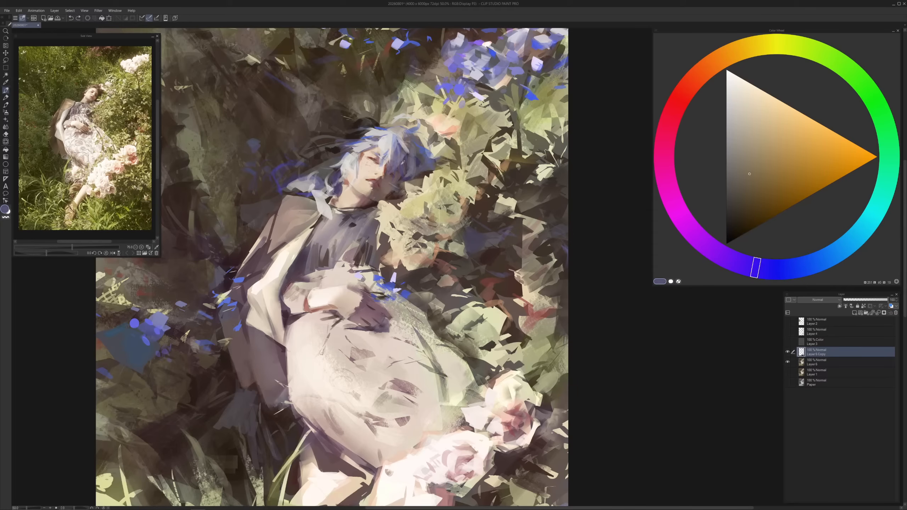
alt+click(365, 172)
alt+click(397, 145)
mouse_move(322, 200)
mouse_down()
mouse_move(334, 220)
mouse_move(312, 219)
mouse_move(334, 208)
mouse_move(330, 236)
mouse_up()
alt+click(329, 197)
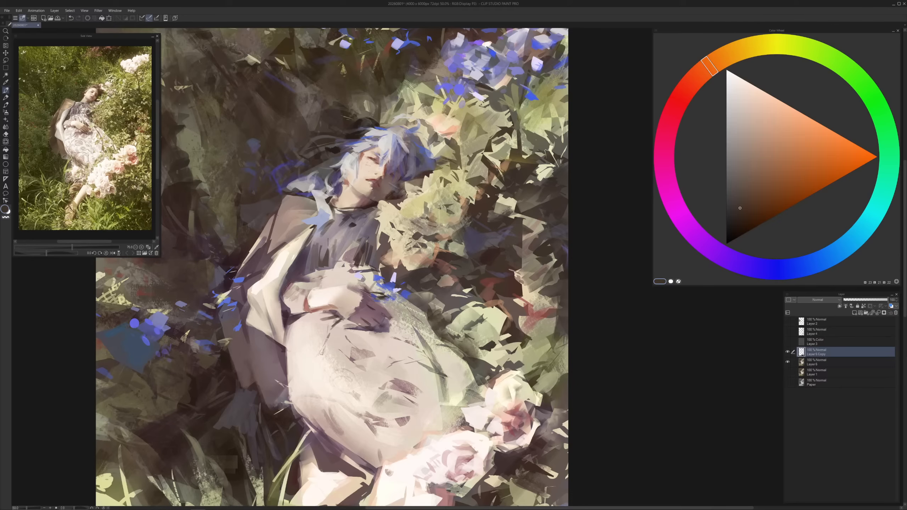
alt+click(318, 214)
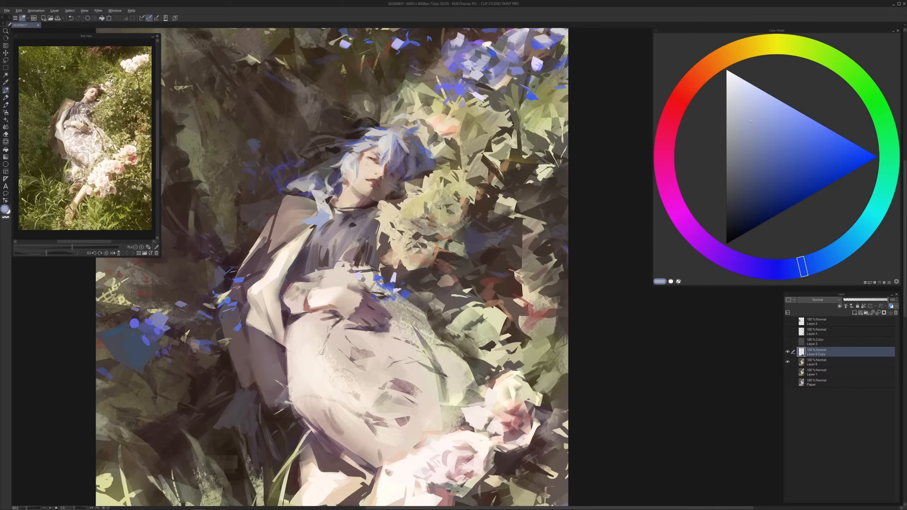
alt+click(316, 216)
Paint near-white strands in the hair above the shoulder, undoing the misplaced strokes
alt+click(351, 159)
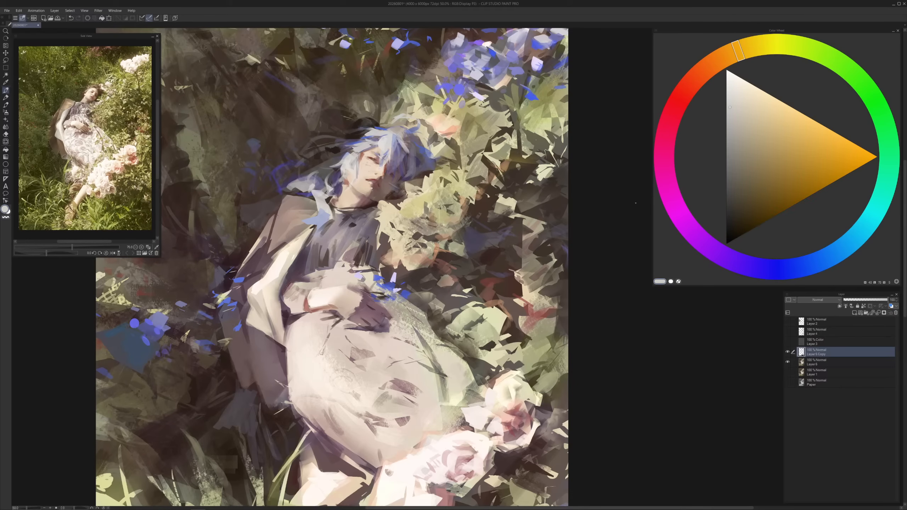
click(727, 91)
drag(320, 203, 308, 205)
key(ctrl+z)
drag(312, 185, 307, 199)
key(ctrl+z)
Shade the neck and collar beside the fallen hair strands with sampled dark violet and muted red tones
alt+click(313, 187)
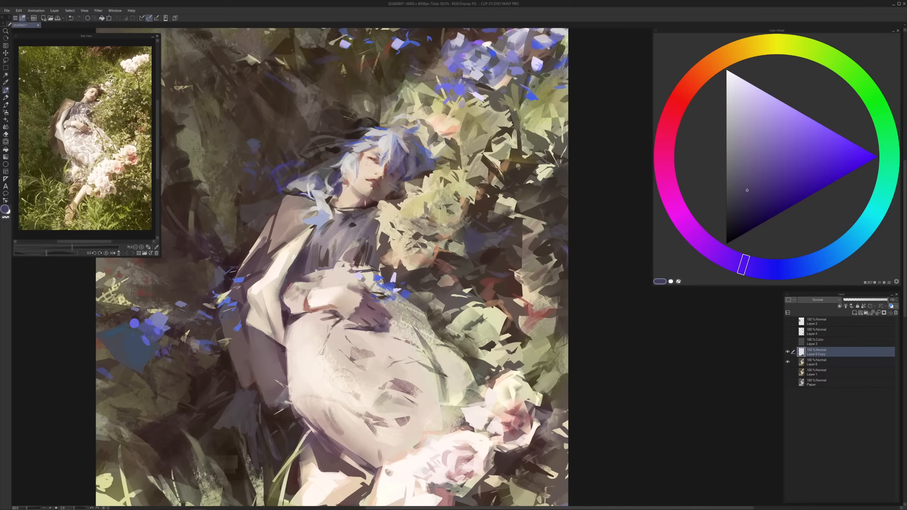
alt+click(365, 203)
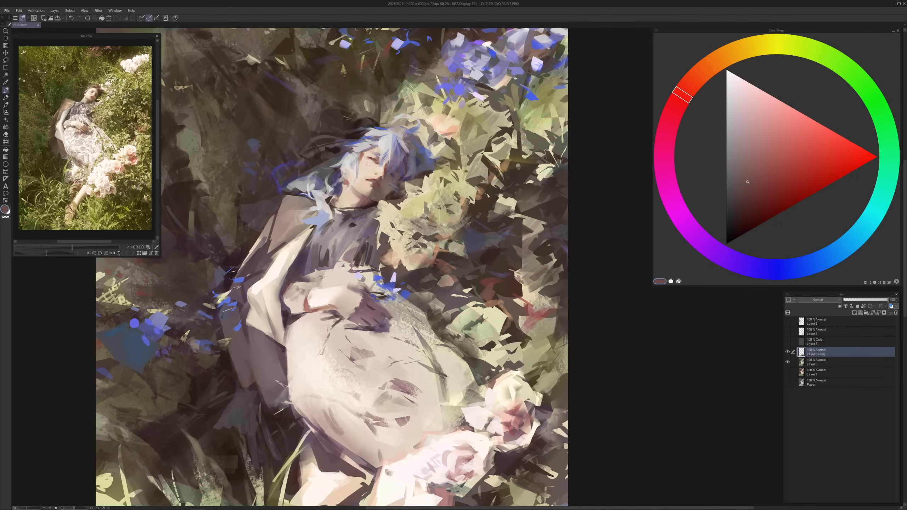
alt+click(355, 216)
drag(333, 218, 335, 225)
Lasso the hair lock on the shoulder, retouch it with sampled light blue and near-white, and clear the selection
alt+click(320, 224)
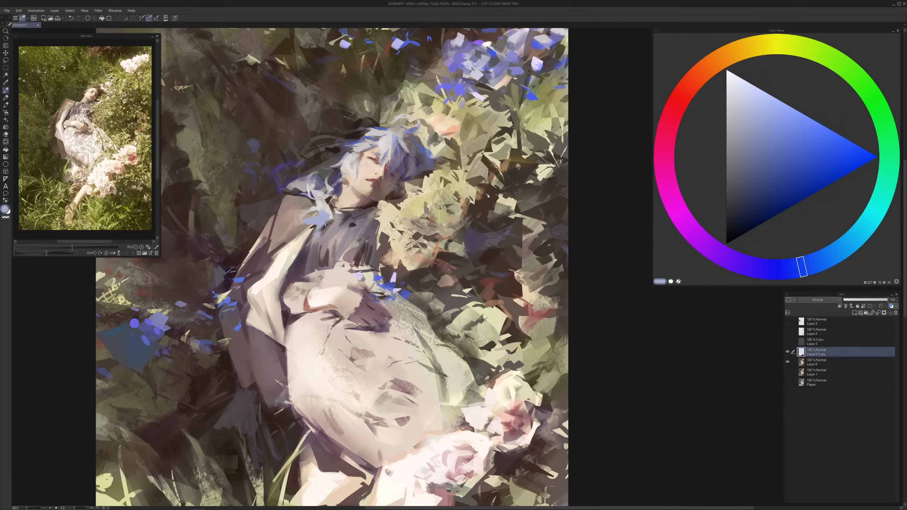
key(l)
drag(323, 223, 298, 219)
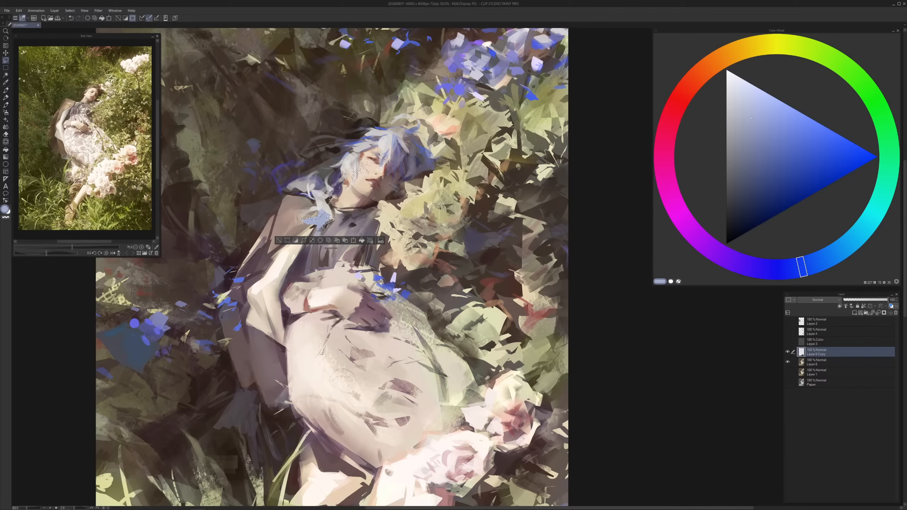
key(p)
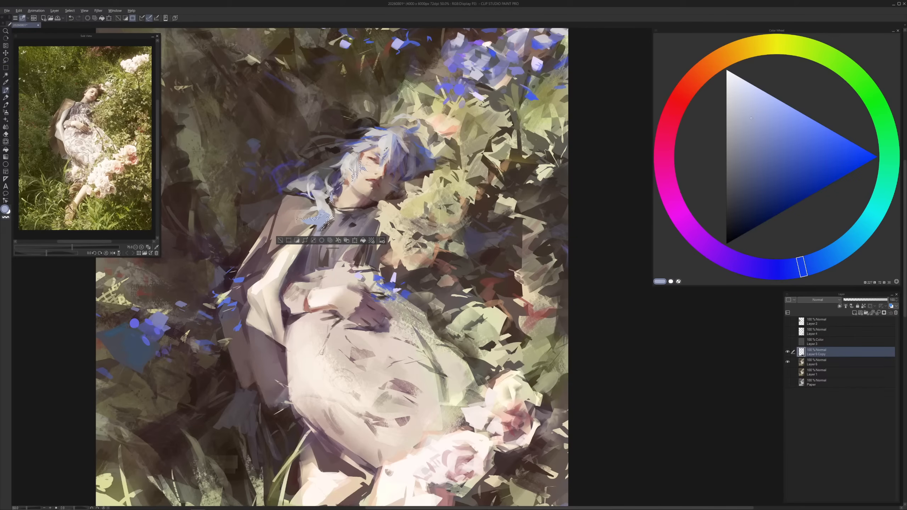
alt+click(443, 120)
alt+click(354, 172)
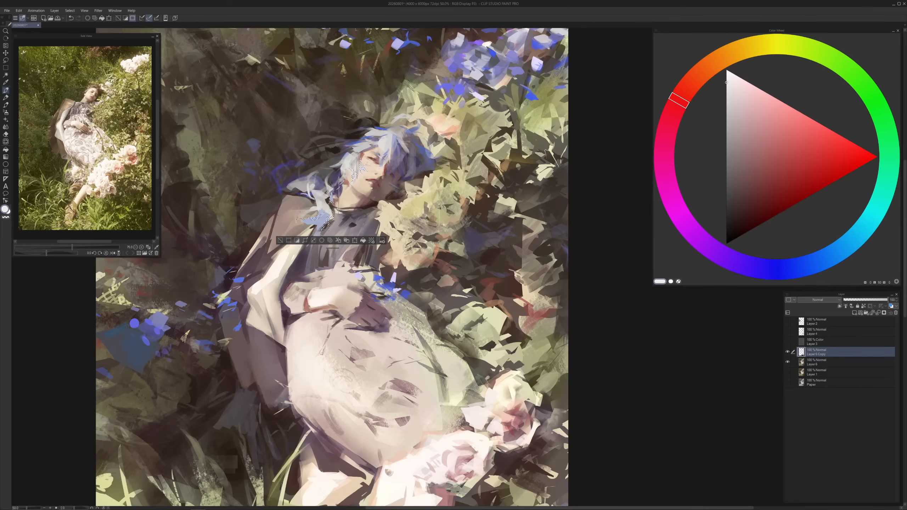
key(ctrl+d)
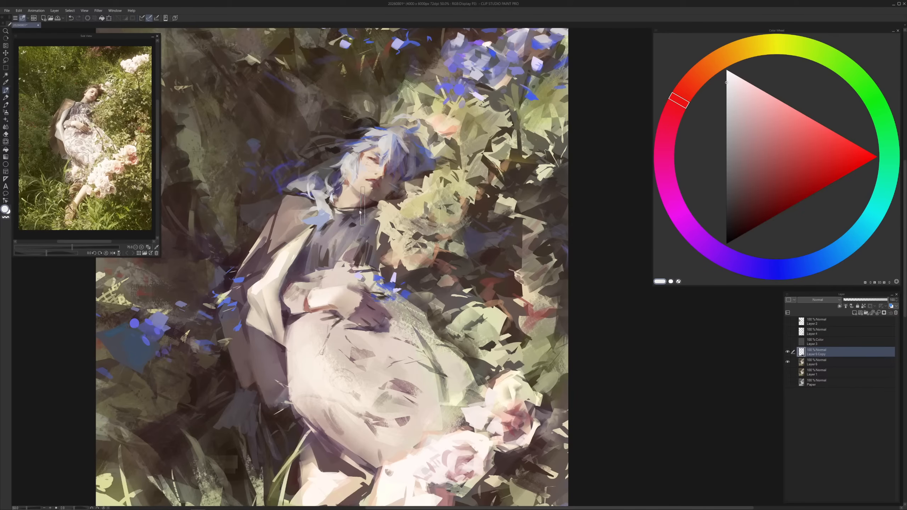
key(ctrl+z)
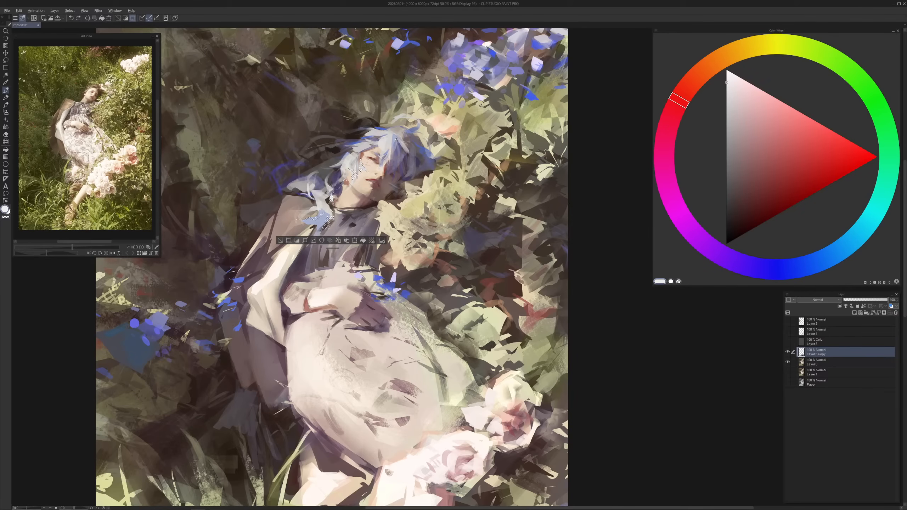
alt+click(381, 157)
key(ctrl+d)
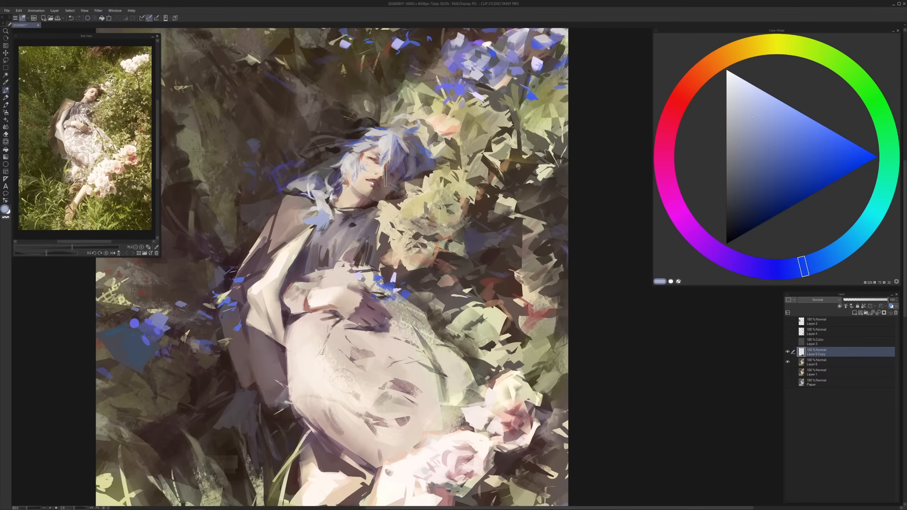
Touch up the woman's cheek below the eye with sampled peach and warm orange skin tones
alt+click(358, 156)
alt+click(360, 164)
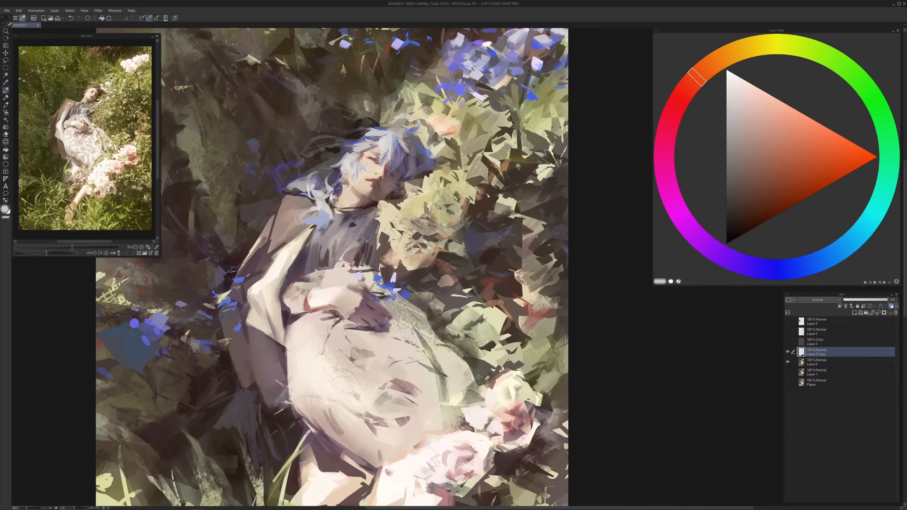
scroll(443, 350, down, 1)
scroll(436, 354, up, 2)
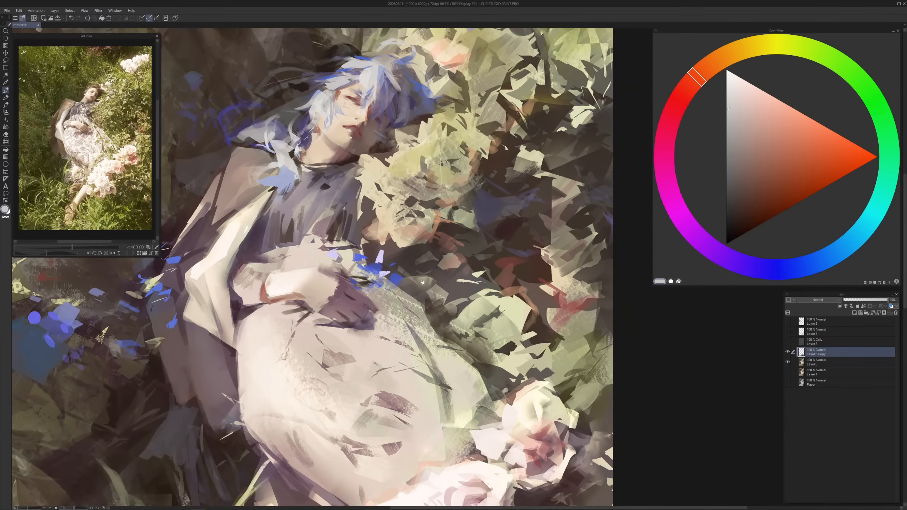
drag(334, 81, 352, 166)
alt+click(352, 166)
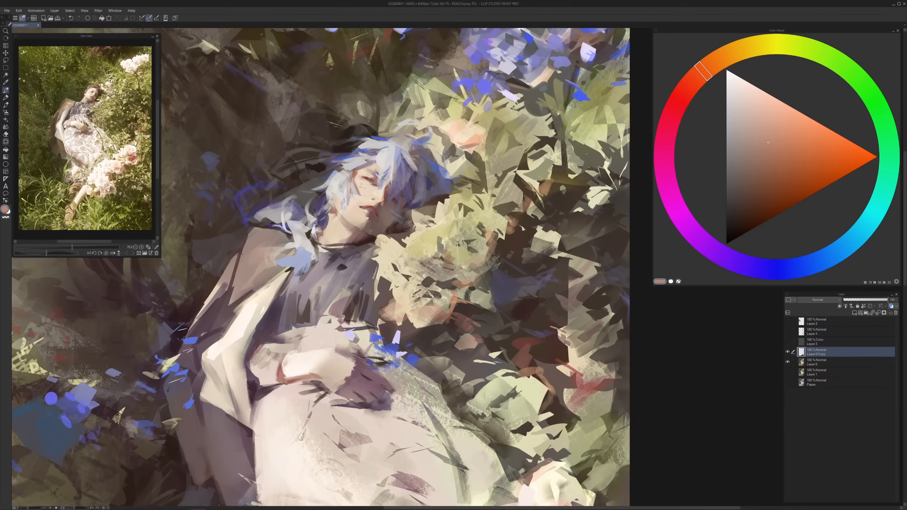
click(786, 153)
alt+click(358, 174)
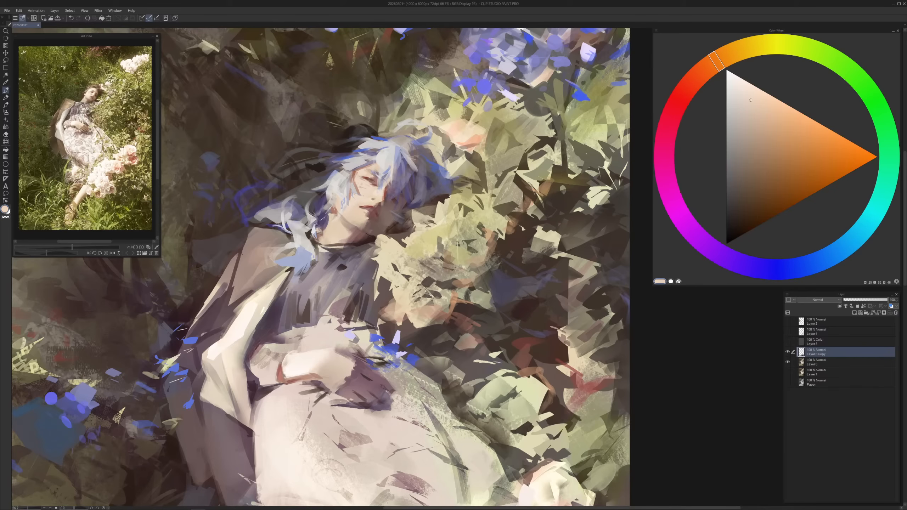
drag(358, 184, 359, 193)
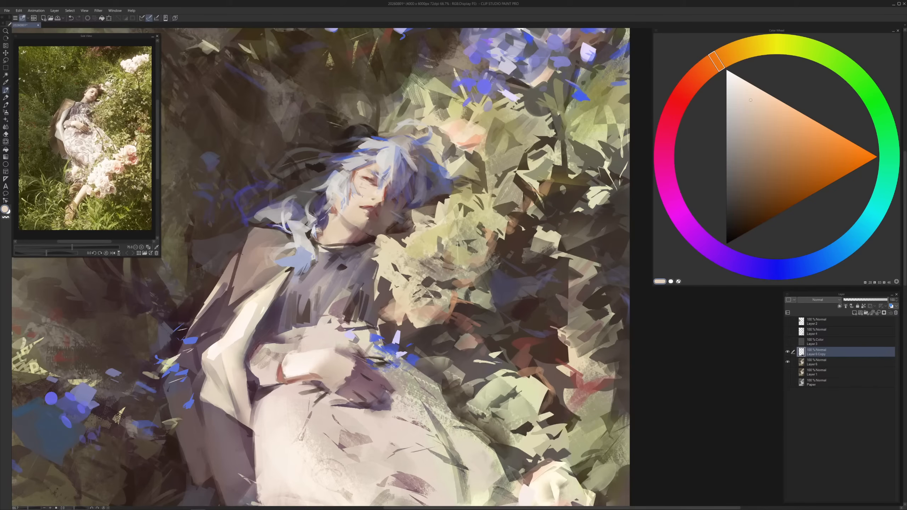
Add a salmon accent along the jaw and soften it with a sampled light peach
click(779, 133)
click(698, 77)
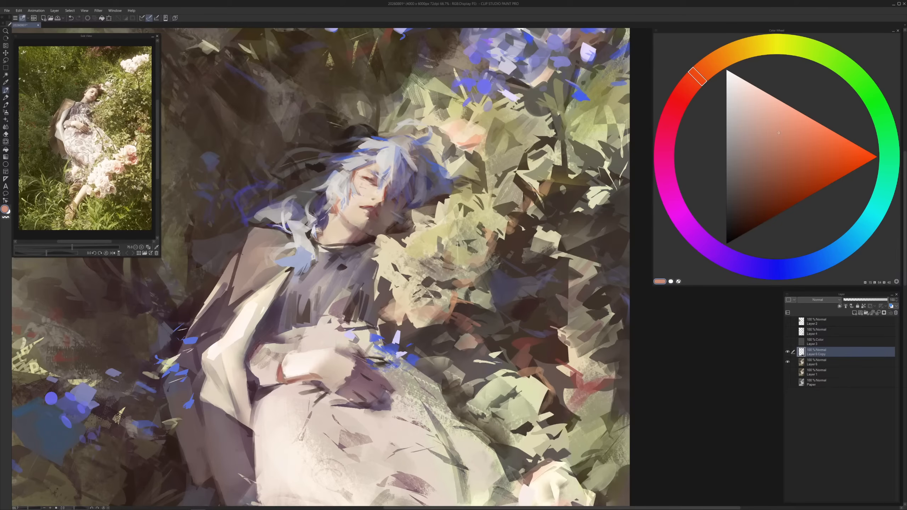
drag(348, 219, 343, 209)
alt+click(345, 232)
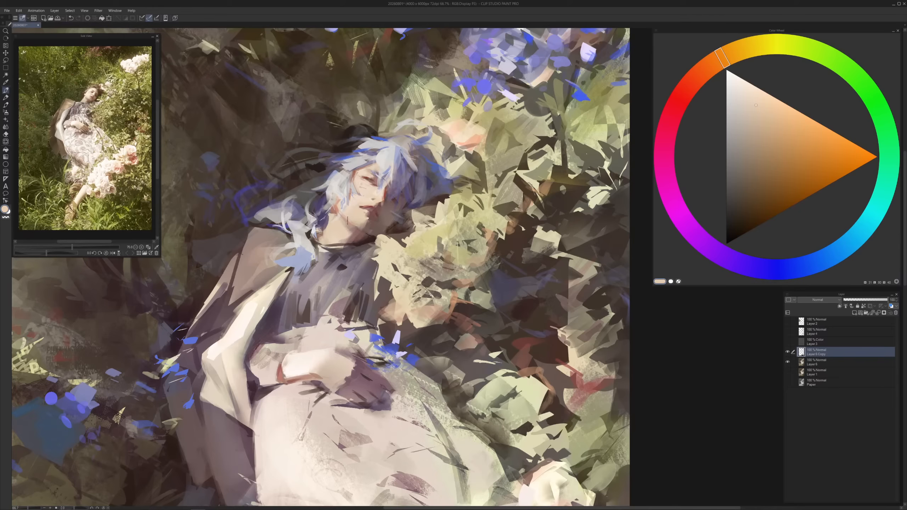
Define the base of the neck and the collar edge with sampled skin tones and dark violet-blue
alt+click(350, 240)
alt+click(344, 239)
alt+click(365, 238)
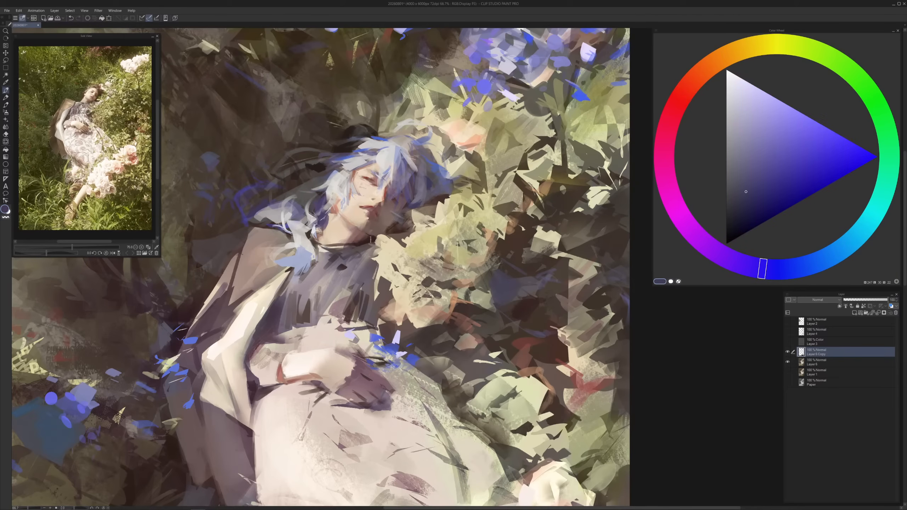
drag(374, 238, 367, 239)
Add a new layer and paint a pale bluish collar flap on the dress below the neck
click(854, 313)
key(ctrl+minus)
drag(422, 200, 427, 186)
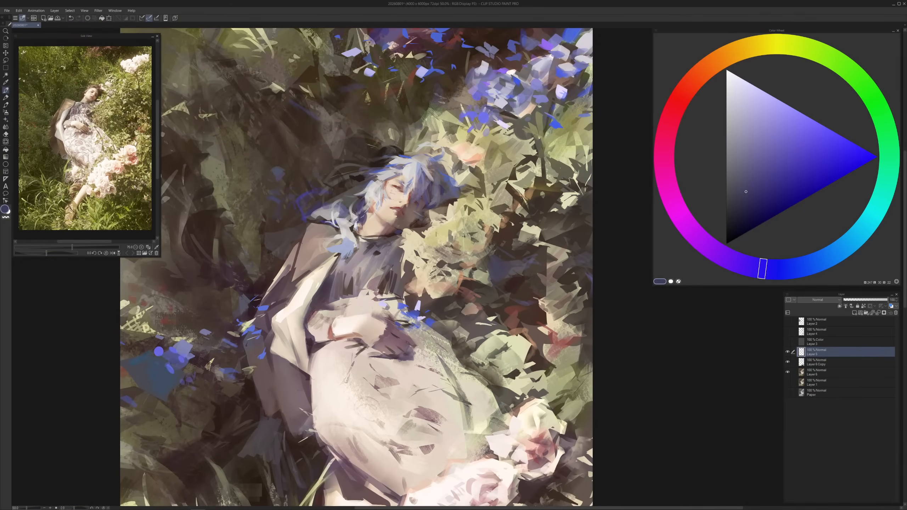
alt+click(413, 172)
alt+click(400, 235)
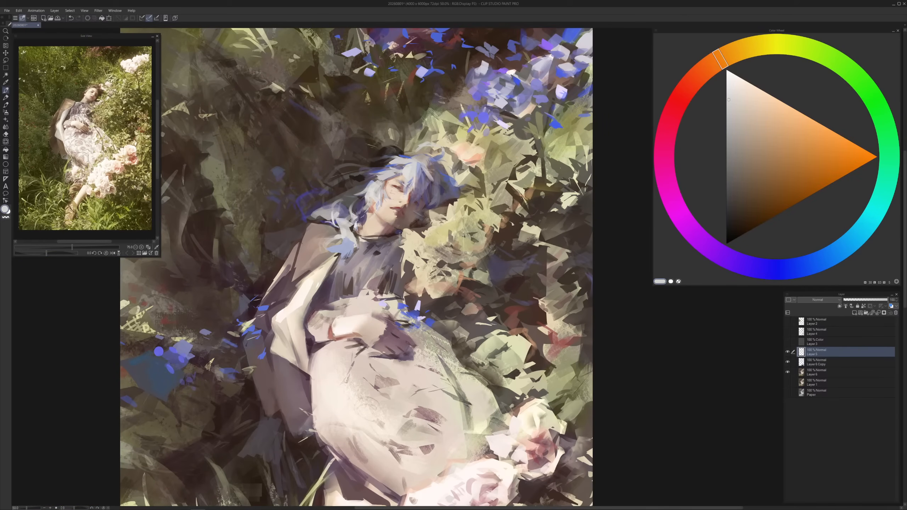
mouse_move(393, 240)
mouse_down()
mouse_move(375, 252)
mouse_move(390, 255)
mouse_move(388, 264)
mouse_move(396, 251)
mouse_up()
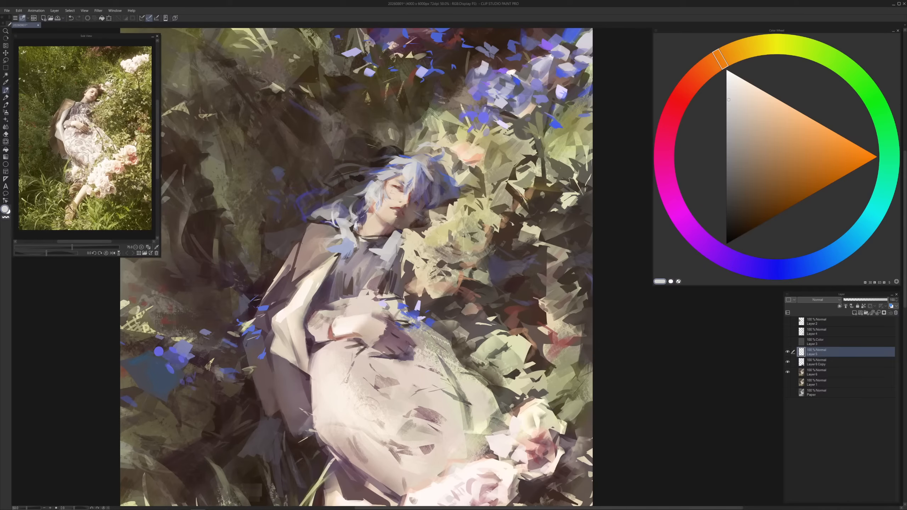
Erase the excess at the collar flap's edge by the roses and reshape the collar with sampled pale tones
key(e)
drag(418, 221, 413, 225)
key(p)
alt+click(399, 235)
alt+click(397, 244)
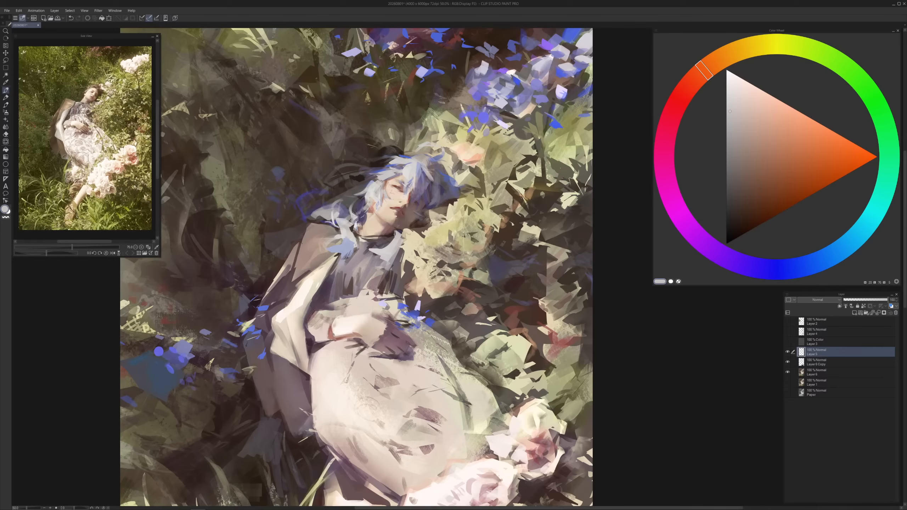
drag(395, 235, 380, 248)
alt+click(397, 238)
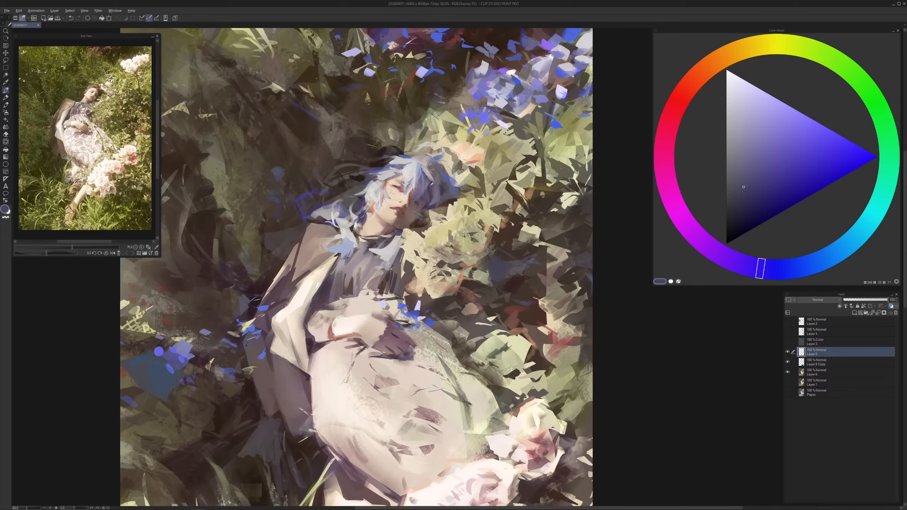
Darken the neckline between the throat and collar with dark violet and sampled muted red tones
alt+click(397, 234)
click(744, 207)
alt+click(392, 228)
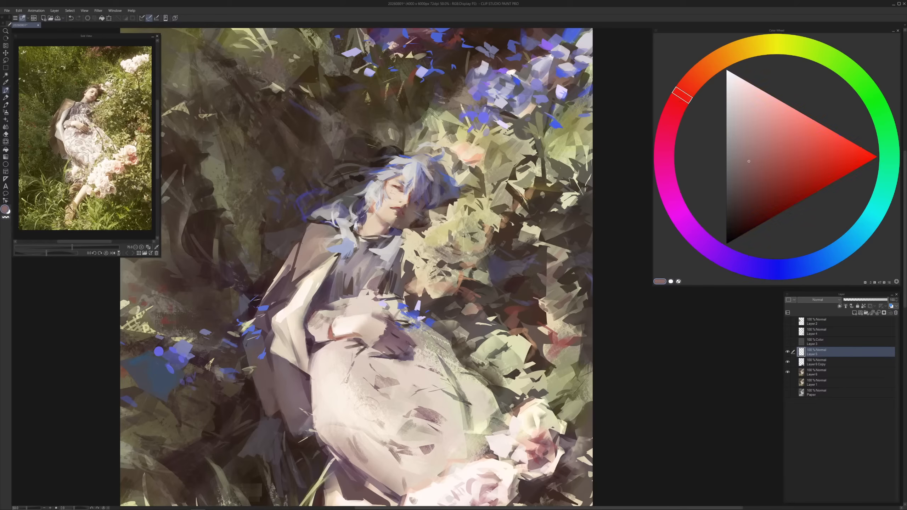
alt+click(393, 230)
alt+click(394, 230)
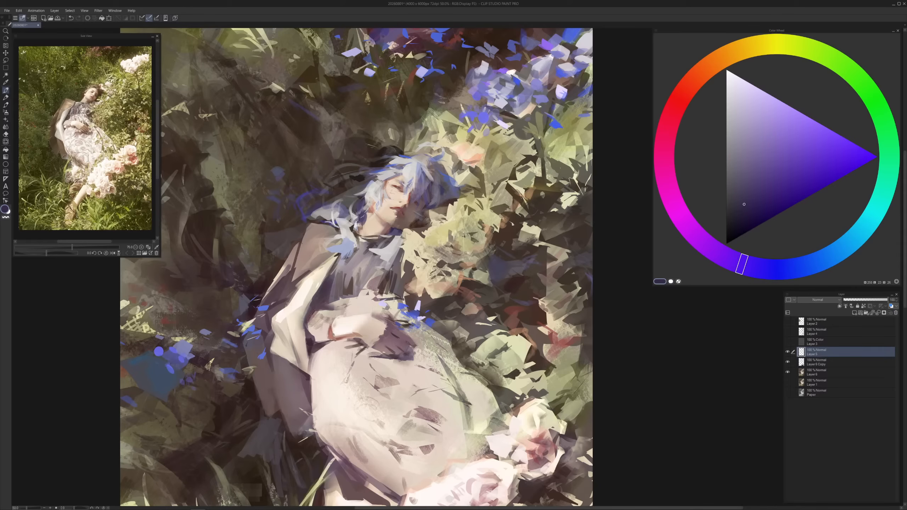
alt+click(401, 233)
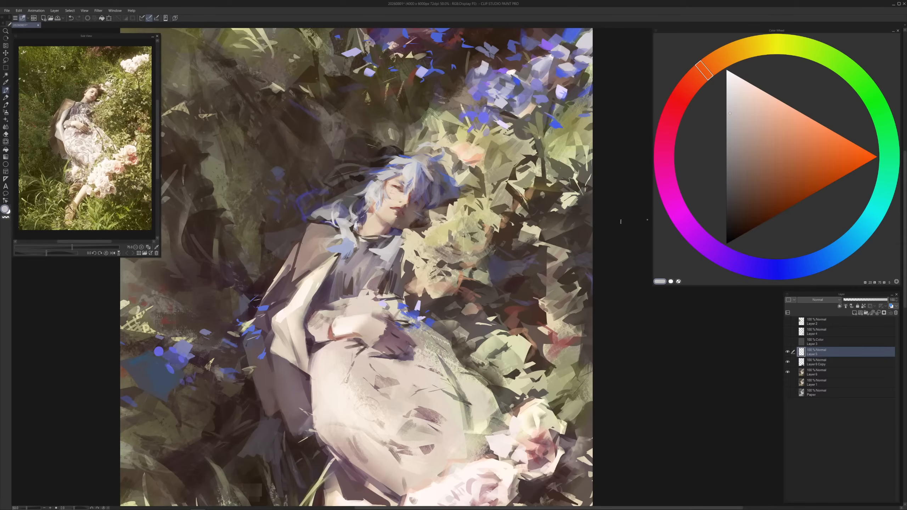
Choose a near-white tone, lasso areas around the neckline and shoulder, and lighten the hair strands falling beside the collar
click(732, 89)
key(m)
drag(389, 234, 364, 318)
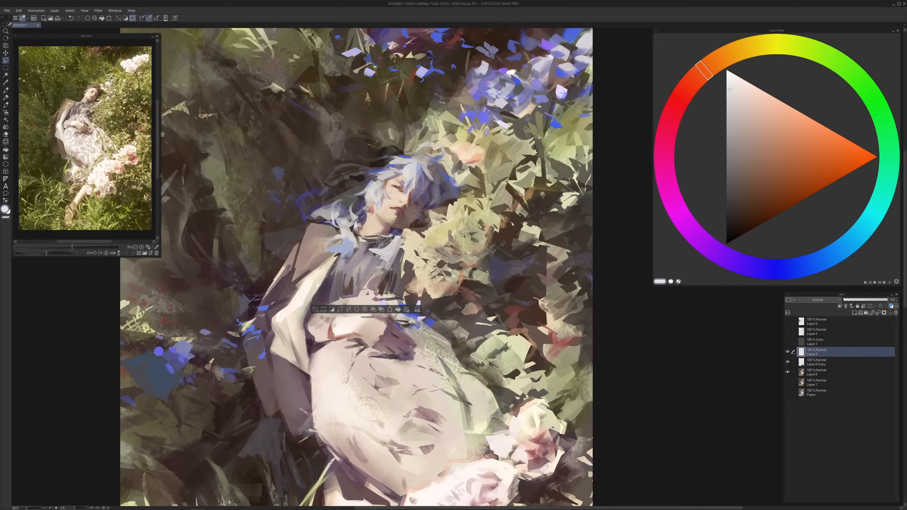
drag(337, 219, 345, 229)
drag(352, 242, 337, 252)
key(p)
key(ctrl+d)
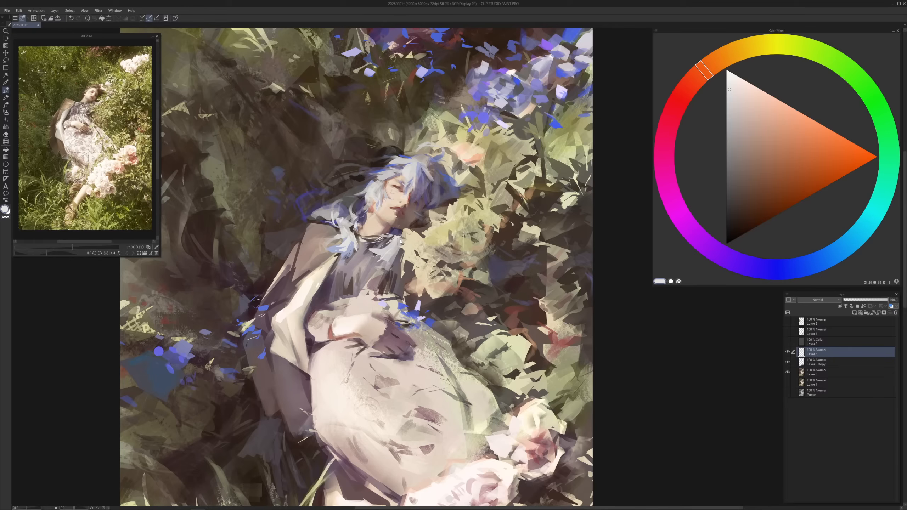
Refine the collar and bodice front beside the roses with sampled dark violet-blue, warm grey and pale yellow tones
alt+click(400, 242)
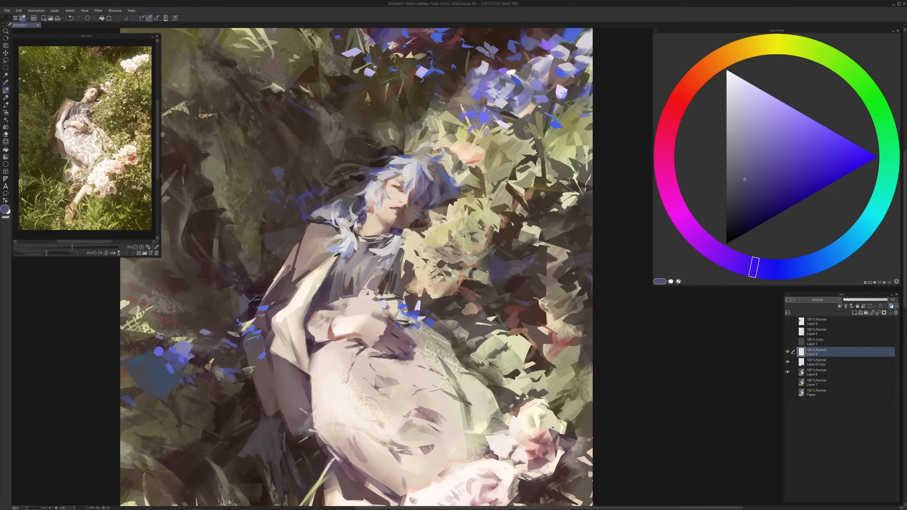
alt+click(389, 253)
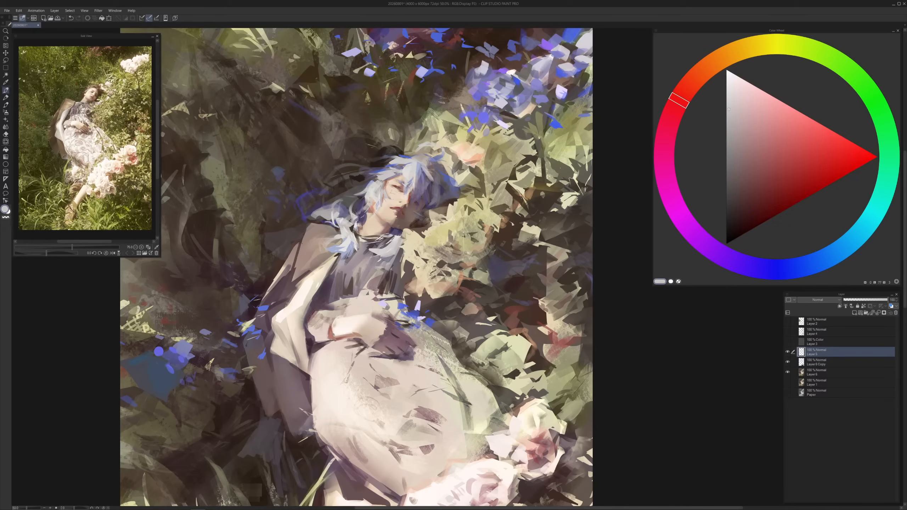
alt+click(397, 251)
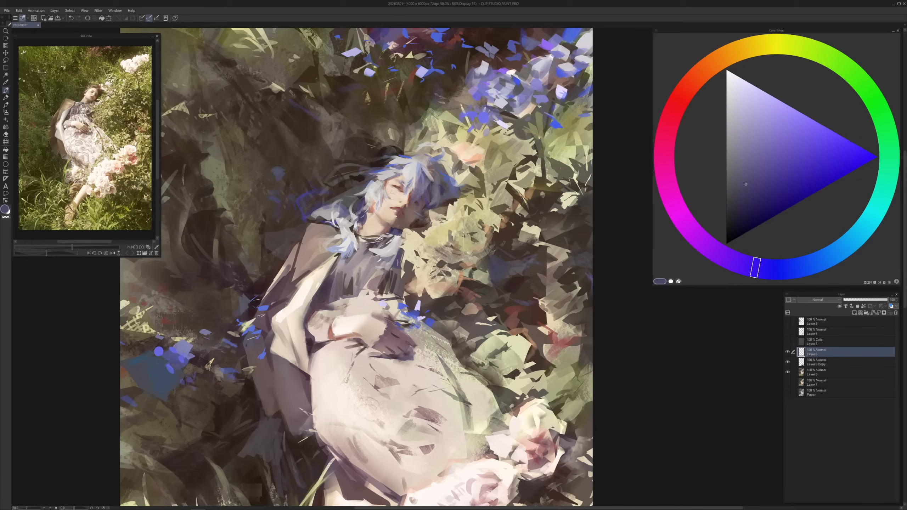
alt+click(399, 266)
drag(397, 269, 396, 295)
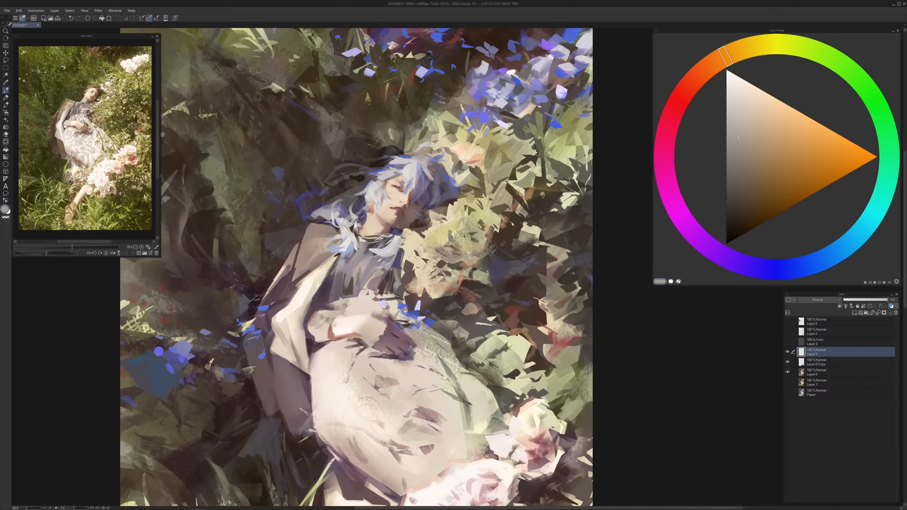
alt+click(405, 257)
alt+click(413, 256)
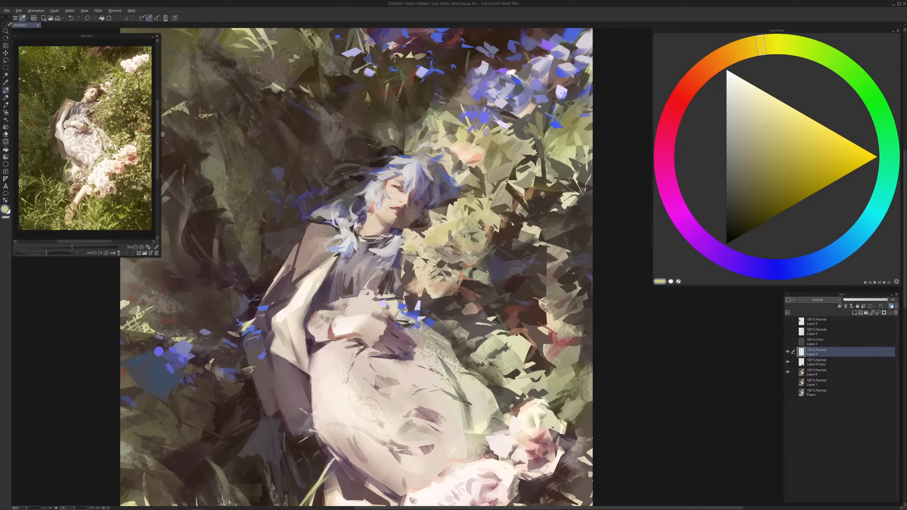
Sample pale warm yellow-beige tones from the leaves beside the figure's neck for touching up the area around the head
alt+click(414, 236)
alt+click(410, 236)
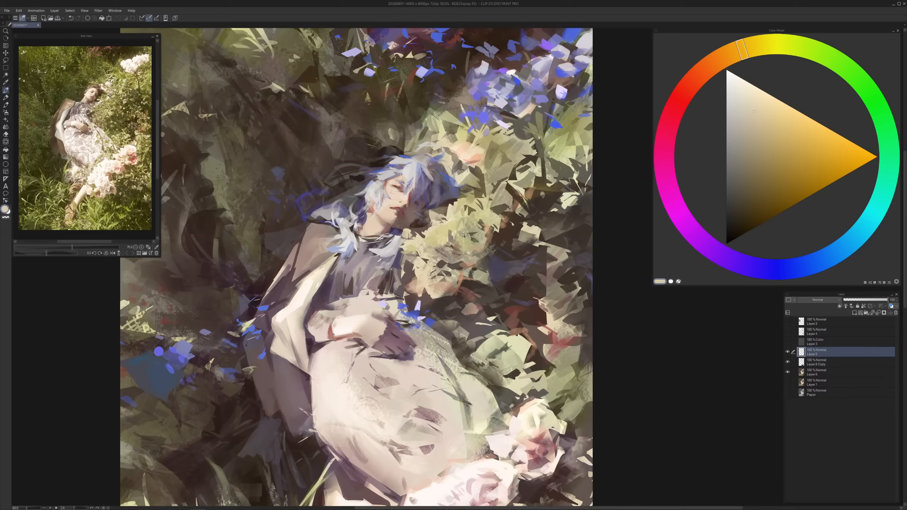
scroll(410, 396, down, 1)
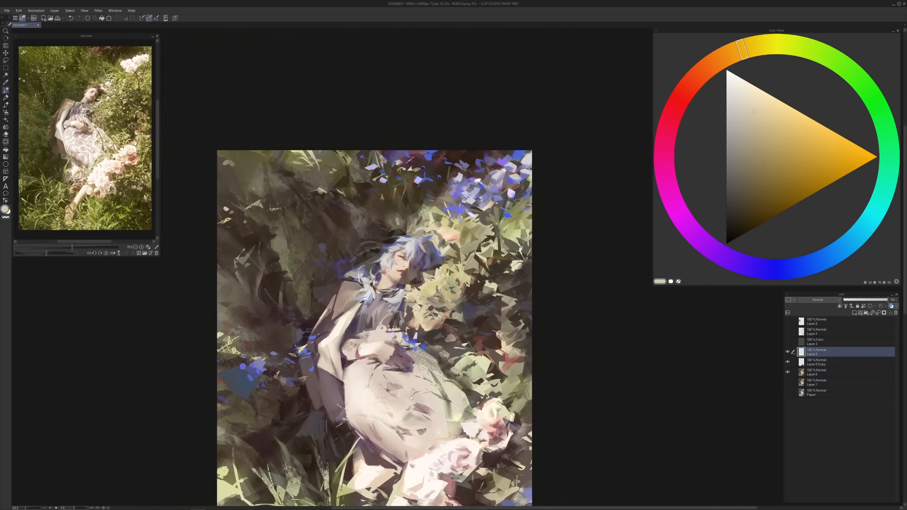
scroll(410, 396, up, 2)
drag(401, 154, 432, 245)
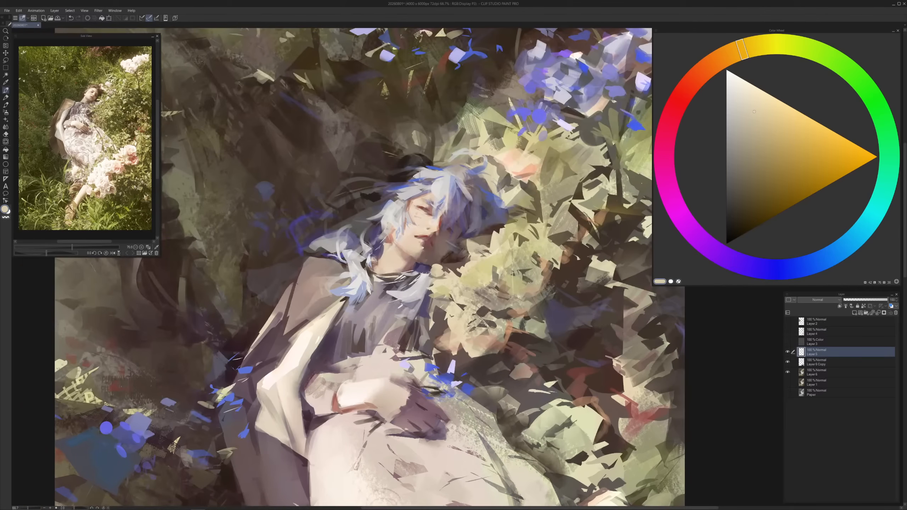
Refine the hair strands beside the figure's forehead and cheek with pale grey and medium blue sampled from the hair
alt+click(410, 194)
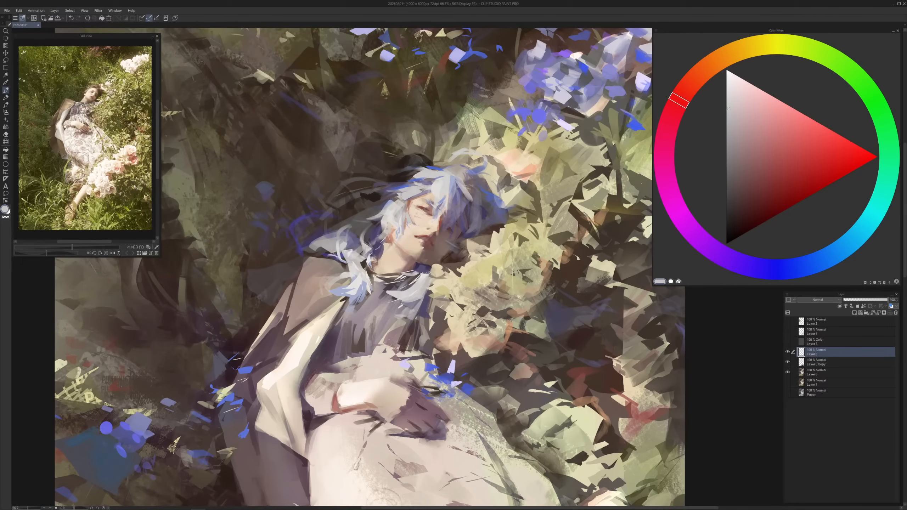
mouse_move(401, 196)
mouse_down()
mouse_move(406, 210)
mouse_move(393, 213)
mouse_up()
key(ctrl+z)
alt+click(389, 194)
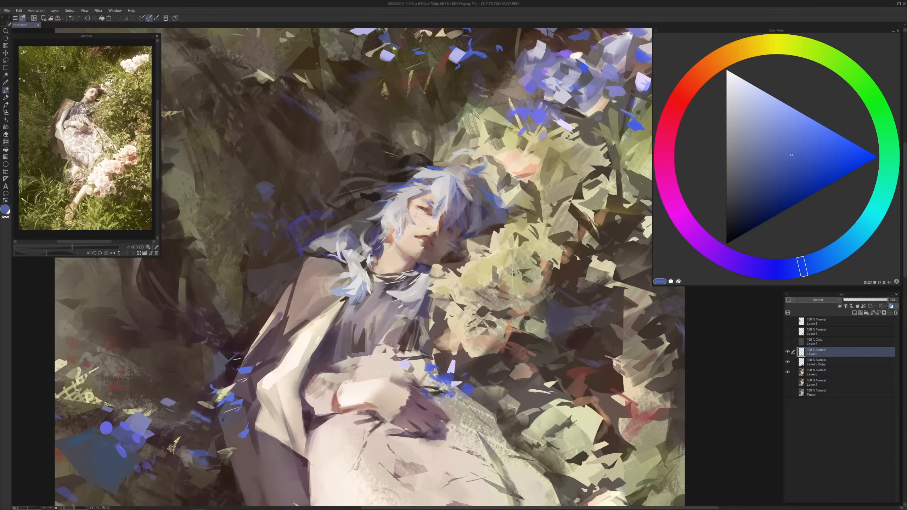
mouse_move(382, 200)
mouse_down()
mouse_move(410, 209)
mouse_move(393, 200)
mouse_up()
alt+click(392, 206)
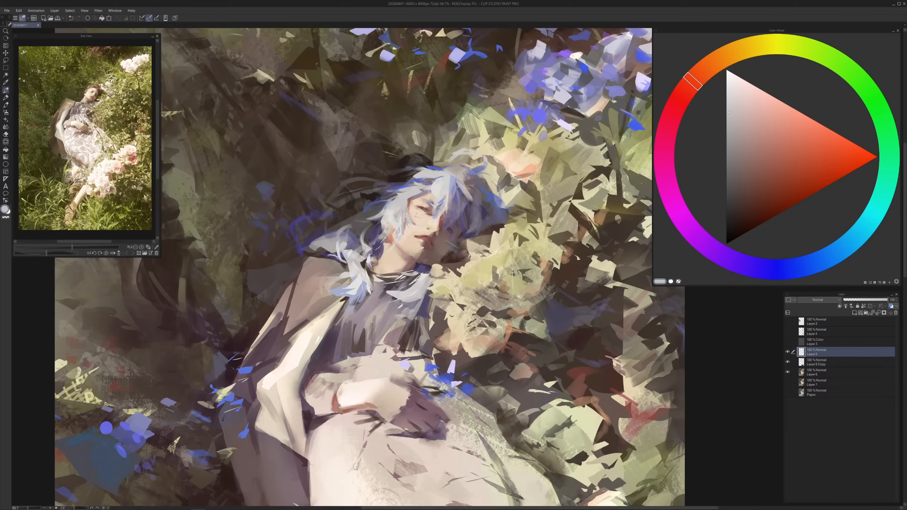
alt+click(396, 196)
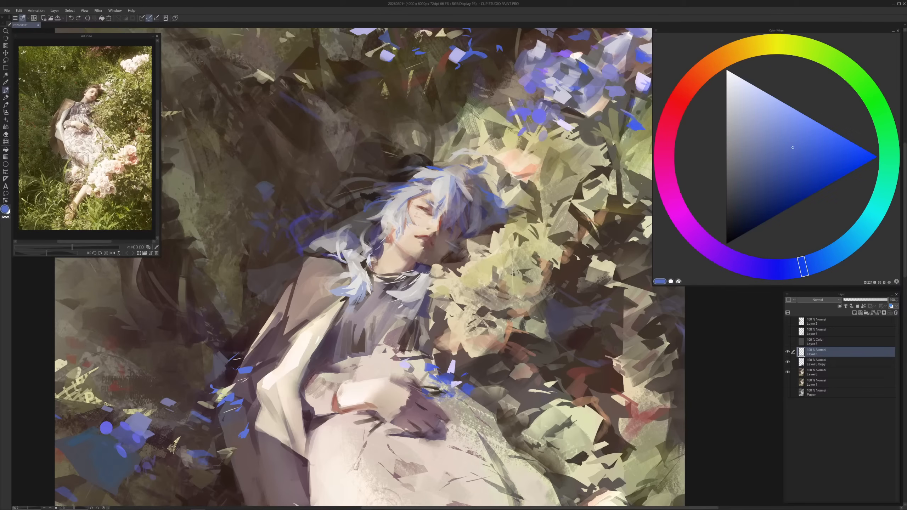
alt+click(402, 210)
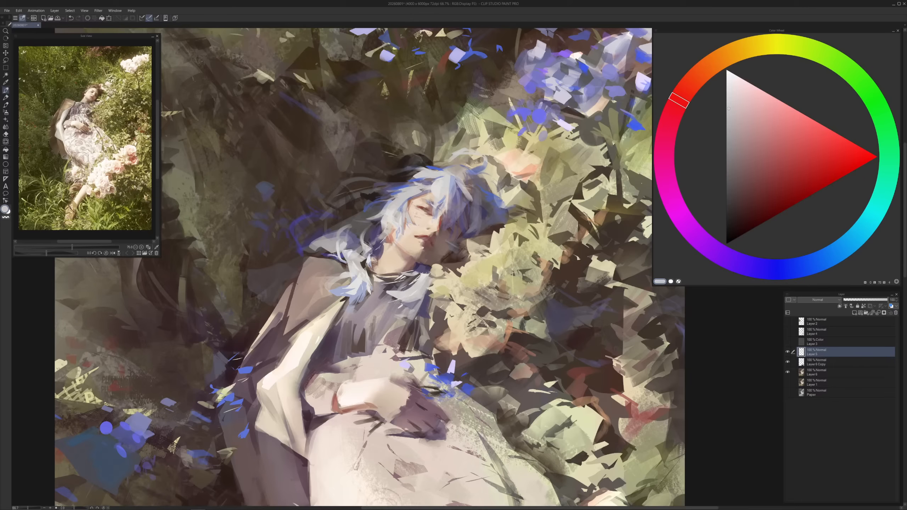
Touch up the face, lips and shaded hair using sampled beige skin, dark blue, pale and muted red-orange tones
alt+click(419, 211)
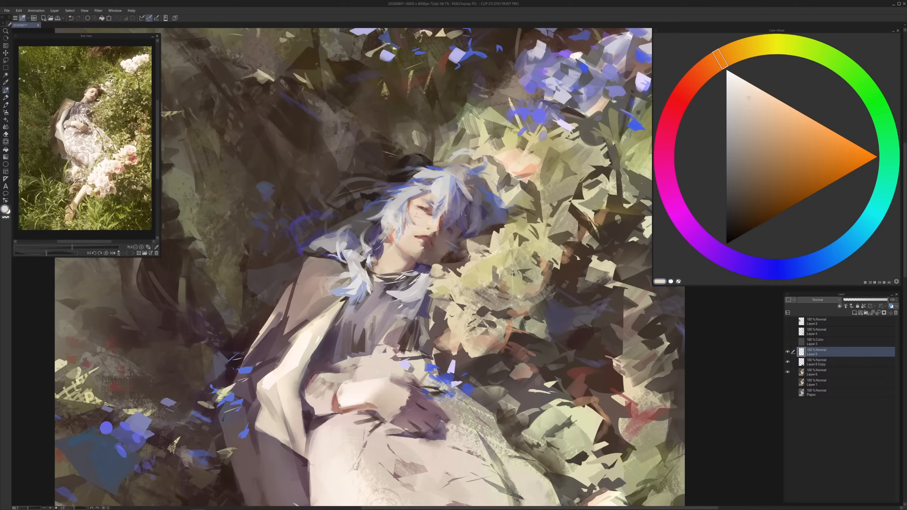
alt+click(488, 212)
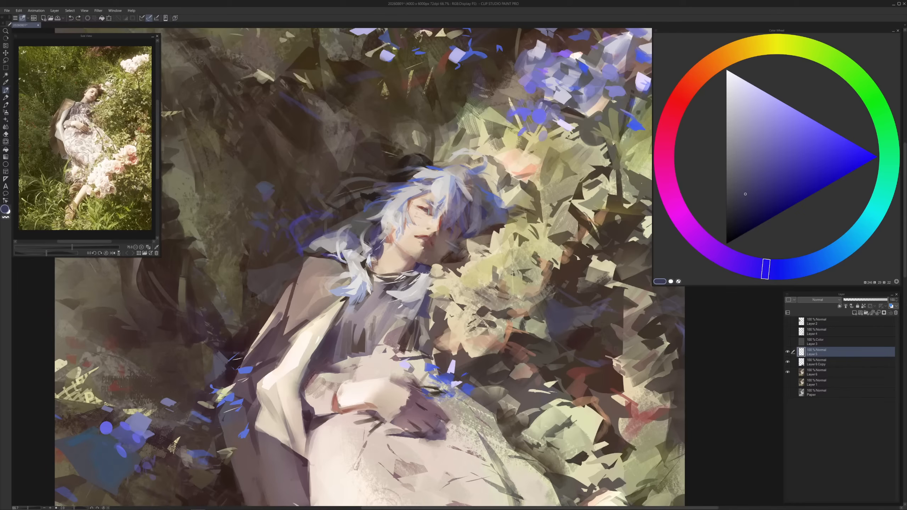
alt+click(432, 214)
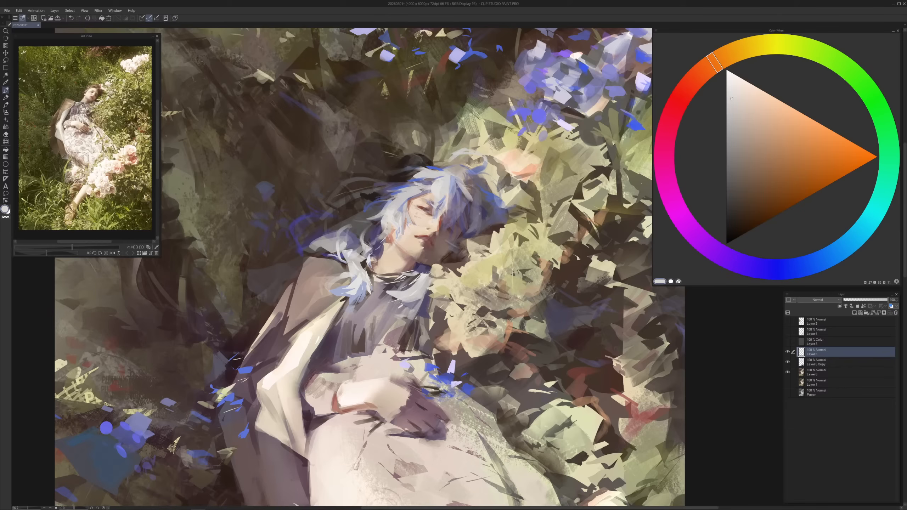
alt+click(415, 238)
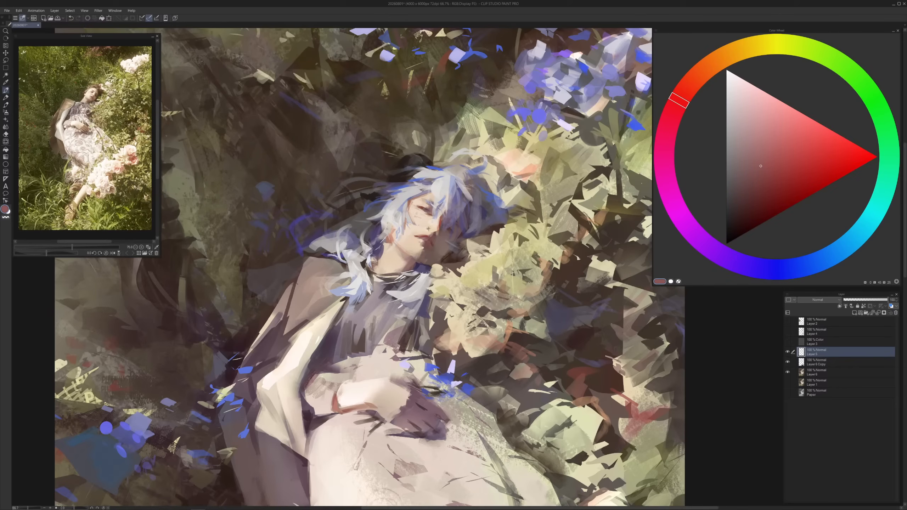
alt+click(417, 239)
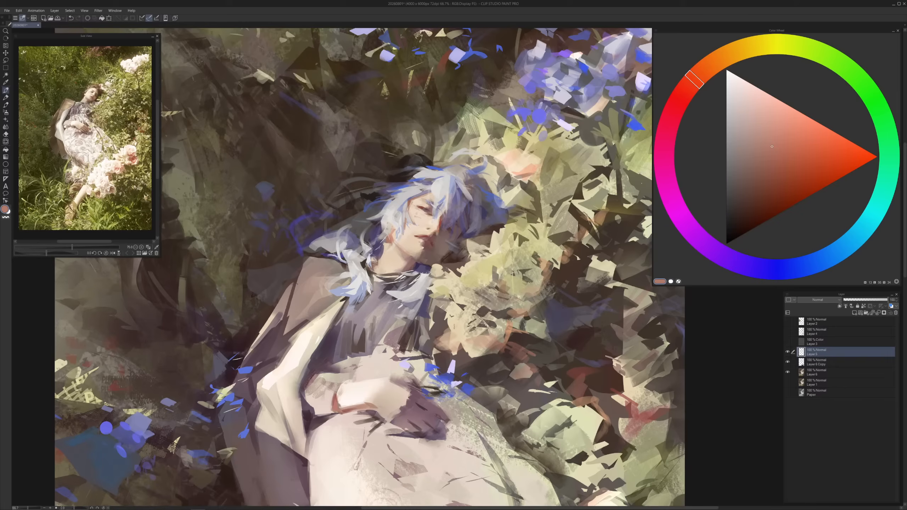
Choose an off-white with an orange hue and repaint the light lining of the cape beside the arm
key(ctrl+minus)
key(ctrl+minus)
scroll(396, 279, down, 3)
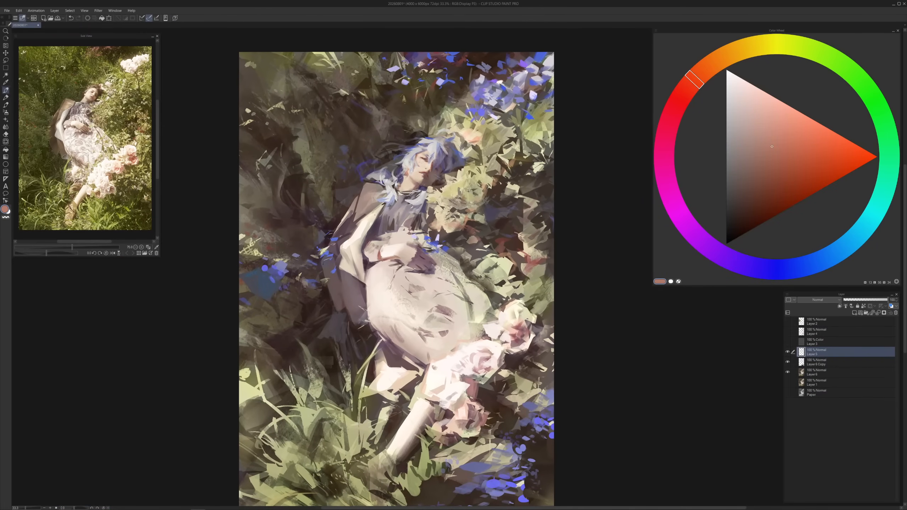
click(726, 56)
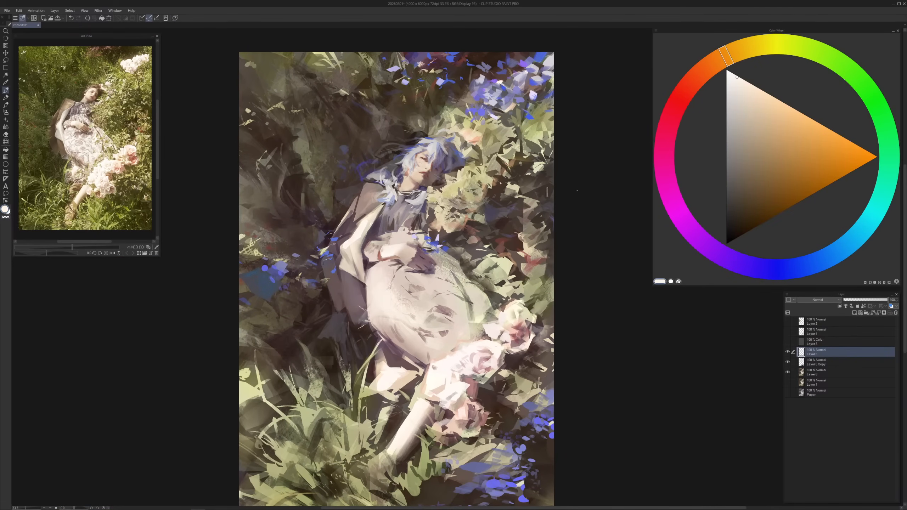
click(734, 90)
alt+click(357, 263)
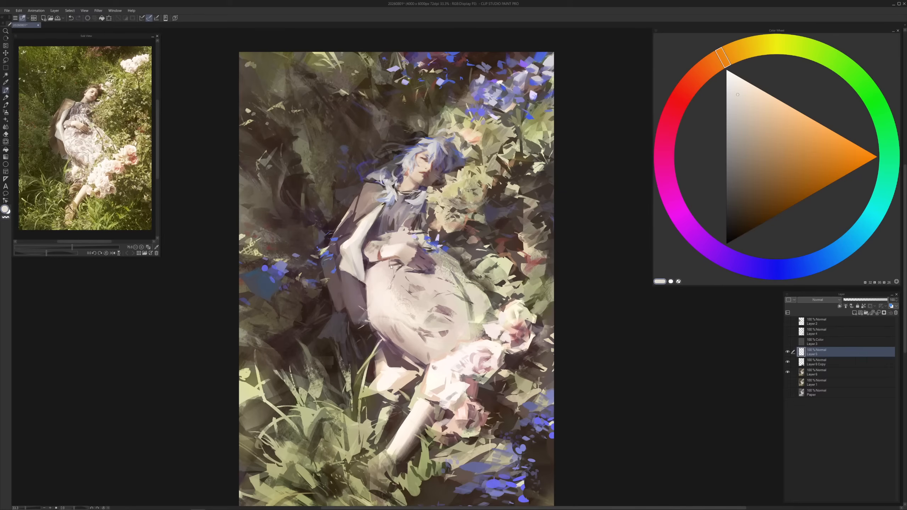
Merge the active layer down, lasso the cape beside the dress, and duplicate that area onto a new layer
key(ctrl+e)
key(l)
mouse_move(325, 268)
mouse_down()
mouse_move(334, 310)
mouse_move(369, 321)
mouse_up()
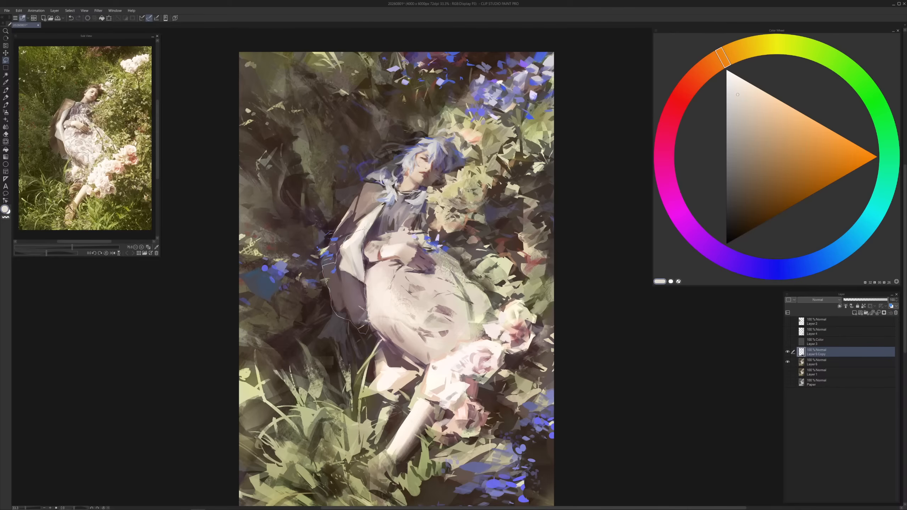
drag(364, 229, 365, 225)
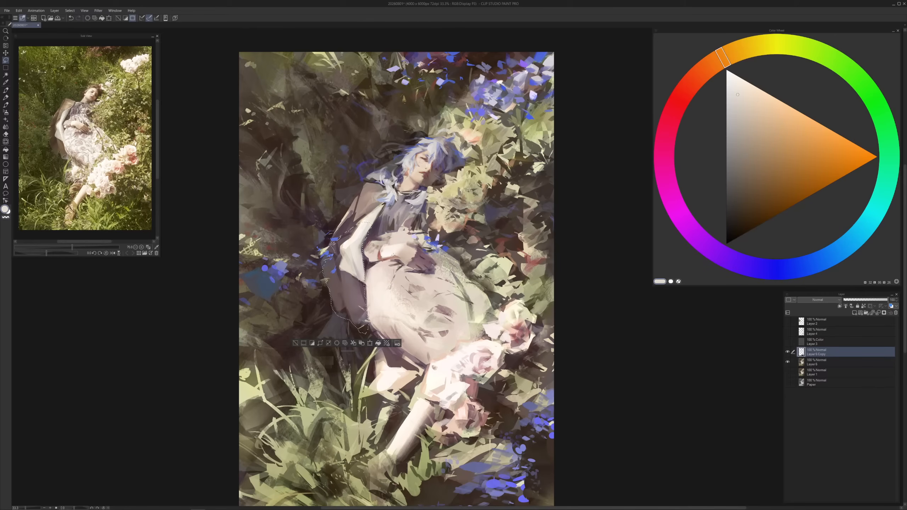
key(ctrl+c)
key(ctrl+v)
click(369, 343)
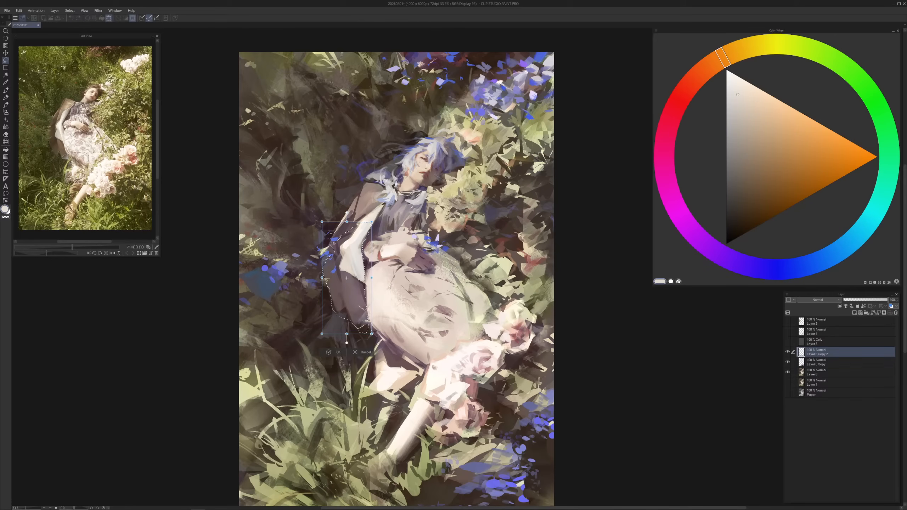
key(Return)
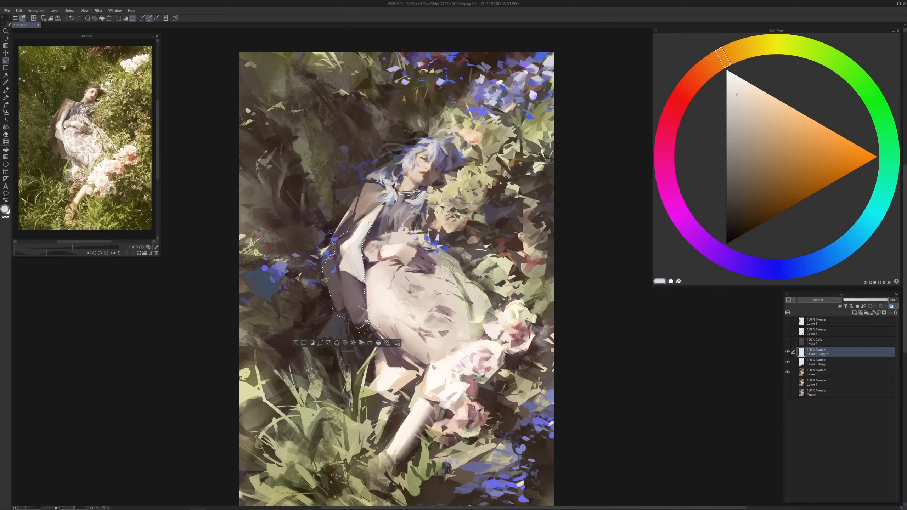
Merge the copied cape down, then slightly enlarge the selected cape area, shift it outward from the dress and deselect
key(ctrl+e)
key(ctrl+e)
key(ctrl+c)
key(ctrl+v)
click(370, 343)
mouse_move(378, 344)
mouse_down()
mouse_move(363, 335)
mouse_move(374, 330)
mouse_up()
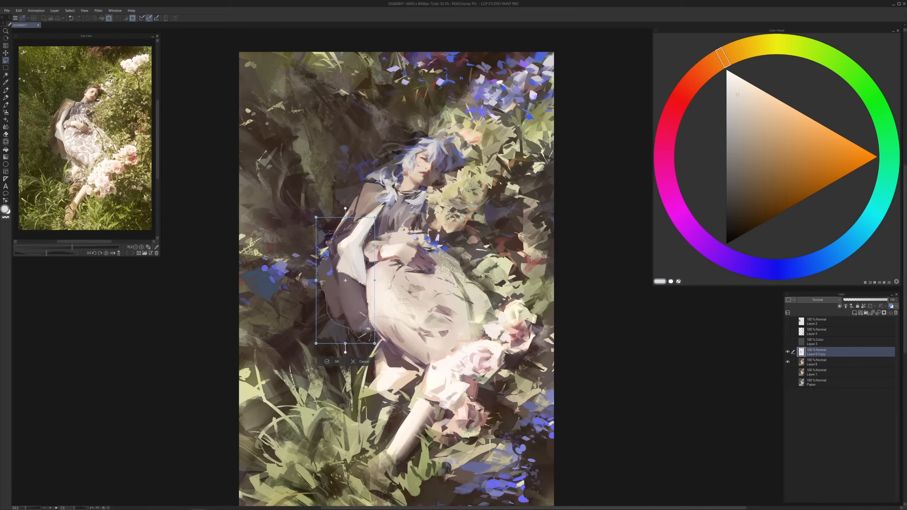
drag(345, 281, 344, 280)
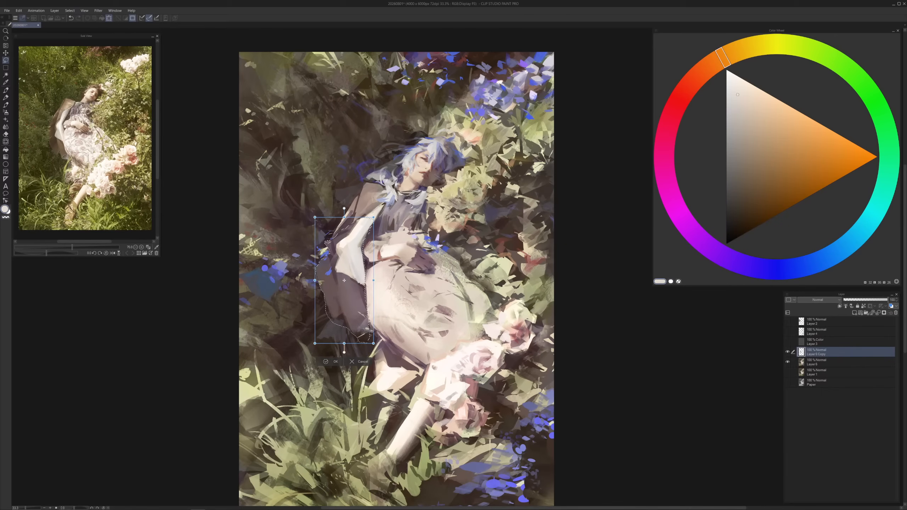
key(Return)
key(ctrl+d)
key(p)
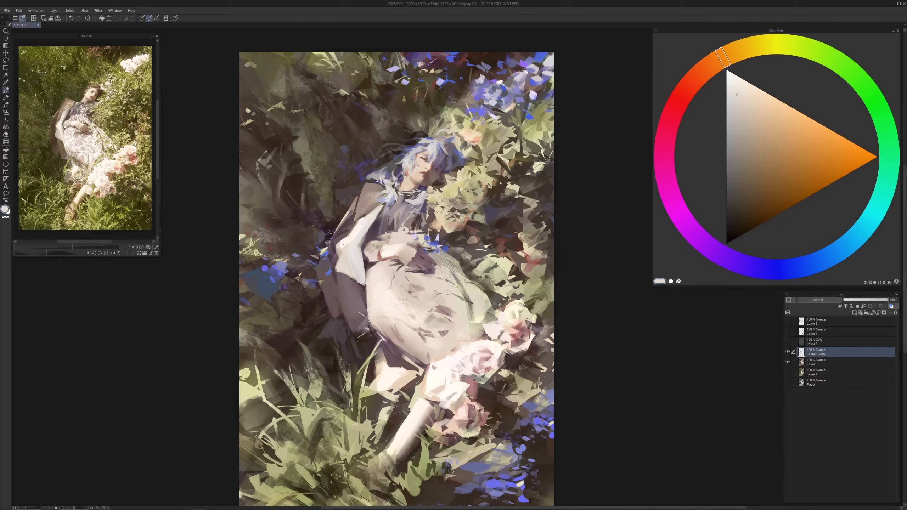
Lasso a small area at the cape's elbow fold, touch it up with sampled pale blue, and deselect
key(l)
drag(338, 239, 337, 240)
key(ctrl+z)
key(p)
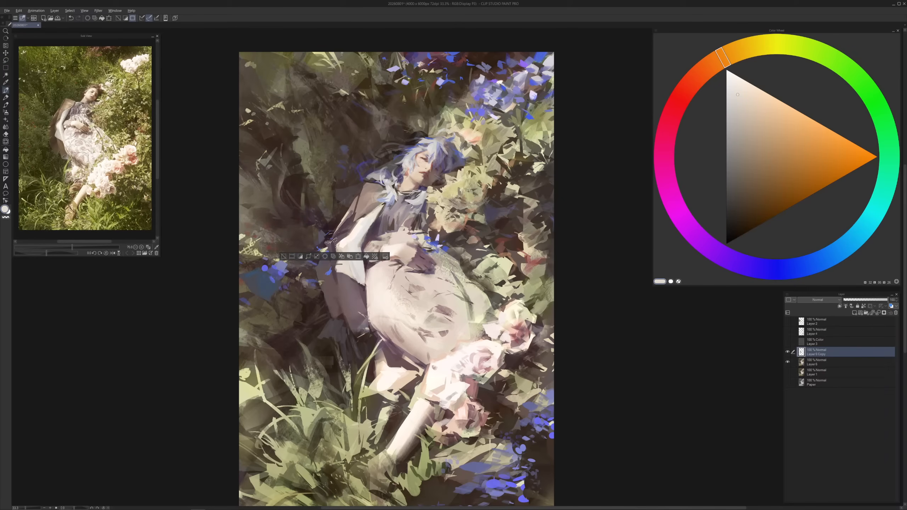
alt+click(335, 241)
drag(342, 231, 341, 245)
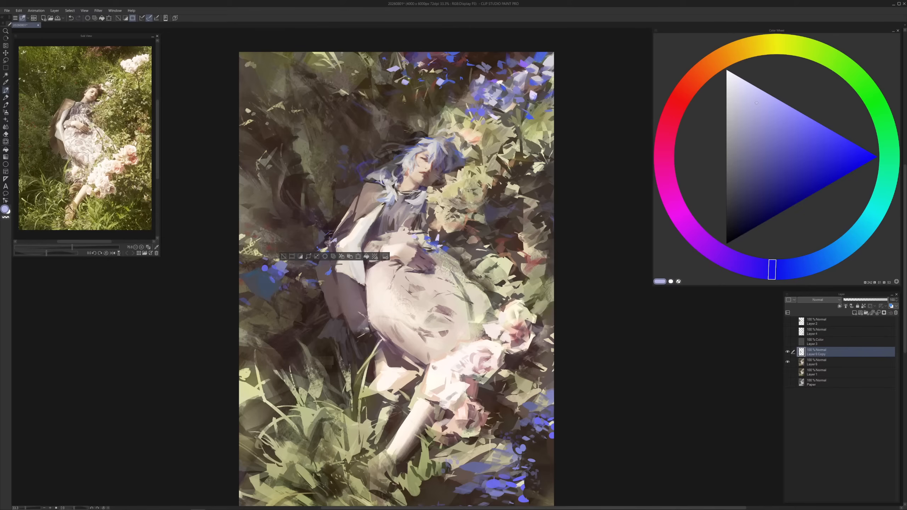
key(ctrl+d)
Refine the cape's outer edge and shoulder with sampled blue, muted purple, light brown and dark brown tones
alt+click(346, 250)
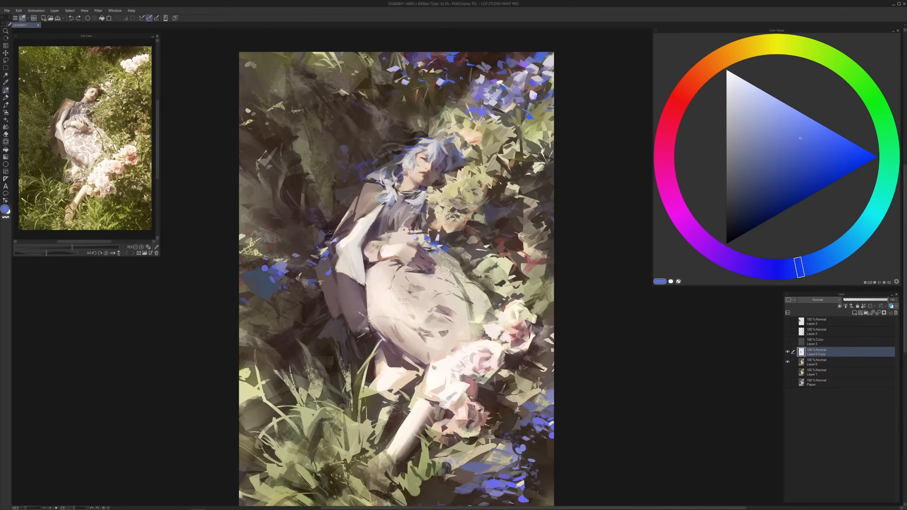
alt+click(329, 238)
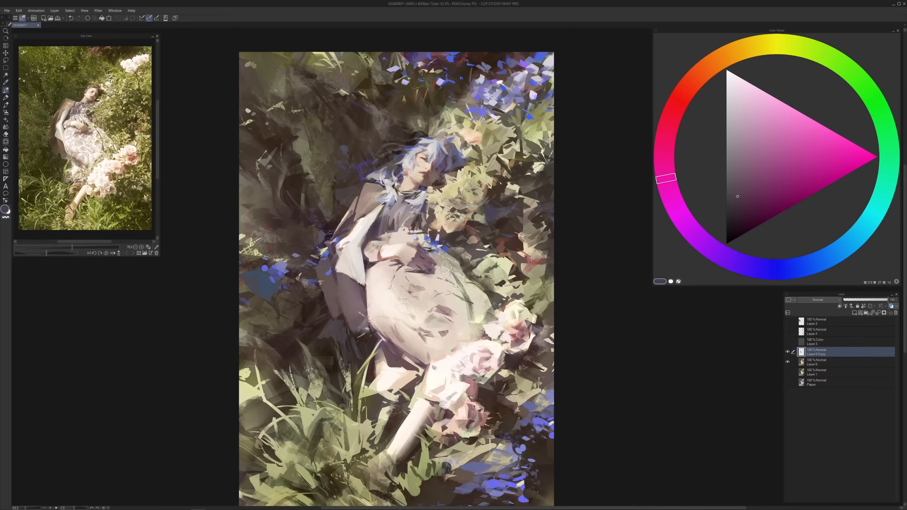
alt+click(329, 238)
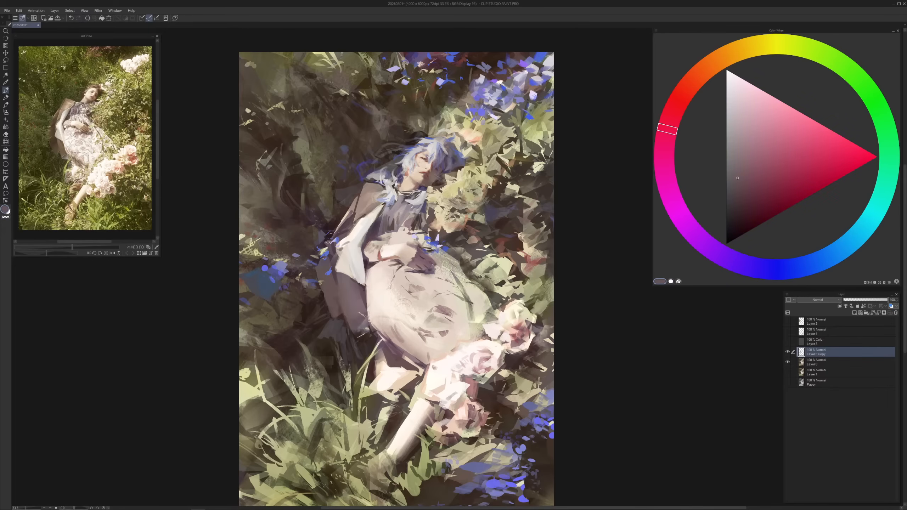
mouse_move(356, 213)
mouse_down()
mouse_move(347, 230)
mouse_move(353, 225)
mouse_up()
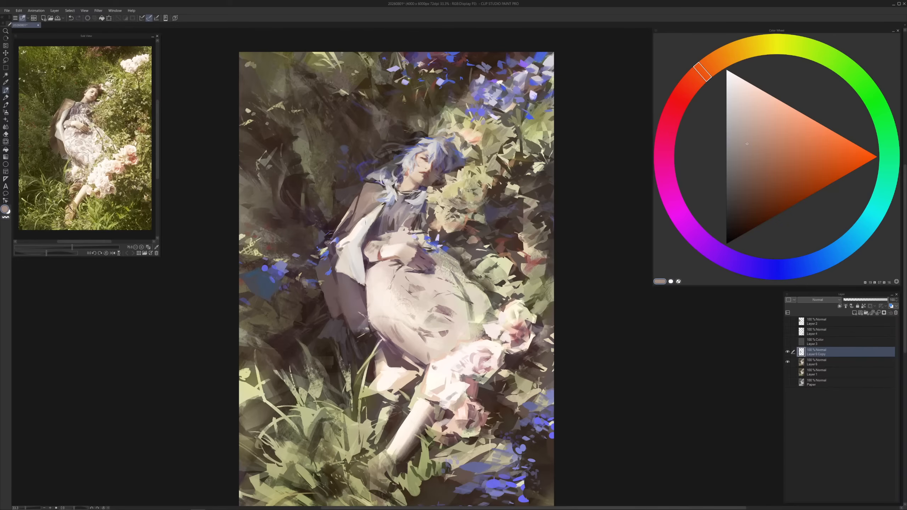
alt+click(365, 204)
alt+click(362, 187)
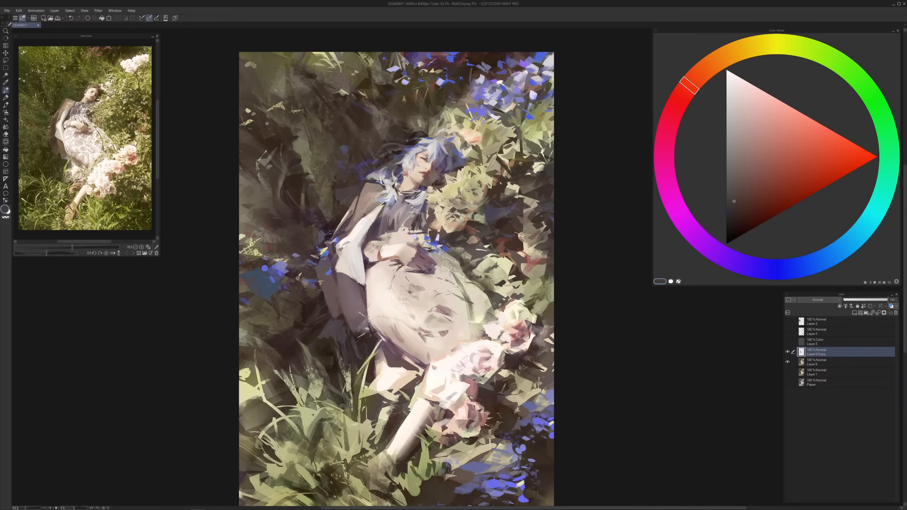
Refine the dark background above the figure's hair with a deep red and sampled dark brown and grey-brown tones
alt+click(411, 135)
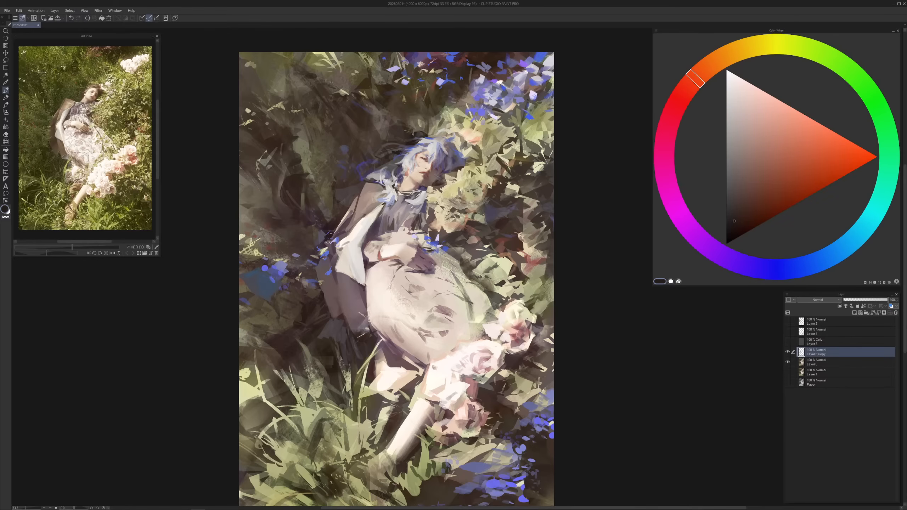
drag(397, 185, 355, 215)
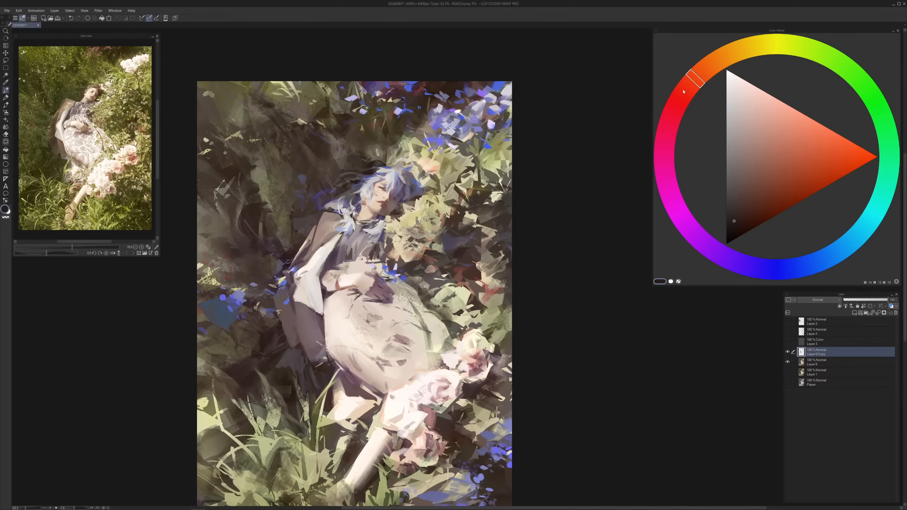
drag(683, 91, 680, 101)
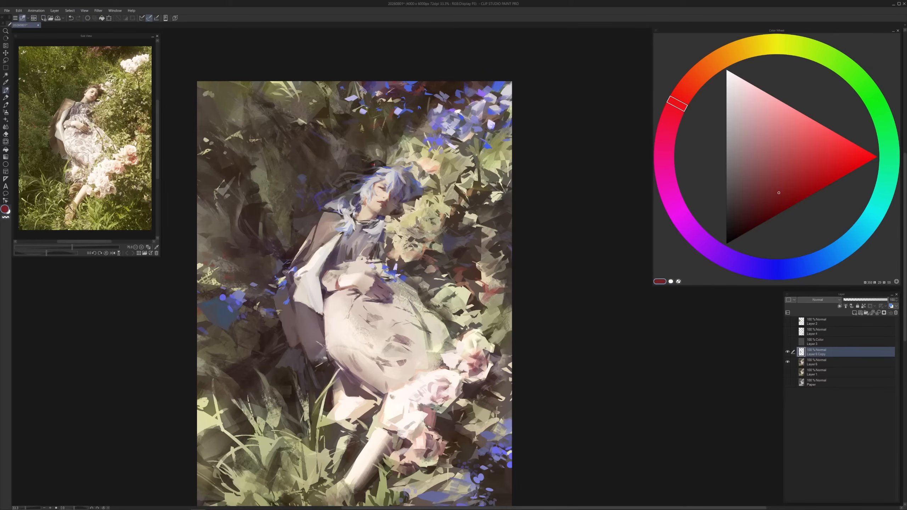
alt+click(370, 164)
alt+click(374, 165)
alt+click(373, 164)
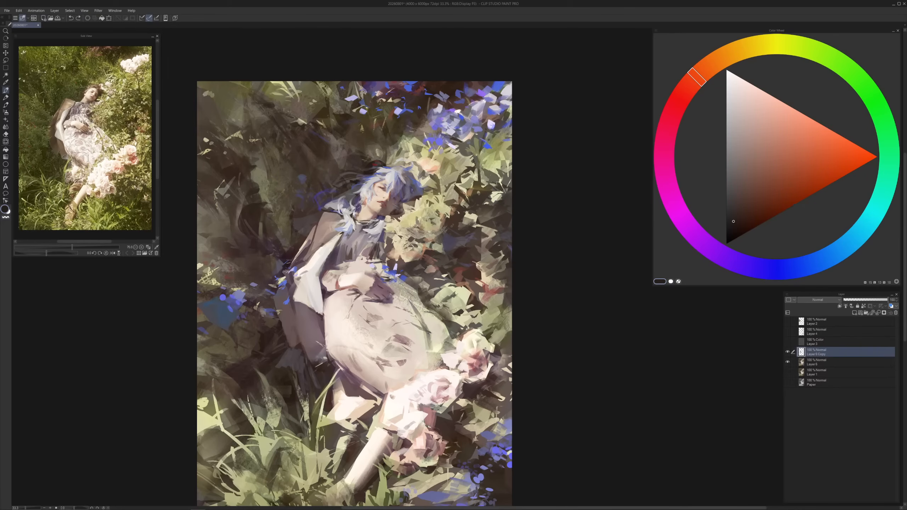
alt+click(379, 153)
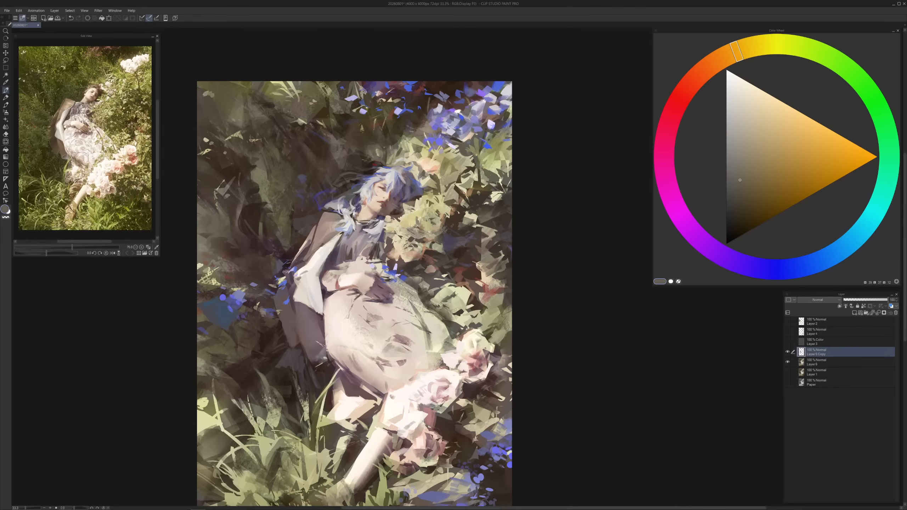
alt+click(363, 166)
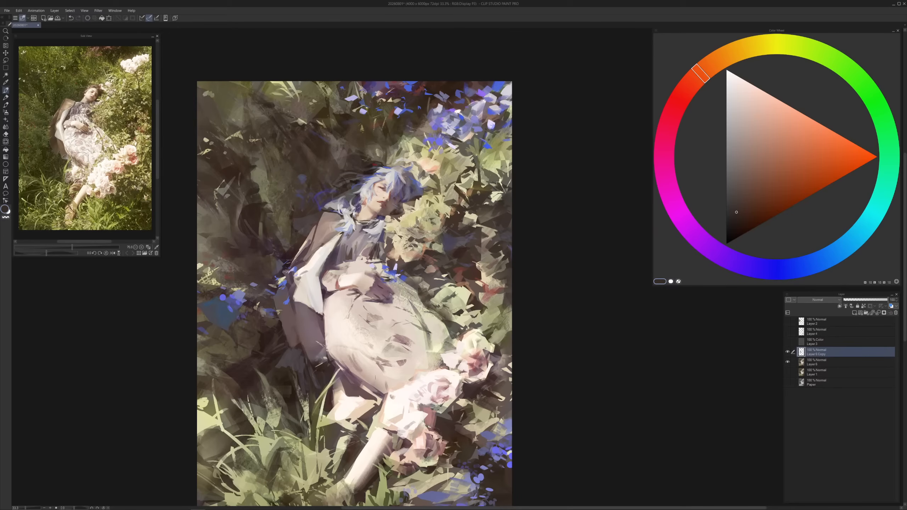
Touch up the crown of the hair with sampled pale grey and muted blue
alt+click(395, 175)
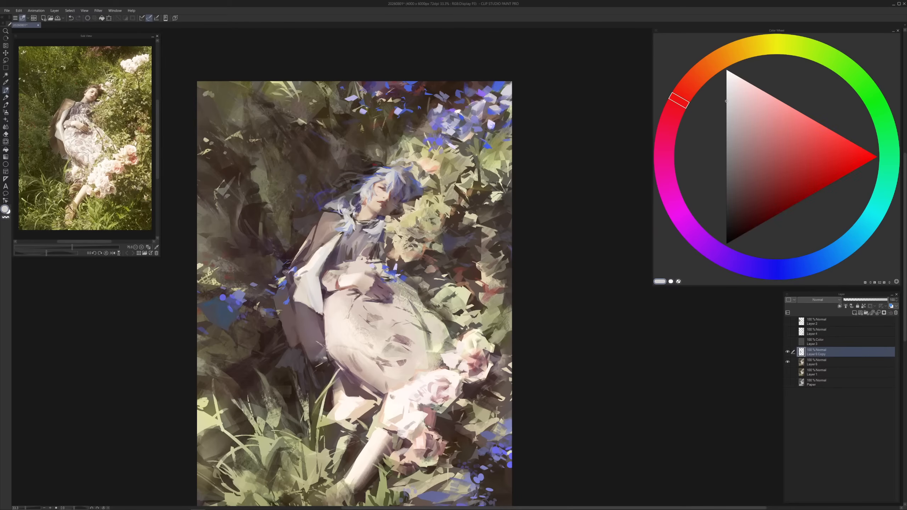
alt+click(397, 160)
drag(392, 165, 401, 161)
alt+click(401, 173)
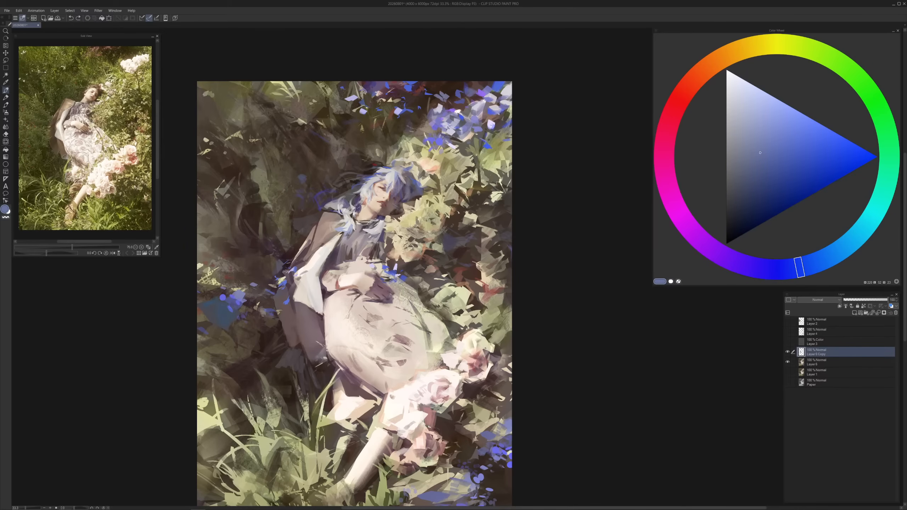
Refine the hair's outer edge beside the peach flower with sampled muted tan and dark brown
alt+click(421, 168)
alt+click(418, 167)
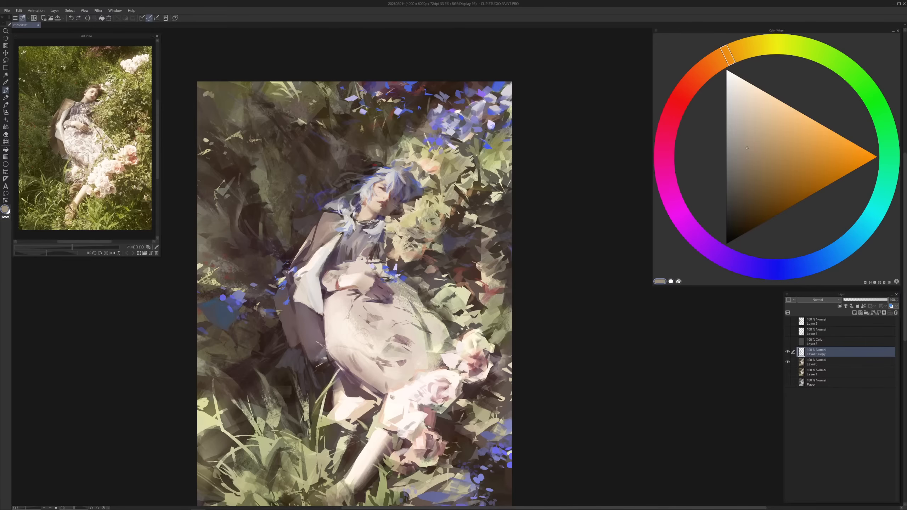
alt+click(423, 173)
alt+click(424, 173)
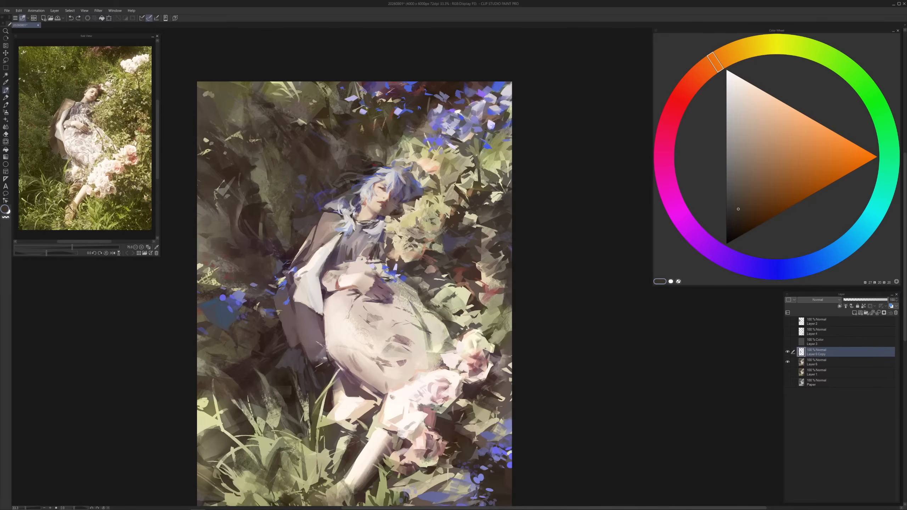
drag(419, 171, 418, 187)
Rework the blue flowers and foliage in the painting's lower-right area with sampled blue and dark brown, adding olive-green leaf strokes at the corner
scroll(417, 367, down, 2)
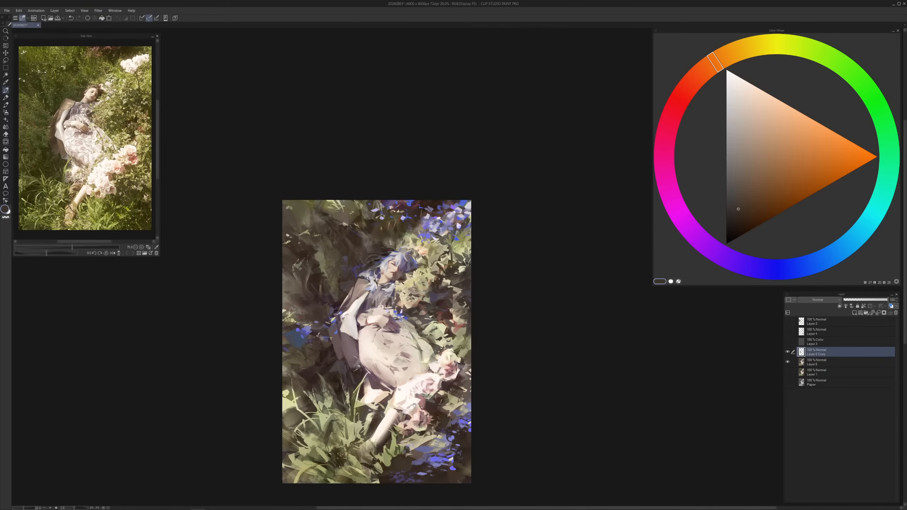
drag(399, 413, 370, 292)
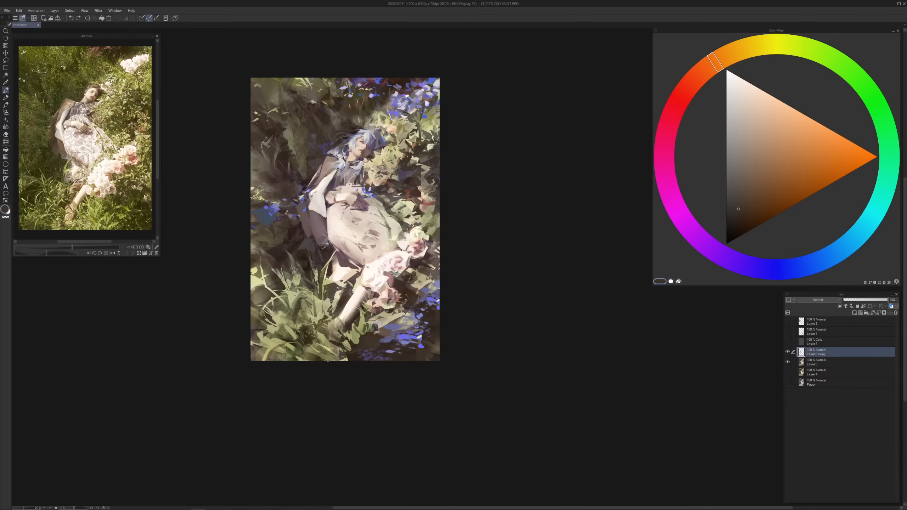
drag(323, 370, 315, 379)
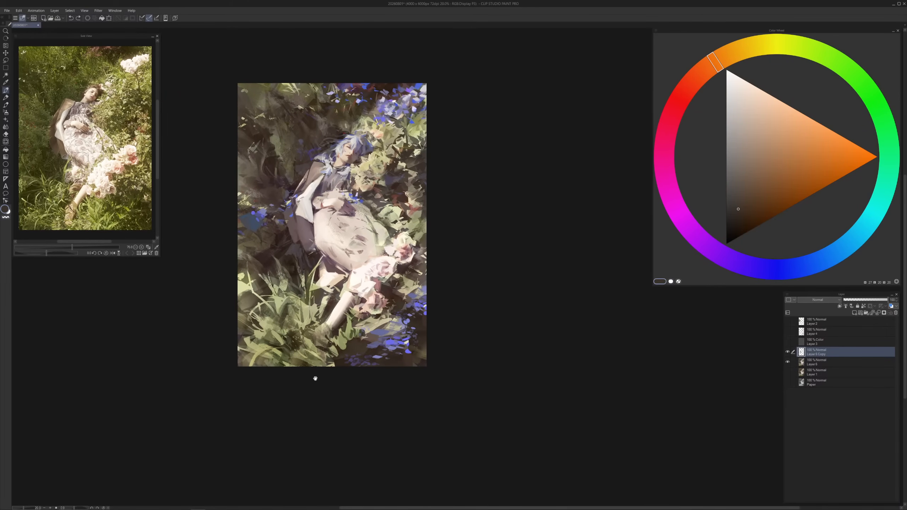
alt+click(392, 342)
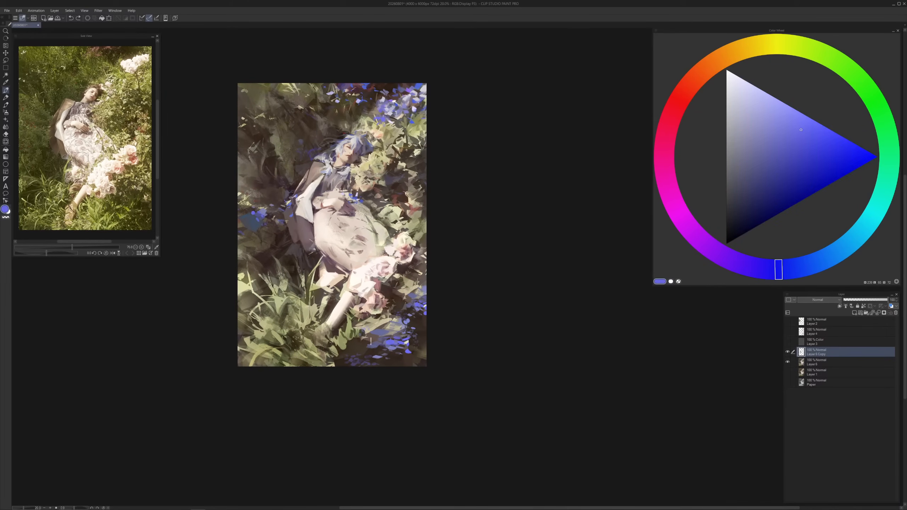
alt+click(360, 348)
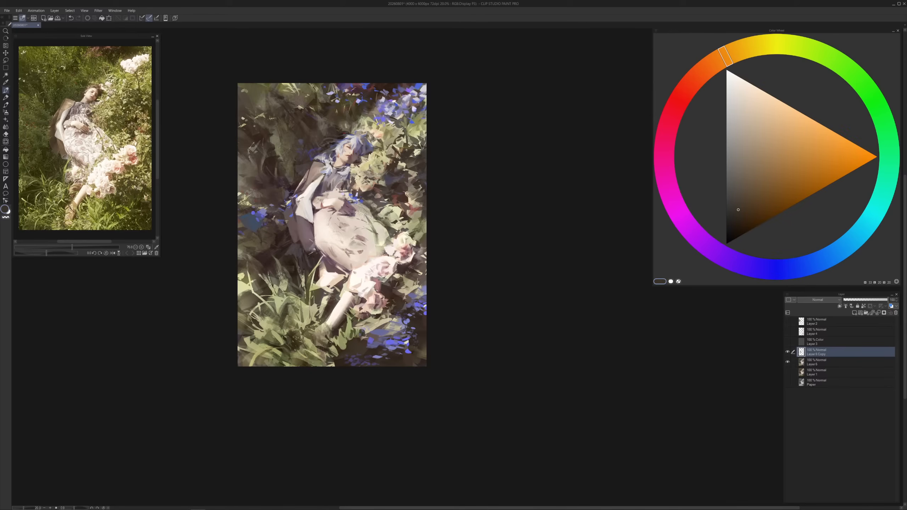
alt+click(346, 342)
mouse_move(344, 347)
mouse_down()
mouse_move(350, 359)
mouse_move(357, 342)
mouse_up()
mouse_move(409, 367)
mouse_down()
mouse_move(425, 349)
mouse_move(405, 376)
mouse_move(407, 357)
mouse_up()
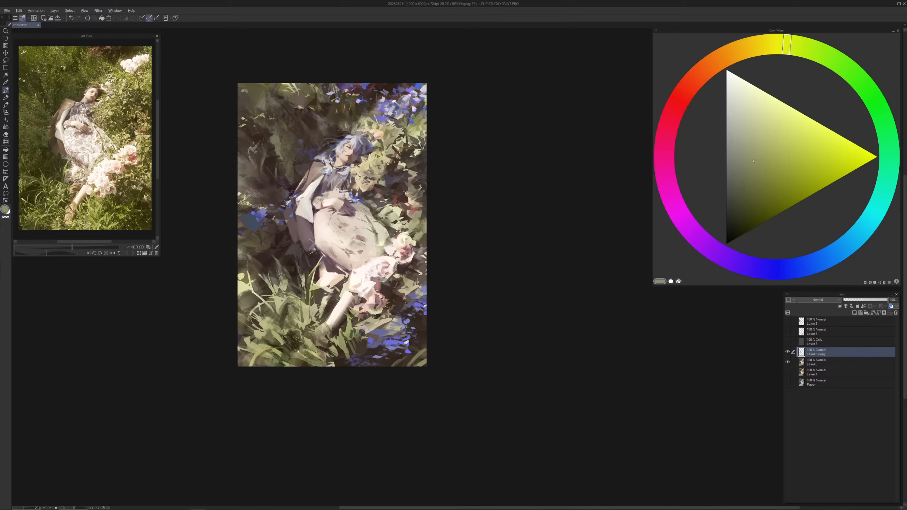
Break up the grass in the painting's lower-left area with sampled dark olive and dark brown strokes
alt+click(293, 351)
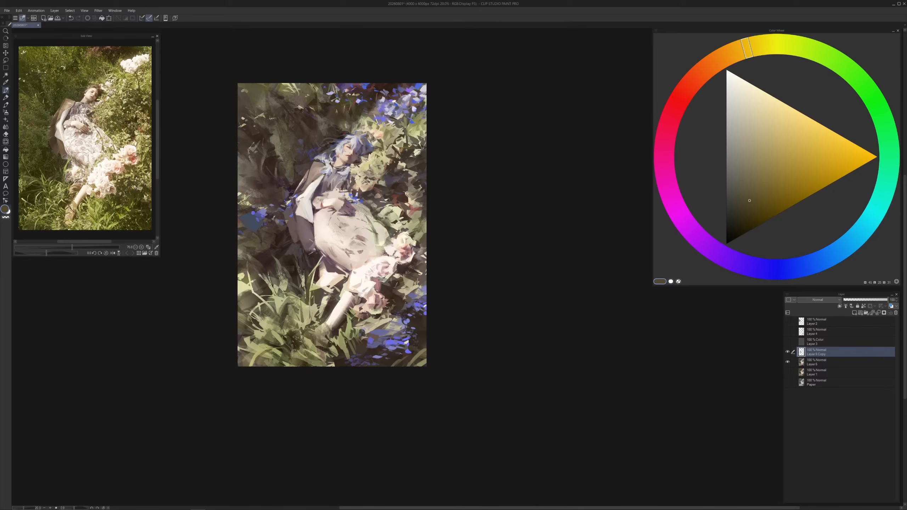
alt+click(288, 327)
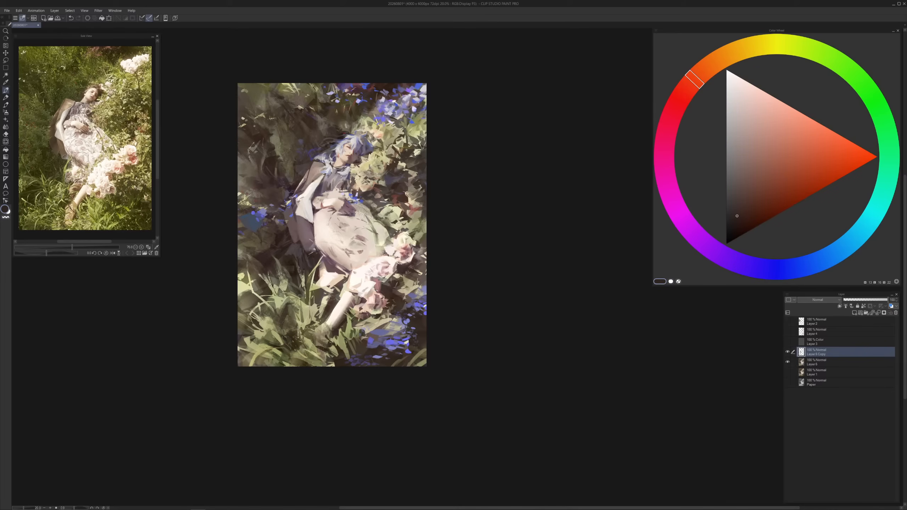
drag(265, 324, 255, 325)
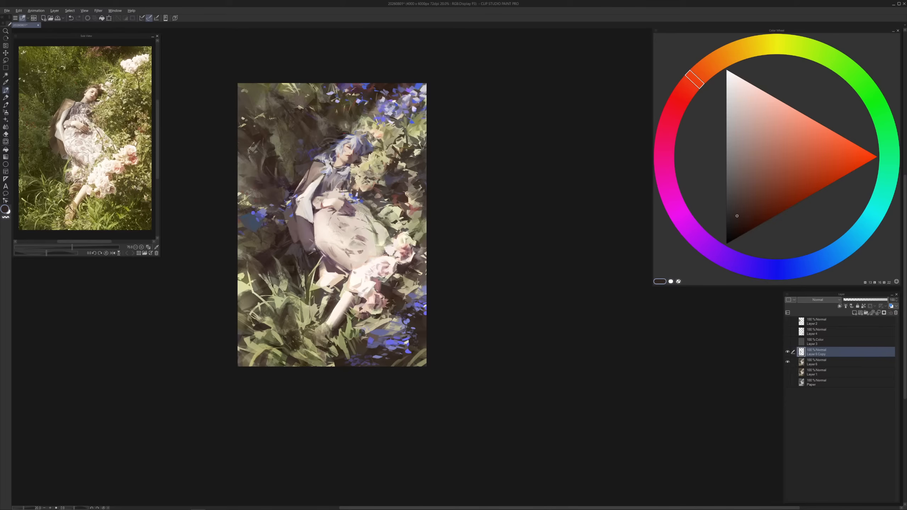
alt+click(365, 98)
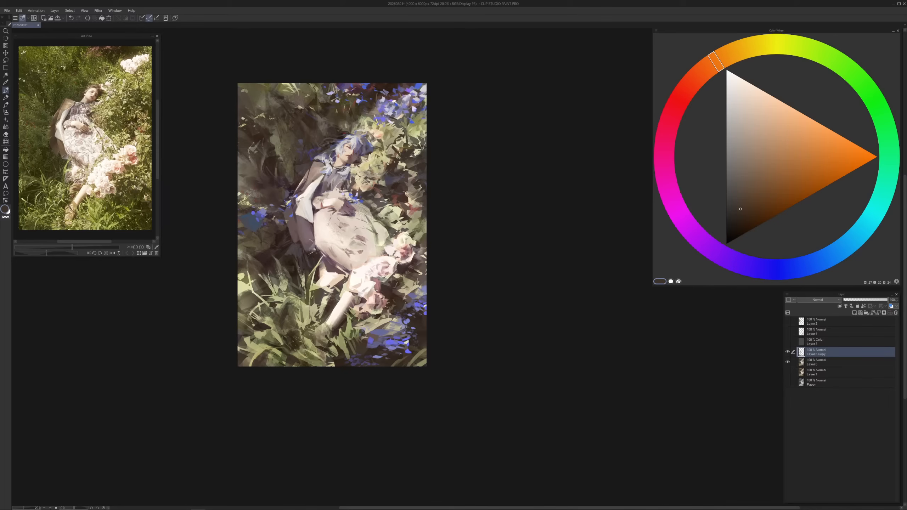
Paint pale yellow-green grass blades in the lower-left grass and shape the gaps toward the leg with sampled grey-brown and dark brown
alt+click(276, 303)
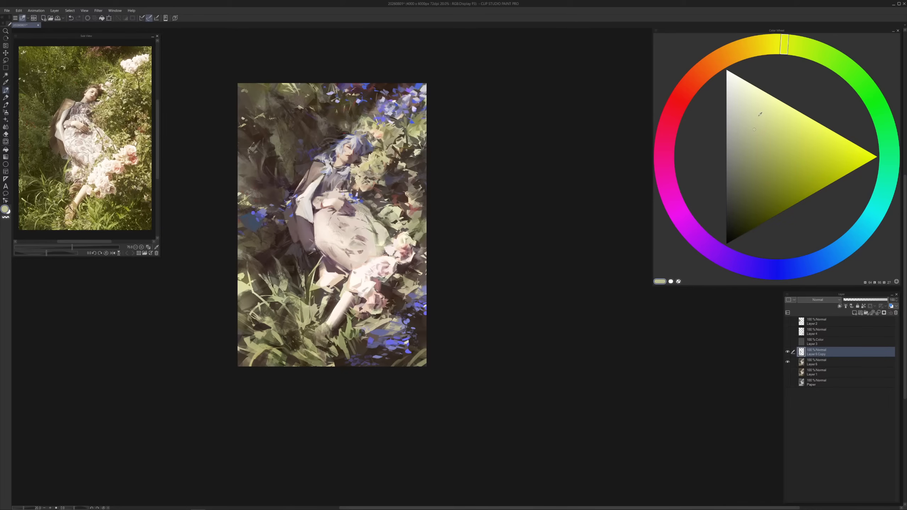
click(749, 101)
drag(272, 325, 280, 320)
alt+click(315, 304)
drag(304, 308, 304, 318)
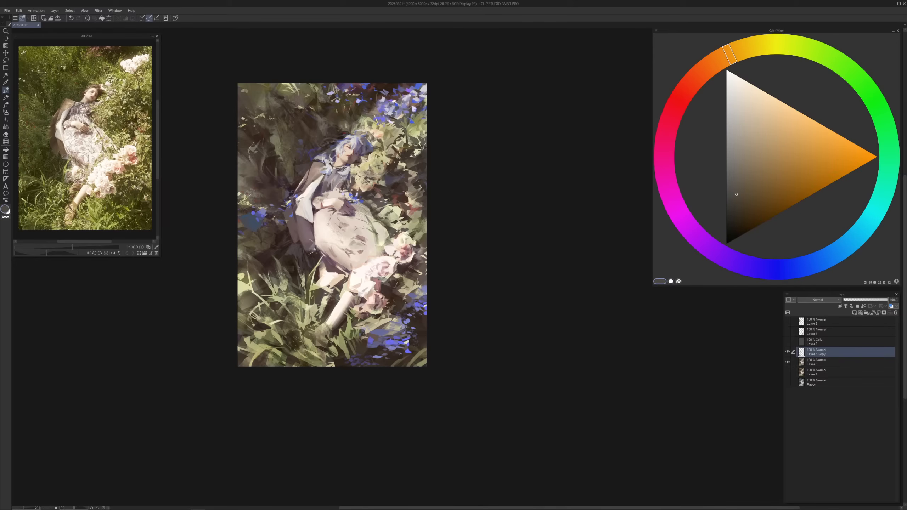
alt+click(289, 336)
drag(325, 312, 317, 324)
alt+click(330, 314)
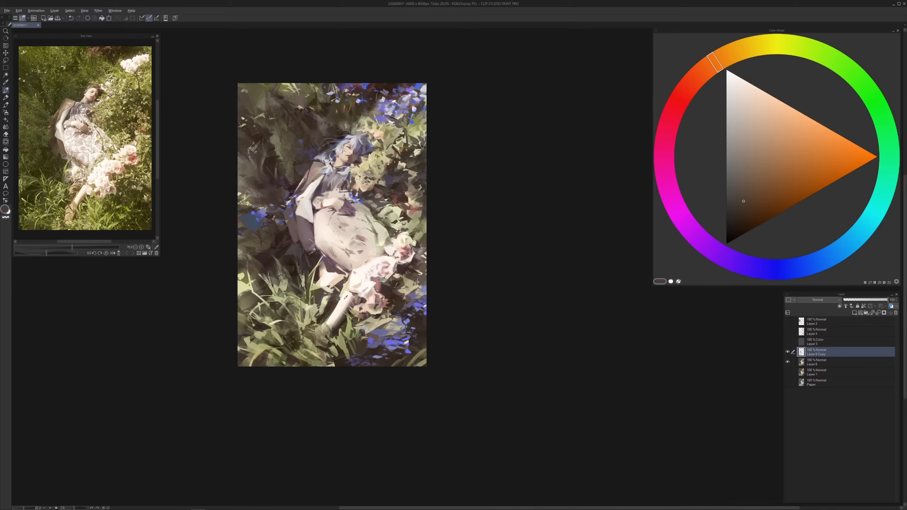
Warm the lower leg below the roses with a light peach tone mixed from its sampled highlight
alt+click(346, 296)
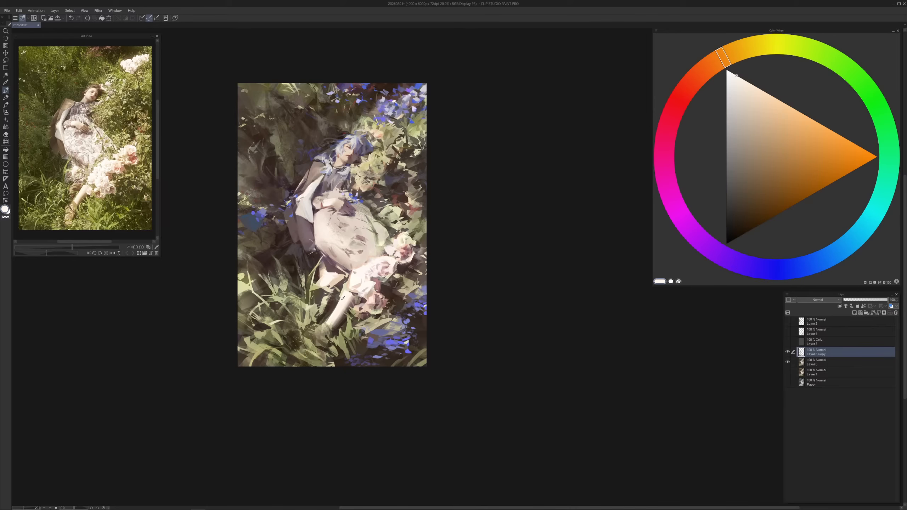
click(779, 105)
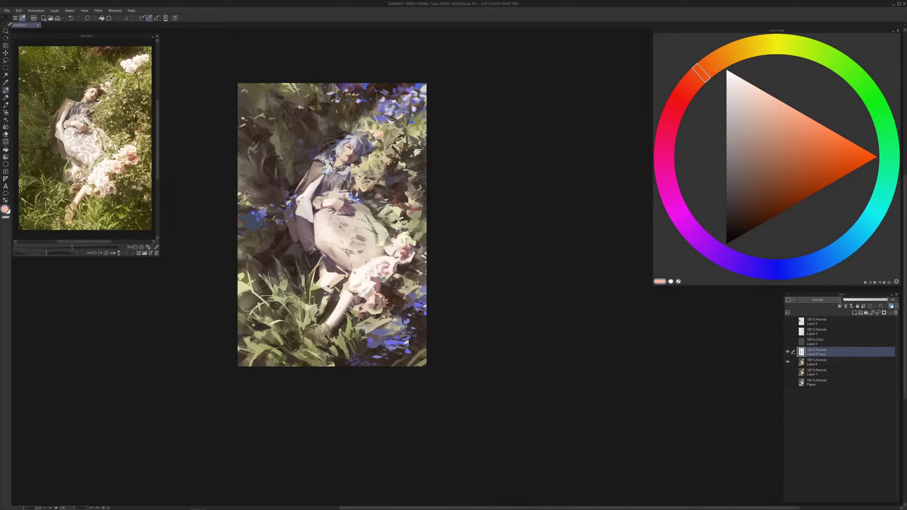
drag(337, 295, 342, 307)
Refine the foot and the grass around it with sampled ochre, yellow-green, muted brown and pale cream tones
alt+click(323, 329)
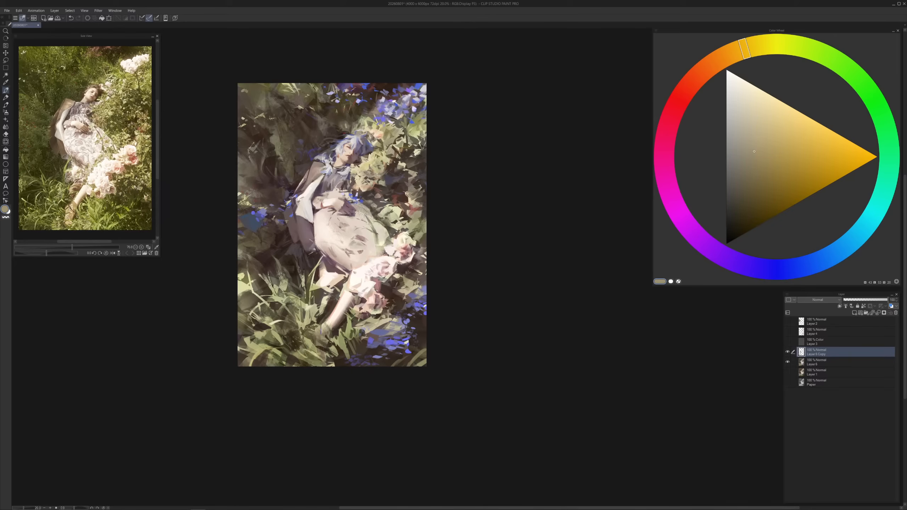
alt+click(325, 330)
alt+click(334, 334)
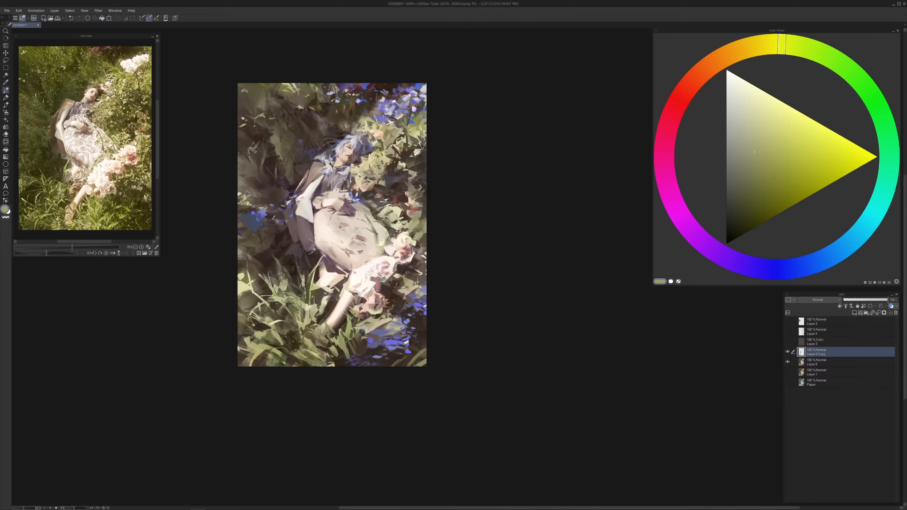
alt+click(334, 327)
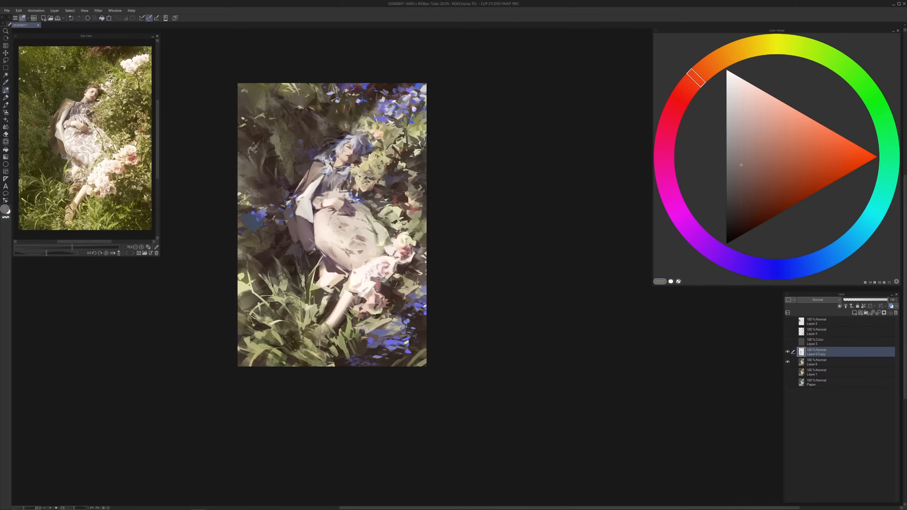
alt+click(318, 343)
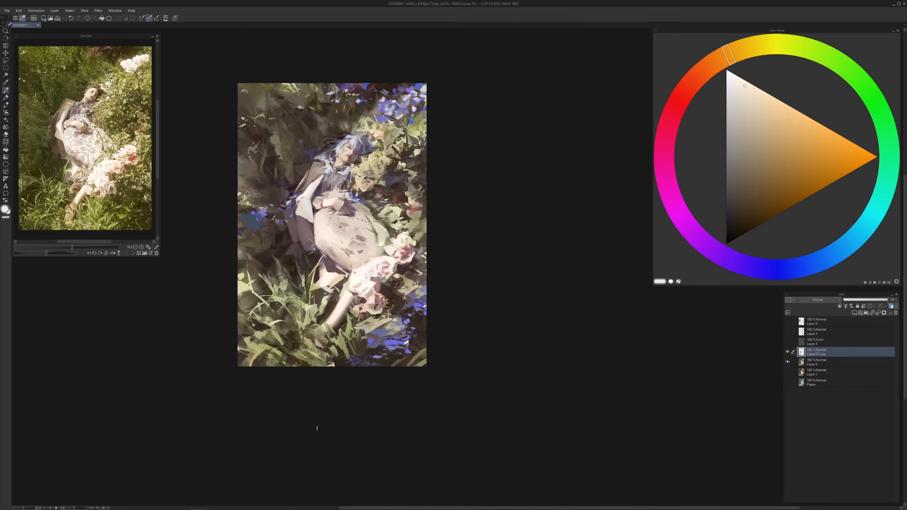
Refine the lower leg's shading and highlight with sampled muted reddish-grey and warm off-white
key(x)
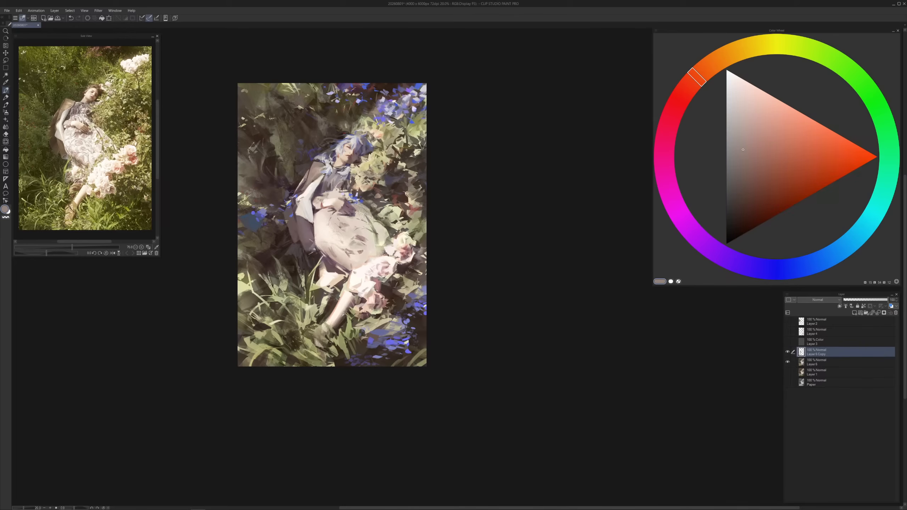
alt+click(346, 316)
alt+click(345, 312)
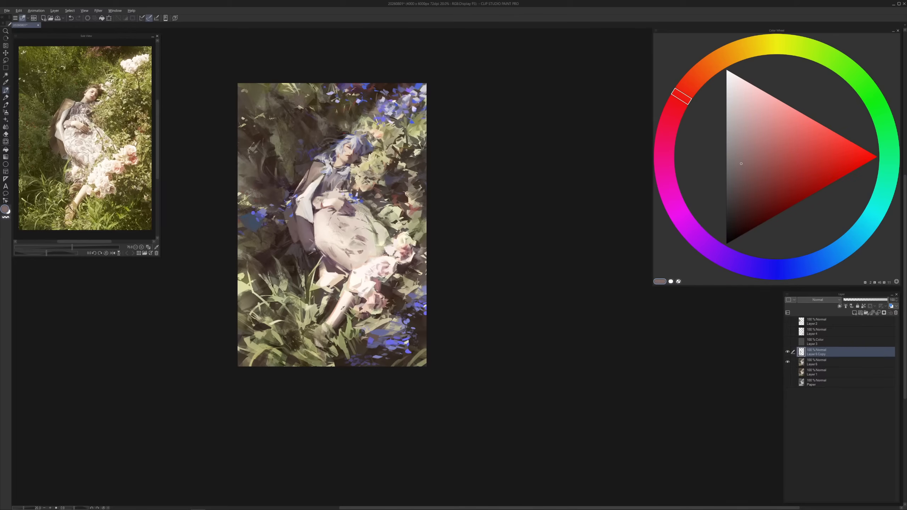
alt+click(343, 308)
alt+click(338, 319)
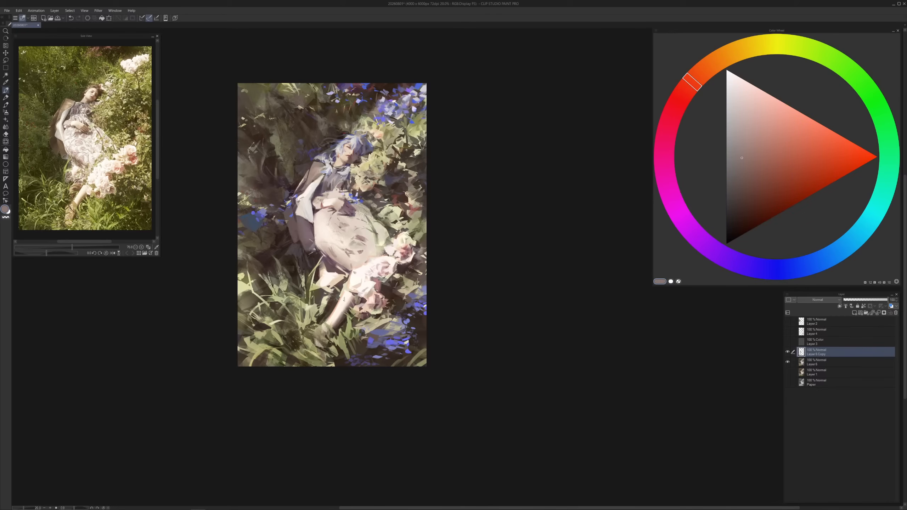
alt+click(333, 320)
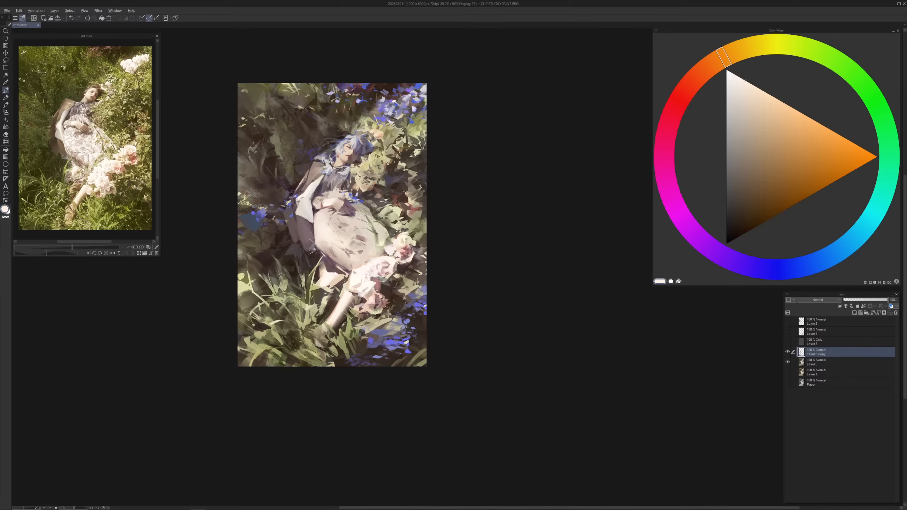
Clean up the lower leg's edge against the foliage with sampled dark olive and dark brown
alt+click(342, 322)
alt+click(344, 323)
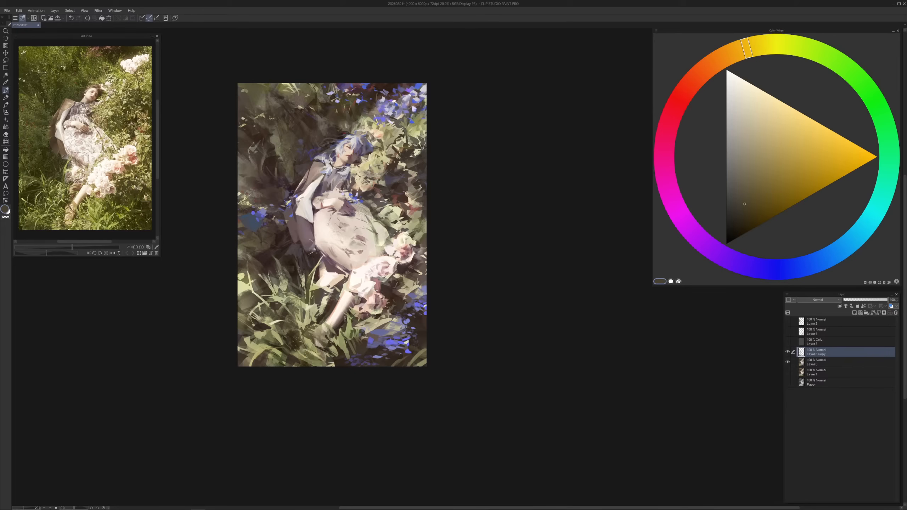
alt+click(344, 322)
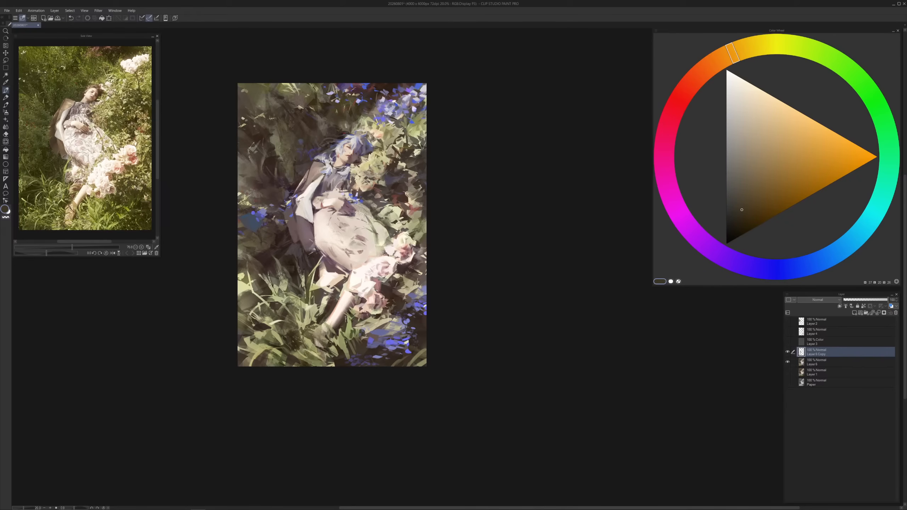
Touch up the lower leg's edge and the tucked leg beneath the skirt hem with sampled muted reddish-grey and pale cream
drag(353, 314, 348, 323)
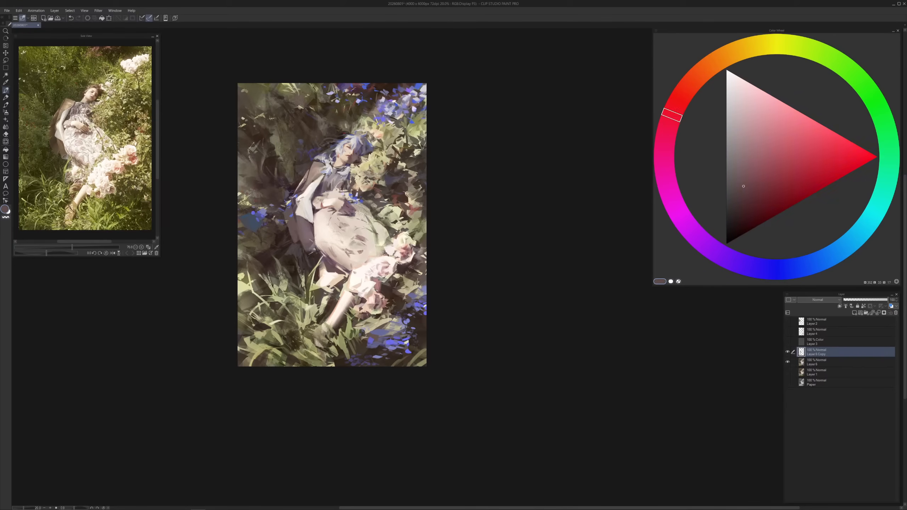
alt+click(370, 300)
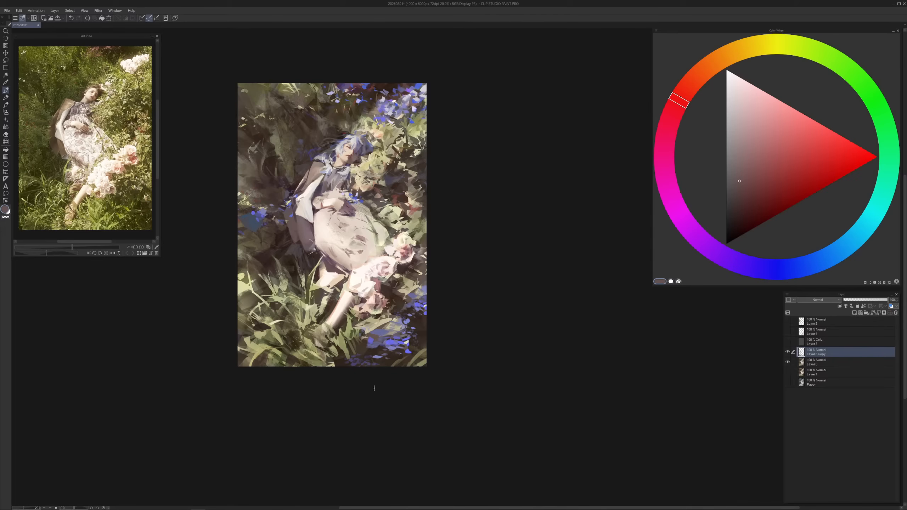
drag(334, 266, 340, 276)
alt+click(336, 267)
alt+click(335, 277)
alt+click(332, 273)
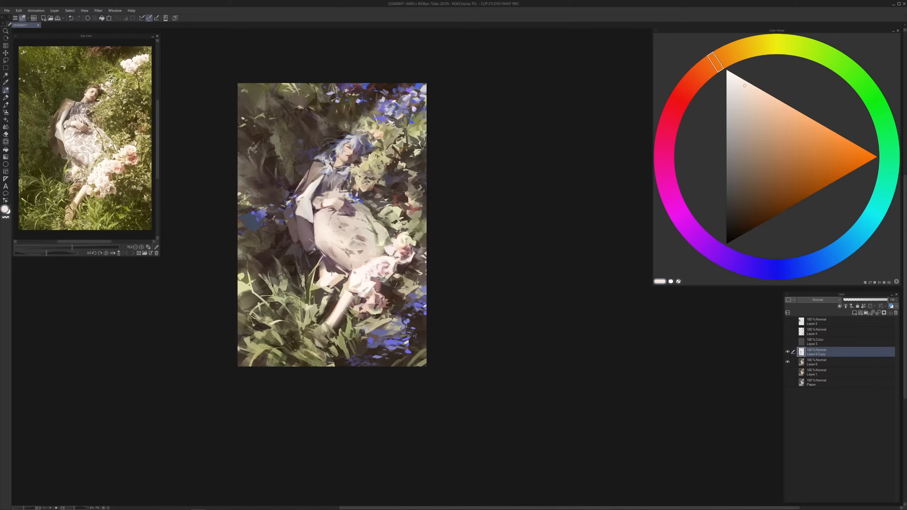
Refine the light and shadow on the tucked leg below the skirt with sampled light peach and muted reddish-grey
alt+click(335, 281)
alt+click(339, 271)
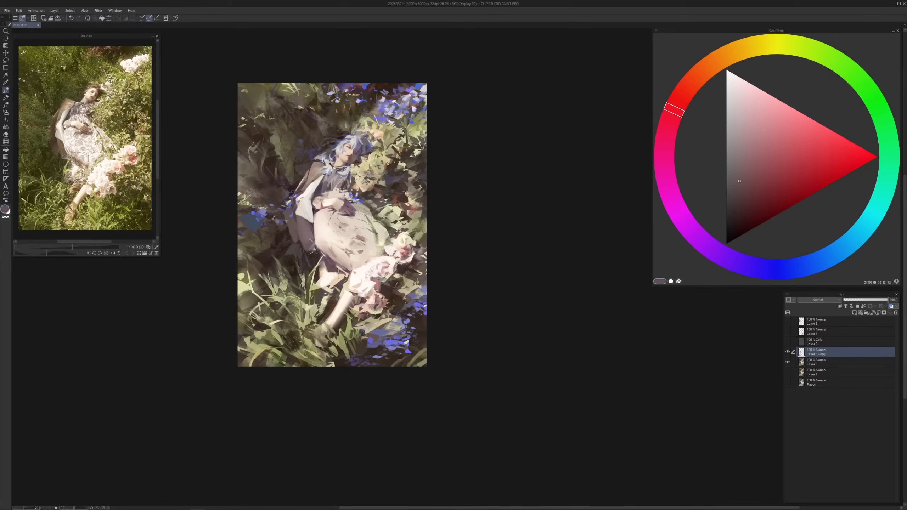
alt+click(337, 273)
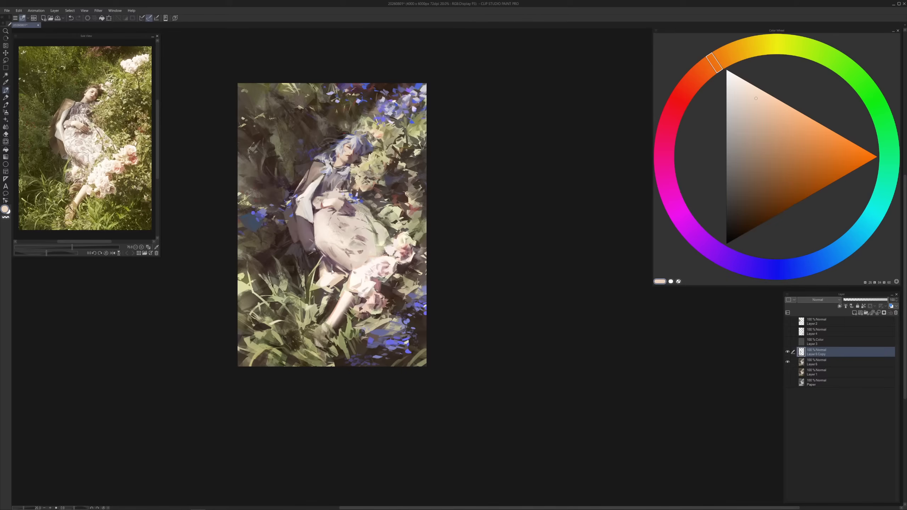
alt+click(331, 269)
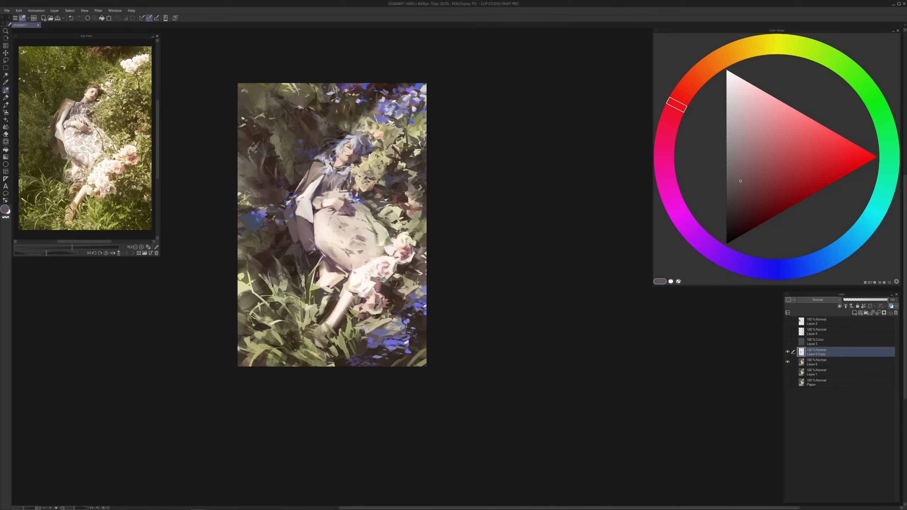
Paint the tucked leg's lower end where it meets the grass with sampled beige and near-white tones
alt+click(323, 272)
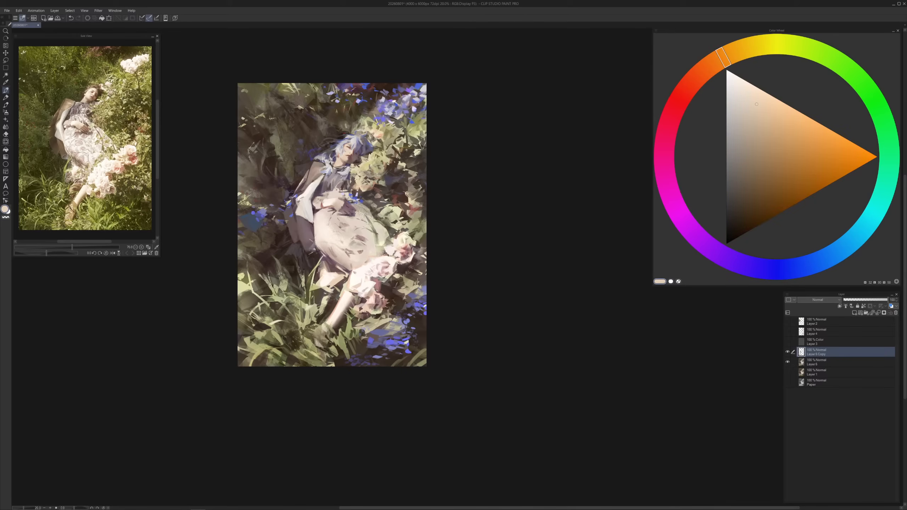
alt+click(325, 284)
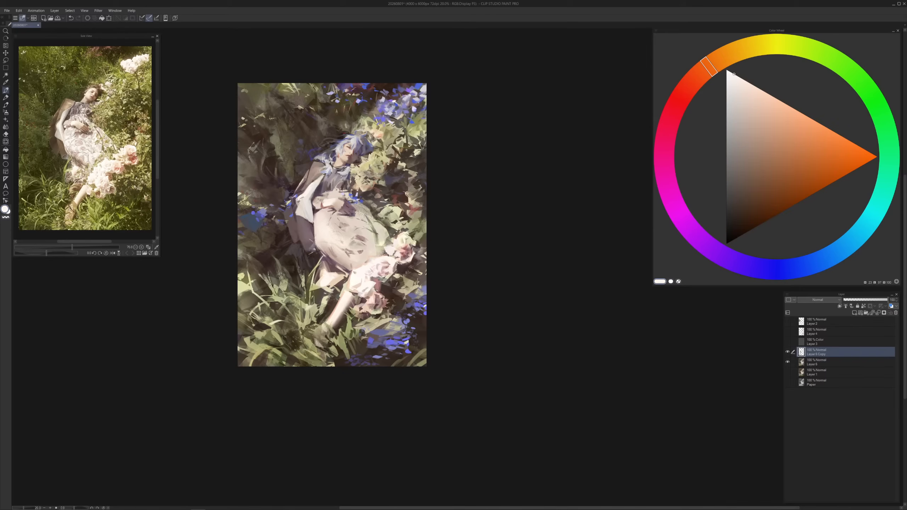
drag(319, 292, 315, 296)
alt+click(324, 285)
drag(322, 288, 317, 300)
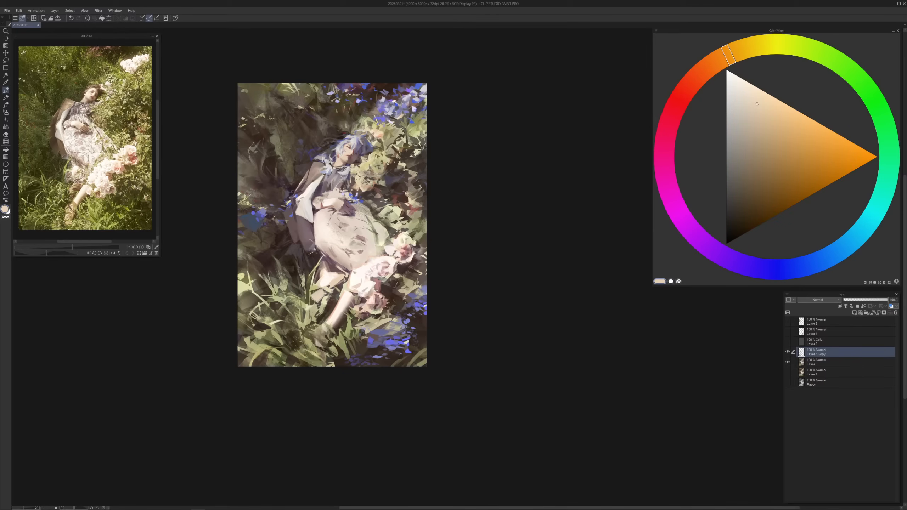
Try broad light beige strokes across the grass beside the tucked leg, undoing each attempt
drag(304, 268, 242, 324)
key(ctrl+z)
mouse_move(304, 273)
mouse_down()
mouse_move(263, 282)
mouse_move(284, 278)
mouse_move(283, 297)
mouse_up()
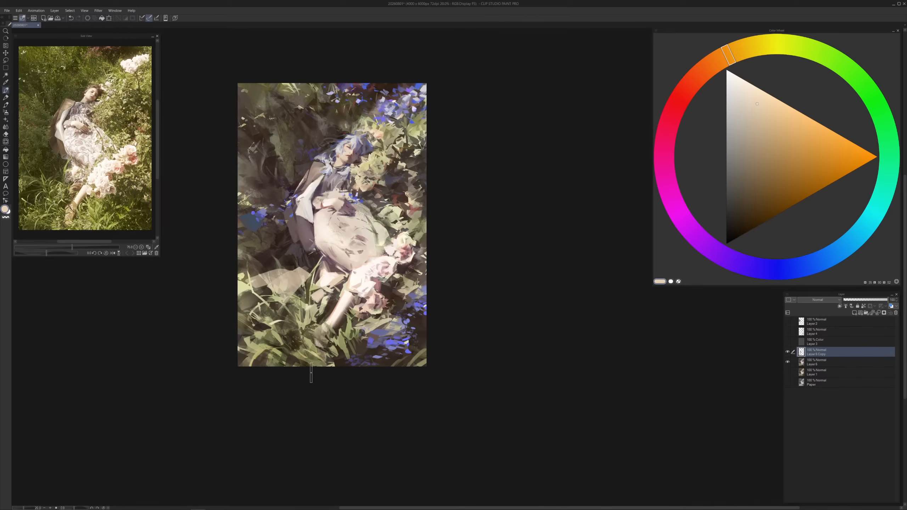
key(ctrl+z)
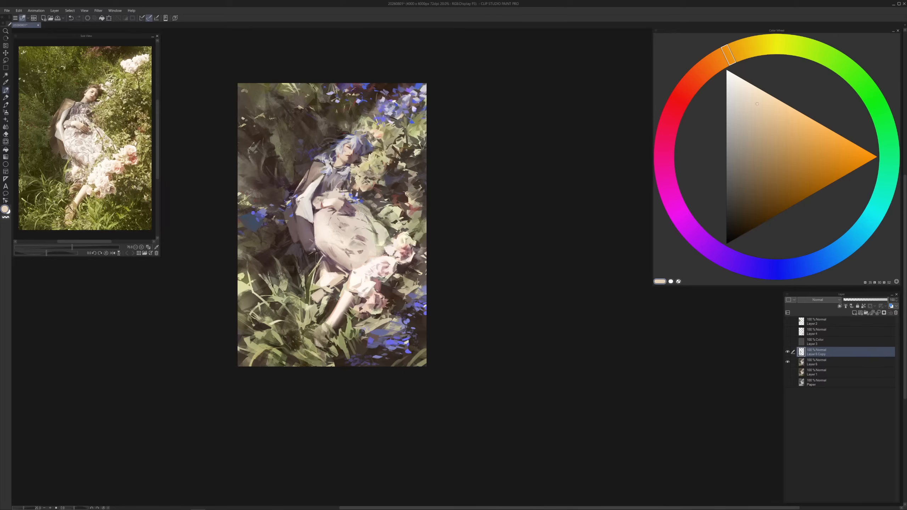
Add a layer in Soft light mode and glaze the grass beside the legs with a muted orange-tan
drag(310, 268, 306, 281)
click(818, 300)
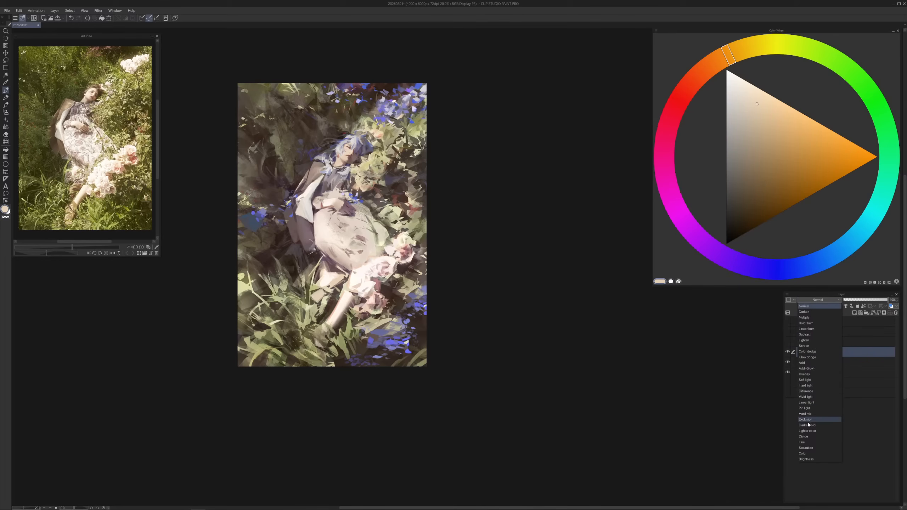
click(805, 380)
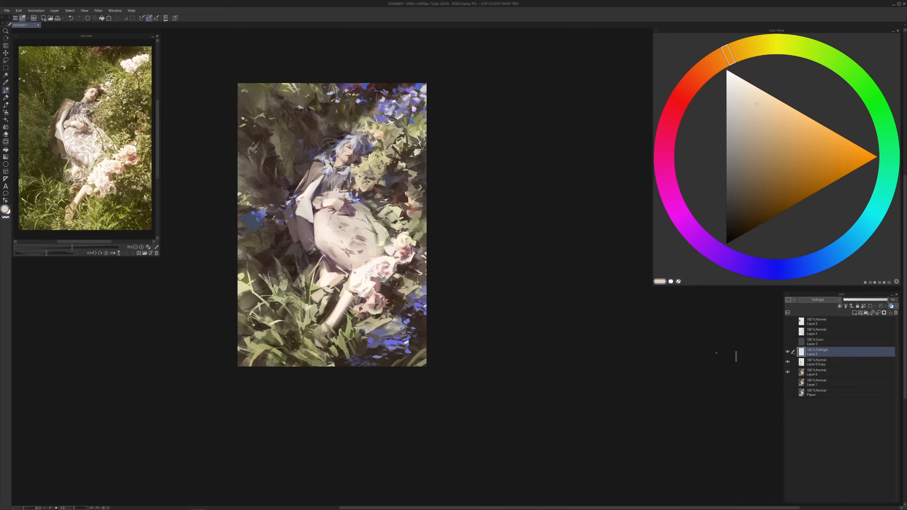
alt+click(404, 159)
click(739, 54)
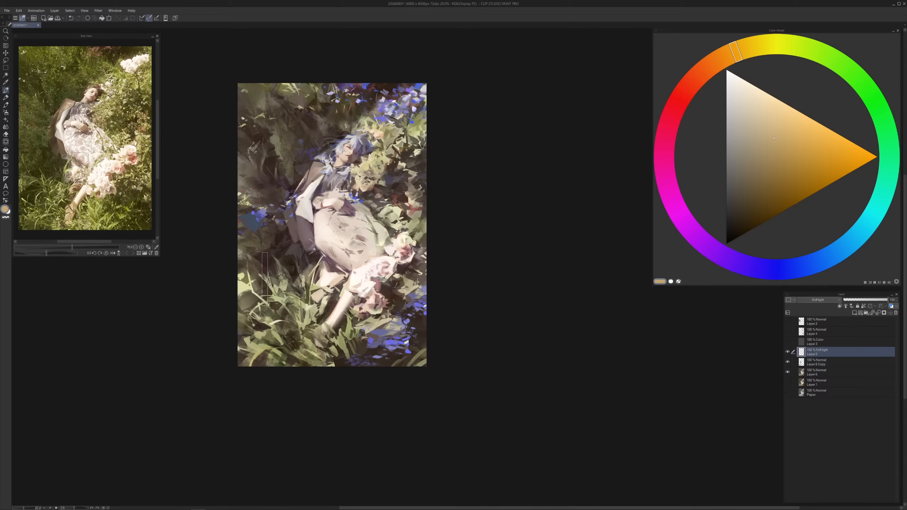
drag(265, 279, 290, 332)
key(ctrl+z)
mouse_move(240, 286)
mouse_down()
mouse_move(251, 332)
mouse_move(300, 335)
mouse_up()
Glaze the shaded grass and foliage with blue sampled from the flowers, and merge the visible layers into one
alt+click(407, 322)
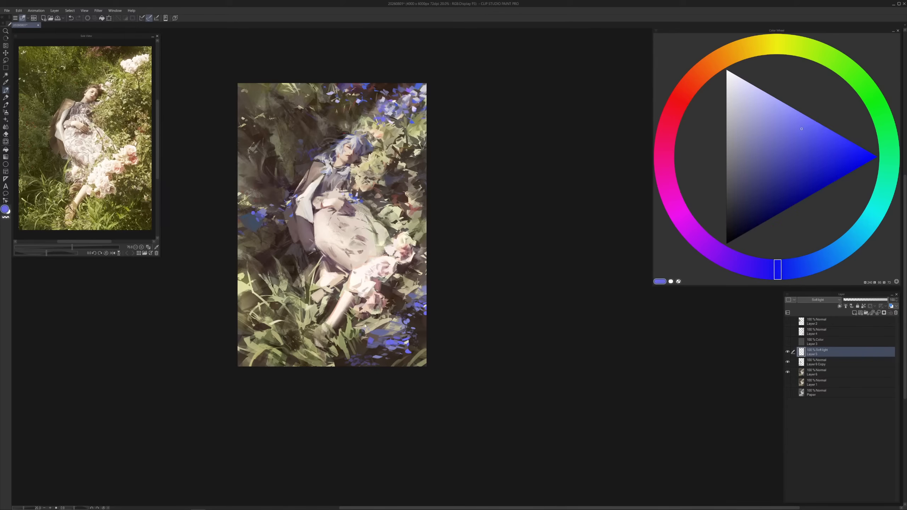
mouse_move(308, 299)
mouse_down()
mouse_move(311, 330)
mouse_move(294, 364)
mouse_move(291, 352)
mouse_move(262, 360)
mouse_up()
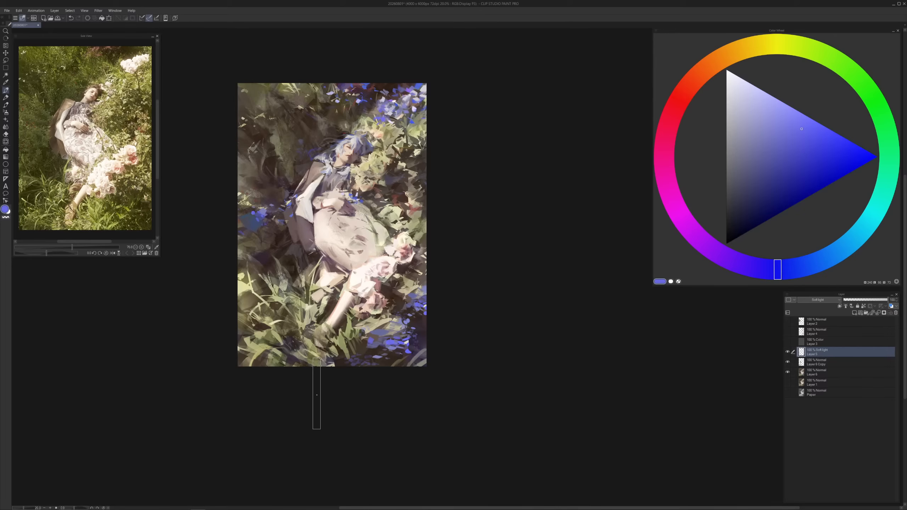
key(ctrl+e)
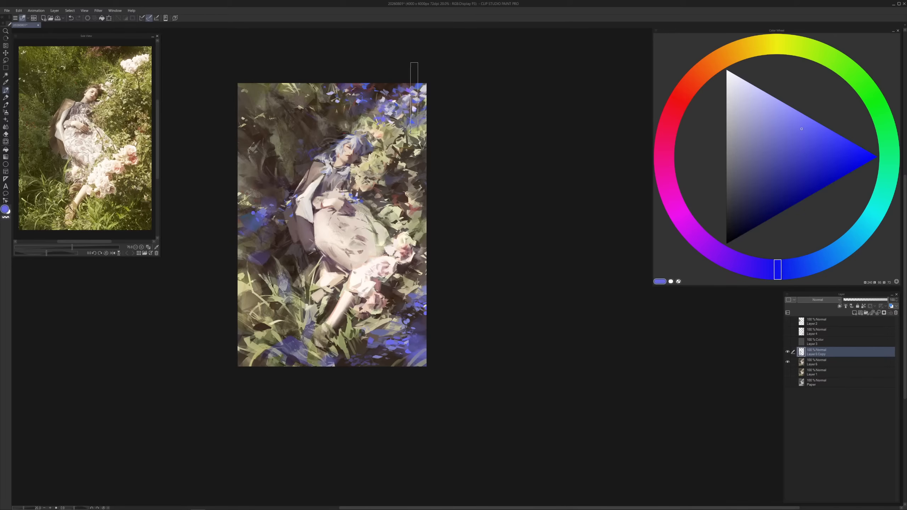
key(ctrl+z)
key(ctrl+shift+e)
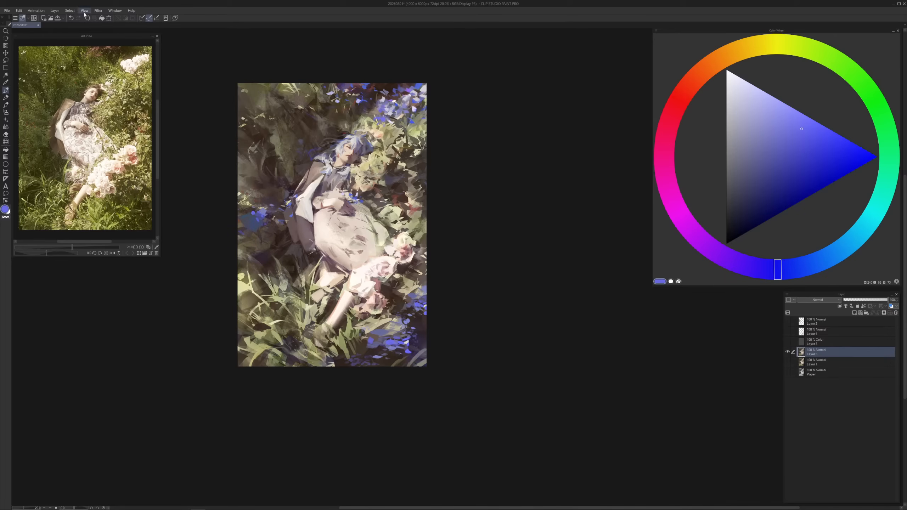
Raise the merged painting's saturation slightly with the Hue/Saturation/Luminosity correction
click(19, 10)
mouse_move(54, 142)
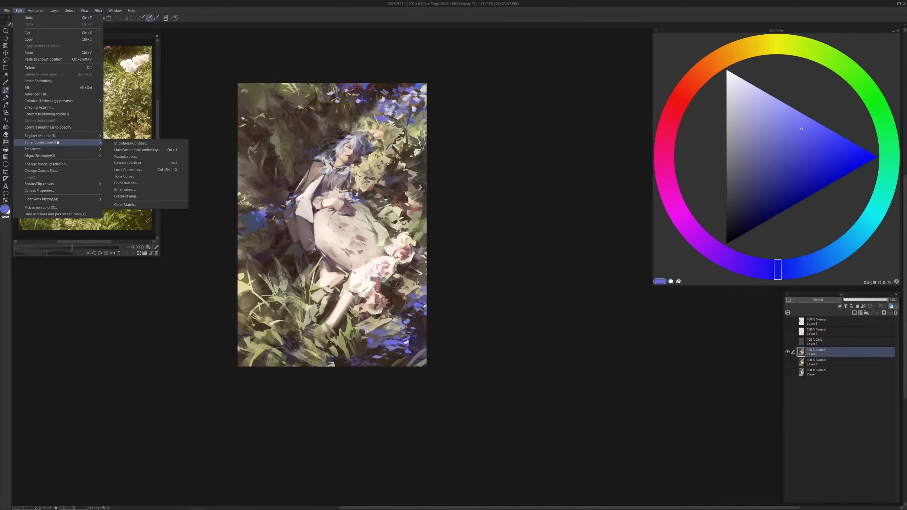
click(128, 149)
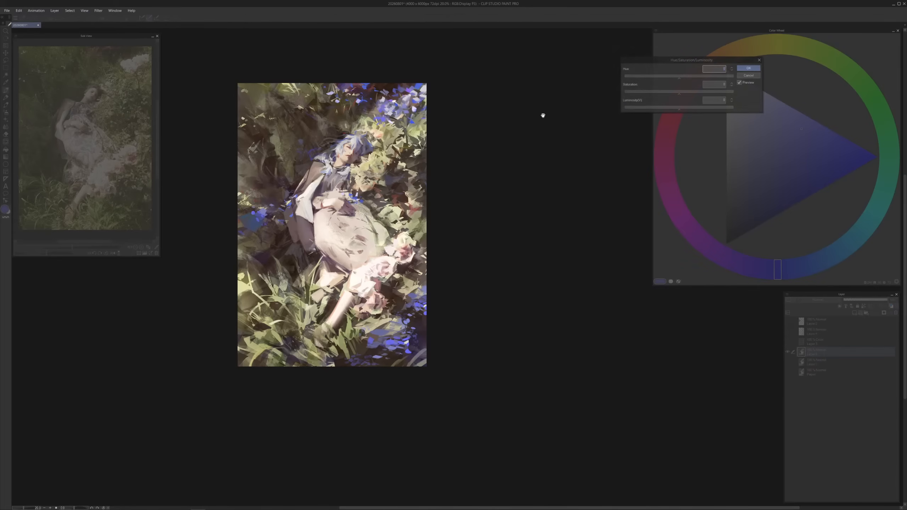
click(686, 95)
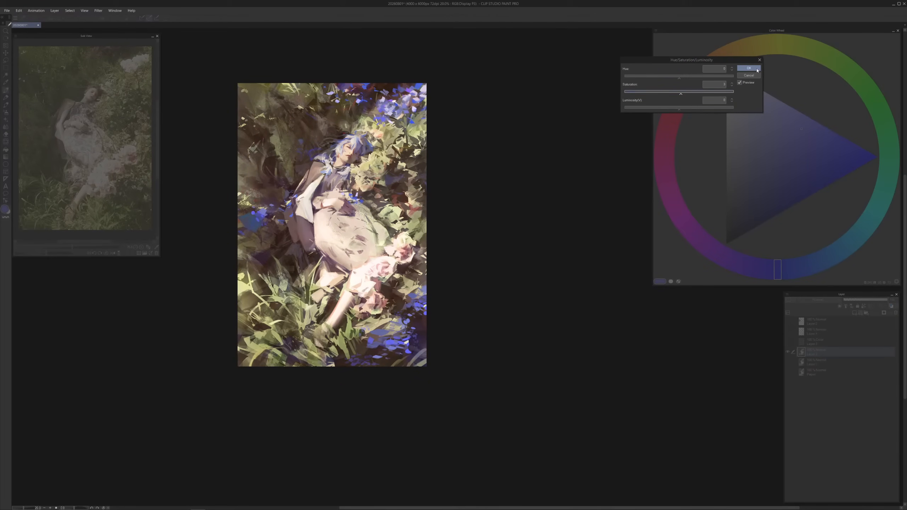
click(753, 77)
Lower the merged painting's brightness and contrast slightly with the Brightness/Contrast correction
click(19, 11)
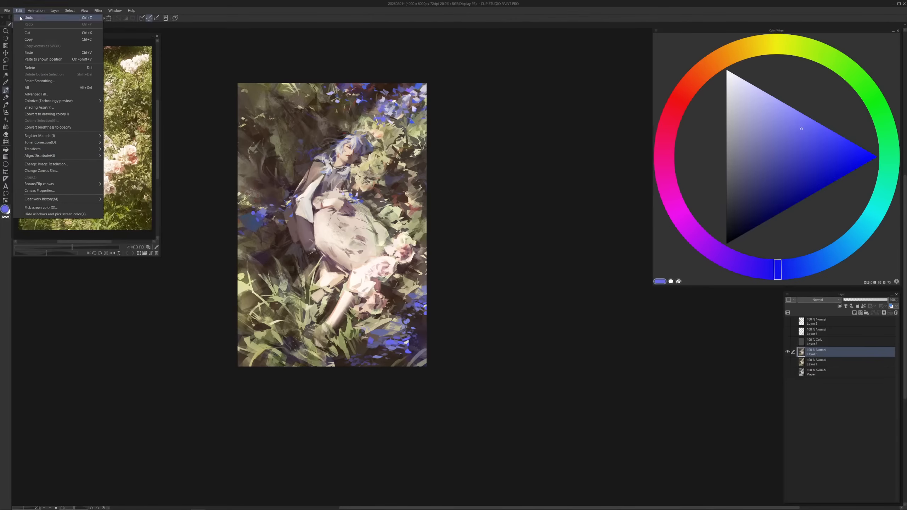
mouse_move(90, 146)
click(123, 143)
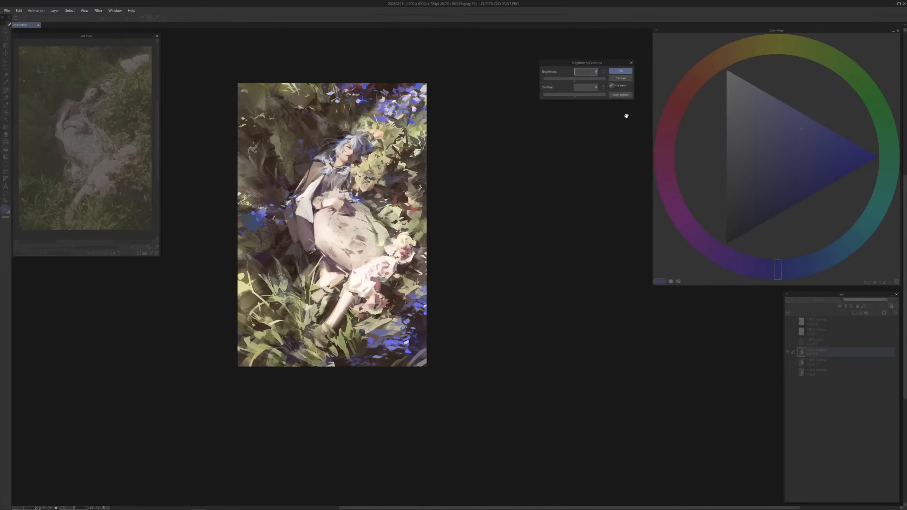
drag(571, 81, 569, 82)
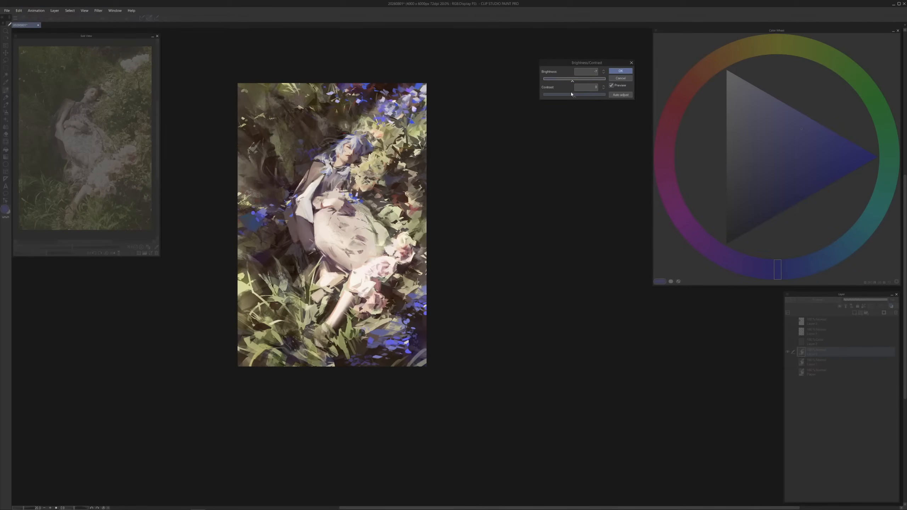
click(571, 94)
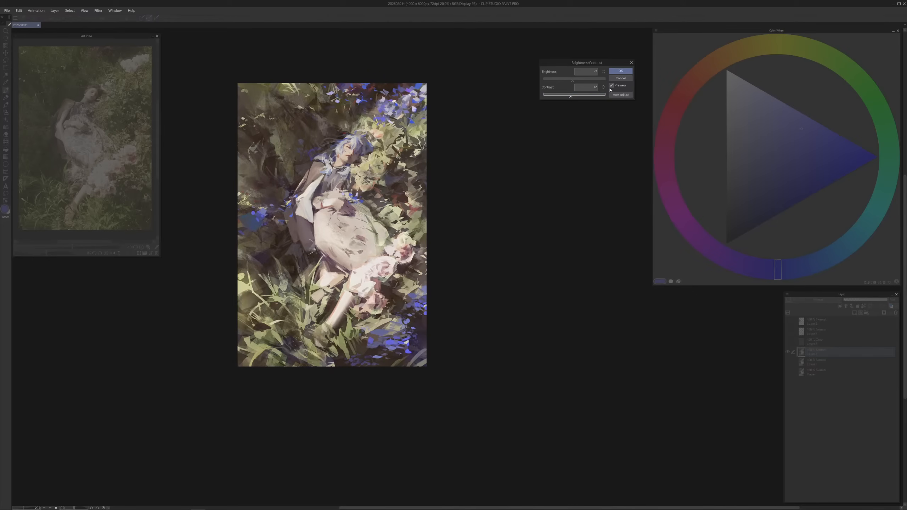
key(Return)
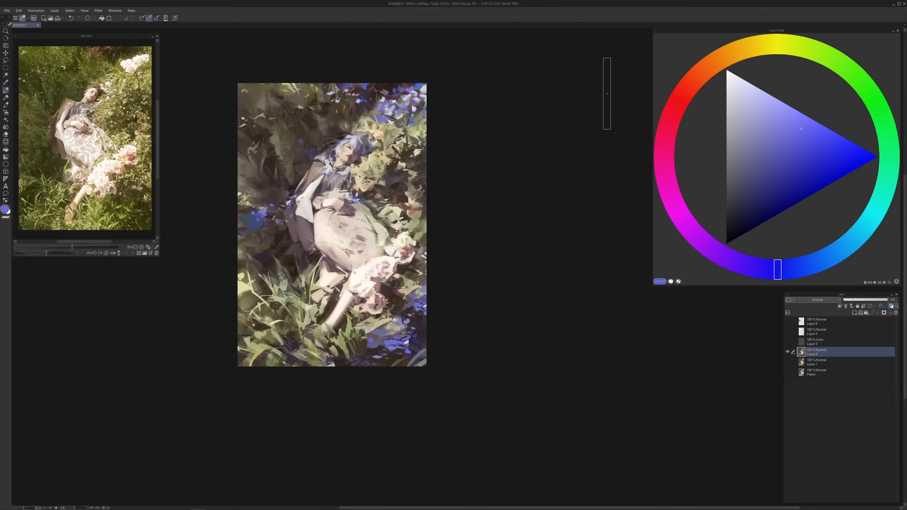
Select freehand ribbon-shaped areas trailing from the cape's lower edge into the grass
scroll(607, 94, up, 2)
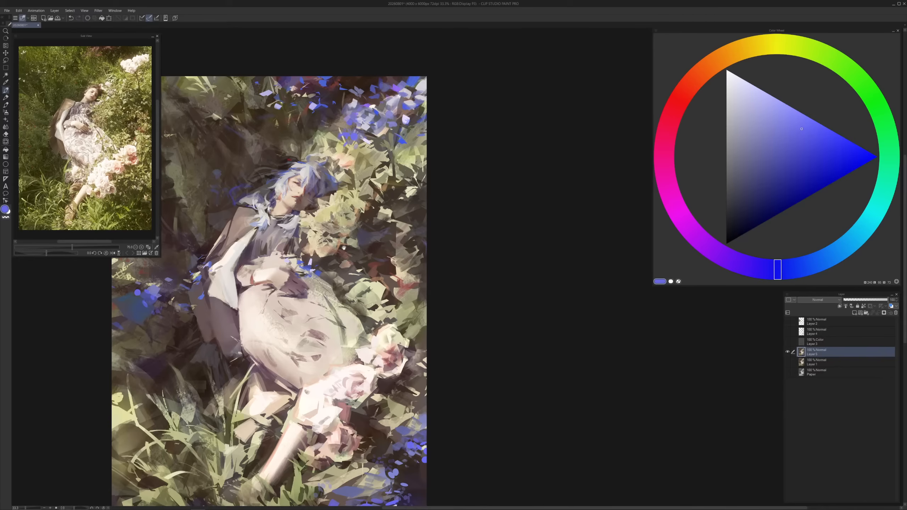
drag(344, 247, 419, 249)
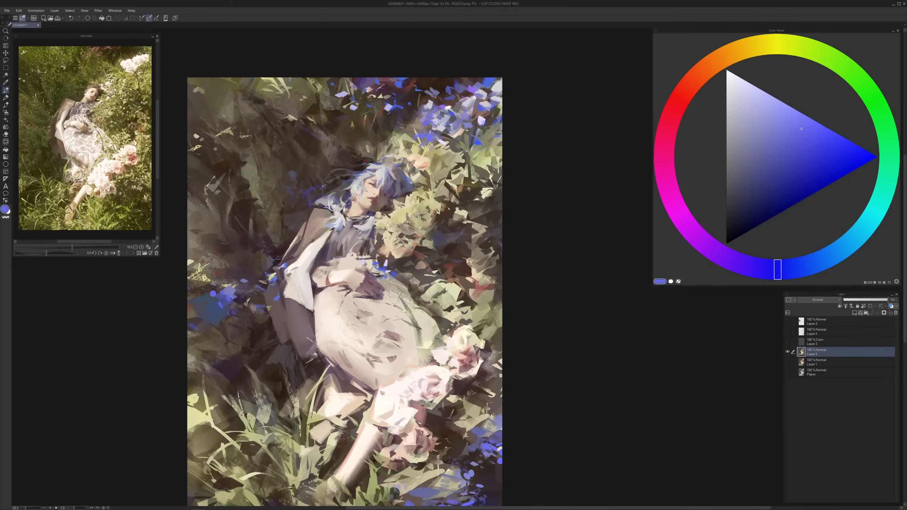
alt+click(311, 187)
scroll(356, 341, down, 1)
drag(338, 388, 369, 315)
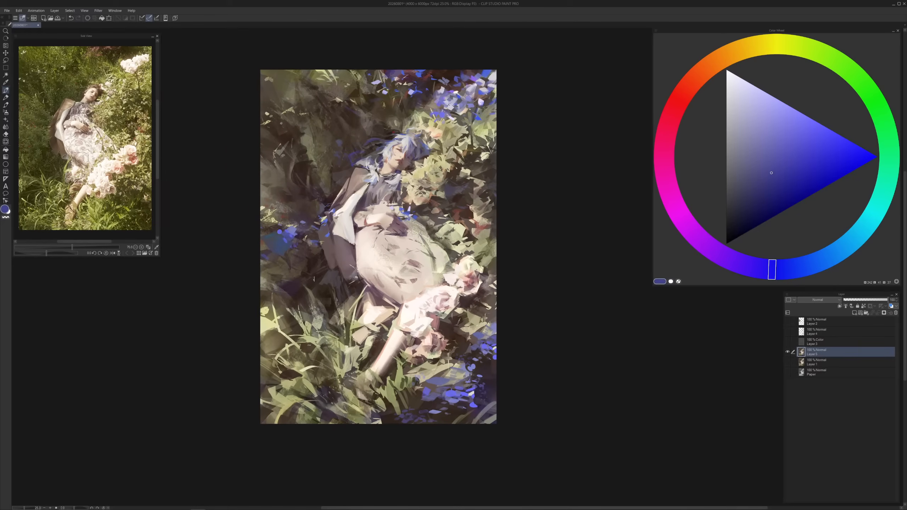
key(m)
mouse_move(323, 255)
mouse_down()
mouse_move(298, 288)
mouse_move(262, 307)
mouse_move(264, 325)
mouse_move(327, 282)
mouse_move(283, 330)
mouse_up()
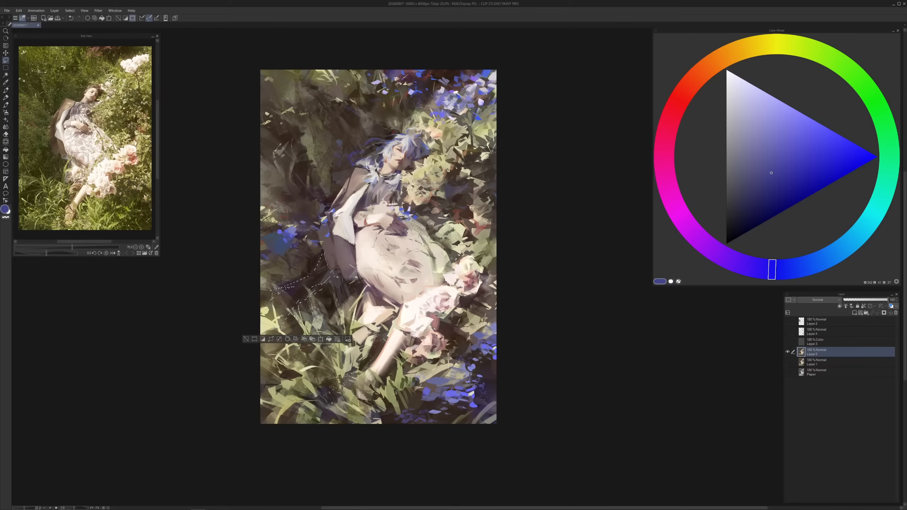
drag(337, 277, 330, 283)
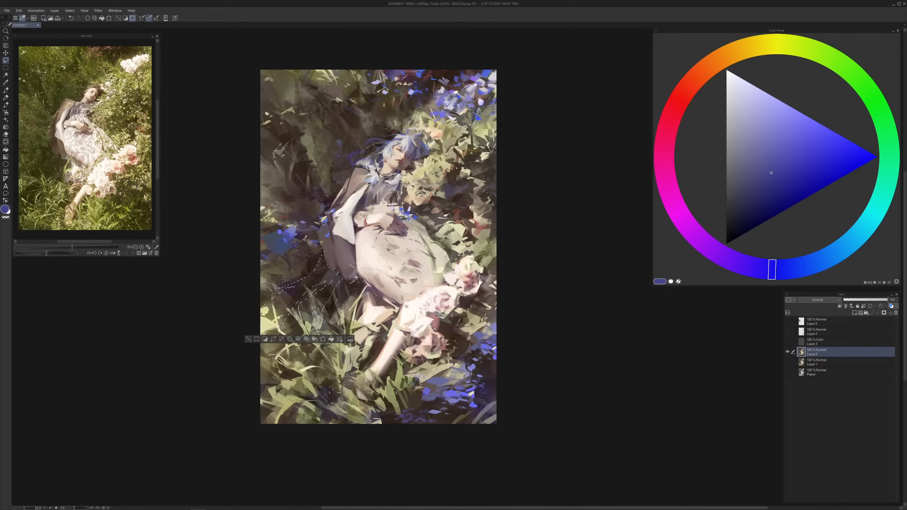
drag(345, 283, 344, 281)
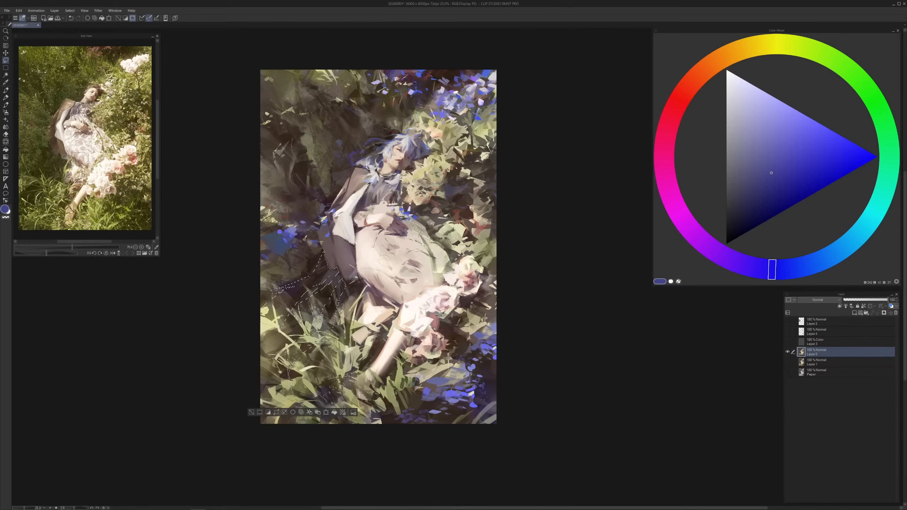
On a new layer, fill the ribbon-shaped selection below the cape with a muted indigo sampled from the painting
key(p)
click(854, 312)
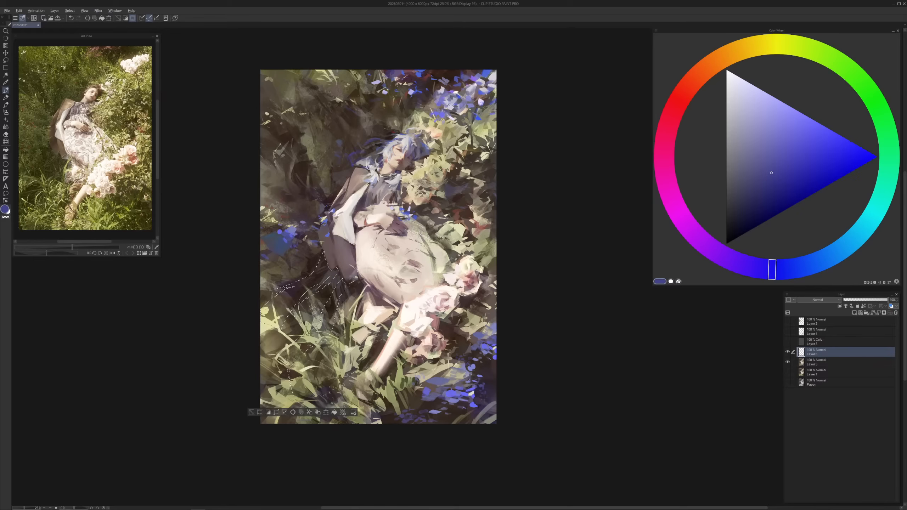
alt+click(413, 143)
alt+click(330, 303)
alt+click(303, 283)
key(c)
key(c)
drag(358, 219, 235, 362)
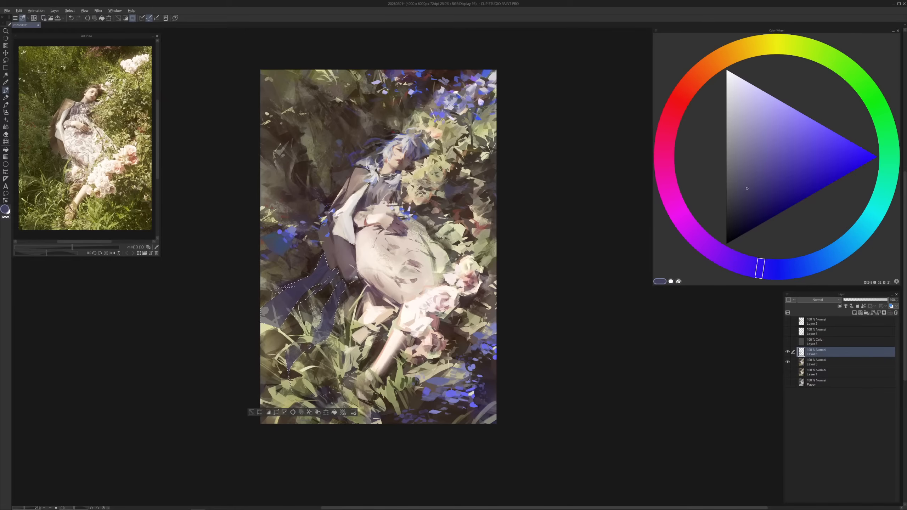
Tint the ribbons with a pale highlight toward their ends and a clearer blue along their lengths, and clear the selection
key(x)
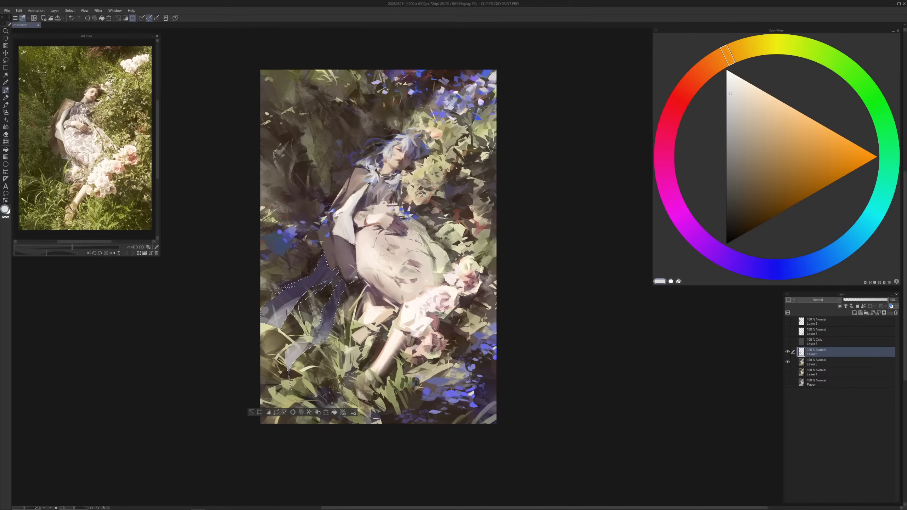
key(x)
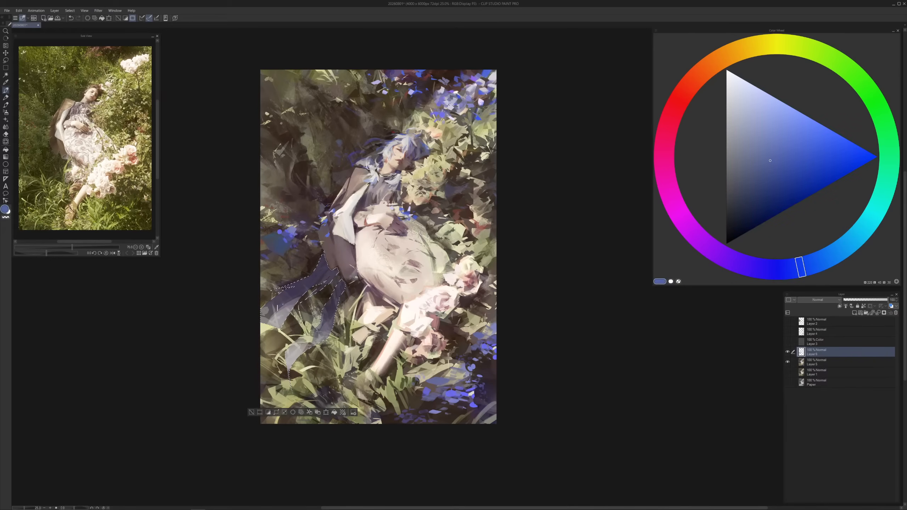
drag(289, 287, 303, 306)
mouse_move(311, 274)
mouse_down()
mouse_move(300, 296)
mouse_move(318, 295)
mouse_move(322, 326)
mouse_move(292, 368)
mouse_up()
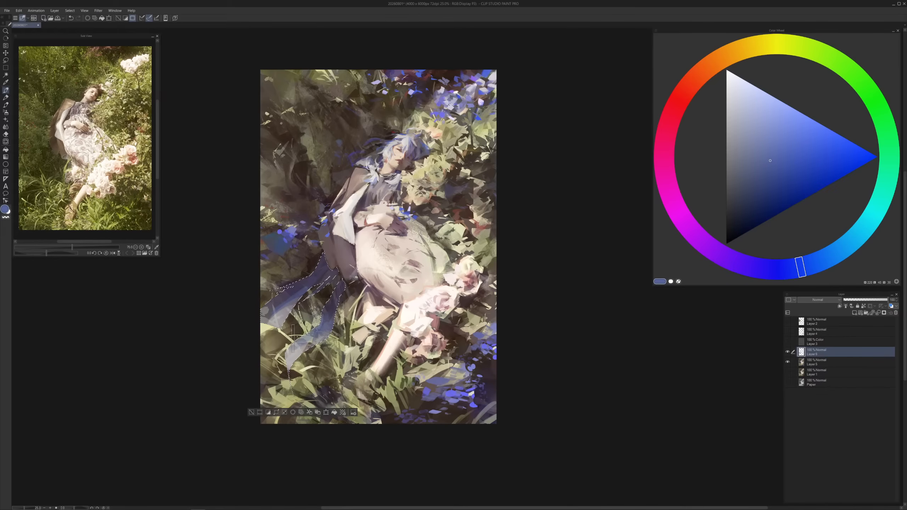
mouse_move(314, 277)
mouse_down()
mouse_move(277, 298)
mouse_move(279, 311)
mouse_up()
key(ctrl+d)
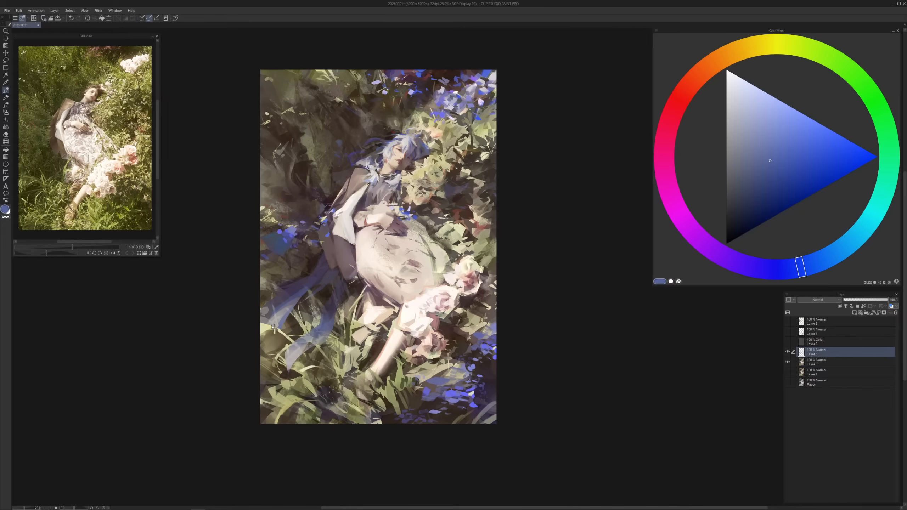
Break up the outer ribbon's tip and edges with light grass, grey-blue and dark brown sampled from around it
alt+click(273, 327)
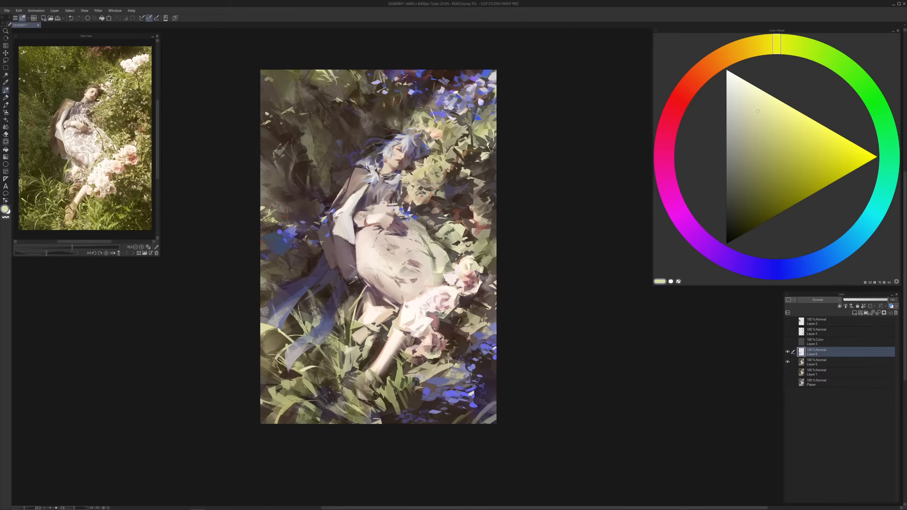
mouse_move(263, 310)
mouse_down()
mouse_move(278, 322)
mouse_move(268, 329)
mouse_move(275, 347)
mouse_up()
alt+click(266, 322)
alt+click(268, 343)
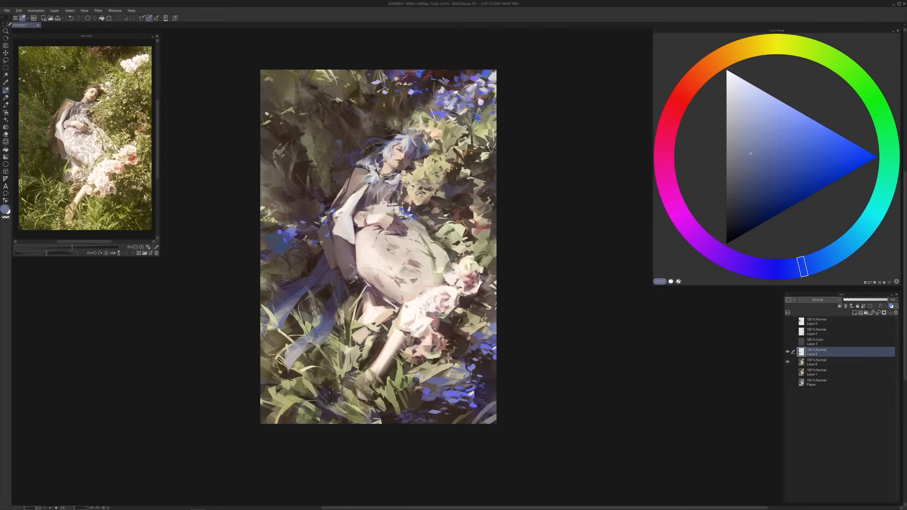
alt+click(279, 348)
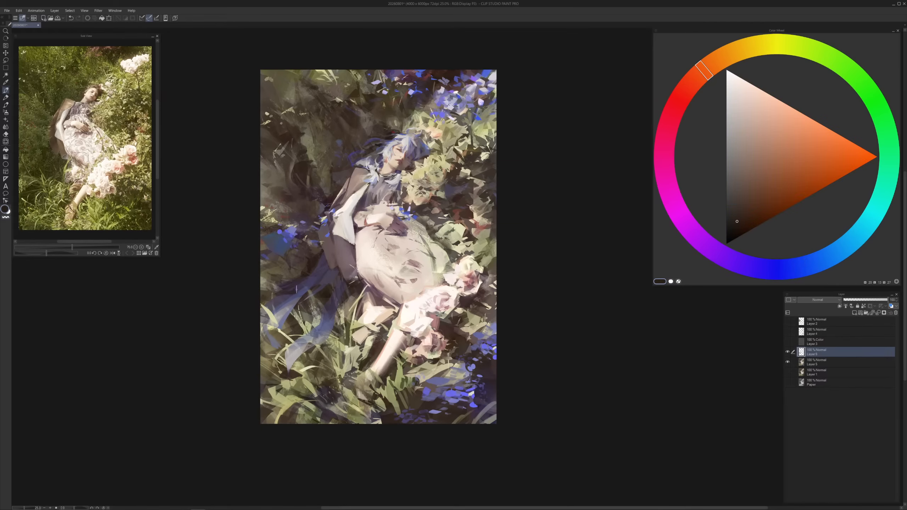
alt+click(277, 293)
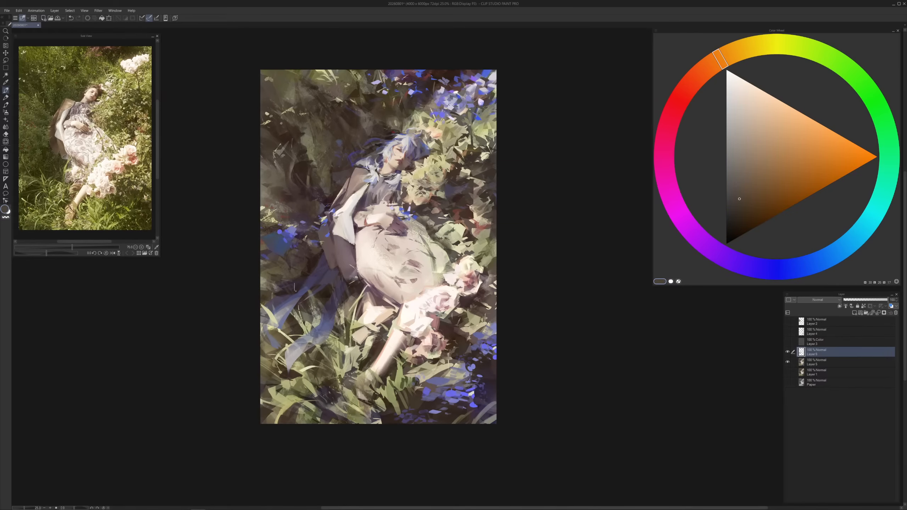
Shade where the ribbons leave the cape using sampled dark brown, slate blue and violet, undoing the last stroke
alt+click(314, 285)
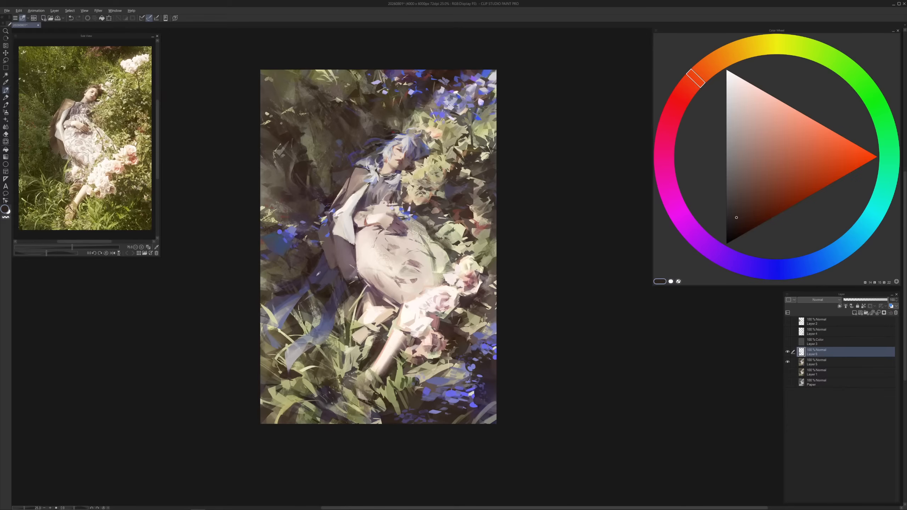
alt+click(319, 273)
alt+click(320, 266)
alt+click(320, 270)
alt+click(317, 272)
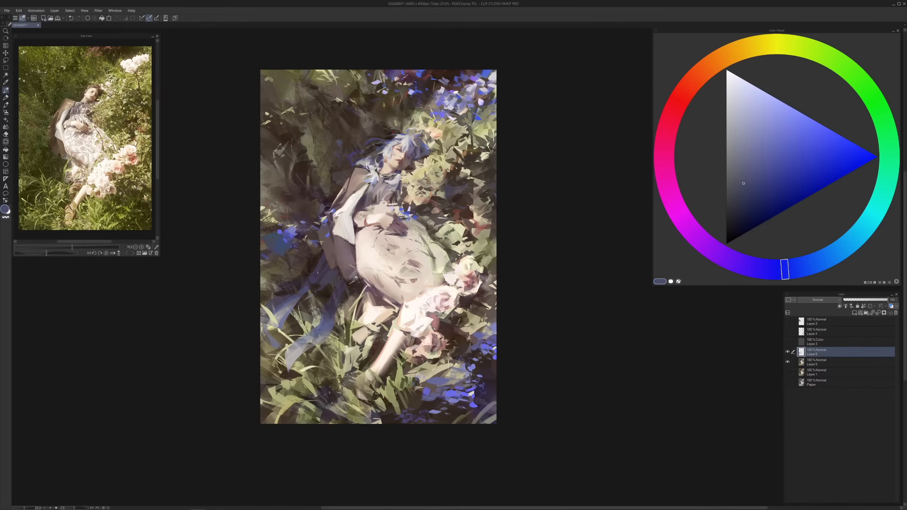
alt+click(318, 271)
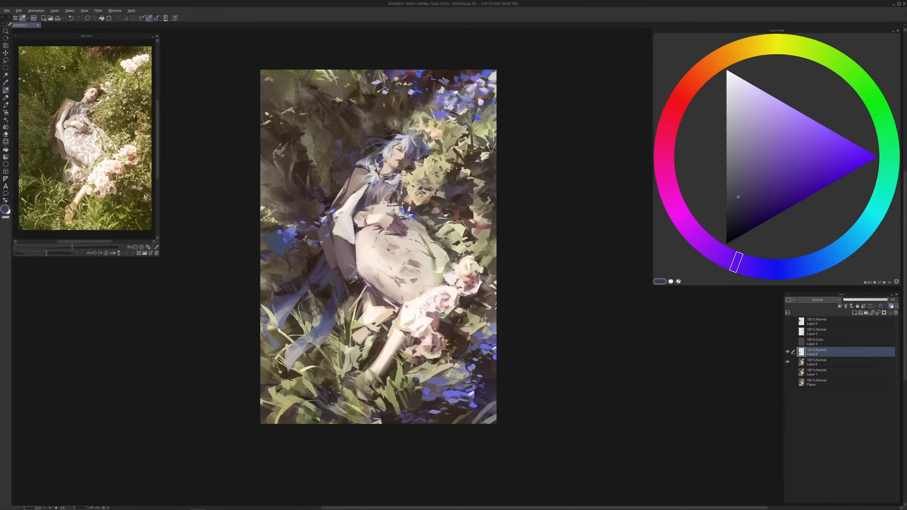
alt+click(316, 273)
alt+click(310, 274)
drag(744, 202, 743, 212)
key(ctrl+z)
Paint olive-green grass blades over the lower part of the inner ribbon and erase its excess edges
alt+click(343, 290)
alt+click(334, 341)
mouse_move(321, 321)
mouse_down()
mouse_move(332, 334)
mouse_move(317, 338)
mouse_up()
drag(334, 324, 338, 336)
key(e)
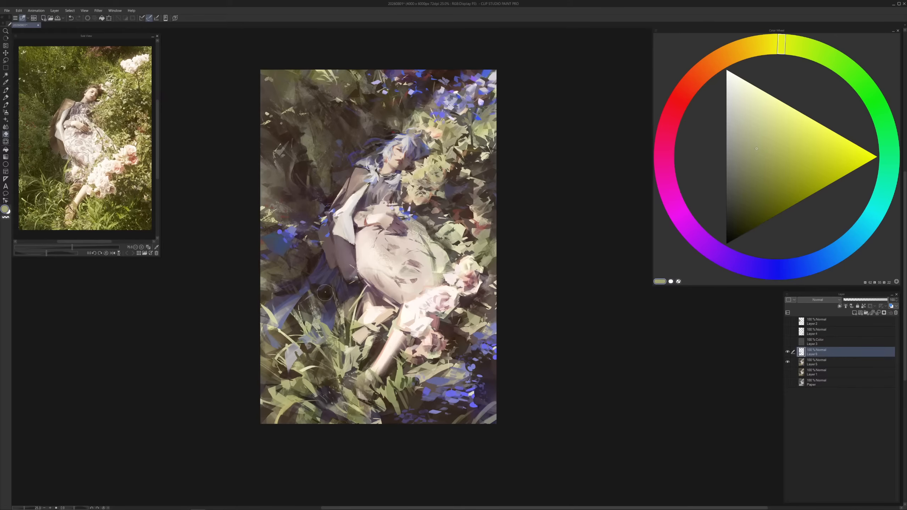
Deepen the gaps between the ribbons below the cape hem with sampled dark violet and near-black brown
key(p)
alt+click(344, 282)
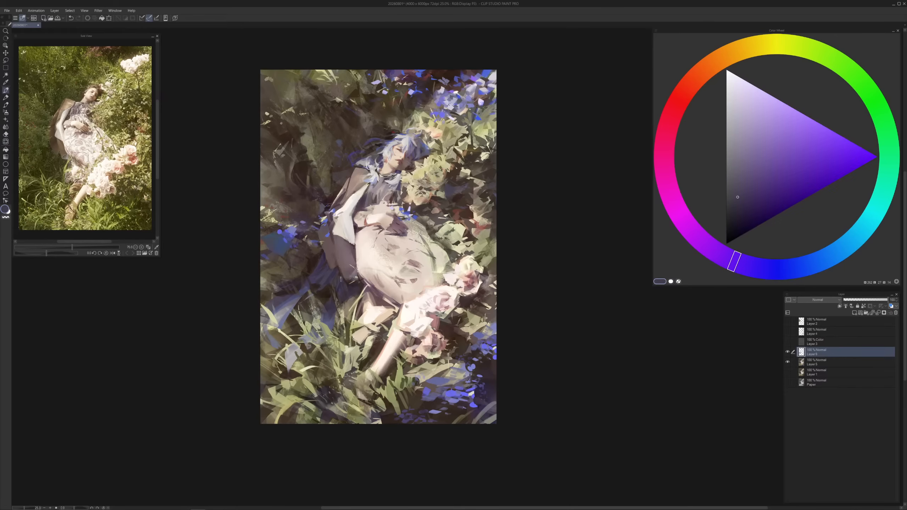
alt+click(338, 286)
alt+click(336, 283)
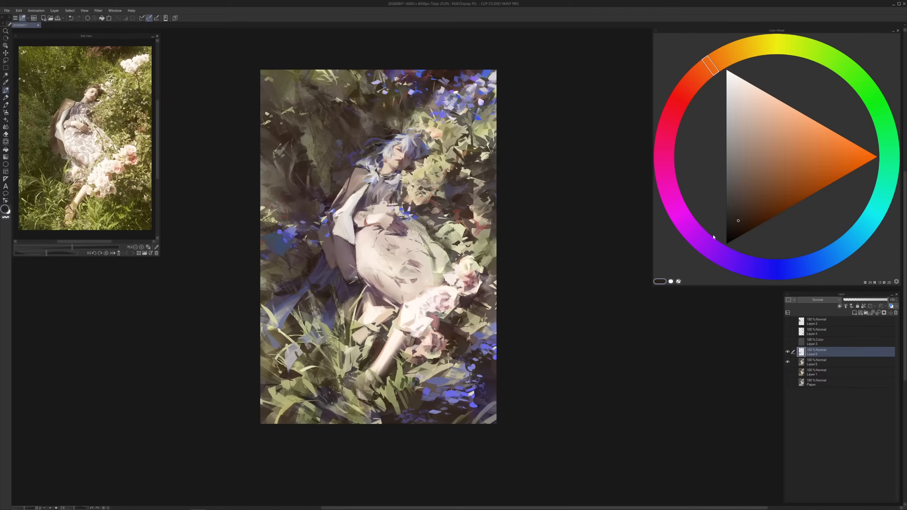
click(733, 226)
alt+click(299, 298)
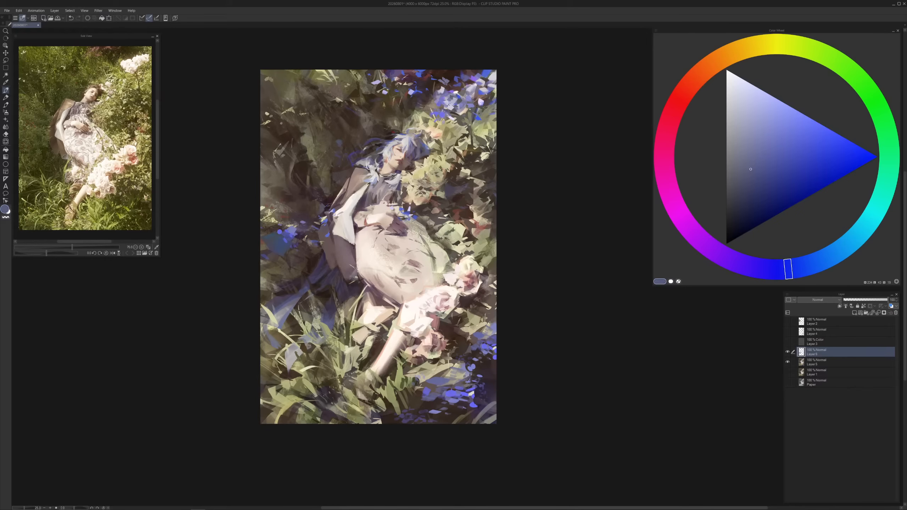
Add saturated blue accents to the ribbon folds under the cape hem, balanced with sampled dark purple
alt+click(352, 154)
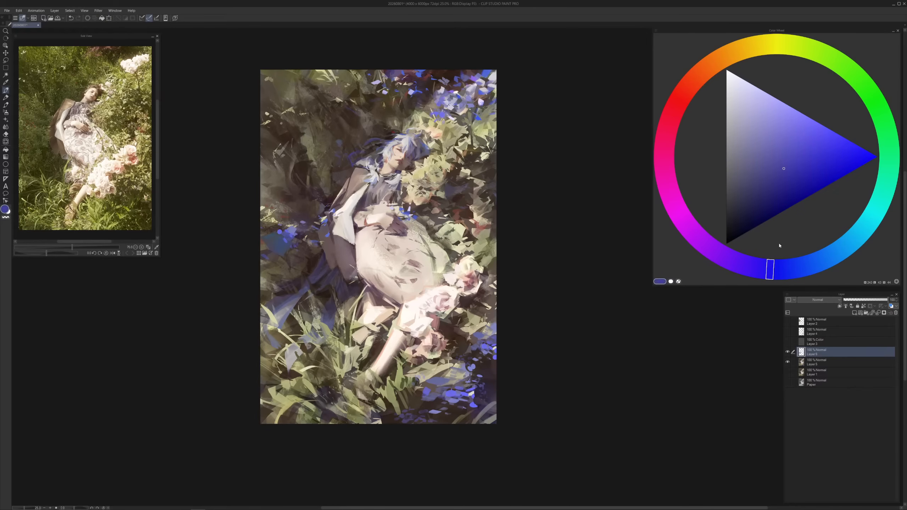
click(776, 270)
alt+click(347, 286)
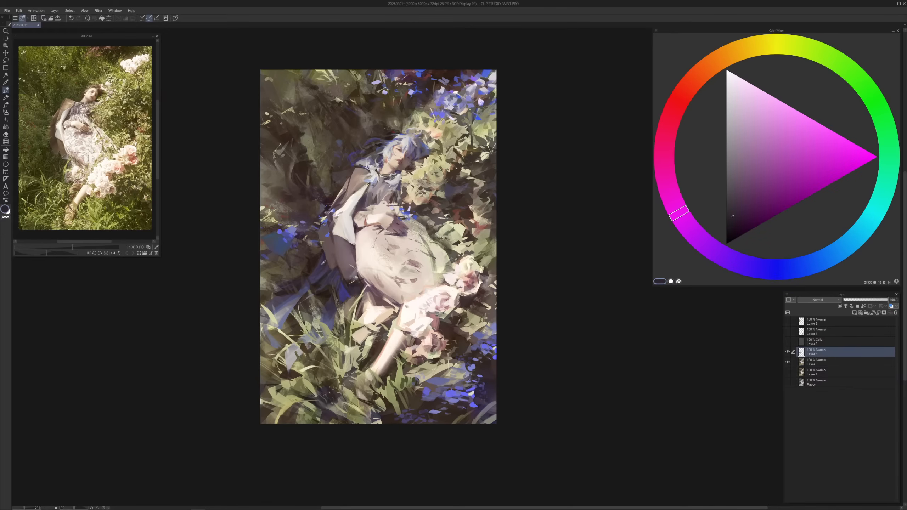
alt+click(316, 270)
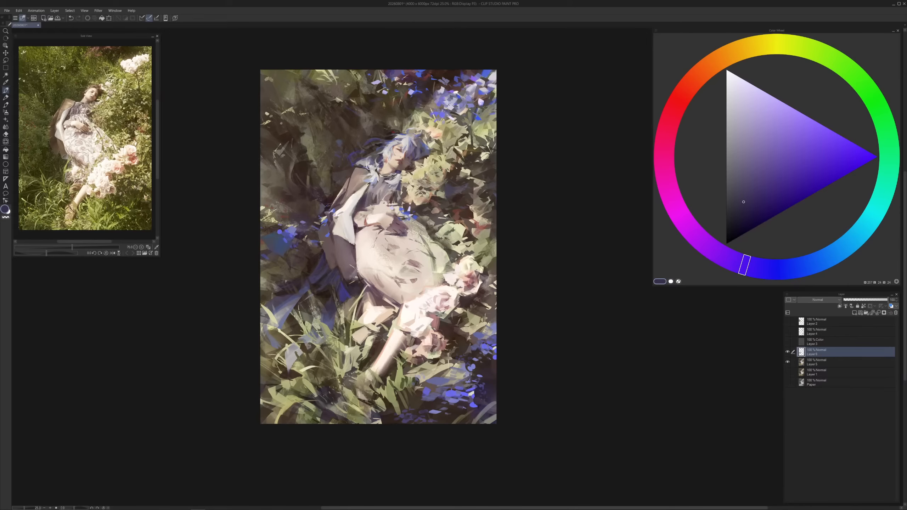
alt+click(315, 273)
Brush light grey and muted mauve-grey accents along the outer ribbon to vary its folds
alt+click(361, 180)
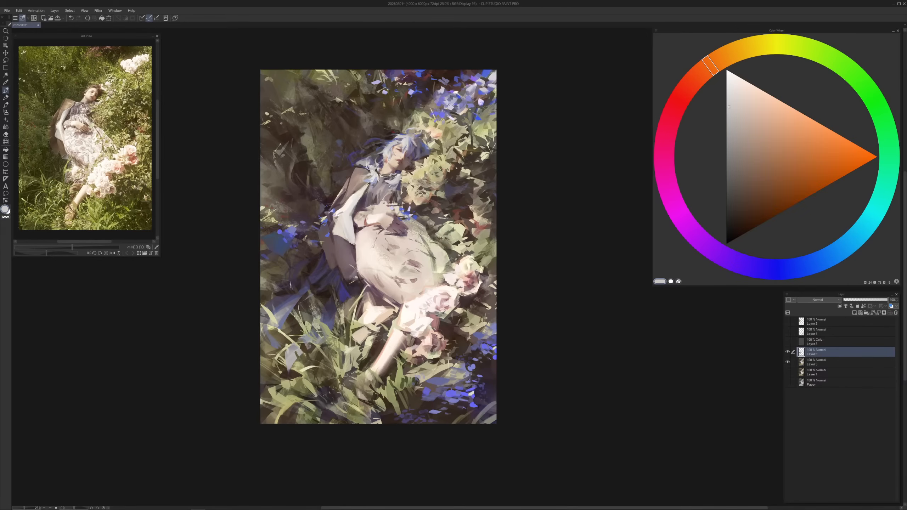
drag(298, 273, 296, 298)
alt+click(297, 280)
alt+click(290, 305)
alt+click(284, 312)
alt+click(294, 303)
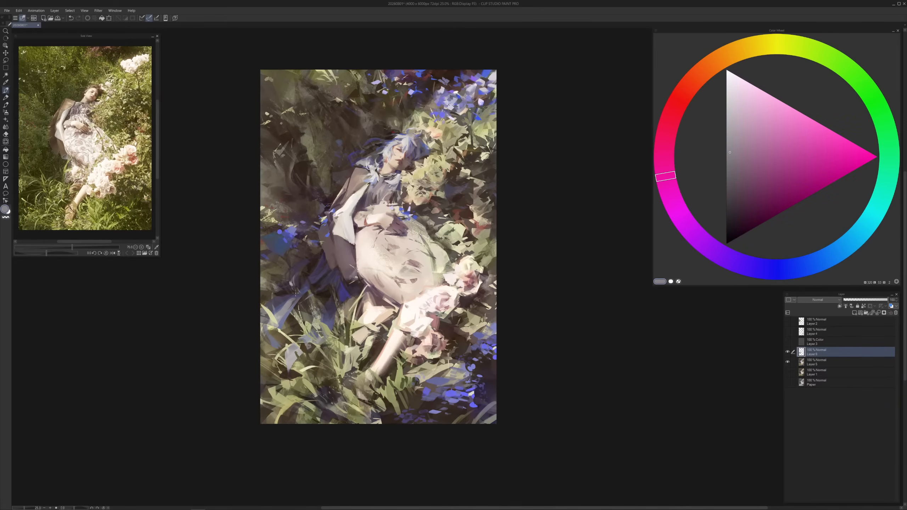
mouse_move(297, 291)
mouse_down()
mouse_move(293, 304)
mouse_move(268, 310)
mouse_up()
Paint pale green-grey grass strokes across the outer ribbon, erase its excess, and compare the result with the layer hidden
alt+click(271, 334)
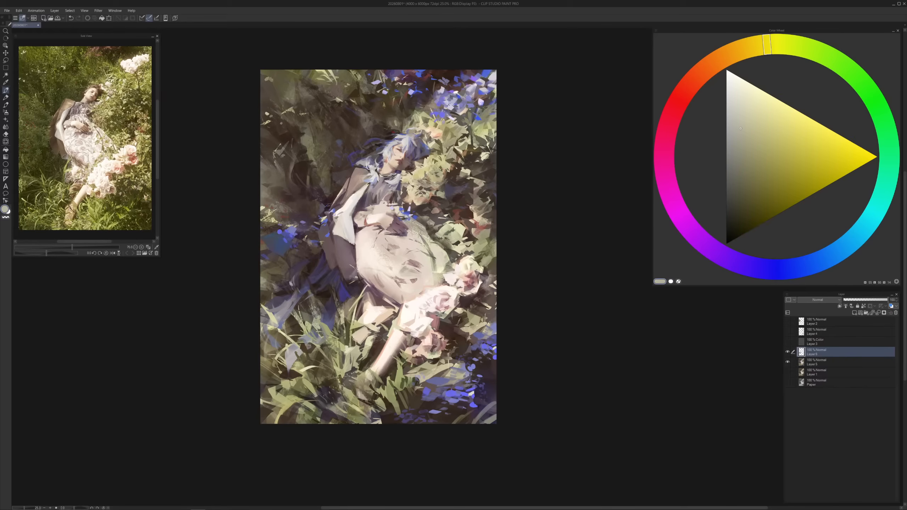
drag(285, 313, 304, 343)
alt+click(291, 331)
alt+click(406, 139)
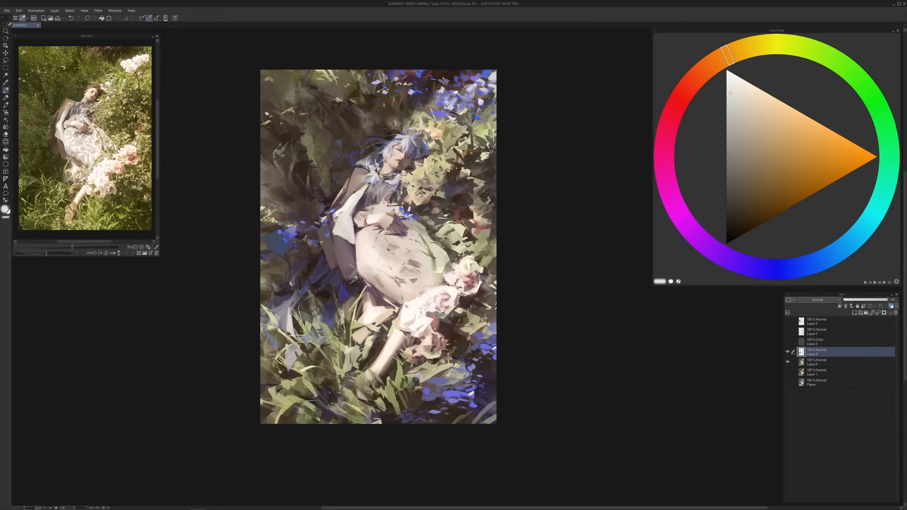
key(e)
mouse_move(293, 302)
mouse_down()
mouse_move(294, 346)
mouse_move(292, 335)
mouse_up()
click(787, 352)
click(788, 353)
Rework the blue flower cluster beside the cape with sampled dark violet gaps and brighter blue petals
key(p)
alt+click(298, 247)
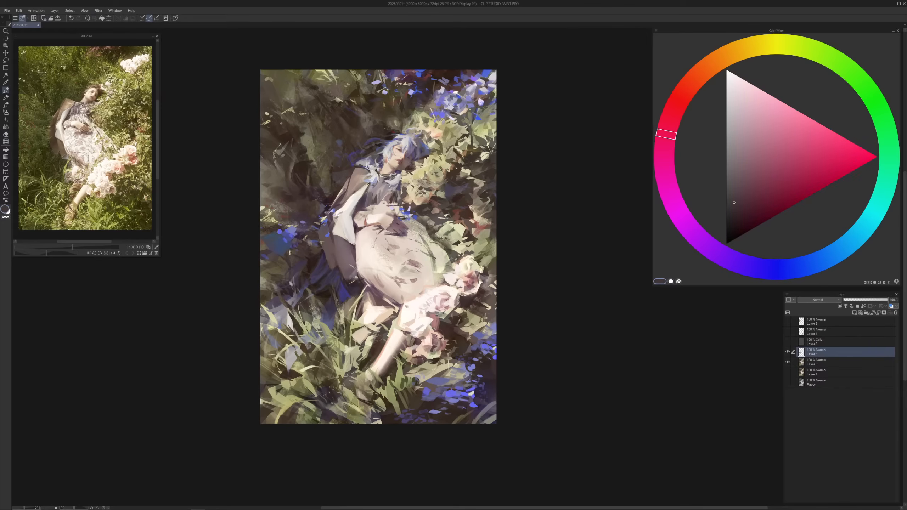
alt+click(291, 254)
alt+click(282, 250)
alt+click(282, 252)
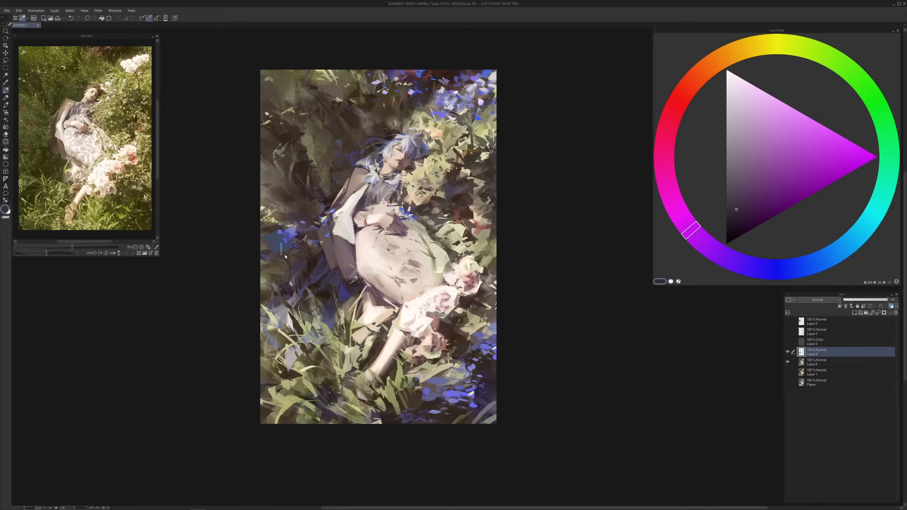
alt+click(265, 246)
alt+click(278, 234)
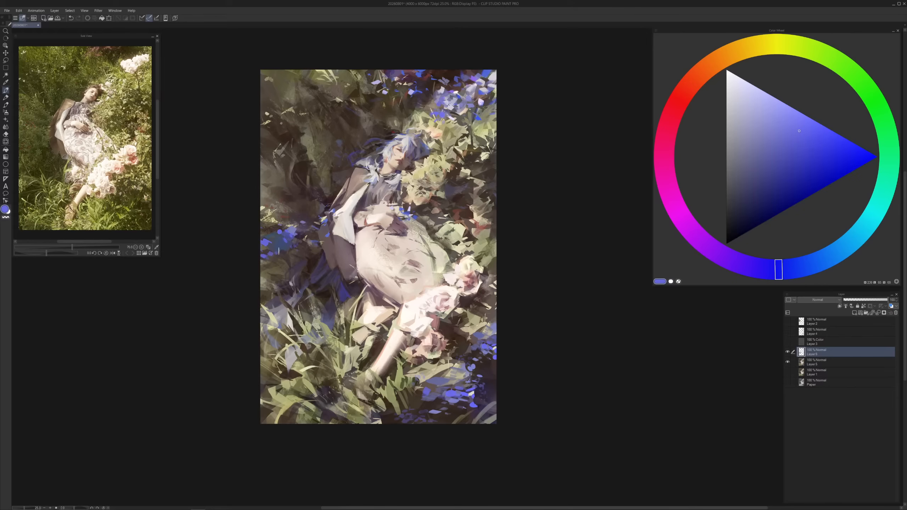
alt+click(273, 246)
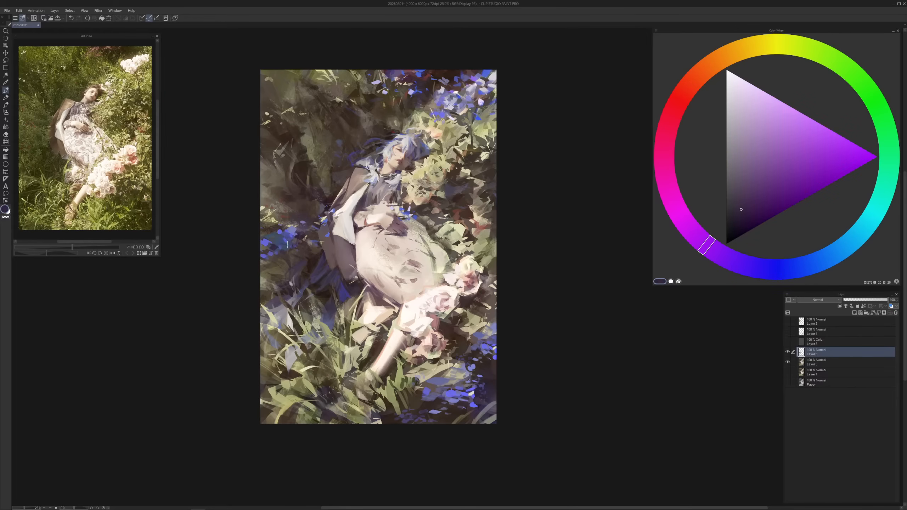
alt+click(276, 244)
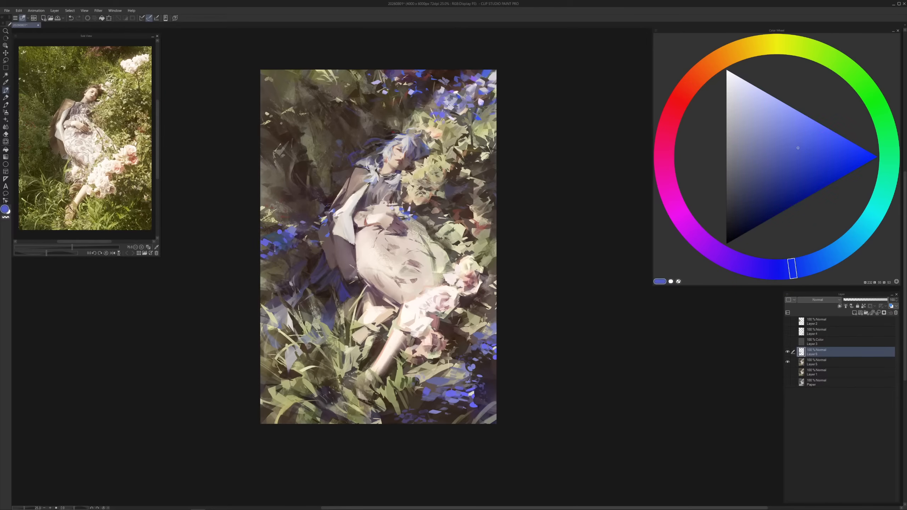
Select small petal shapes around the flower cluster beside the cape, fill them with bright blue, and clear the selection
key(m)
drag(261, 227, 292, 251)
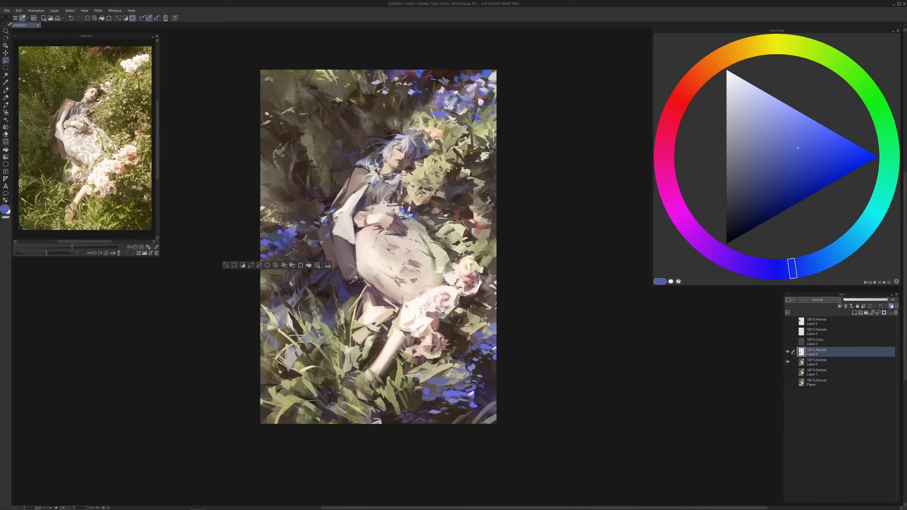
drag(302, 226, 327, 236)
drag(414, 220, 412, 218)
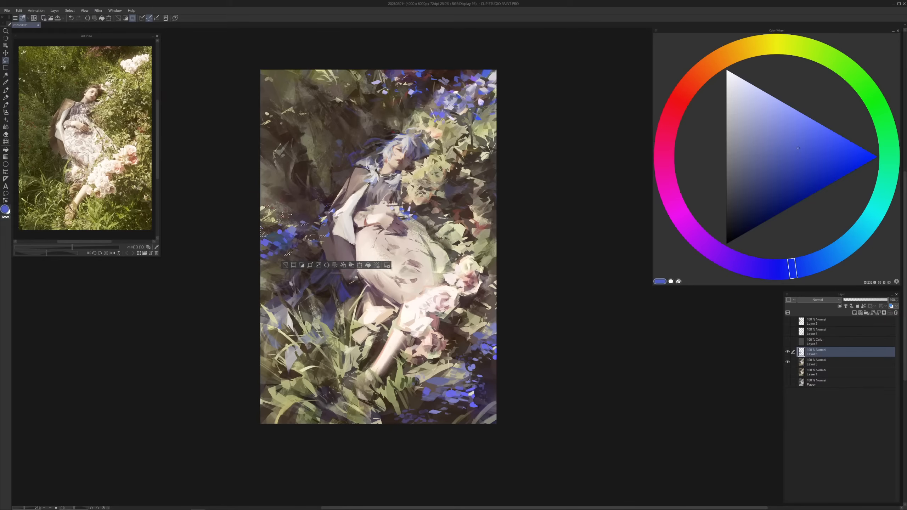
key(p)
alt+click(478, 115)
click(819, 137)
drag(262, 246, 296, 263)
key(ctrl+d)
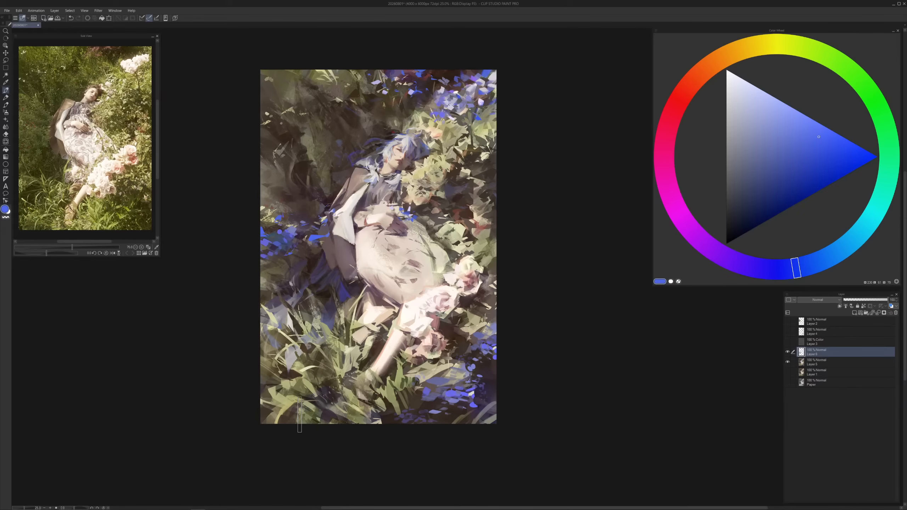
Touch up the foliage beside the figure's head with sampled dark brown, pale yellow and peach tones
alt+click(455, 183)
alt+click(455, 171)
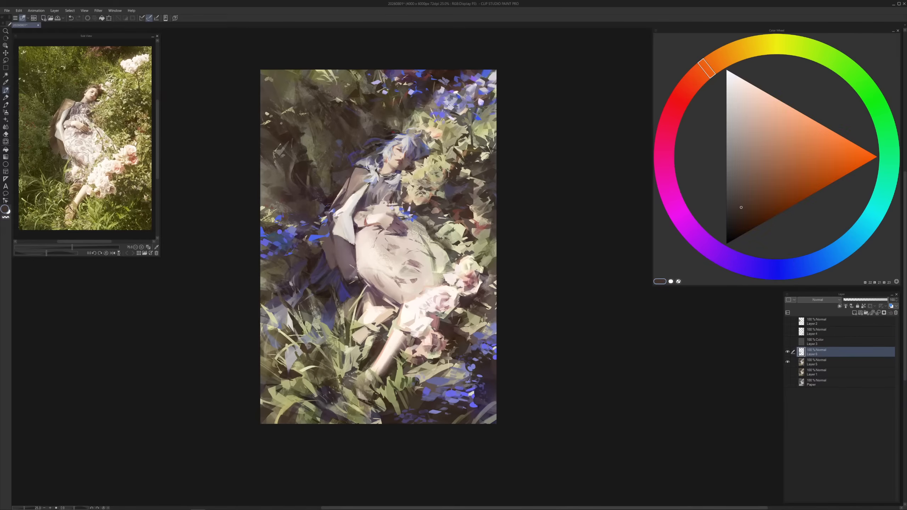
alt+click(442, 154)
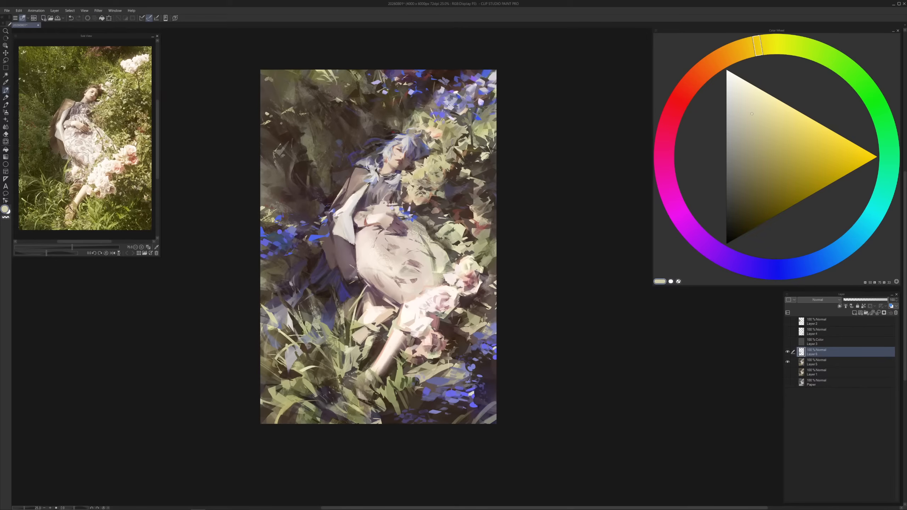
alt+click(437, 134)
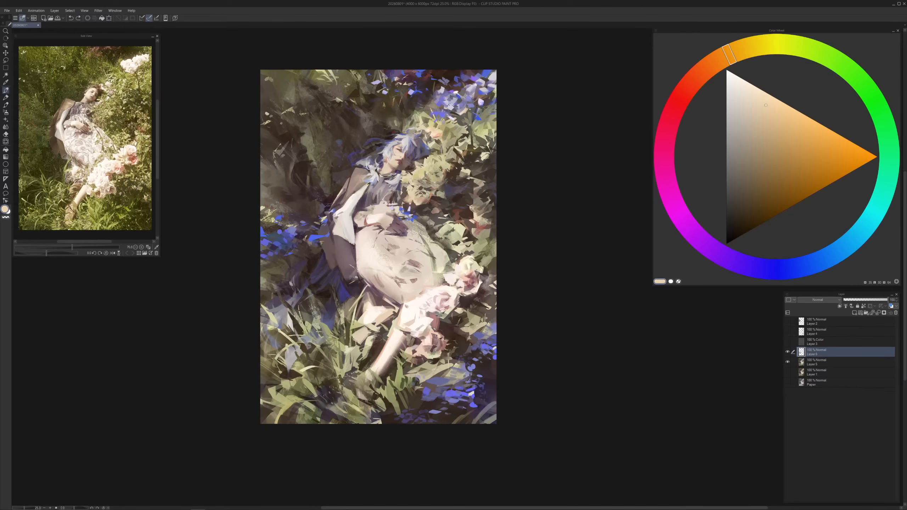
drag(442, 143, 446, 156)
Rework the leaves near the canvas edge beside the figure's torso using sampled dark brown-grey and pale yellow tones
alt+click(473, 185)
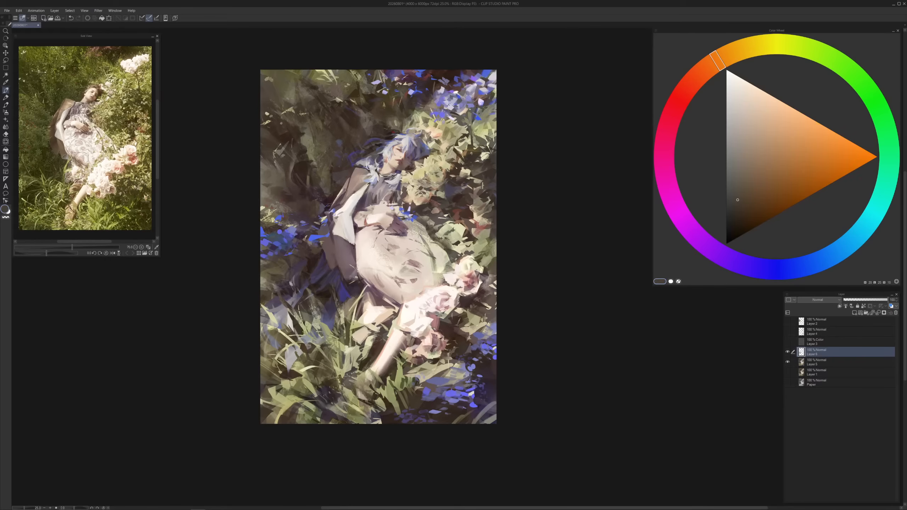
alt+click(479, 192)
alt+click(474, 195)
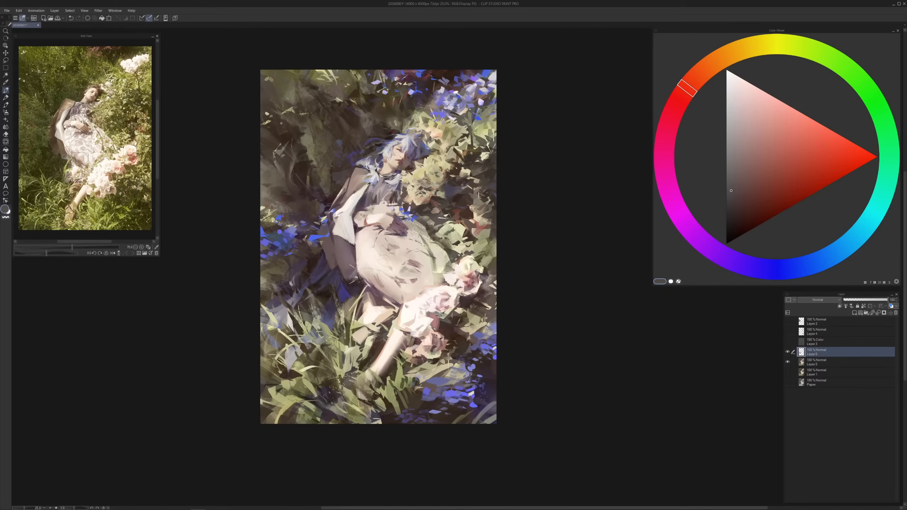
alt+click(477, 197)
alt+click(475, 202)
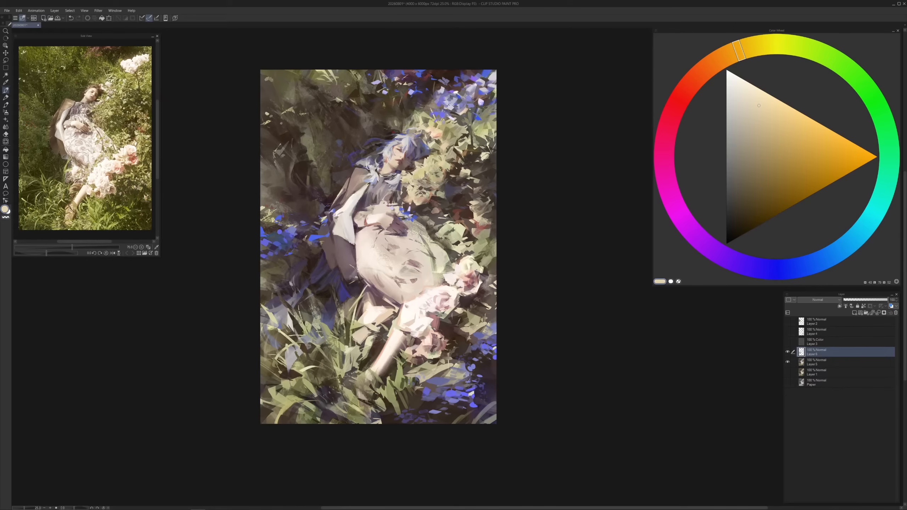
Create a new layer above the painting, set its blending mode to Multiply, and choose a muted warm grey
click(854, 313)
click(818, 300)
click(811, 319)
click(706, 70)
click(750, 137)
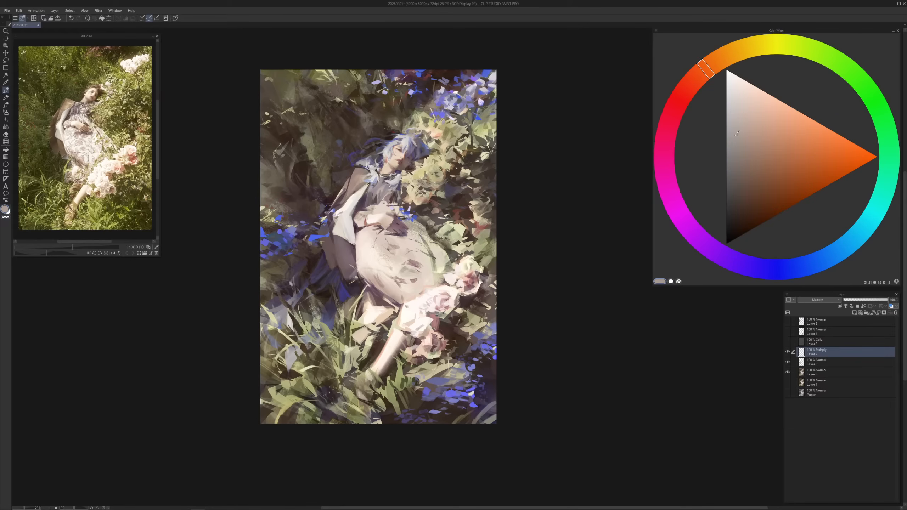
Brush warm grey shadow tones over the dark background and lower garden, undoing unwanted strokes
click(737, 125)
drag(261, 200, 306, 171)
click(741, 148)
drag(265, 180, 298, 180)
key(ctrl+z)
mouse_move(284, 264)
mouse_down()
mouse_move(275, 279)
mouse_move(285, 281)
mouse_move(274, 282)
mouse_move(308, 283)
mouse_move(339, 358)
mouse_move(285, 400)
mouse_move(371, 358)
mouse_move(348, 418)
mouse_move(346, 310)
mouse_move(340, 331)
mouse_move(362, 370)
mouse_move(389, 390)
mouse_move(445, 337)
mouse_move(335, 296)
mouse_move(402, 311)
mouse_move(472, 288)
mouse_move(327, 311)
mouse_move(485, 300)
mouse_up()
key(ctrl+z)
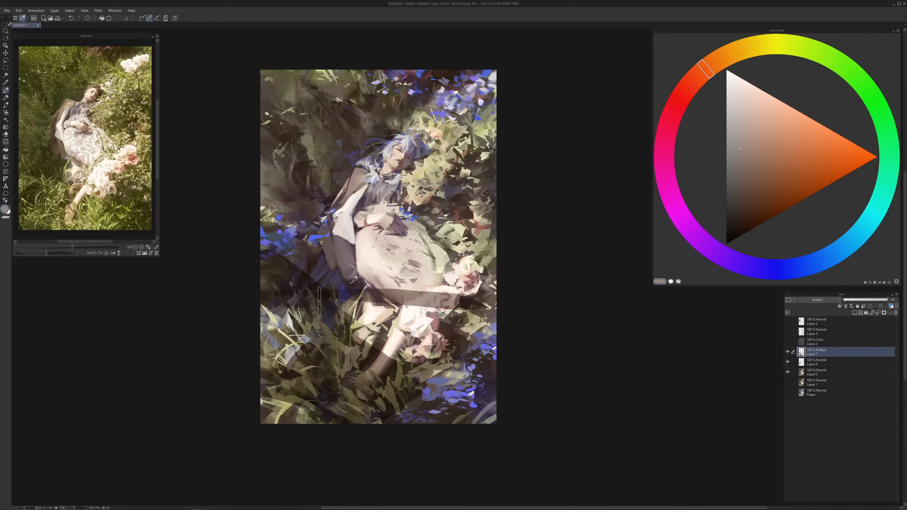
Shade the skirt hem, legs and pink roses on the Multiply layer, and erase excess shadow around the legs
drag(319, 302, 471, 305)
mouse_move(353, 304)
mouse_down()
mouse_move(492, 300)
mouse_move(393, 323)
mouse_up()
key(e)
mouse_move(348, 282)
mouse_down()
mouse_move(407, 289)
mouse_move(371, 293)
mouse_move(447, 288)
mouse_move(420, 303)
mouse_move(431, 311)
mouse_move(443, 289)
mouse_move(457, 299)
mouse_move(420, 281)
mouse_move(461, 275)
mouse_move(474, 285)
mouse_move(487, 270)
mouse_move(476, 248)
mouse_move(463, 285)
mouse_move(490, 320)
mouse_move(482, 322)
mouse_move(491, 312)
mouse_move(455, 351)
mouse_move(461, 366)
mouse_move(451, 384)
mouse_move(409, 392)
mouse_move(437, 404)
mouse_move(481, 391)
mouse_move(455, 397)
mouse_move(435, 337)
mouse_move(391, 363)
mouse_up()
key(b)
key(ctrl+z)
key(e)
key(p)
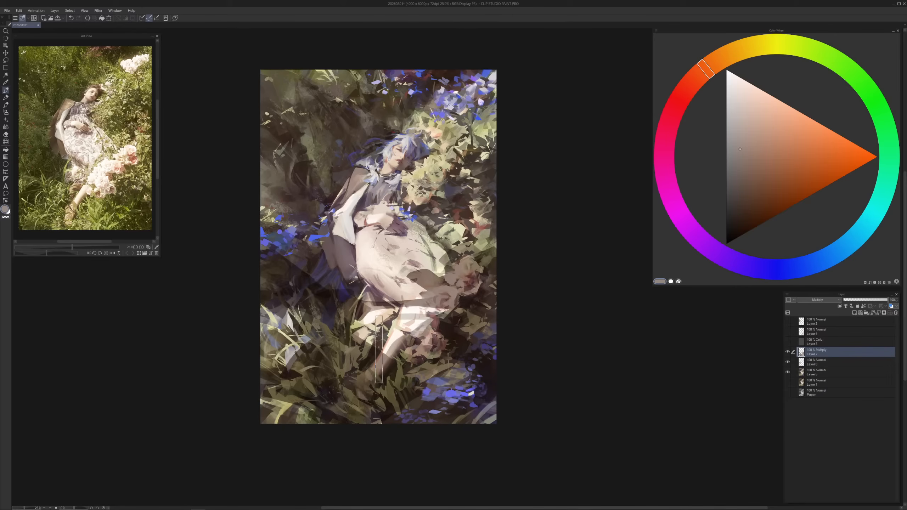
drag(372, 309, 427, 331)
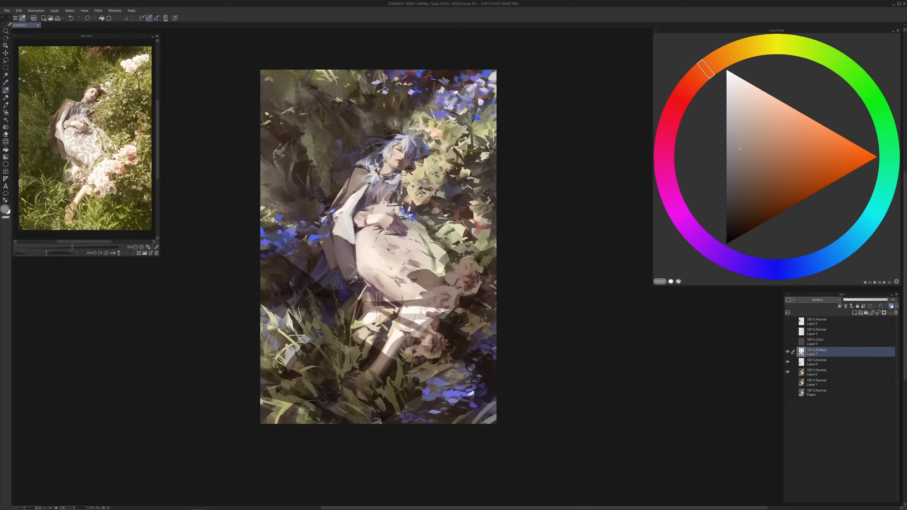
Cast a shadow band across the upper skirt and try darker shading over the upper background, undoing unwanted strokes
mouse_move(280, 252)
mouse_down()
mouse_move(314, 260)
mouse_move(328, 249)
mouse_move(364, 254)
mouse_move(352, 271)
mouse_move(315, 251)
mouse_move(329, 281)
mouse_move(365, 247)
mouse_move(440, 254)
mouse_up()
key(ctrl+z)
key(ctrl+z)
key(ctrl+z)
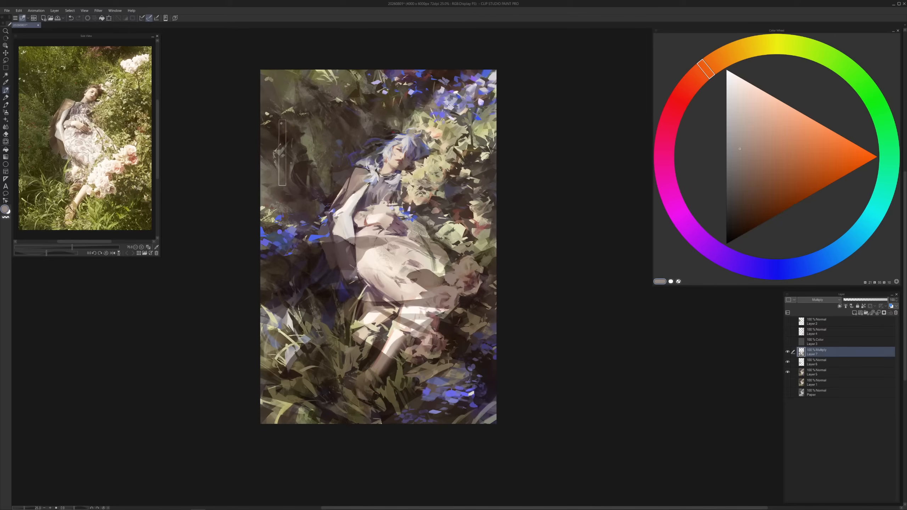
drag(284, 118, 330, 168)
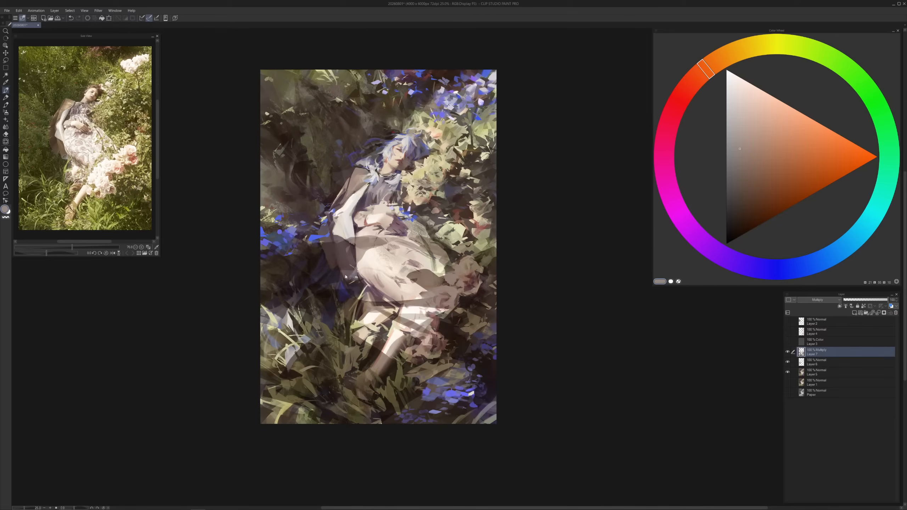
key(ctrl+z)
key(ctrl+z)
key(ctrl+z)
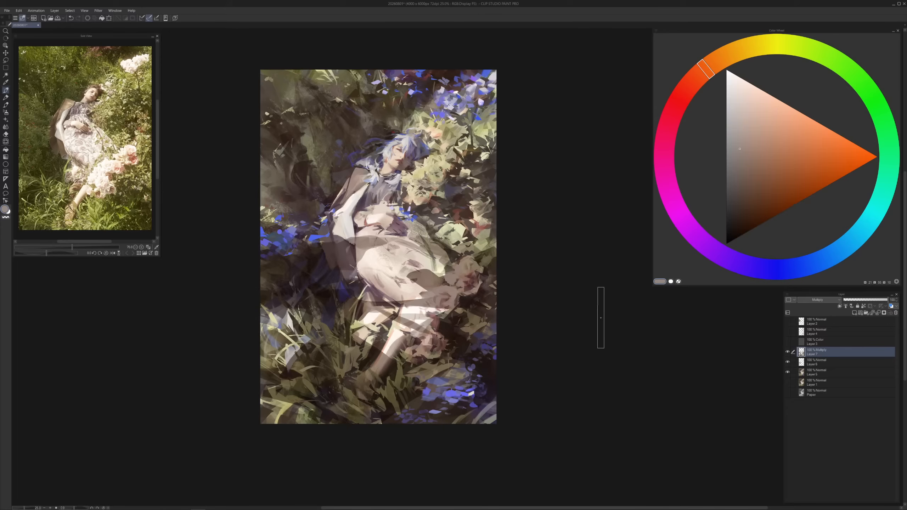
click(18, 10)
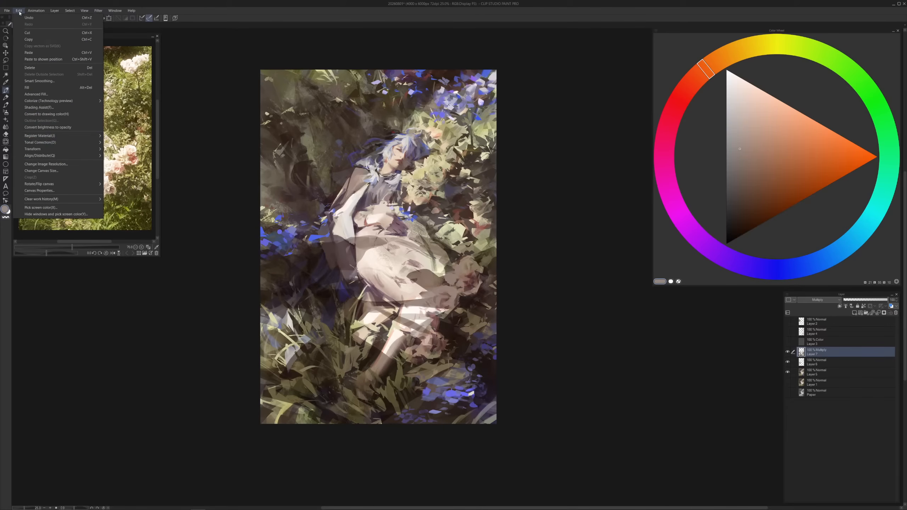
mouse_move(71, 142)
click(116, 143)
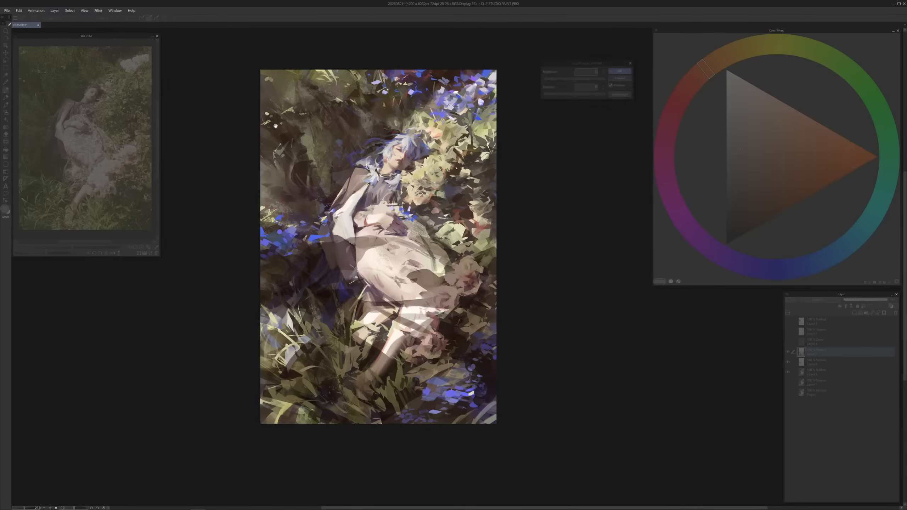
drag(574, 81, 565, 82)
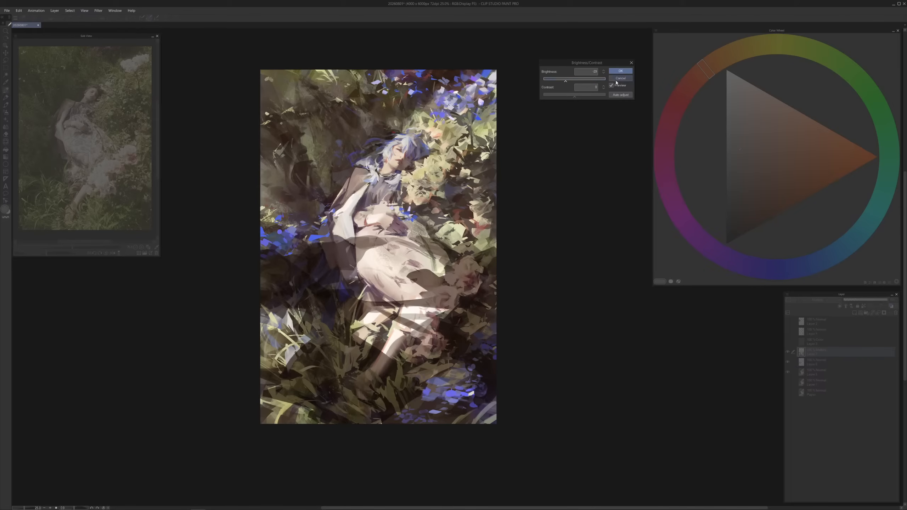
click(619, 79)
Hide the Multiply shadow layer after comparing, and merge the flower detail layer into the painting layer below
click(788, 353)
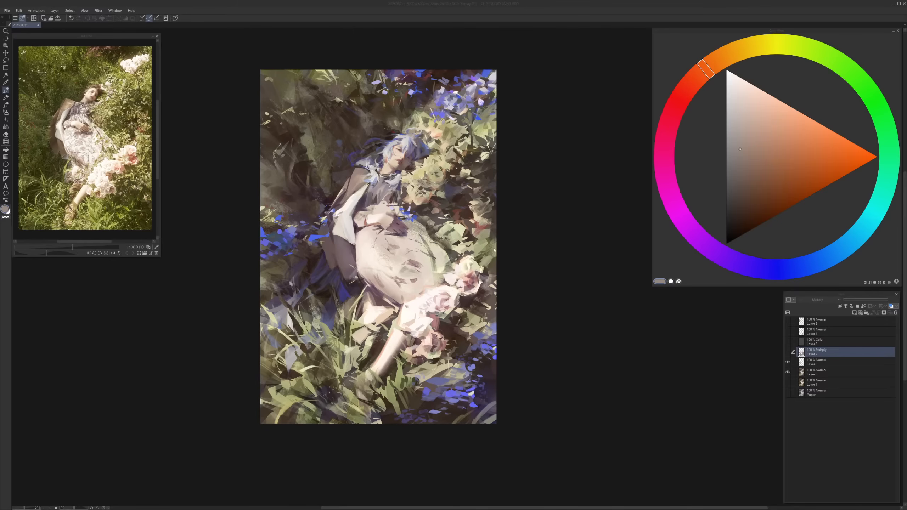
click(621, 314)
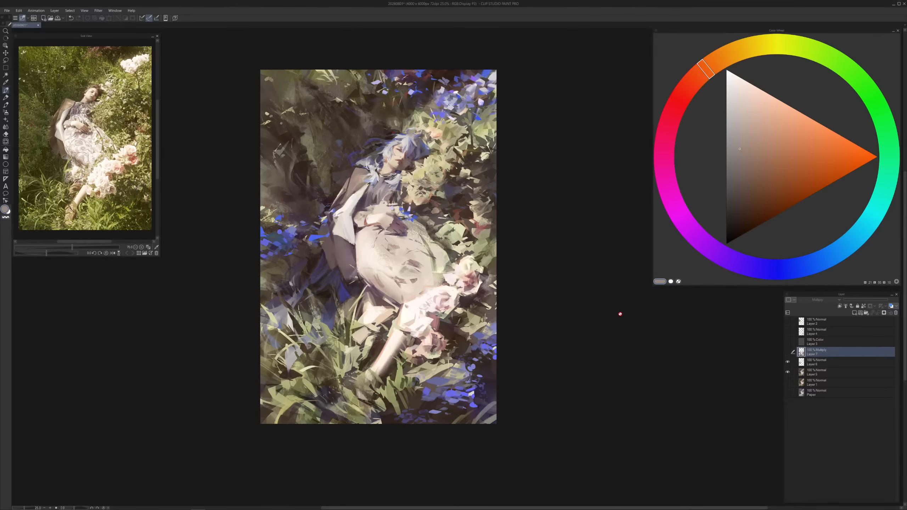
click(787, 354)
click(786, 354)
click(787, 362)
click(787, 362)
click(809, 363)
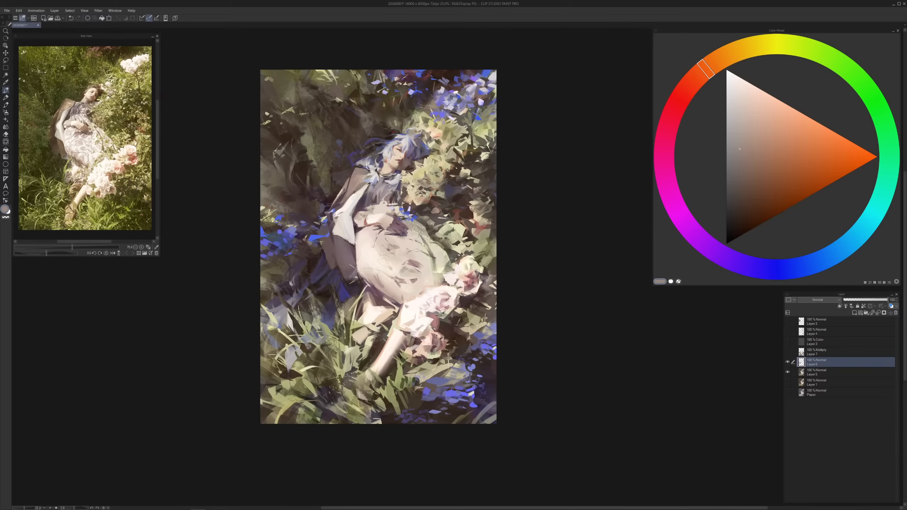
key(ctrl+e)
click(18, 11)
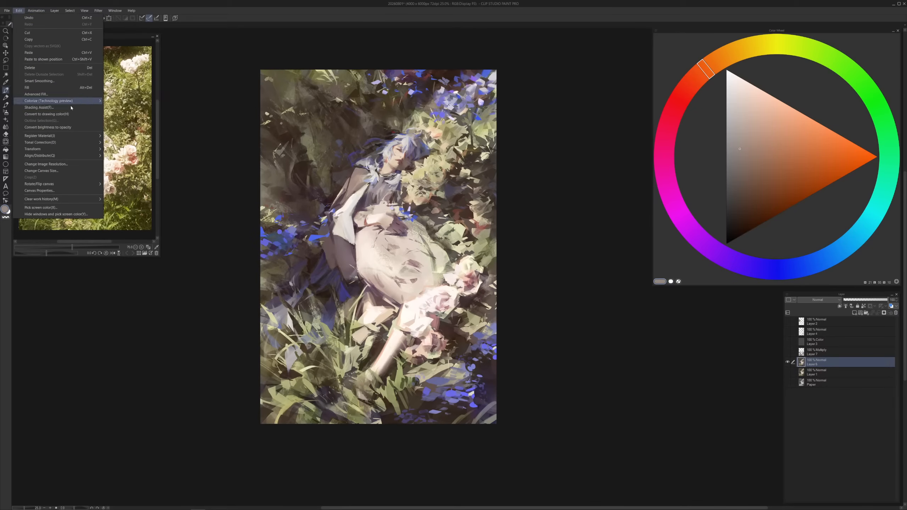
mouse_move(60, 142)
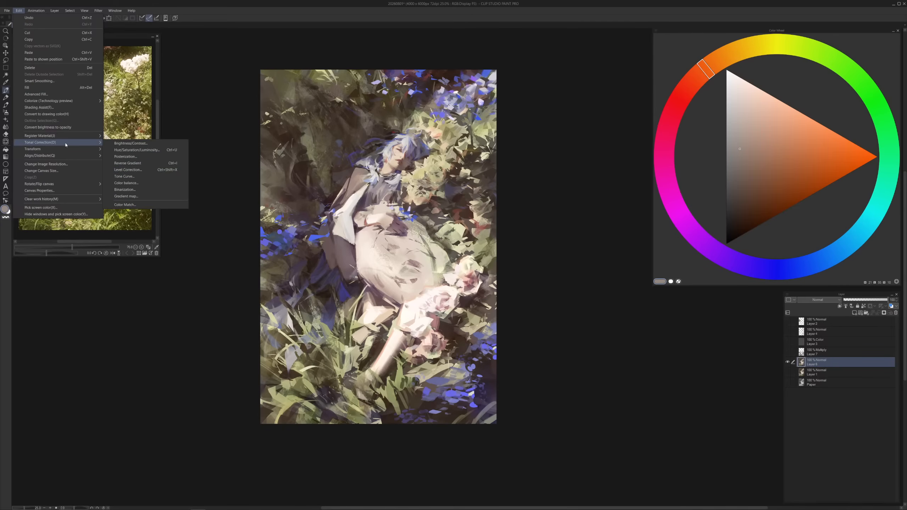
click(132, 170)
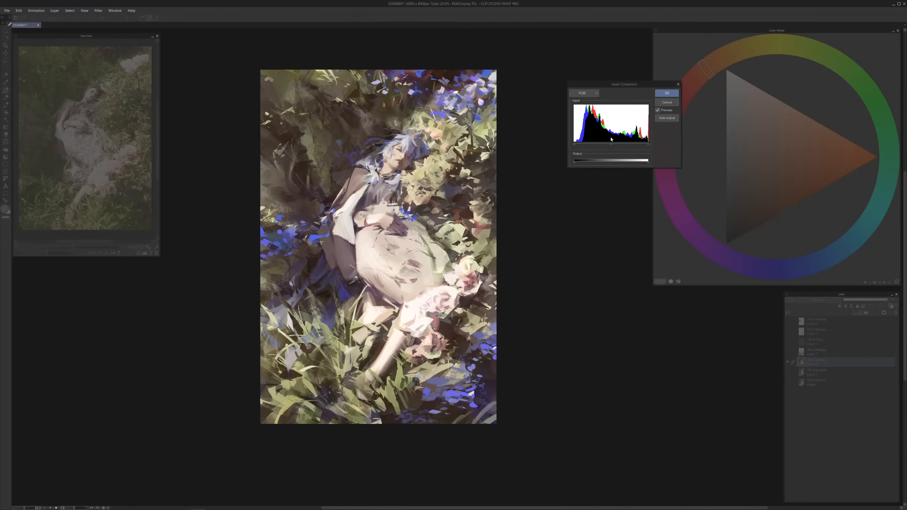
drag(614, 147, 579, 163)
click(669, 112)
click(666, 102)
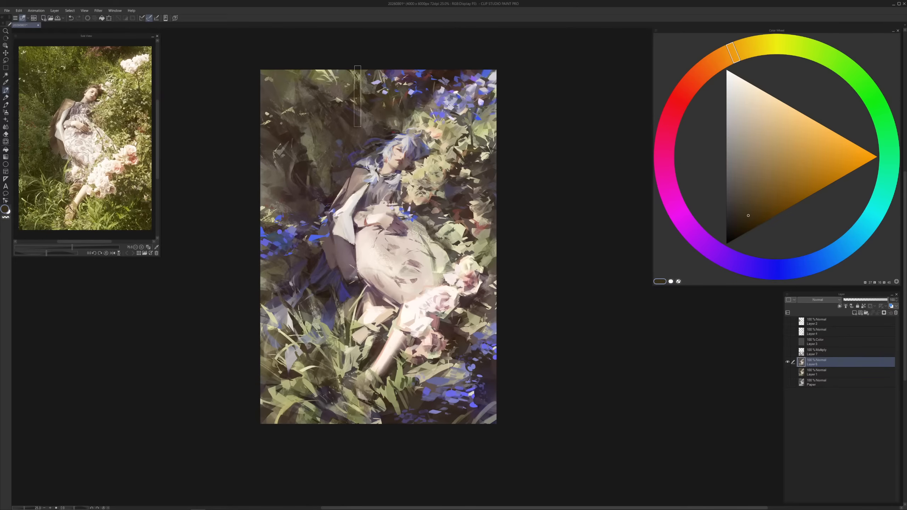
Compare the colour painting with the greyscale base by toggling the visibility of both layers
alt+click(356, 115)
click(792, 382)
click(787, 362)
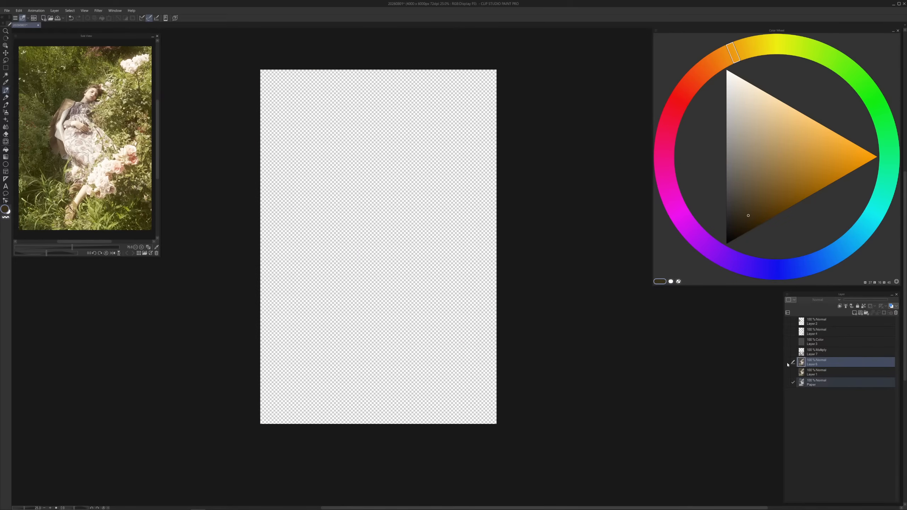
click(787, 382)
click(788, 362)
click(788, 362)
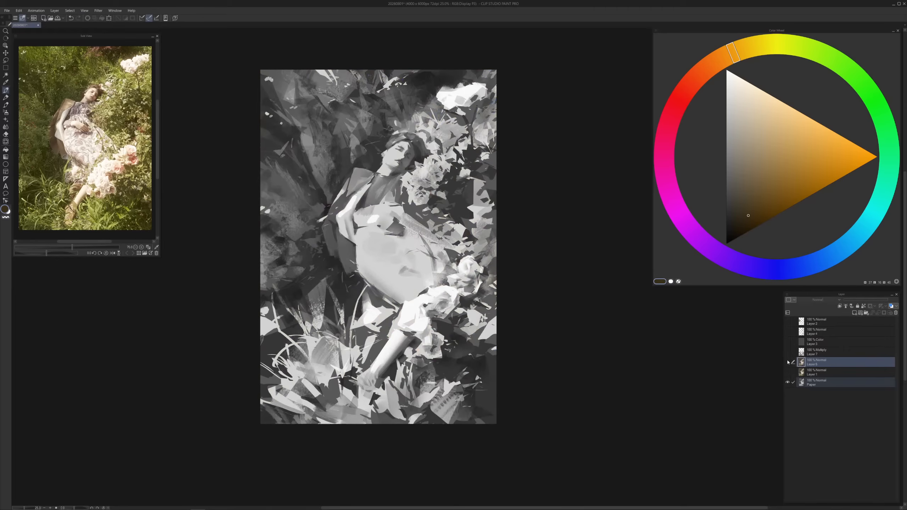
click(787, 363)
click(788, 383)
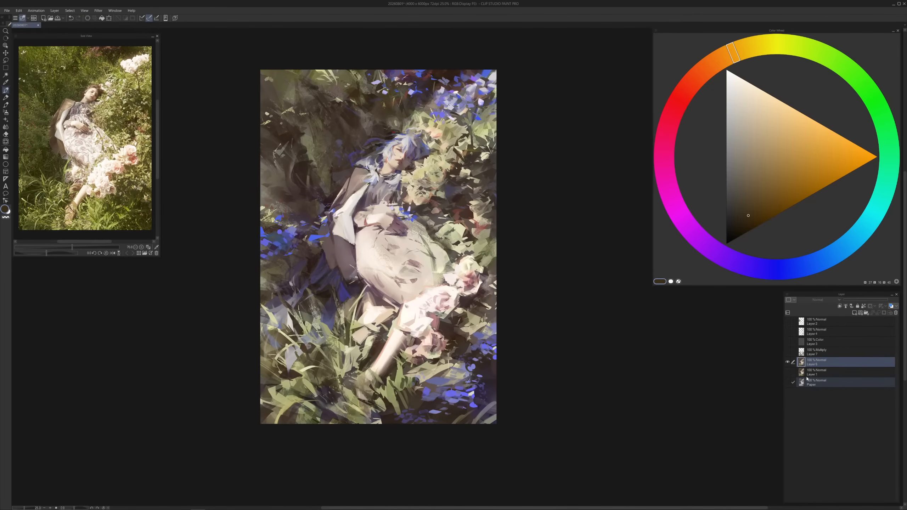
Refine the leaves beside the figure's head with sampled dark brown and muted olive tones
drag(451, 184, 368, 178)
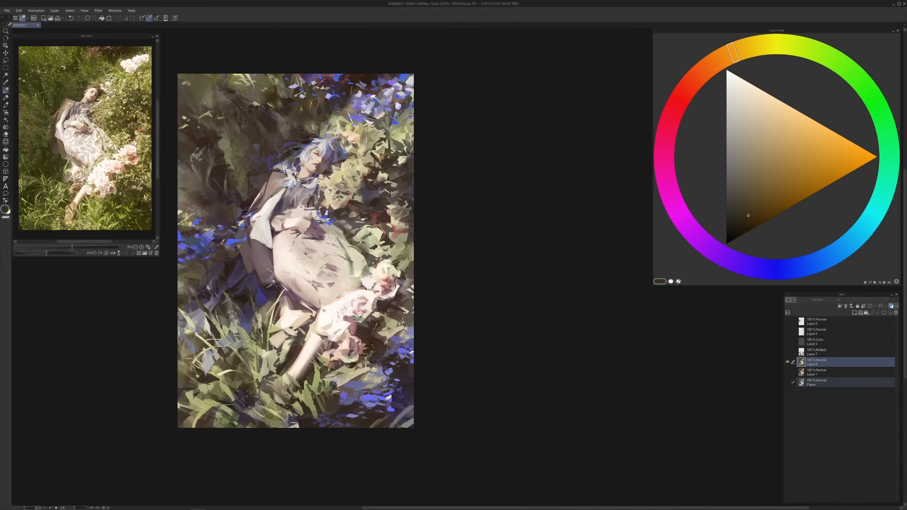
alt+click(390, 166)
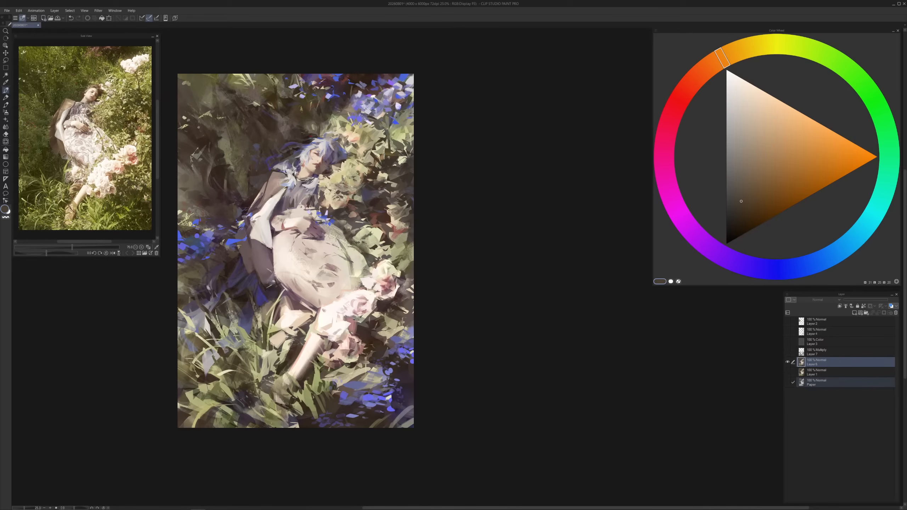
alt+click(409, 158)
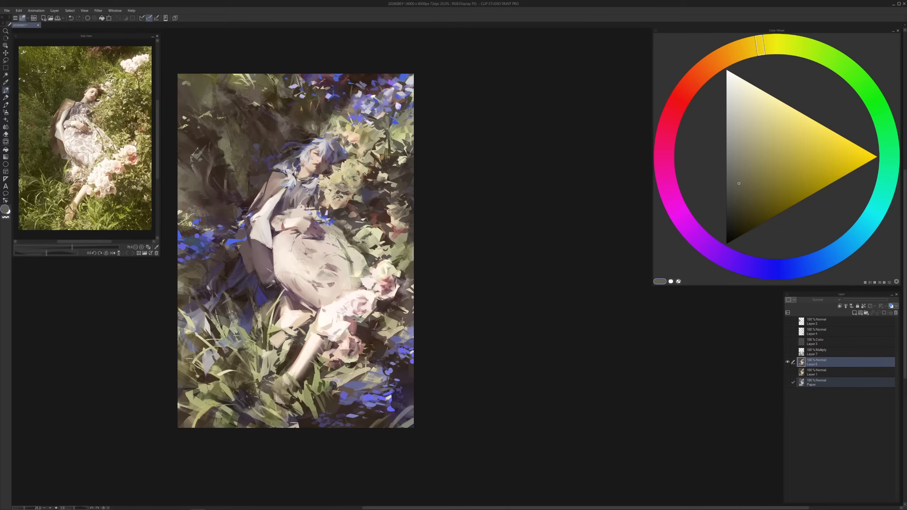
alt+click(384, 157)
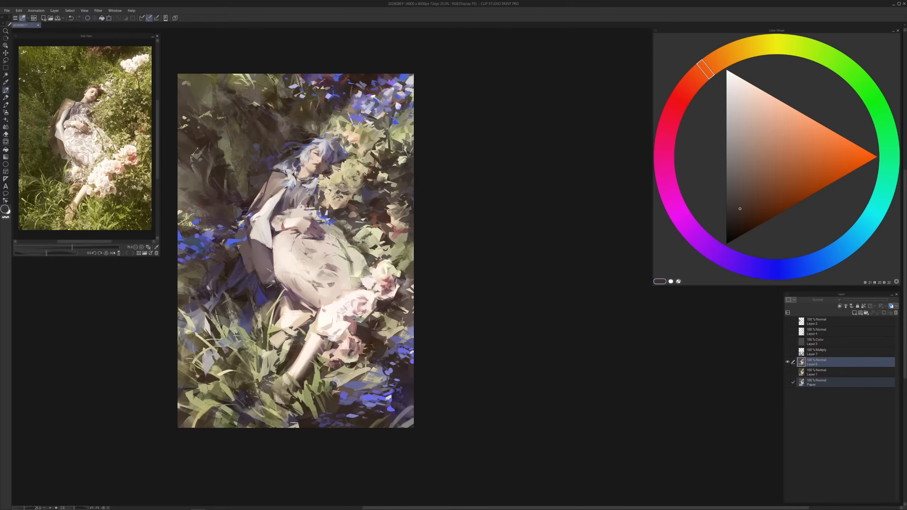
alt+click(403, 163)
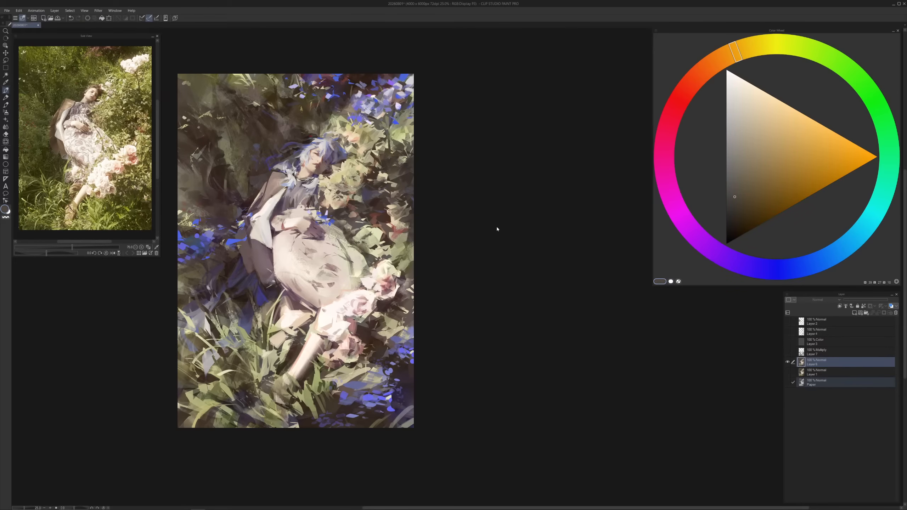
Add a new layer above the painting and dab sampled dark brown texture into the foliage beside the figure
click(853, 313)
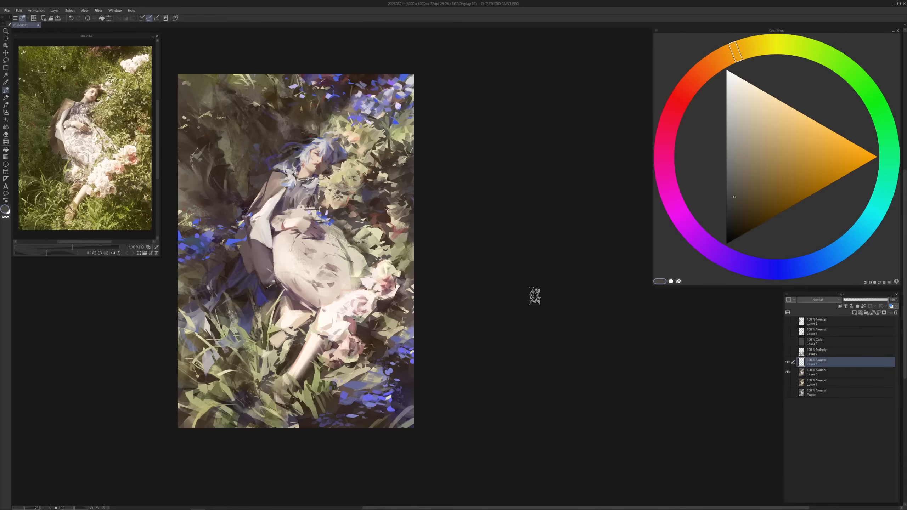
alt+click(400, 171)
drag(398, 166, 398, 179)
mouse_move(400, 142)
mouse_down()
mouse_move(403, 167)
mouse_move(411, 163)
mouse_move(404, 175)
mouse_move(372, 174)
mouse_move(371, 192)
mouse_move(360, 199)
mouse_up()
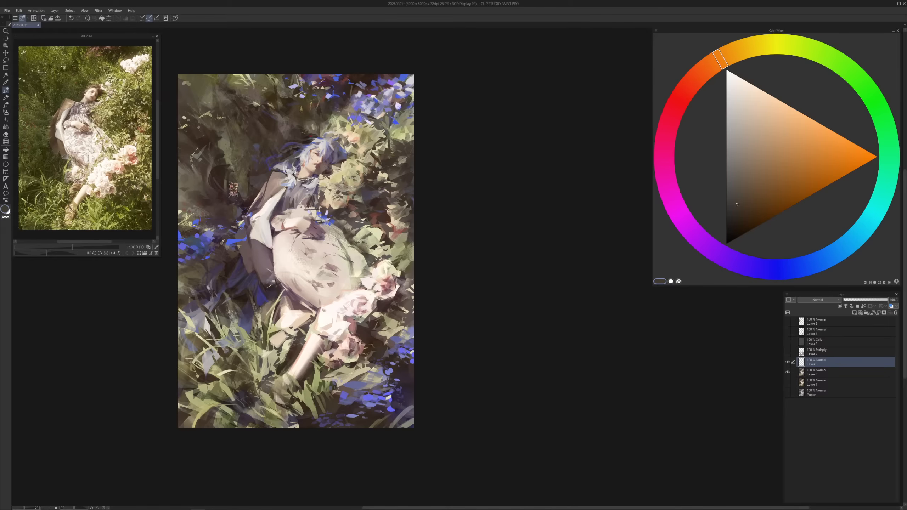
Dab sampled brown, muted olive and pale yellow-green texture into the upper foliage beside the figure
alt+click(246, 122)
alt+click(218, 102)
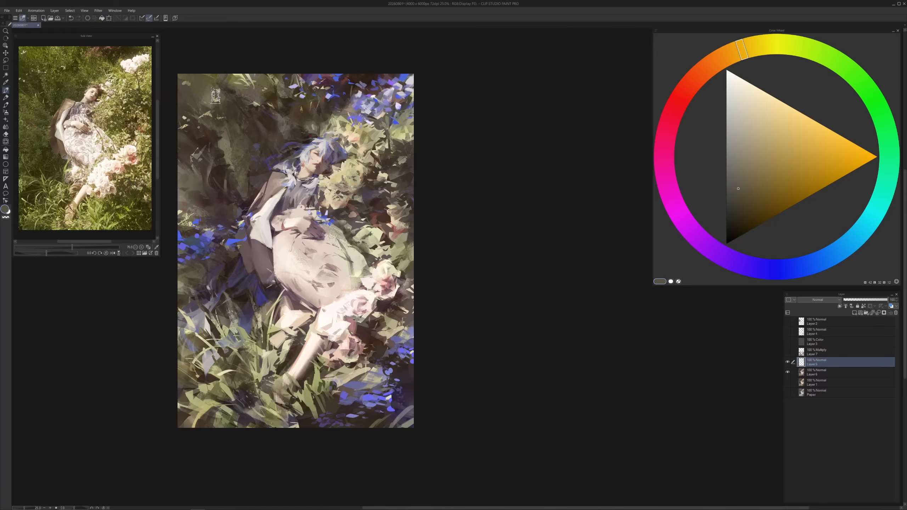
alt+click(236, 77)
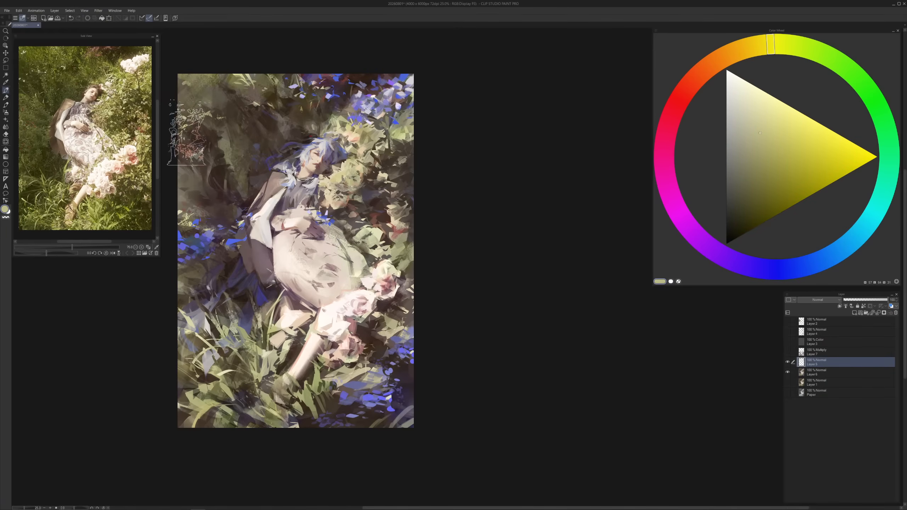
drag(209, 191, 215, 187)
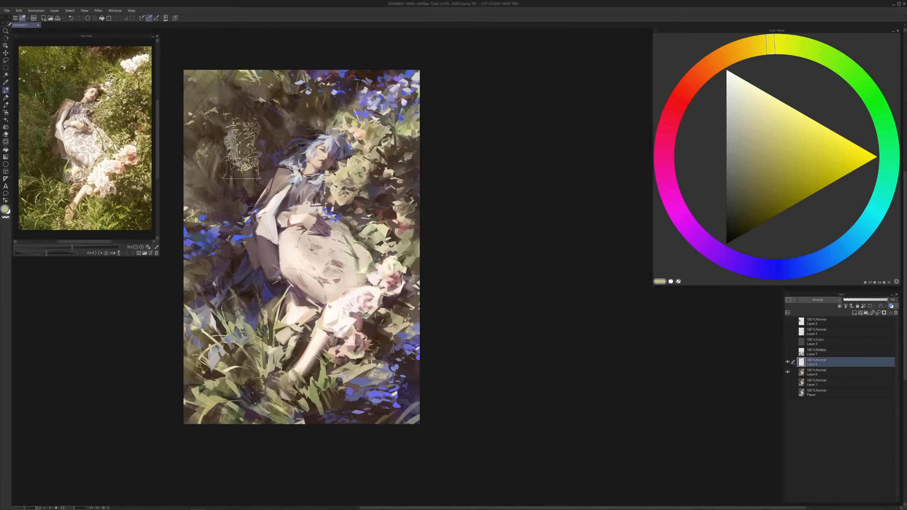
alt+click(257, 160)
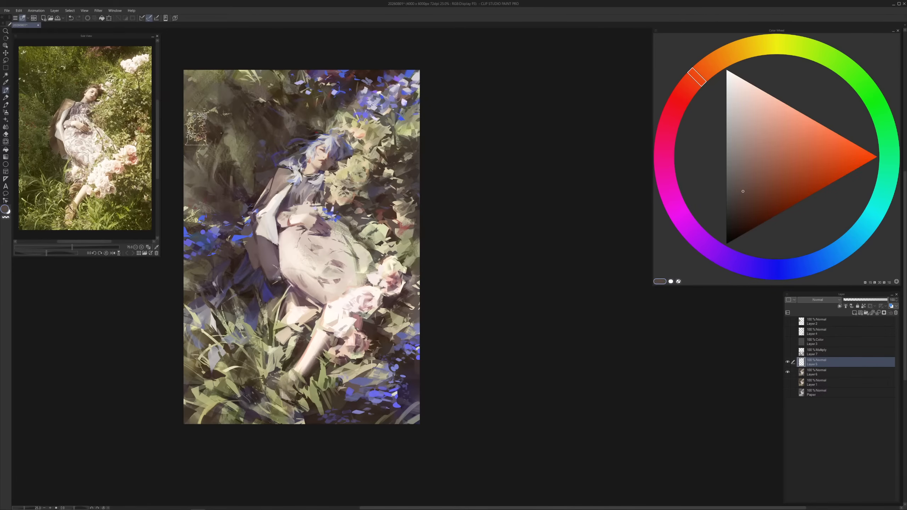
alt+click(237, 142)
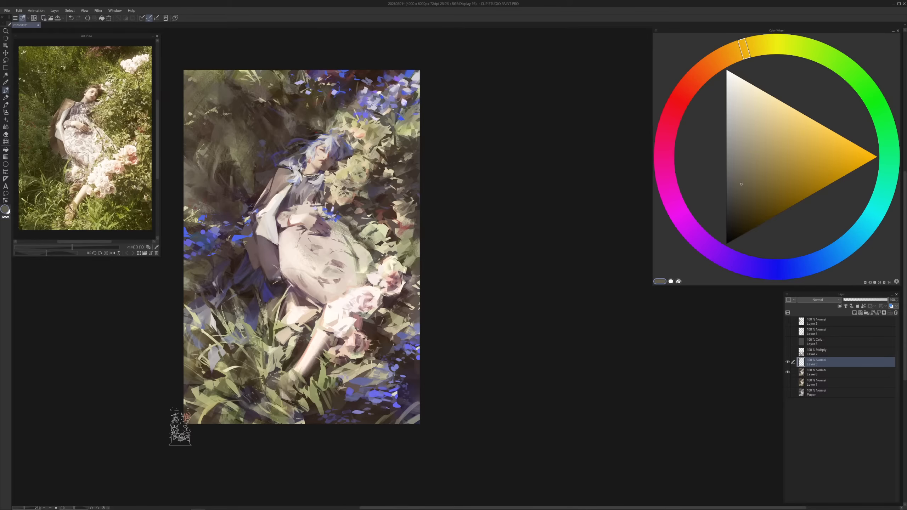
Break up the lower grasses and the blue and pink flowers near the feet with sampled dark brown texture, varying the brush size
drag(326, 314, 345, 271)
alt+click(265, 256)
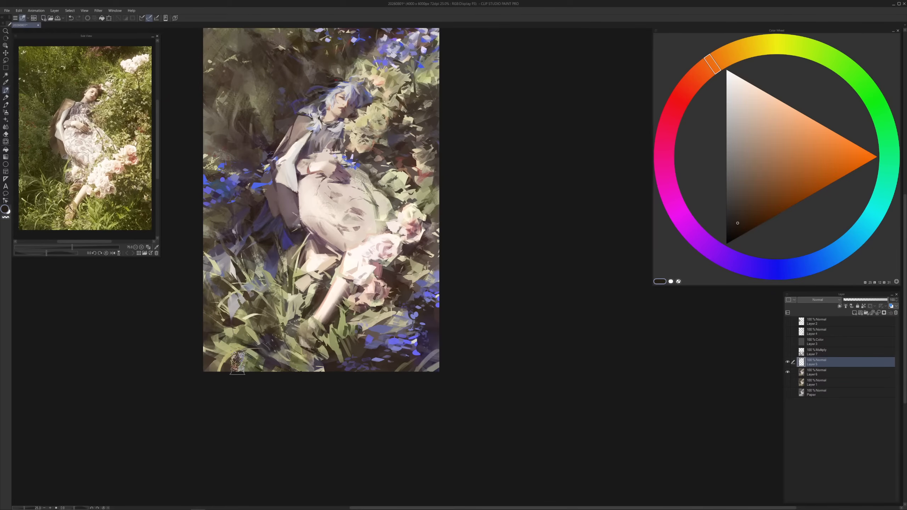
key(bracketright)
key(bracketright)
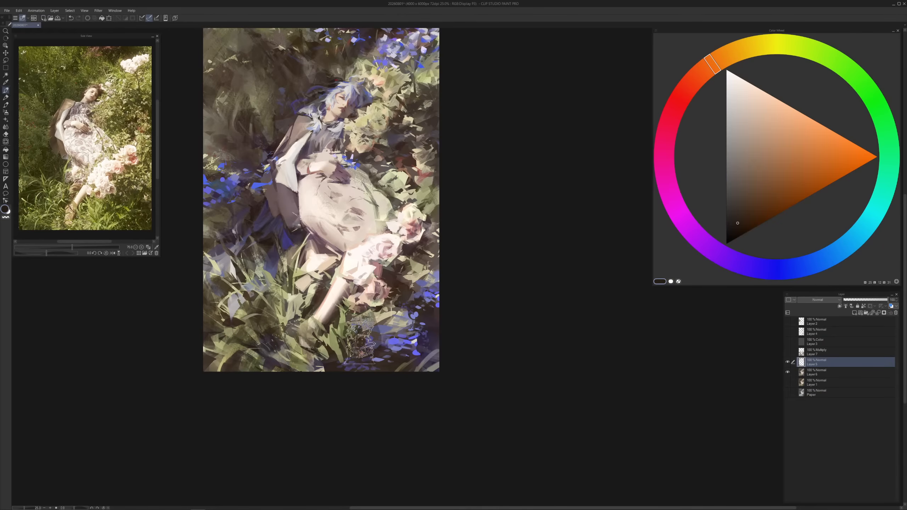
key(bracketleft)
key(bracketleft)
key(bracketleft)
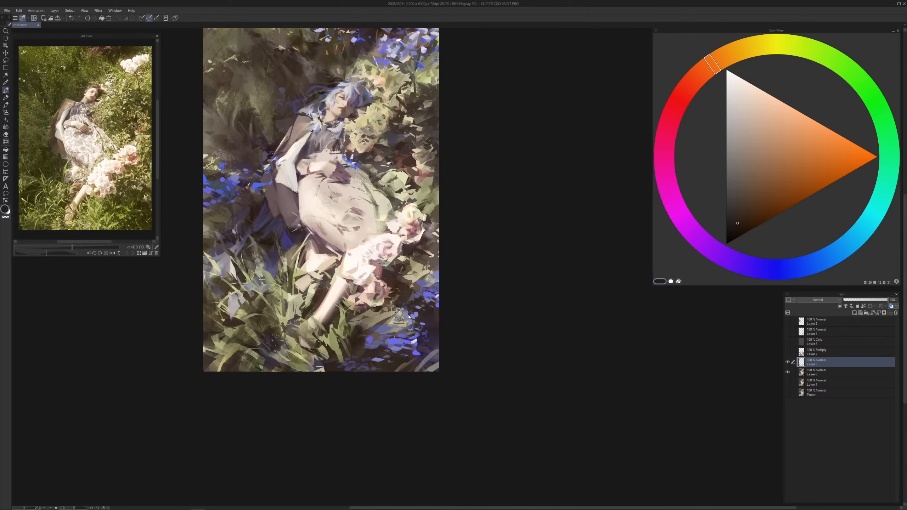
mouse_move(409, 316)
mouse_down()
mouse_move(399, 298)
mouse_move(383, 302)
mouse_move(386, 285)
mouse_move(411, 298)
mouse_up()
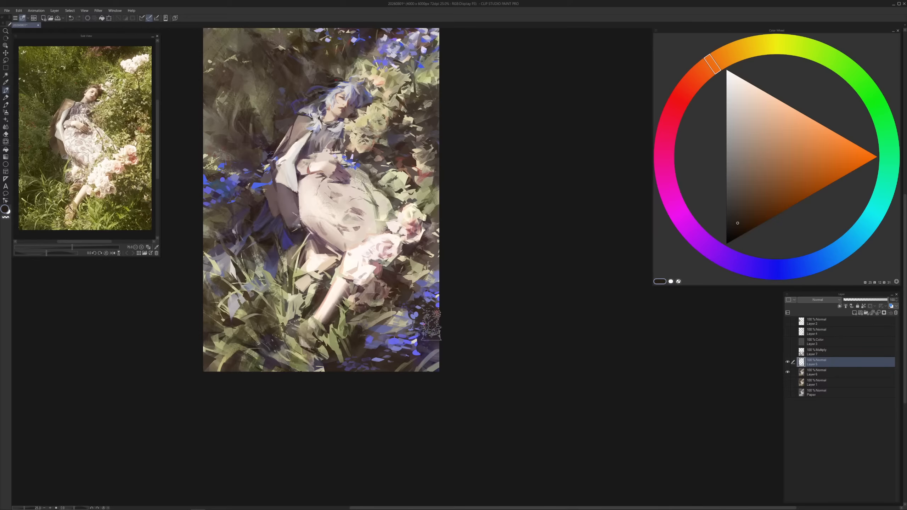
alt+click(434, 311)
alt+click(433, 311)
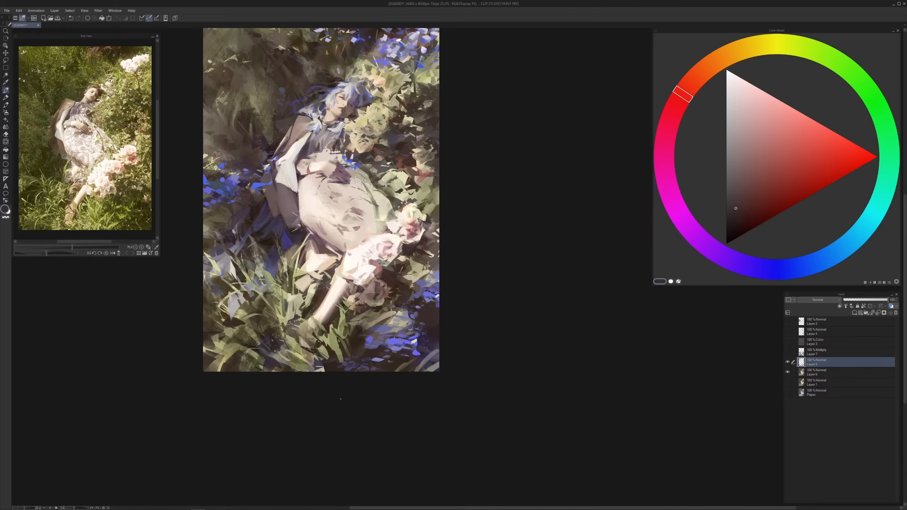
Work sampled dark brown texture beside the cloak and into the dark gaps around the upper blue flowers
drag(353, 379, 338, 448)
alt+click(282, 222)
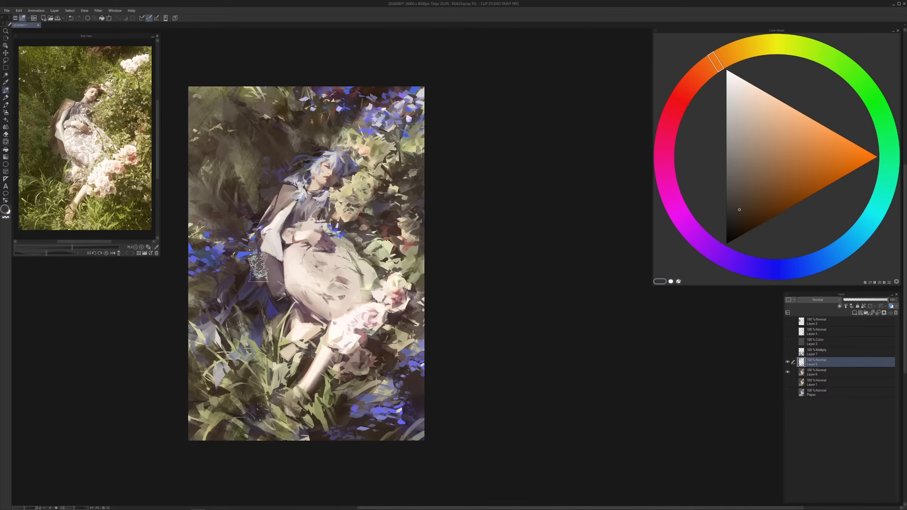
alt+click(358, 106)
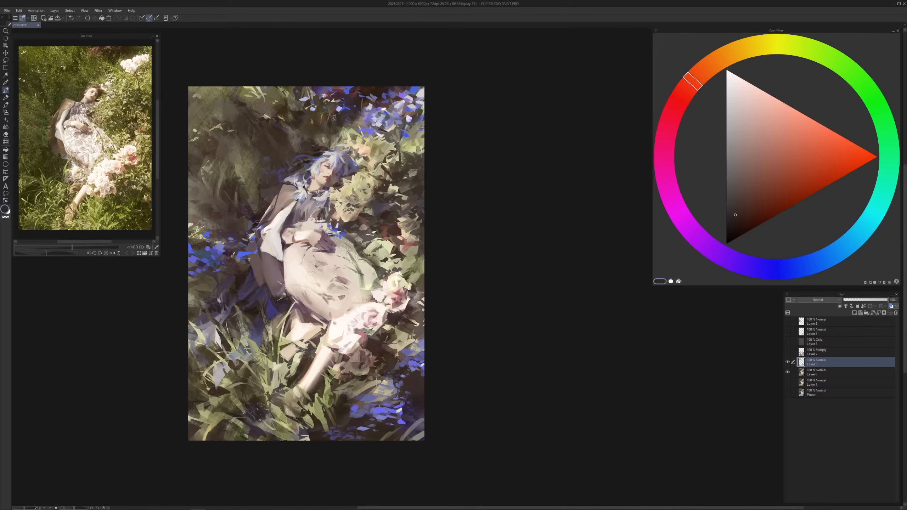
alt+click(348, 114)
alt+click(363, 101)
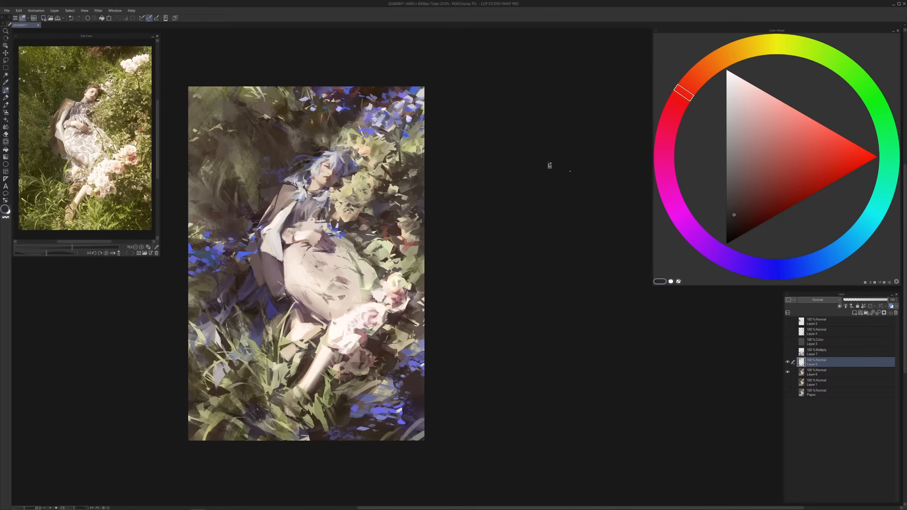
click(736, 221)
Refine the dark foliage just above the figure's blue hair with sampled dark brown and greyish tones
alt+click(309, 119)
alt+click(323, 128)
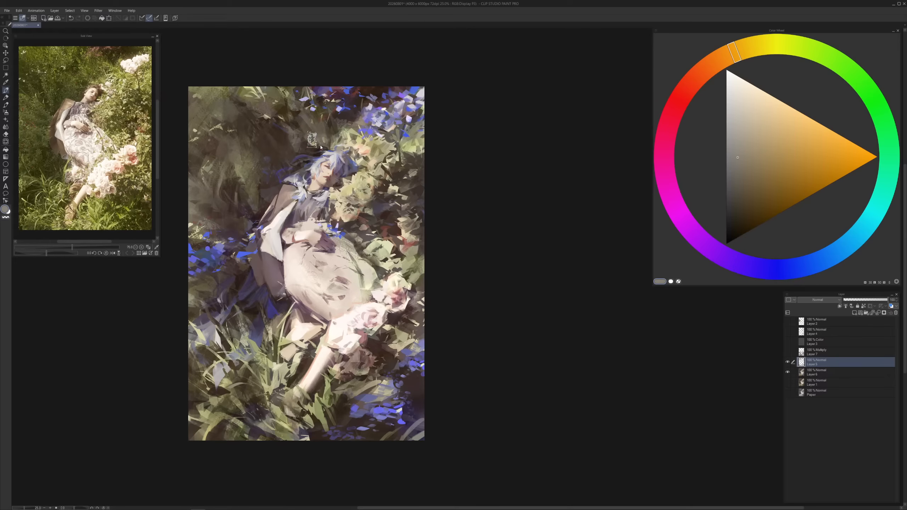
alt+click(318, 146)
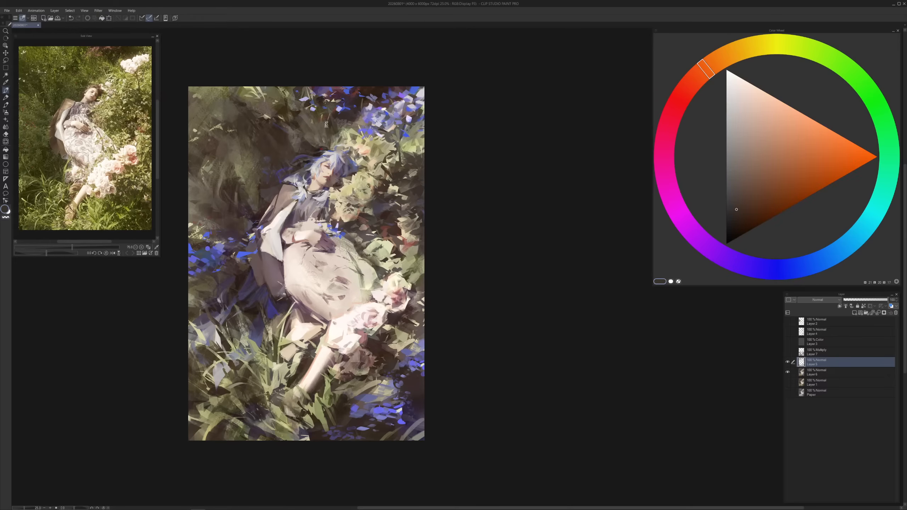
alt+click(311, 148)
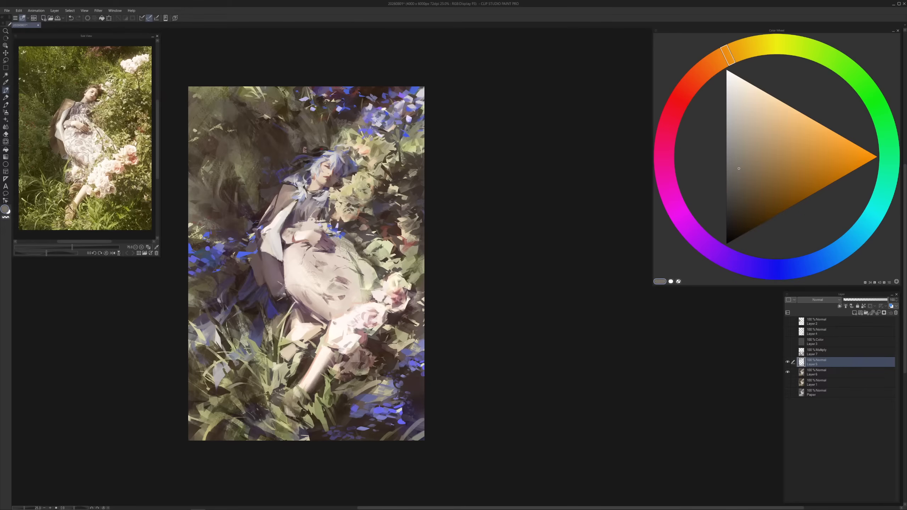
alt+click(306, 150)
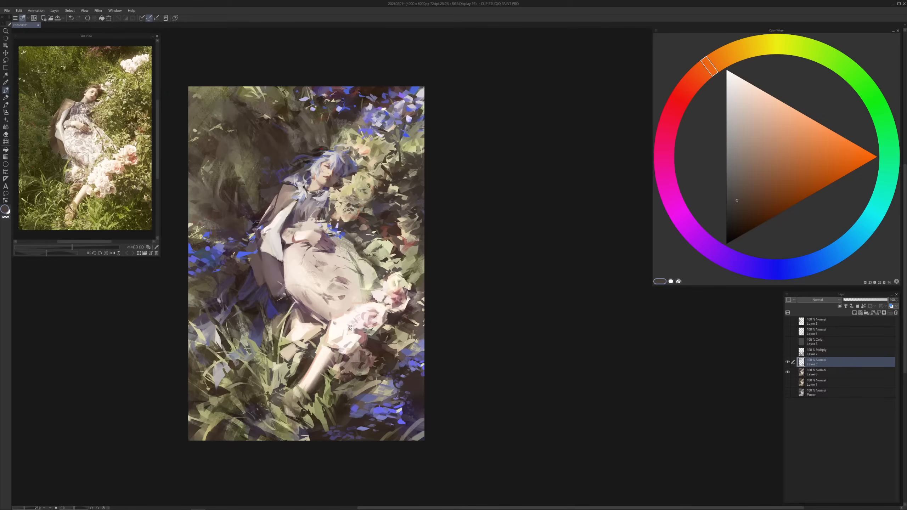
Compare the painting with and without the new texture layer by toggling its visibility
click(788, 362)
click(787, 363)
click(788, 363)
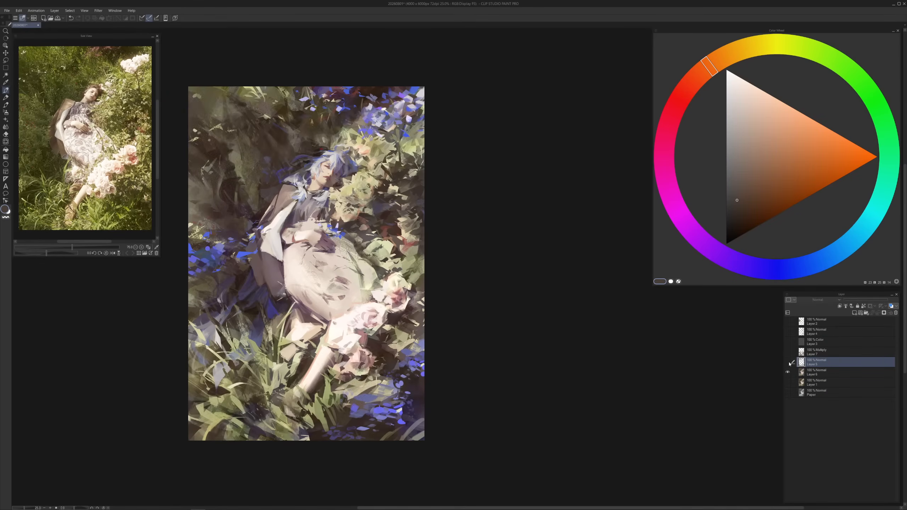
click(787, 363)
click(787, 362)
click(788, 363)
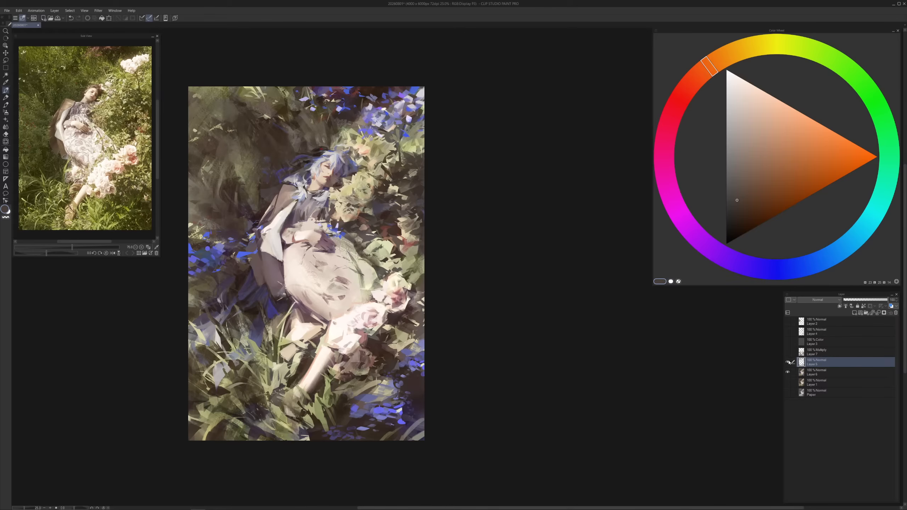
click(788, 363)
click(788, 362)
Erase some texture from the upper foliage and merge the texture layer into the painting layer below
key(e)
mouse_move(209, 88)
mouse_down()
mouse_move(270, 165)
mouse_move(353, 131)
mouse_move(347, 120)
mouse_move(321, 127)
mouse_up()
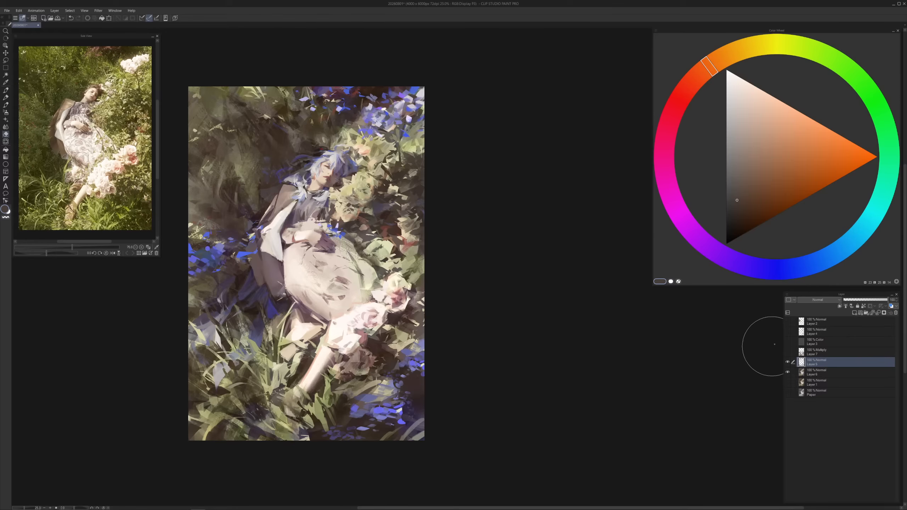
click(788, 362)
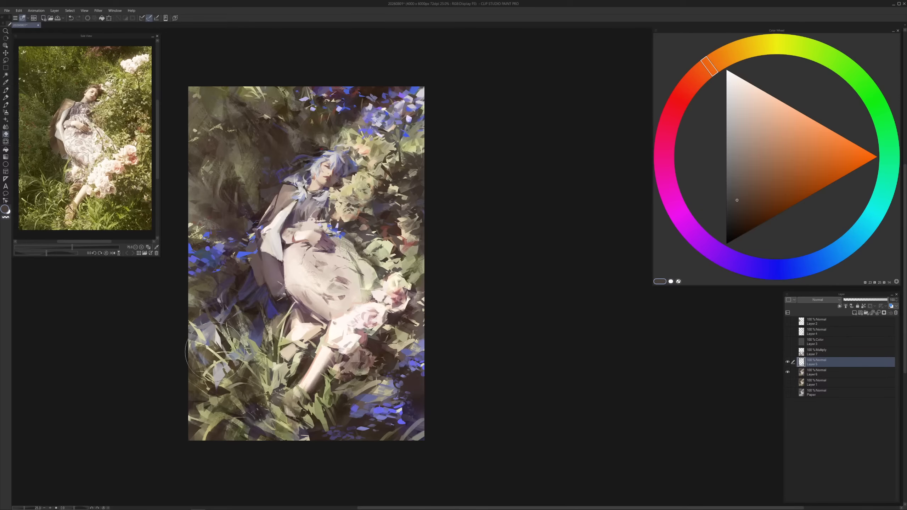
click(788, 362)
click(787, 363)
key(ctrl+e)
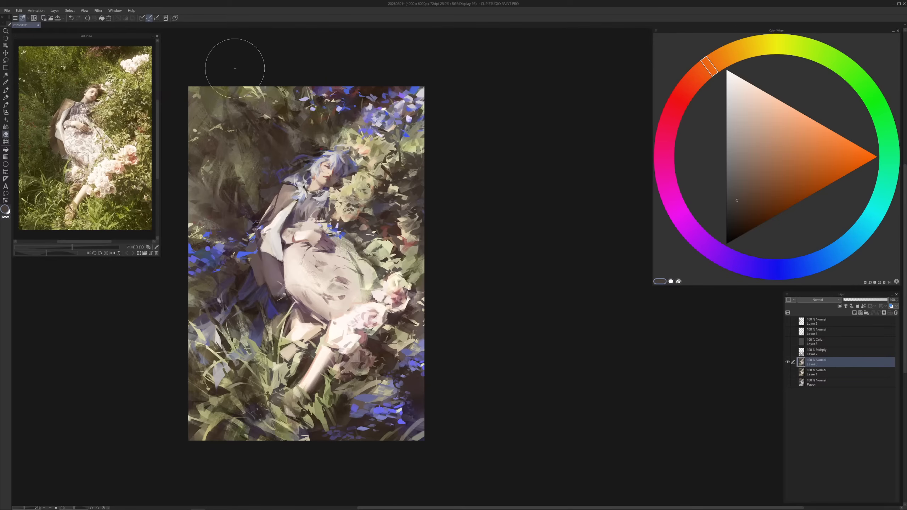
Save the painting and start a single-layer JPEG export
click(7, 10)
click(31, 63)
click(6, 10)
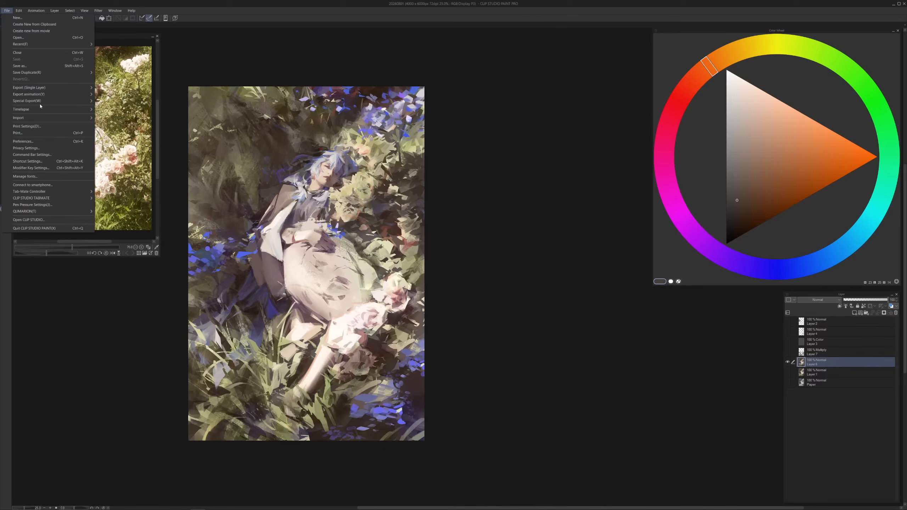
mouse_move(33, 87)
click(109, 94)
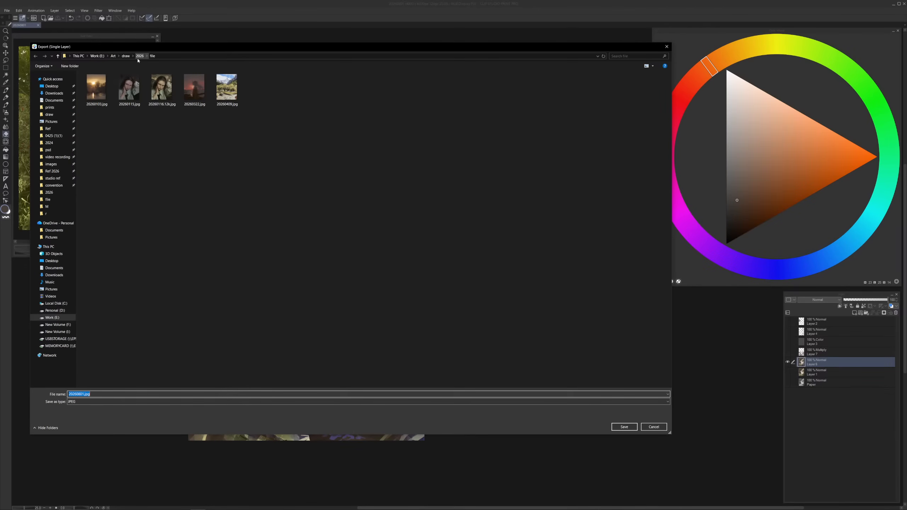
Export the painting as 20260801.jpg to the "file" folder inside 2026, keeping the current JPEG settings
click(138, 58)
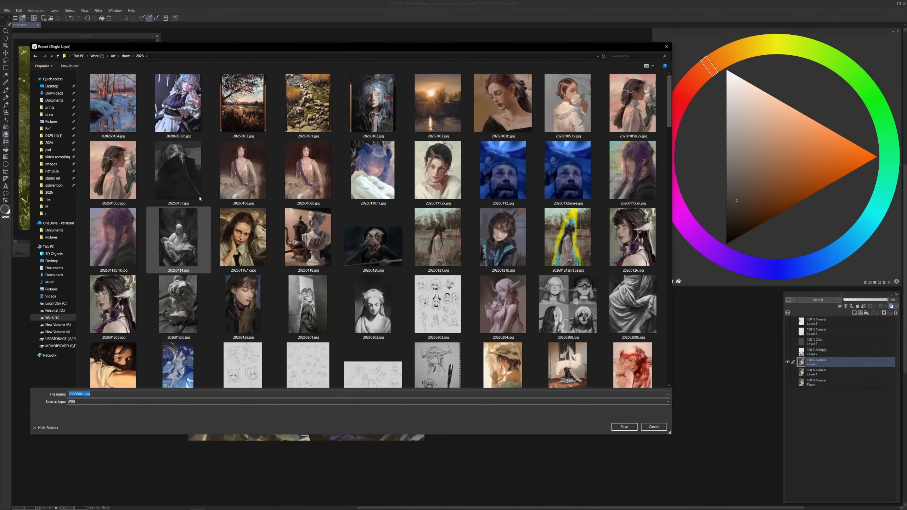
click(126, 56)
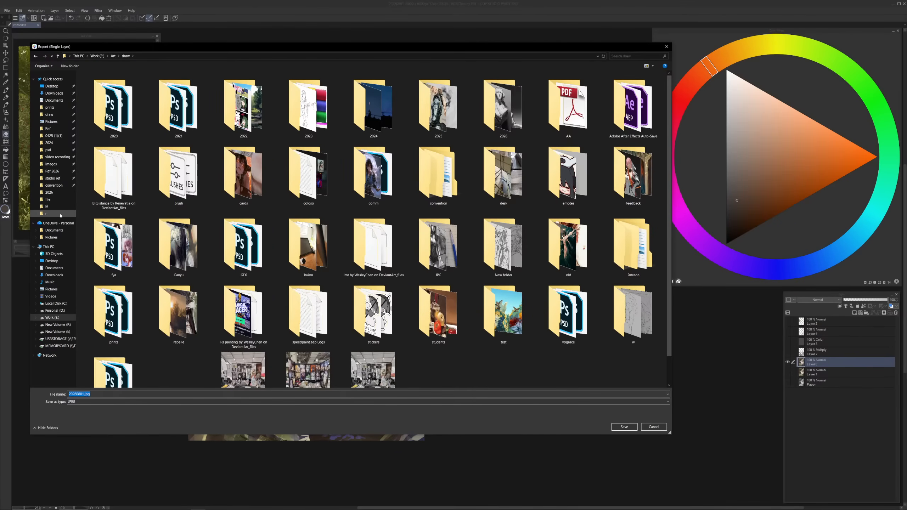
click(49, 192)
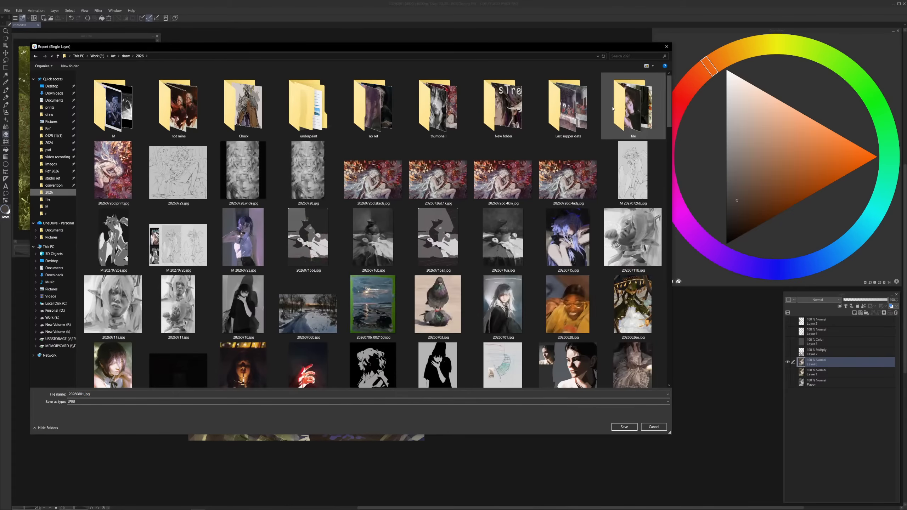
double_click(614, 109)
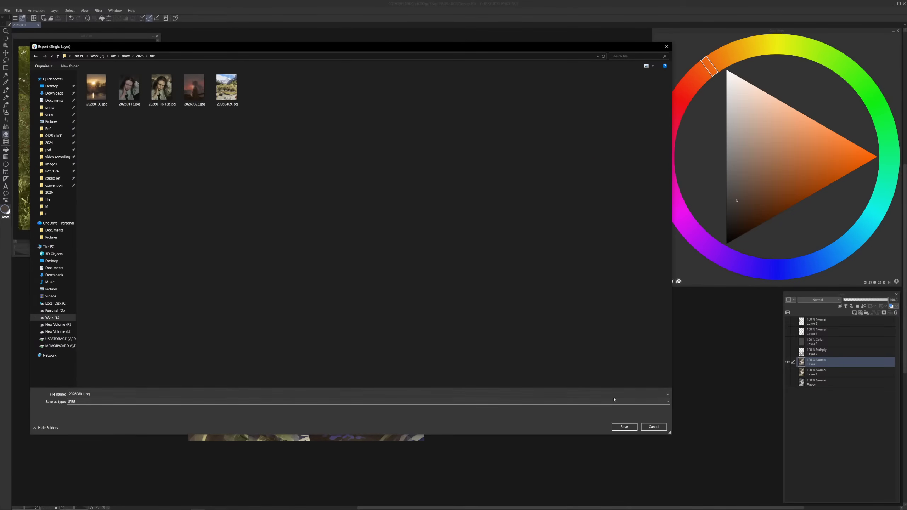
click(624, 427)
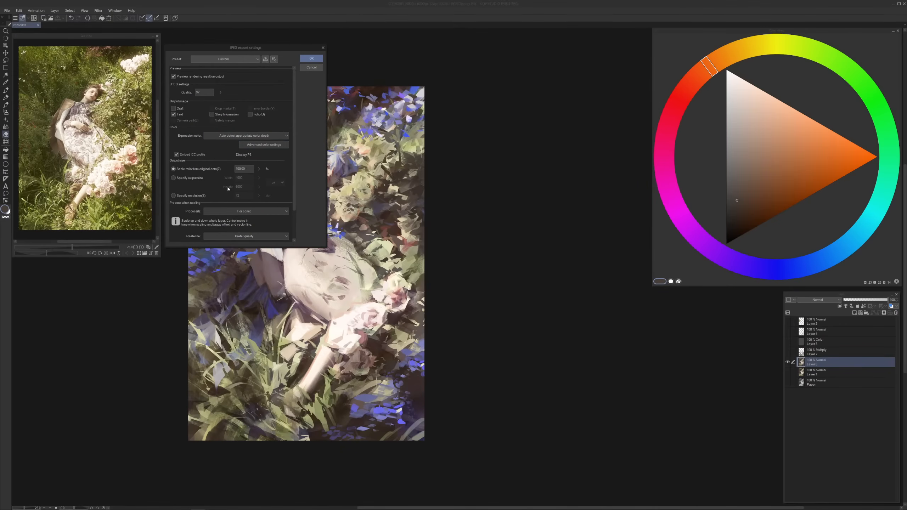
click(311, 58)
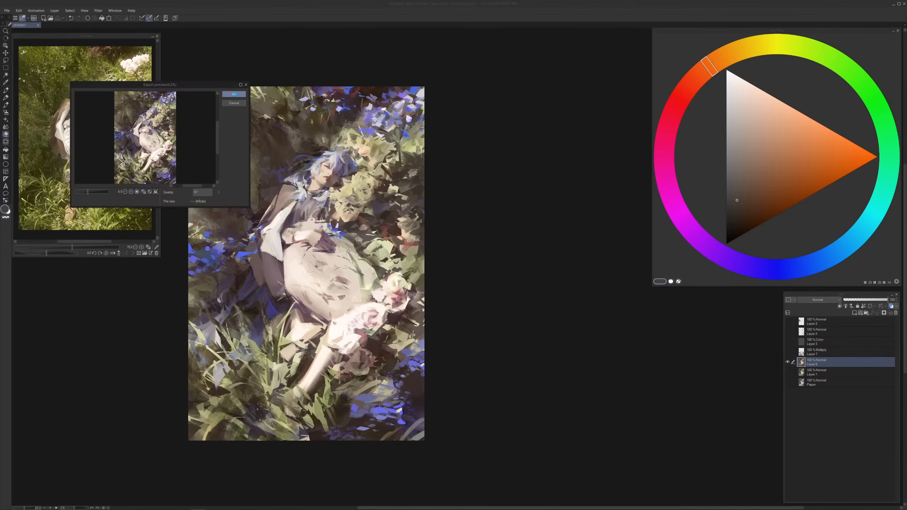
click(234, 93)
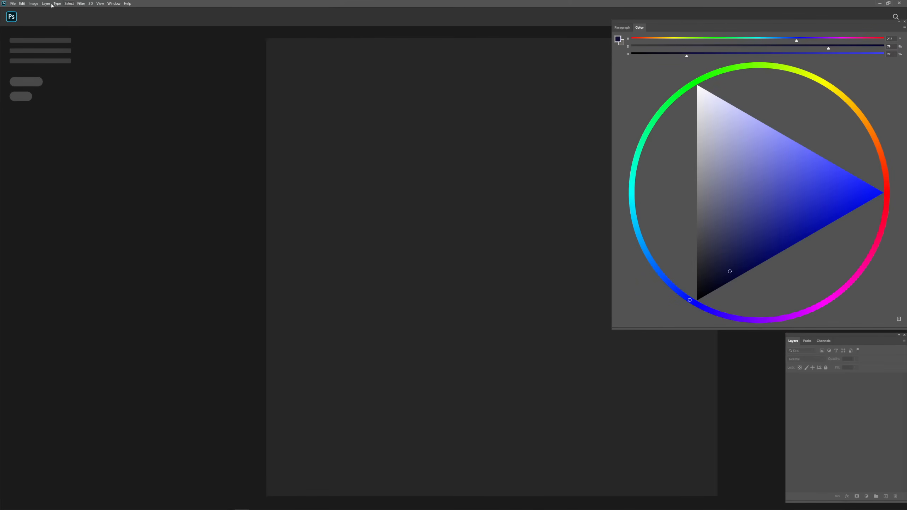
Switch to Photoshop, open 20260801.jpg, and show it in full-screen view with the Brush tool active
click(13, 4)
click(21, 15)
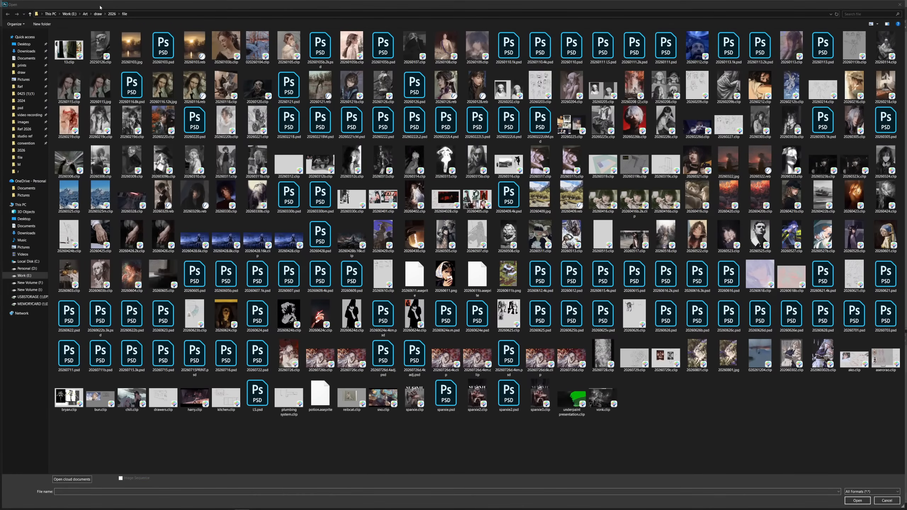
double_click(733, 360)
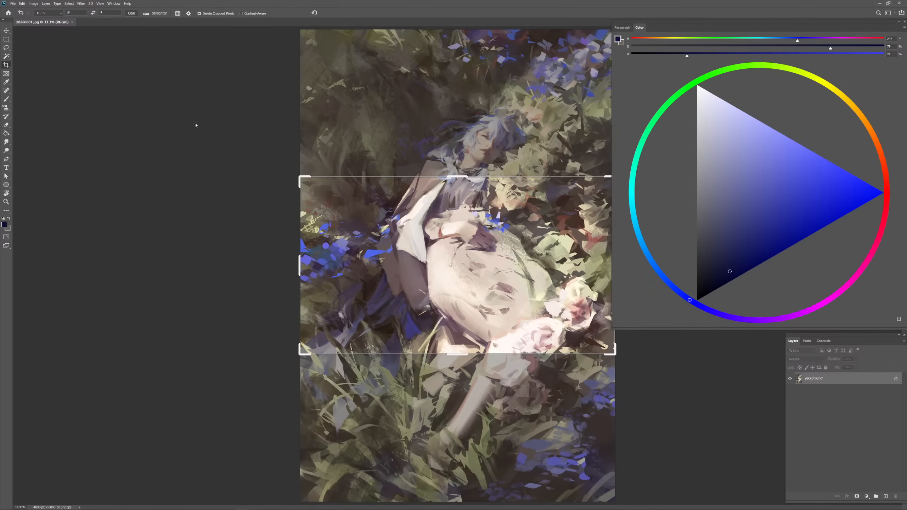
key(f)
key(b)
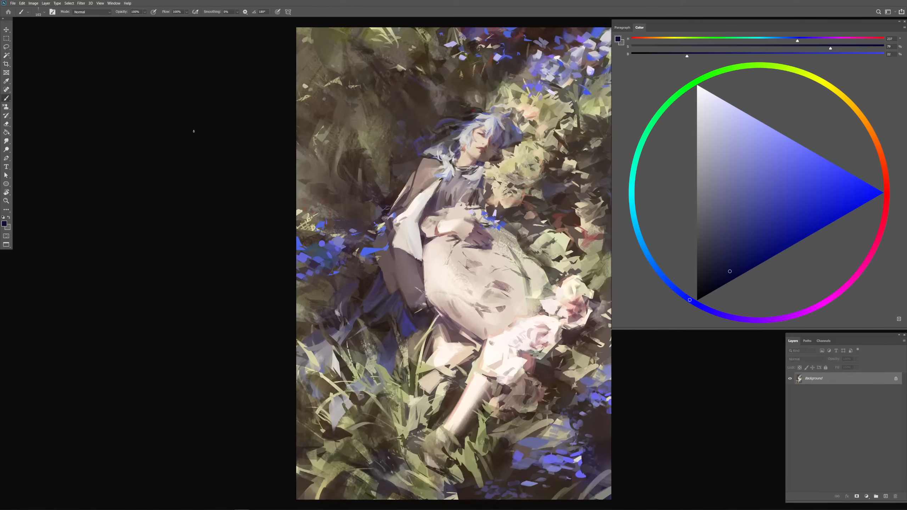
key(ctrl+minus)
key(ctrl+minus)
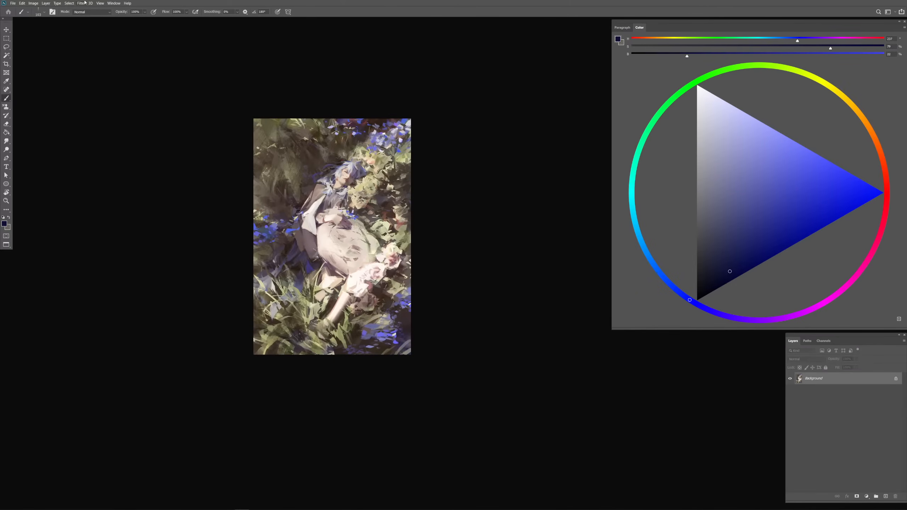
Start a Photo Filter adjustment on the painting, try the warming, cooling and colour presets, and choose Blue
click(81, 3)
mouse_move(33, 3)
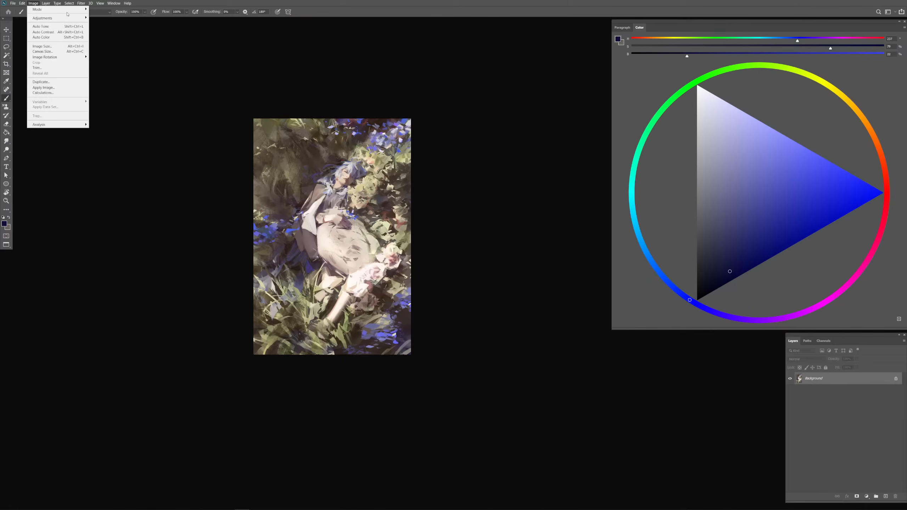
mouse_move(67, 17)
click(114, 65)
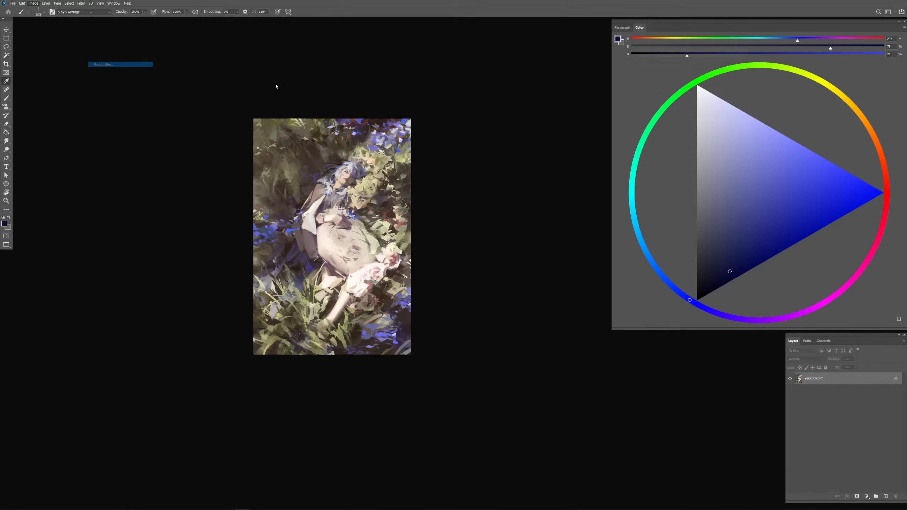
click(690, 67)
click(676, 88)
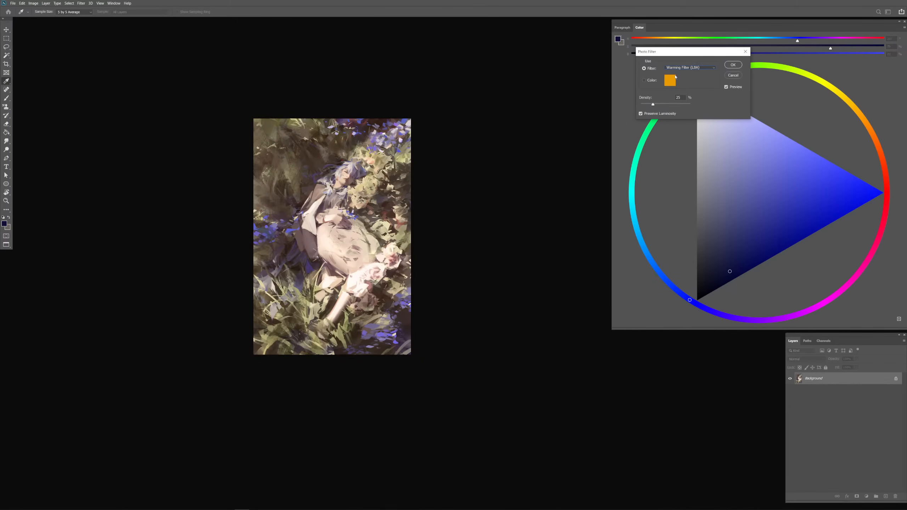
key(Down)
key(Down)
key(Down)
key(Down)
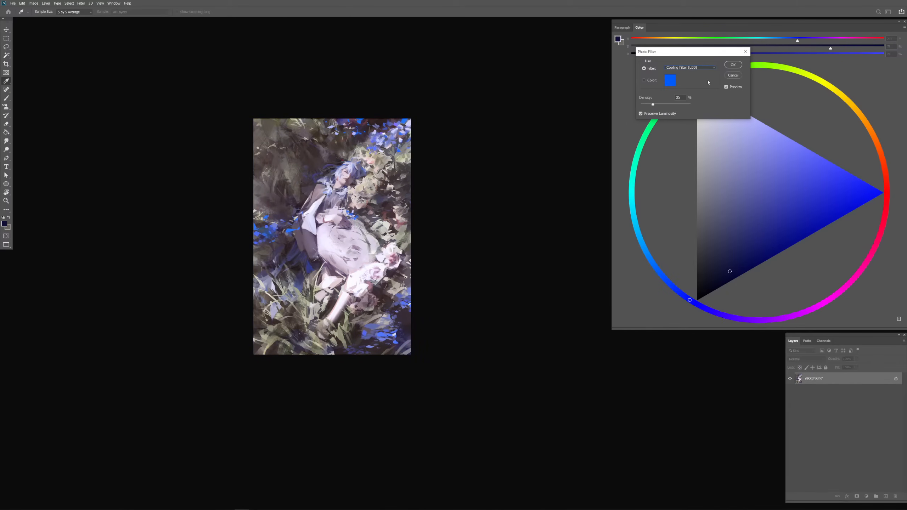
key(Down)
key(Down)
key(Down)
key(Down)
key(Down)
key(Down)
key(Down)
key(Down)
key(Down)
key(Down)
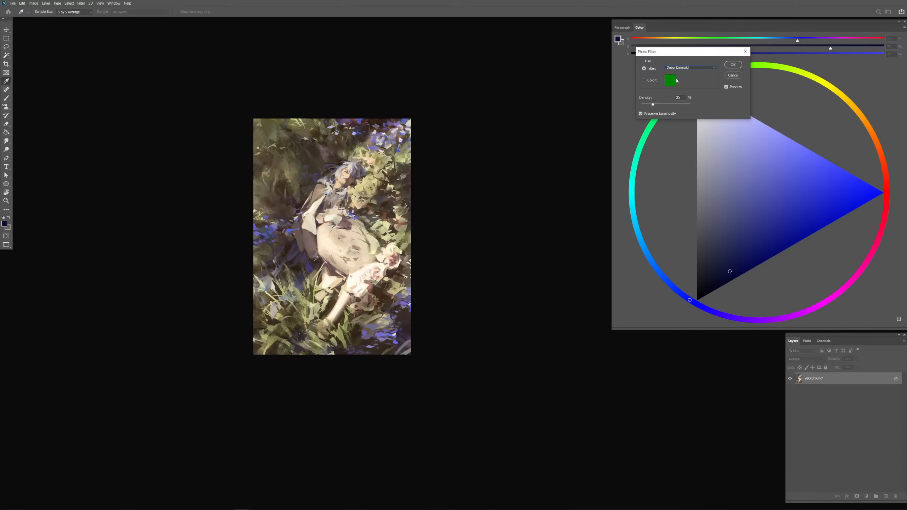
key(Down)
key(Down)
key(b)
Shift the photo filter's colour to a violet-blue, lower the density below 25%, and apply the filter
click(676, 80)
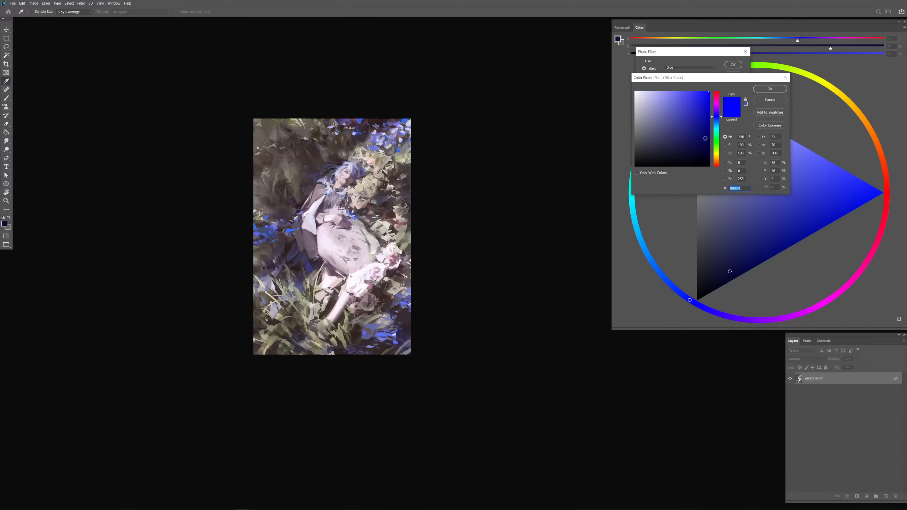
click(716, 115)
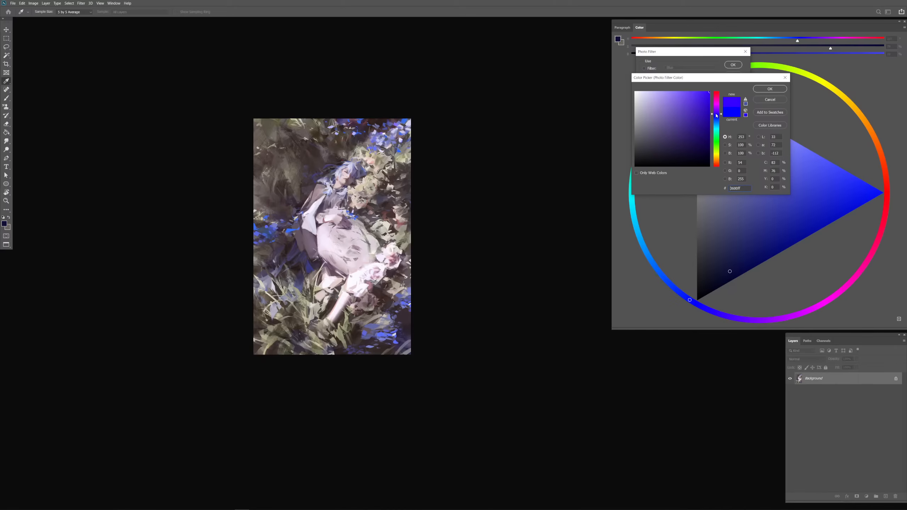
key(Return)
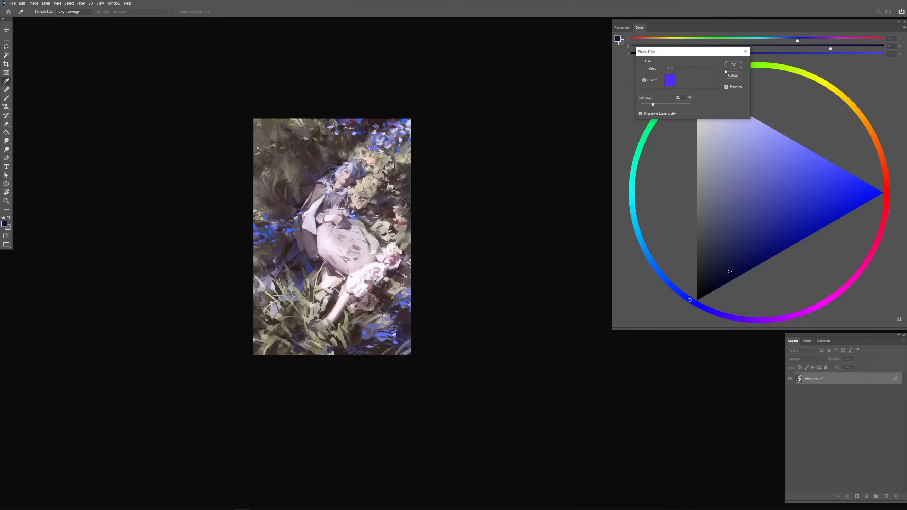
drag(653, 104, 648, 105)
click(729, 65)
key(b)
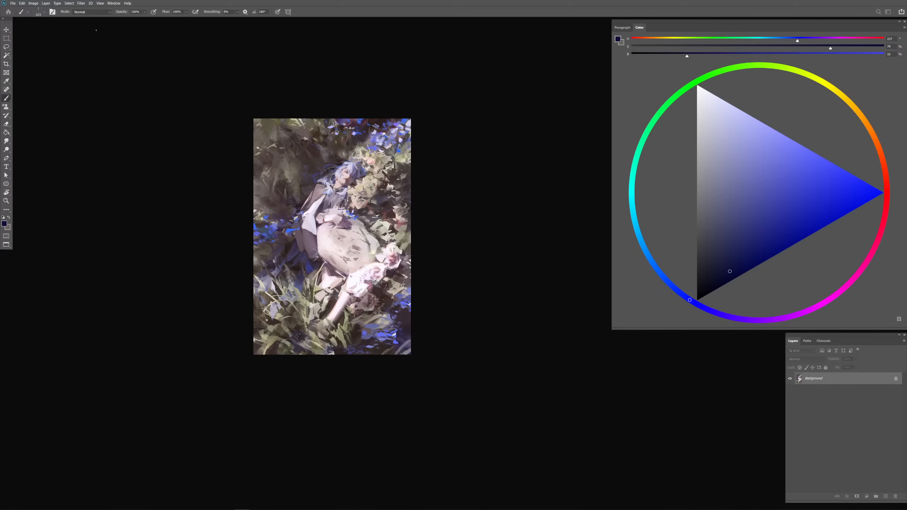
Try Auto Color, Auto Tone and Auto Contrast on the painting, undoing each one
click(34, 2)
click(61, 36)
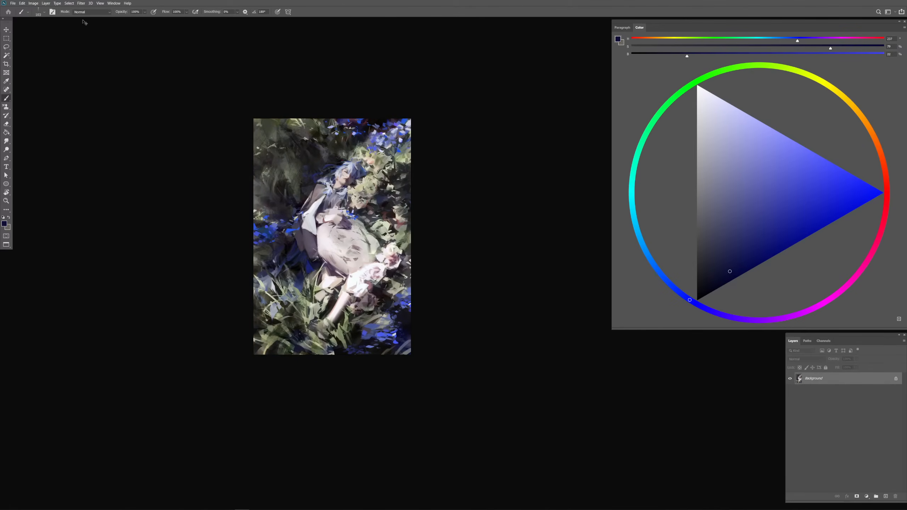
key(ctrl+z)
click(33, 3)
click(38, 31)
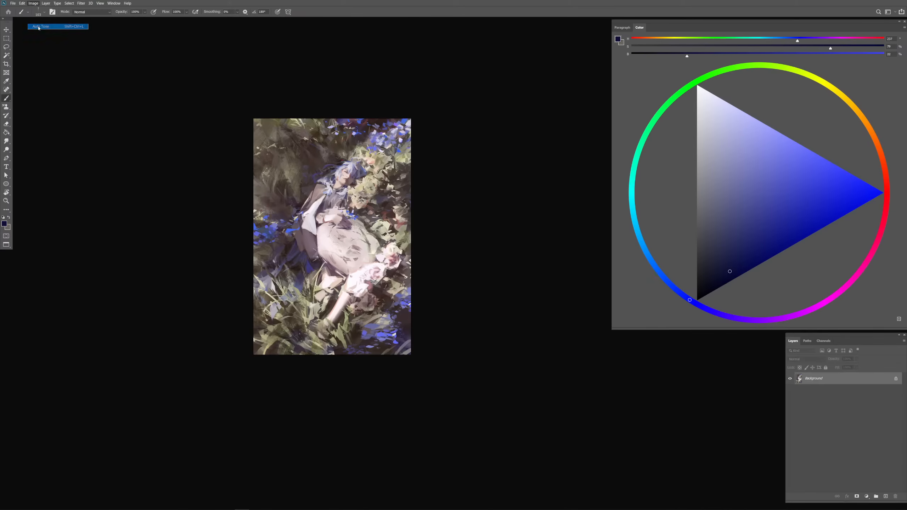
key(ctrl+z)
click(34, 3)
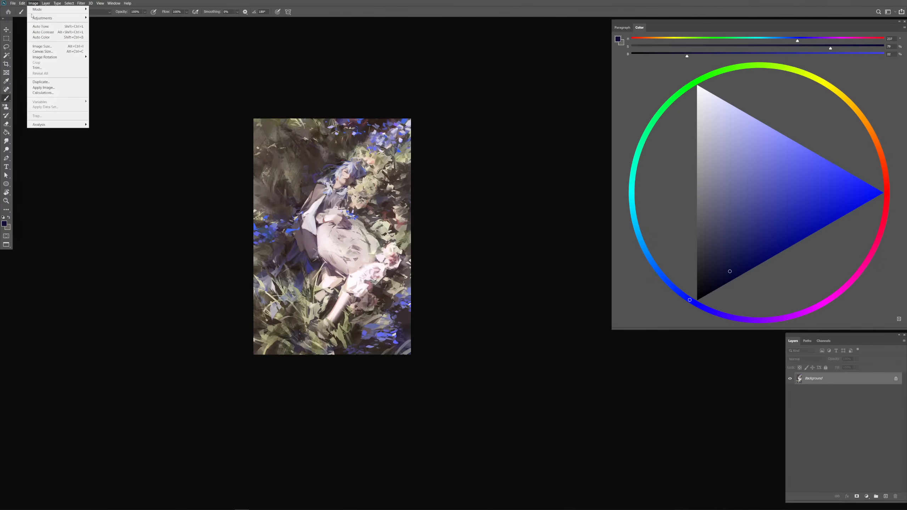
click(42, 32)
key(ctrl+z)
Apply a very slight brightness and contrast increase to the painting with Brightness/Contrast
click(33, 3)
mouse_move(39, 18)
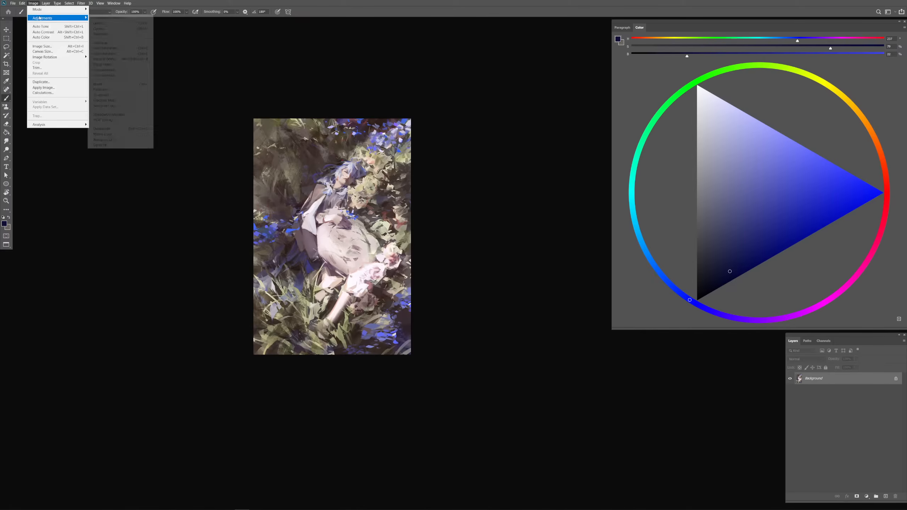
click(111, 19)
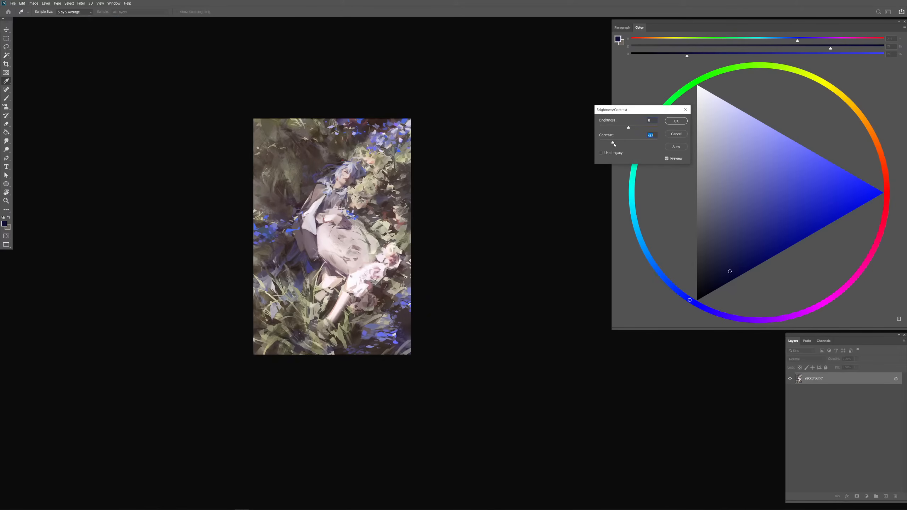
mouse_move(614, 143)
mouse_down()
mouse_move(632, 128)
mouse_move(628, 141)
mouse_move(631, 127)
mouse_up()
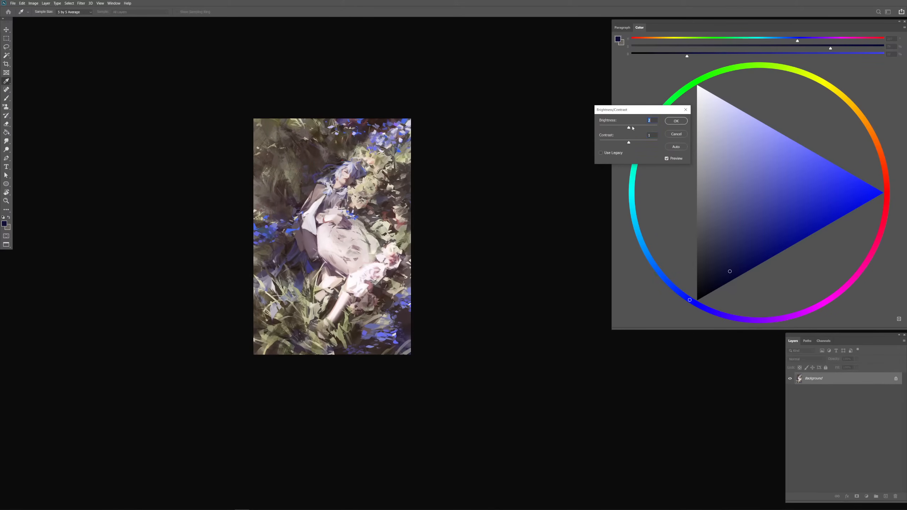
key(Return)
key(b)
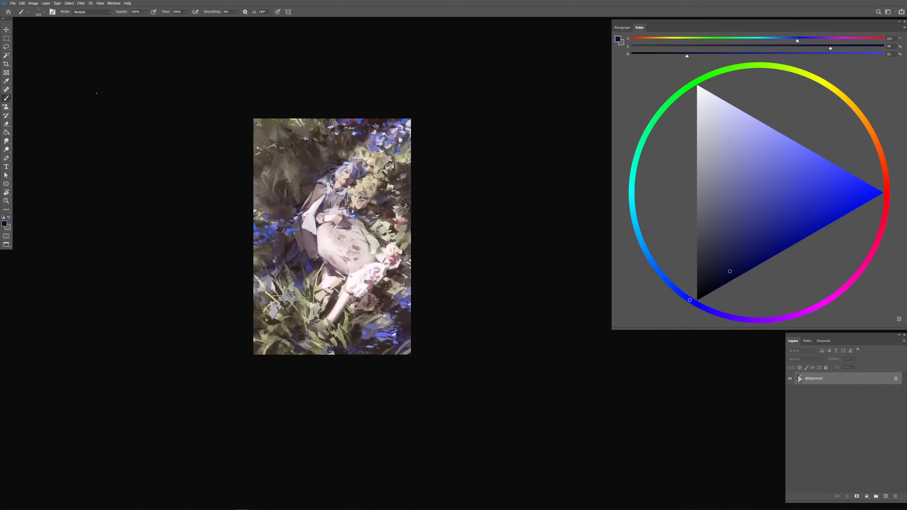
Try the Paint Daubs filter on the painting and cancel it
click(82, 3)
key(Escape)
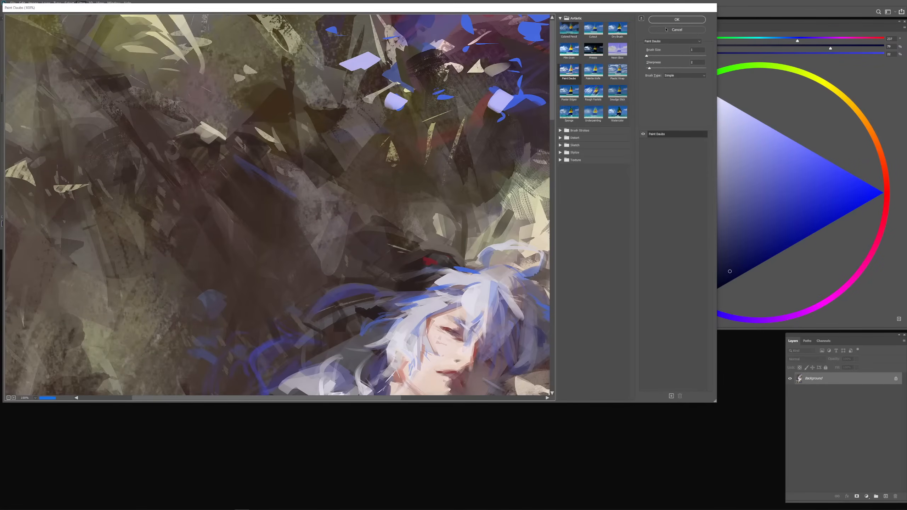
click(666, 29)
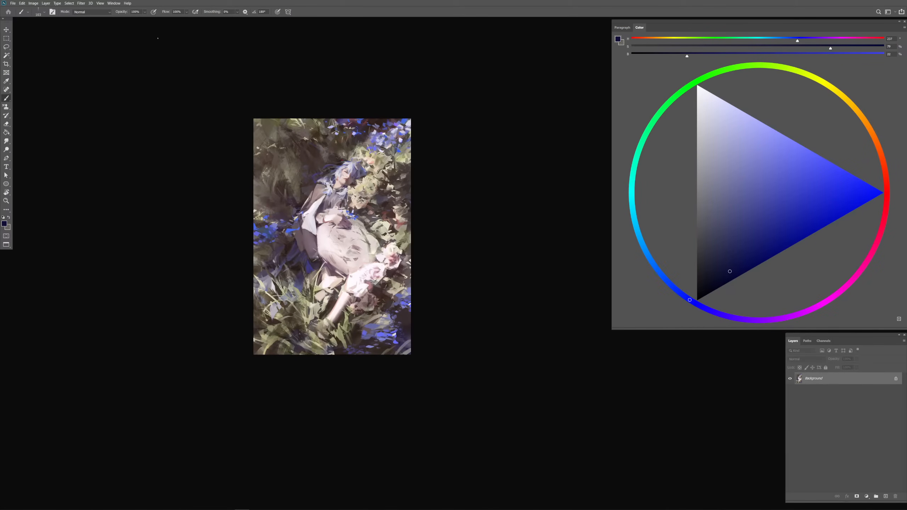
click(81, 3)
mouse_move(67, 3)
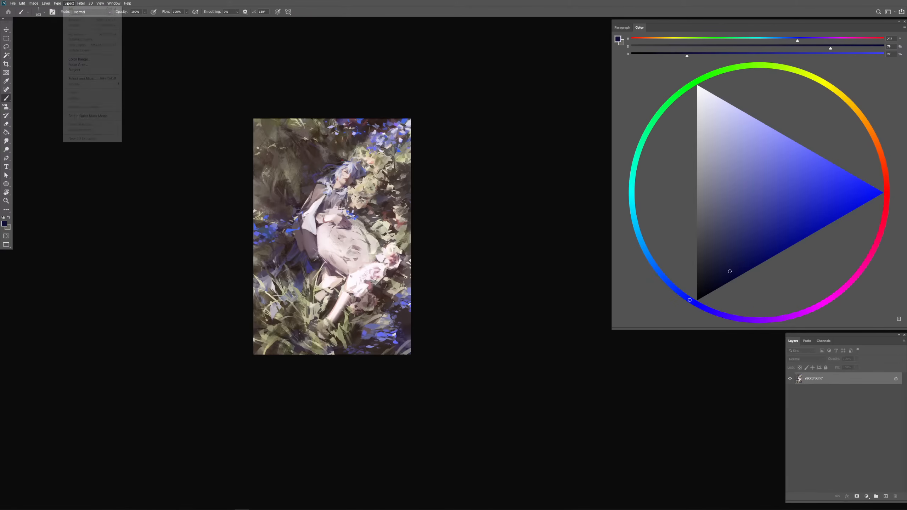
In Hue/Saturation, move the Reds range toward yellow, raise its saturation to +17 and shift its hue slightly negative
click(33, 3)
click(33, 3)
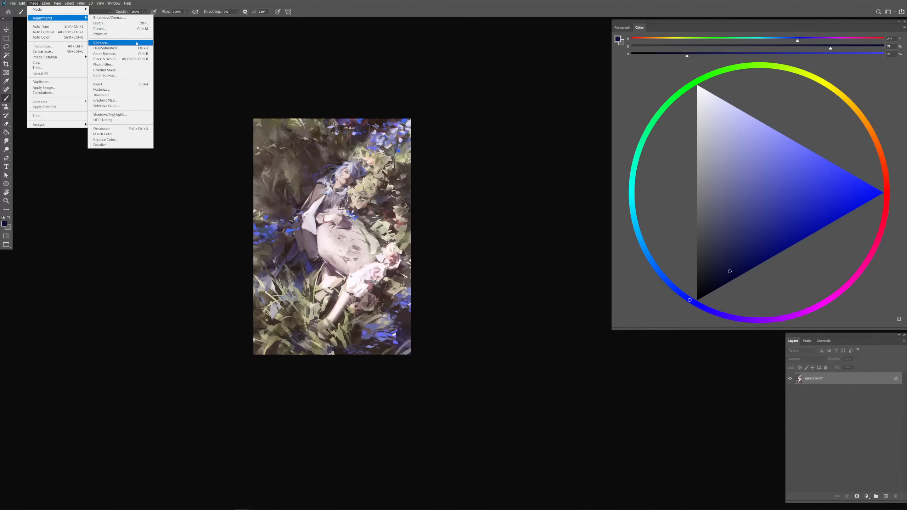
click(136, 48)
click(620, 73)
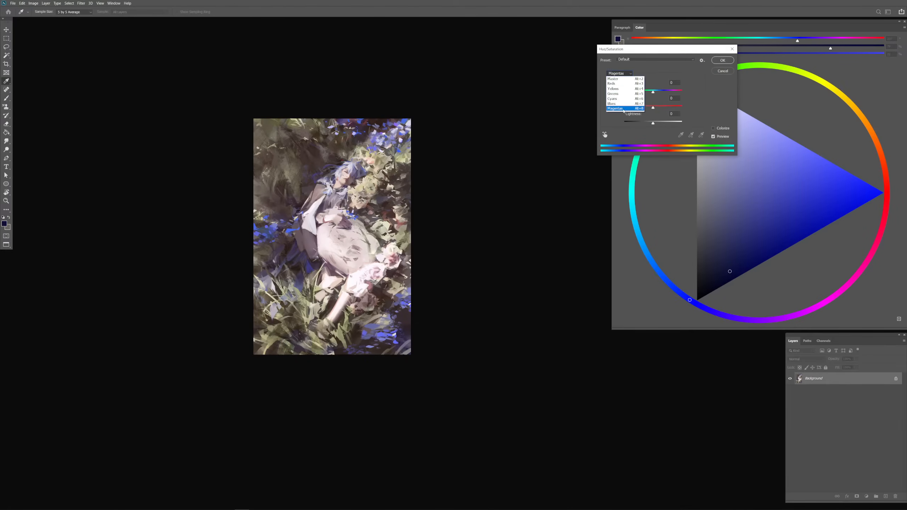
click(615, 83)
mouse_move(652, 107)
mouse_down()
mouse_move(639, 108)
mouse_move(651, 108)
mouse_move(642, 93)
mouse_move(667, 90)
mouse_move(654, 91)
mouse_up()
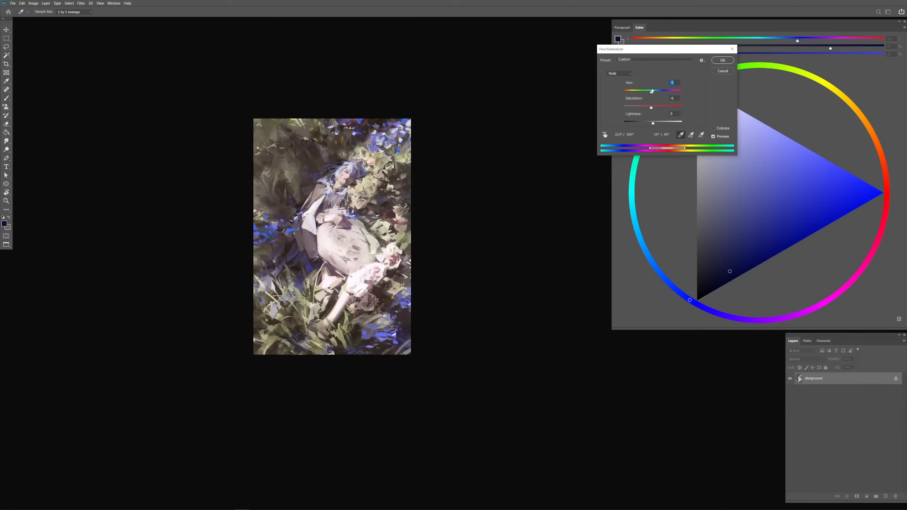
drag(666, 150, 664, 149)
drag(650, 93, 671, 107)
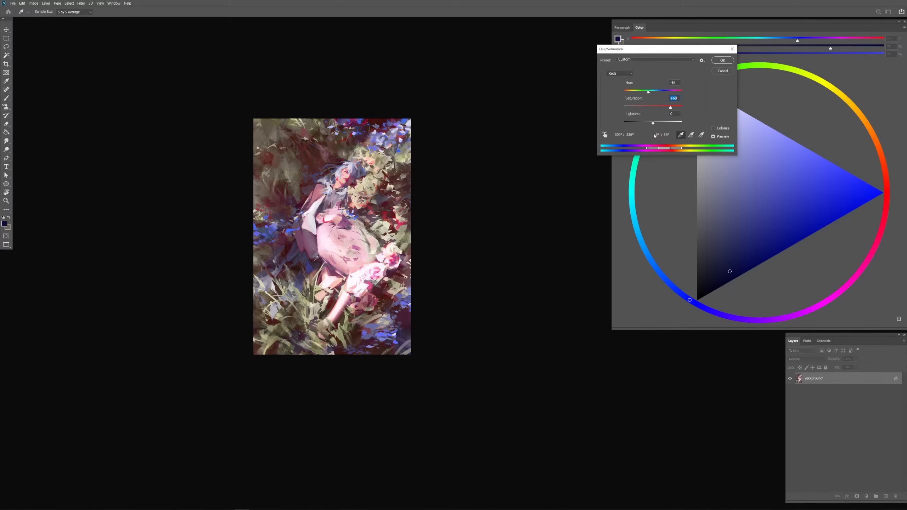
drag(664, 148, 683, 143)
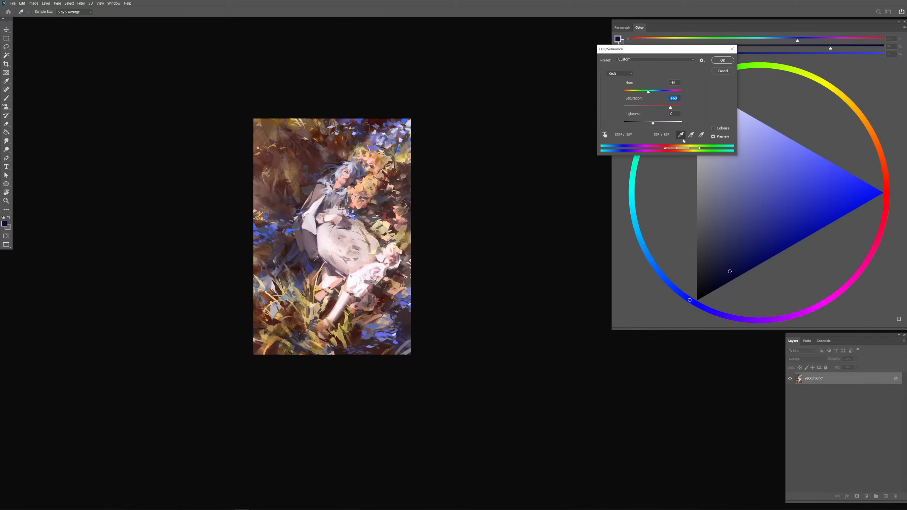
drag(670, 107, 650, 94)
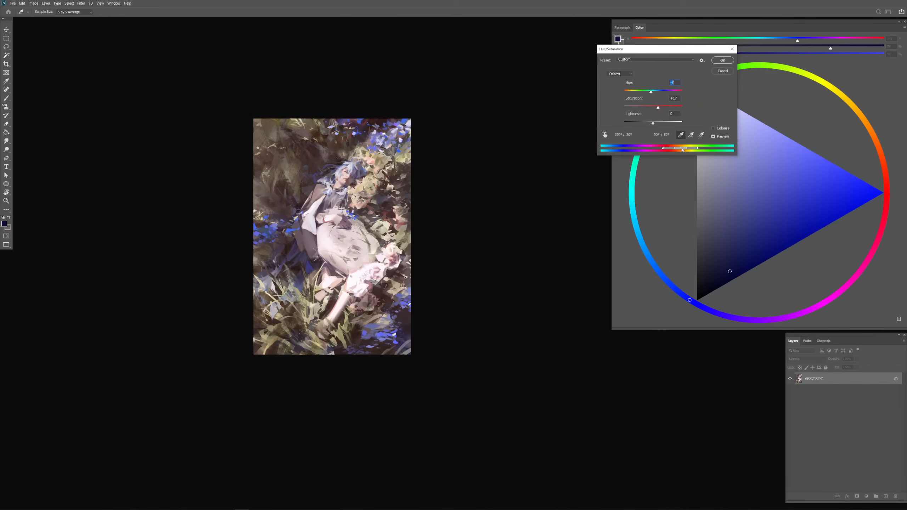
Move the Greens range toward orange and yellow, setting its saturation to about +30 and lightness to +19
click(629, 74)
click(635, 96)
mouse_move(653, 107)
mouse_down()
mouse_move(682, 107)
mouse_move(661, 108)
mouse_up()
drag(702, 151, 694, 146)
drag(672, 108, 679, 107)
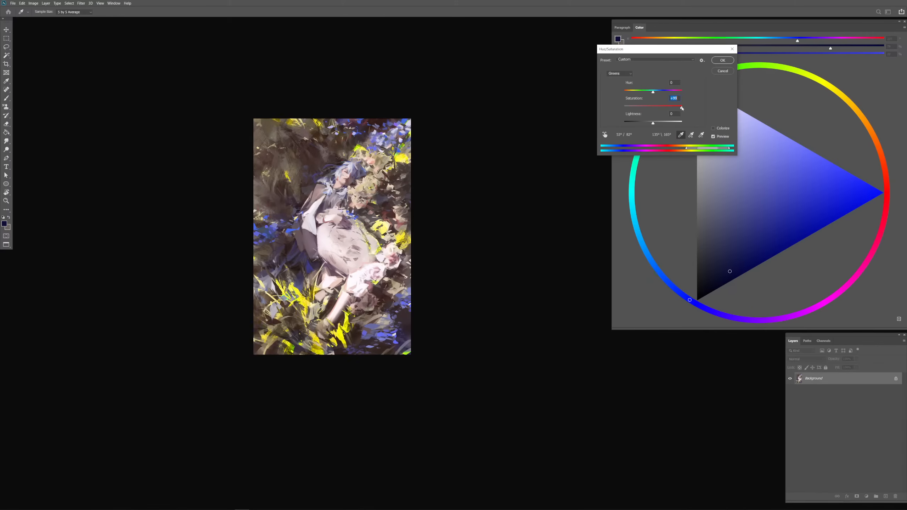
drag(698, 151, 697, 148)
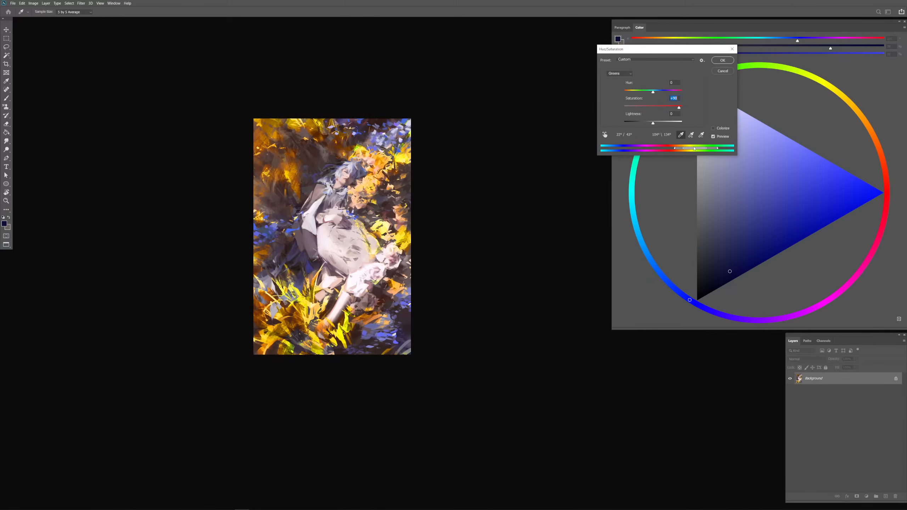
click(662, 106)
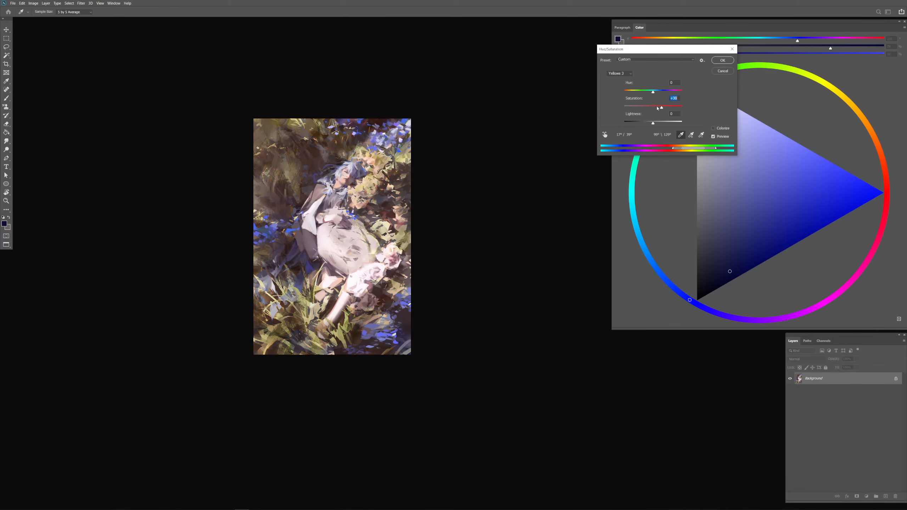
mouse_move(647, 93)
mouse_down()
mouse_move(640, 92)
mouse_move(657, 94)
mouse_move(661, 123)
mouse_move(666, 107)
mouse_move(649, 94)
mouse_move(670, 107)
mouse_move(657, 92)
mouse_up()
click(670, 106)
drag(663, 106, 662, 108)
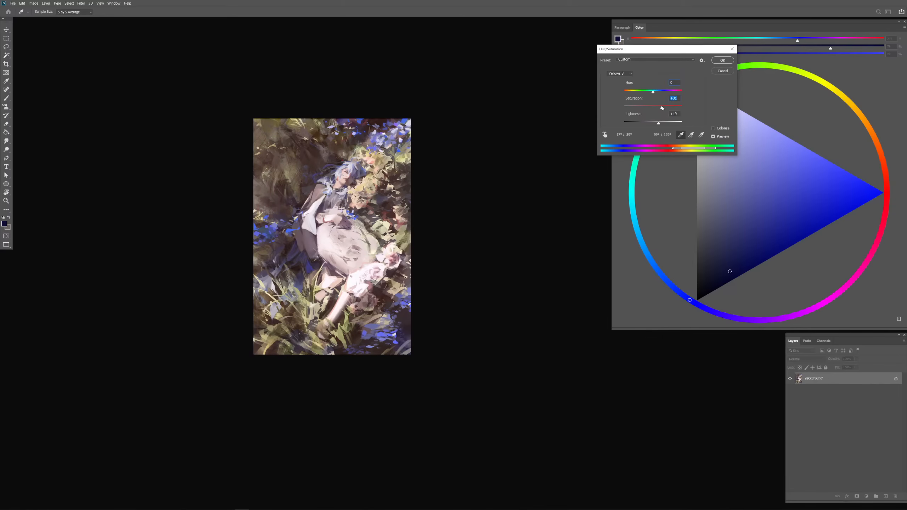
Try a saturation change on the Cyans range
click(632, 73)
click(612, 99)
drag(662, 107, 664, 106)
Set the Blues range's hue to -1 with a very slight saturation increase, and apply the Hue/Saturation adjustment
click(619, 73)
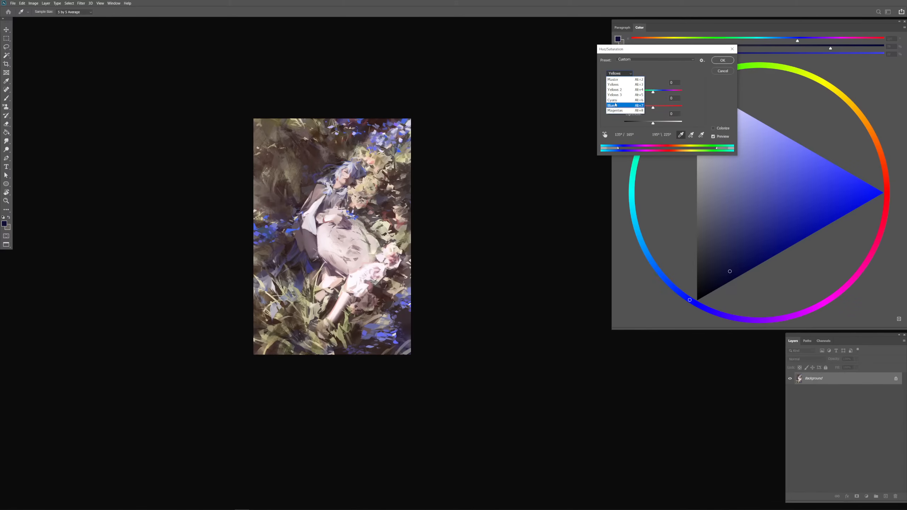
click(613, 106)
drag(653, 107, 670, 106)
drag(628, 149, 630, 141)
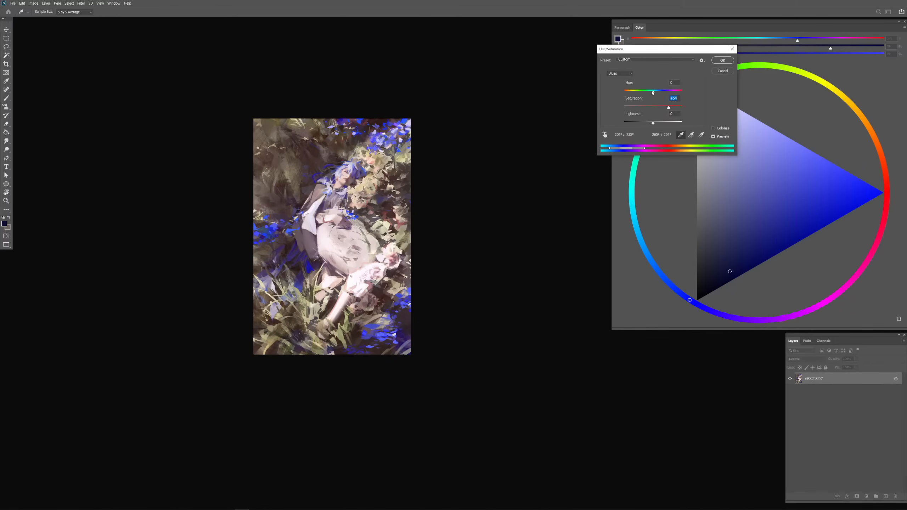
click(655, 106)
drag(653, 92, 651, 93)
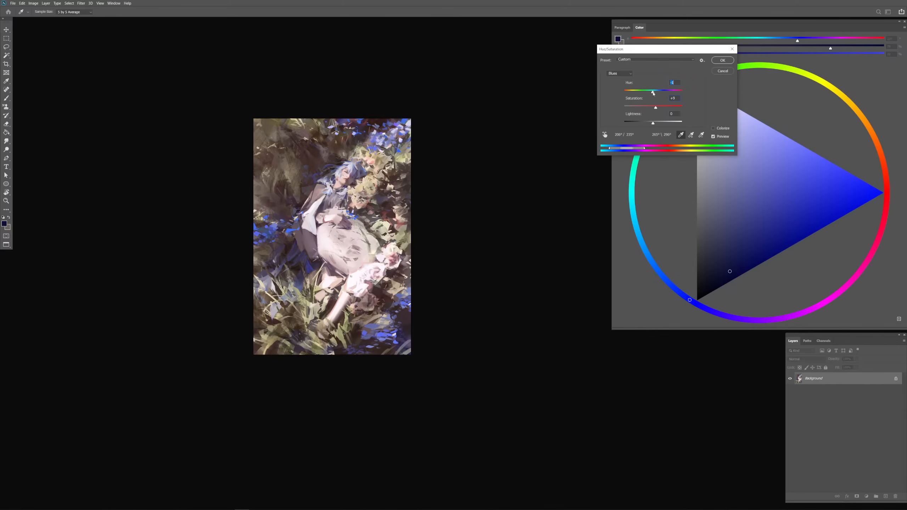
drag(655, 107, 652, 107)
click(624, 74)
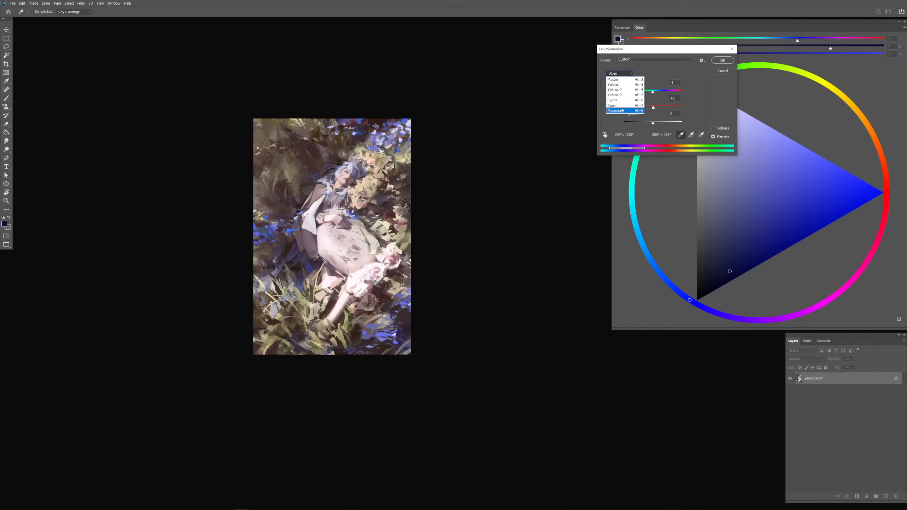
click(695, 87)
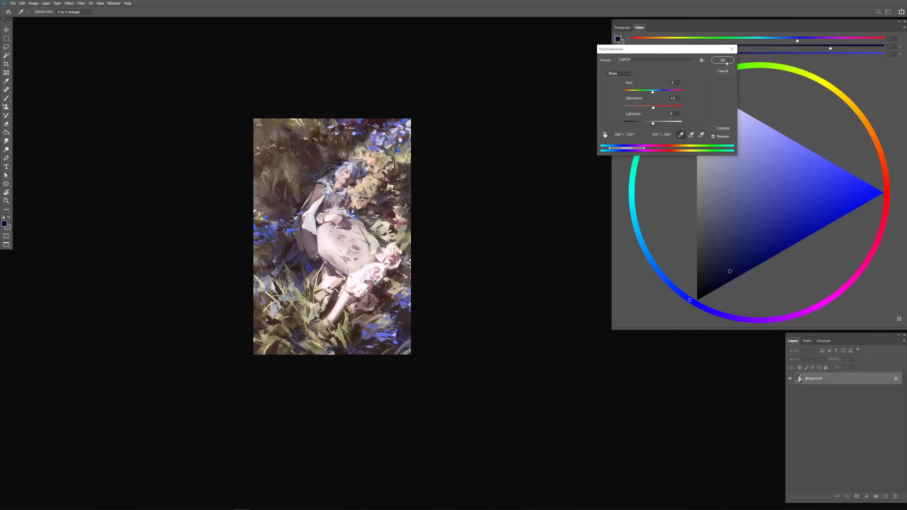
click(723, 61)
key(b)
Open Curves and pull the RGB curve down slightly in the shadows, with a midtone point near input 123, output 120
click(33, 3)
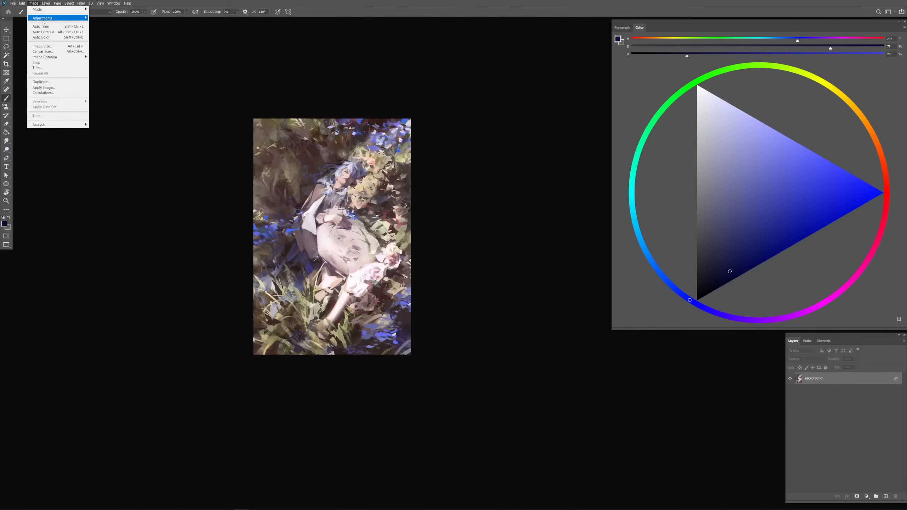
click(108, 29)
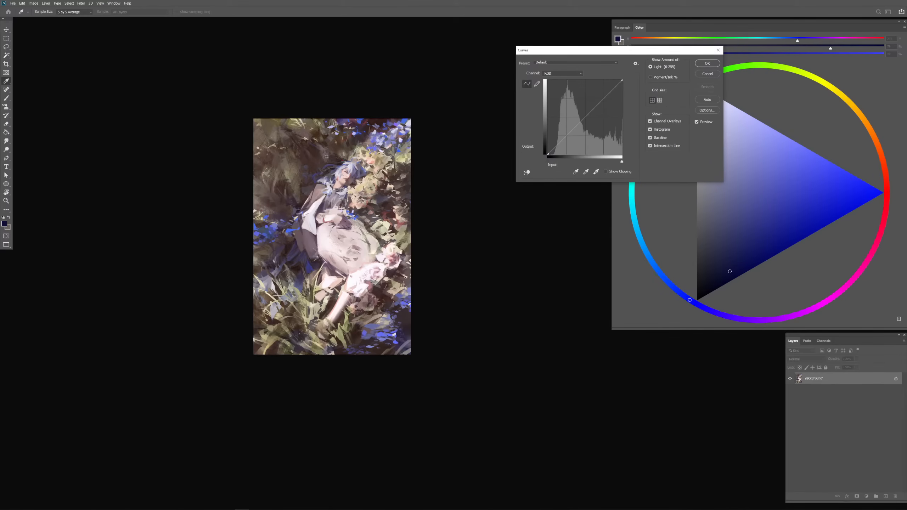
click(583, 121)
drag(547, 152, 585, 122)
click(702, 122)
drag(603, 99, 610, 98)
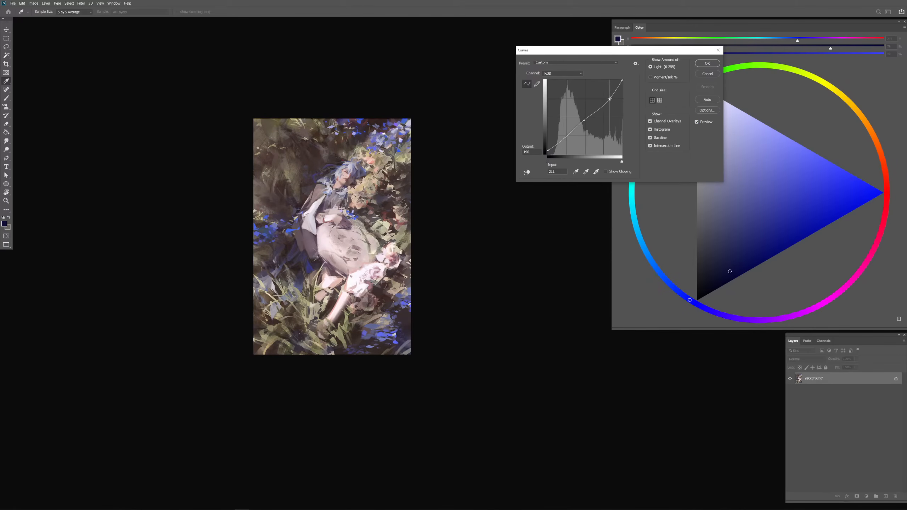
key(Delete)
click(584, 120)
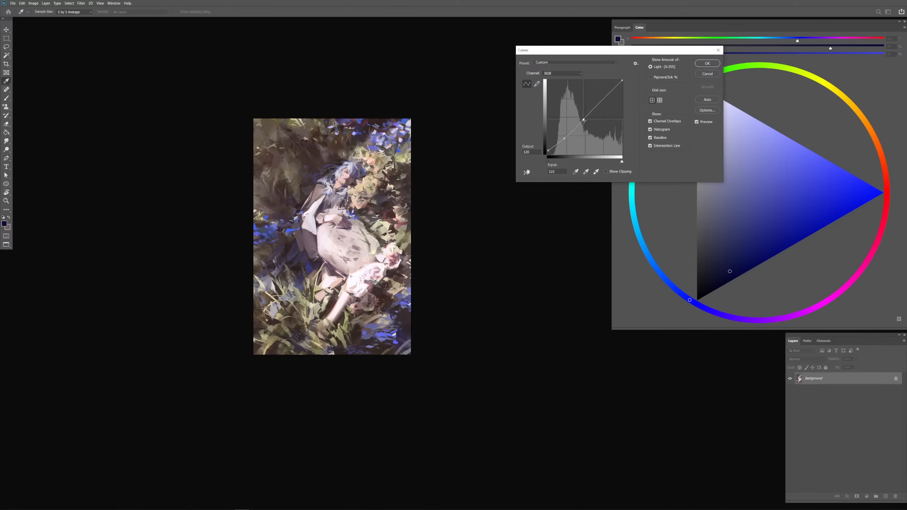
Adjust the Red channel curve in the lower tones and add an upper point at about input 184, output 182
click(562, 74)
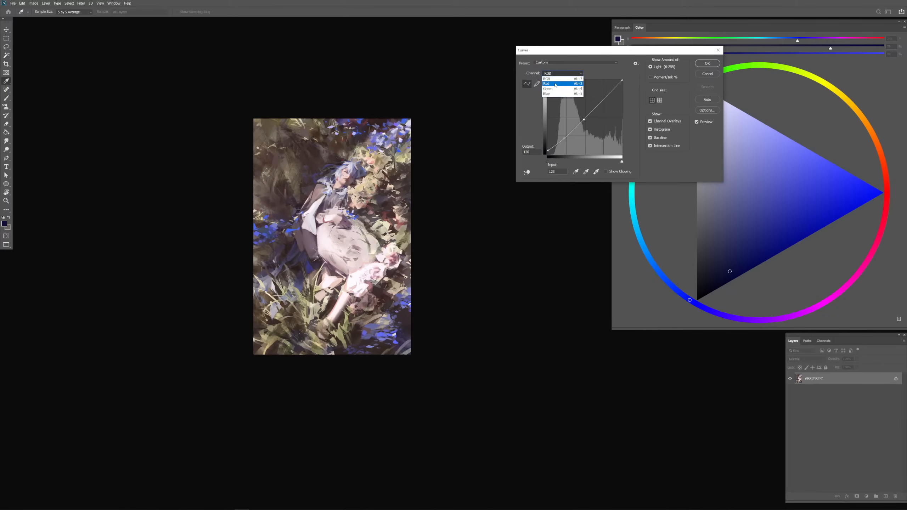
click(557, 82)
click(581, 119)
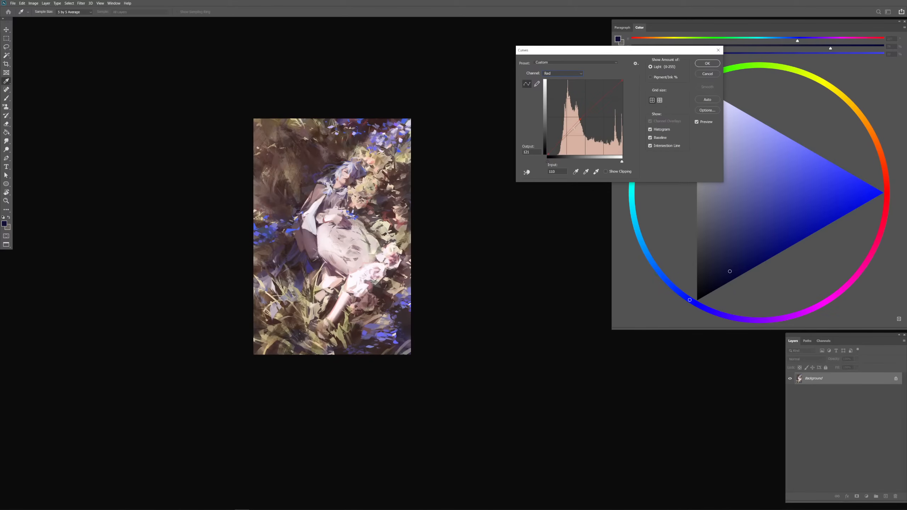
click(568, 131)
drag(569, 130, 571, 131)
click(581, 122)
drag(607, 102, 601, 101)
Raise the Blue curve's shadow point to about input 80, output 84, and the Green curve's midpoint to about input 123, output 126
click(559, 76)
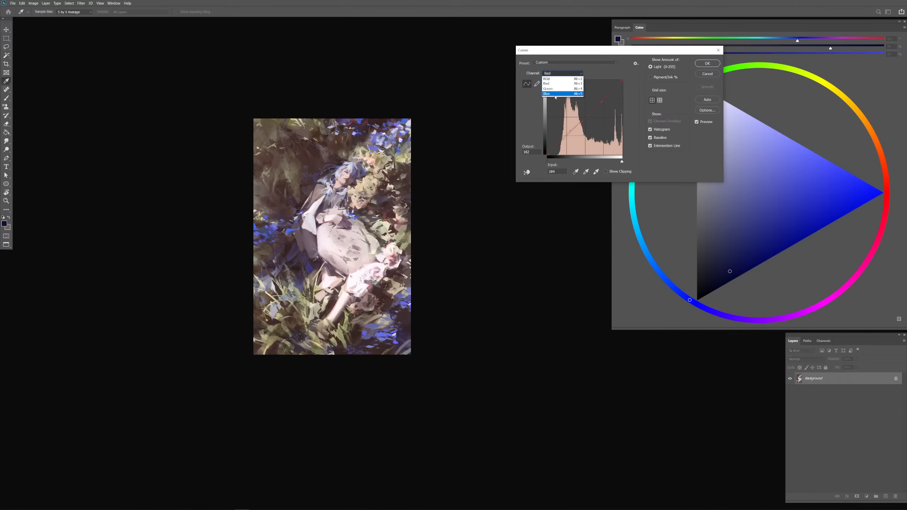
click(556, 98)
click(574, 132)
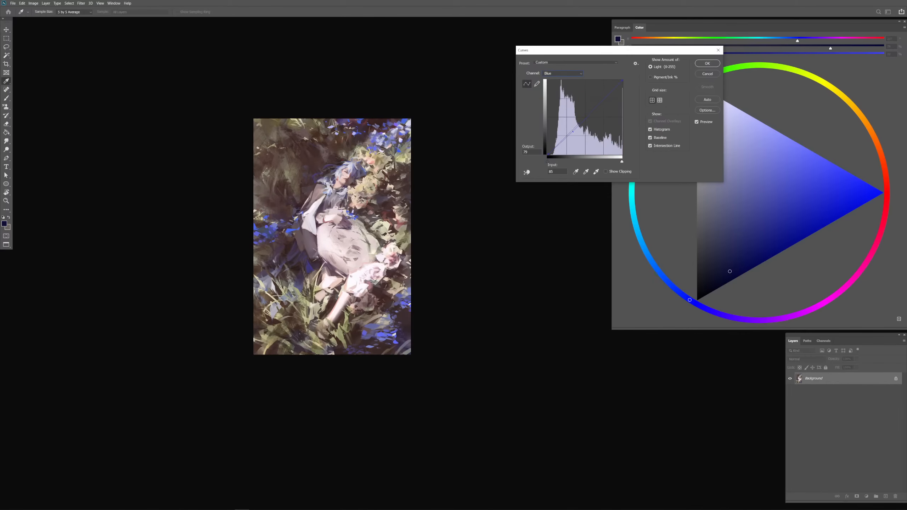
drag(574, 131, 595, 110)
click(562, 73)
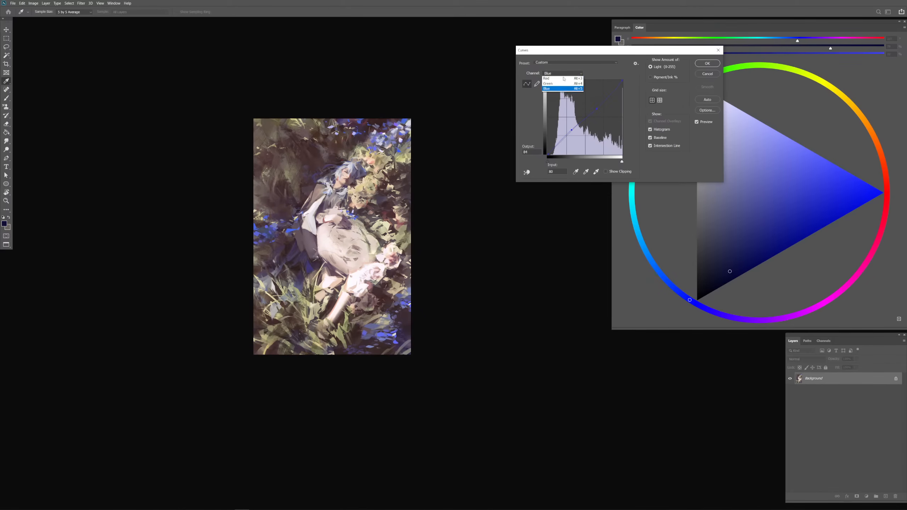
click(557, 86)
drag(590, 120, 583, 117)
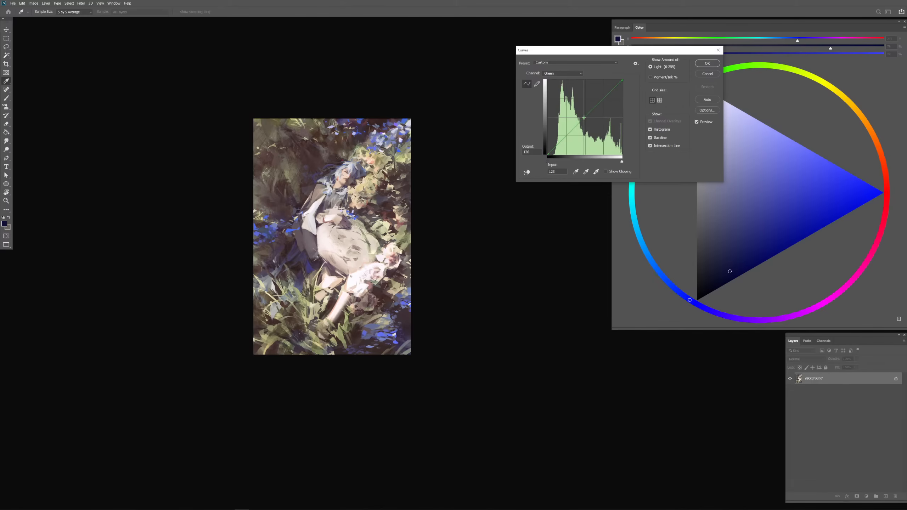
Refine the midtone point of the Red channel curve, compare with the original and apply the Curves adjustment
key(alt+3)
click(562, 73)
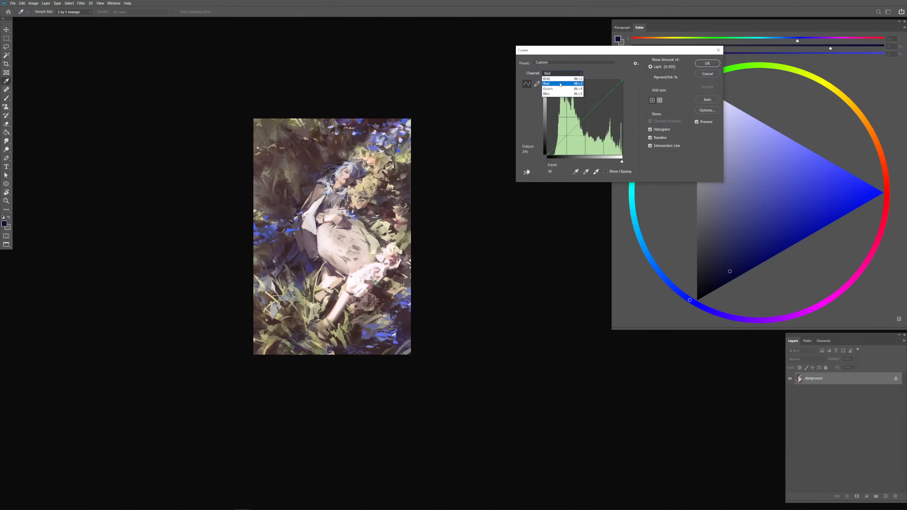
click(560, 84)
click(584, 123)
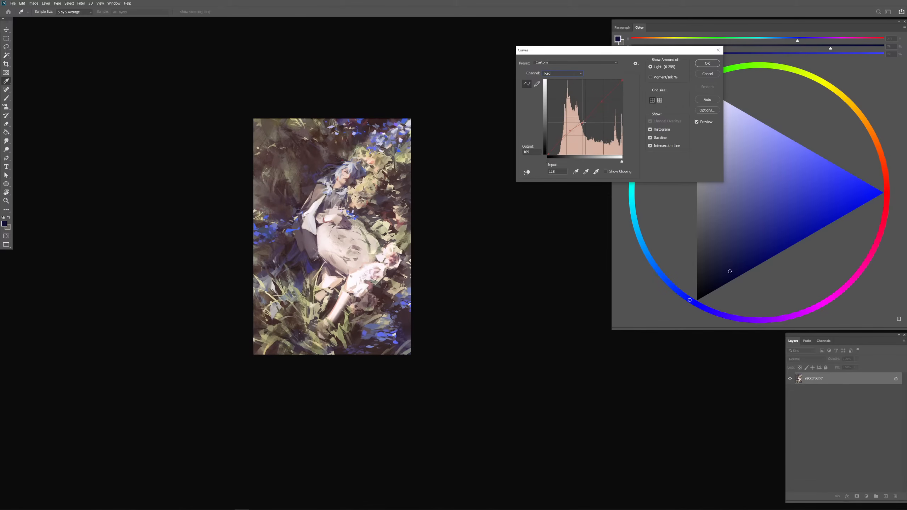
drag(583, 122, 582, 120)
click(704, 122)
click(708, 63)
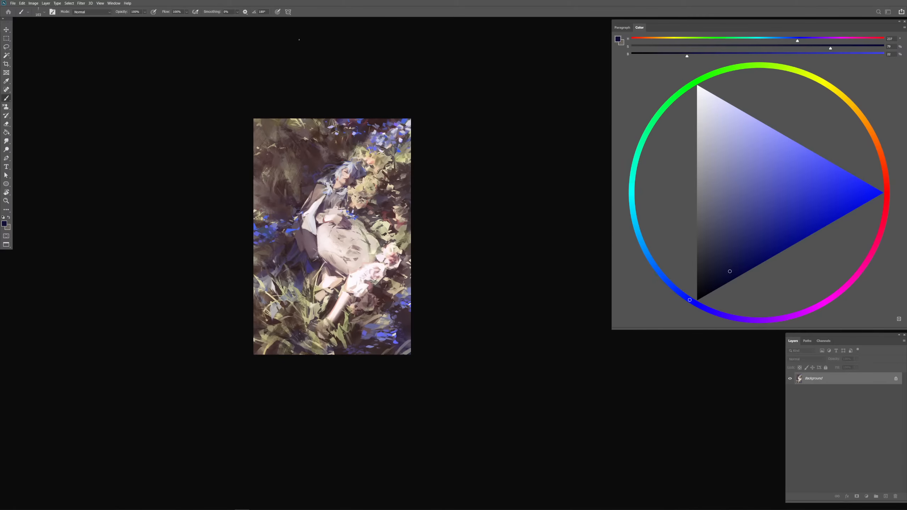
click(34, 3)
mouse_move(40, 16)
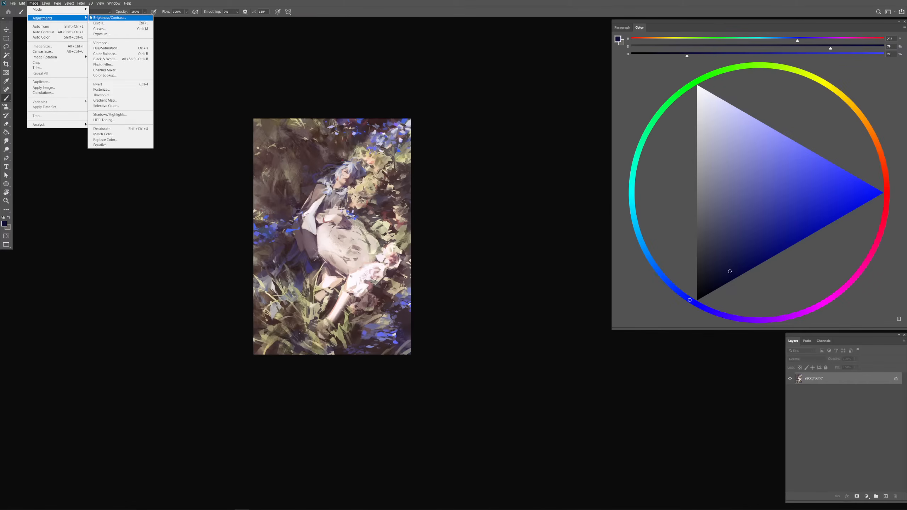
click(111, 18)
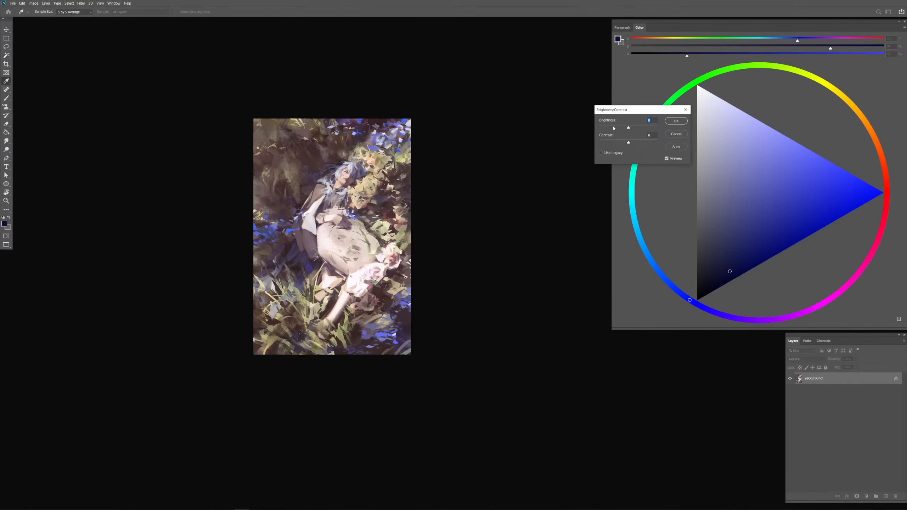
click(613, 128)
drag(614, 128, 634, 128)
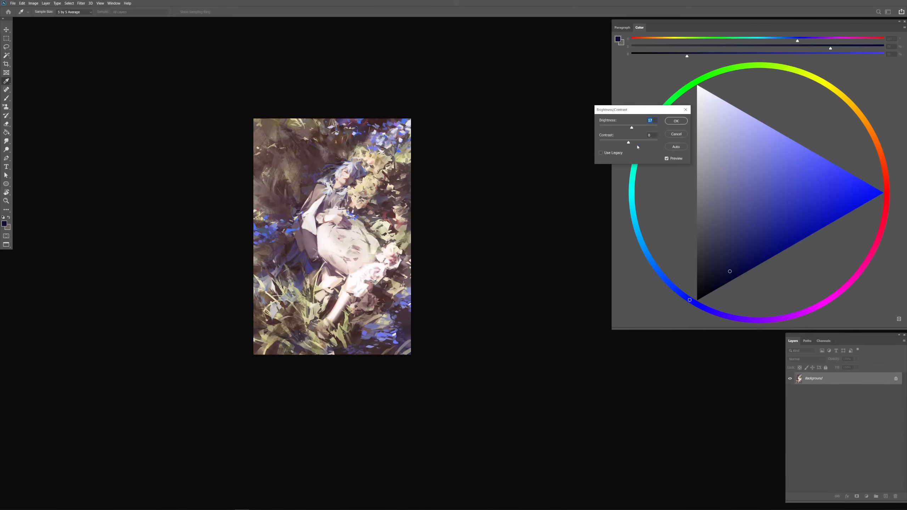
drag(623, 142, 602, 142)
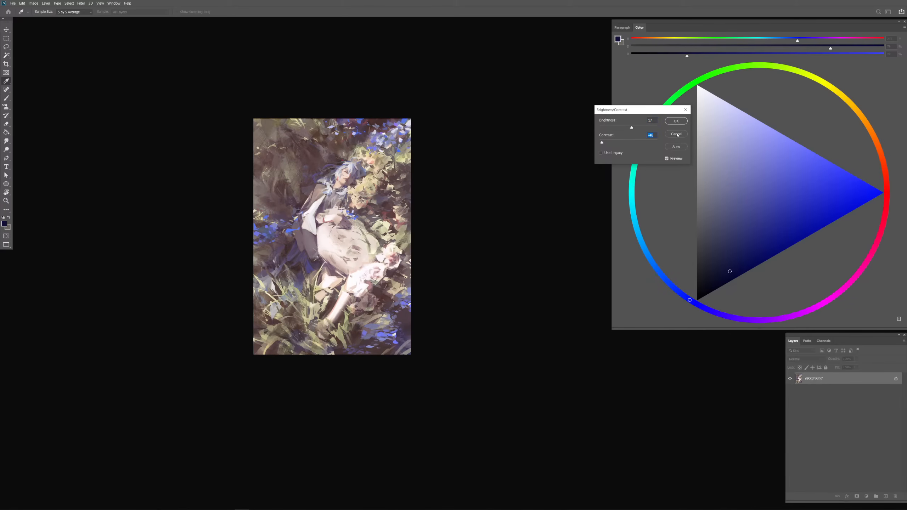
click(676, 134)
Apply a Levels adjustment with output levels 4 to about 246 and midtones at about 1.13
click(34, 3)
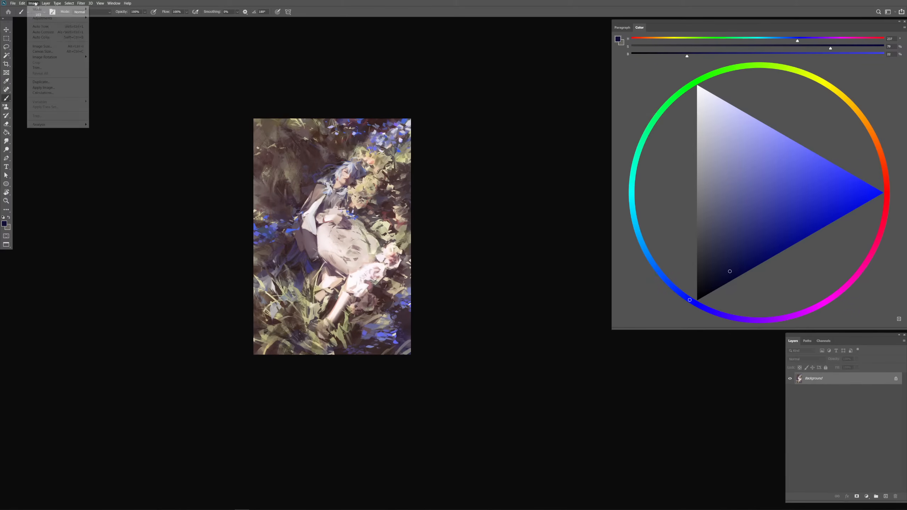
mouse_move(47, 17)
click(103, 24)
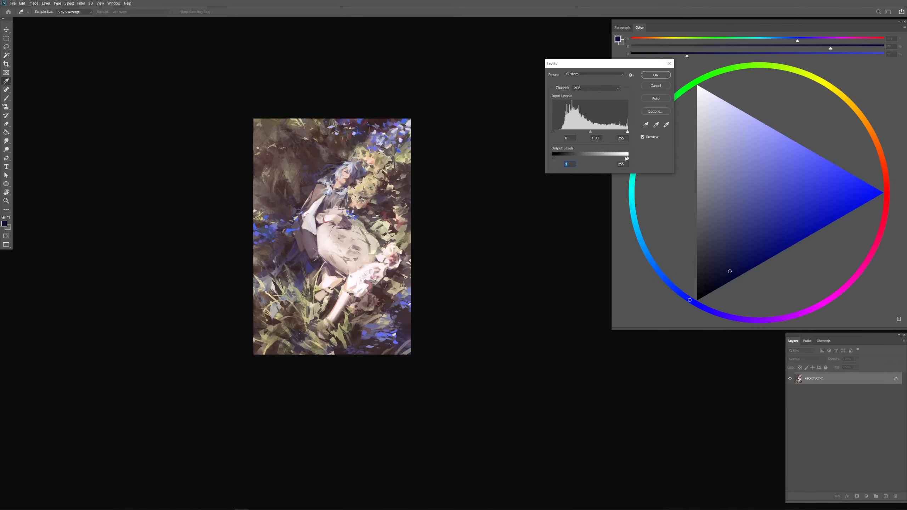
drag(627, 158, 625, 158)
drag(589, 134, 587, 134)
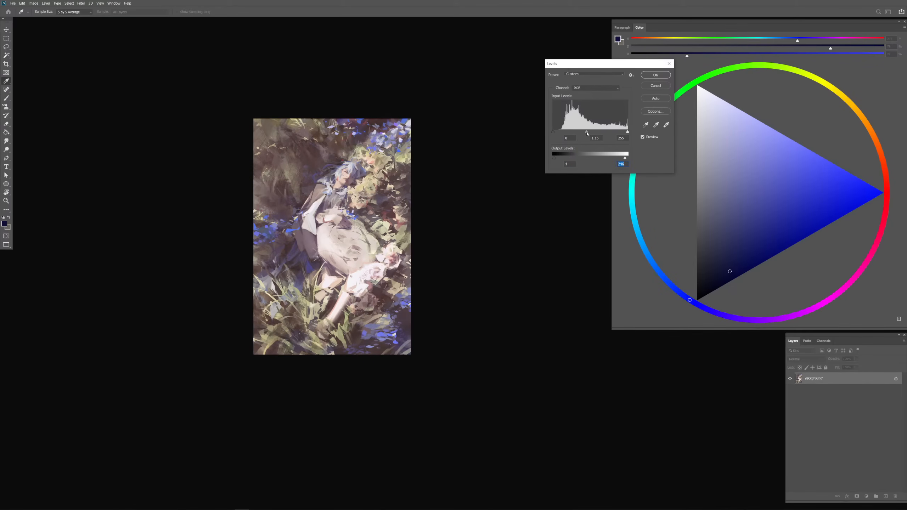
click(655, 75)
key(b)
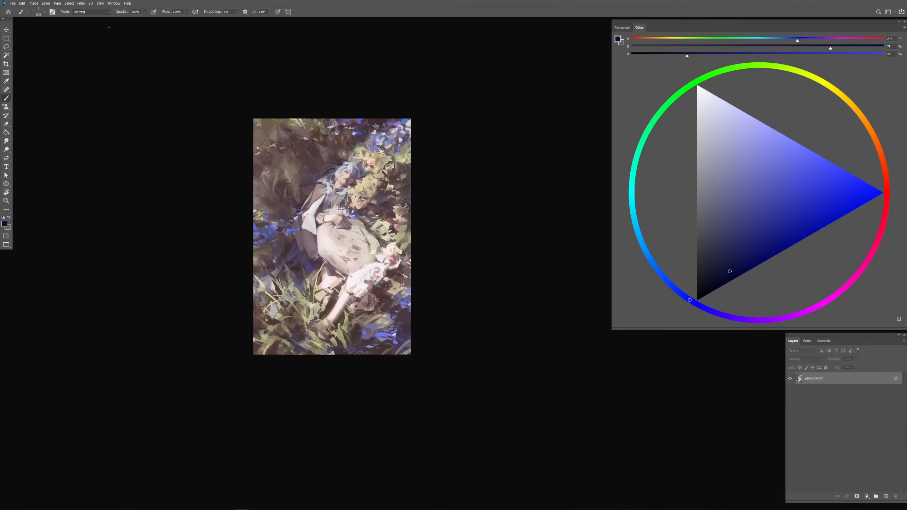
Apply a Brightness/Contrast adjustment with slightly lowered brightness and slightly raised contrast, comparing it with the original
click(33, 3)
mouse_move(57, 18)
click(107, 17)
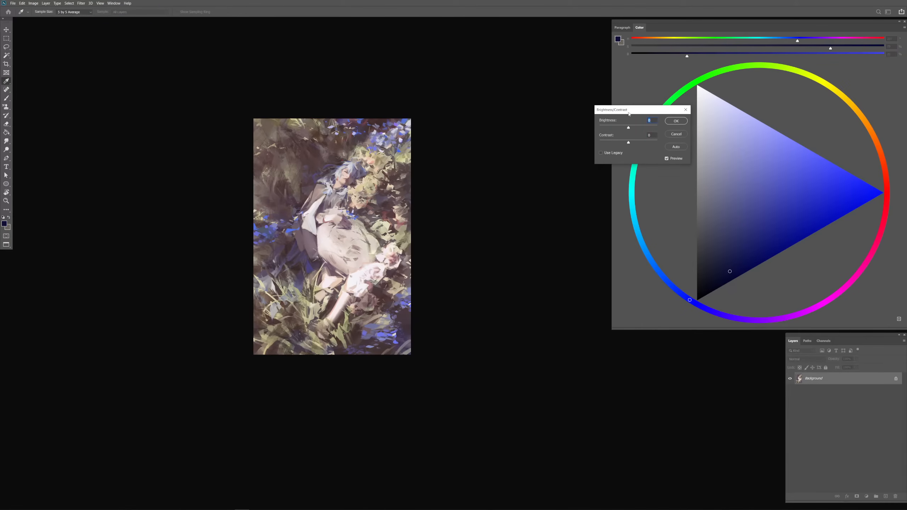
drag(627, 128, 630, 143)
click(671, 160)
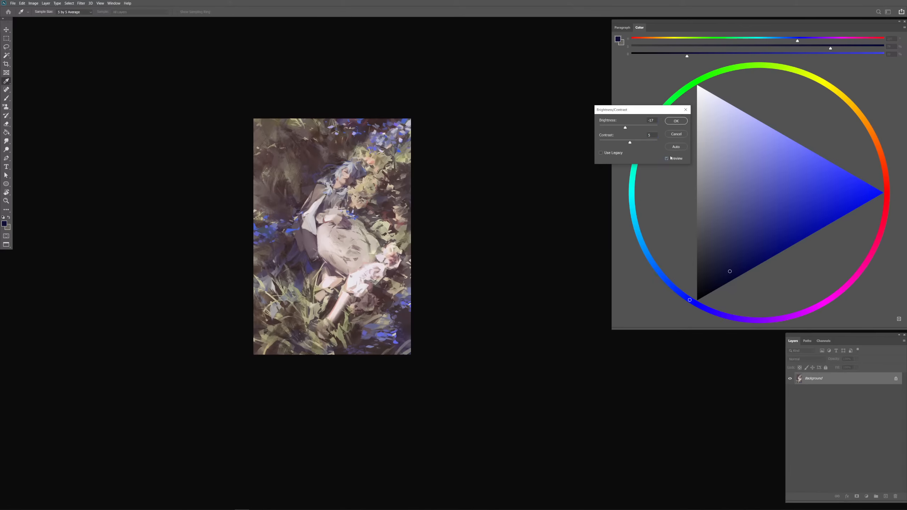
click(671, 160)
drag(626, 129, 627, 129)
click(676, 121)
key(b)
click(34, 3)
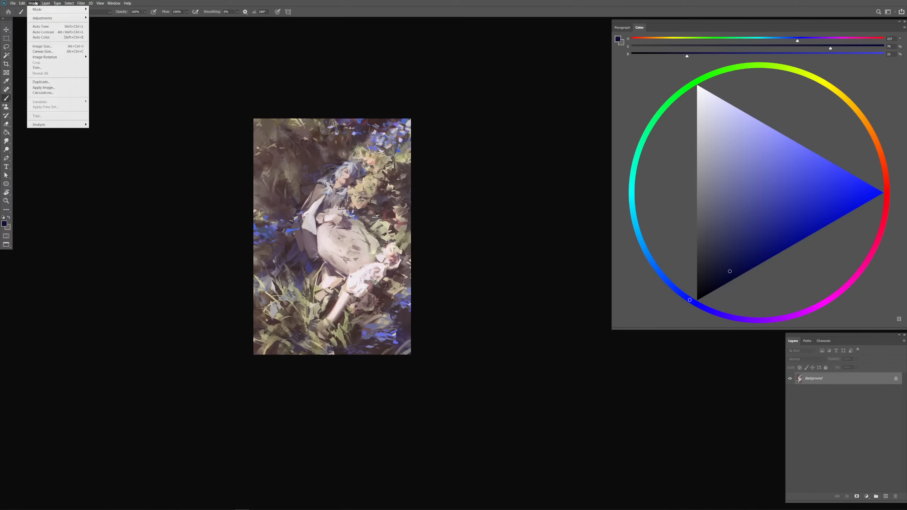
mouse_move(53, 17)
click(114, 46)
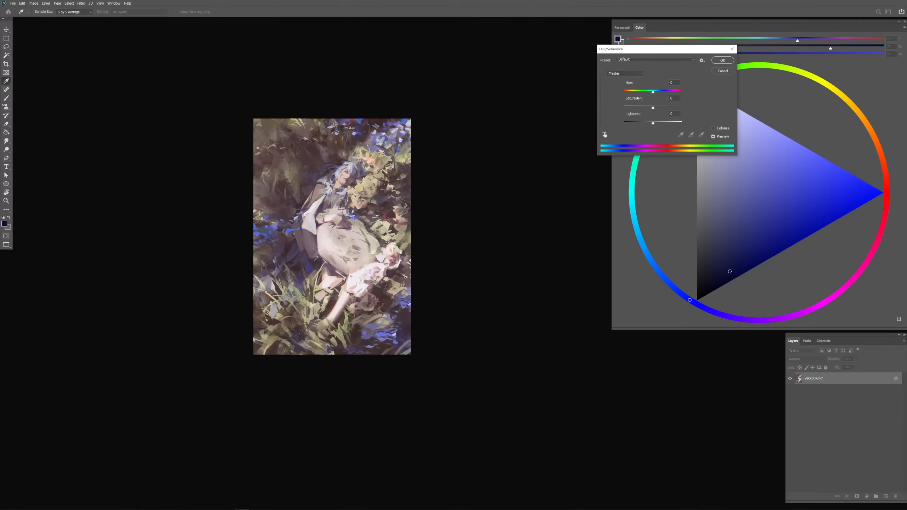
mouse_move(652, 92)
mouse_down()
mouse_move(665, 107)
mouse_move(650, 108)
mouse_up()
click(722, 71)
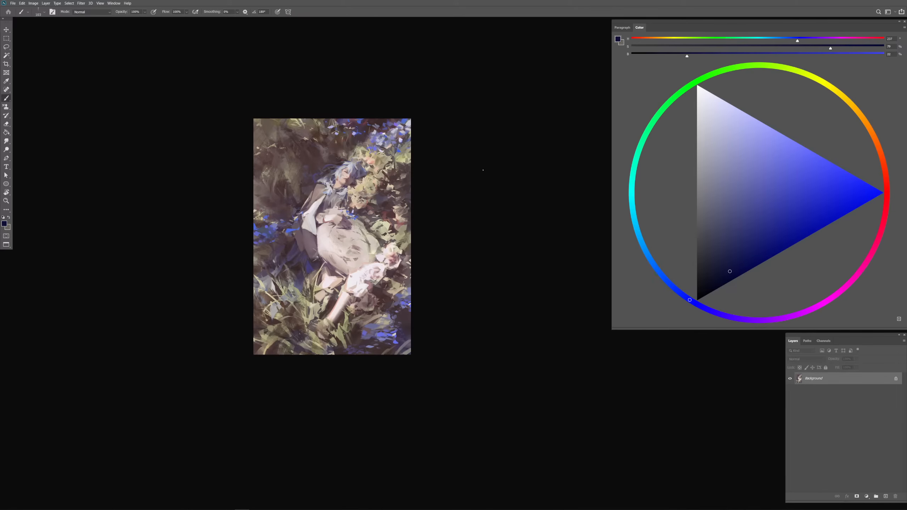
Try Auto Color on the painting's background layer and undo it
scroll(360, 168, up, 1)
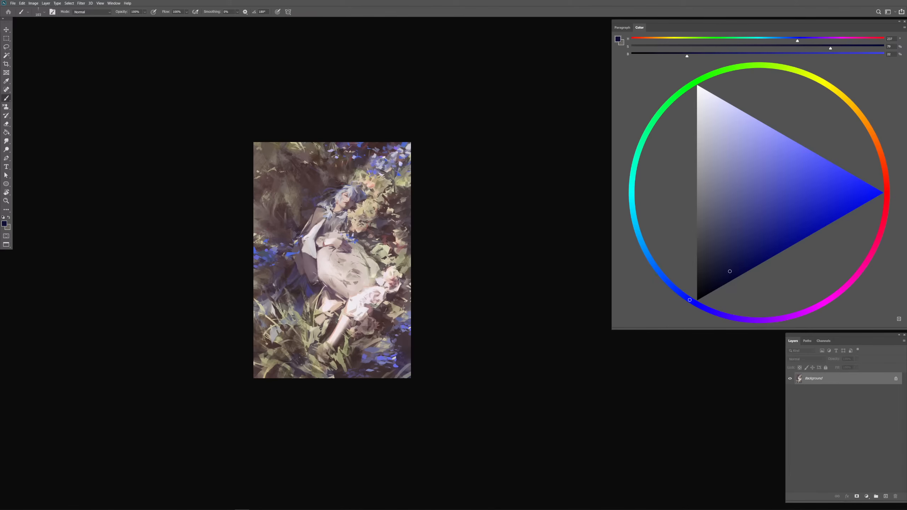
scroll(379, 216, up, 2)
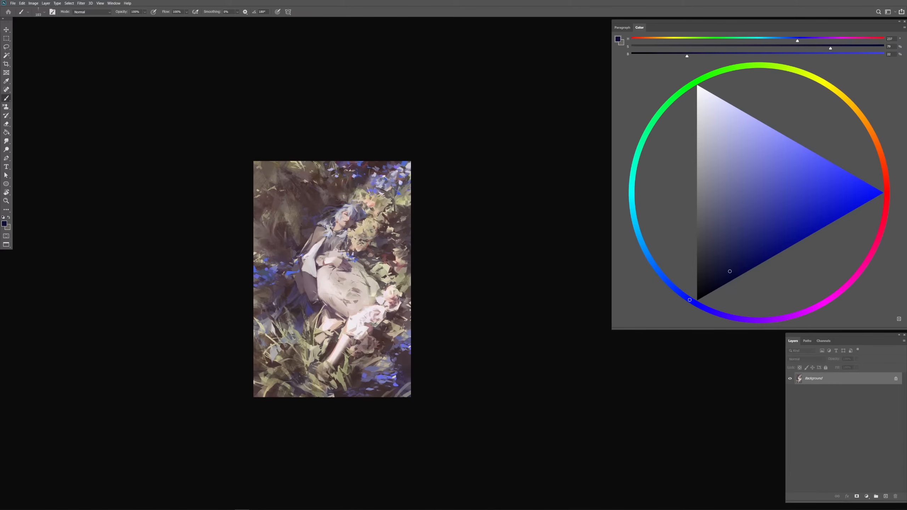
key(ctrl+plus)
key(ctrl+plus)
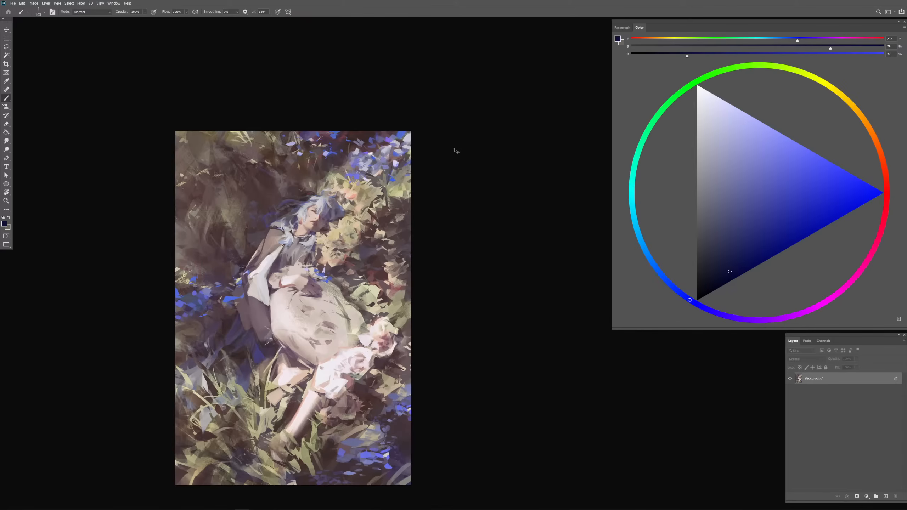
mouse_move(396, 272)
mouse_down()
mouse_move(446, 207)
mouse_move(455, 211)
mouse_up()
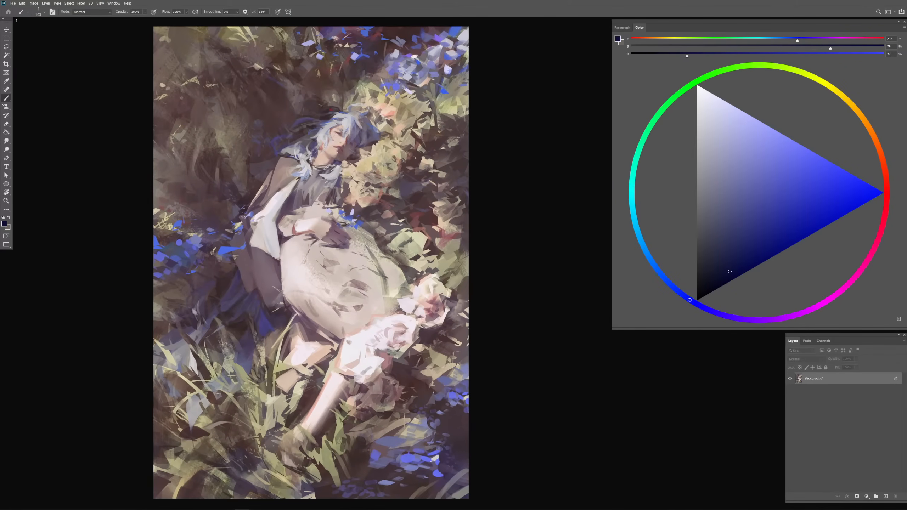
click(33, 3)
click(40, 37)
key(ctrl+z)
Duplicate the Background layer under its default name
right_click(829, 378)
click(850, 390)
key(Return)
Run Auto Tone, Auto Color and Auto Contrast on the duplicated layer
click(38, 5)
click(39, 27)
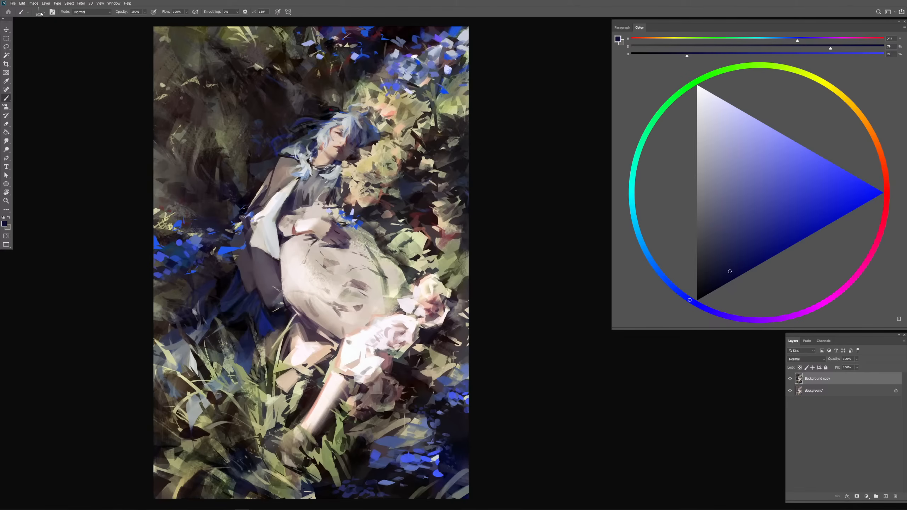
click(34, 4)
click(41, 37)
click(34, 4)
click(41, 32)
Apply Levels to the duplicated layer, raising the output black level slightly and brightening the midtones
click(34, 3)
mouse_move(40, 17)
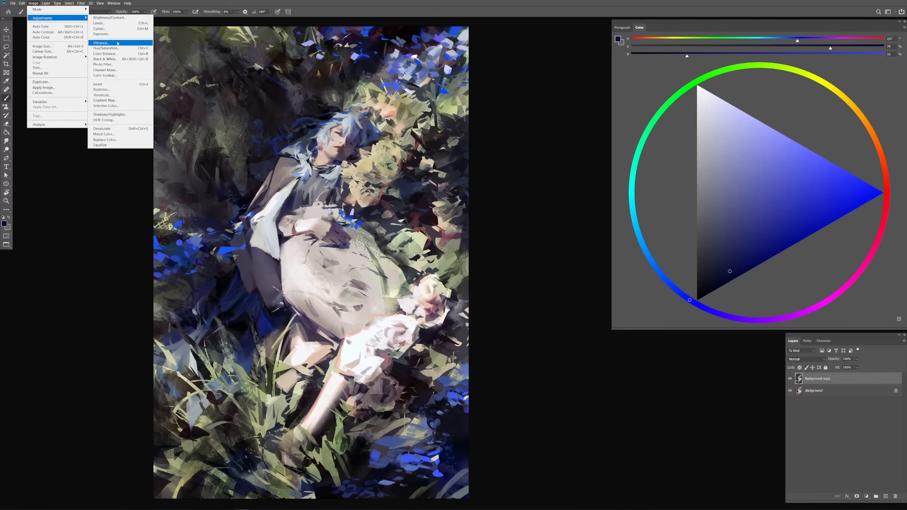
click(104, 23)
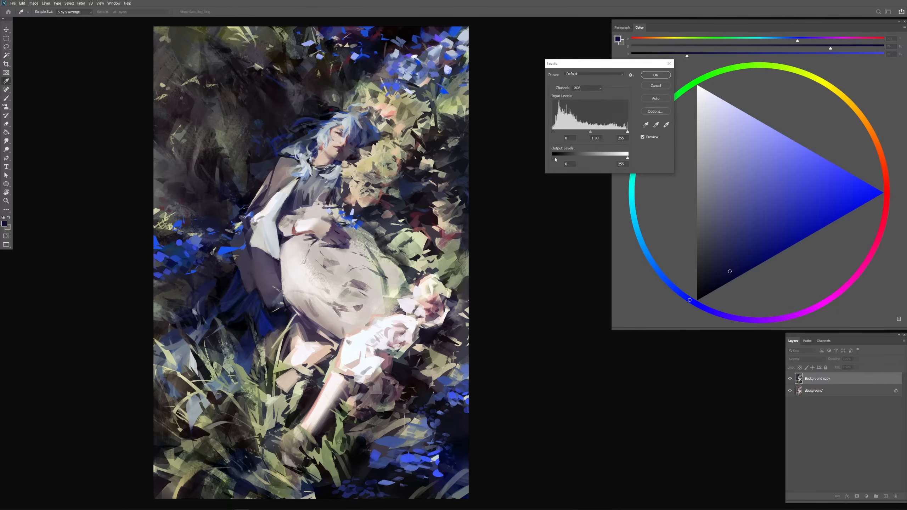
drag(553, 159, 555, 158)
drag(591, 132, 581, 132)
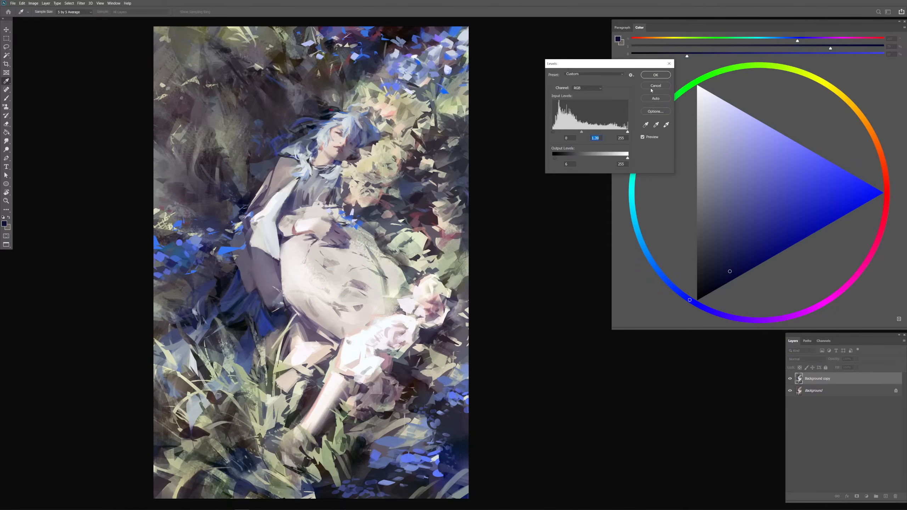
drag(556, 158, 559, 159)
drag(582, 132, 583, 131)
click(655, 75)
key(b)
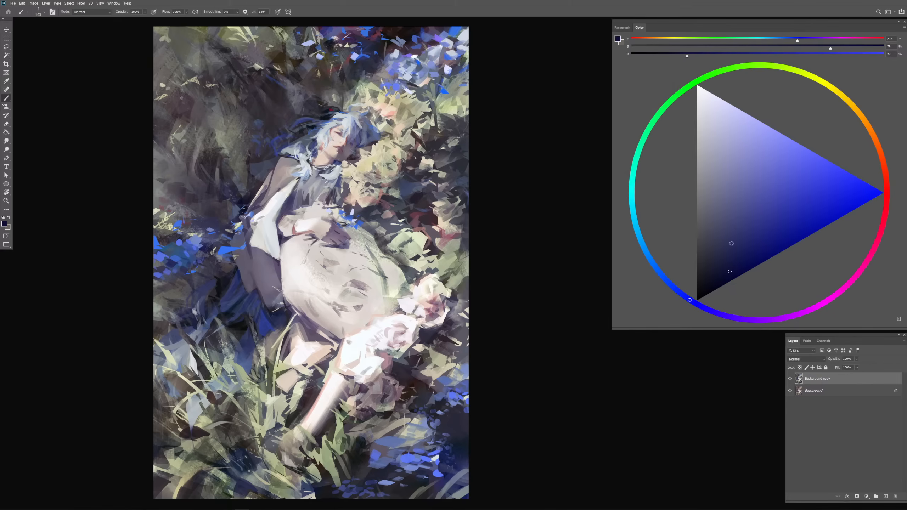
Lower the Background copy layer's opacity and compare the painting with the corrected copy hidden and shown
click(857, 359)
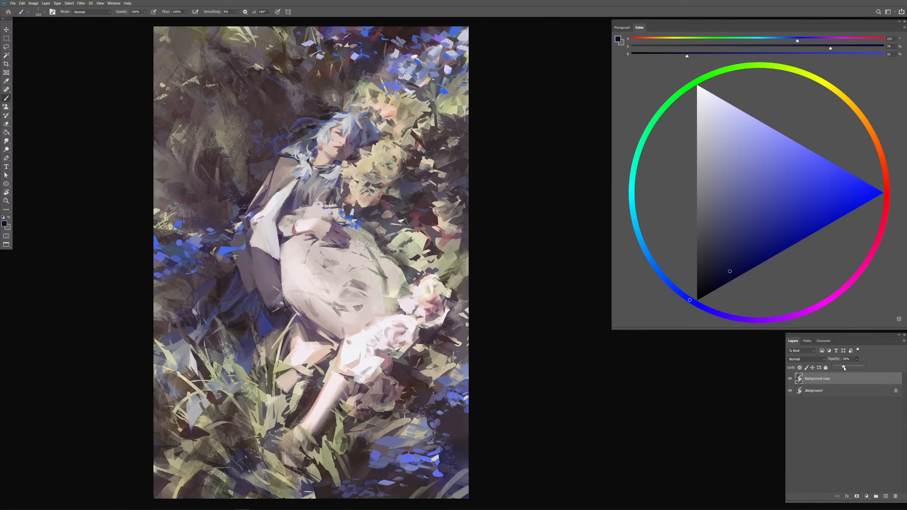
click(791, 379)
click(790, 379)
scroll(500, 212, down, 1)
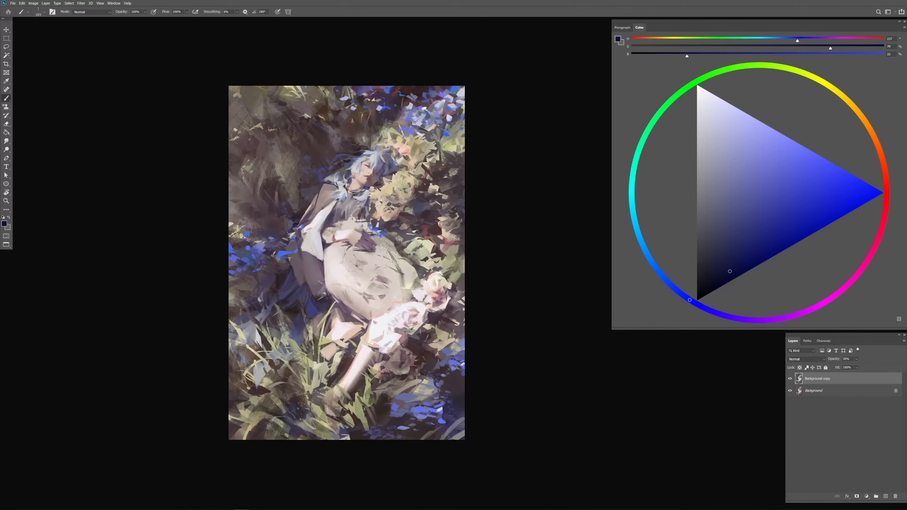
Readjust the Background copy layer's opacity, compare it with the original, and merge it into the Background layer
click(858, 359)
drag(860, 367, 862, 368)
click(790, 380)
click(789, 380)
key(ctrl+e)
click(82, 4)
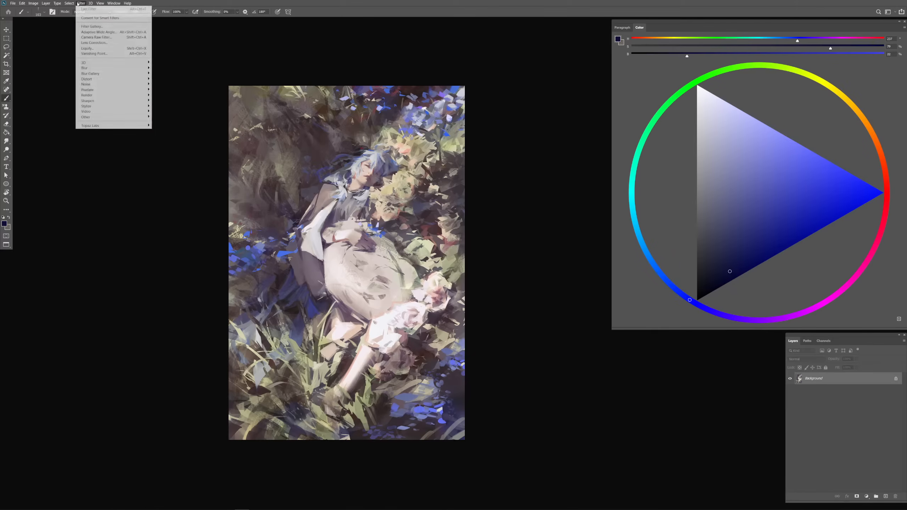
key(Escape)
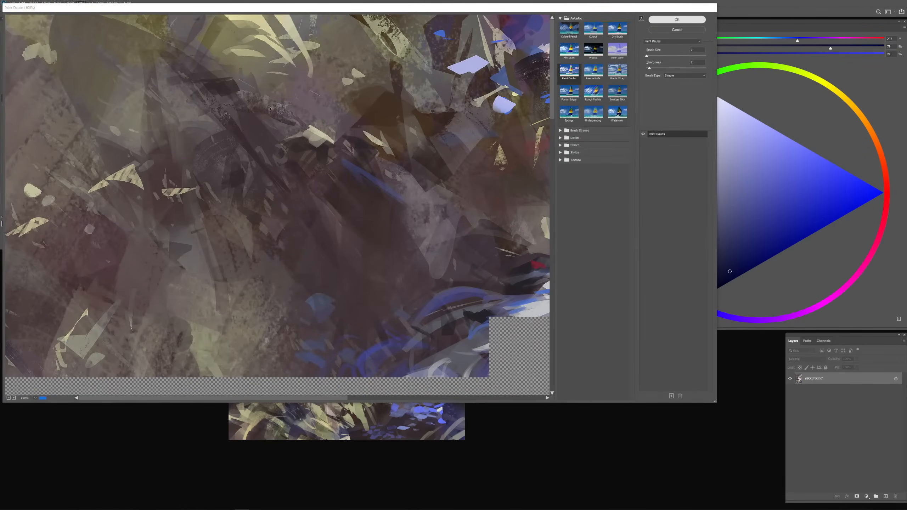
key(Escape)
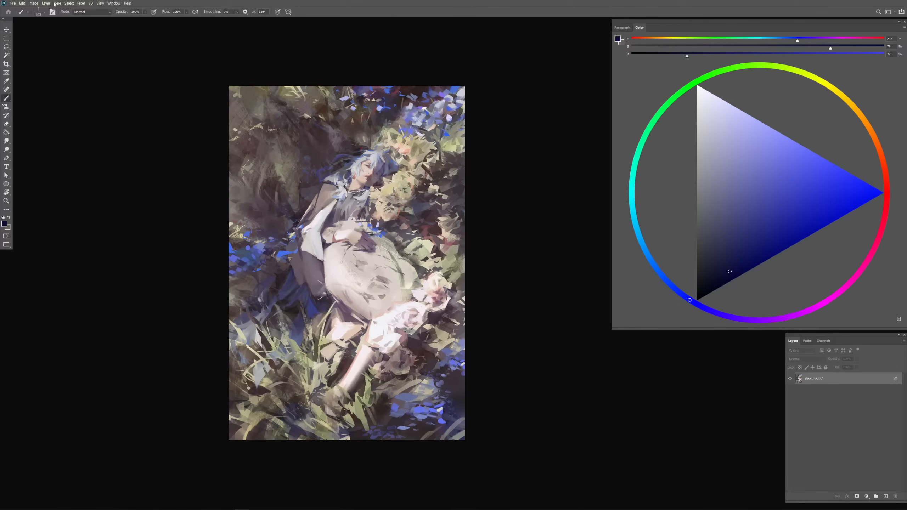
Darken the edges of the painting with a custom Lens Correction vignette, using a moderately negative amount
click(81, 3)
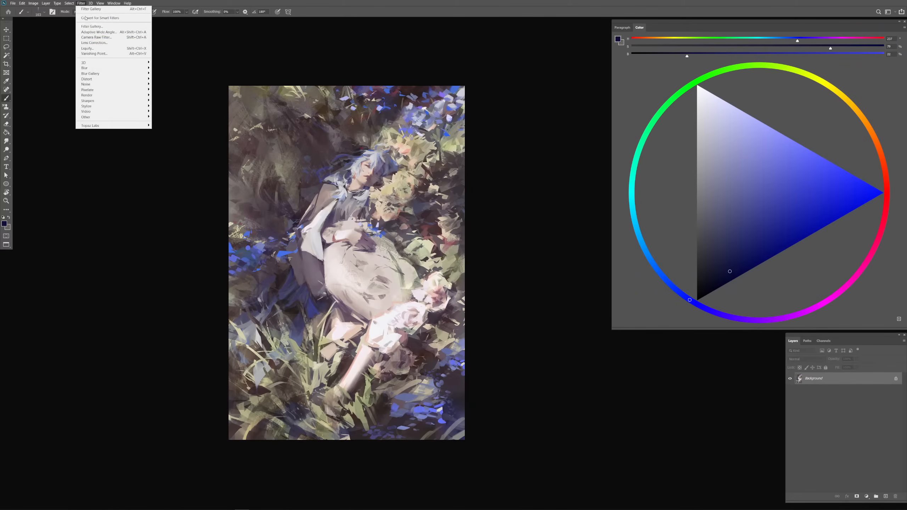
click(95, 43)
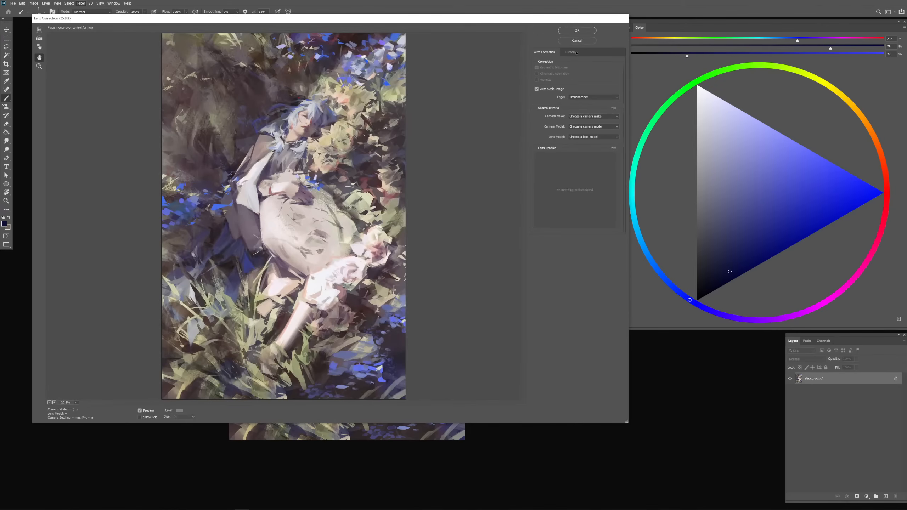
click(571, 52)
mouse_move(577, 147)
mouse_down()
mouse_move(563, 147)
mouse_move(575, 164)
mouse_move(555, 165)
mouse_move(567, 147)
mouse_up()
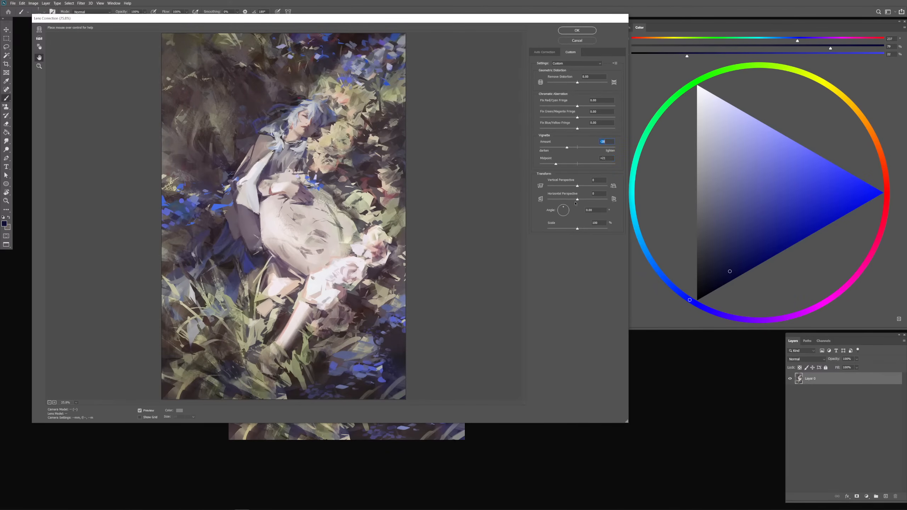
click(580, 31)
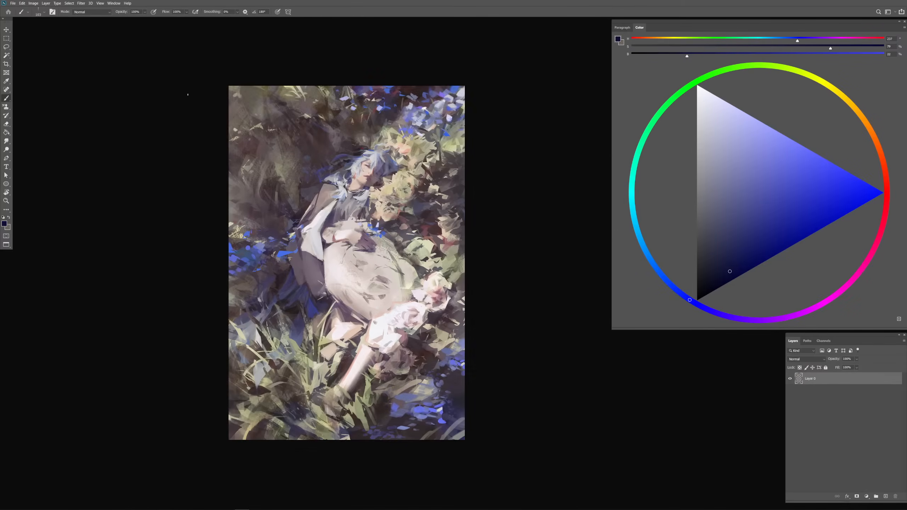
Apply a Photo Filter to the painting with a custom violet colour and a density below the default 25%
click(31, 5)
mouse_move(43, 19)
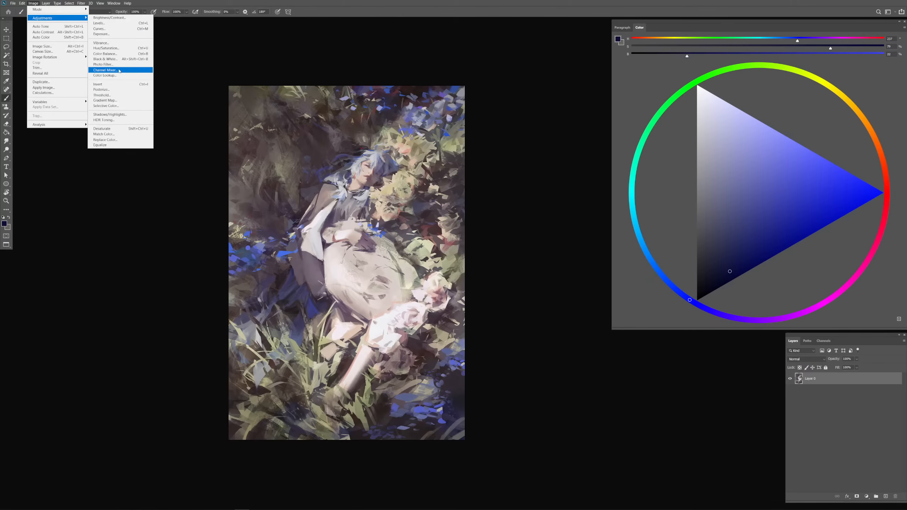
click(150, 63)
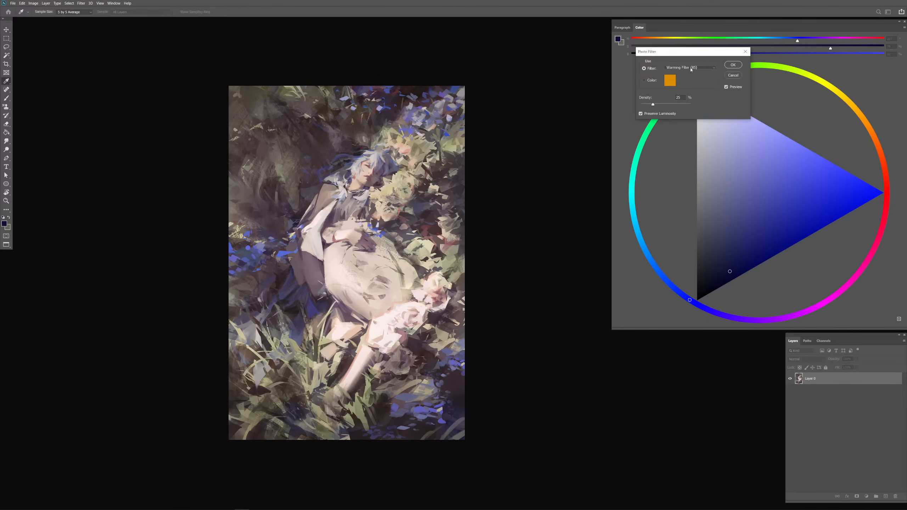
click(693, 69)
click(693, 69)
click(670, 80)
drag(717, 137, 719, 109)
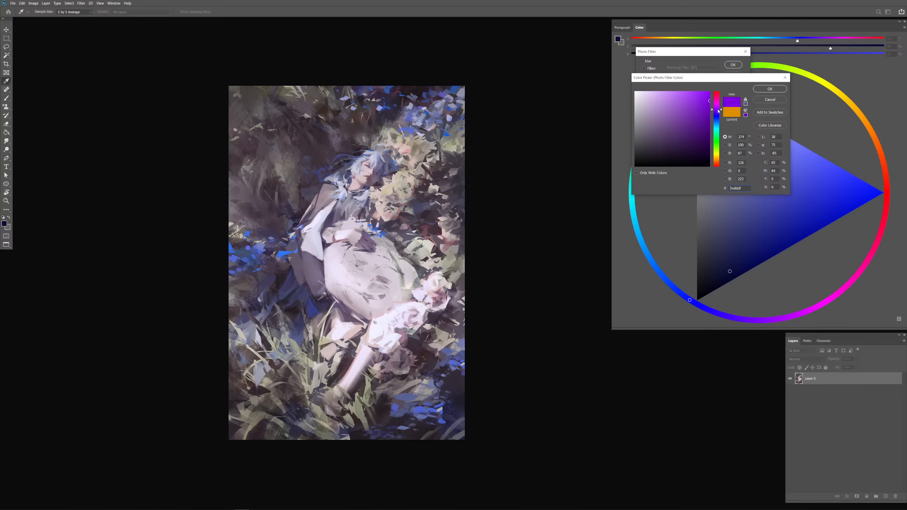
click(696, 96)
click(770, 88)
drag(653, 104, 647, 104)
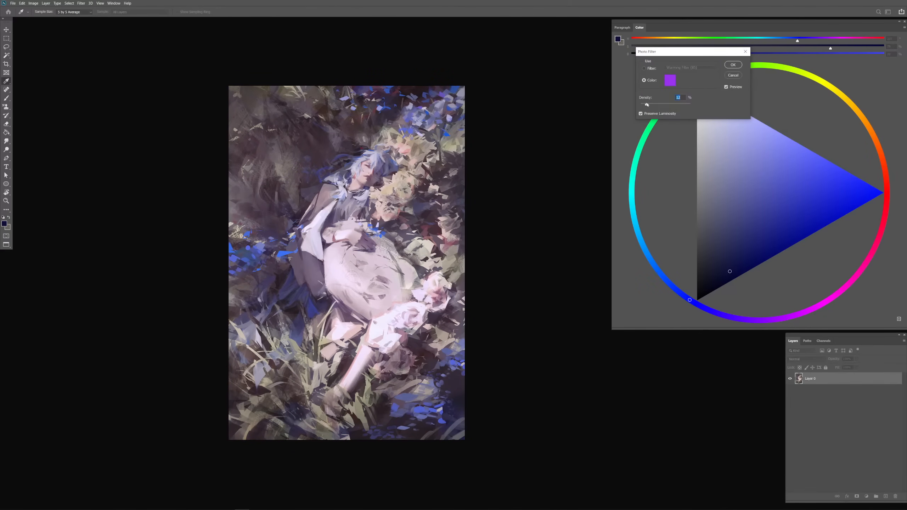
click(733, 65)
key(b)
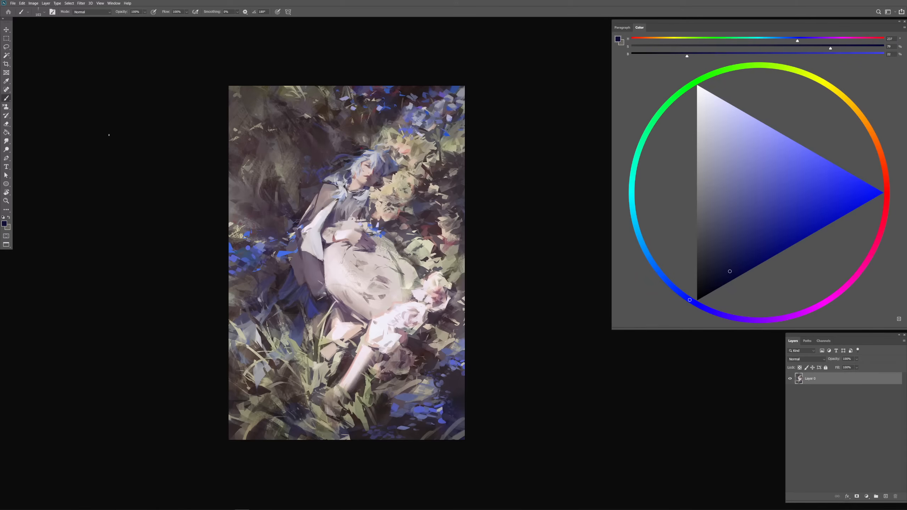
Try downsizing the painting to 2000 by 3000 pixels
click(81, 3)
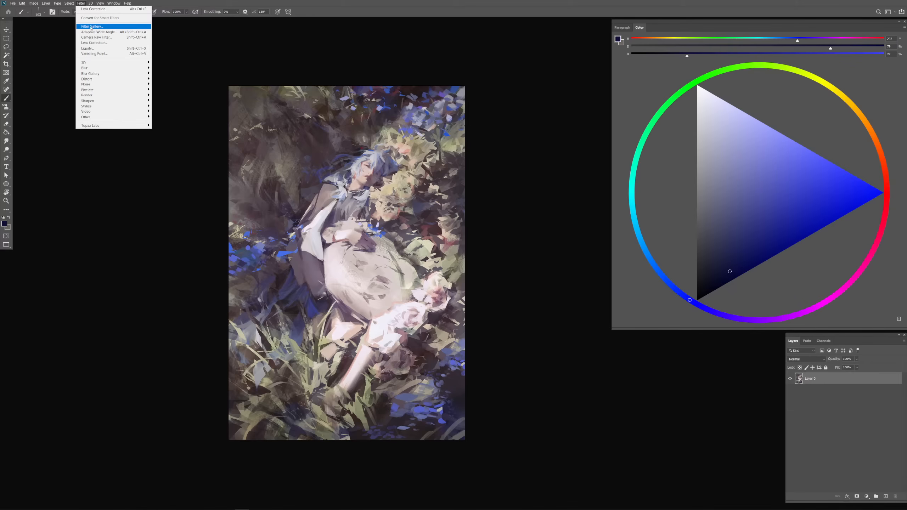
key(Escape)
click(34, 3)
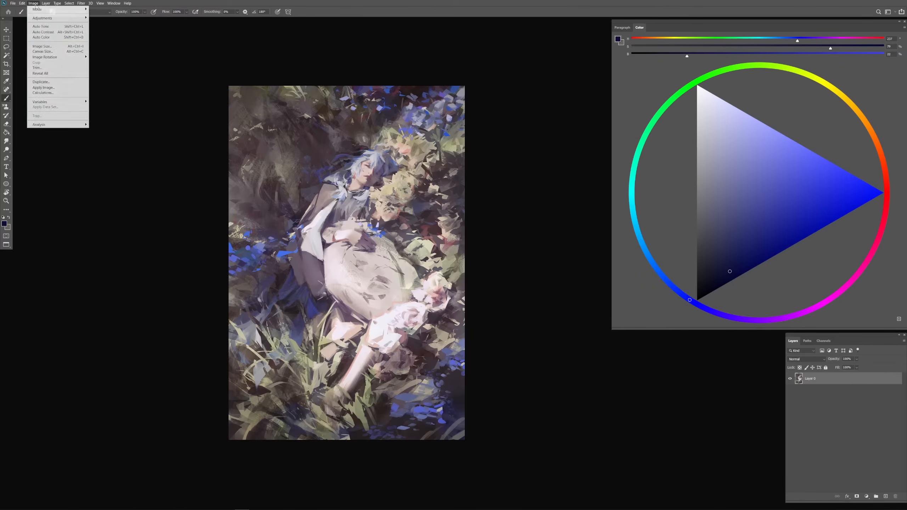
click(42, 46)
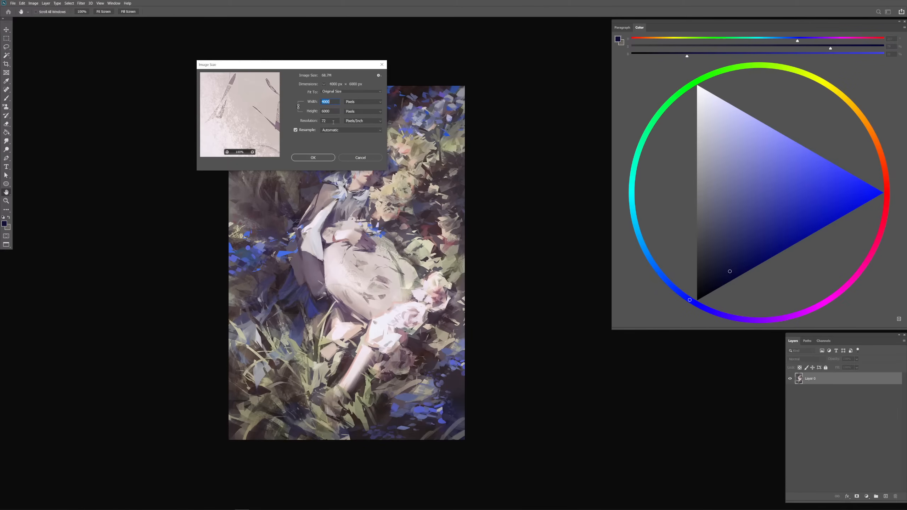
text(2000)
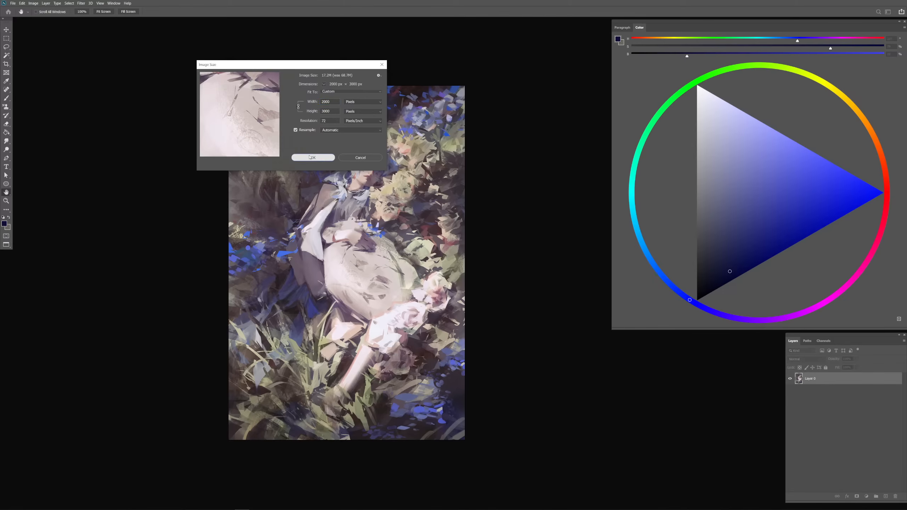
click(311, 157)
key(b)
key(ctrl+plus)
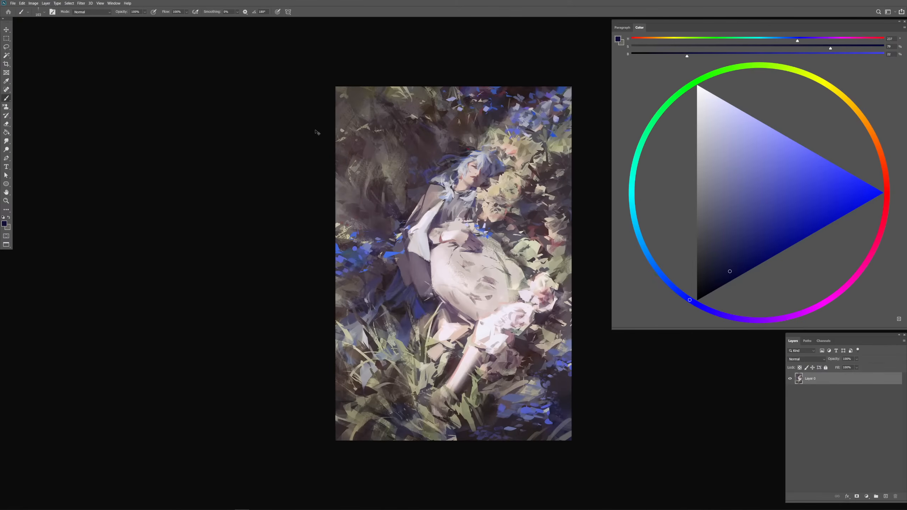
Save the full-size painting as a PSD under the proposed file name with compatibility maximized
key(ctrl+shift+s)
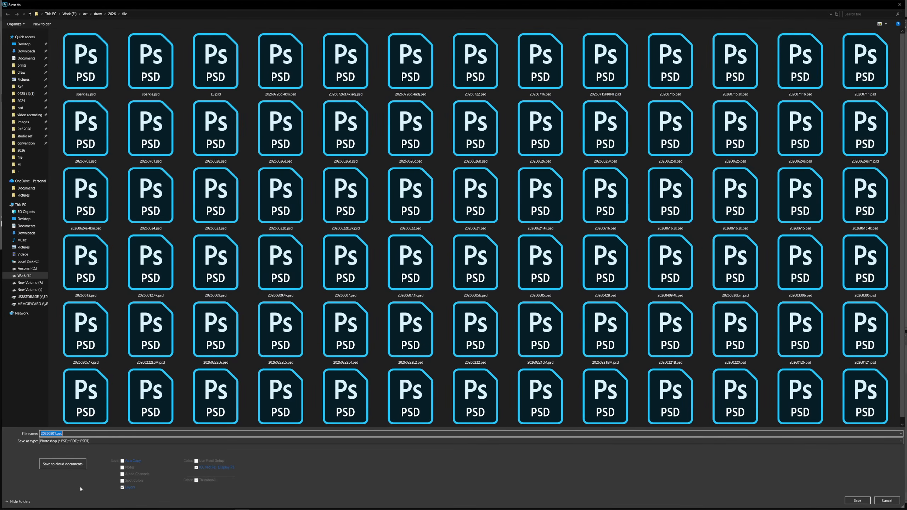
key(Return)
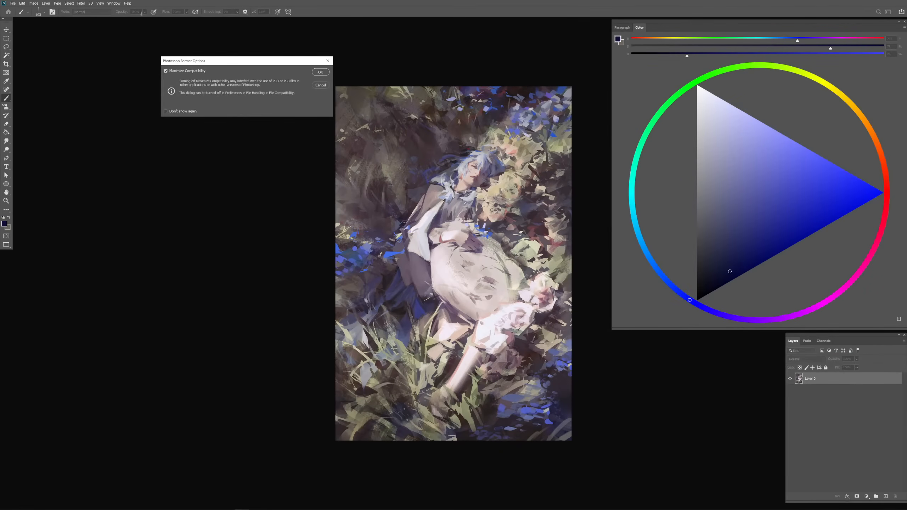
key(Return)
Downsize the painting to half its pixel width and height
click(34, 3)
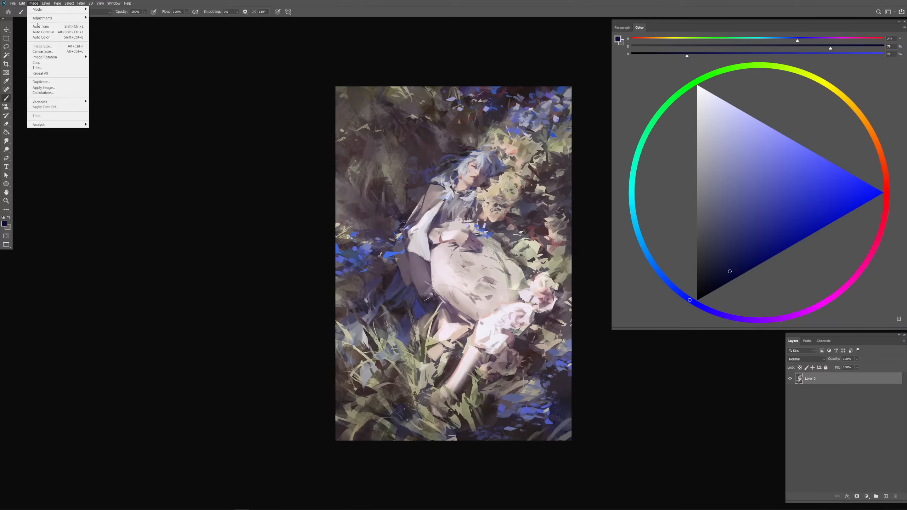
click(45, 46)
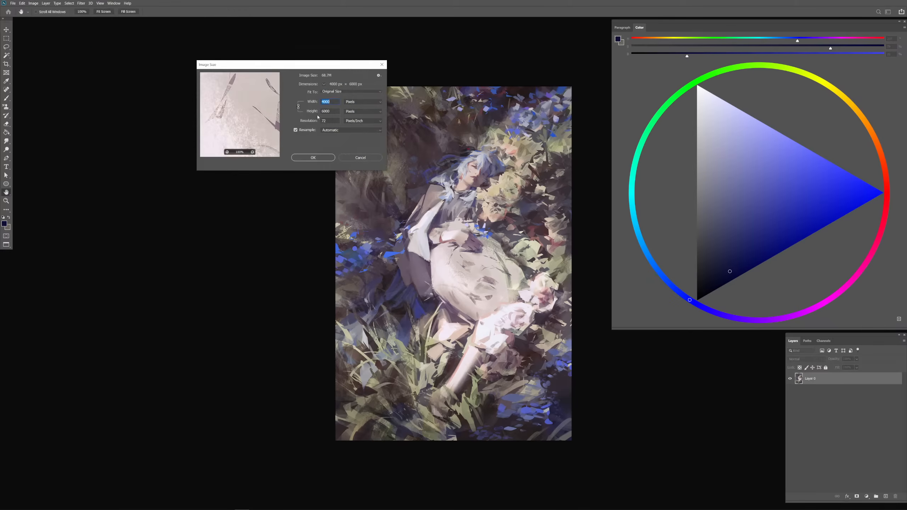
click(313, 158)
key(b)
Try Sharpen More on the downsized painting, inspect the figure's face up close, and undo the sharpening
click(81, 2)
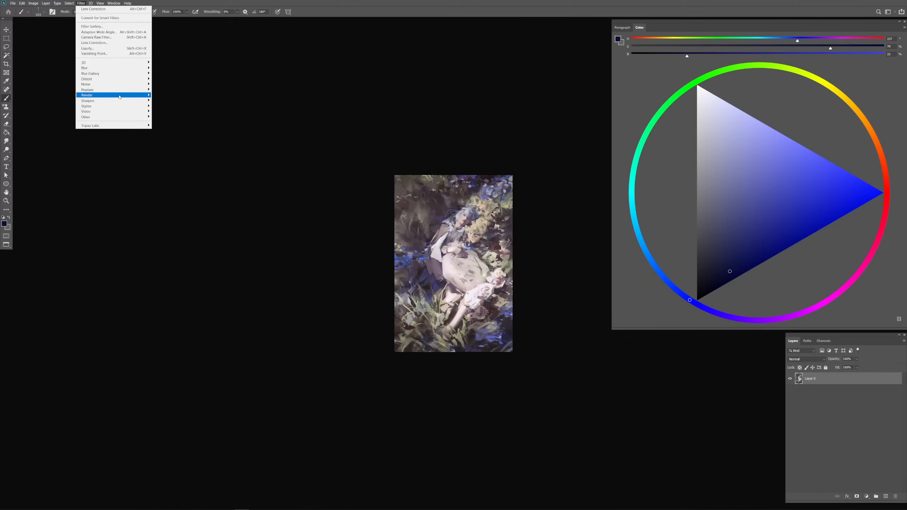
mouse_move(123, 100)
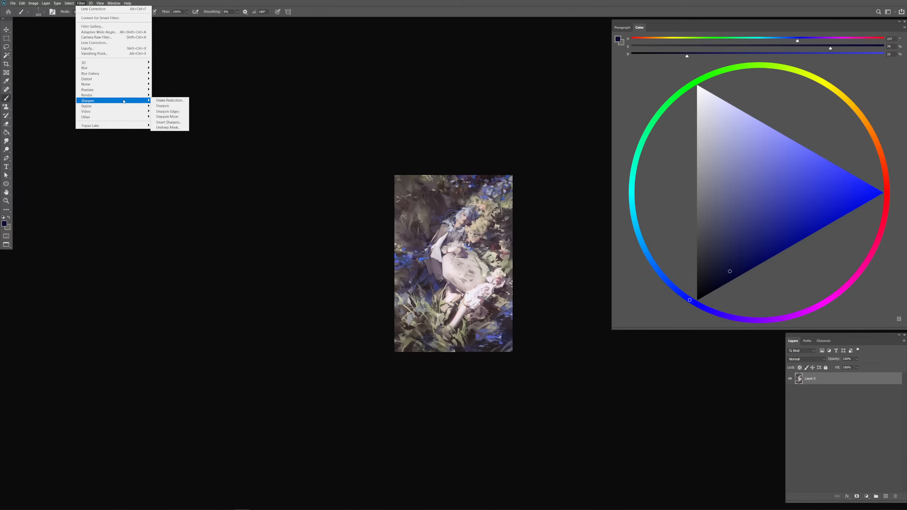
click(174, 117)
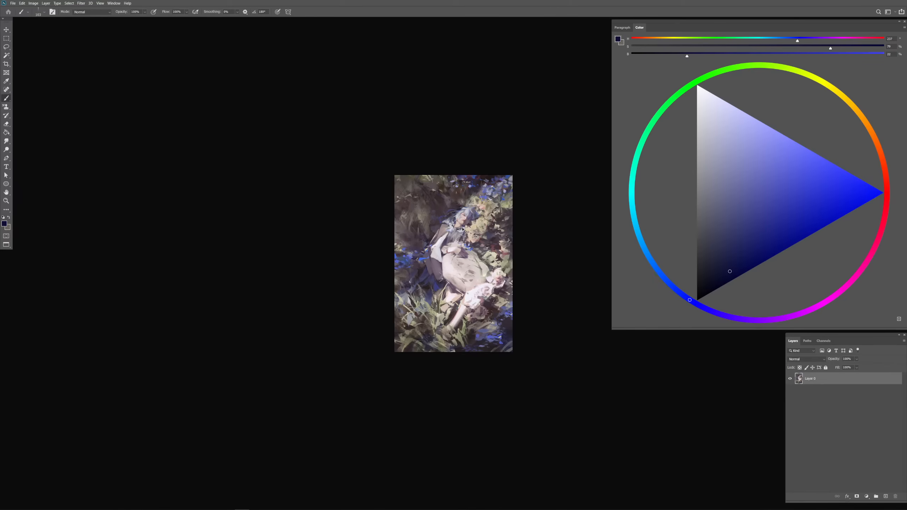
key(ctrl+plus)
key(ctrl+plus)
key(ctrl+plus)
key(ctrl+plus)
key(ctrl+plus)
key(ctrl+plus)
drag(457, 79, 230, 508)
key(ctrl+z)
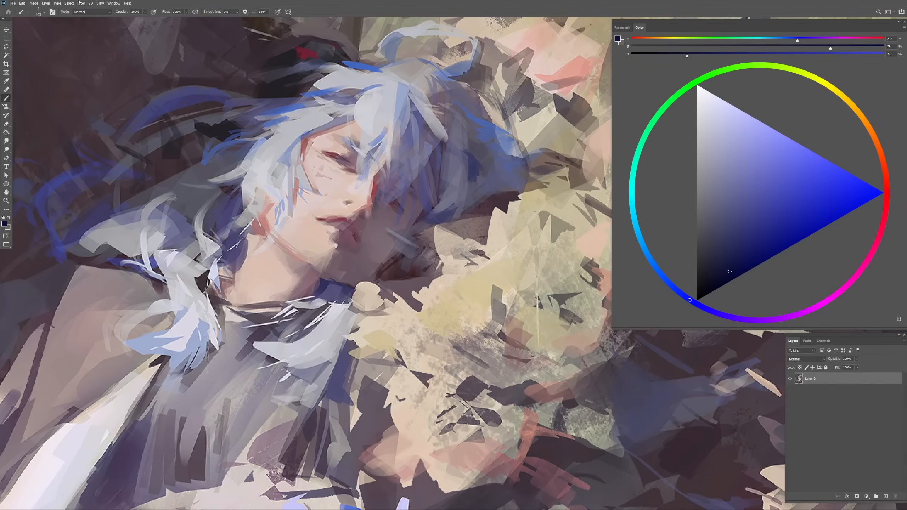
Apply the Sharpen filter to the downsized painting and check the whole composition
click(79, 3)
mouse_move(136, 101)
click(174, 117)
key(ctrl+minus)
key(ctrl+minus)
key(ctrl+minus)
mouse_move(429, 321)
mouse_down()
mouse_move(402, 134)
mouse_move(401, 200)
mouse_up()
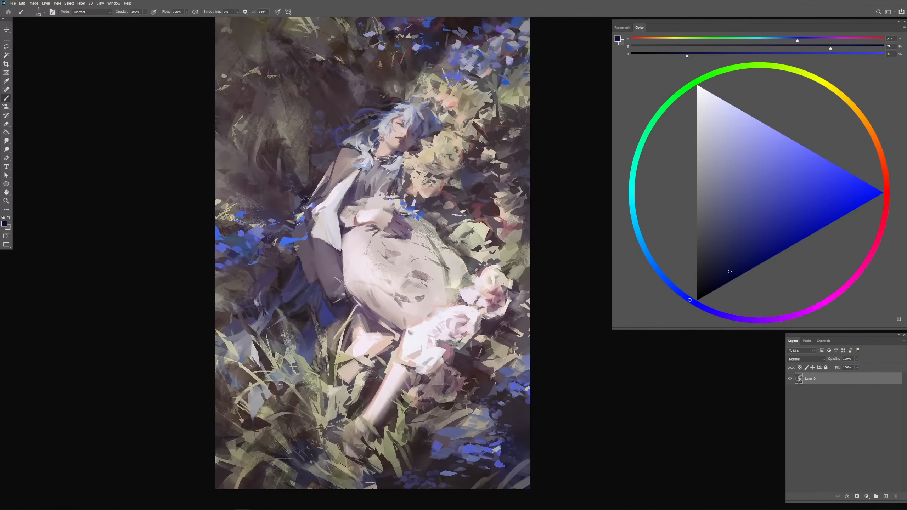
key(ctrl+minus)
drag(257, 148, 194, 137)
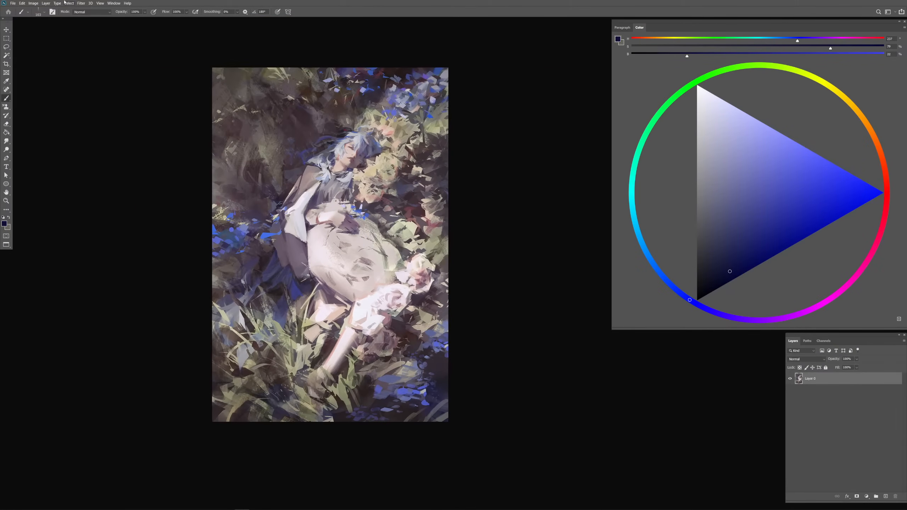
Run the Add Noise filter twice on the sharpened painting with an amount of 2% and uniform distribution
click(81, 3)
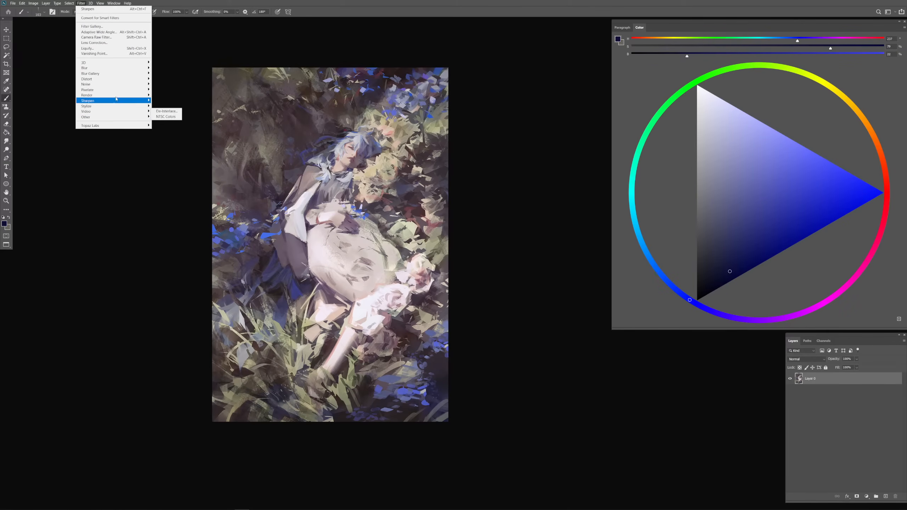
mouse_move(127, 85)
click(165, 84)
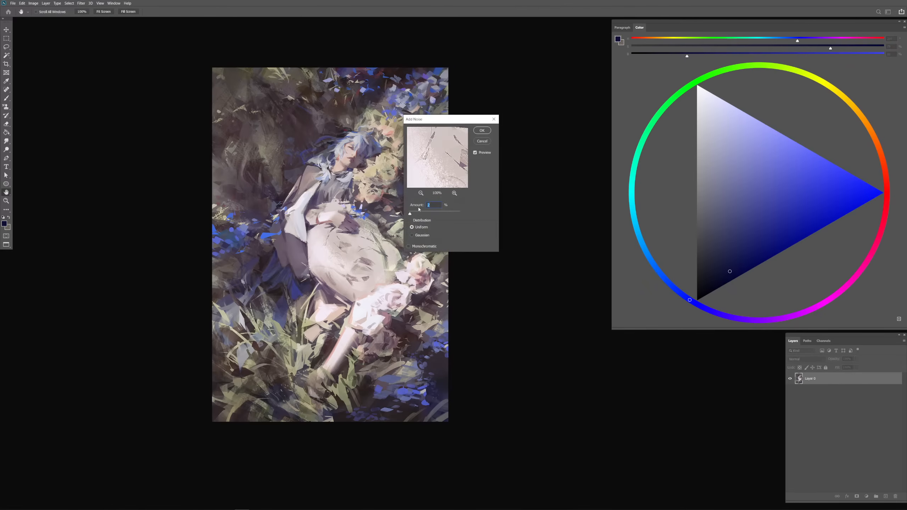
click(482, 130)
click(81, 3)
mouse_move(109, 85)
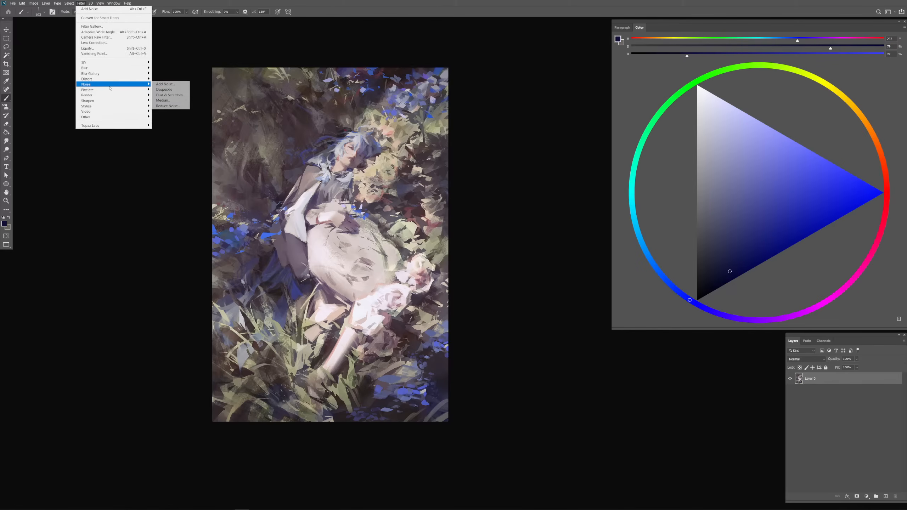
click(165, 84)
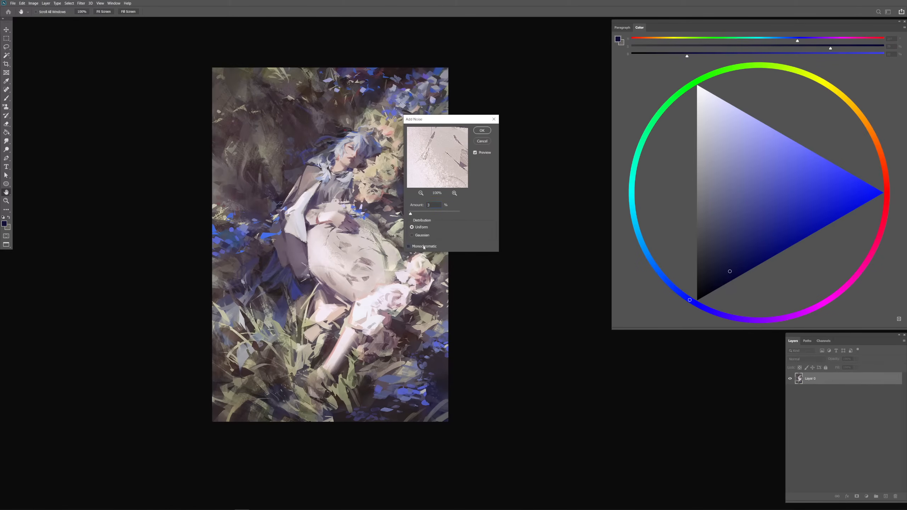
click(483, 130)
click(81, 3)
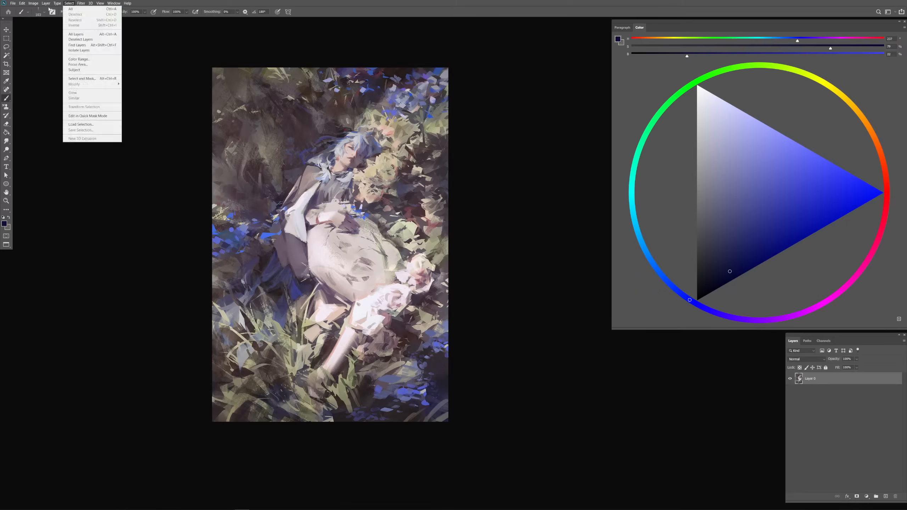
mouse_move(33, 3)
mouse_move(53, 20)
click(99, 20)
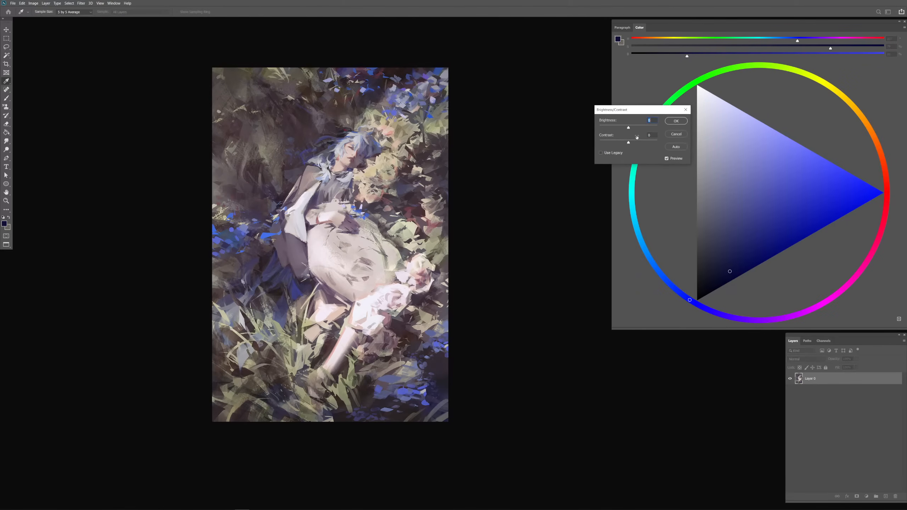
mouse_move(628, 142)
mouse_down()
mouse_move(638, 143)
mouse_move(623, 129)
mouse_move(634, 143)
mouse_up()
drag(634, 144, 626, 127)
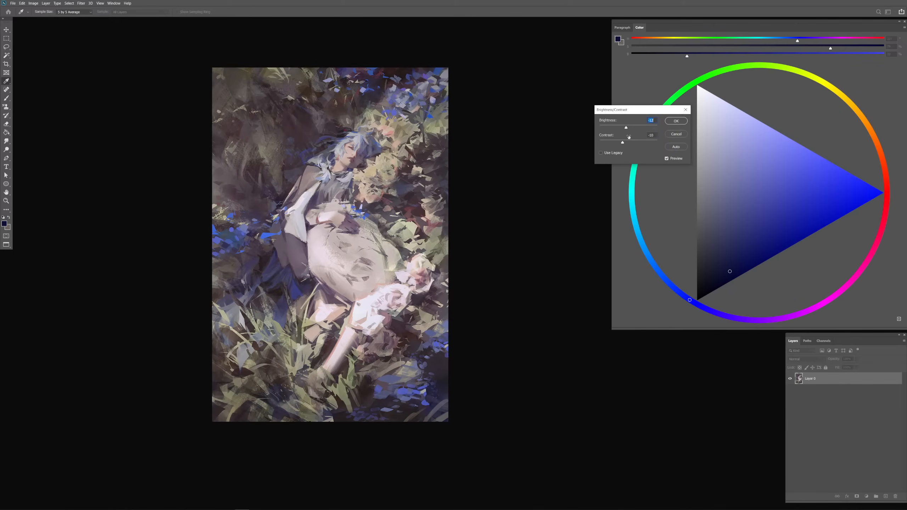
click(675, 134)
key(b)
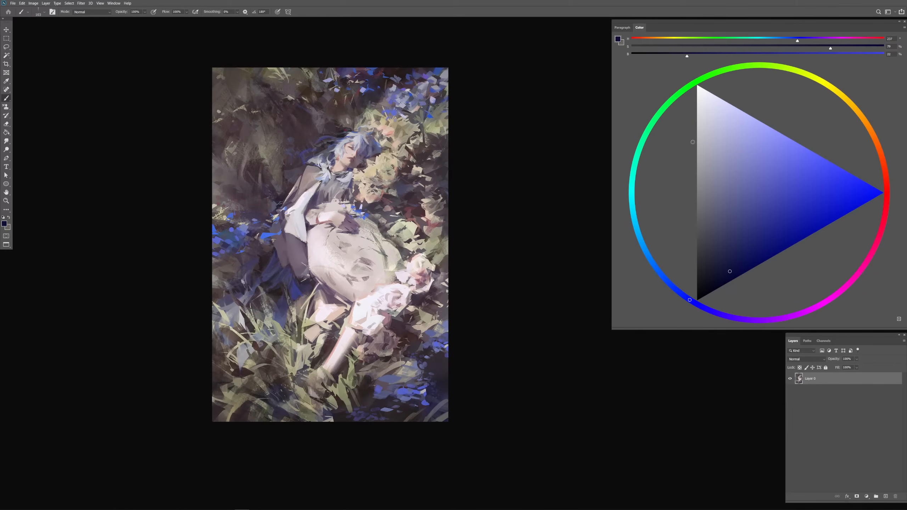
Add a new layer above the painting, sample a dark colour near the figure's head, and set the layer's blend mode to Multiply
click(886, 496)
key(period)
right_click(290, 165)
alt+click(310, 132)
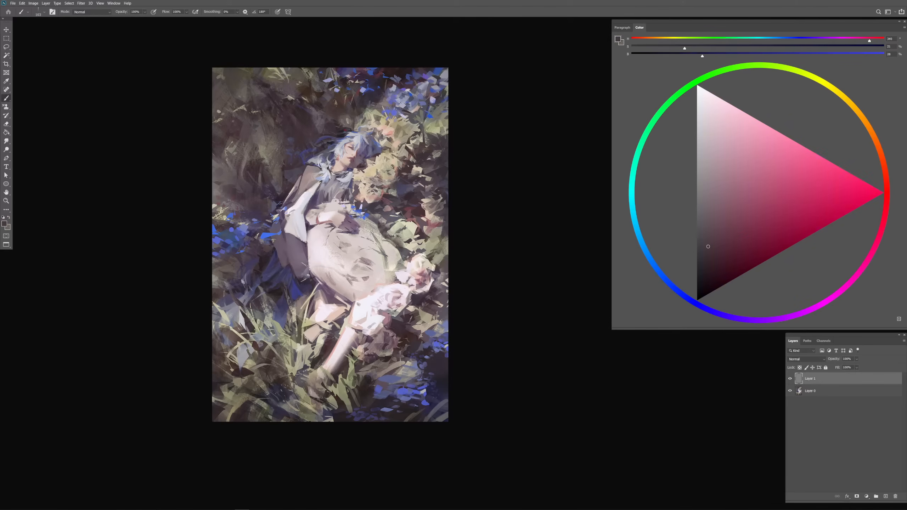
drag(324, 158, 348, 161)
click(806, 358)
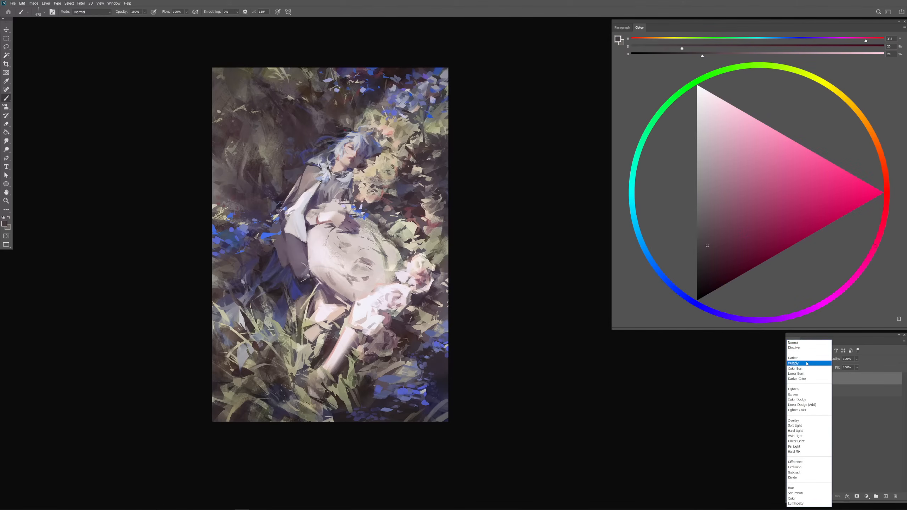
click(804, 364)
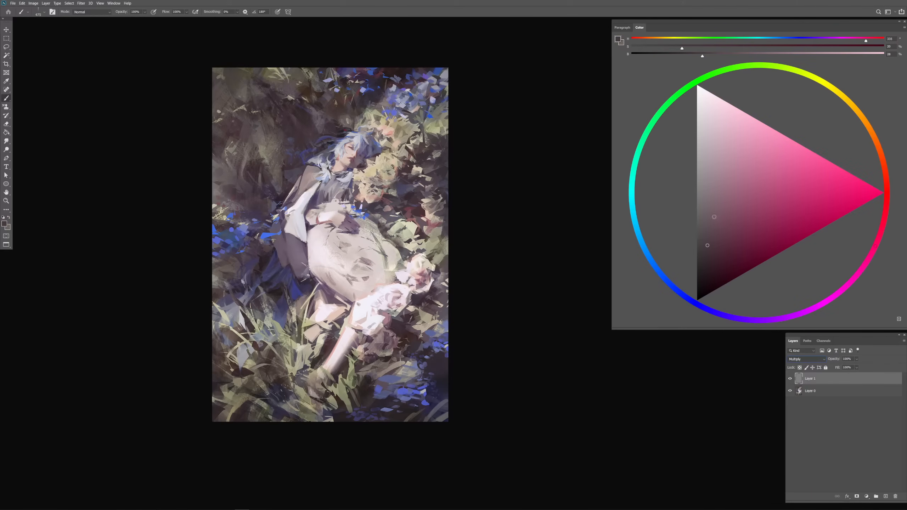
Shade around the figure on the Multiply layer with an enlarged mid-grey brush and set the brush opacity to 40%
drag(714, 217, 689, 180)
drag(265, 198, 330, 122)
key(ctrl+z)
right_click(312, 188)
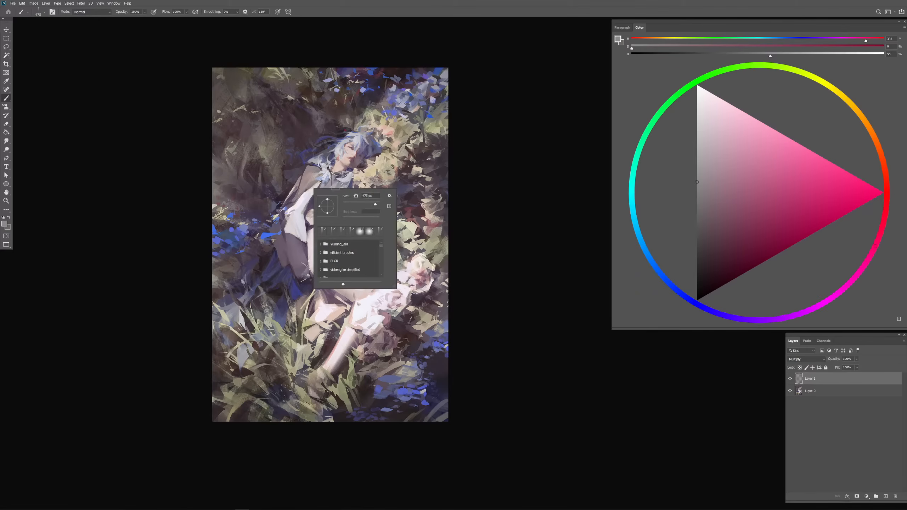
click(373, 204)
click(315, 171)
drag(319, 202, 324, 203)
key(4)
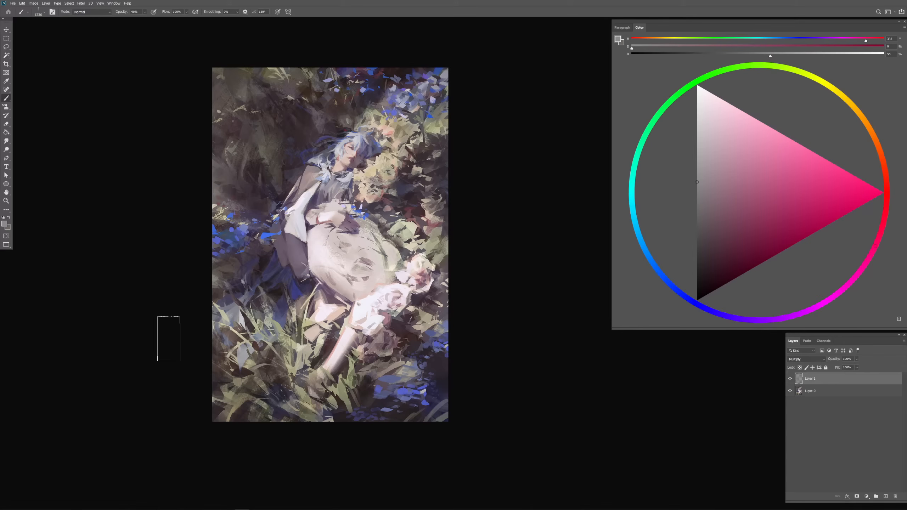
Slightly lower the contrast and raise the brightness of the base painting layer with Brightness/Contrast
click(821, 391)
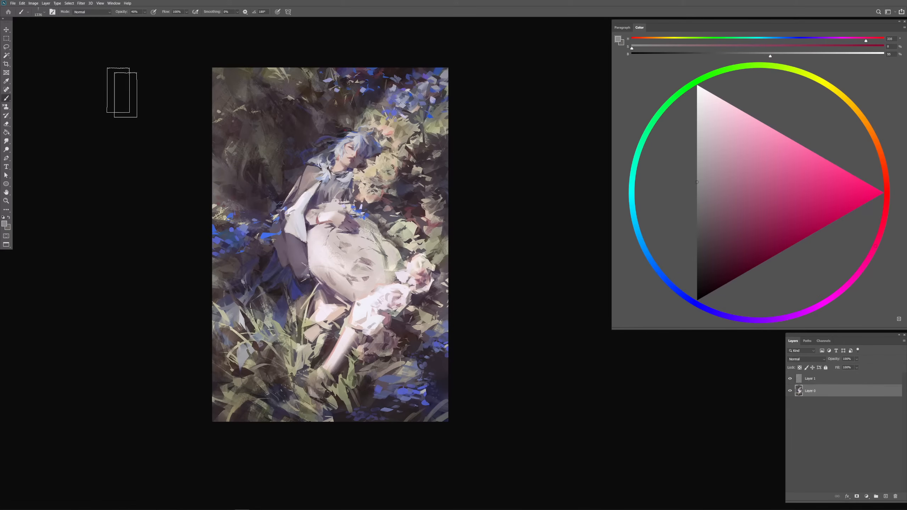
click(33, 3)
mouse_move(40, 18)
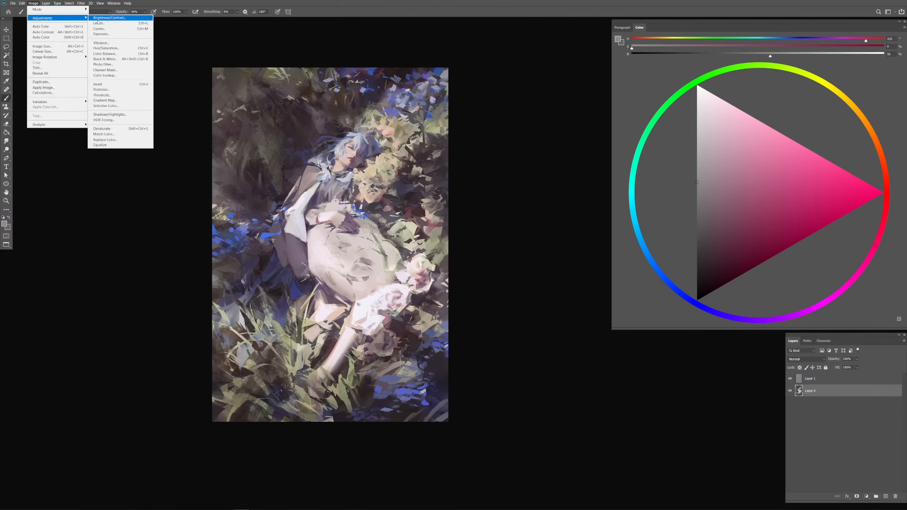
click(107, 17)
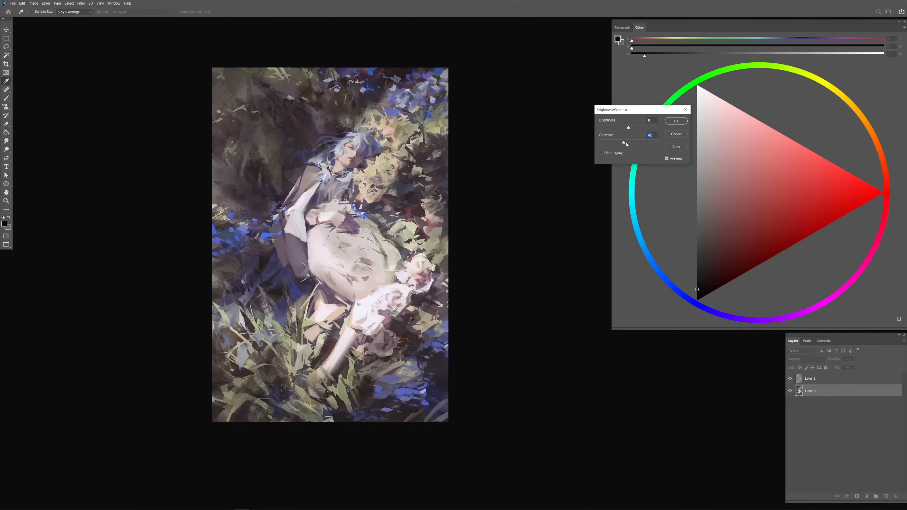
key(Down)
key(Down)
key(Down)
drag(623, 146, 619, 144)
click(676, 159)
drag(629, 129, 630, 129)
drag(626, 142, 625, 143)
click(669, 159)
click(676, 121)
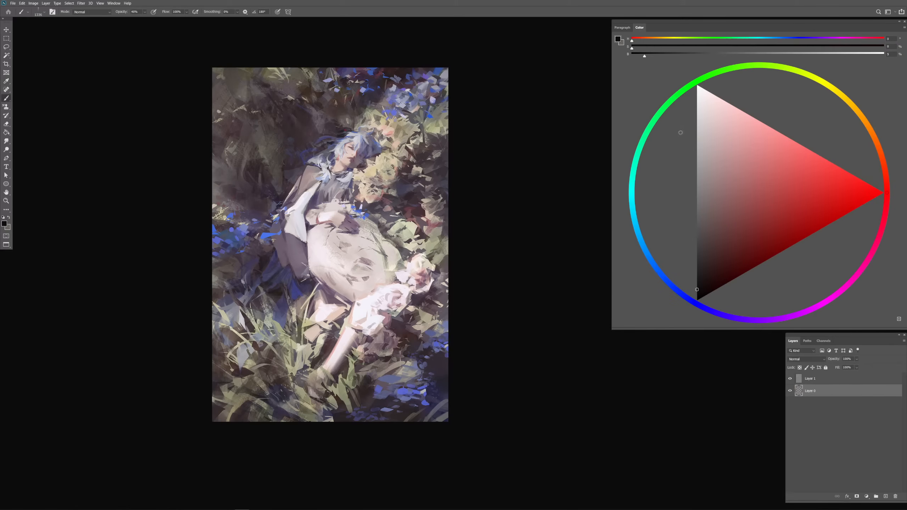
Return to the Multiply layer and make the brush smaller
click(819, 379)
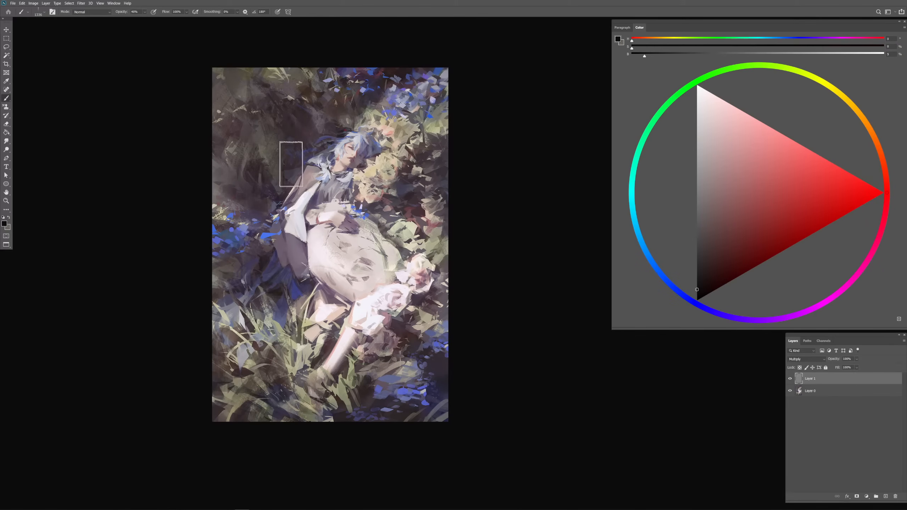
right_click(356, 104)
alt+right_click(344, 154)
alt+right_click(343, 144)
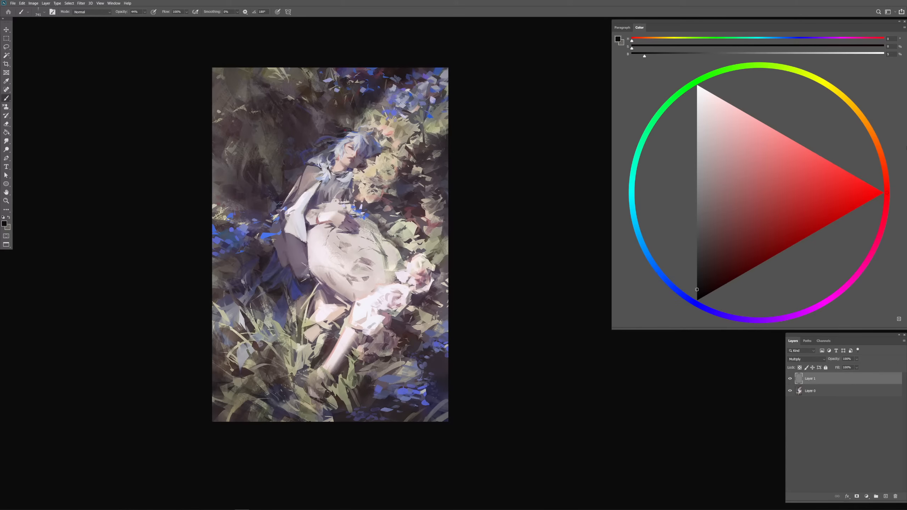
Compare the painting with the Multiply layer hidden and at lower opacity, and lock that layer's transparent pixels
click(857, 359)
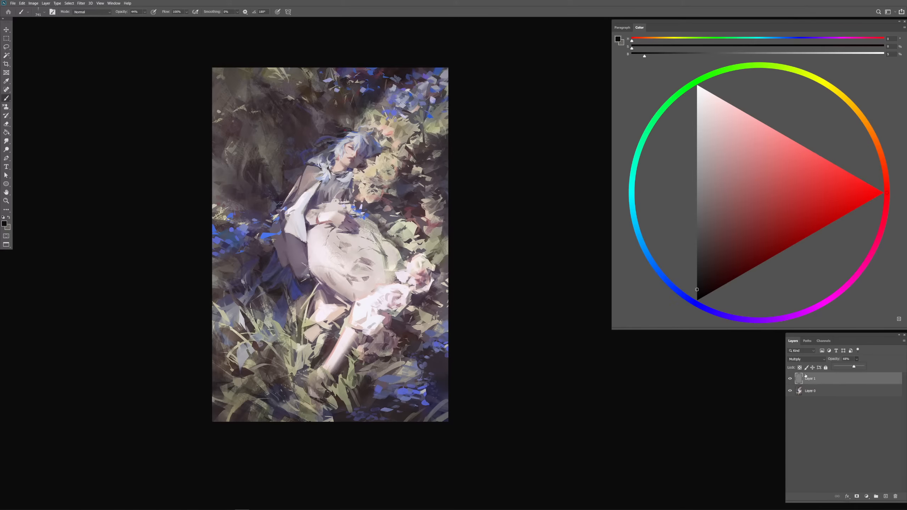
click(789, 378)
click(789, 379)
click(825, 368)
click(857, 360)
Pick a pale purple painting colour and set the brush opacity to 100%
click(731, 176)
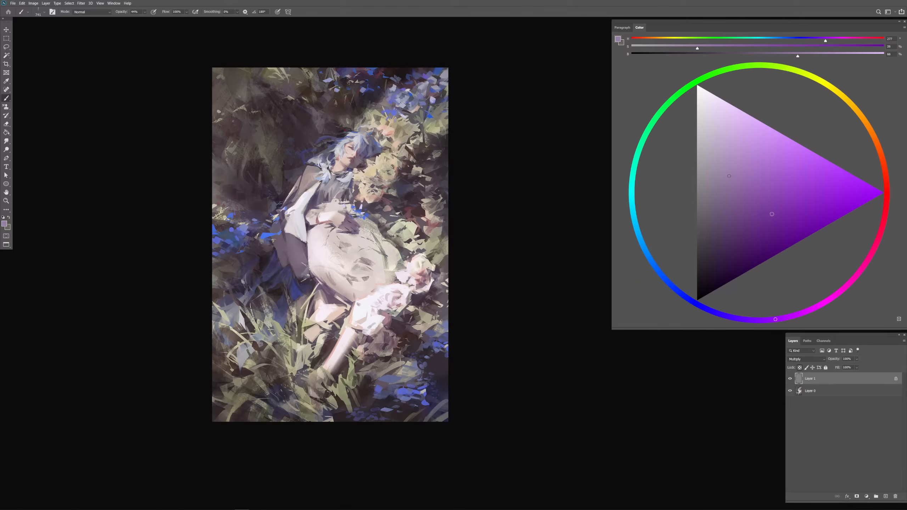
key(p)
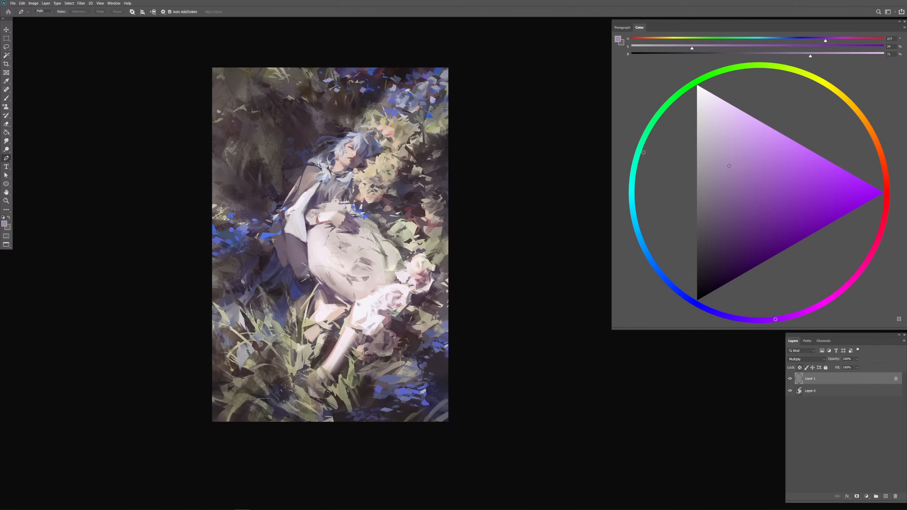
right_click(369, 187)
key(Escape)
key(b)
key(0)
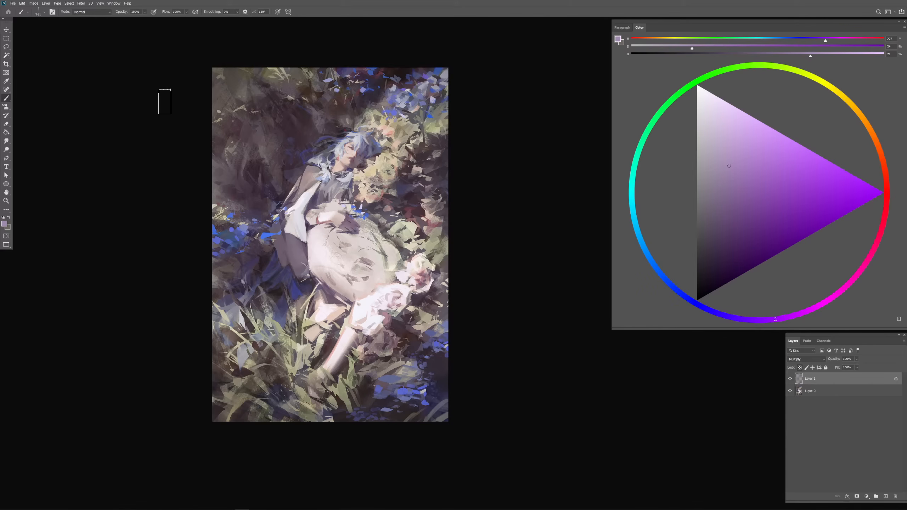
Shift the hue and raise the saturation of the Multiply layer with Hue/Saturation
click(33, 3)
mouse_move(54, 18)
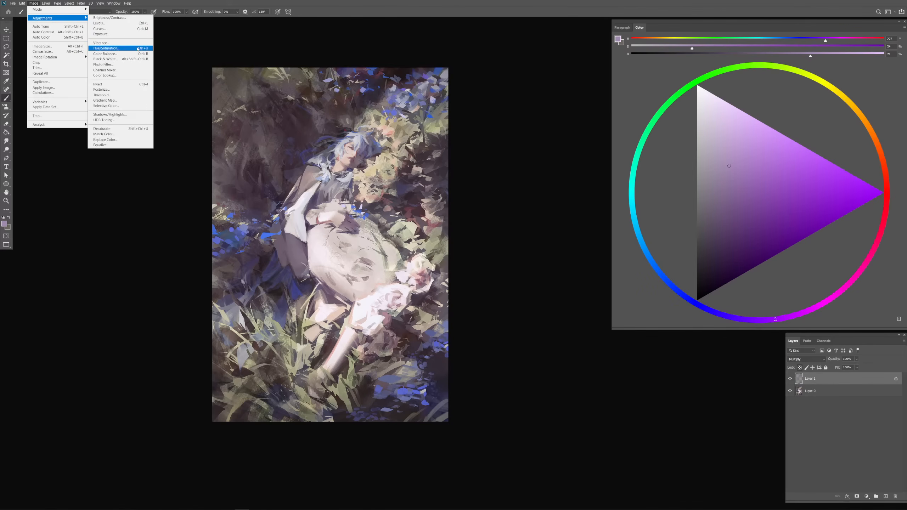
click(107, 46)
mouse_move(653, 107)
mouse_down()
mouse_move(665, 107)
mouse_move(629, 91)
mouse_move(675, 90)
mouse_move(640, 85)
mouse_move(679, 108)
mouse_up()
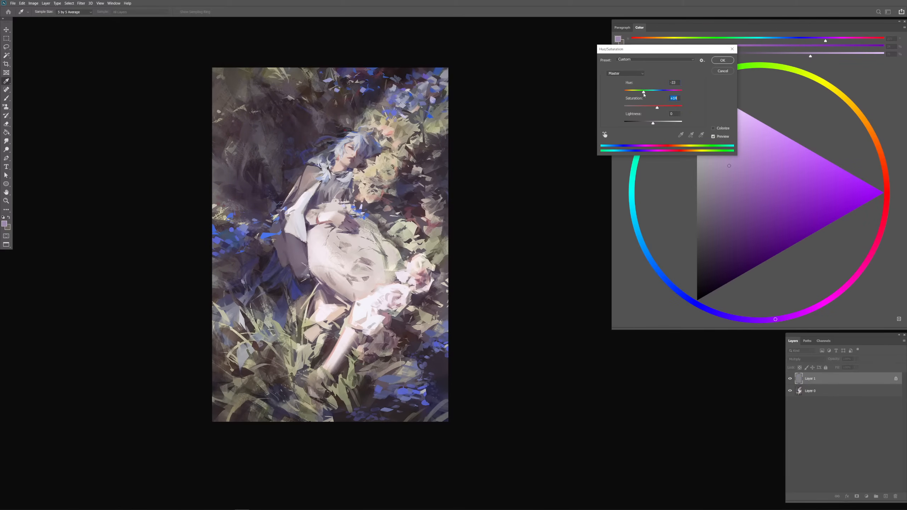
click(719, 137)
click(723, 60)
Lower the Multiply layer's opacity and merge it with the painting into a single layer
key(b)
click(857, 367)
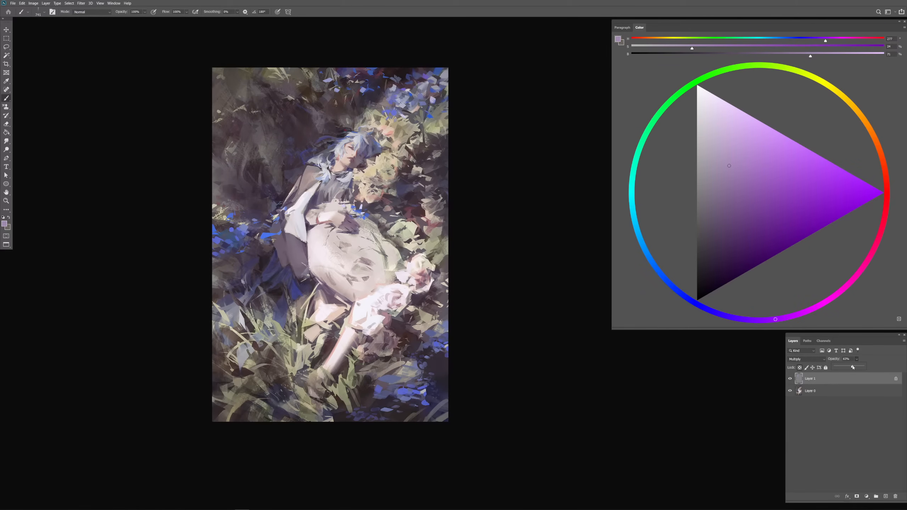
key(ctrl+shift+e)
Resize the merged painting to 1200 × 1800 pixels
click(33, 3)
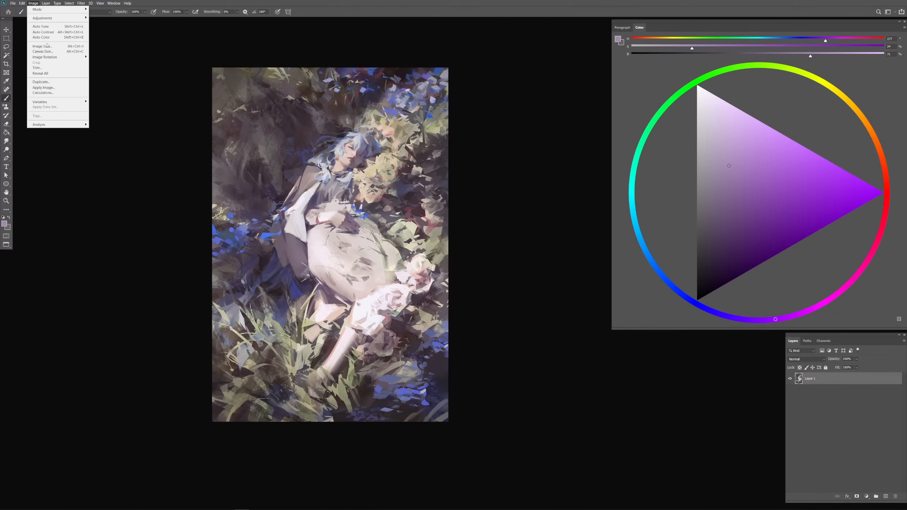
click(48, 46)
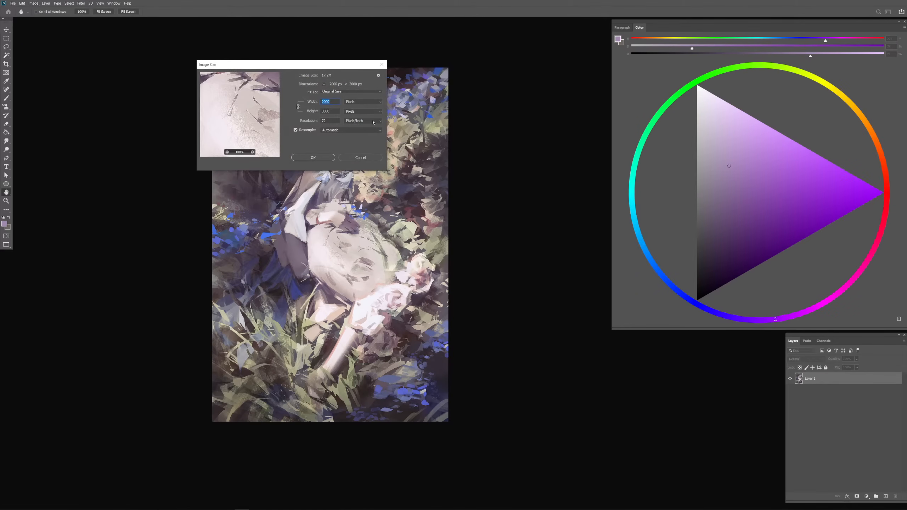
text(1200)
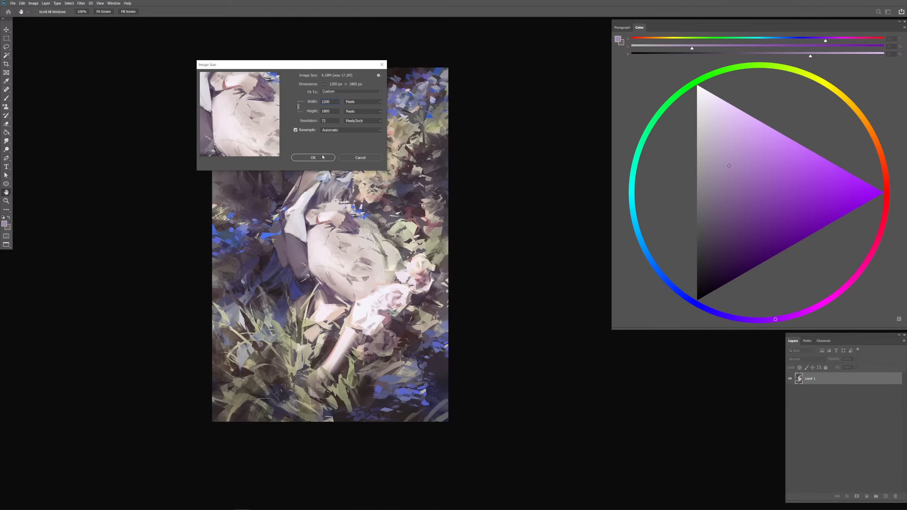
click(313, 158)
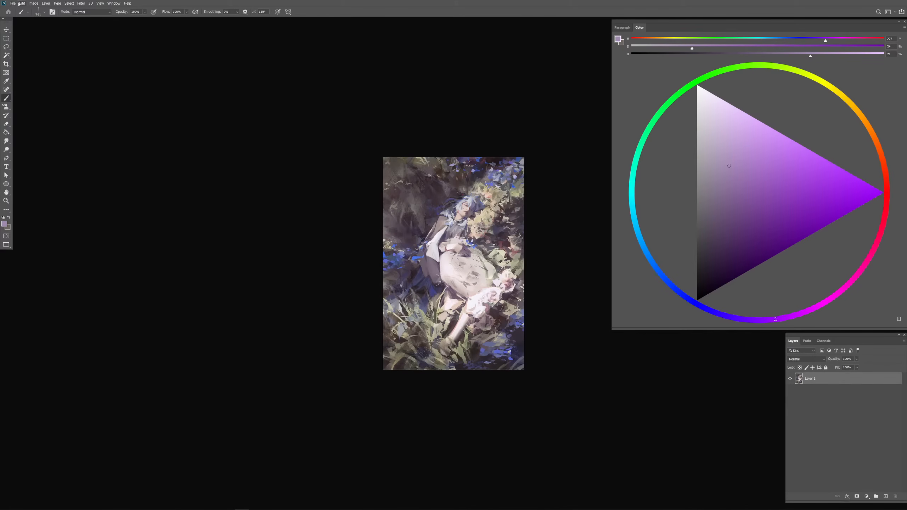
key(ctrl+plus)
key(ctrl+plus)
key(ctrl+plus)
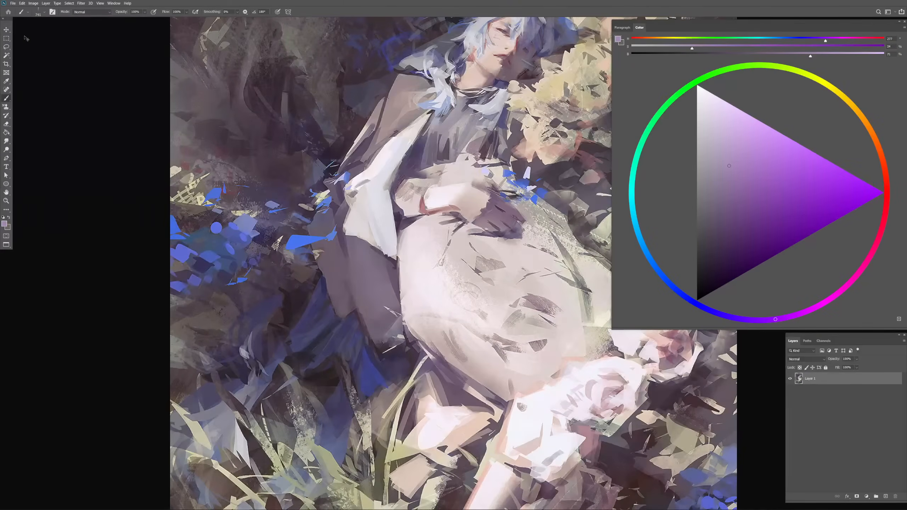
key(ctrl+0)
Add 2% uniform noise to the resized painting and inspect the grain up close
click(80, 2)
mouse_move(94, 91)
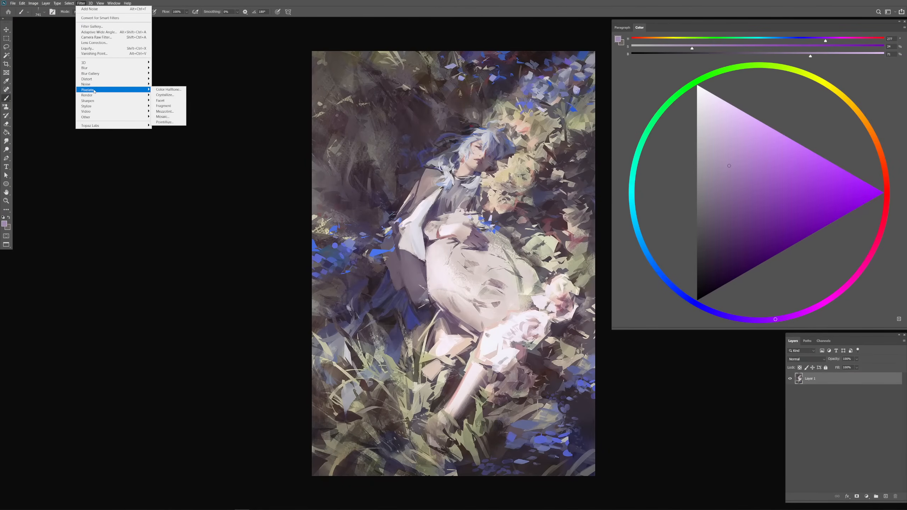
click(89, 8)
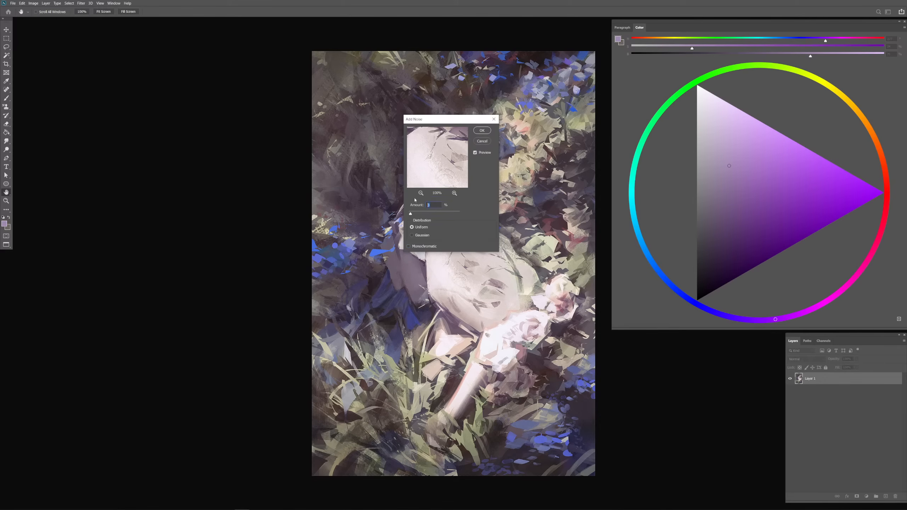
key(Return)
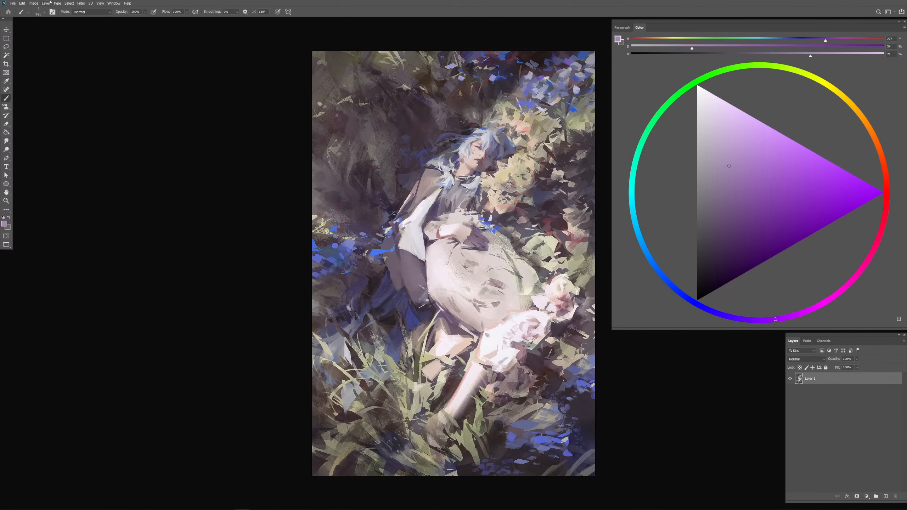
key(ctrl+plus)
key(ctrl+plus)
key(ctrl+plus)
key(ctrl+minus)
key(ctrl+minus)
key(ctrl+minus)
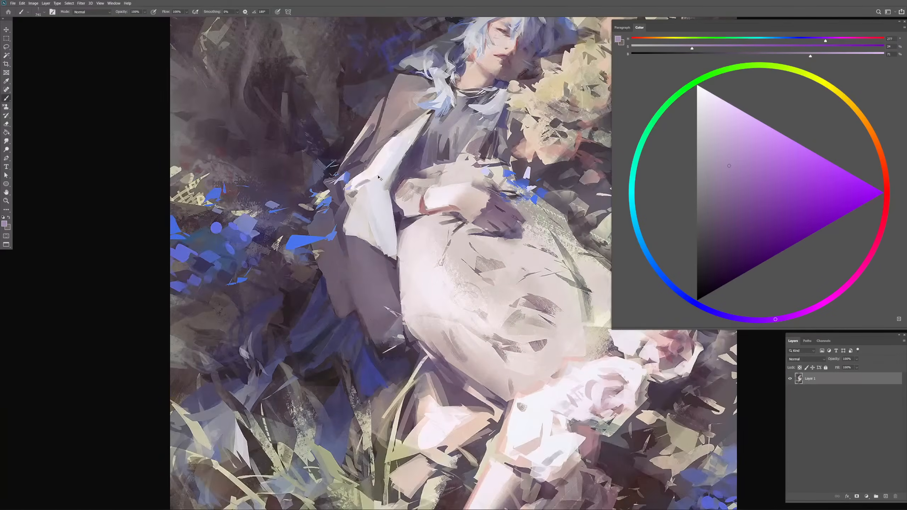
drag(426, 218, 283, 207)
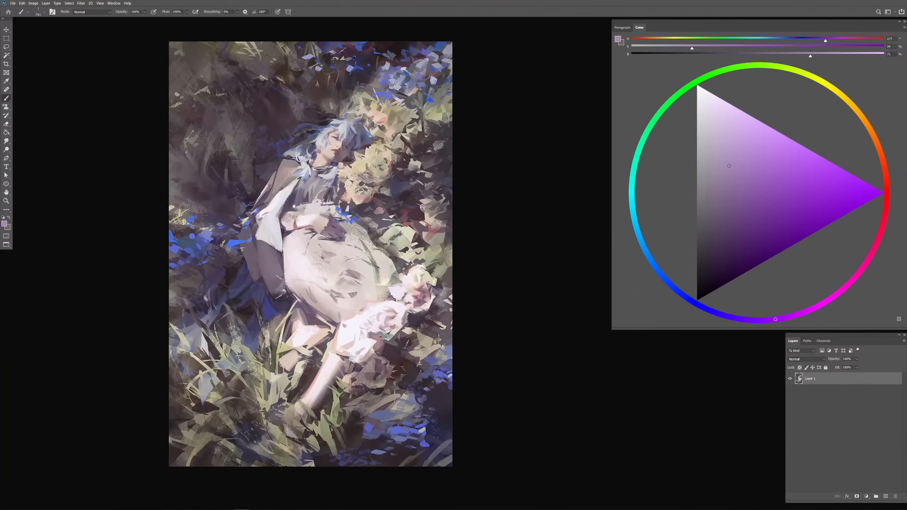
Set up an Export As of the painting in JPG format with the quality at 90%
click(13, 3)
mouse_move(50, 87)
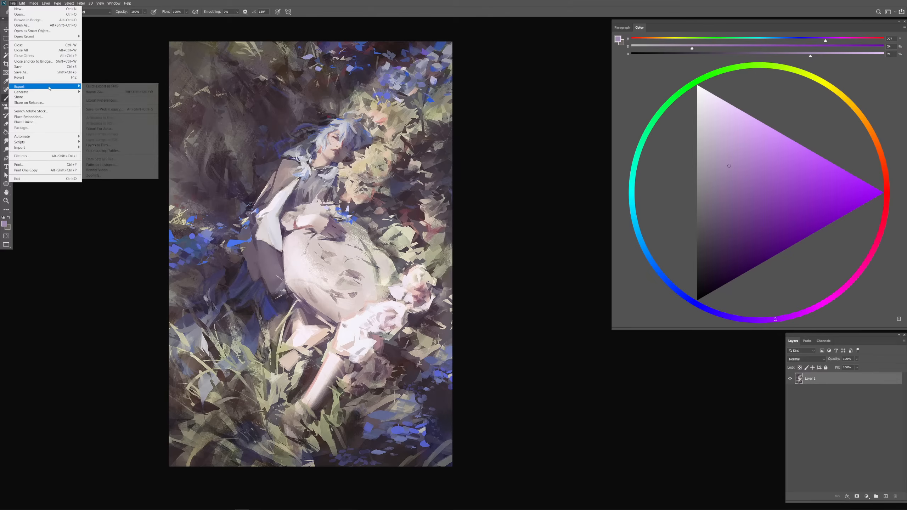
click(96, 93)
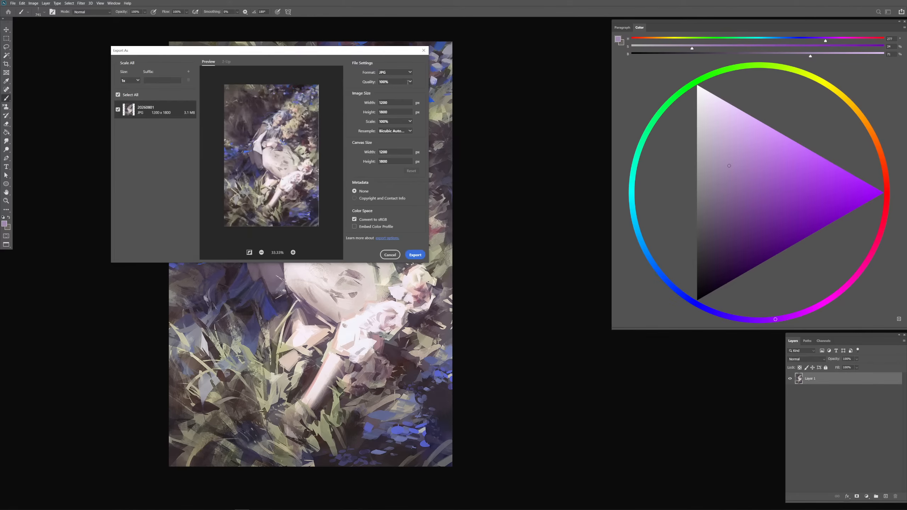
click(408, 81)
text(96)
click(401, 84)
text(93)
double_click(398, 82)
text(90)
key(Return)
Export the JPG into the 2026 folder under the name 20260801.1k.jpg
click(413, 258)
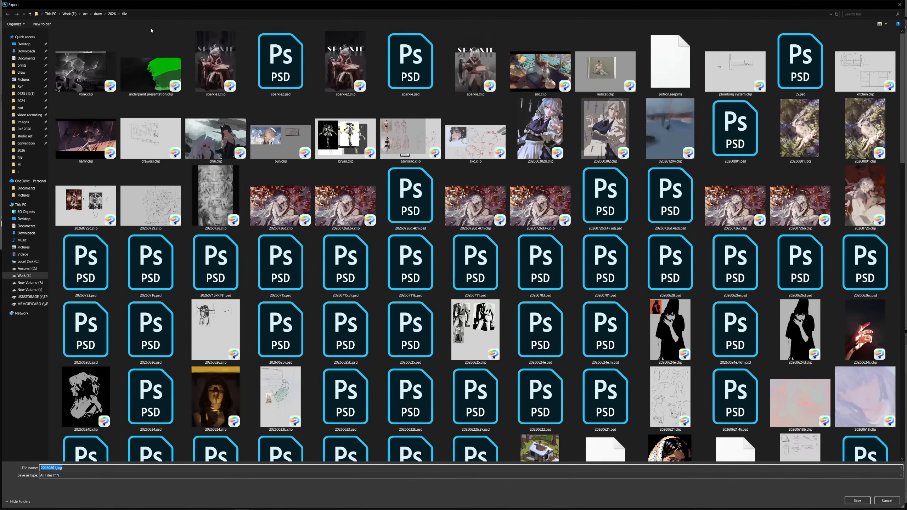
click(112, 13)
click(57, 468)
text(.1k.)
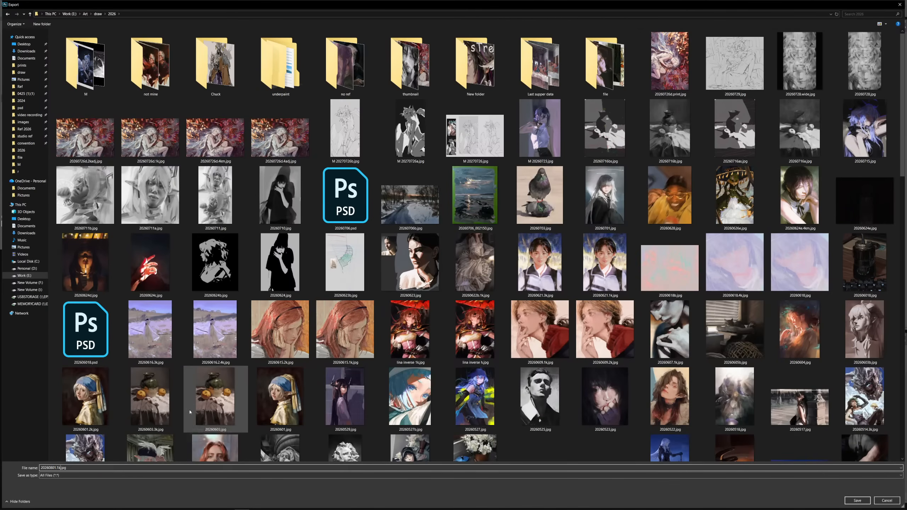
key(Return)
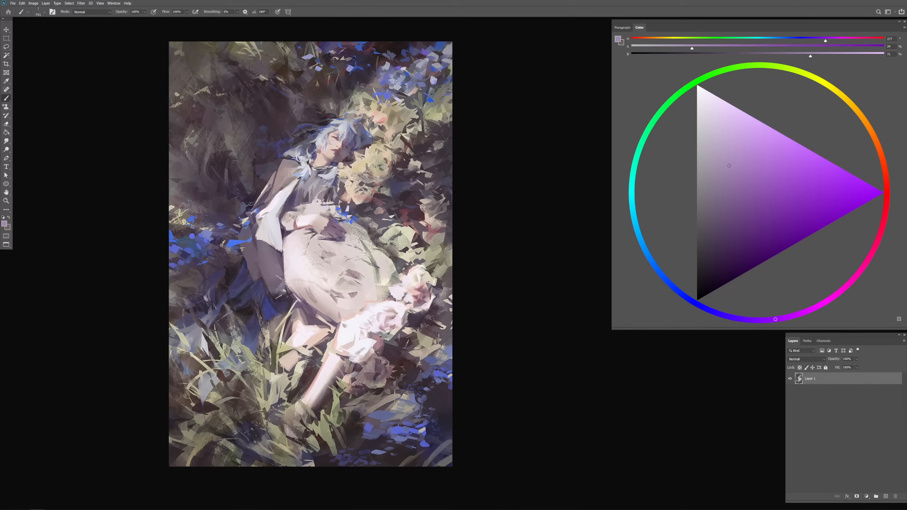
Open the exported JPG in the image viewer and examine it both close up and as a whole
mouse_move(213, 504)
drag(1, 102, 438, 103)
double_click(438, 103)
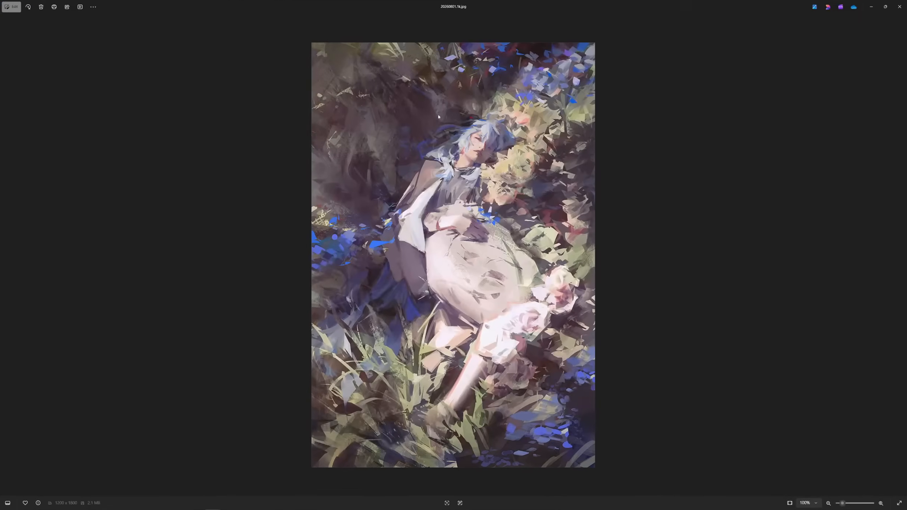
scroll(466, 190, up, 6)
drag(466, 190, 247, 32)
drag(411, 322, 411, 236)
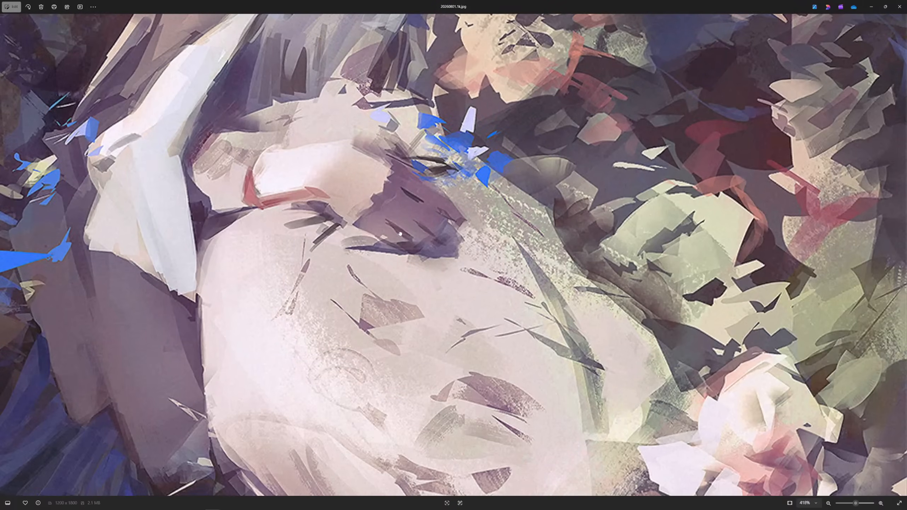
scroll(411, 322, down, 3)
drag(321, 447, 427, 240)
scroll(427, 240, down, 5)
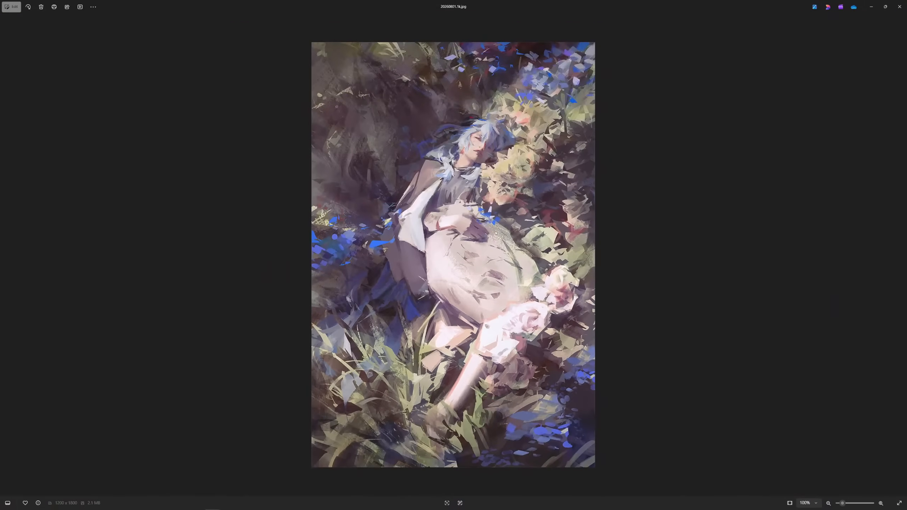
scroll(481, 193, up, 2)
drag(481, 192, 564, 136)
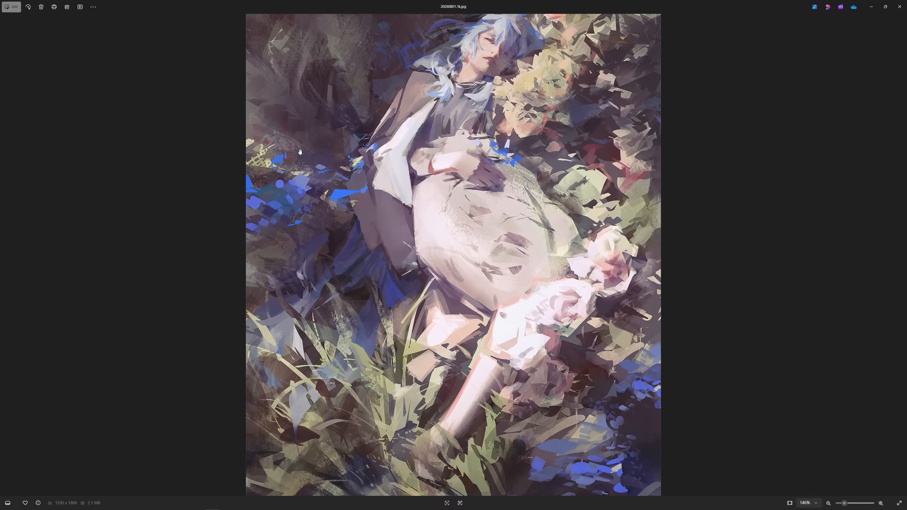
scroll(569, 336, down, 1)
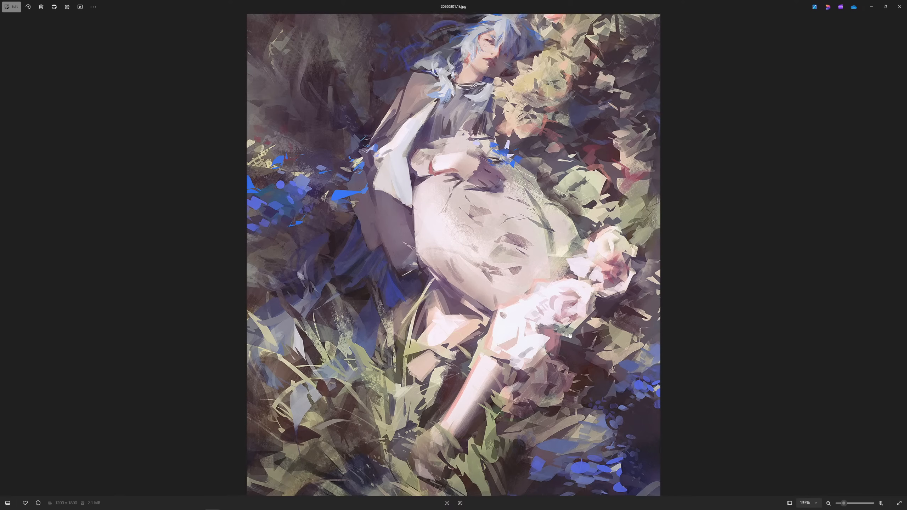
scroll(570, 336, down, 2)
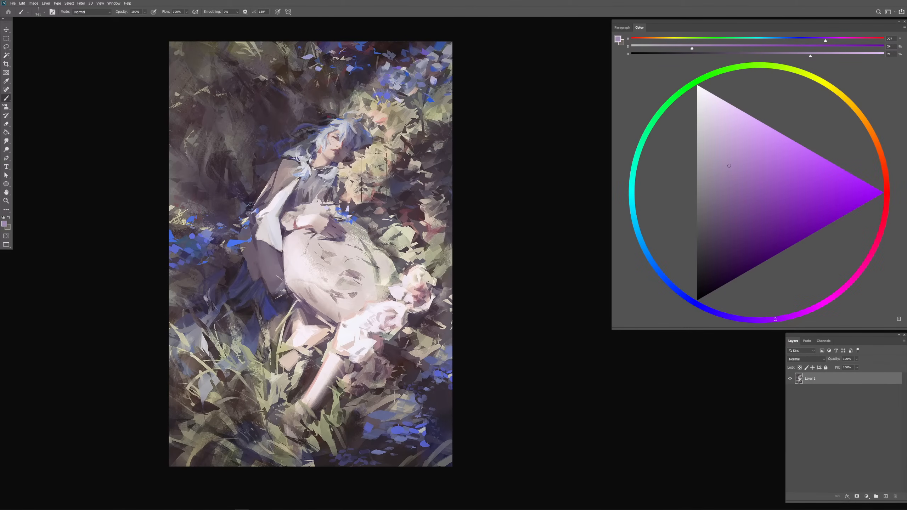
Back in Photoshop, lasso the blue flower areas at the painting's upper right, left edge, waist and lower right, plus a patch beside the head
key(l)
mouse_move(320, 33)
mouse_down()
mouse_move(314, 88)
mouse_move(389, 118)
mouse_move(317, 34)
mouse_up()
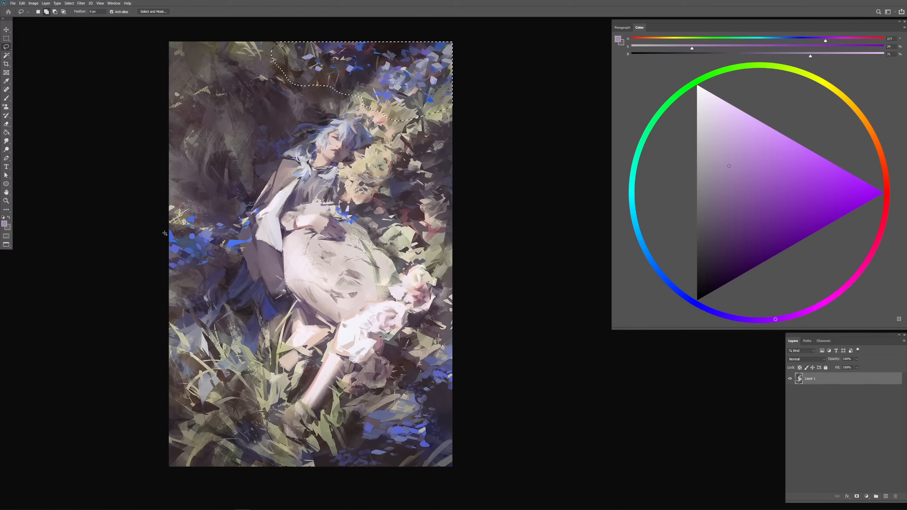
mouse_move(164, 208)
mouse_down()
mouse_move(230, 219)
mouse_move(249, 246)
mouse_move(164, 272)
mouse_up()
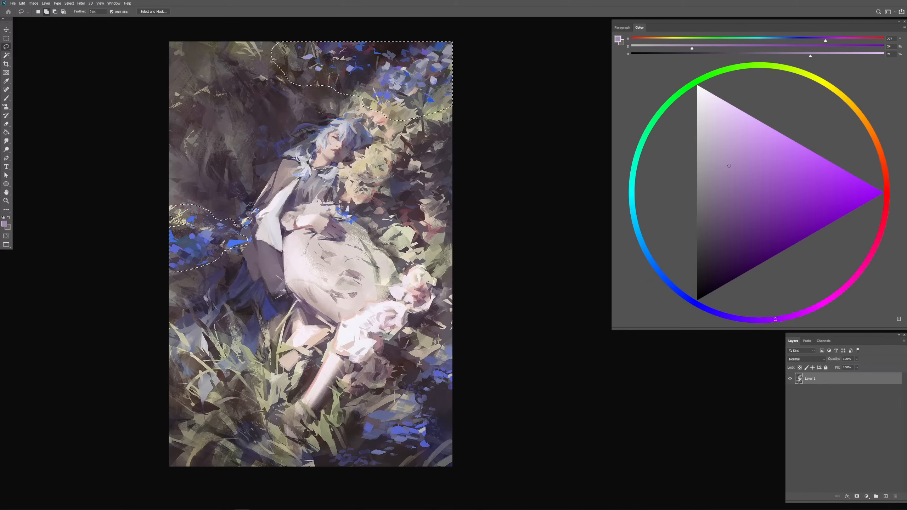
mouse_move(335, 209)
mouse_down()
mouse_move(357, 216)
mouse_move(334, 214)
mouse_up()
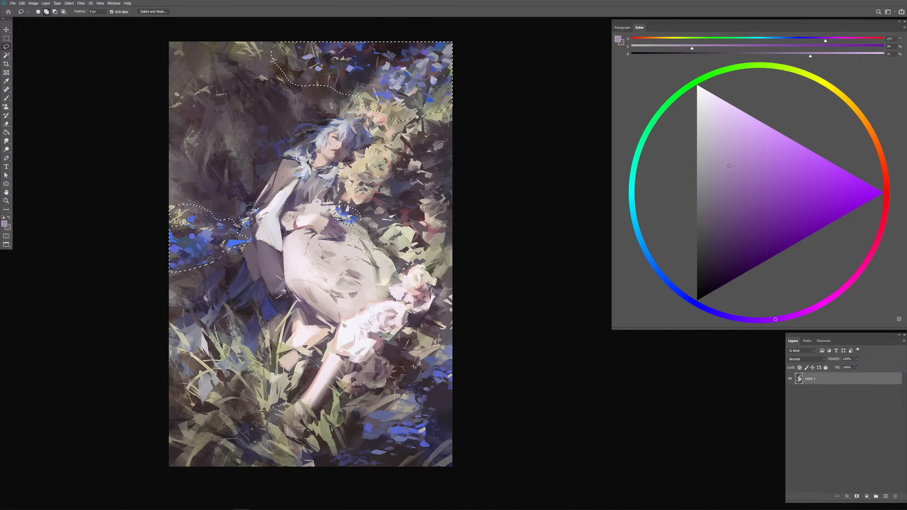
mouse_move(416, 353)
mouse_down()
mouse_move(345, 430)
mouse_move(469, 437)
mouse_move(459, 344)
mouse_up()
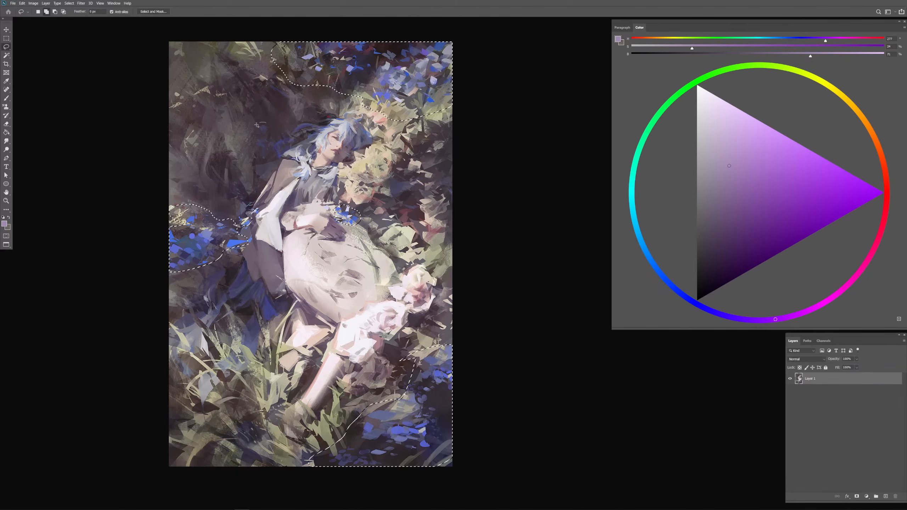
mouse_move(265, 124)
mouse_down()
mouse_move(260, 158)
mouse_move(270, 135)
mouse_up()
Duplicate the painting layer within the same document under the name Layer 1 copy
right_click(826, 380)
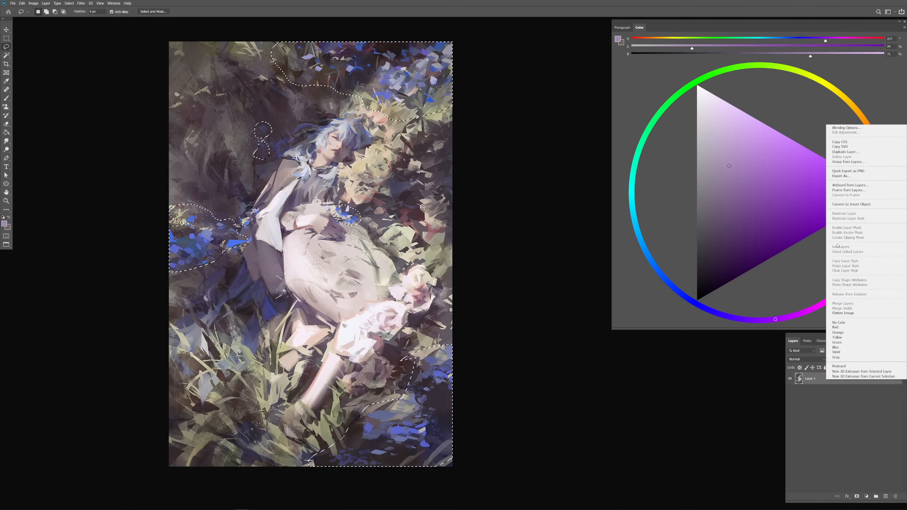
click(848, 152)
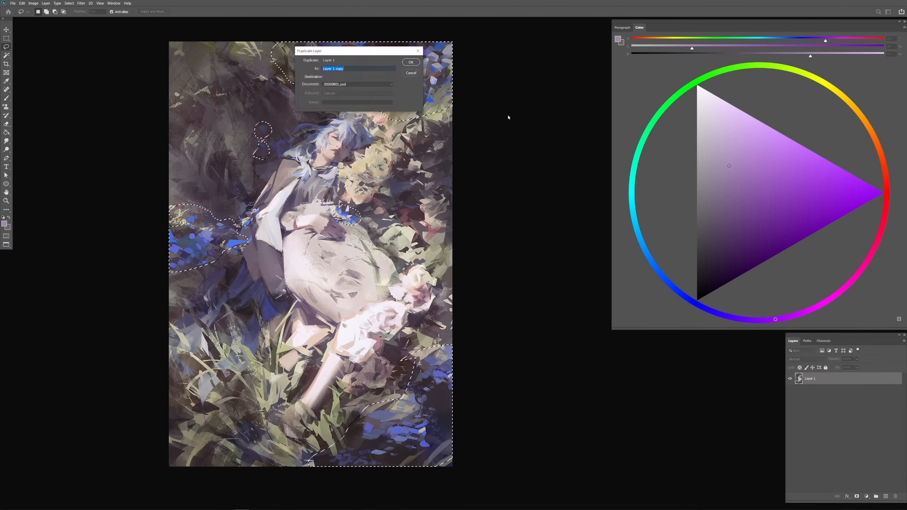
key(Return)
Adjust the Blues in the selection with Hue/Saturation: hue -11, saturation +40, lightness +11, and shift the affected colour range towards cyan
click(33, 3)
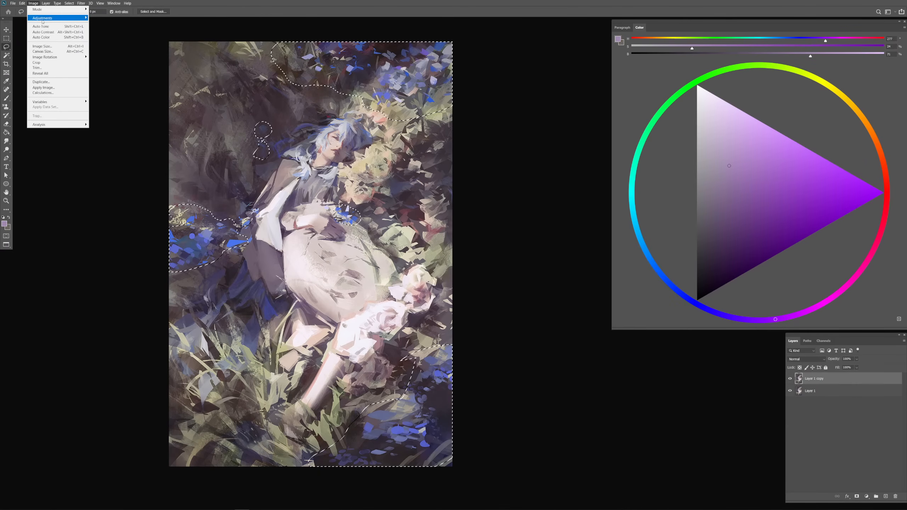
mouse_move(57, 18)
click(127, 48)
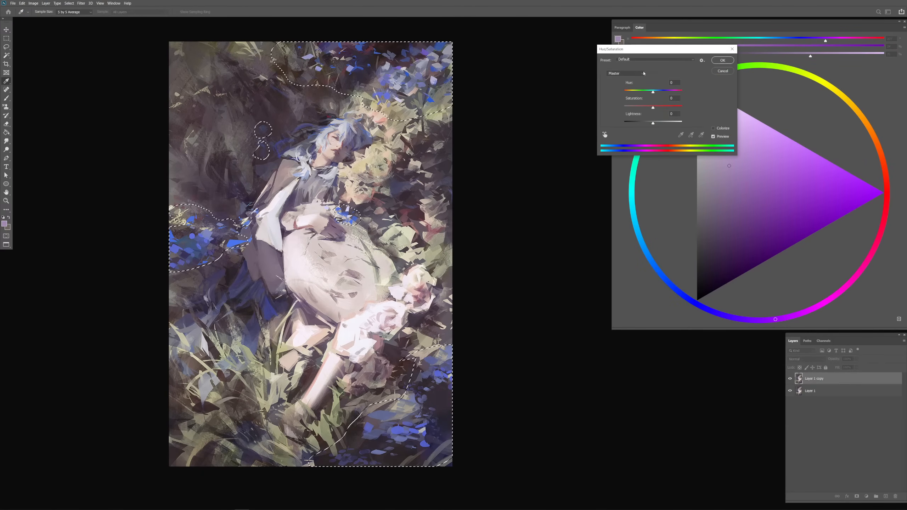
click(625, 73)
click(622, 104)
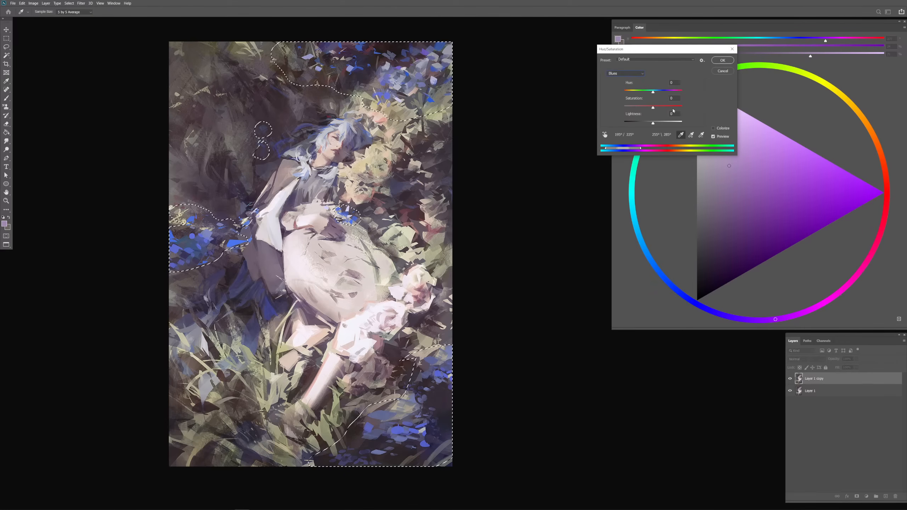
mouse_move(653, 108)
mouse_down()
mouse_move(673, 107)
mouse_move(647, 93)
mouse_up()
drag(653, 123, 674, 108)
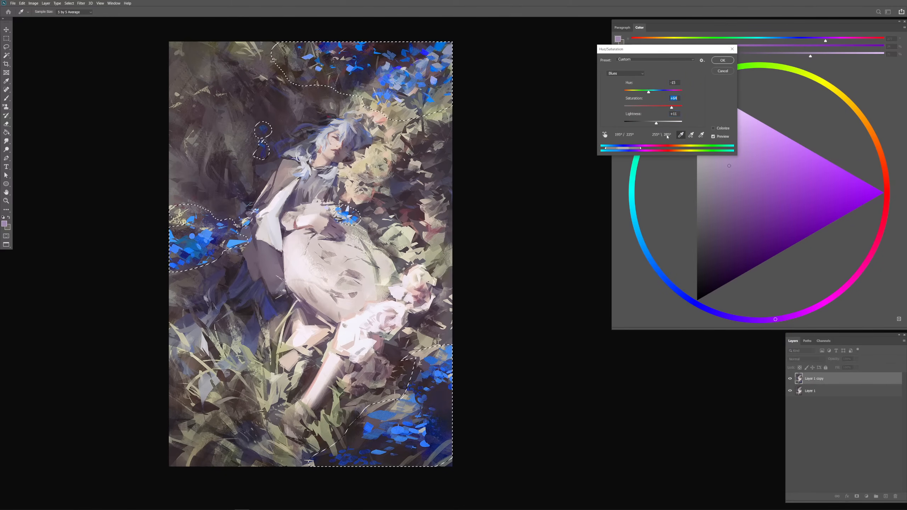
mouse_move(629, 147)
mouse_down()
mouse_move(646, 150)
mouse_move(620, 148)
mouse_up()
drag(667, 108, 650, 92)
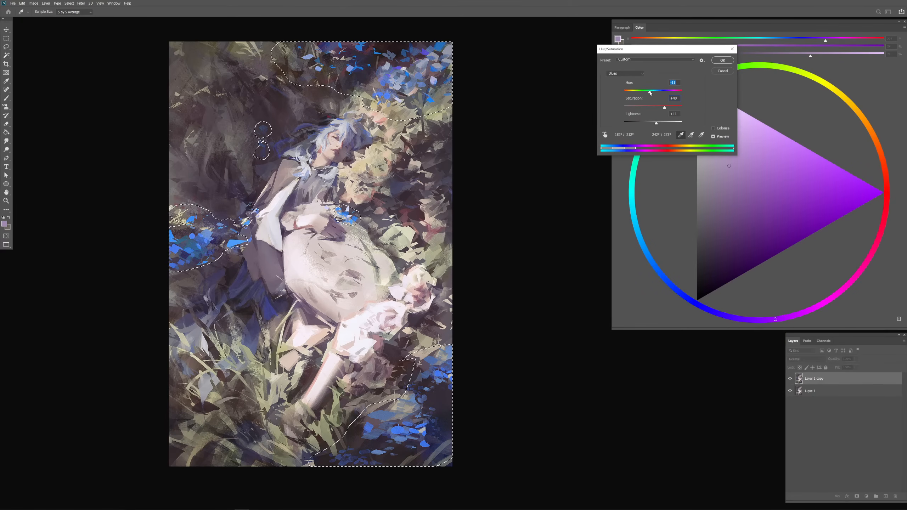
Compare the preview, refine the Blues to saturation +50 and lightness -29 with a weaker hue shift, then apply and deselect
click(719, 137)
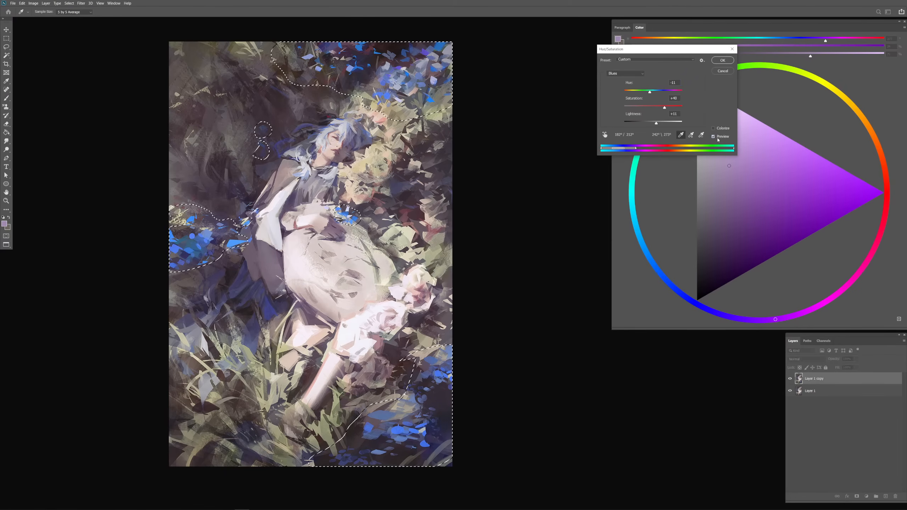
click(717, 138)
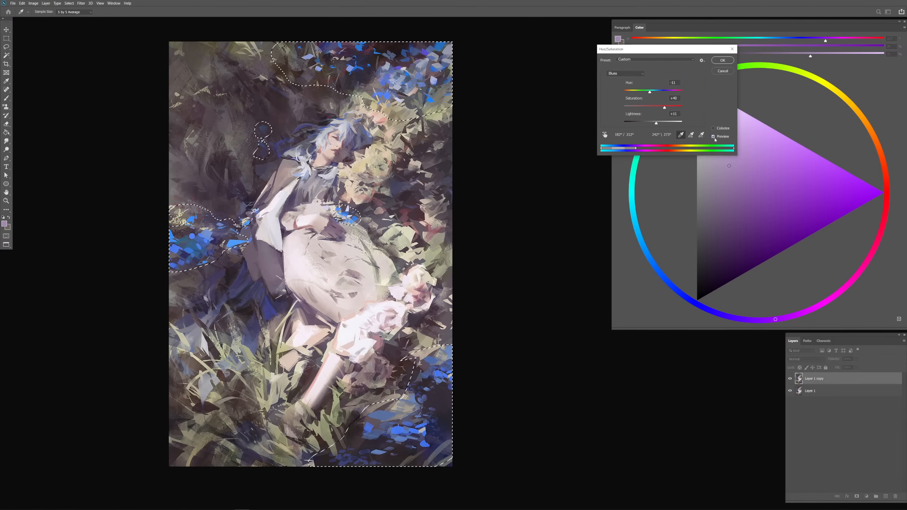
mouse_move(656, 123)
mouse_down()
mouse_move(643, 123)
mouse_move(680, 107)
mouse_move(645, 124)
mouse_up()
drag(649, 93, 650, 92)
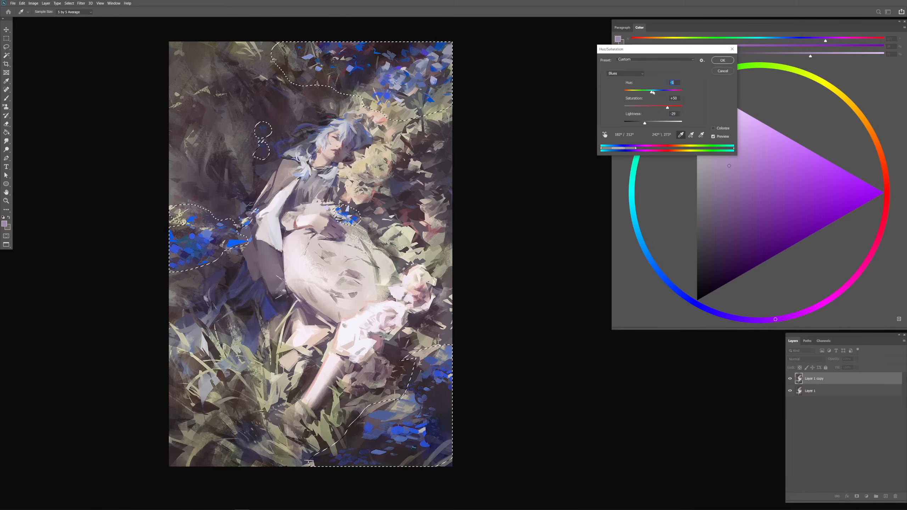
click(716, 136)
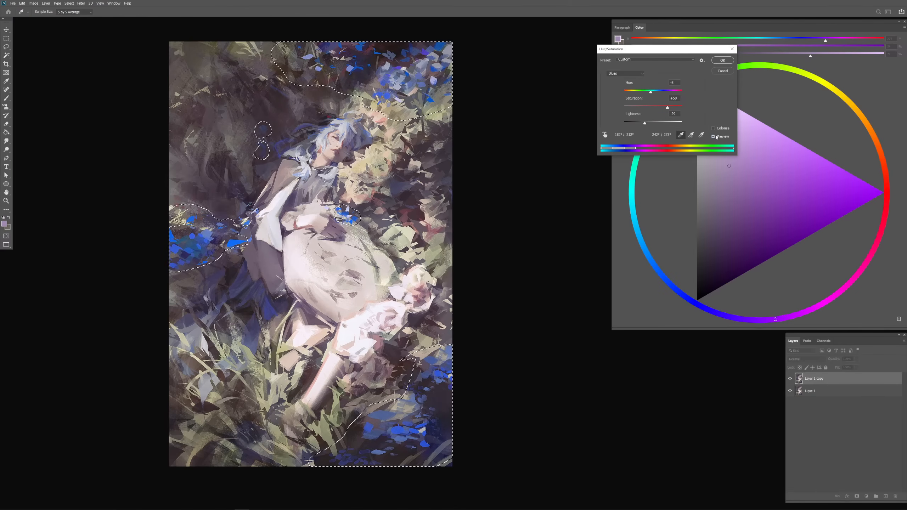
click(713, 136)
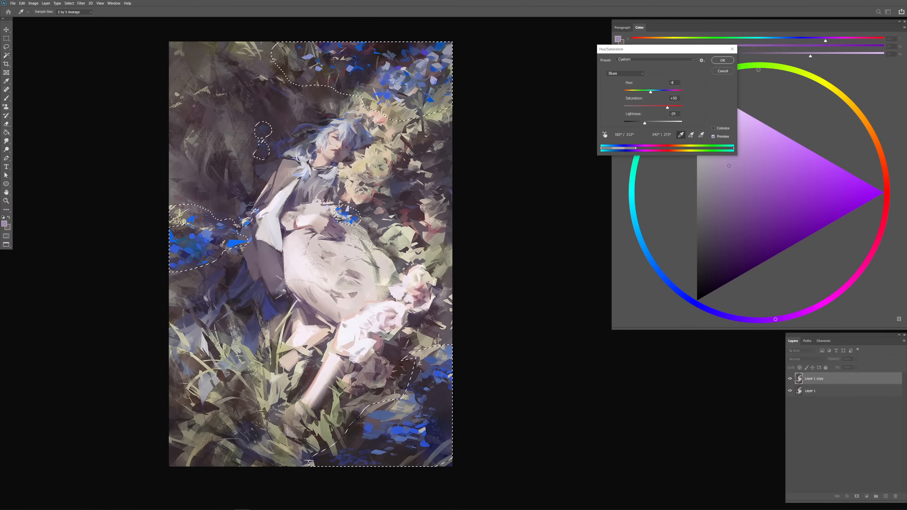
click(722, 60)
key(l)
key(ctrl+d)
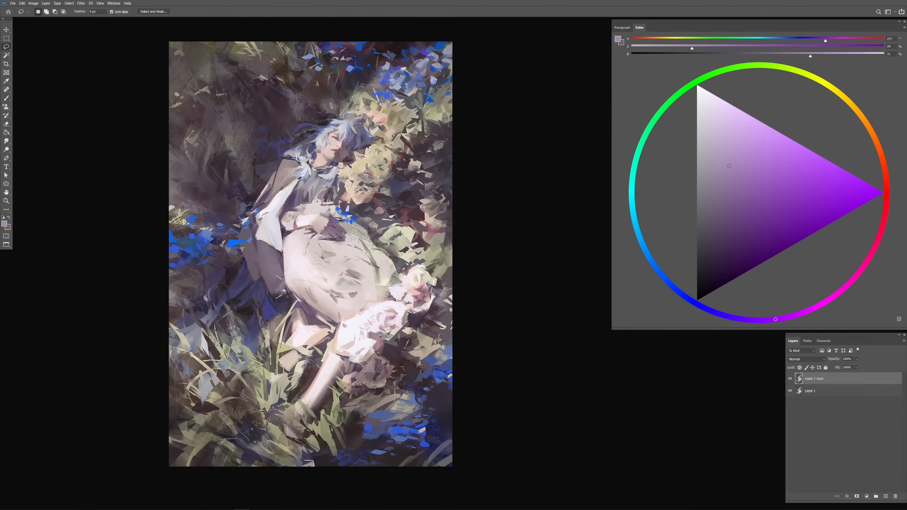
Set the Reds of the duplicated layer to hue +4 and saturation +9 in a new Hue/Saturation adjustment
click(33, 3)
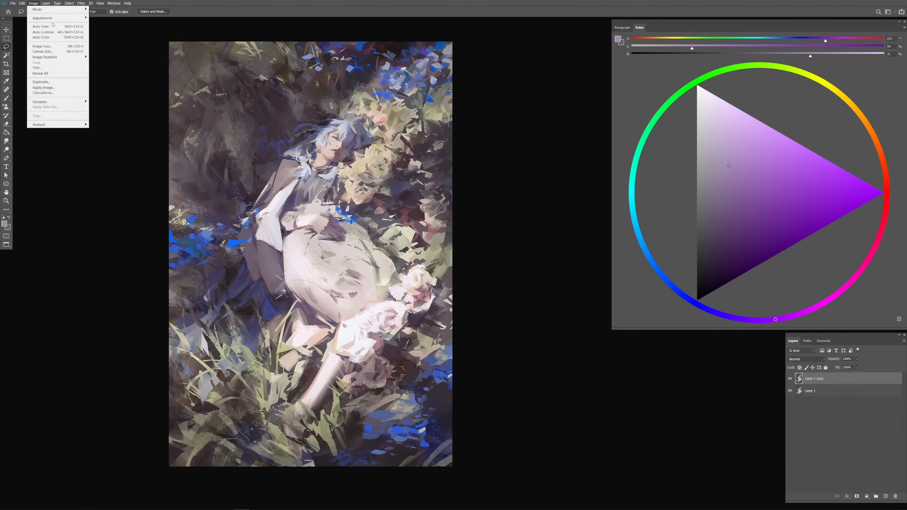
mouse_move(46, 17)
click(118, 48)
click(628, 73)
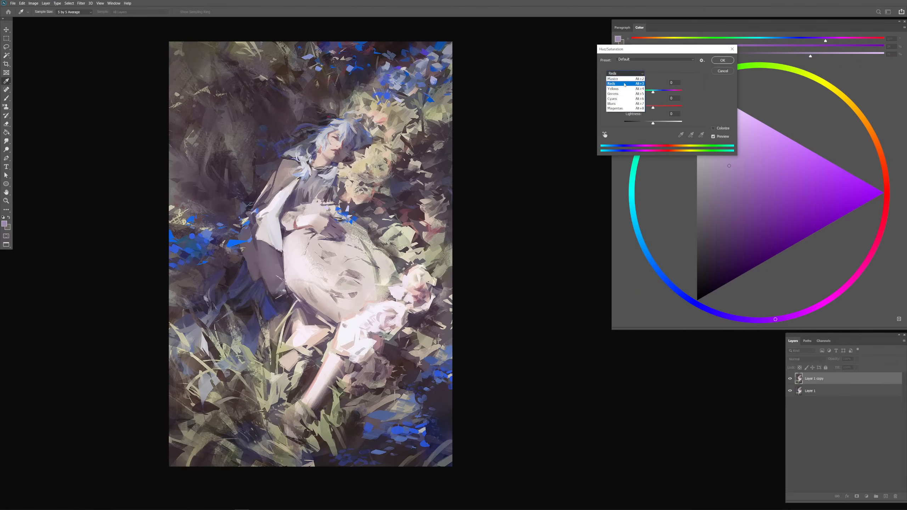
click(636, 80)
mouse_move(660, 109)
mouse_down()
mouse_move(671, 107)
mouse_move(652, 92)
mouse_move(662, 108)
mouse_up()
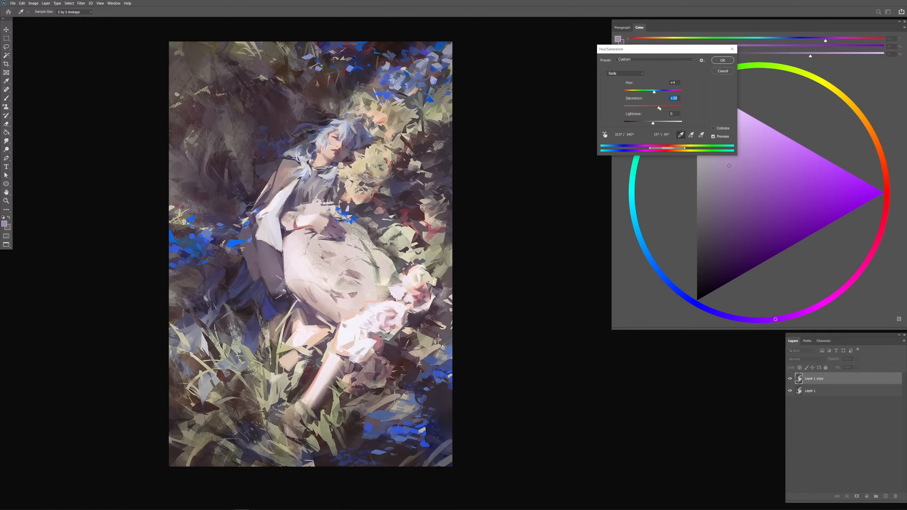
drag(659, 108, 657, 108)
Nudge the Yellows' hue slightly and set their saturation to +3 in the same Hue/Saturation adjustment
click(625, 73)
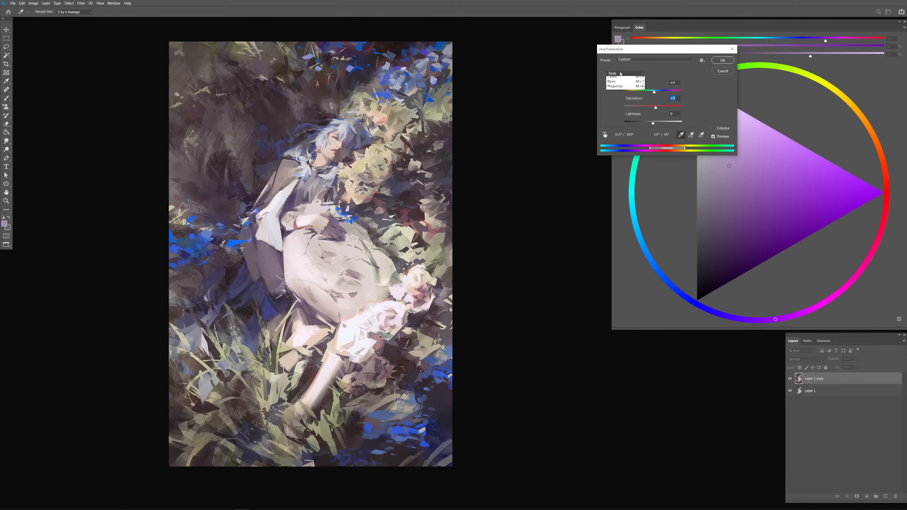
click(622, 86)
drag(660, 107, 659, 109)
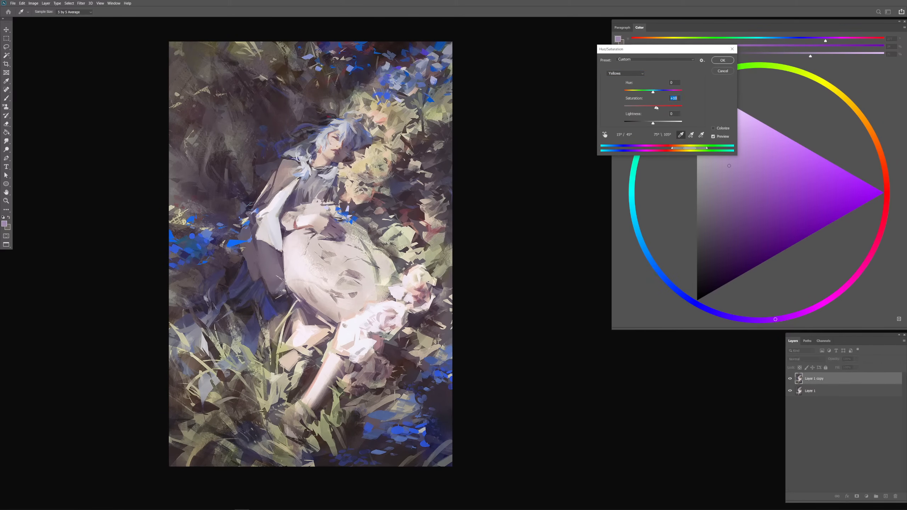
drag(652, 92, 653, 92)
drag(654, 107, 654, 109)
Reduce the saturation of the Greens in the same Hue/Saturation adjustment and apply the adjustment to the duplicated layer
click(632, 74)
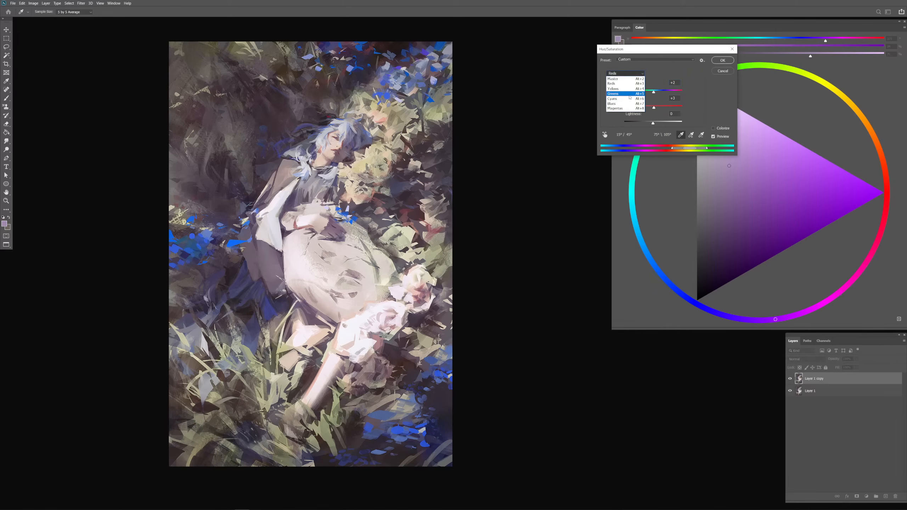
click(623, 92)
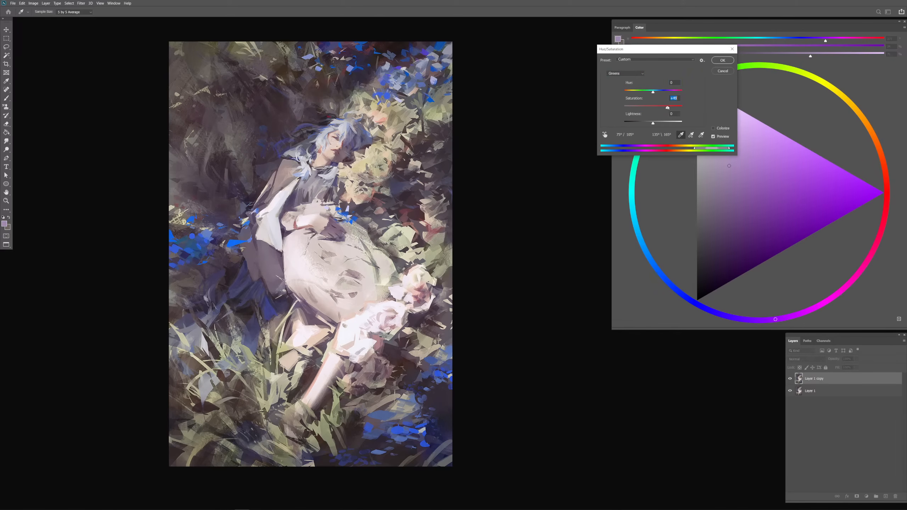
drag(668, 108, 650, 110)
click(716, 60)
Export the adjusted painting with Export As into the 2026 folder, replacing the existing file 20260801.1k.jpg
click(12, 3)
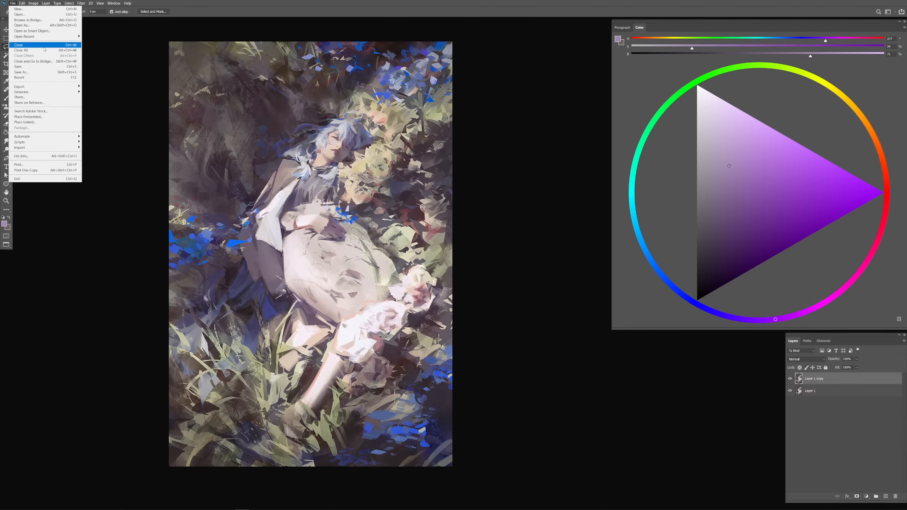
click(21, 72)
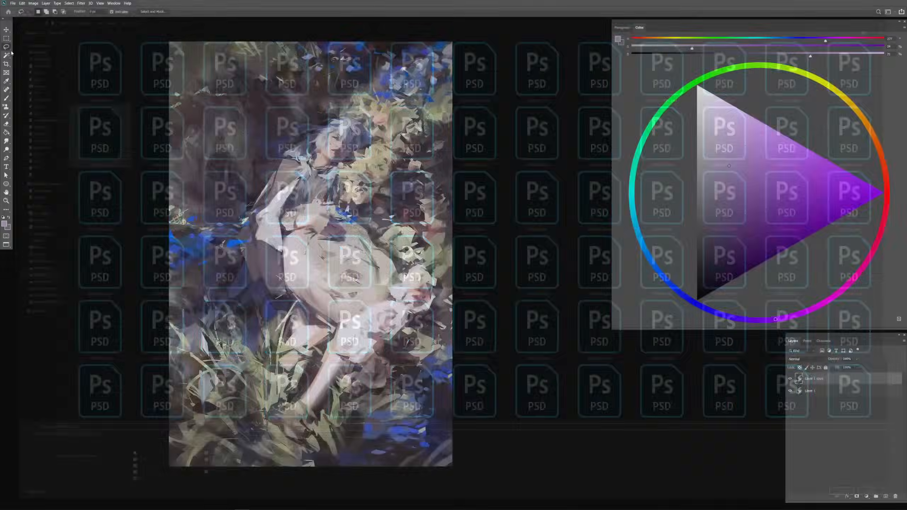
click(13, 3)
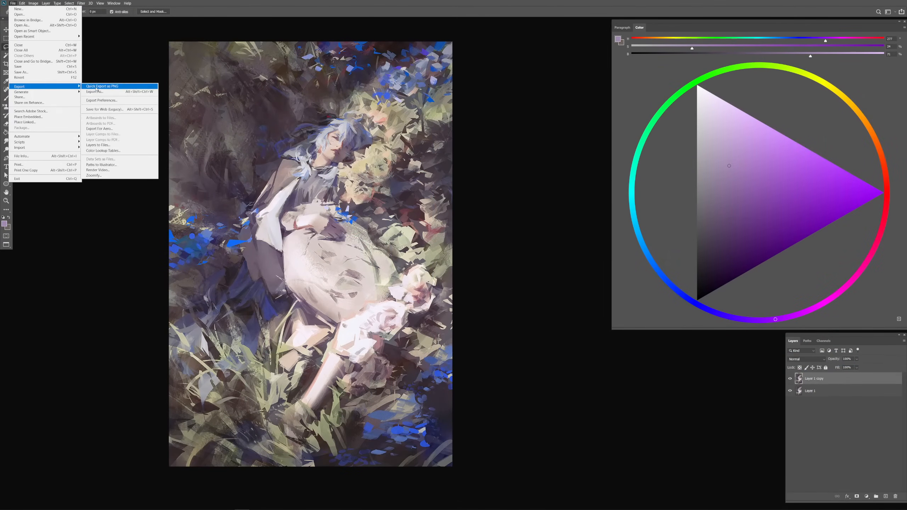
click(95, 91)
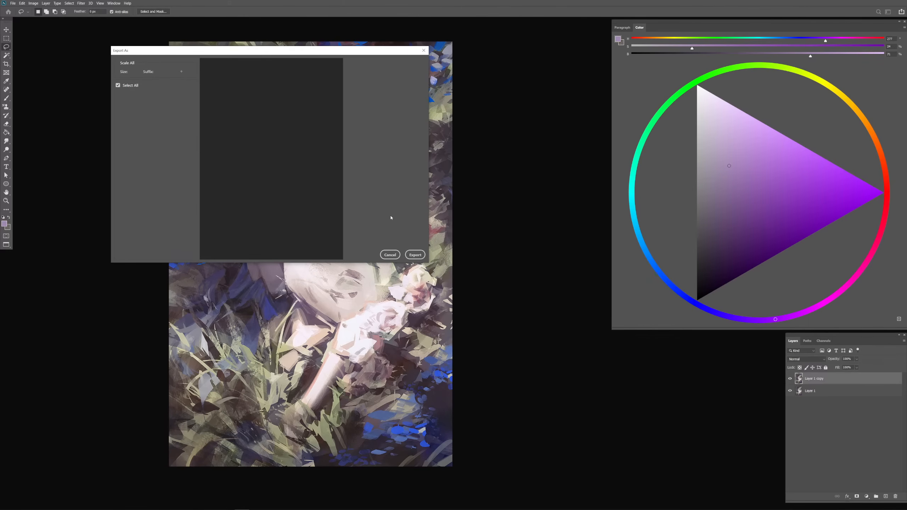
click(411, 255)
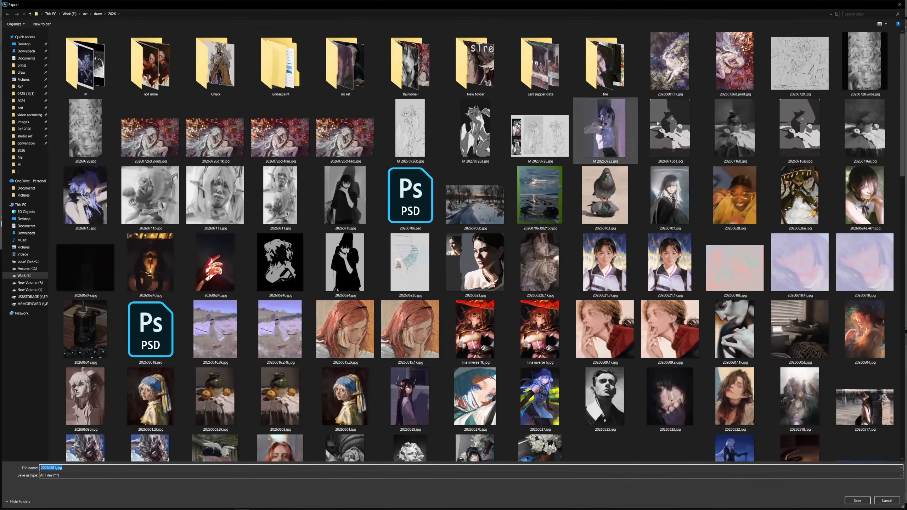
click(670, 63)
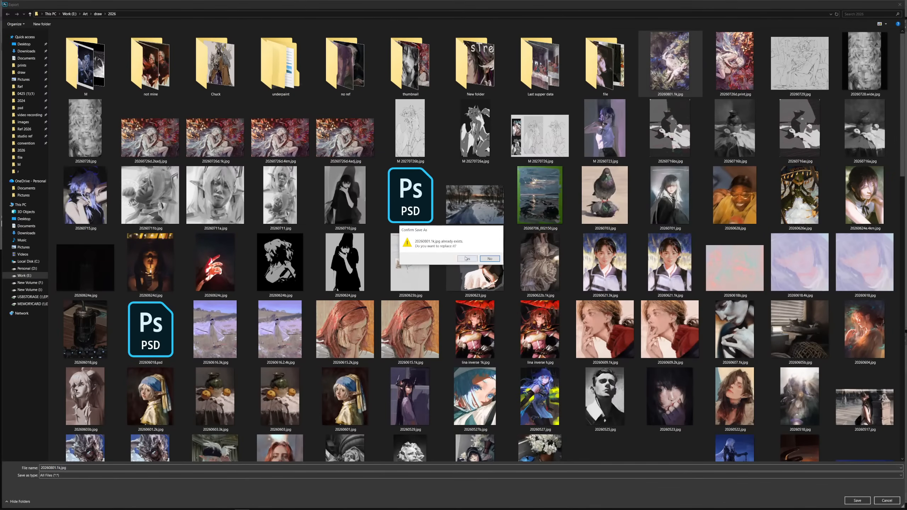
click(466, 259)
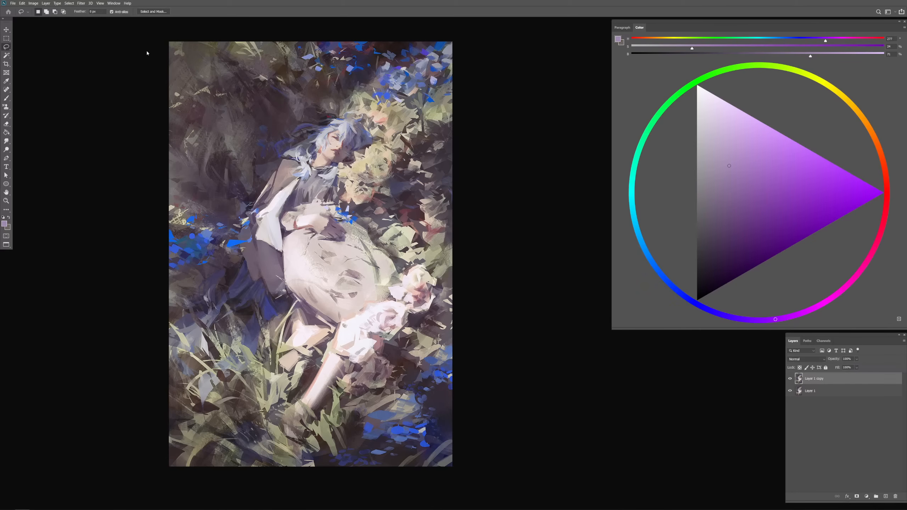
scroll(353, 128, up, 2)
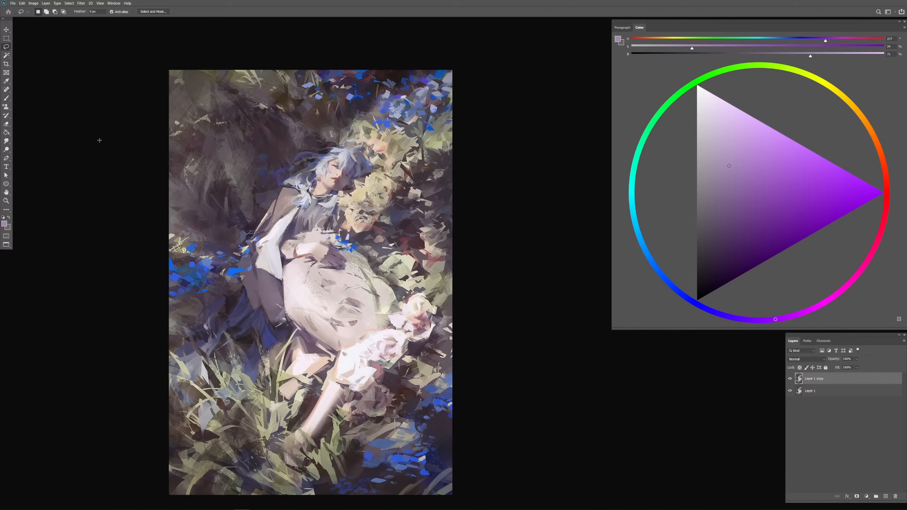
key(ctrl+plus)
key(ctrl+plus)
key(ctrl+plus)
key(ctrl+minus)
key(ctrl+minus)
key(ctrl+minus)
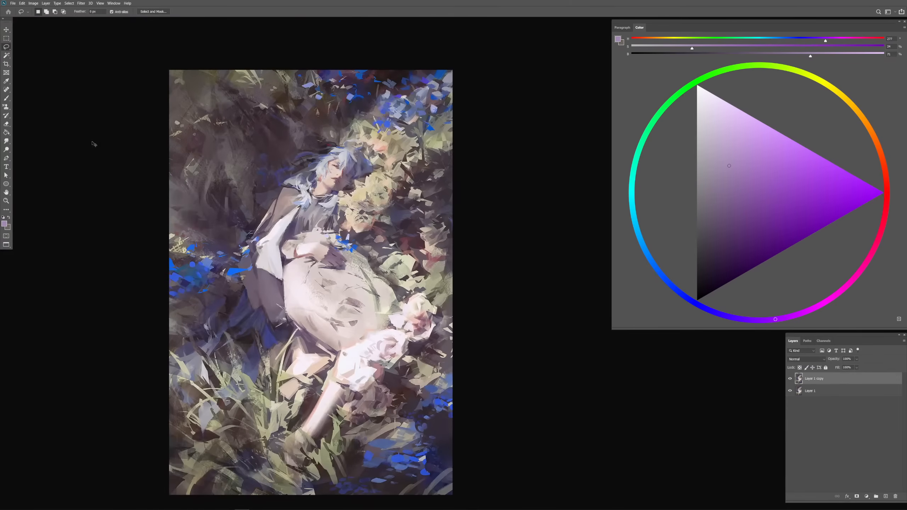
scroll(60, 144, down, 2)
drag(60, 144, 60, 144)
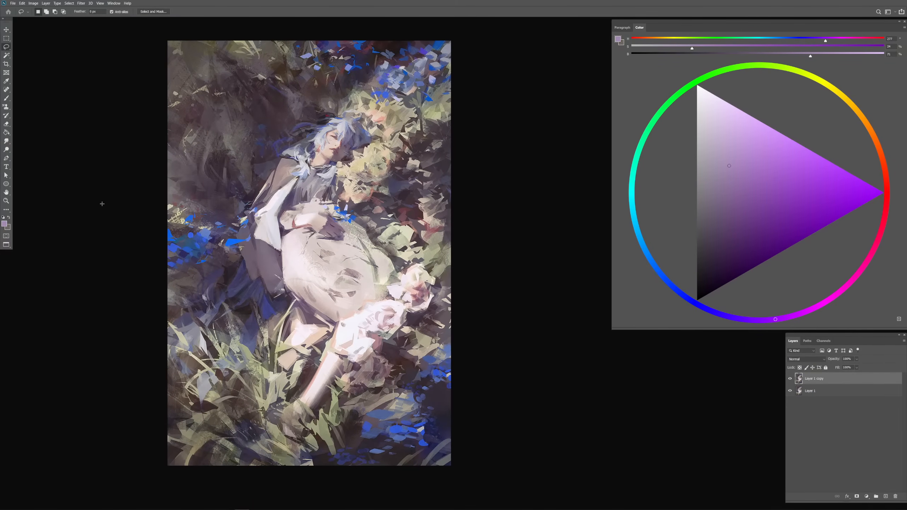